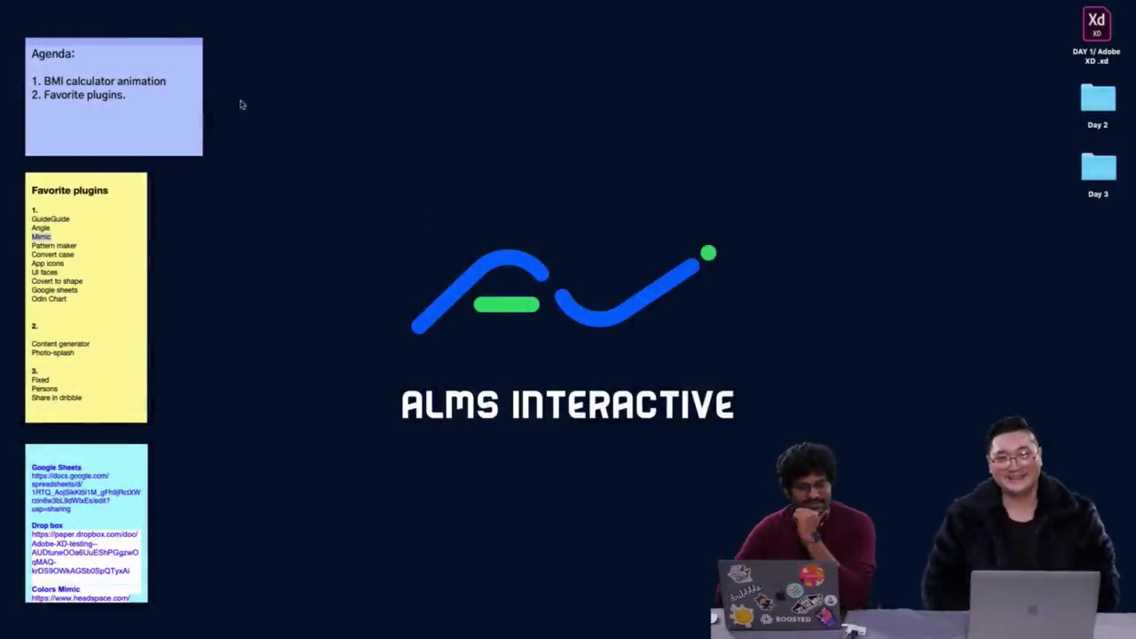
Move the Agenda note to the upper middle of the desktop and open the Day 3 folder in a full-screen window
drag(135, 46, 549, 98)
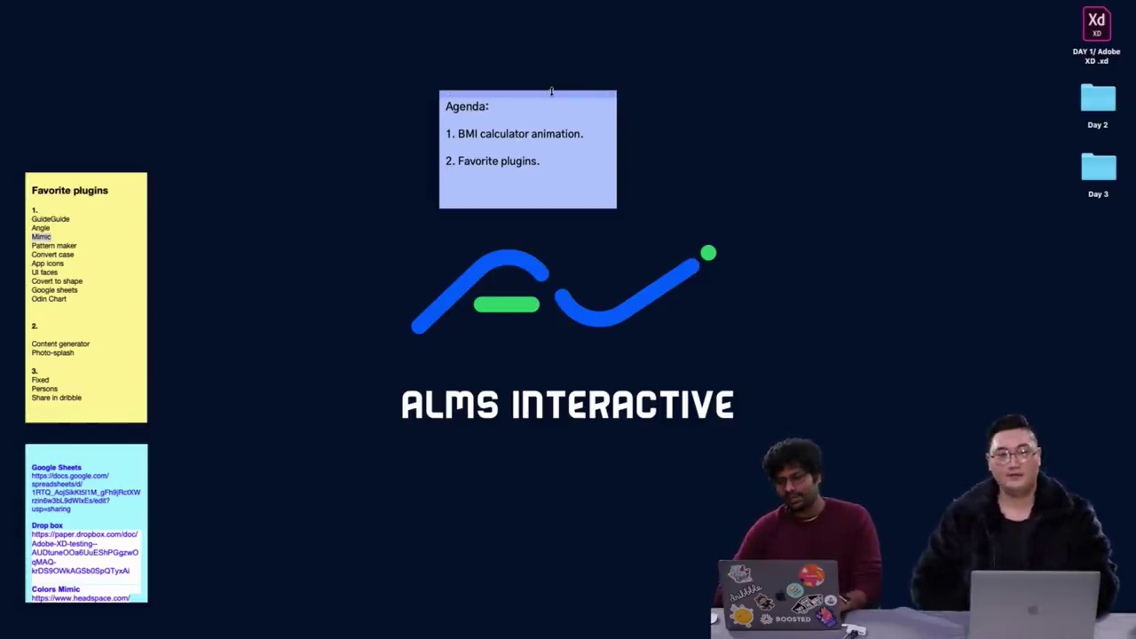
double_click(1099, 178)
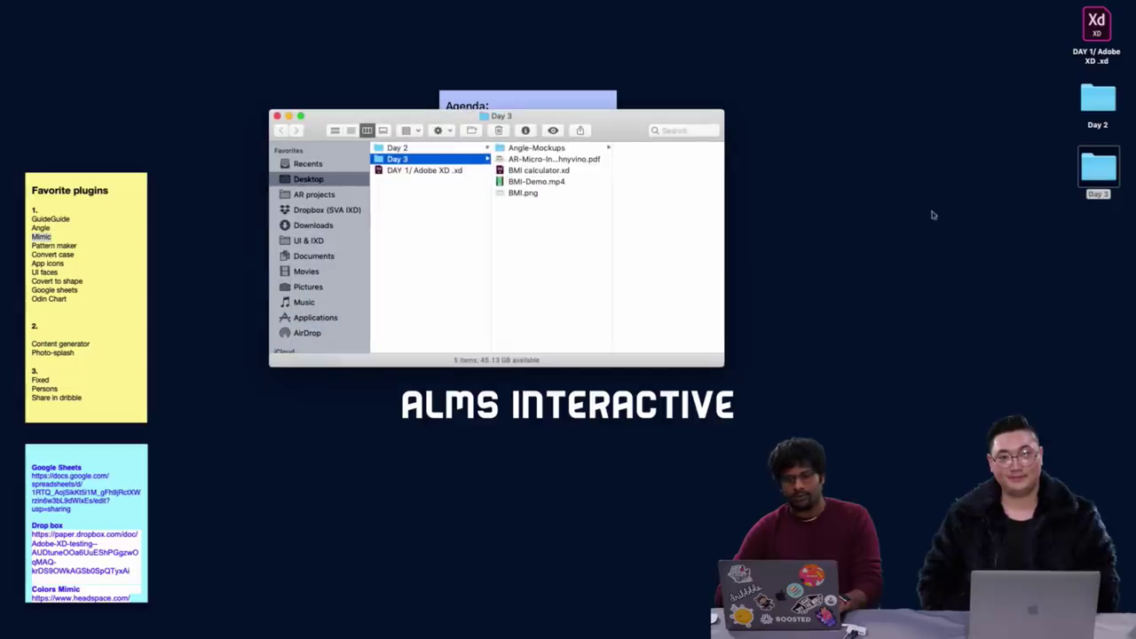
click(301, 118)
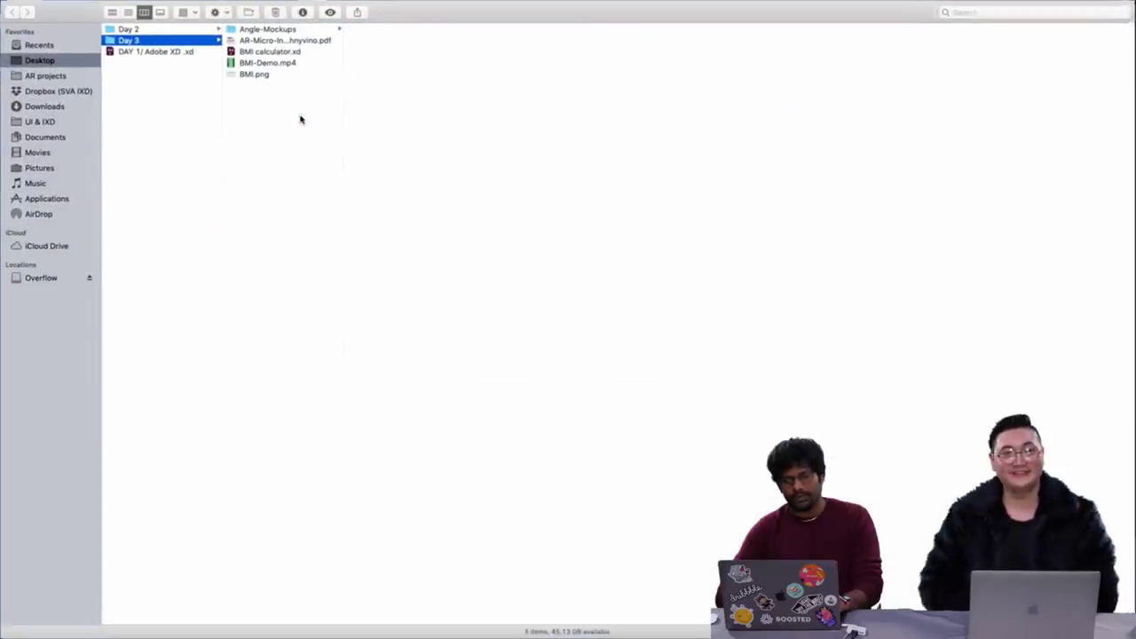
Preview BMI.png and play the BMI-Demo.mp4 video to examine the reference design and target animation
click(281, 78)
key(space)
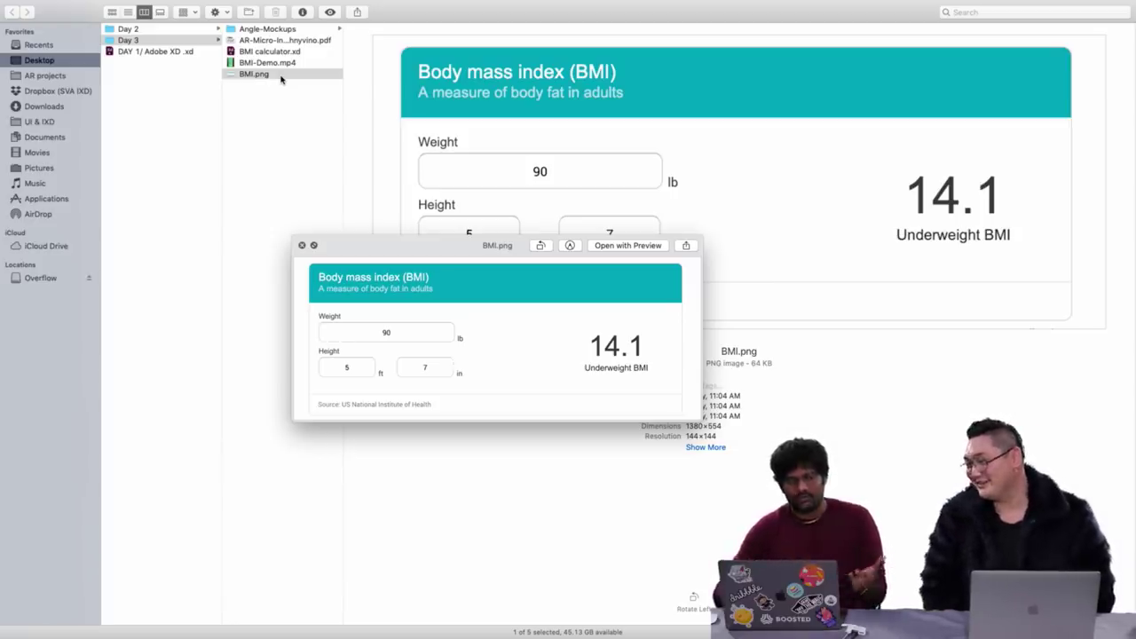
key(Up)
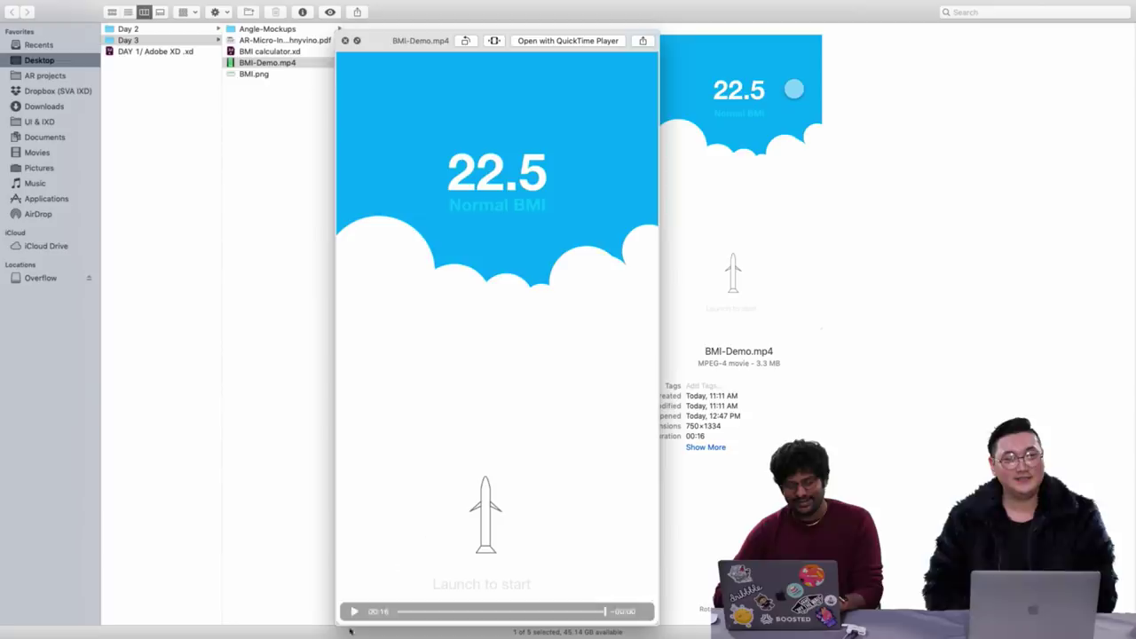
click(354, 613)
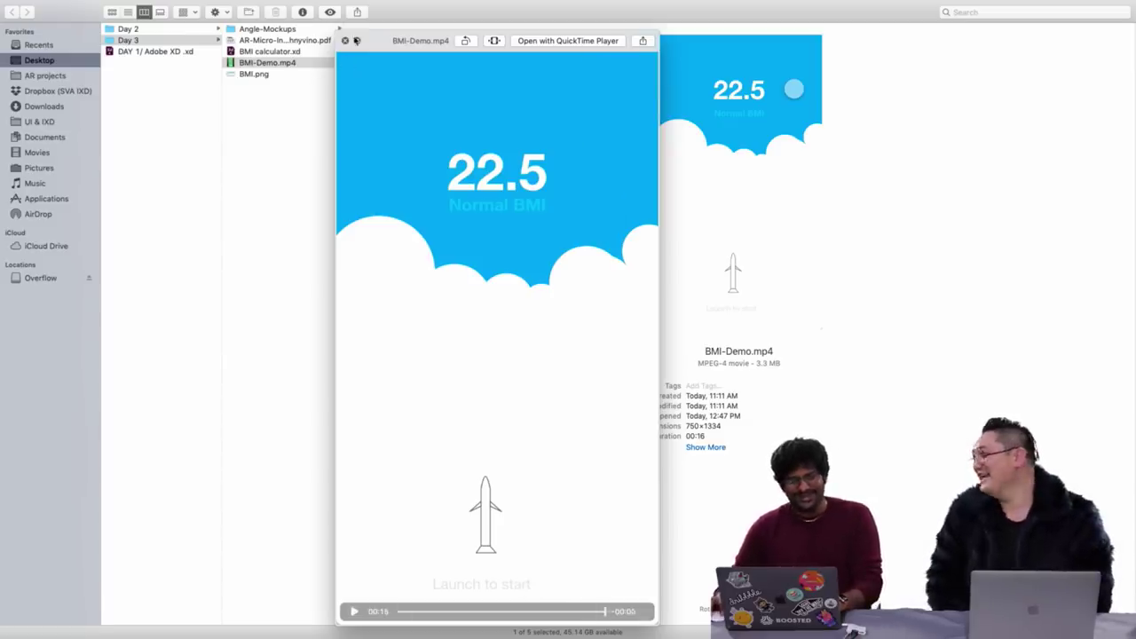
key(space)
Open BMI calculator.xd in Adobe XD and expand its window to full screen
click(285, 53)
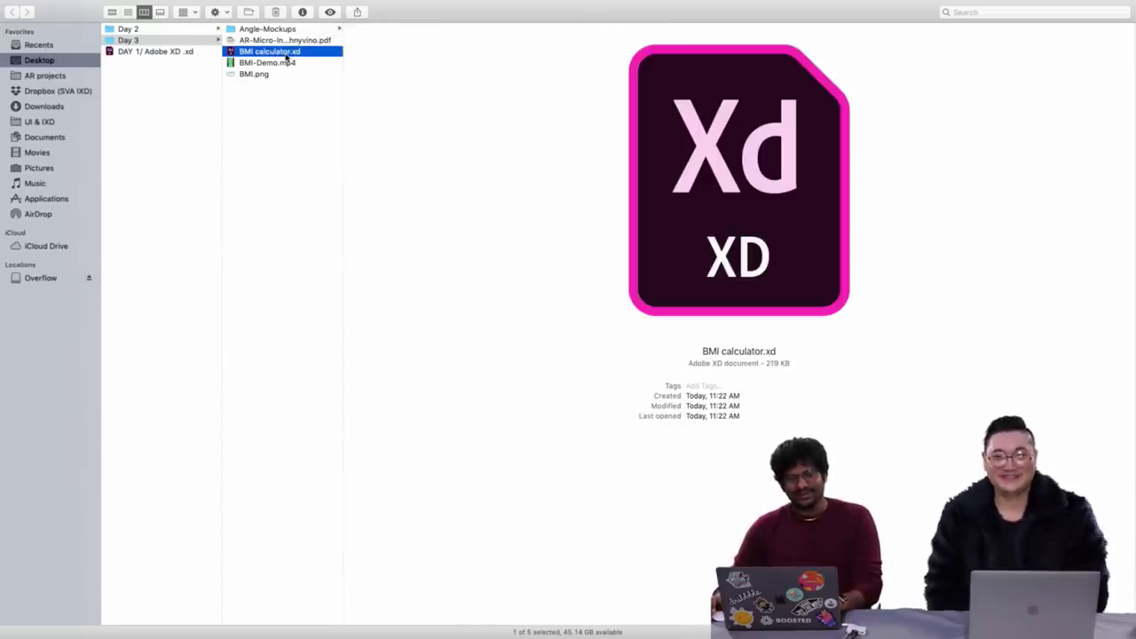
double_click(286, 55)
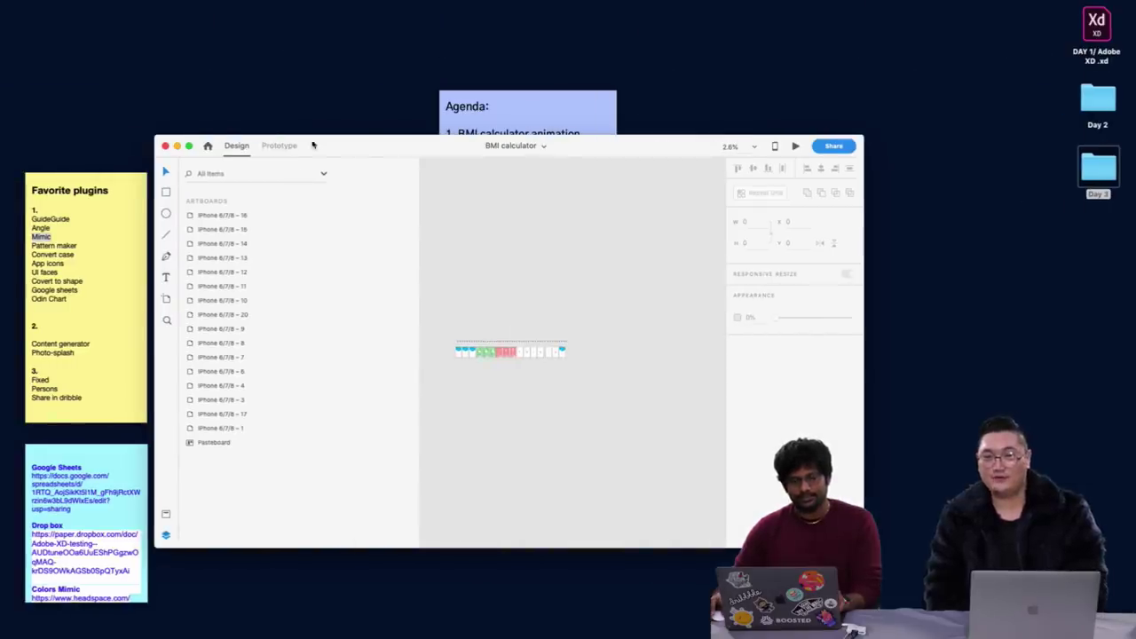
click(189, 146)
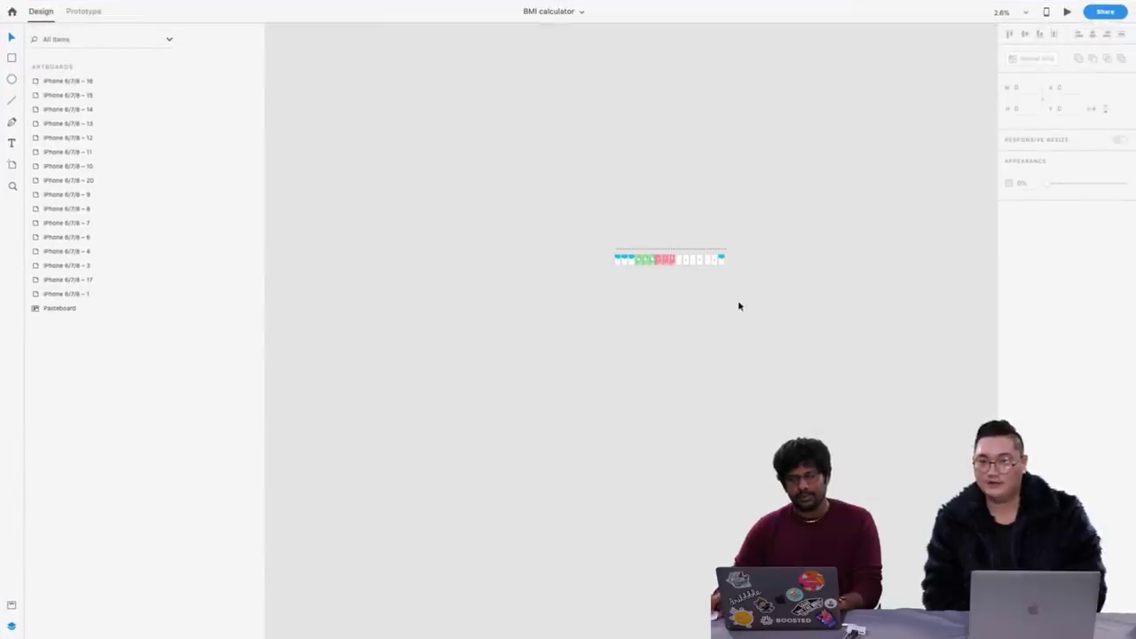
Add a new iPhone XR/XS Max artboard below the existing row of BMI screens
scroll(739, 306, up, 5)
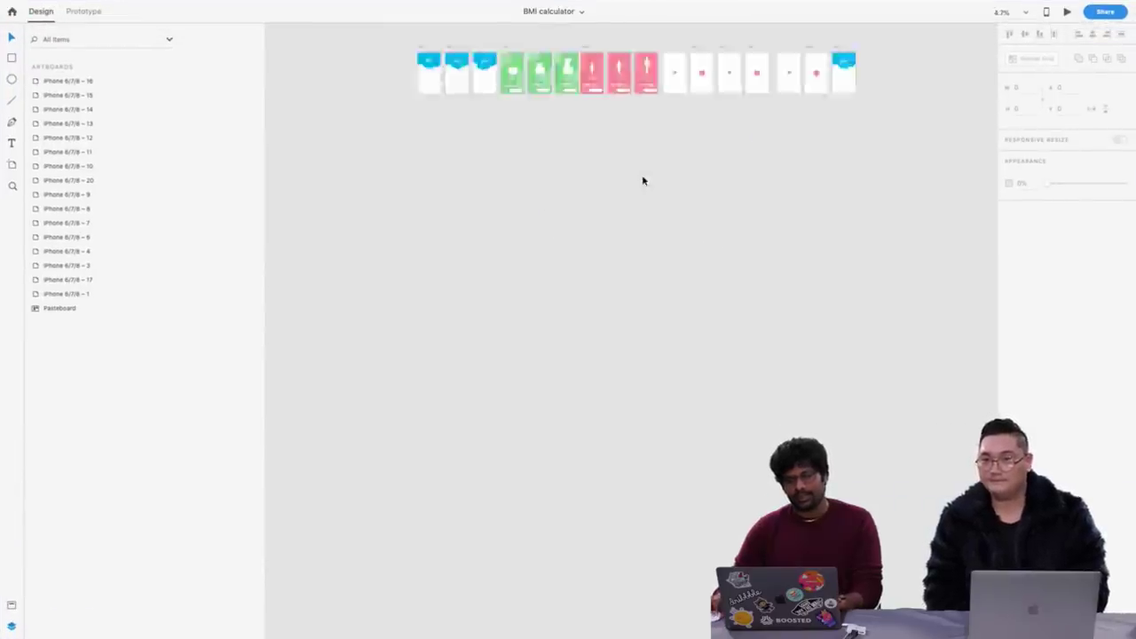
scroll(408, 101, up, 2)
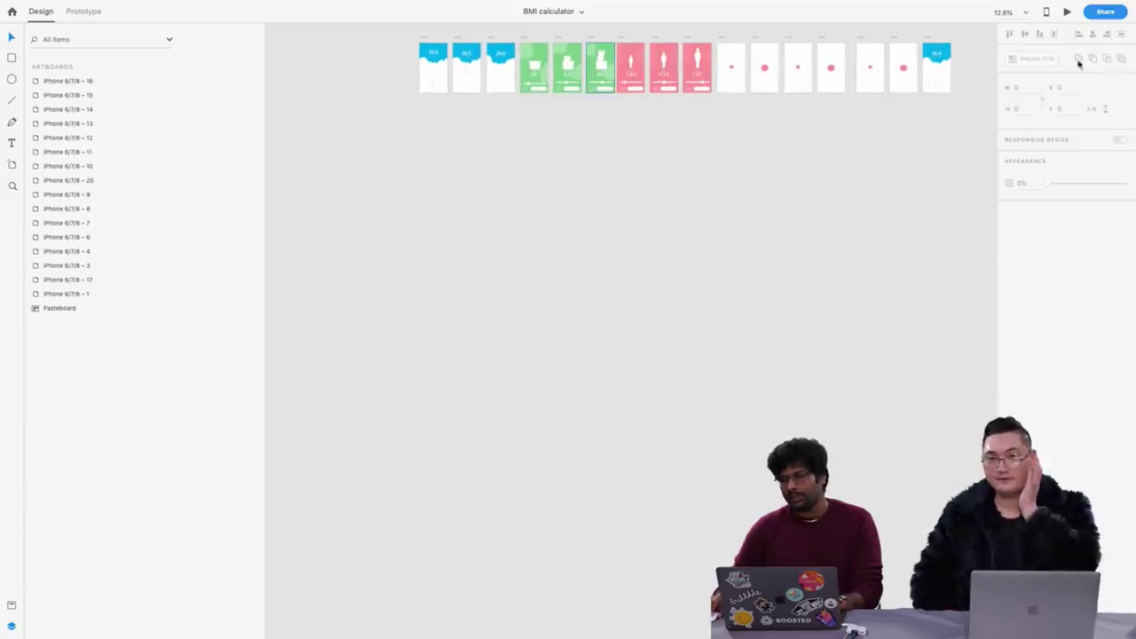
scroll(417, 100, up, 3)
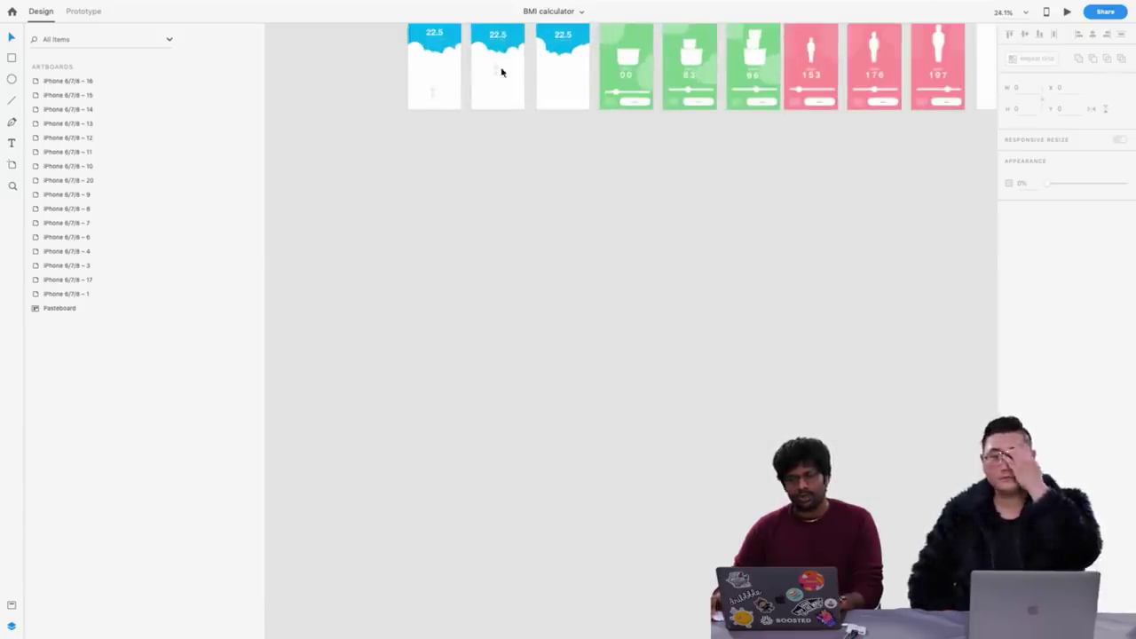
key(a)
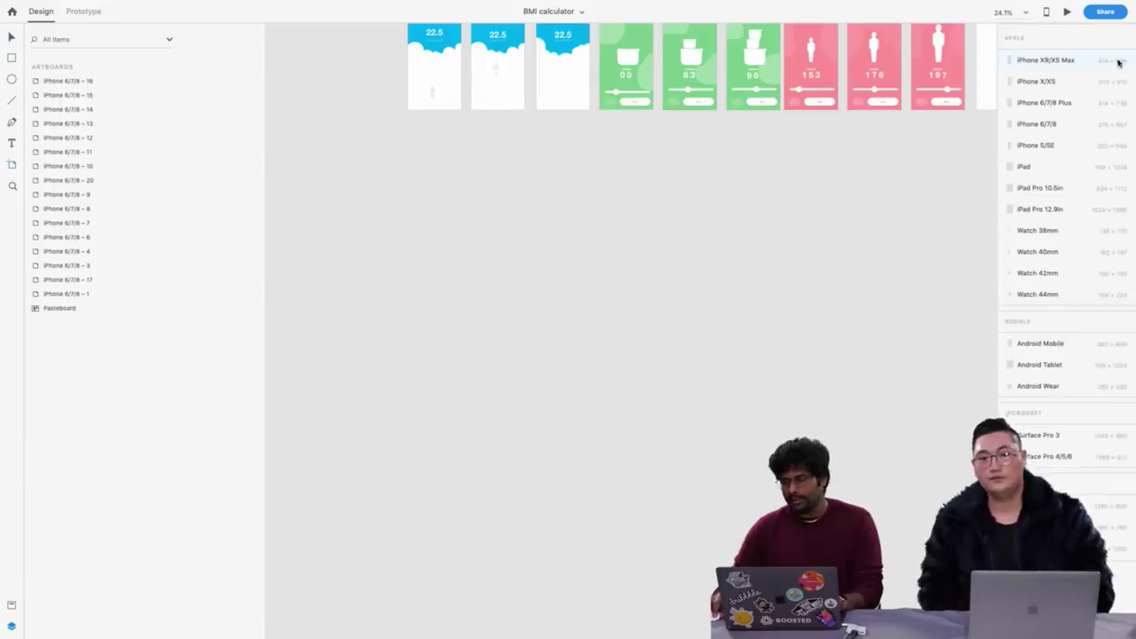
click(1055, 62)
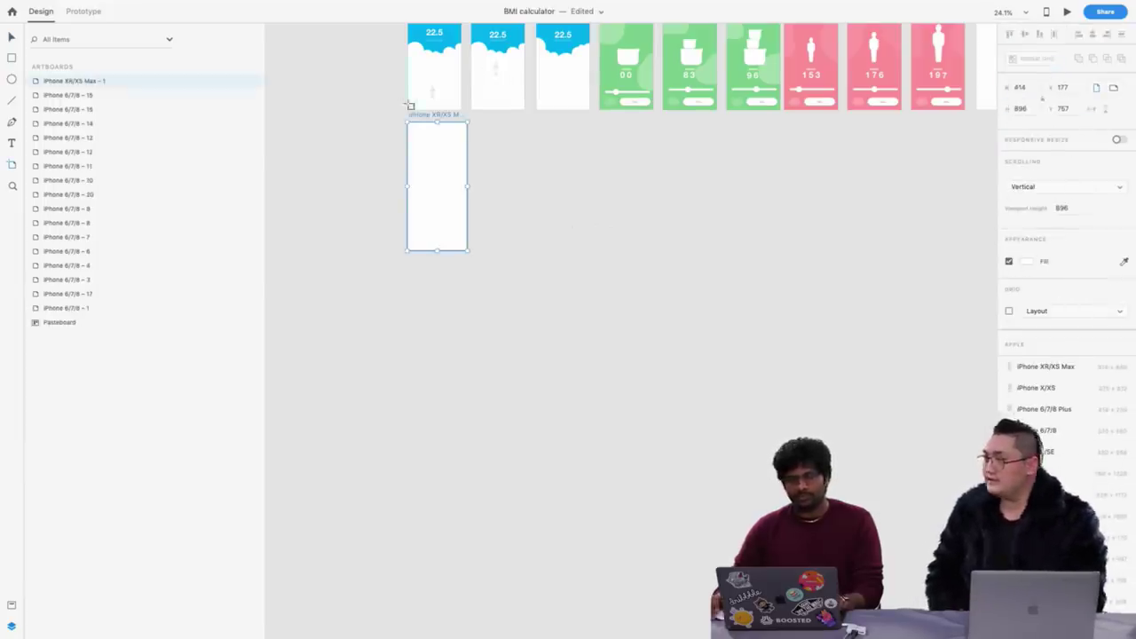
Move the new iPhone XR/XS Max artboard down to Y 900, leaving a wider gap below the existing screens
scroll(422, 122, up, 4)
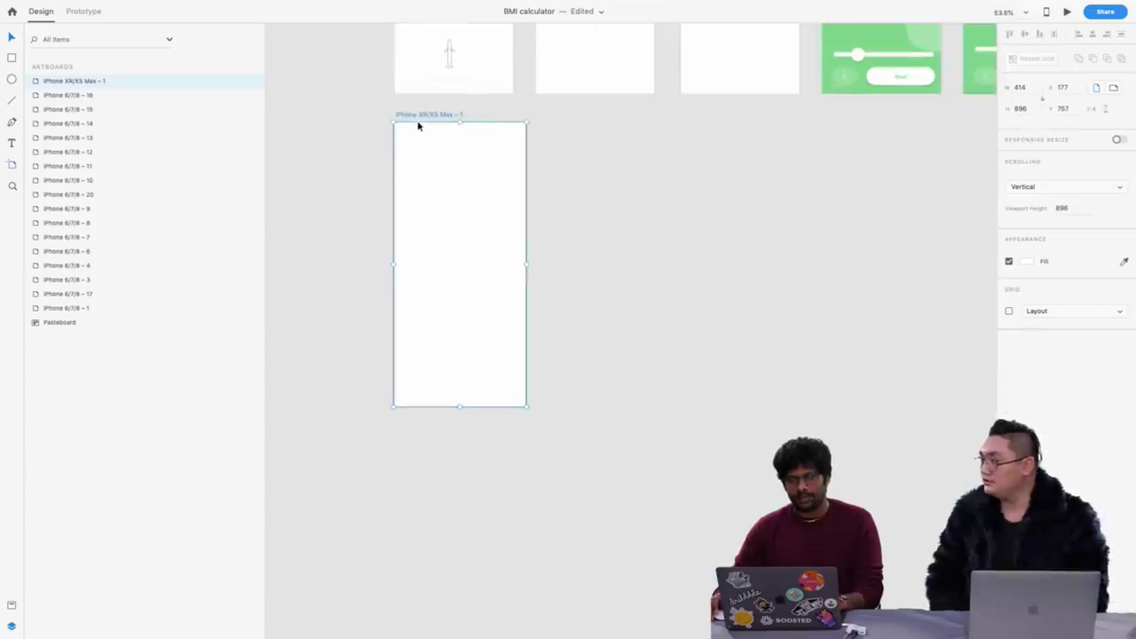
click(402, 118)
drag(403, 118, 402, 161)
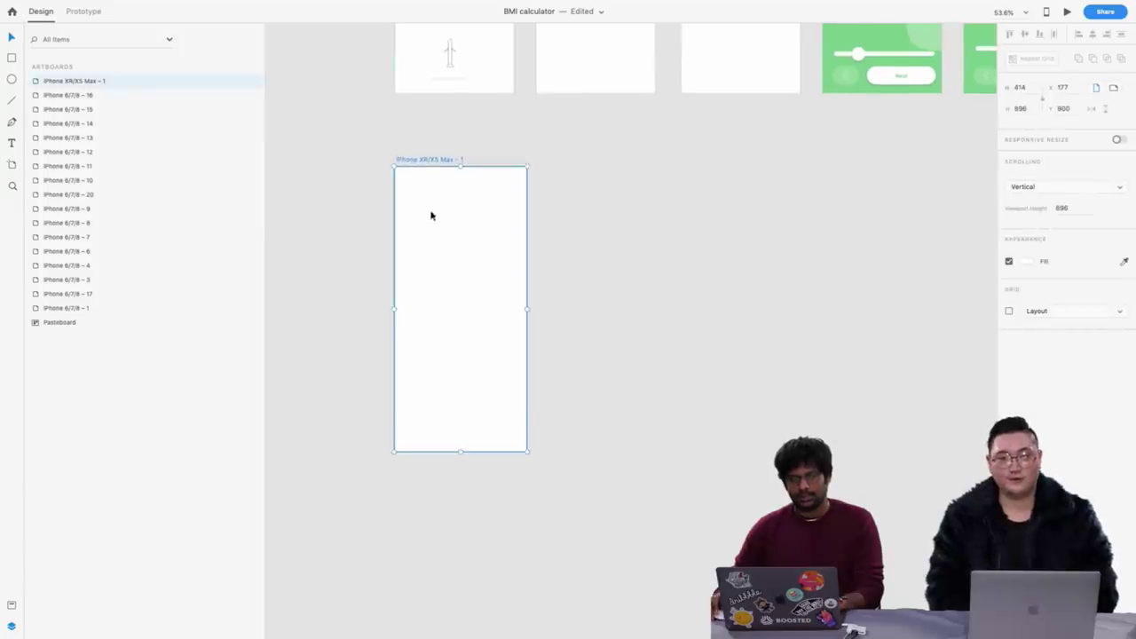
Select the new iPhone XR/XS Max artboard and open the GuideGuide grid settings for it, continuing the plugin's trial
scroll(431, 213, up, 3)
click(436, 98)
scroll(436, 98, up, 2)
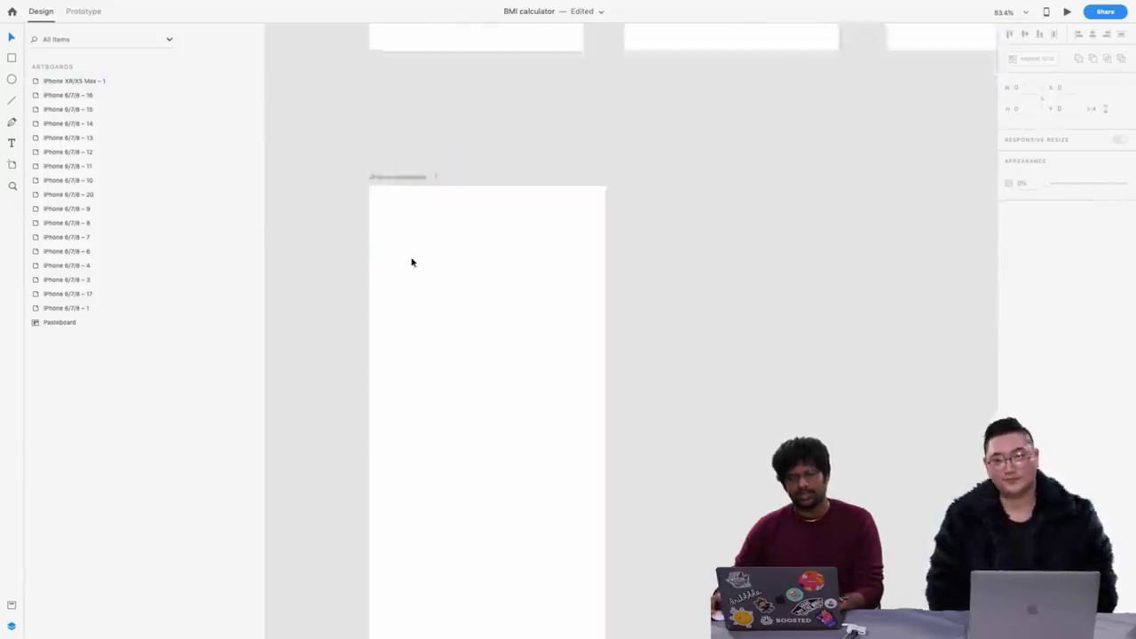
scroll(411, 262, up, 3)
click(411, 262)
scroll(411, 262, down, 3)
scroll(411, 261, down, 2)
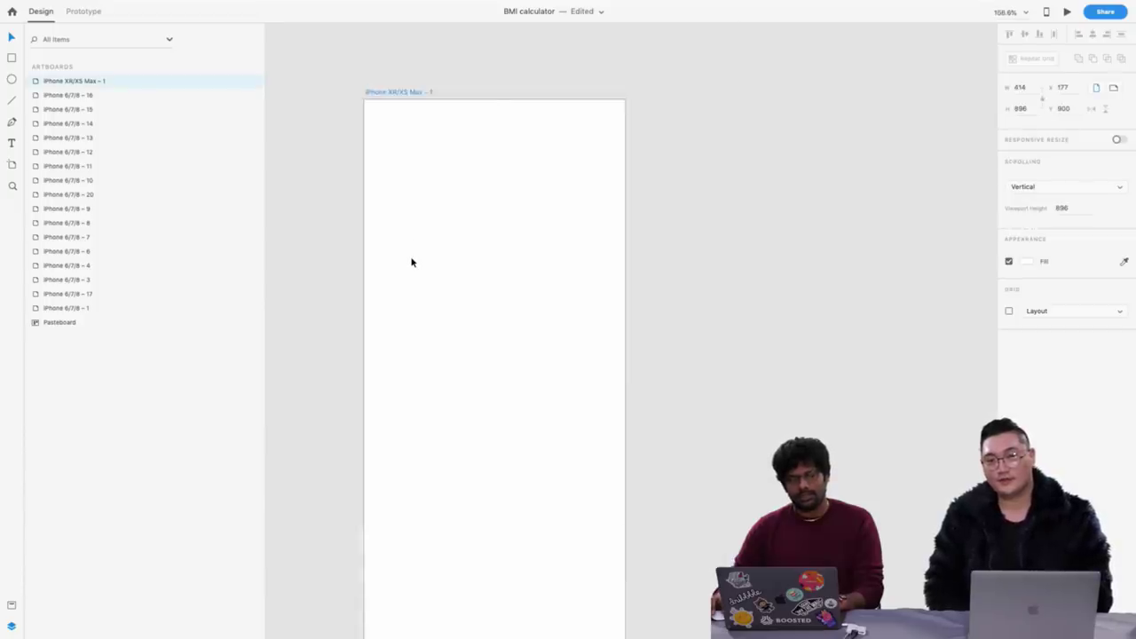
click(154, 7)
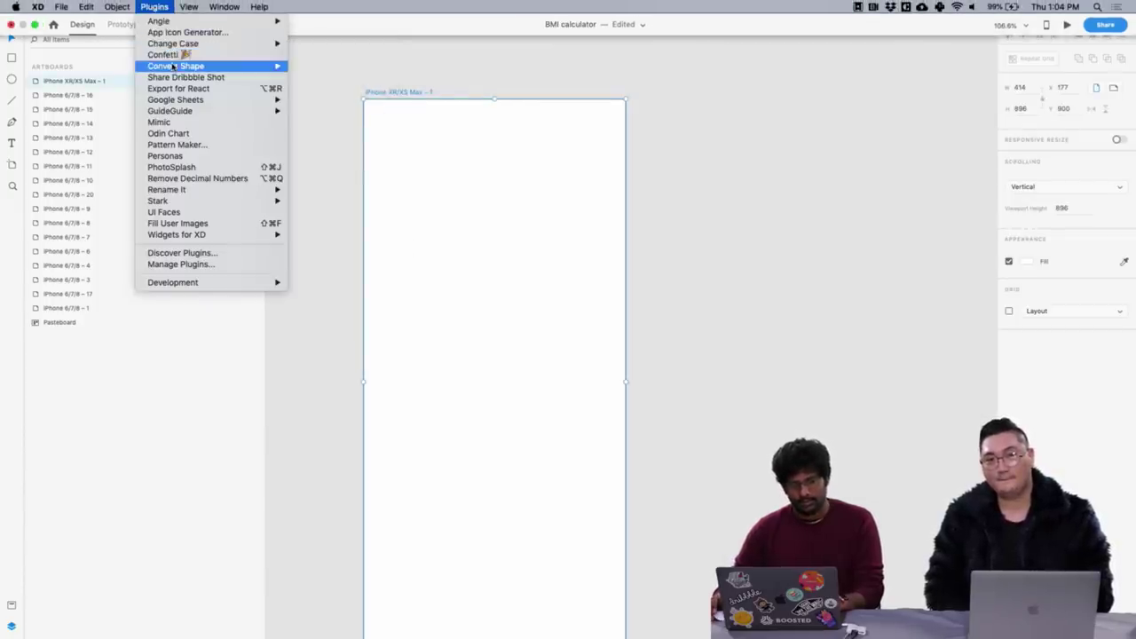
mouse_move(213, 111)
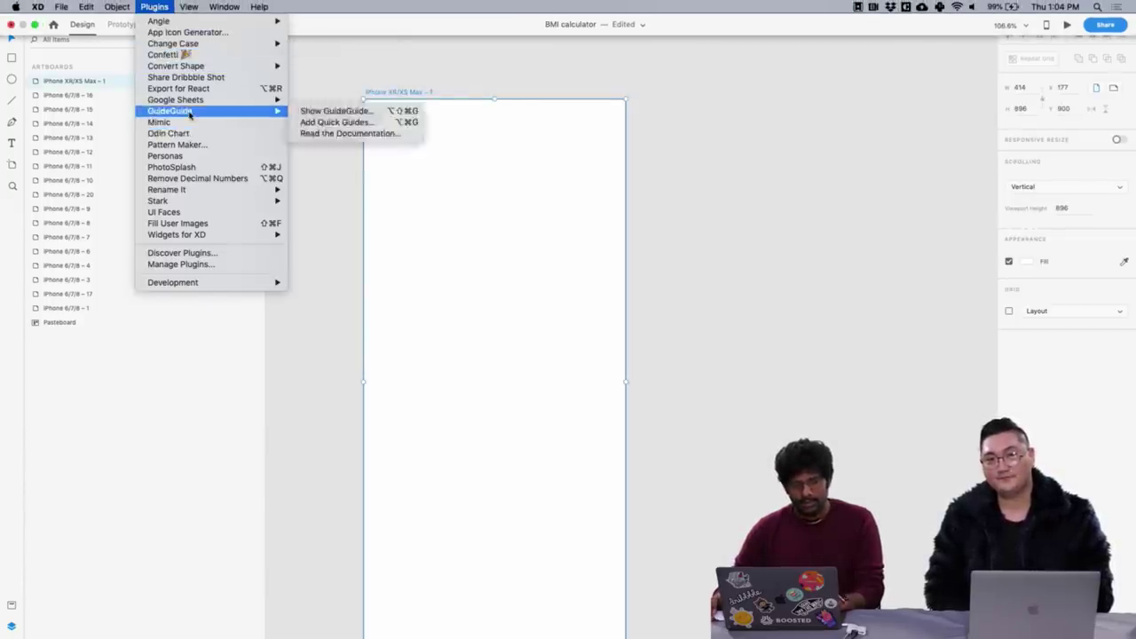
click(312, 111)
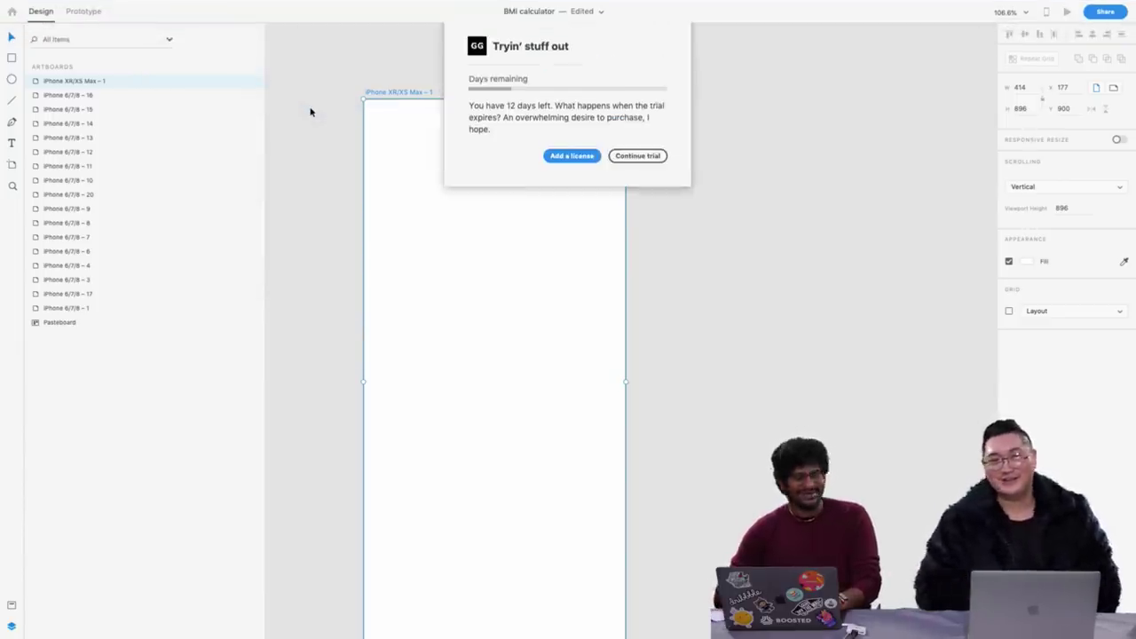
click(630, 162)
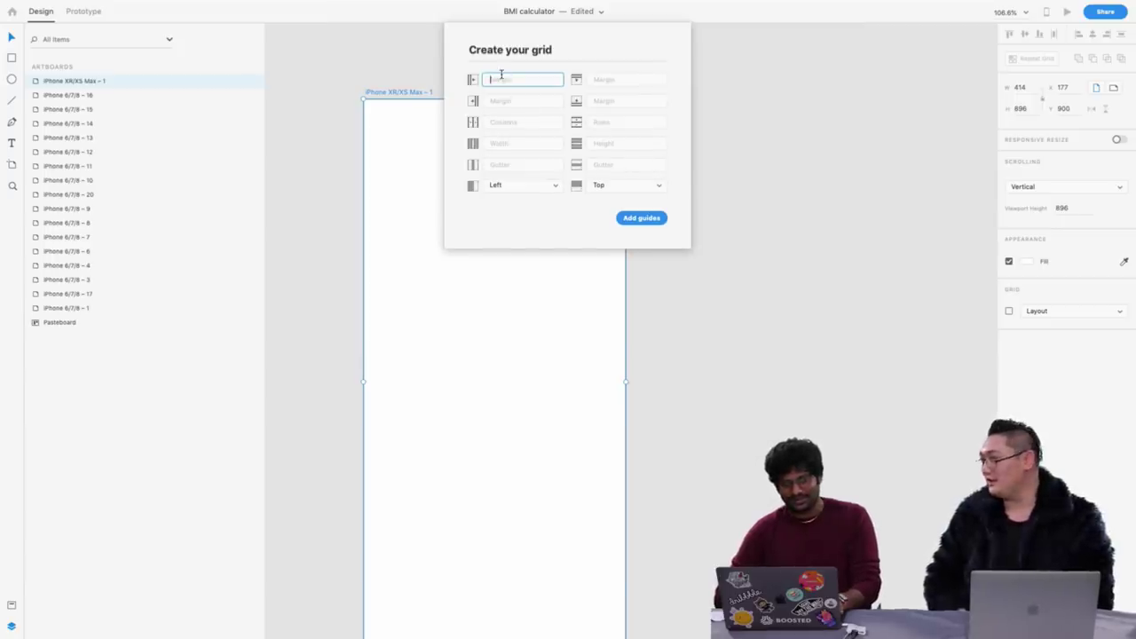
Add guides to the artboard with 16 px left and right margins and a 34 px top margin
text(16)
click(528, 100)
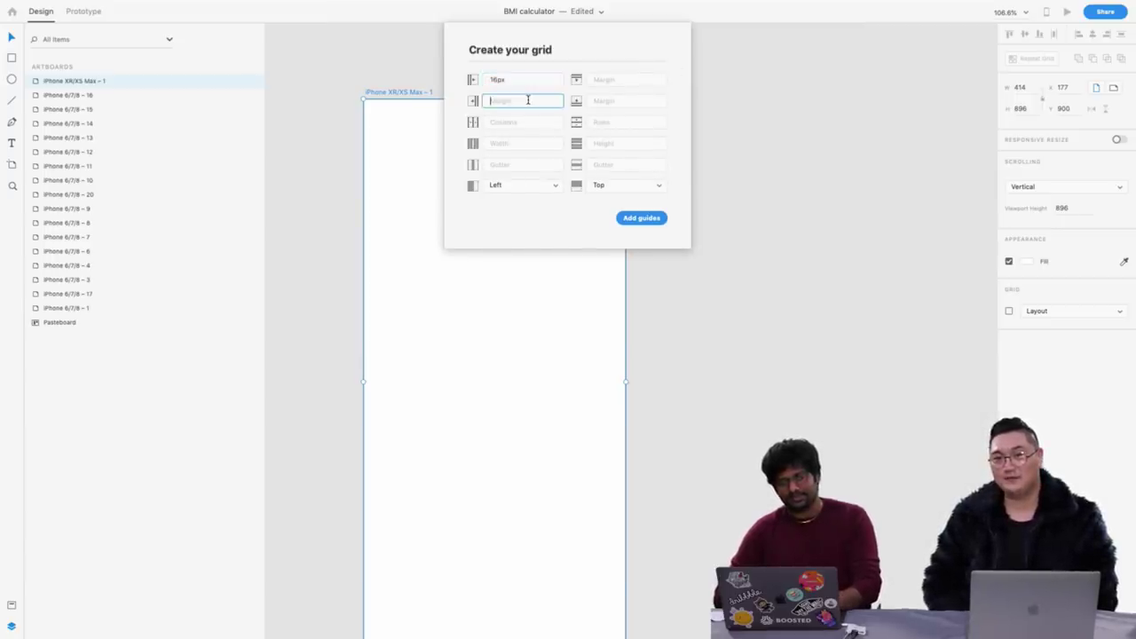
text(16)
click(620, 82)
text(34)
click(641, 217)
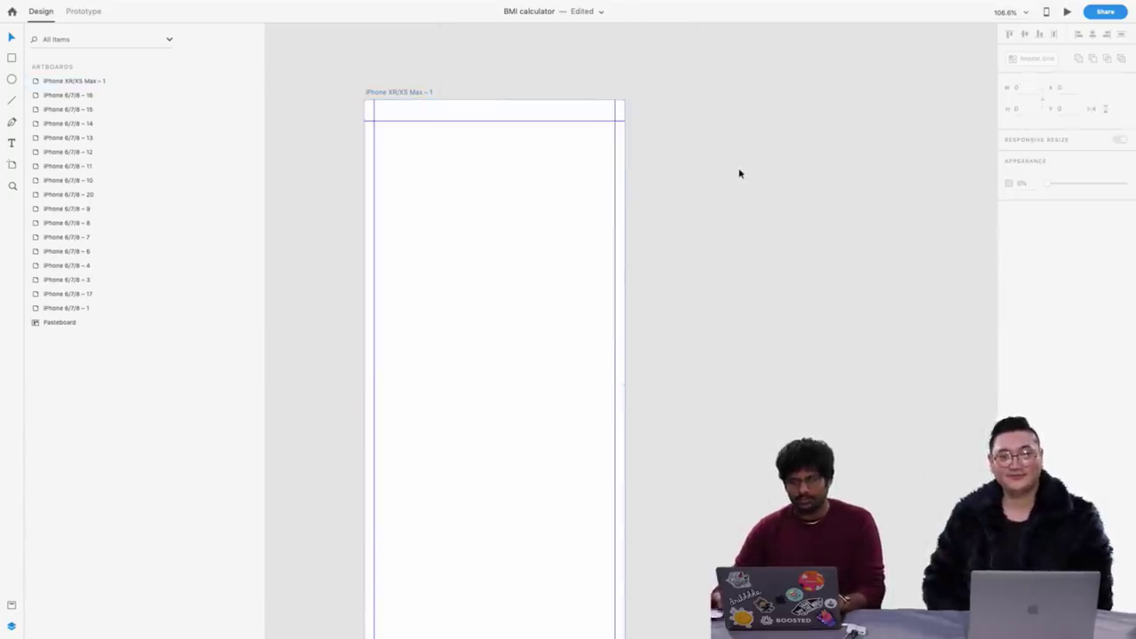
Lower the opacity of the artboard's GuideGuide guides to 9%
scroll(398, 130, down, 3)
drag(1063, 237, 1050, 237)
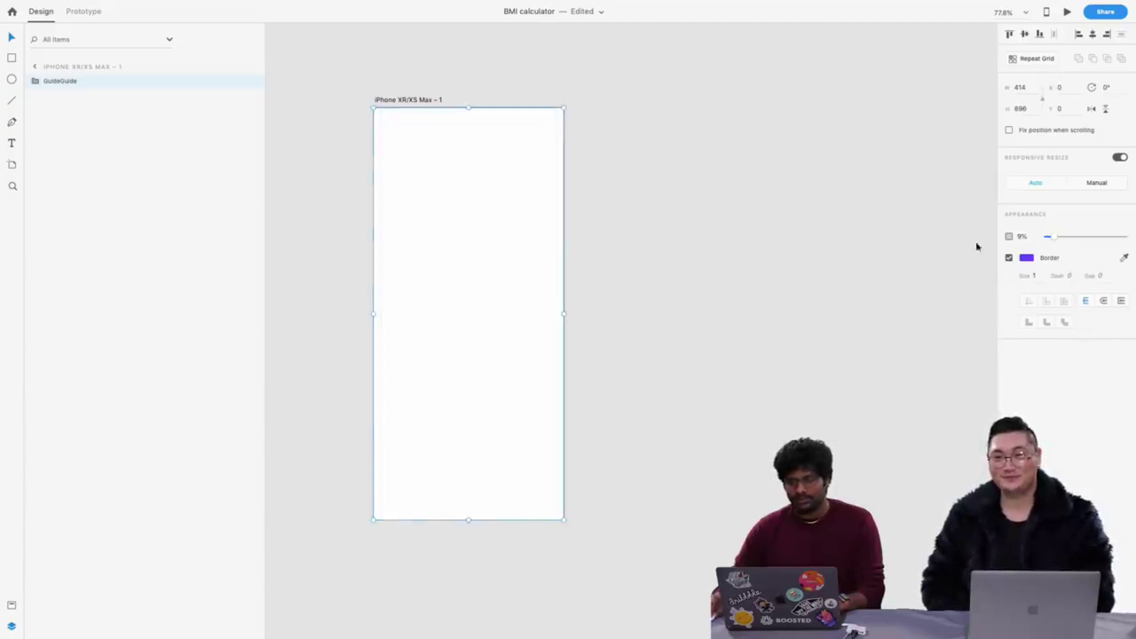
click(322, 41)
Draw a circle about 517 px in diameter and move it up so it overhangs the artboard's top and sides
scroll(382, 112, up, 5)
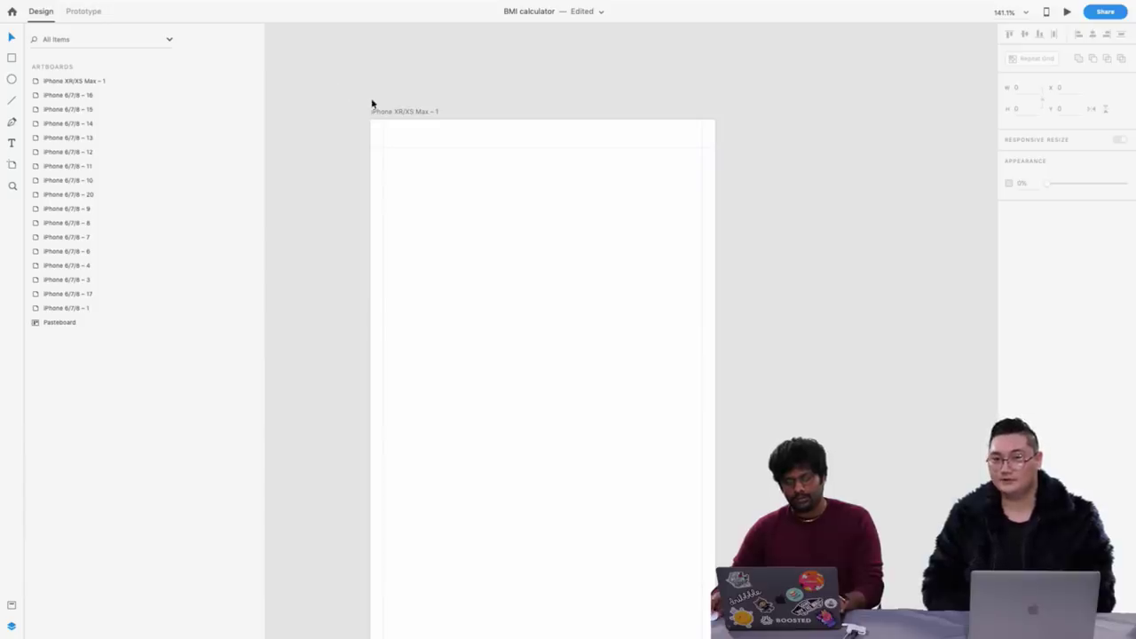
key(e)
drag(355, 92, 852, 522)
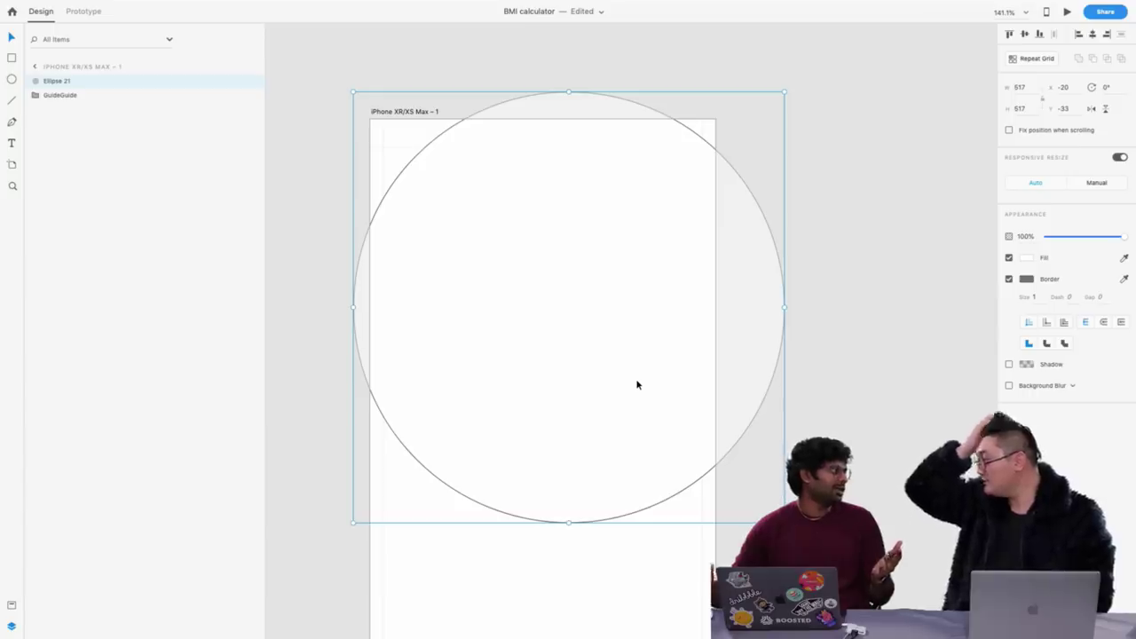
drag(551, 383, 522, 293)
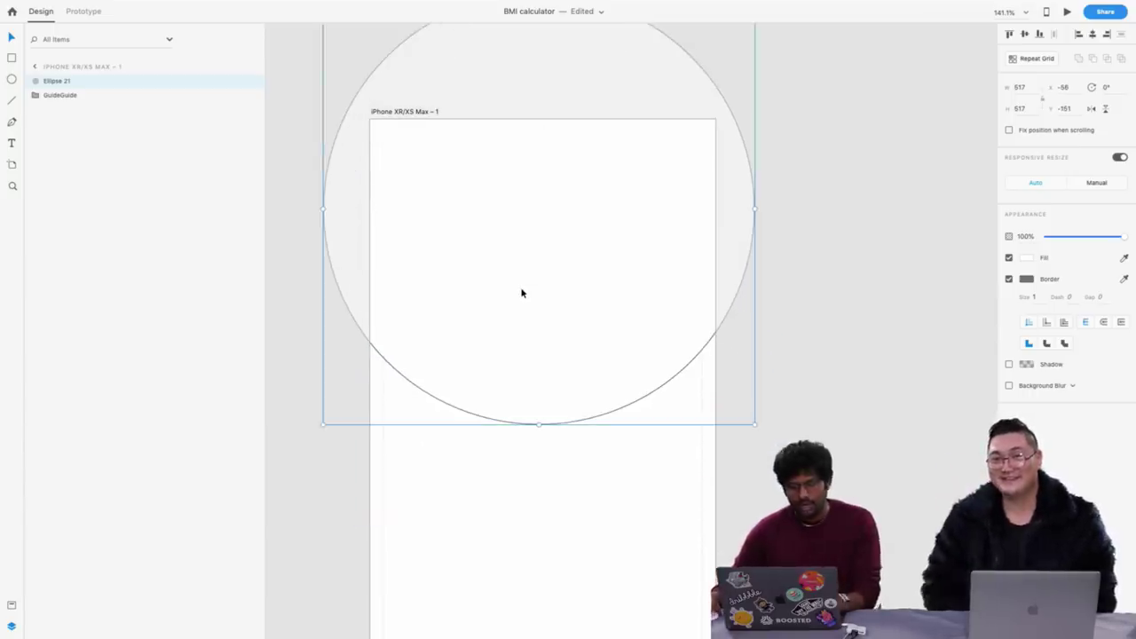
Remove the circle's border and fill it with the sky blue sampled from the existing Normal BMI screen
click(1008, 280)
click(1026, 259)
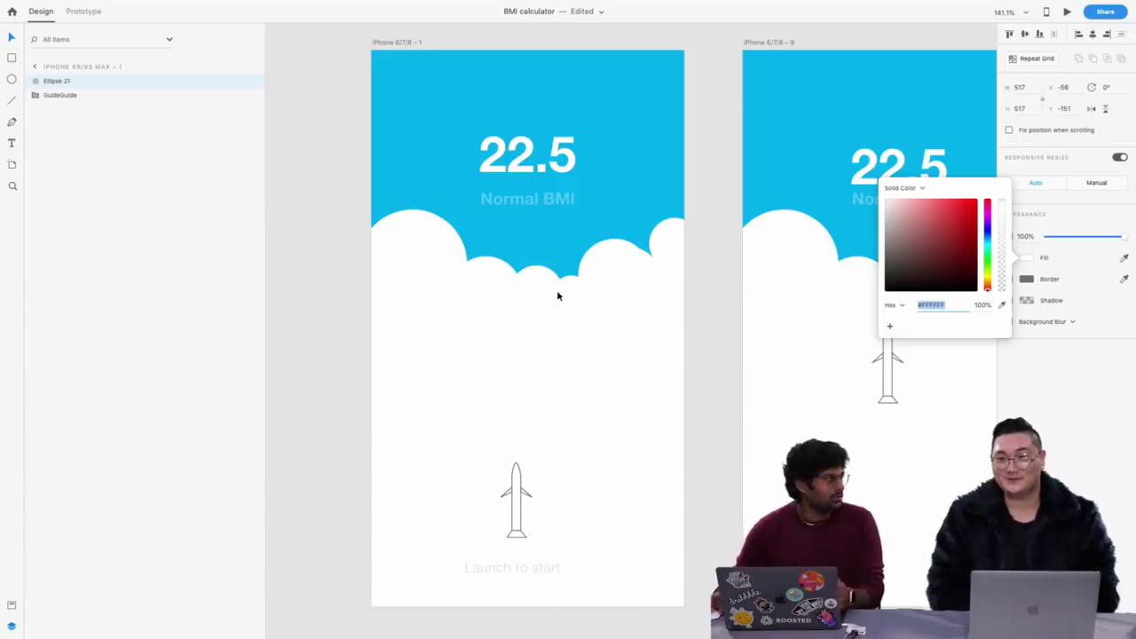
scroll(557, 296, down, 5)
scroll(557, 295, down, 7)
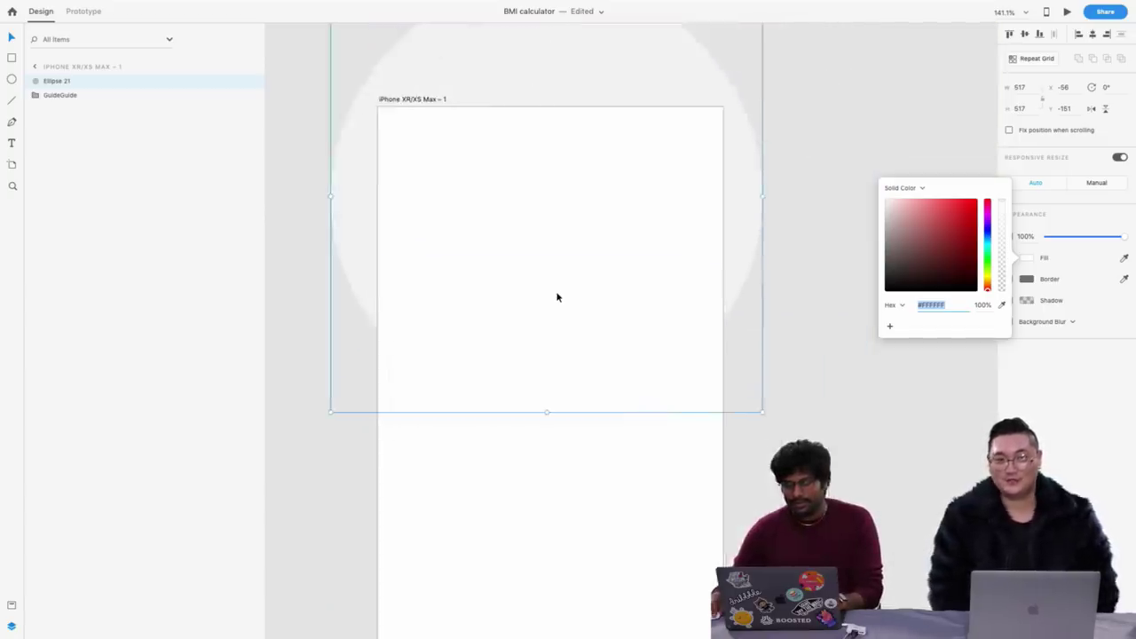
scroll(558, 297, up, 10)
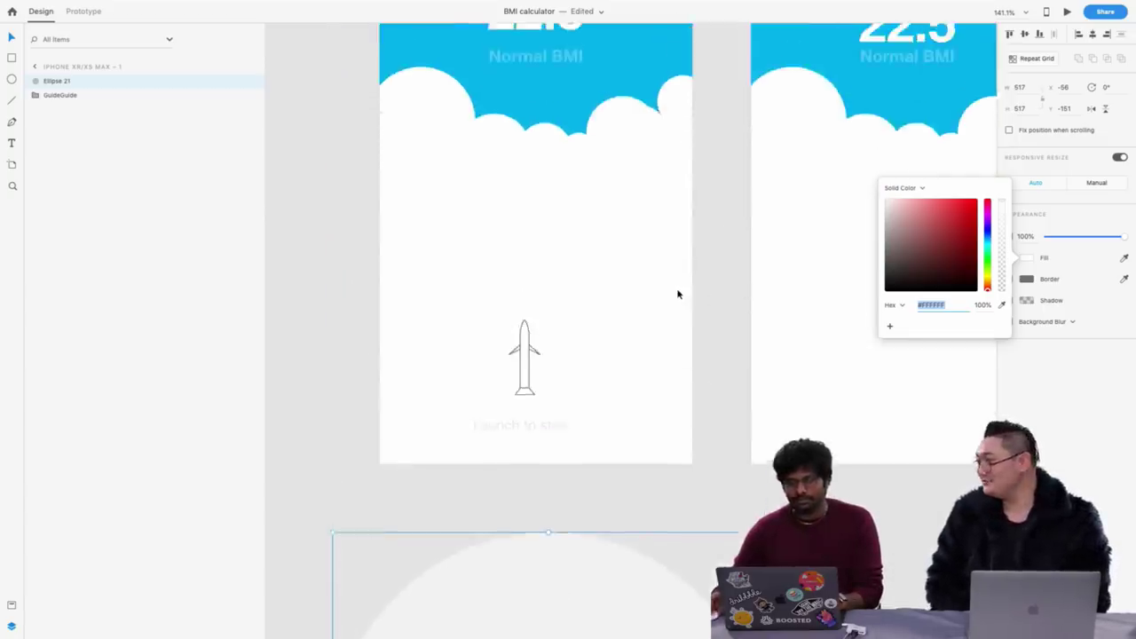
click(1002, 305)
click(646, 152)
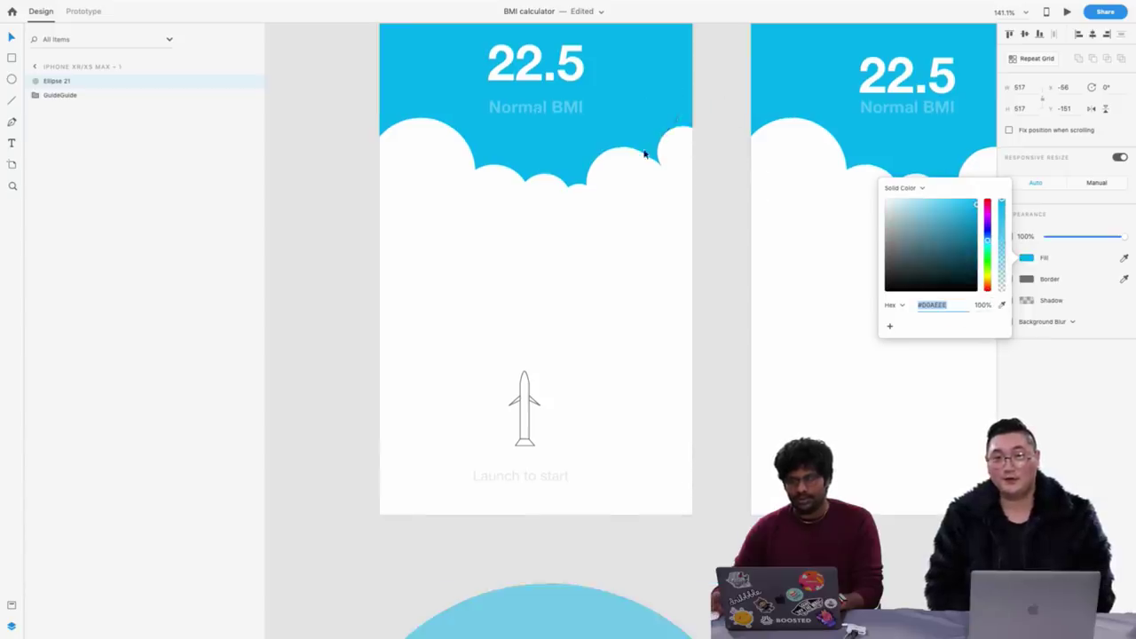
scroll(645, 153, down, 11)
scroll(645, 154, down, 2)
click(808, 118)
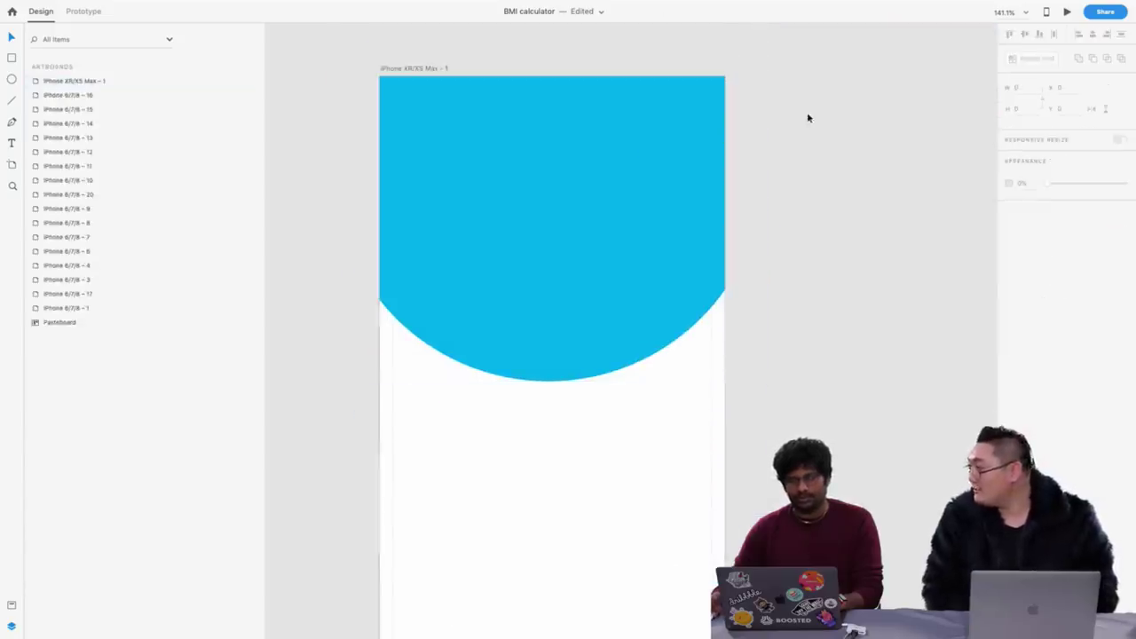
Move the blue circle further up to about X -51, Y -236 so its lower arc forms the header
click(620, 239)
drag(609, 246, 594, 190)
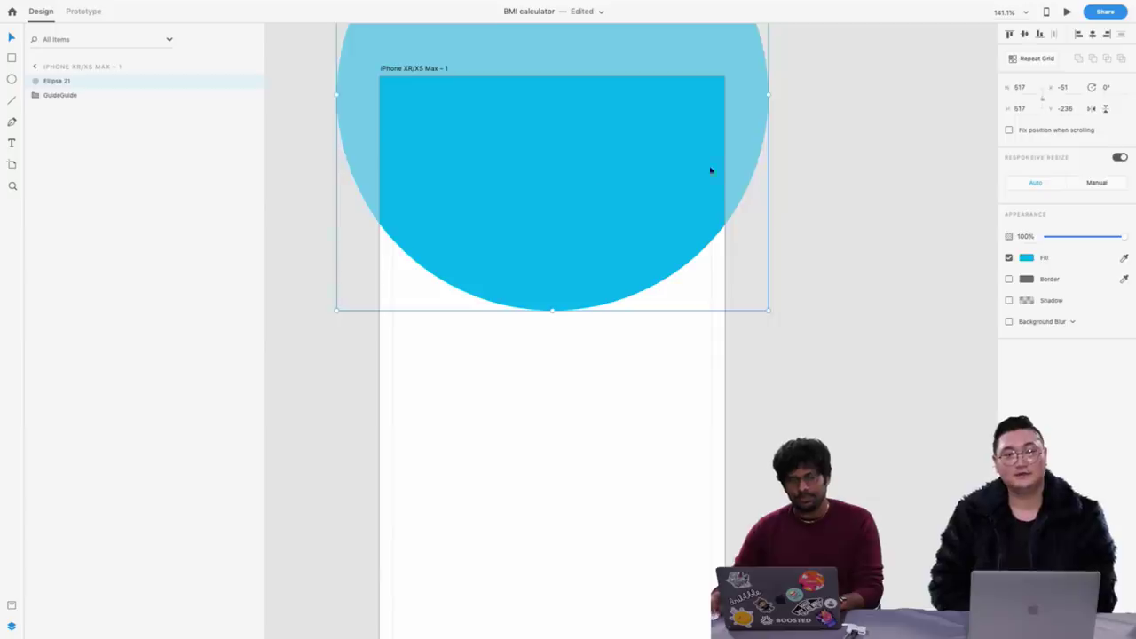
key(Escape)
scroll(472, 208, up, 2)
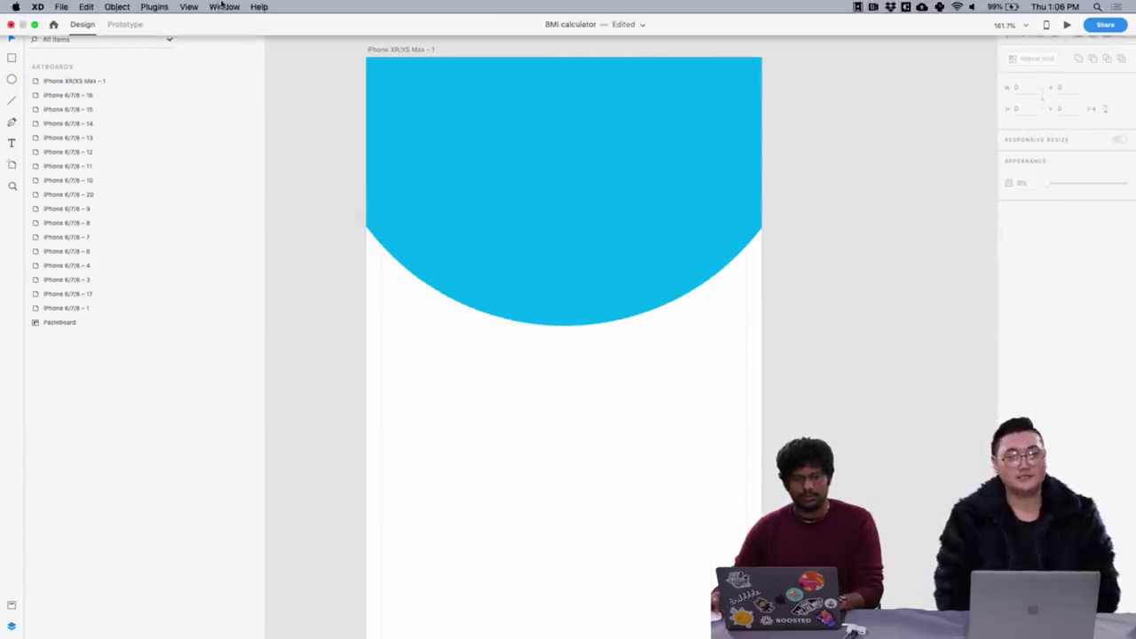
Draw a large white borderless circle over the blue header's left edge and add a smaller copy about 74 px wide beside it
key(e)
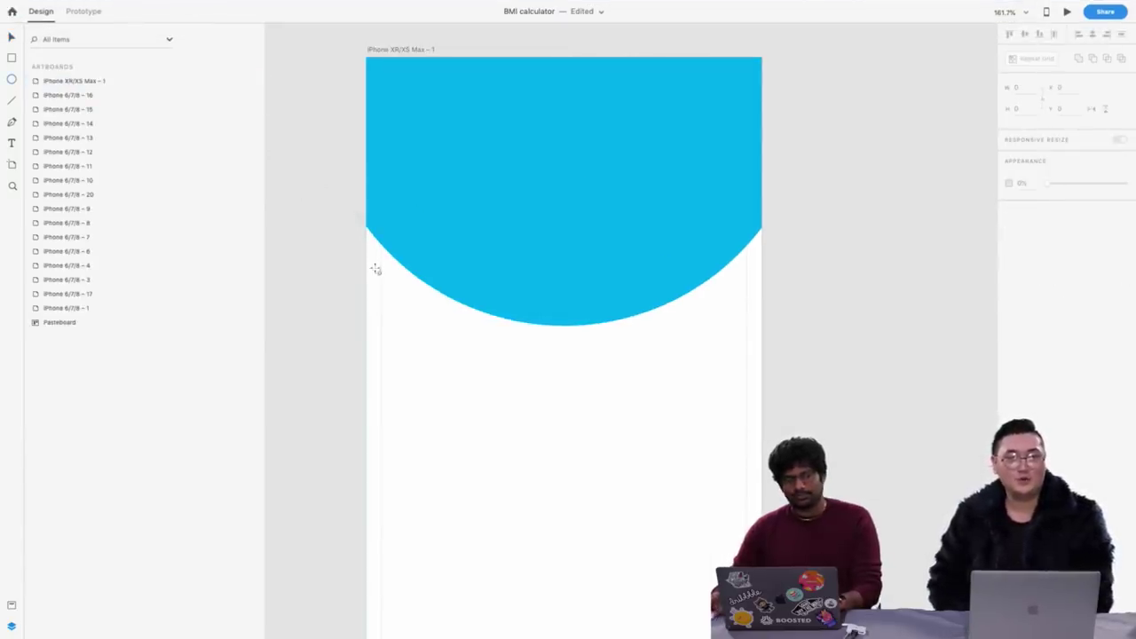
drag(369, 219, 482, 332)
drag(440, 278, 505, 305)
click(1008, 279)
drag(545, 243, 501, 274)
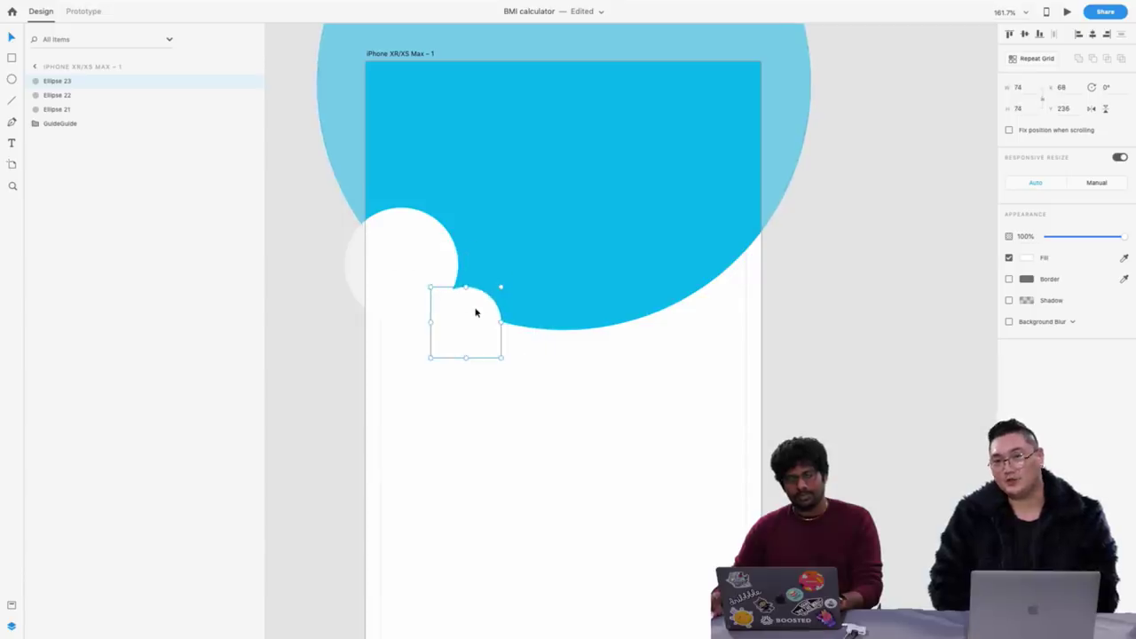
Continue the cloud edge rightward along the blue arc with more white circle copies of varied size, up to about 80 px
drag(480, 312, 552, 326)
drag(562, 279, 651, 302)
mouse_move(527, 310)
mouse_down()
mouse_move(630, 300)
mouse_move(646, 280)
mouse_move(520, 310)
mouse_up()
click(652, 288)
drag(652, 288, 697, 273)
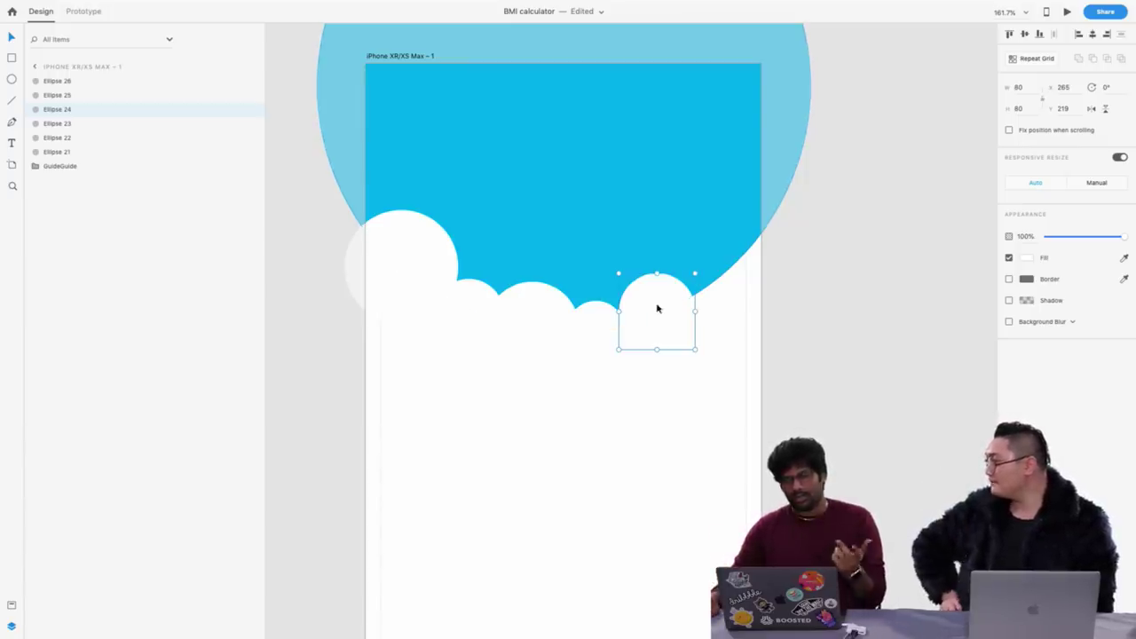
Finish the cloud edge on the right with two 60 px white circles at about X 329, Y 212 and X 359, Y 182
click(598, 315)
drag(597, 325, 709, 288)
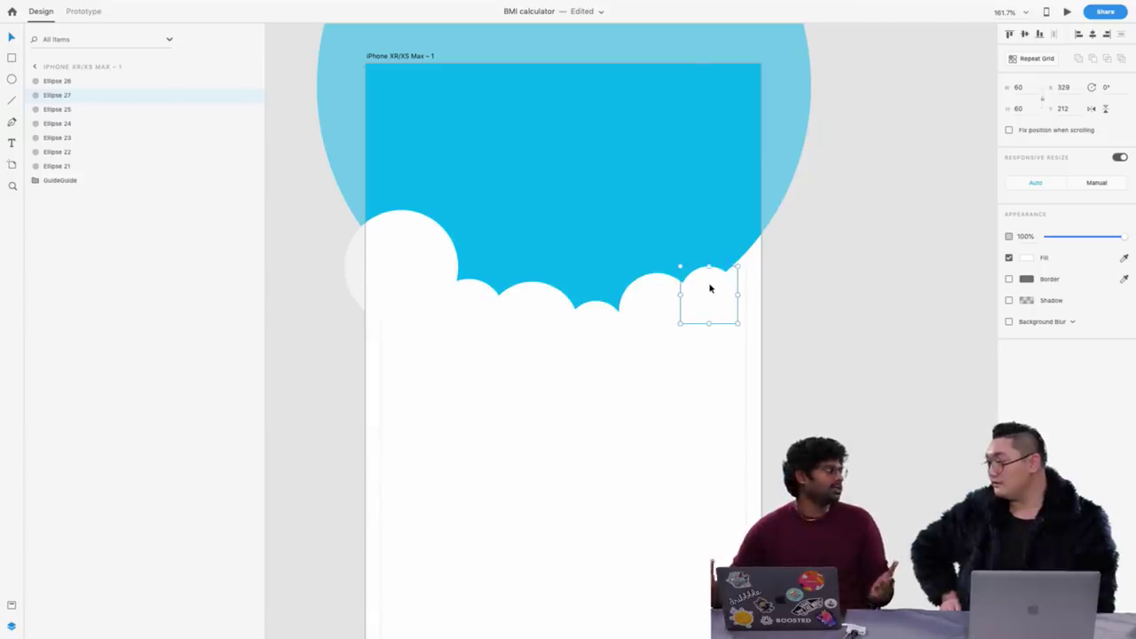
drag(709, 296, 737, 266)
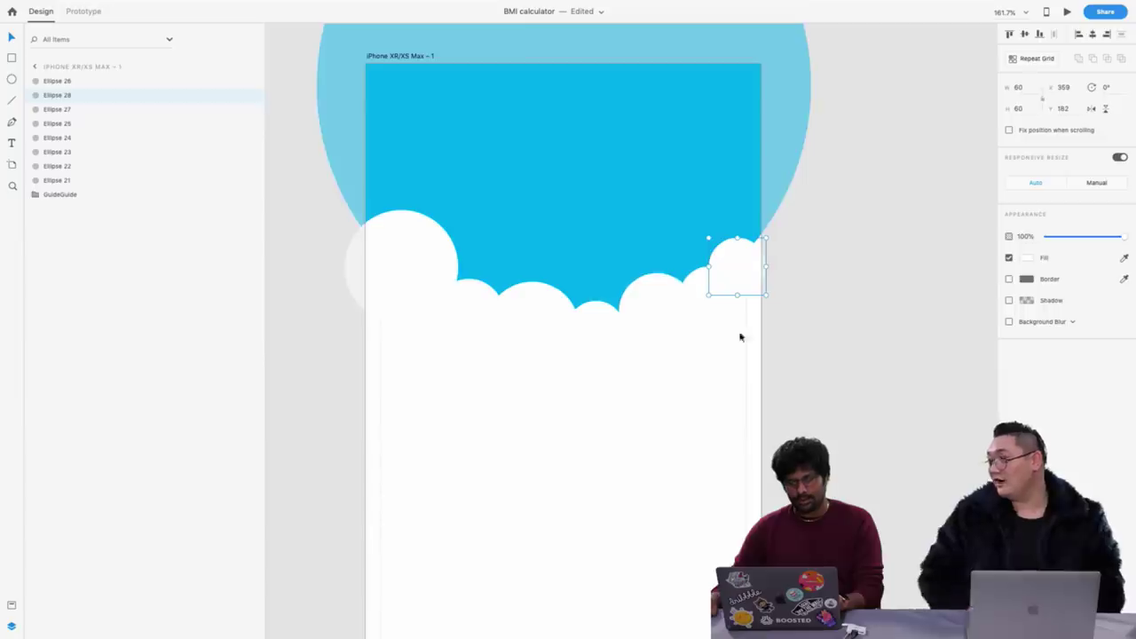
click(860, 299)
scroll(573, 169, down, 3)
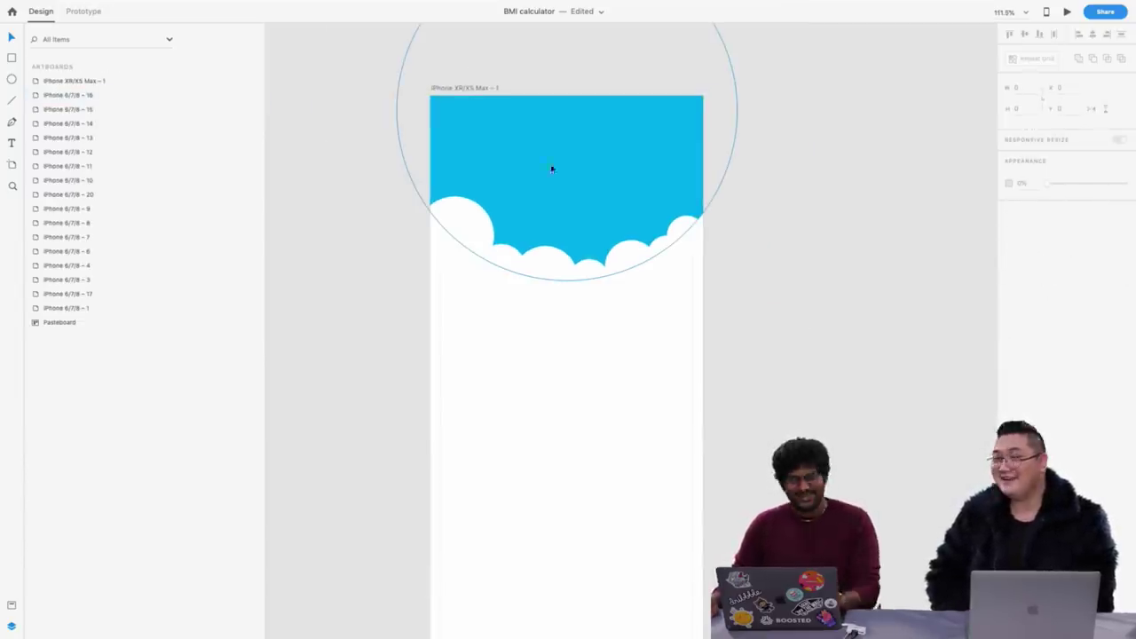
Add the text "Normal weight" in white Helvetica Neue Bold, size 20, on the blue header
scroll(584, 102, up, 3)
scroll(584, 102, up, 3)
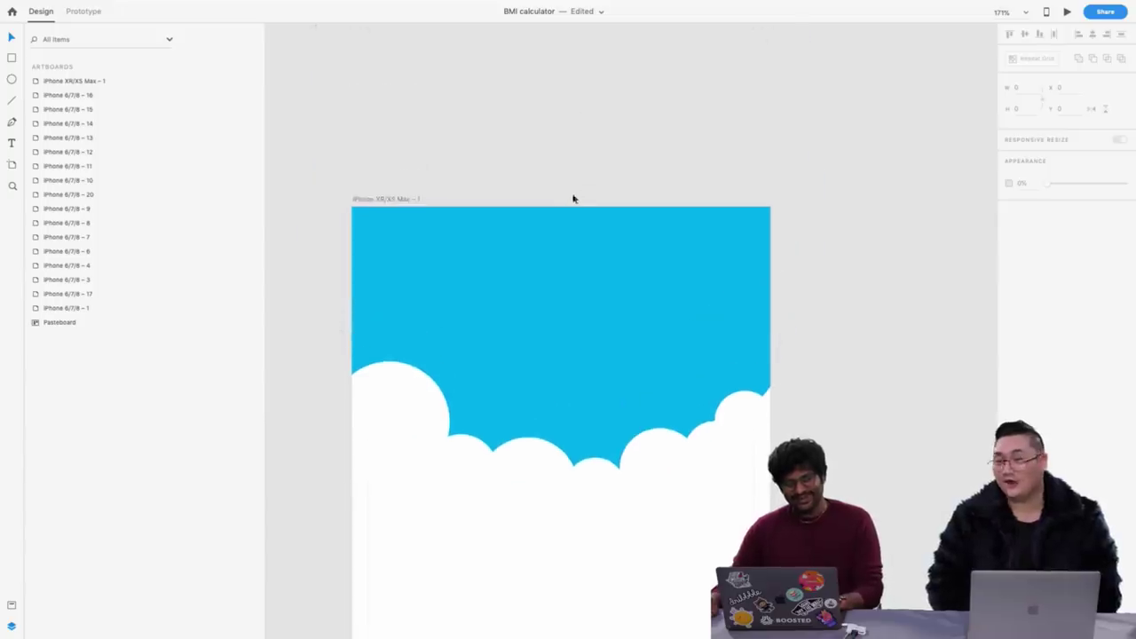
click(545, 310)
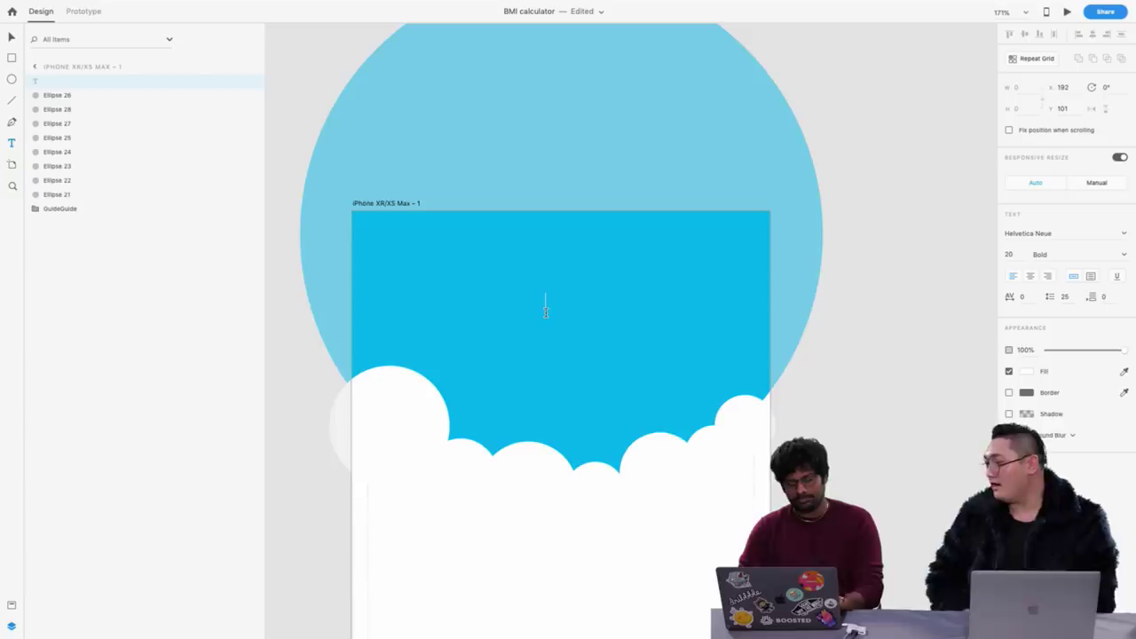
text(N)
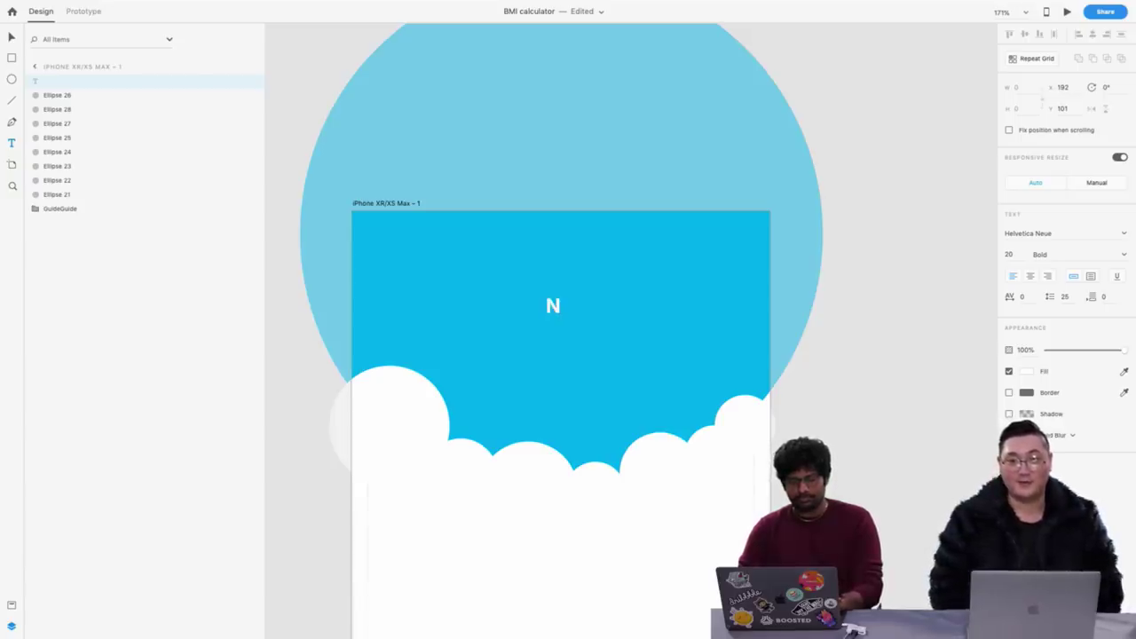
text(ormal weight)
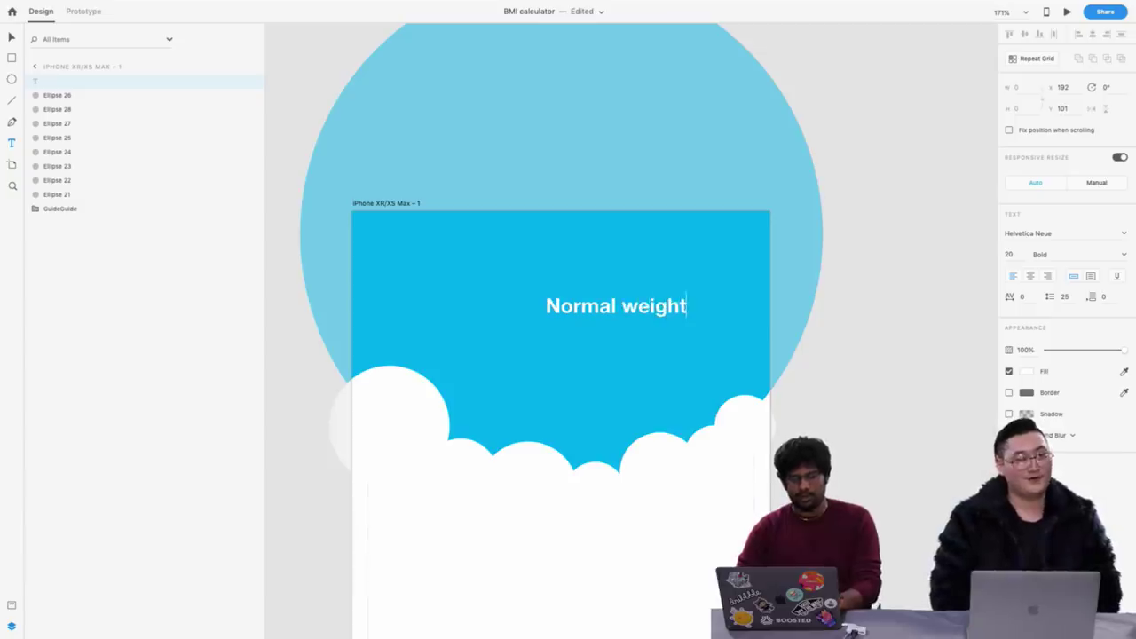
key(Escape)
Duplicate the "Normal weight" text, change the copy to "22.3" and place it just above the original
drag(633, 306, 588, 304)
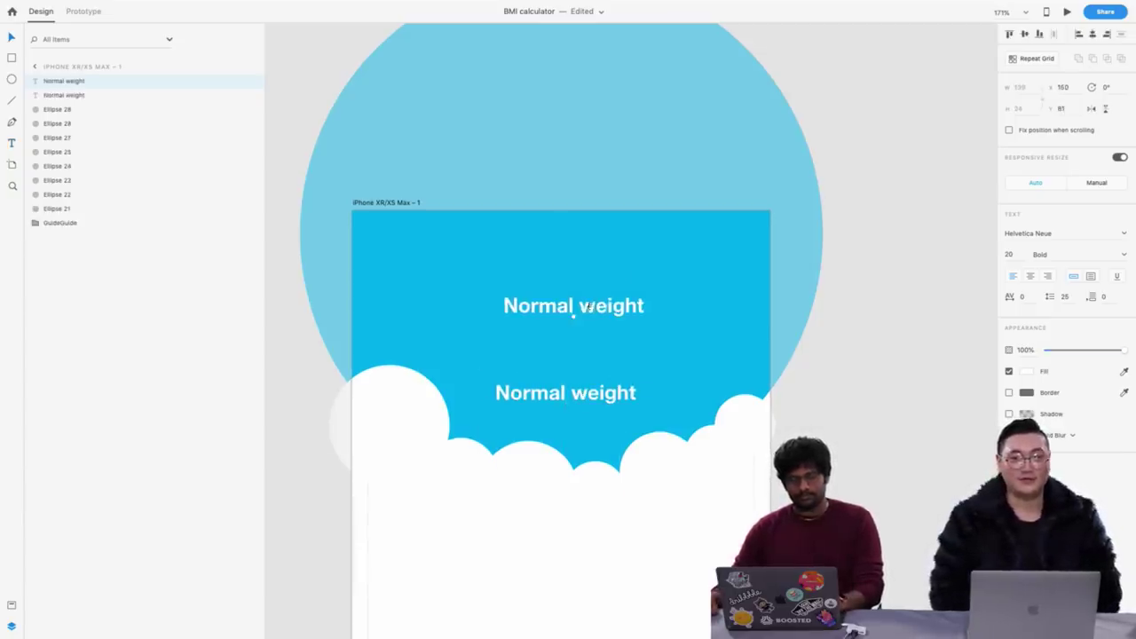
double_click(588, 305)
text(22.3)
key(Escape)
drag(553, 295, 570, 338)
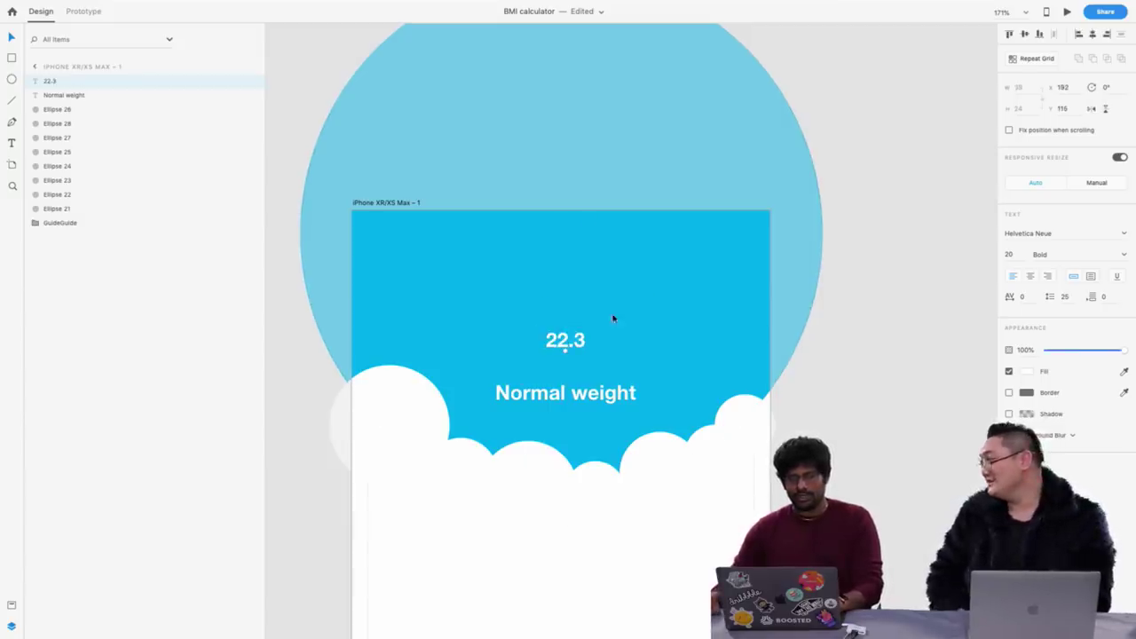
Increase the 22.3 text's font size through 24 and 36 to 42
click(1009, 255)
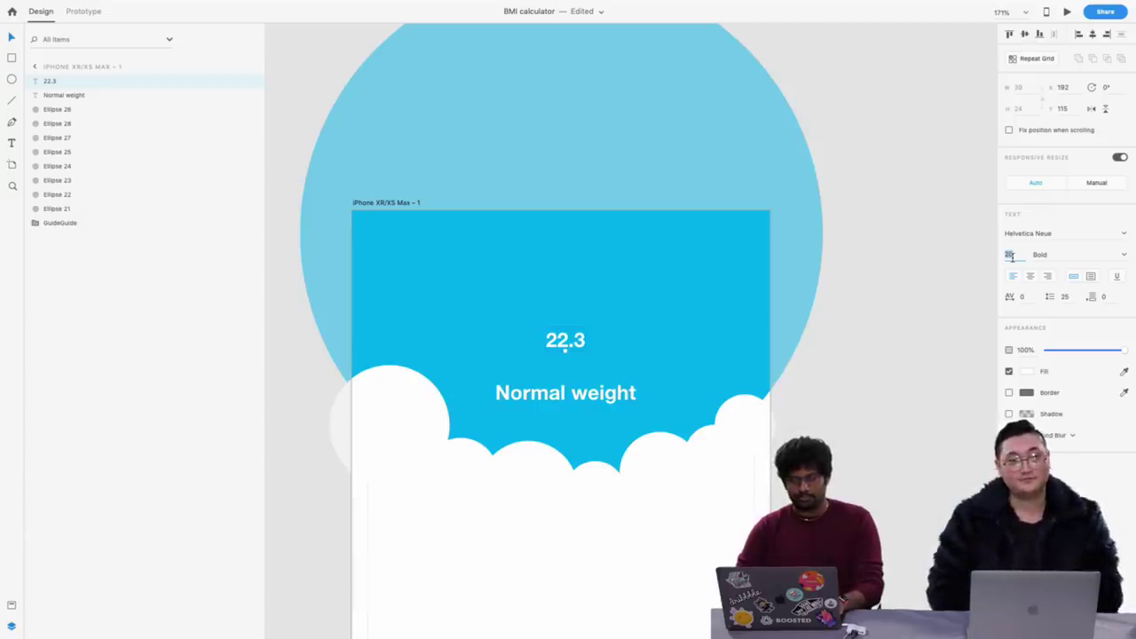
text(24)
key(Return)
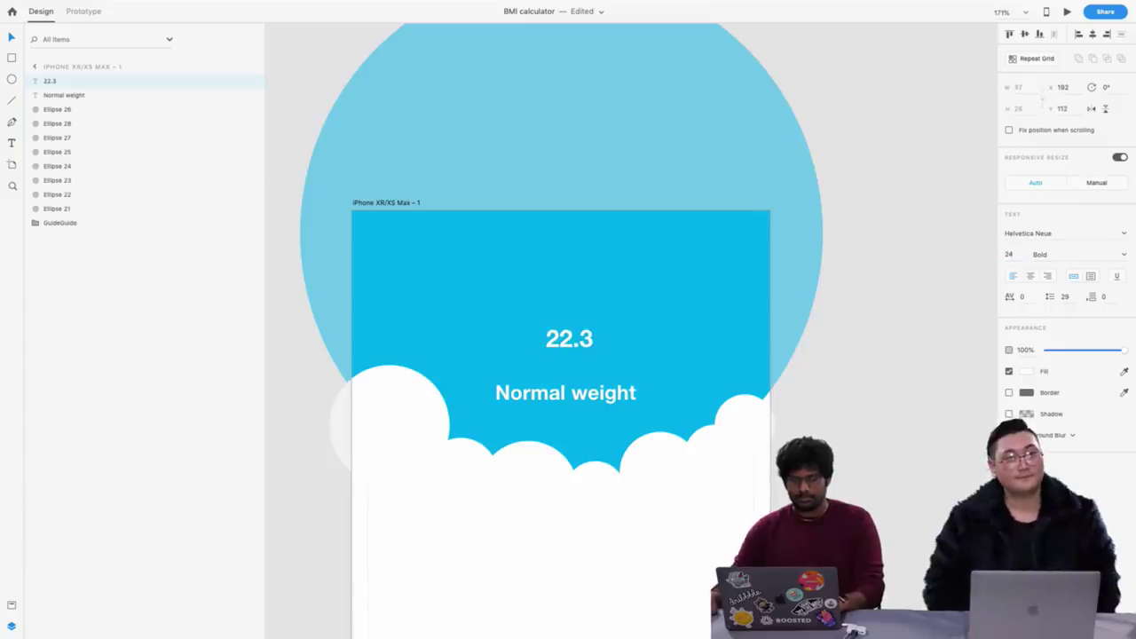
click(1011, 255)
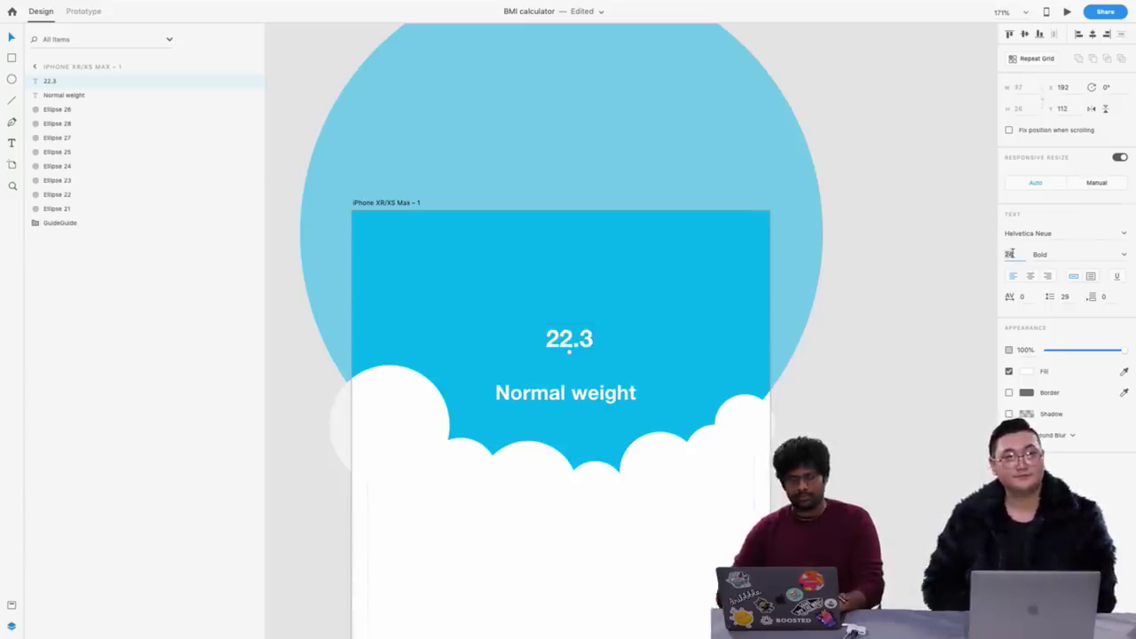
text(36)
key(Return)
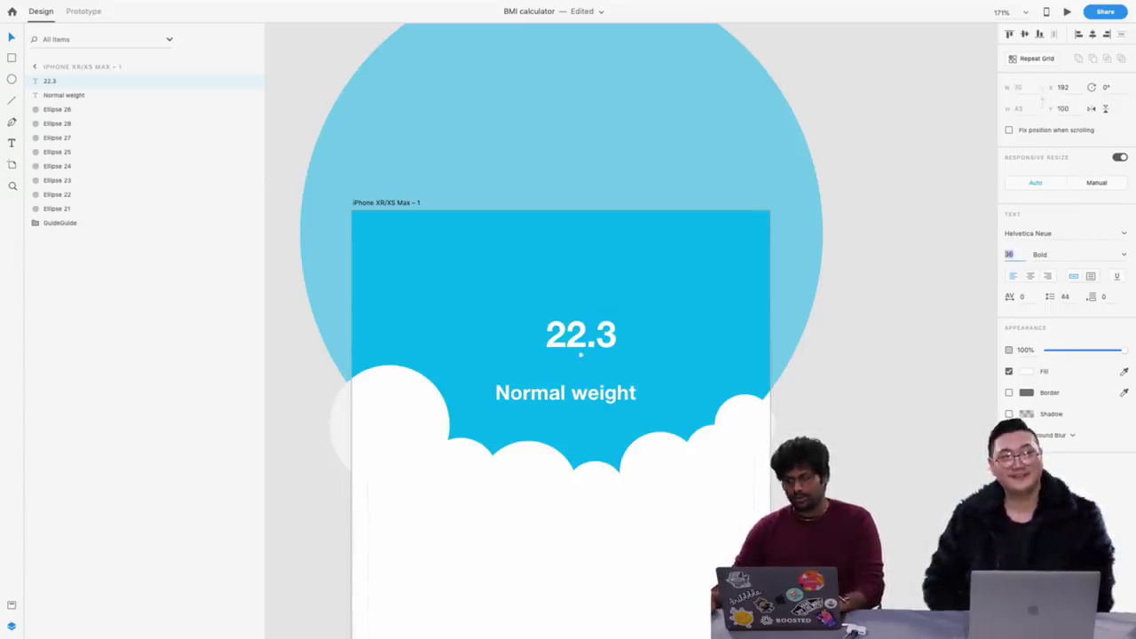
text(42)
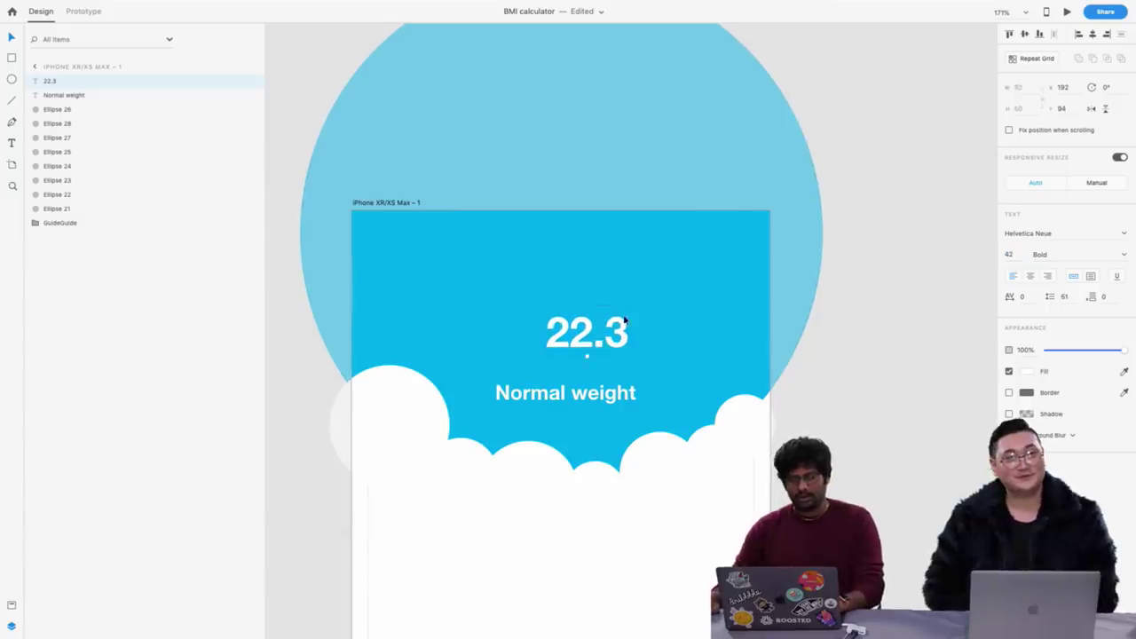
key(Return)
Set the "Normal weight" text's font size to 11 and align it centrally with 22.3, moving the two closer together
click(577, 392)
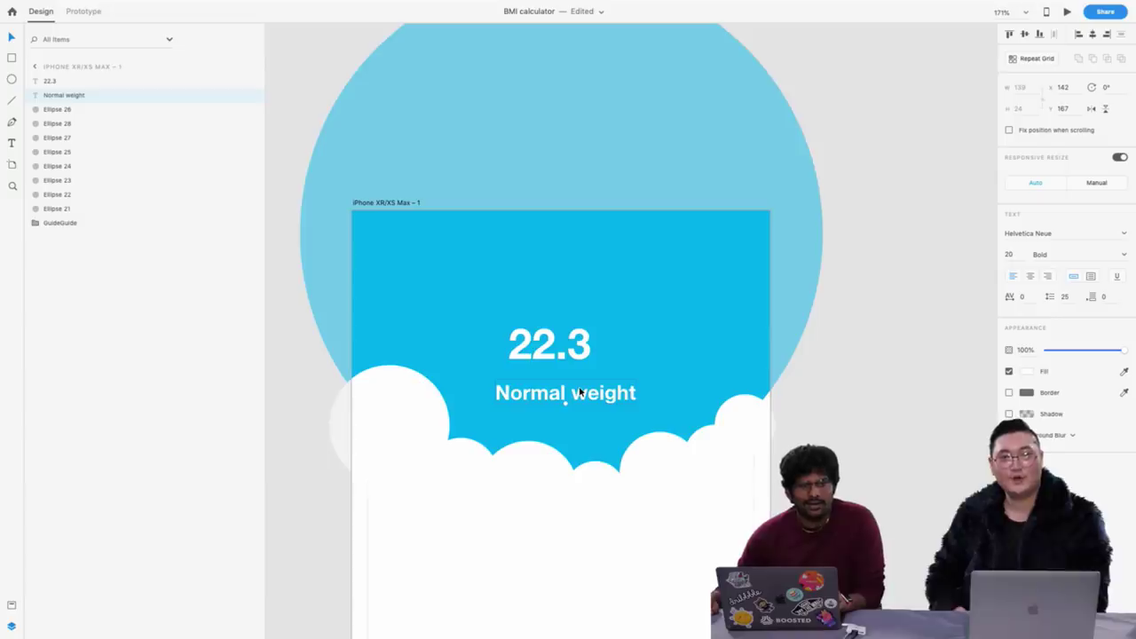
double_click(1009, 254)
text(1)
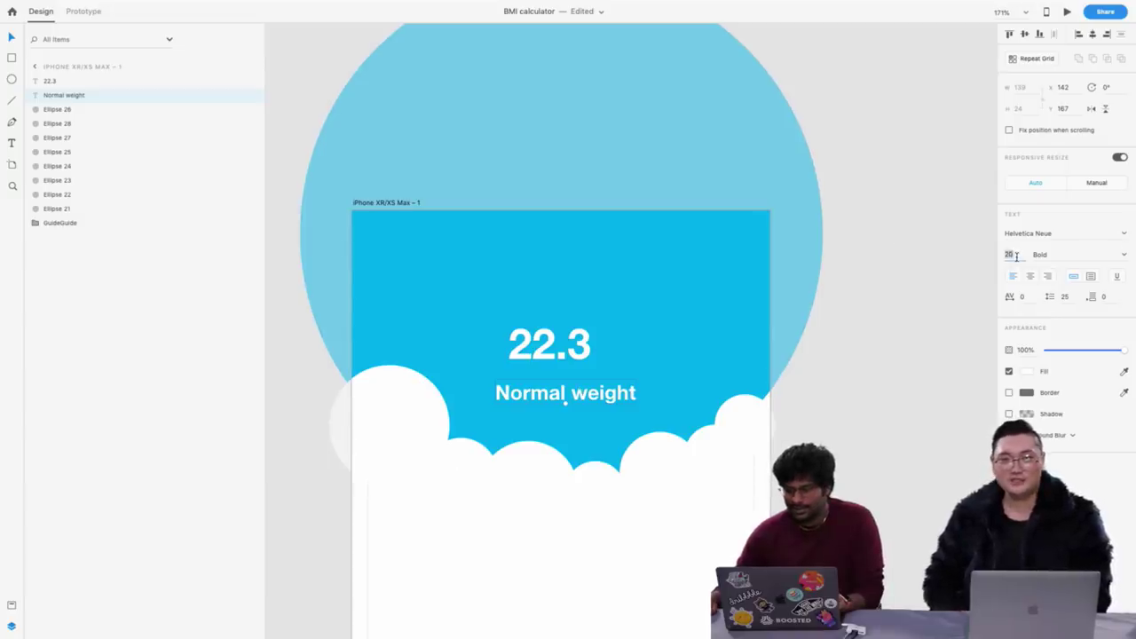
key(Return)
text(13)
key(Return)
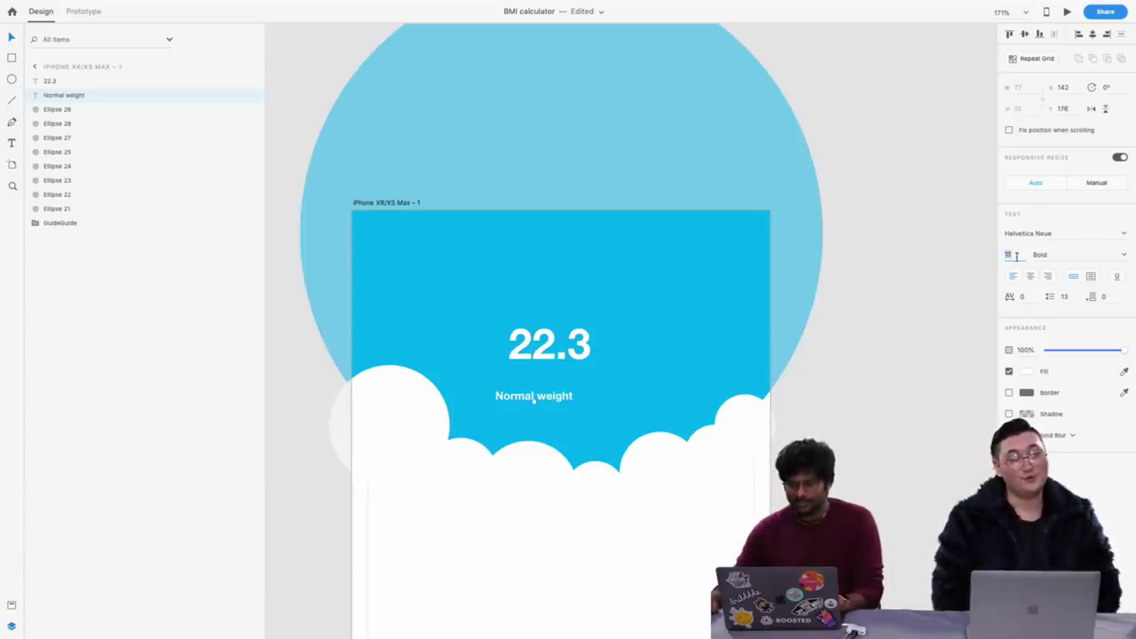
drag(544, 393, 560, 388)
drag(556, 349, 556, 355)
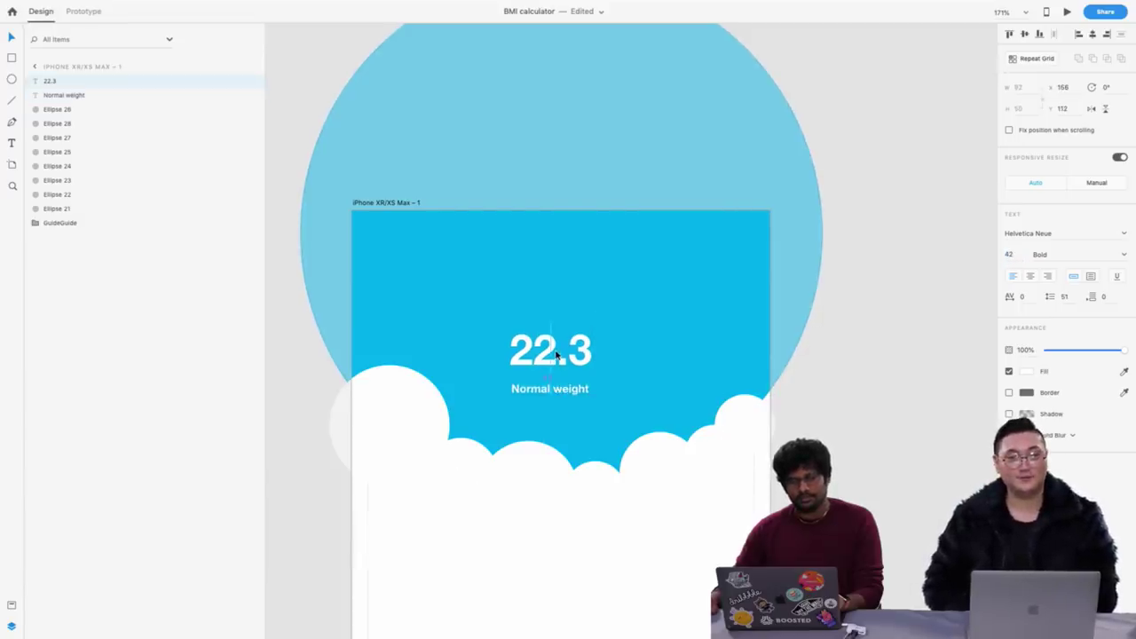
Convert the "Normal weight" text to UPPERCASE with the Change Case plugin and recentre it beneath 22.3
click(532, 390)
click(188, 6)
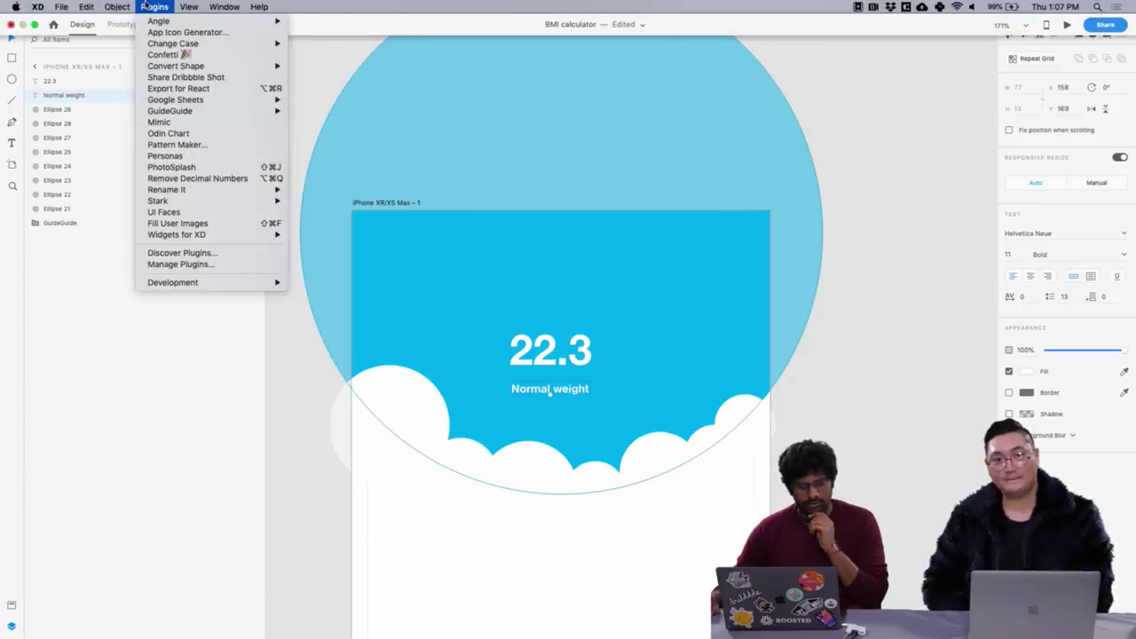
mouse_move(185, 44)
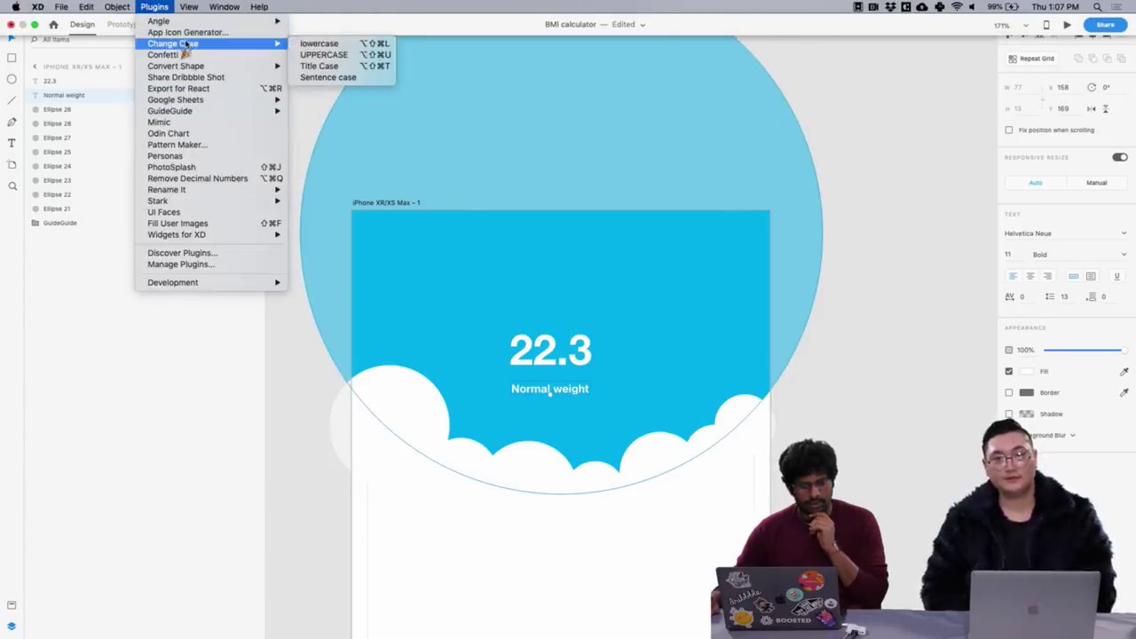
click(325, 55)
drag(559, 388, 548, 385)
Enlarge the 22.3 text to font size 72 and recentre it above NORMAL WEIGHT
click(573, 348)
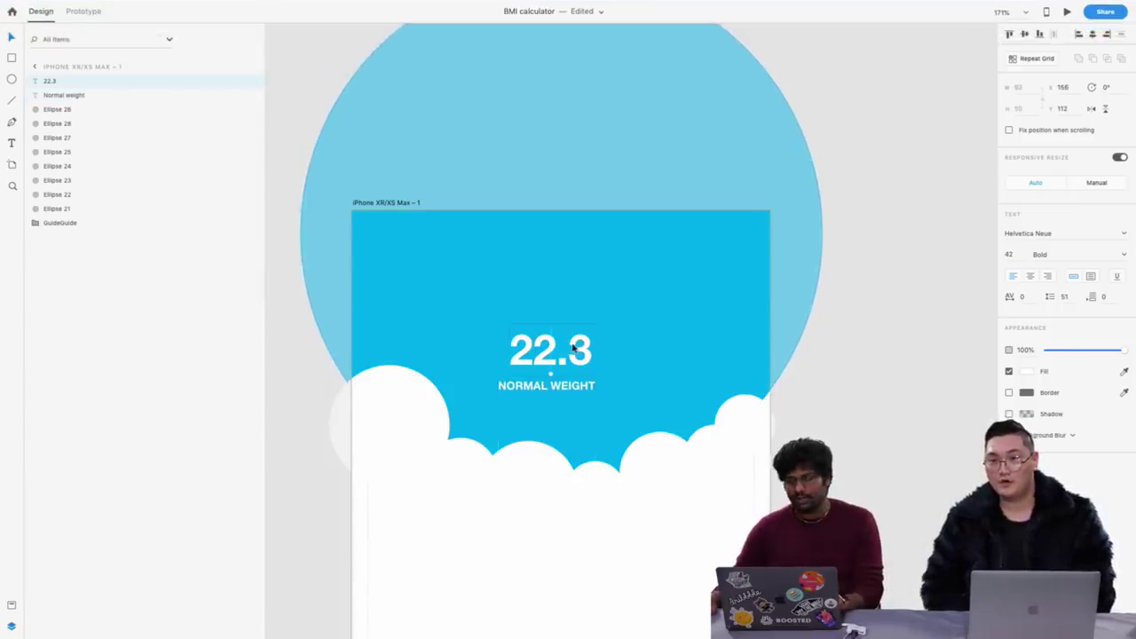
click(1009, 254)
text(62)
key(Return)
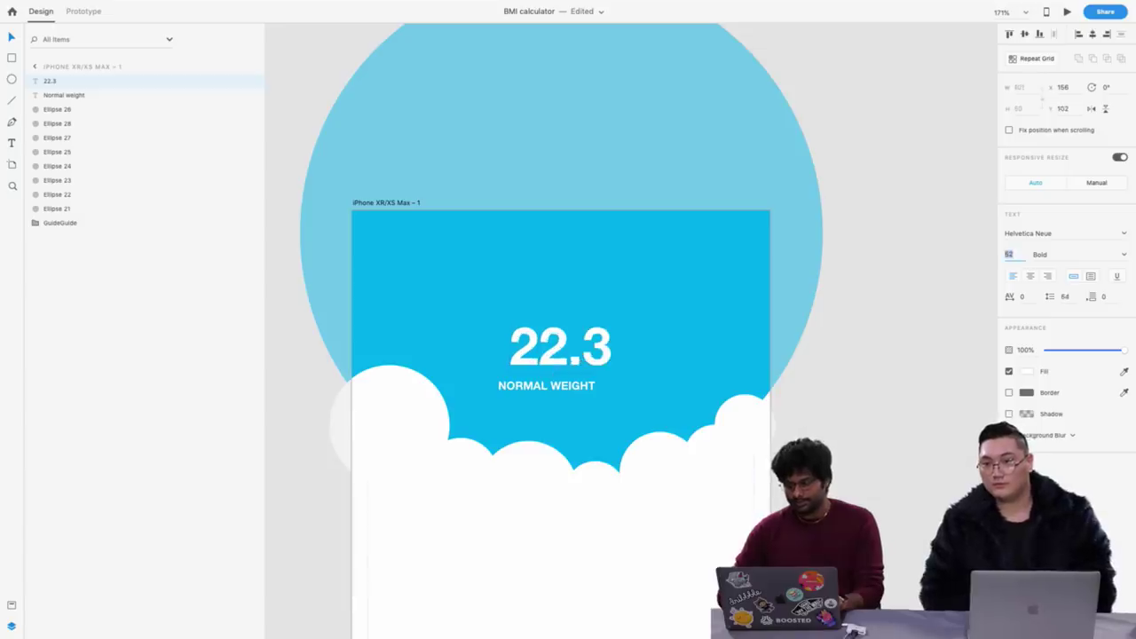
text(72)
key(Return)
drag(579, 370, 544, 371)
Examine the header's text and cloud layout against the whole artboard
scroll(535, 294, down, 5)
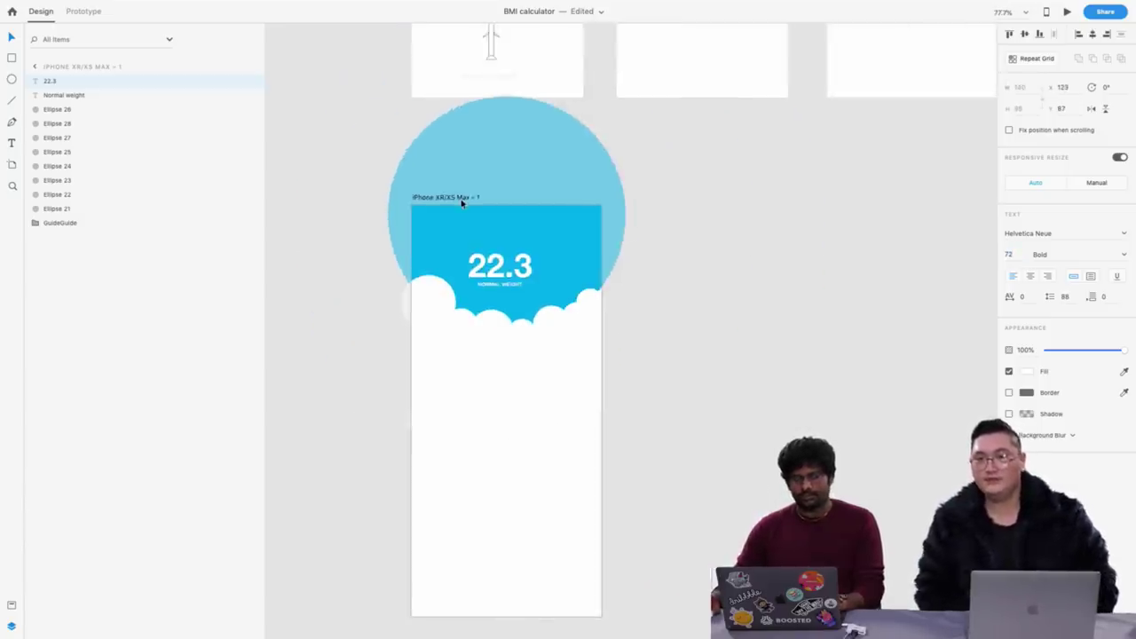
click(530, 195)
click(715, 211)
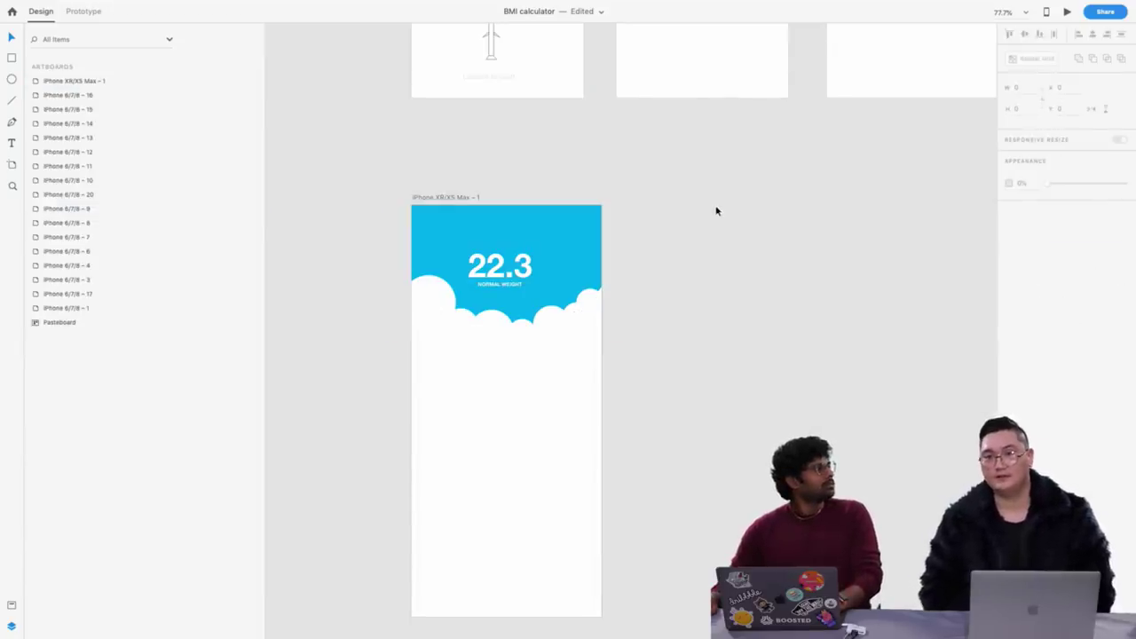
click(500, 285)
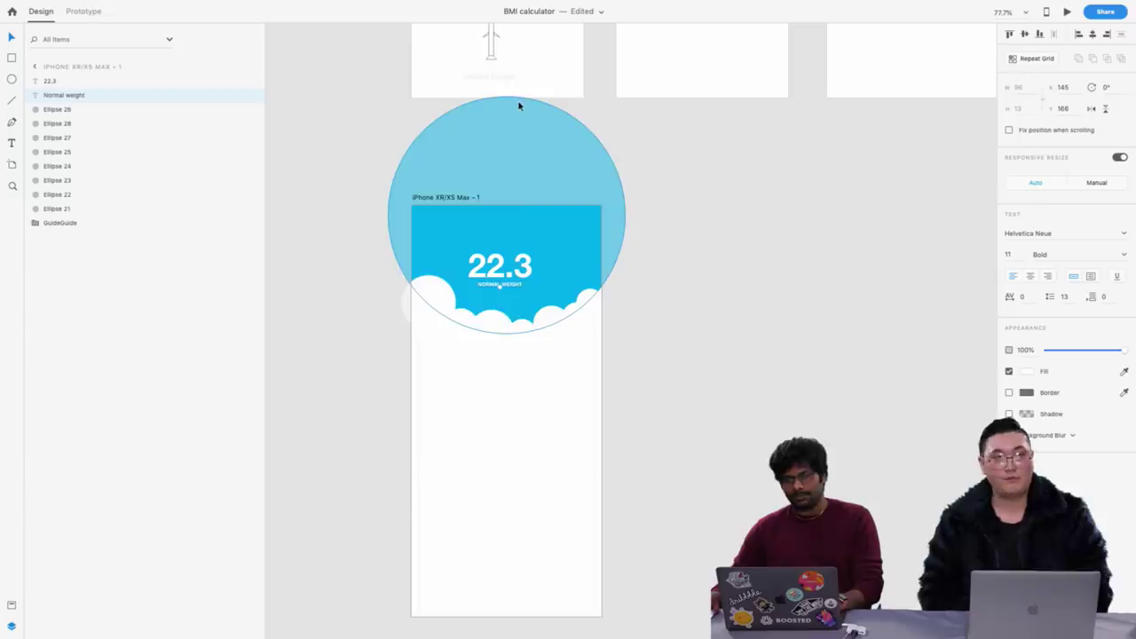
scroll(553, 347, up, 1)
scroll(557, 354, down, 3)
scroll(518, 403, up, 1)
scroll(517, 403, up, 3)
scroll(527, 406, down, 2)
Draw a rectangle about 19 × 62 px near the artboard's lower edge and change its border to light grey
click(536, 408)
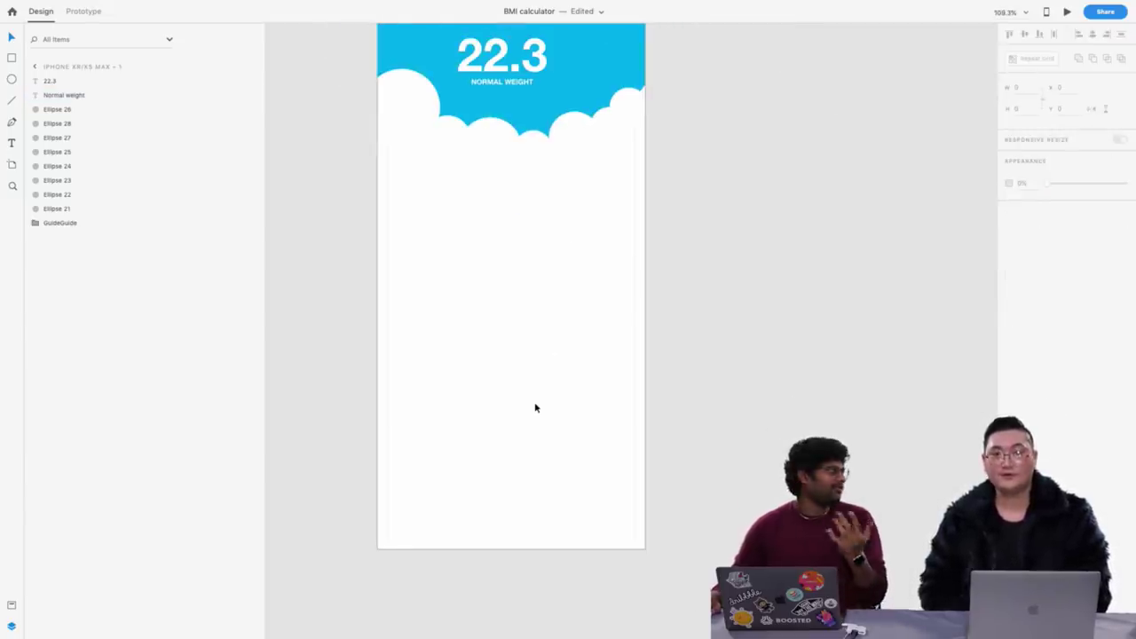
scroll(532, 519, up, 3)
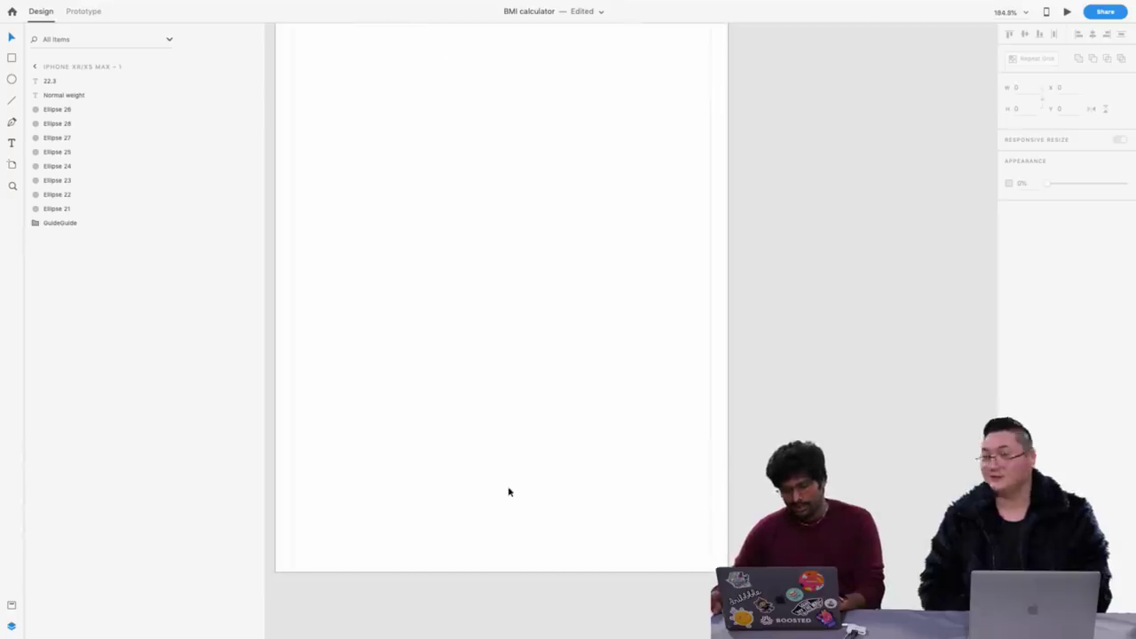
key(r)
drag(481, 432, 500, 499)
scroll(487, 452, up, 5)
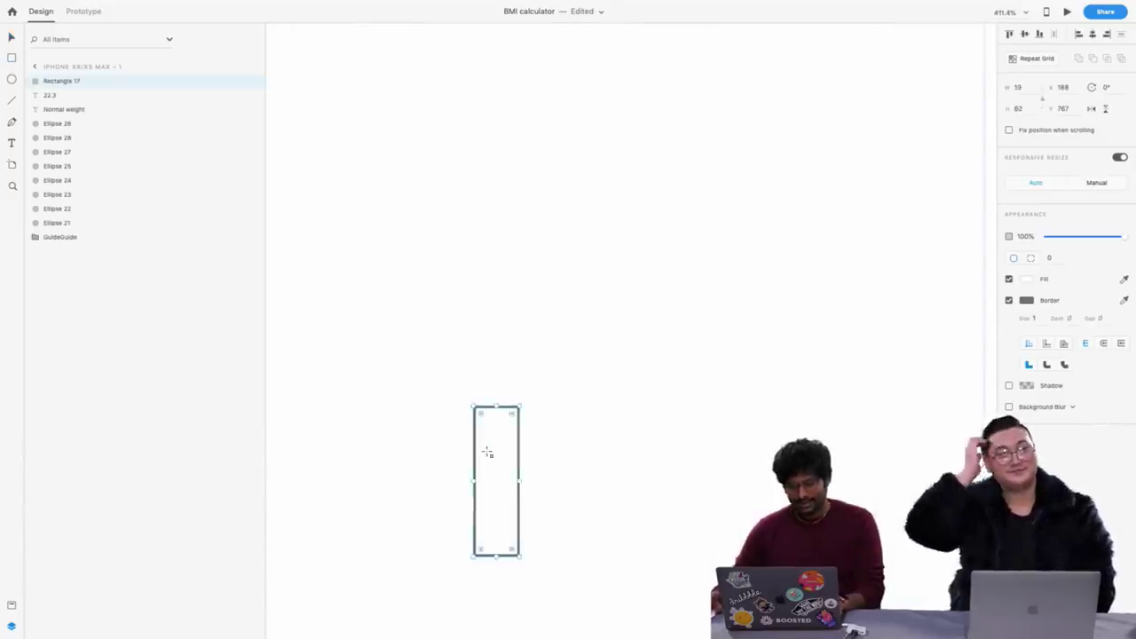
click(1027, 302)
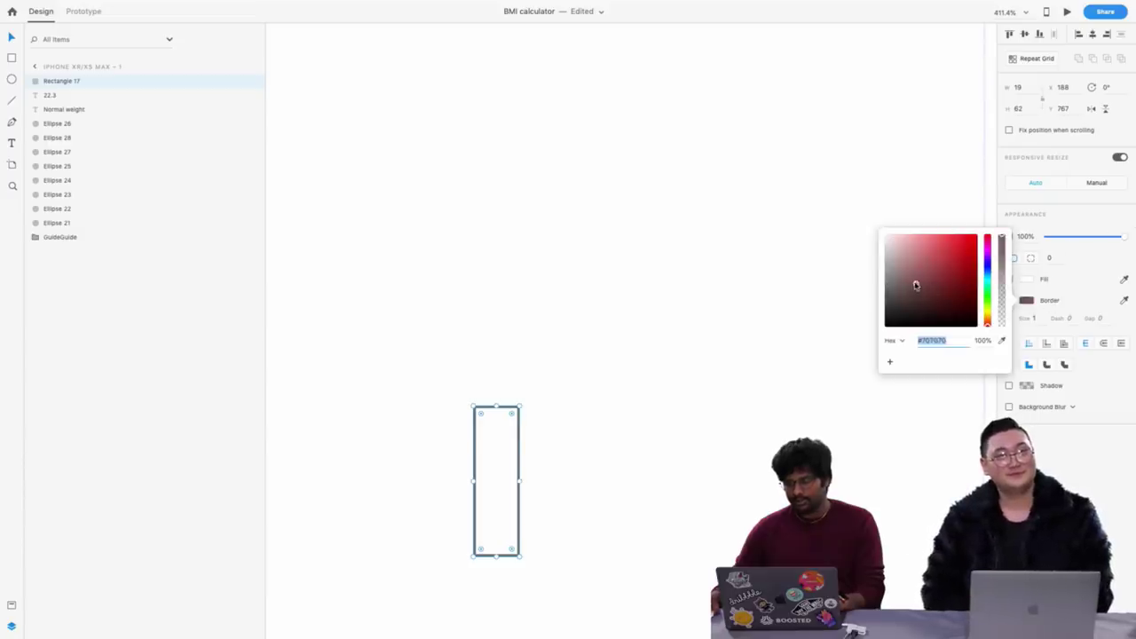
drag(915, 284, 880, 246)
click(571, 315)
Duplicate the tall rectangle and shorten the copy to about 19 × 22 px, sitting directly on top of the original
click(501, 407)
drag(500, 406, 496, 353)
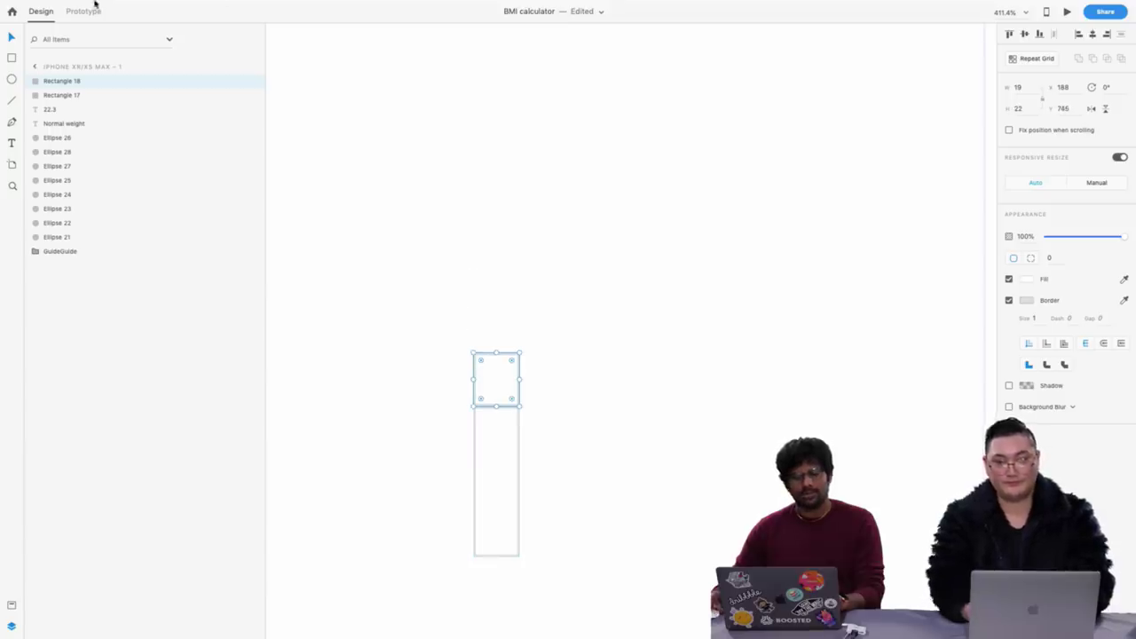
Convert the small upper rectangle into a triangle with the Convert Shape plugin and seat it on top of the tall rectangle
click(153, 6)
mouse_move(180, 6)
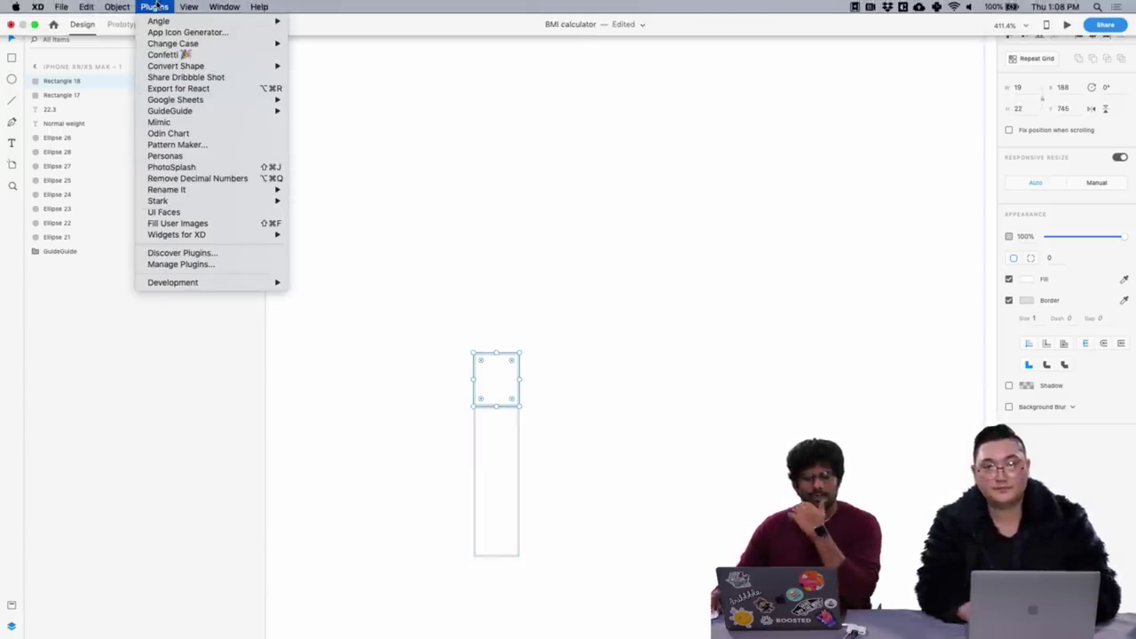
mouse_move(168, 67)
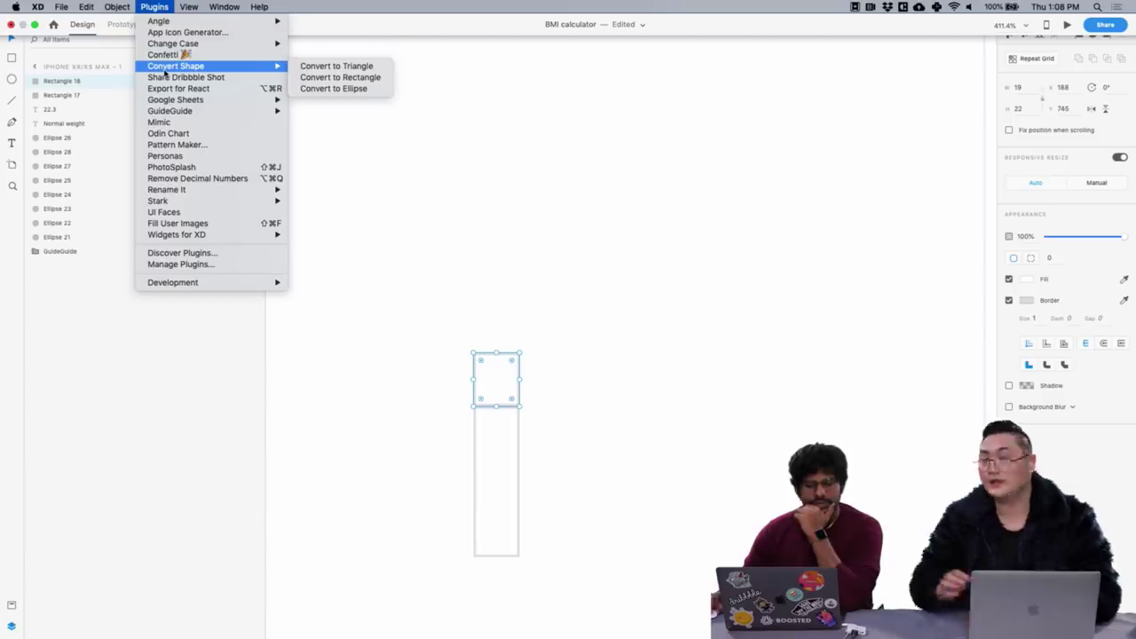
mouse_move(178, 45)
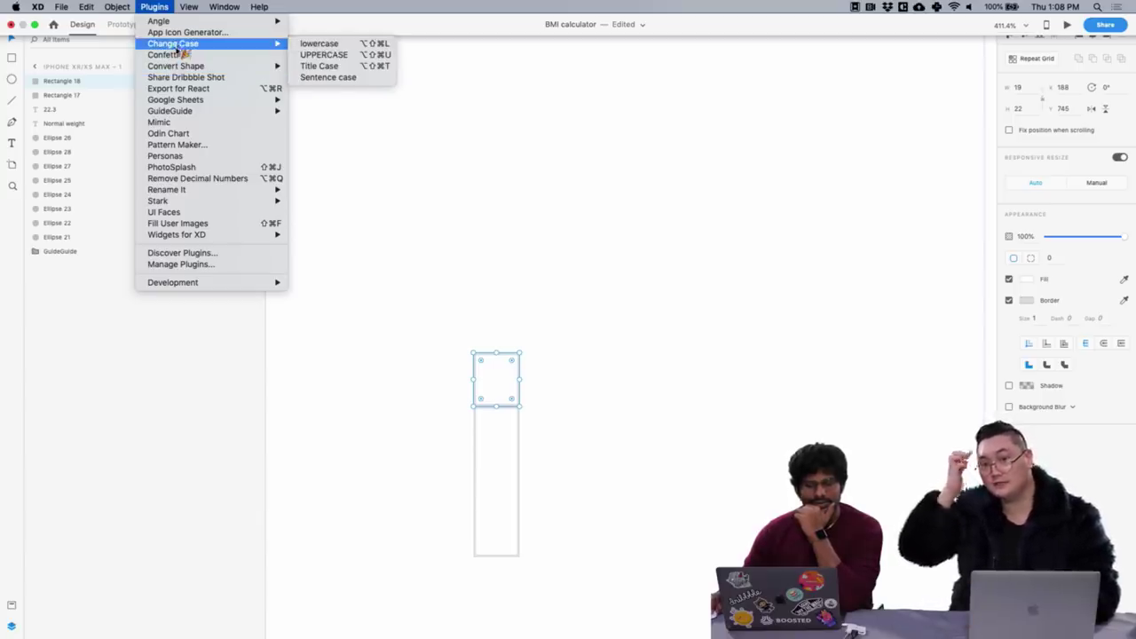
mouse_move(180, 100)
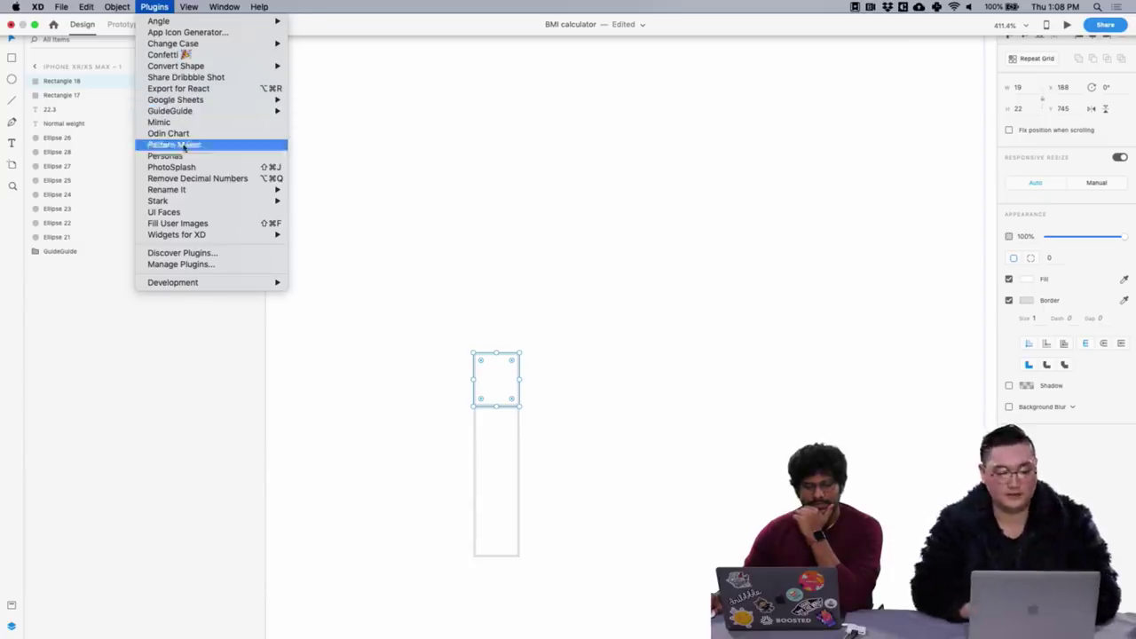
mouse_move(189, 204)
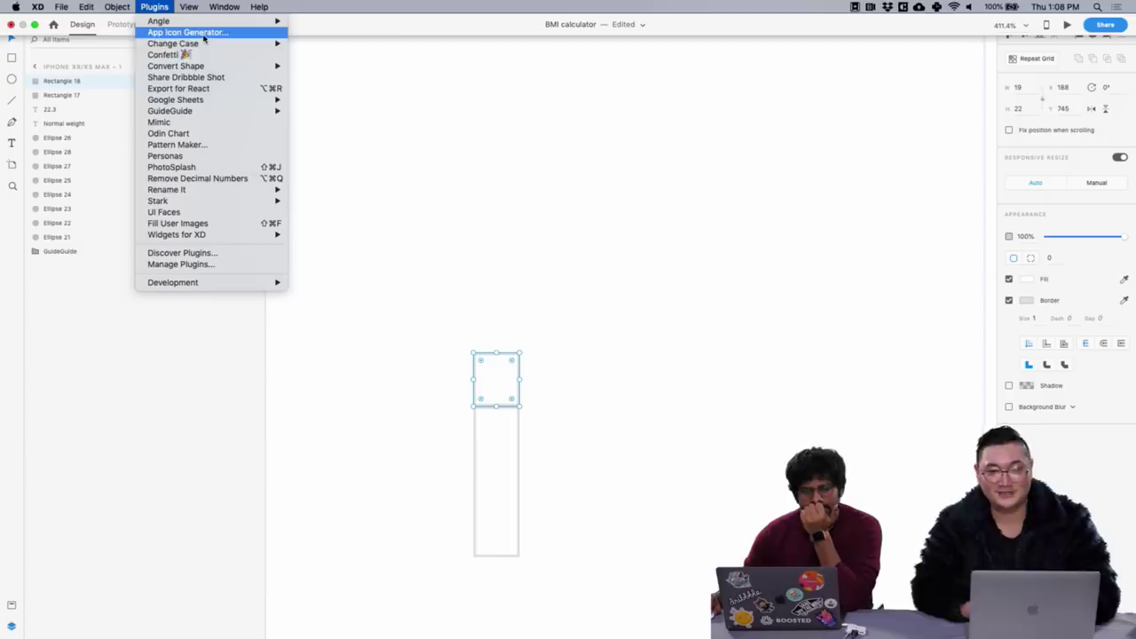
mouse_move(204, 67)
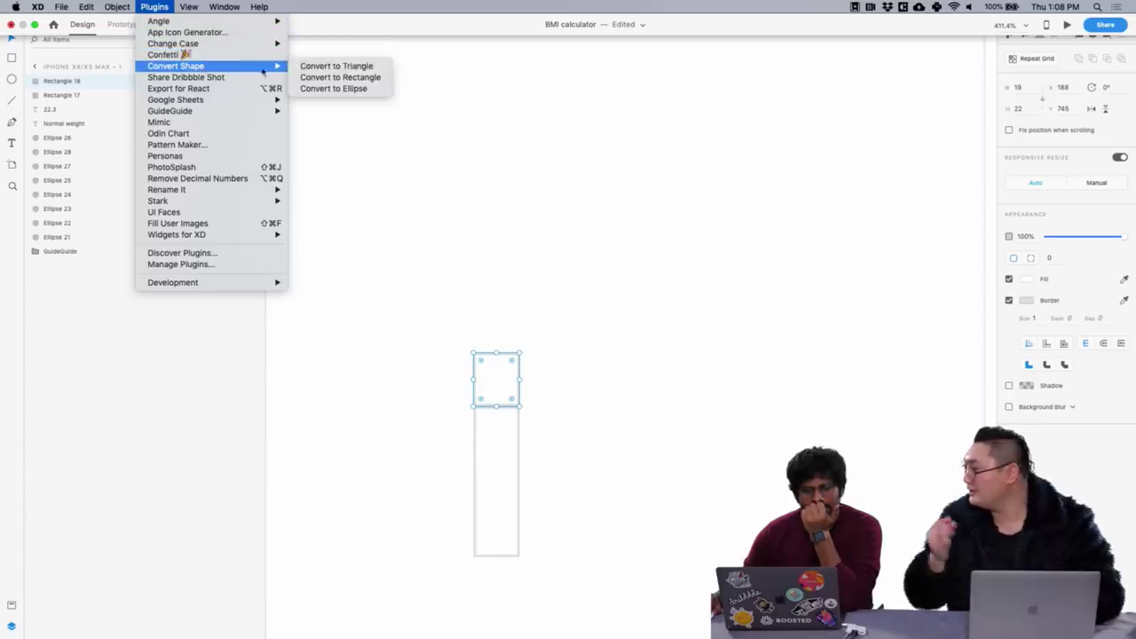
click(341, 70)
scroll(500, 381, up, 3)
drag(510, 385, 512, 388)
scroll(506, 355, down, 4)
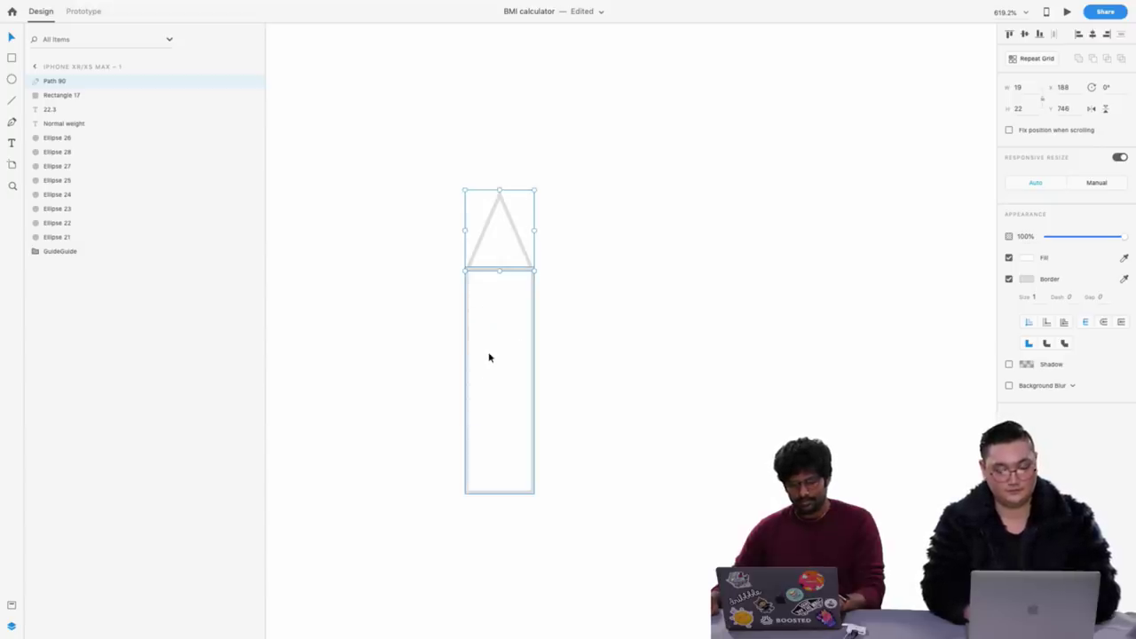
Draw a small triangular fin with the Pen tool against the left edge of the rocket body
key(p)
click(452, 322)
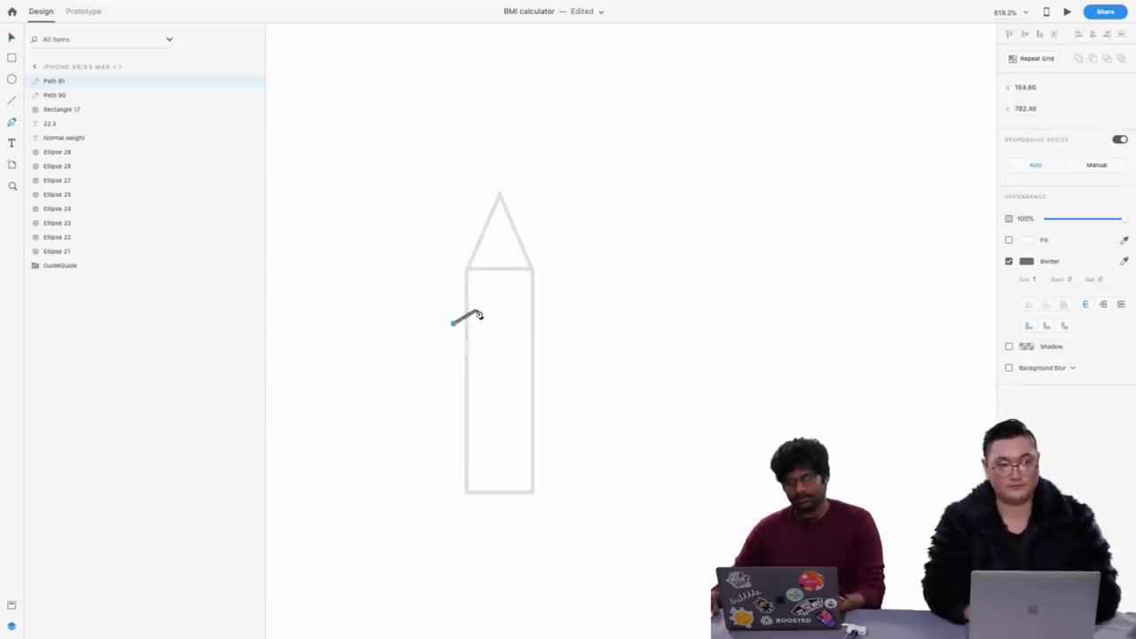
click(425, 323)
key(Escape)
drag(455, 328, 433, 346)
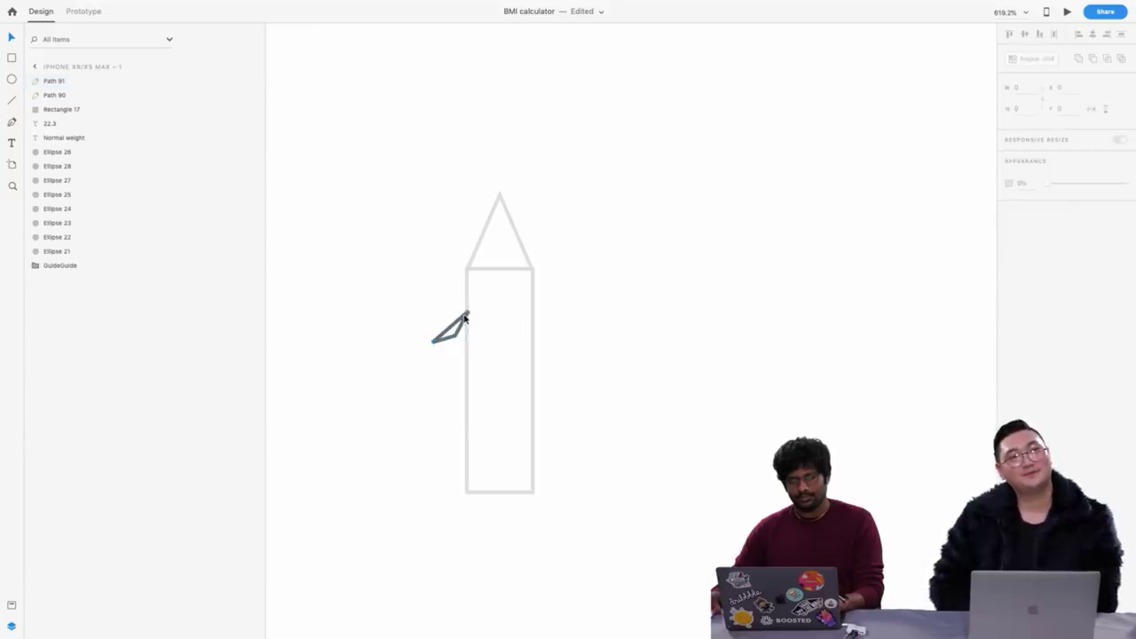
key(Escape)
Move the fin's two inner anchor points so that its inner side lies along the rocket body's left edge
scroll(464, 317, up, 5)
double_click(464, 318)
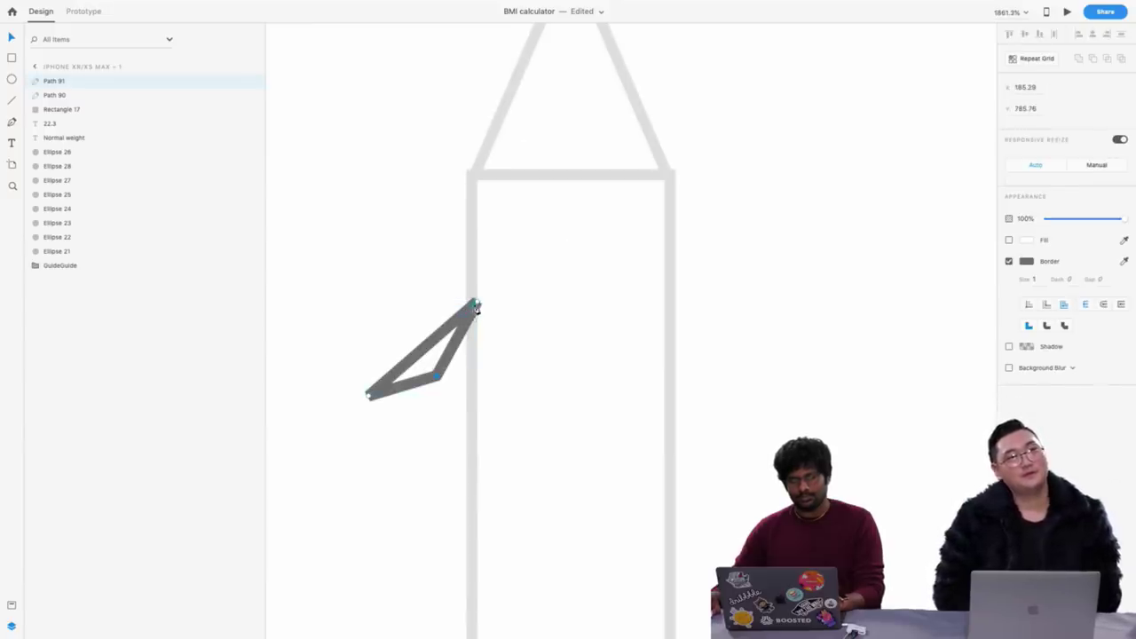
drag(476, 303, 474, 293)
drag(436, 378, 470, 376)
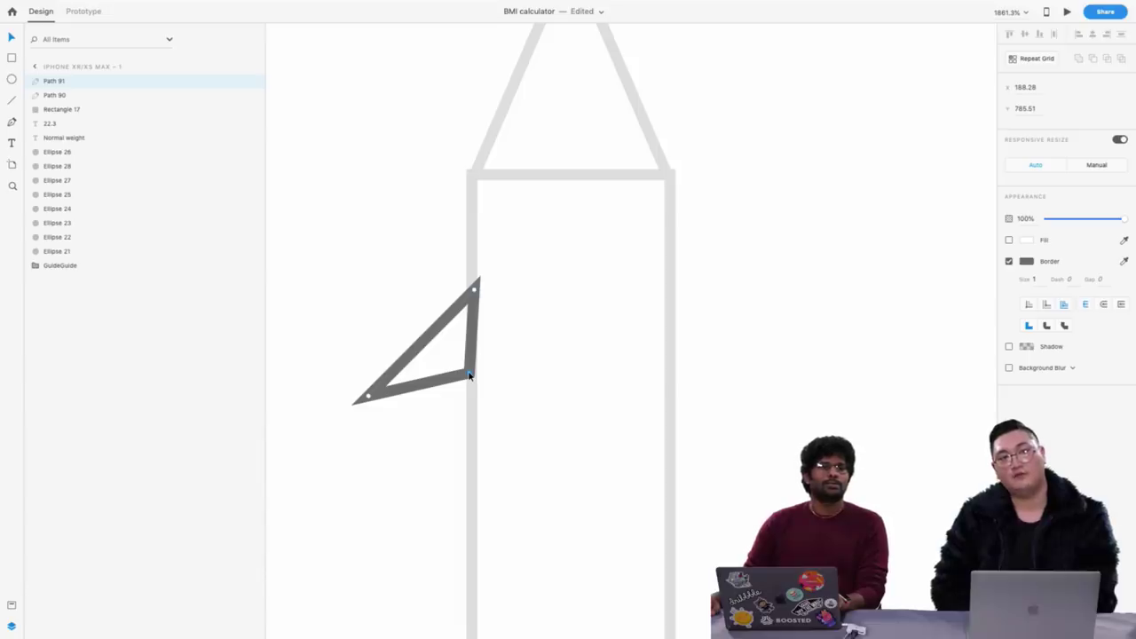
scroll(469, 376, down, 5)
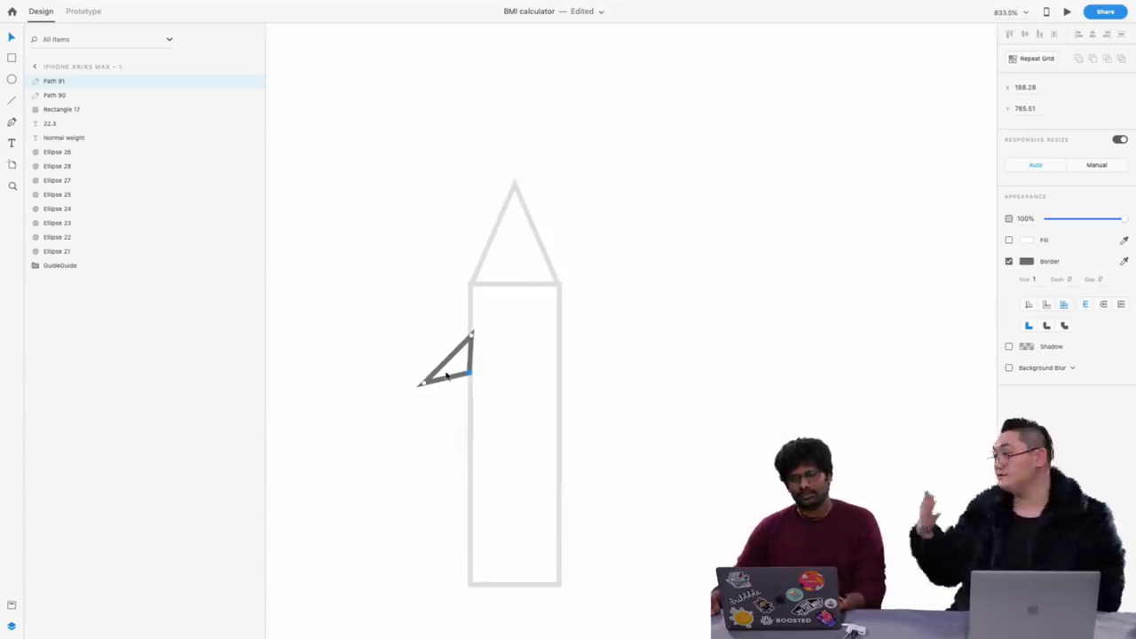
Group the seven white cloud circles below NORMAL WEIGHT and duplicate the group in place
click(474, 261)
scroll(474, 261, down, 10)
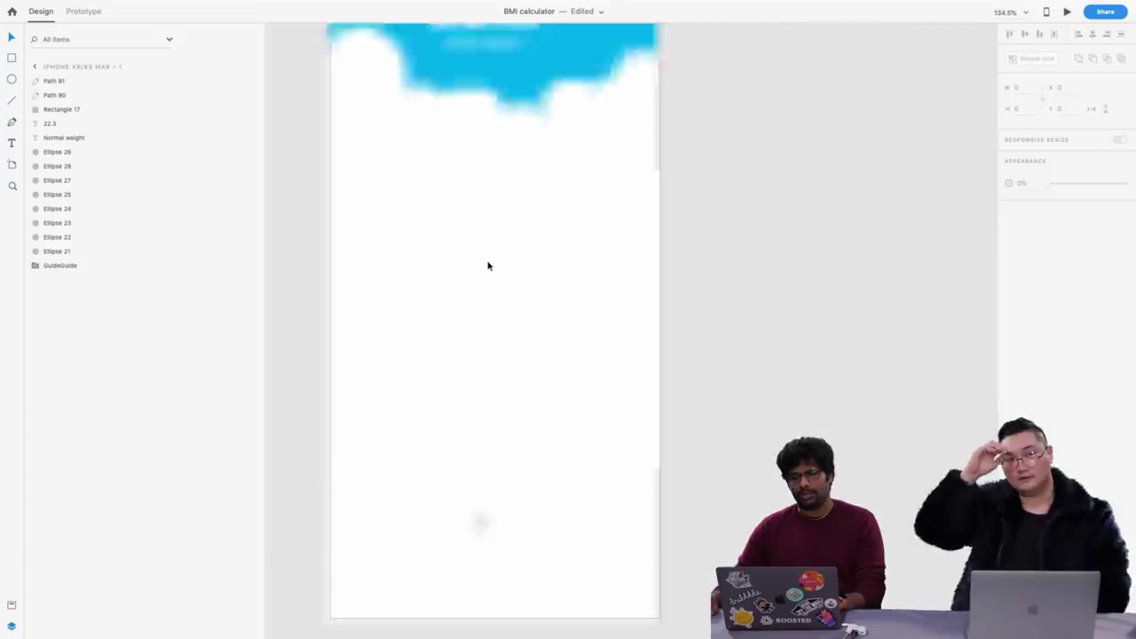
scroll(487, 267, up, 3)
click(498, 340)
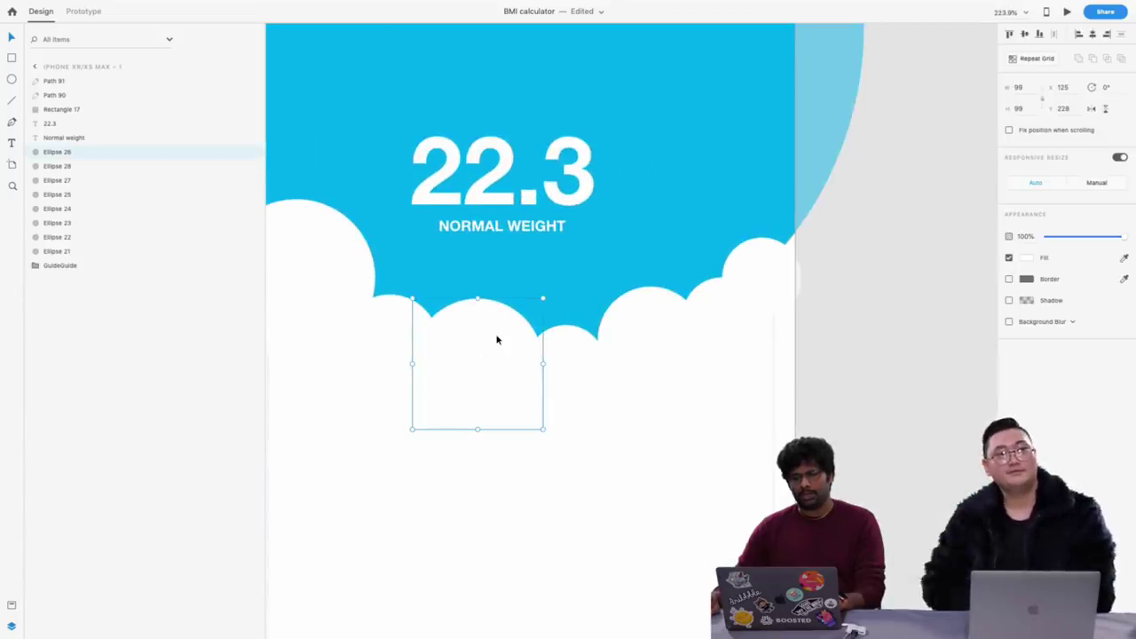
shift+click(773, 278)
shift+click(700, 329)
shift+click(639, 339)
shift+click(576, 365)
shift+click(421, 327)
shift+click(303, 282)
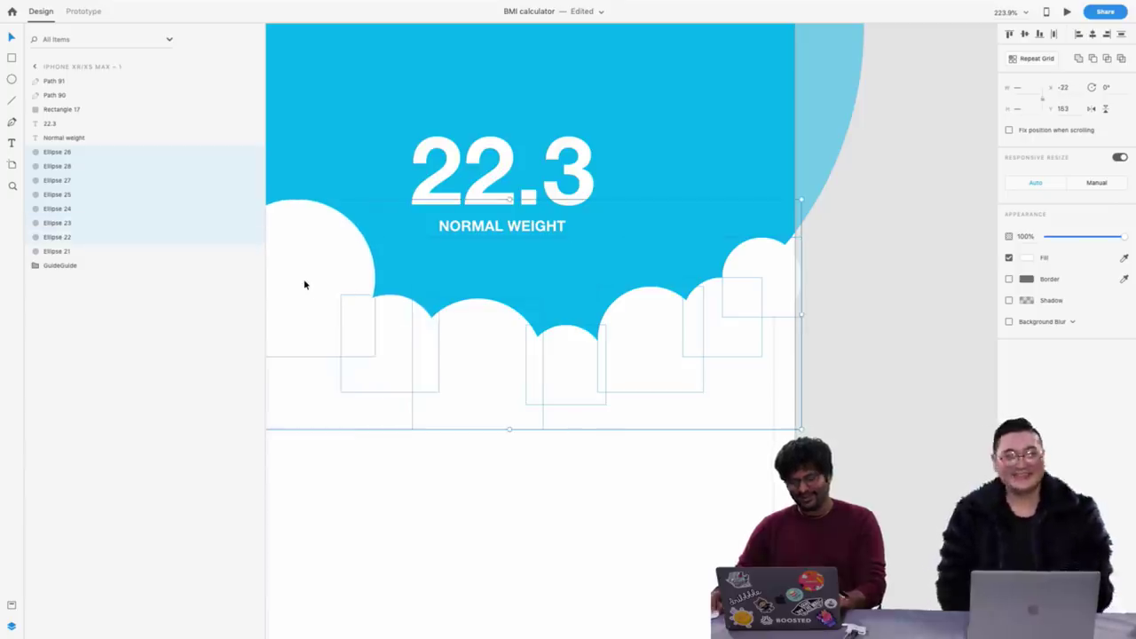
key(super+g)
key(super+g)
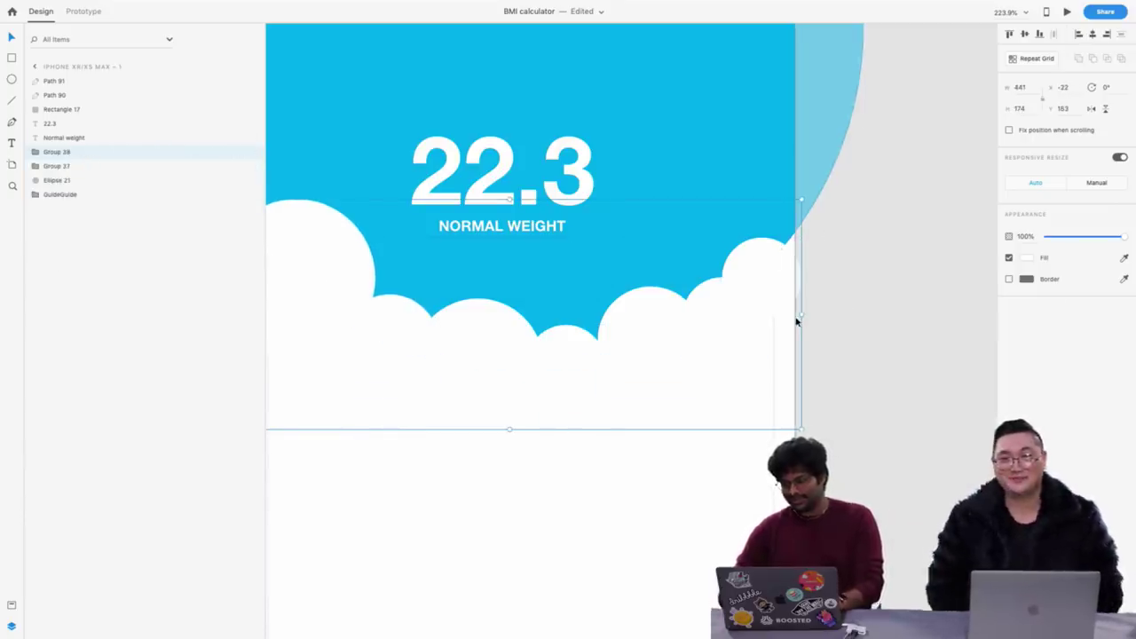
Move the duplicate cloud group up to Y 133 and reduce its opacity to about 22%
key(shift+Up)
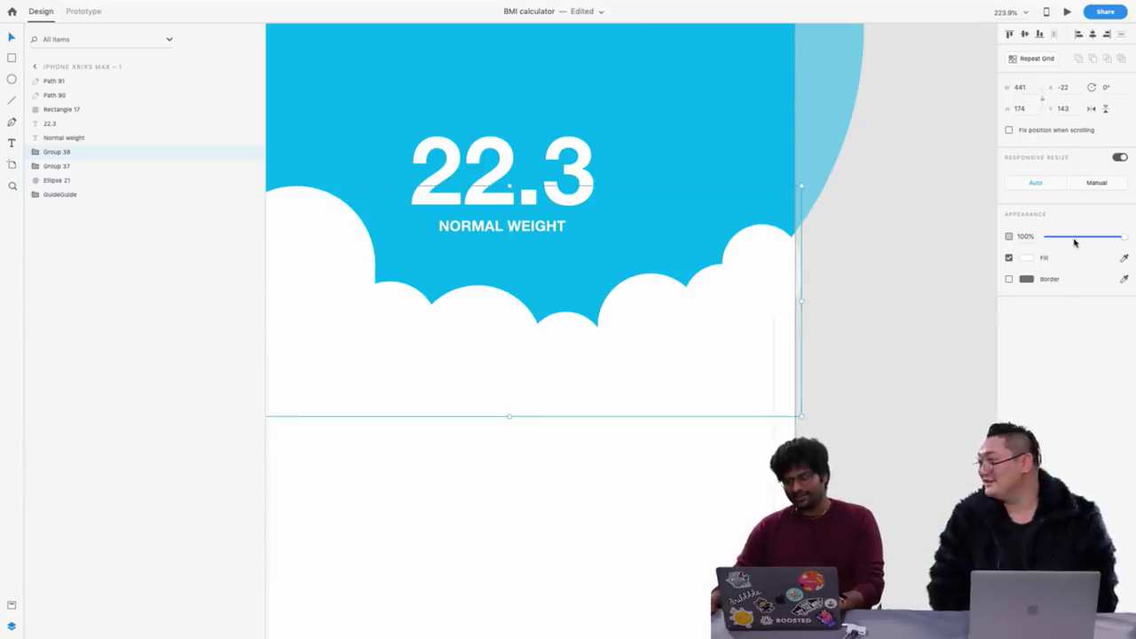
click(1071, 237)
key(super+minus)
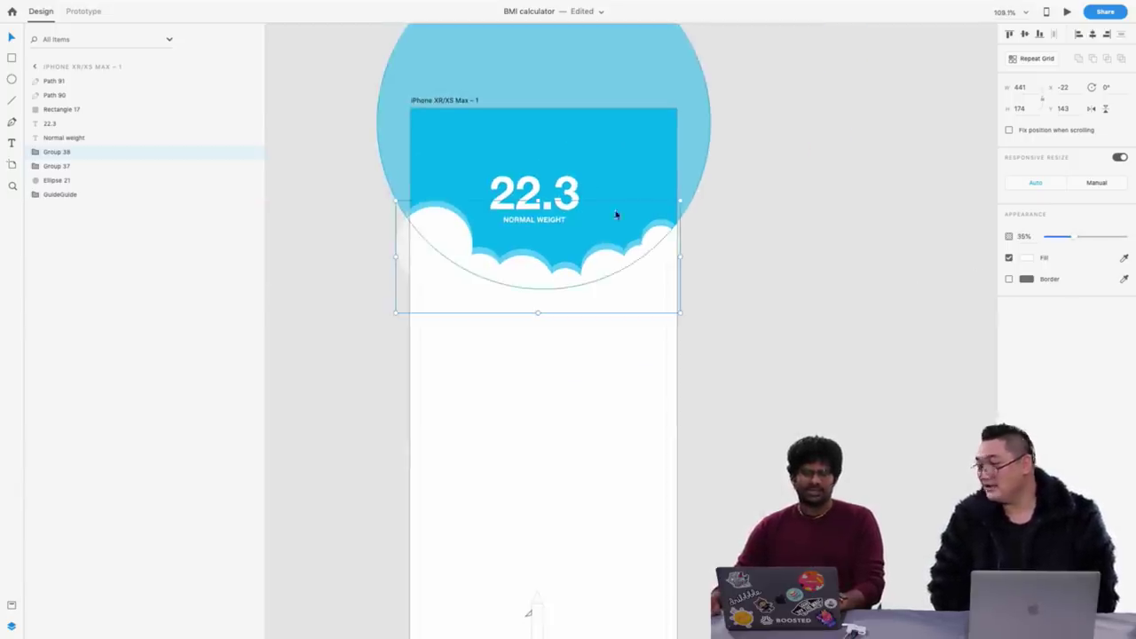
scroll(680, 178, up, 3)
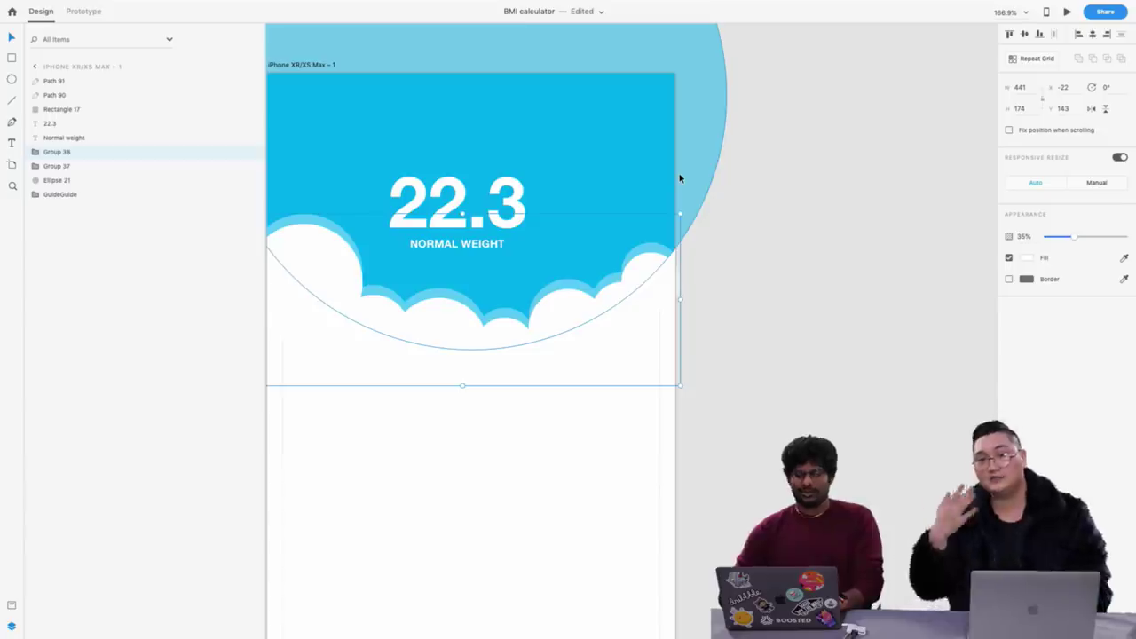
key(shift+Up)
key(shift+Up)
key(shift+Down)
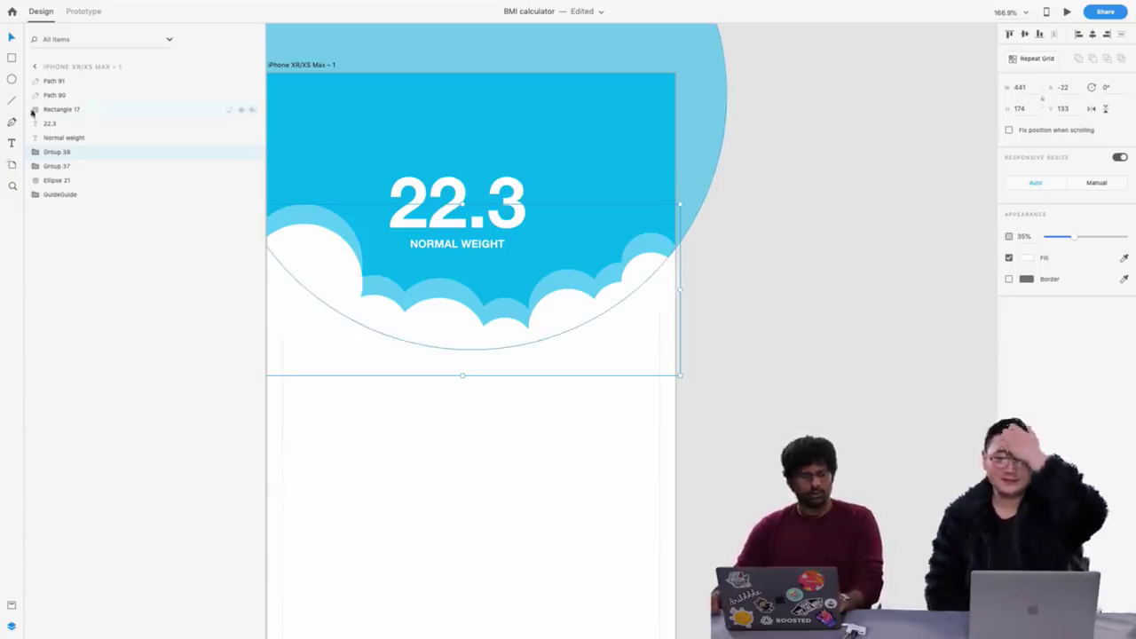
drag(1070, 236, 1065, 237)
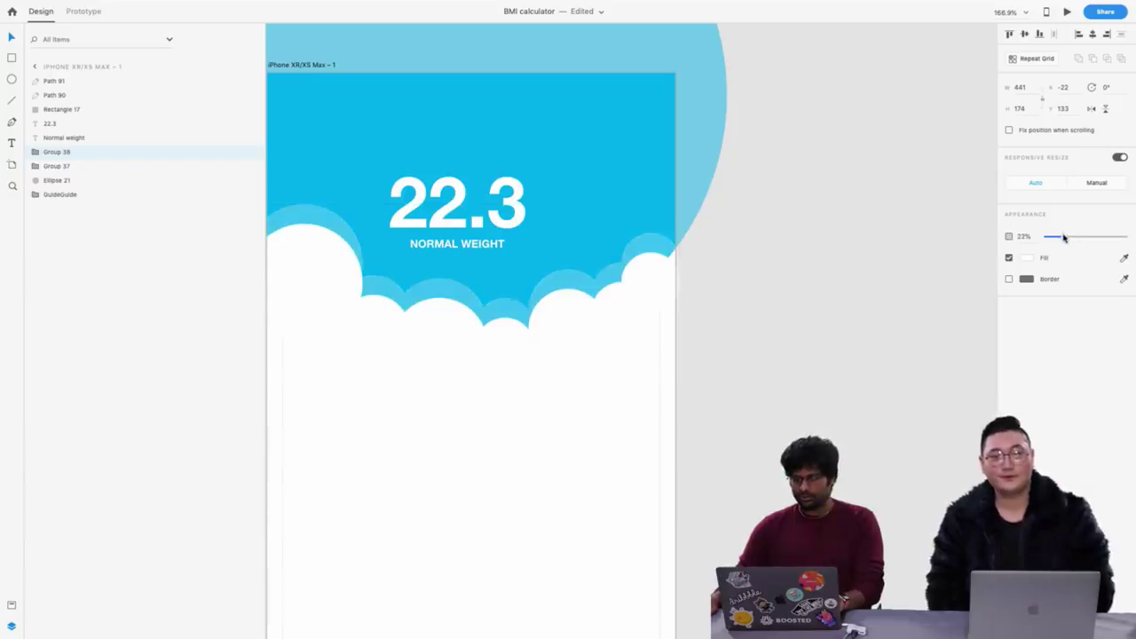
Flip the translucent cloud group horizontally and lower its largest circle slightly
click(1091, 108)
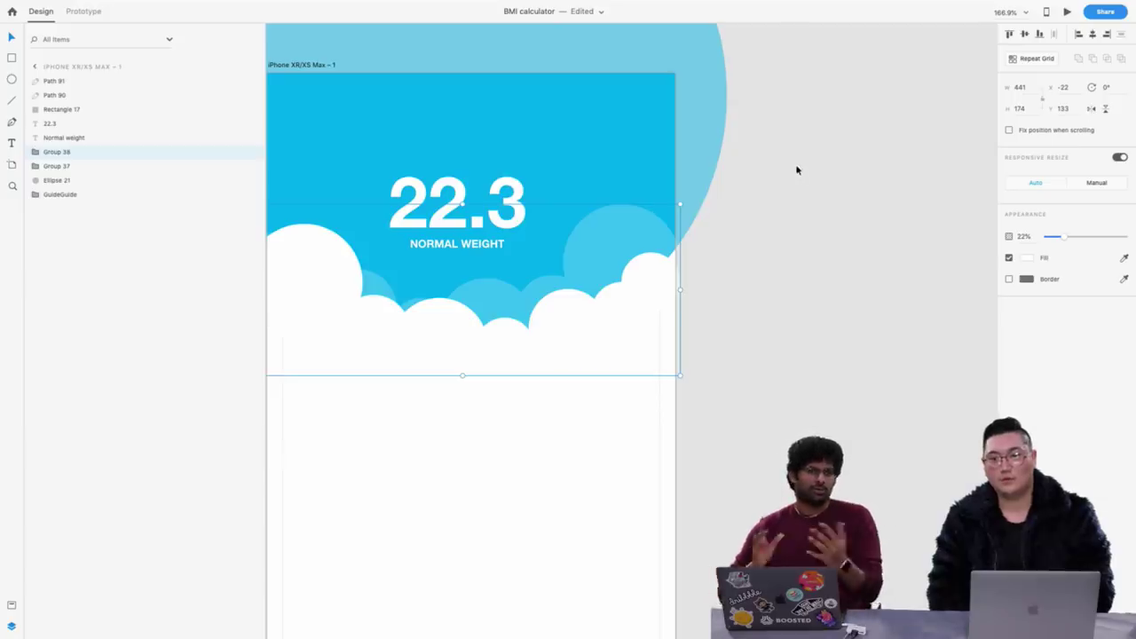
double_click(619, 251)
click(754, 222)
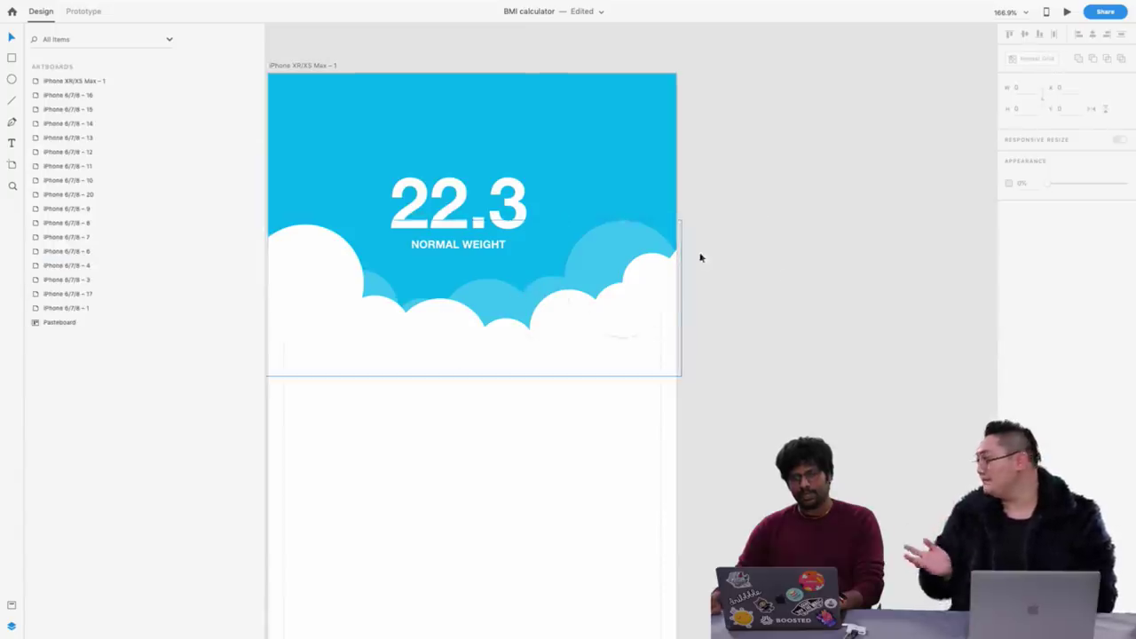
scroll(712, 165, down, 3)
scroll(710, 166, right, 3)
scroll(710, 166, down, 2)
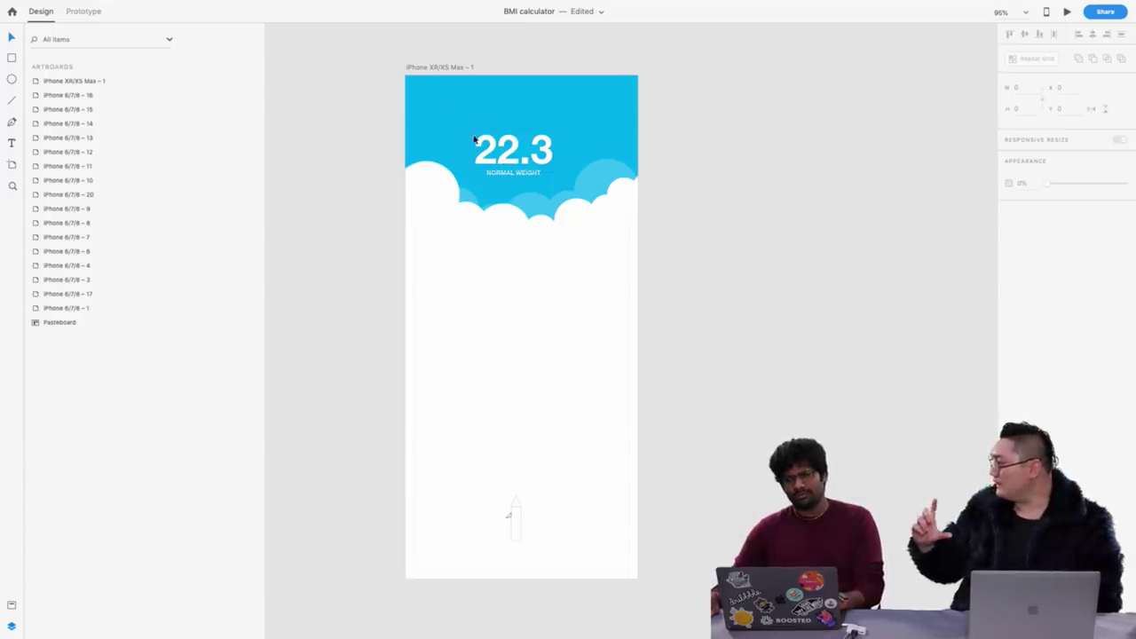
click(414, 67)
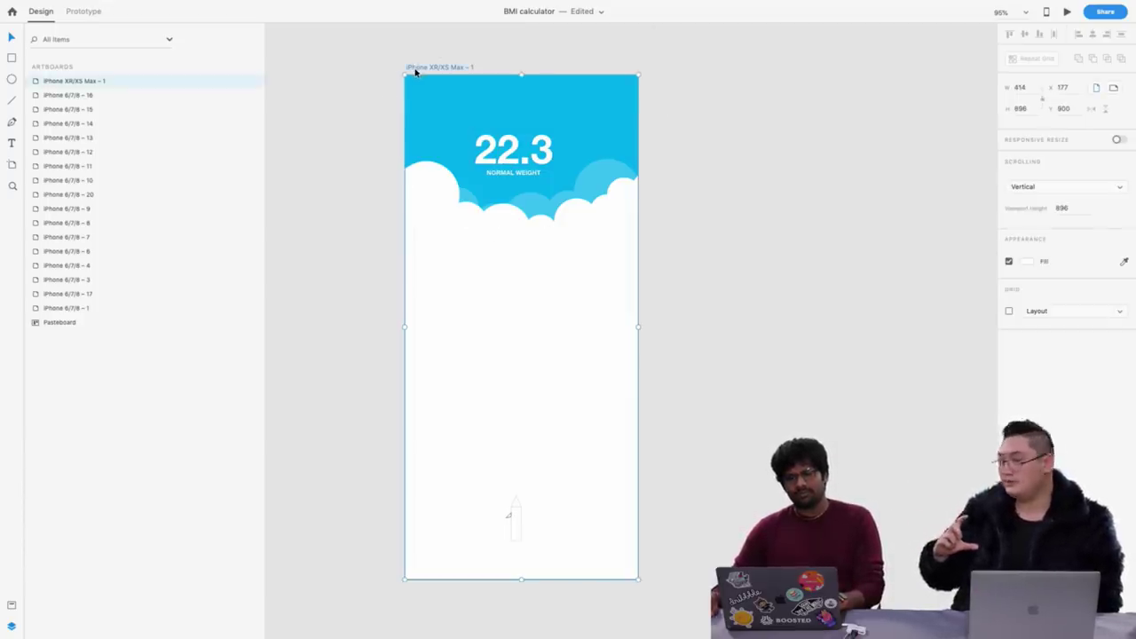
click(392, 53)
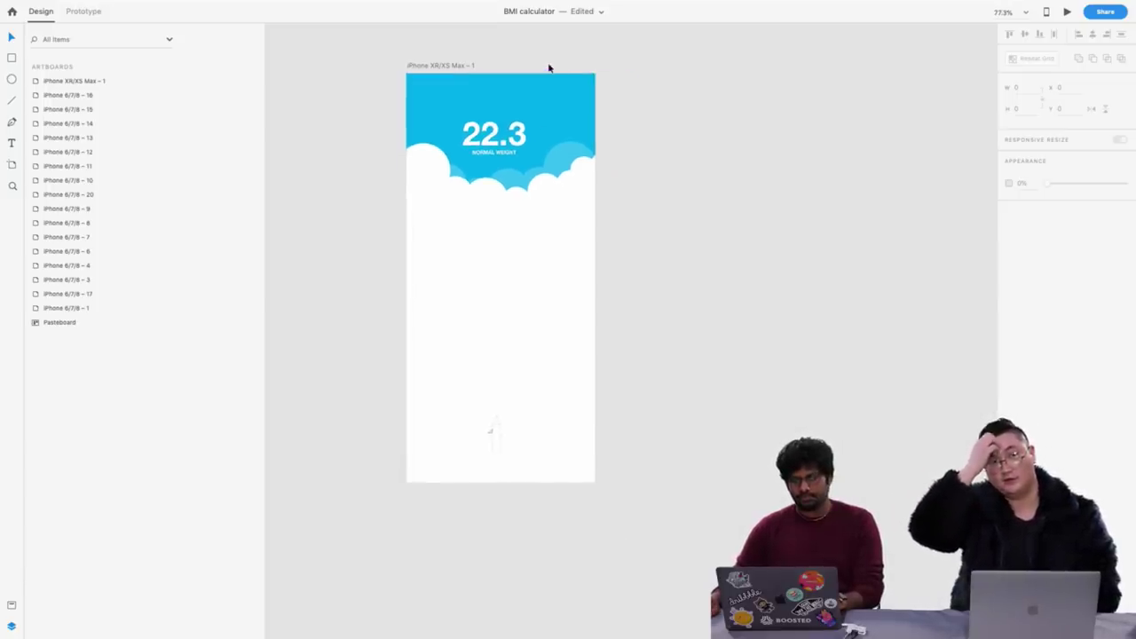
Copy the finished rocket group from the iPhone 6/7/8 – 1 artboard to iPhone XR/XS Max – 1, replacing the hand-drawn rocket
scroll(459, 474, down, 2)
scroll(473, 466, up, 5)
scroll(473, 462, down, 5)
scroll(473, 444, up, 3)
click(484, 438)
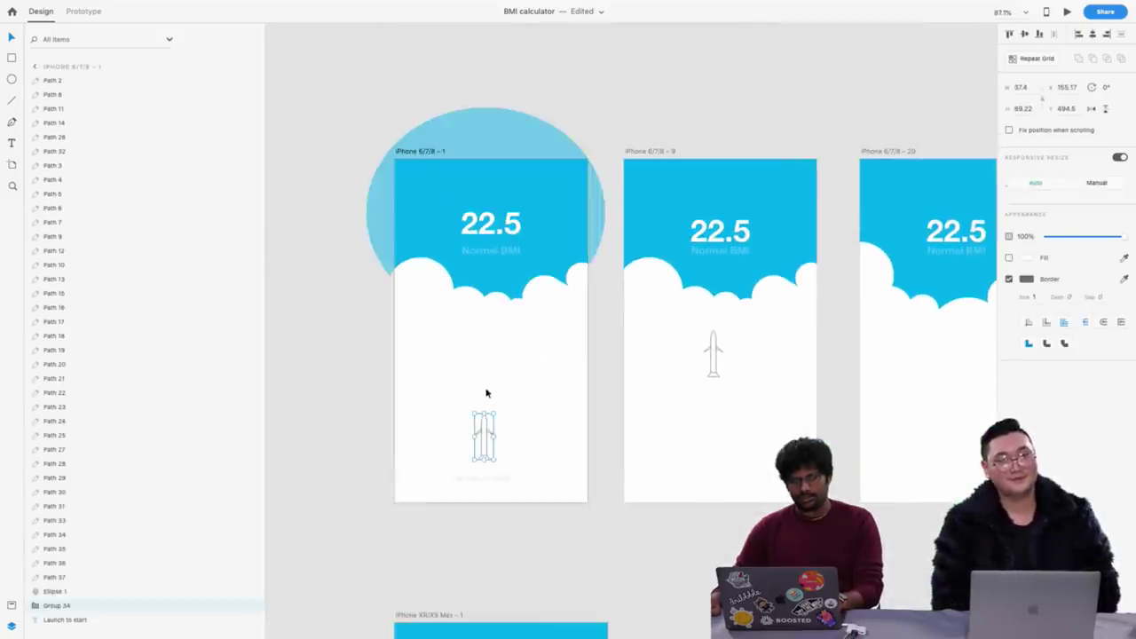
scroll(487, 393, down, 5)
scroll(487, 371, up, 3)
scroll(532, 445, down, 3)
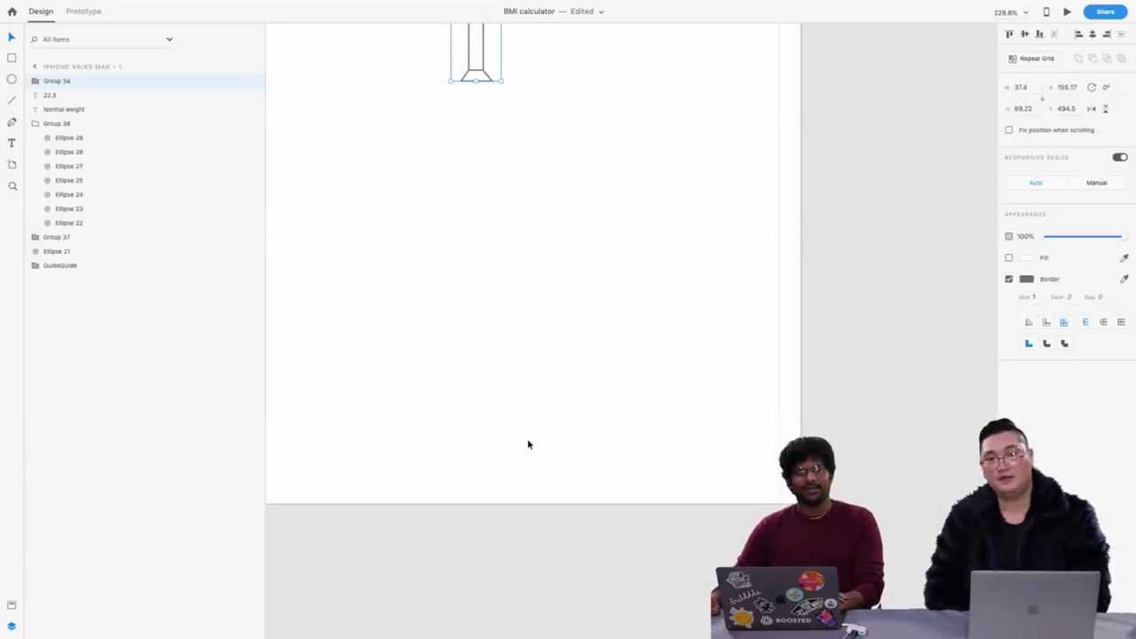
scroll(524, 445, up, 3)
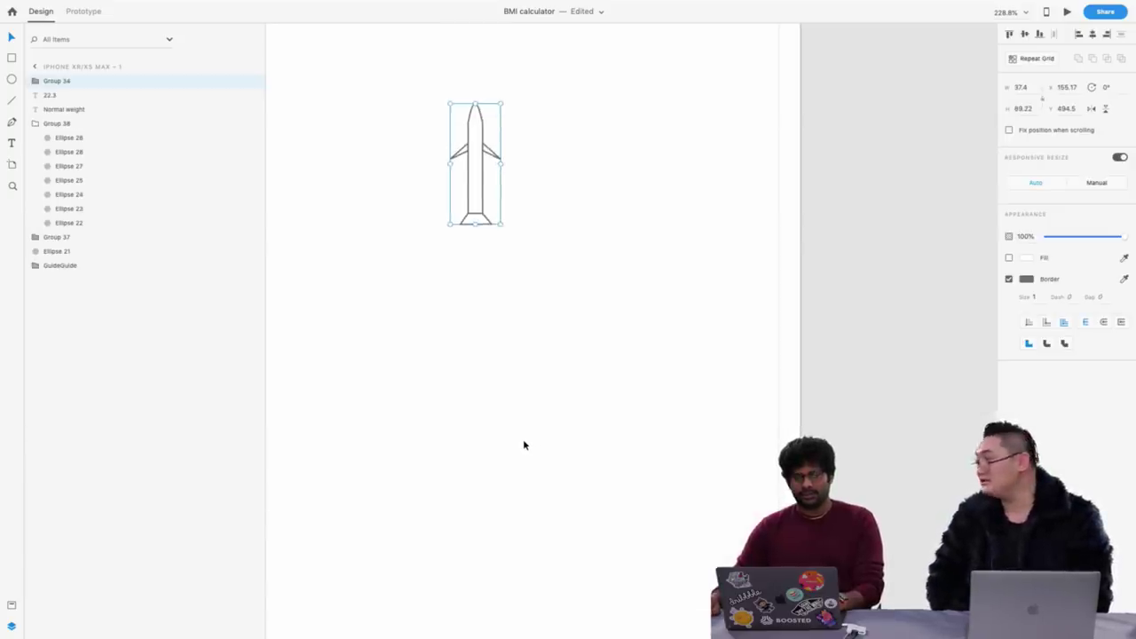
scroll(522, 438, down, 2)
scroll(523, 438, down, 3)
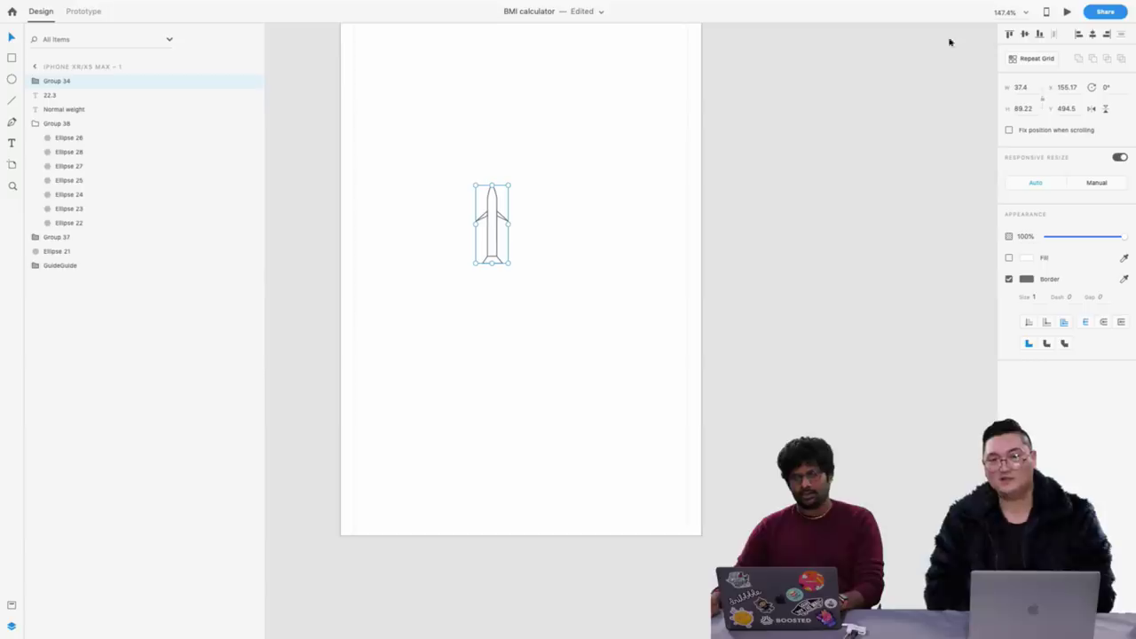
Centre the rocket horizontally on the artboard and move it down to about Y 706, near the lower edge
click(1092, 33)
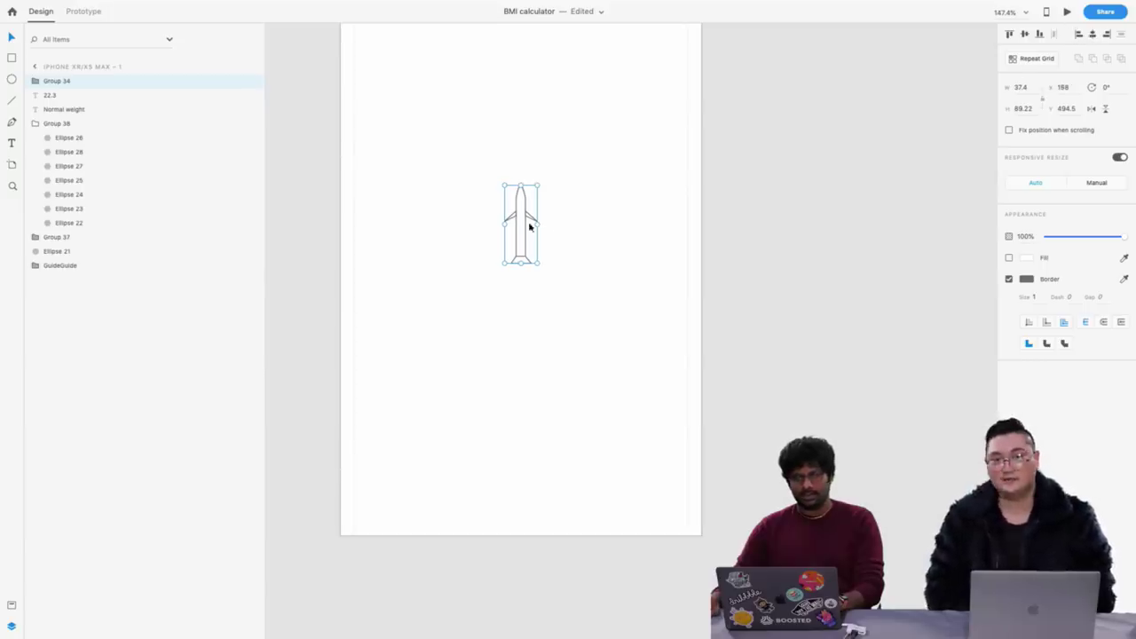
drag(522, 209, 512, 364)
scroll(523, 222, down, 1)
click(526, 218)
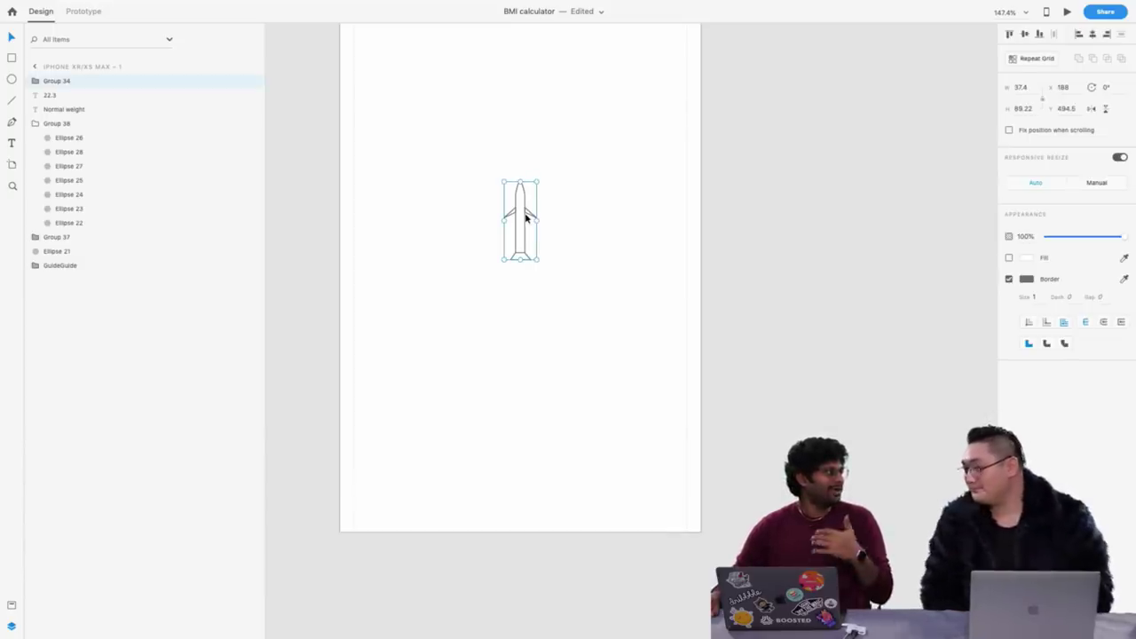
drag(525, 217, 524, 404)
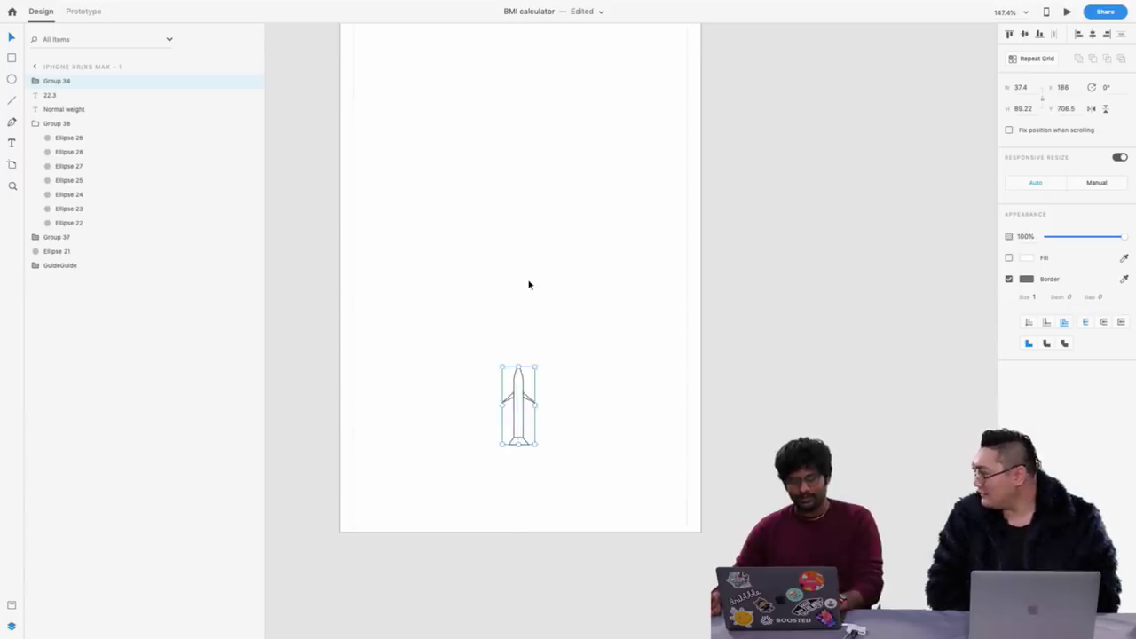
scroll(529, 284, down, 10)
scroll(530, 285, down, 10)
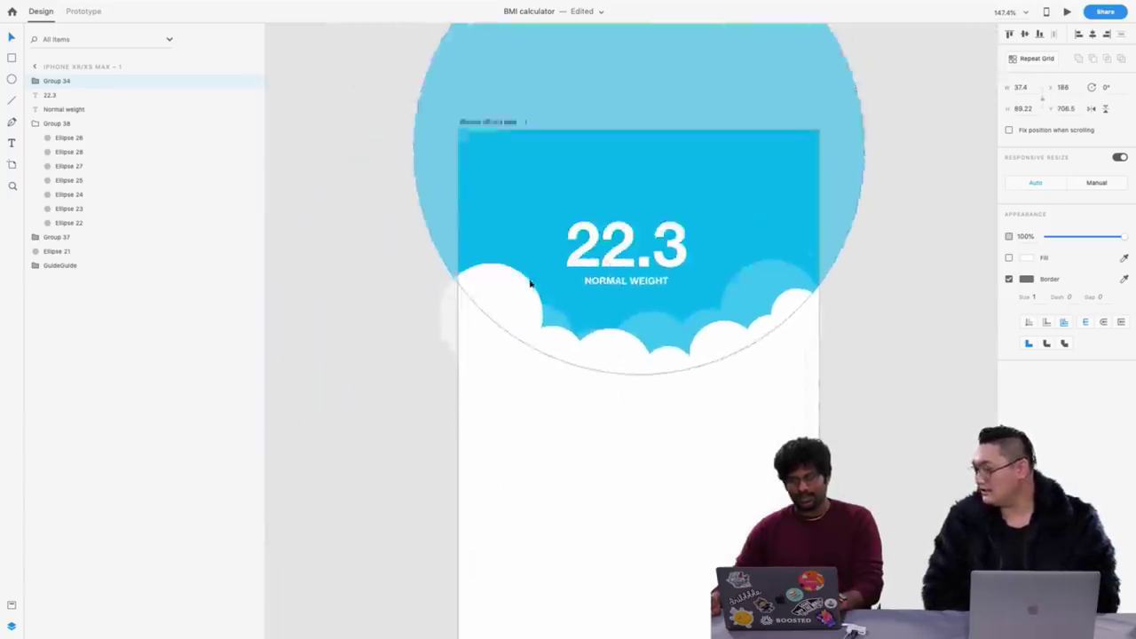
scroll(519, 335, up, 5)
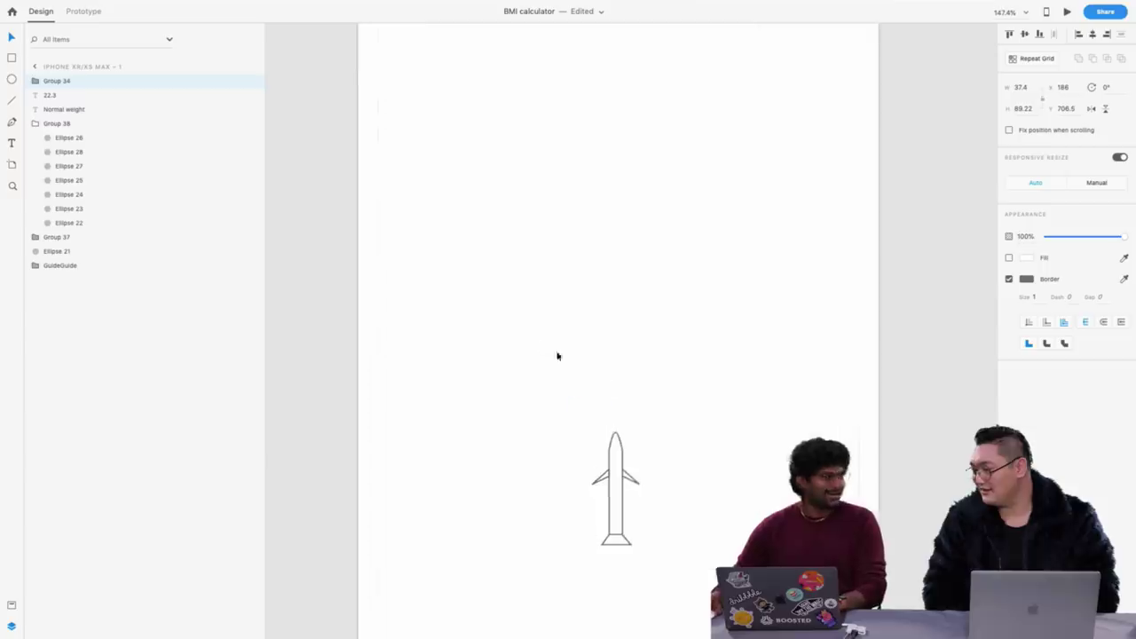
Add the text "Lauch the rocket" just beneath the rocket near the artboard's lower edge
scroll(594, 568, down, 3)
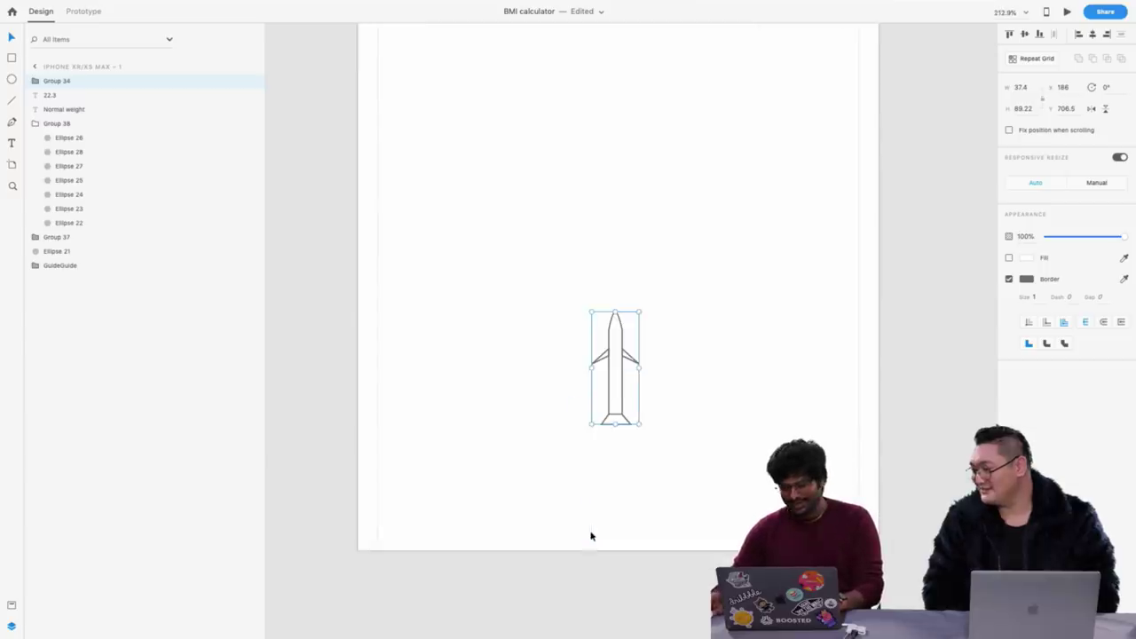
click(595, 484)
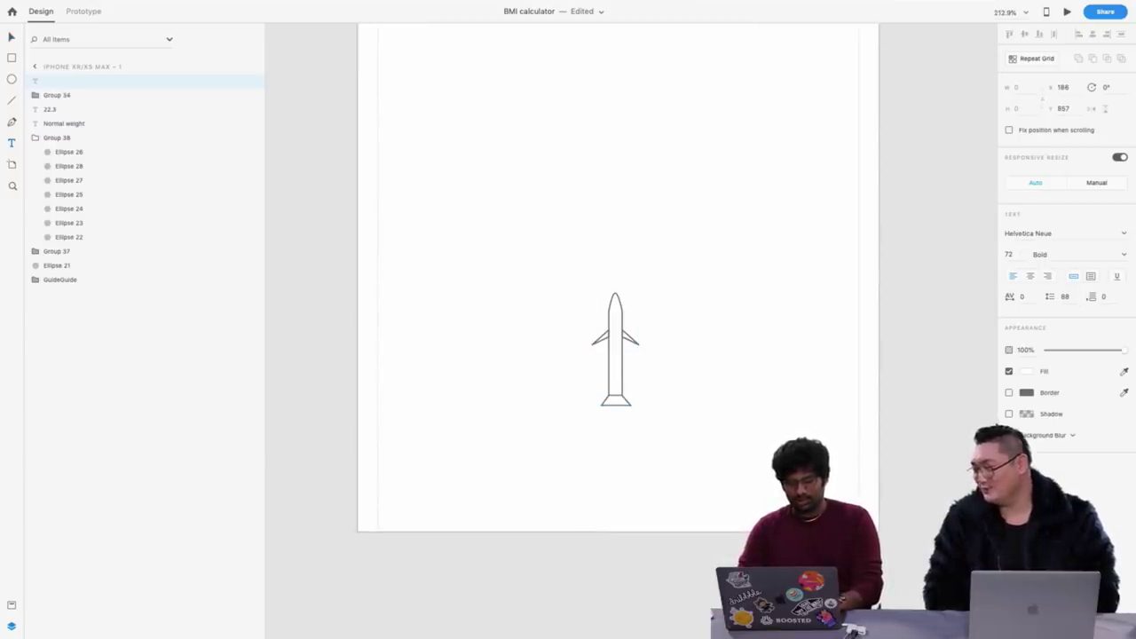
text(Lau)
key(super+a)
key(BackSpace)
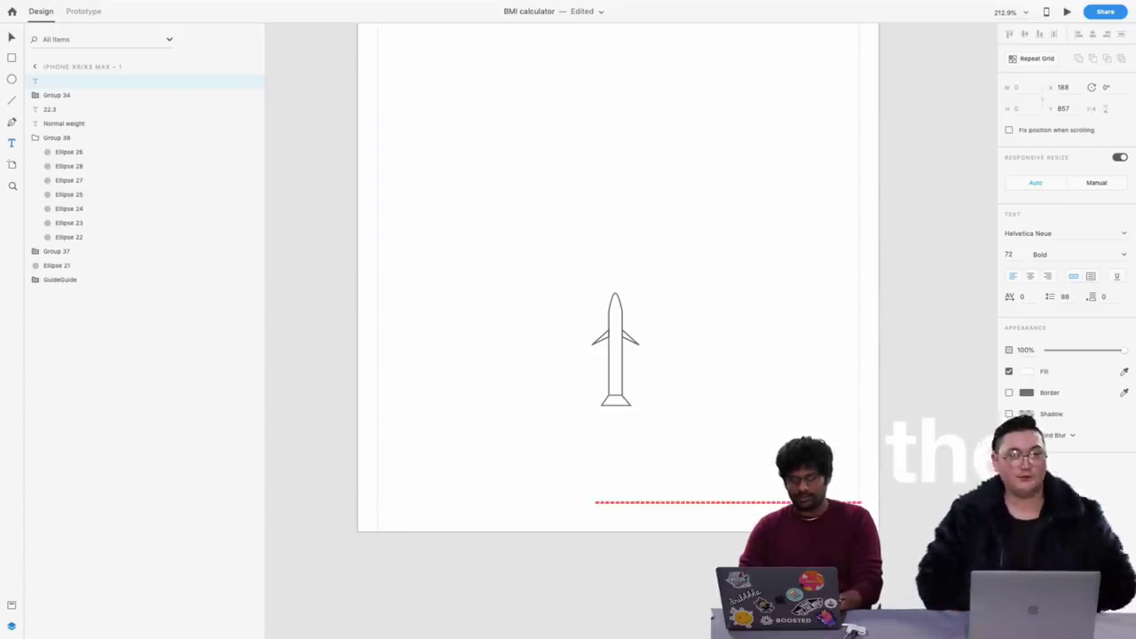
drag(595, 394, 963, 503)
click(886, 480)
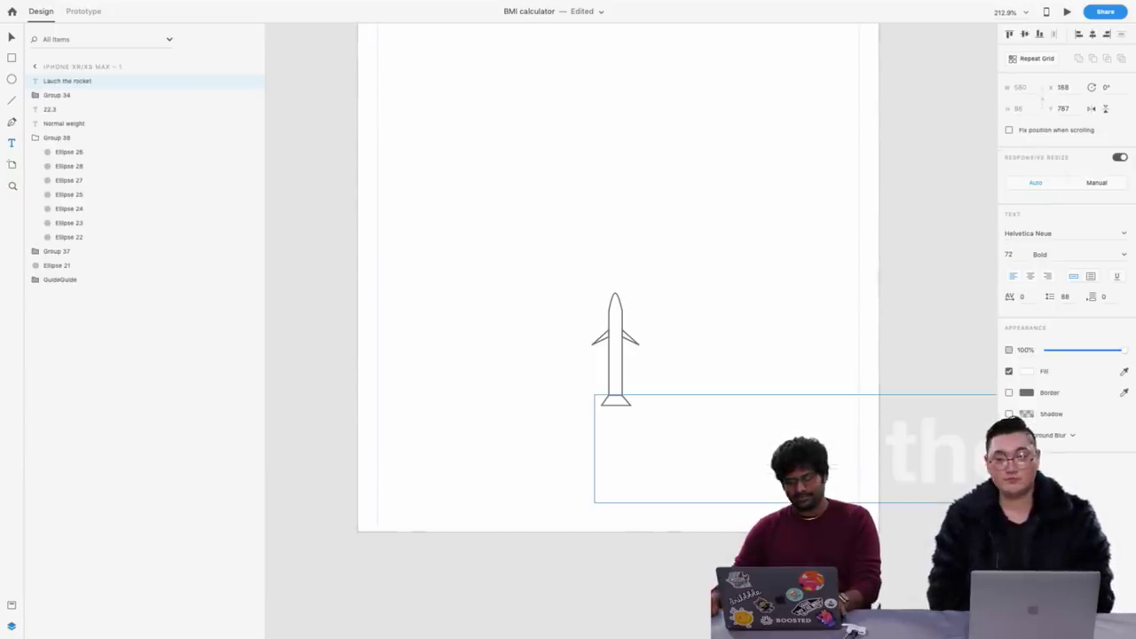
Set the "Lauch the rocket" text size to 24 and move it to about X 174, Y 824 below the rocket
drag(944, 466, 680, 434)
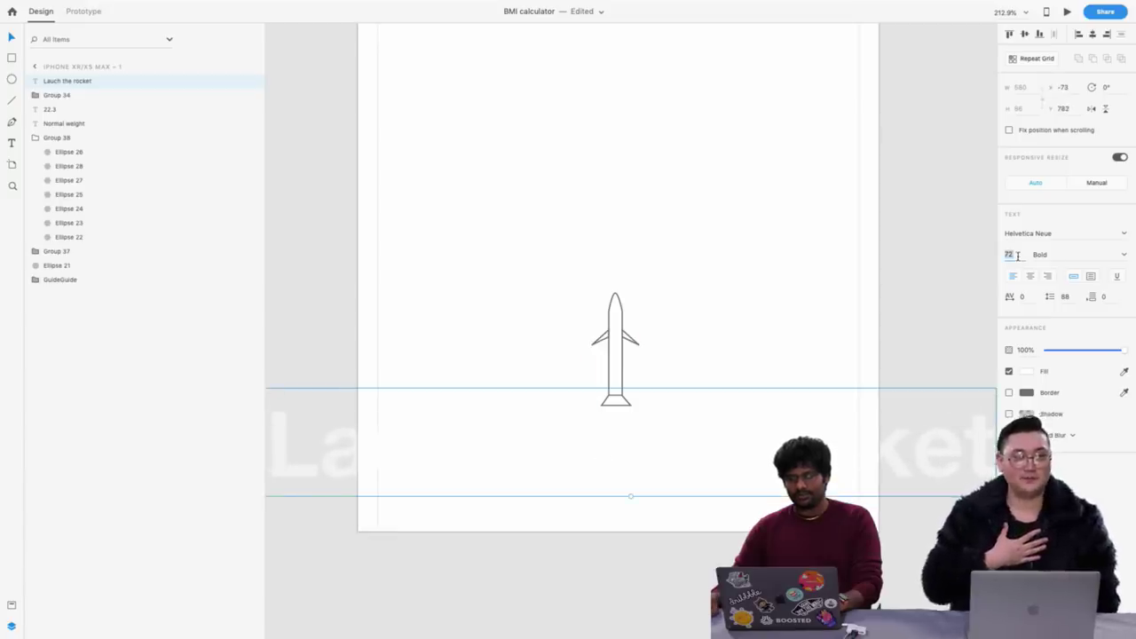
text(24)
key(Return)
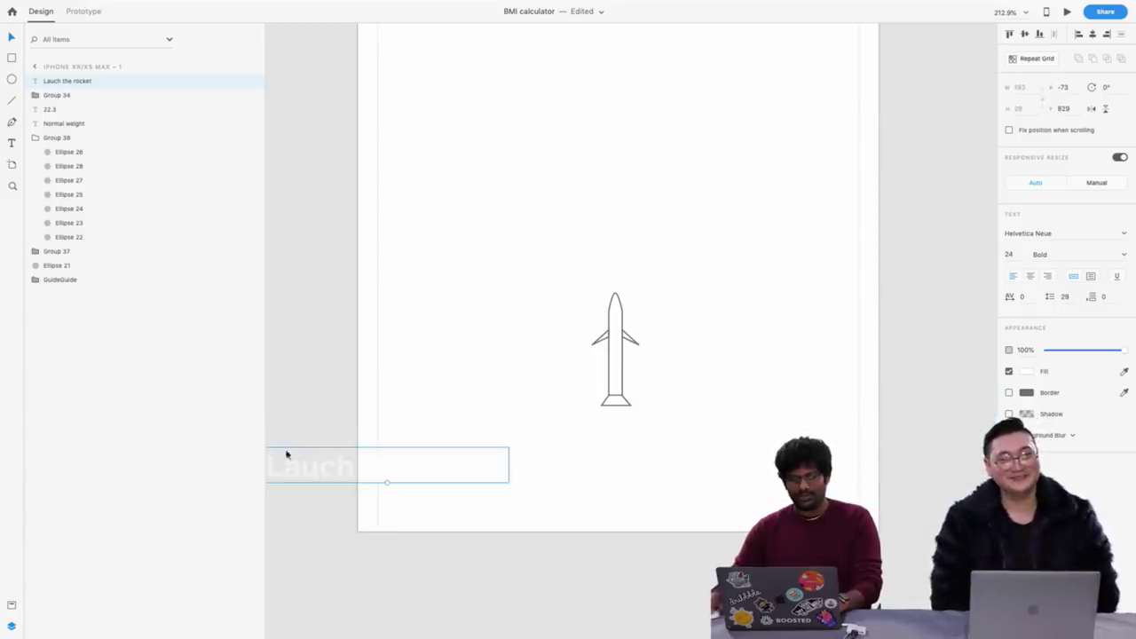
drag(388, 475, 699, 470)
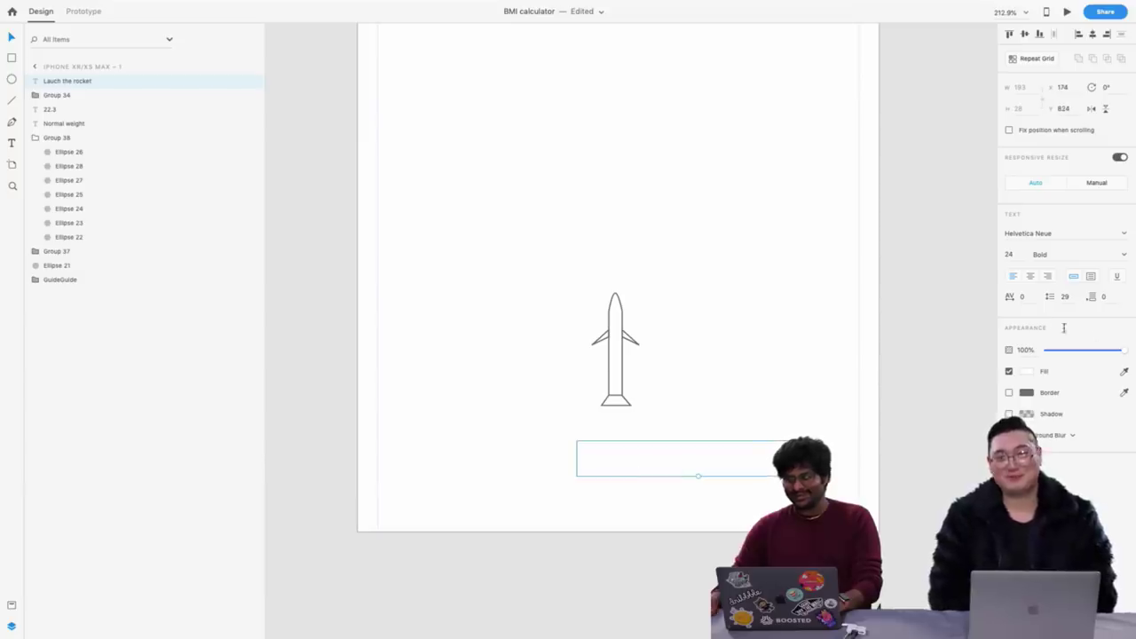
Fill the launch text with the dark grey sampled from the rocket's outline and move it to about X 115, Y 821
click(1025, 371)
click(1001, 412)
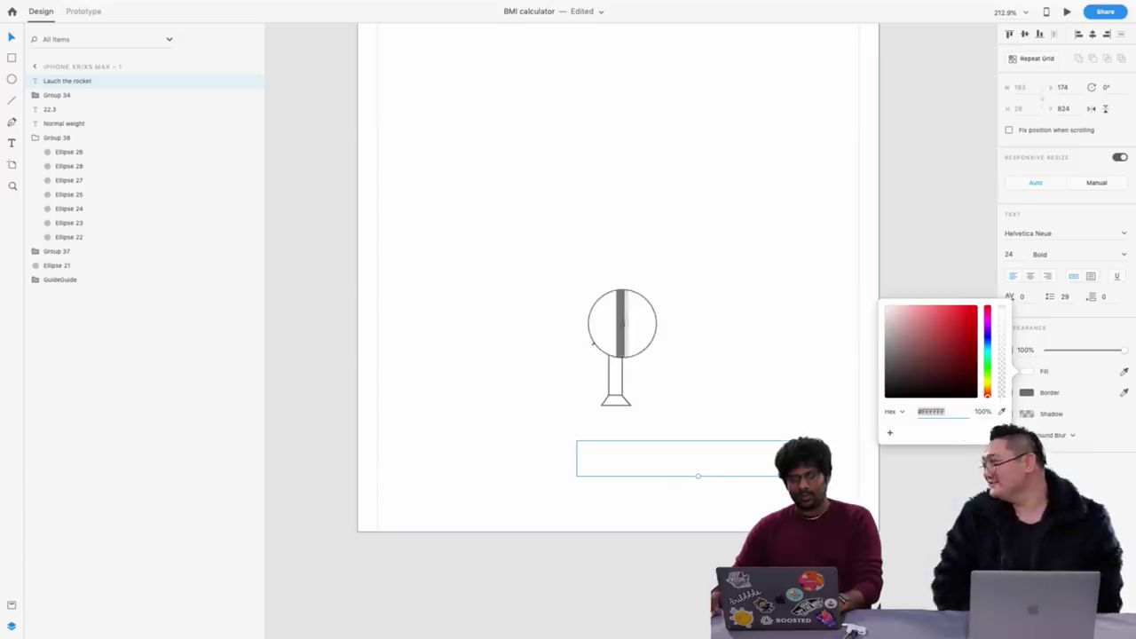
click(614, 324)
drag(680, 463, 604, 457)
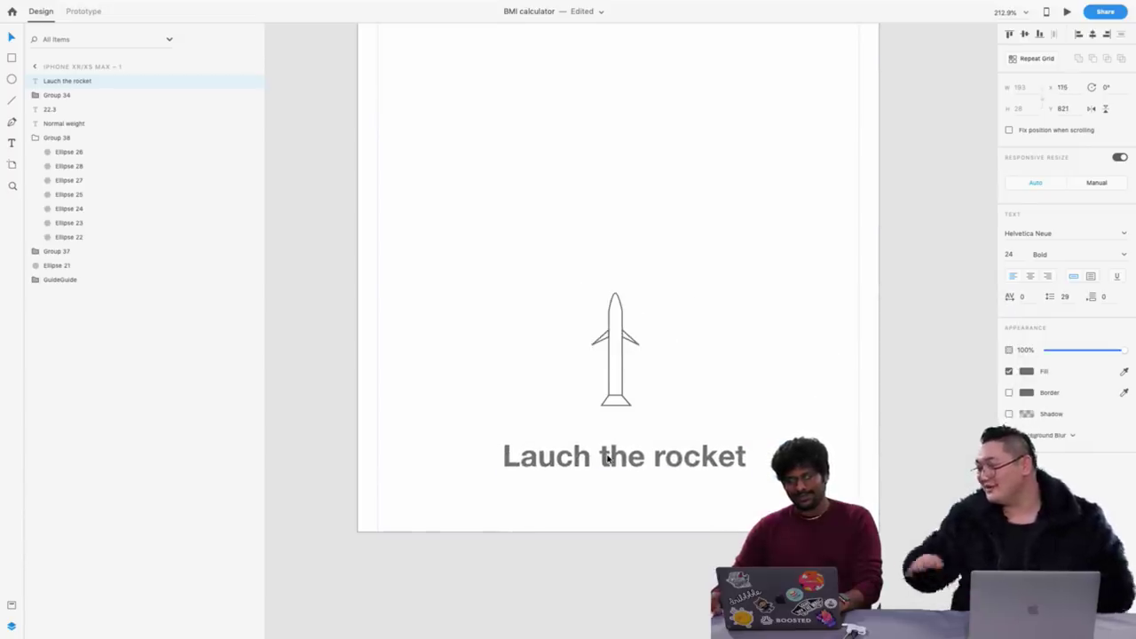
Set the launch text to size 14 and Regular weight, and move it under the rocket at about X 155, Y 828
click(1010, 256)
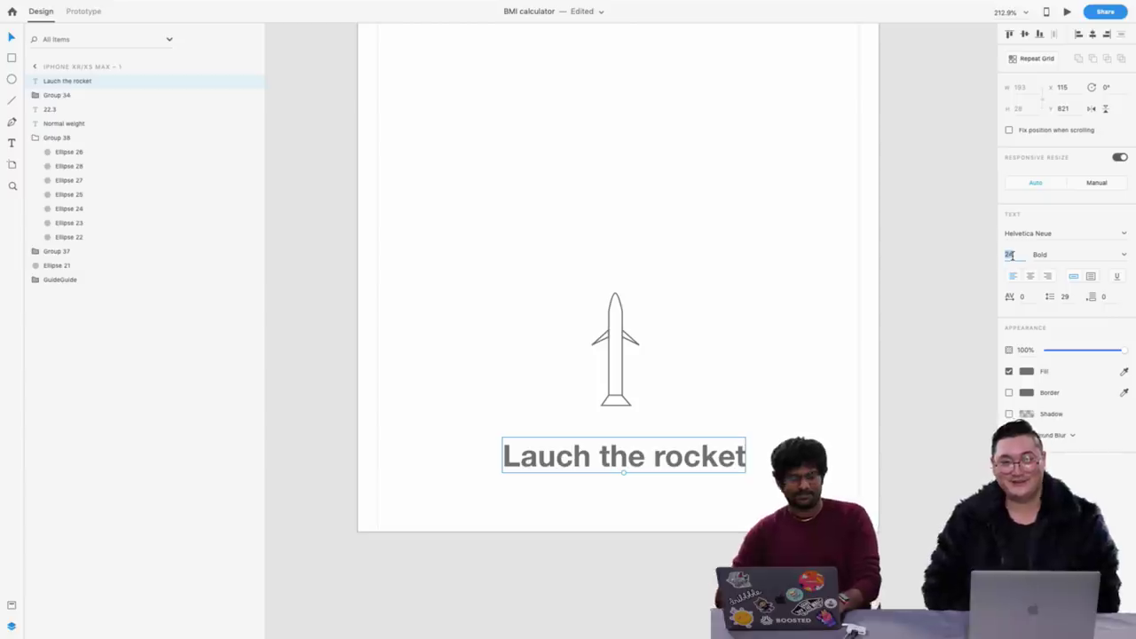
text(14)
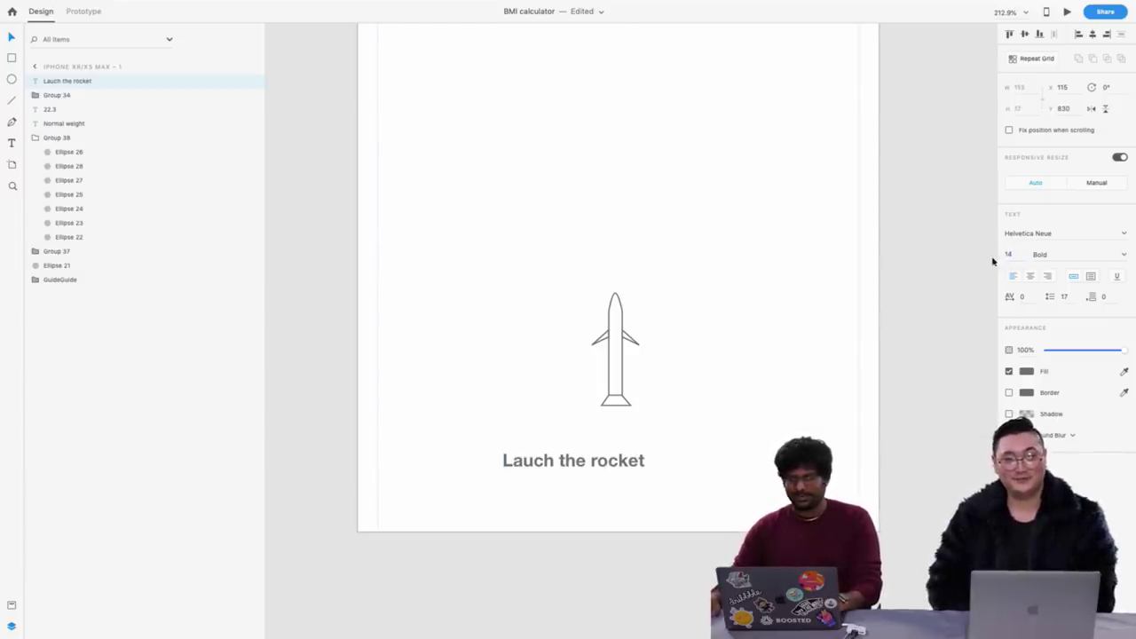
key(Return)
click(1125, 257)
click(1044, 268)
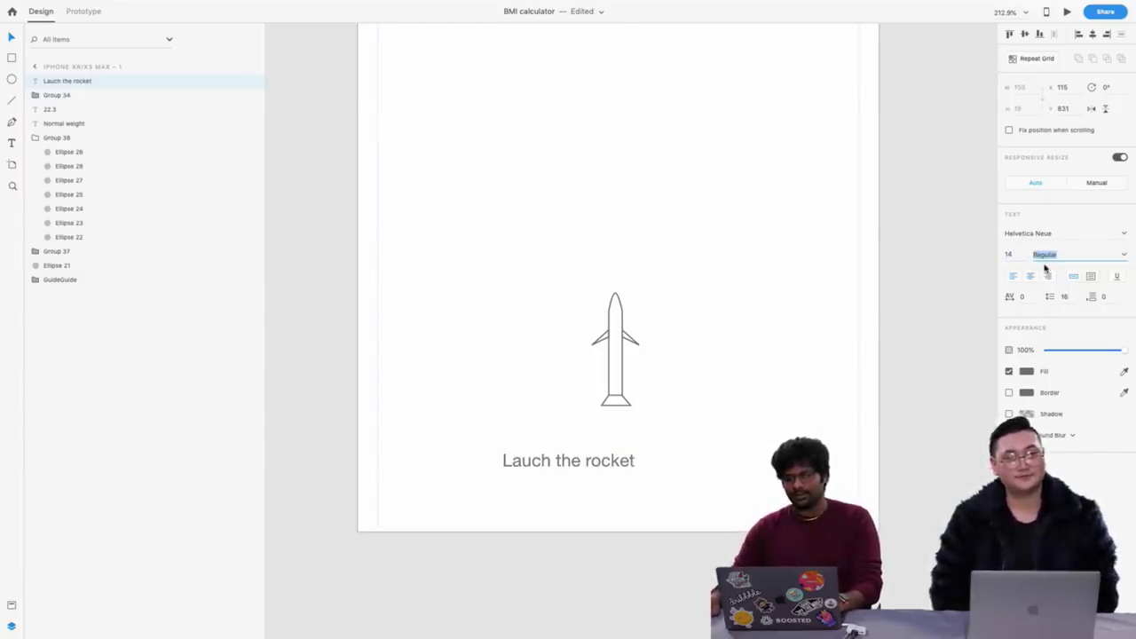
drag(605, 460, 642, 455)
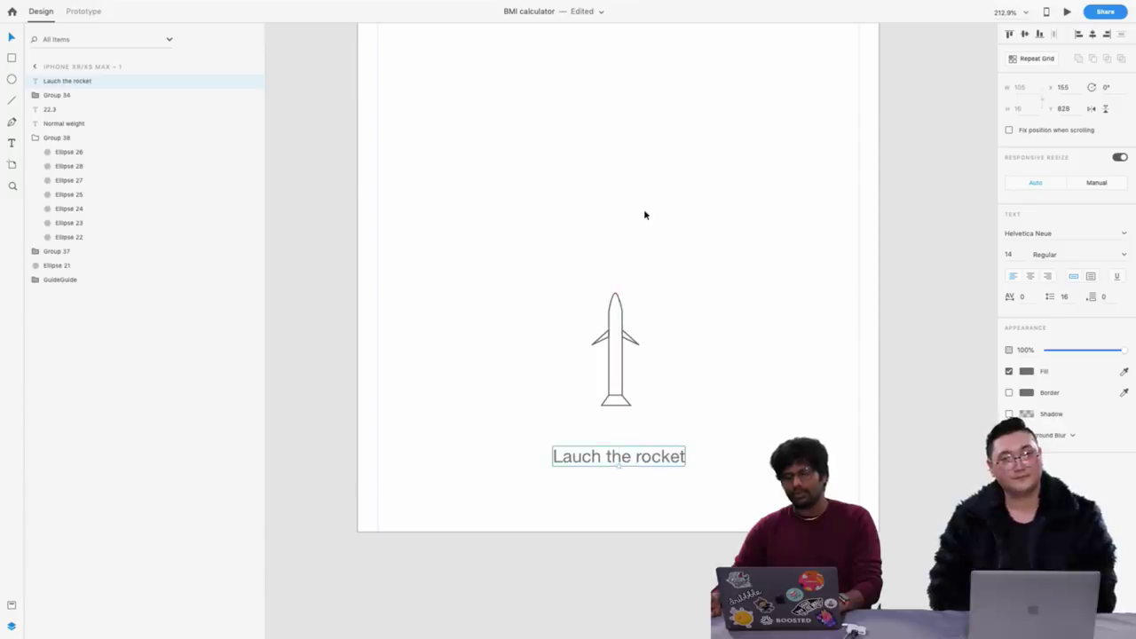
Change the launch text's font to CorpSansRd and shift it right to about X 164
double_click(1063, 234)
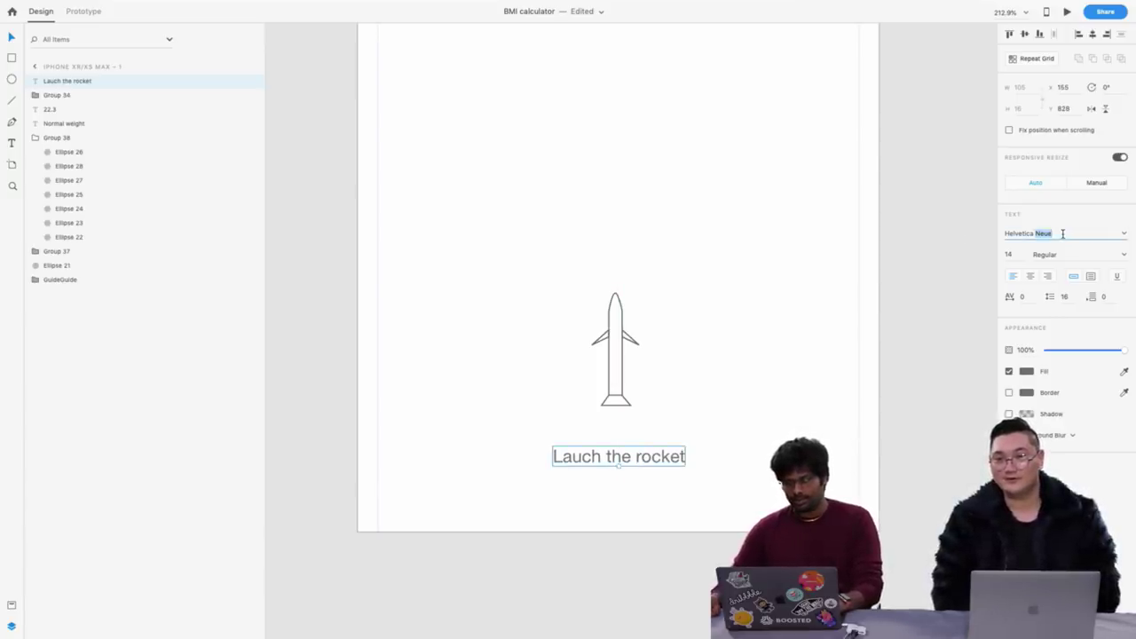
key(ctrl+a)
text(Cor)
key(Return)
drag(635, 460, 646, 462)
Set the launch text size to 20 and centre it under the rocket at about X 149, Y 819
double_click(1019, 256)
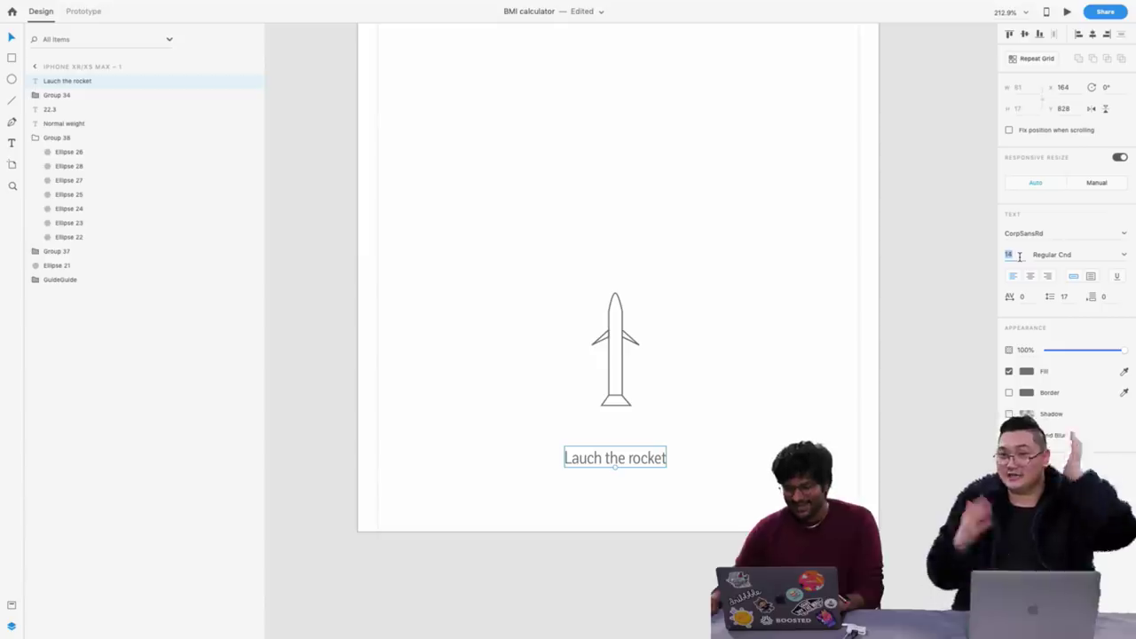
text(20)
key(Return)
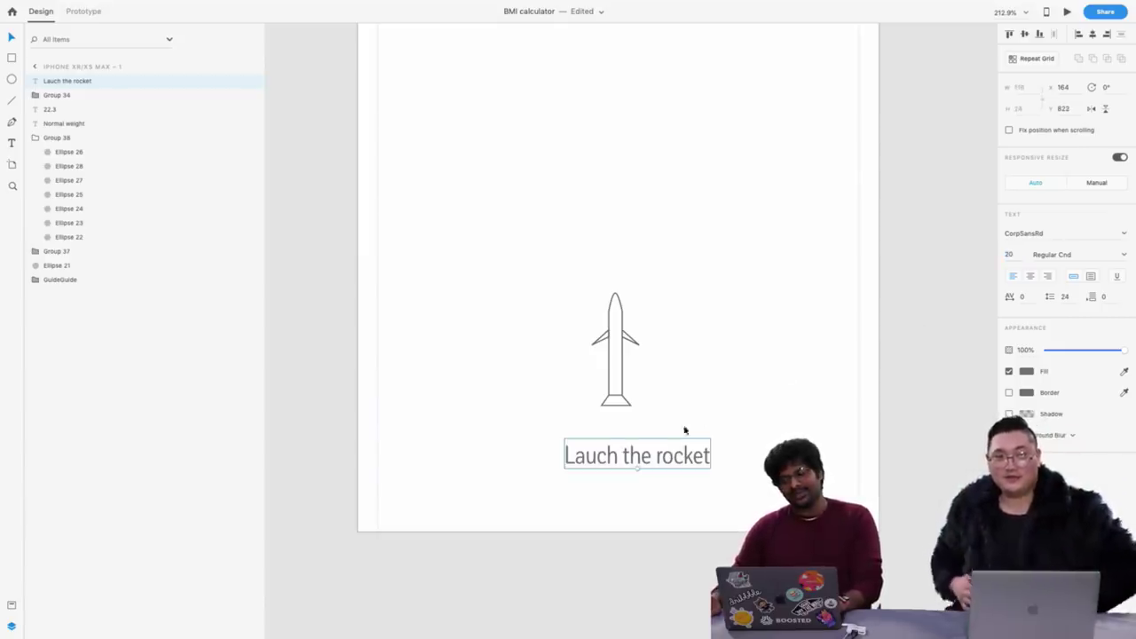
drag(673, 456, 652, 450)
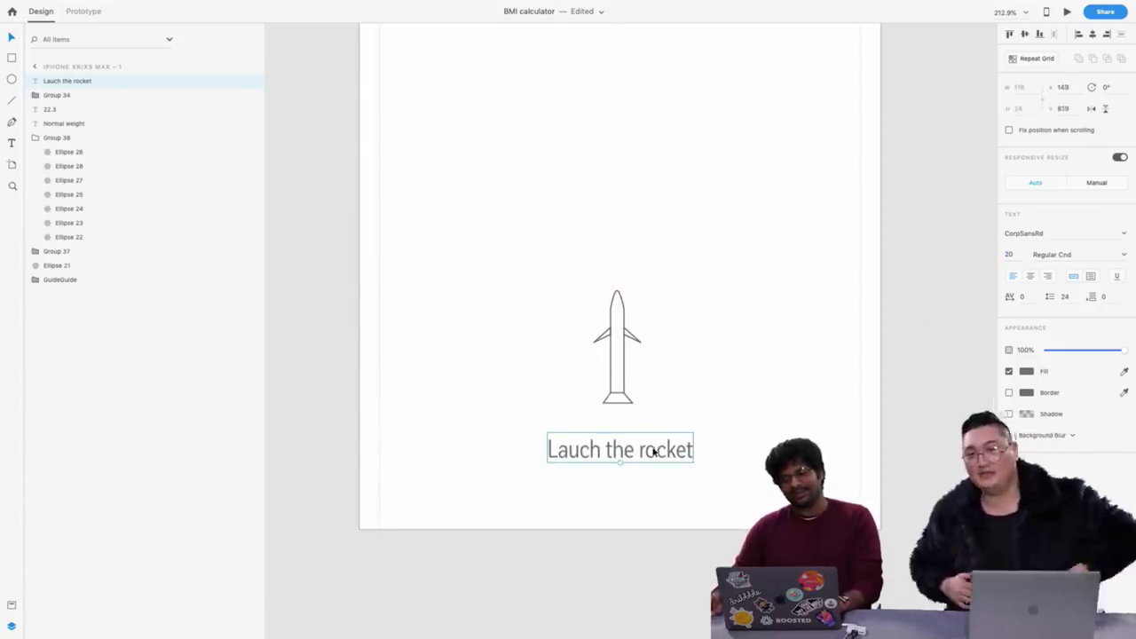
Change the font of both the 22.3 and Normal weight header texts to CorpSansRd
scroll(476, 391, up, 3)
scroll(476, 392, up, 10)
click(606, 371)
click(624, 380)
click(634, 373)
shift+click(630, 318)
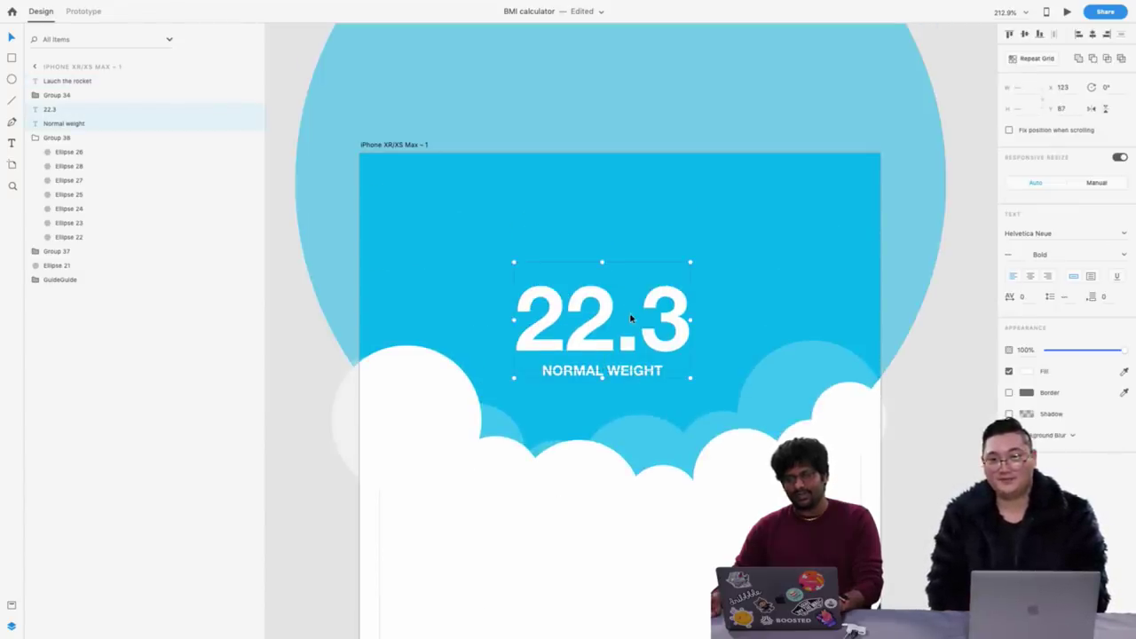
click(1053, 233)
text(Corp)
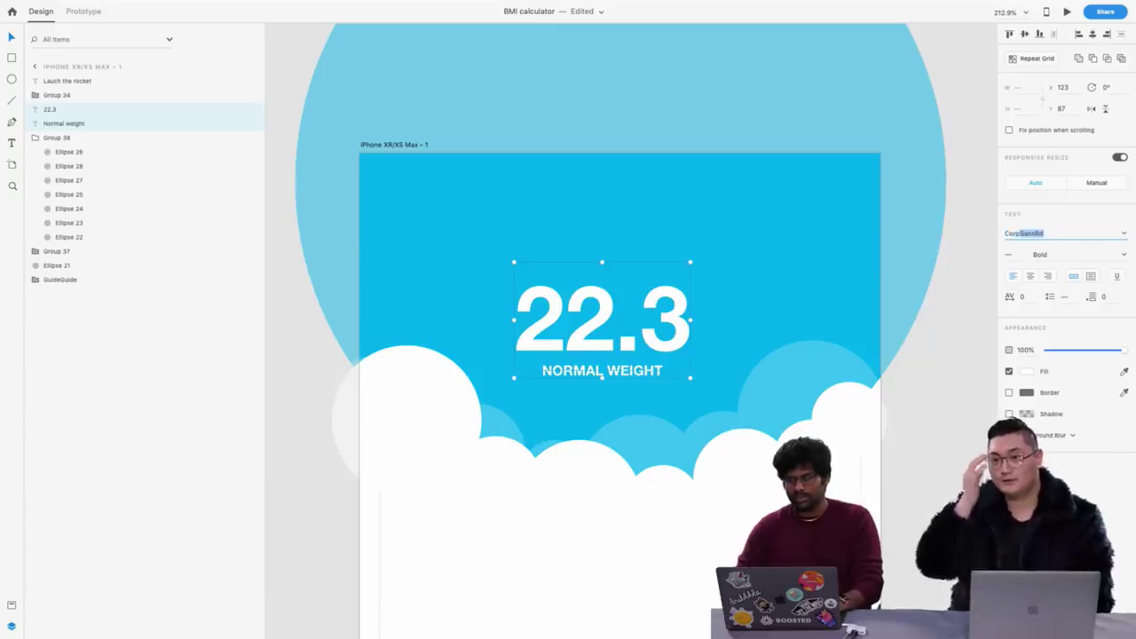
key(Return)
Nudge the 22.3 text to X 130, Y 82 above the Normal weight label
scroll(499, 277, down, 3)
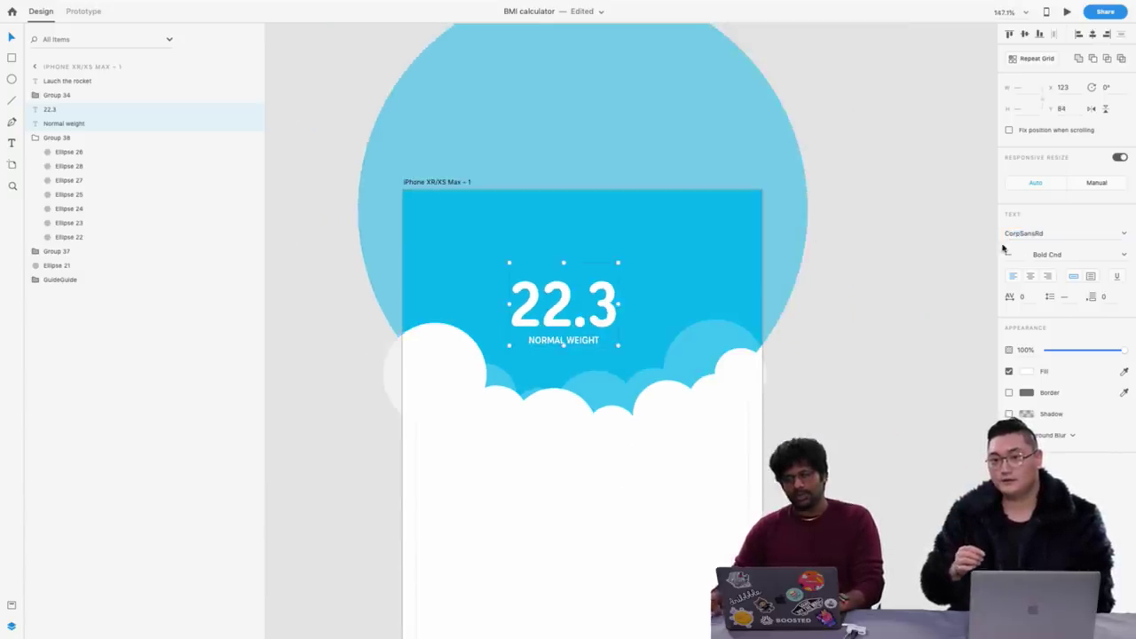
click(864, 271)
click(565, 302)
scroll(568, 296, up, 3)
key(Down)
key(Down)
key(Down)
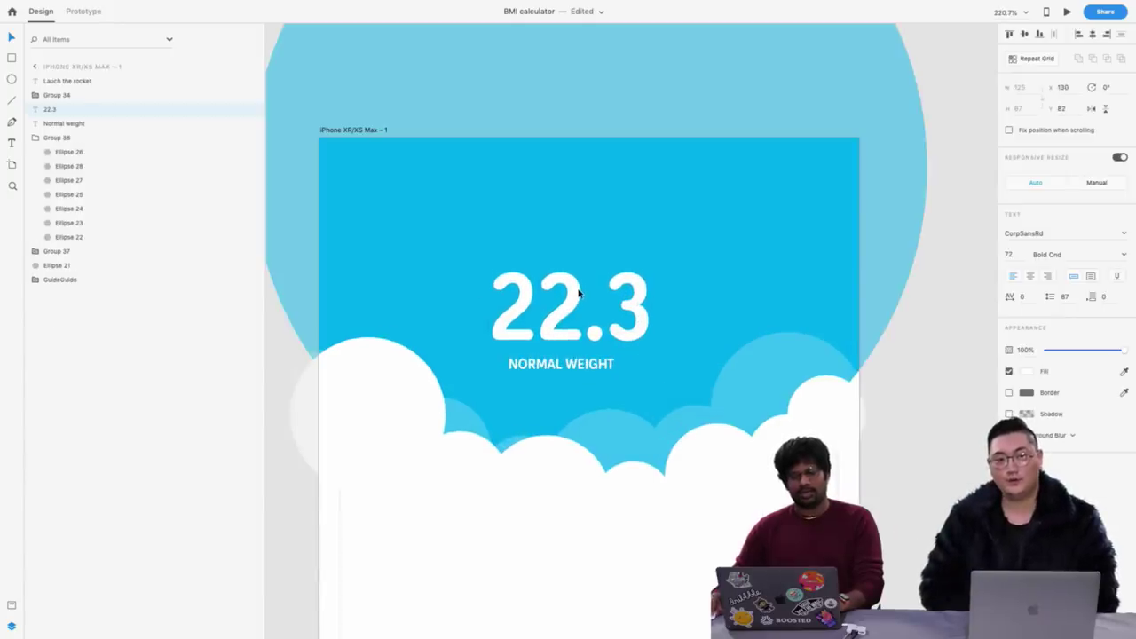
Centre the Normal weight label and the 22.3 text horizontally on the artboard
click(558, 363)
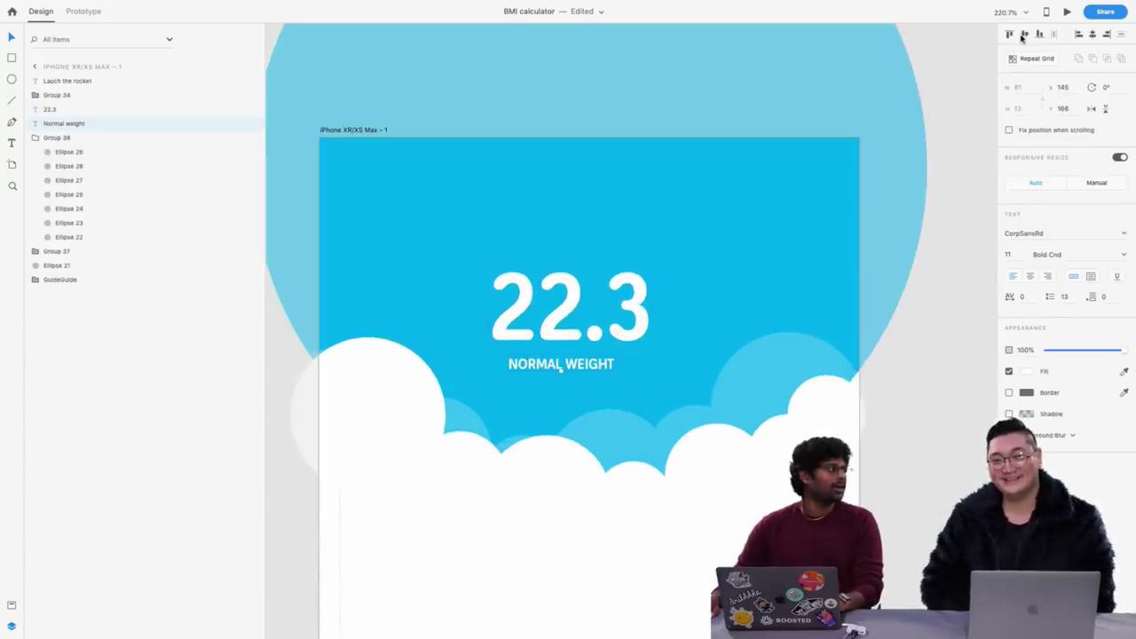
click(1091, 33)
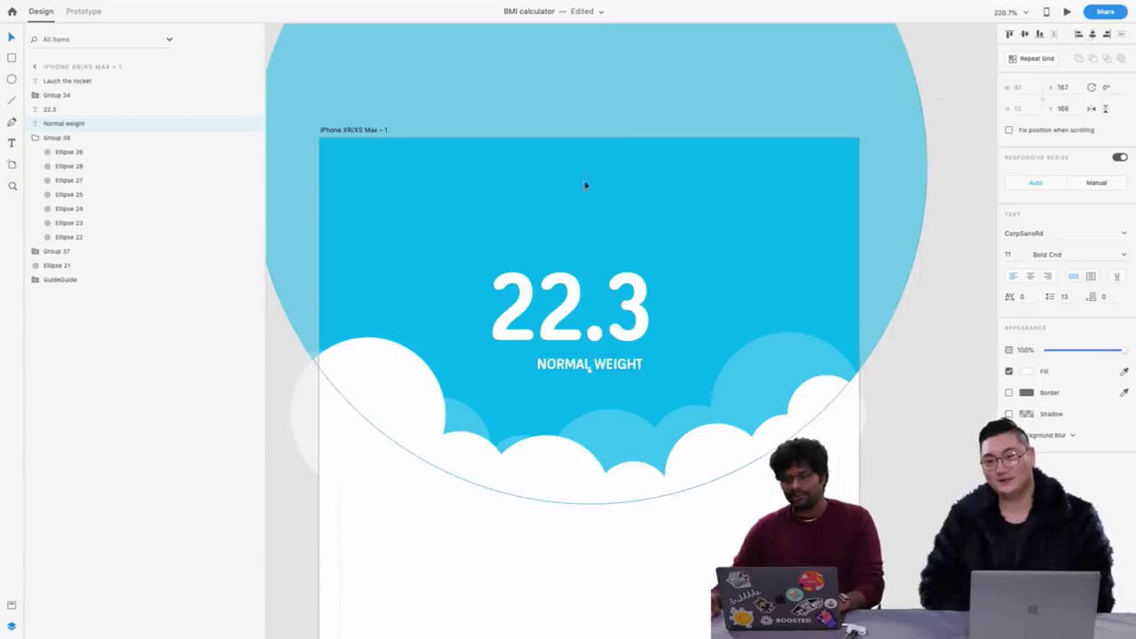
click(605, 308)
click(1092, 34)
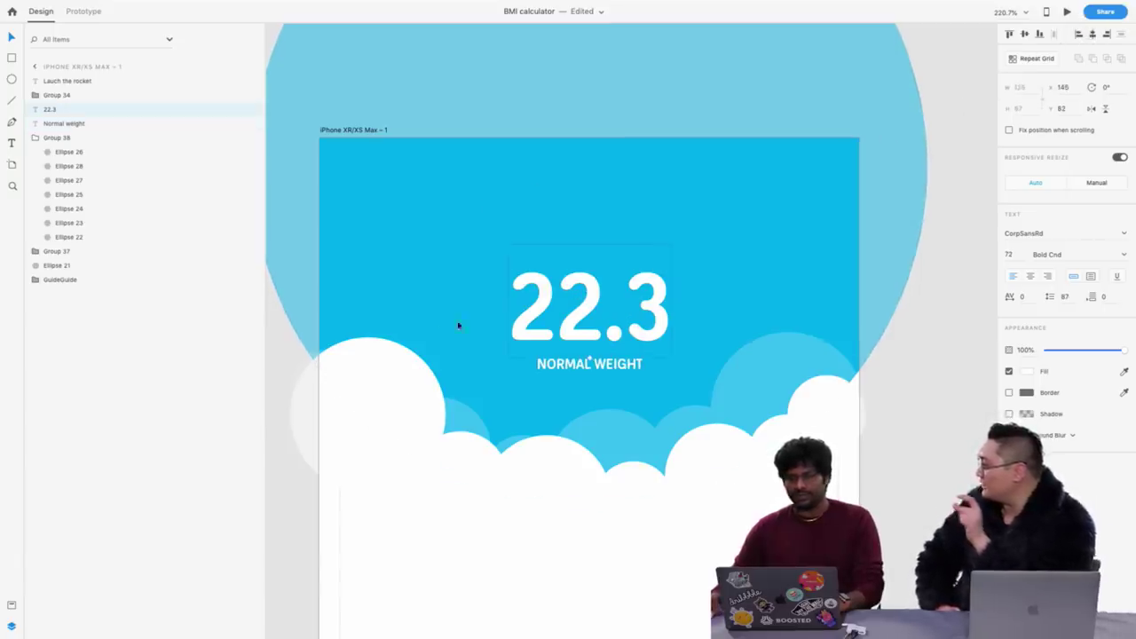
scroll(519, 143, down, 5)
click(753, 148)
scroll(754, 149, down, 3)
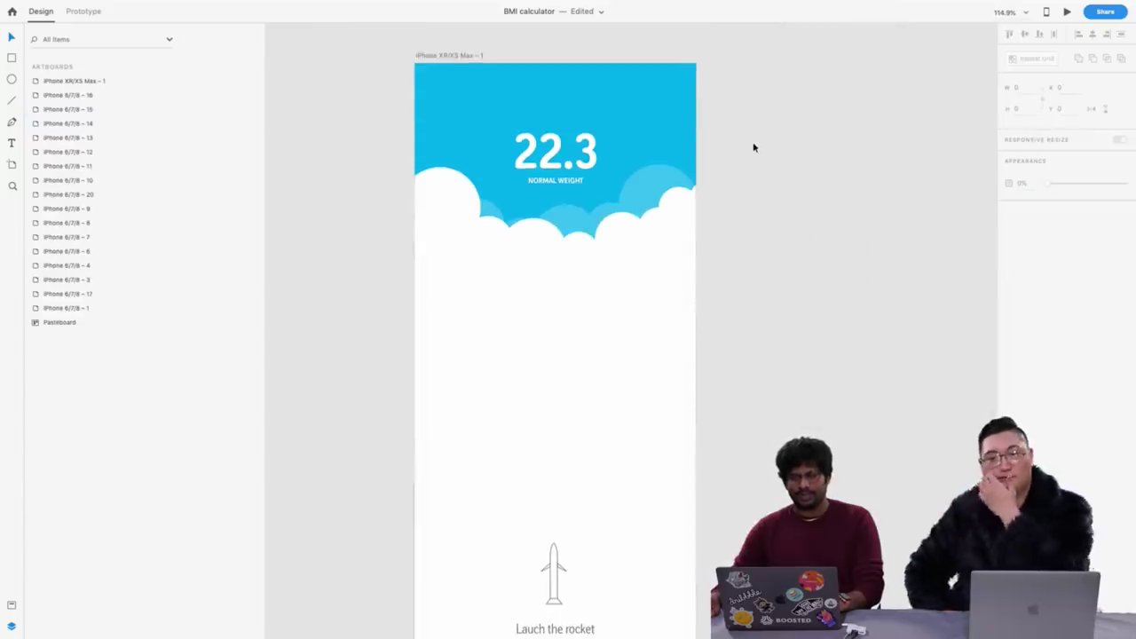
scroll(754, 148, down, 2)
scroll(753, 148, right, 2)
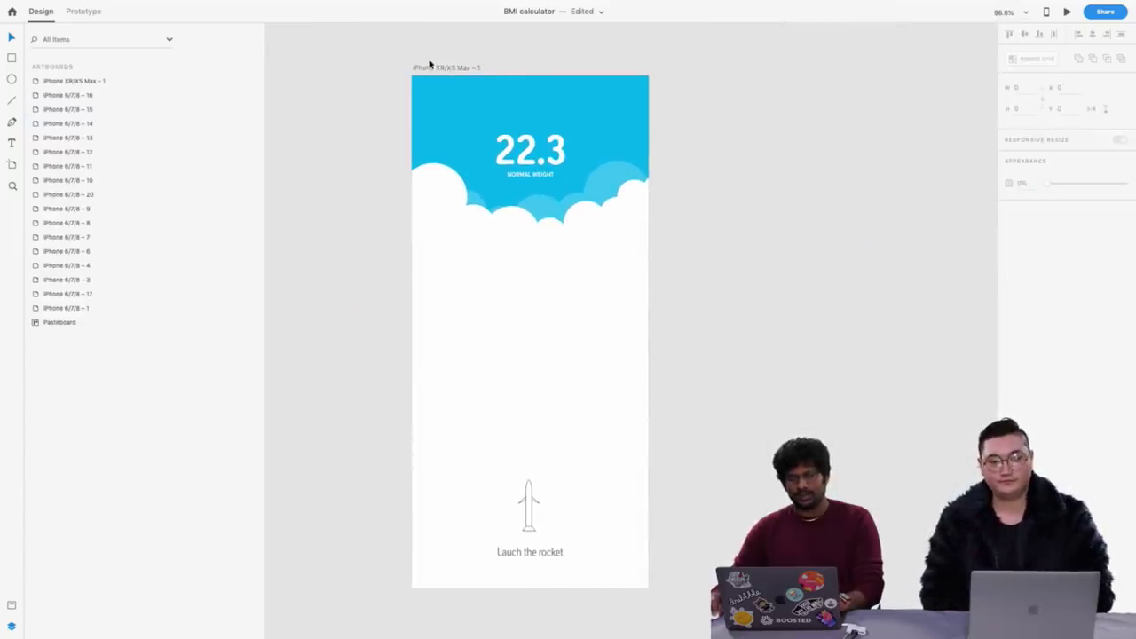
click(589, 120)
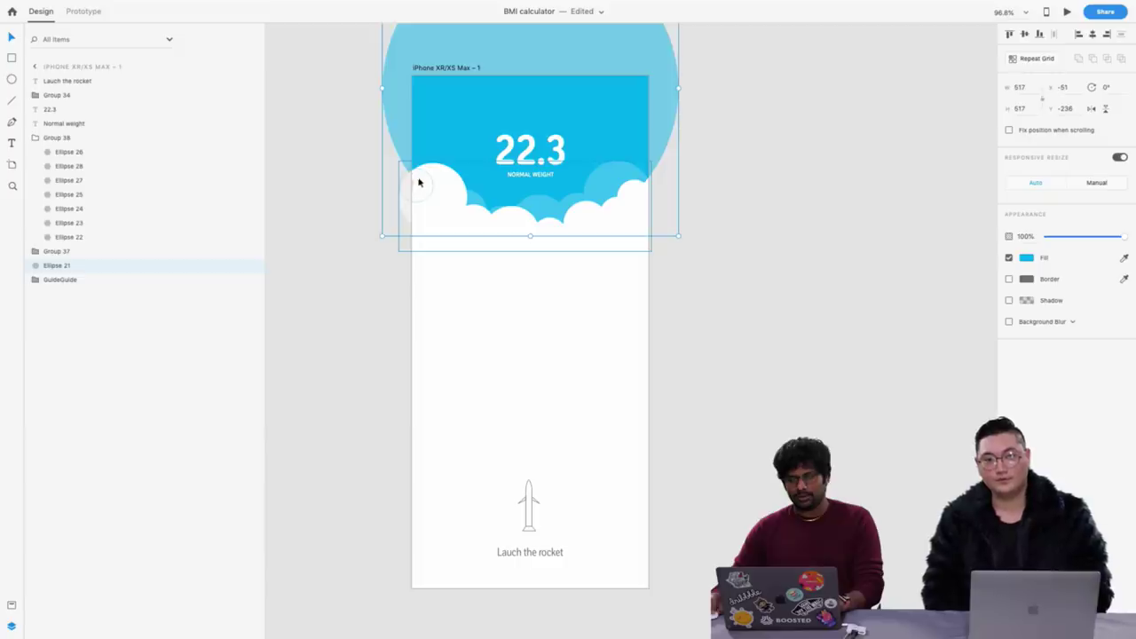
click(330, 194)
drag(508, 234, 627, 182)
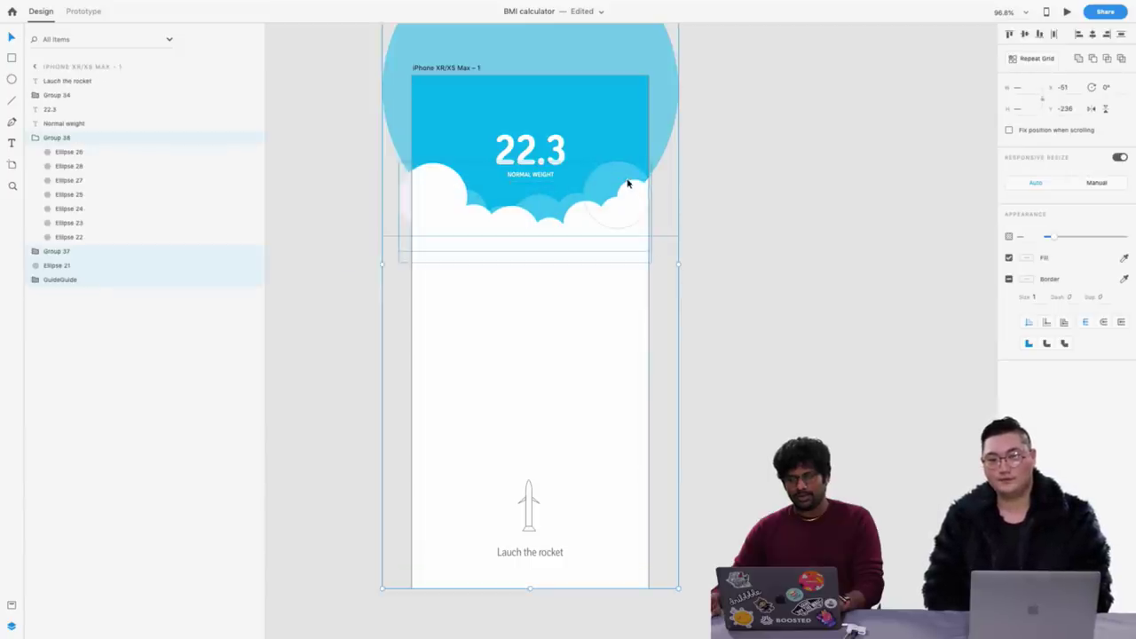
click(720, 184)
Rename the iPhone XR/XS Max – 1 artboard to Home
double_click(423, 67)
double_click(74, 80)
text(Home)
key(Return)
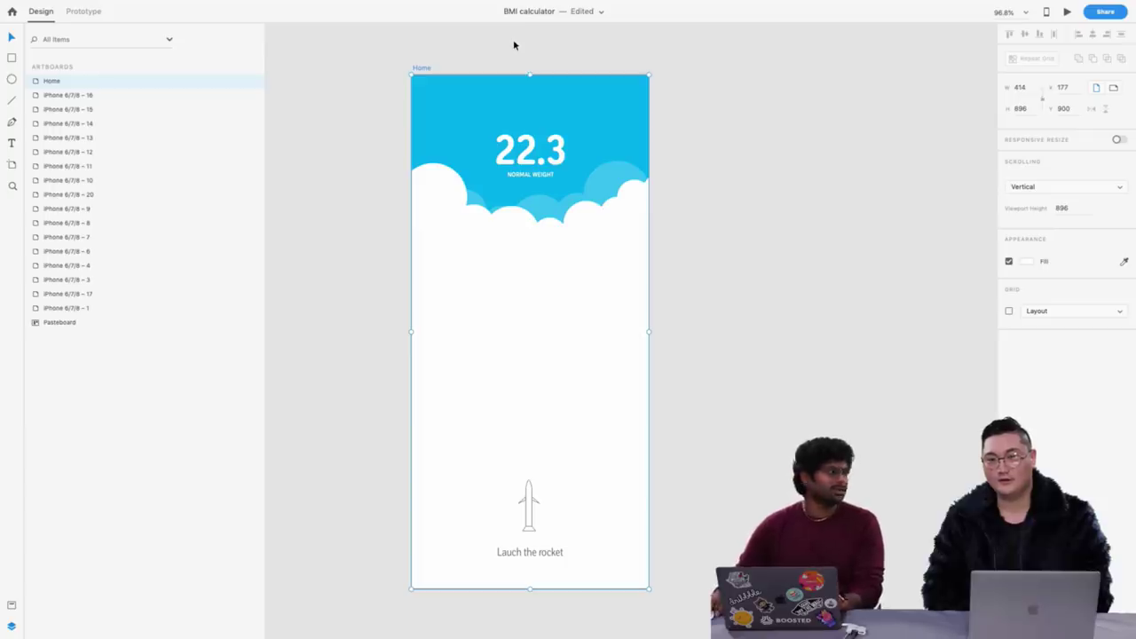
Move the sky circle, cloud groups and both header texts down together until the selection sits at Y -118
click(347, 117)
drag(347, 116, 677, 360)
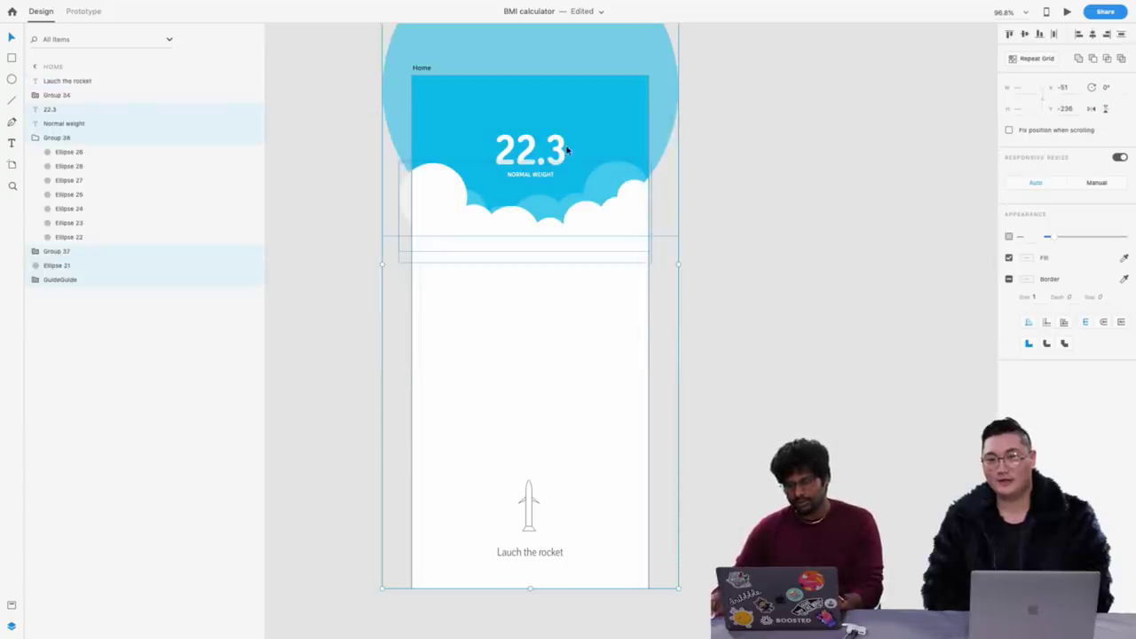
drag(575, 142, 577, 216)
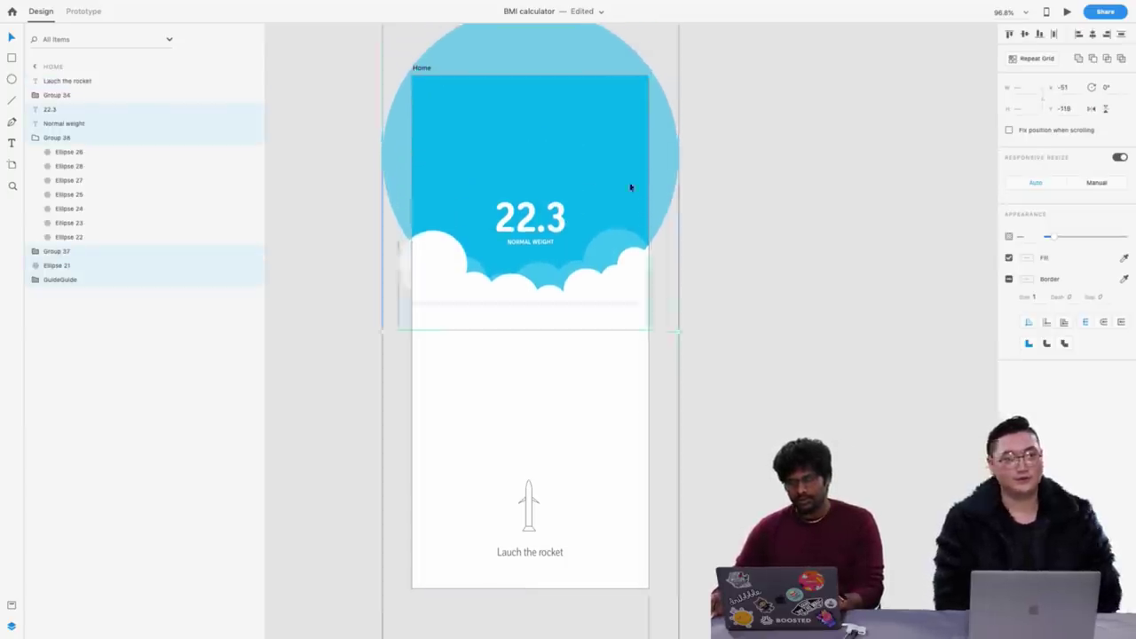
click(709, 159)
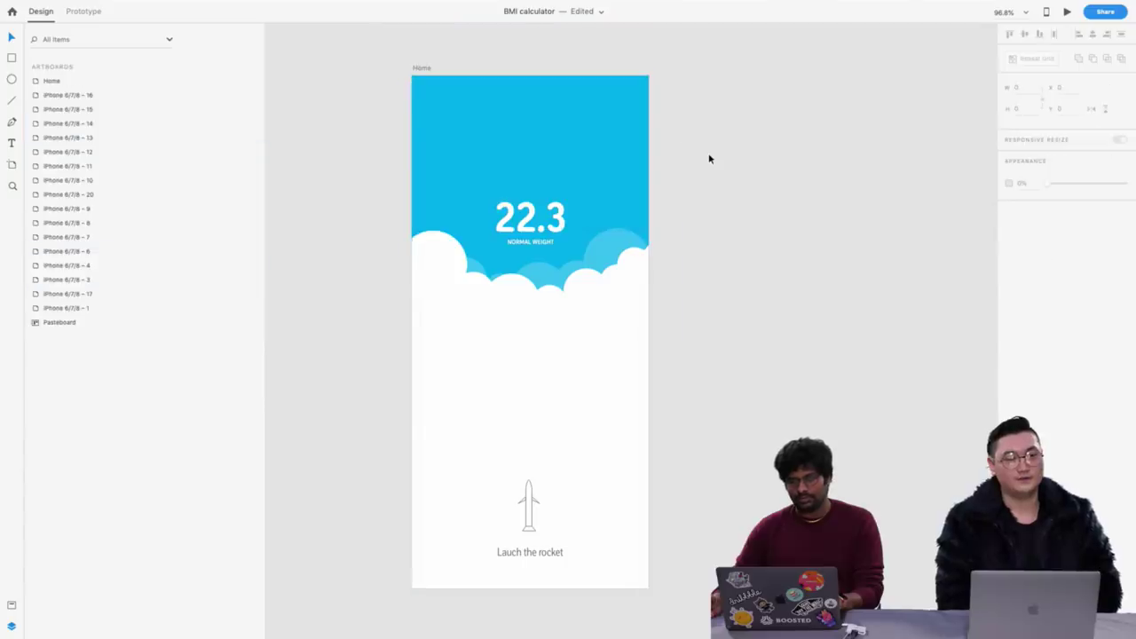
Move the 22.3 and Normal weight texts up together, with 22.3 at about Y 124 in the sky
click(536, 229)
shift+click(540, 247)
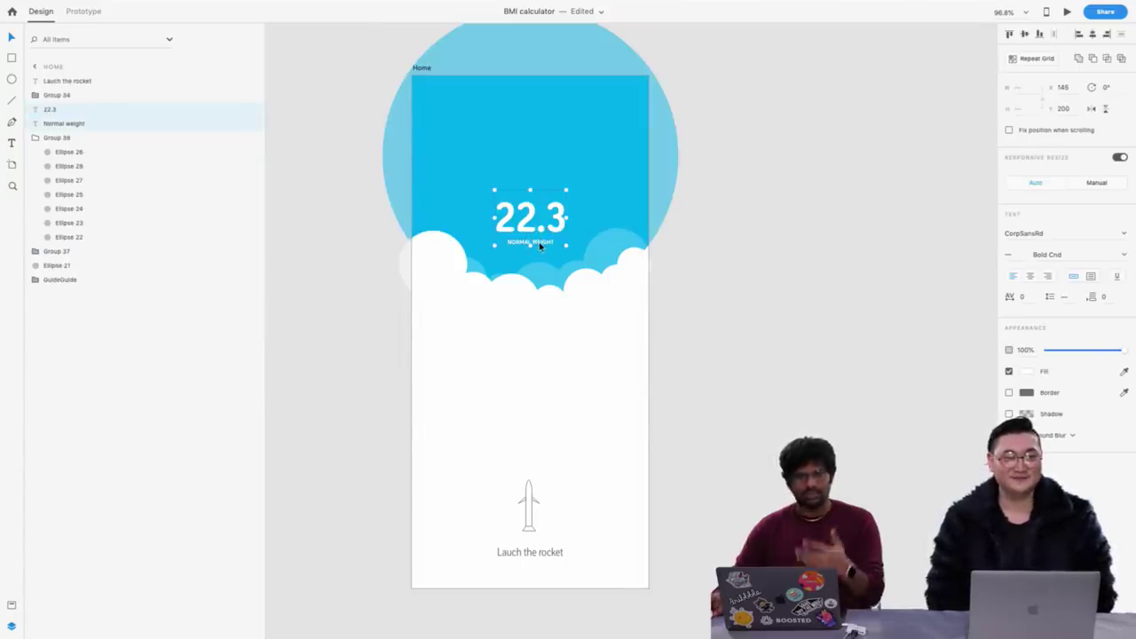
drag(546, 221, 546, 176)
click(737, 175)
Set the 22.3 text size to 110
double_click(540, 175)
click(1011, 255)
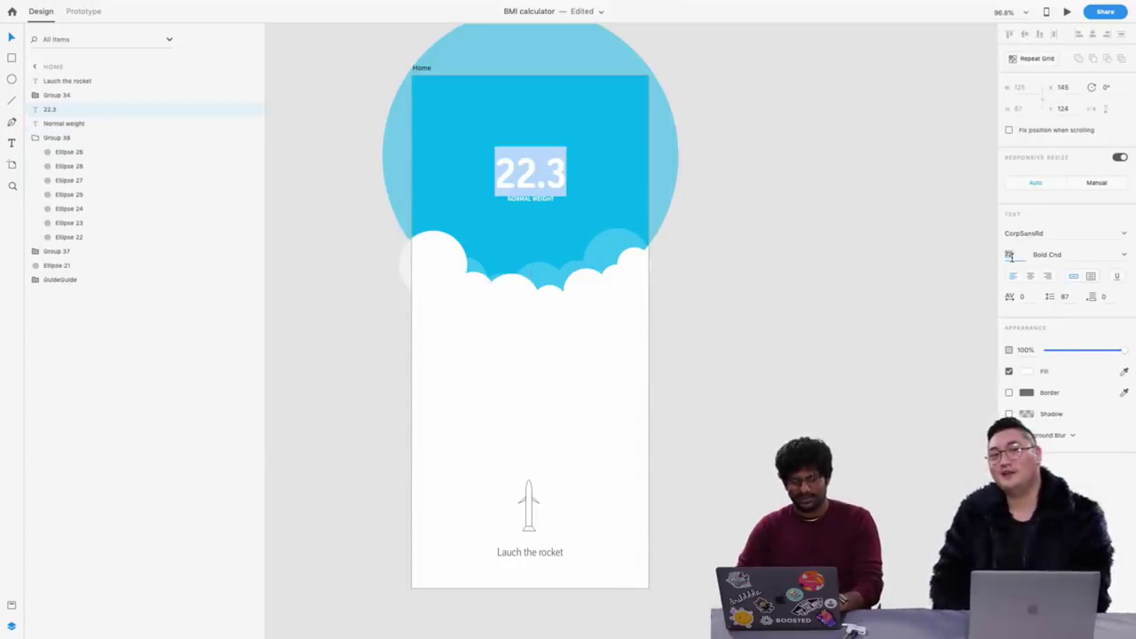
text(110)
key(Return)
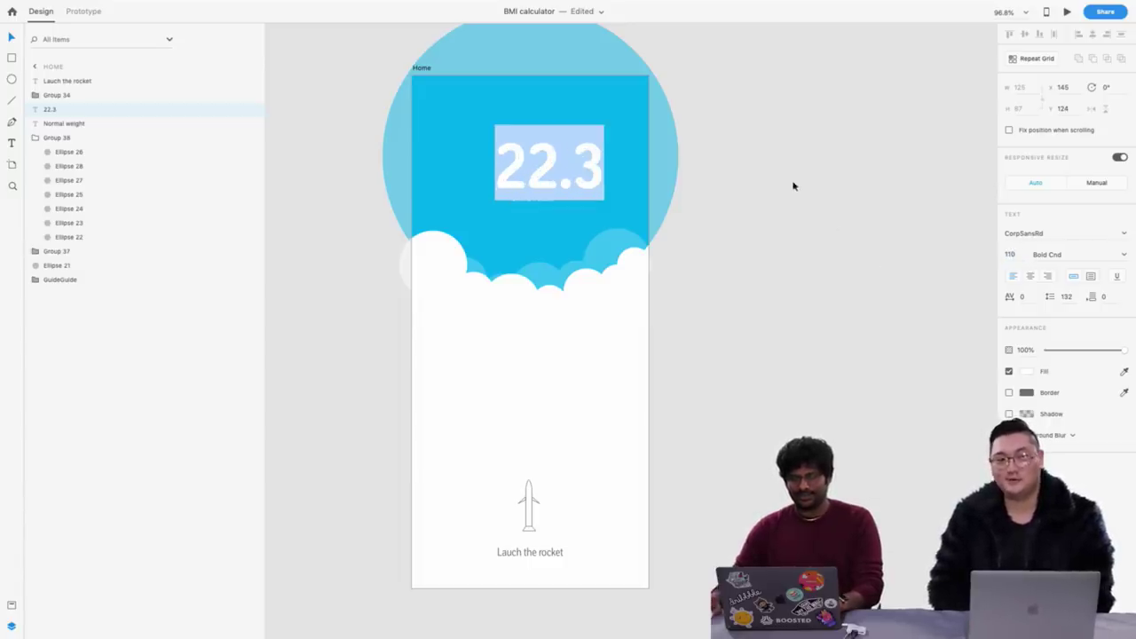
Centre the 22.3 text horizontally at X 112, Y 112 and move the Normal weight text down to Y 244
key(Escape)
drag(549, 197, 526, 200)
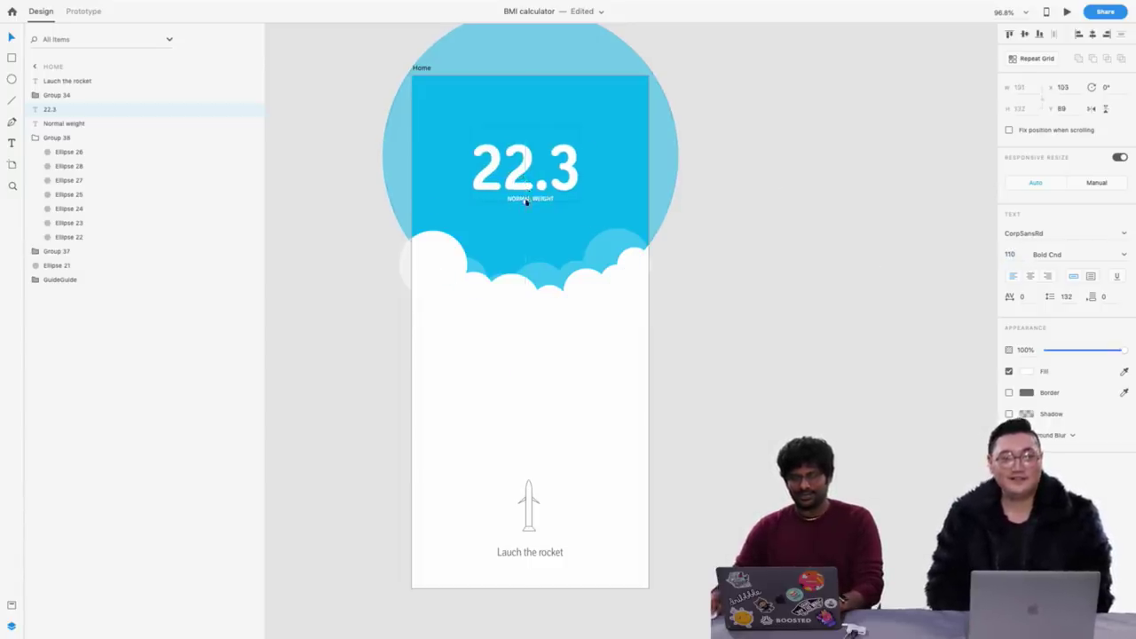
drag(545, 158, 553, 135)
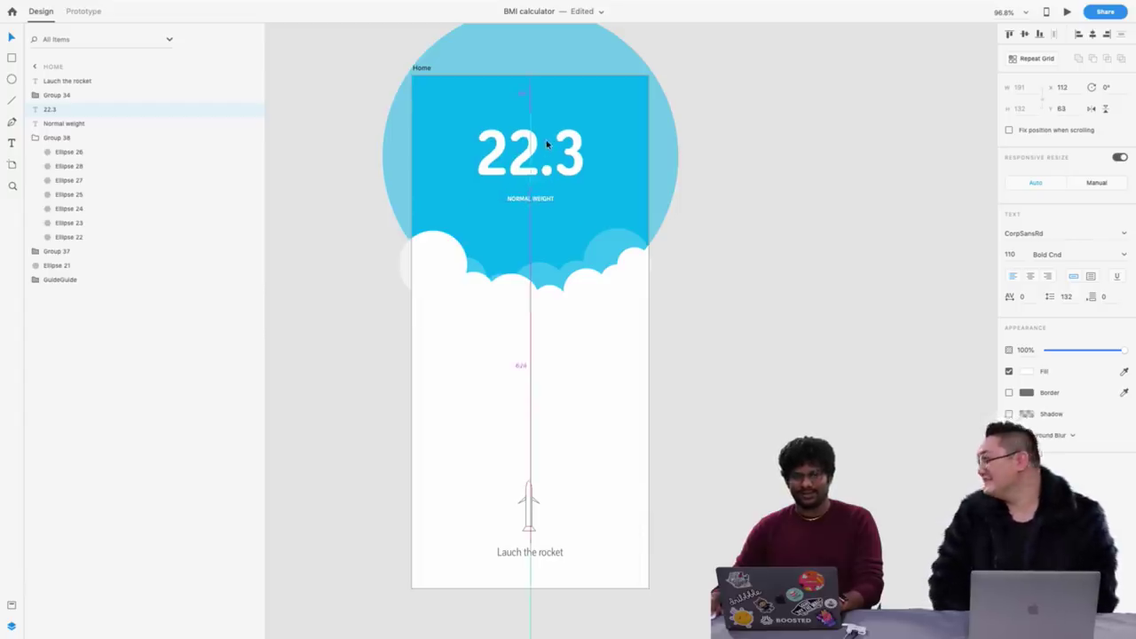
drag(533, 201, 527, 222)
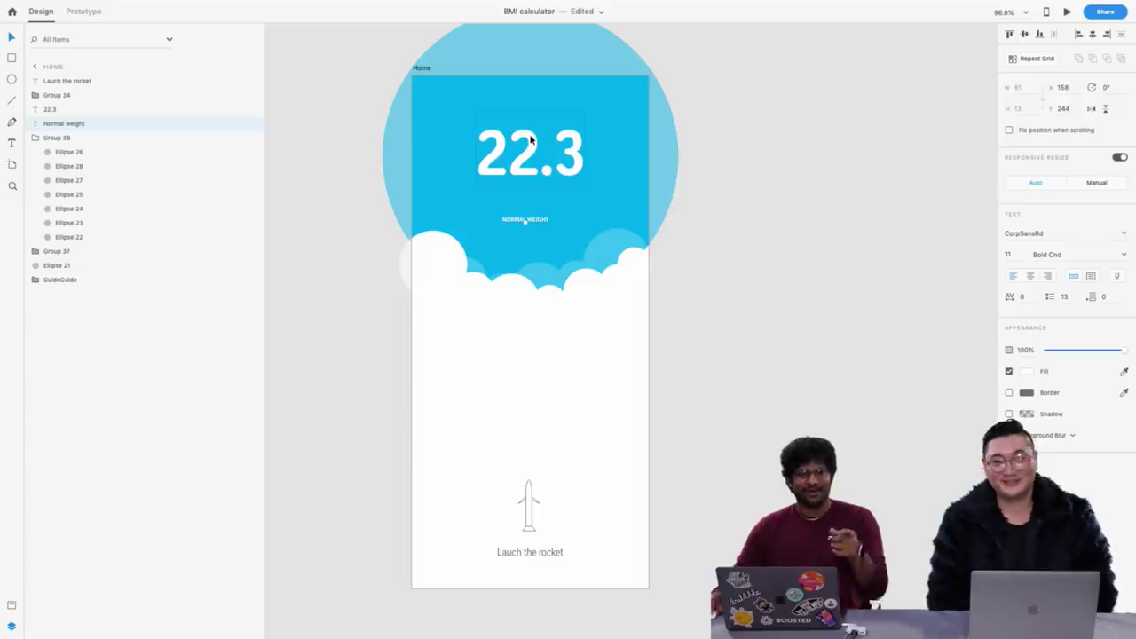
drag(531, 145, 529, 176)
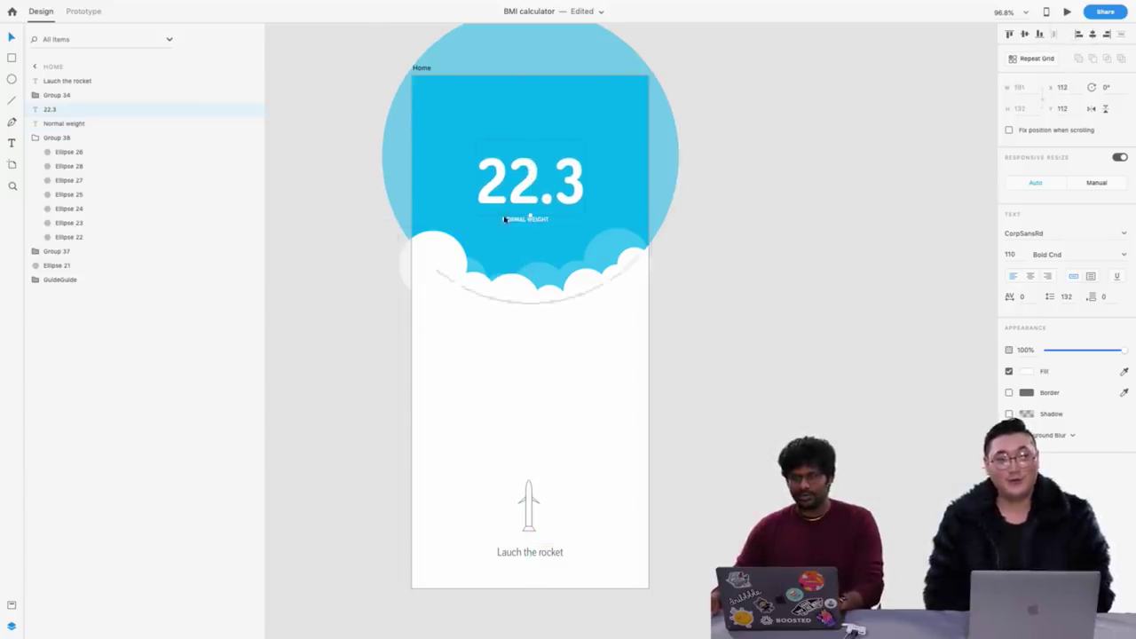
Set the Normal weight text size to 24 and centre it horizontally beneath the 22.3 text
click(543, 222)
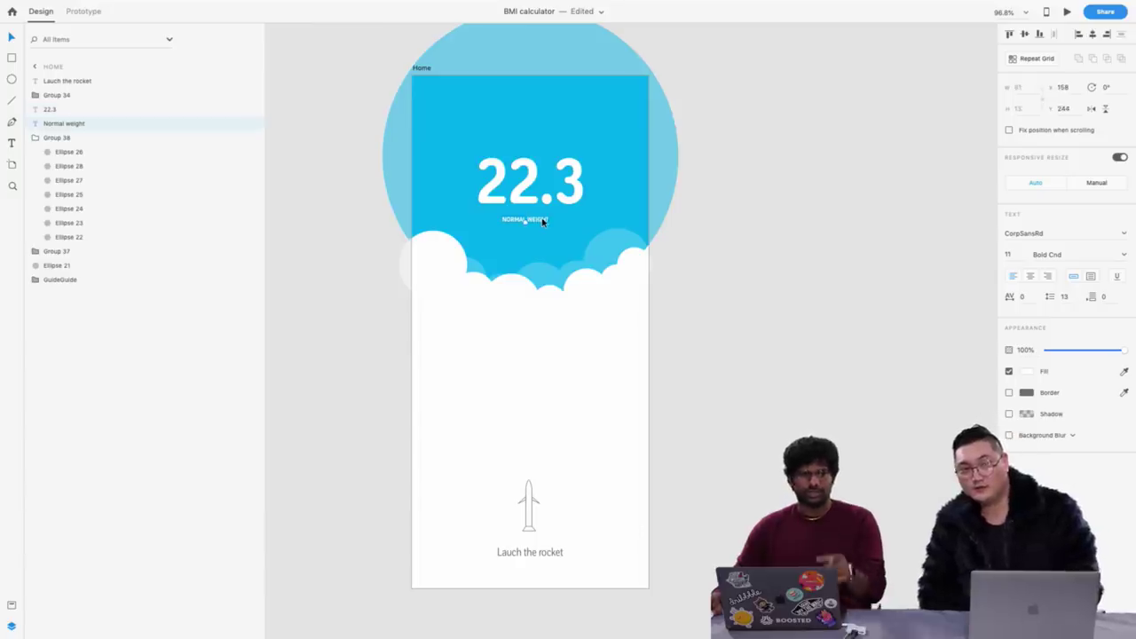
click(1017, 255)
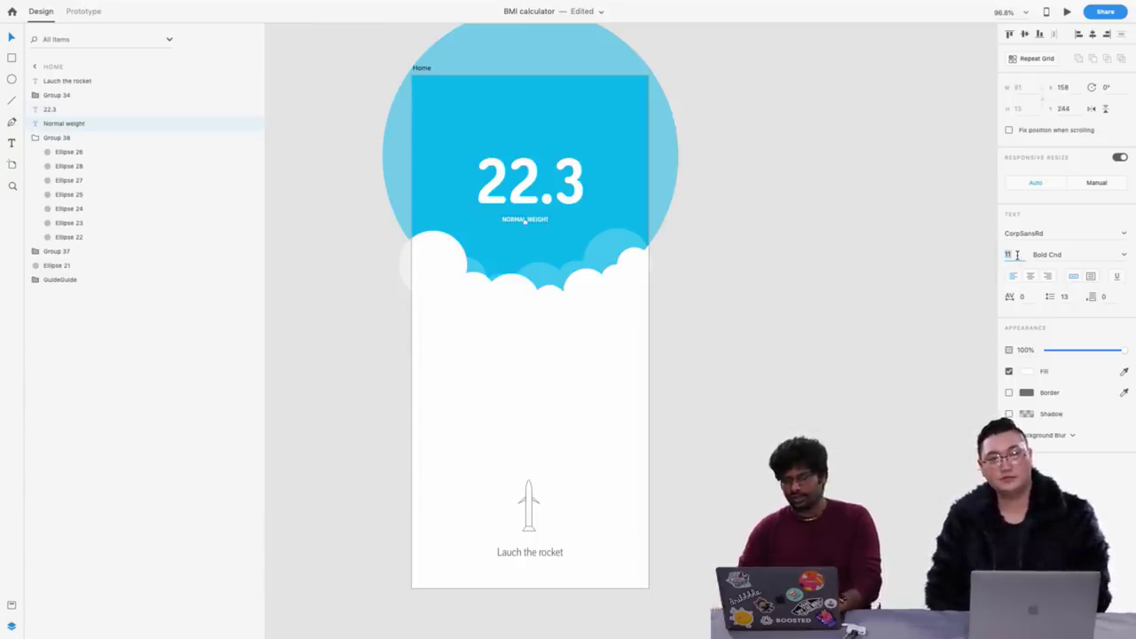
text(24)
key(Return)
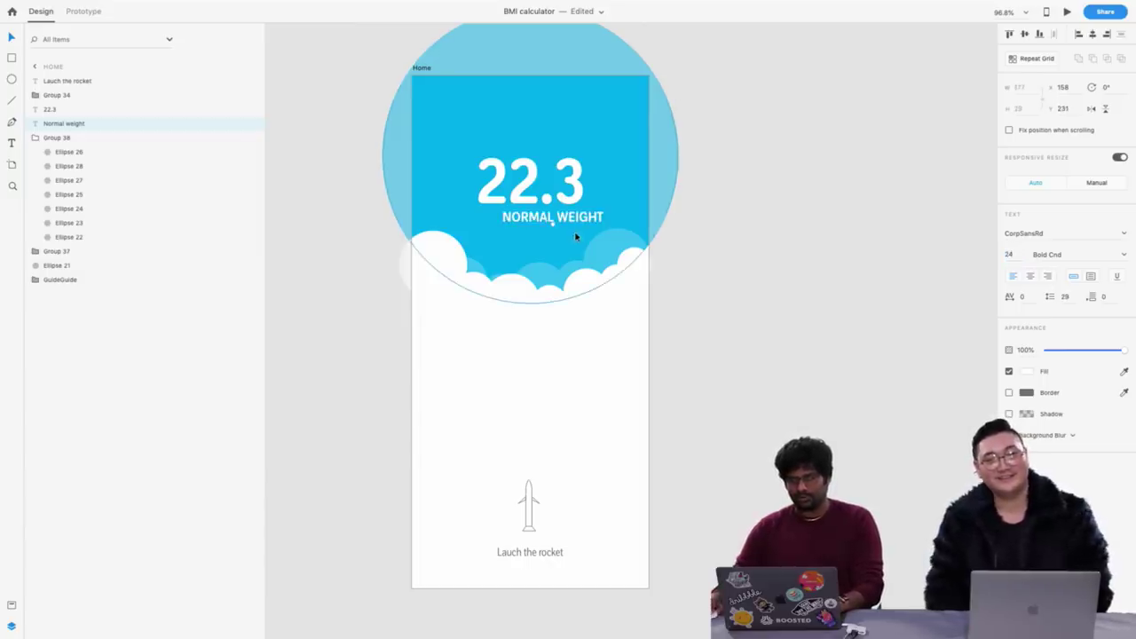
drag(581, 240, 554, 232)
click(683, 311)
Duplicate the Home artboard
click(420, 71)
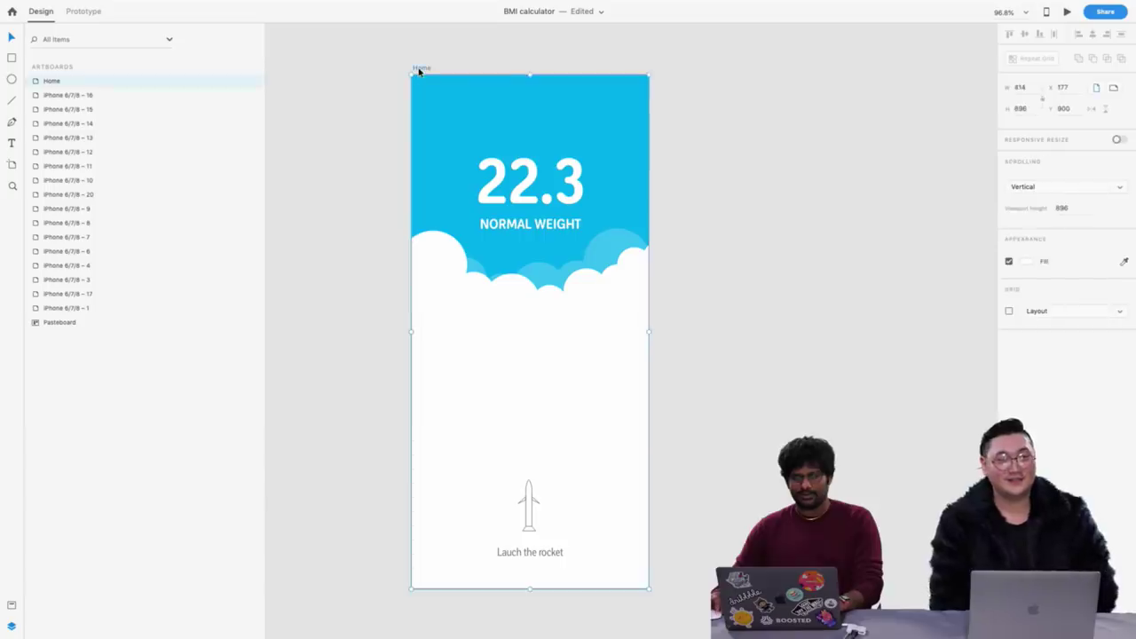
key(super+d)
scroll(563, 49, right, 5)
Group the rocket with its launch caption on Home – 1 and place the group beneath all other layers
drag(493, 447, 545, 547)
key(super+g)
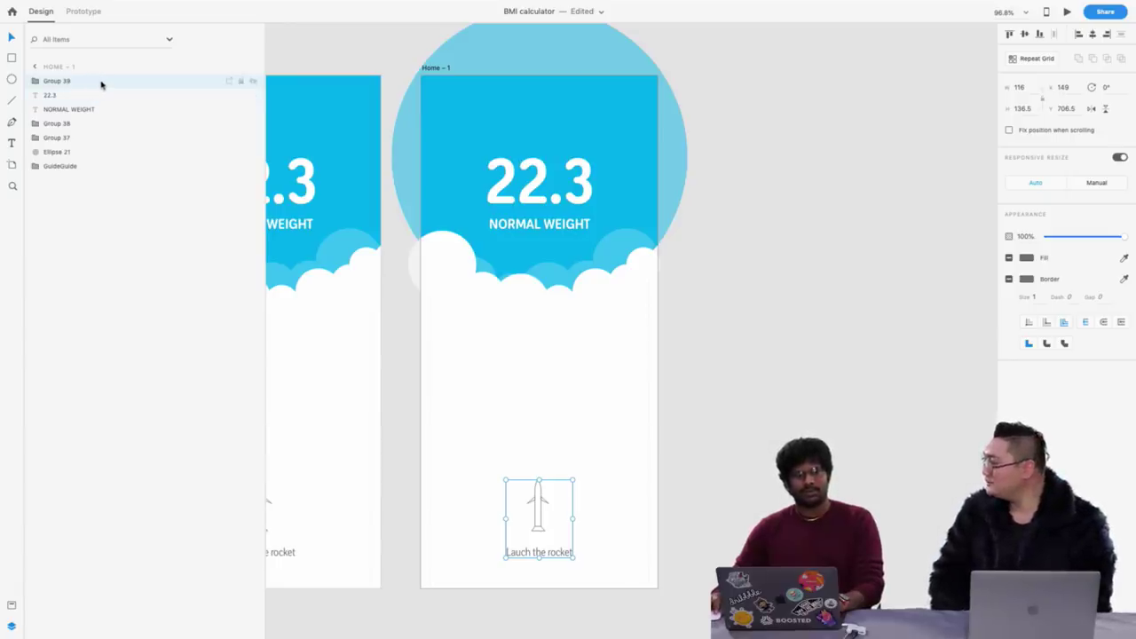
drag(101, 84, 86, 177)
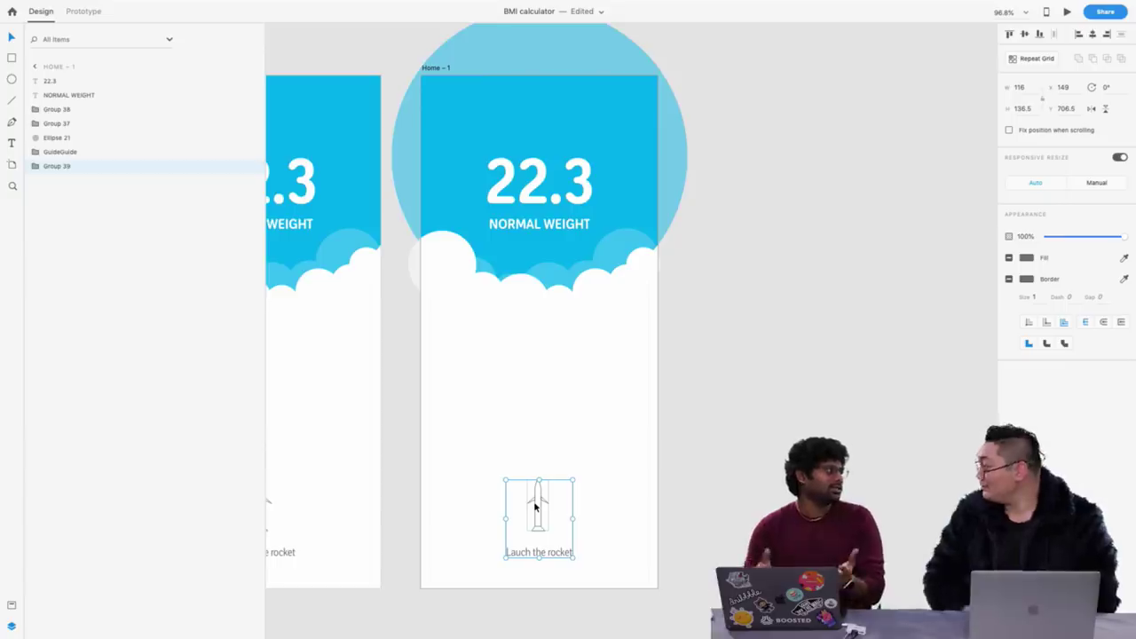
Move the rocket and caption group on Home – 1 up behind the clouds, to about X 158, Y 317.5
click(543, 431)
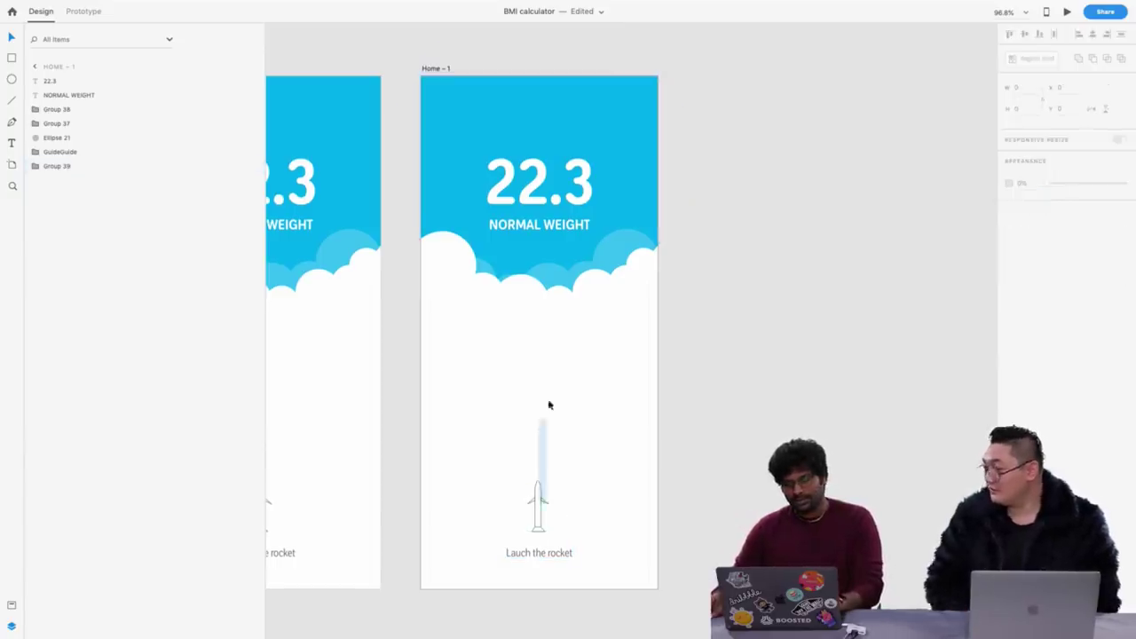
click(541, 501)
drag(474, 408, 544, 299)
scroll(511, 476, down, 3)
scroll(478, 489, left, 2)
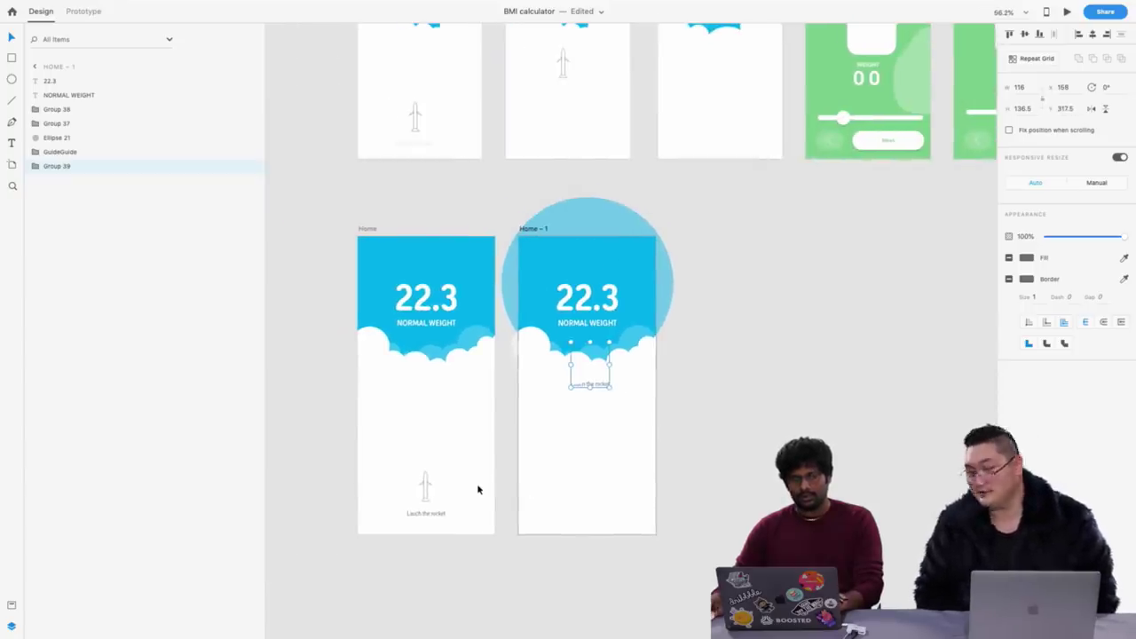
click(482, 175)
click(526, 229)
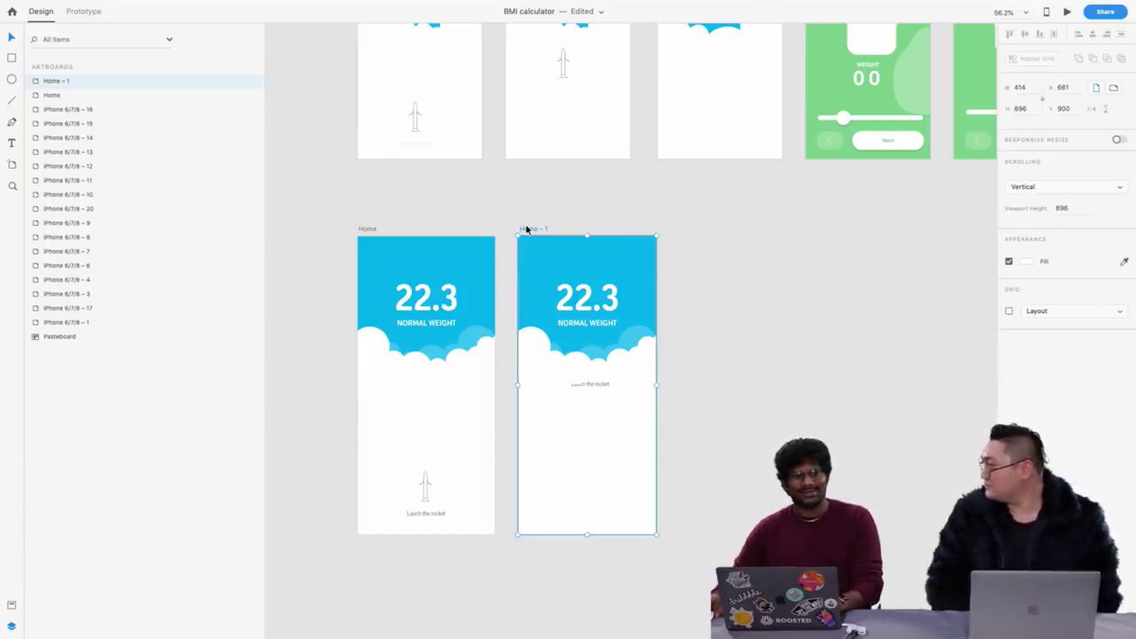
scroll(526, 229, right, 1)
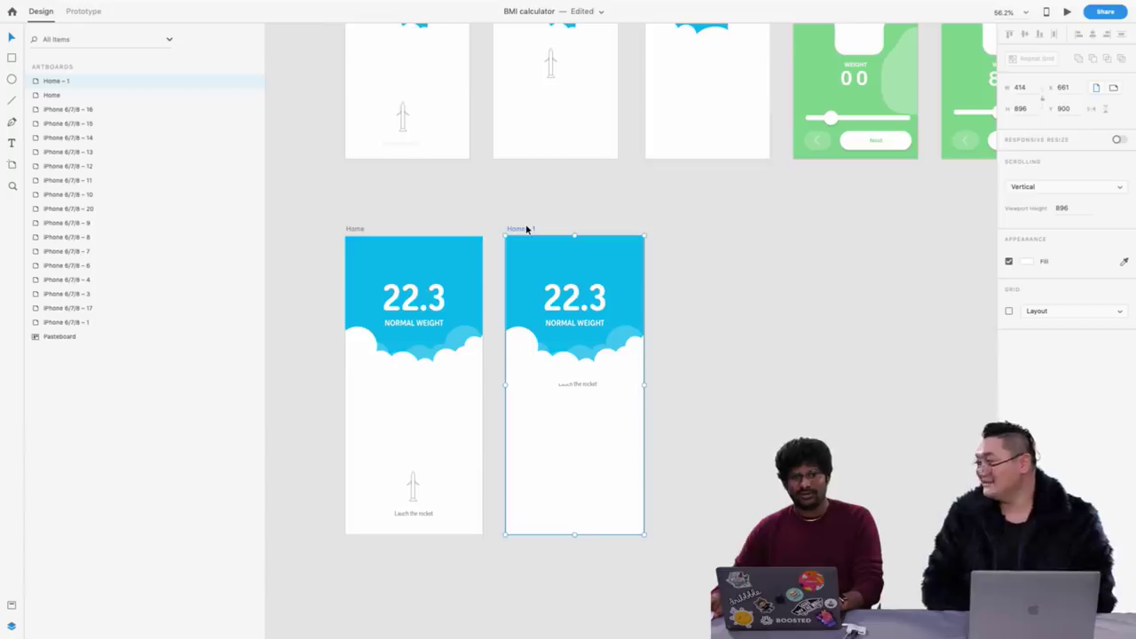
Group the rocket and launch caption on the original Home artboard and place the group beneath all other layers
click(577, 383)
drag(387, 447, 432, 538)
key(ctrl+g)
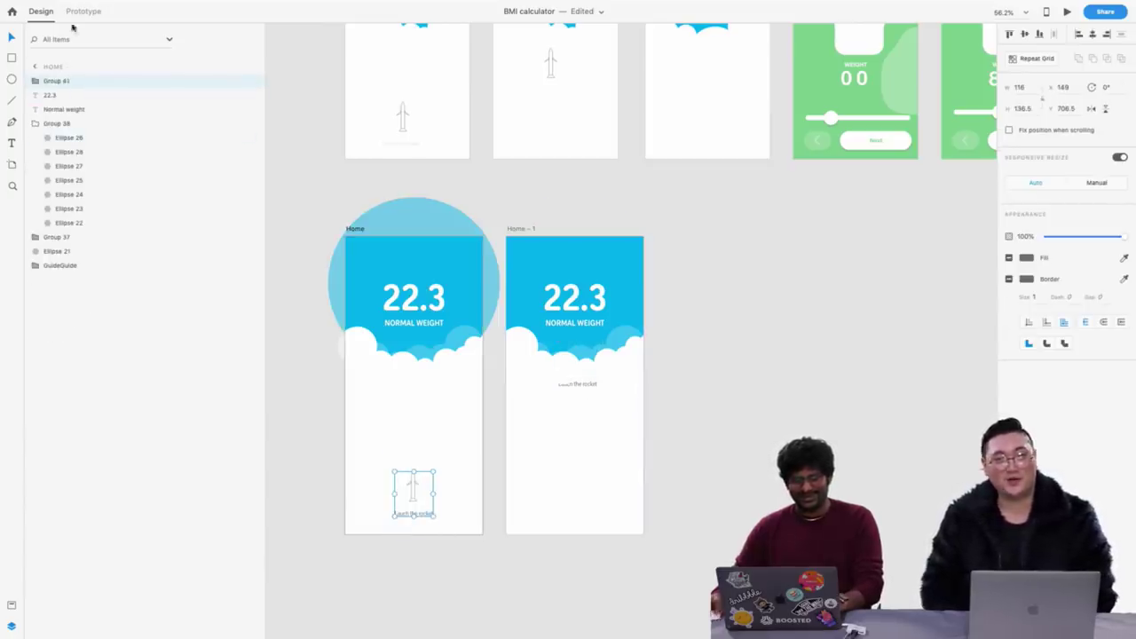
drag(81, 81, 80, 293)
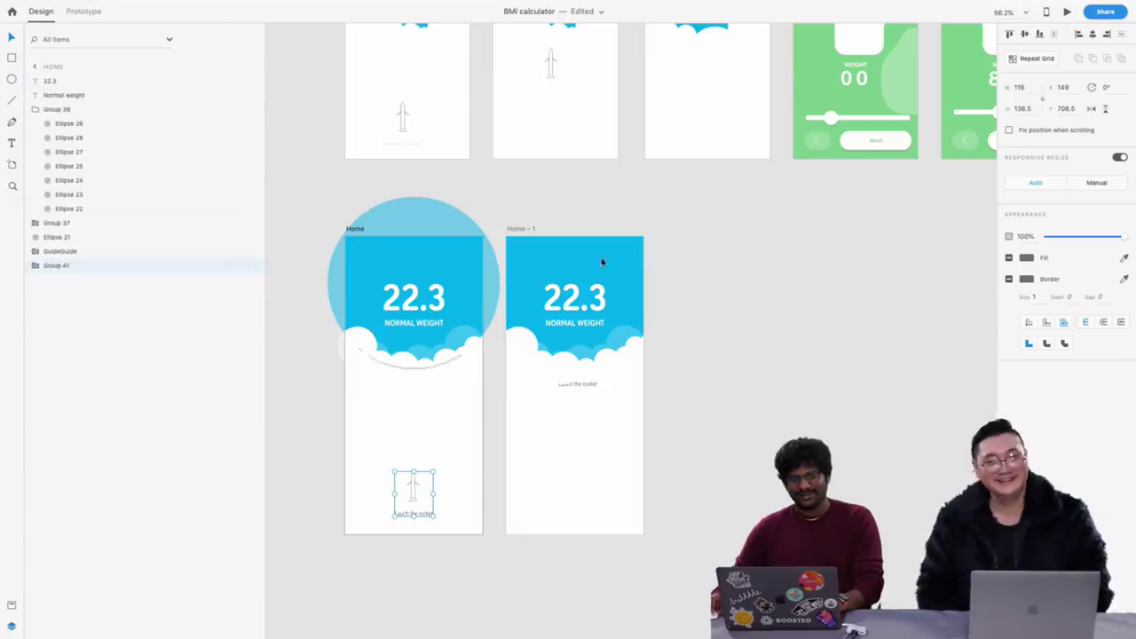
Duplicate the Home – 1 artboard
click(644, 229)
scroll(644, 229, right, 3)
click(404, 229)
key(ctrl+d)
click(647, 185)
Delete everything on the Home – 2 artboard: the rocket group, the sky circle, the clouds and both header texts
scroll(687, 347, up, 3)
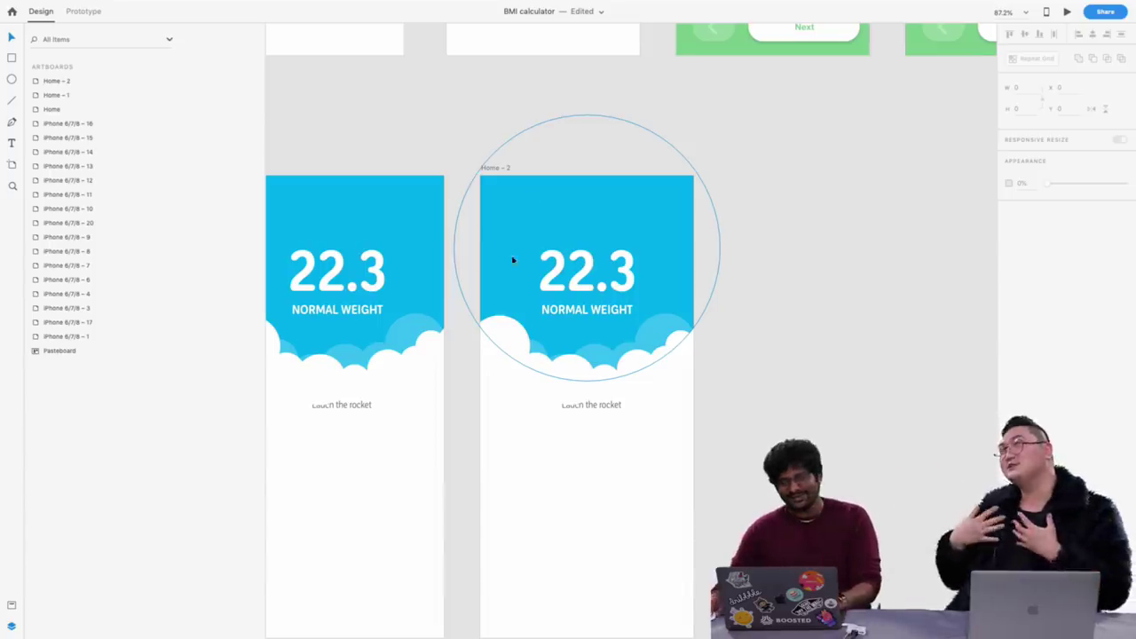
drag(459, 231, 735, 413)
click(736, 266)
click(596, 405)
key(Delete)
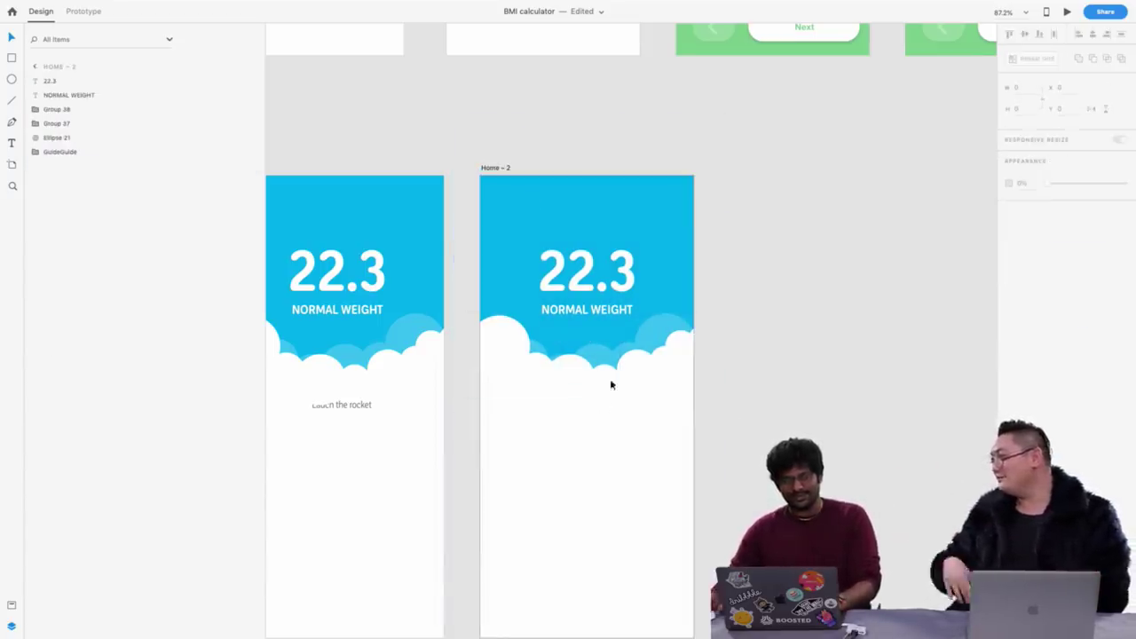
click(672, 278)
scroll(630, 268, down, 5)
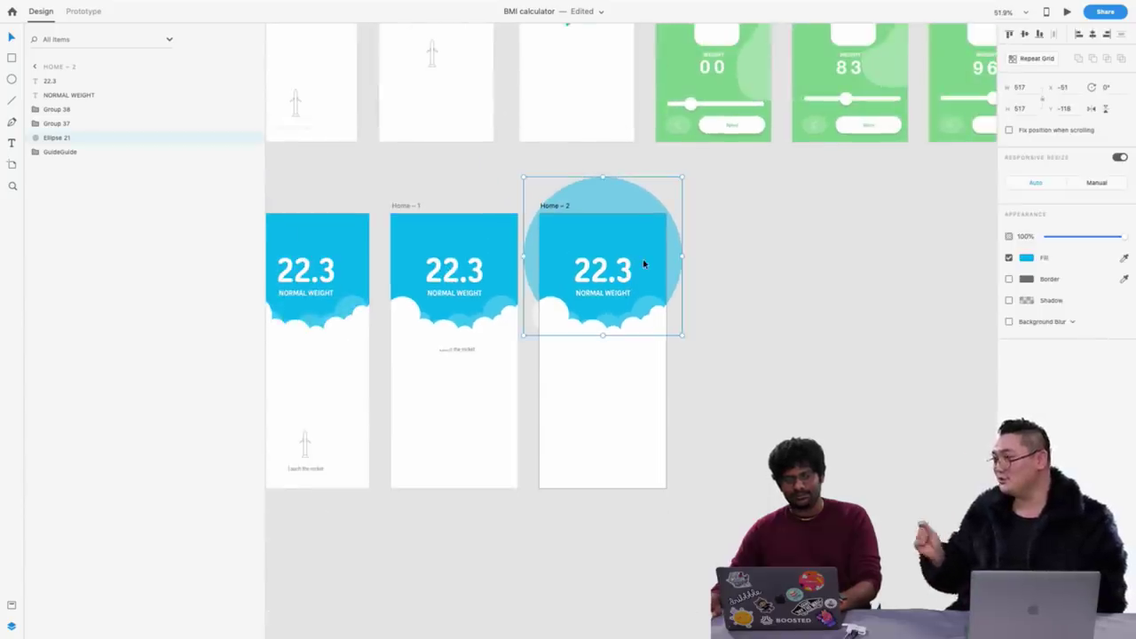
key(Delete)
key(Escape)
drag(529, 226, 677, 393)
key(Delete)
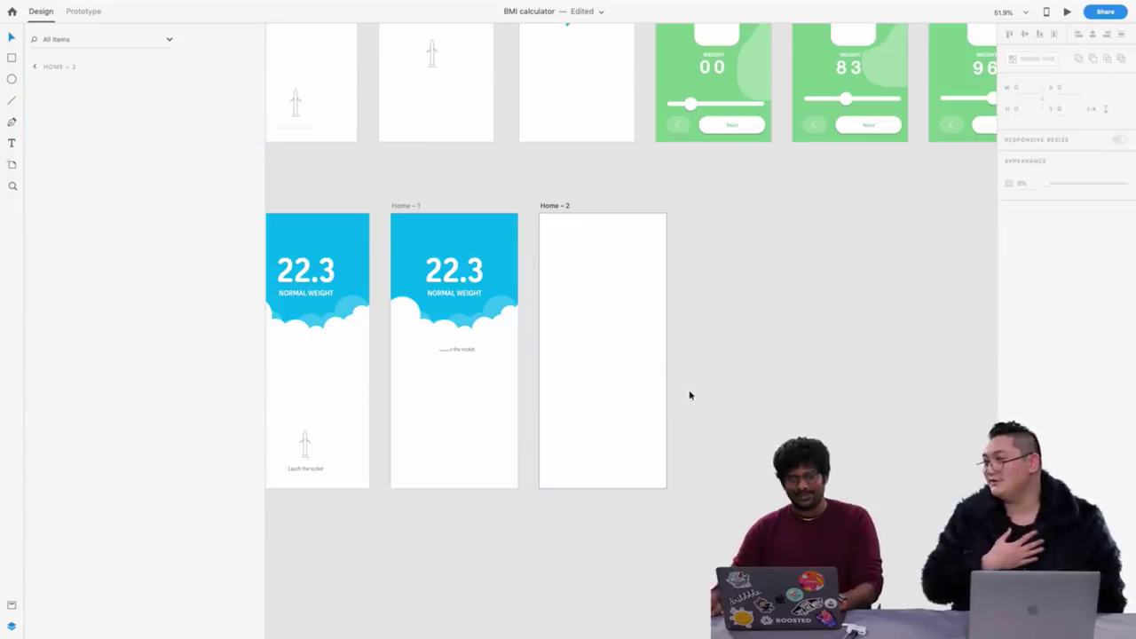
Draw a rectangle about 414 × 918 covering the whole Home – 2 artboard
scroll(630, 284, up, 3)
click(532, 194)
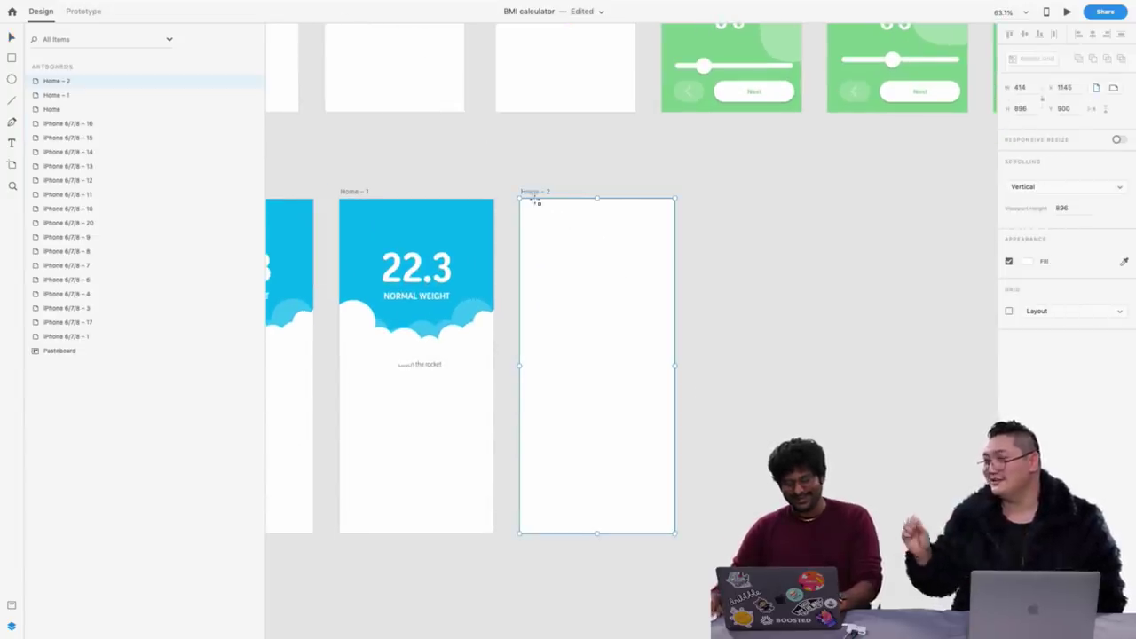
key(r)
drag(520, 197, 675, 537)
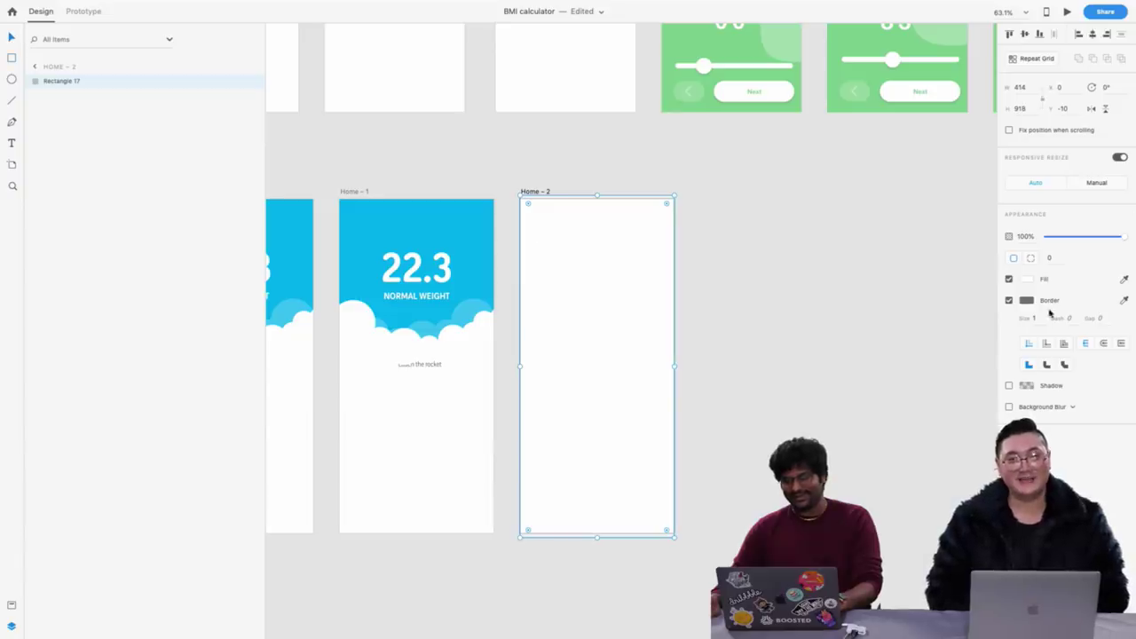
Remove the border from the Home – 2 rectangle and fill it with the green sampled from the weight screens
click(1008, 300)
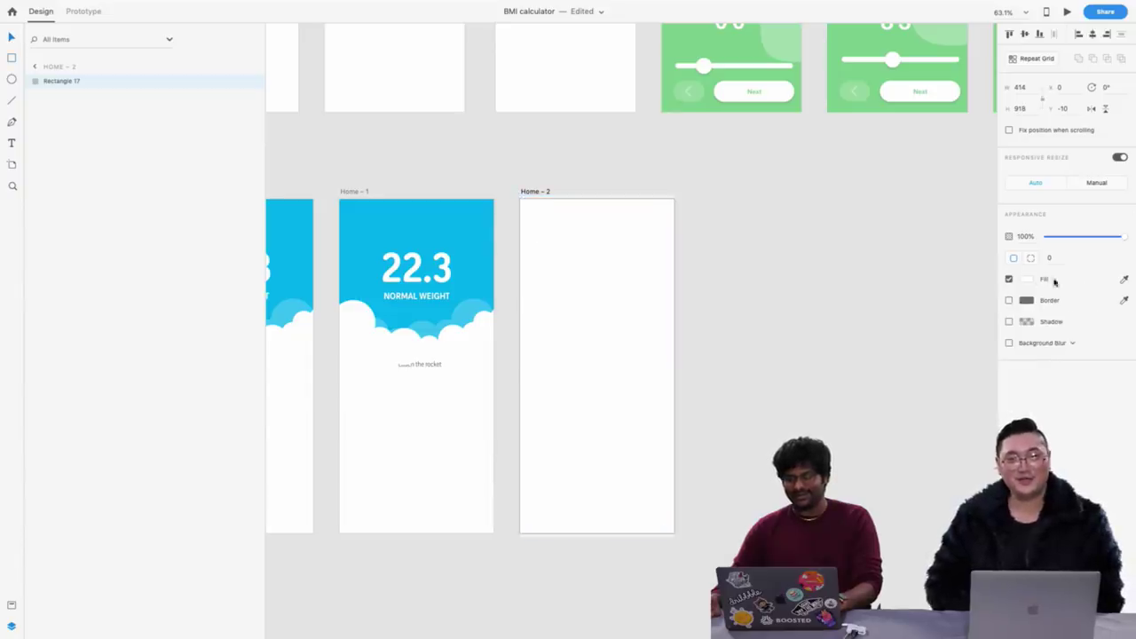
click(794, 50)
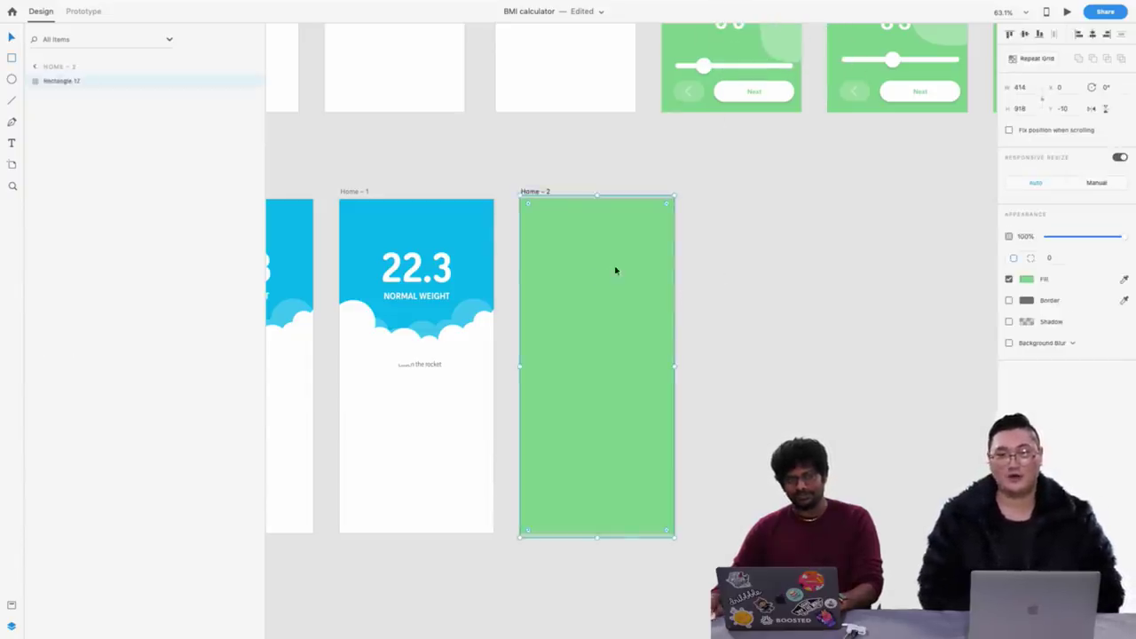
scroll(615, 271, up, 3)
scroll(615, 268, down, 2)
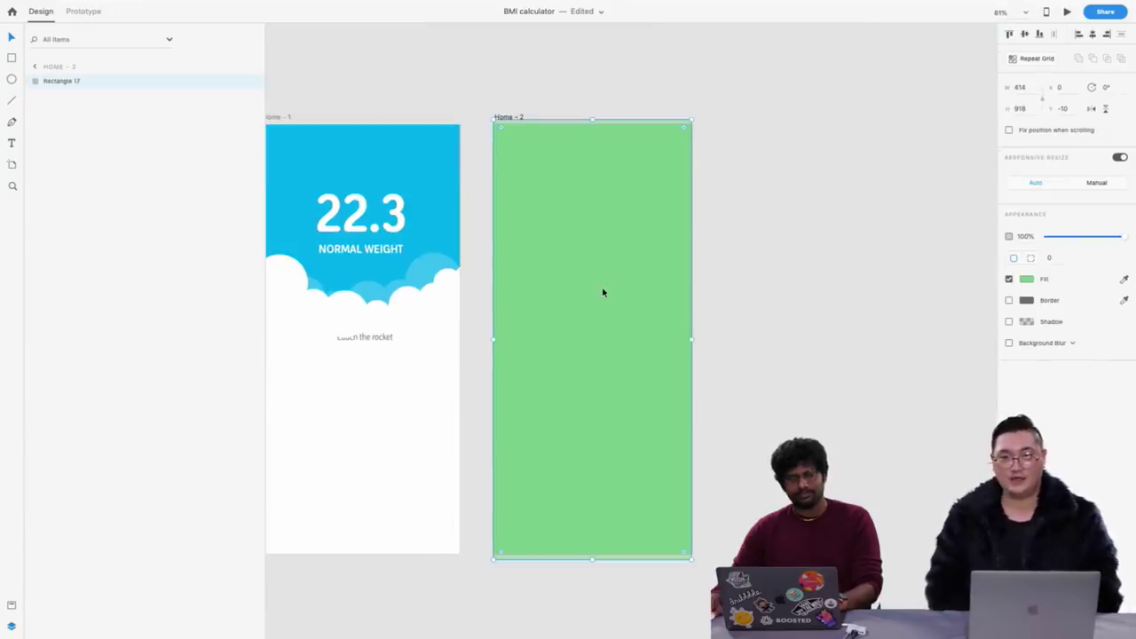
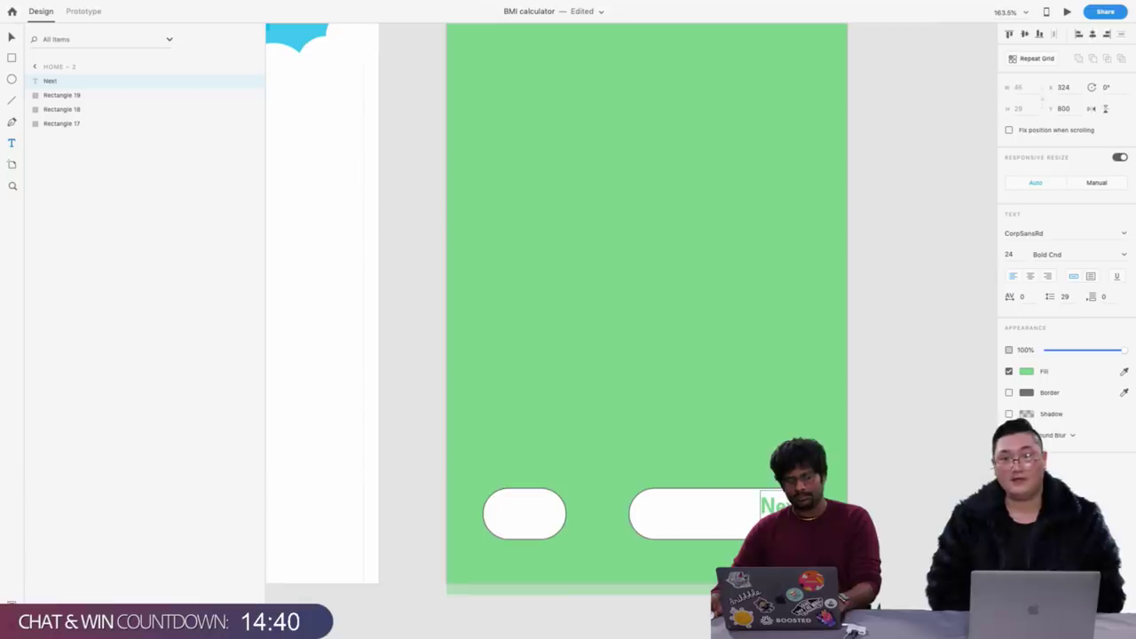
Remove the wide rounded button's border and centre the Next label on the button horizontally and vertically
drag(774, 506, 728, 513)
click(652, 512)
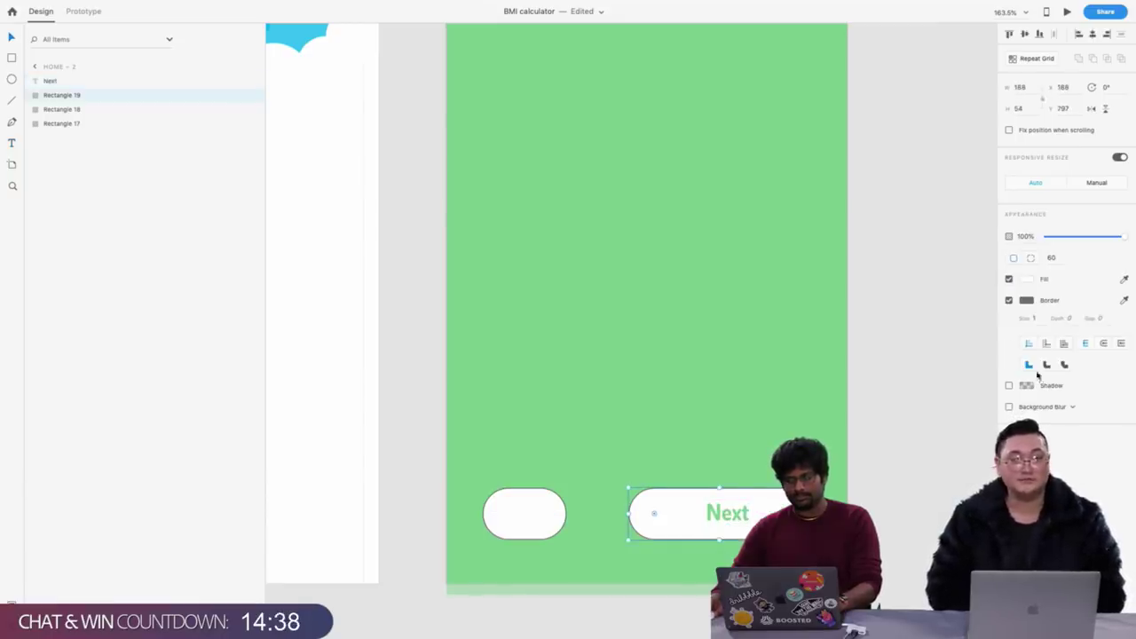
click(736, 513)
shift+click(657, 533)
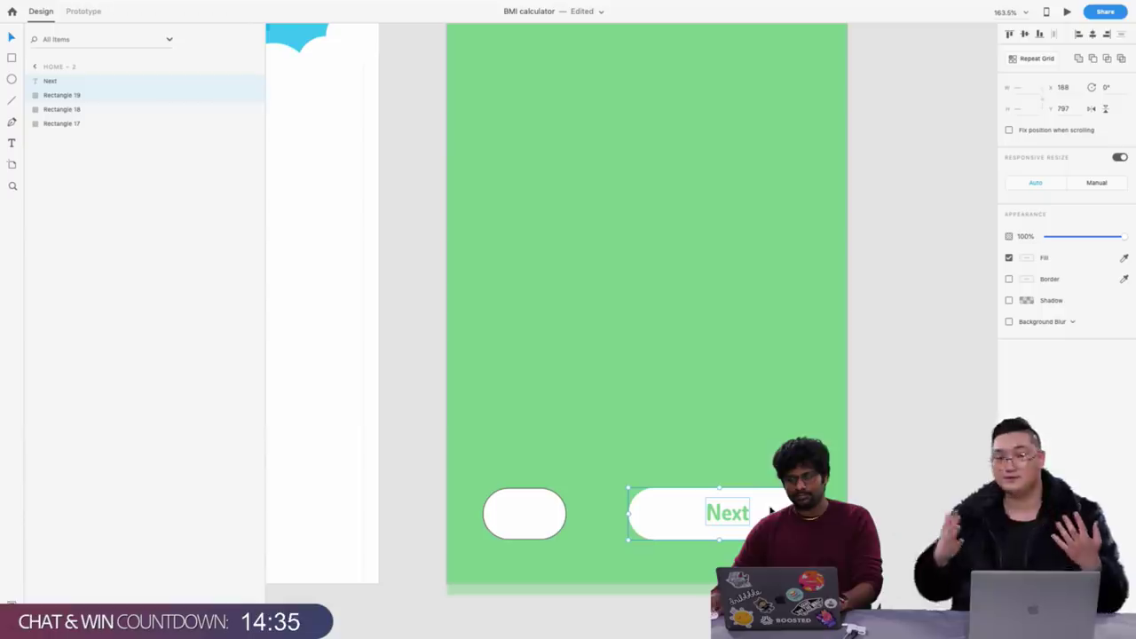
click(1025, 34)
click(1093, 33)
click(902, 338)
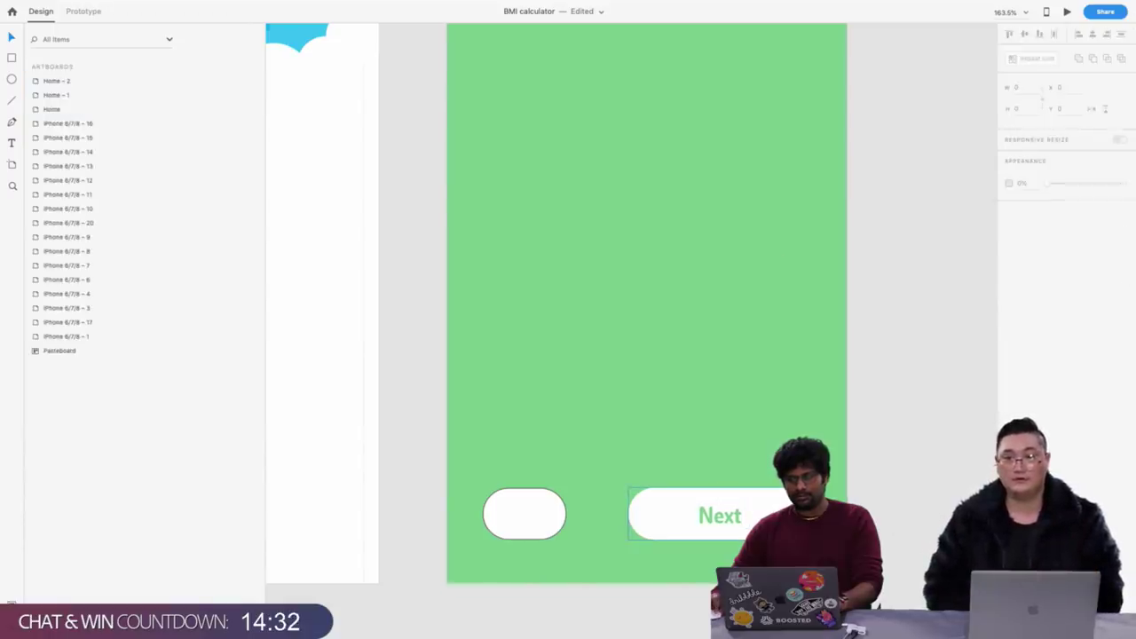
Add a shadow to the Next button with its black colour at 6% opacity
click(654, 513)
click(1009, 322)
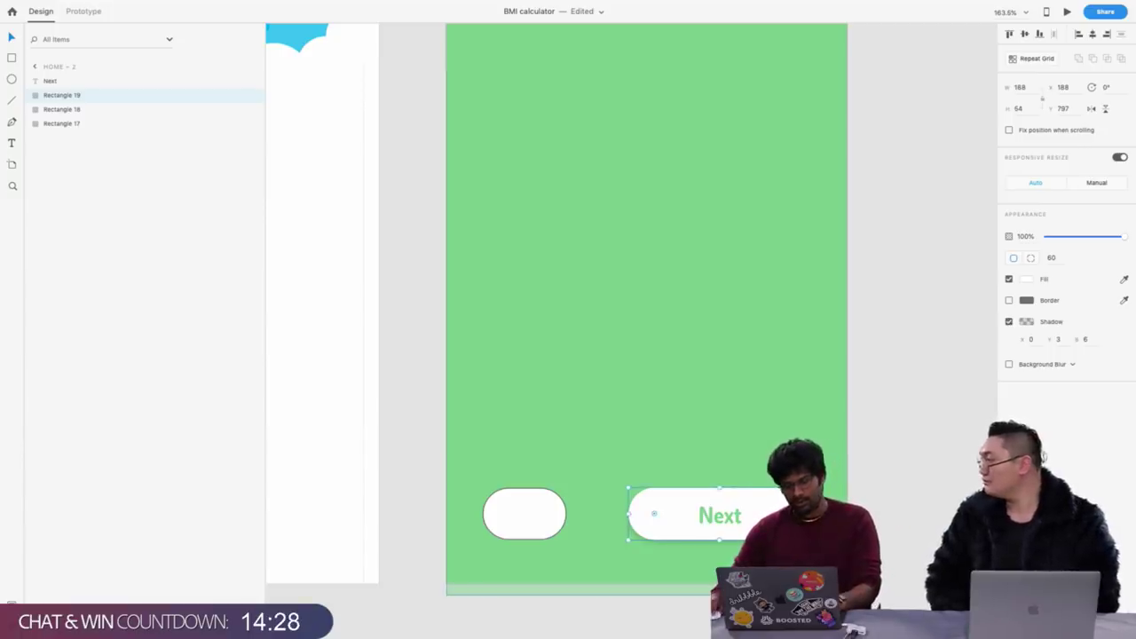
click(1027, 323)
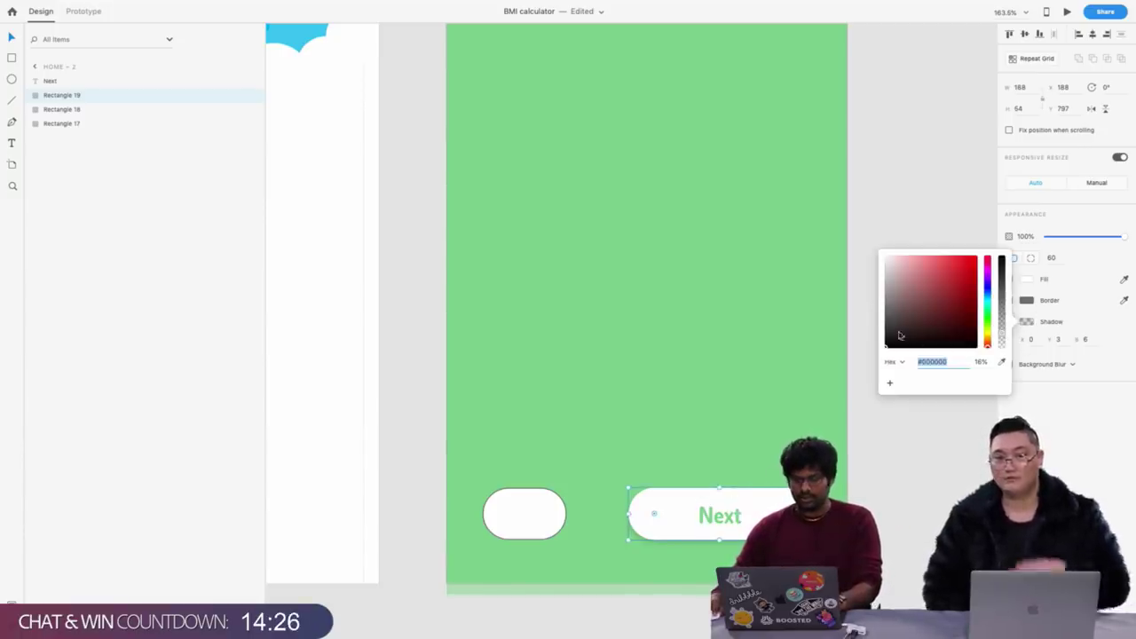
drag(1001, 338, 1002, 345)
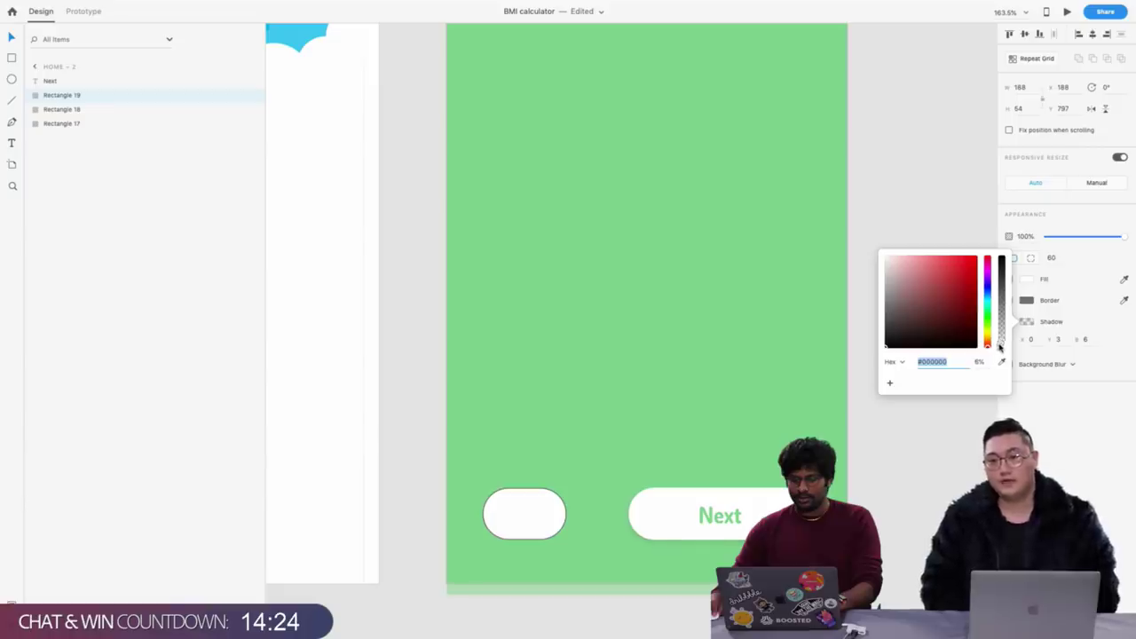
Remove the border from the small rounded button beside Next and lower its opacity to 31%
click(541, 474)
click(524, 503)
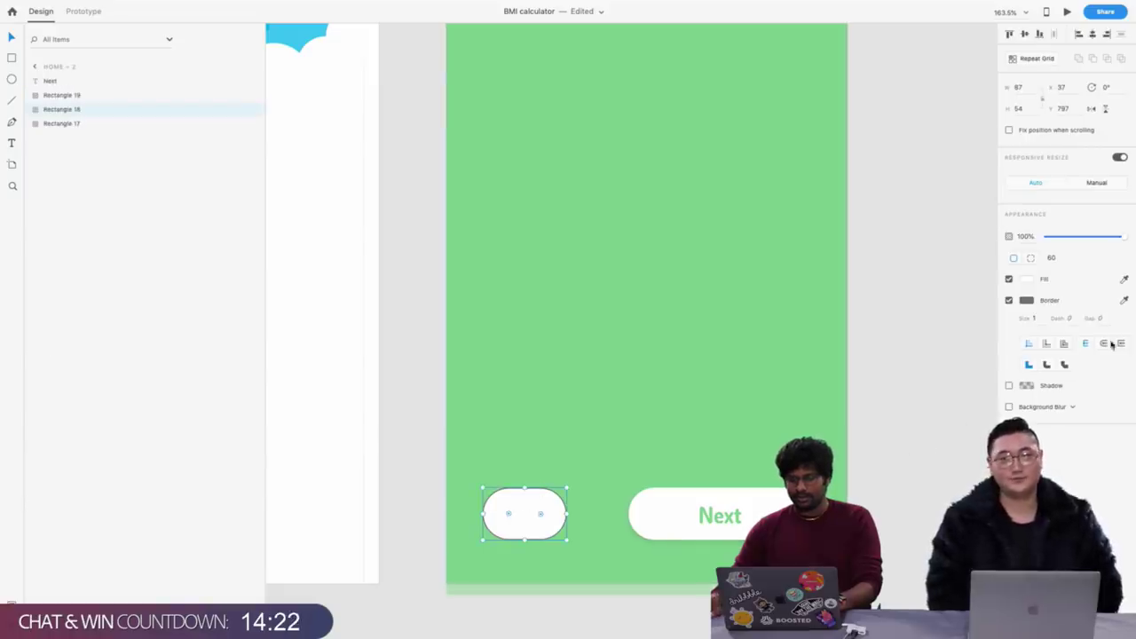
click(1008, 301)
drag(1075, 241, 1072, 240)
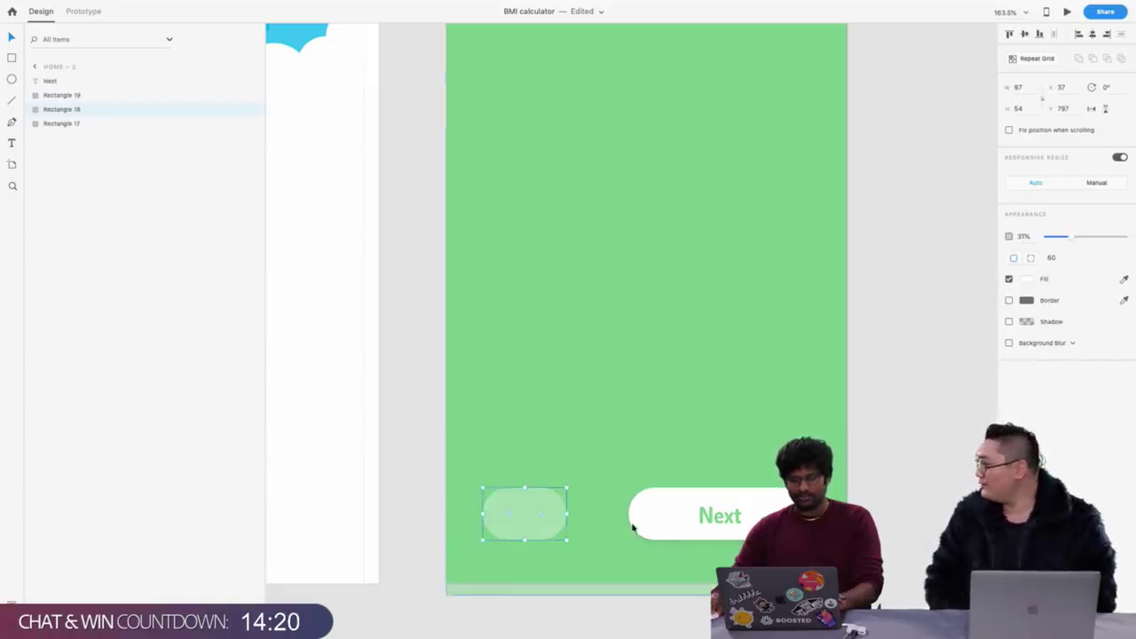
scroll(626, 524, up, 3)
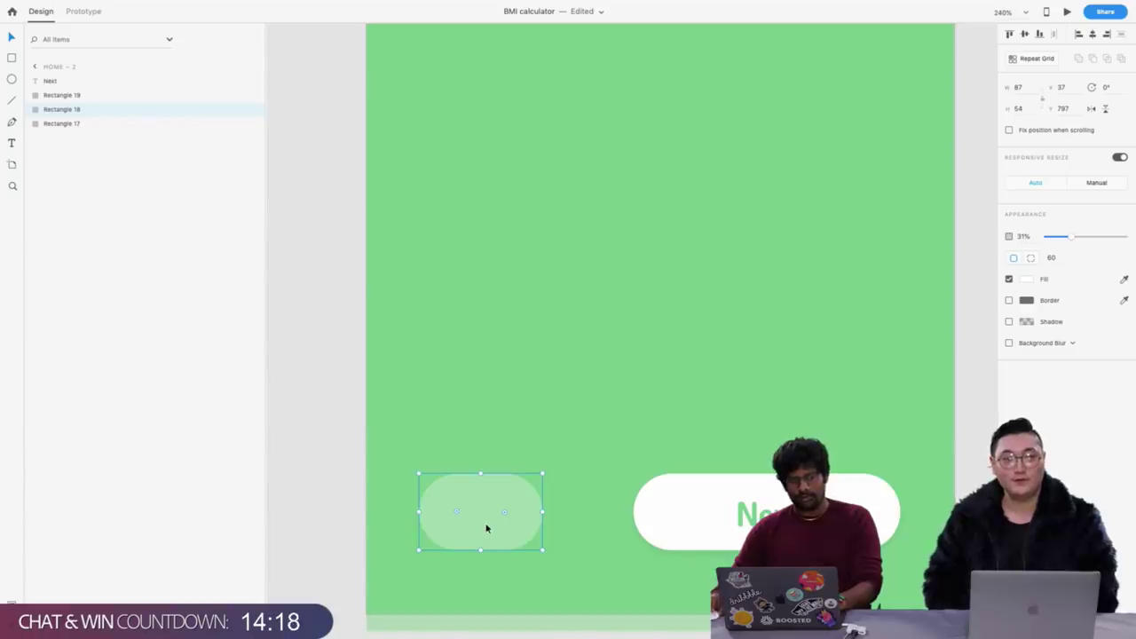
Draw a left-pointing chevron about 13 × 27 on the small rounded button with the Pen tool and position it near the middle
click(598, 383)
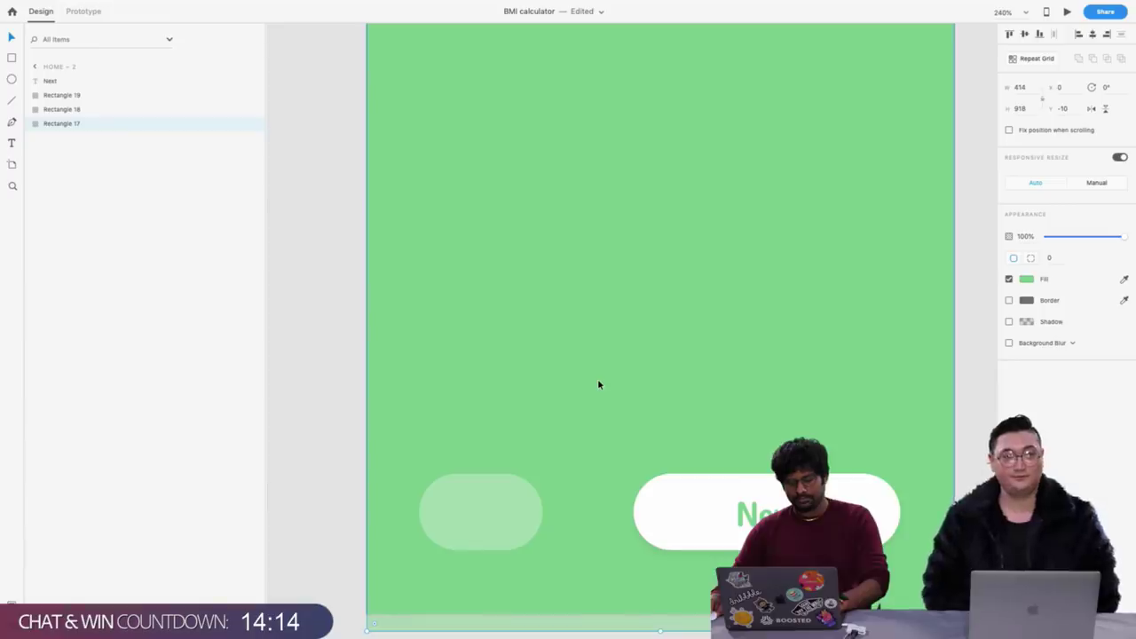
key(p)
click(480, 527)
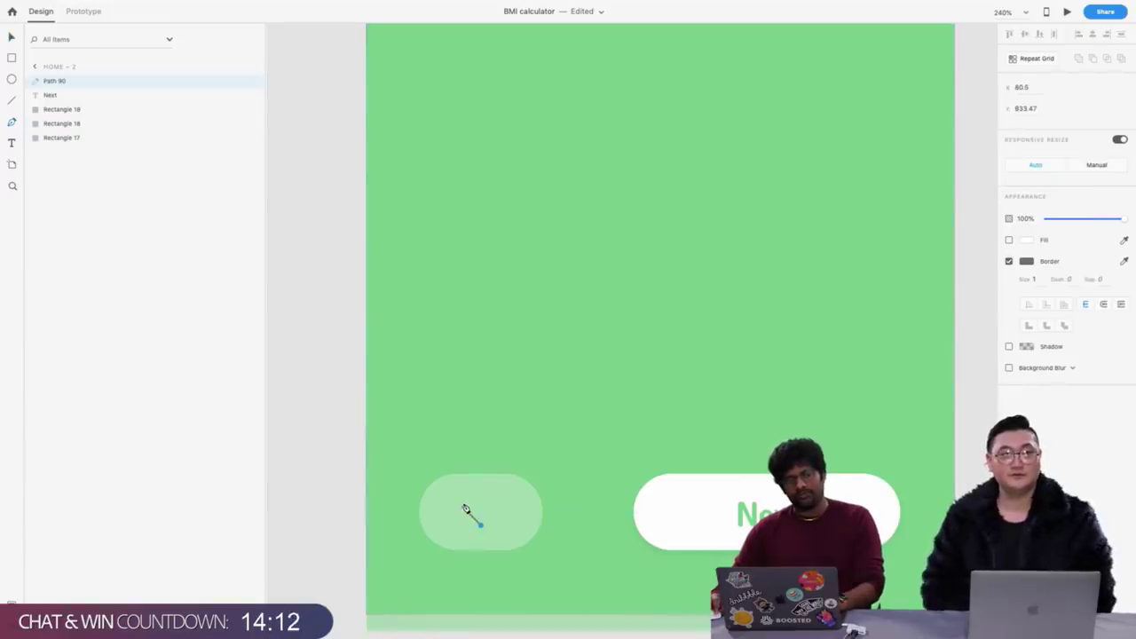
click(462, 507)
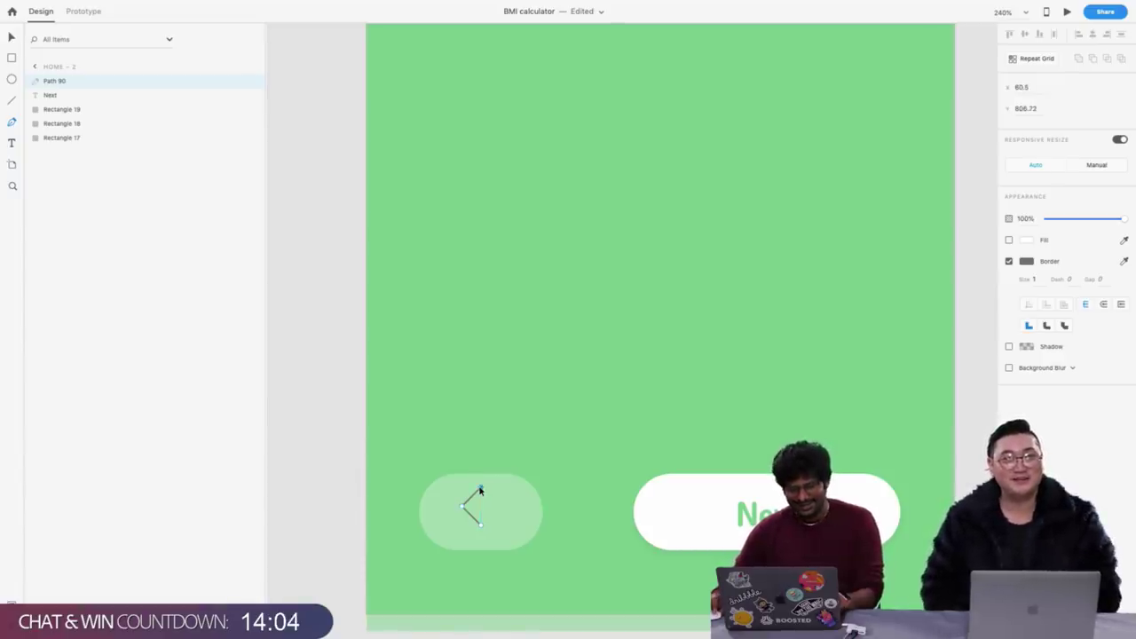
click(477, 489)
drag(476, 497, 479, 502)
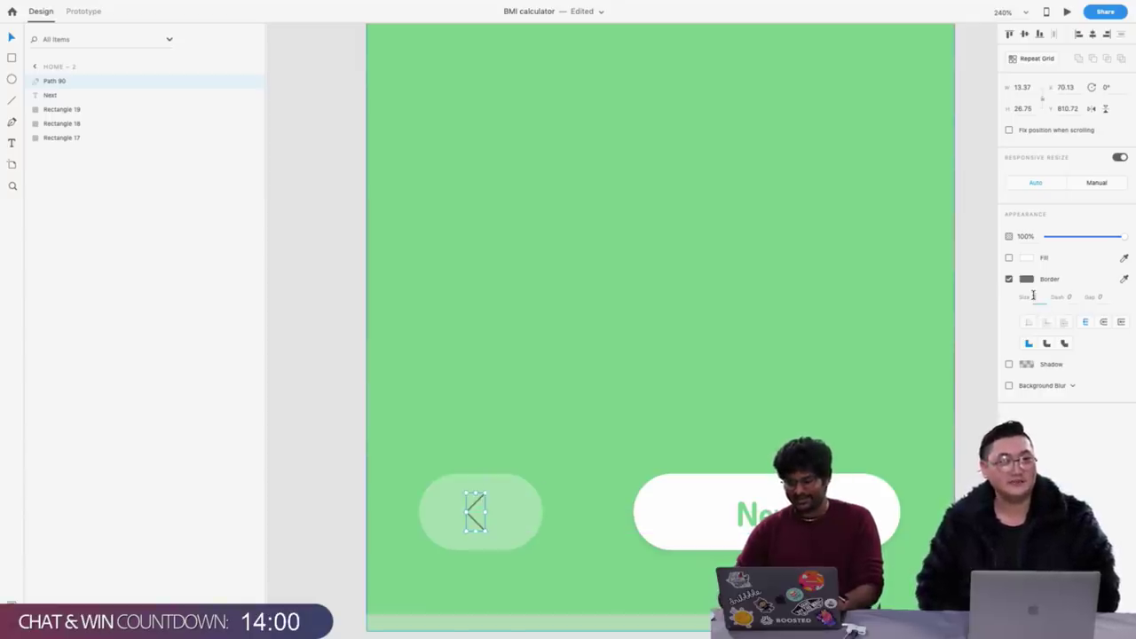
Give the chevron a size 6 border with round caps and joins, and shrink it to about 8 × 17
click(1033, 296)
text(6)
key(Return)
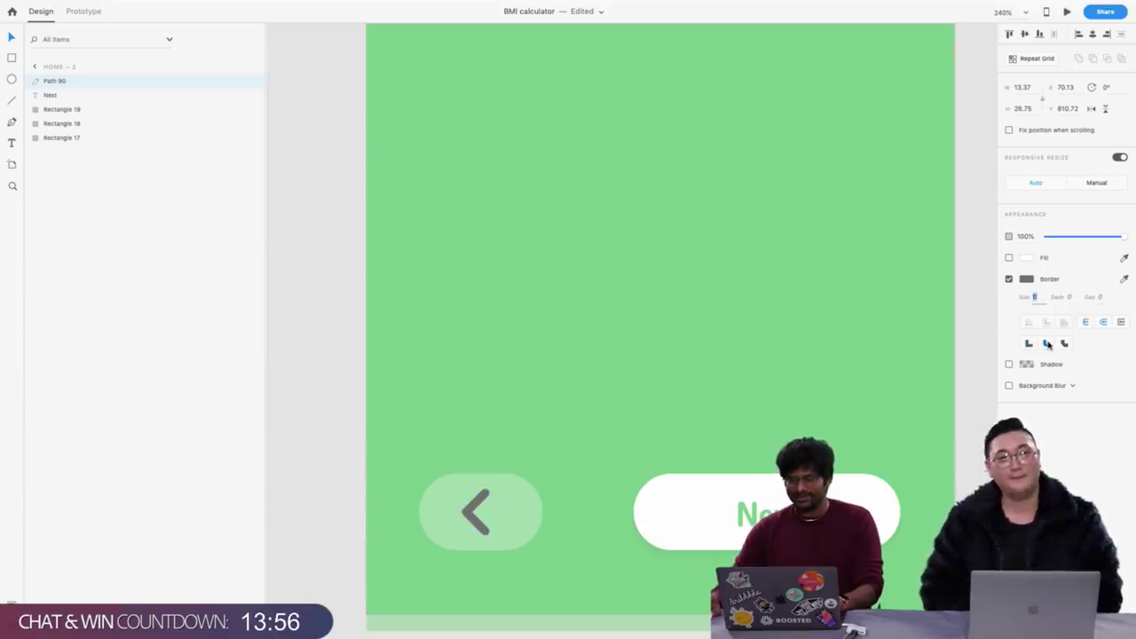
click(657, 429)
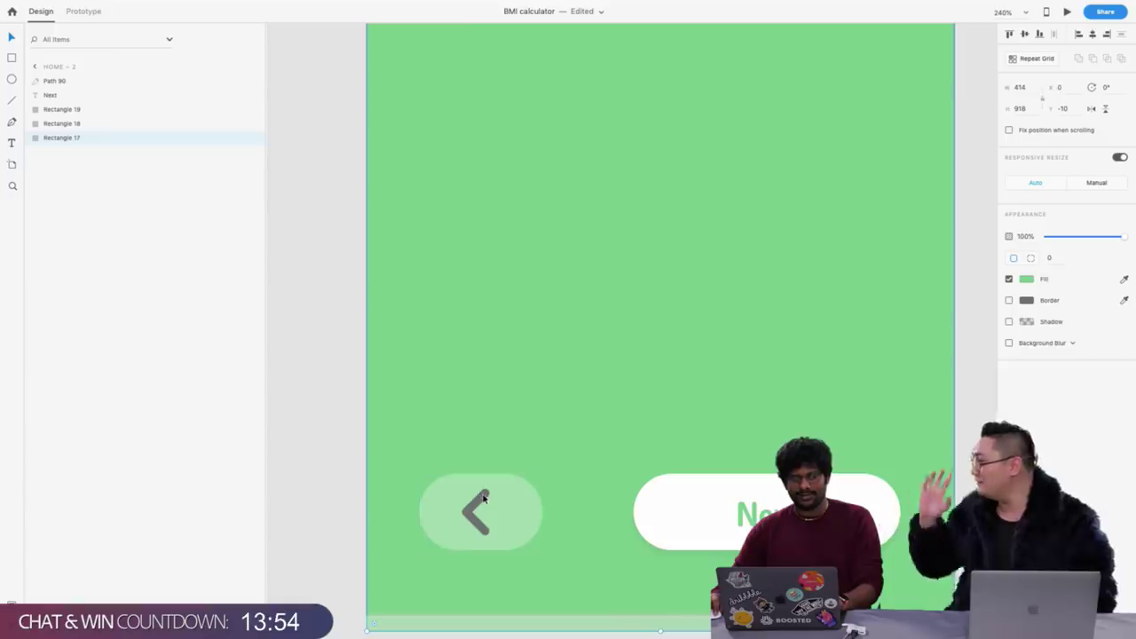
click(484, 499)
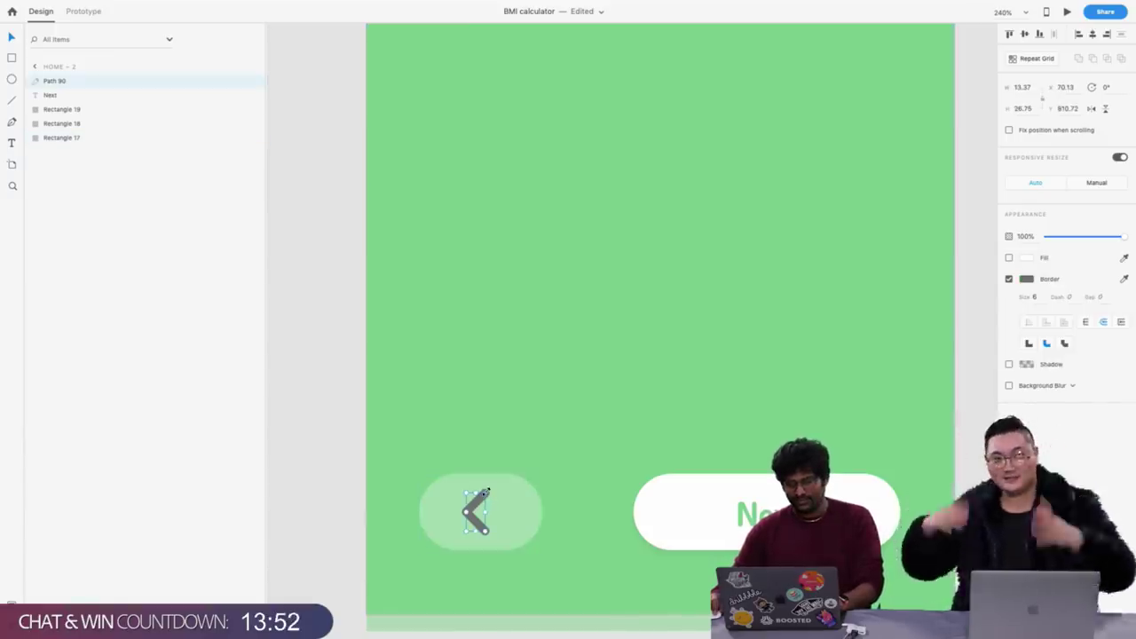
drag(484, 495, 482, 512)
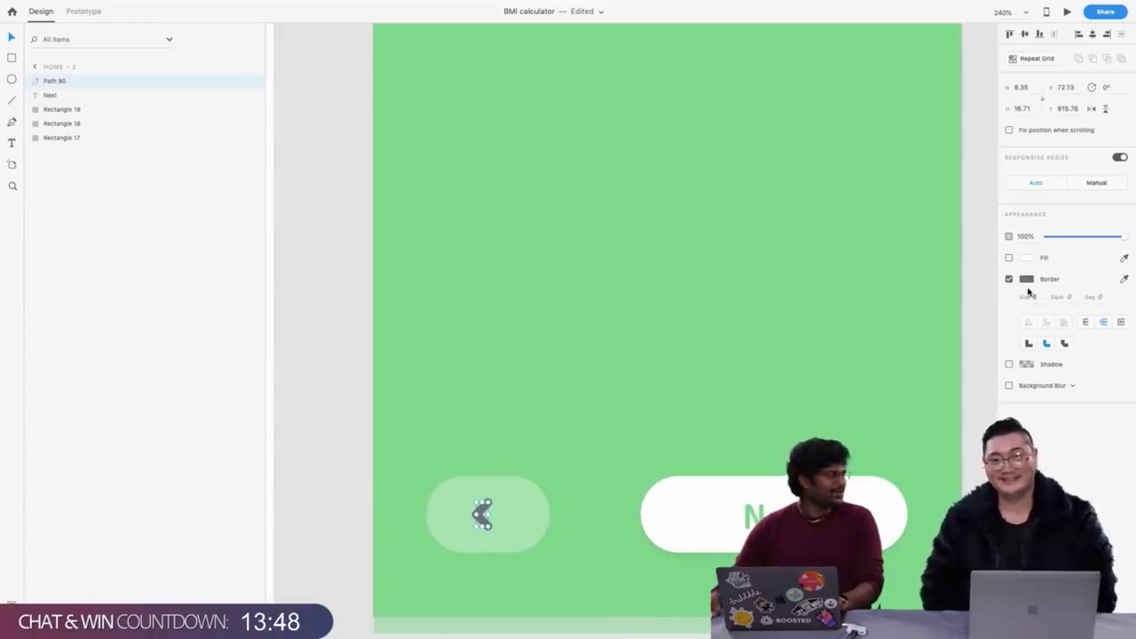
Set the chevron's border colour to white #FFFFFF and centre it on the small rounded button horizontally and vertically
click(1028, 278)
click(884, 213)
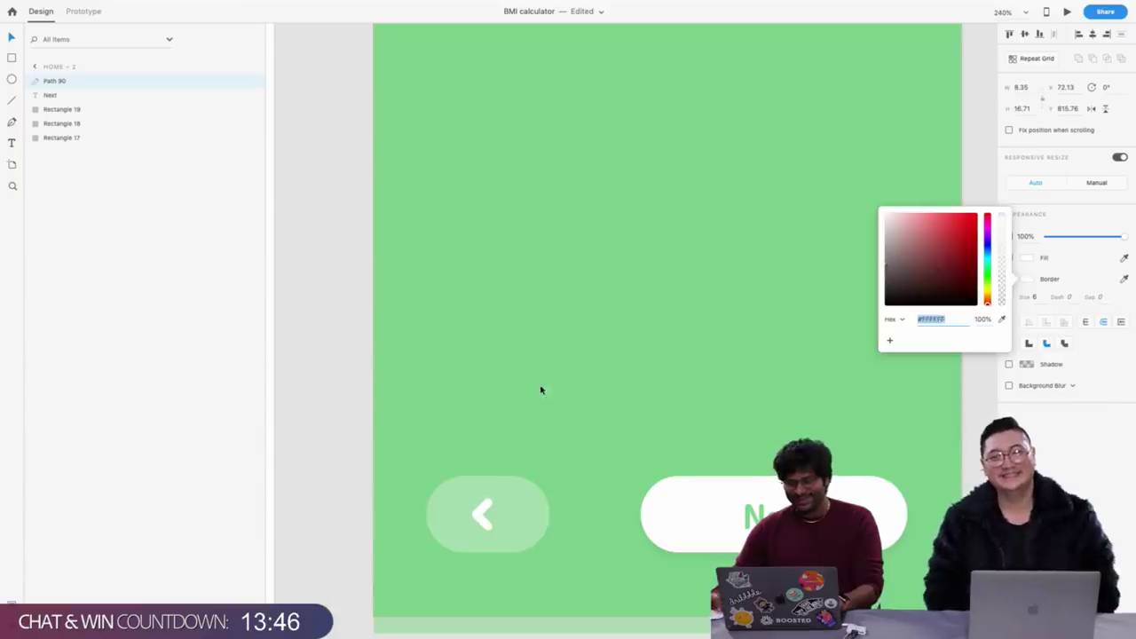
click(499, 527)
click(477, 513)
shift+click(535, 502)
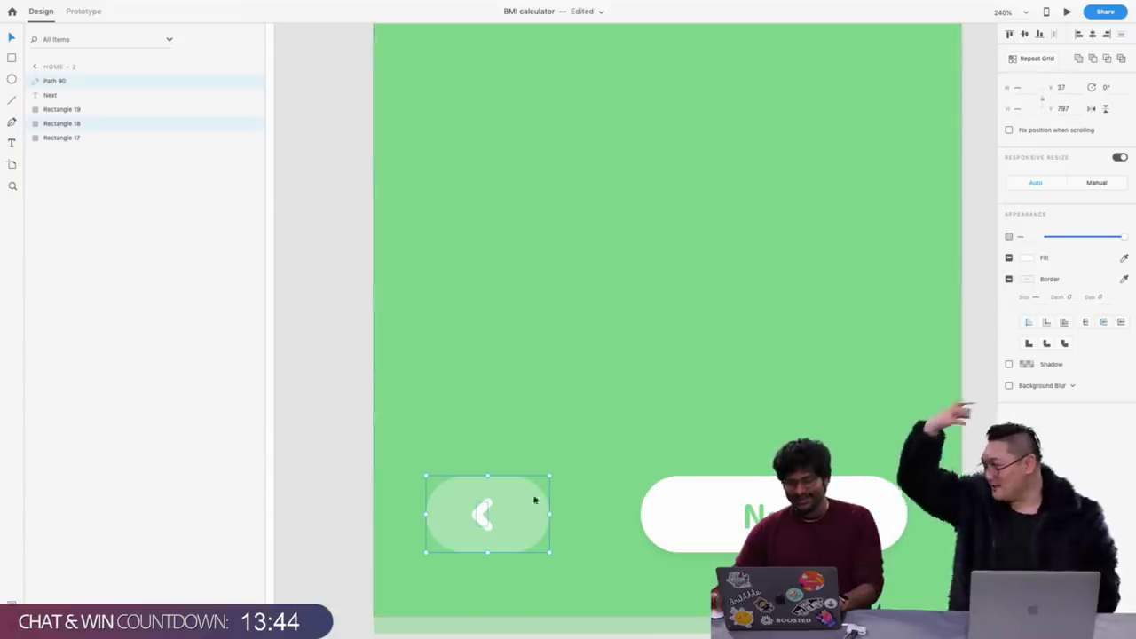
click(1093, 35)
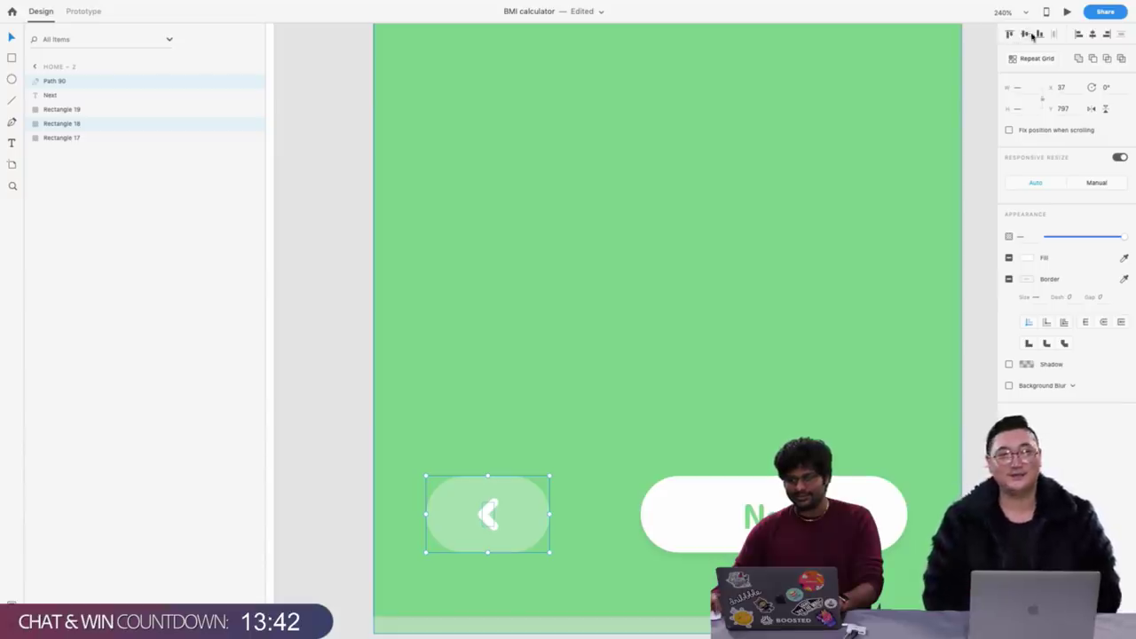
click(1033, 35)
click(629, 396)
click(679, 499)
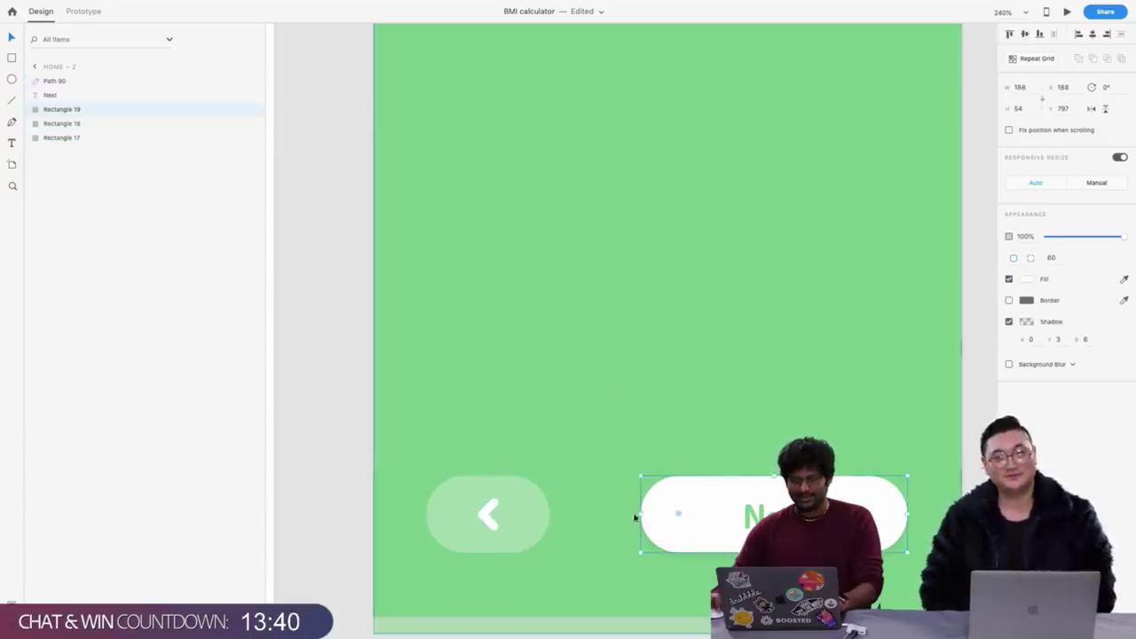
key(shift+Left)
key(ctrl+z)
click(750, 424)
Widen the Next button leftward until it starts at X 145 and centre the Next label horizontally on it
click(685, 495)
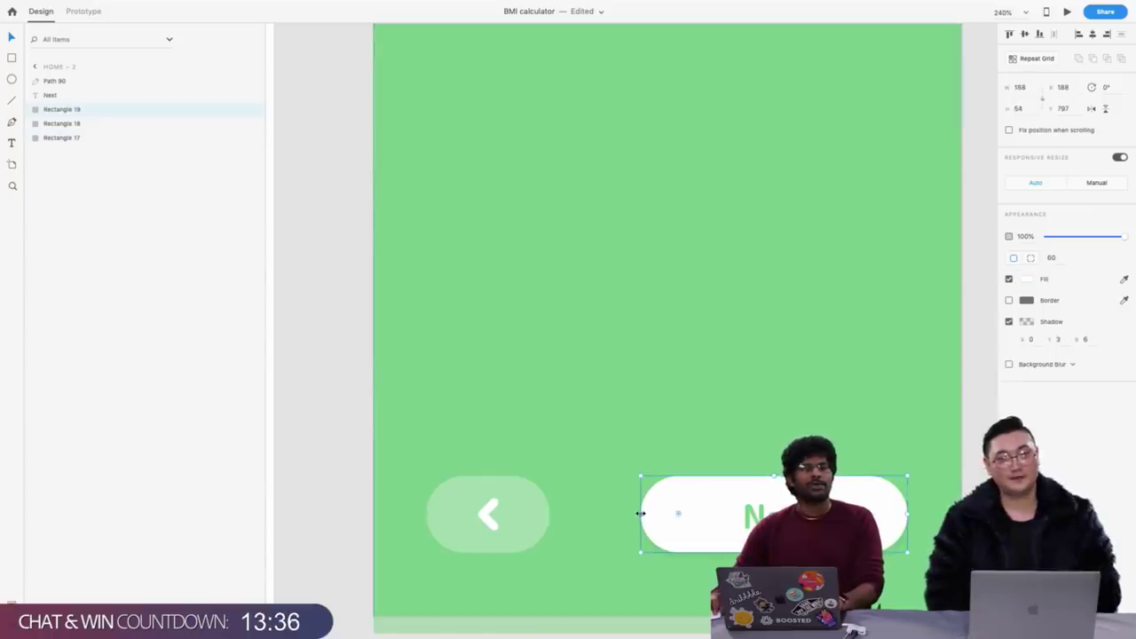
drag(640, 513, 583, 515)
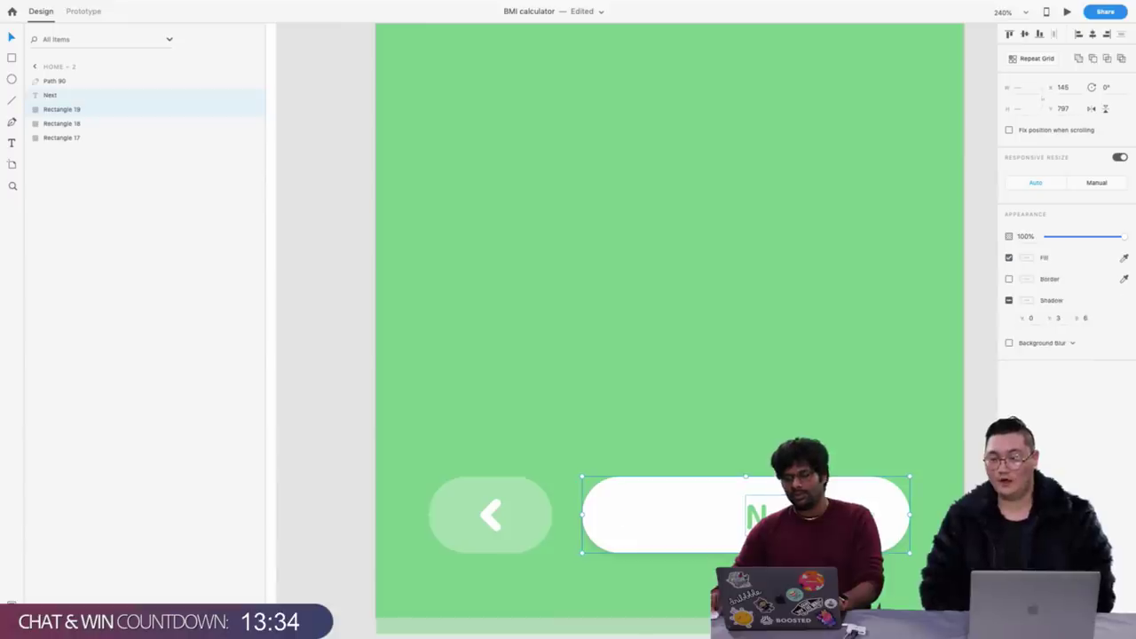
click(1093, 36)
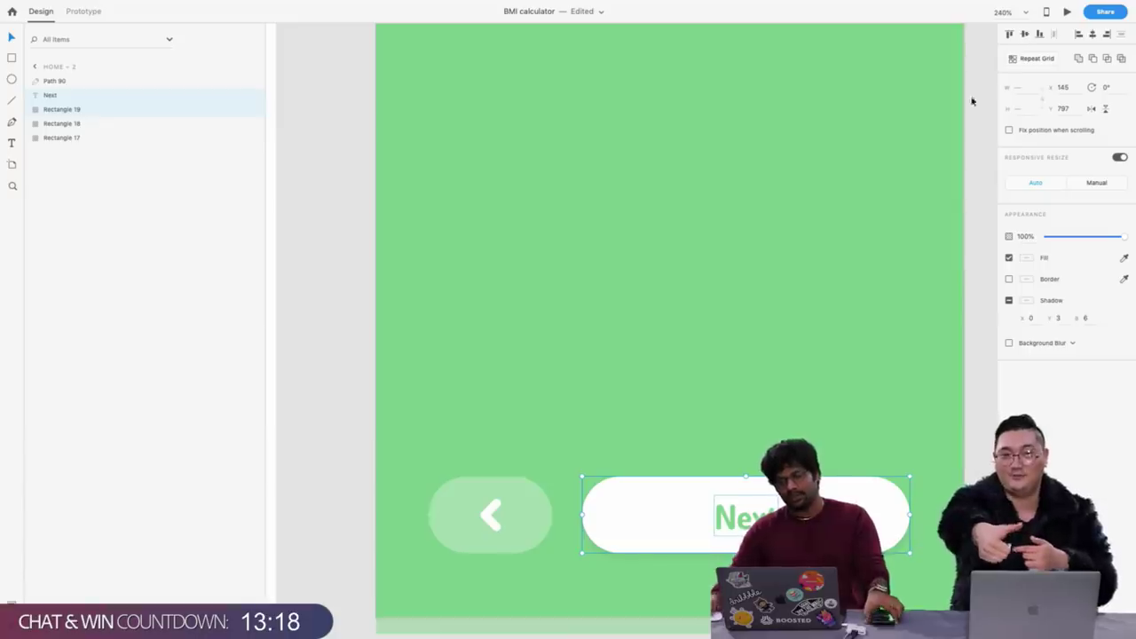
Draw a thin rectangle about 349 × 23 above the two buttons on the Home – 2 artboard, starting at X 37
scroll(604, 320, down, 3)
scroll(599, 320, down, 3)
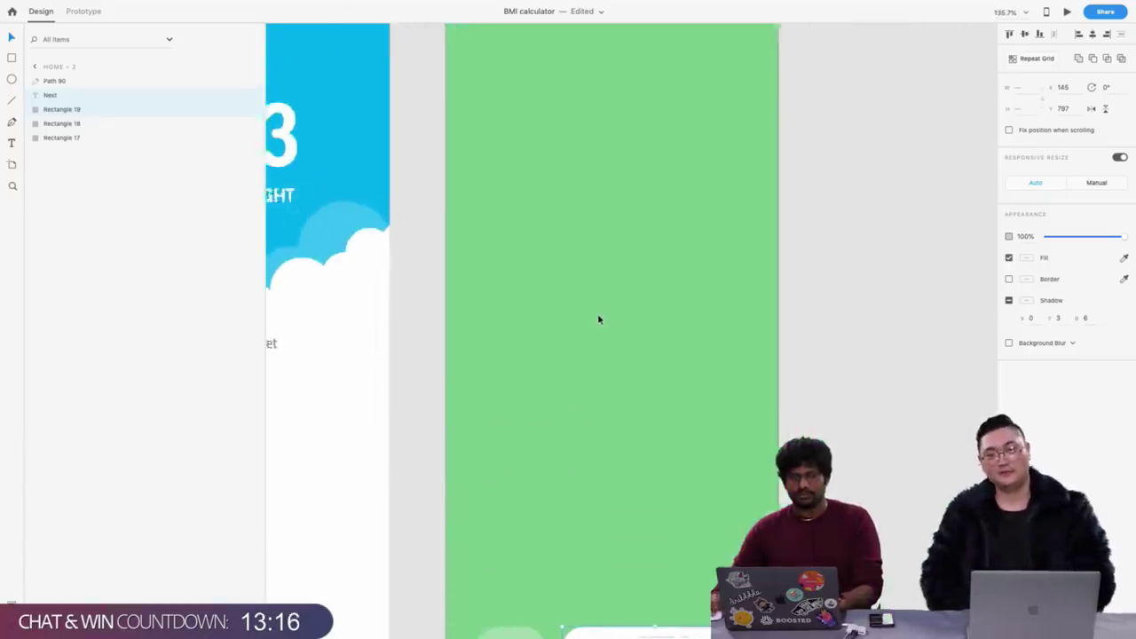
click(698, 129)
scroll(697, 129, left, 5)
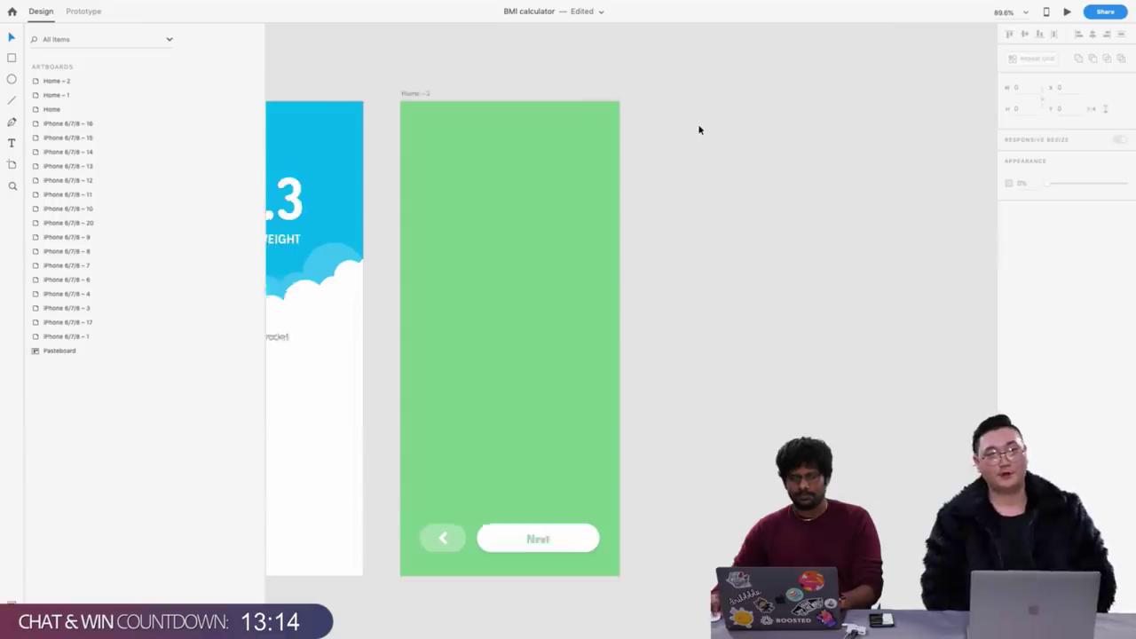
scroll(678, 277, right, 3)
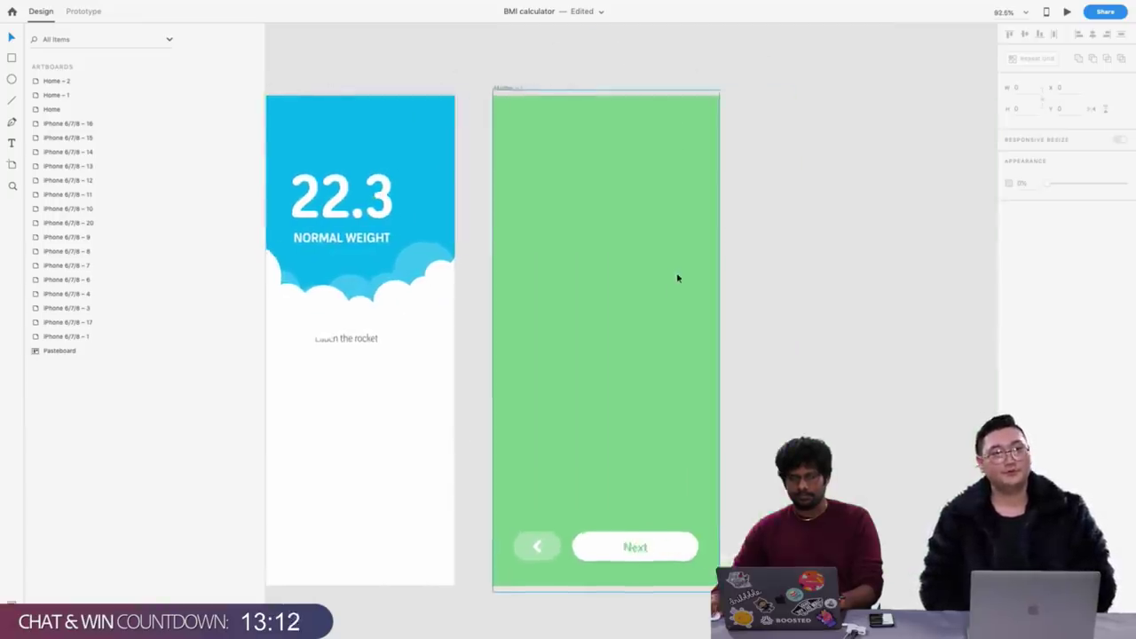
scroll(558, 520, up, 3)
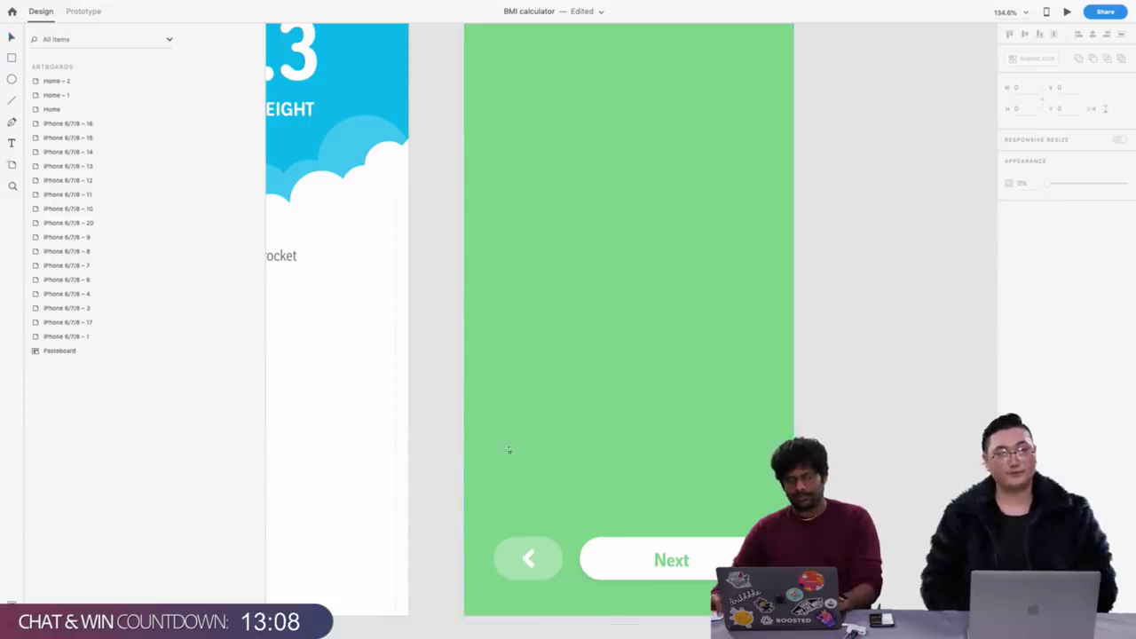
mouse_move(494, 452)
mouse_down()
mouse_move(736, 477)
mouse_move(723, 470)
mouse_move(770, 467)
mouse_up()
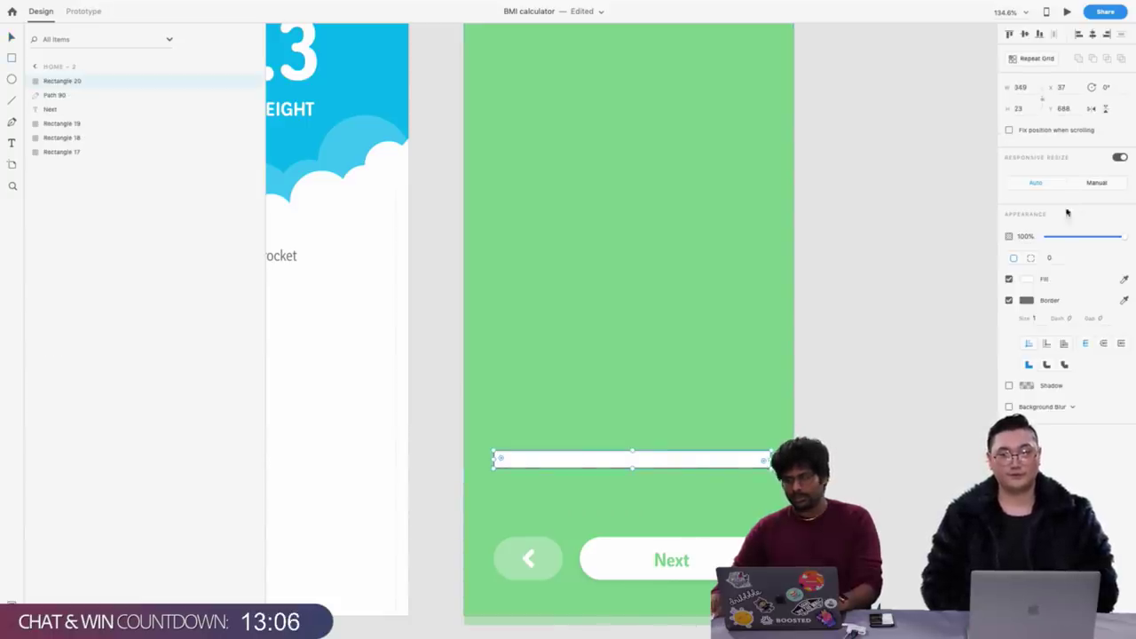
Style the thin bar with corner radius 40, no border and 37% opacity, and move it down to Y 710
click(1053, 257)
text(10)
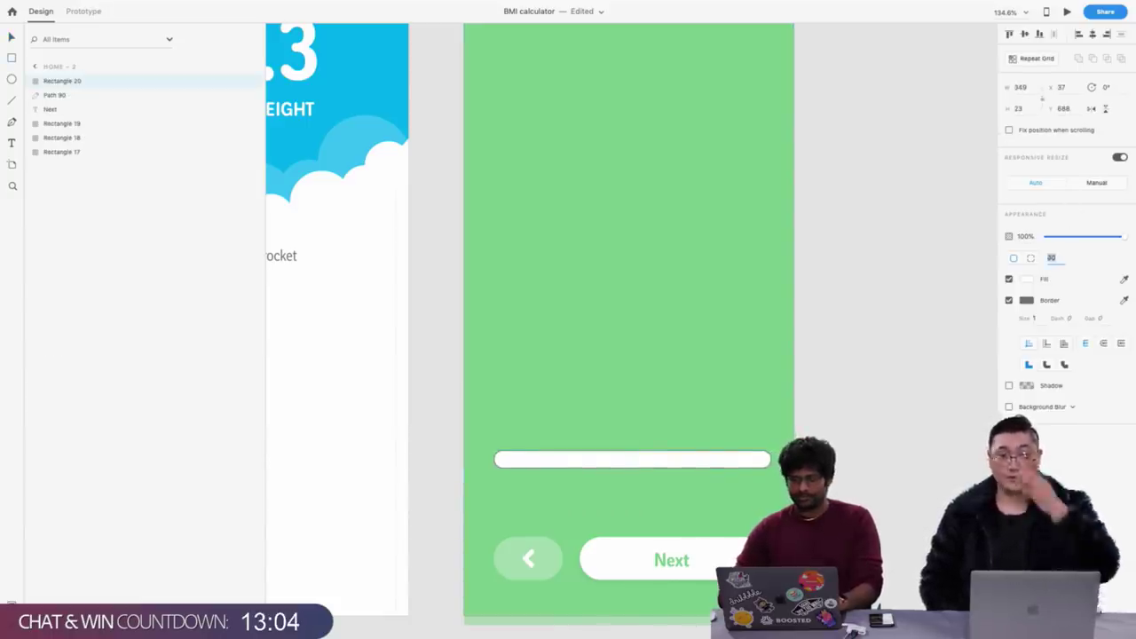
key(shift+Up)
click(1008, 300)
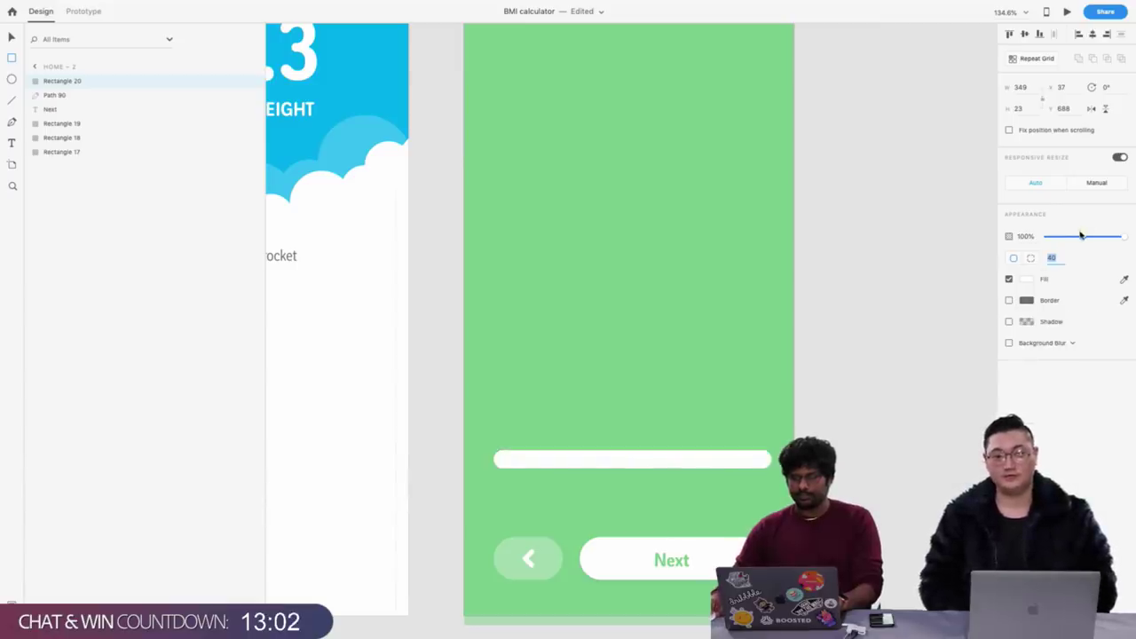
drag(1081, 236, 1073, 236)
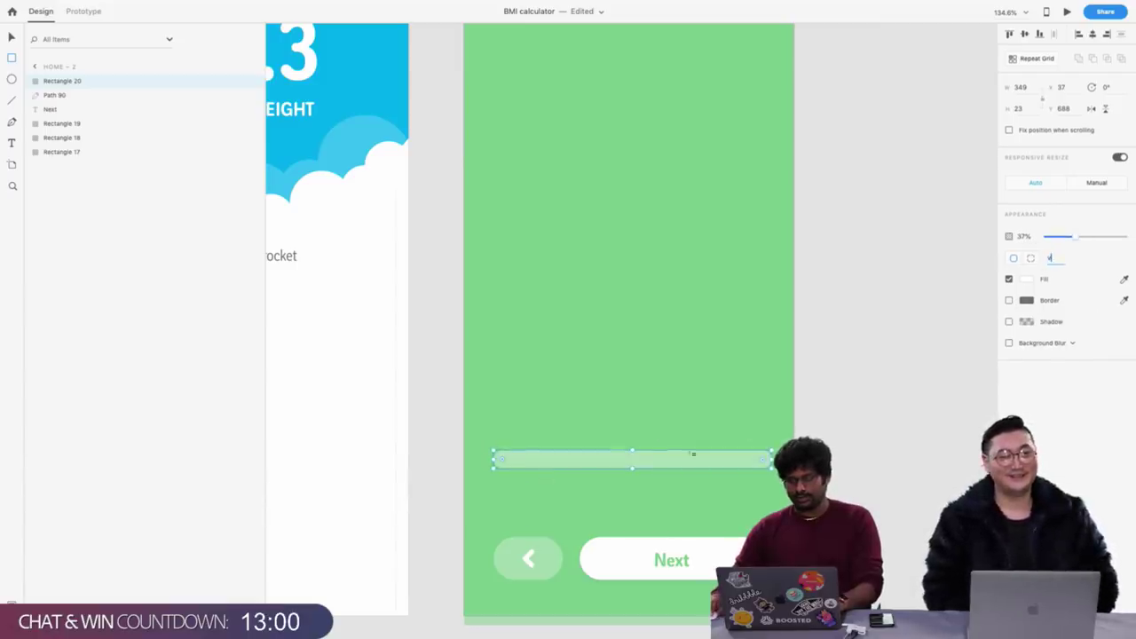
click(754, 435)
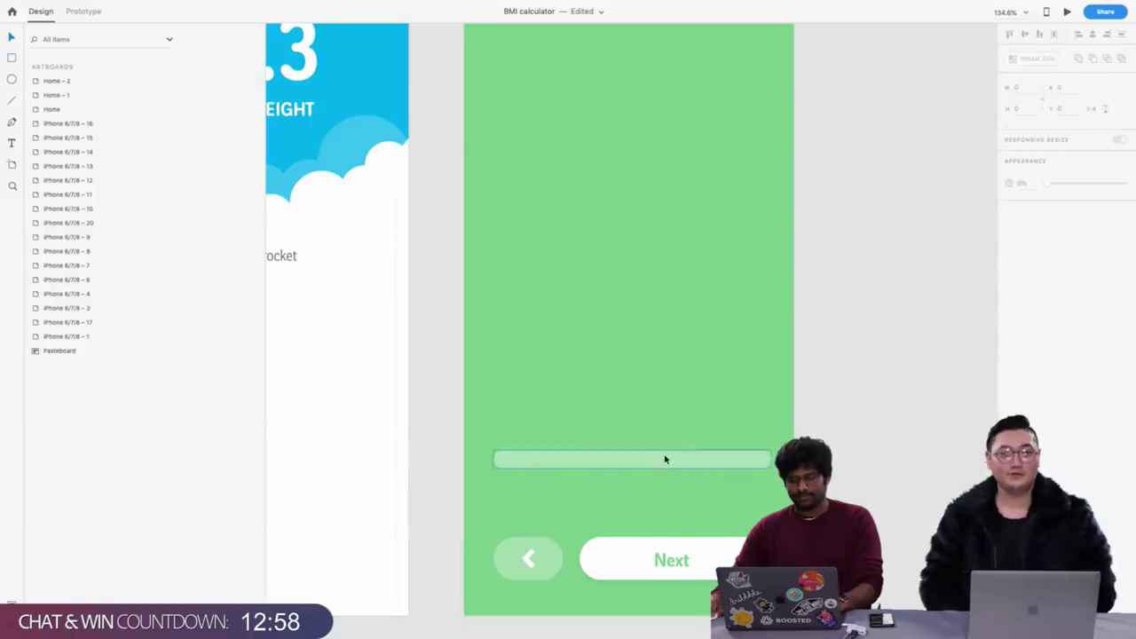
drag(664, 458, 666, 476)
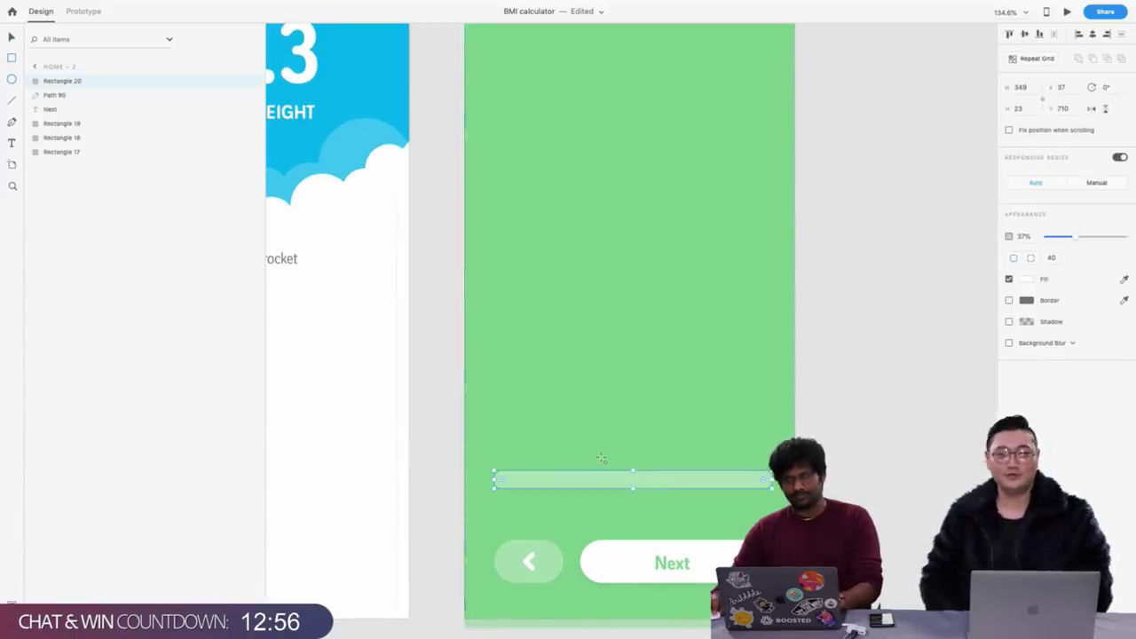
Draw a circle about 43 × 43 just above the slider bar
key(e)
drag(581, 432, 614, 466)
scroll(615, 468, down, 2)
scroll(615, 468, left, 1)
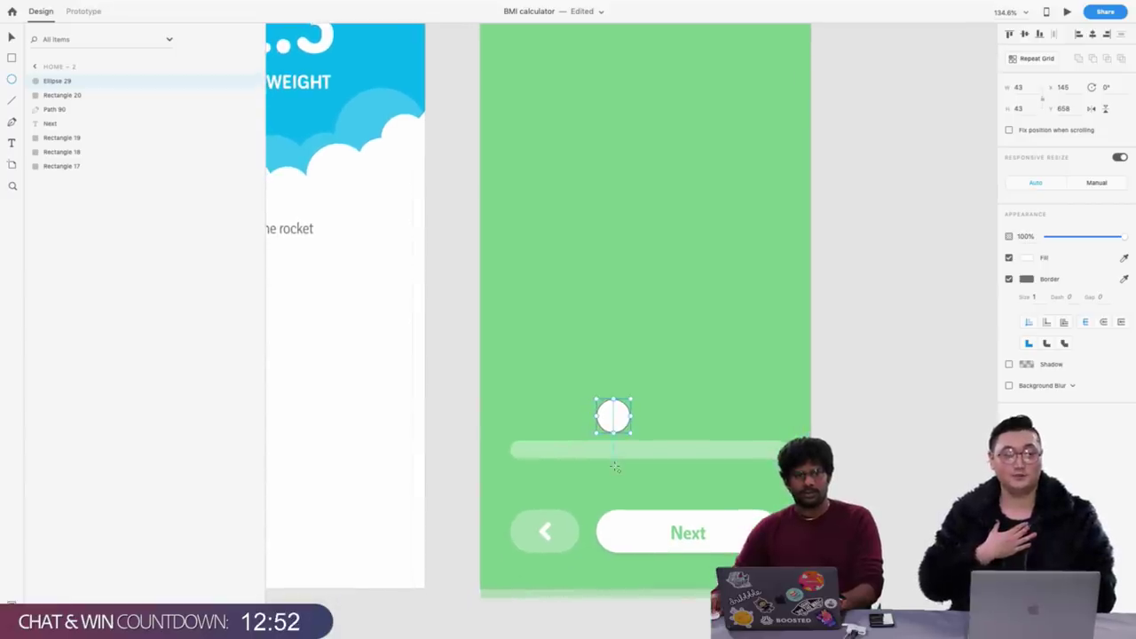
Move the circle onto the left part of the slider bar, enlarge it to about 48 × 48 and remove its border
key(v)
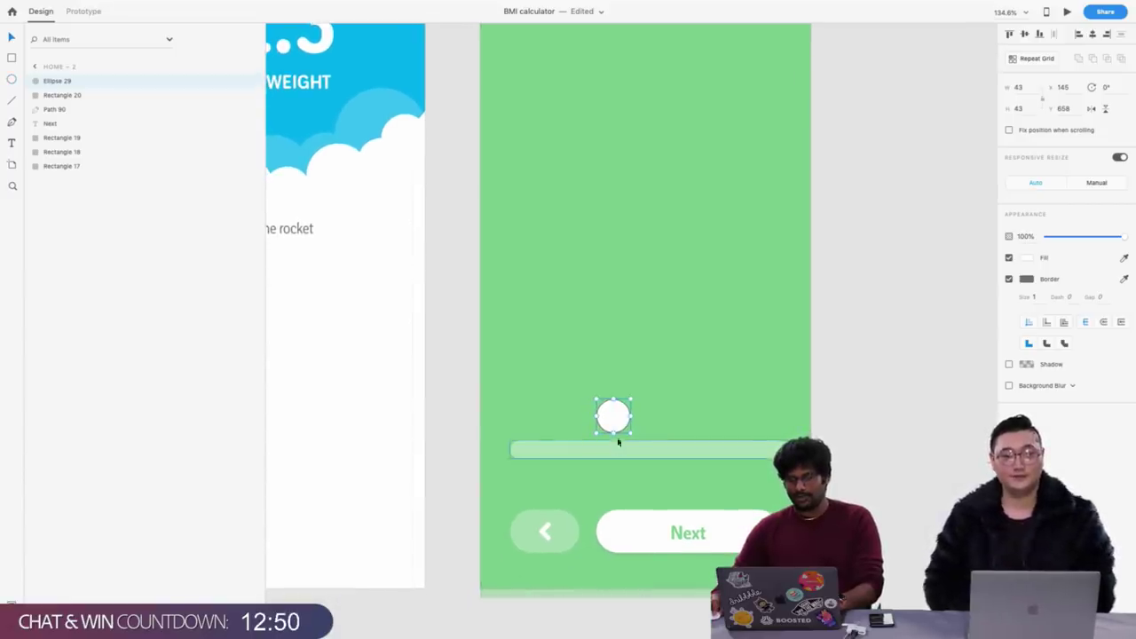
drag(617, 416, 591, 443)
scroll(607, 433, up, 1)
scroll(594, 440, down, 1)
scroll(594, 431, up, 1)
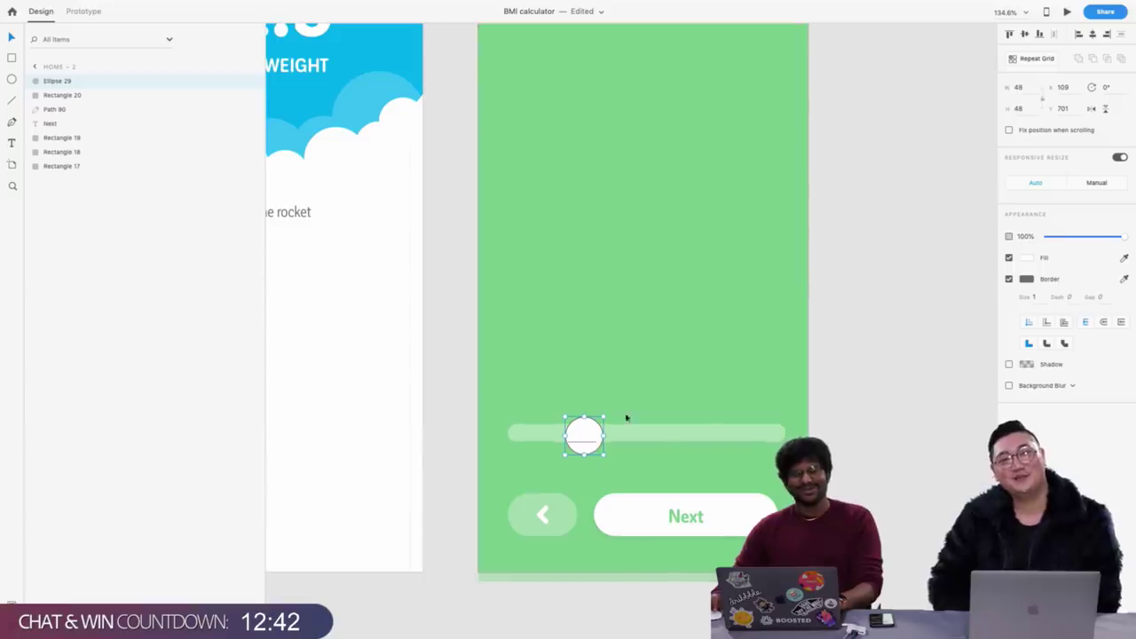
click(1009, 280)
scroll(645, 373, up, 2)
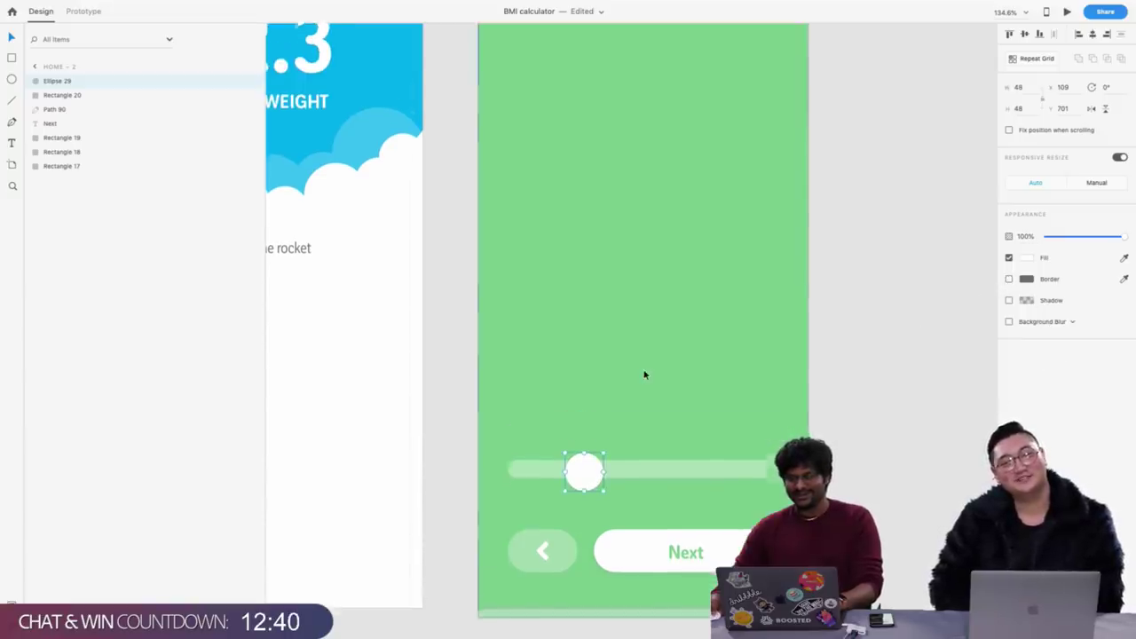
click(663, 410)
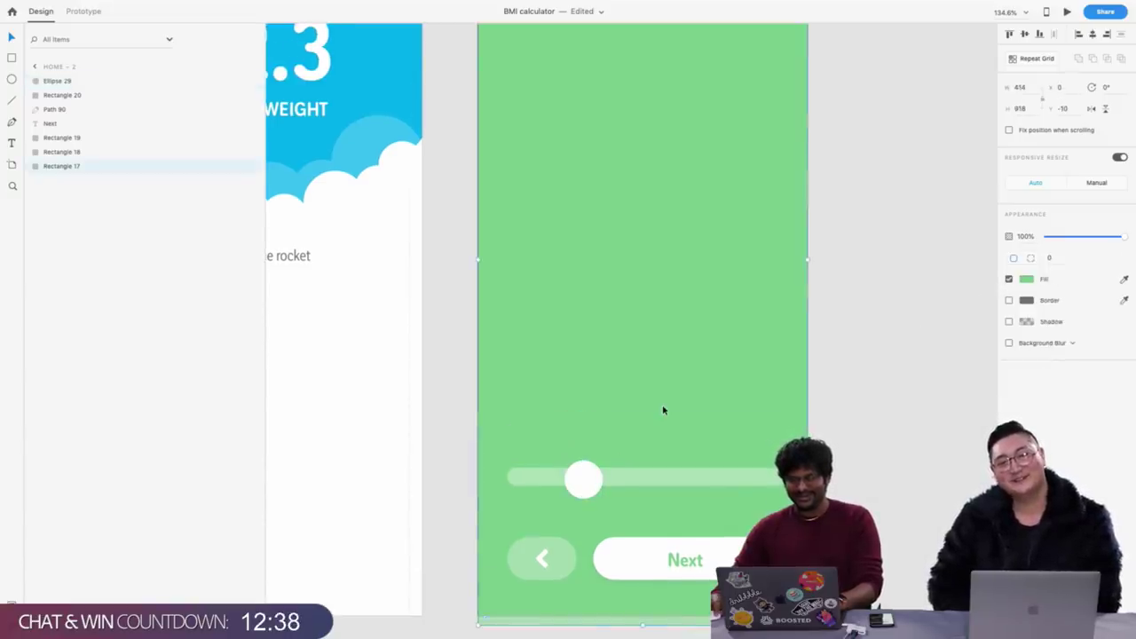
Add the text "1" above the slider on the Home – 2 artboard in white #FFFFFF at font size 48
click(600, 386)
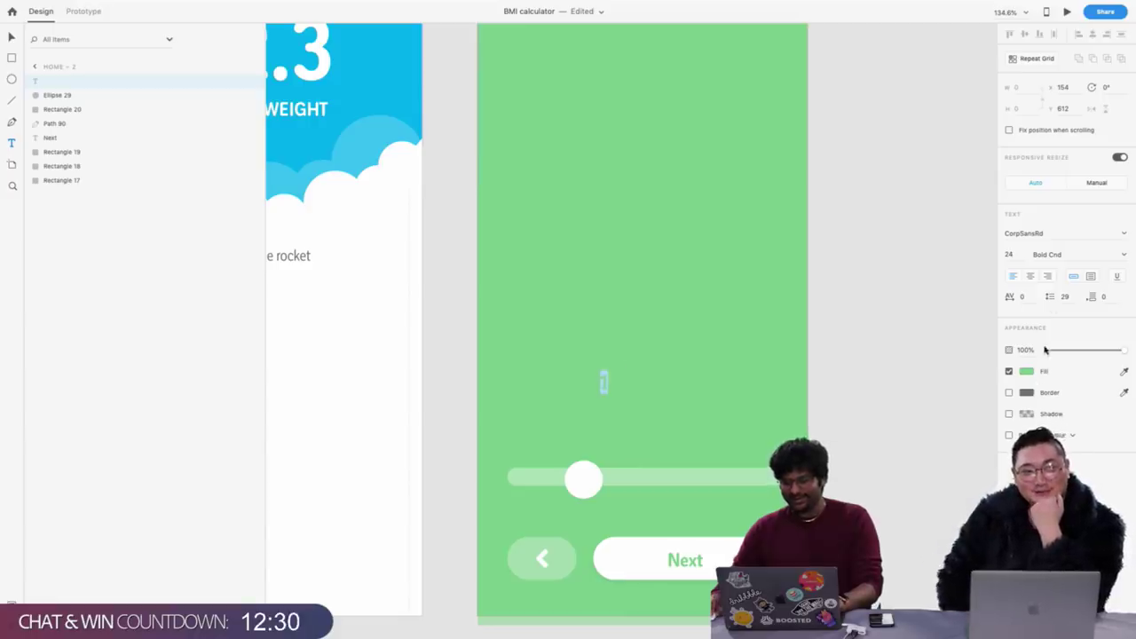
click(1027, 371)
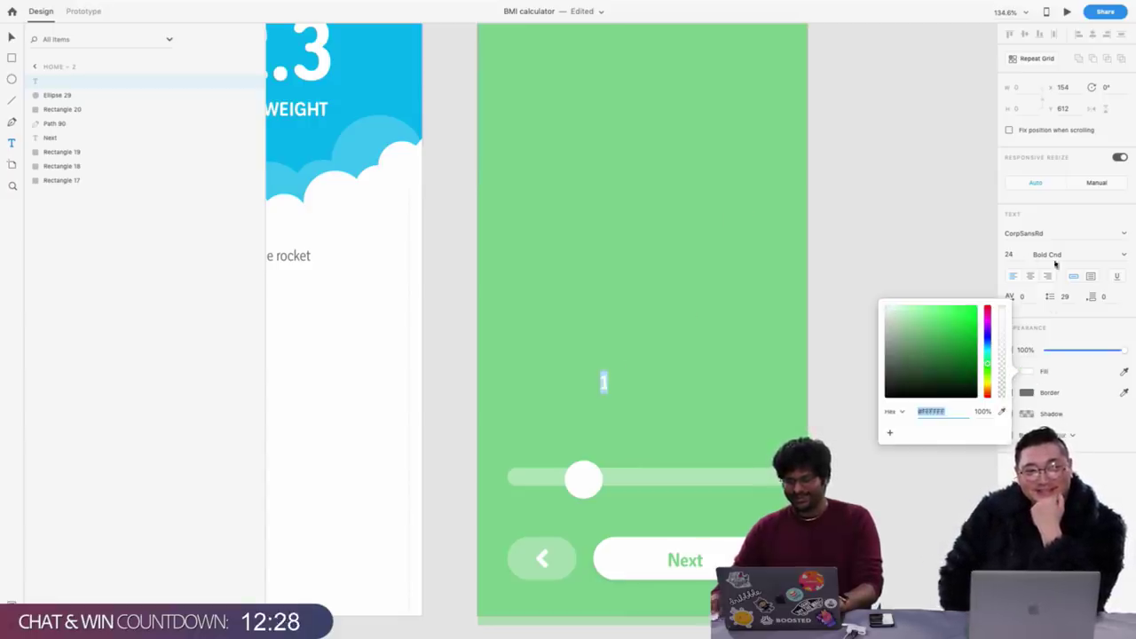
click(1009, 255)
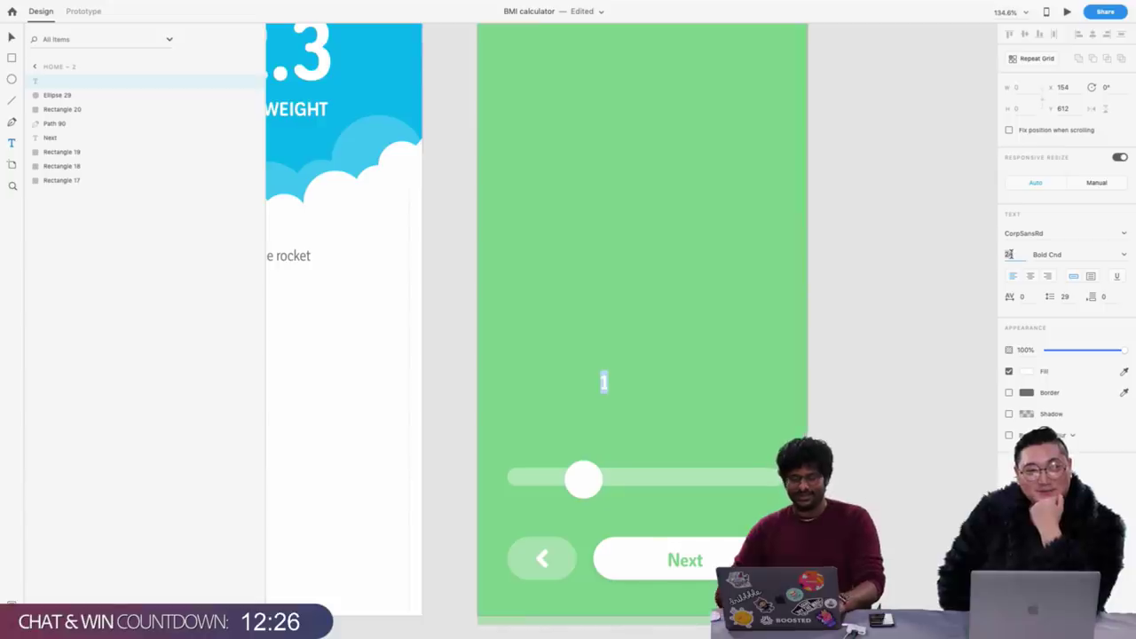
text(48)
key(Return)
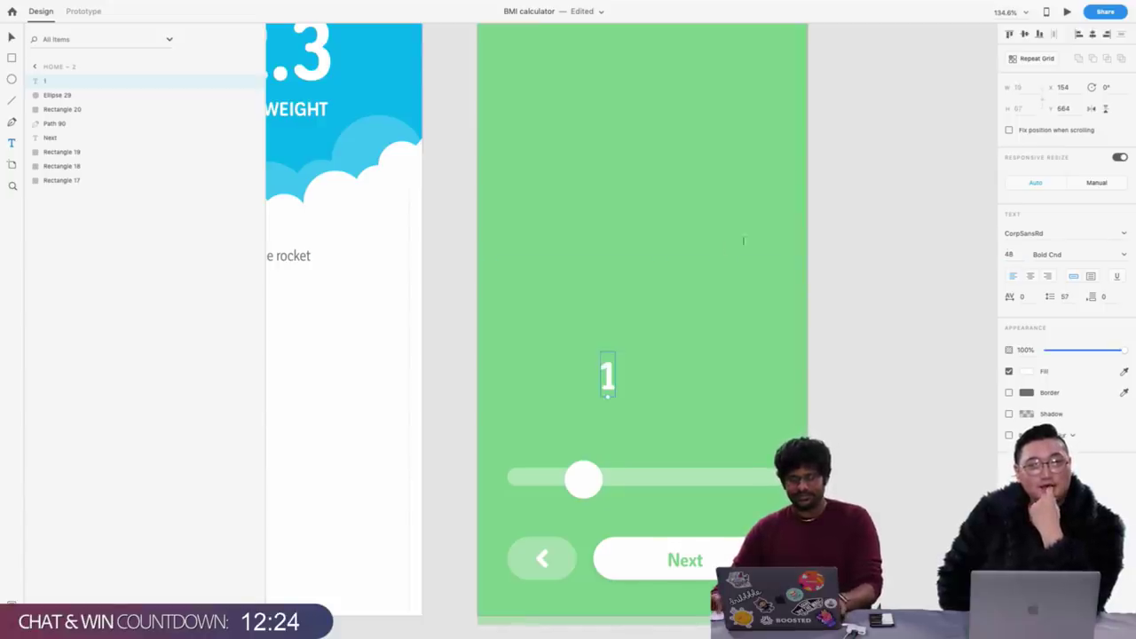
Copy the NORMAL WEIGHT text from the Home – 1 artboard onto the Home – 2 artboard
double_click(323, 109)
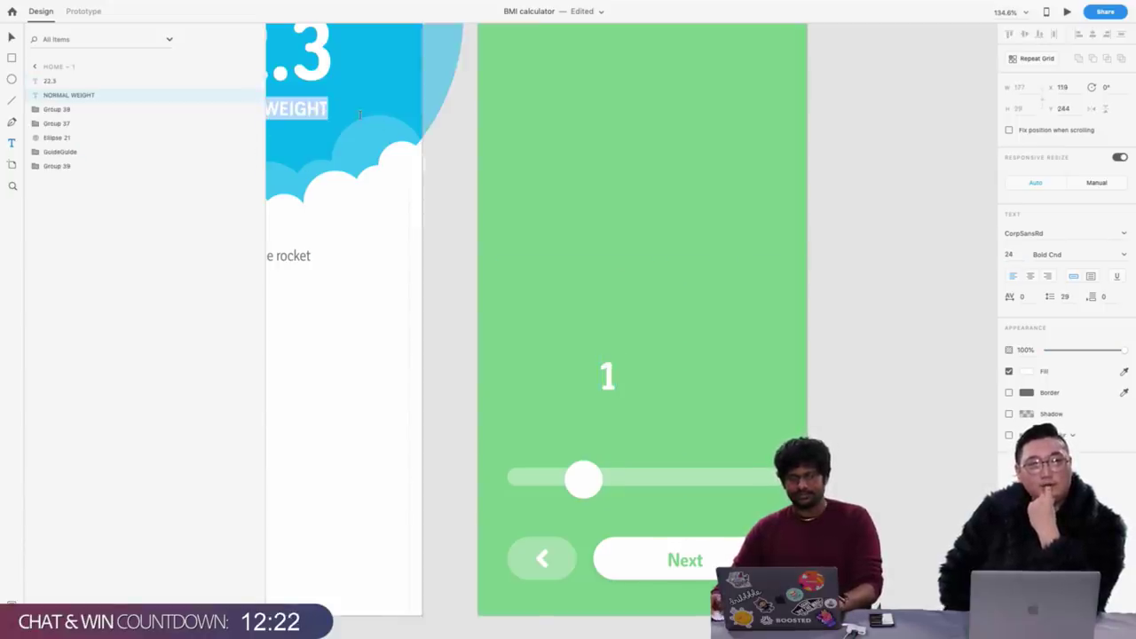
key(Escape)
scroll(452, 175, left, 5)
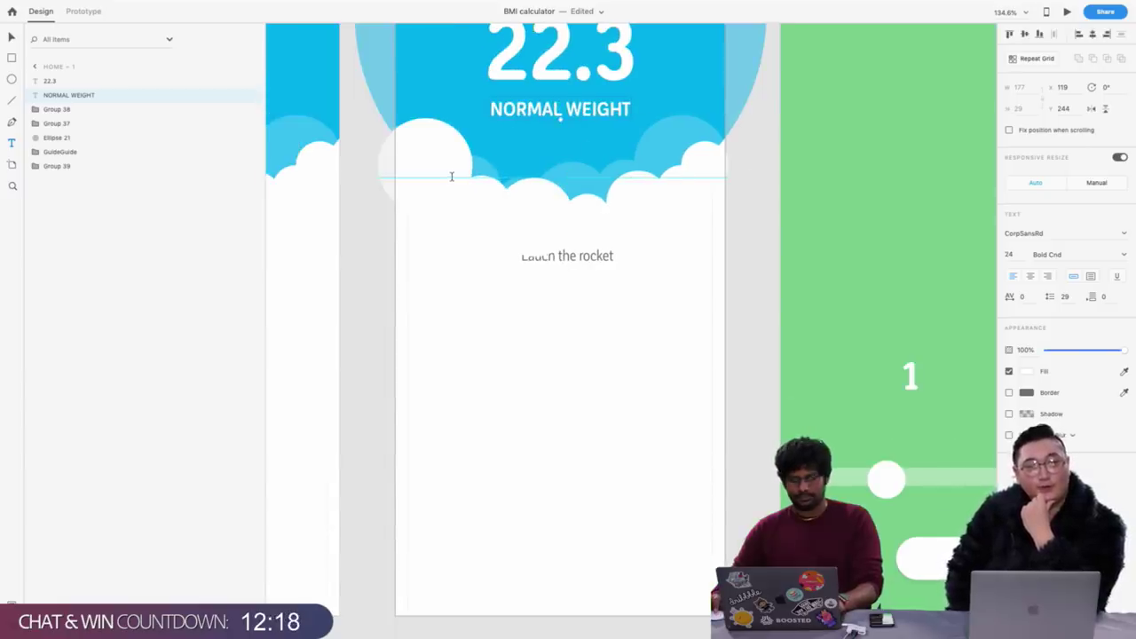
scroll(619, 265, right, 5)
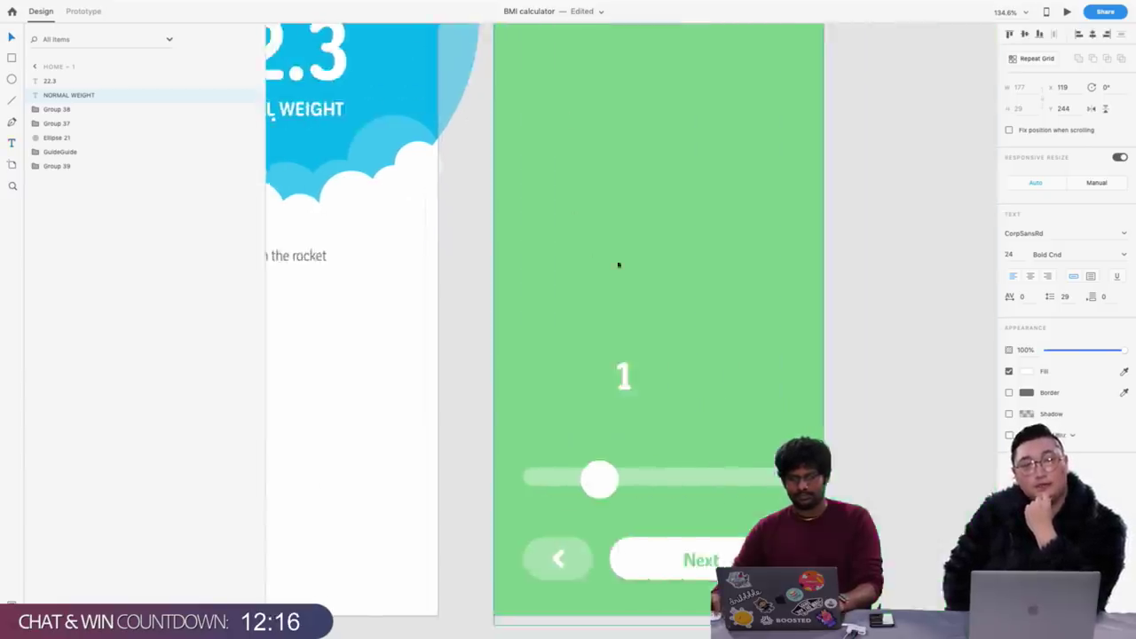
key(ctrl+v)
click(672, 294)
key(ctrl+v)
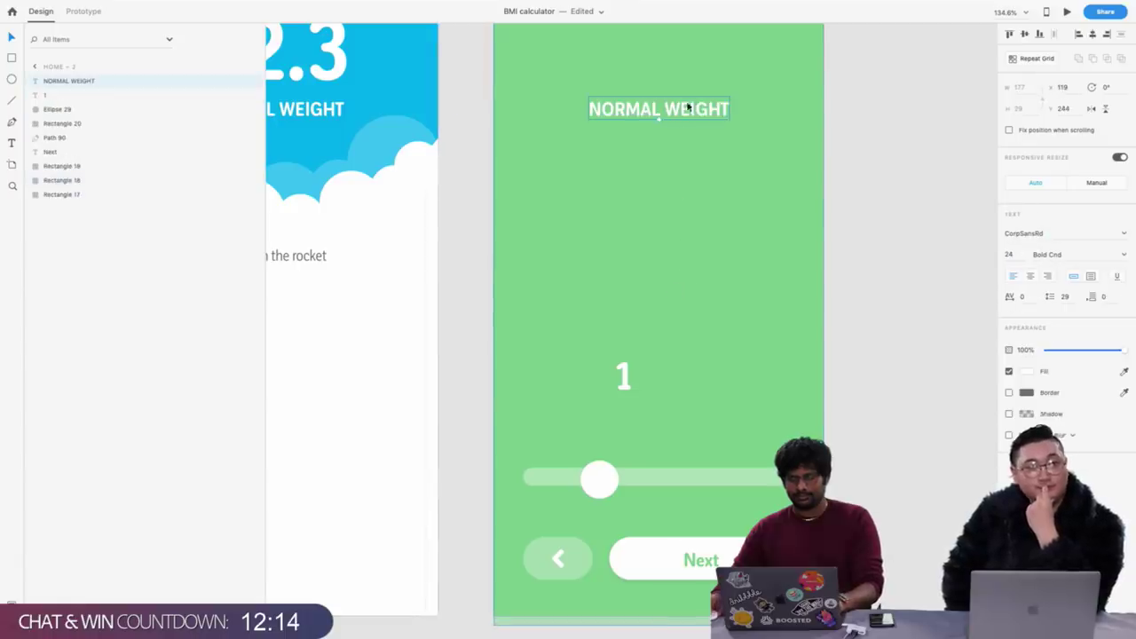
Move the copied text just above the number 1 and shorten its wording to WEIGHT
drag(690, 109, 624, 383)
double_click(679, 332)
key(BackSpace)
key(Escape)
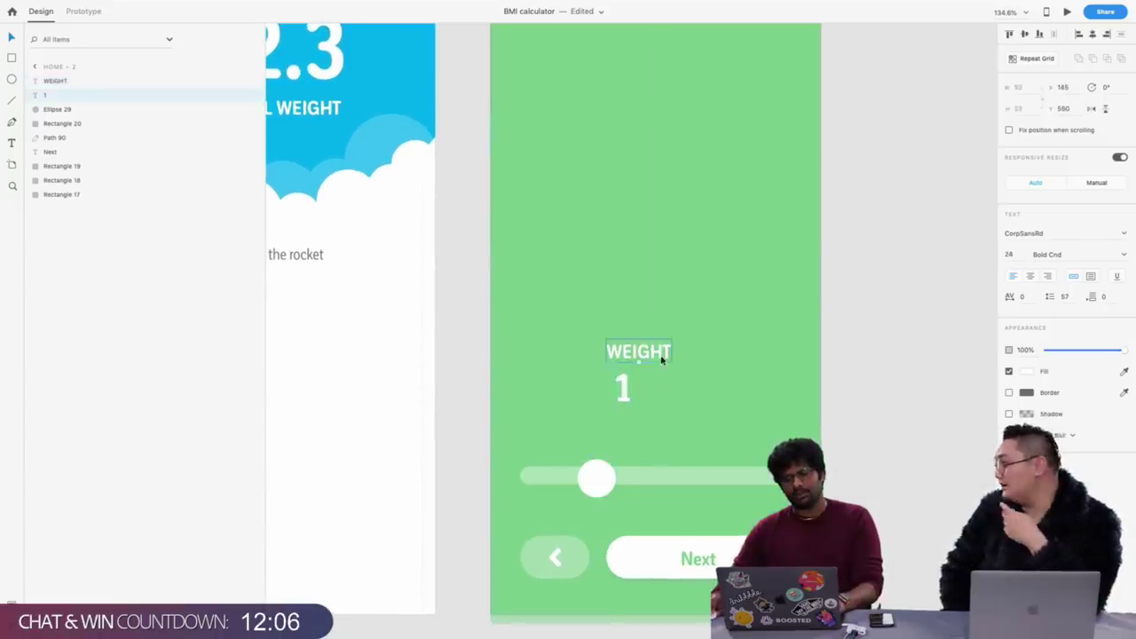
Extend the label to read WEIGHT (KG) and center it horizontally on the artboard
double_click(665, 349)
key(Right)
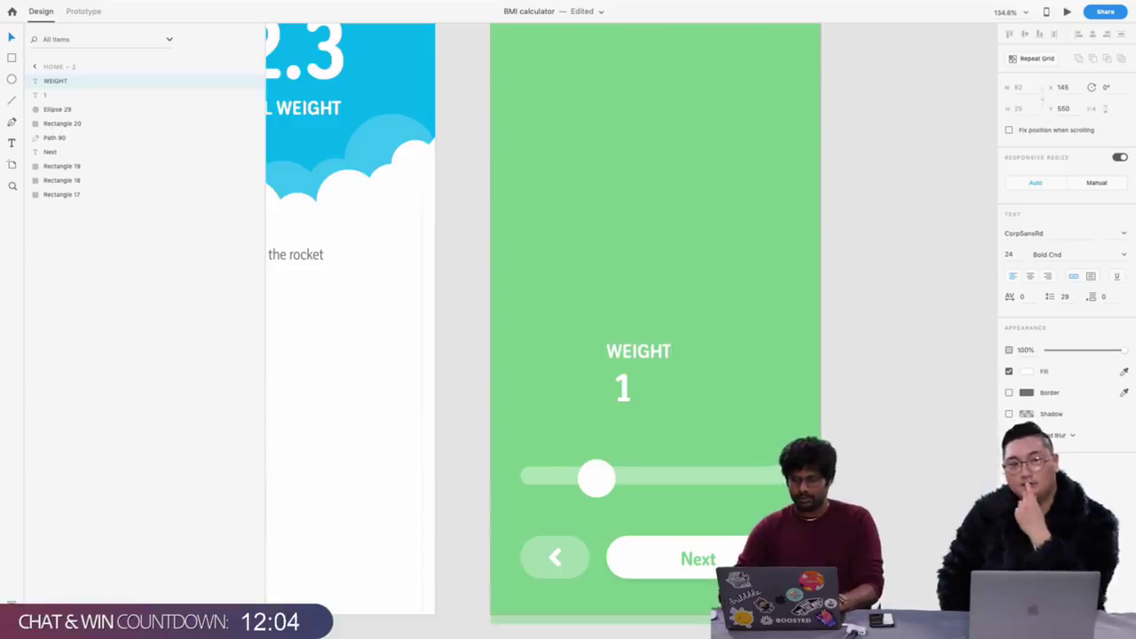
text(())
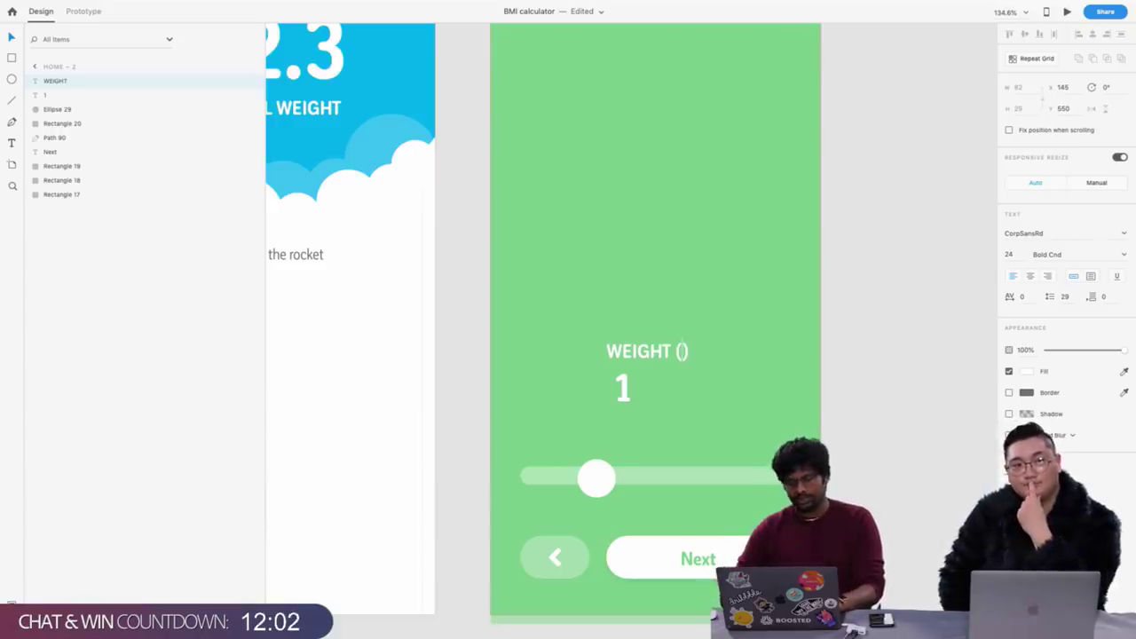
text(KG)
key(Escape)
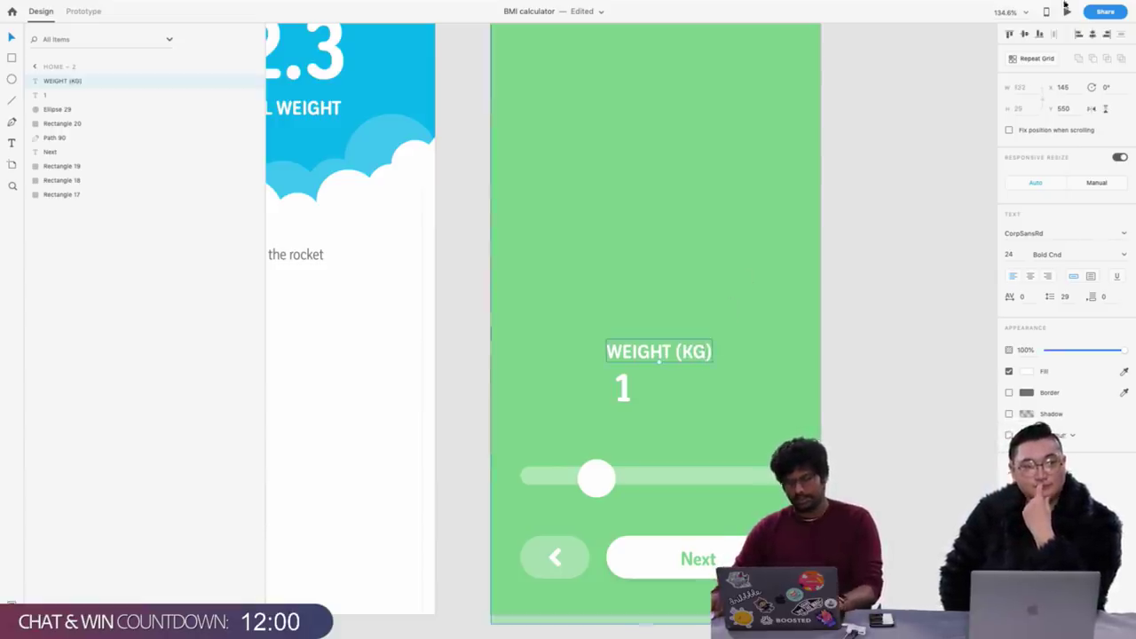
click(1092, 34)
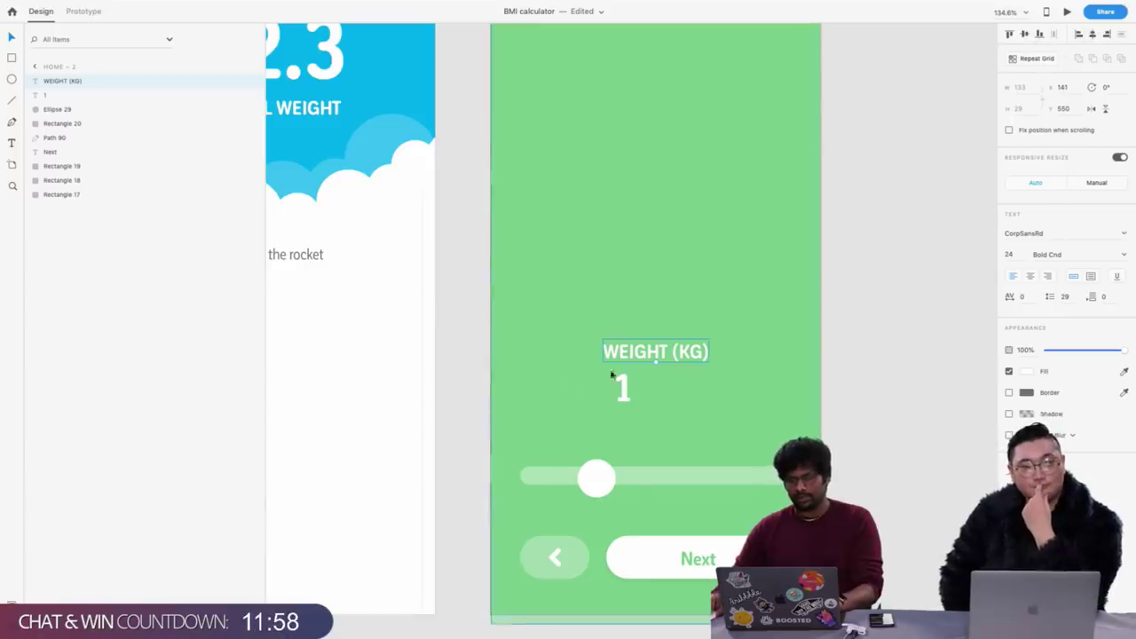
click(623, 396)
drag(623, 396, 646, 396)
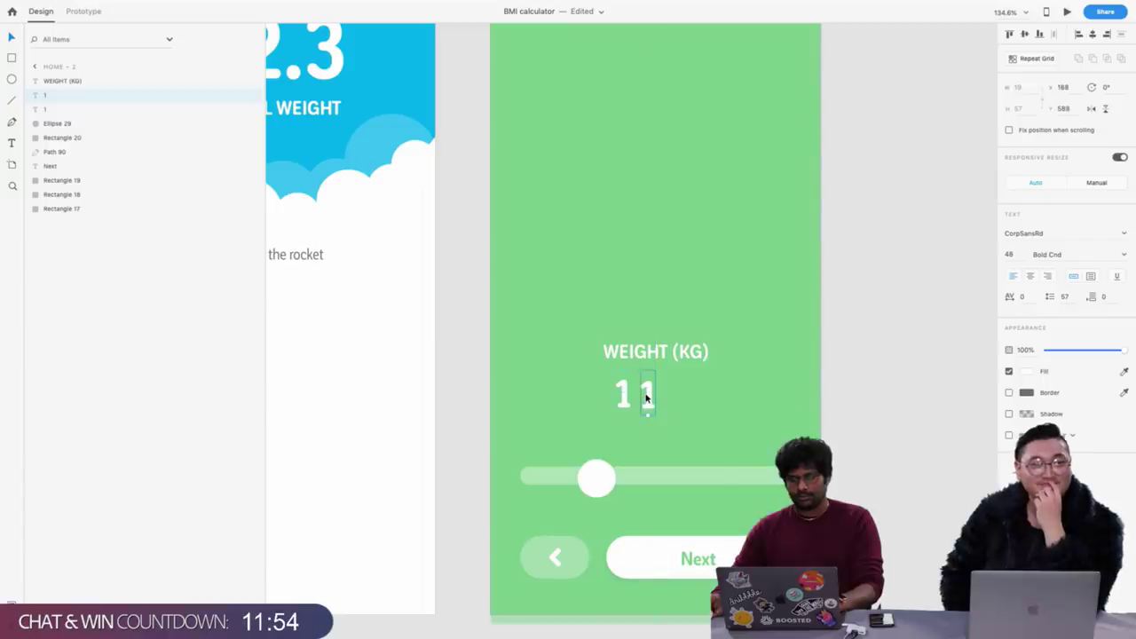
key(Delete)
Extend the 1 below the WEIGHT (KG) label into a vertical column of digits from 1 to 9, one per line
double_click(622, 400)
key(Right)
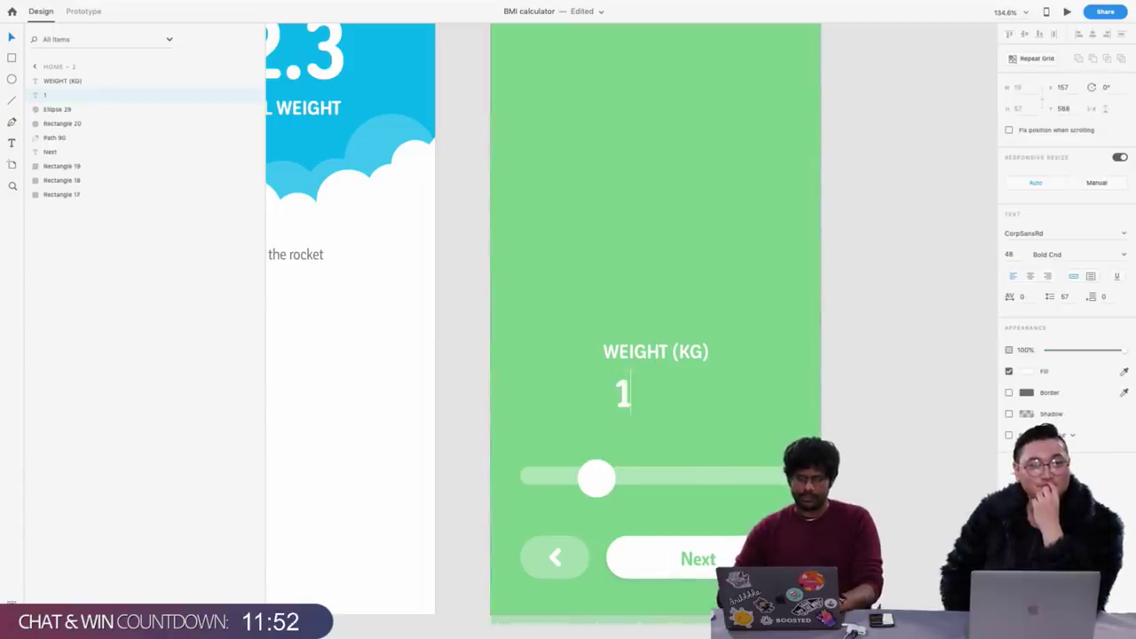
key(Return)
text(2)
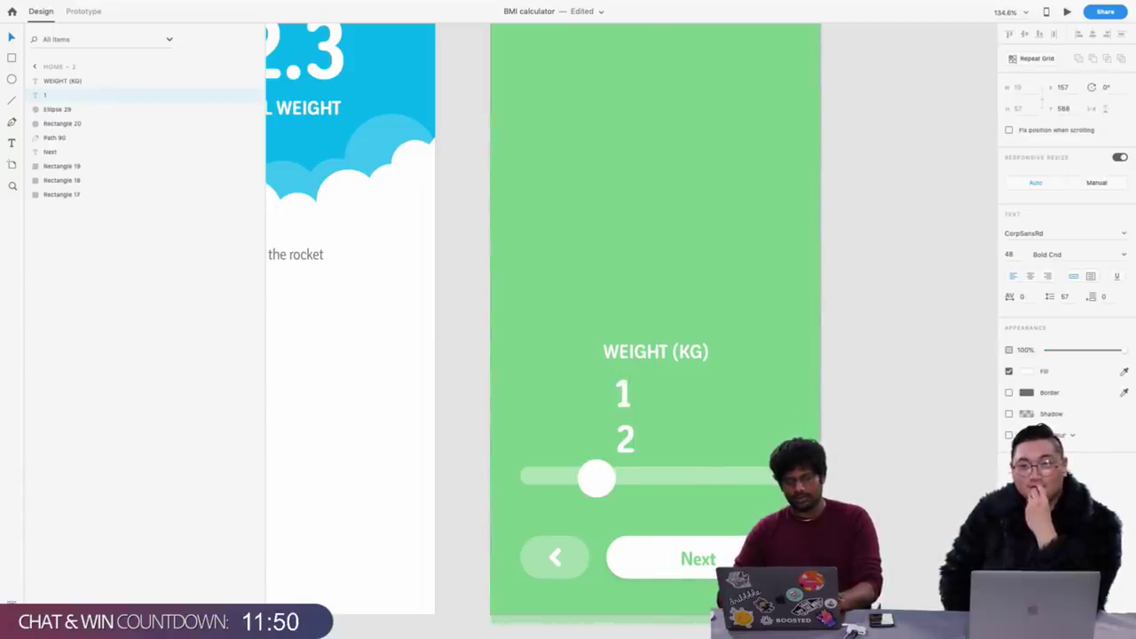
key(Return)
text(3)
key(Return)
text(4)
key(Return)
text(5)
key(Return)
text(6)
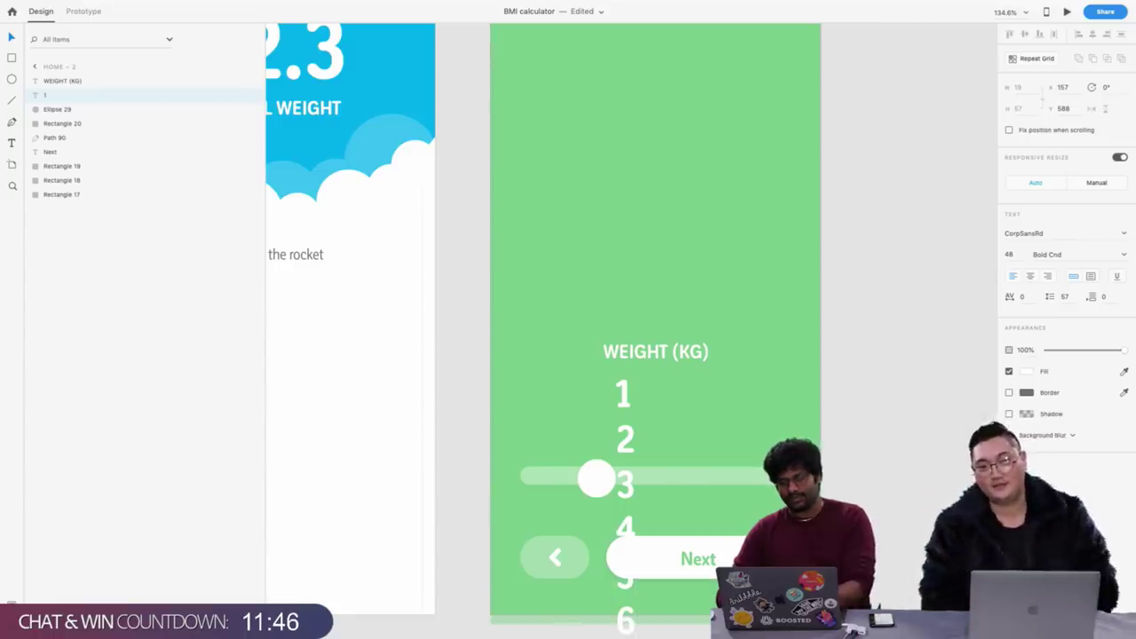
key(Escape)
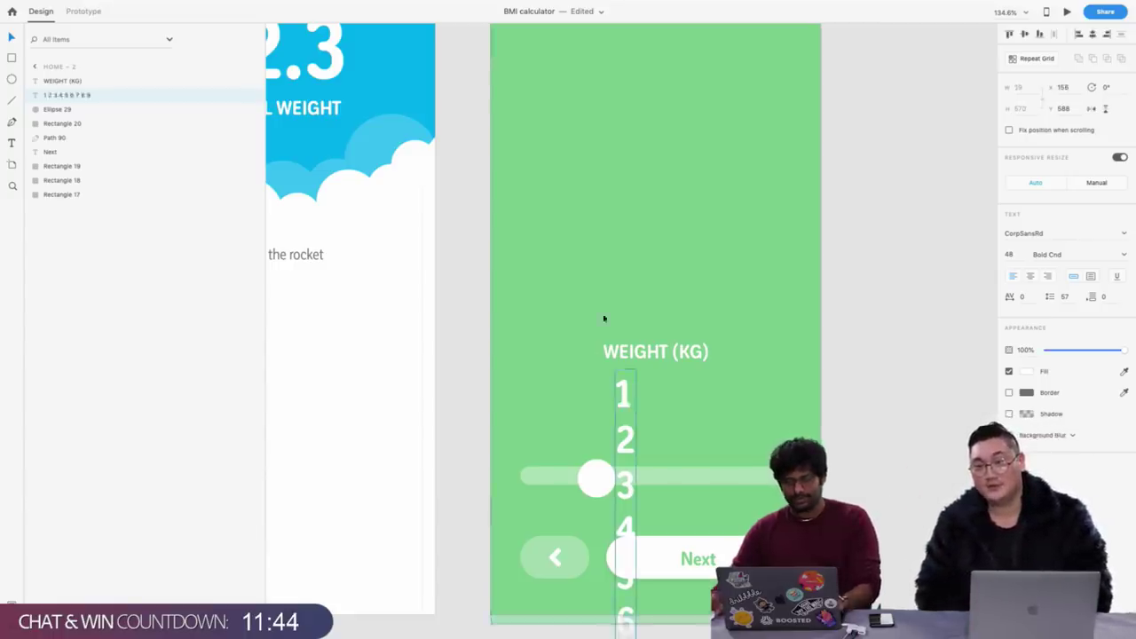
Duplicate the digit column beside the original at X 199 and draw a rectangle about 124 × 65 over both first digits
drag(623, 391, 653, 397)
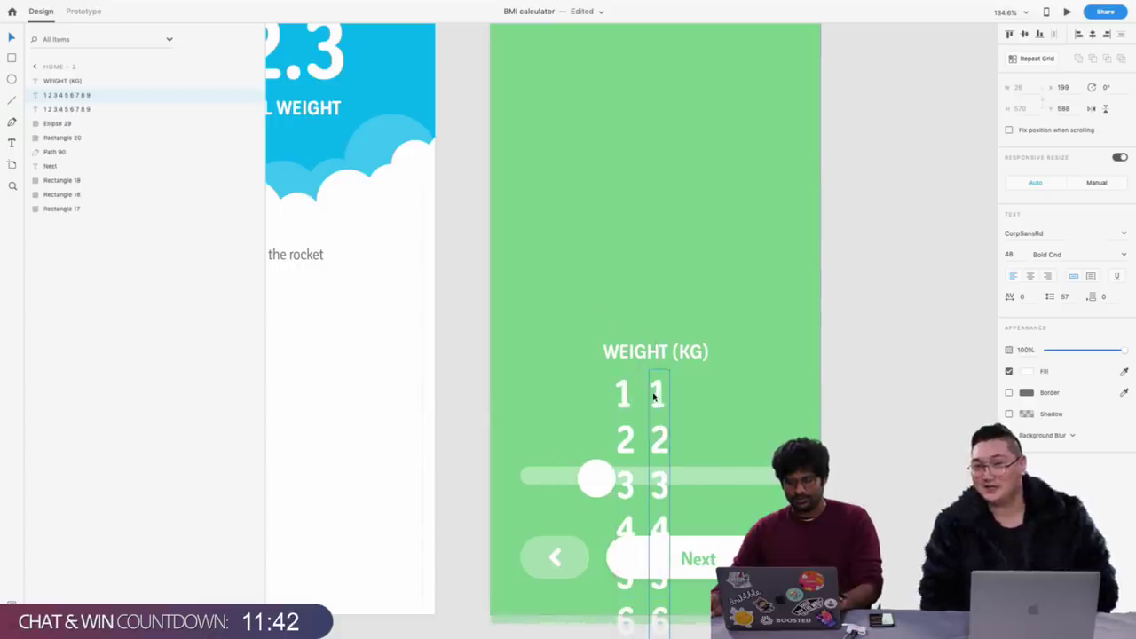
shift+click(628, 395)
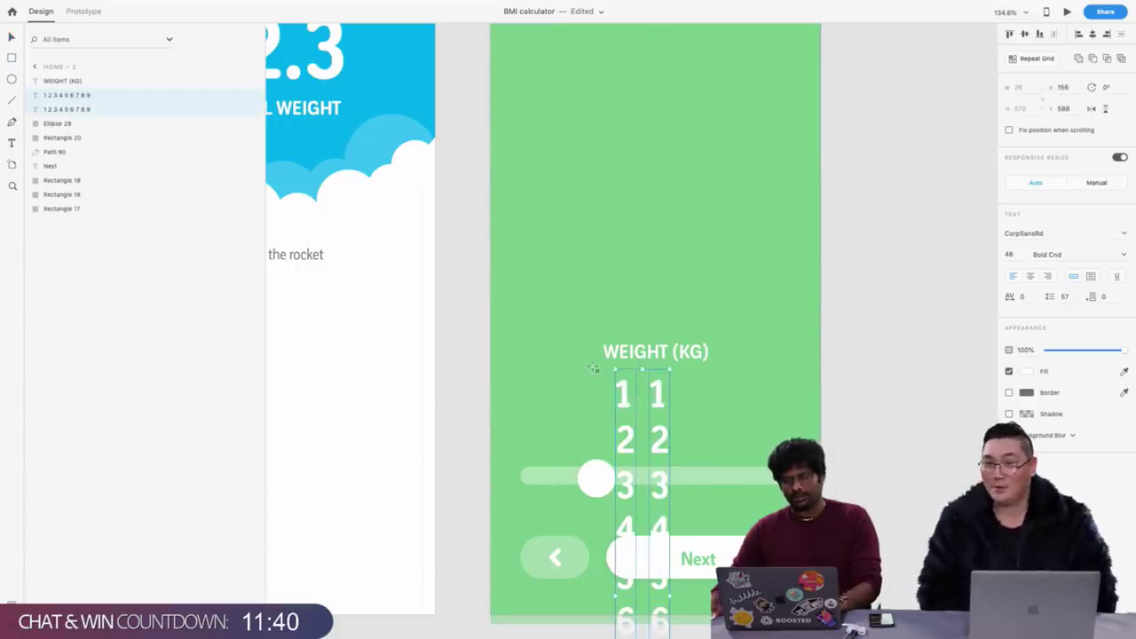
mouse_move(593, 368)
mouse_down()
mouse_move(710, 432)
mouse_move(693, 417)
mouse_up()
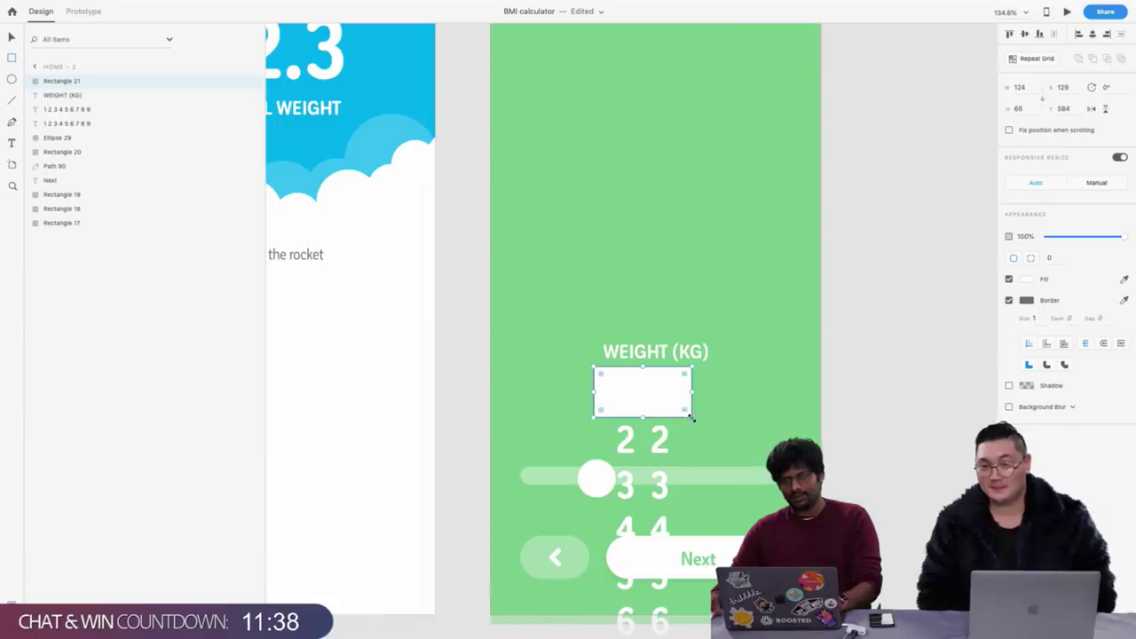
key(Escape)
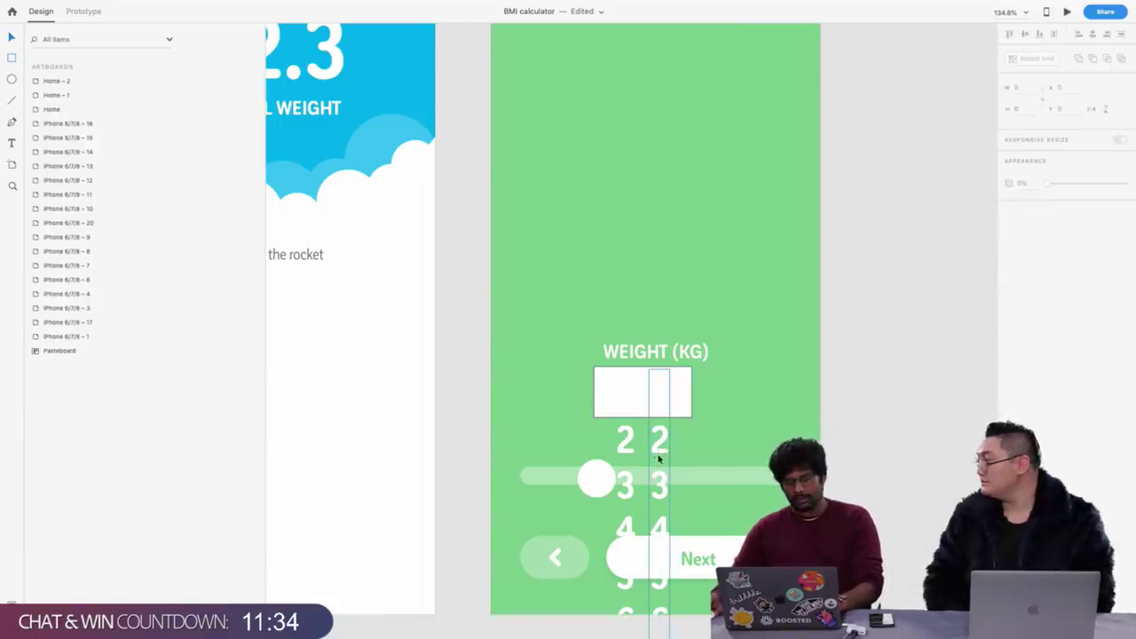
Mask both digit columns with the rectangle so only their first row shows
click(659, 449)
shift+click(631, 447)
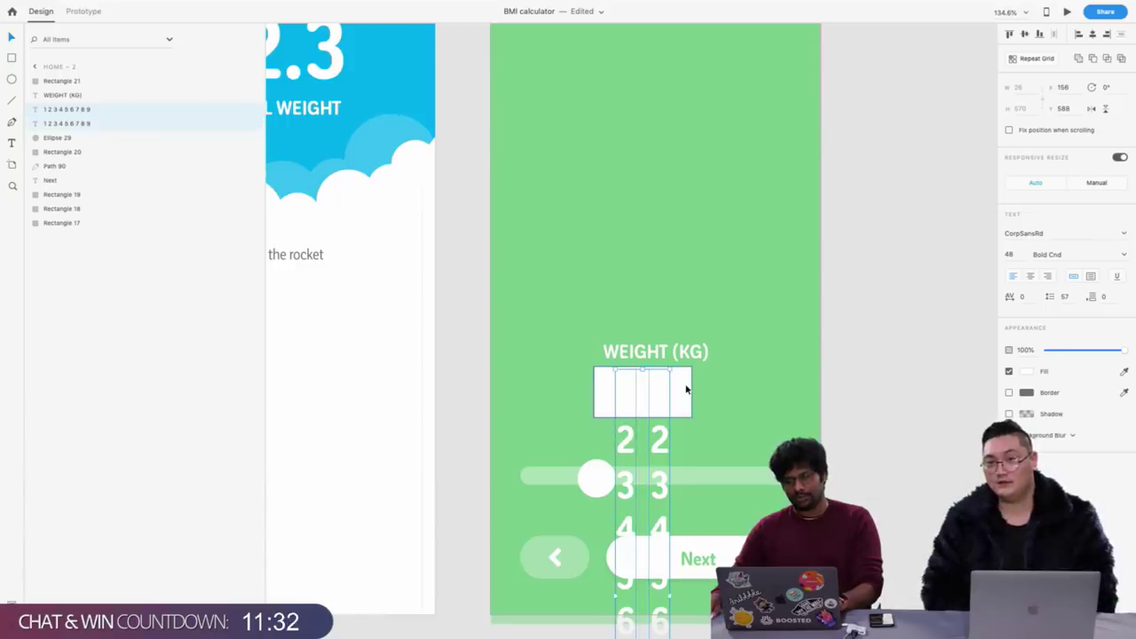
shift+click(686, 389)
key(super+shift+m)
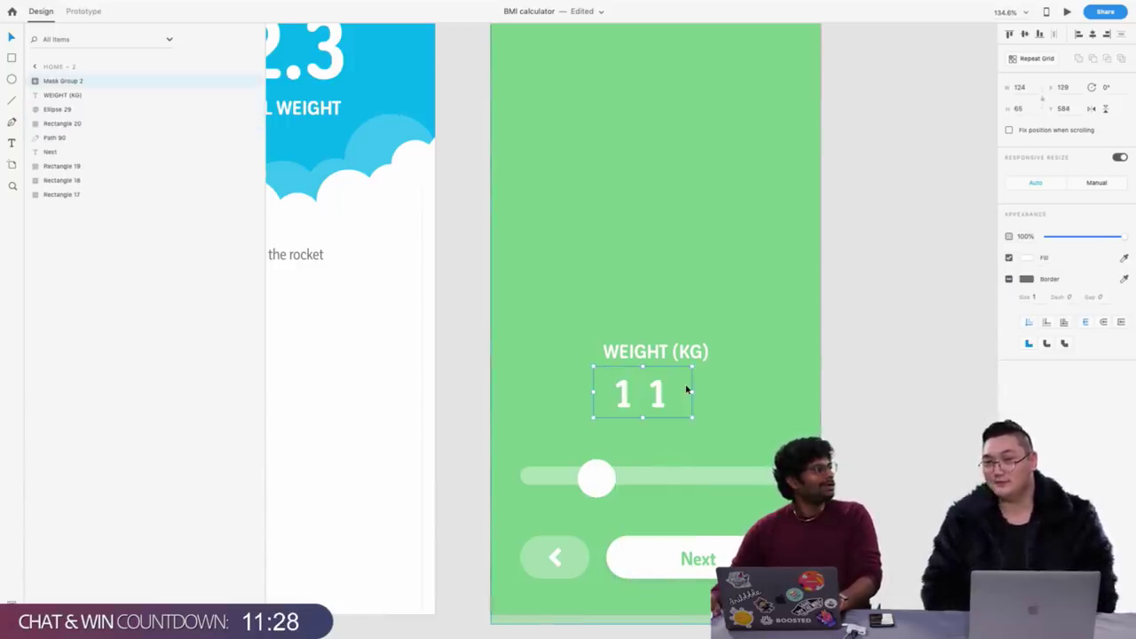
Shift the masked digit group under the WEIGHT (KG) label to X 137
scroll(686, 389, right, 2)
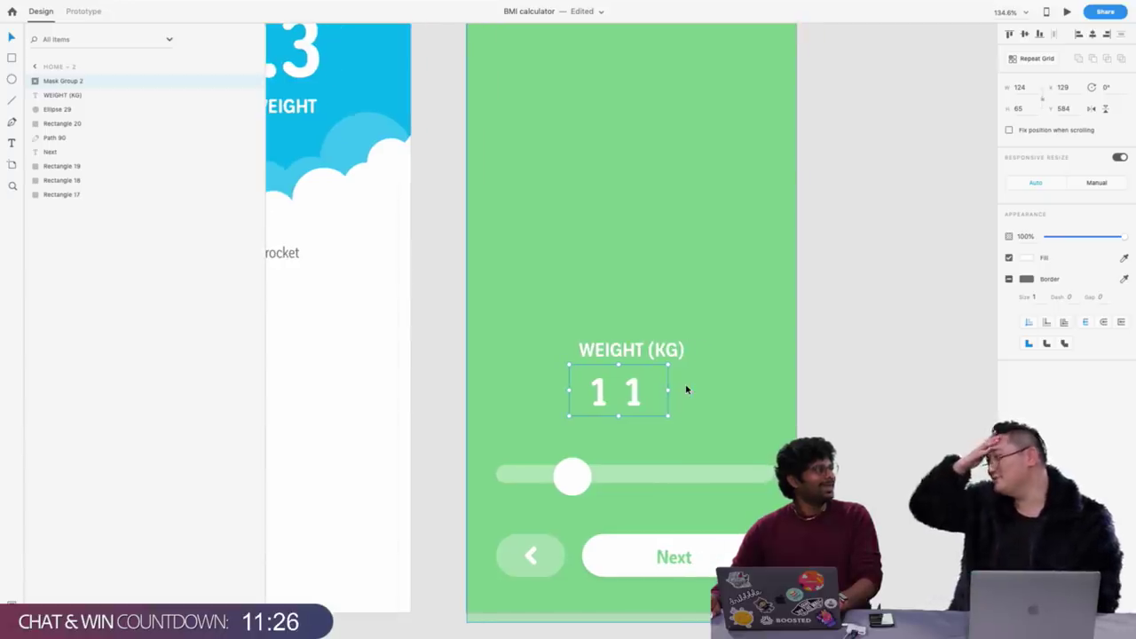
scroll(616, 402, up, 3)
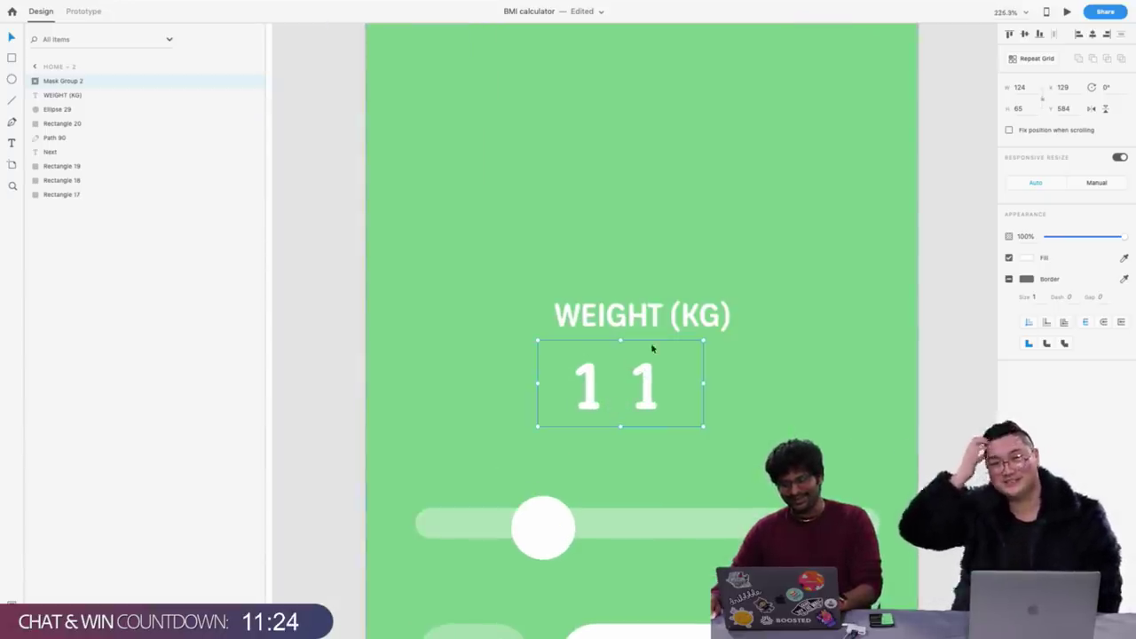
scroll(652, 348, down, 1)
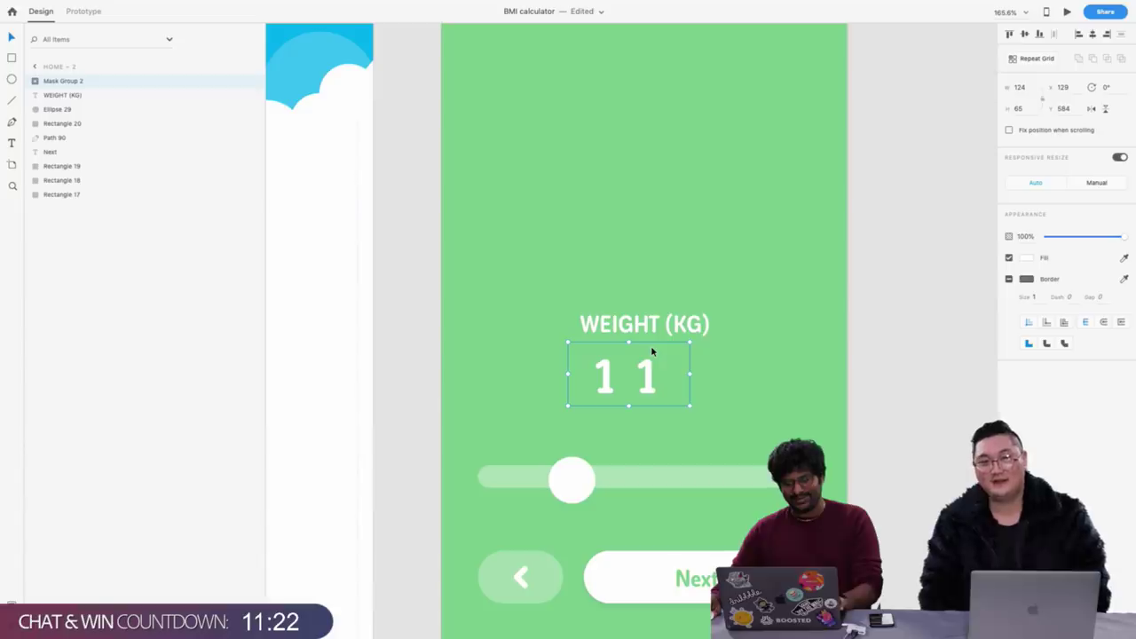
double_click(650, 380)
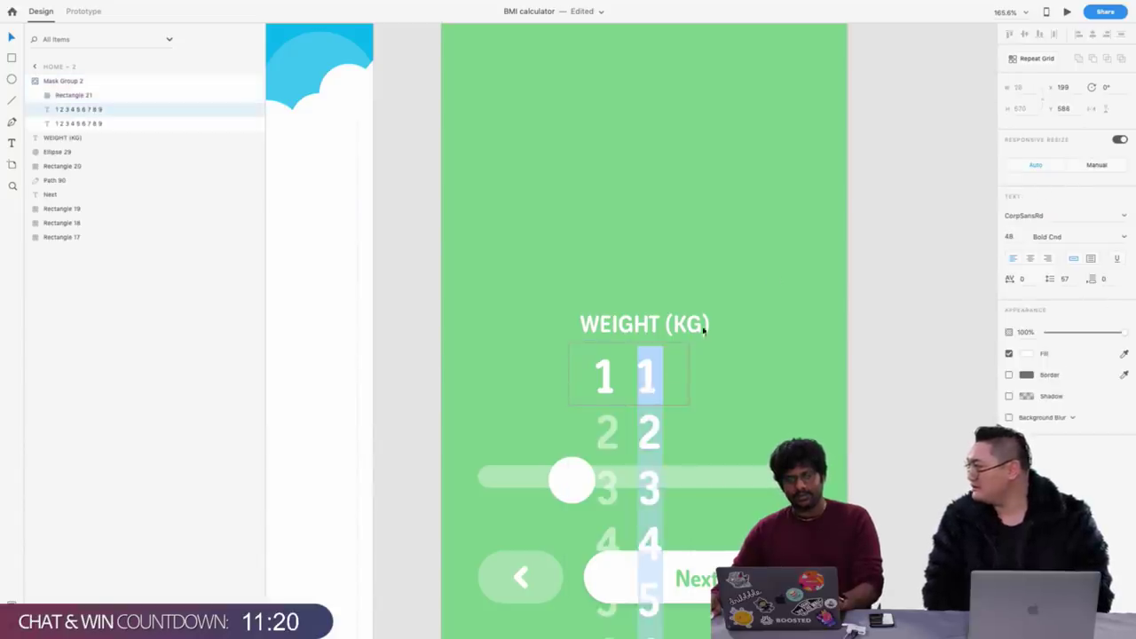
key(Escape)
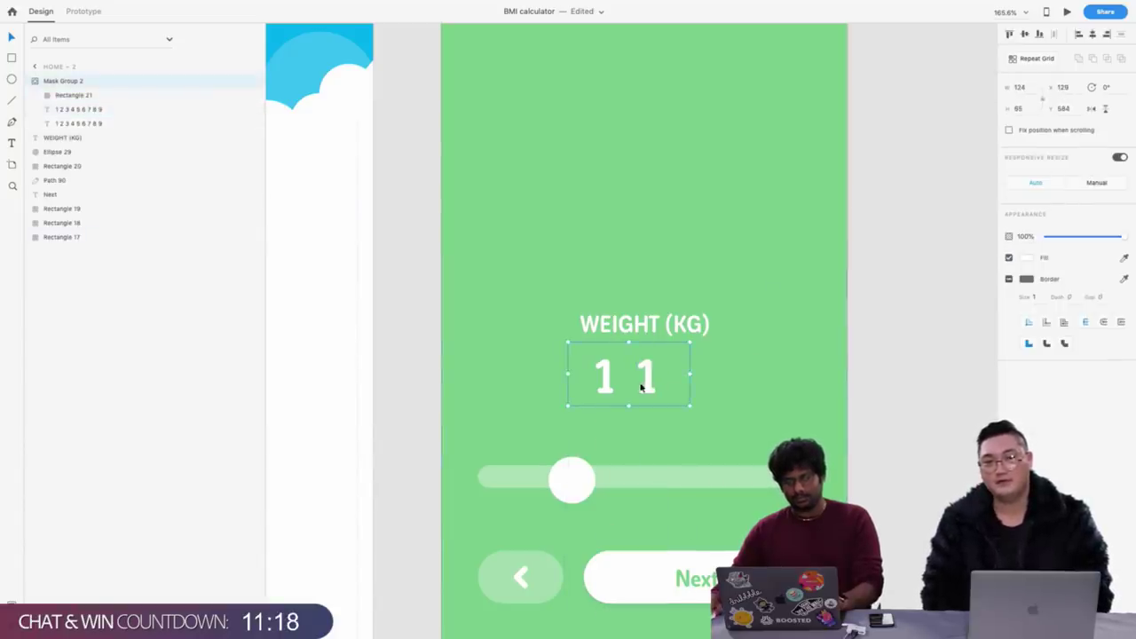
scroll(606, 255, down, 5)
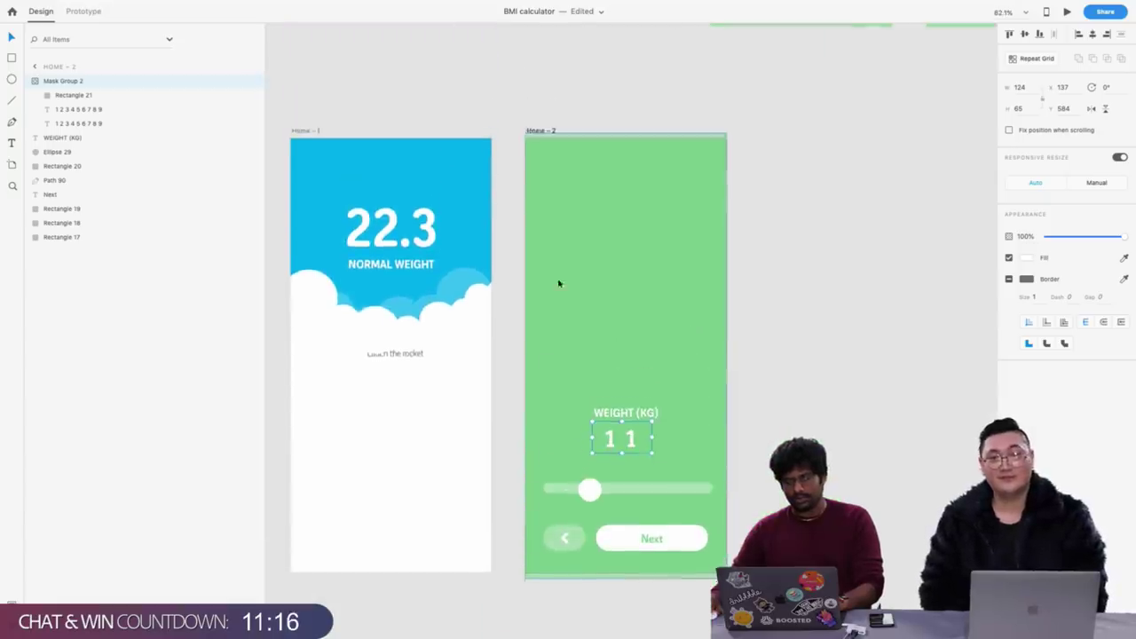
Move the second digit column inside the mask group closer to the first, to X 196
key(Escape)
scroll(639, 258, up, 2)
key(Escape)
scroll(667, 349, up, 2)
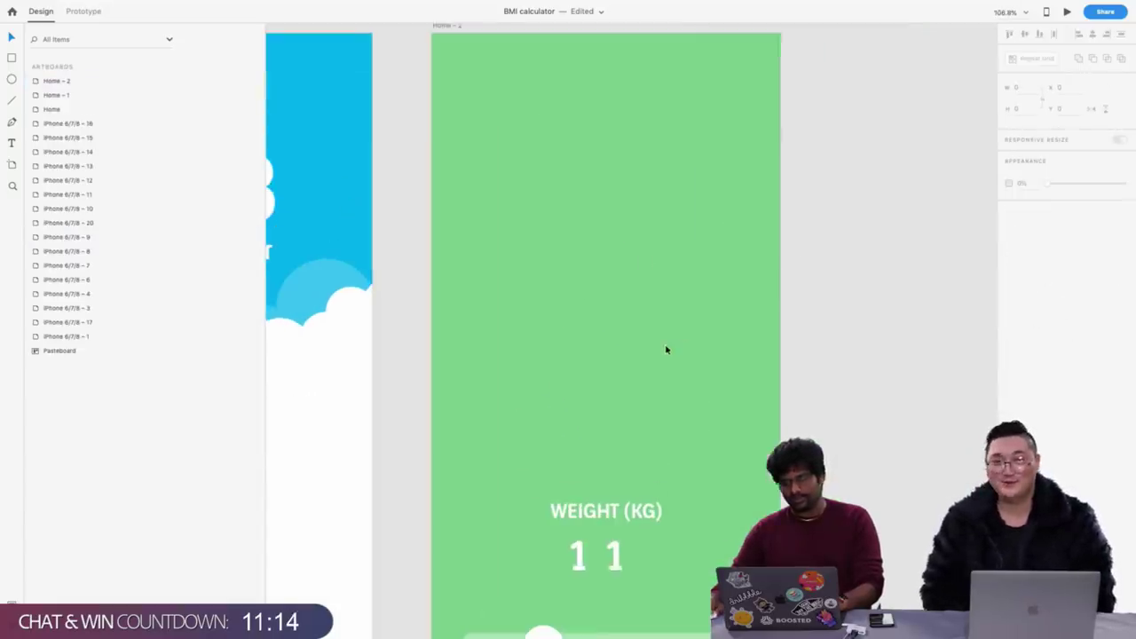
double_click(614, 557)
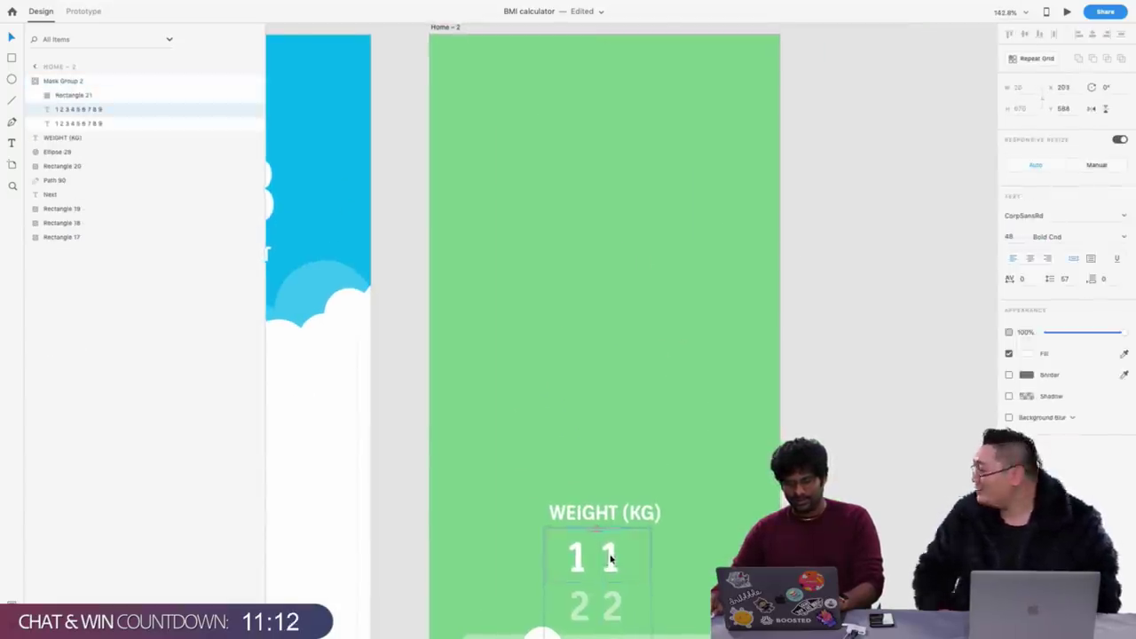
drag(611, 558, 608, 559)
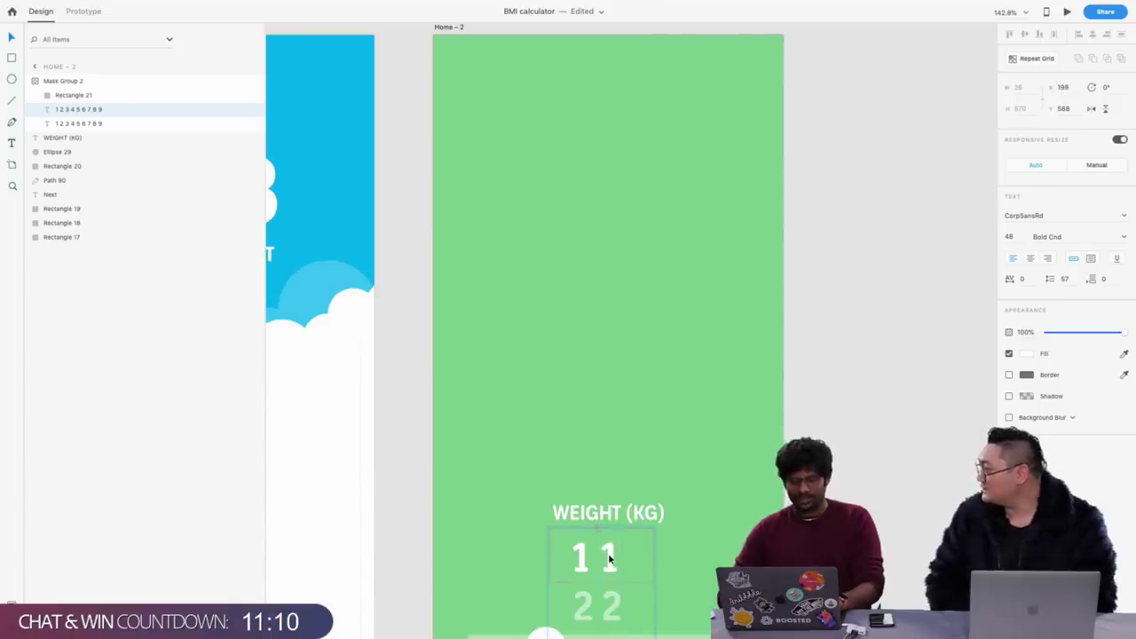
key(Left)
key(Left)
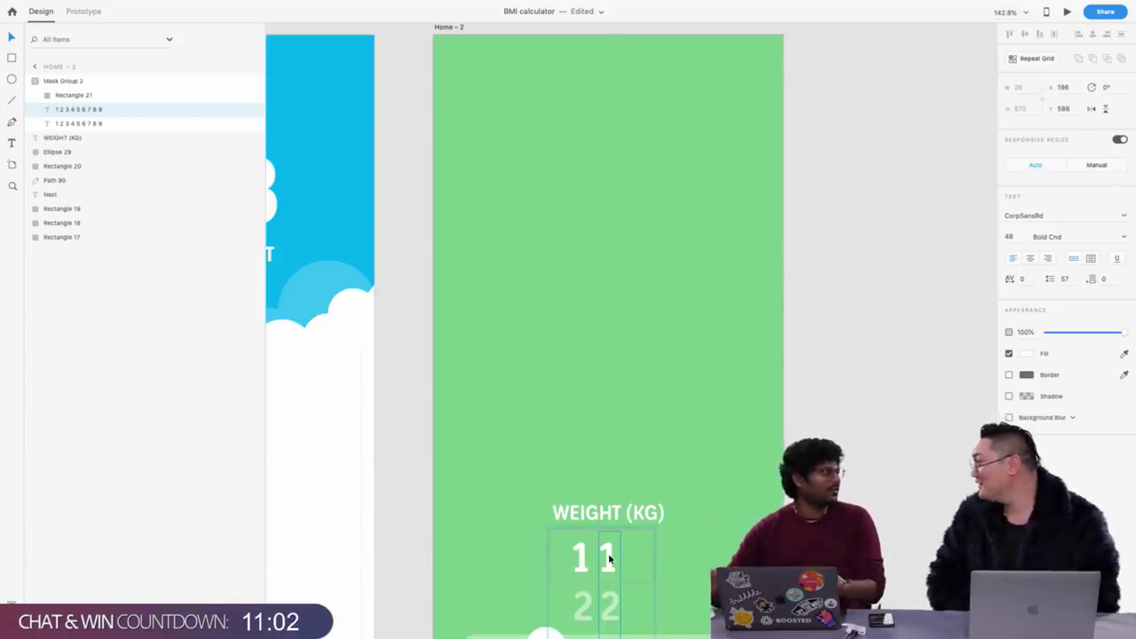
click(589, 591)
click(588, 563)
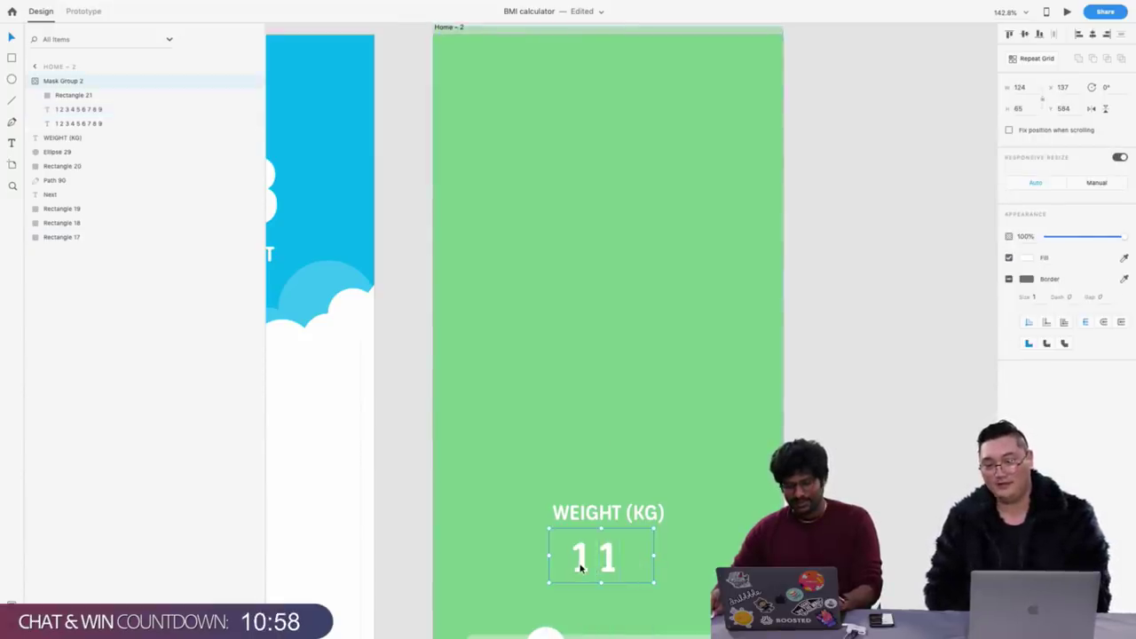
drag(579, 568, 589, 567)
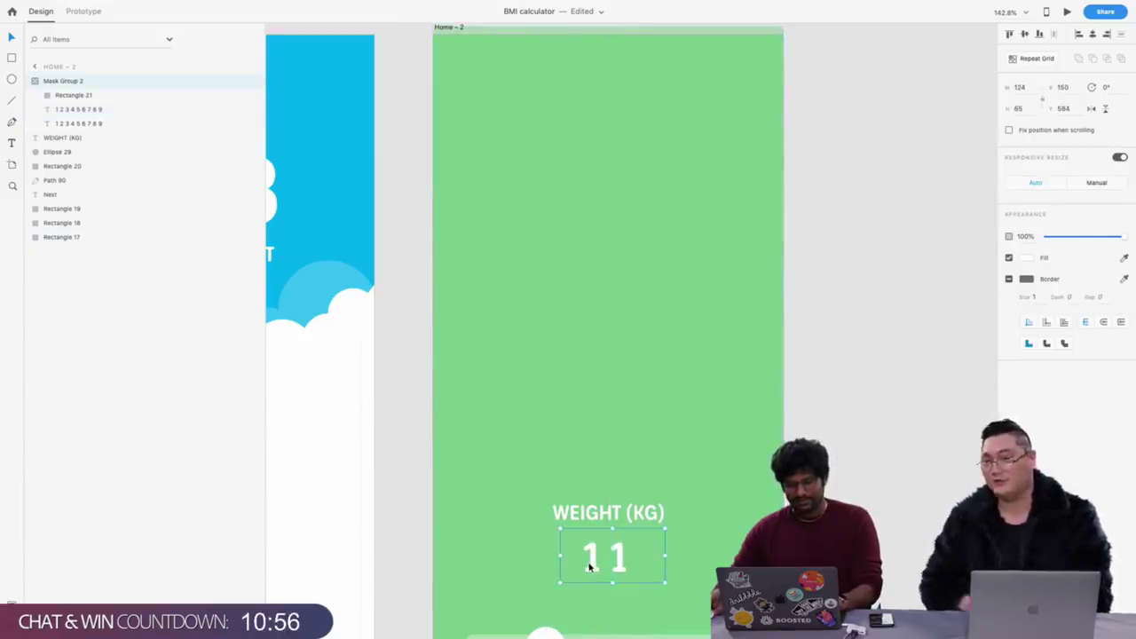
key(ctrl+z)
Narrow the mask rectangle around the two digits to a width of about 97 from its right edge
double_click(652, 557)
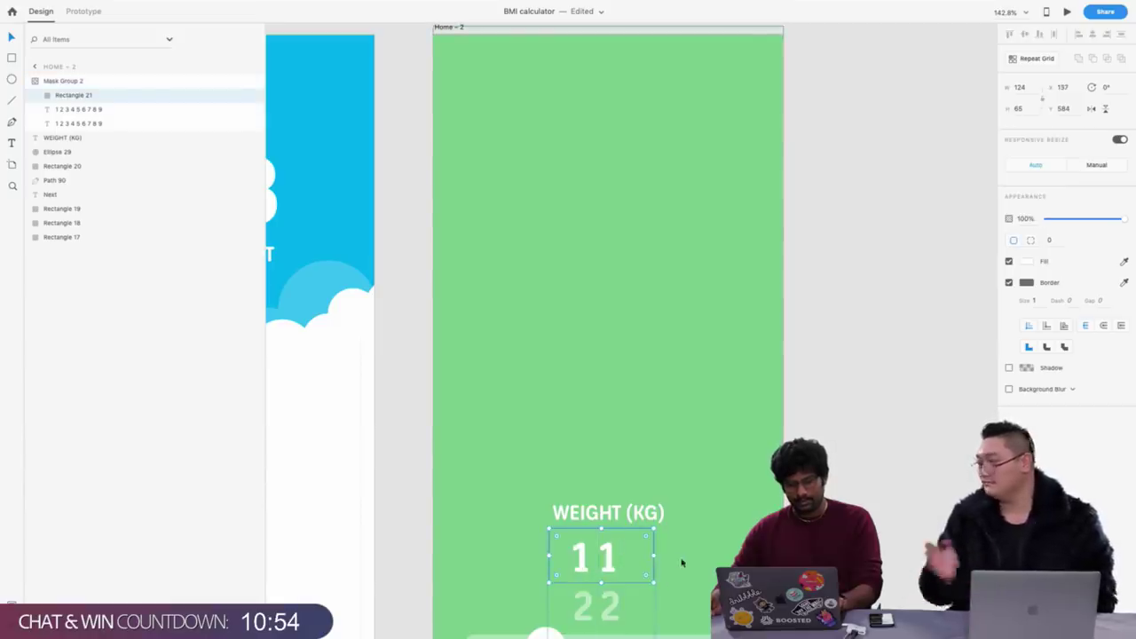
drag(655, 556, 644, 556)
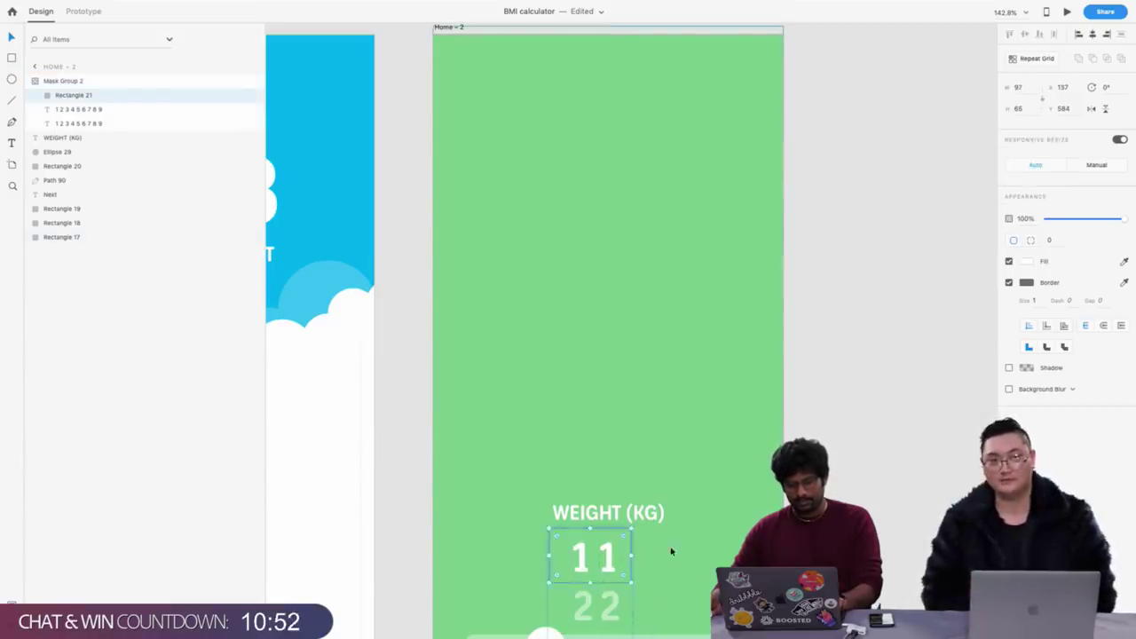
key(Escape)
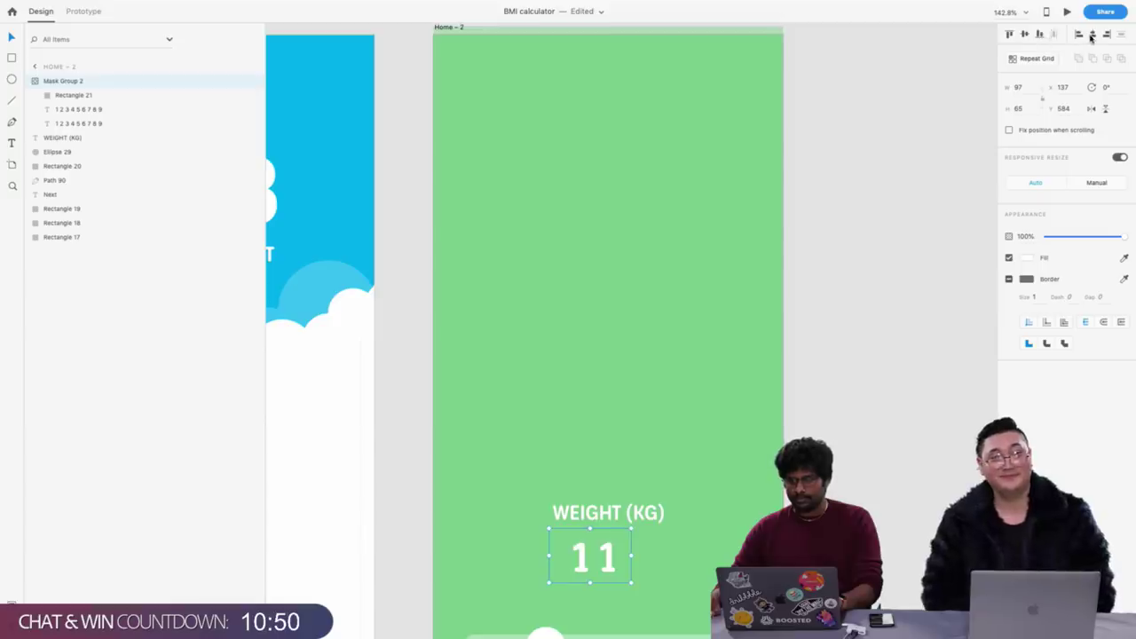
Duplicate the Home – 2 artboard
scroll(416, 316, down, 5)
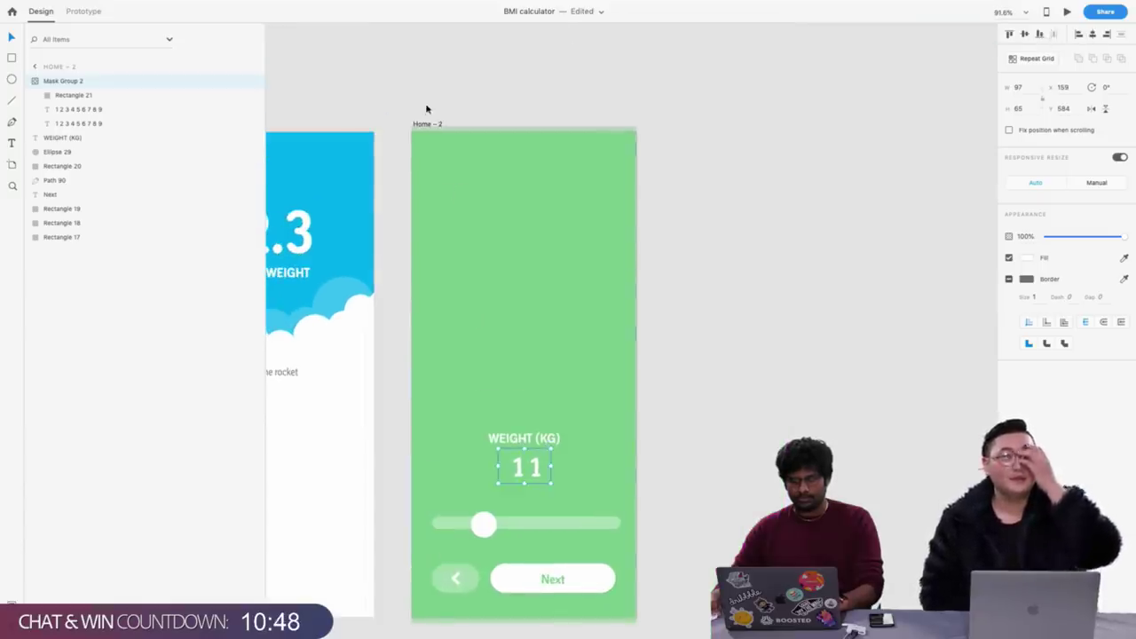
click(426, 122)
key(super+d)
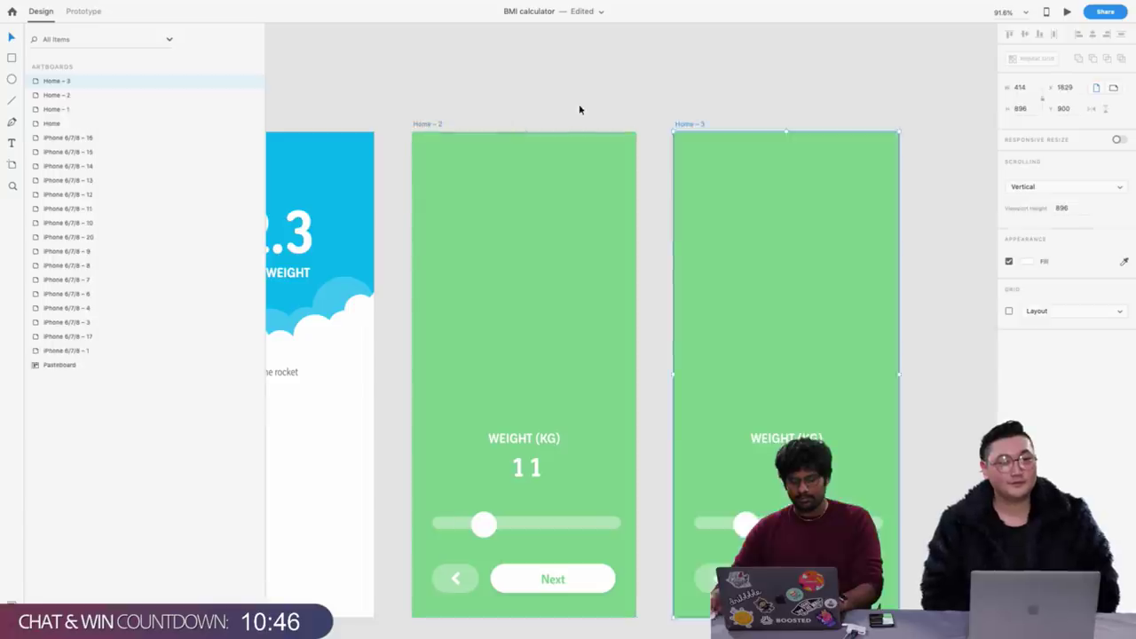
On the Home – 3 artboard, move both masked digit columns up inside the mask so the weight shows 88
scroll(705, 185, right, 5)
double_click(560, 475)
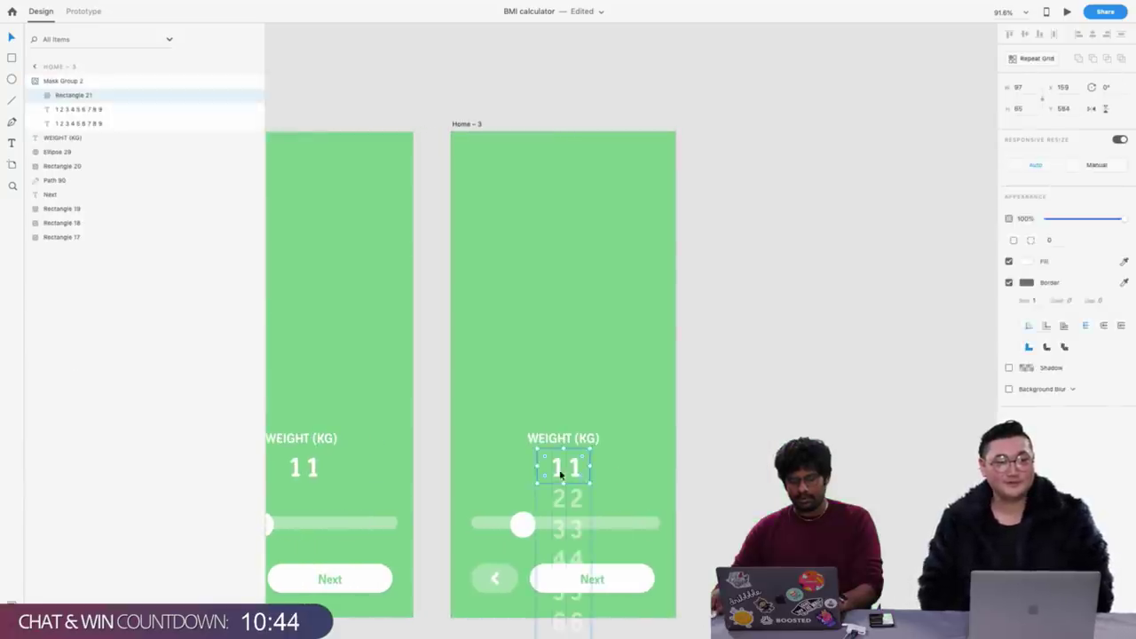
drag(560, 475, 577, 265)
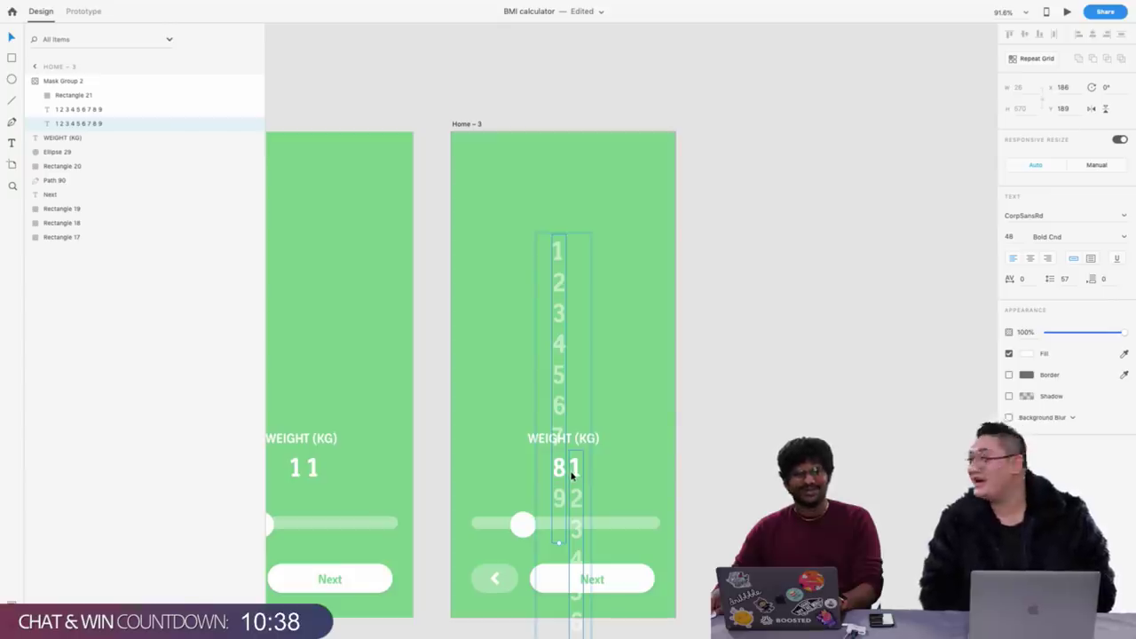
drag(573, 478, 585, 254)
click(792, 268)
scroll(791, 268, down, 2)
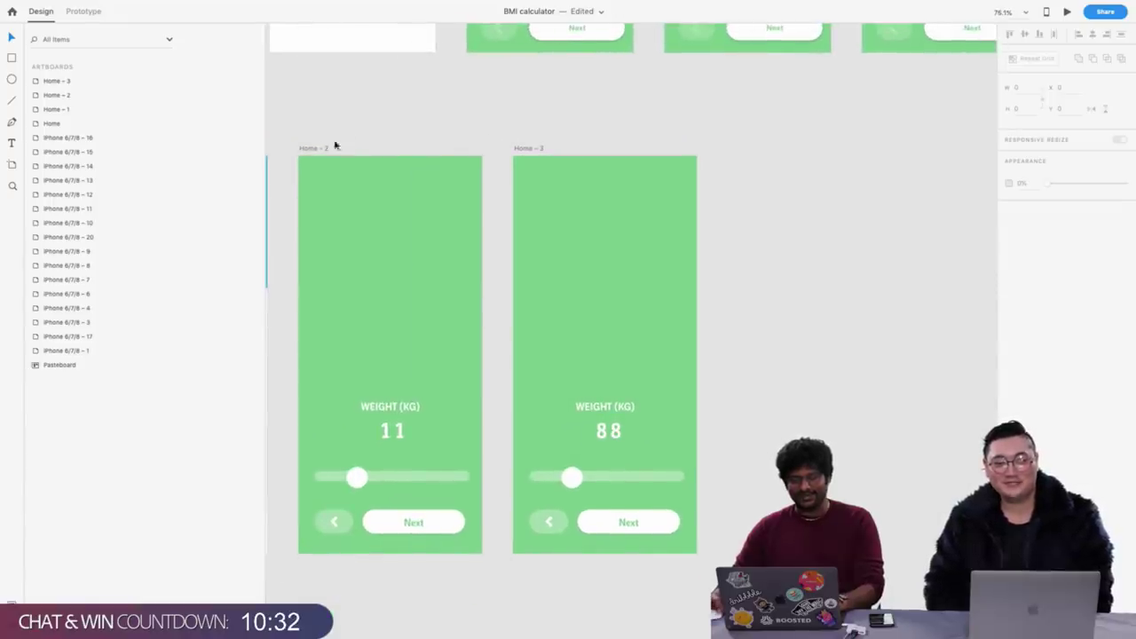
Draw a white rectangle about 203 × 165 above the WEIGHT (KG) label on Home – 2
scroll(316, 149, left, 5)
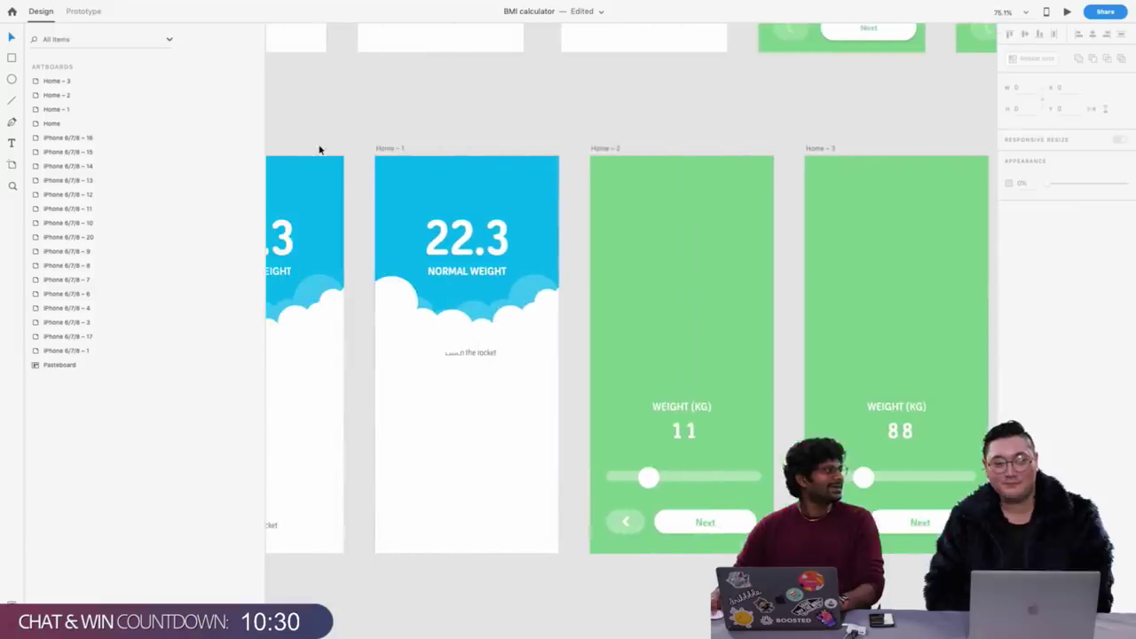
scroll(742, 348, up, 3)
scroll(683, 344, right, 2)
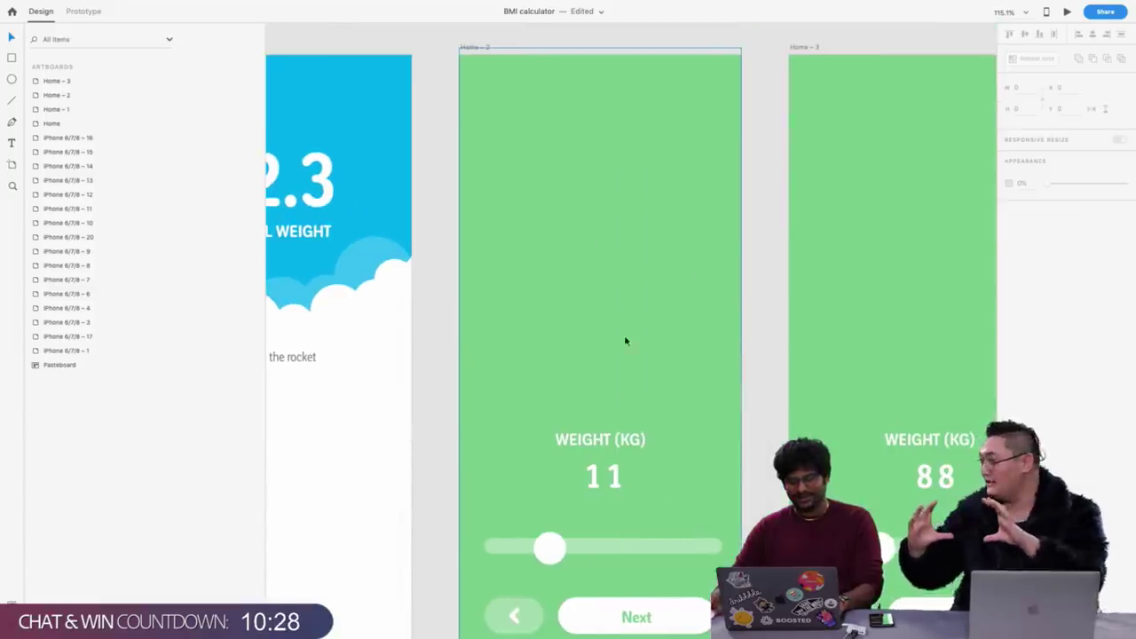
key(r)
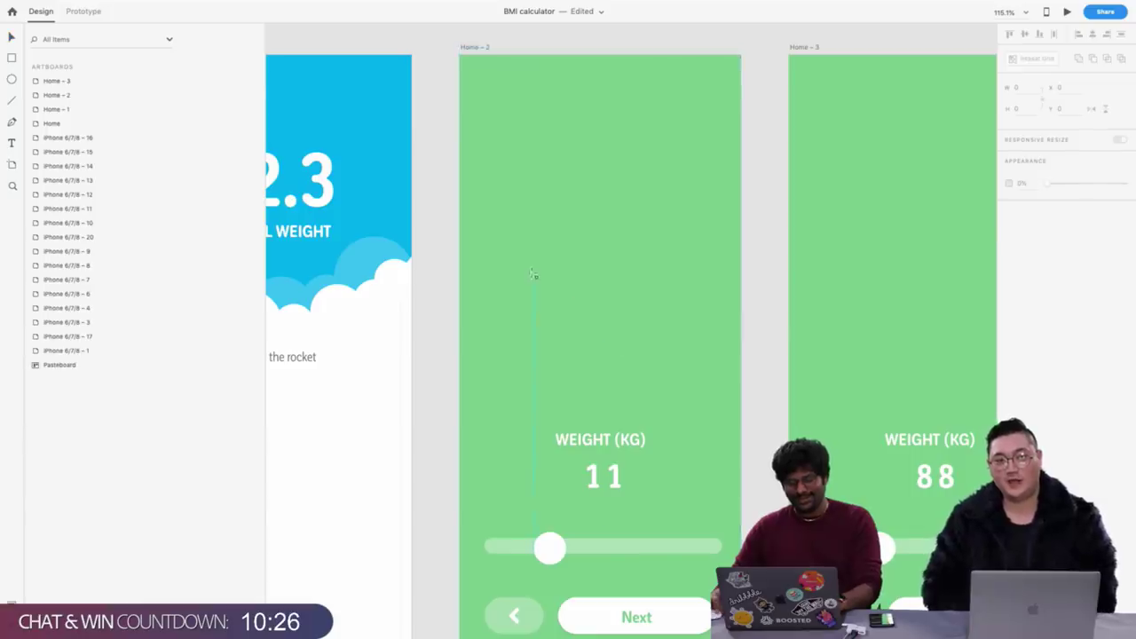
drag(535, 275, 671, 385)
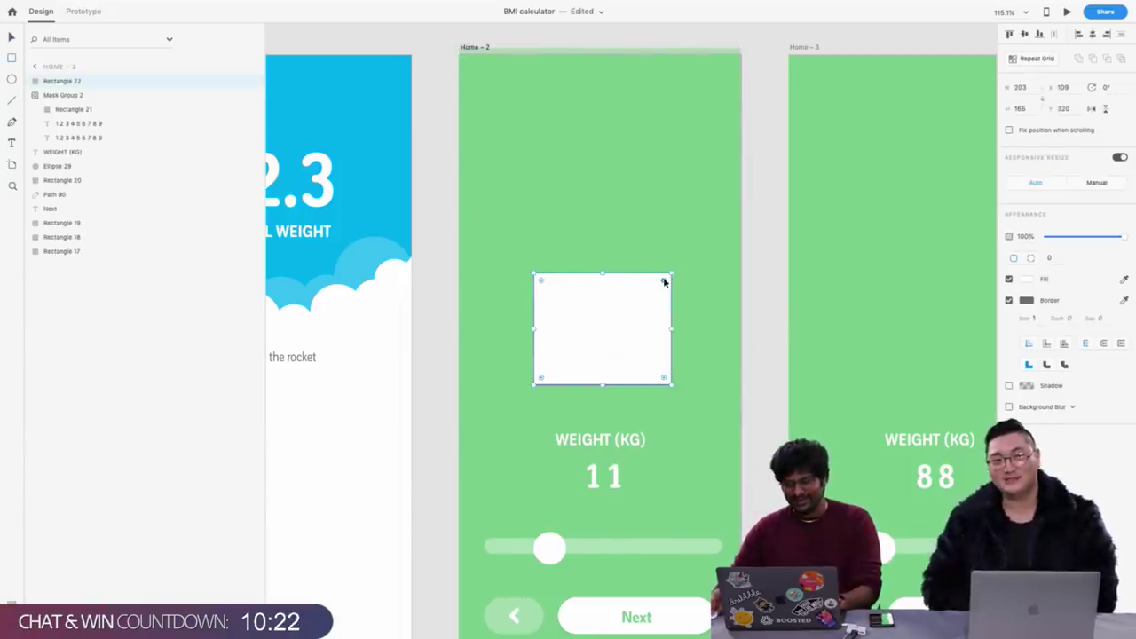
Round the white rectangle's corners to a radius of about 19, remove its border, and shift it to X 116, Y 350
mouse_move(664, 283)
mouse_down()
mouse_move(645, 311)
mouse_move(653, 298)
mouse_up()
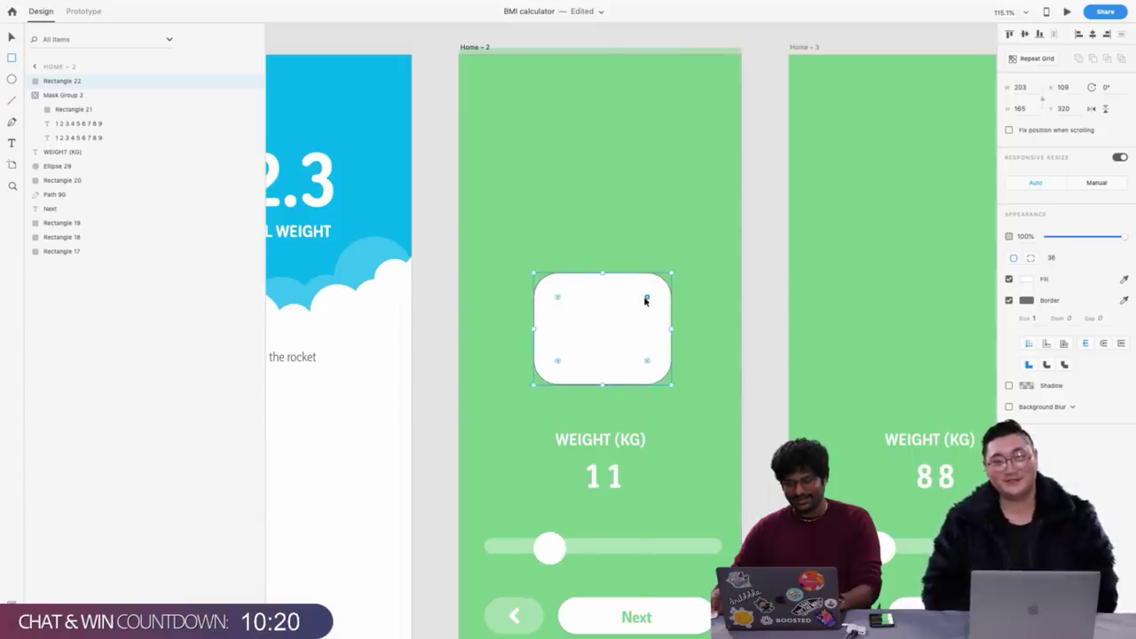
drag(557, 299, 545, 285)
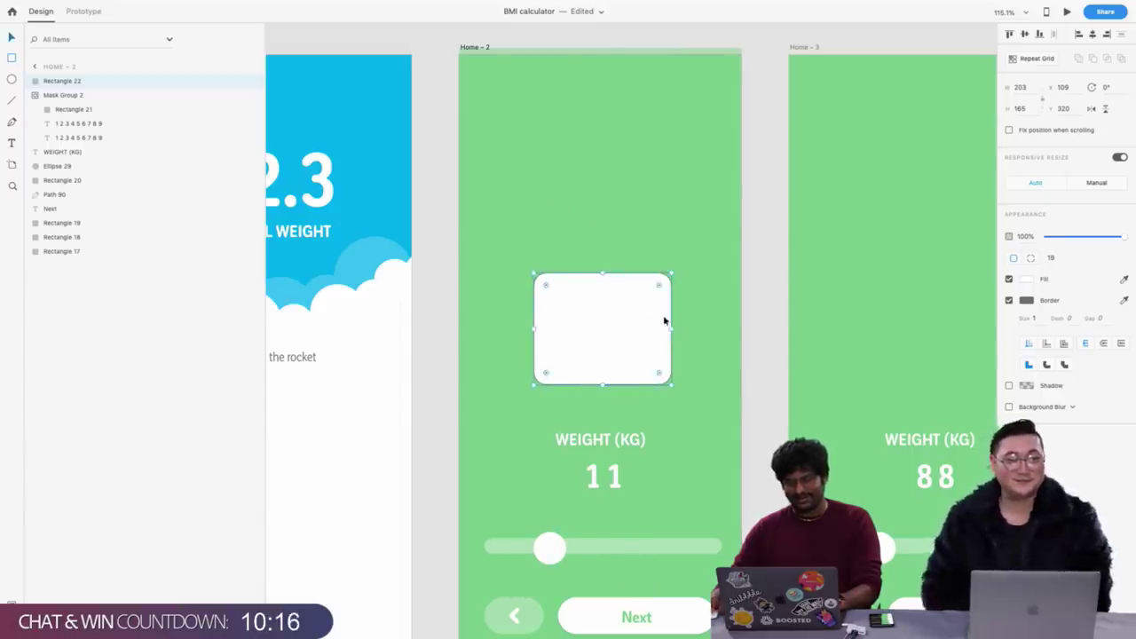
drag(1065, 237, 1122, 237)
click(1009, 301)
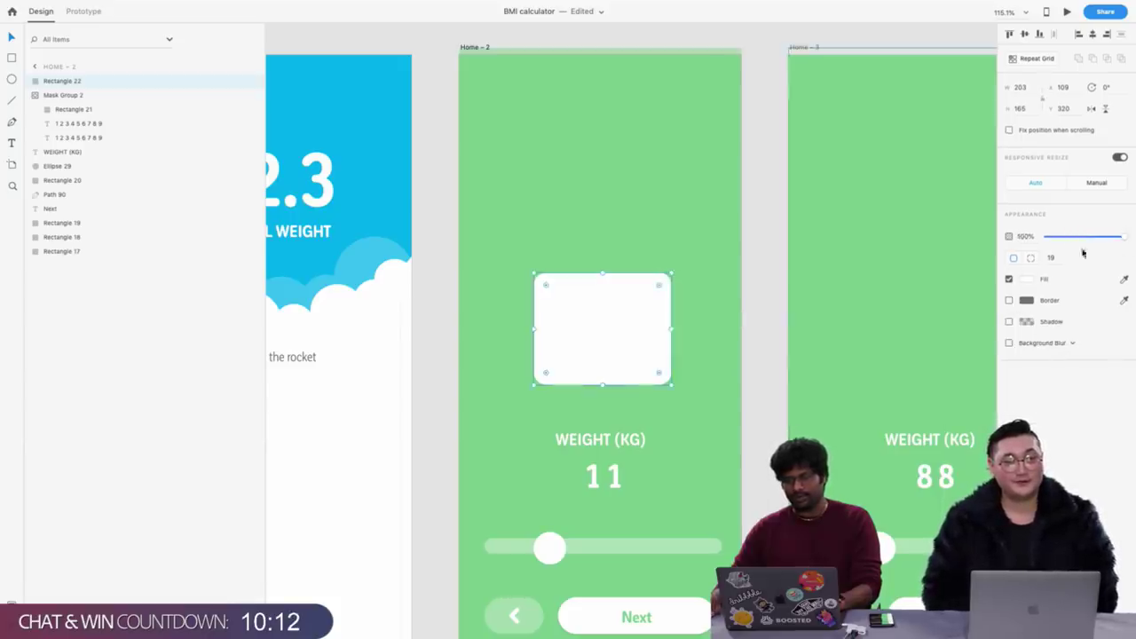
drag(609, 341, 611, 363)
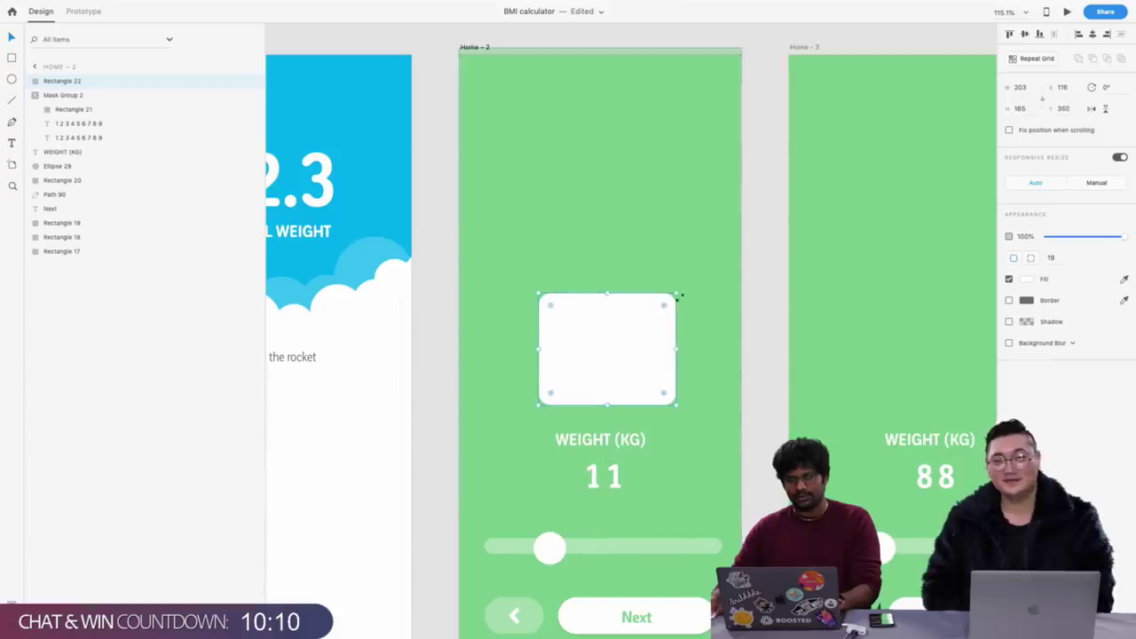
Try to reshape the white rectangle's upper-right corner by editing its path points
double_click(666, 303)
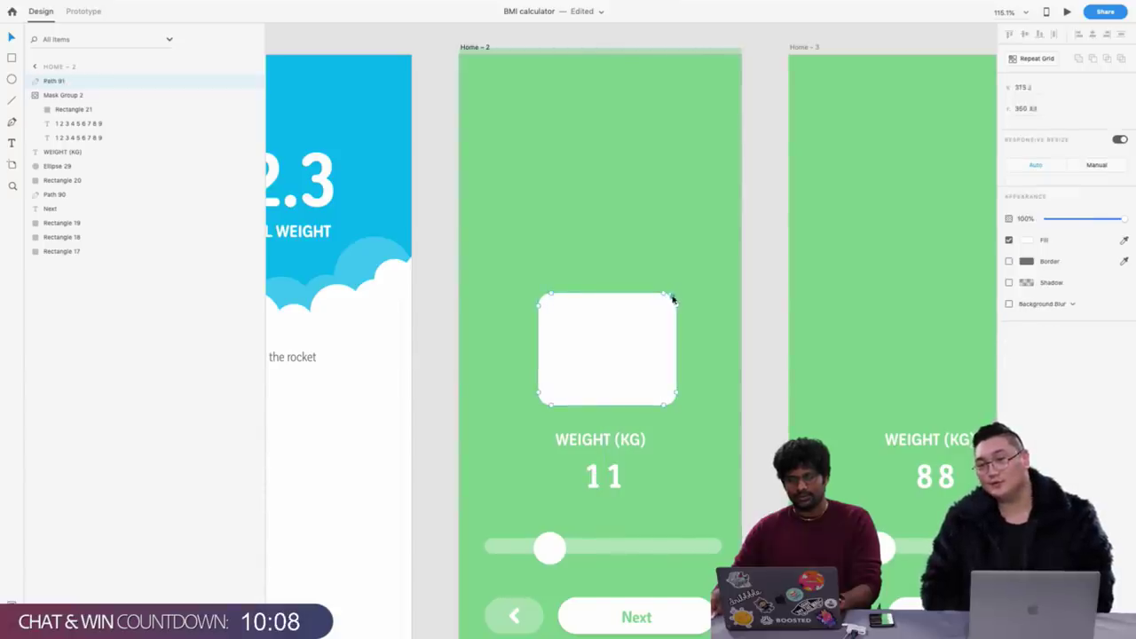
drag(673, 300, 671, 305)
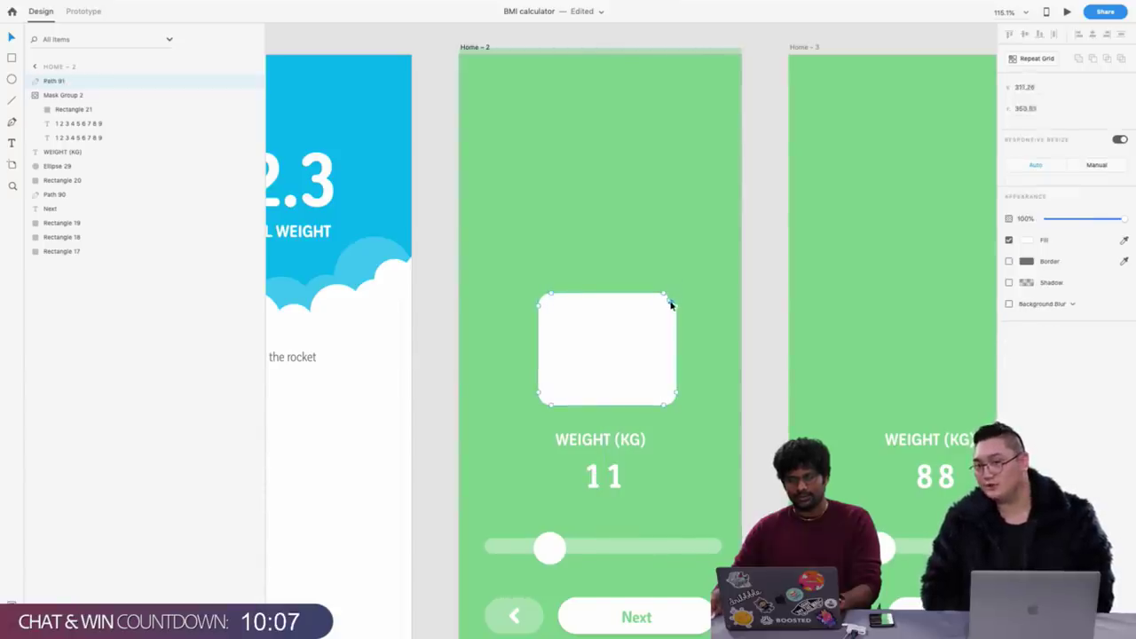
click(533, 293)
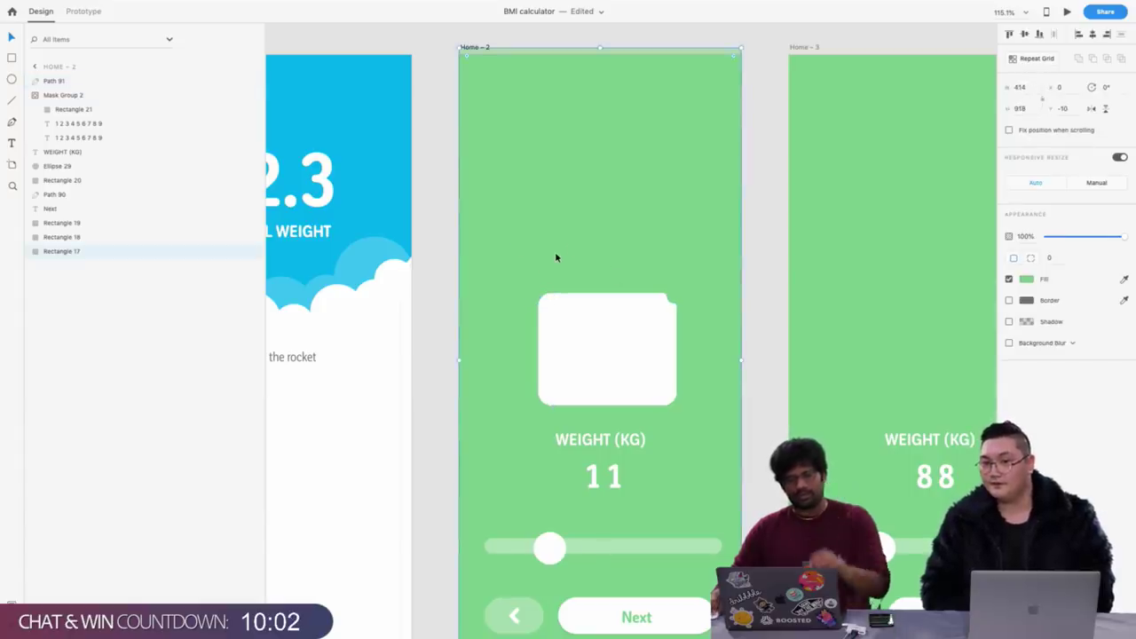
key(Escape)
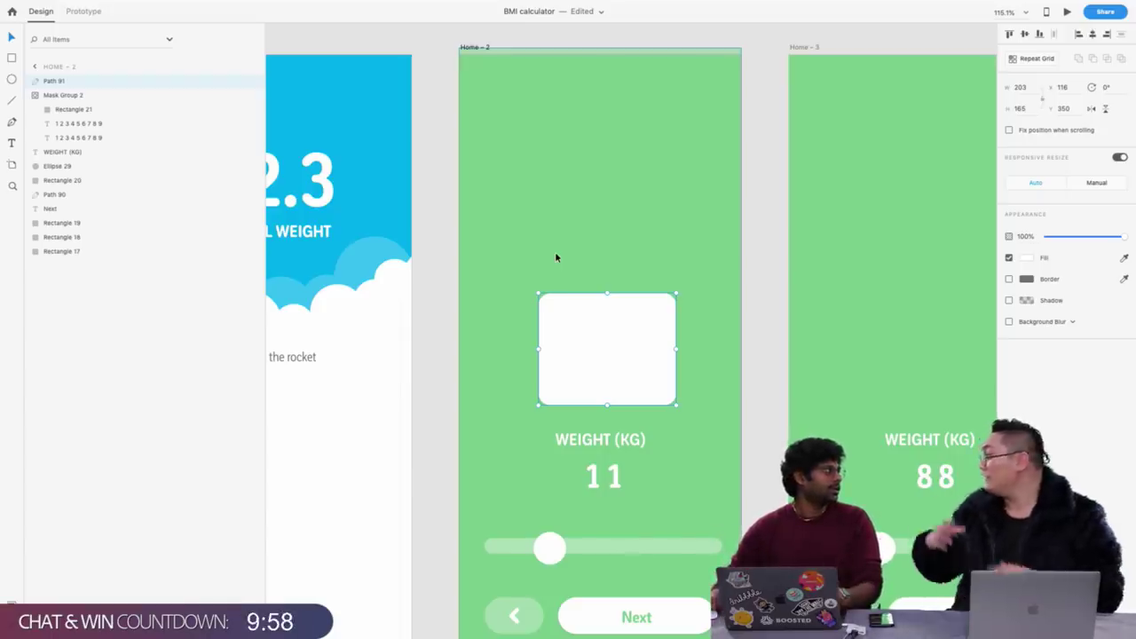
Stack two smaller copies of the rounded rectangle above it, about 120 × 97 and 90 × 73
drag(629, 376, 629, 265)
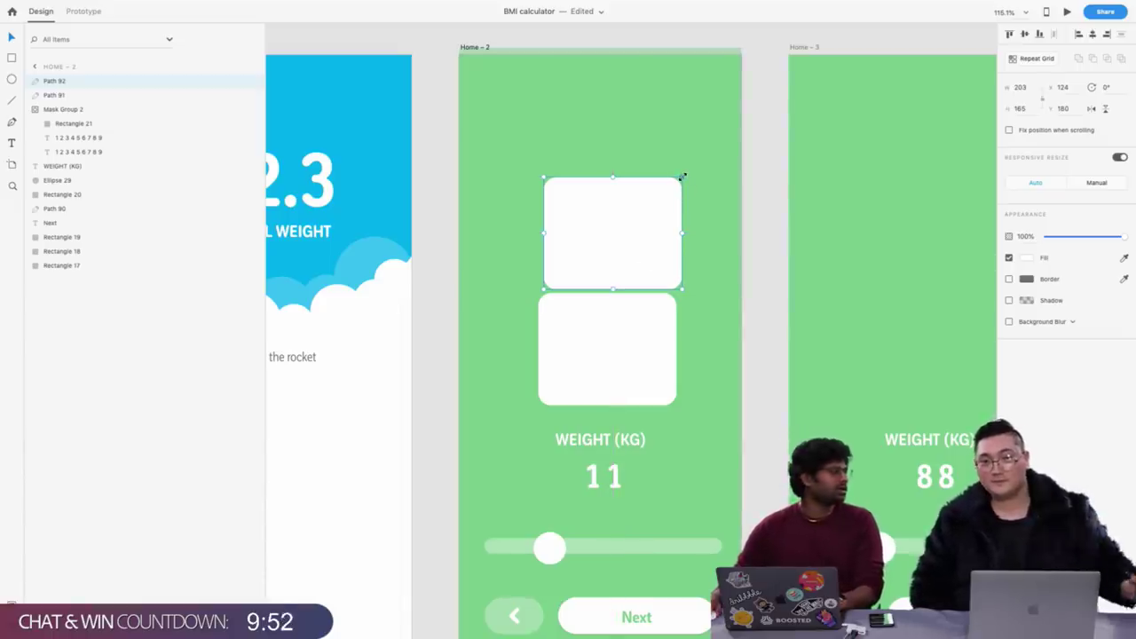
drag(682, 176, 608, 174)
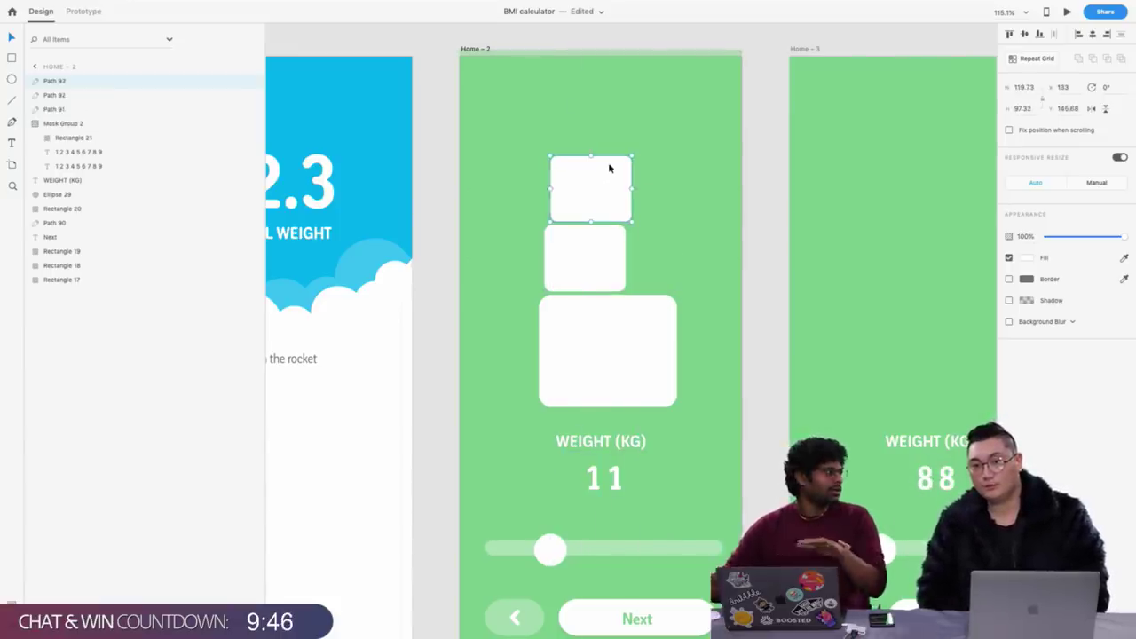
drag(631, 156, 582, 201)
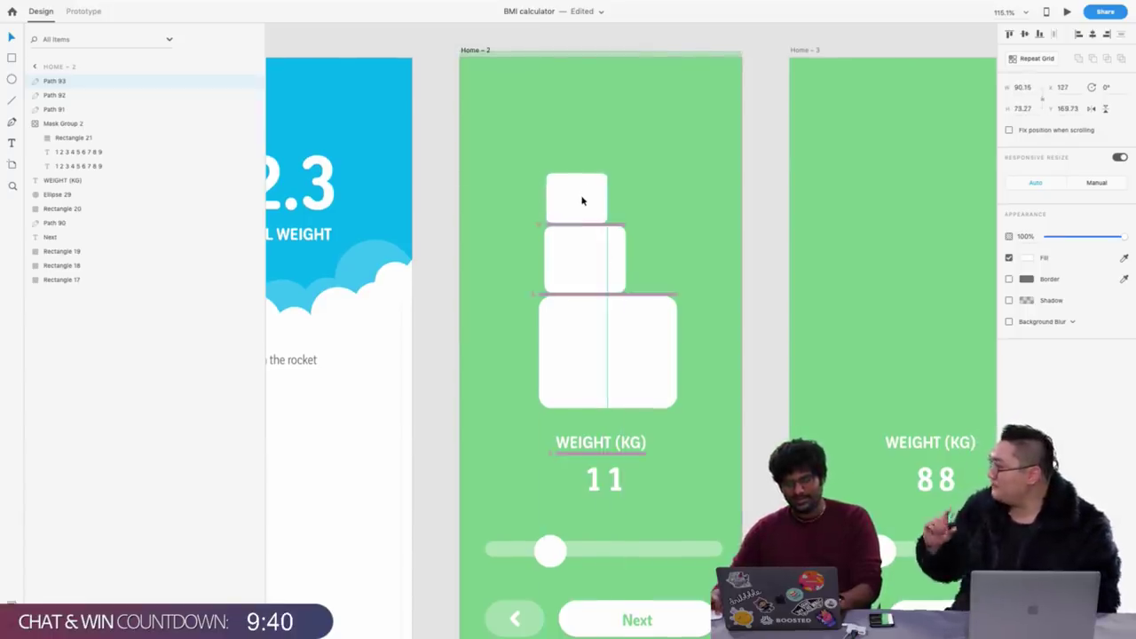
Shift the smallest rectangle of the stack sideways to X 159
shift+click(586, 257)
shift+click(588, 381)
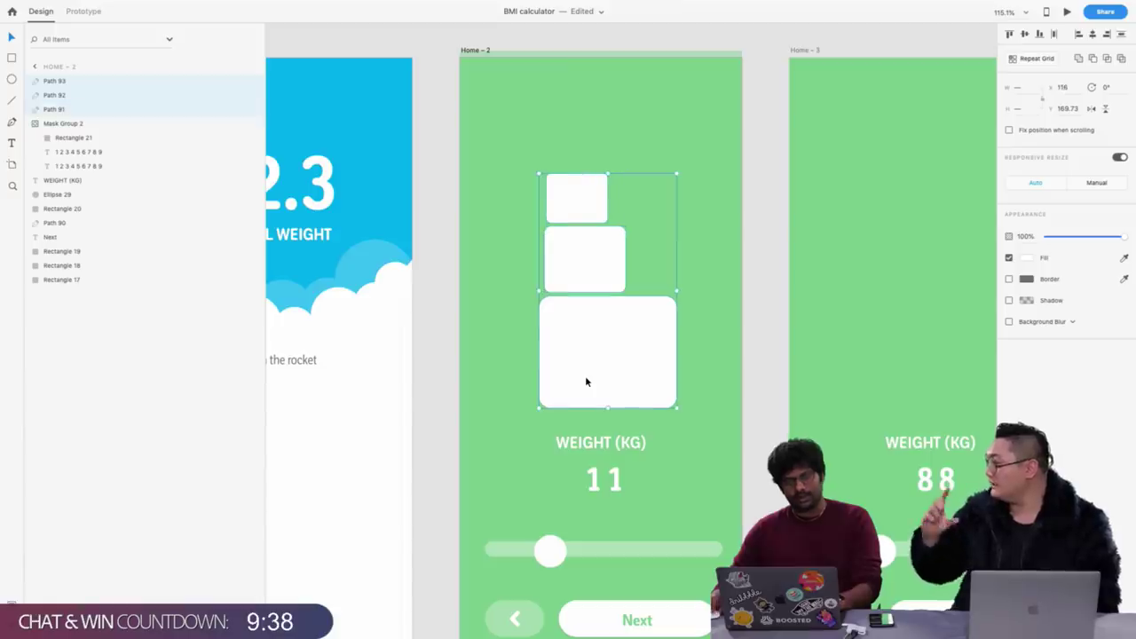
scroll(605, 353, right, 1)
scroll(605, 359, right, 5)
click(470, 193)
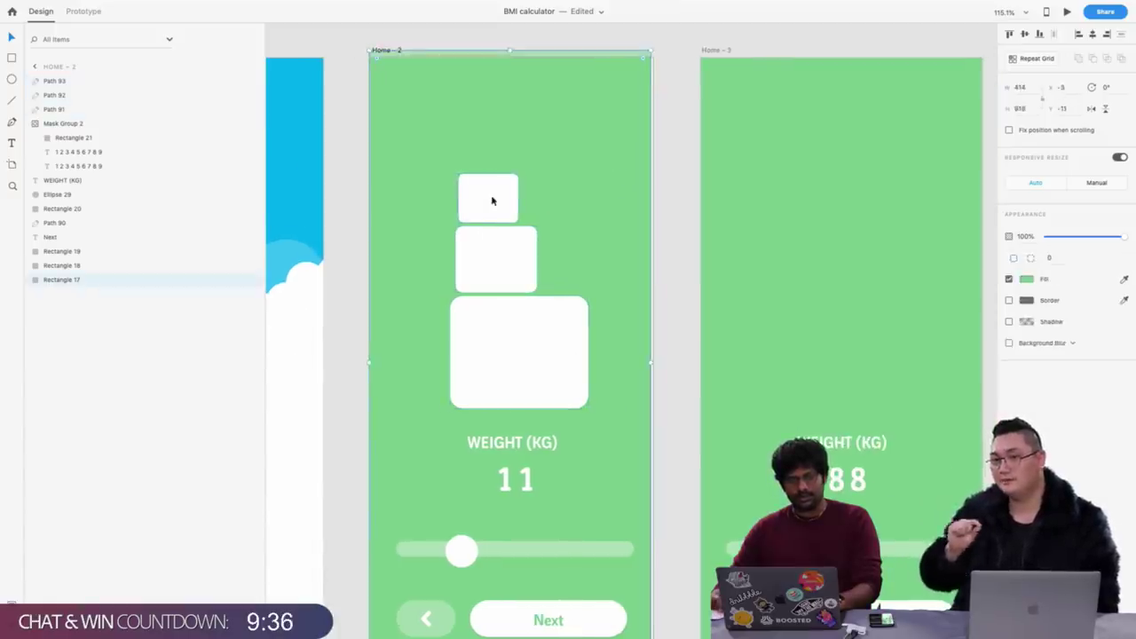
drag(492, 197, 515, 197)
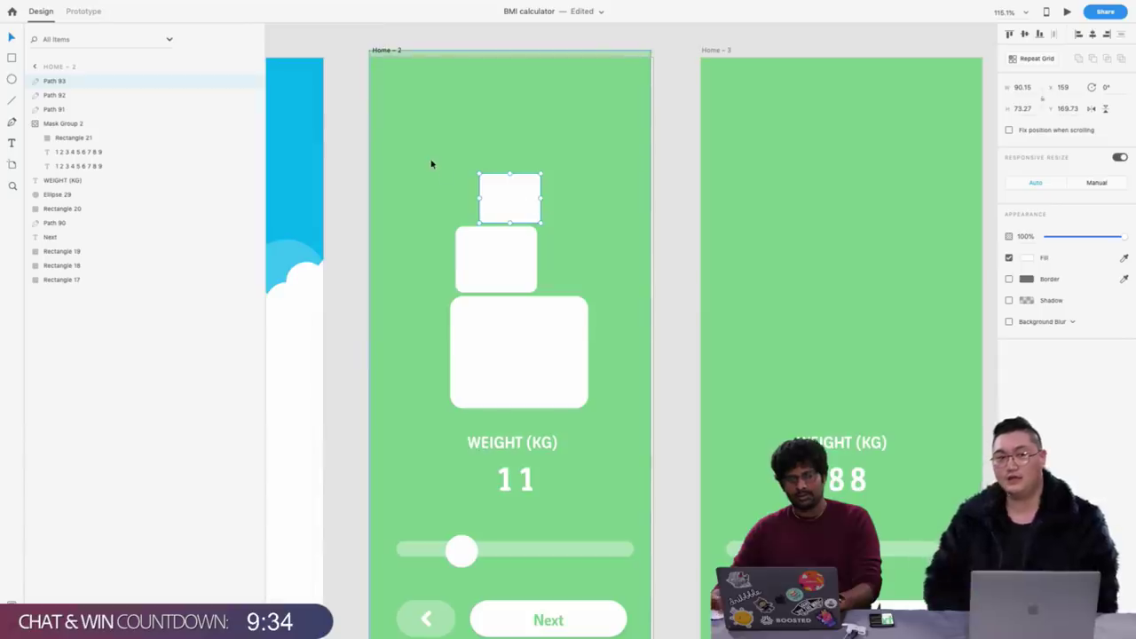
Widen the green background rectangle on Home – 2 to a width of 424
click(645, 160)
click(616, 180)
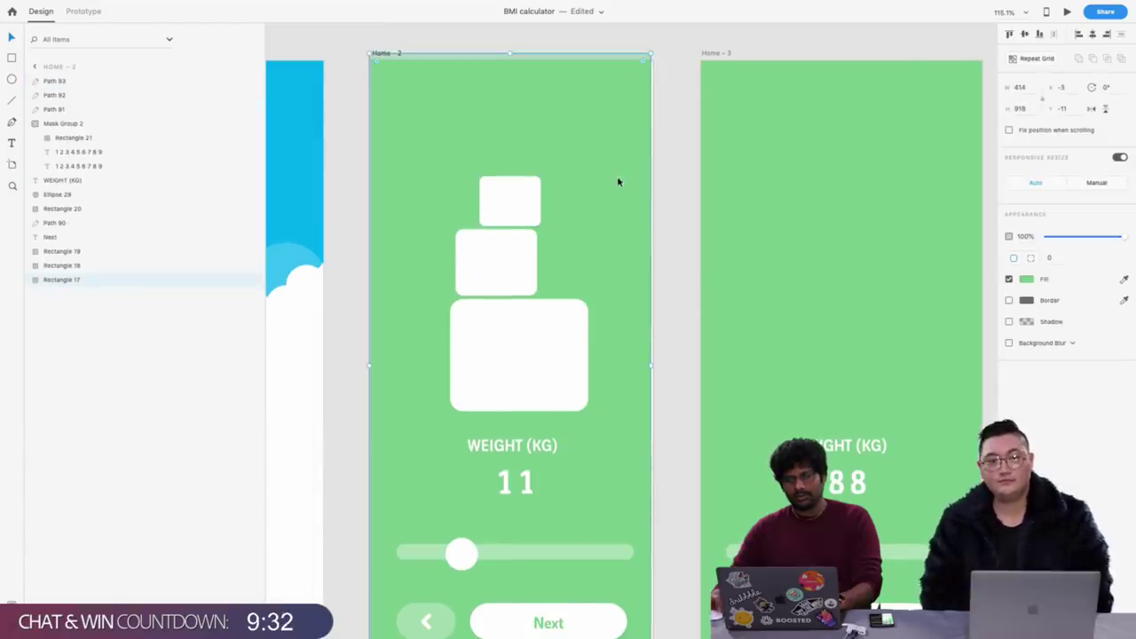
click(706, 184)
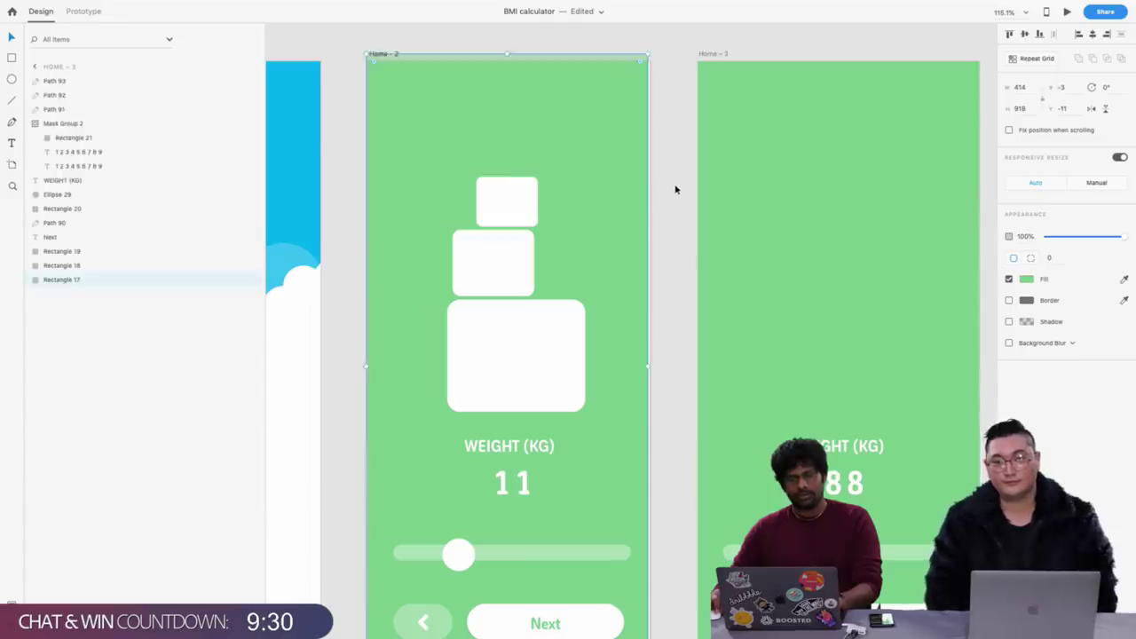
click(625, 192)
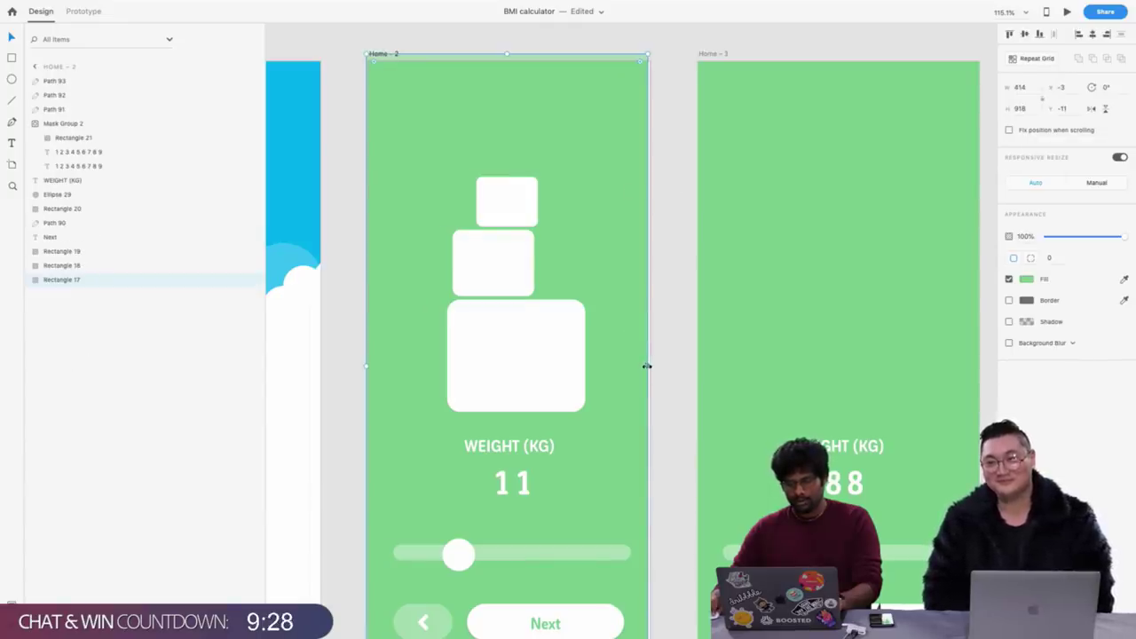
click(674, 357)
Group the three stacked white rectangles on Home – 2 and ungroup them again
scroll(520, 286, down, 3)
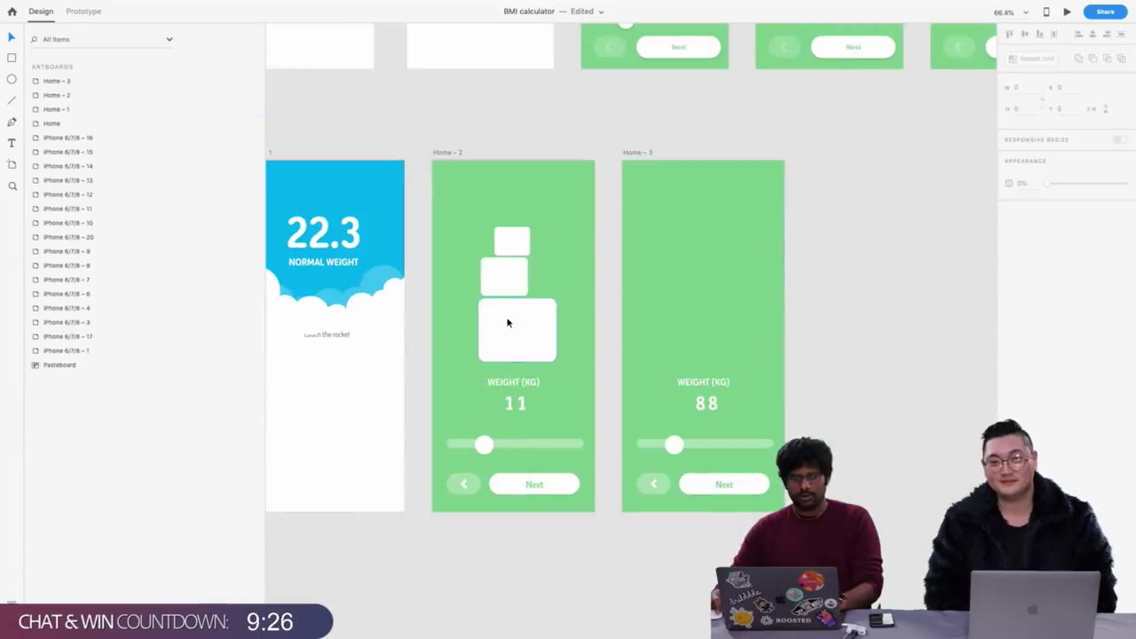
click(508, 322)
shift+click(515, 284)
shift+click(521, 253)
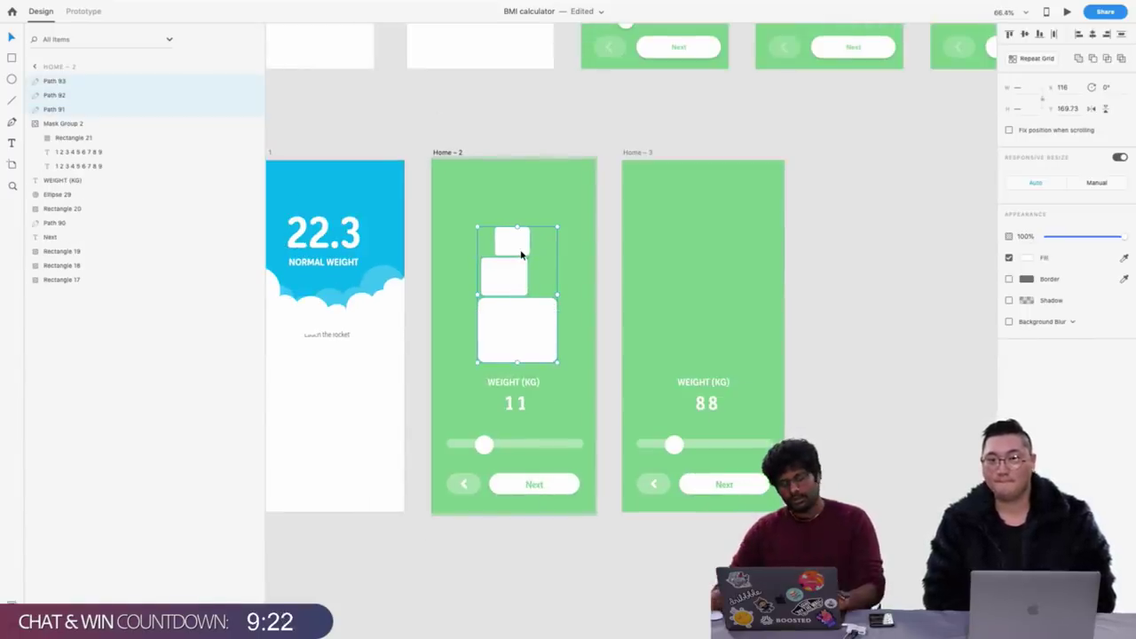
key(ctrl+g)
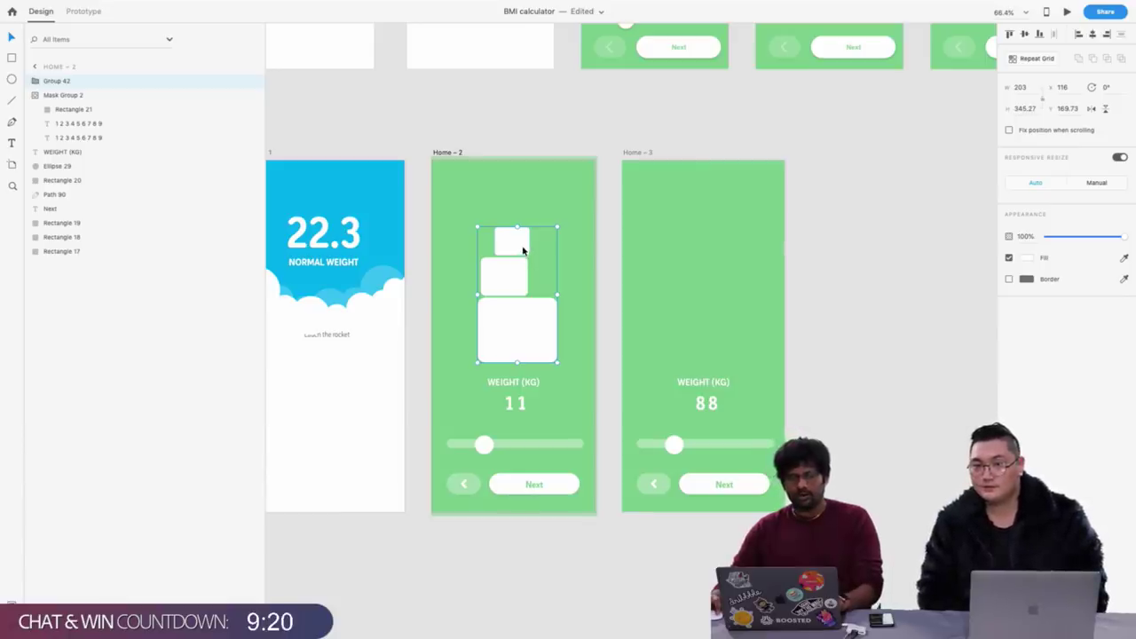
key(ctrl+shift+g)
click(593, 274)
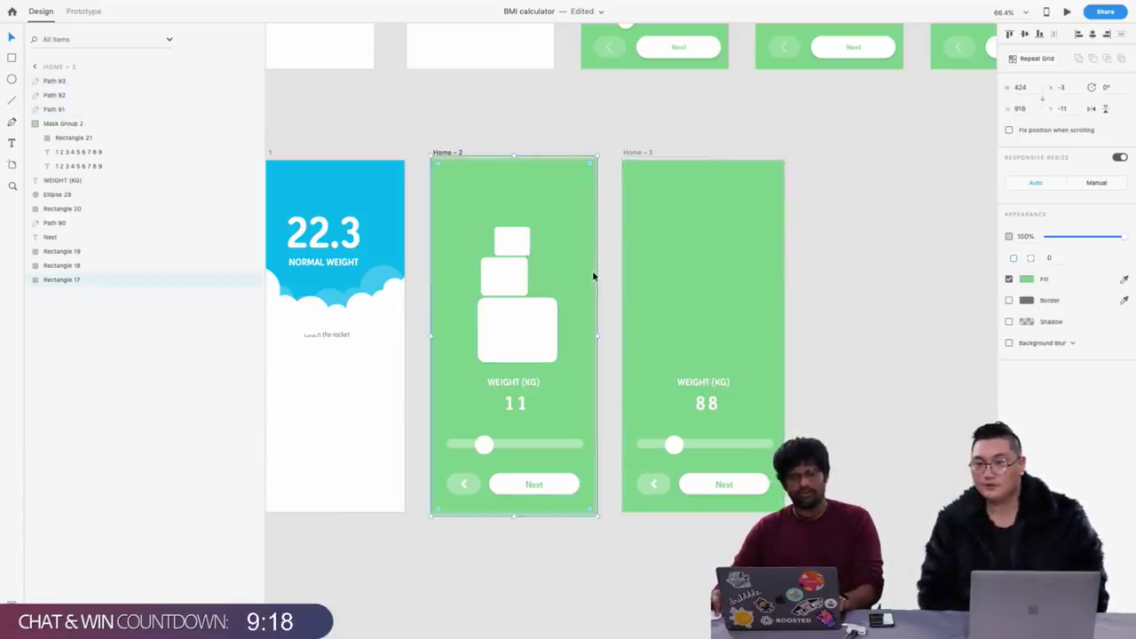
Try moving the two smaller rectangles onto the pasteboard above Home – 2, and undo the move
click(512, 241)
shift+click(506, 277)
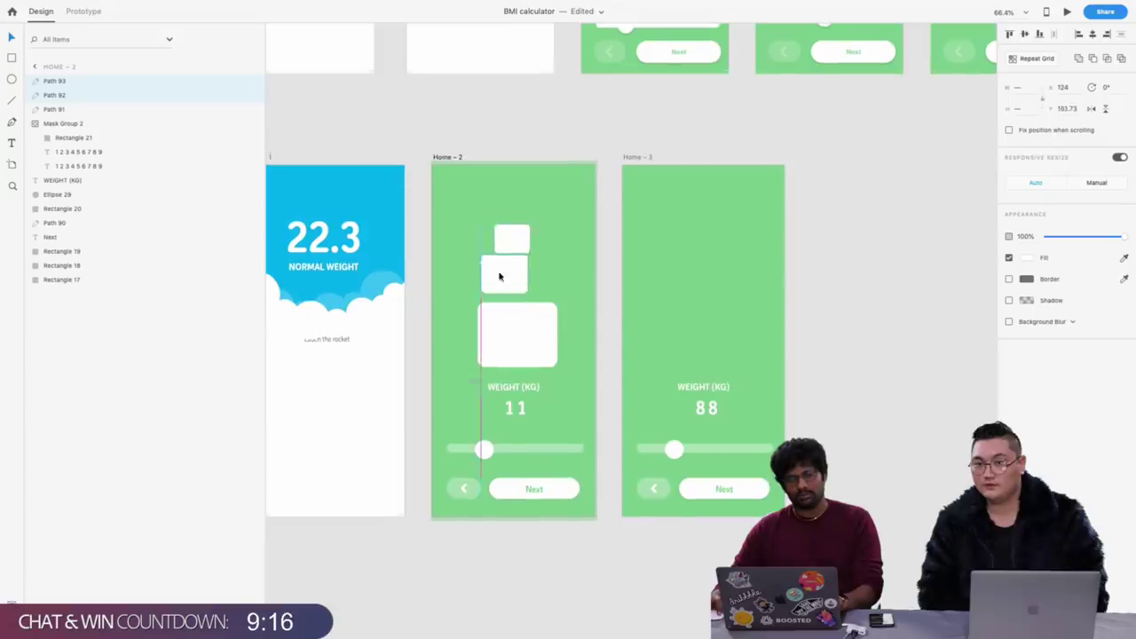
drag(508, 282, 516, 134)
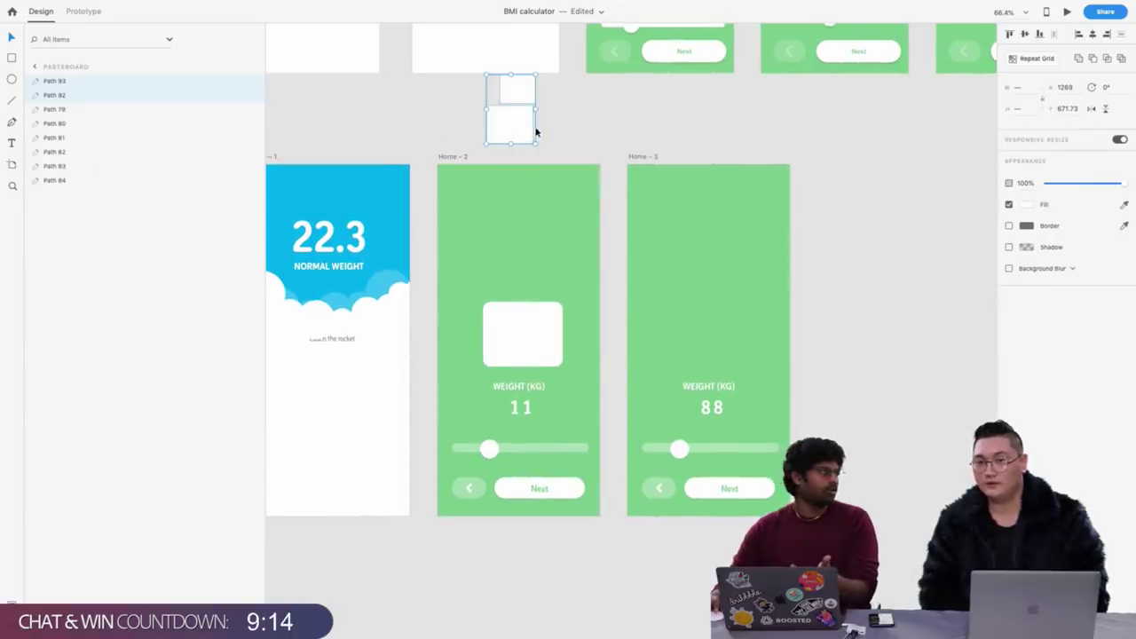
key(ctrl+z)
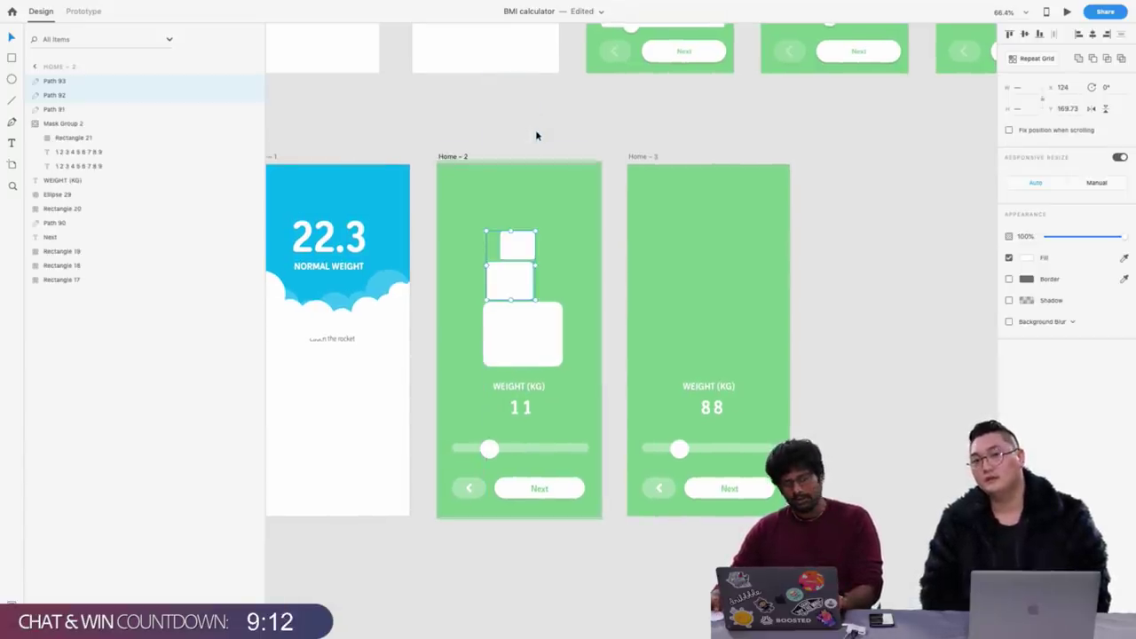
Group all three stacked white rectangles on Home – 2 into one object
shift+click(542, 331)
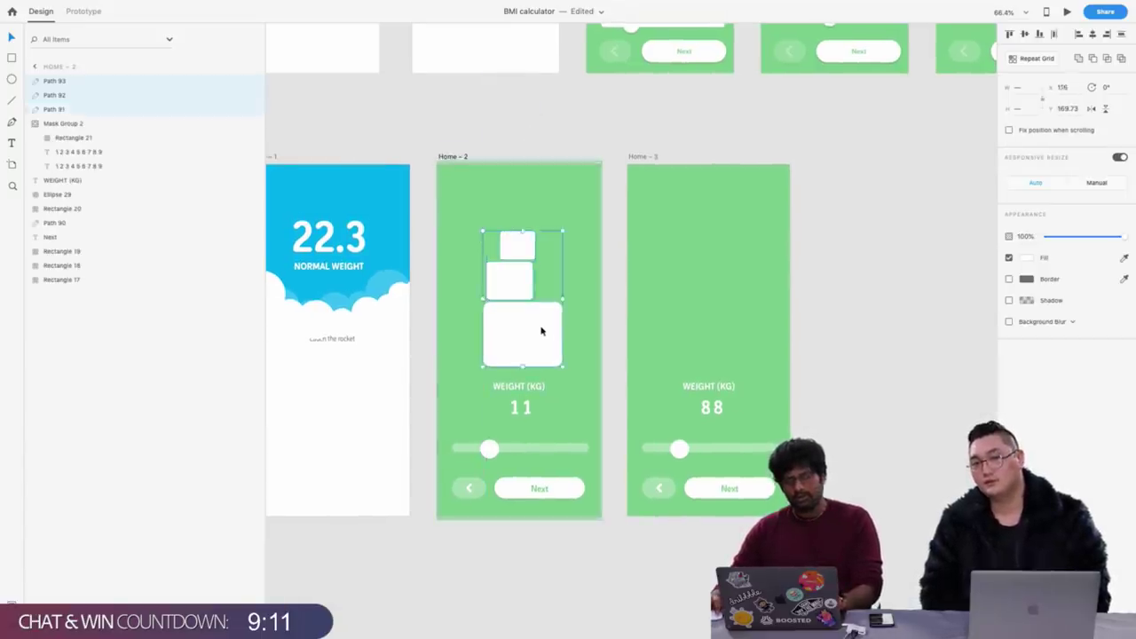
key(ctrl+g)
click(564, 131)
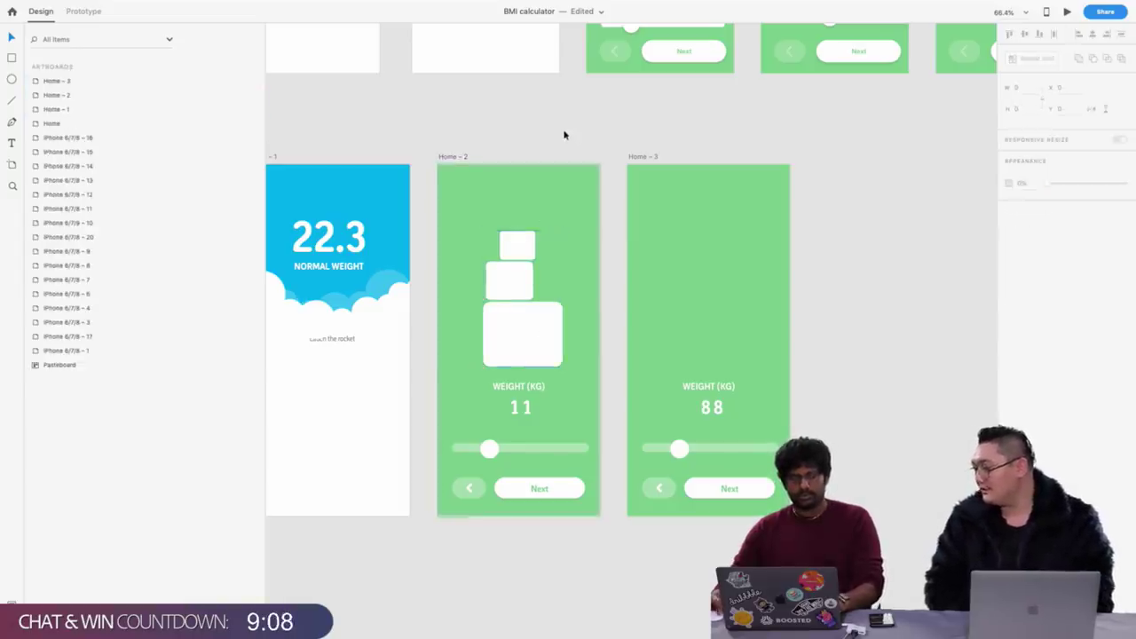
Move the two smaller rectangles inside the grouped stack up onto the area above Home – 2, leaving only the large one on the artboard
double_click(514, 240)
shift+click(519, 288)
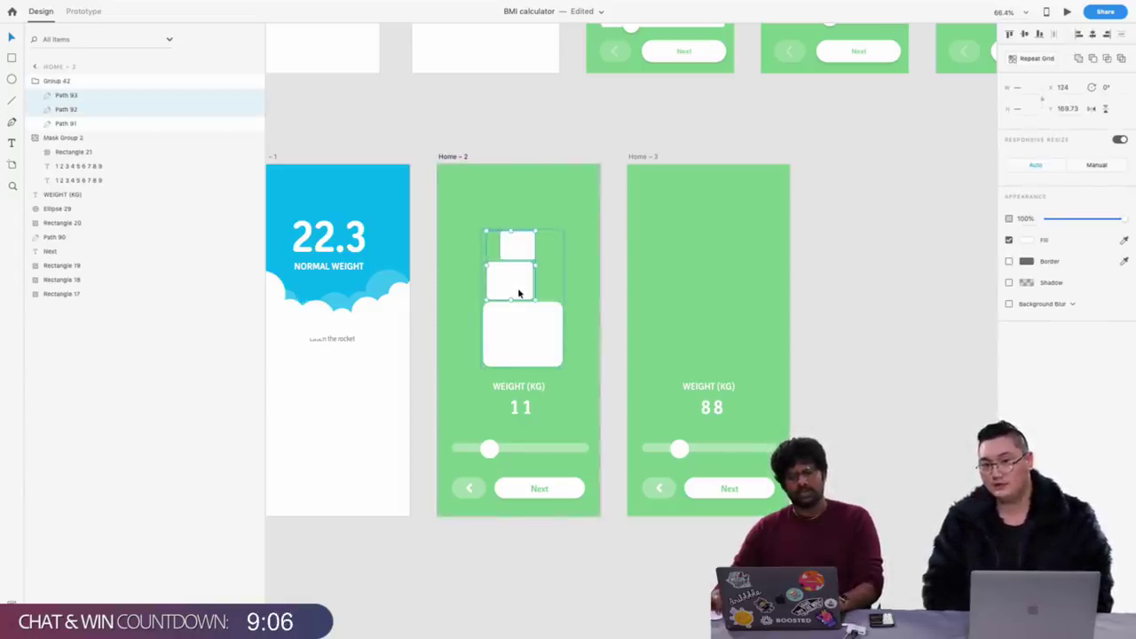
drag(519, 293, 527, 140)
scroll(649, 157, right, 3)
key(Delete)
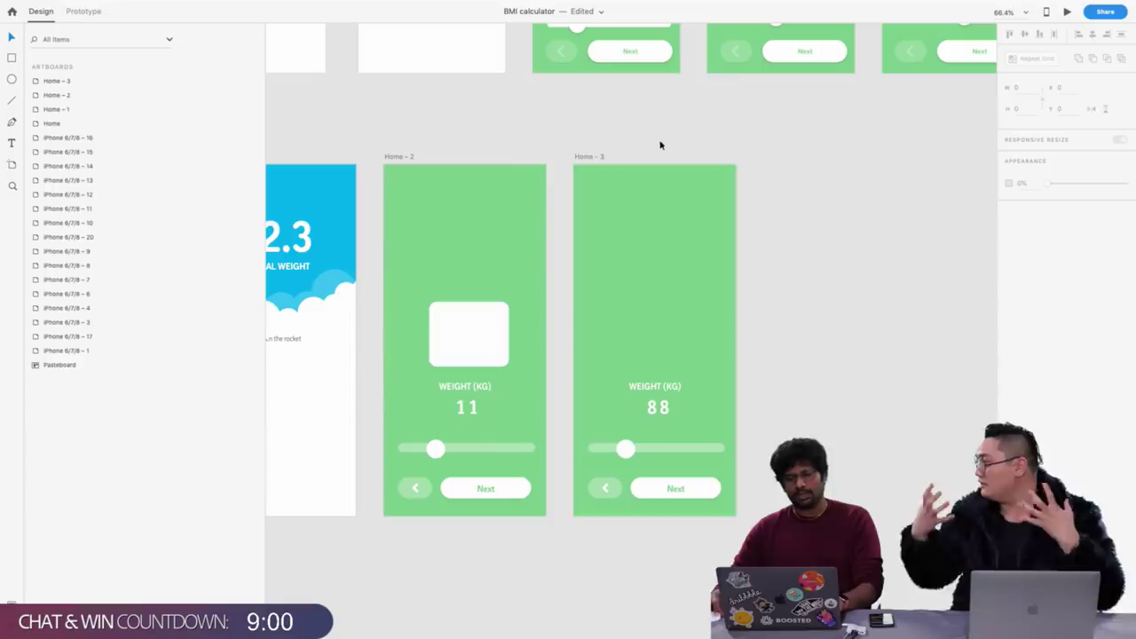
Slide the slider handle on Home – 3 further along its track to X 141
click(635, 452)
drag(635, 452, 648, 451)
scroll(655, 411, up, 5)
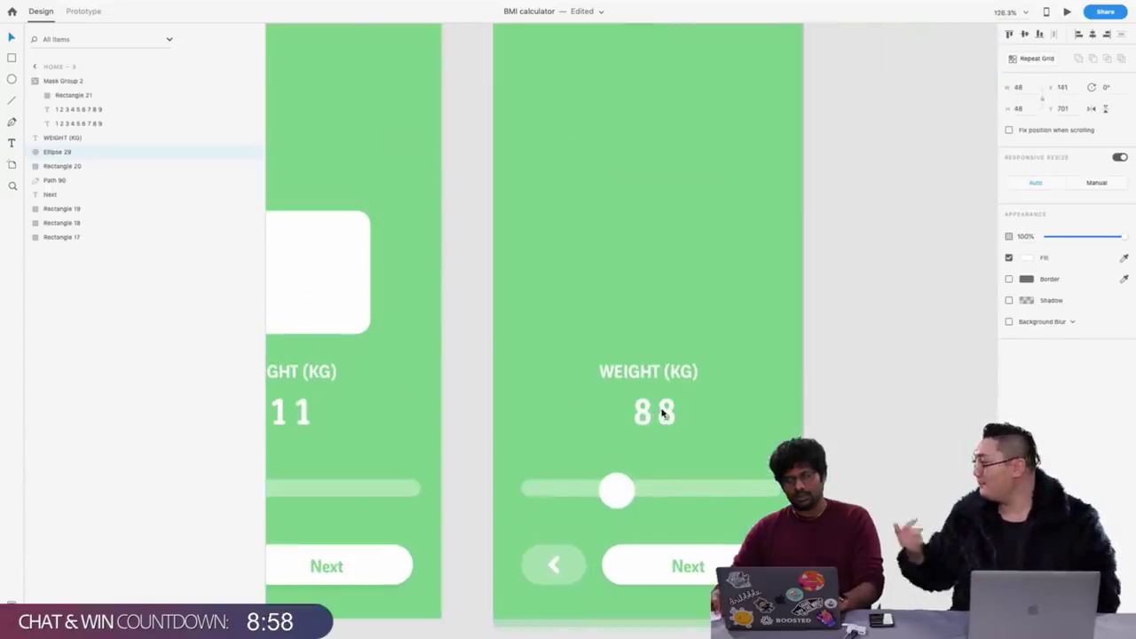
Roll the masked tens-digit column on Home – 3 down so the weight reads 58
click(661, 414)
double_click(652, 411)
drag(642, 412, 639, 537)
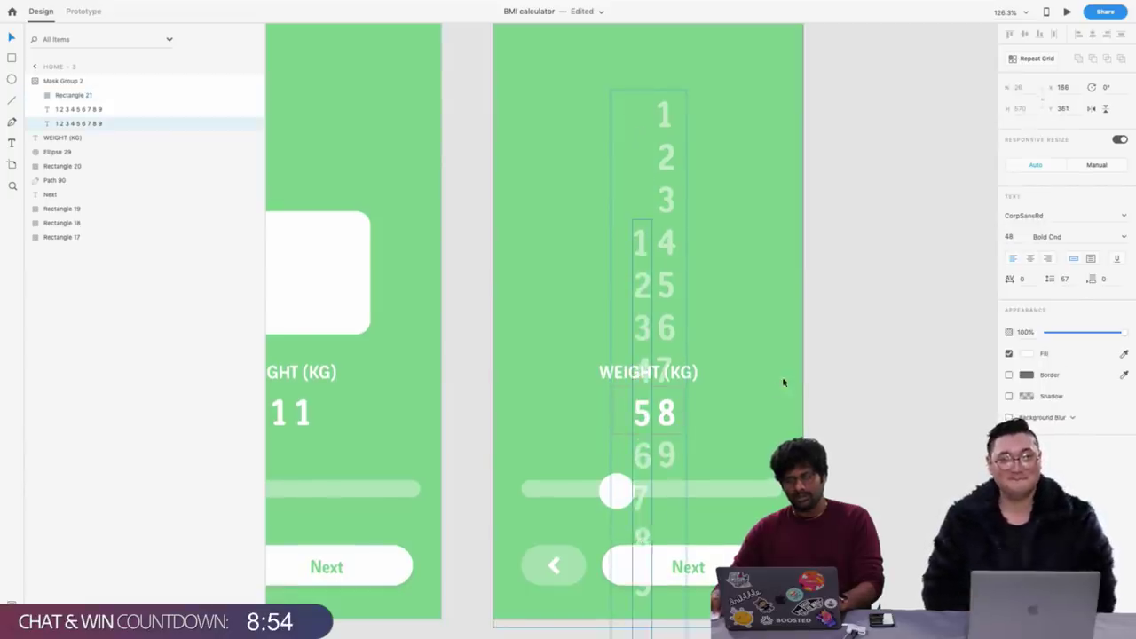
click(606, 307)
Copy the rectangle group from Home – 2 to Home – 3 and lower its middle rectangle to just above the large one
scroll(606, 307, down, 5)
click(451, 305)
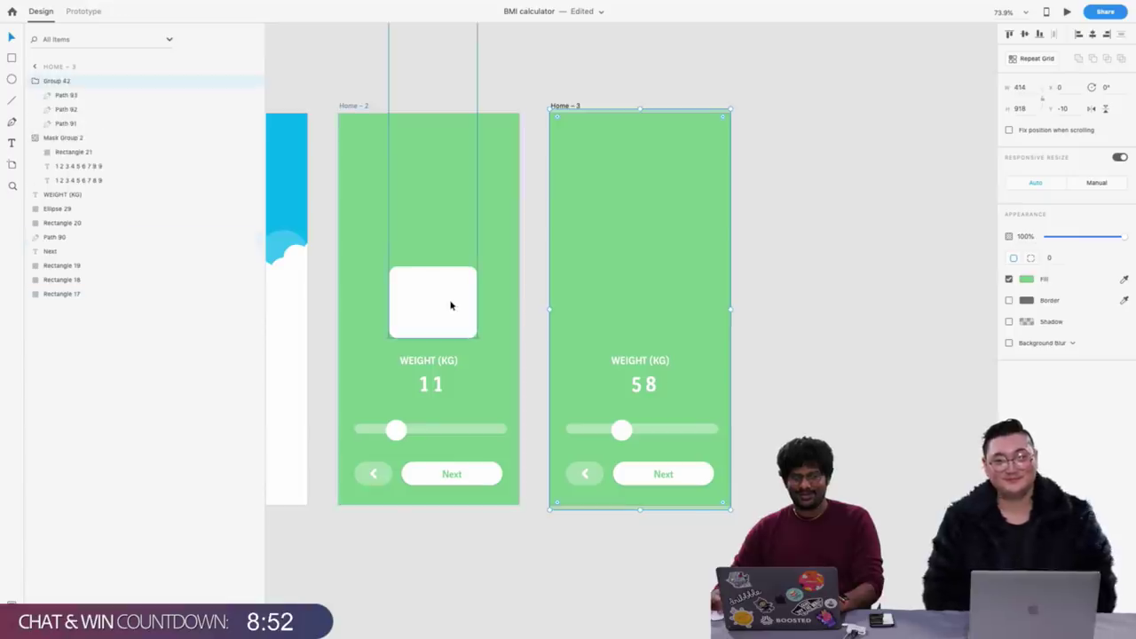
key(ctrl+c)
click(631, 230)
key(ctrl+v)
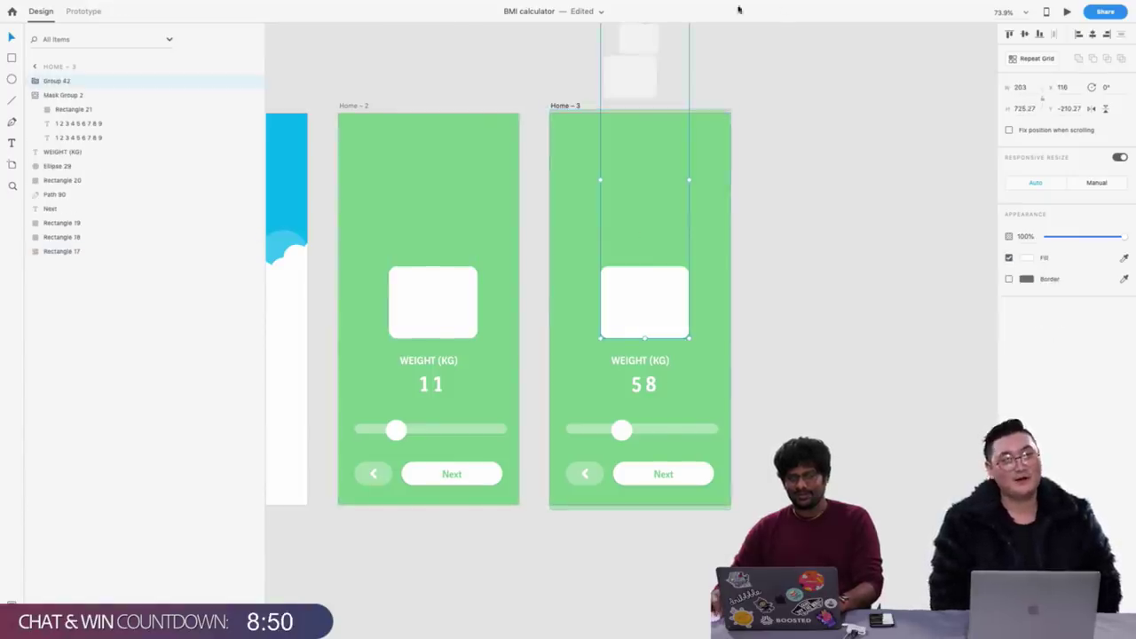
double_click(639, 71)
drag(639, 71, 618, 237)
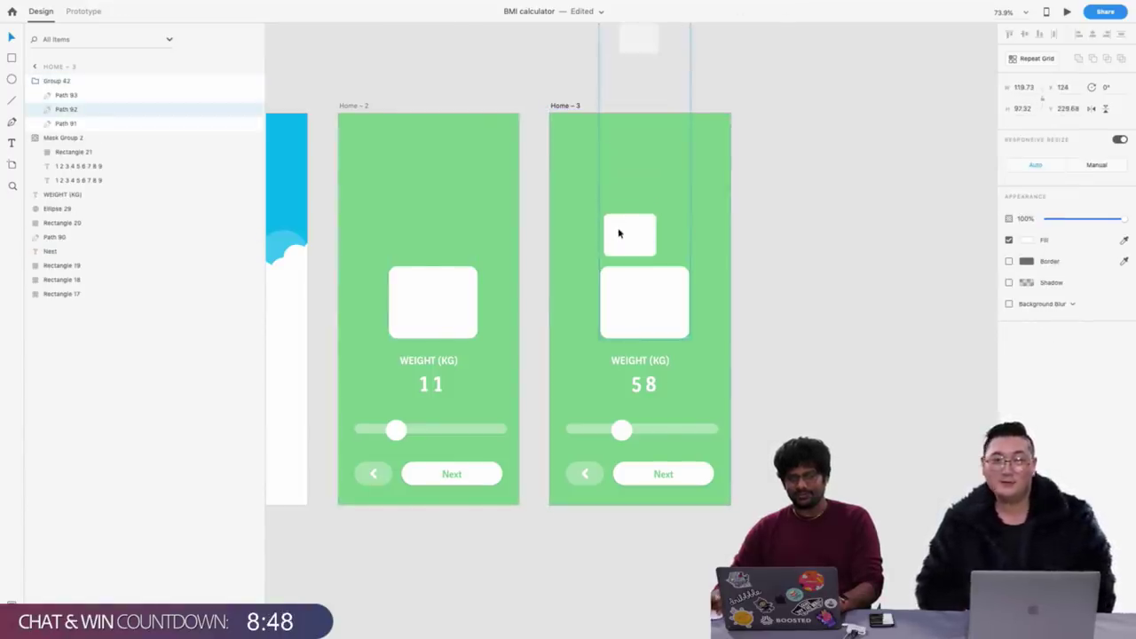
Duplicate the Home – 3 artboard
click(557, 106)
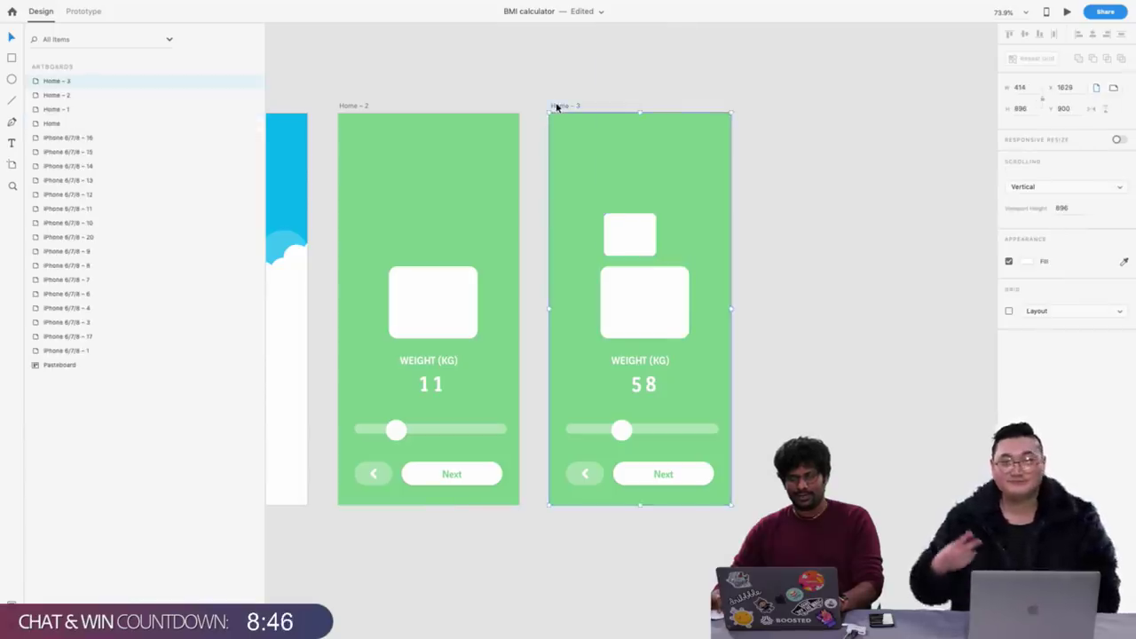
key(super+d)
scroll(835, 150, right, 3)
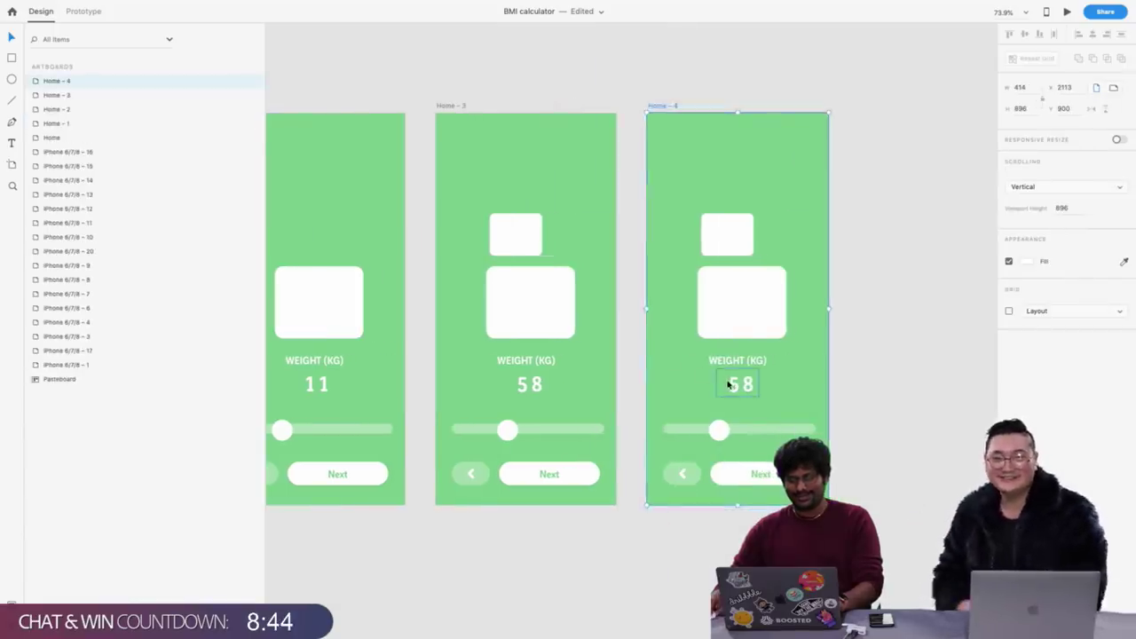
Roll the masked tens-digit column on Home – 4 up to Y 189 so the weight reads 88
double_click(727, 383)
click(736, 378)
scroll(736, 377, up, 1)
drag(736, 377, 738, 325)
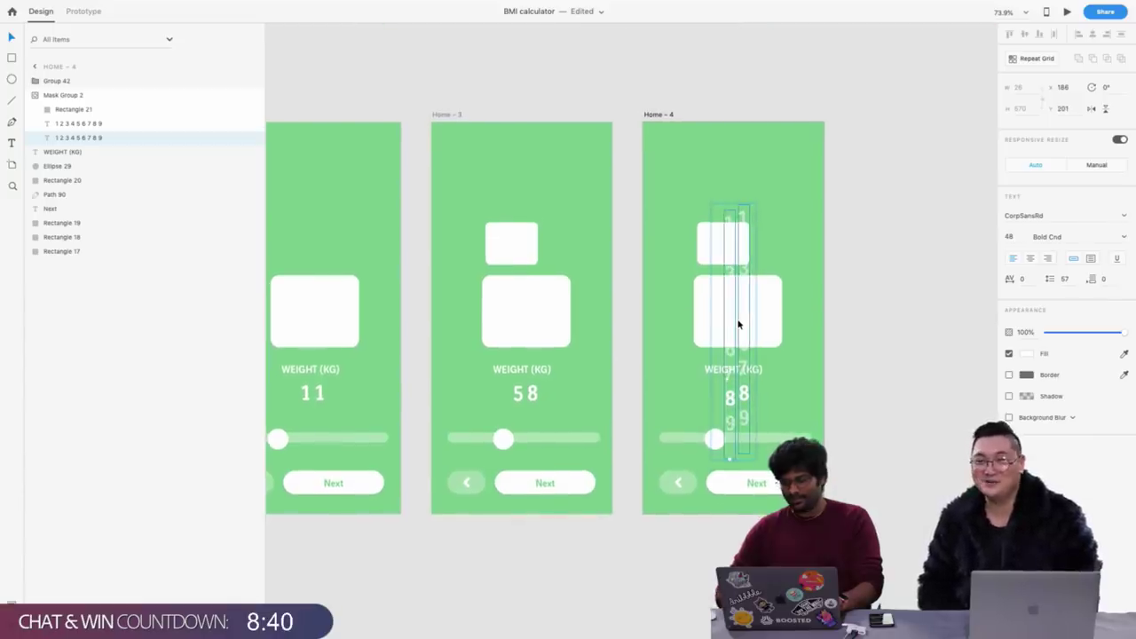
key(Up)
key(Up)
key(Up)
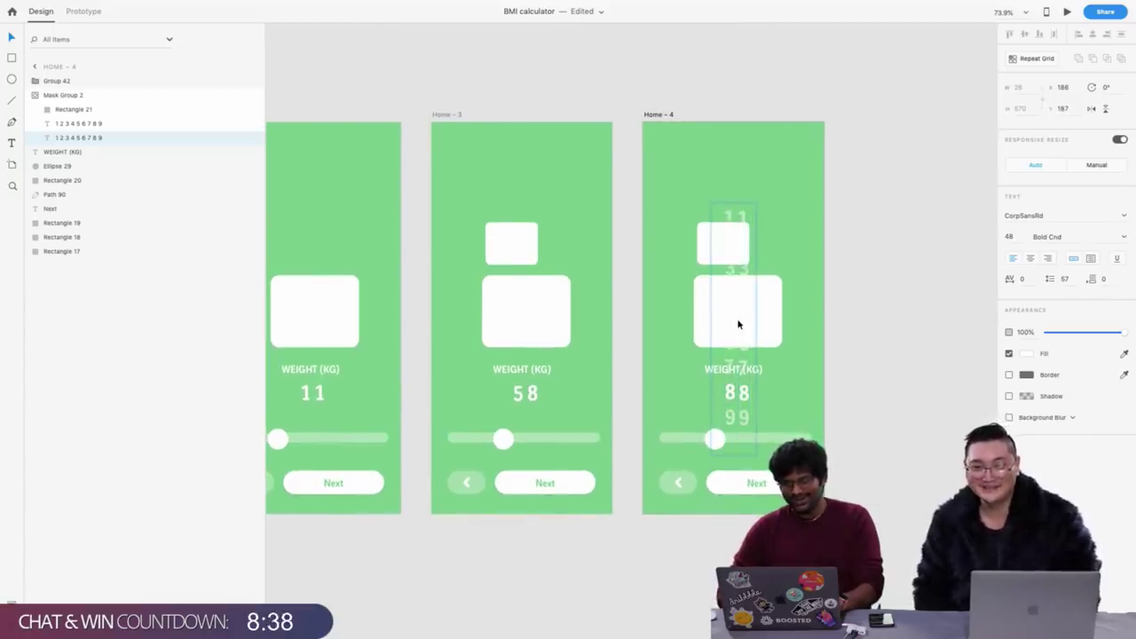
key(Down)
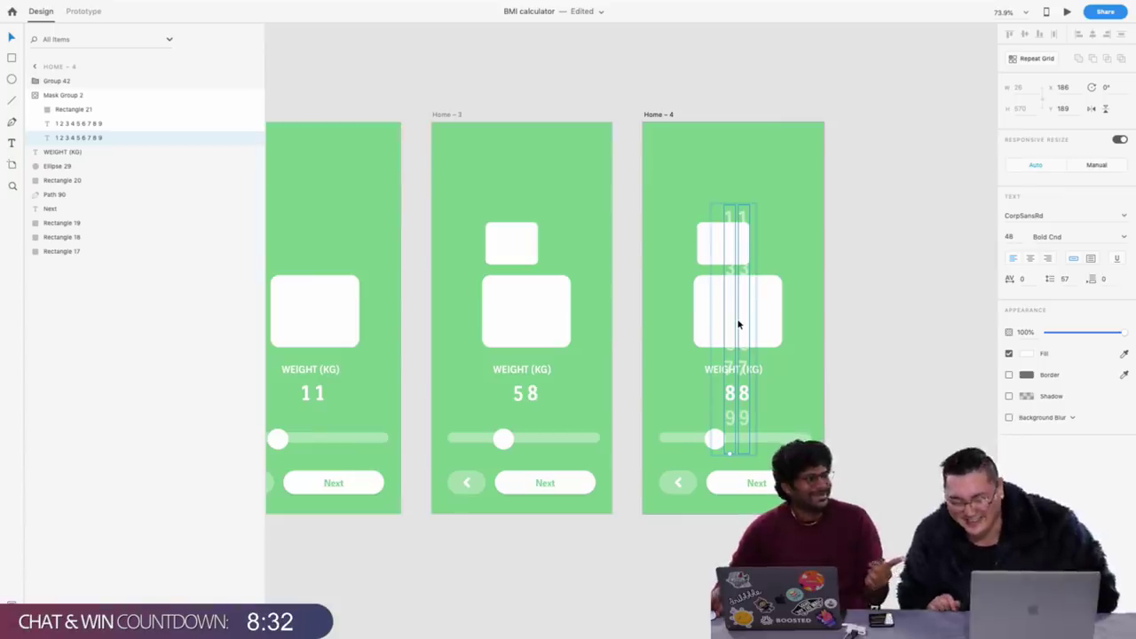
Lower the middle rectangle by 10 to Y 238.68 on both Home – 3 and Home – 4
scroll(822, 320, right, 3)
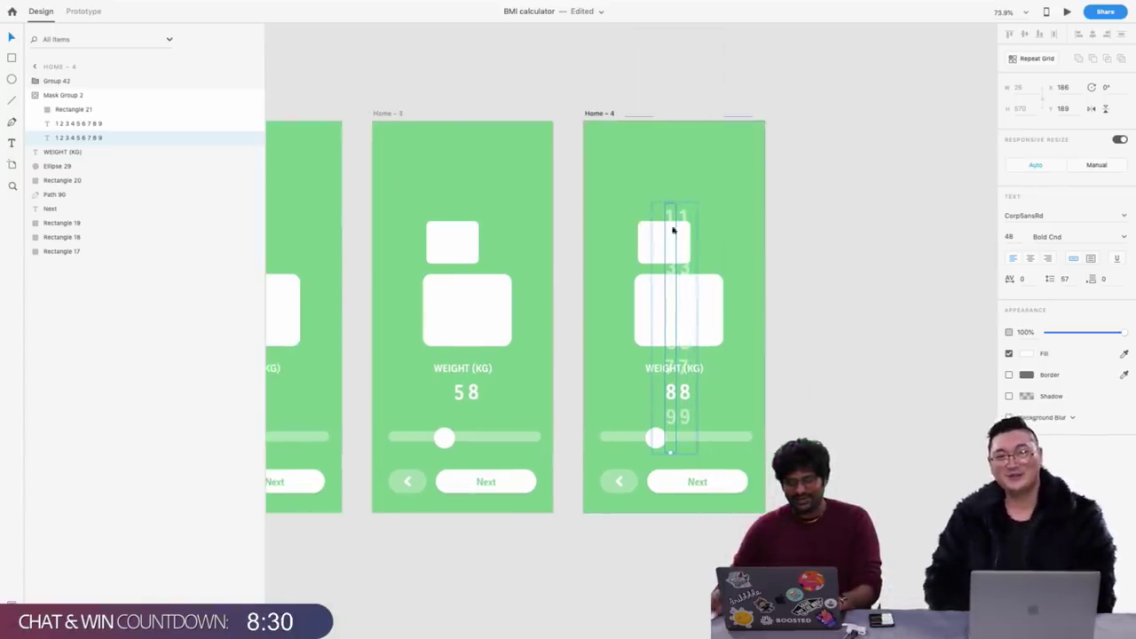
click(675, 221)
double_click(677, 221)
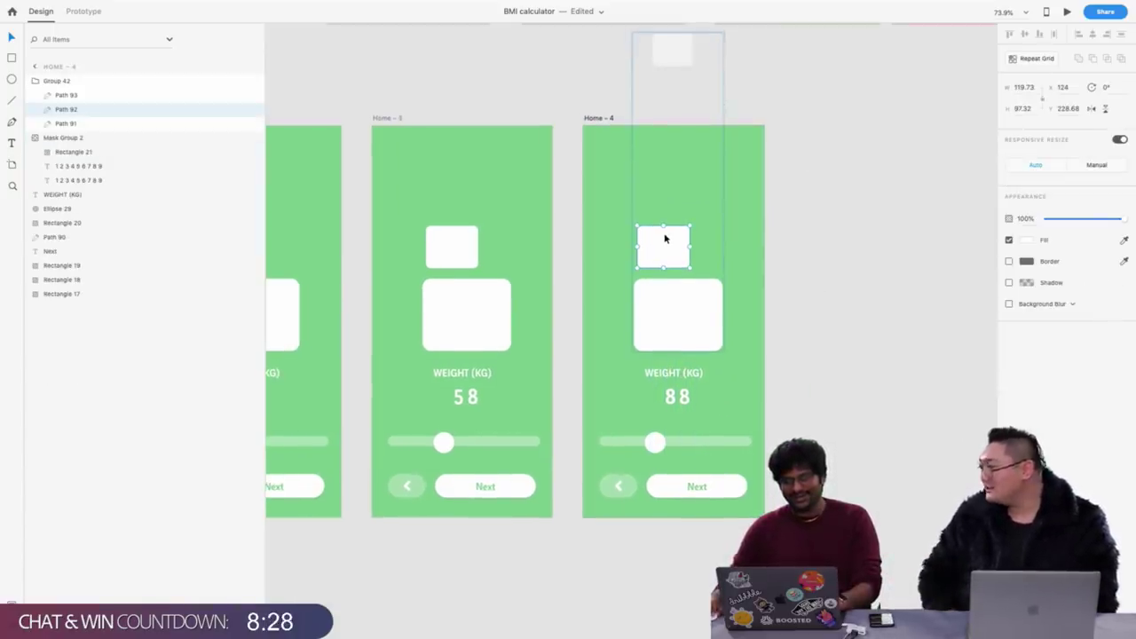
double_click(455, 246)
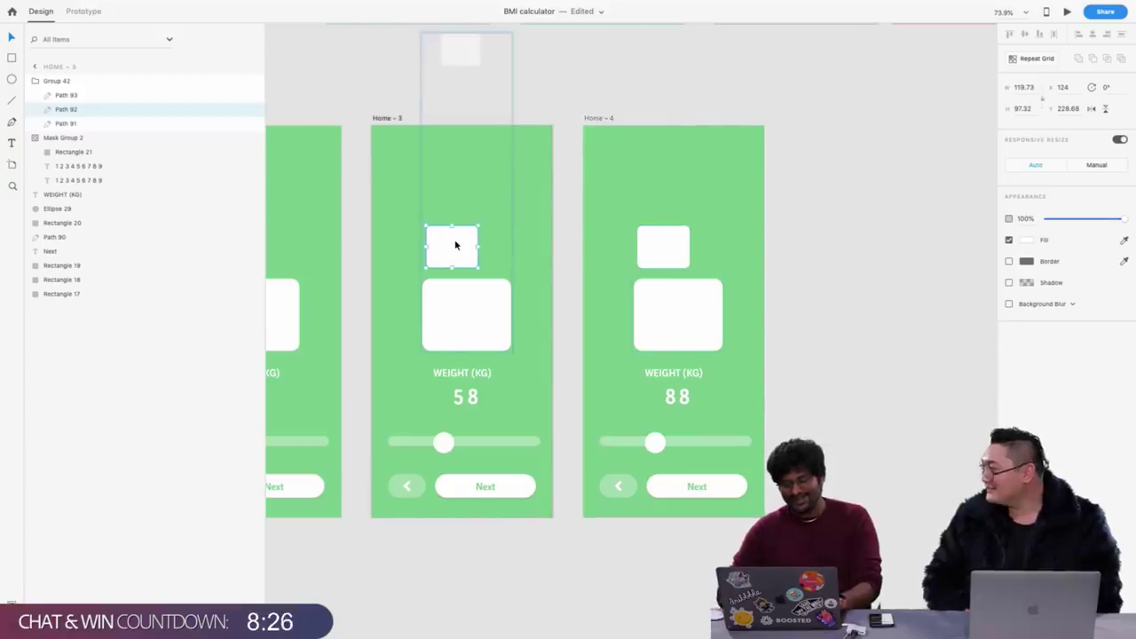
key(shift+Down)
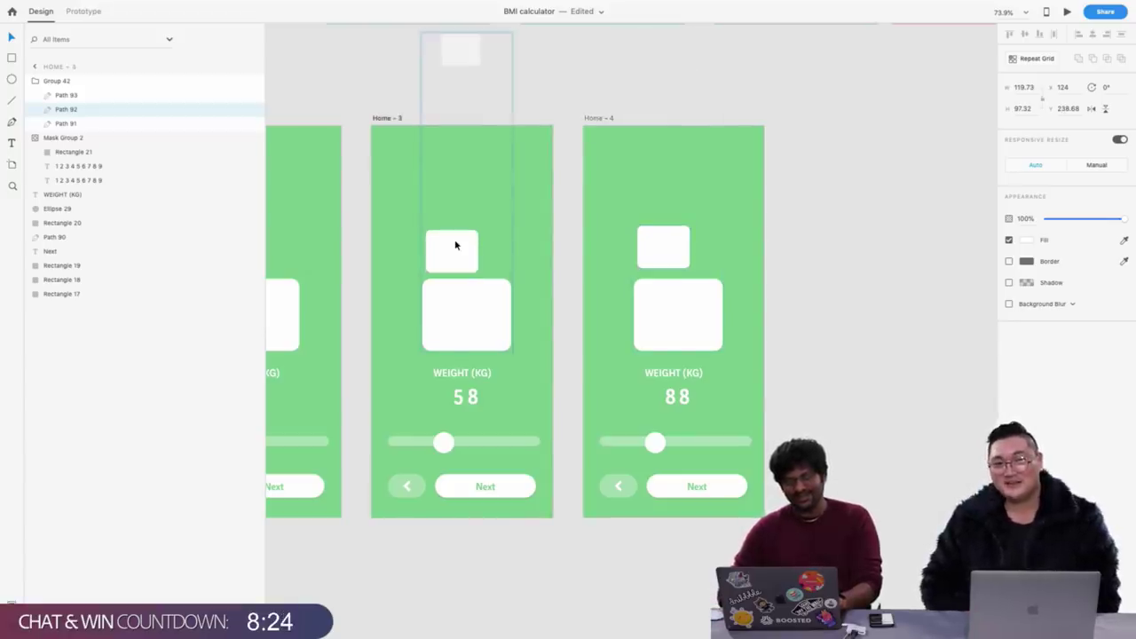
double_click(682, 240)
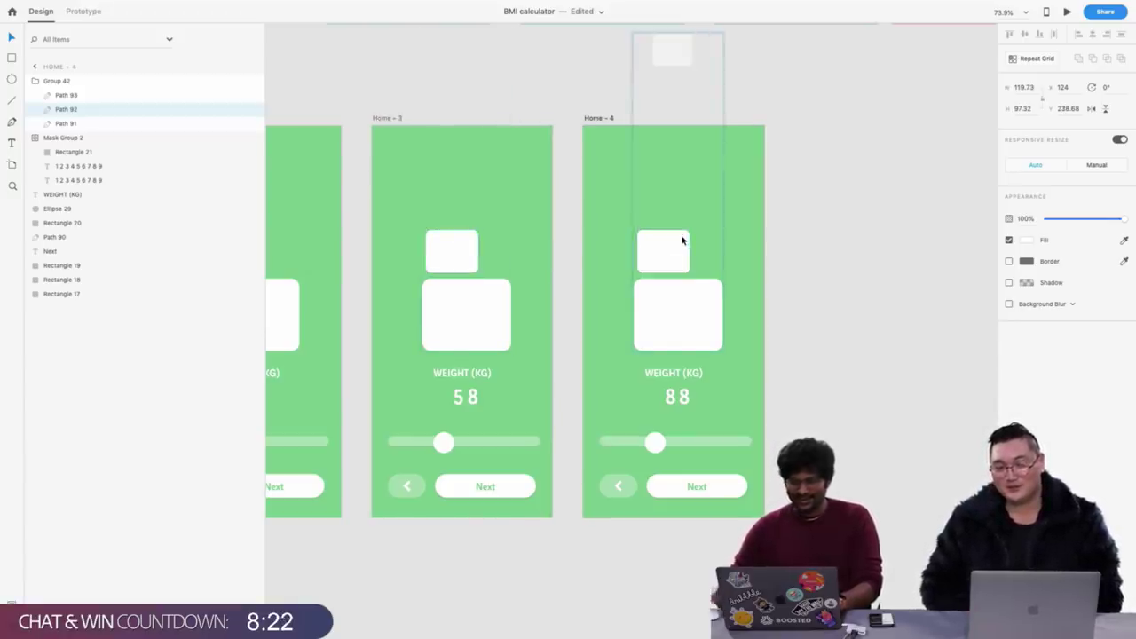
key(shift+Down)
Bring the smallest rectangle down into Home – 4 to top the stack at about Y 152
click(660, 49)
drag(660, 48, 657, 213)
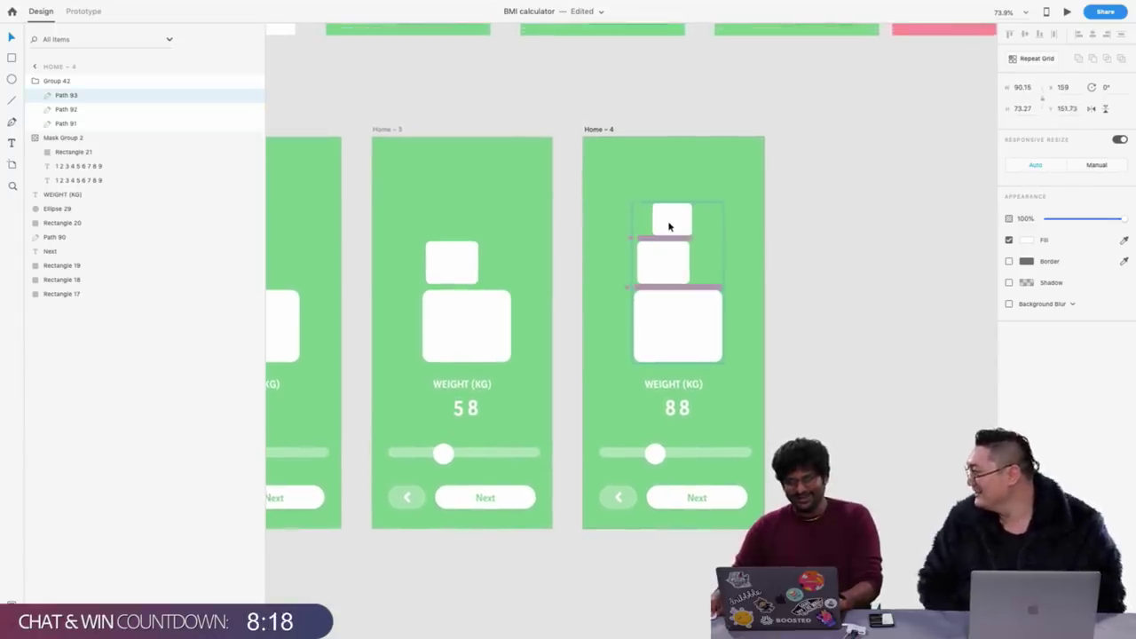
click(573, 96)
Slide the slider handle on Home – 4 along its track to X 221, keeping it at Y 701
scroll(573, 96, down, 3)
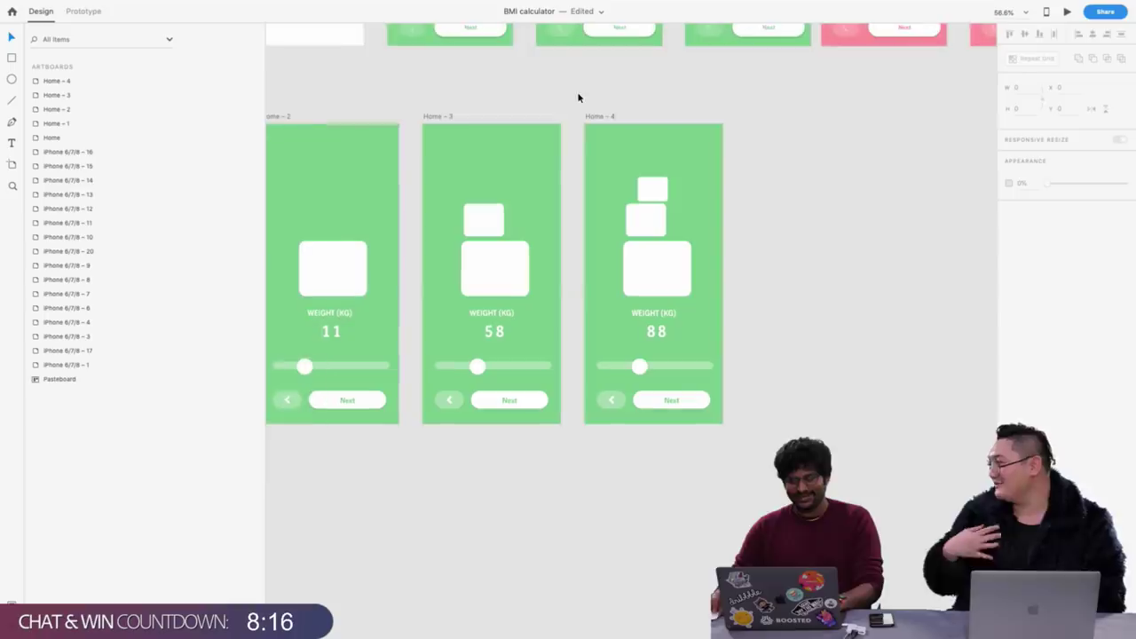
click(639, 365)
drag(652, 370, 646, 371)
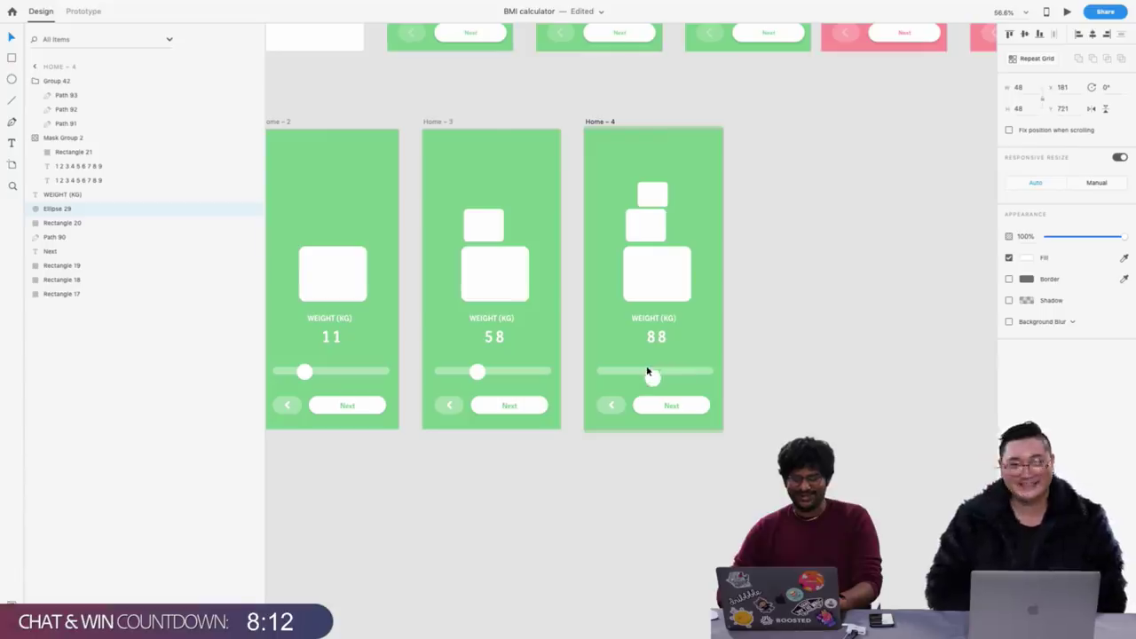
key(shift+Right)
key(shift+Right)
key(shift+Right)
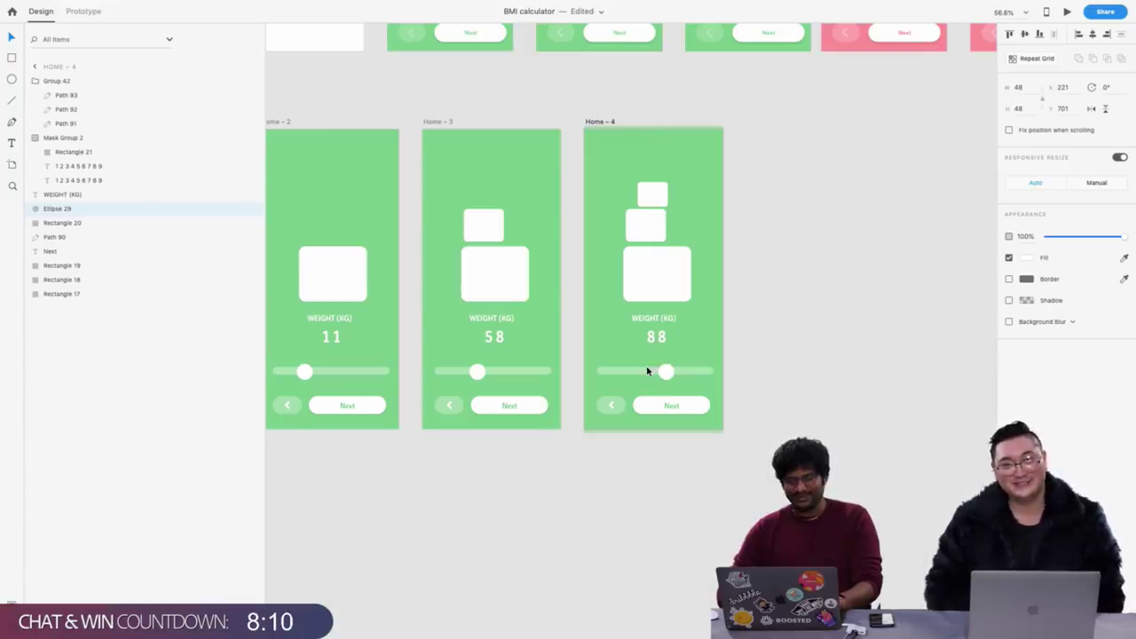
Duplicate the Home – 4 artboard as the basis for the height screen
scroll(413, 210, down, 3)
scroll(413, 210, left, 2)
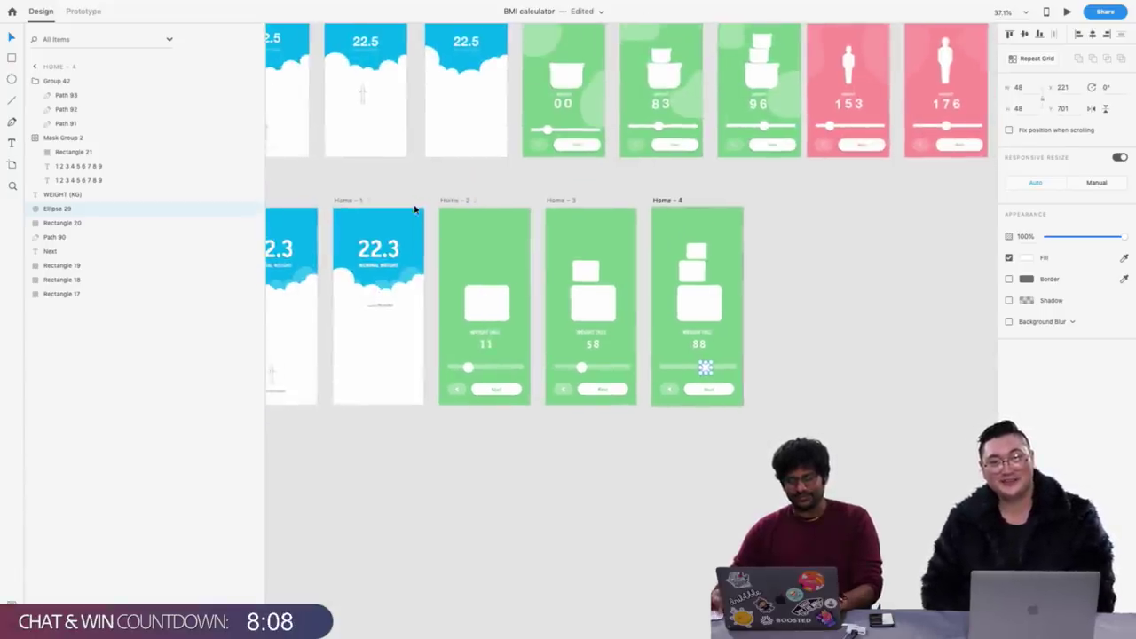
scroll(414, 209, left, 3)
scroll(702, 190, right, 5)
scroll(741, 216, up, 2)
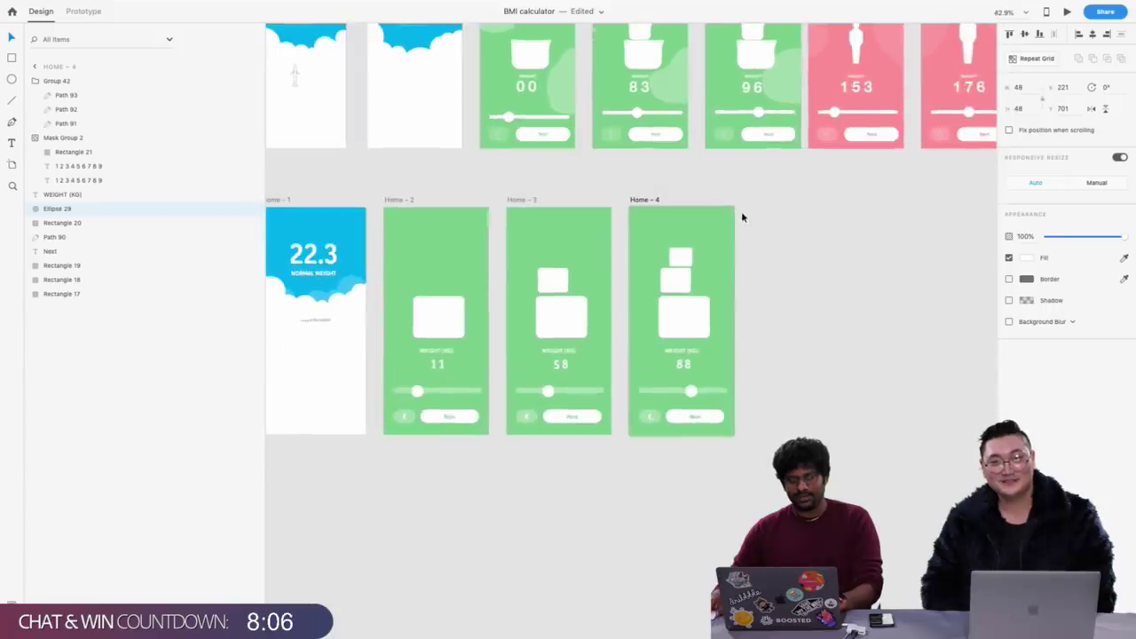
scroll(741, 212, left, 2)
scroll(741, 213, right, 4)
scroll(472, 202, up, 2)
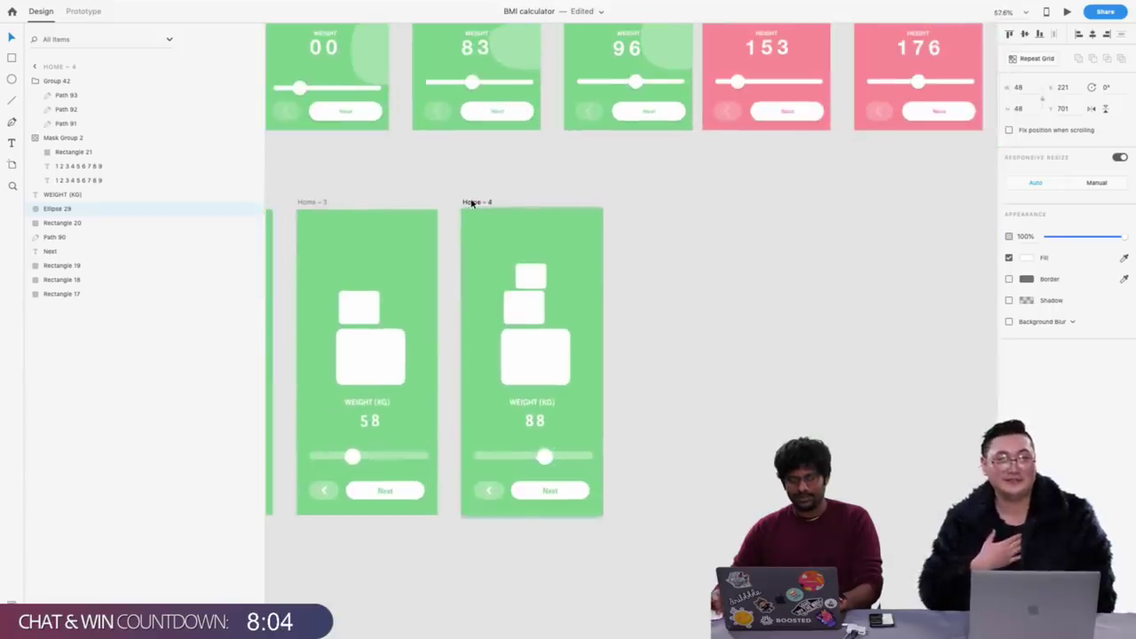
click(473, 202)
key(super+d)
click(621, 182)
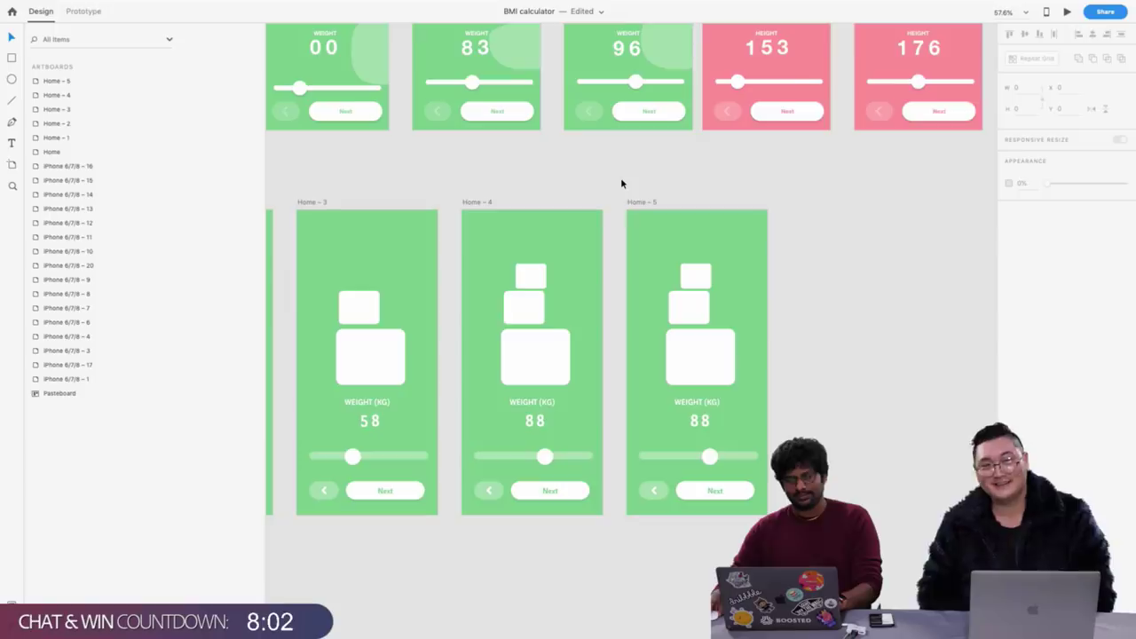
Change the label above the digits on Home – 5 to "Height (KG)"
scroll(621, 183, left, 3)
scroll(622, 183, right, 10)
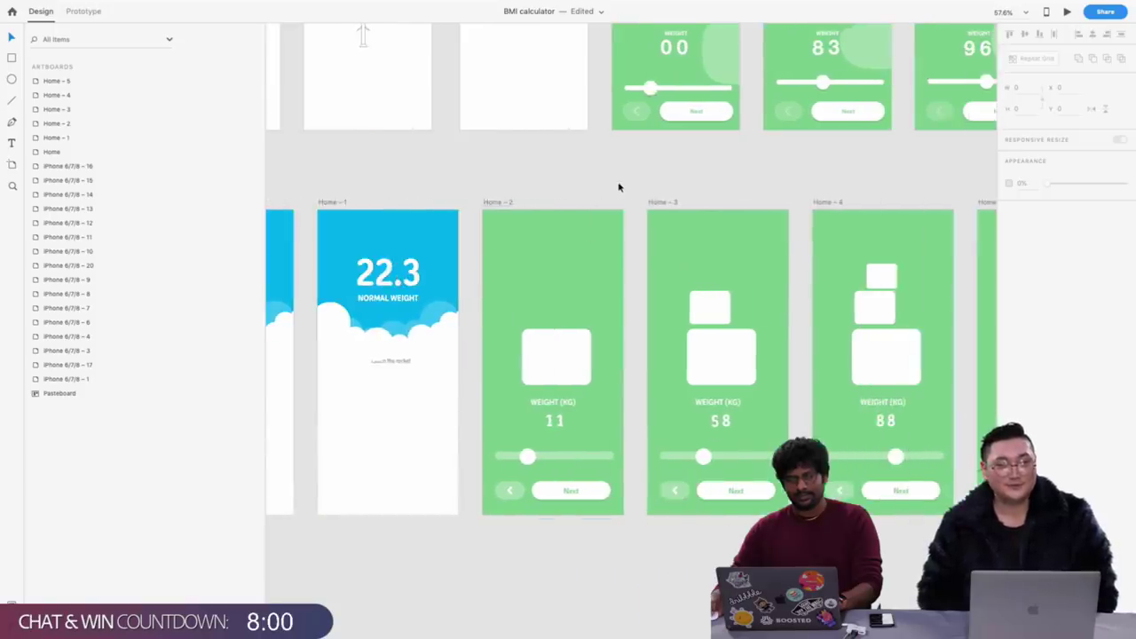
scroll(563, 317, up, 3)
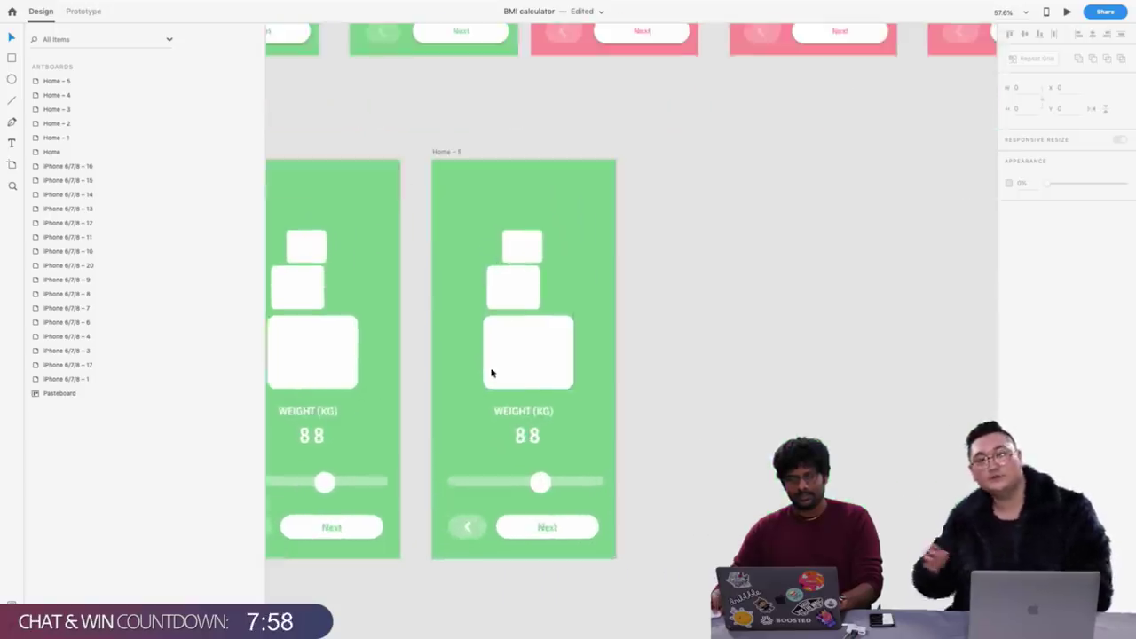
scroll(489, 373, left, 3)
click(624, 413)
double_click(624, 412)
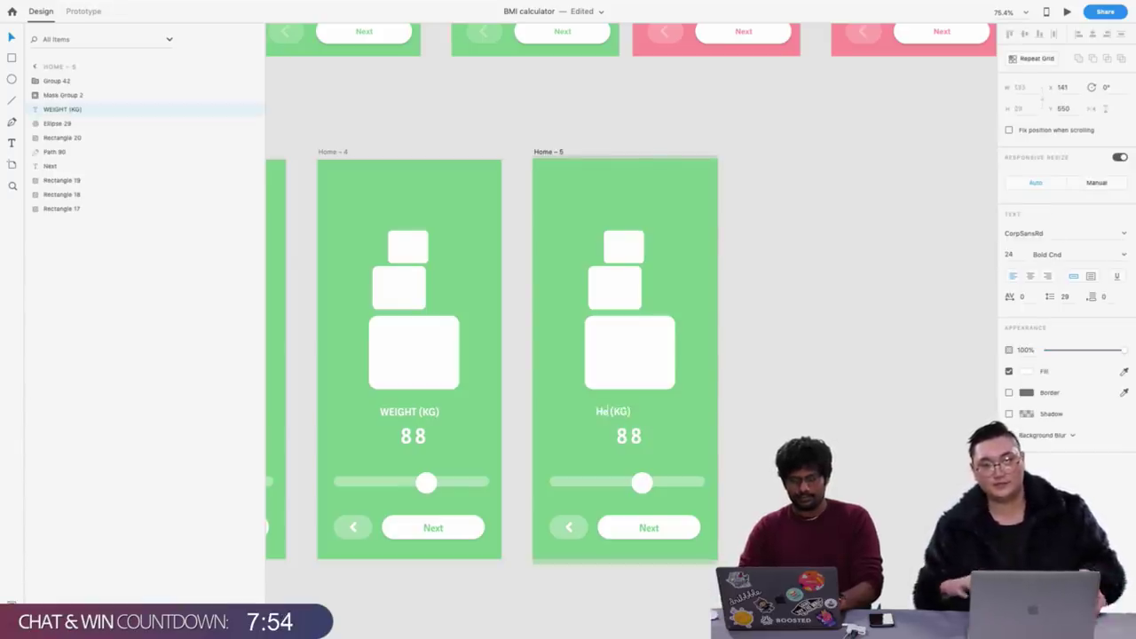
key(Escape)
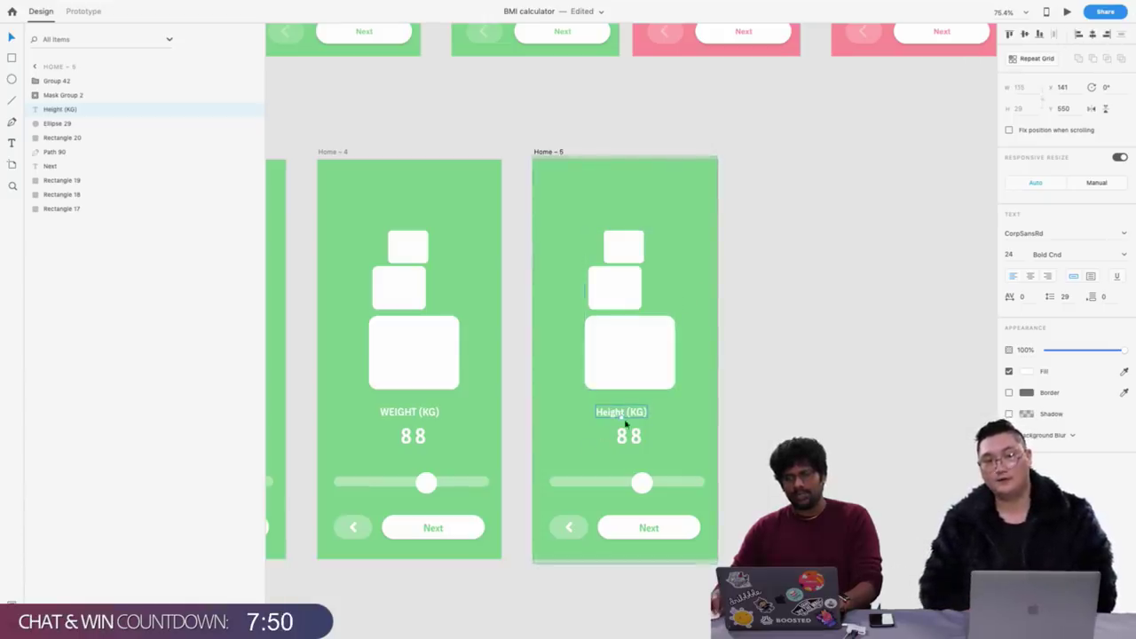
Look over the artboards from Home to Home – 5, comparing the blue result screens with the green weight screens
scroll(717, 330, left, 5)
ctrl+scroll(512, 213, down, 3)
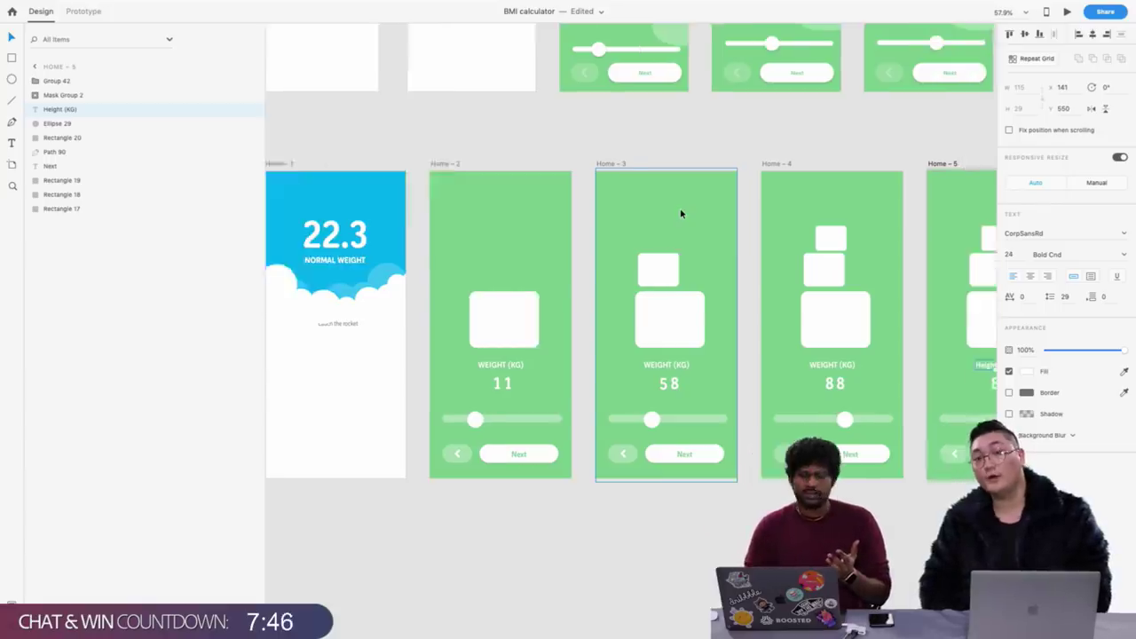
scroll(680, 213, right, 2)
ctrl+scroll(879, 269, down, 3)
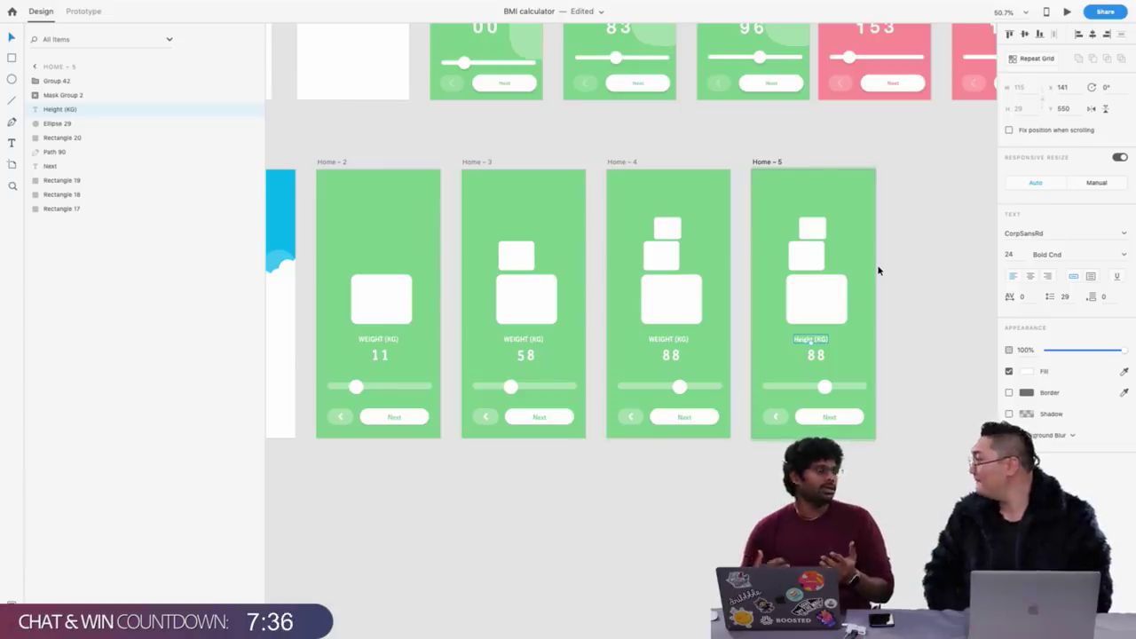
scroll(878, 270, left, 5)
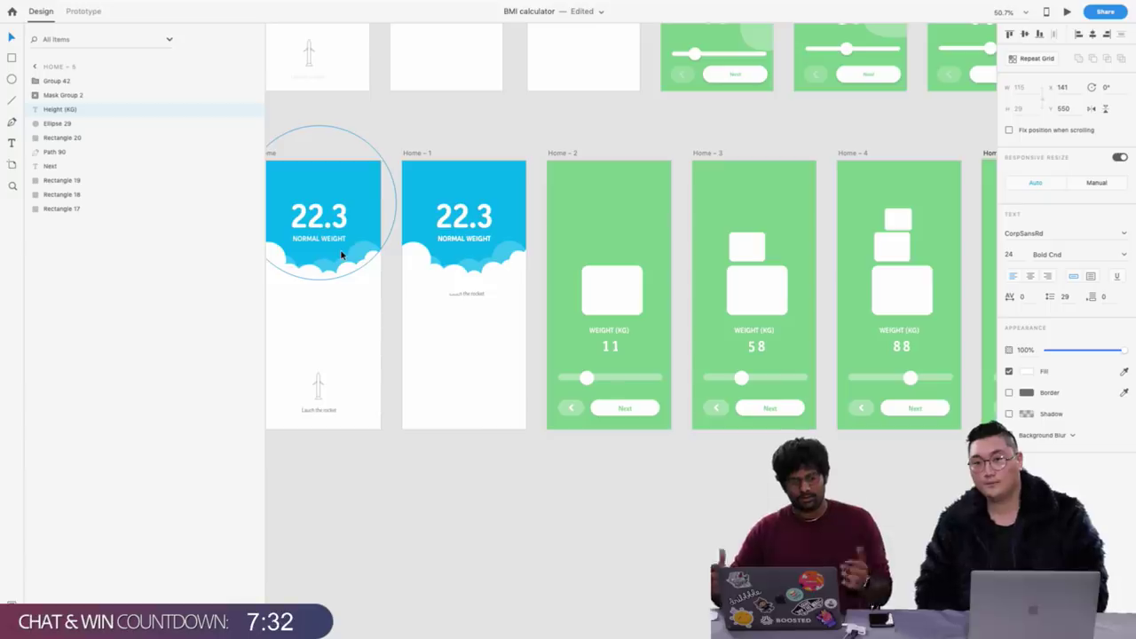
scroll(370, 186, left, 2)
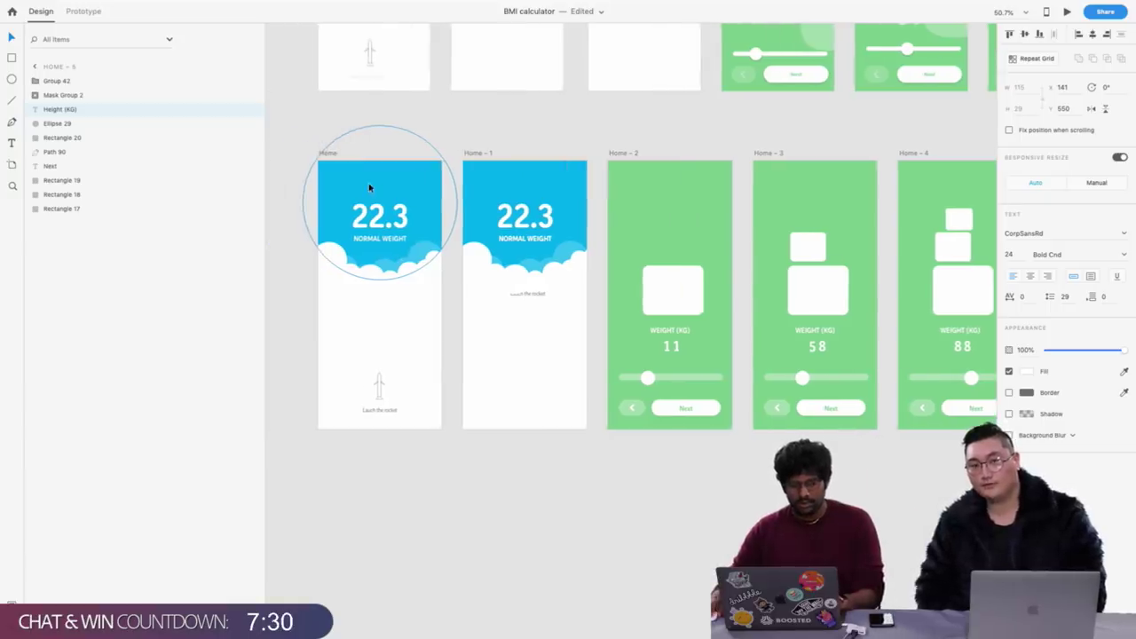
scroll(368, 185, up, 5)
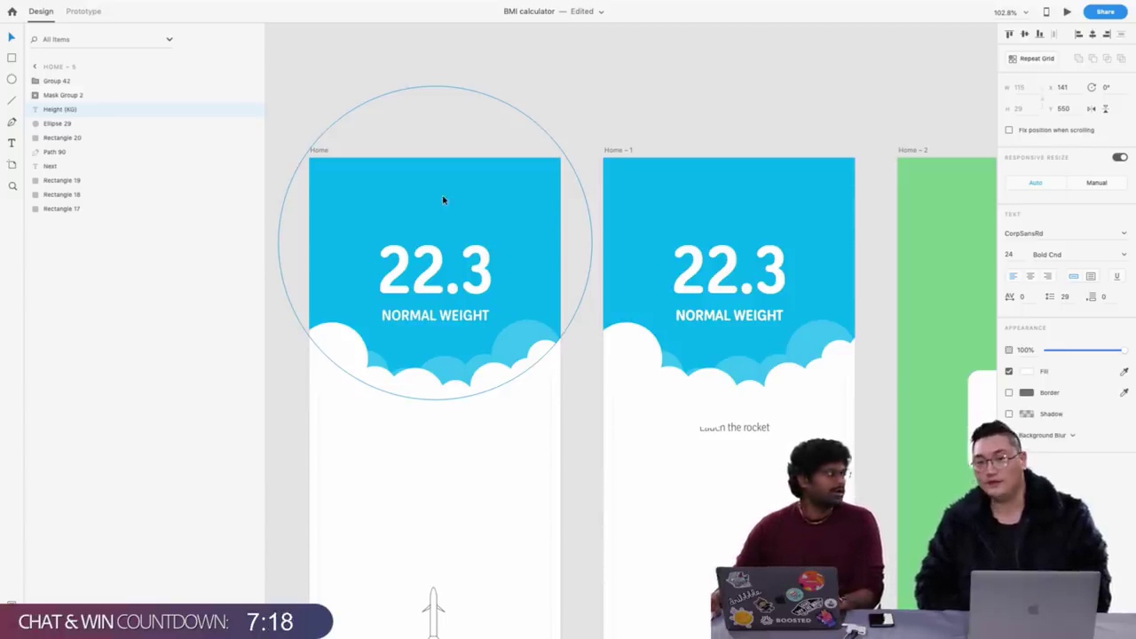
scroll(443, 200, right, 10)
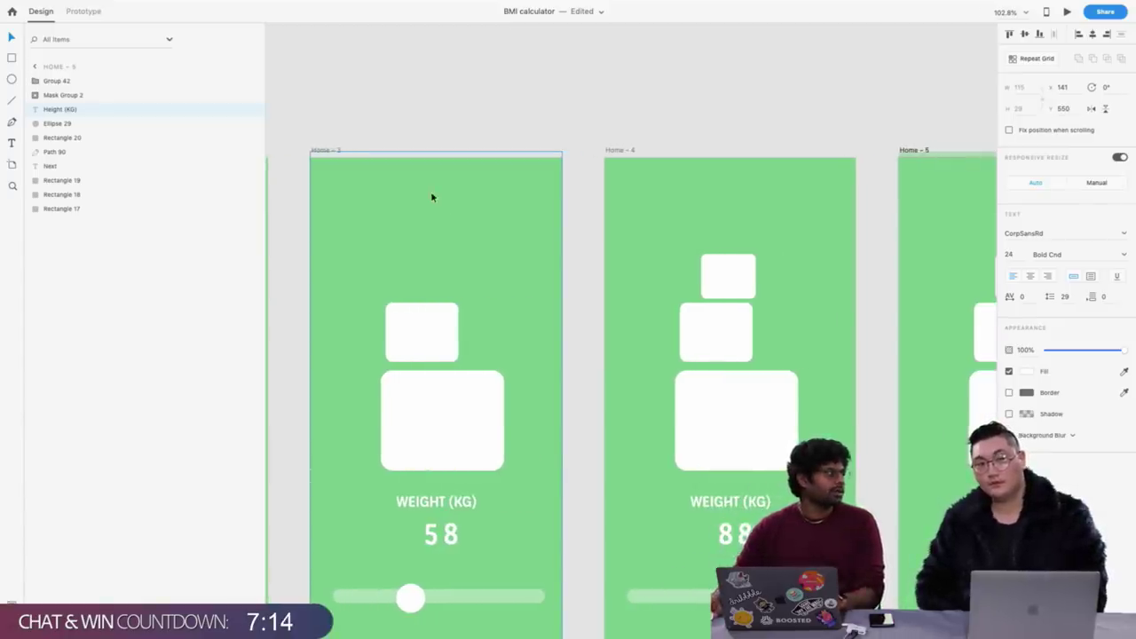
Recolor the Home – 5 background rectangle with the pink sampled from the finished height screens
scroll(431, 195, right, 8)
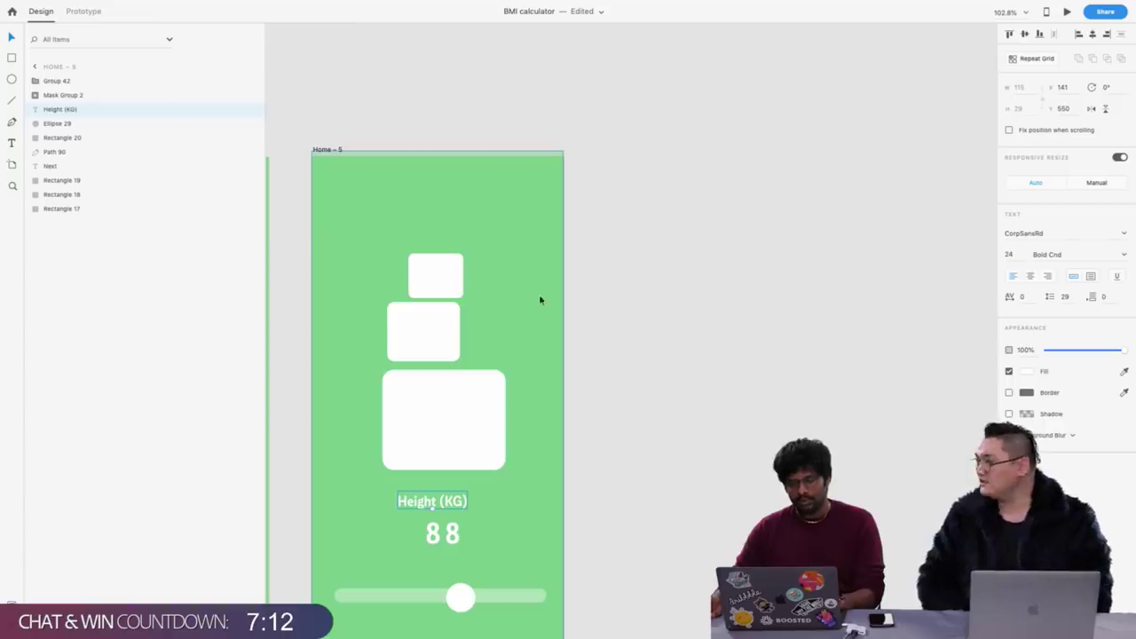
key(Escape)
scroll(582, 300, down, 3)
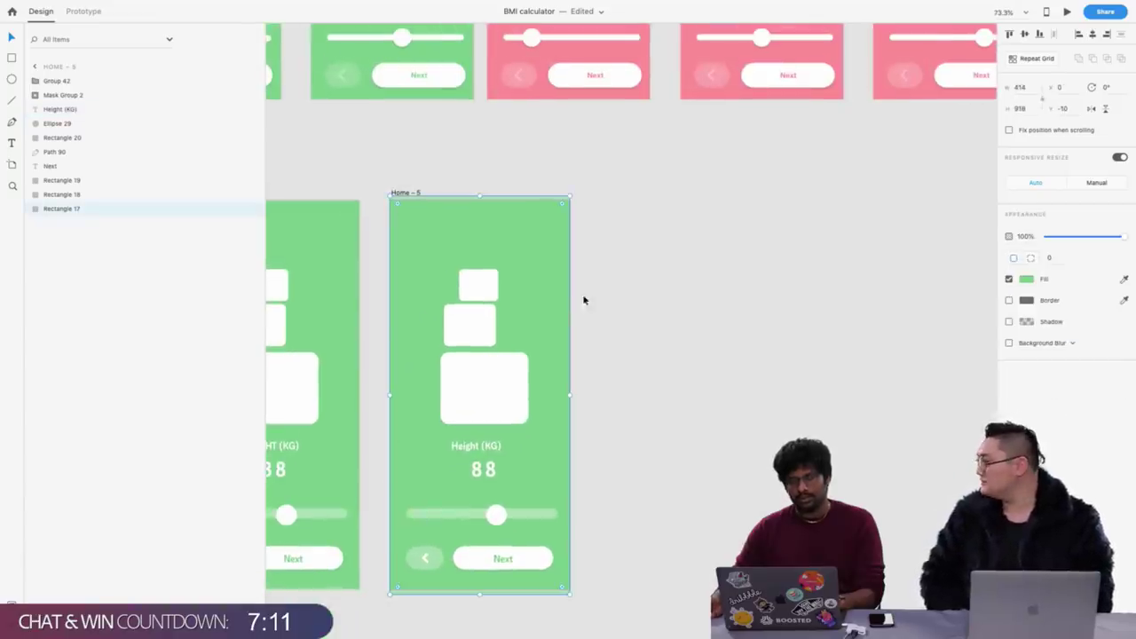
click(1125, 284)
click(630, 53)
click(655, 261)
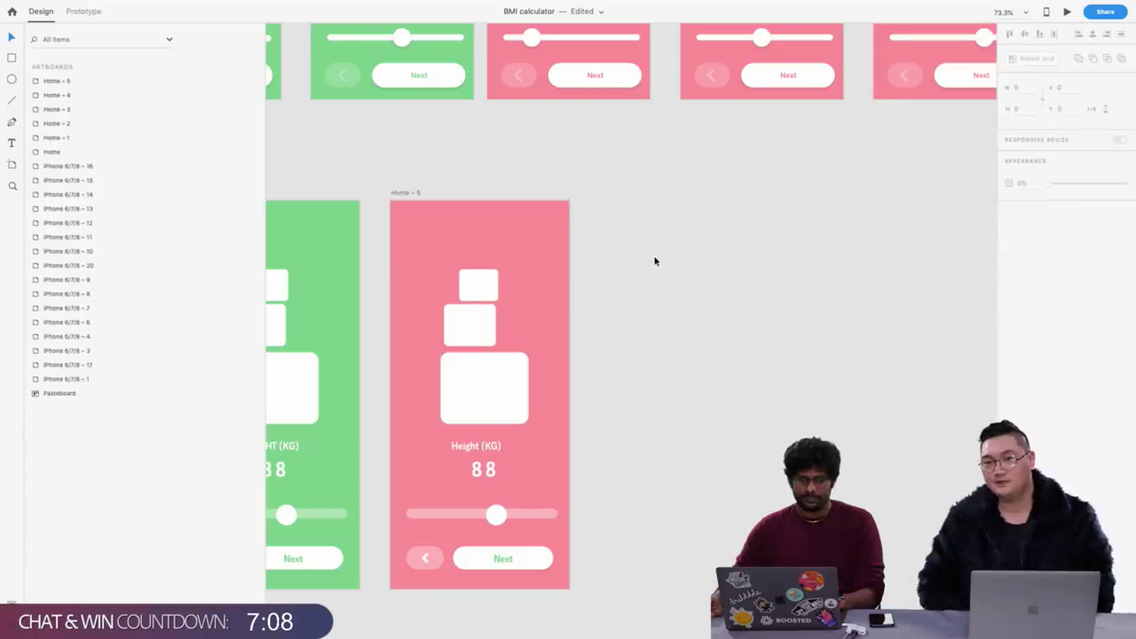
Delete the stacked white blocks group from the Home – 5 artboard
scroll(654, 258, left, 5)
scroll(612, 394, up, 1)
click(604, 395)
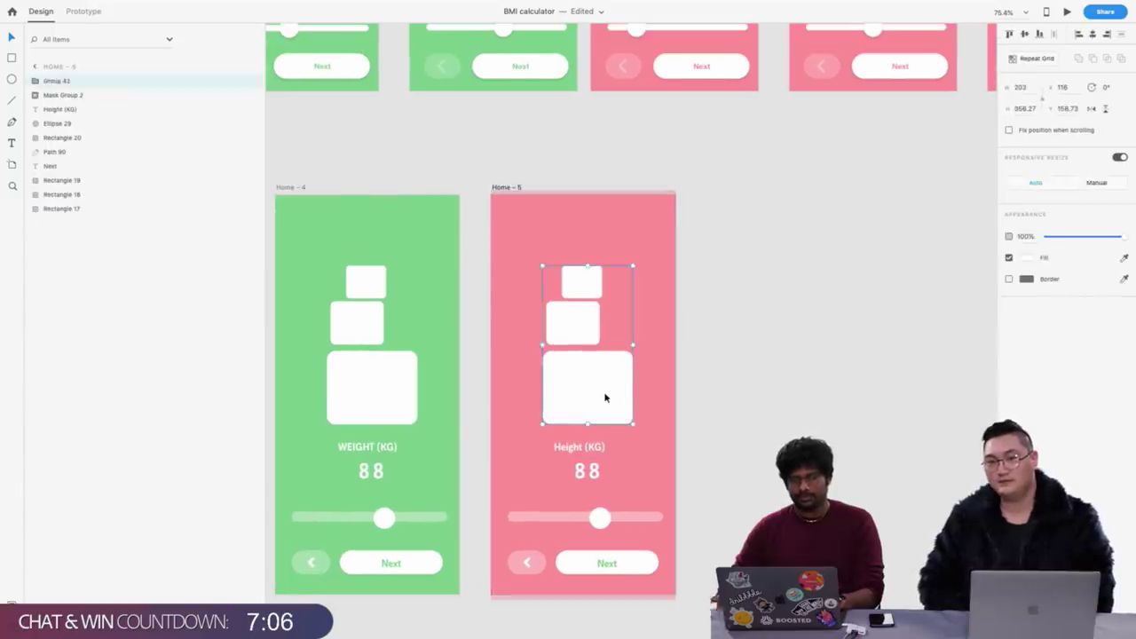
key(Delete)
Copy the white person figure from the 153 height screen onto Home – 5 and place it above the label at X 172, Y 326.15
scroll(604, 397, up, 5)
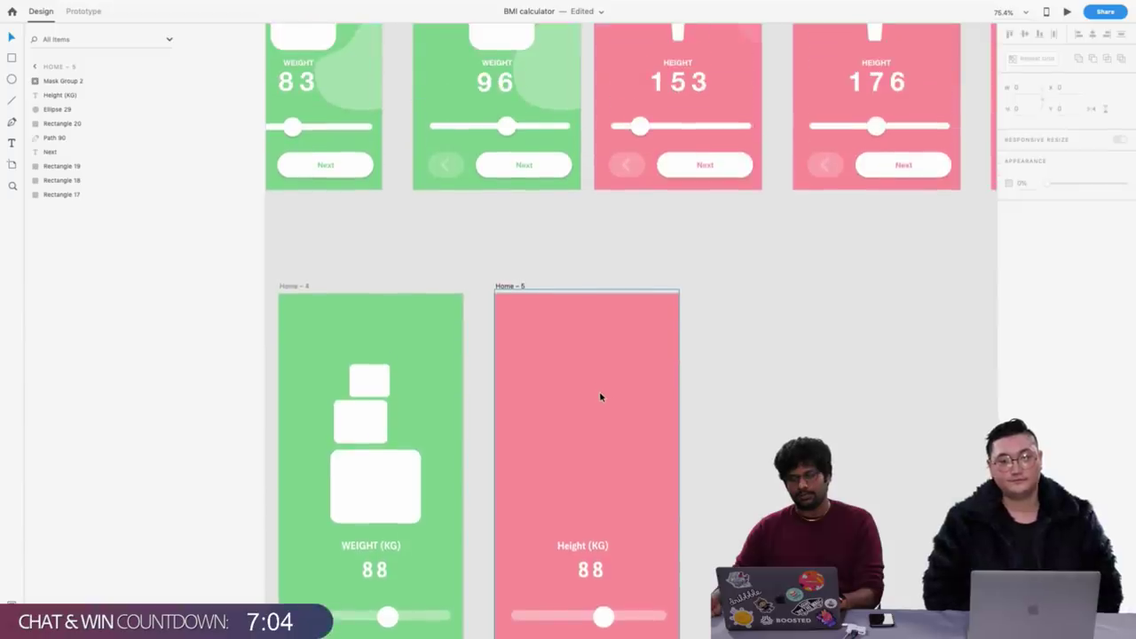
click(681, 98)
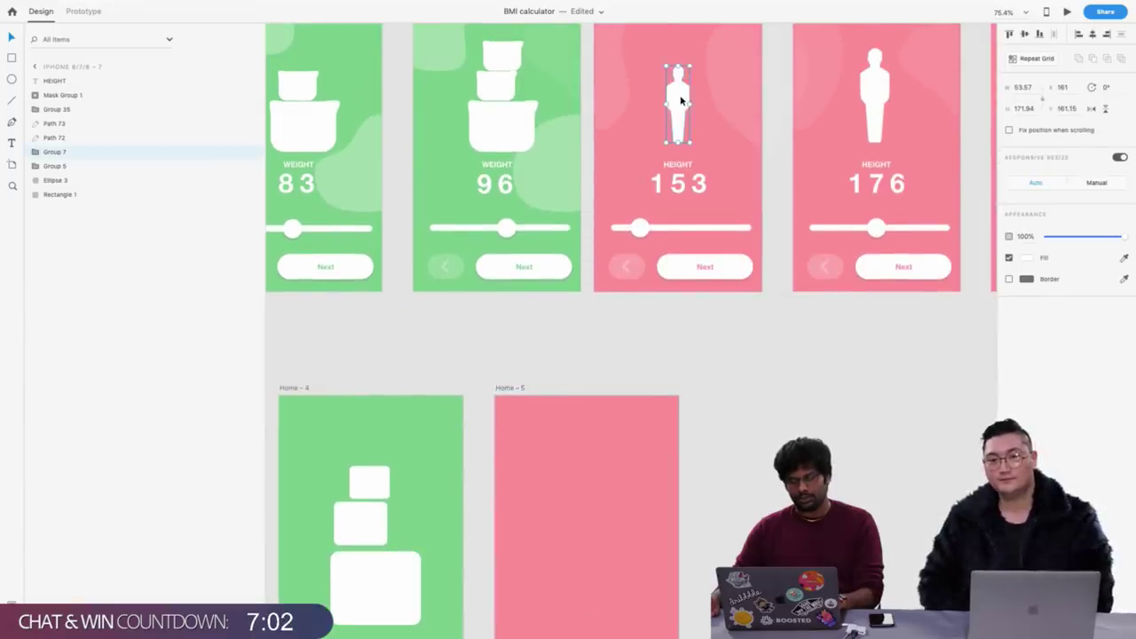
key(ctrl+c)
scroll(571, 414, down, 5)
key(ctrl+v)
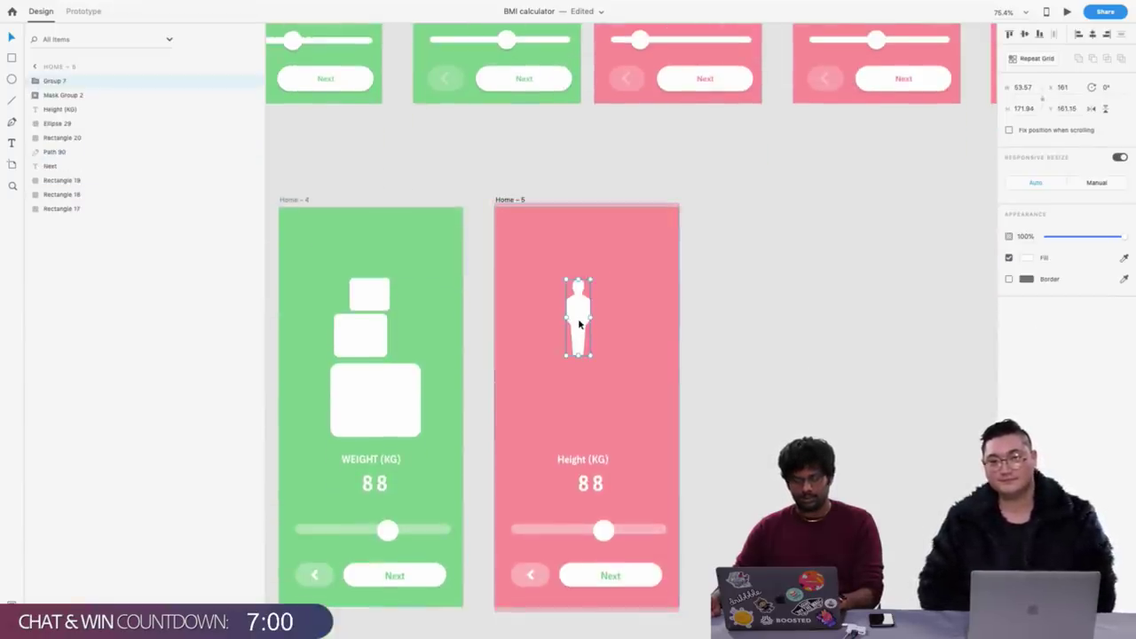
drag(578, 324, 583, 398)
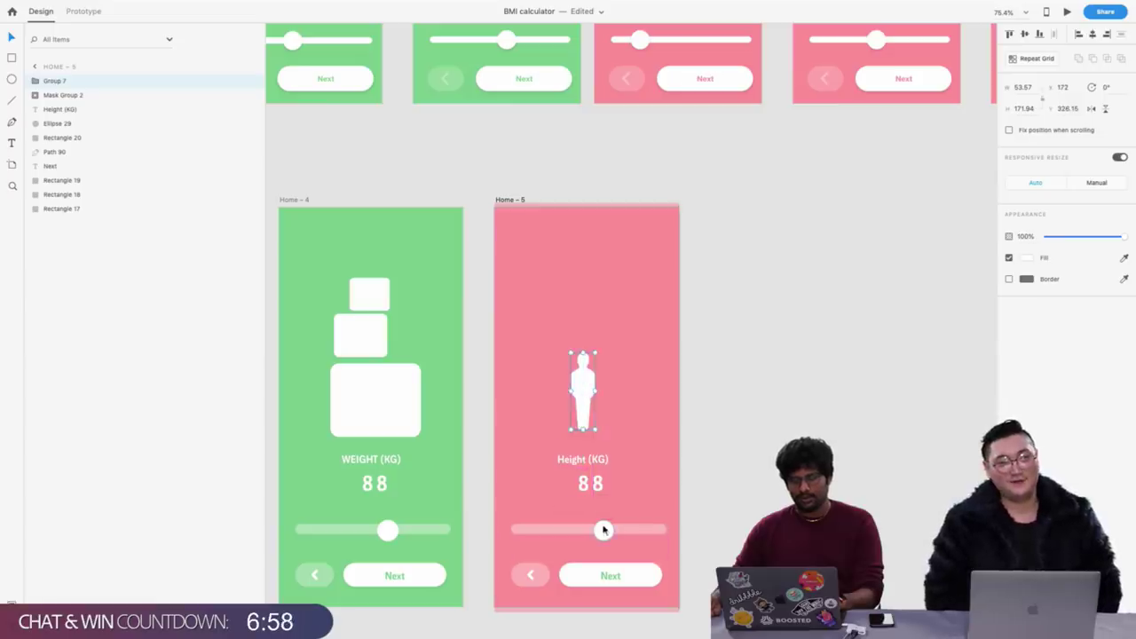
Duplicate a digit column inside the Home – 5 number mask and place the copy before the other two at X 154
scroll(591, 493, up, 3)
click(592, 479)
double_click(581, 478)
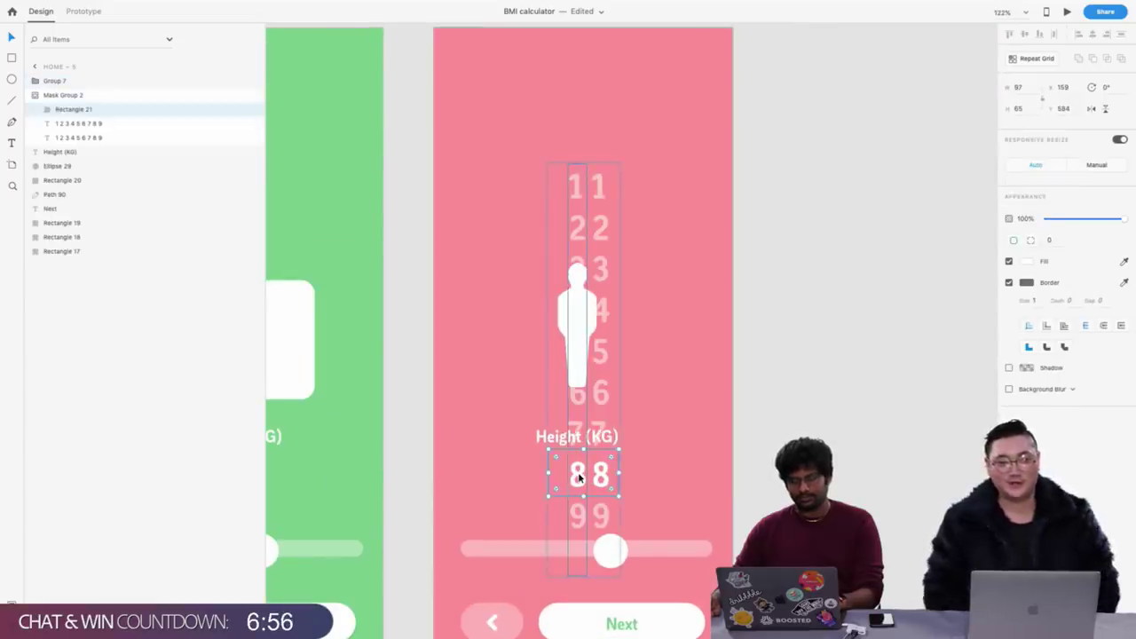
click(579, 478)
key(ctrl+d)
drag(578, 478, 554, 479)
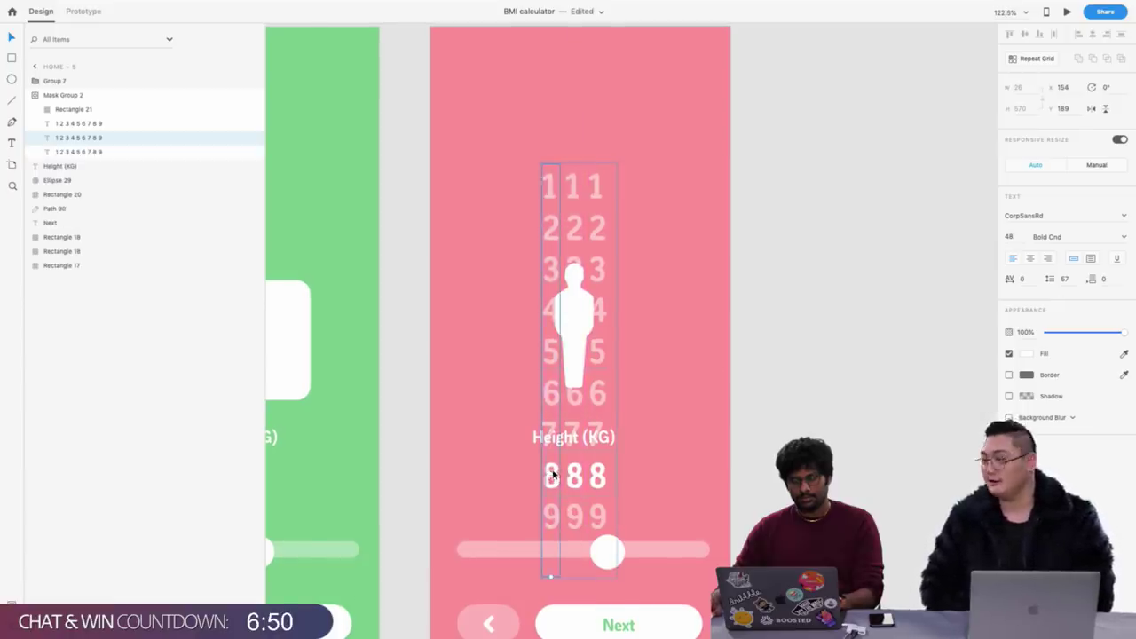
Lower the new first digit column on Home – 5 to Y 584 so the mask shows 1
key(shift+Down)
key(shift+Down)
key(shift+Down)
key(shift+Down)
key(shift+Down)
key(shift+Down)
key(shift+Down)
key(shift+Down)
key(shift+Down)
key(shift+Down)
key(shift+Down)
key(shift+Down)
key(shift+Down)
key(shift+Down)
key(shift+Down)
key(shift+Down)
key(shift+Down)
key(shift+Down)
key(shift+Down)
key(shift+Down)
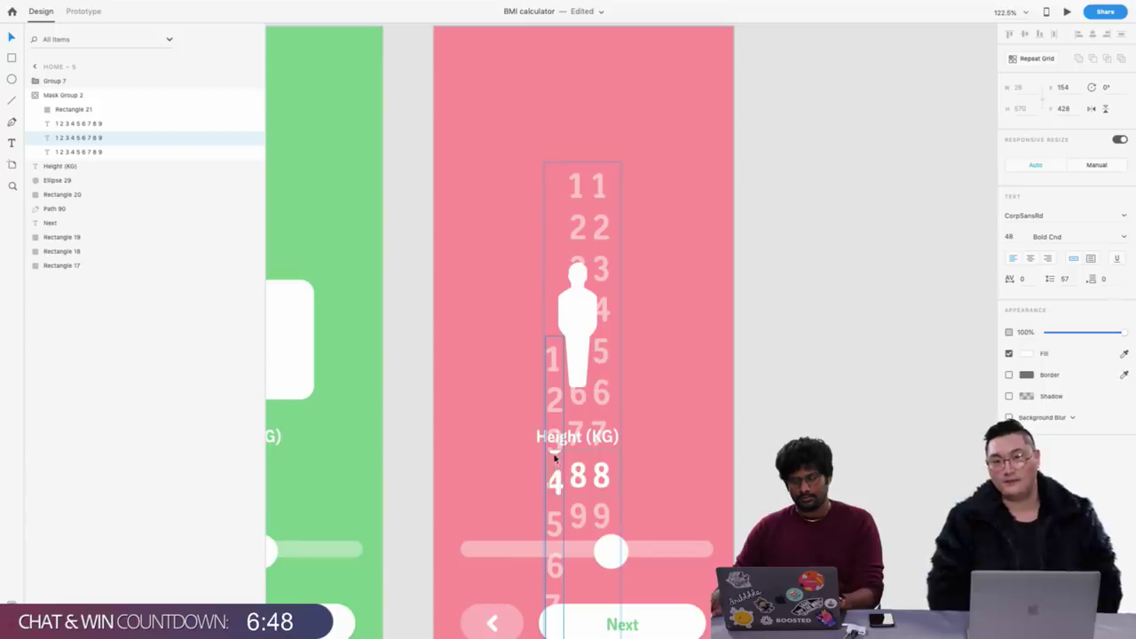
double_click(554, 487)
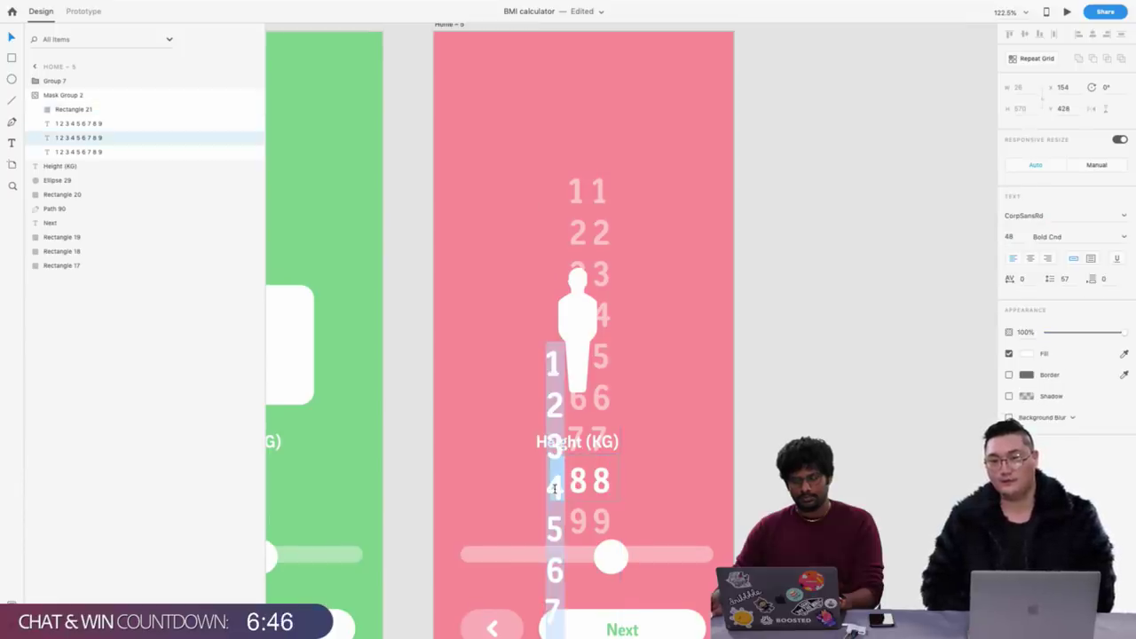
key(Escape)
scroll(593, 415, down, 2)
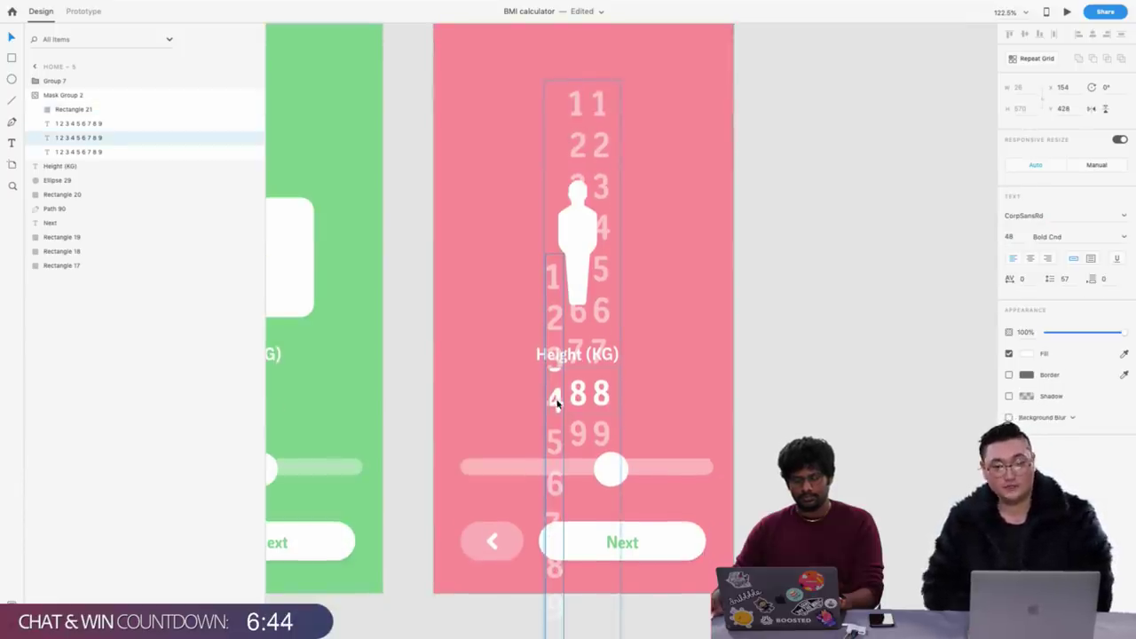
key(shift+Down)
key(shift+Down)
key(shift+Down)
key(shift+Down)
key(shift+Down)
key(shift+Down)
key(shift+Down)
key(shift+Down)
key(shift+Down)
key(shift+Down)
key(shift+Down)
key(shift+Down)
key(shift+Down)
key(shift+Down)
key(shift+Down)
key(shift+Down)
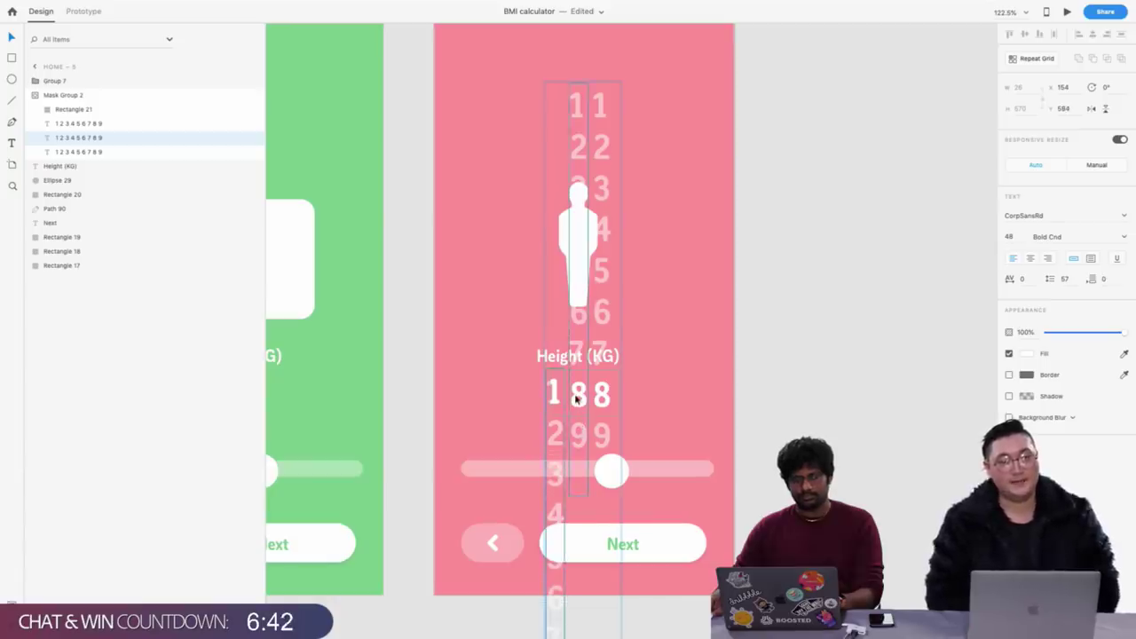
Lower the middle digit column on Home – 5 until the mask shows 1 as the second digit
click(577, 399)
key(shift+Down)
key(shift+Down)
key(shift+Down)
key(shift+Down)
key(shift+Down)
key(shift+Down)
key(shift+Down)
key(shift+Down)
key(shift+Down)
key(shift+Down)
key(shift+Down)
key(shift+Down)
key(shift+Down)
key(shift+Down)
key(shift+Down)
key(shift+Down)
key(shift+Down)
key(shift+Down)
key(shift+Down)
key(shift+Down)
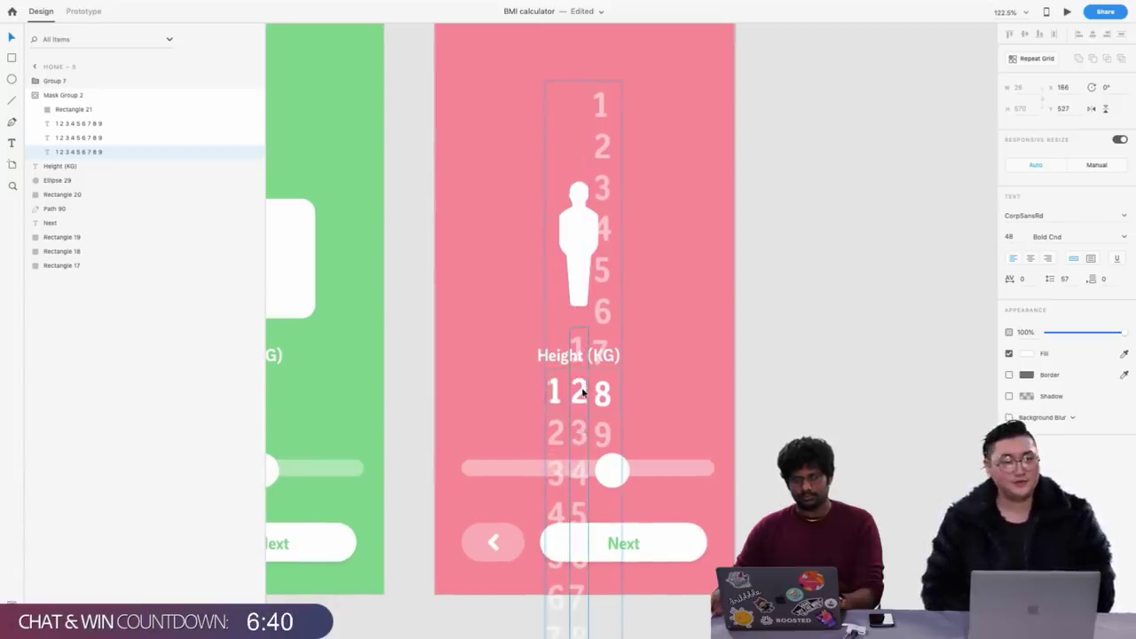
key(shift+Down)
key(shift+Down)
key(shift+Down)
key(shift+Down)
key(shift+Down)
Lower the last digit column on Home – 5 so the reading becomes 112, lining its 2 up with the other digits
drag(601, 420, 599, 546)
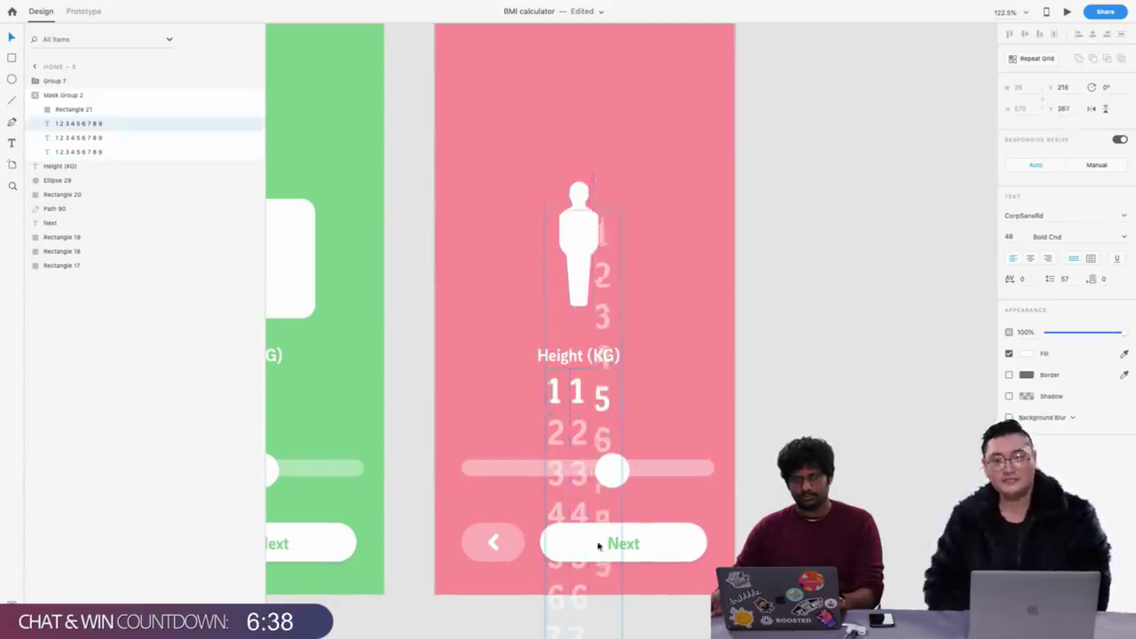
key(shift+Down)
key(shift+Down)
key(shift+Down)
key(shift+Down)
key(shift+Down)
key(shift+Down)
key(shift+Down)
key(shift+Down)
key(shift+Down)
key(shift+Down)
key(shift+Down)
key(shift+Down)
key(shift+Down)
key(shift+Down)
key(shift+Down)
key(shift+Down)
key(shift+Down)
key(shift+Down)
key(shift+Down)
key(shift+Down)
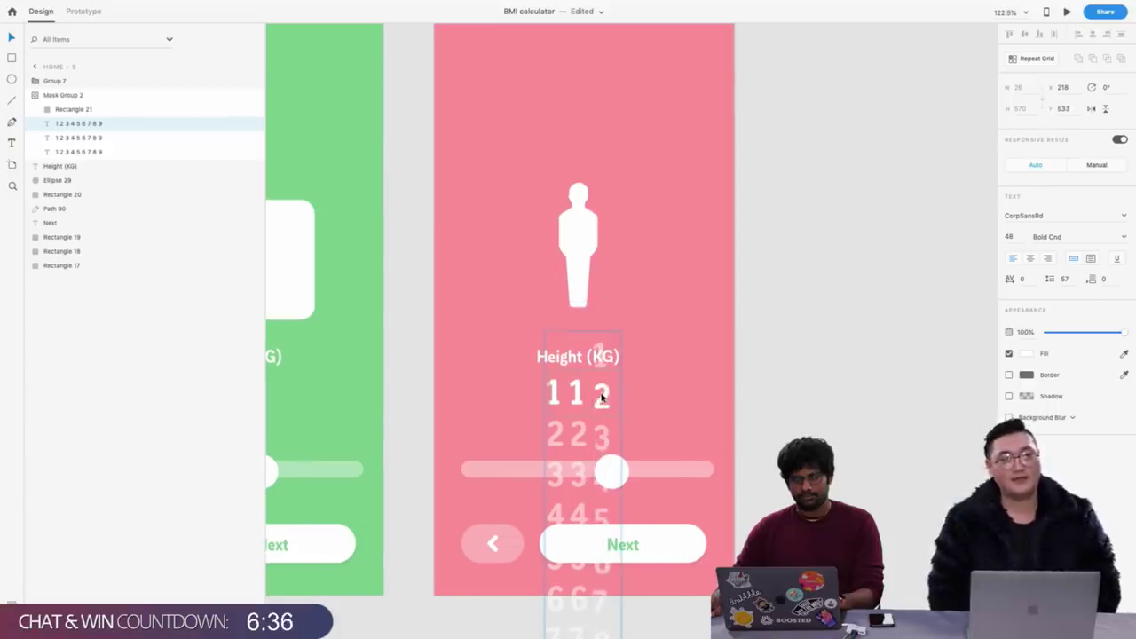
drag(602, 380, 601, 393)
Slide the slider handle on Home – 5 back along its track to X 72, keeping it at Y 701
click(612, 471)
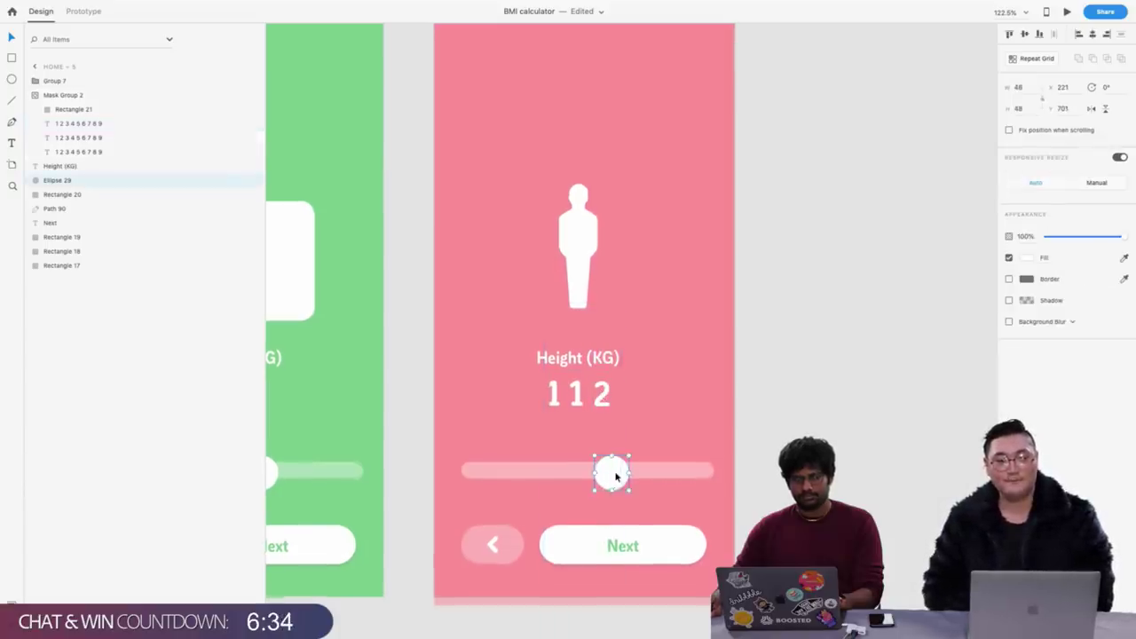
drag(616, 471, 502, 476)
scroll(502, 477, down, 5)
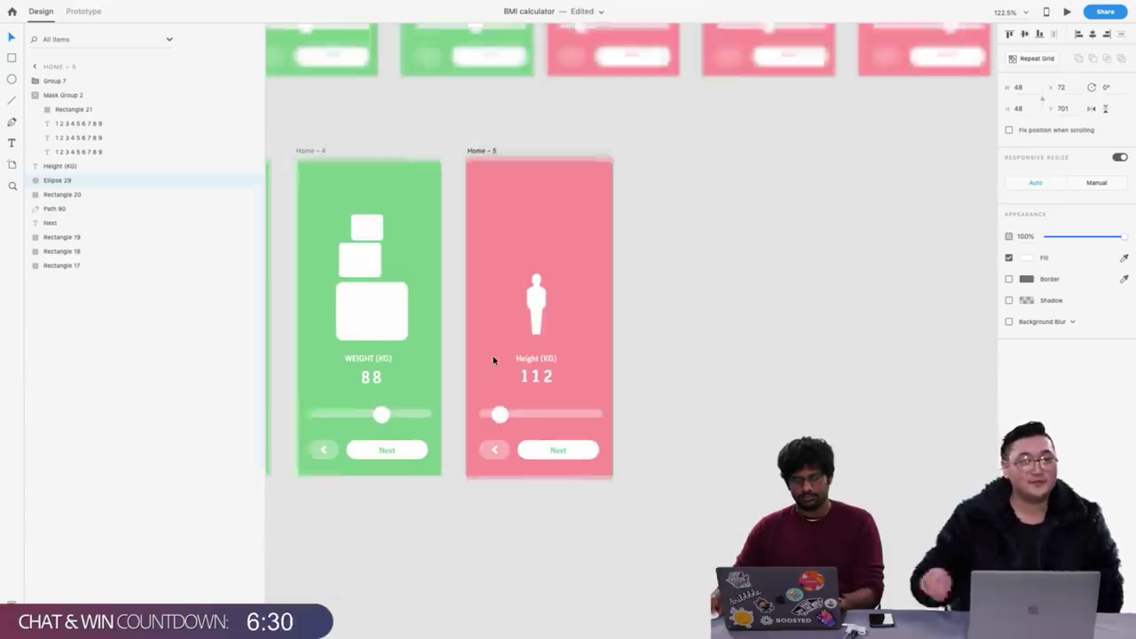
Duplicate the Home – 5 artboard and raise the second and third digit columns on the copy so it reads 167
click(476, 152)
key(super+d)
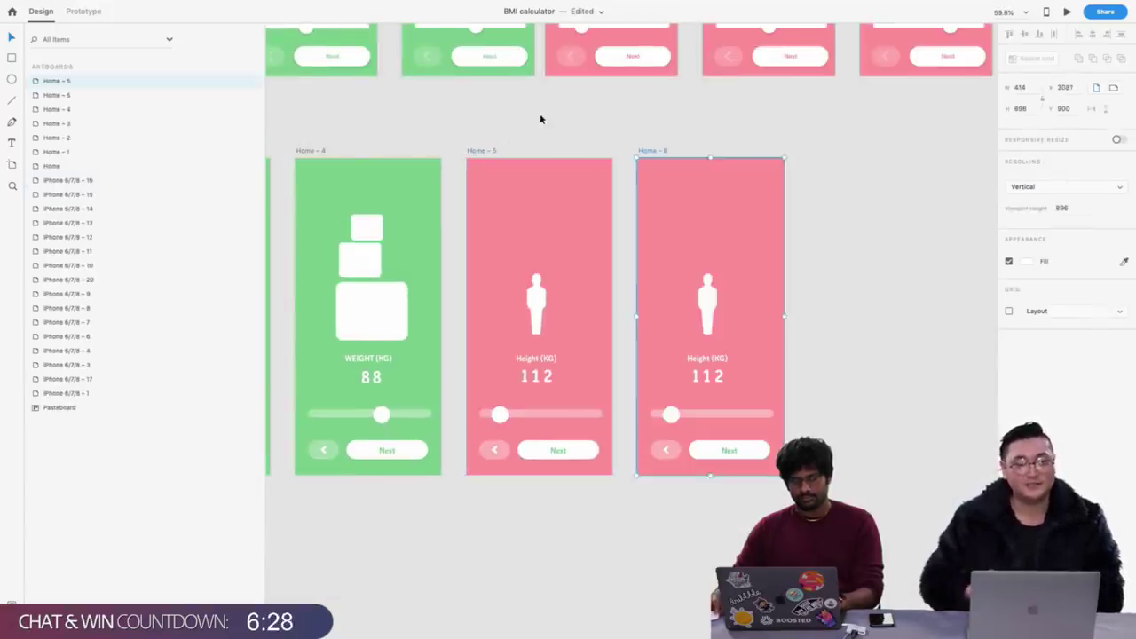
scroll(621, 436, up, 5)
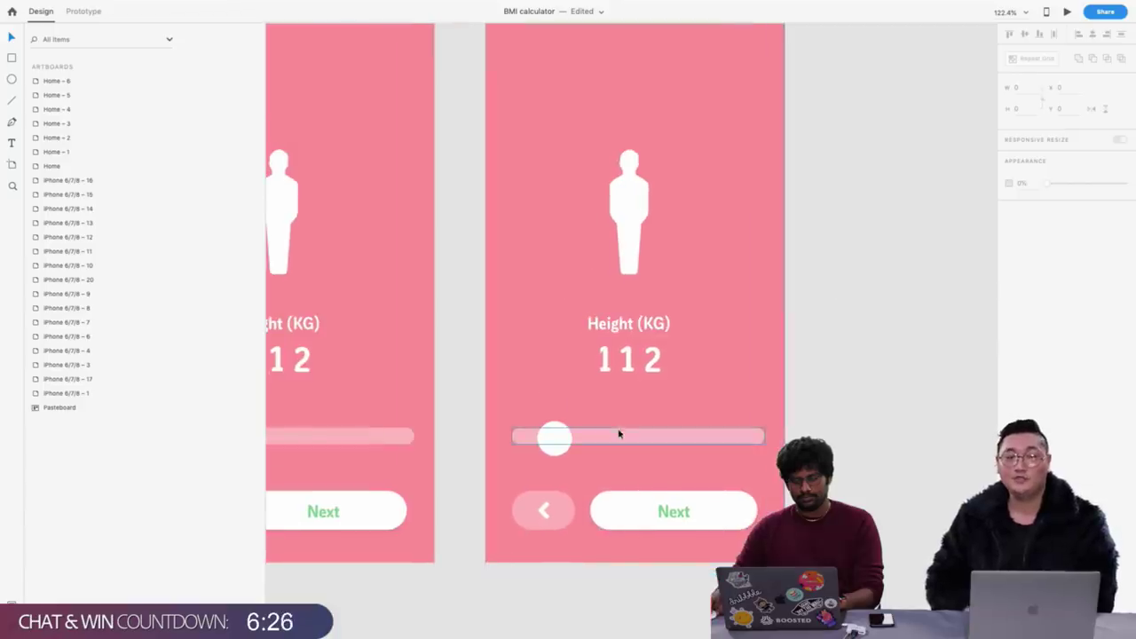
double_click(625, 364)
drag(627, 371, 635, 167)
click(655, 364)
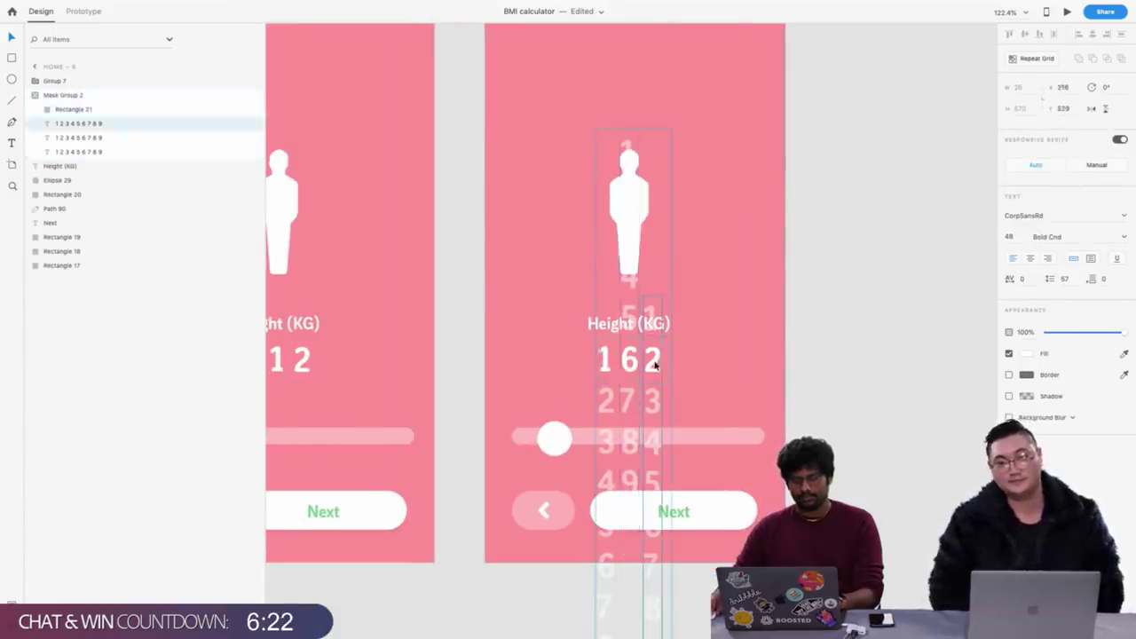
drag(655, 364, 677, 158)
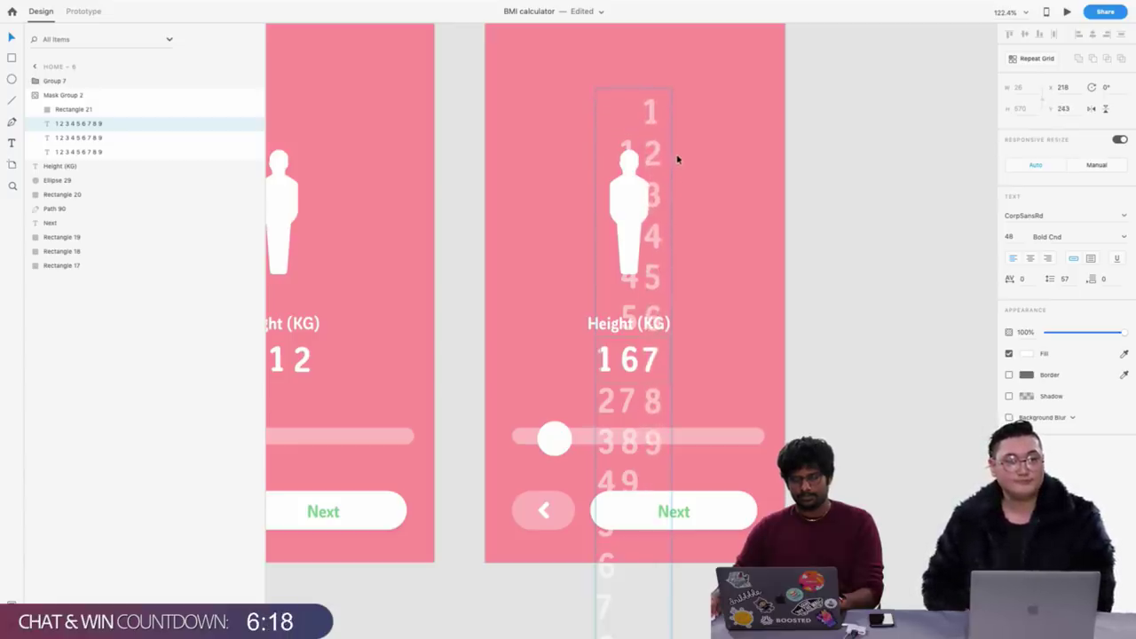
Reposition the slider handle along the track on Home – 6
click(554, 438)
scroll(587, 437, up, 1)
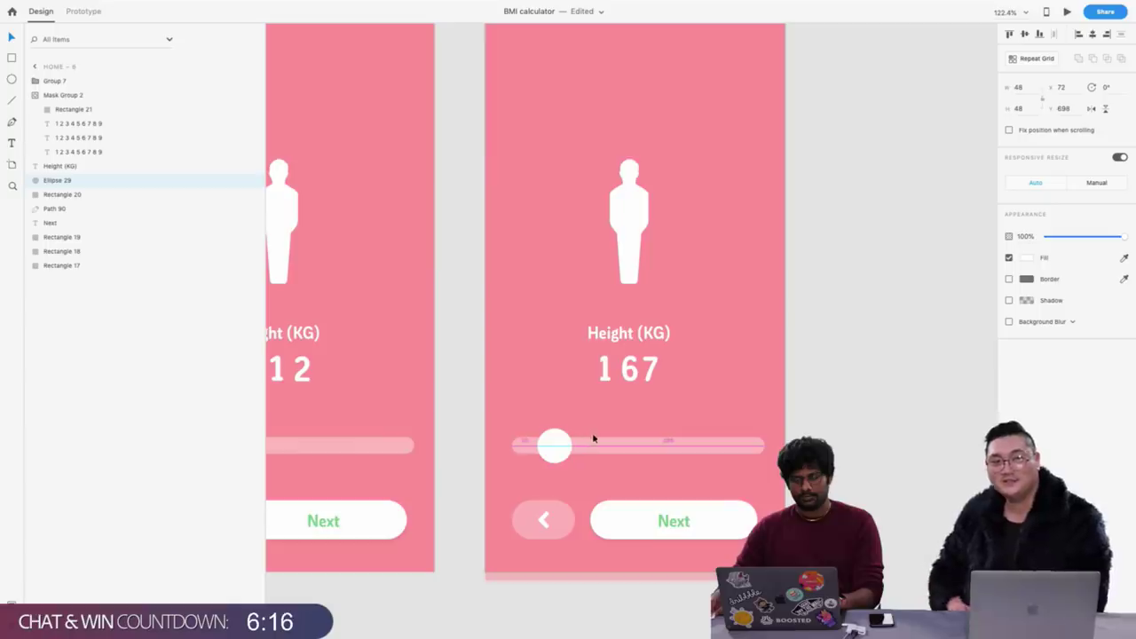
Lower the slider knob on the Home – 6 height screen to Y 701 and shift it right to X 142
key(Down)
key(Down)
key(Down)
key(Down)
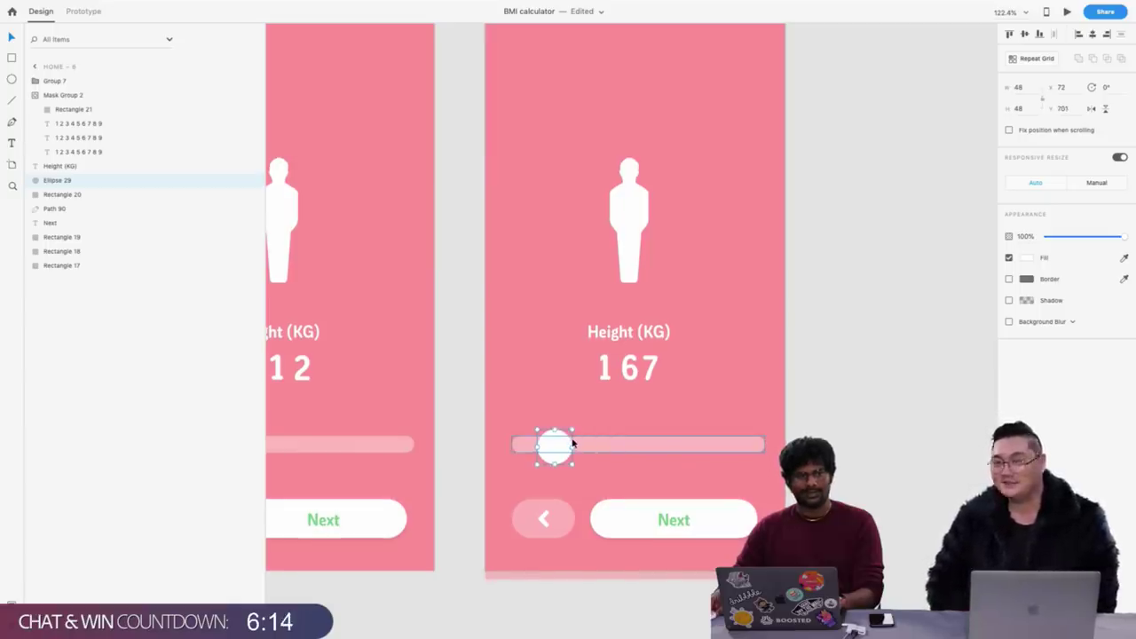
scroll(574, 451, up, 1)
mouse_move(573, 451)
mouse_down()
mouse_move(563, 458)
mouse_move(571, 455)
mouse_up()
key(shift+Right)
key(shift+Right)
key(shift+Right)
key(shift+Right)
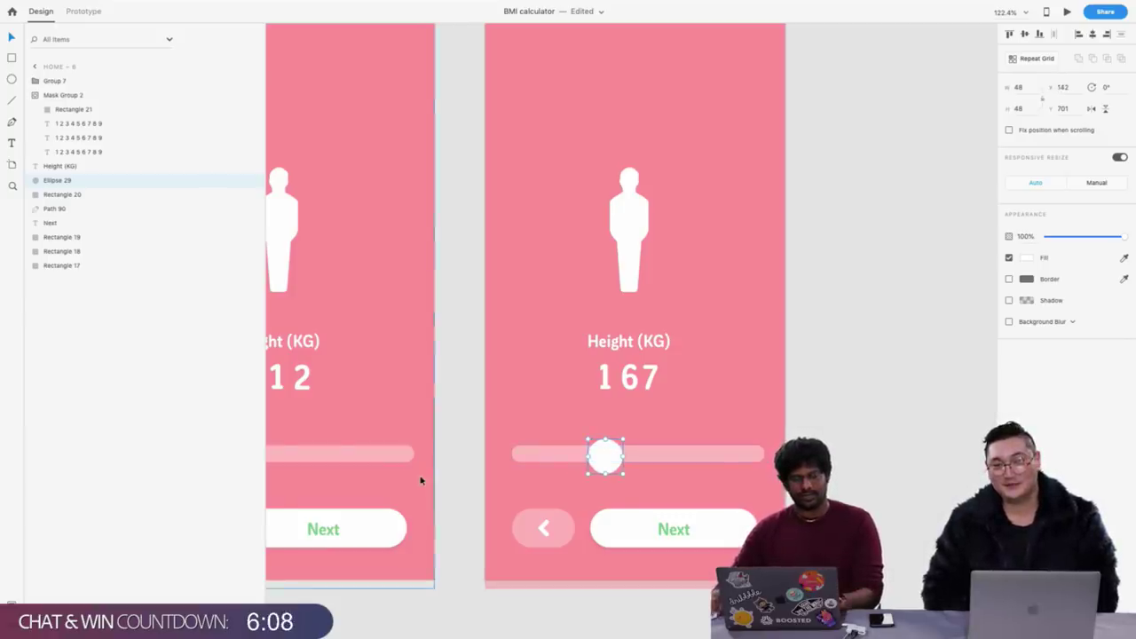
scroll(423, 480, left, 3)
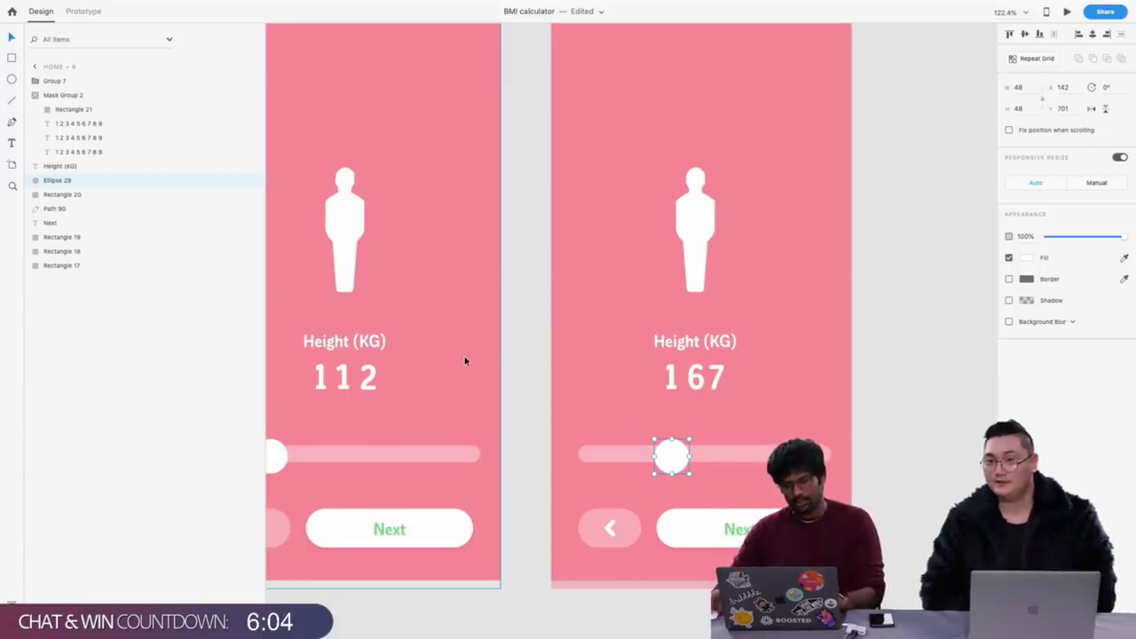
scroll(464, 360, down, 3)
scroll(460, 417, left, 2)
click(453, 482)
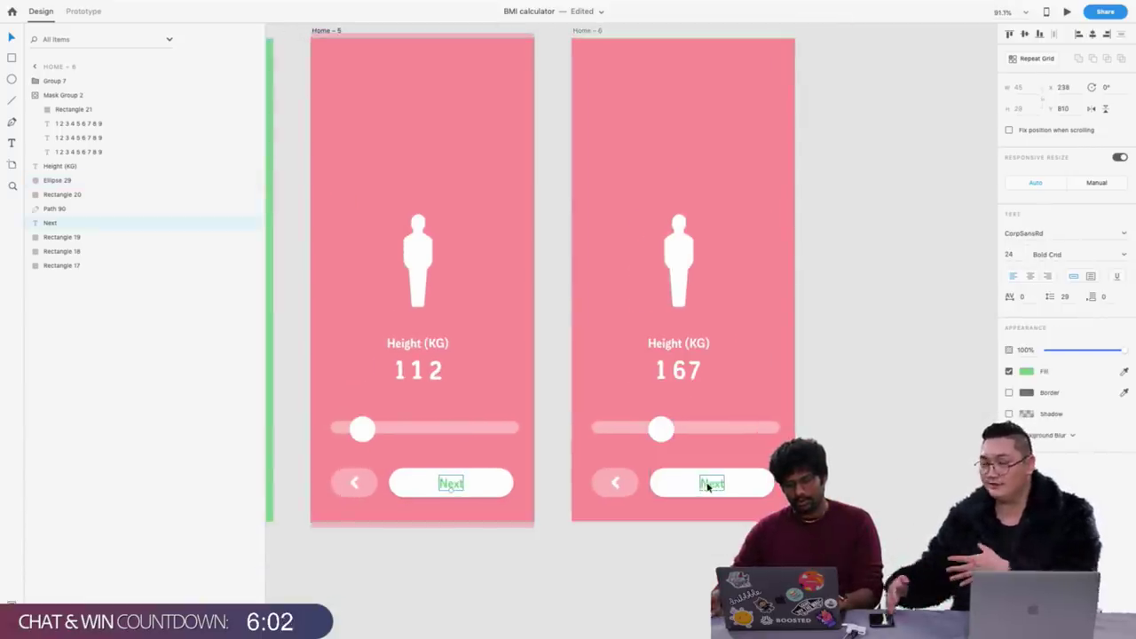
Change the fill of the large background circle on Home – 1 to a lighter, softer blue
scroll(654, 482, left, 4)
ctrl+scroll(639, 242, down, 3)
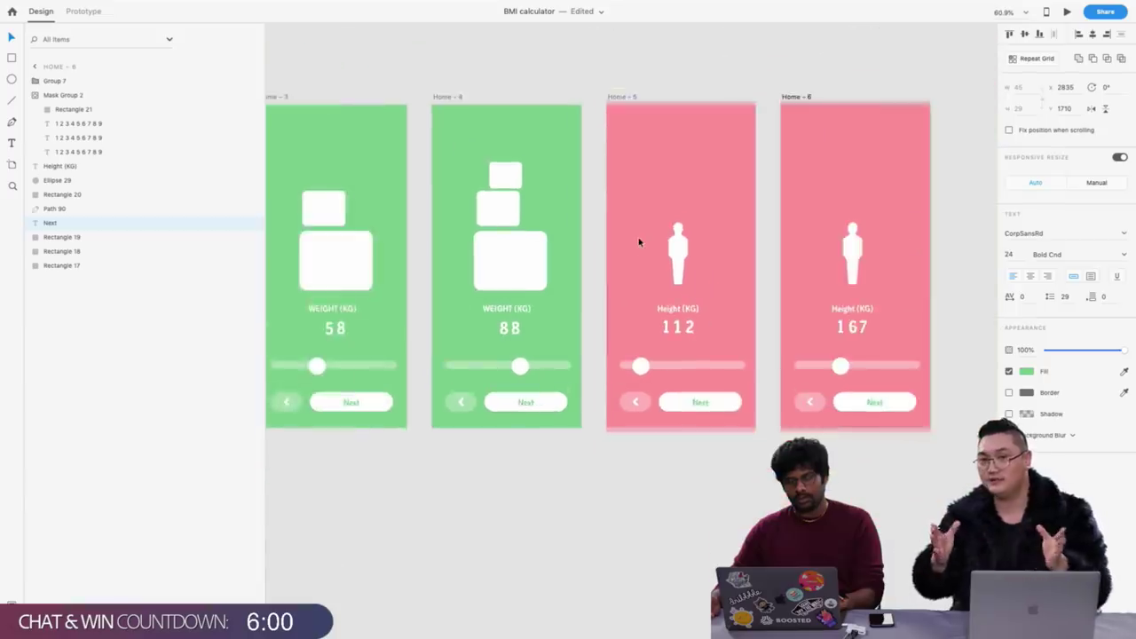
scroll(639, 241, left, 5)
ctrl+scroll(639, 241, down, 2)
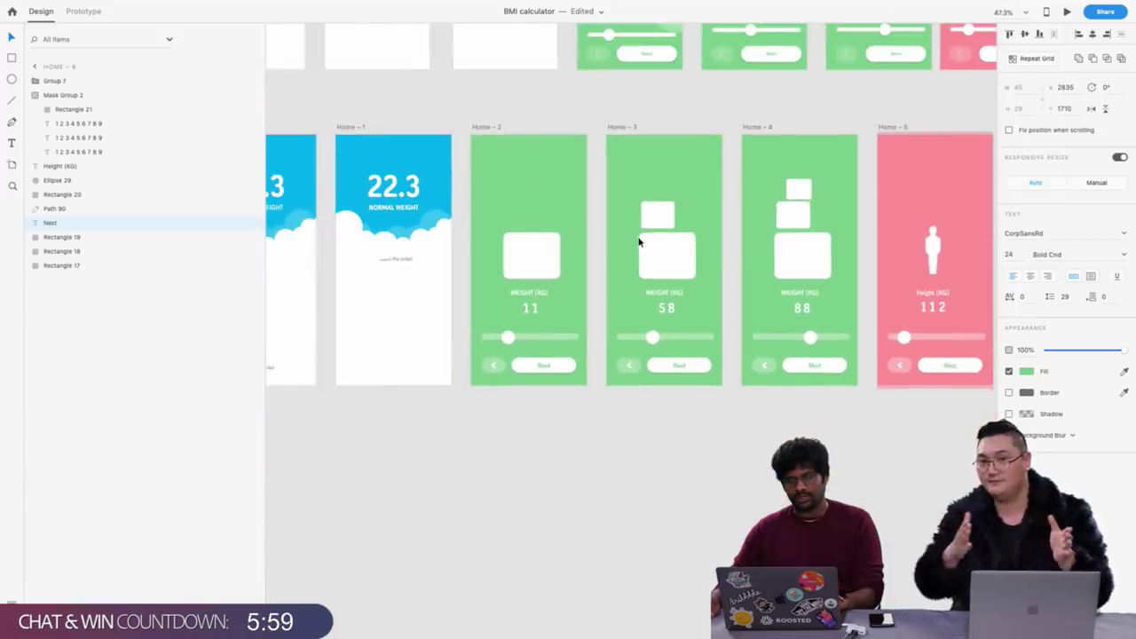
ctrl+scroll(404, 155, up, 1)
click(404, 155)
click(1025, 258)
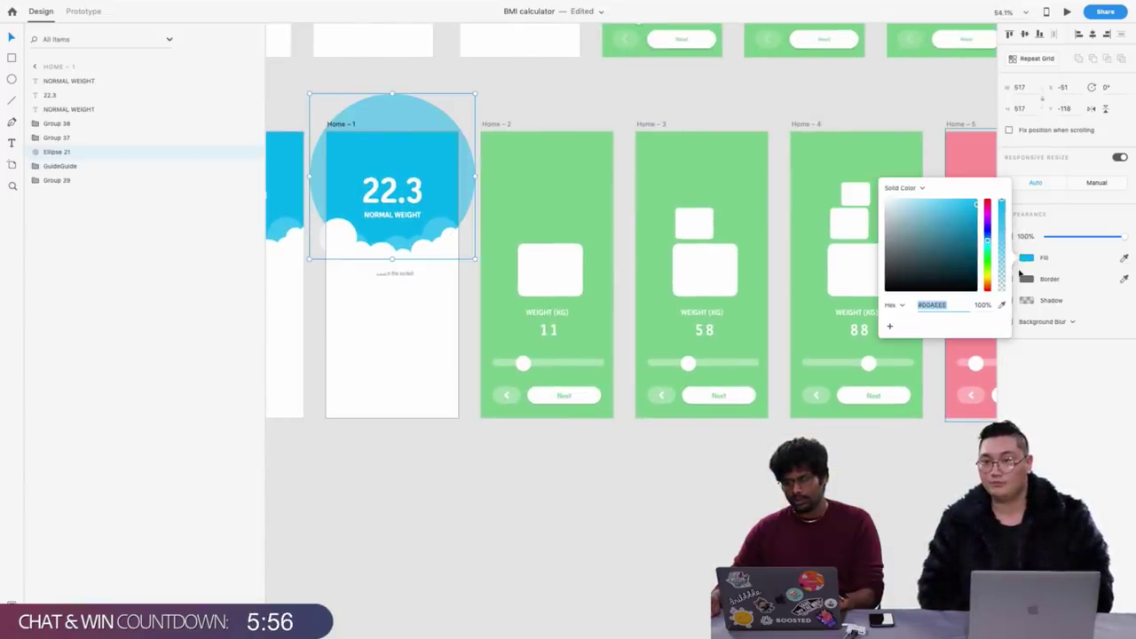
drag(974, 207, 971, 206)
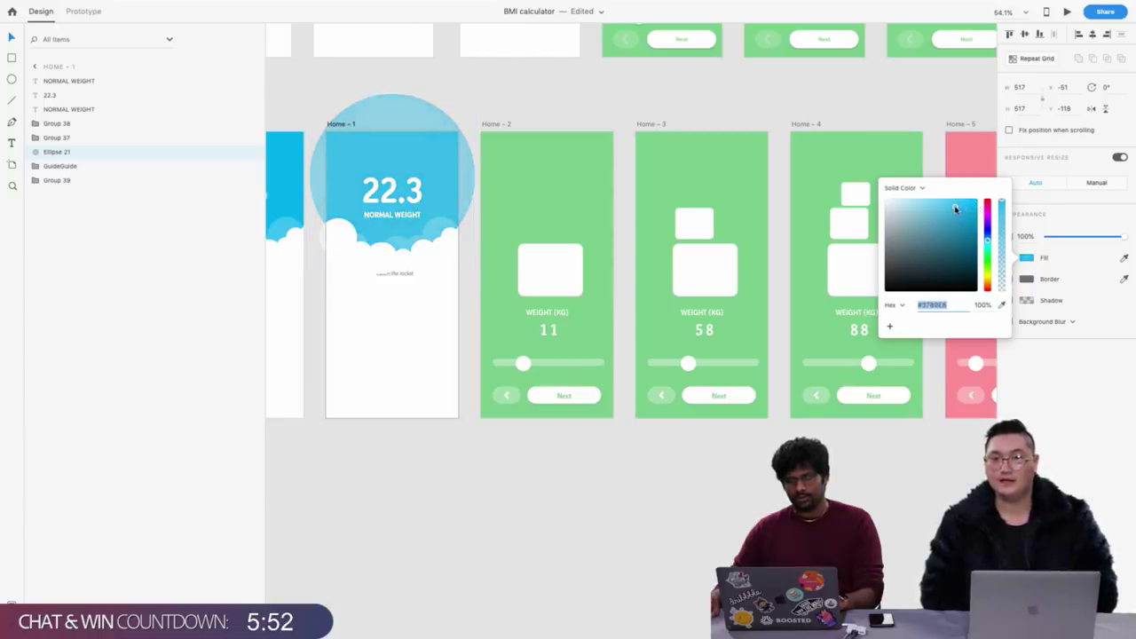
Match the fill of the large background circle on Home to the Home – 1 circle by sampling its blue
scroll(730, 225, left, 5)
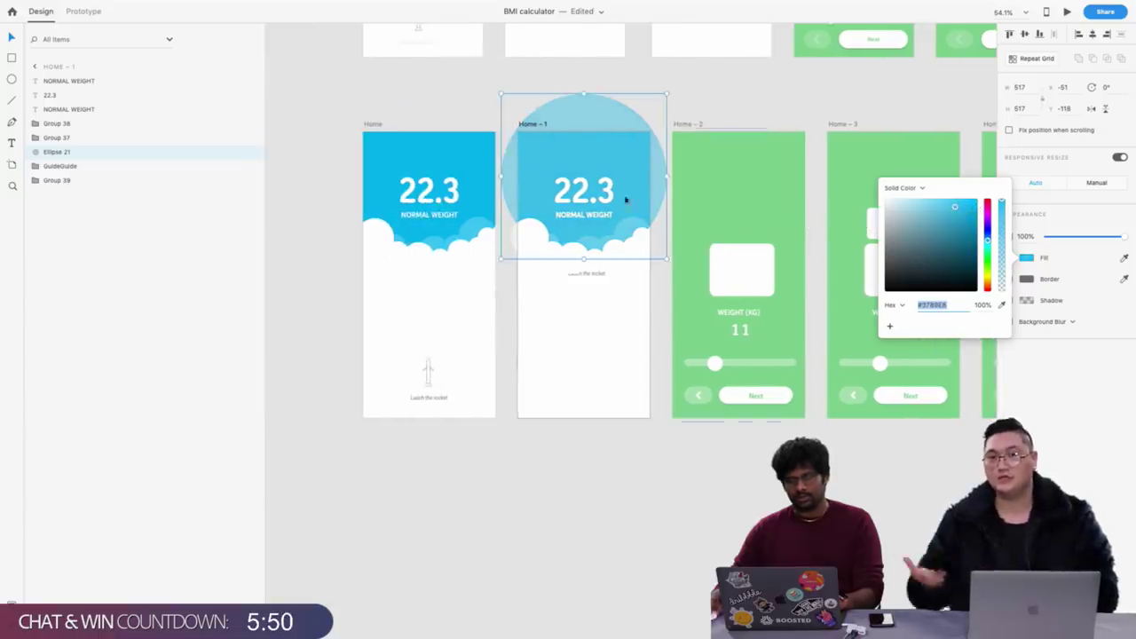
click(453, 165)
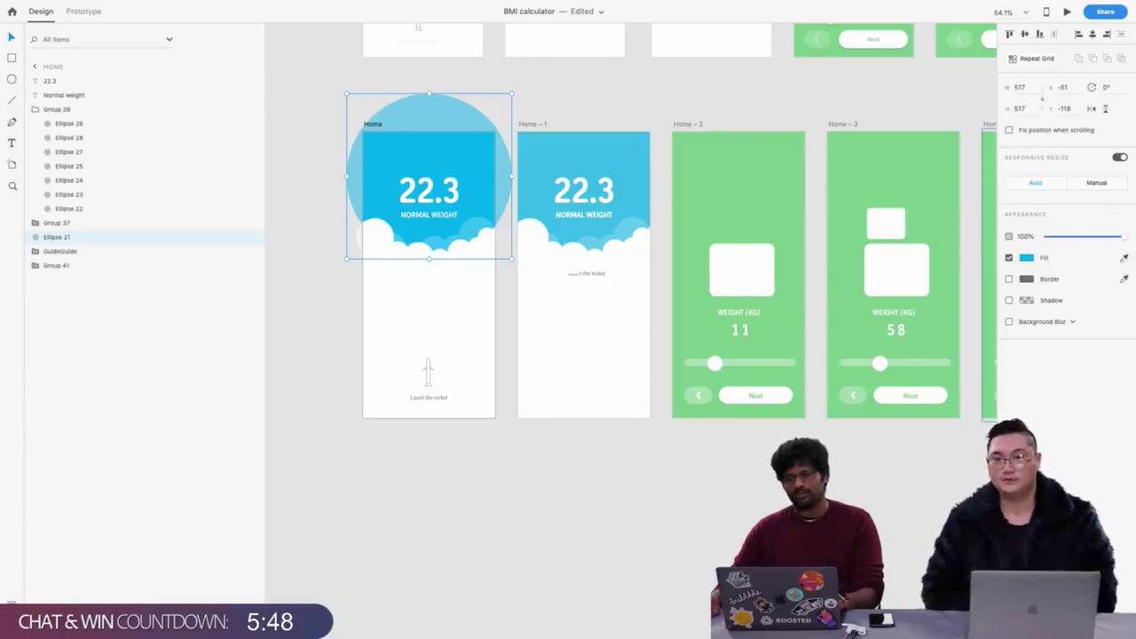
click(1124, 258)
click(720, 184)
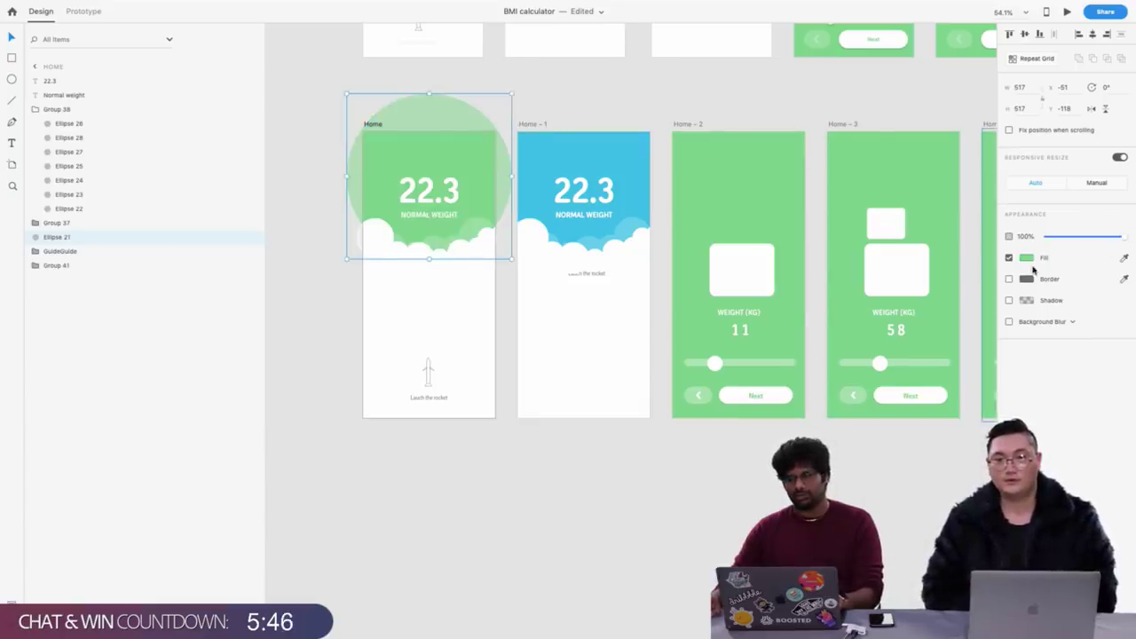
click(1123, 257)
click(563, 150)
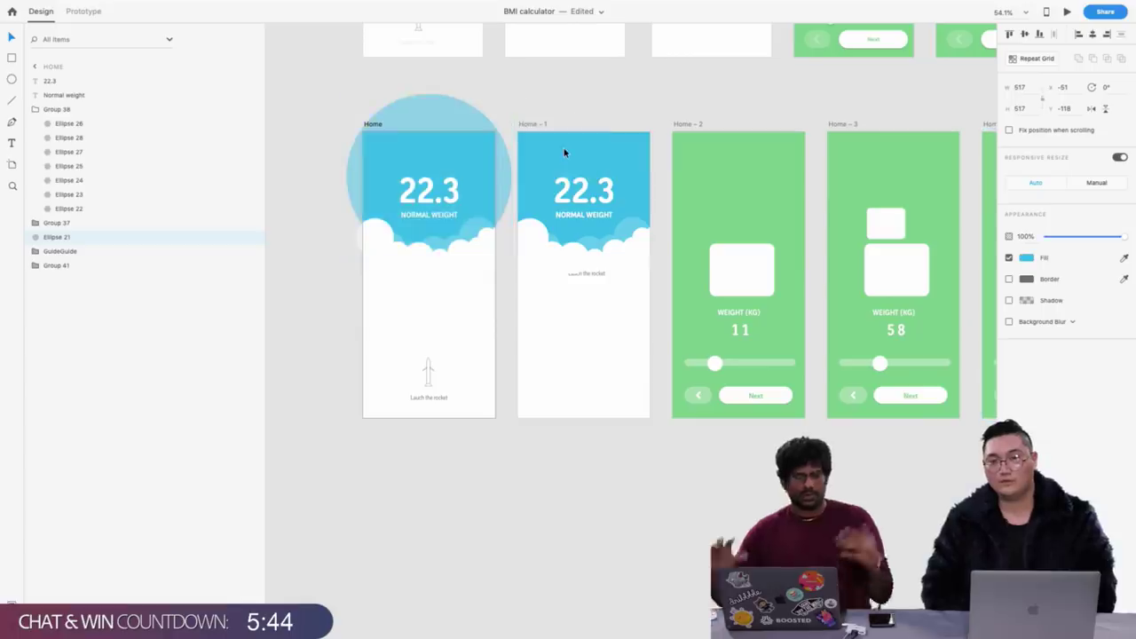
Enlarge the person figure on Home – 6 to about 88.5 by 284 and reposition it above the height label
scroll(565, 152, right, 2)
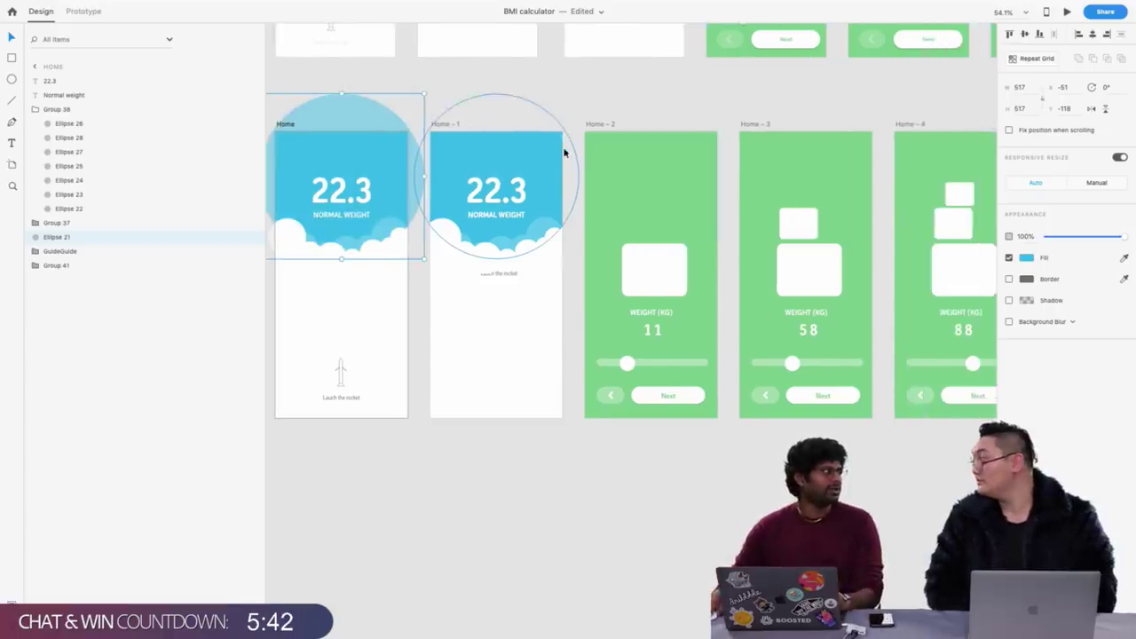
scroll(570, 151, right, 10)
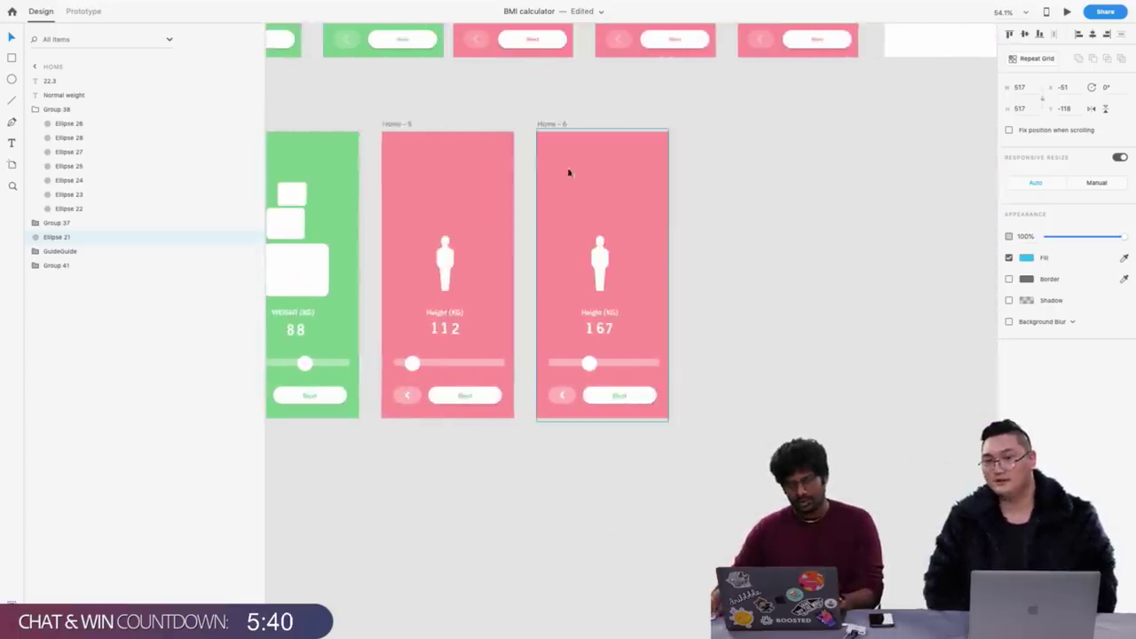
scroll(568, 172, up, 5)
click(591, 266)
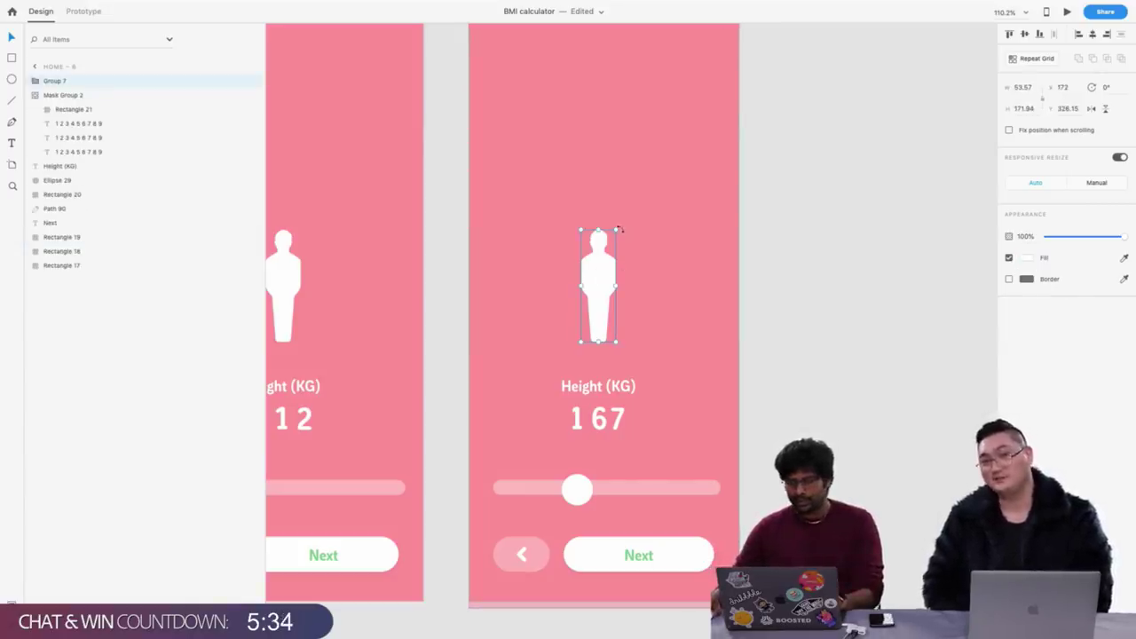
drag(616, 229, 661, 146)
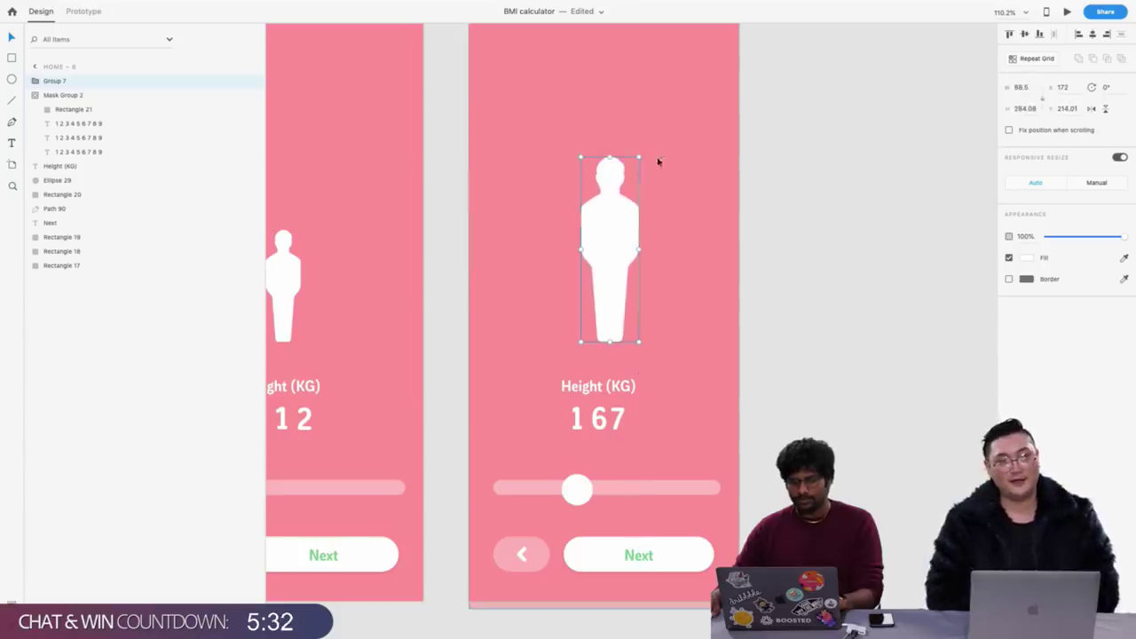
key(ctrl+z)
scroll(601, 265, left, 3)
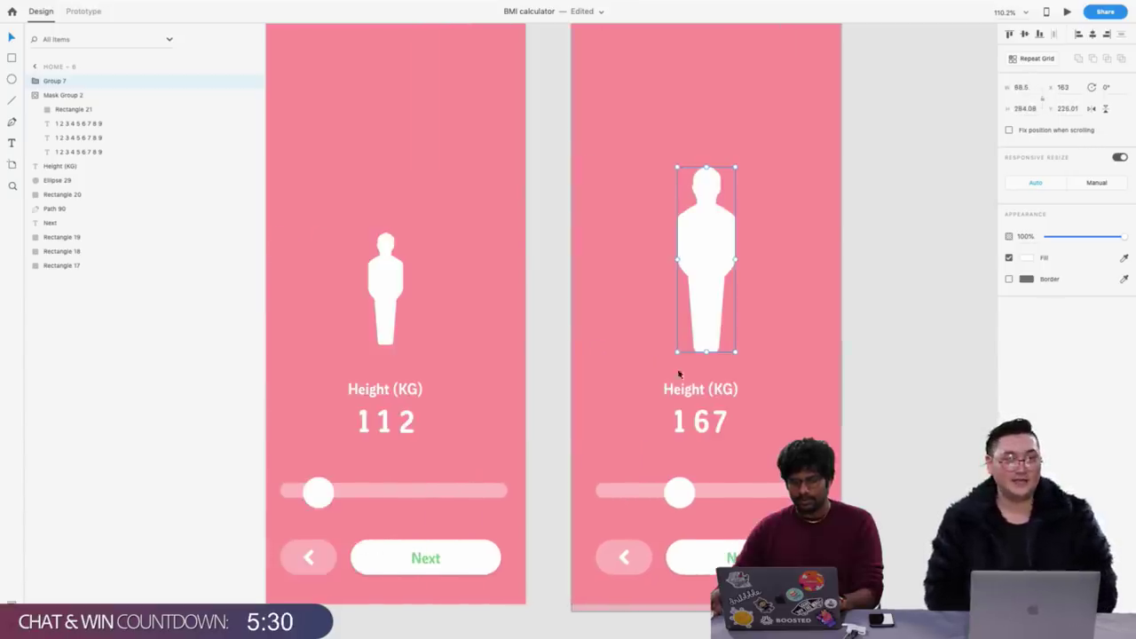
Change the height reading on Home – 6 to 177 and move the slider knob right to X 207
double_click(701, 414)
drag(700, 414, 699, 385)
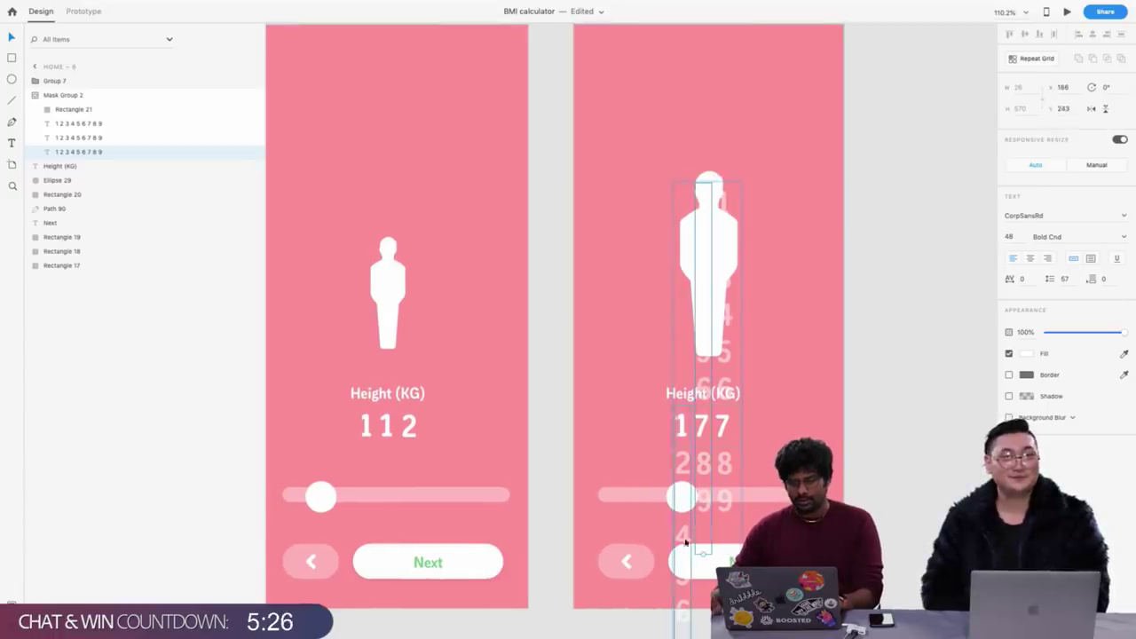
click(672, 500)
click(671, 499)
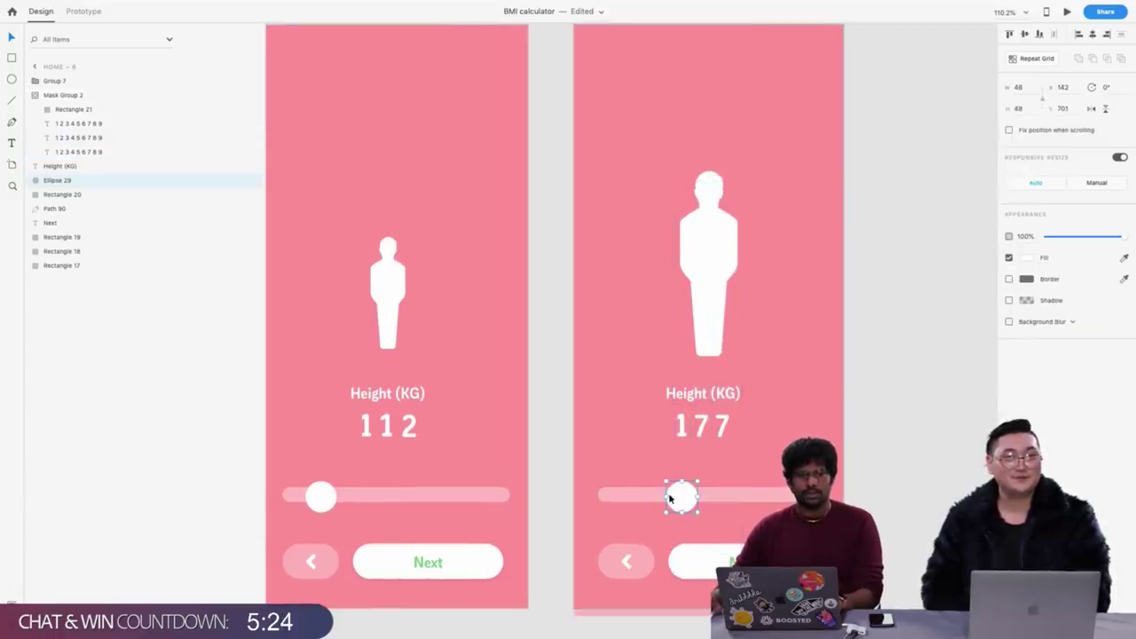
scroll(669, 499, down, 1)
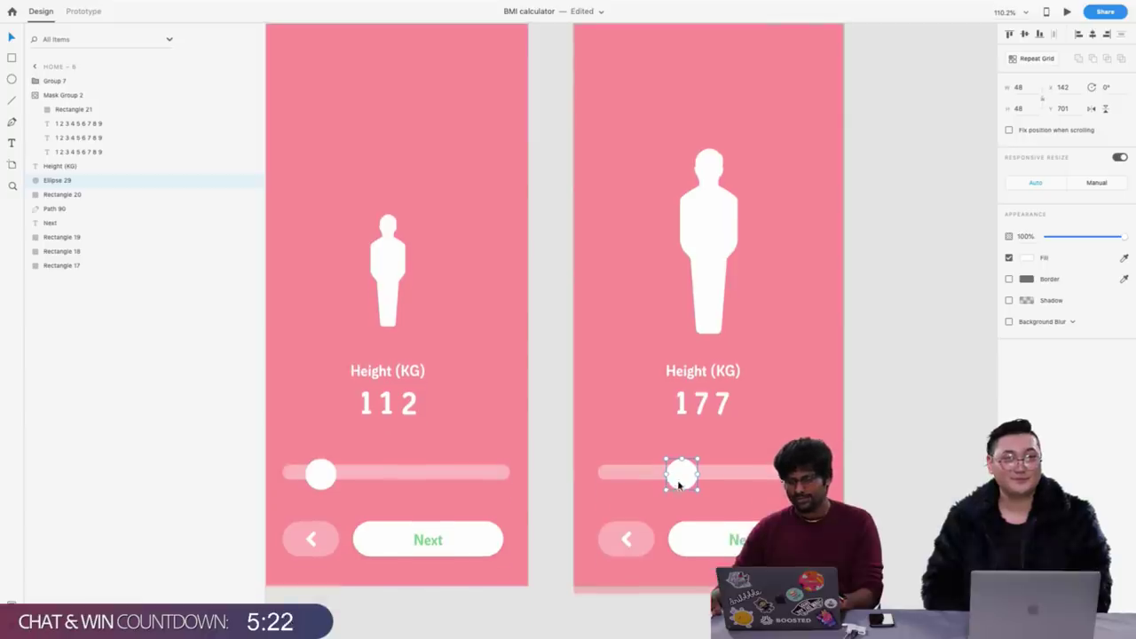
drag(679, 484, 721, 485)
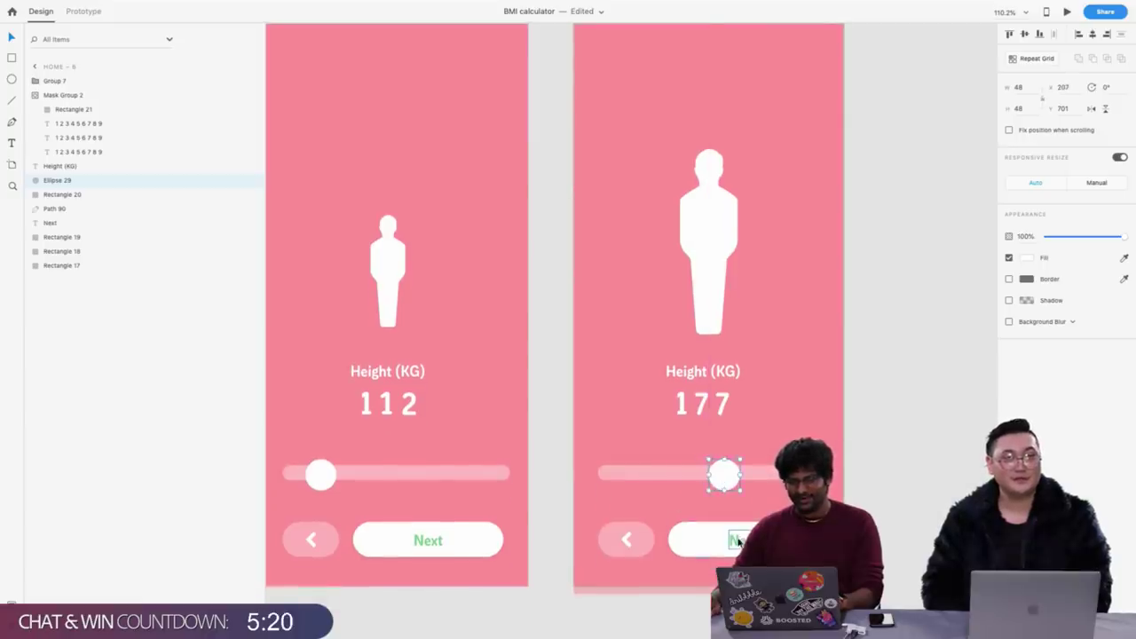
Recolor the Next labels on Home – 5 and Home – 6 to match the pink background
drag(736, 541, 433, 540)
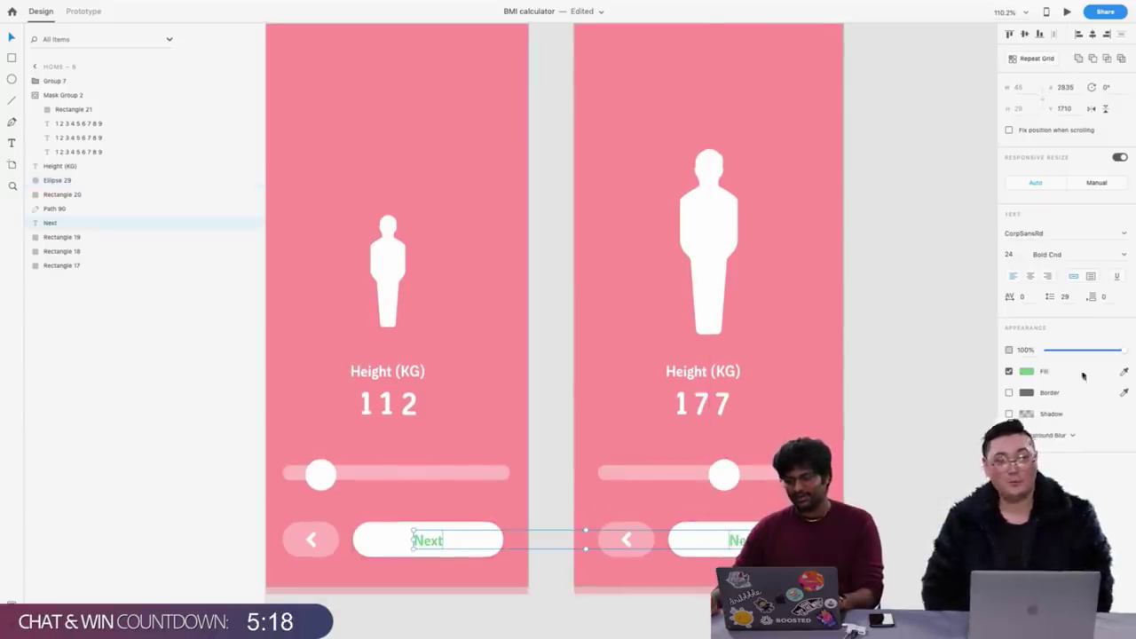
click(432, 198)
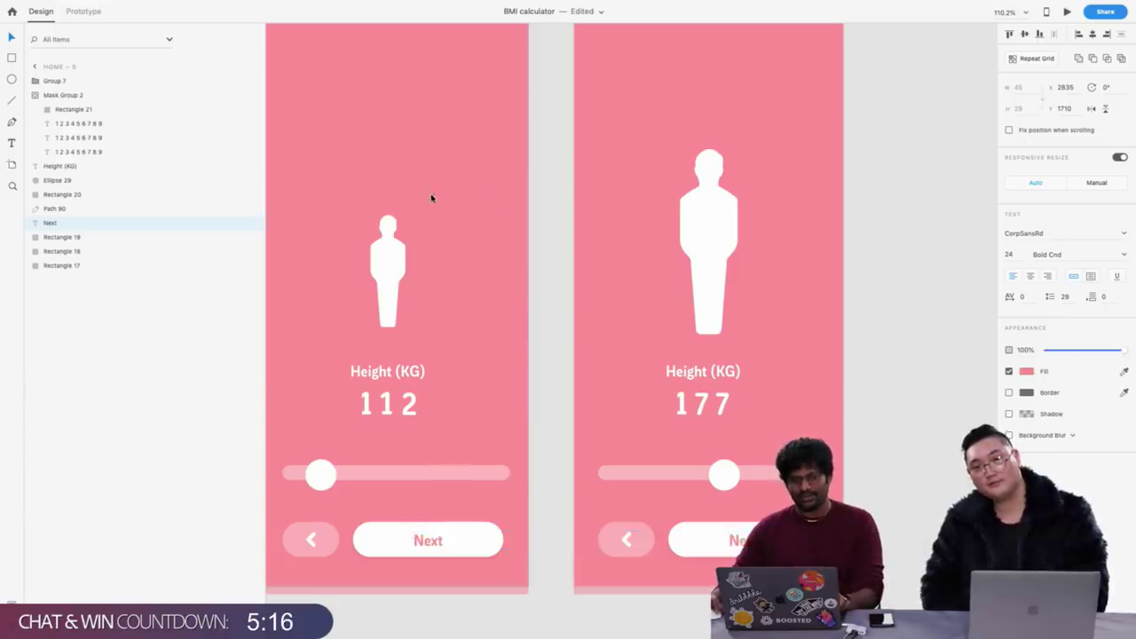
scroll(560, 176, down, 3)
scroll(560, 172, left, 3)
scroll(560, 172, right, 3)
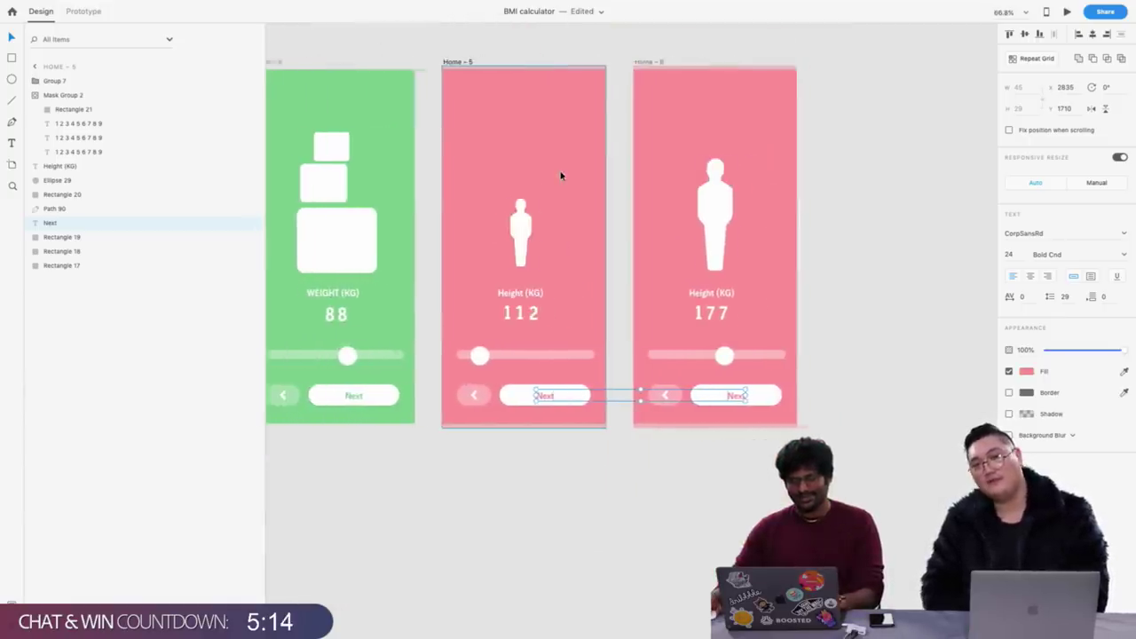
click(568, 51)
Review the row of Home artboards, from the blue result screens through the weight and height screens
scroll(568, 50, left, 5)
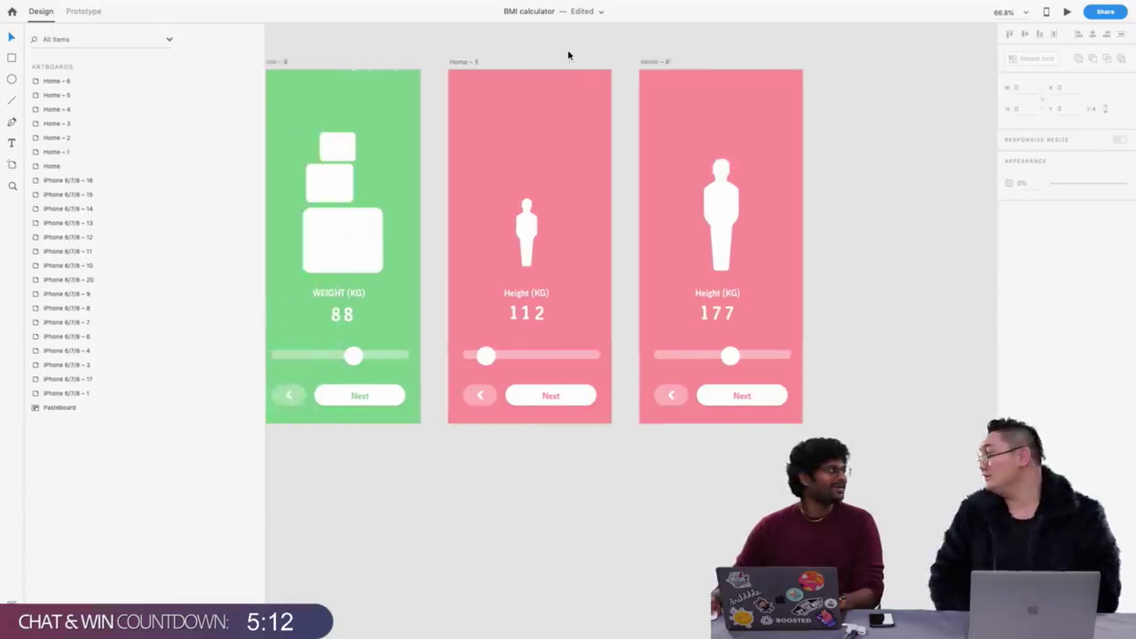
scroll(568, 55, left, 5)
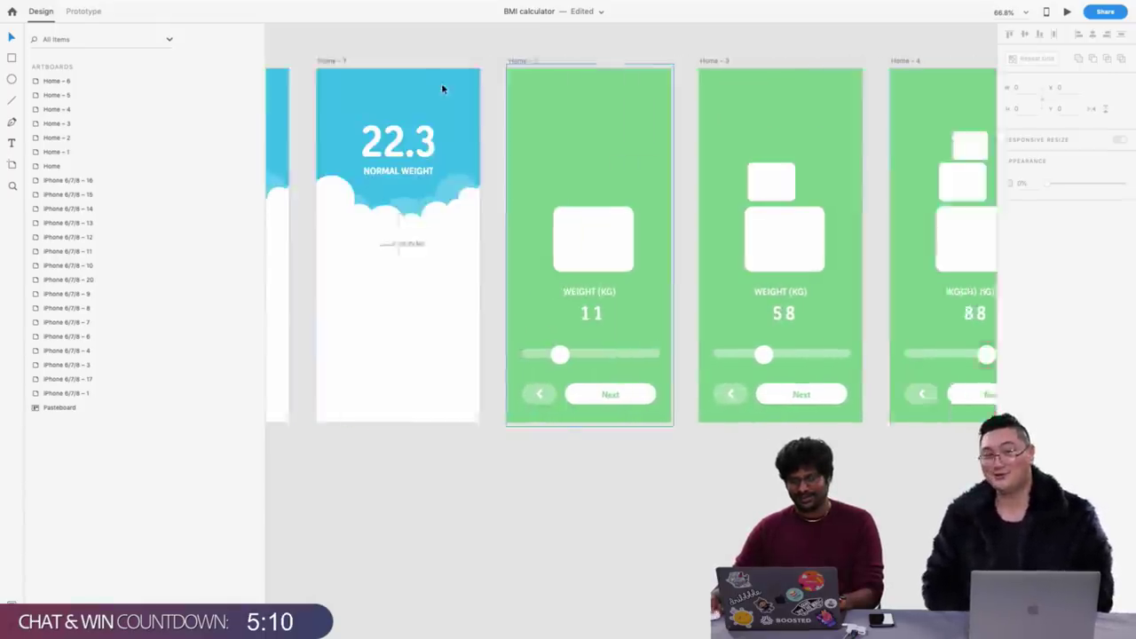
scroll(655, 81, right, 10)
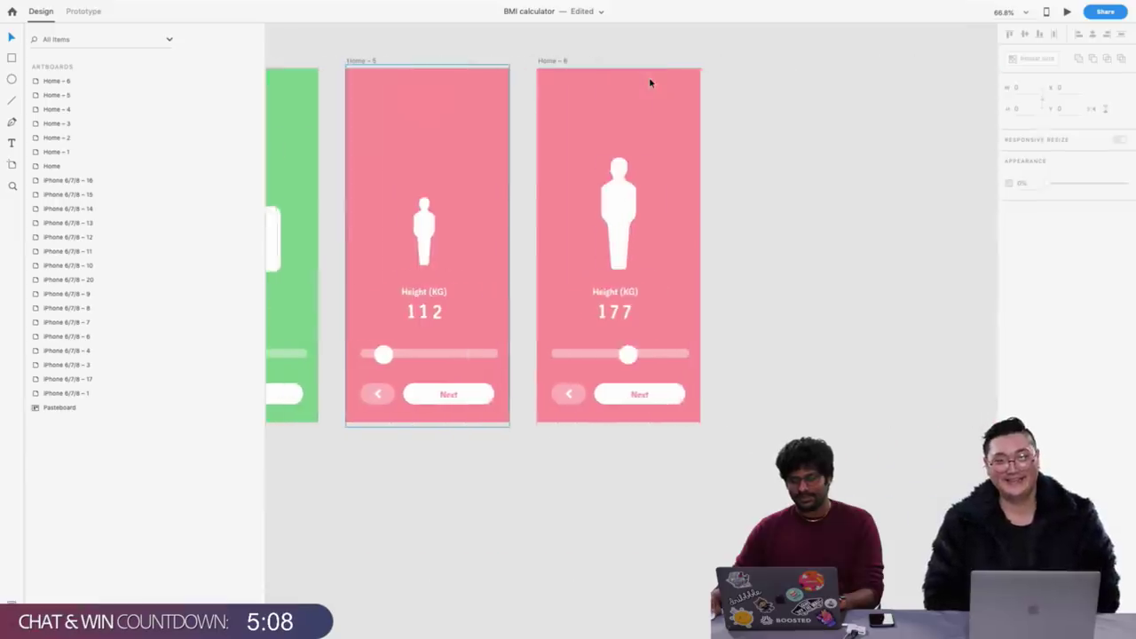
scroll(649, 82, up, 2)
scroll(648, 83, left, 11)
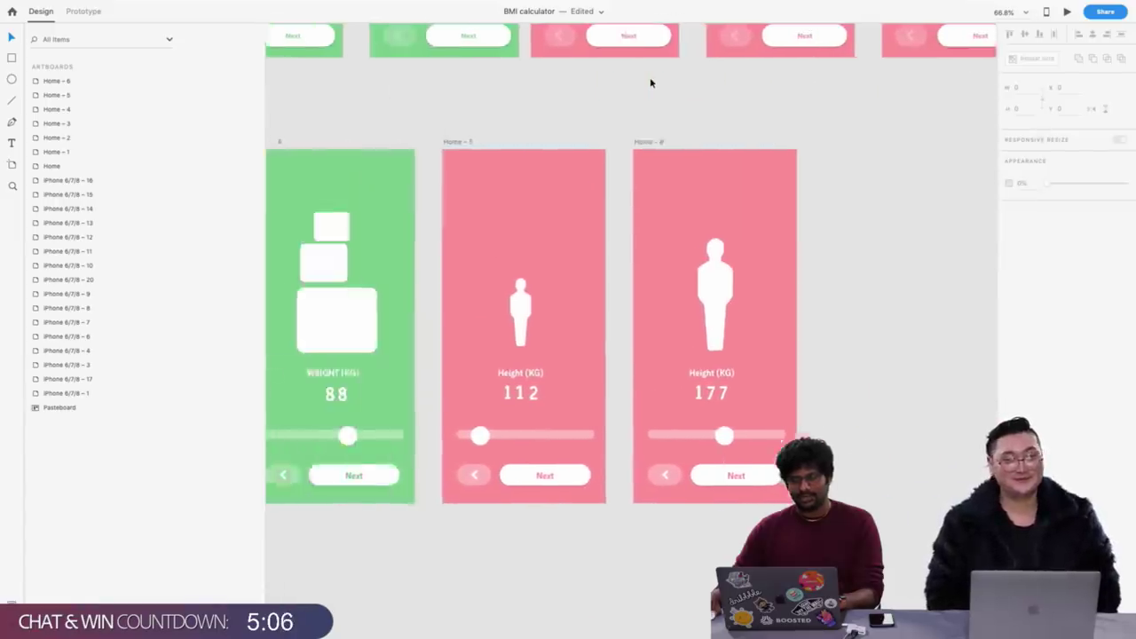
scroll(666, 92, right, 5)
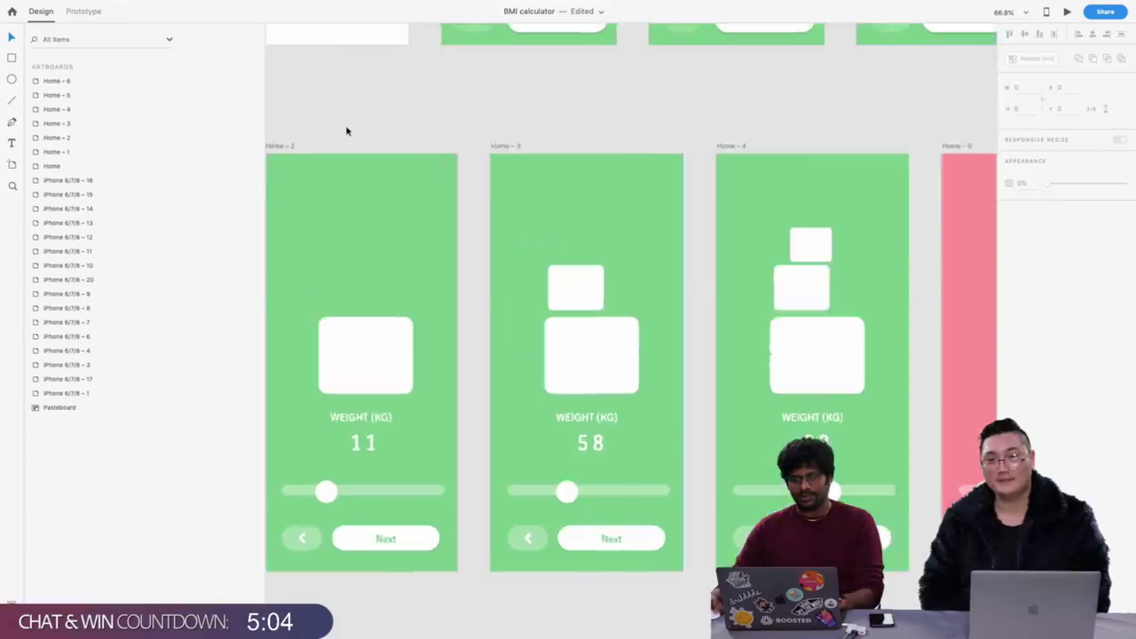
scroll(350, 127, left, 5)
scroll(350, 127, right, 3)
scroll(350, 127, up, 2)
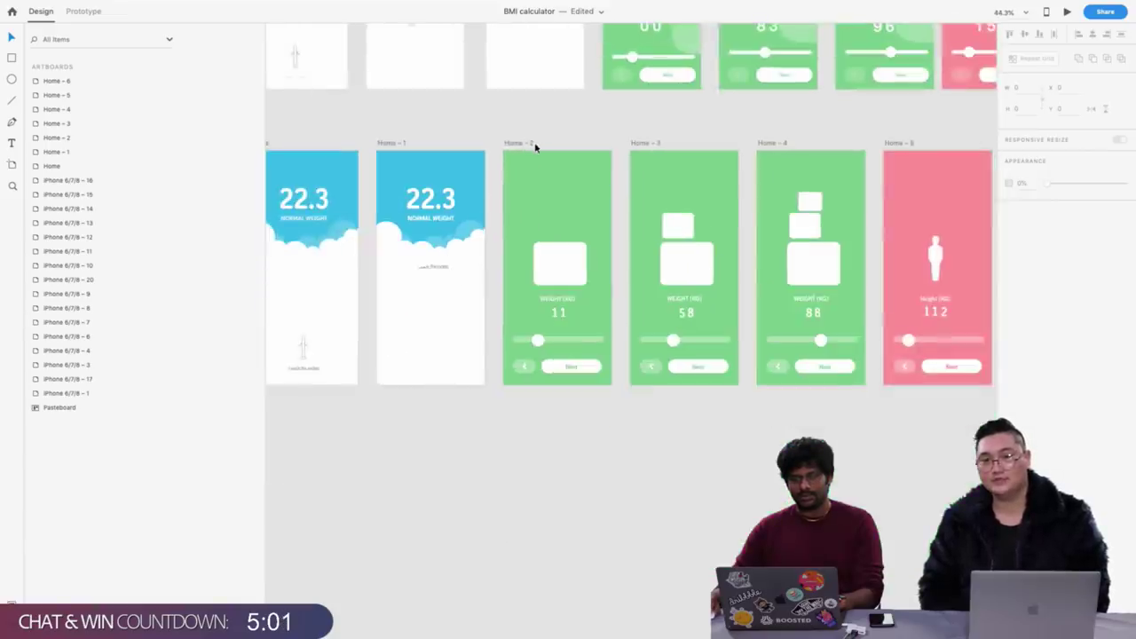
scroll(525, 183, down, 3)
scroll(535, 145, left, 2)
click(310, 144)
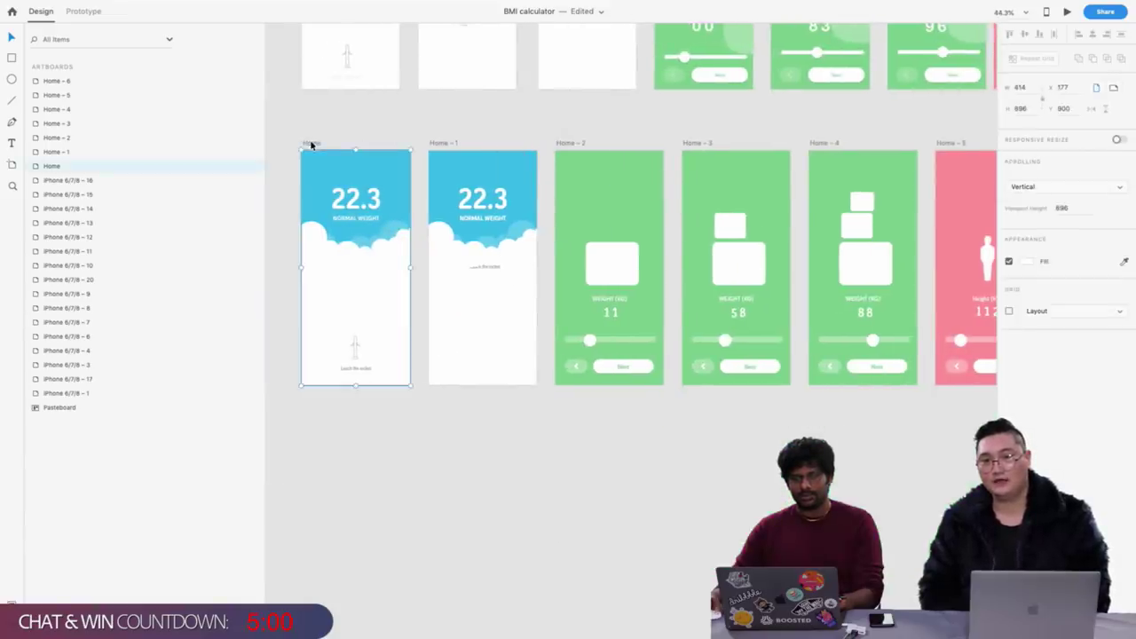
click(83, 11)
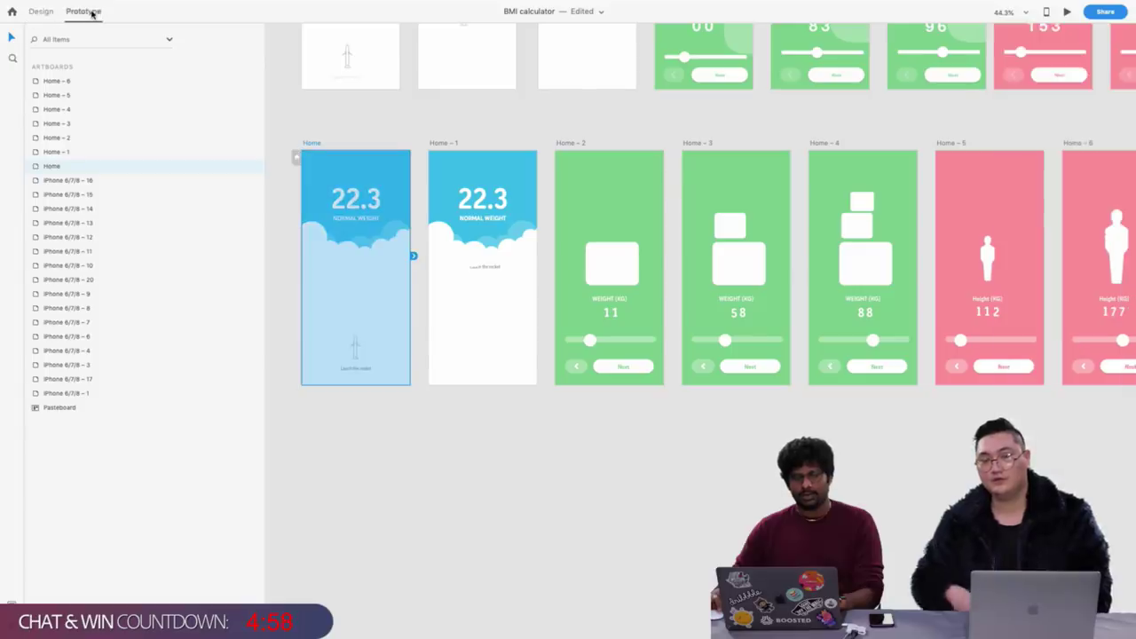
click(41, 12)
Select all seven Home artboards and move the row down, farther from the iPhone artboards above
scroll(533, 246, down, 5)
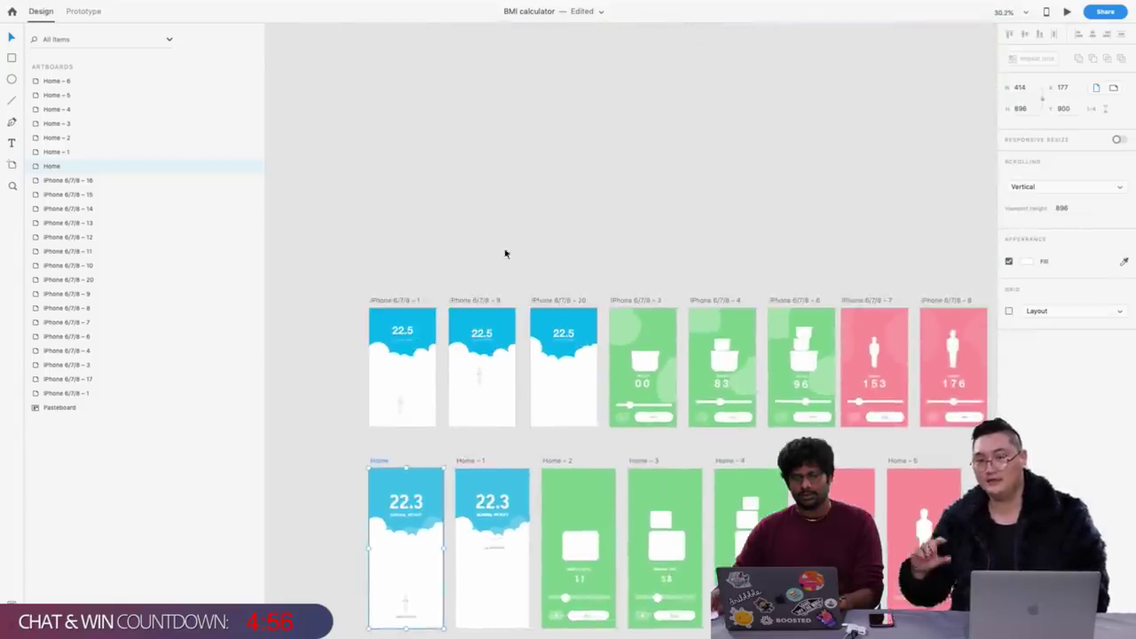
click(353, 246)
scroll(332, 370, up, 1)
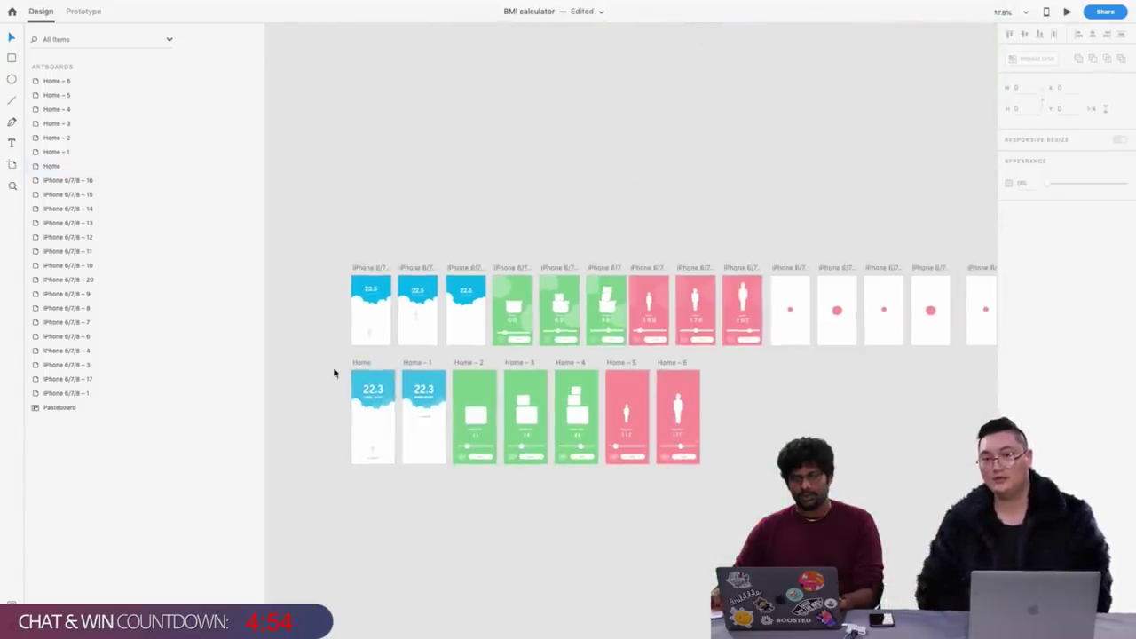
drag(332, 370, 675, 635)
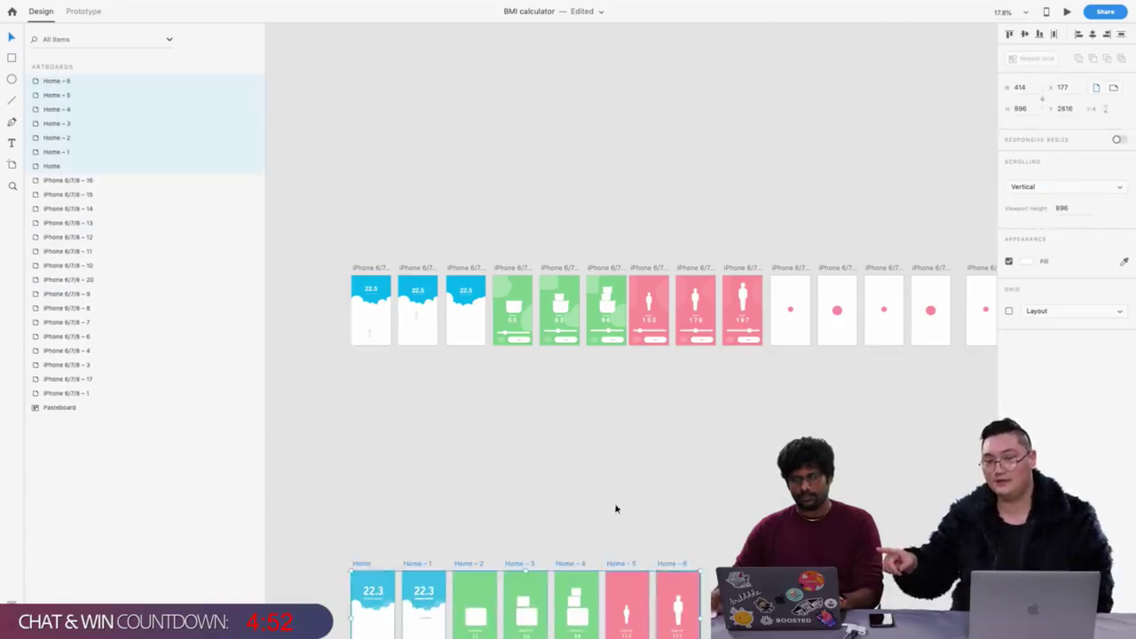
Examine the Home artboards up close, from the blue result screens through the green weight screens to the pink height screens
scroll(586, 471, down, 3)
scroll(362, 405, up, 4)
scroll(469, 173, up, 5)
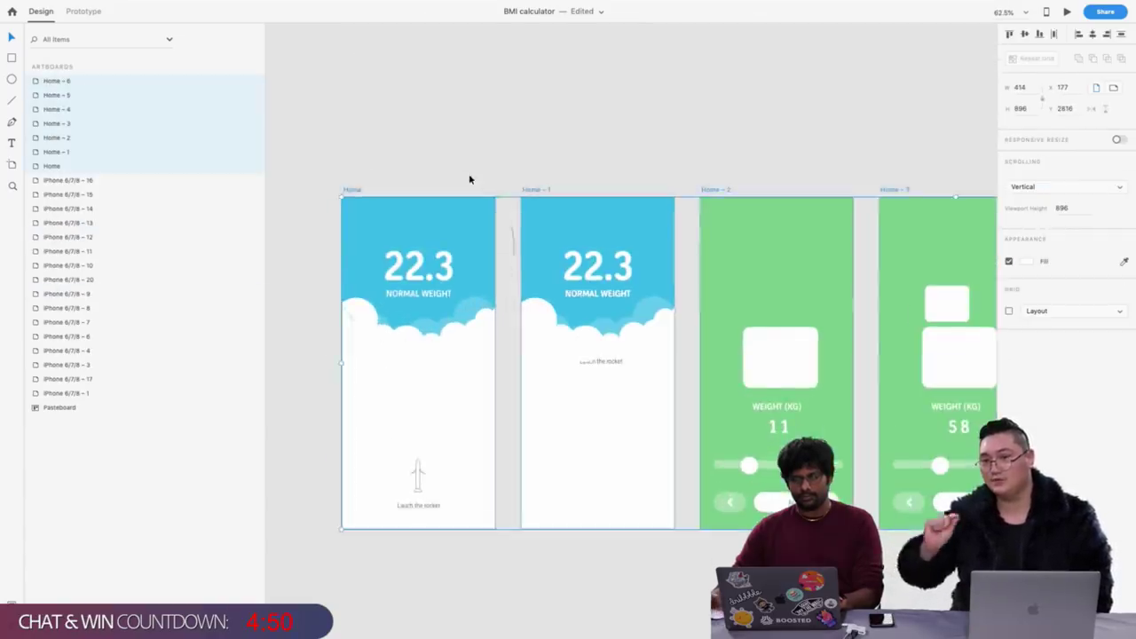
click(469, 174)
scroll(469, 174, right, 6)
scroll(634, 195, right, 4)
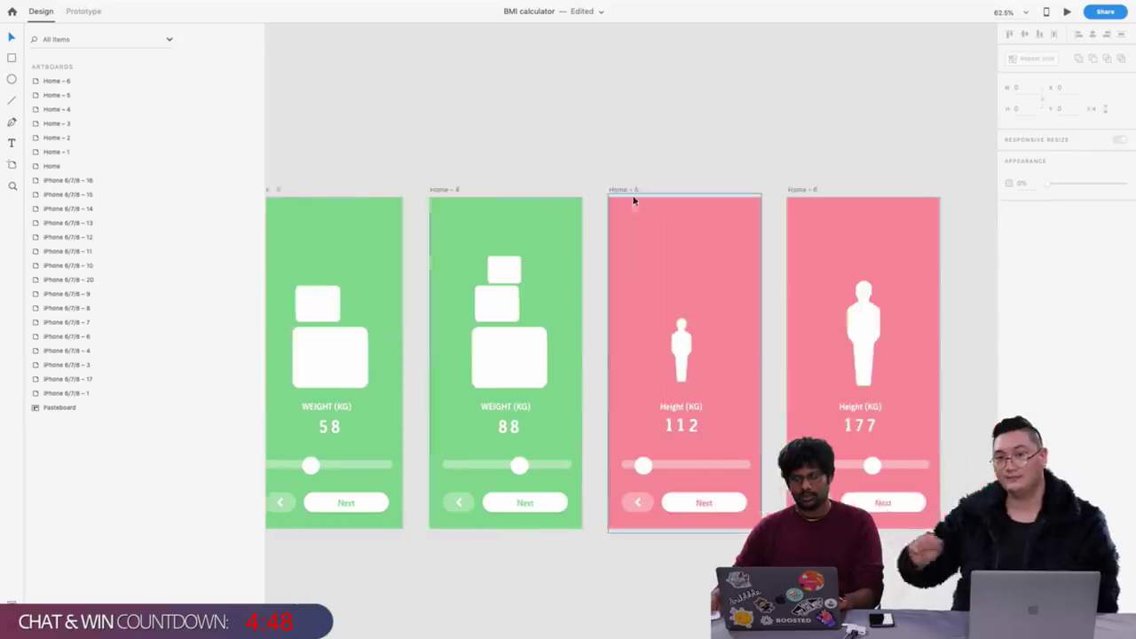
scroll(834, 338, up, 2)
click(835, 338)
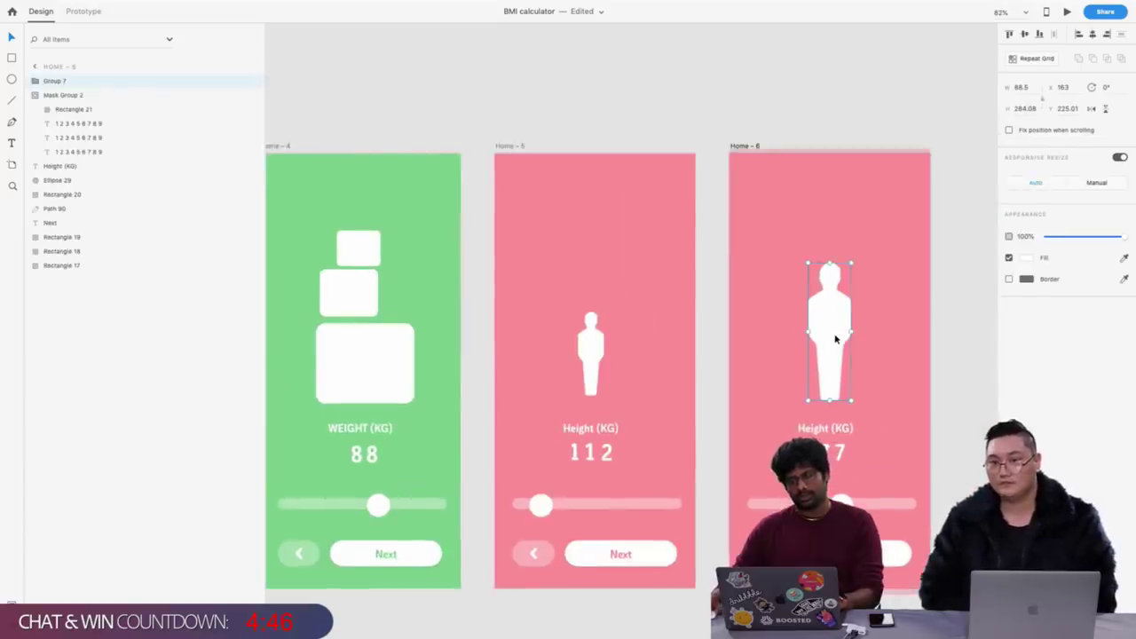
scroll(834, 338, right, 3)
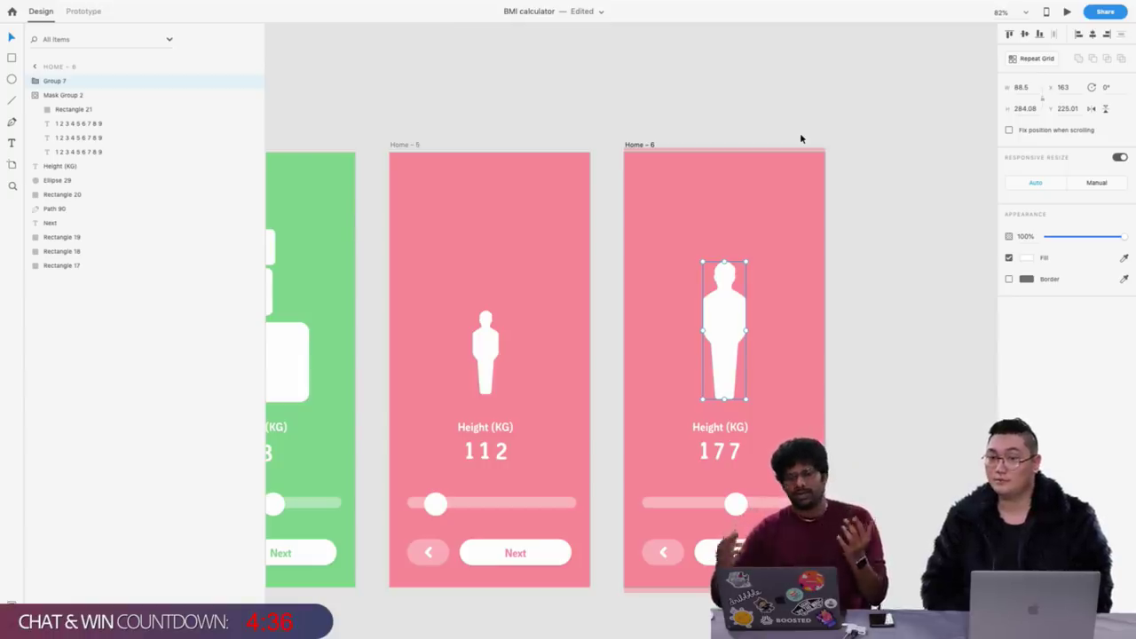
click(666, 132)
scroll(670, 132, left, 10)
scroll(670, 133, left, 5)
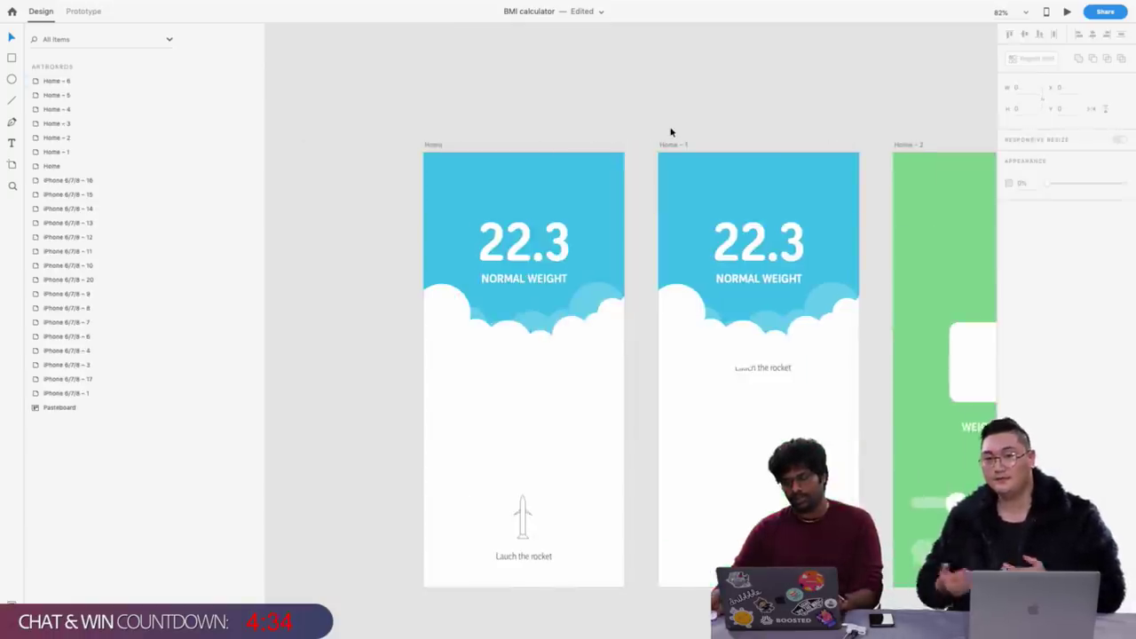
scroll(671, 132, right, 3)
scroll(670, 132, left, 4)
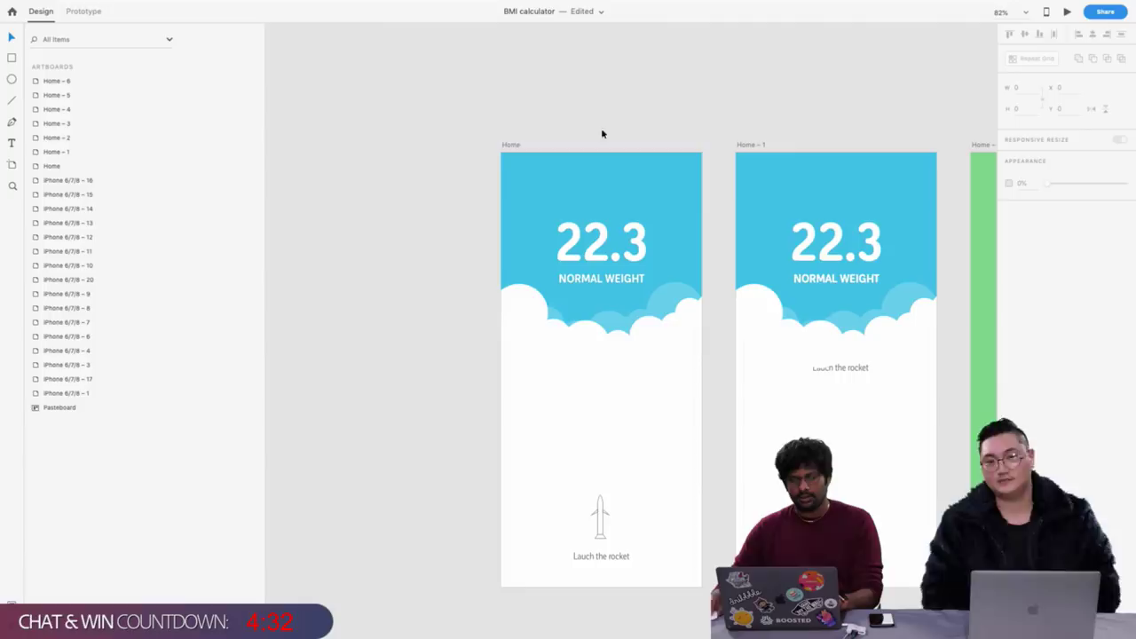
click(513, 144)
scroll(515, 143, right, 13)
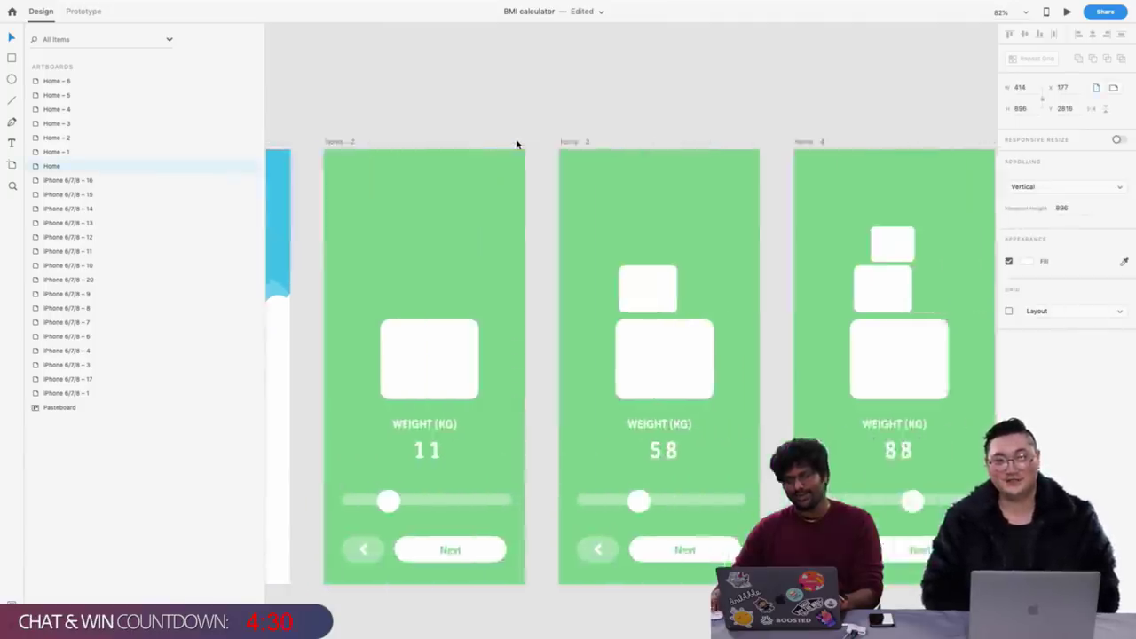
scroll(519, 144, right, 3)
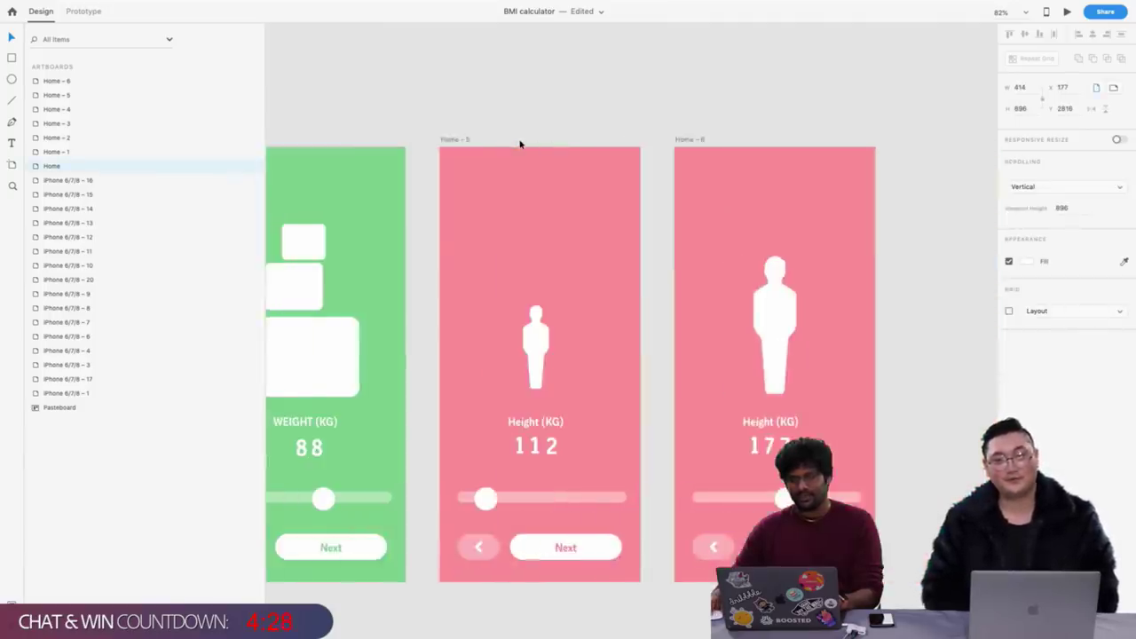
scroll(519, 144, left, 9)
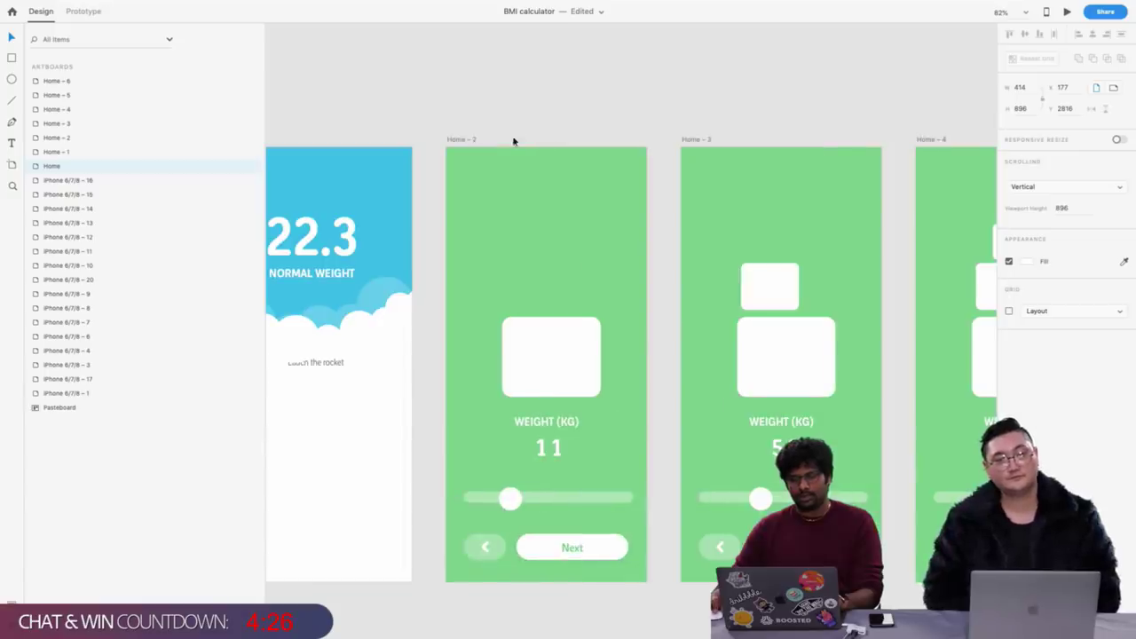
Draw an ellipse about 229 × 263 on Home – 2, above the white weight box and overlapping the artboard's left edge
click(442, 130)
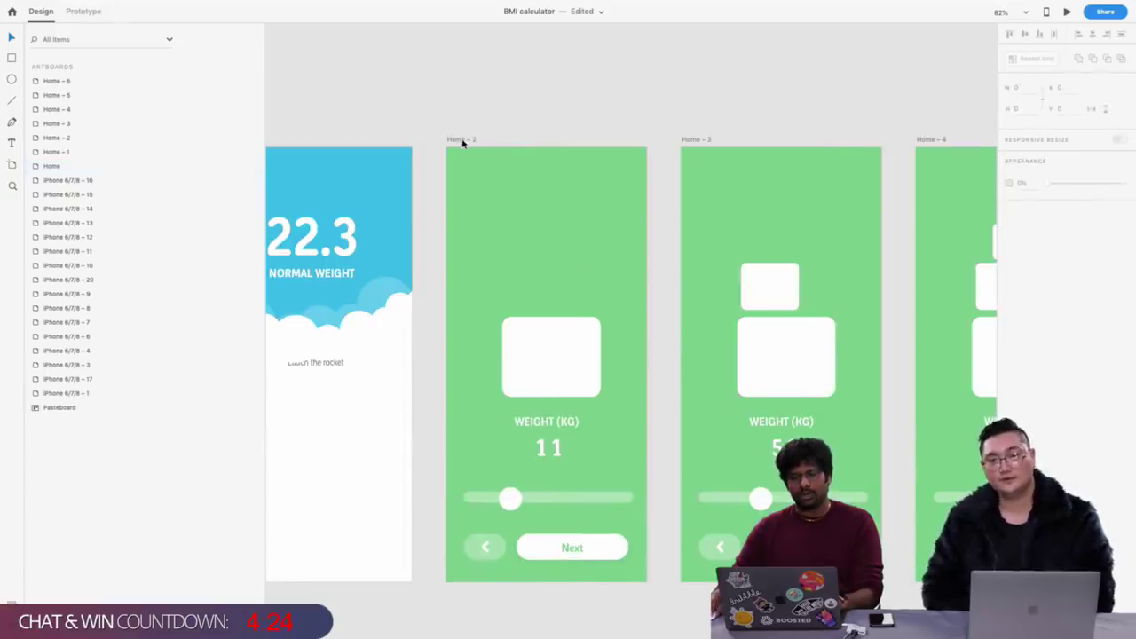
click(461, 140)
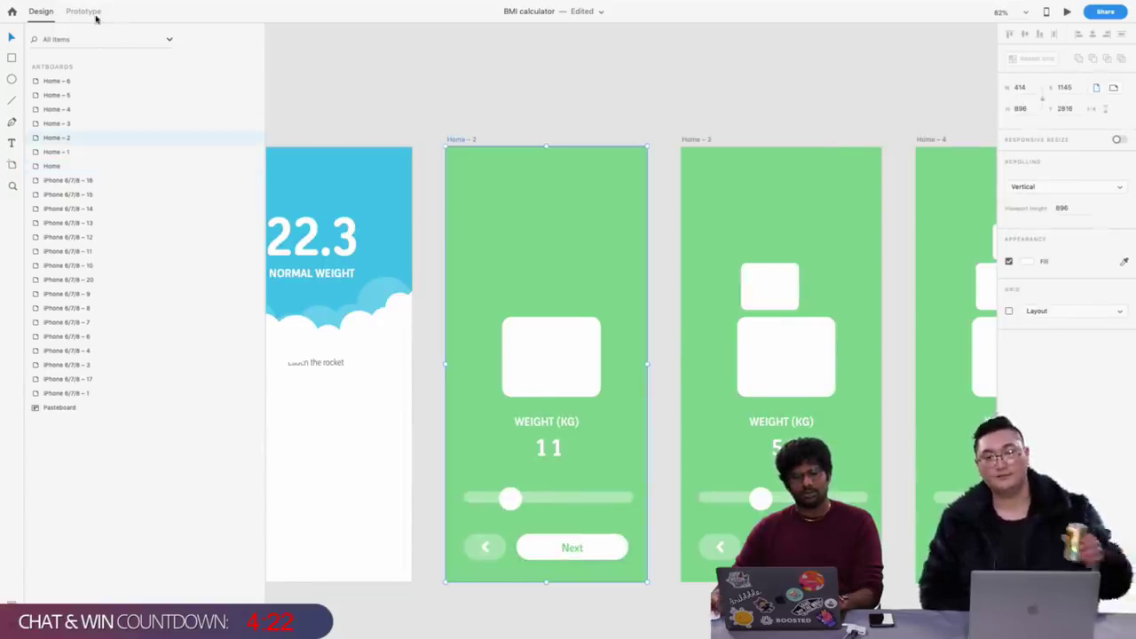
scroll(482, 114, left, 2)
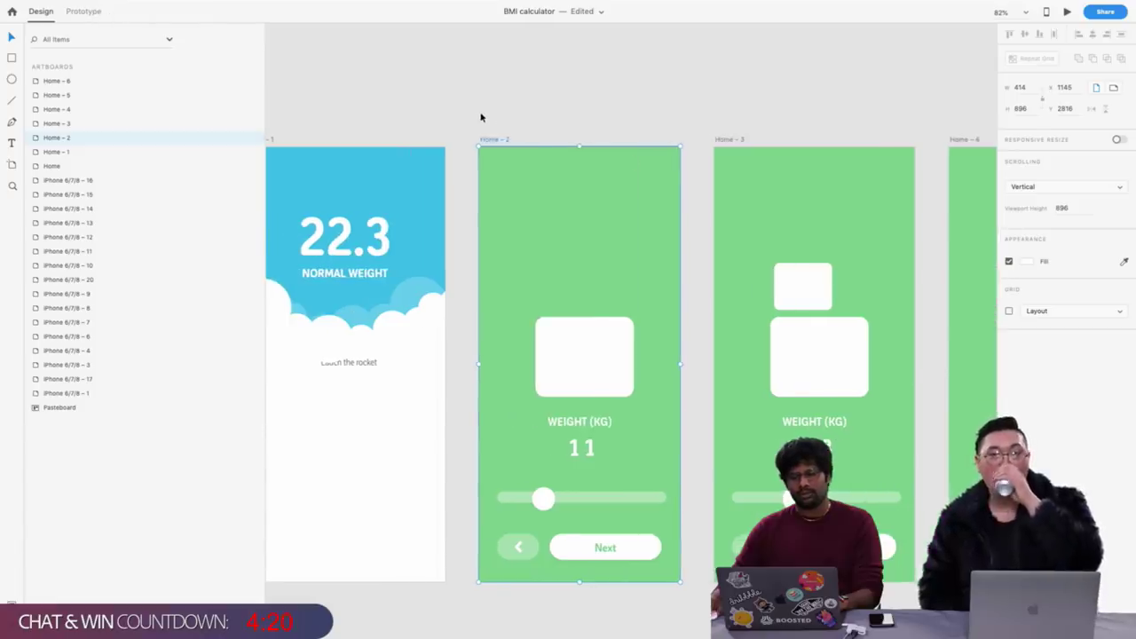
scroll(481, 117, up, 3)
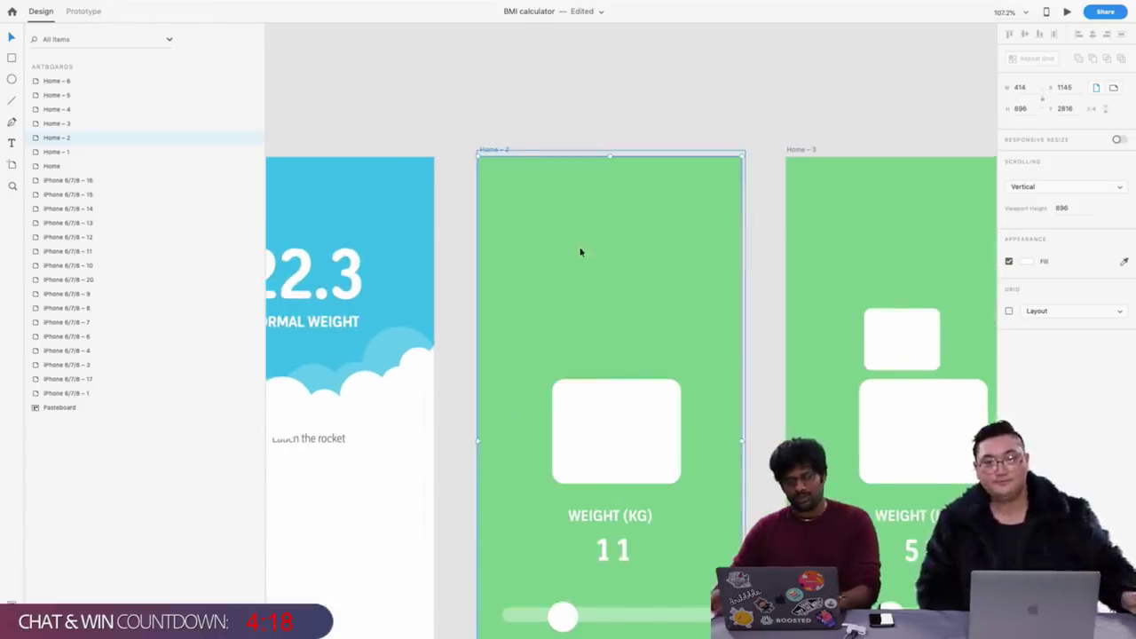
mouse_move(459, 190)
mouse_down()
mouse_move(487, 233)
mouse_move(605, 328)
mouse_up()
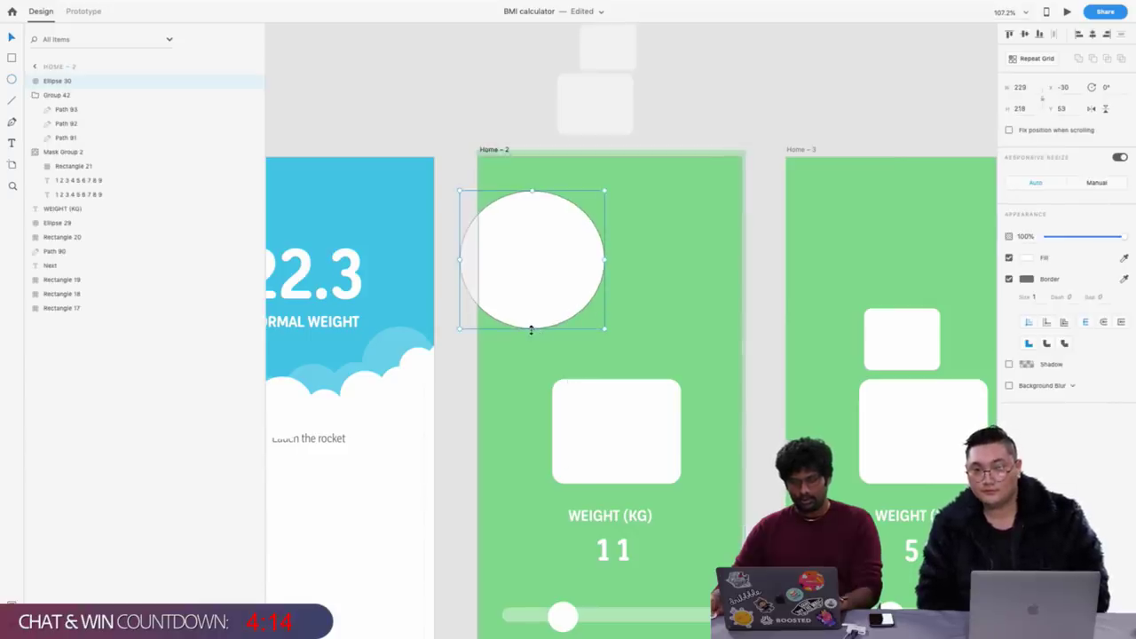
drag(531, 329, 532, 355)
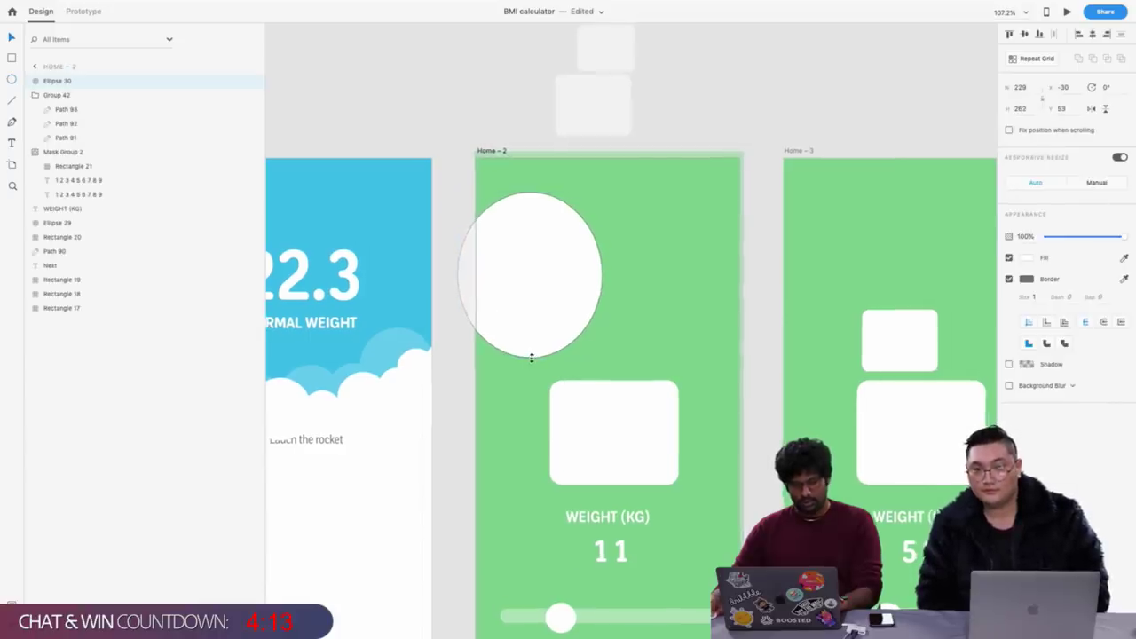
Remove the ellipse's border and set its opacity to 23%
click(1008, 279)
click(1063, 238)
drag(1059, 238, 1047, 238)
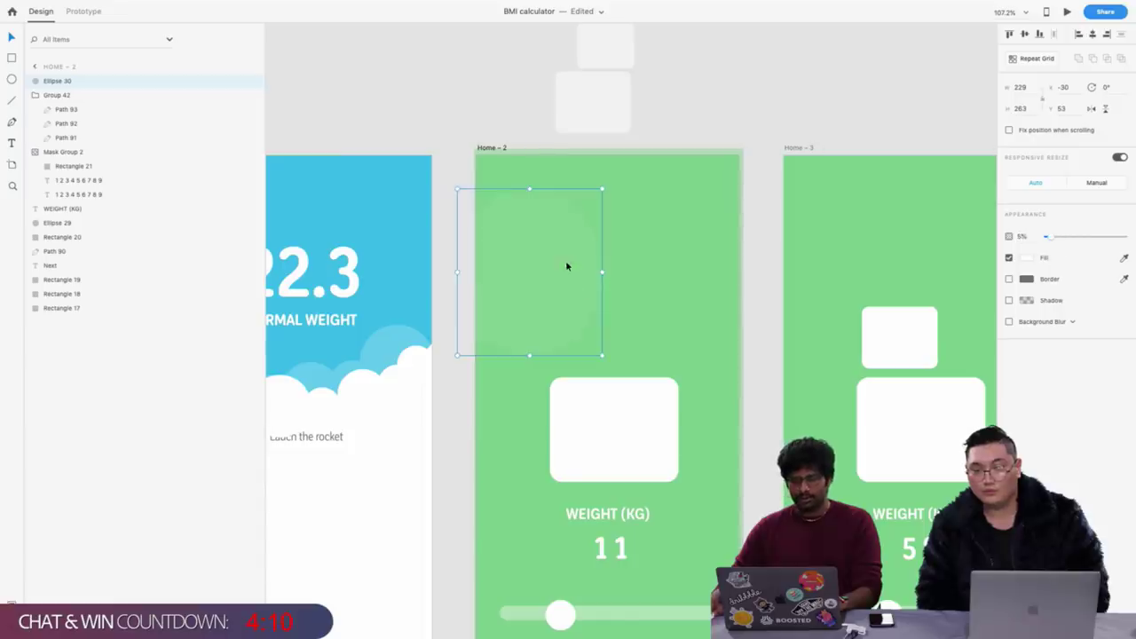
click(1063, 238)
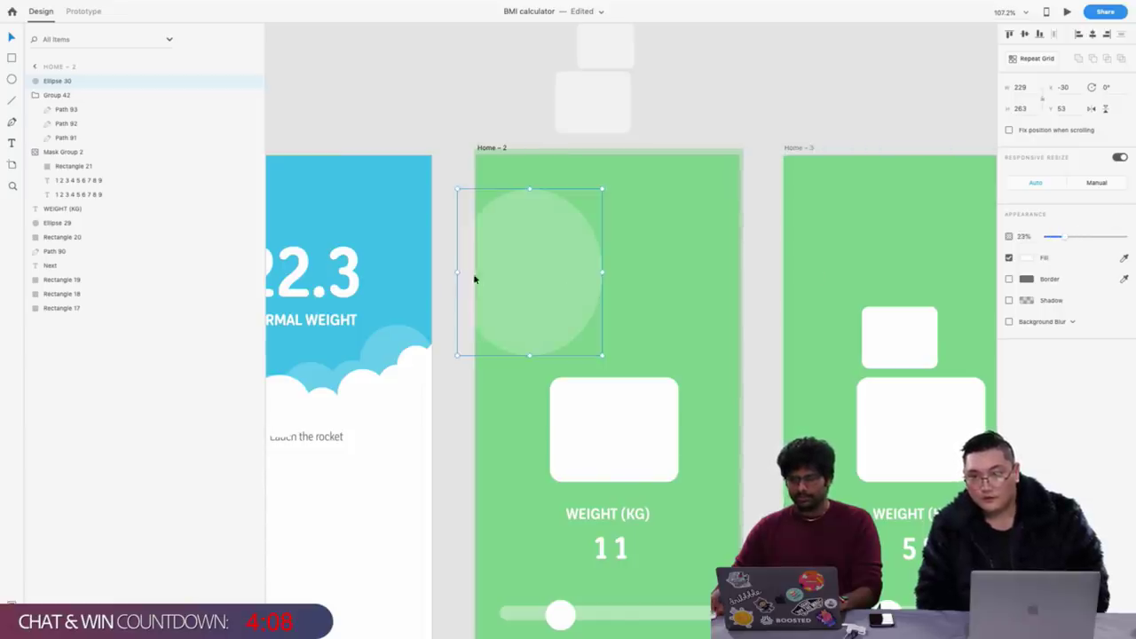
Reshape the ellipse into an irregular blob by adding path points on its upper-right and lower-right curves and pulling them inward
double_click(570, 249)
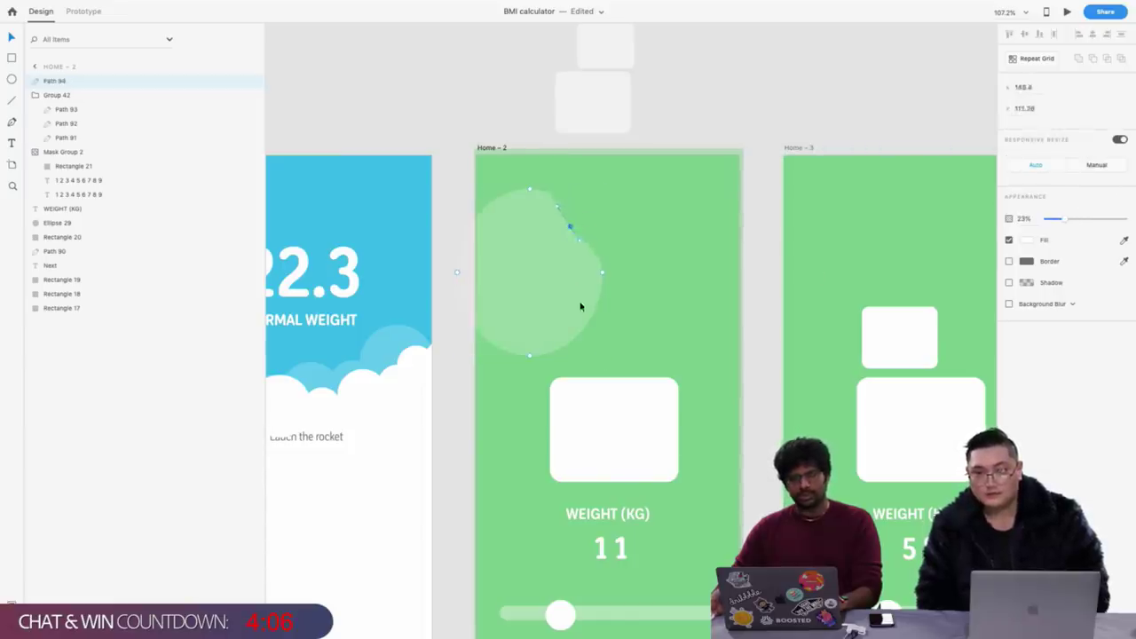
drag(570, 226, 571, 320)
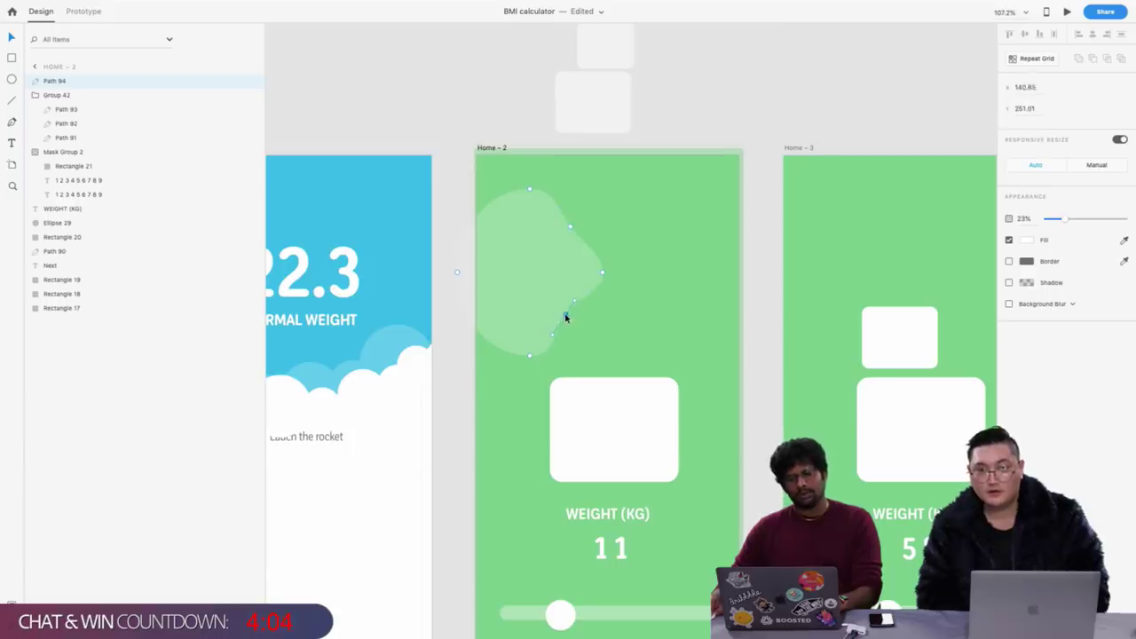
click(563, 316)
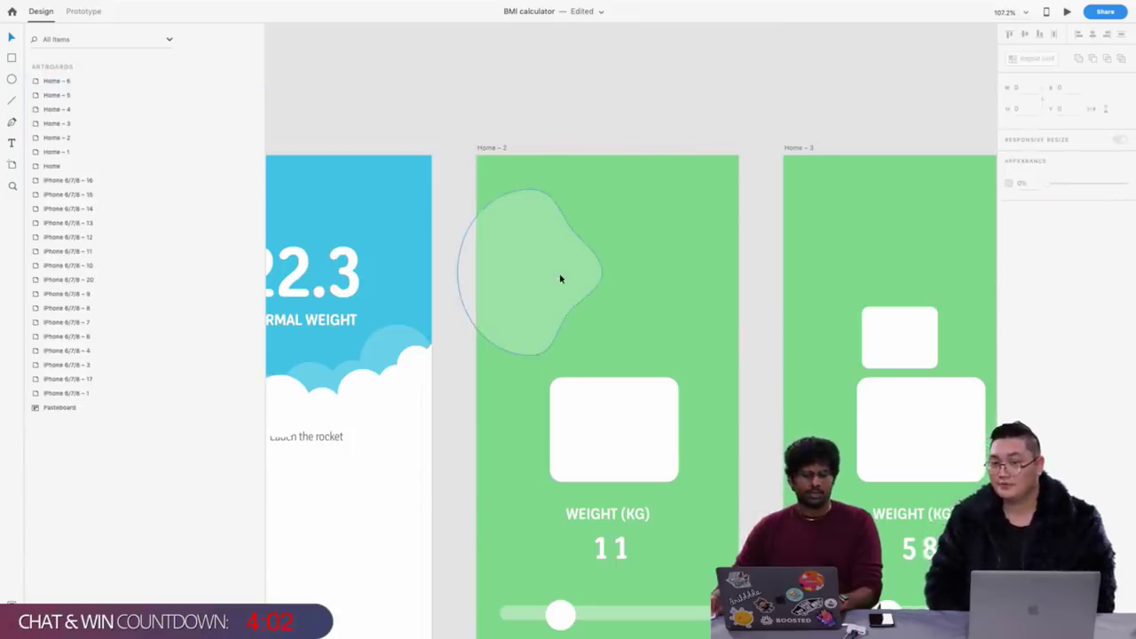
Move the blob farther past the left edge of Home – 2 and rotate it to 30°
drag(560, 279, 531, 275)
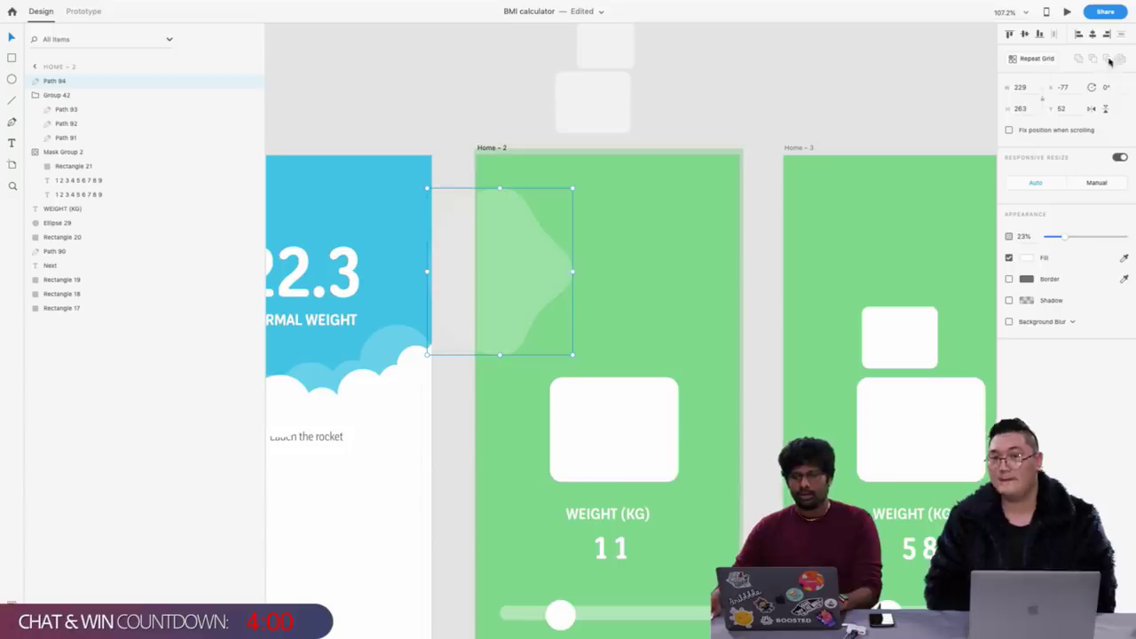
click(1107, 87)
text(90)
key(Return)
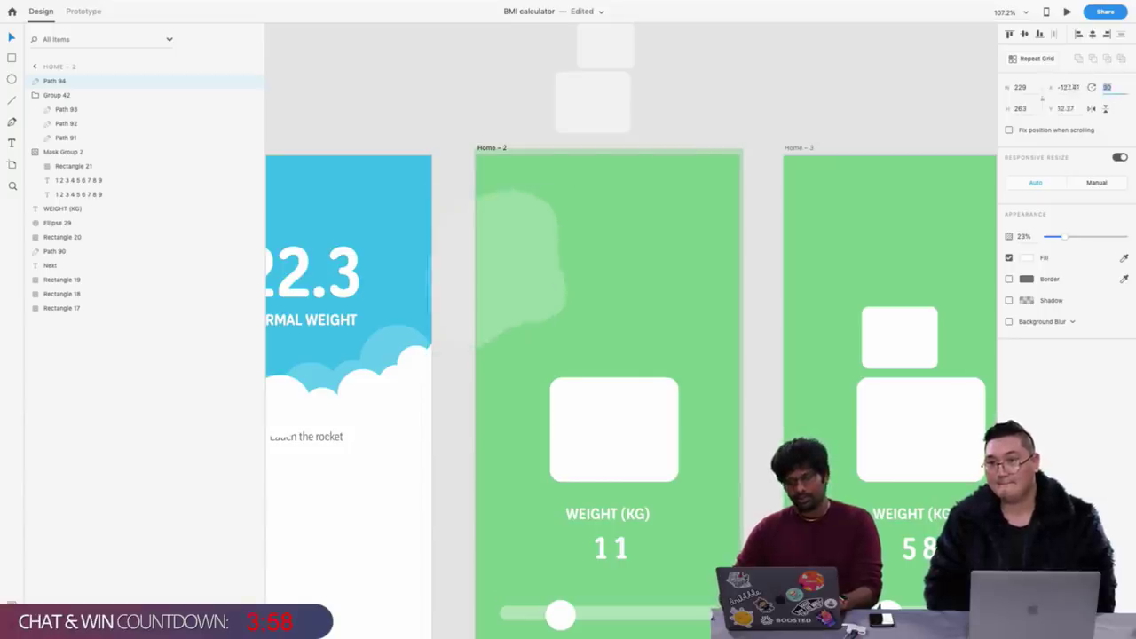
Duplicate the blob across the right edge of Home – 2 and adjust a path point on the copy's left outline
drag(581, 213, 728, 282)
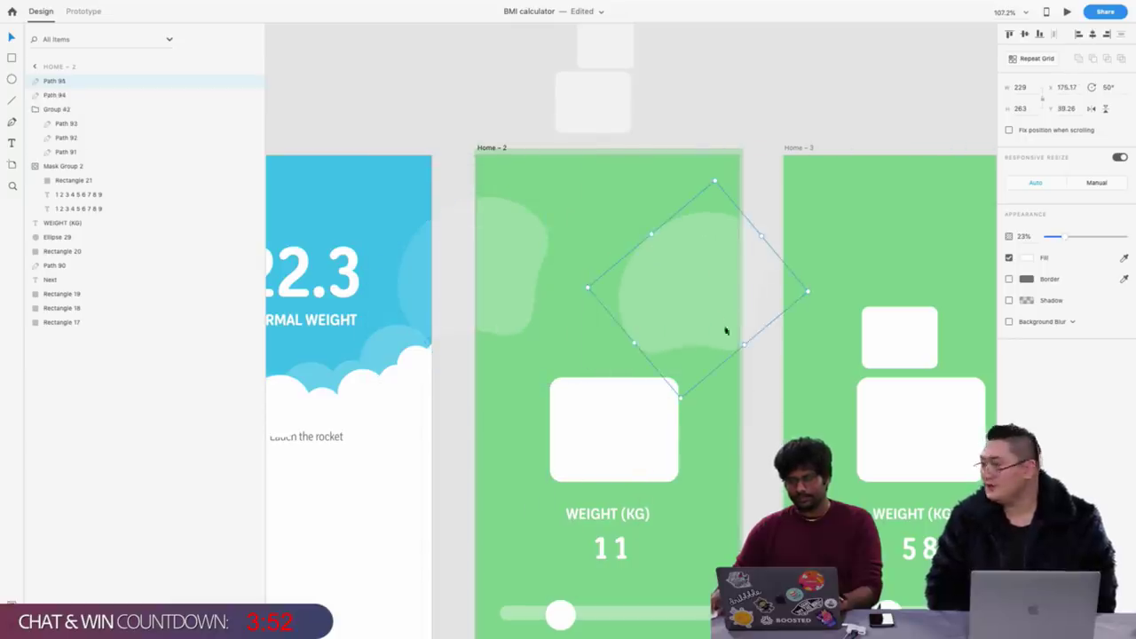
double_click(635, 276)
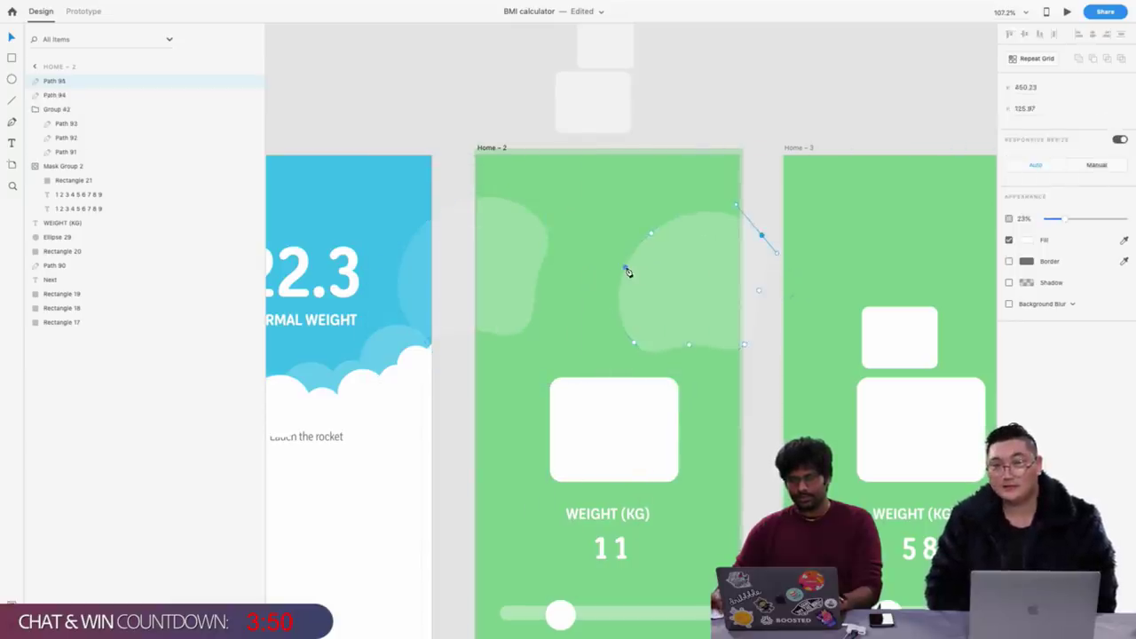
click(664, 355)
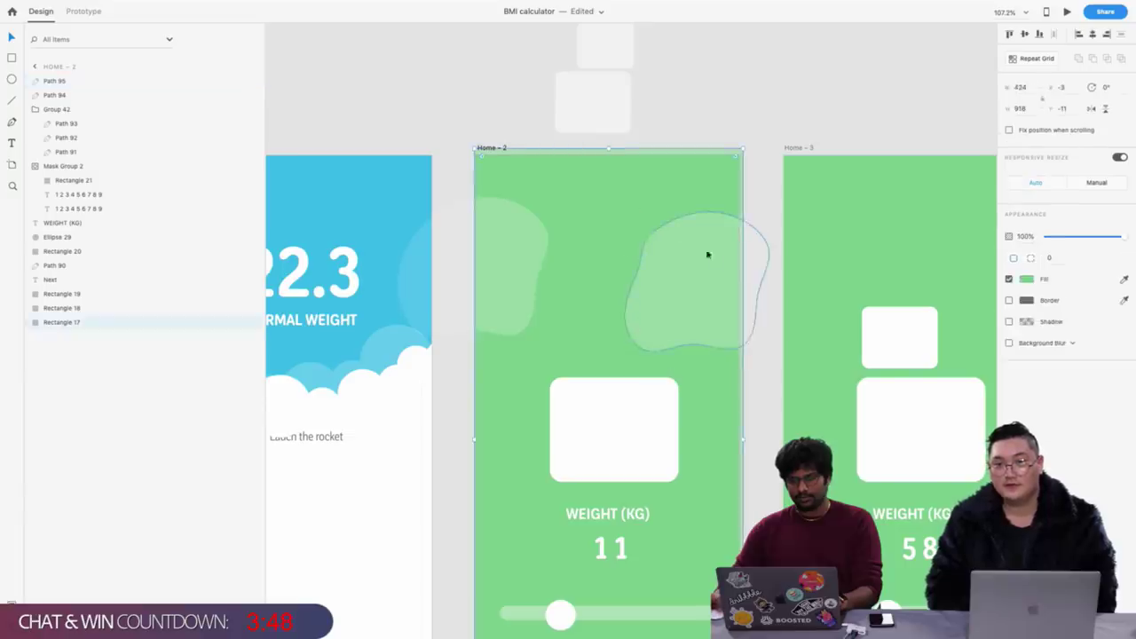
Shift the copied blob farther over the right edge of Home – 2 and set its rotation to 20°
drag(708, 254, 744, 271)
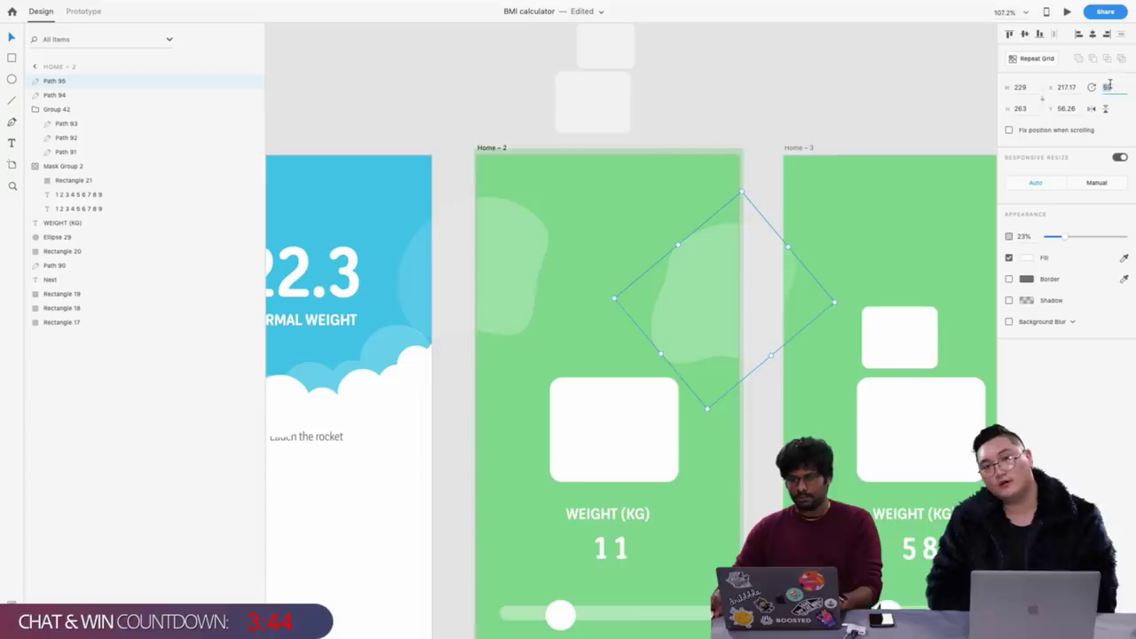
text(20)
key(Return)
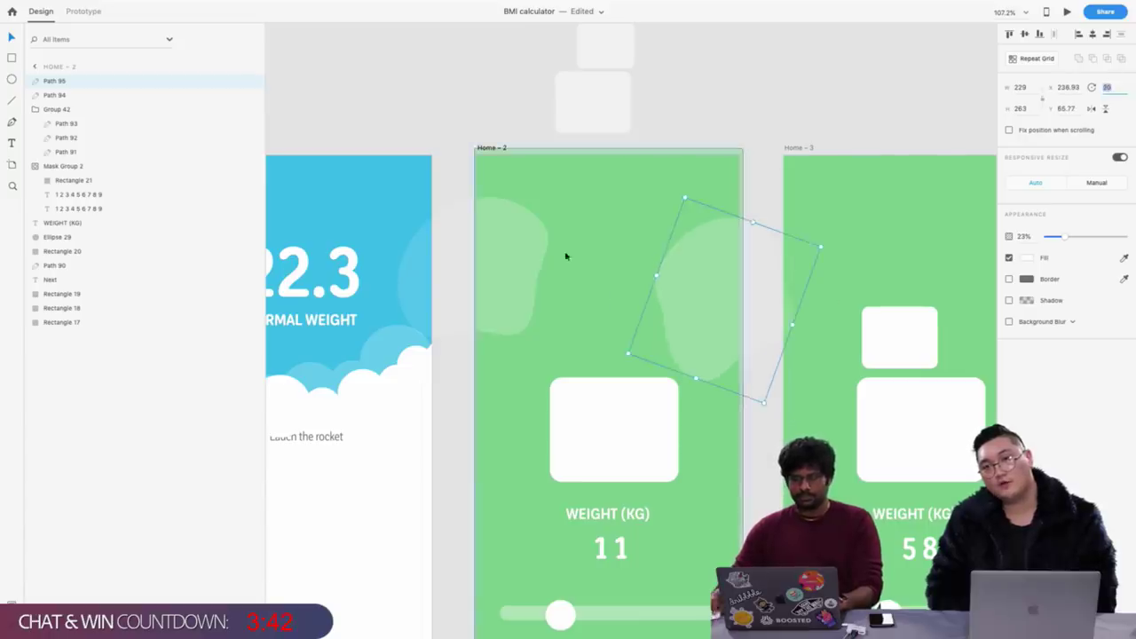
Copy both translucent blobs from Home – 2 and paste them onto Home – 3
shift+click(549, 252)
key(ctrl+c)
scroll(595, 183, right, 5)
click(672, 205)
key(ctrl+v)
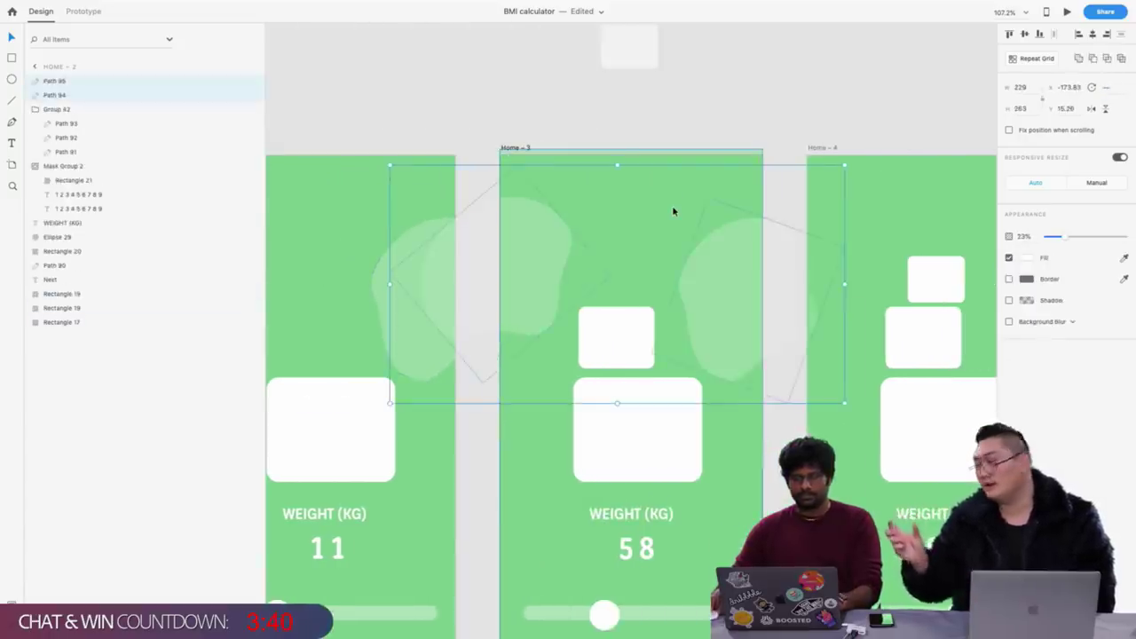
Reshape the left blob on Home – 3 by extending its path points upward, downward and outward on its right side
click(642, 203)
click(512, 246)
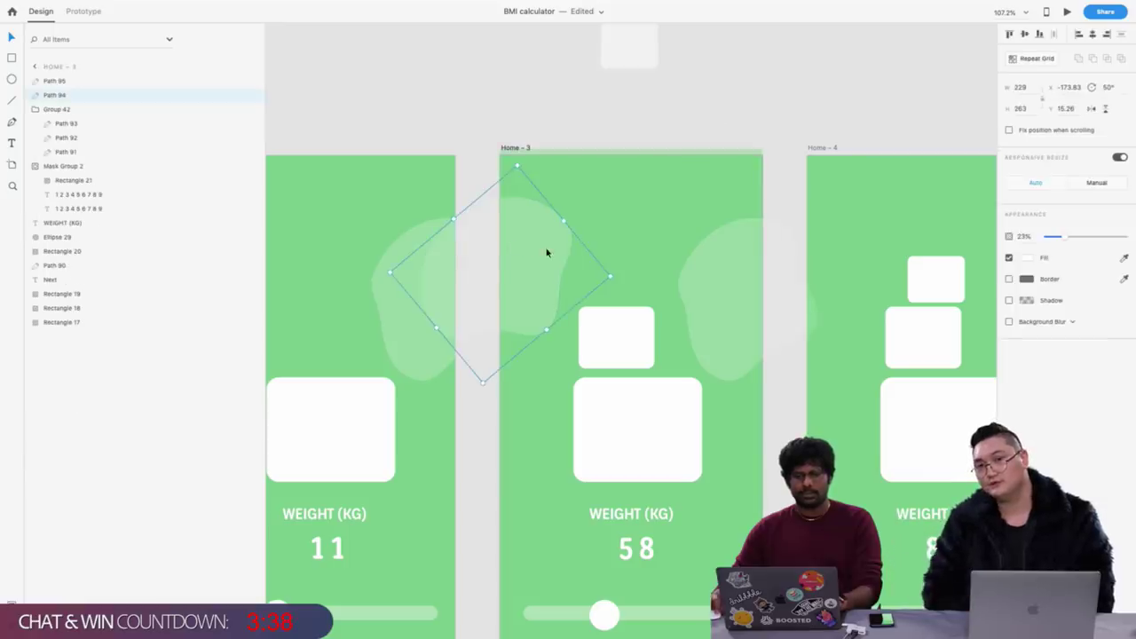
double_click(546, 252)
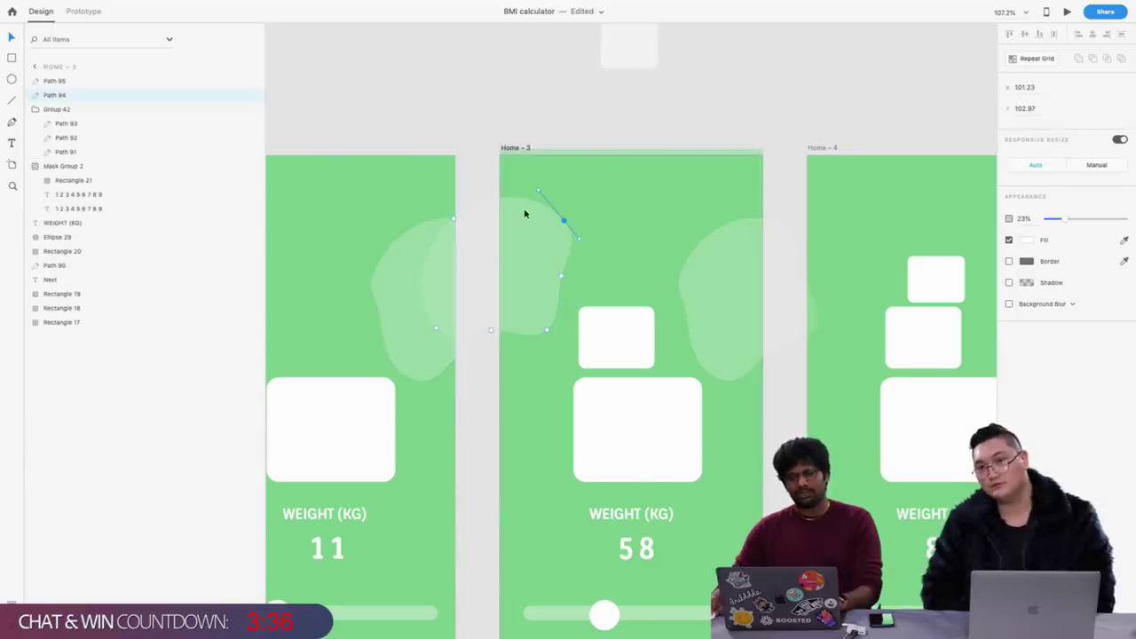
drag(530, 204, 545, 183)
drag(545, 336, 546, 352)
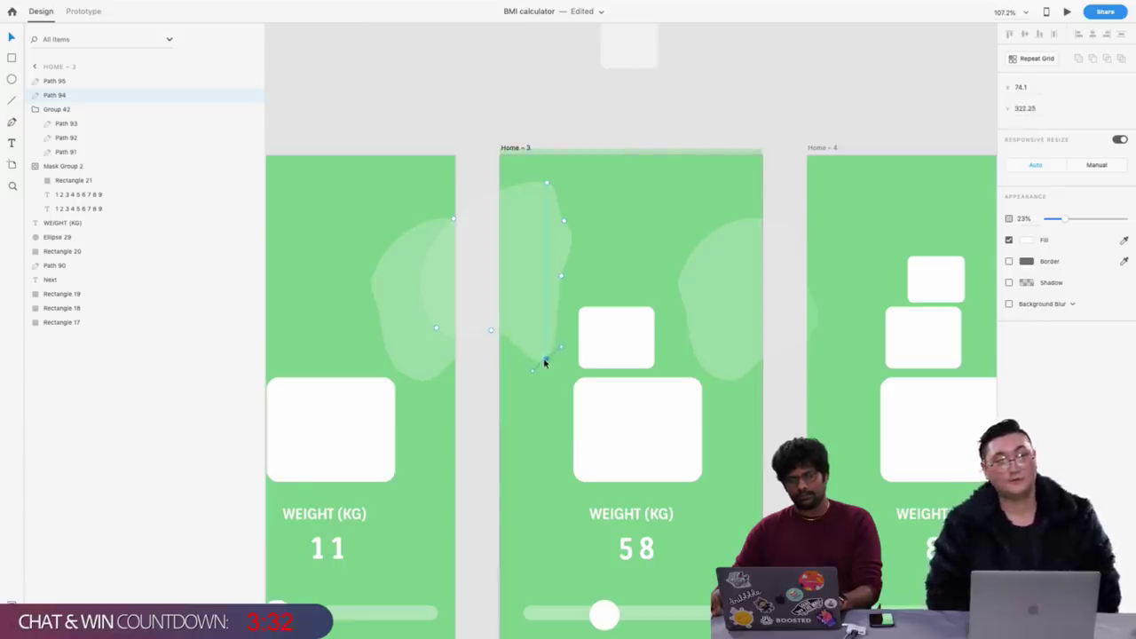
drag(561, 275, 571, 274)
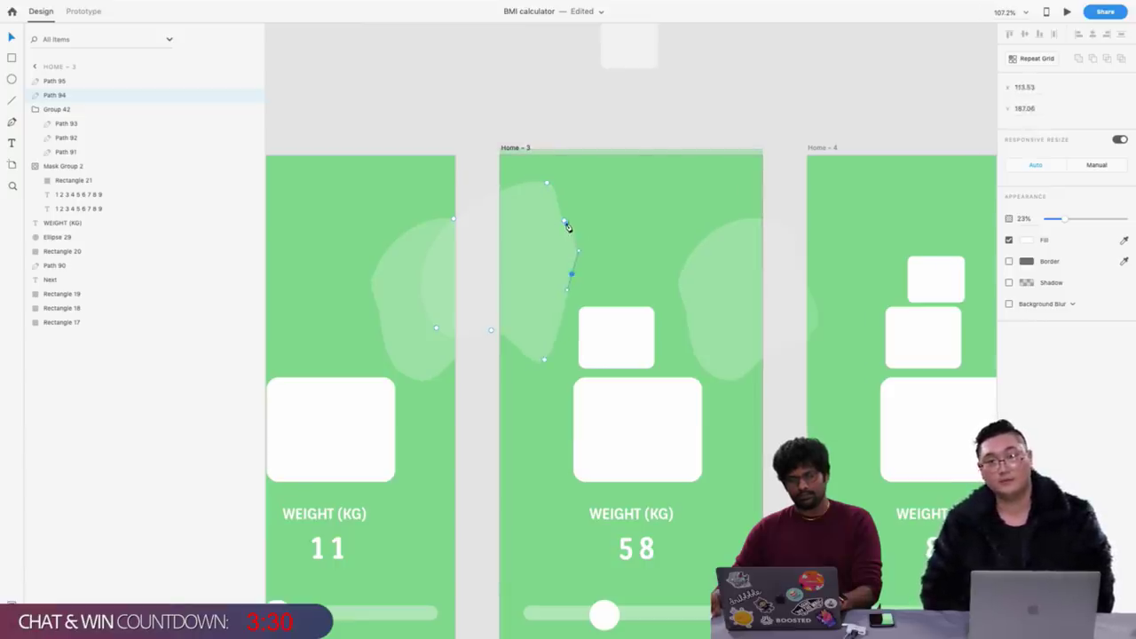
drag(566, 222, 570, 207)
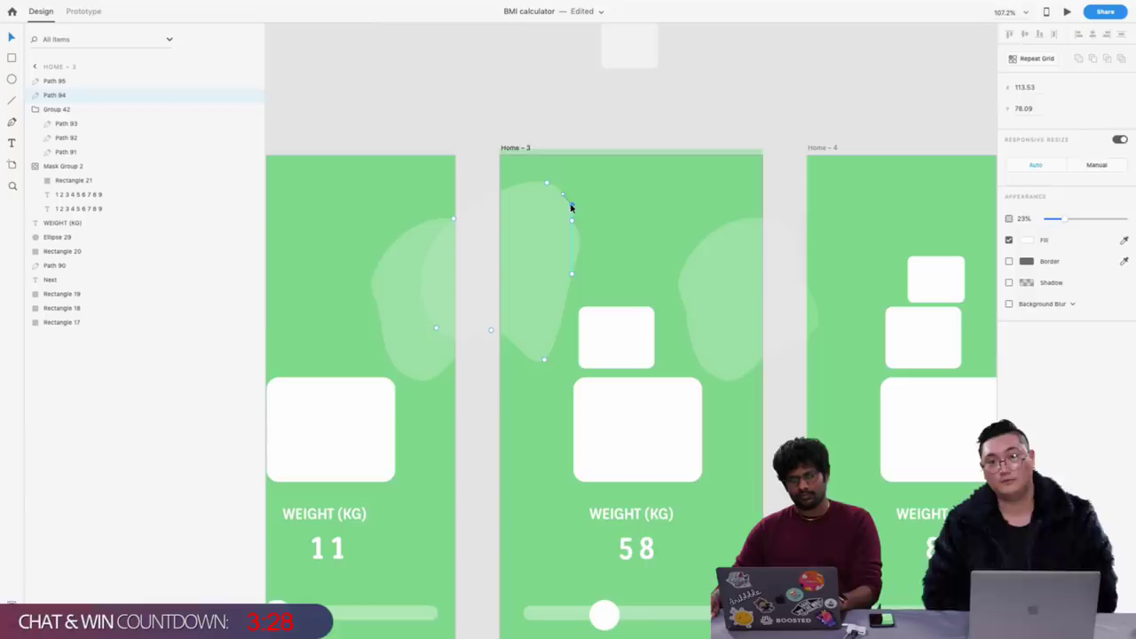
Reshape the right blob on Home – 3 by pulling the path points on its upper-left outline inward
click(633, 206)
scroll(621, 257, right, 3)
double_click(654, 279)
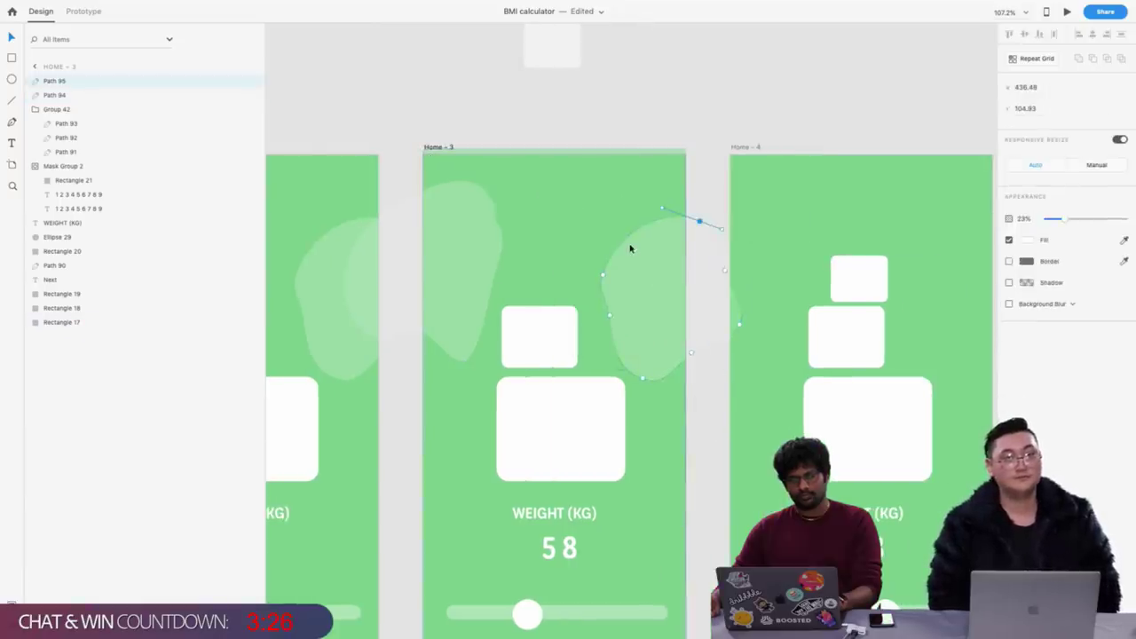
drag(635, 239, 629, 278)
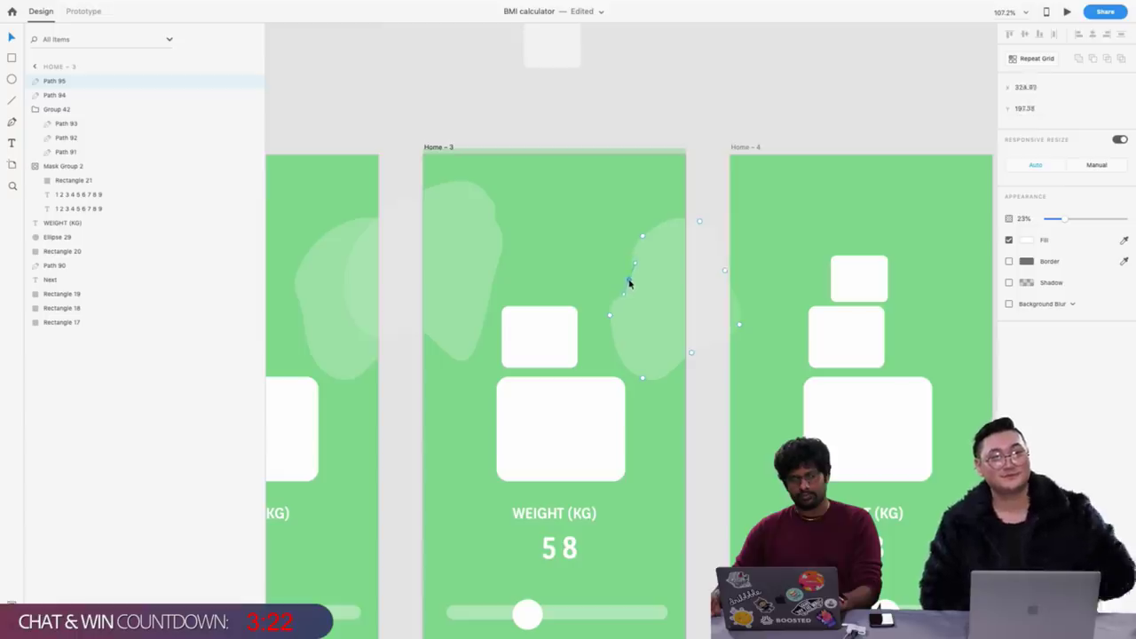
click(598, 180)
scroll(598, 180, down, 5)
click(495, 153)
scroll(468, 145, left, 3)
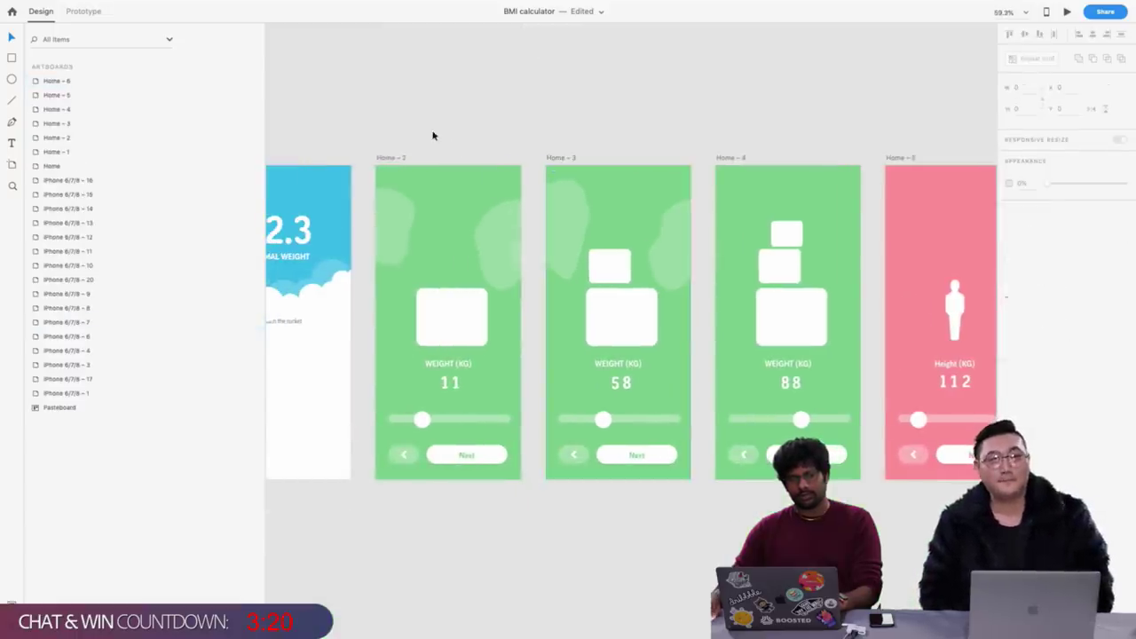
Smooth the left blob on Home – 3 by removing the extra path point on its upper-right outline
scroll(419, 126, left, 2)
scroll(601, 190, up, 5)
double_click(612, 196)
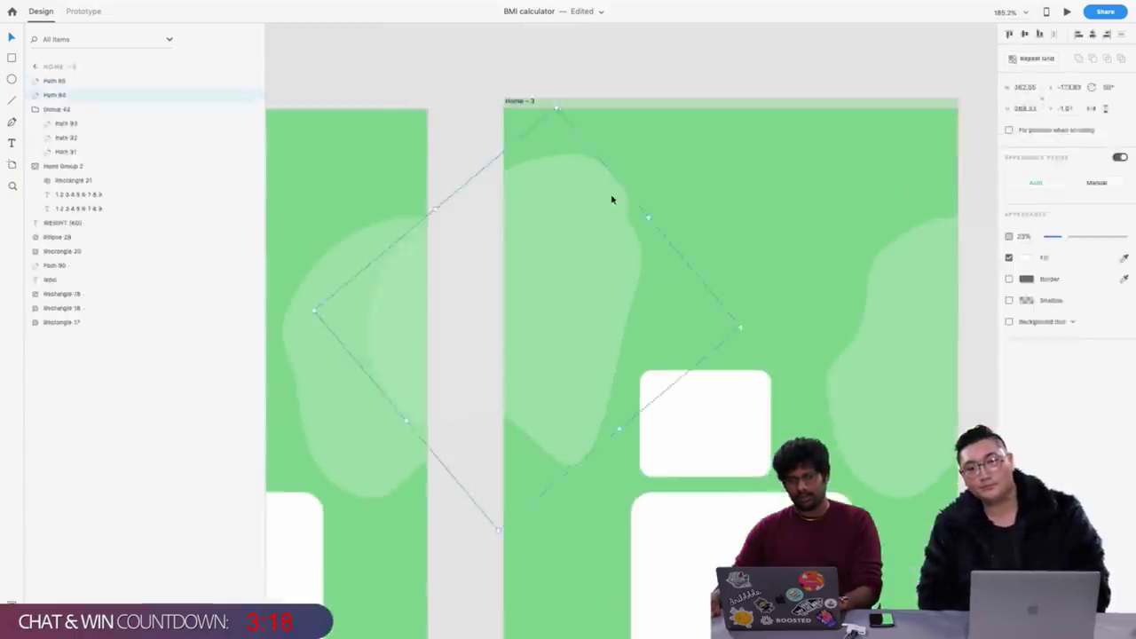
click(628, 194)
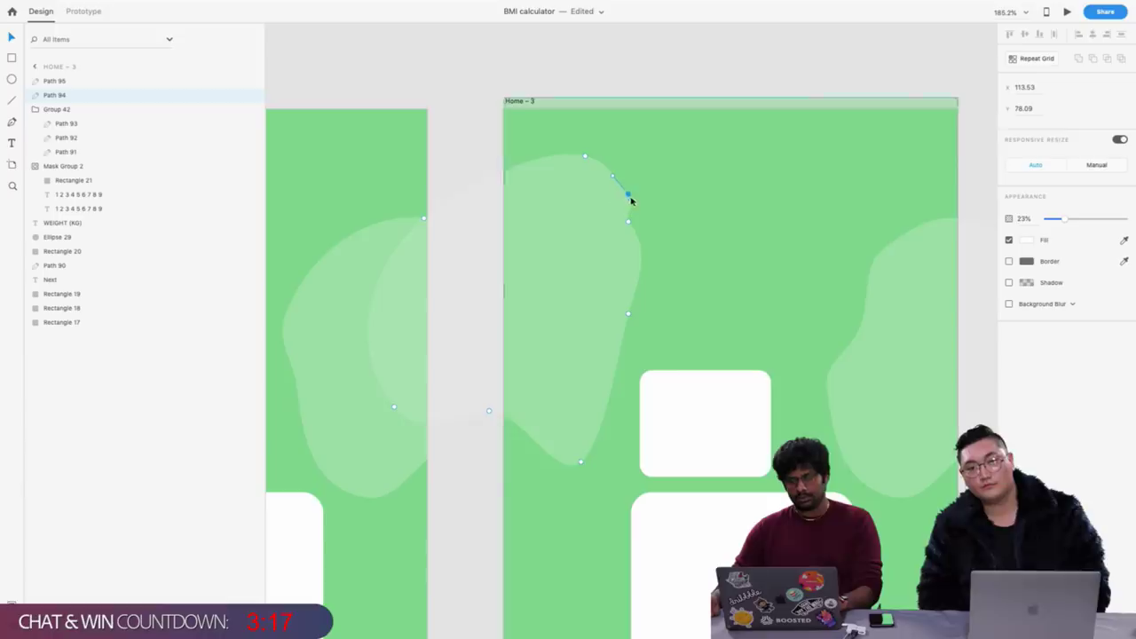
click(662, 160)
scroll(559, 213, down, 2)
scroll(560, 213, down, 4)
click(497, 145)
click(549, 264)
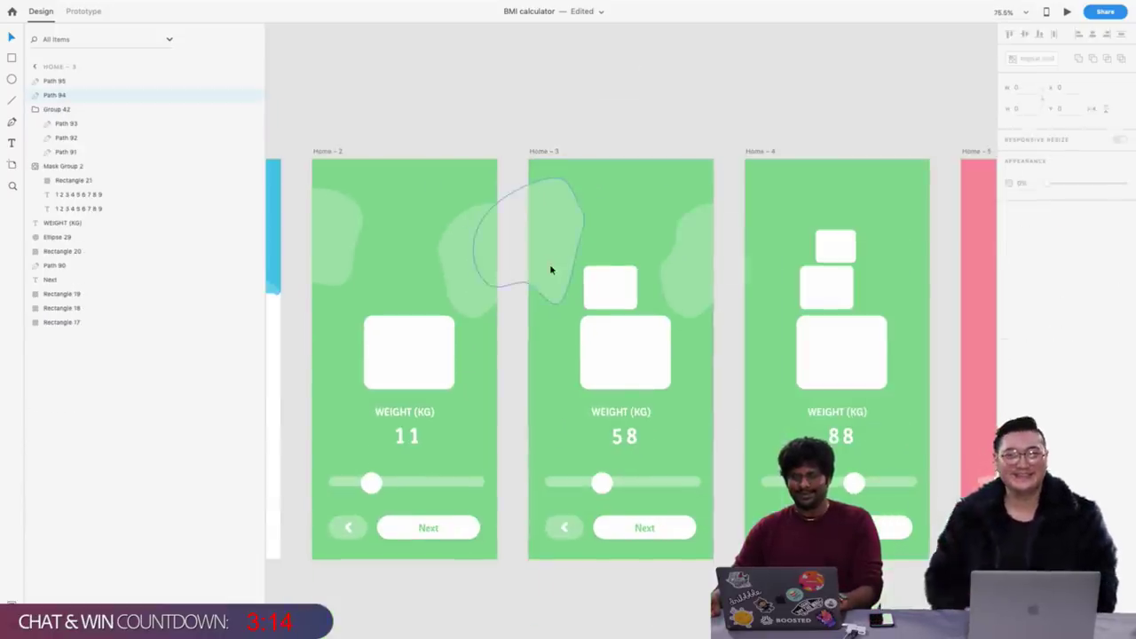
Enlarge the left blob on Home – 3 to about 300 × 325 and reposition it along the artboard's left edge
drag(554, 250, 549, 284)
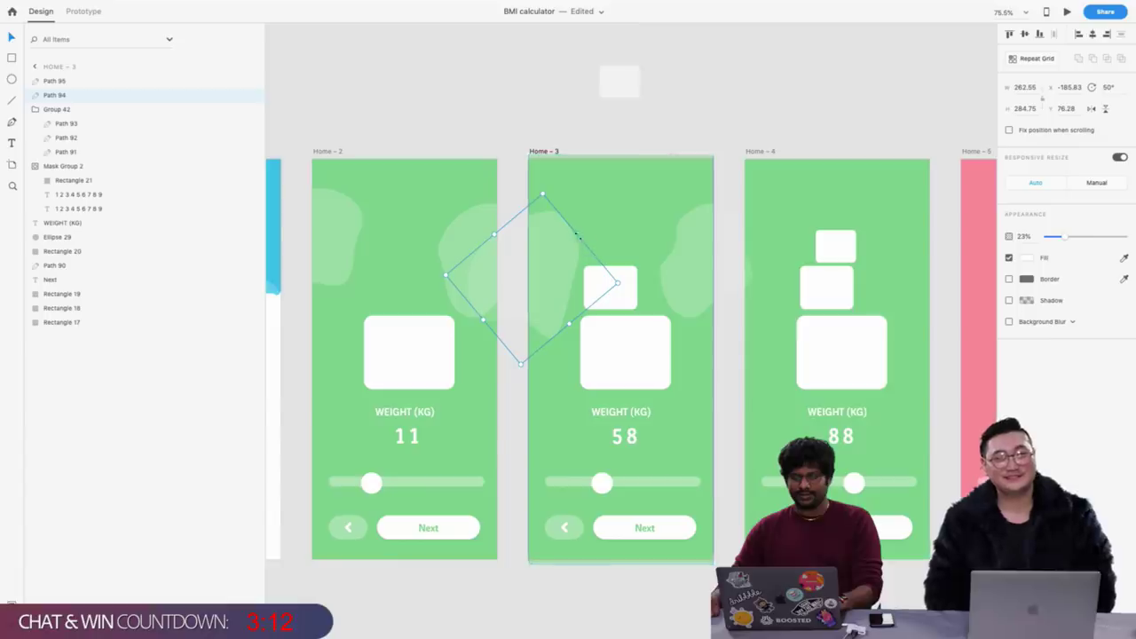
drag(544, 195, 546, 169)
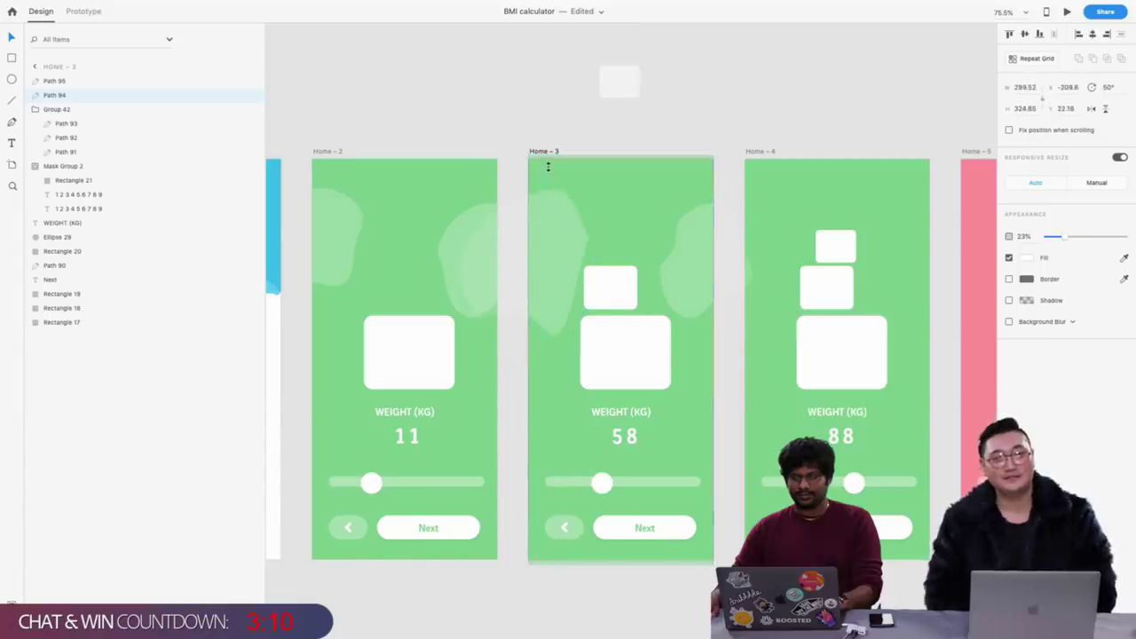
drag(541, 223, 538, 216)
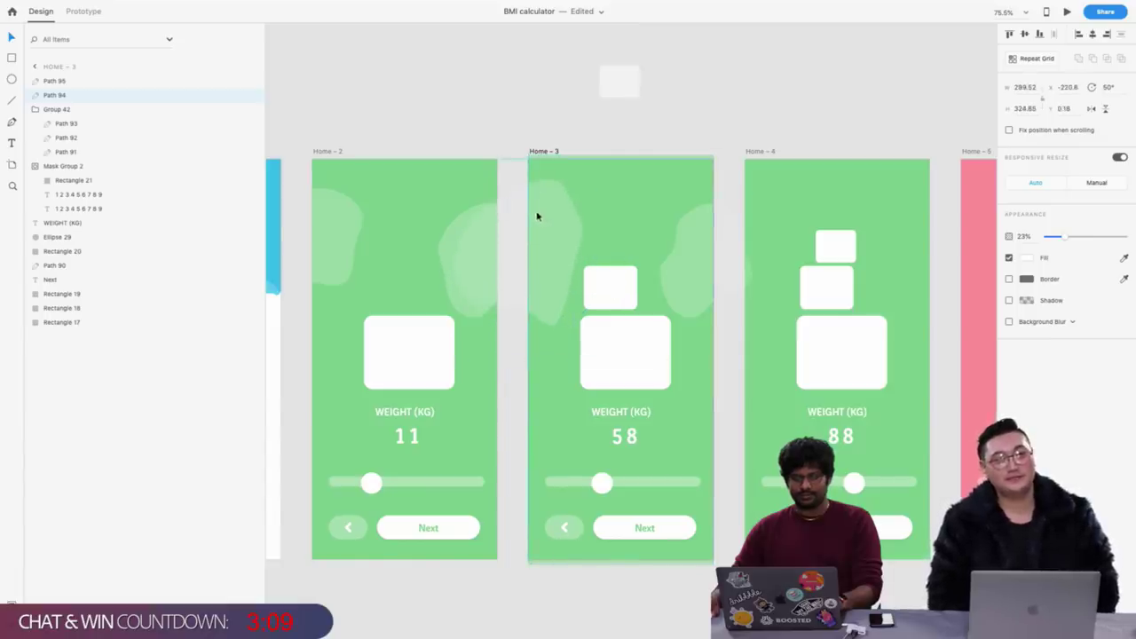
Raise the lowest path point of the left blob on Home – 3 slightly
double_click(563, 291)
drag(552, 329, 550, 318)
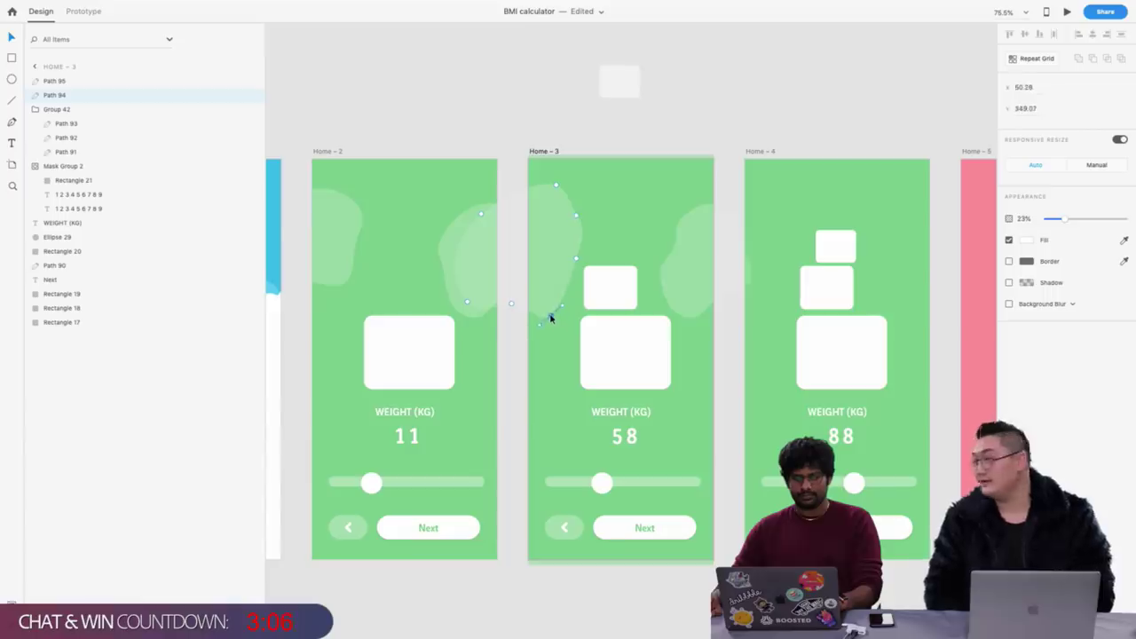
click(573, 140)
Select the Home artboard and switch to prototyping mode
scroll(524, 129, left, 5)
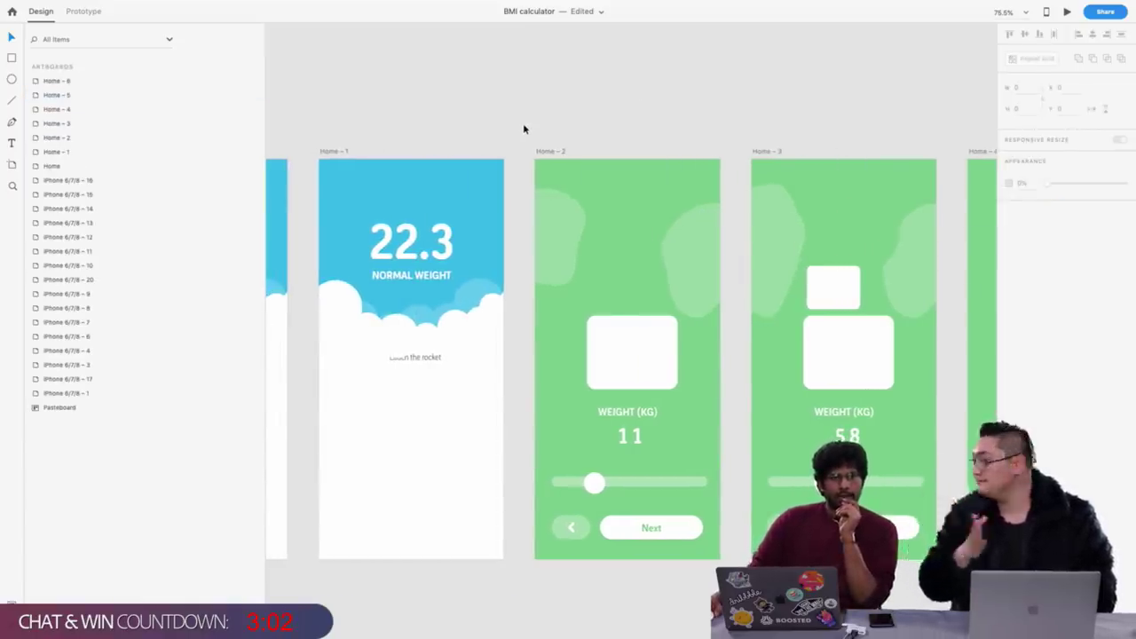
scroll(527, 128, left, 5)
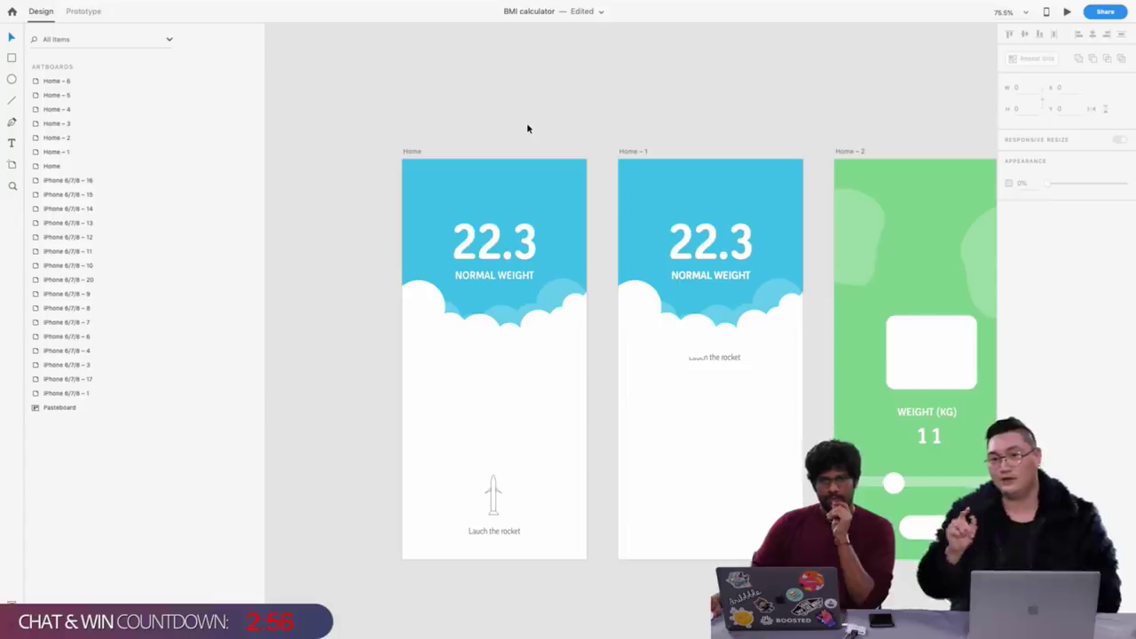
scroll(527, 129, right, 1)
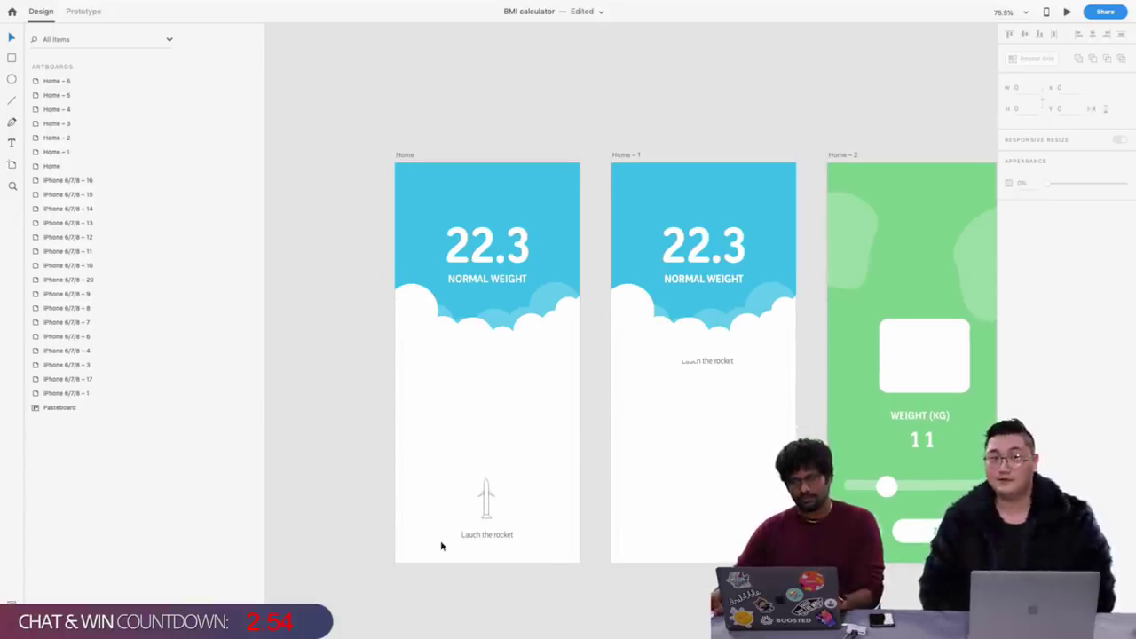
click(404, 155)
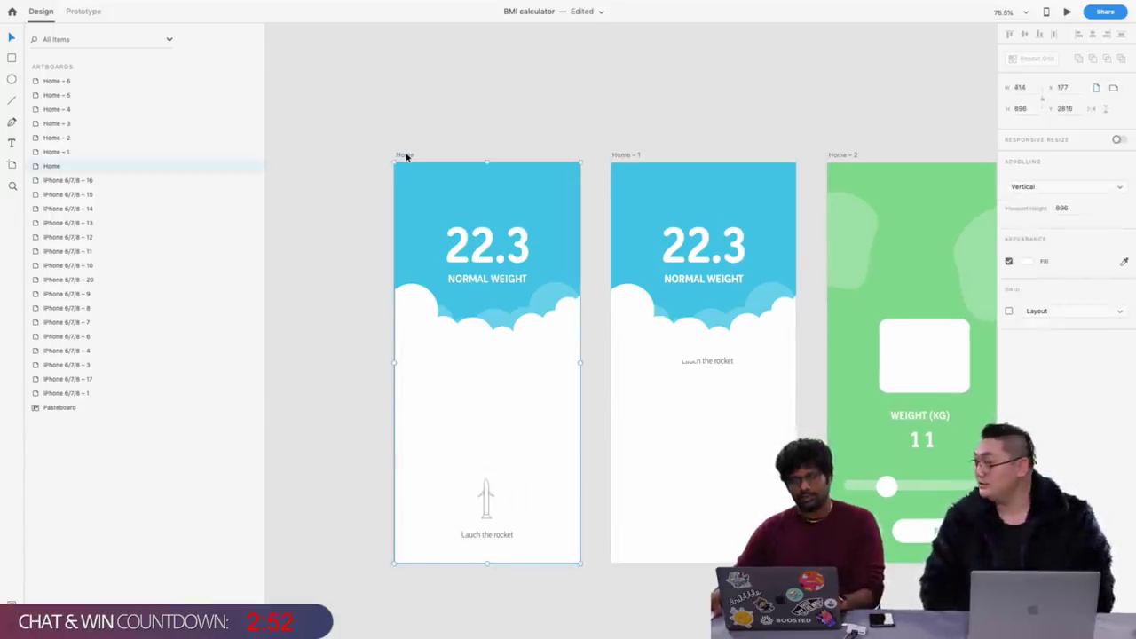
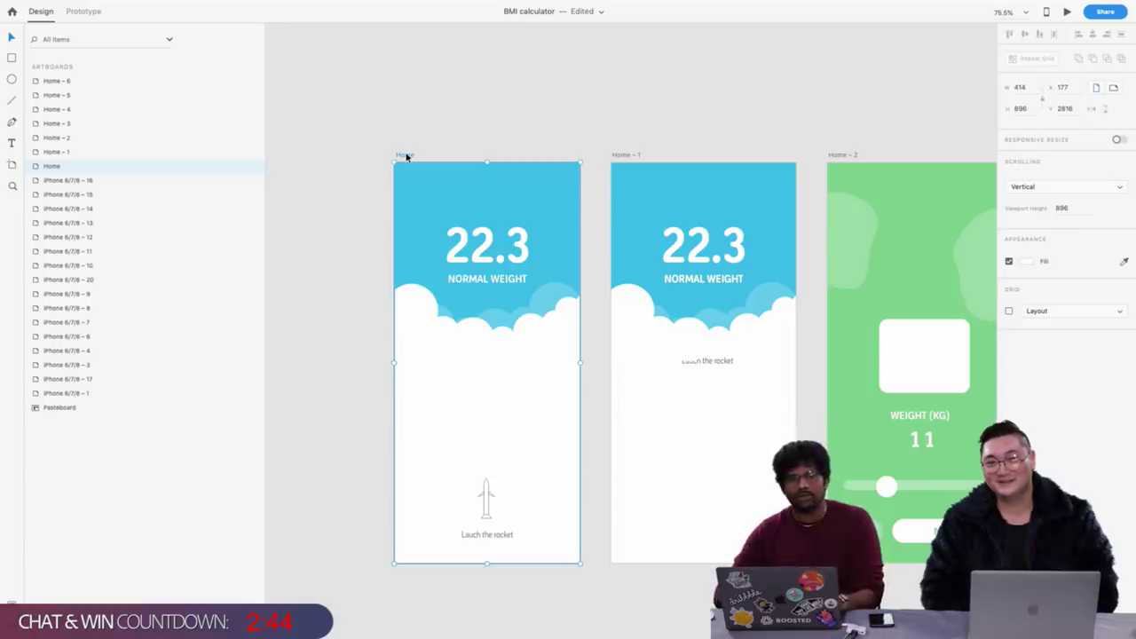
click(83, 10)
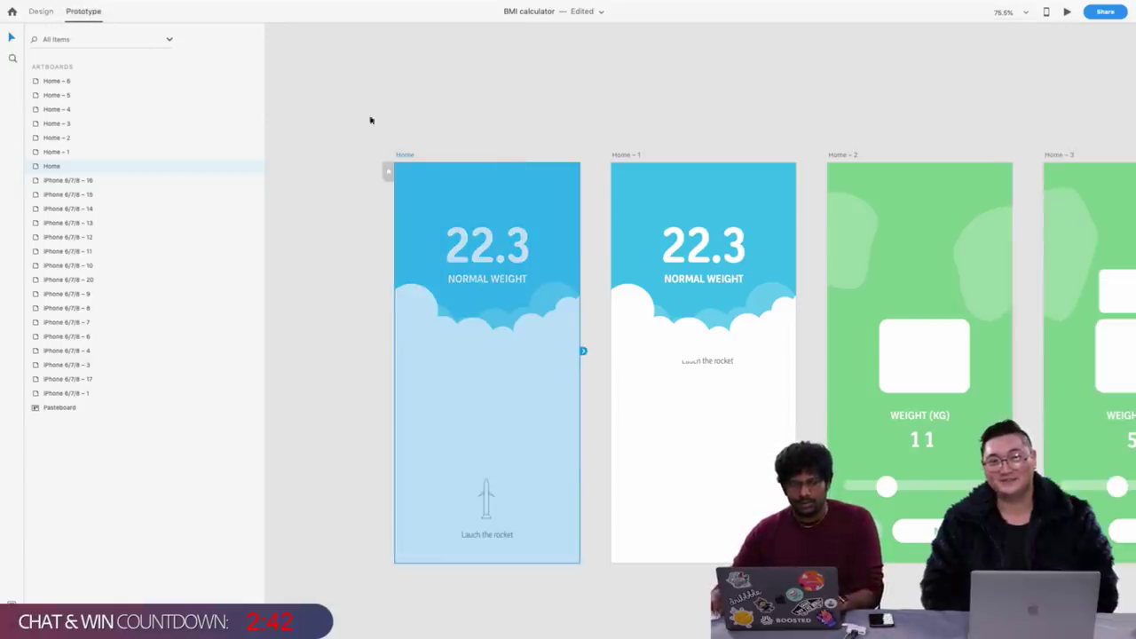
Link the rocket group on Home to Home – 1 with a Drag trigger and the Auto-Animate action
mouse_move(583, 351)
mouse_down()
mouse_move(698, 361)
mouse_move(601, 365)
mouse_move(587, 355)
mouse_up()
click(510, 540)
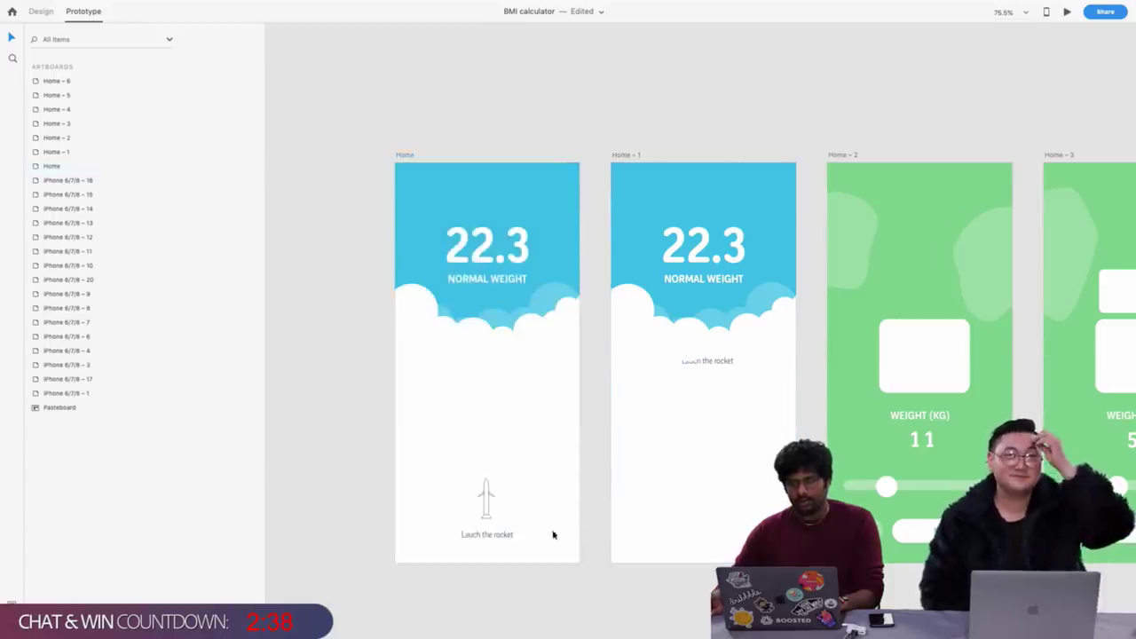
click(488, 508)
click(482, 509)
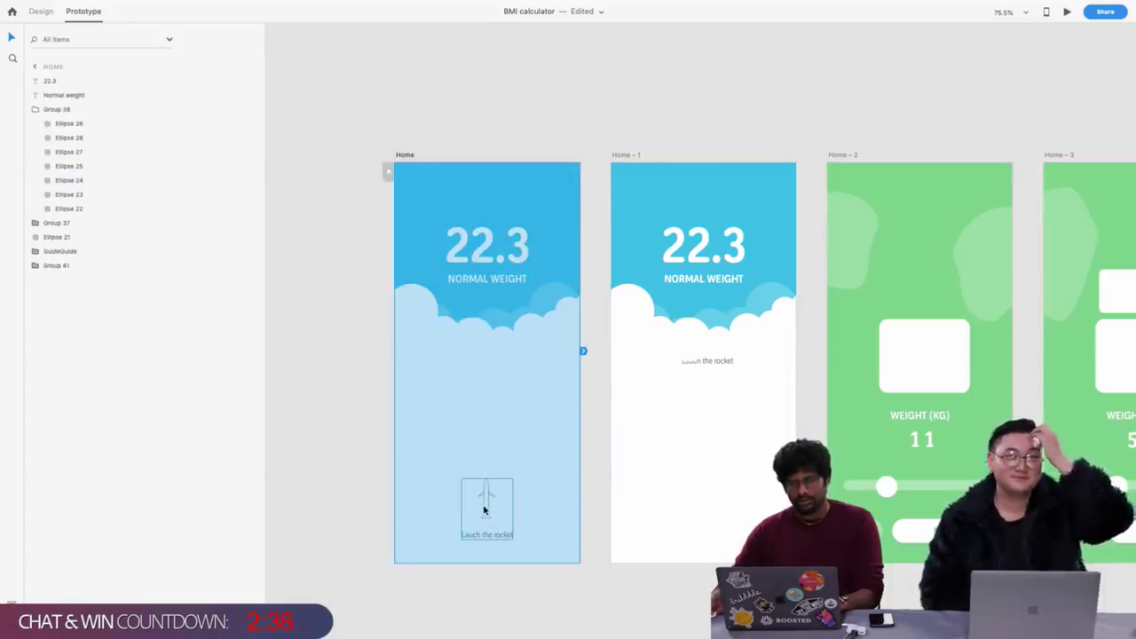
drag(516, 509, 691, 455)
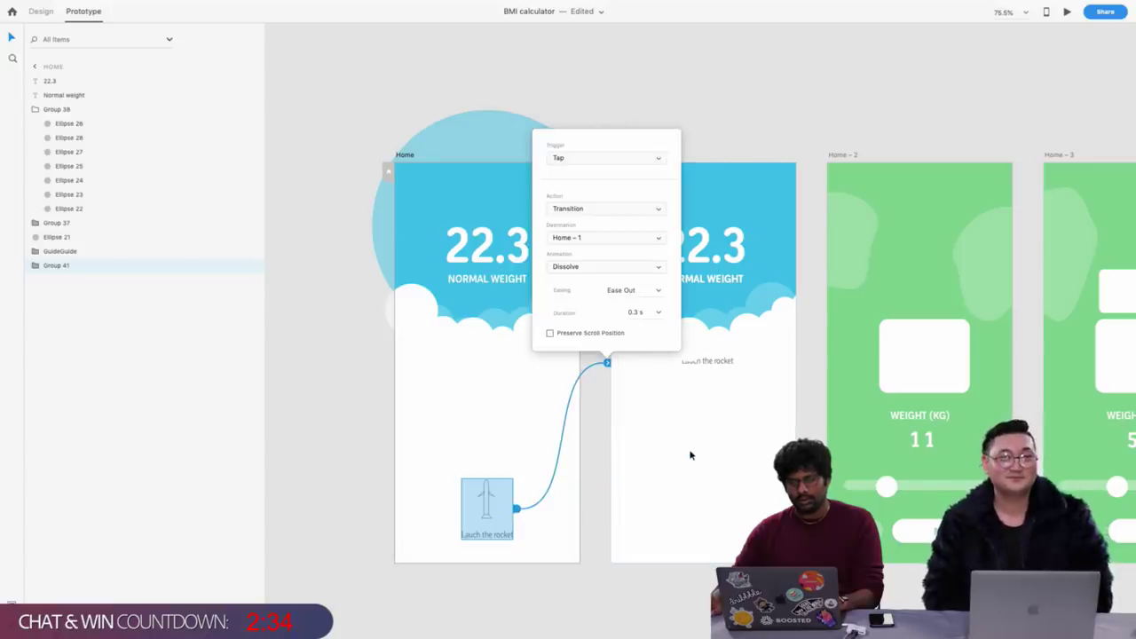
click(607, 163)
click(604, 171)
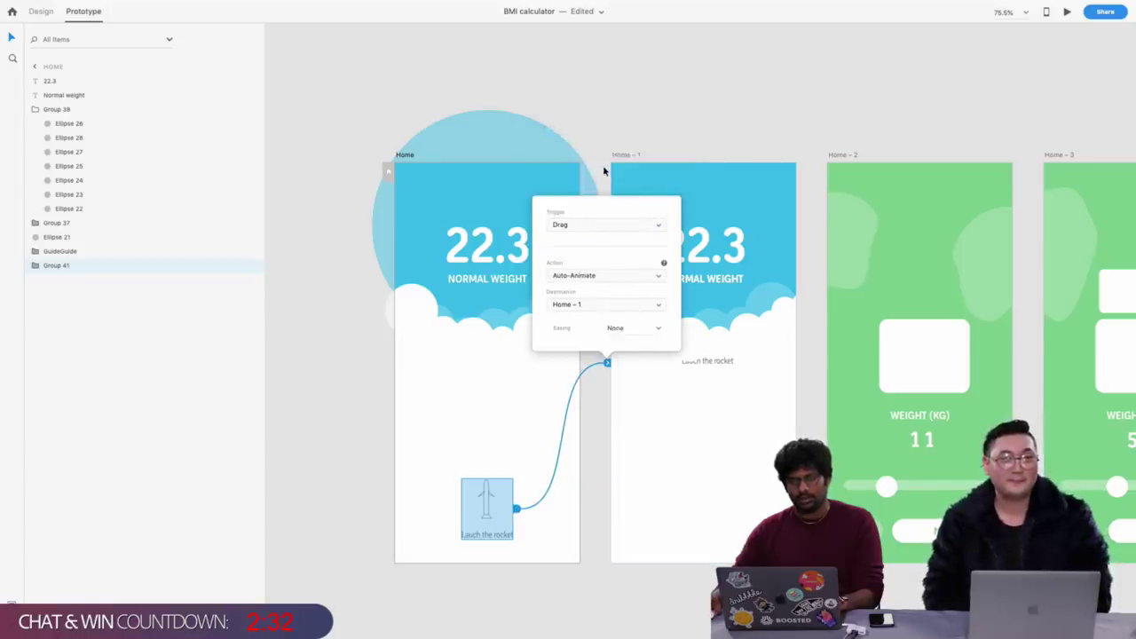
click(684, 106)
scroll(684, 106, down, 5)
click(661, 133)
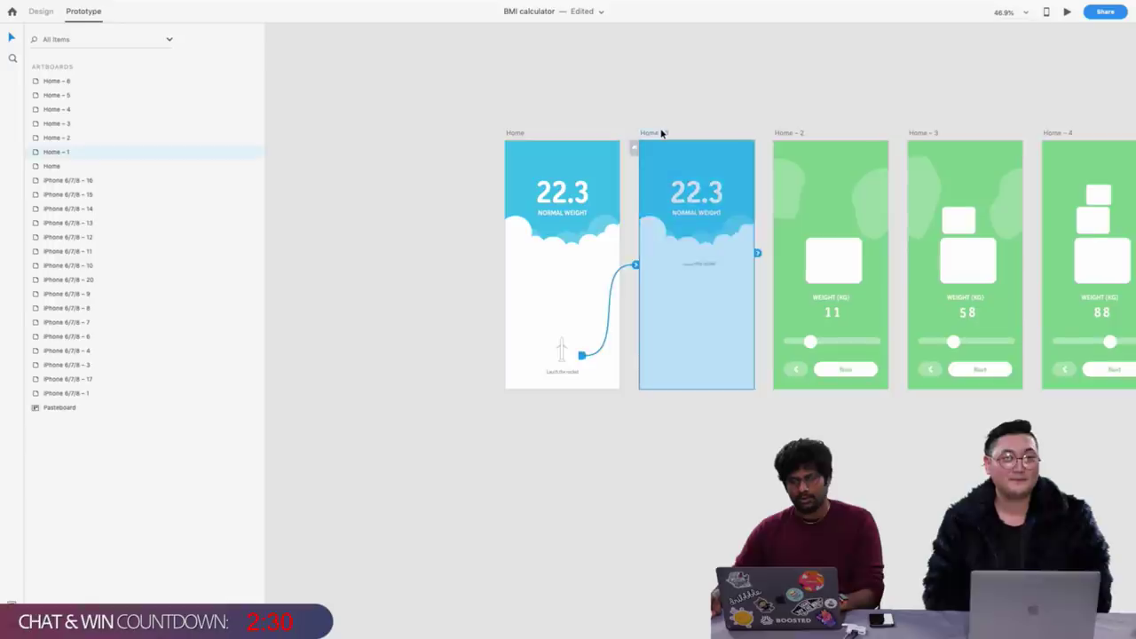
scroll(655, 186, right, 3)
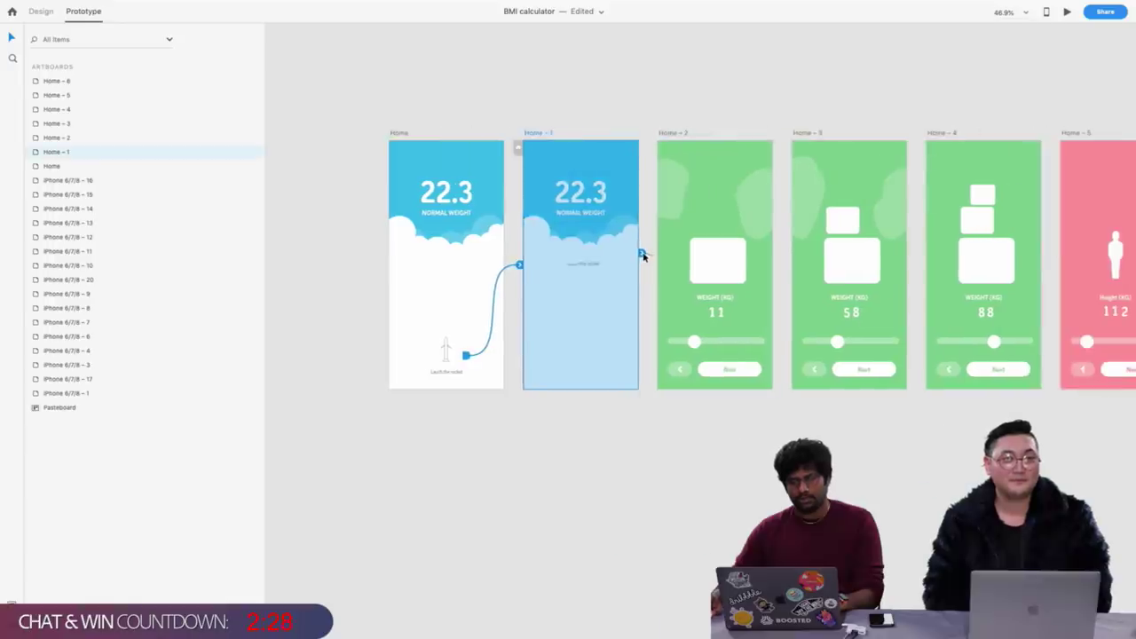
click(367, 90)
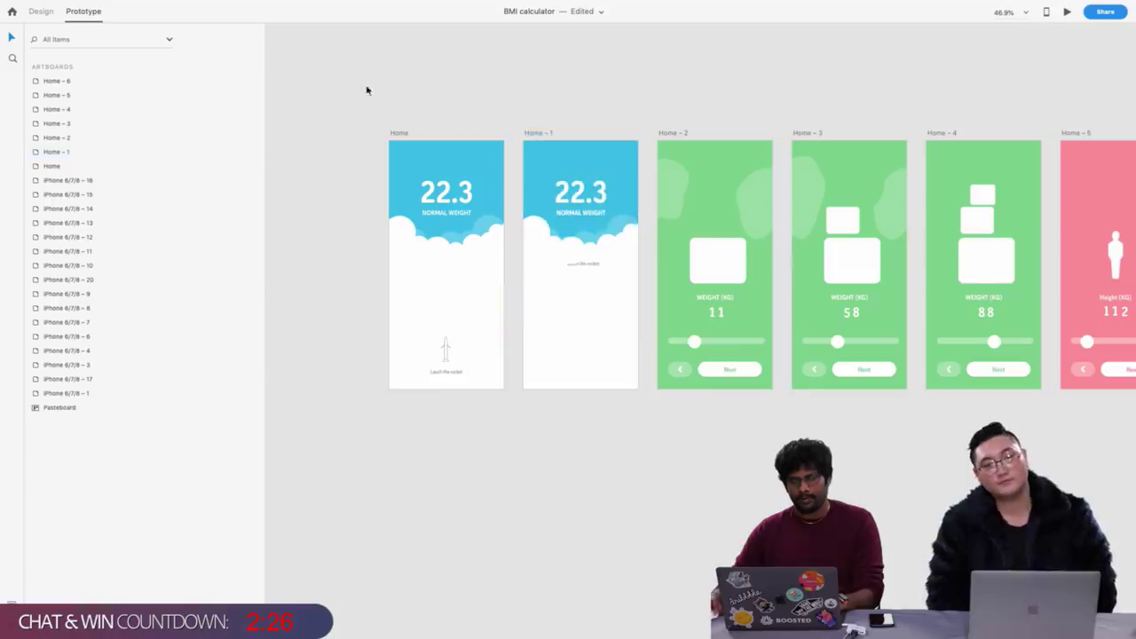
Return to design mode, move Home and Home – 1 left to open a gap, and duplicate Home – 1 into it
click(41, 11)
drag(323, 101, 641, 426)
drag(599, 346, 477, 333)
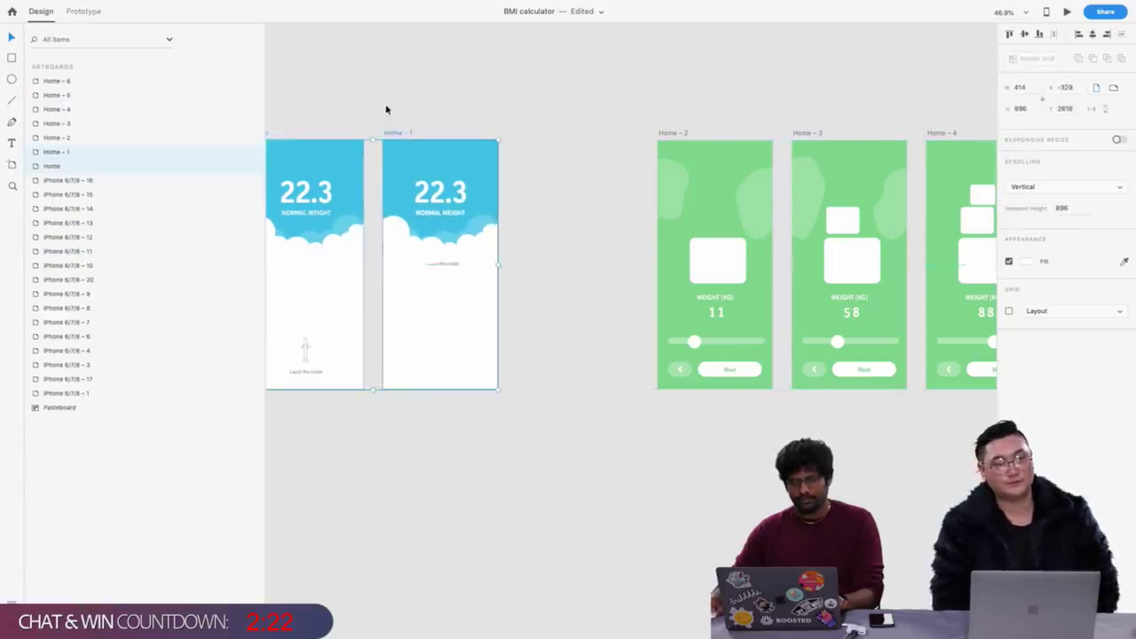
click(387, 134)
key(super+d)
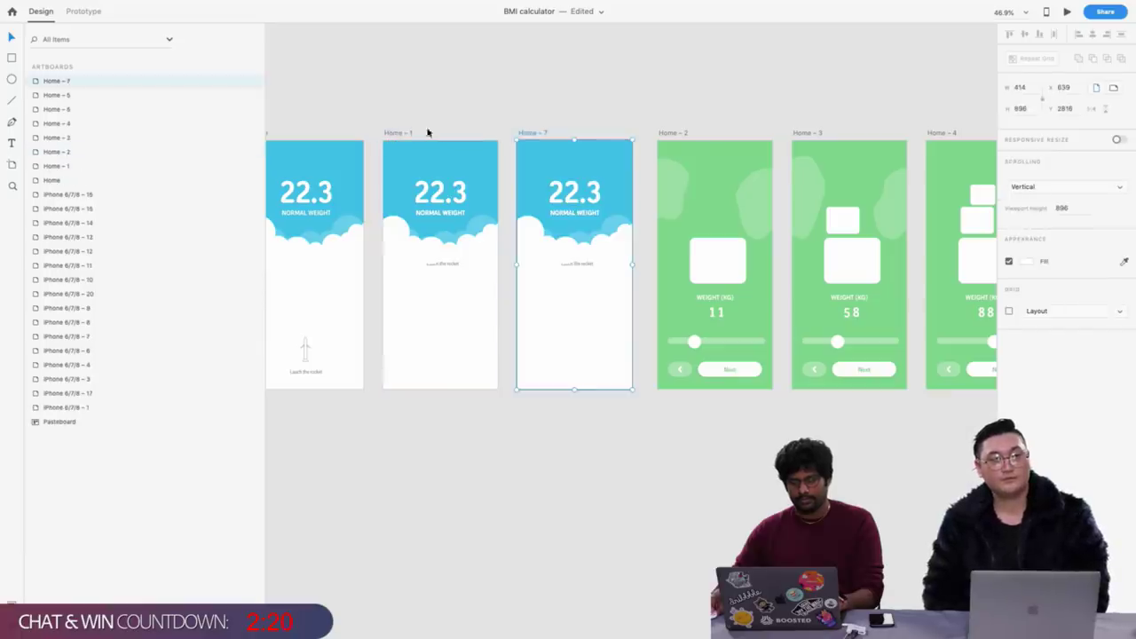
Move the rocket group on Home – 7 up behind the clouds, to about Y 190
click(578, 238)
click(577, 264)
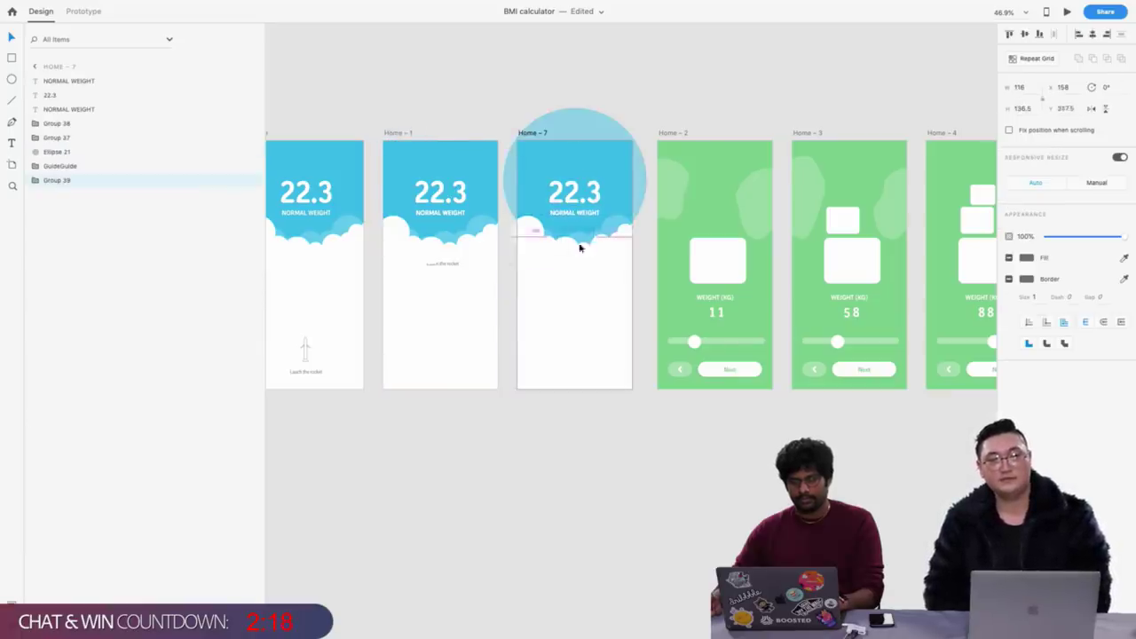
scroll(462, 160, left, 3)
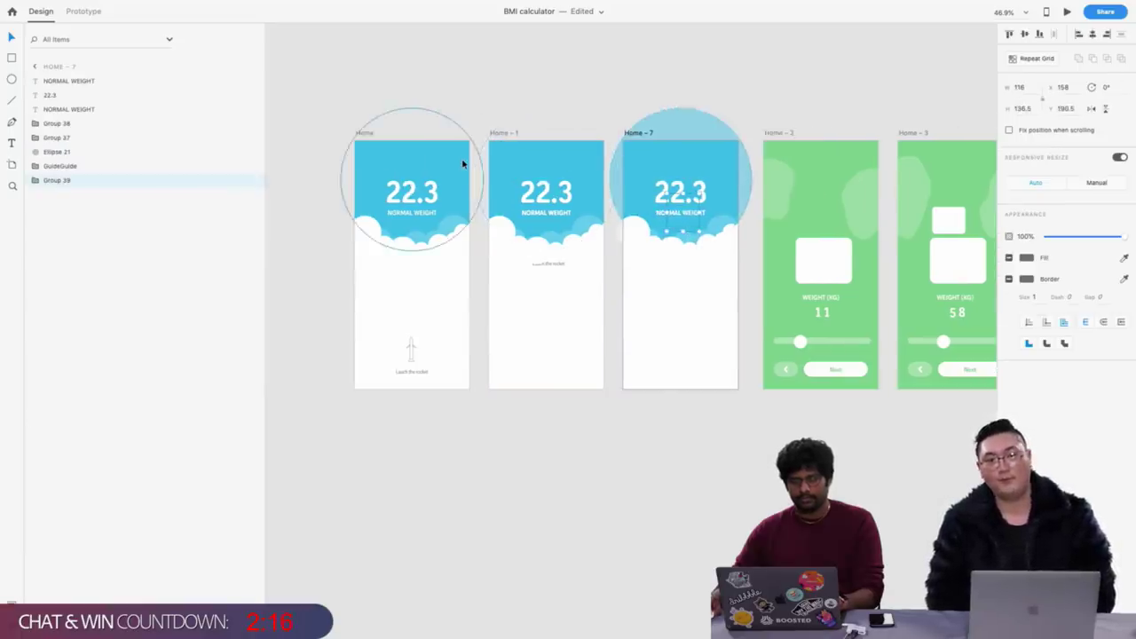
In prototyping mode, link the Home – 1 artboard to Home – 7 with a Time trigger and the Auto-Animate action
click(363, 133)
scroll(363, 132, up, 3)
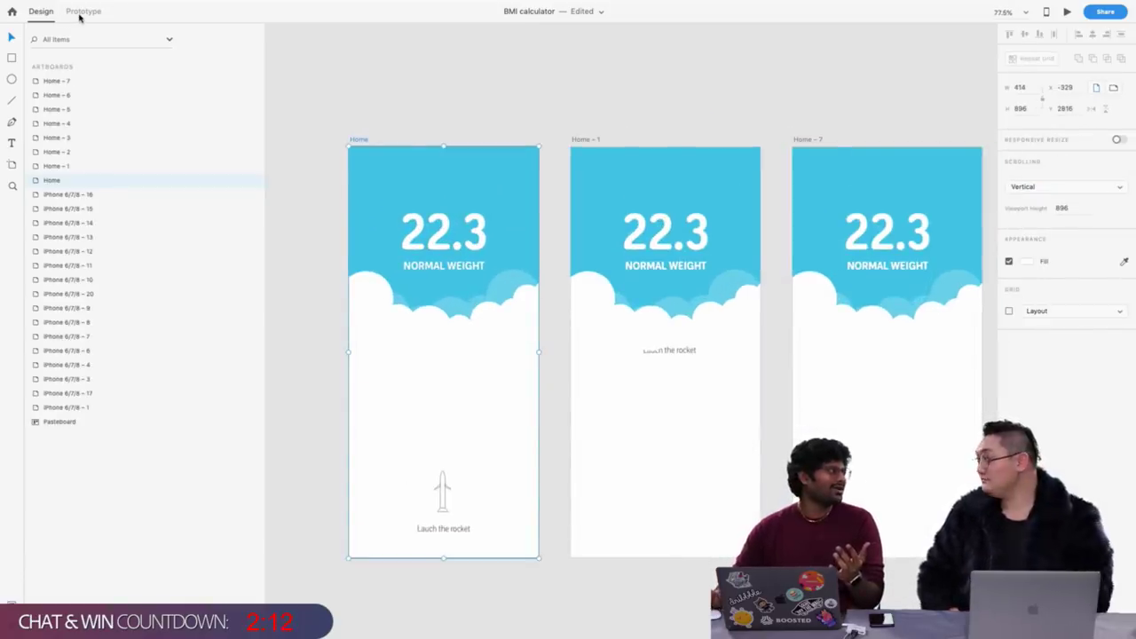
click(82, 11)
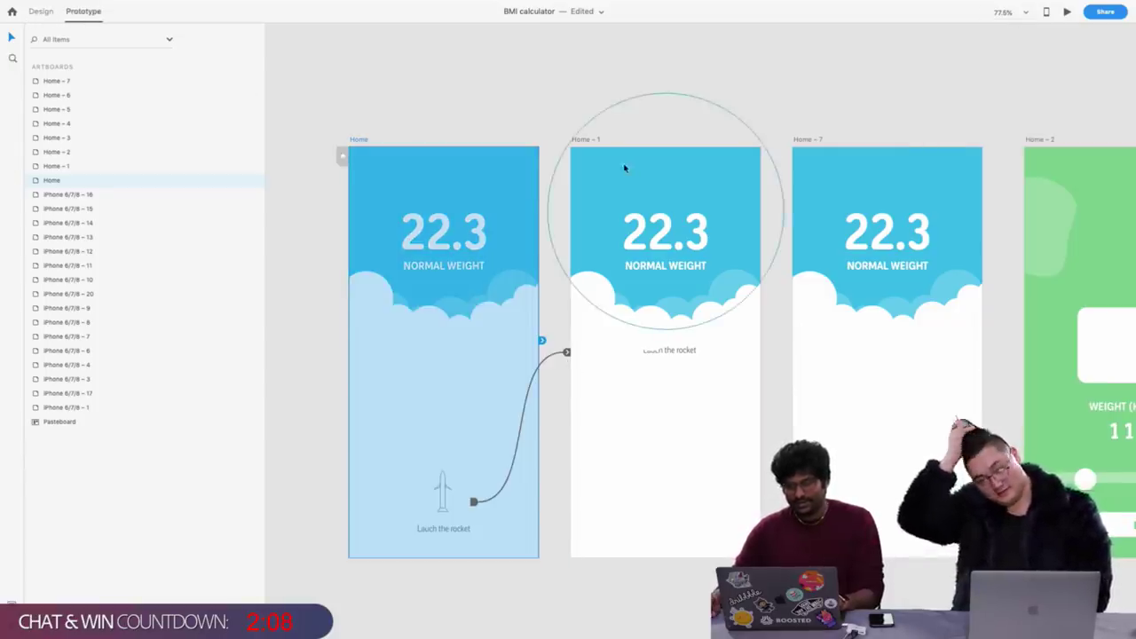
click(589, 142)
drag(763, 339, 920, 379)
click(783, 400)
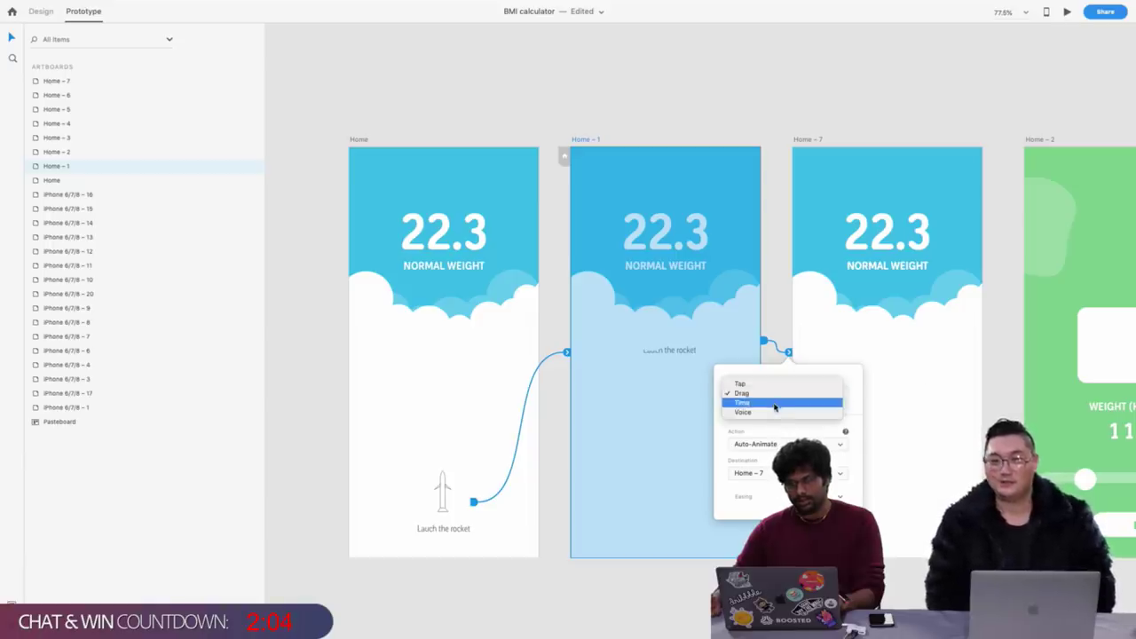
click(780, 406)
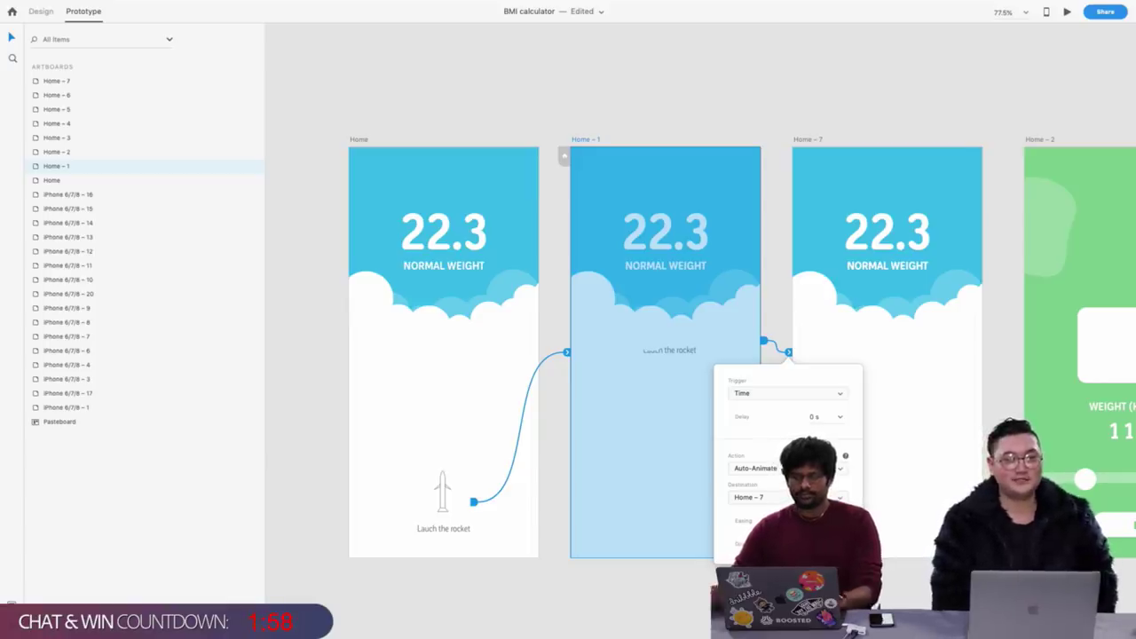
click(598, 131)
Examine the large blue circle and the cloud group on the Home – 7 artboard
scroll(568, 96, right, 5)
scroll(568, 116, right, 1)
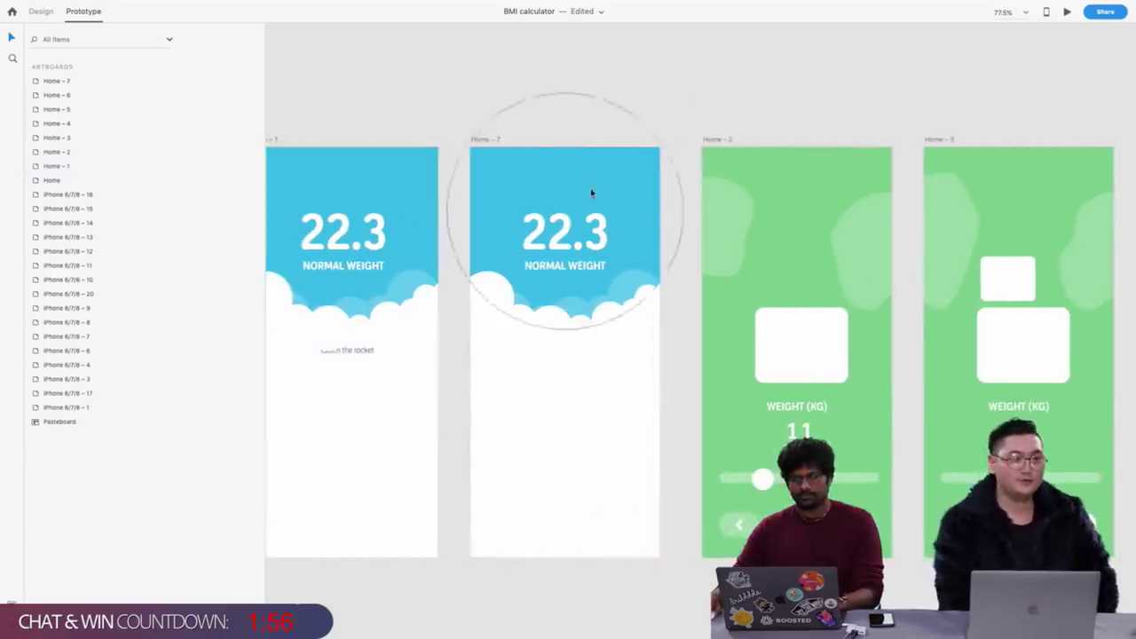
click(637, 210)
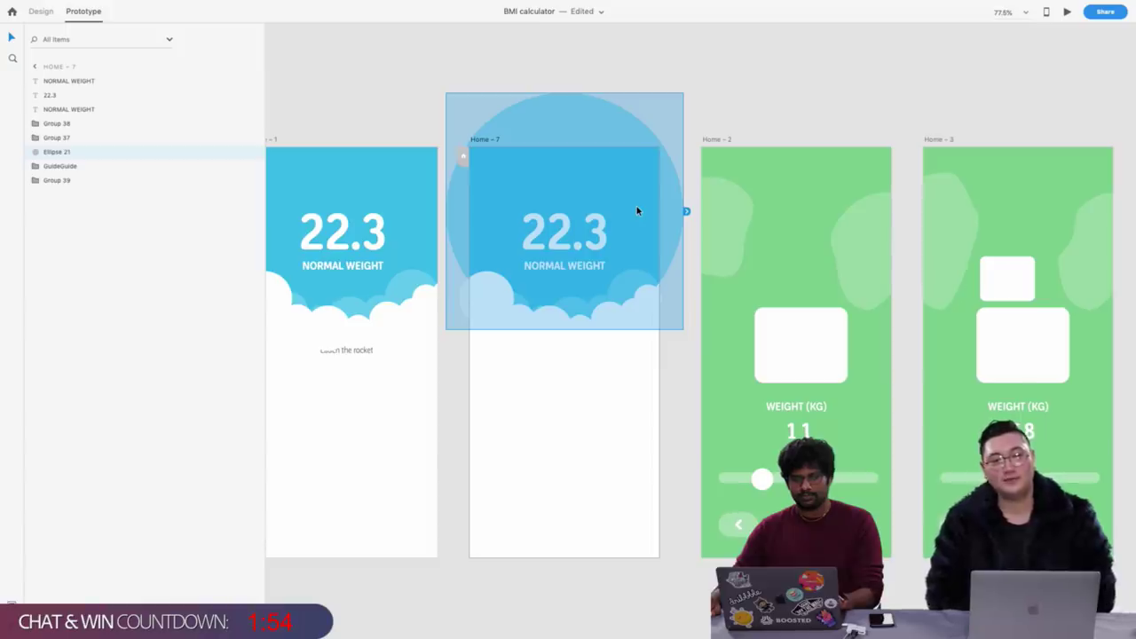
click(561, 322)
click(543, 320)
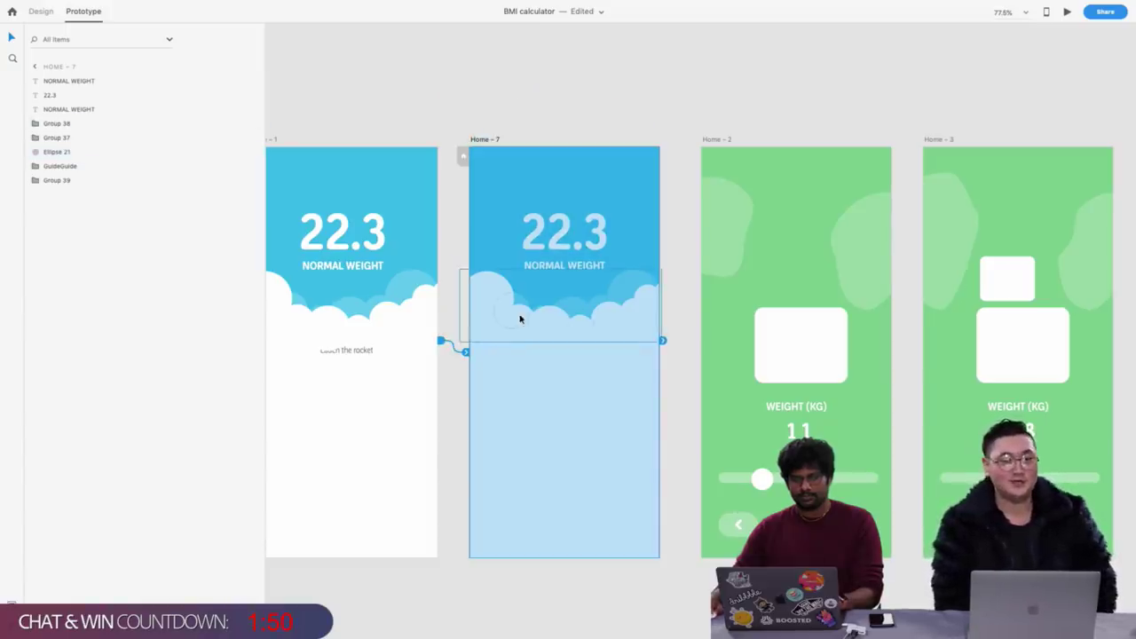
click(649, 189)
scroll(648, 188, right, 1)
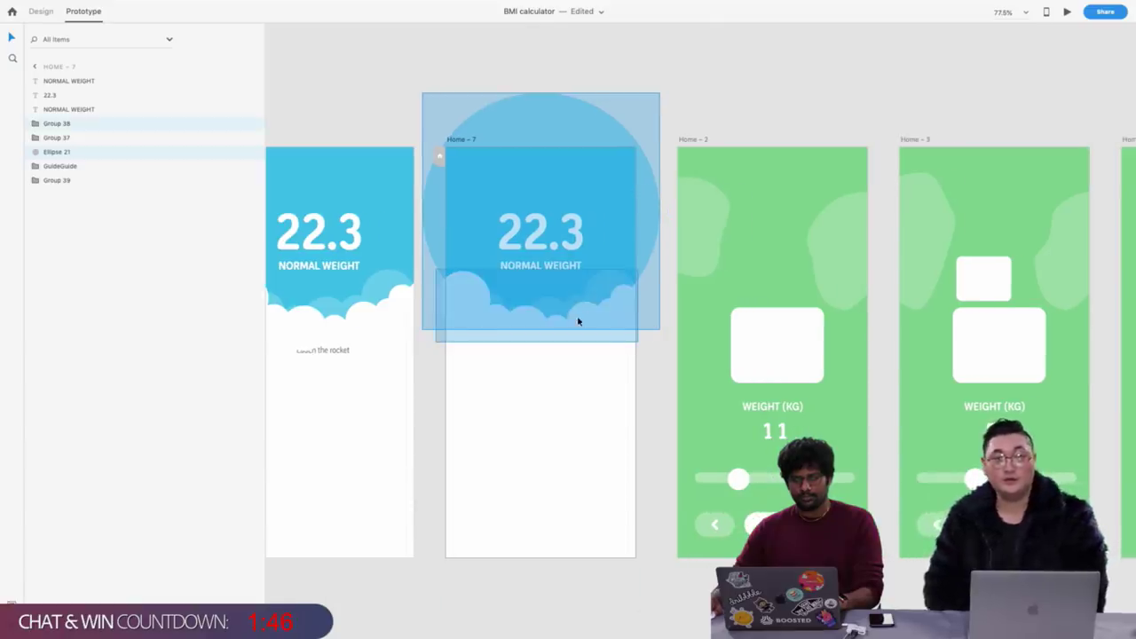
key(super+1)
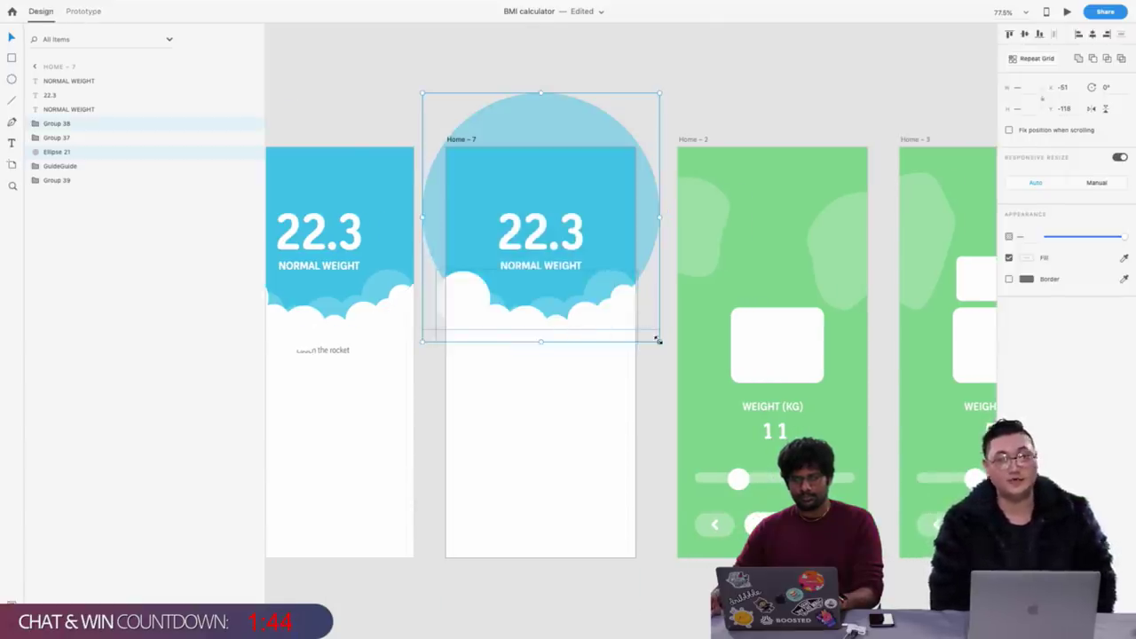
key(ctrl+z)
key(ctrl+shift+z)
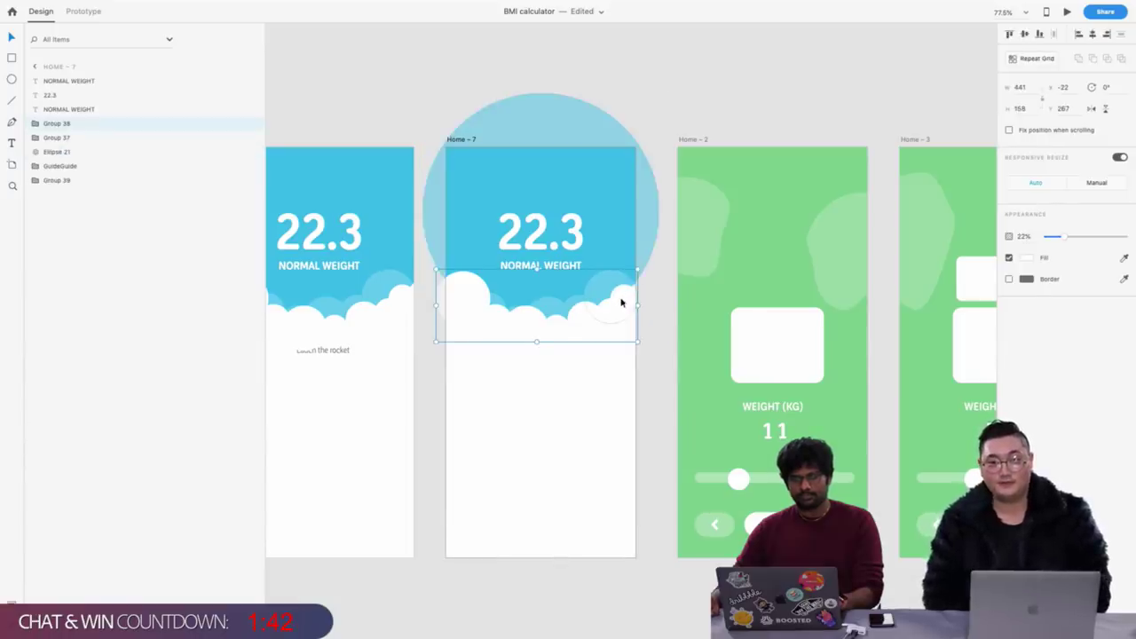
key(0)
key(3)
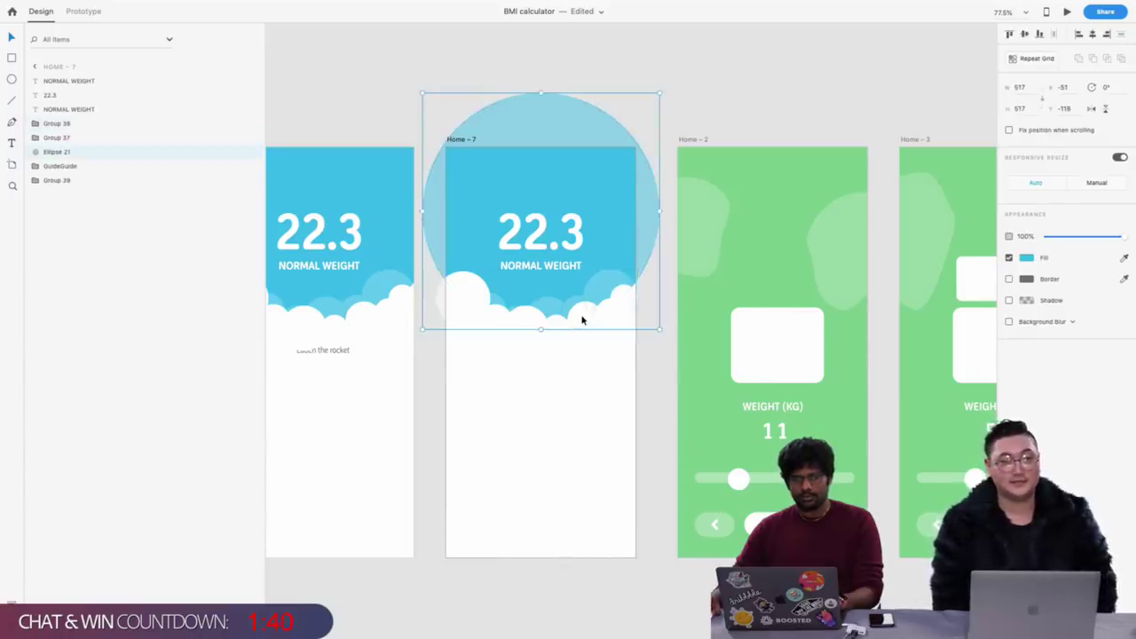
key(ctrl+z)
key(ctrl+shift+z)
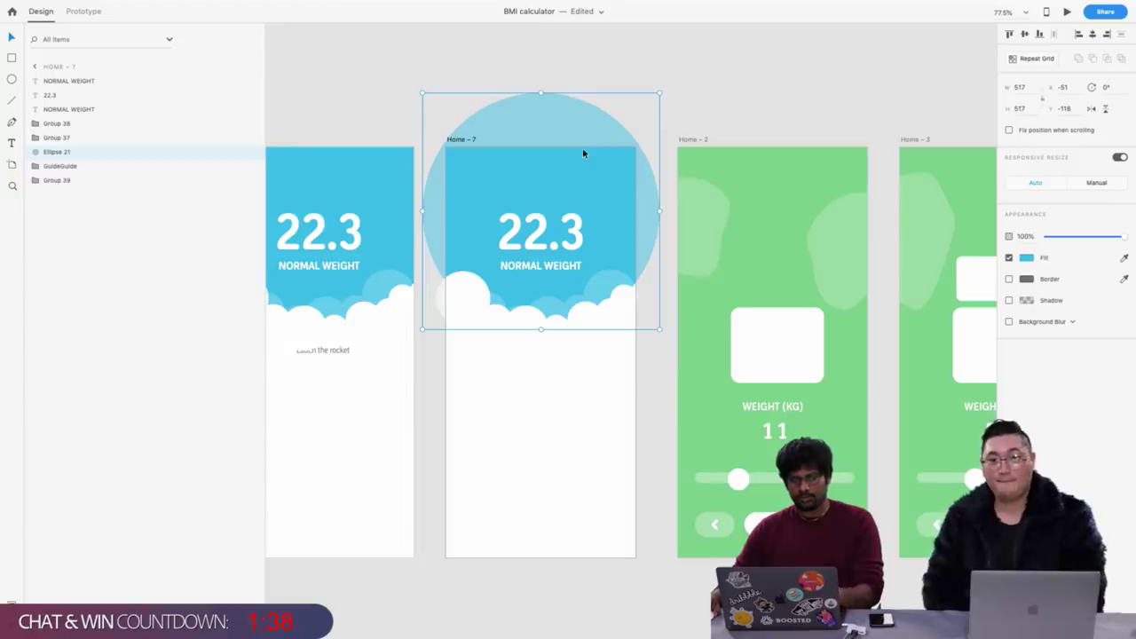
click(575, 323)
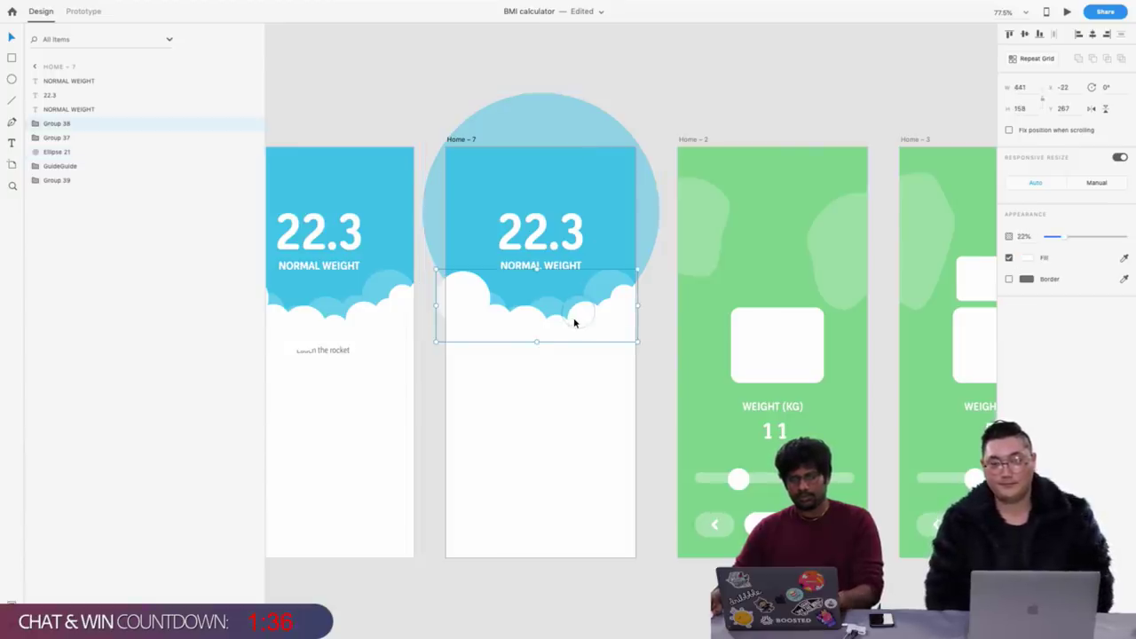
key(ctrl+z)
scroll(402, 88, left, 5)
scroll(402, 87, left, 4)
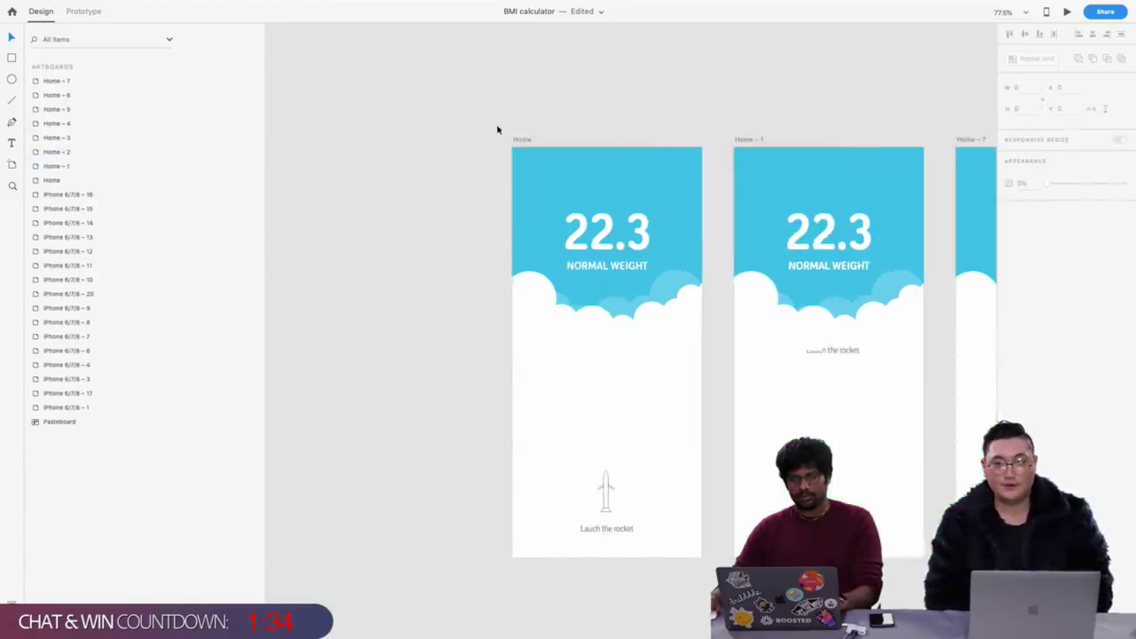
In prototyping mode, link the Home – 7 artboard to Home – 2 with a Time trigger and the Auto-Animate action
click(521, 139)
click(83, 12)
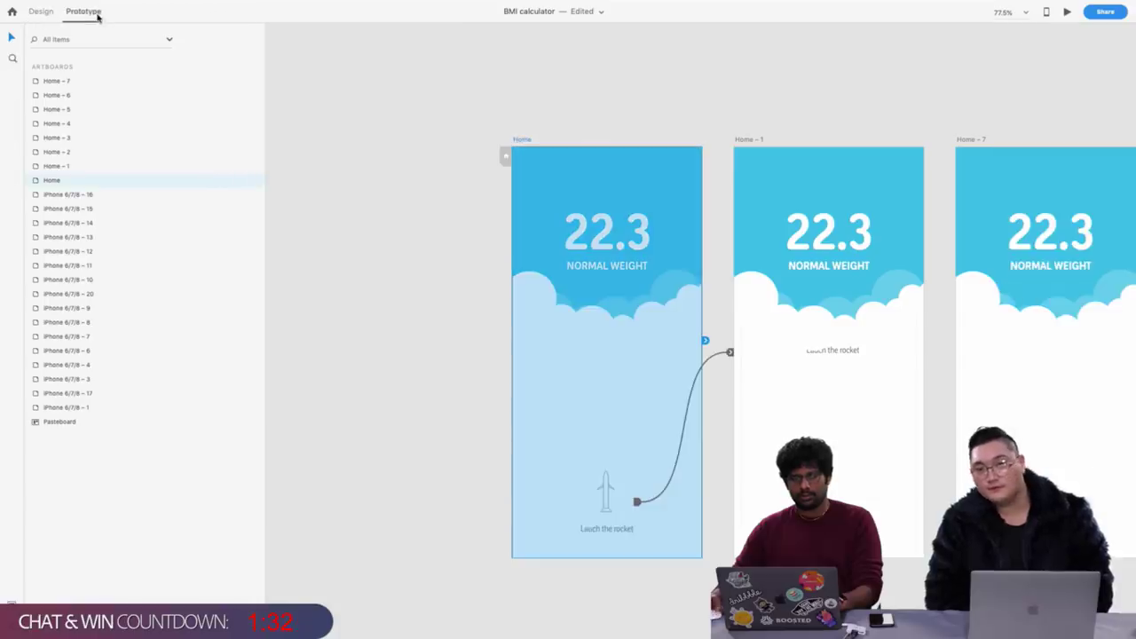
scroll(775, 99, right, 4)
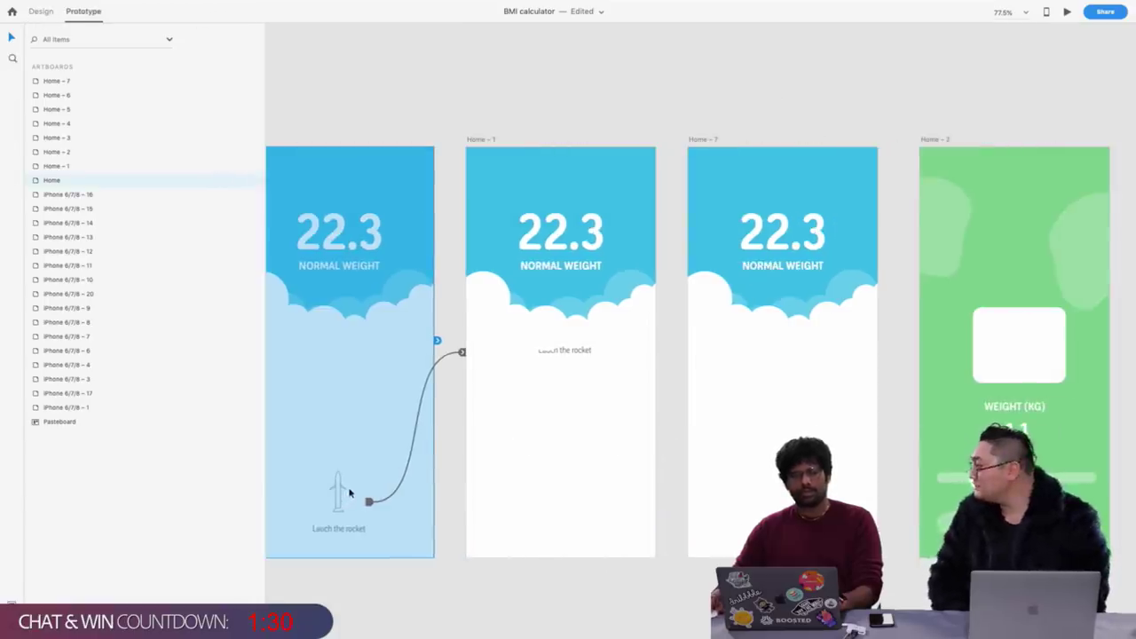
scroll(476, 215, right, 8)
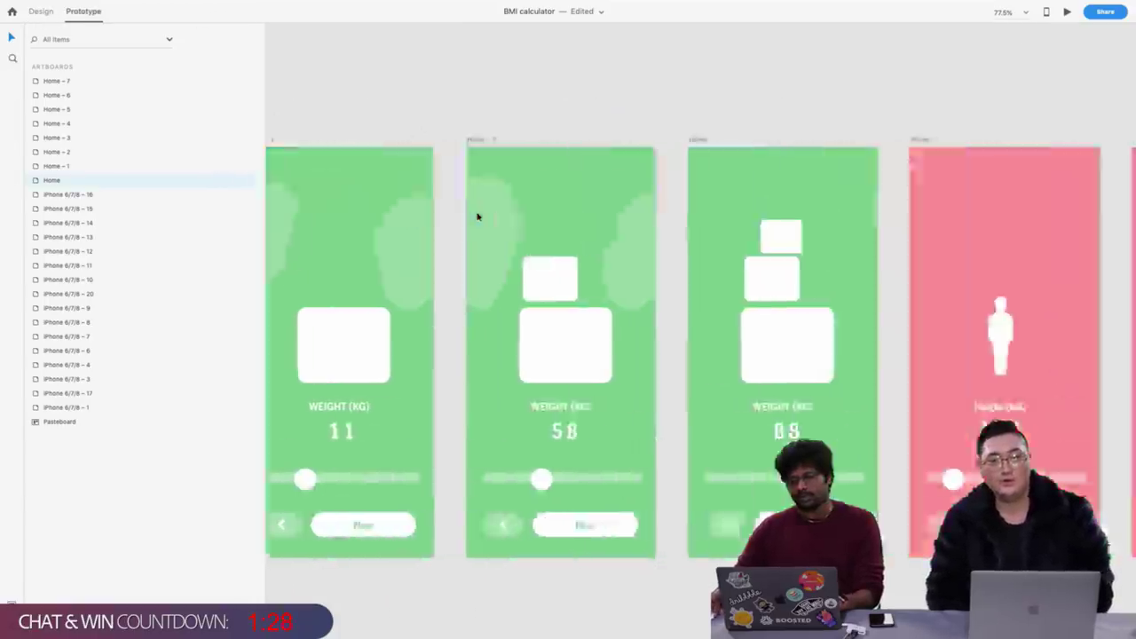
scroll(1047, 250, right, 5)
scroll(1042, 252, left, 12)
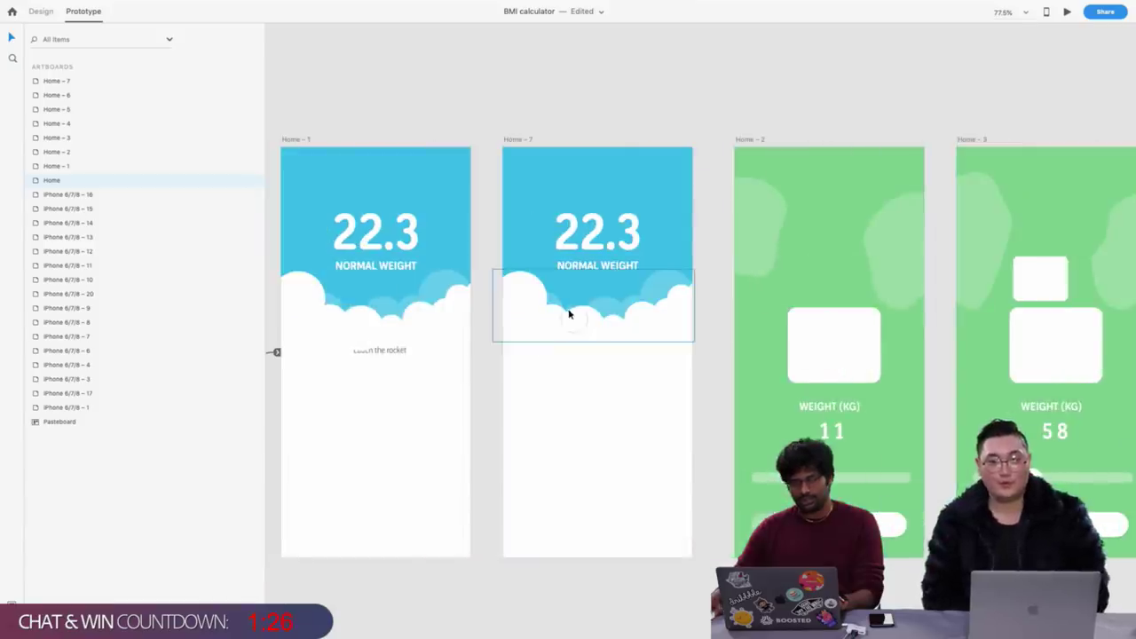
scroll(577, 313, left, 3)
scroll(596, 365, right, 5)
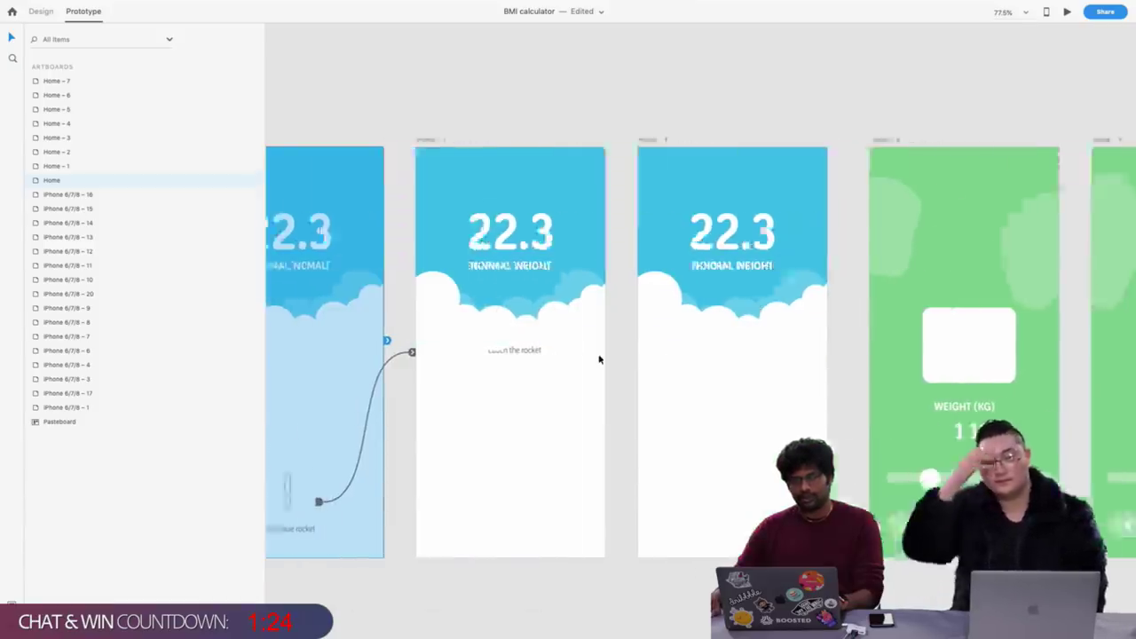
click(366, 139)
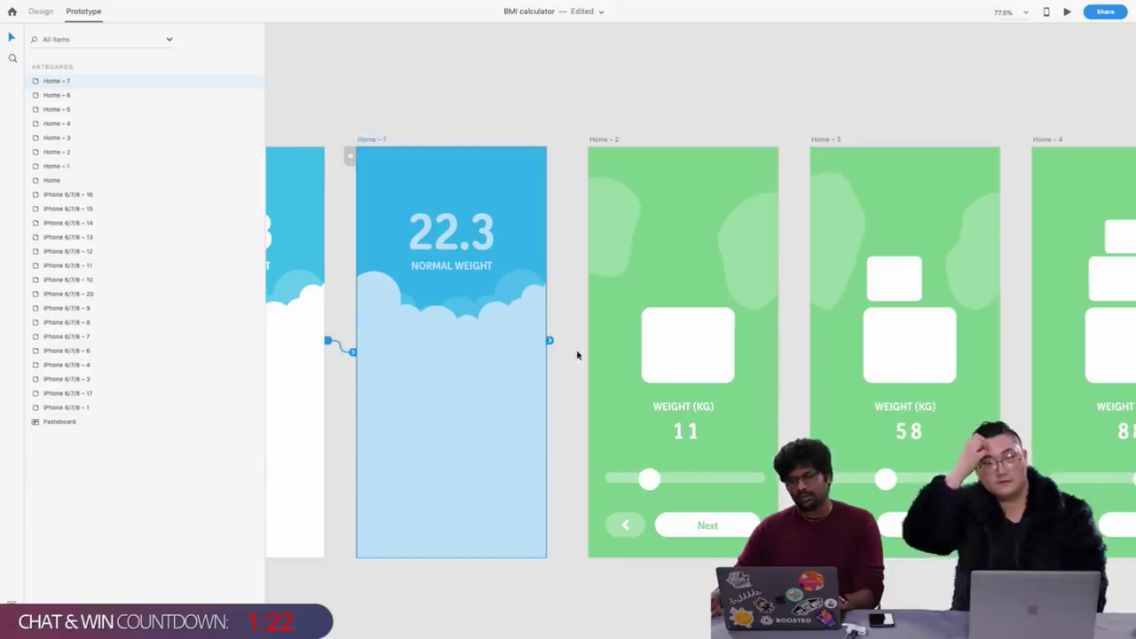
drag(551, 342, 622, 380)
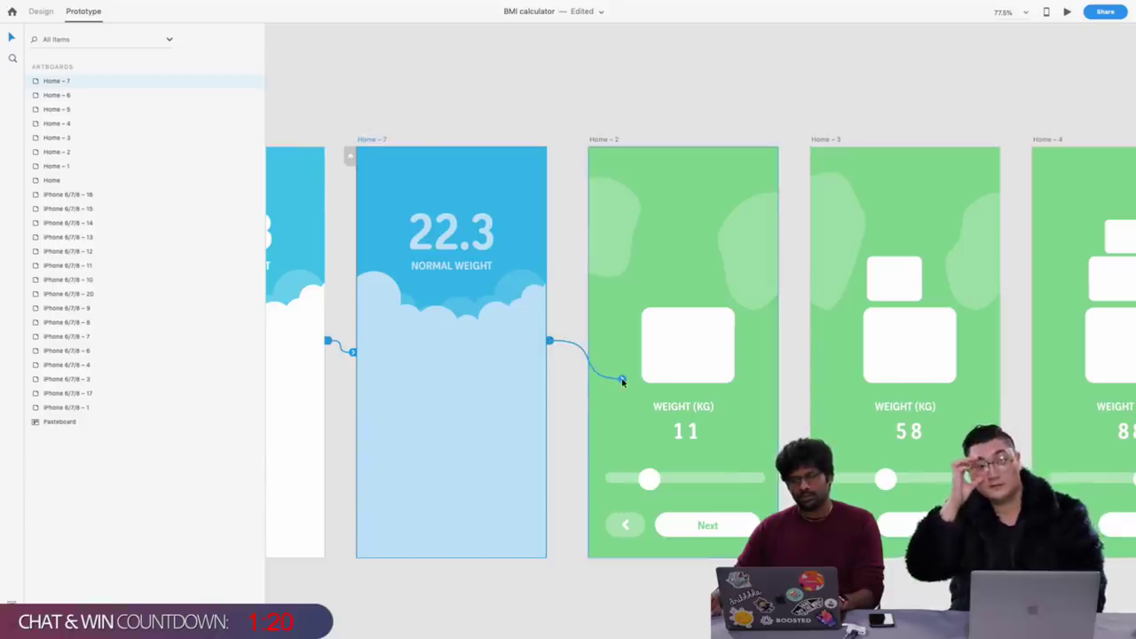
drag(622, 381, 622, 383)
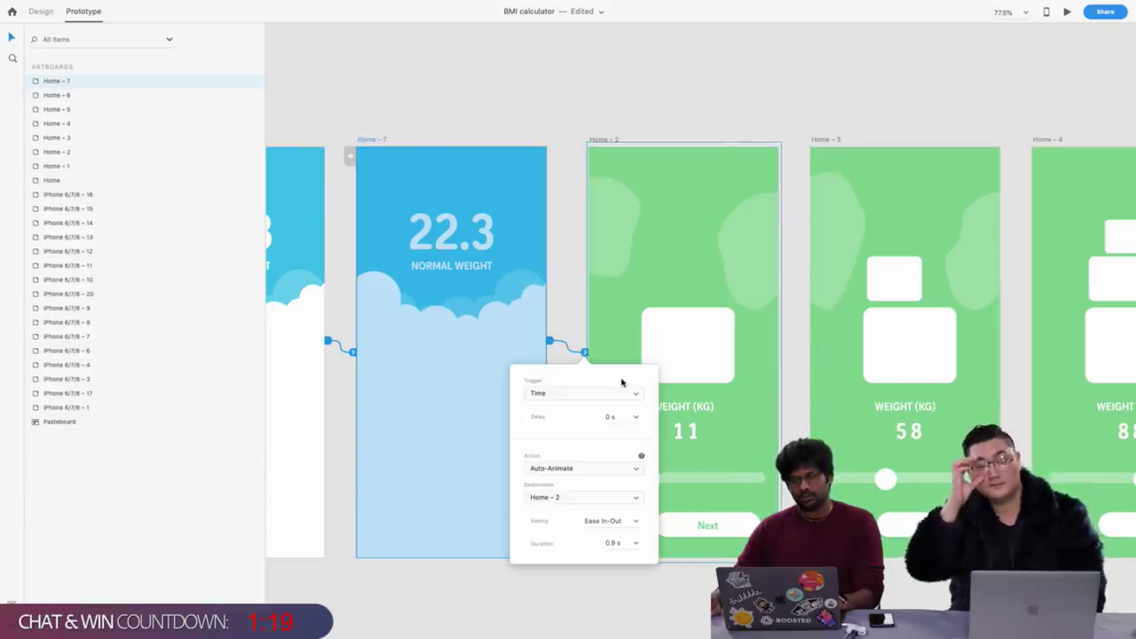
Link the Home – 2 artboard to Home – 3 with a Tap trigger and the Auto-Animate action
click(602, 140)
scroll(611, 349, right, 3)
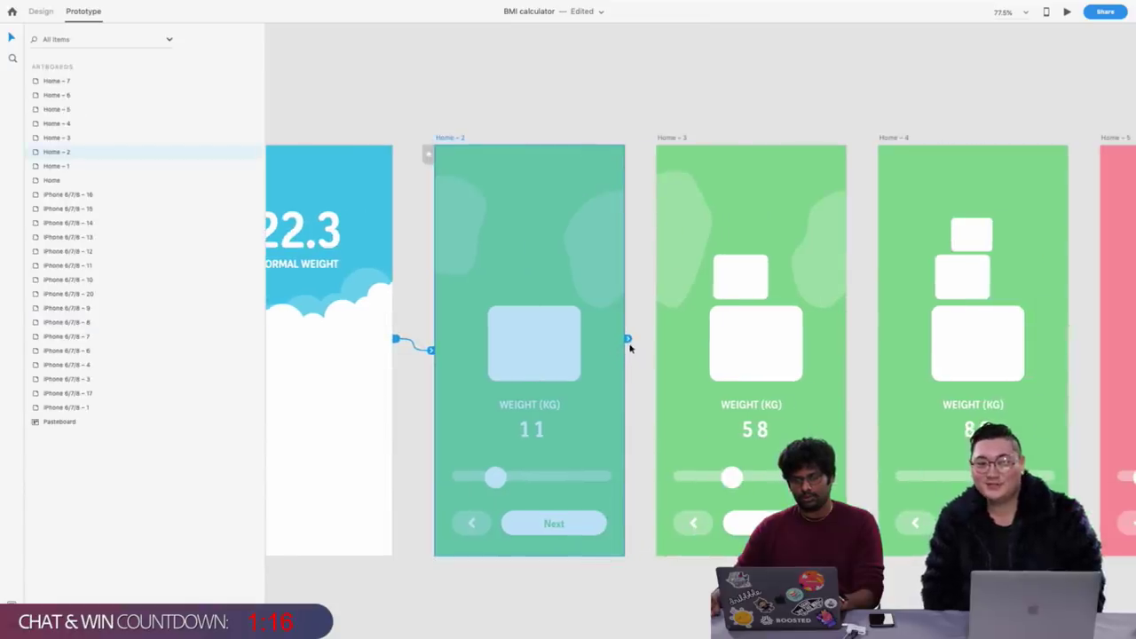
drag(627, 340, 717, 362)
click(643, 390)
click(627, 377)
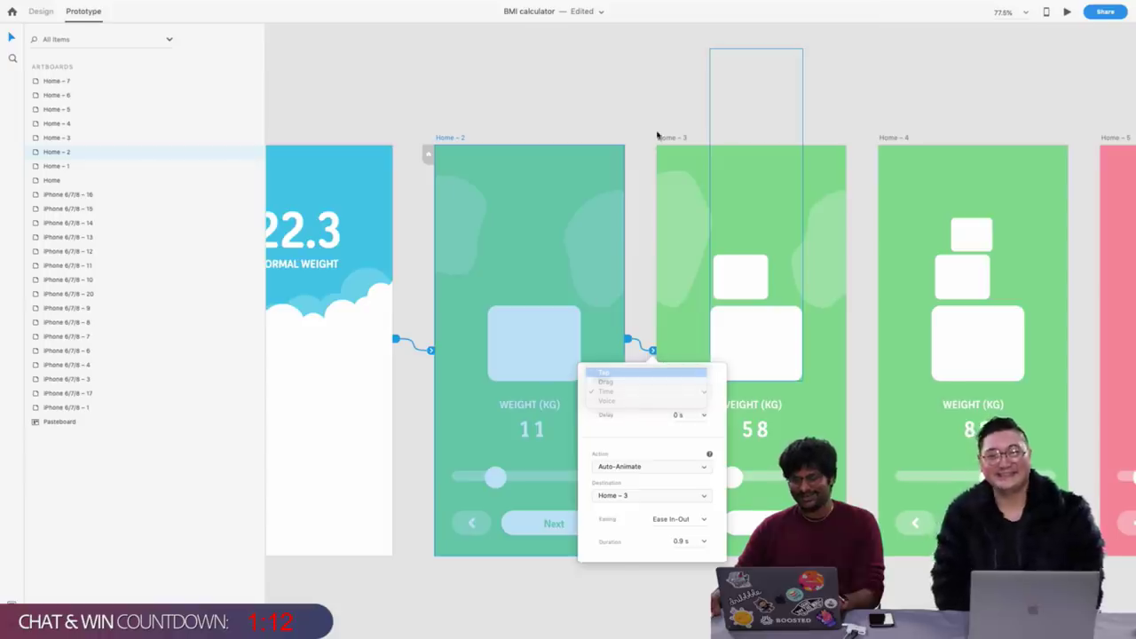
Link the Home – 3 artboard to Home – 4 with a Tap trigger and the Auto-Animate action
scroll(659, 134, right, 3)
click(548, 139)
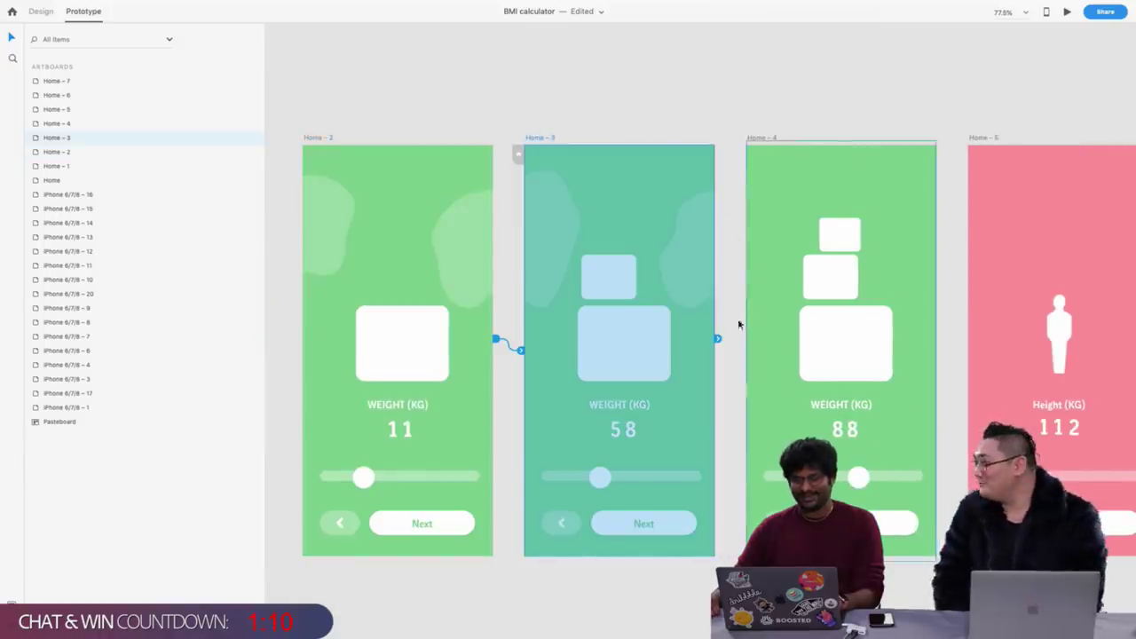
drag(717, 338, 802, 358)
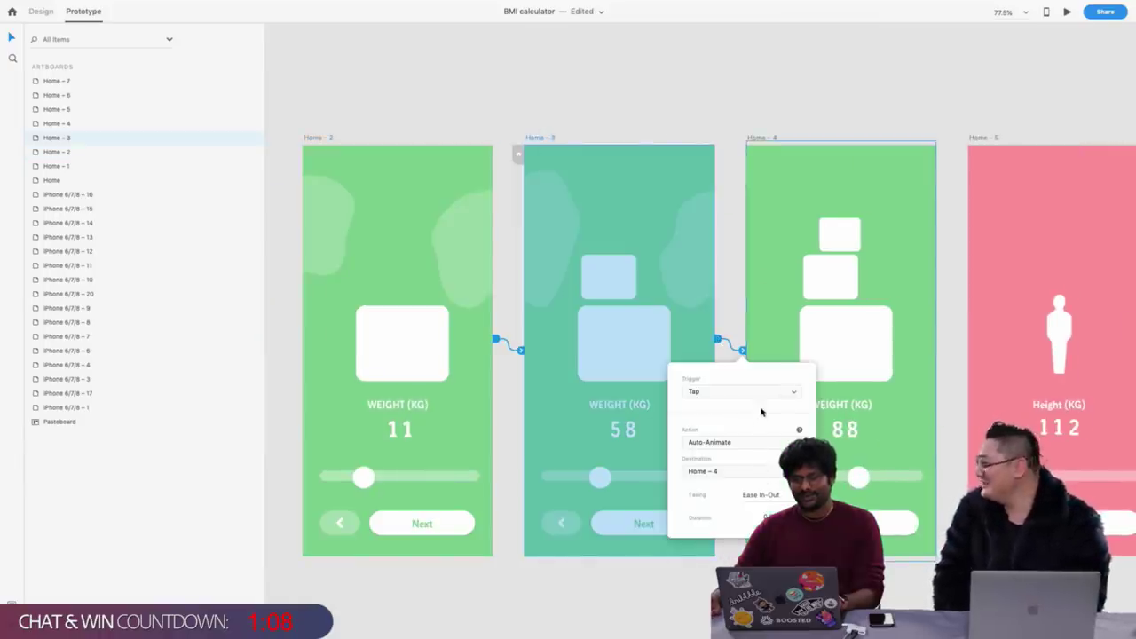
key(Escape)
Link the Home – 4 artboard to Home – 5 with a Tap trigger and the Auto-Animate action
scroll(634, 137, right, 3)
click(619, 138)
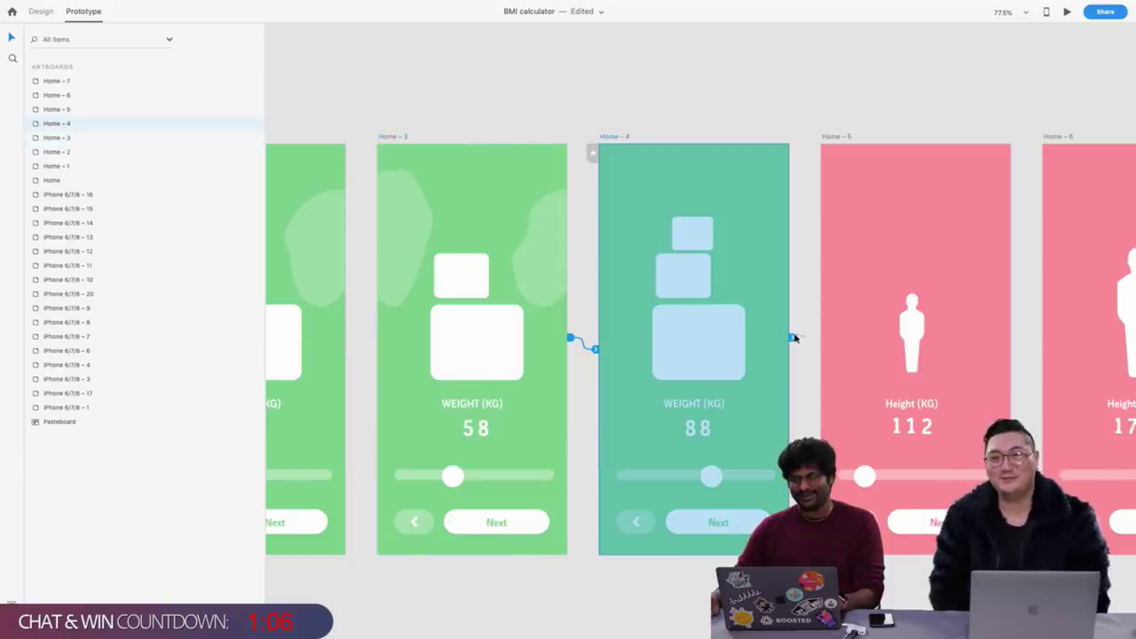
drag(795, 338, 877, 370)
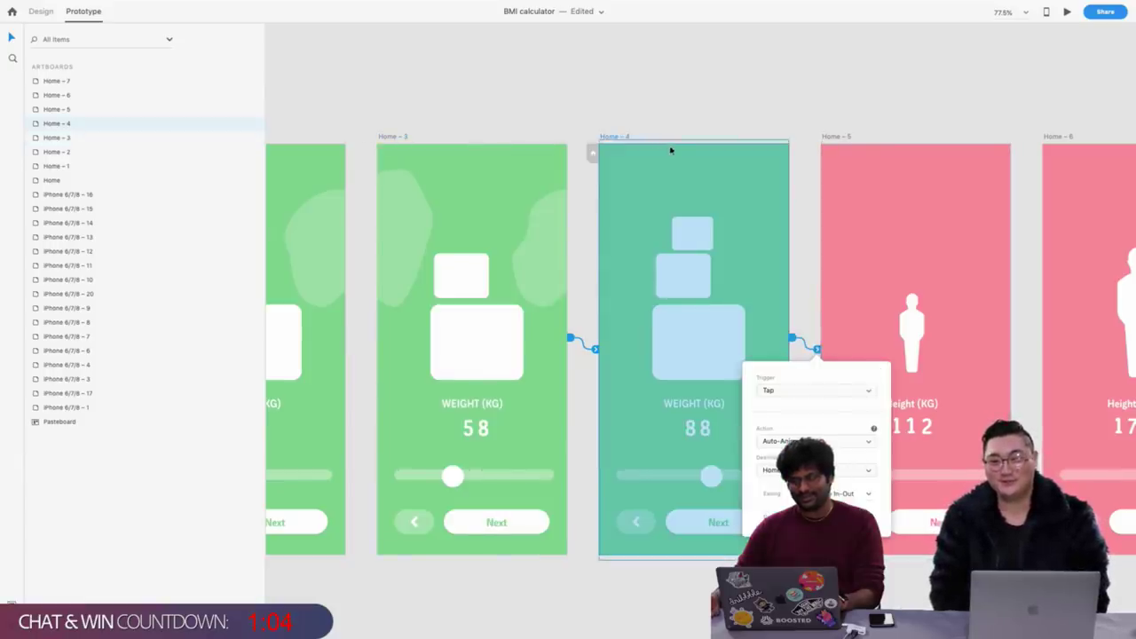
key(Escape)
Link the Home – 5 artboard to Home – 6 with a Tap trigger and the Auto-Animate action
scroll(678, 144, right, 1)
scroll(678, 145, right, 2)
click(641, 139)
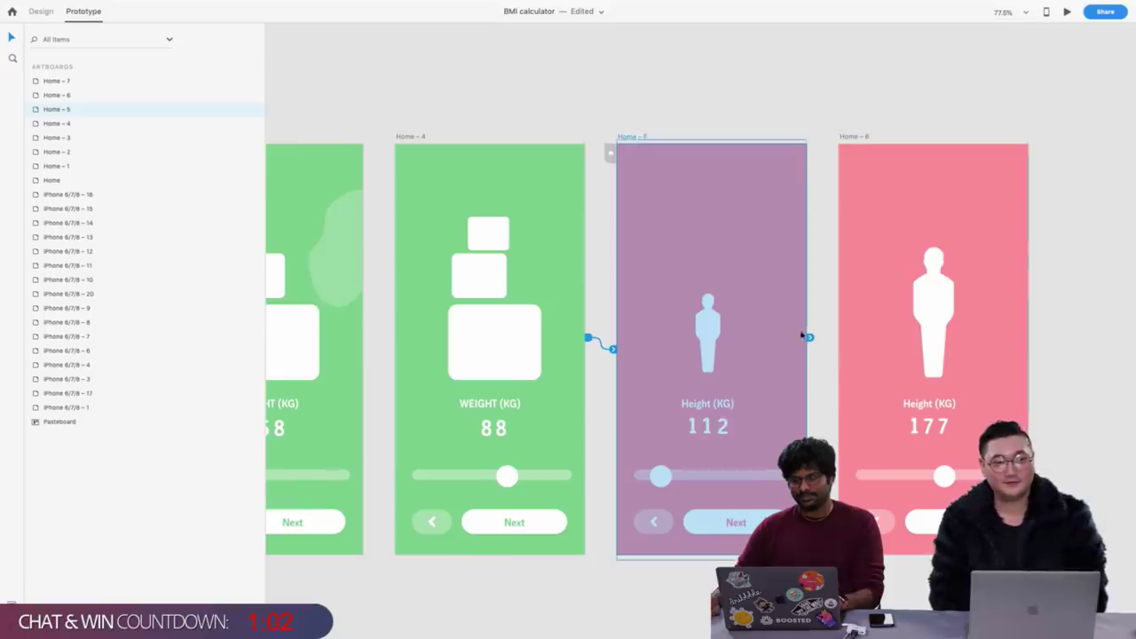
drag(809, 338, 1000, 373)
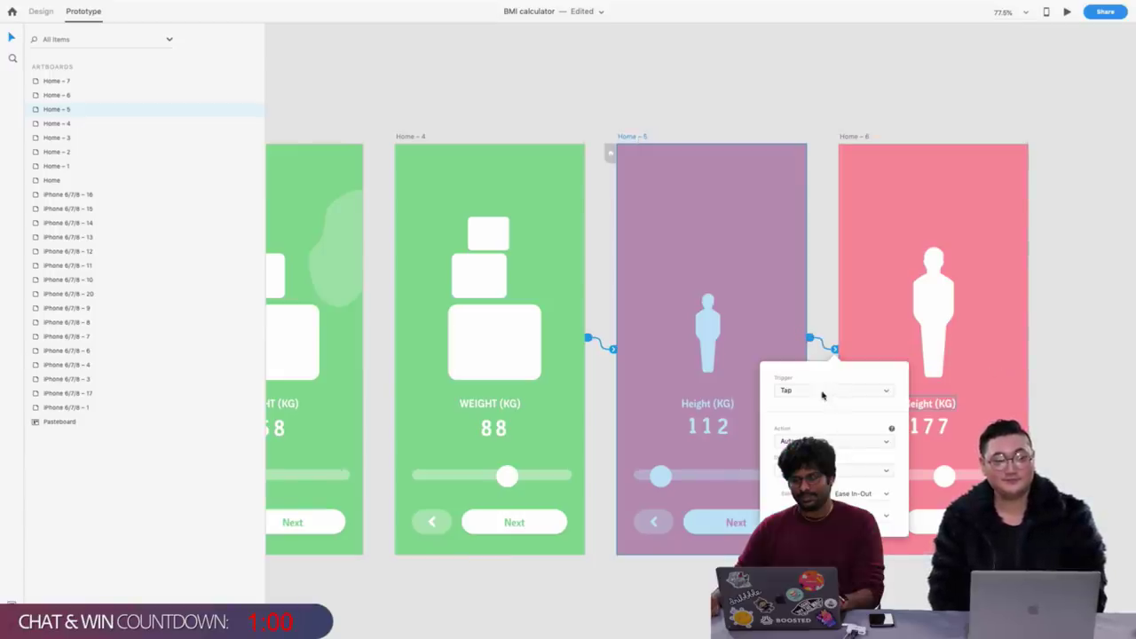
click(479, 80)
Return to design mode and copy the two background blobs from Home – 3 onto the Home – 4 artboard
scroll(506, 83, left, 10)
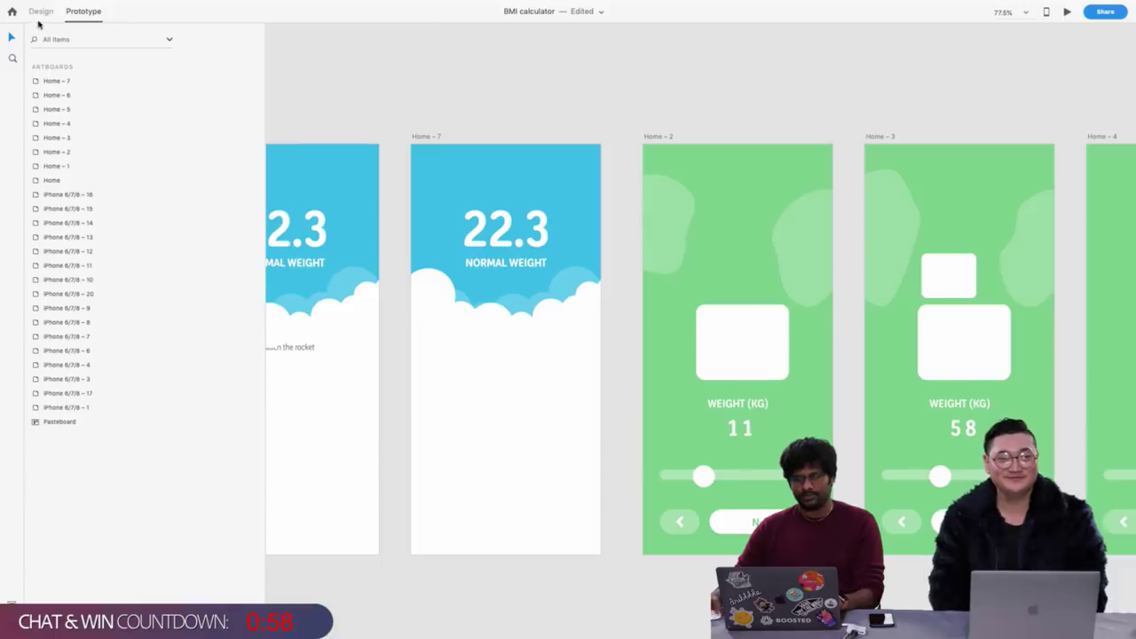
click(41, 11)
scroll(527, 139, right, 8)
click(499, 257)
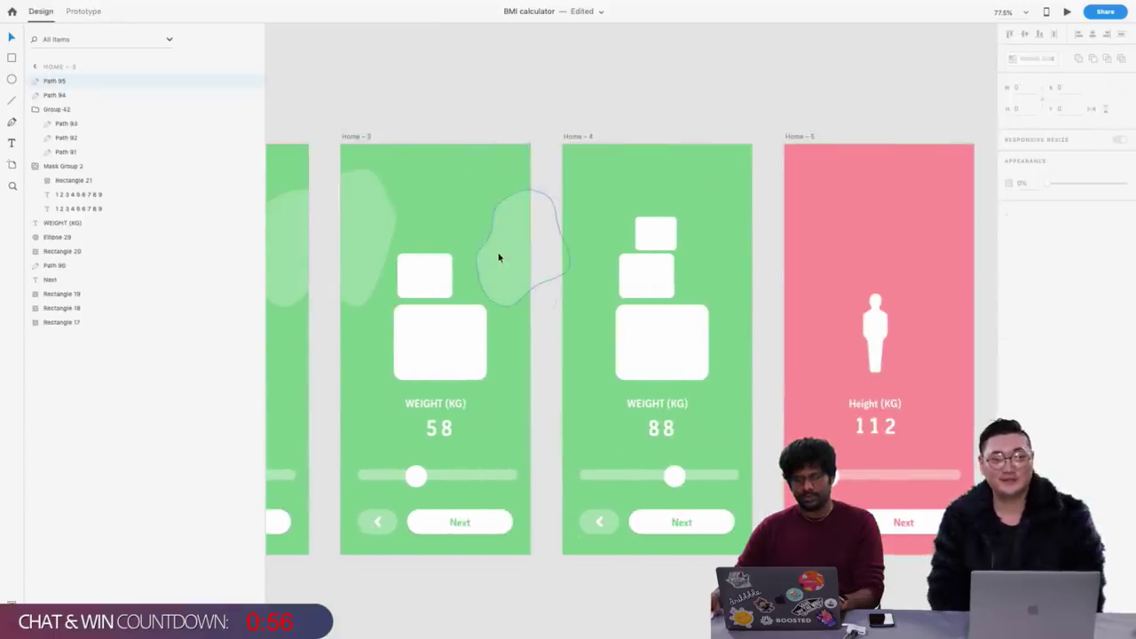
click(578, 138)
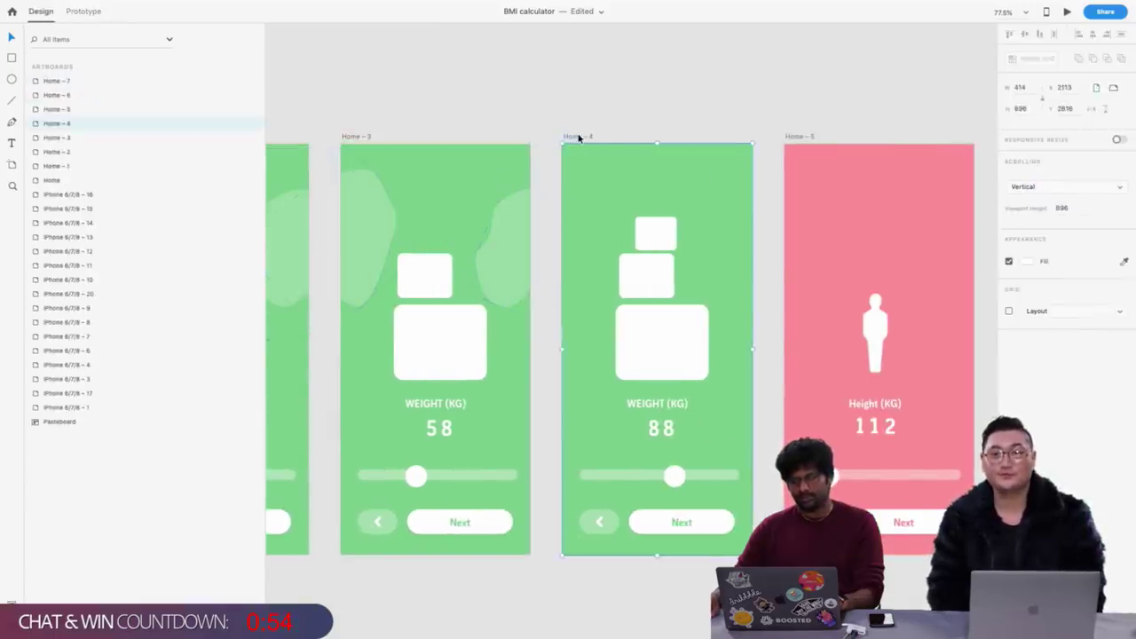
key(ctrl+v)
Reshape the left background blob on Home – 4, moving its upper right anchor point to about X 120, Y 123
click(596, 236)
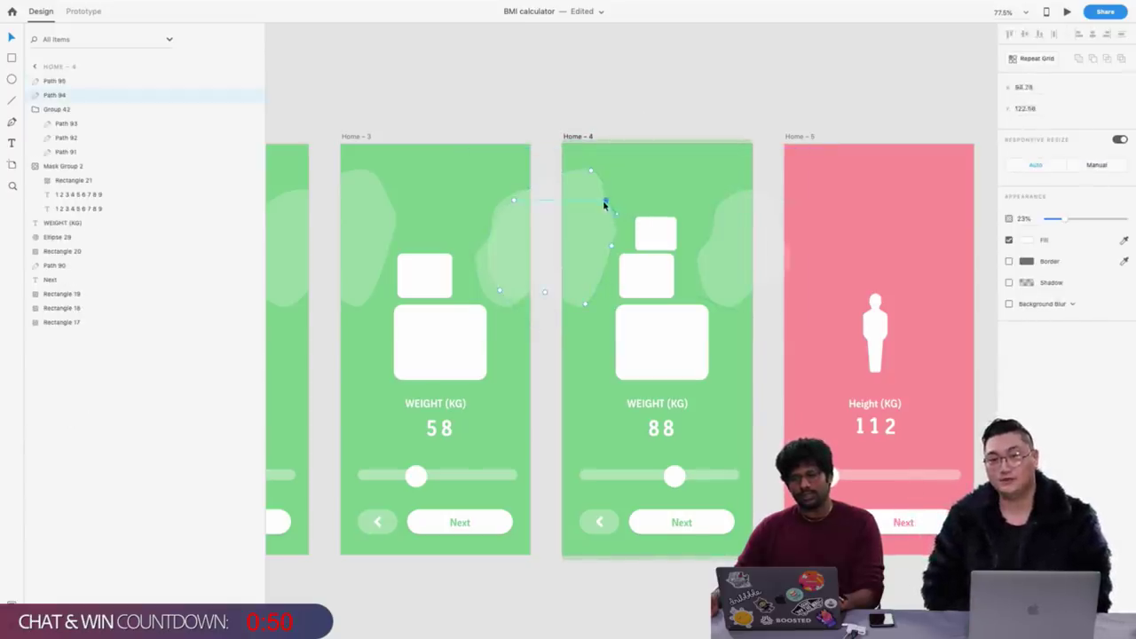
click(595, 205)
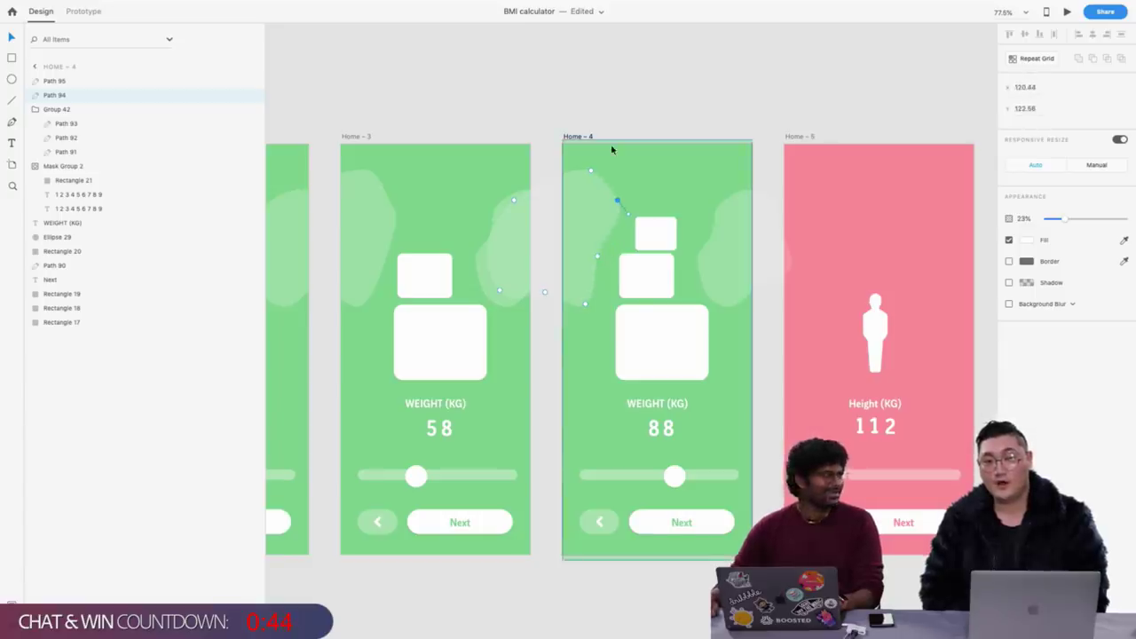
click(654, 127)
Rotate the right background blob on Home – 4 to -10° and enlarge it to about 239 by 315
double_click(717, 257)
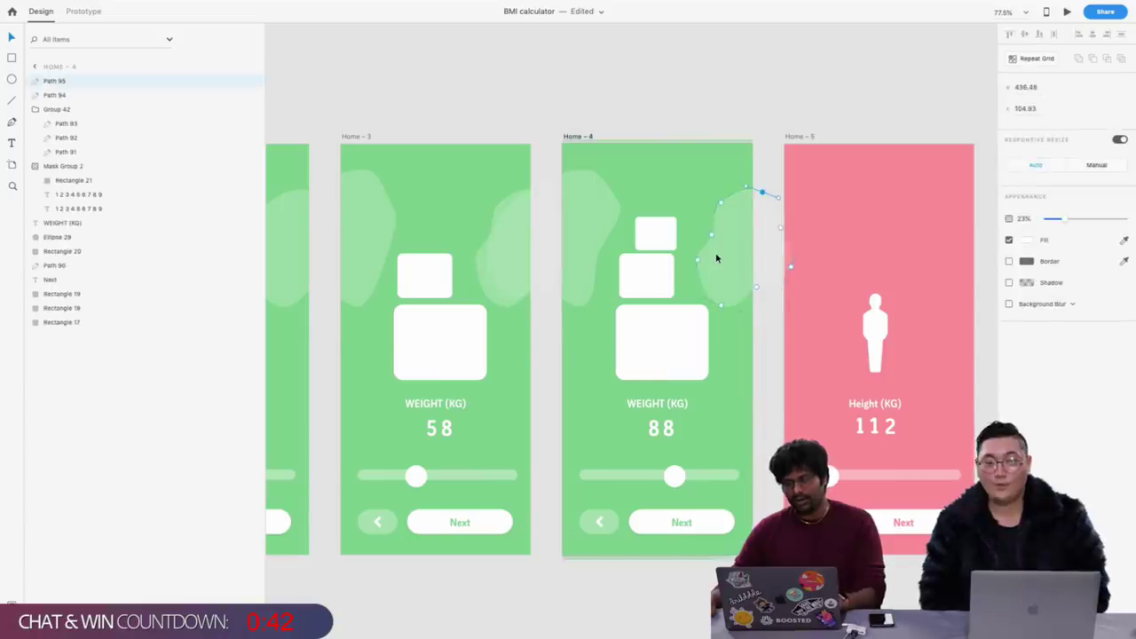
click(751, 254)
click(755, 266)
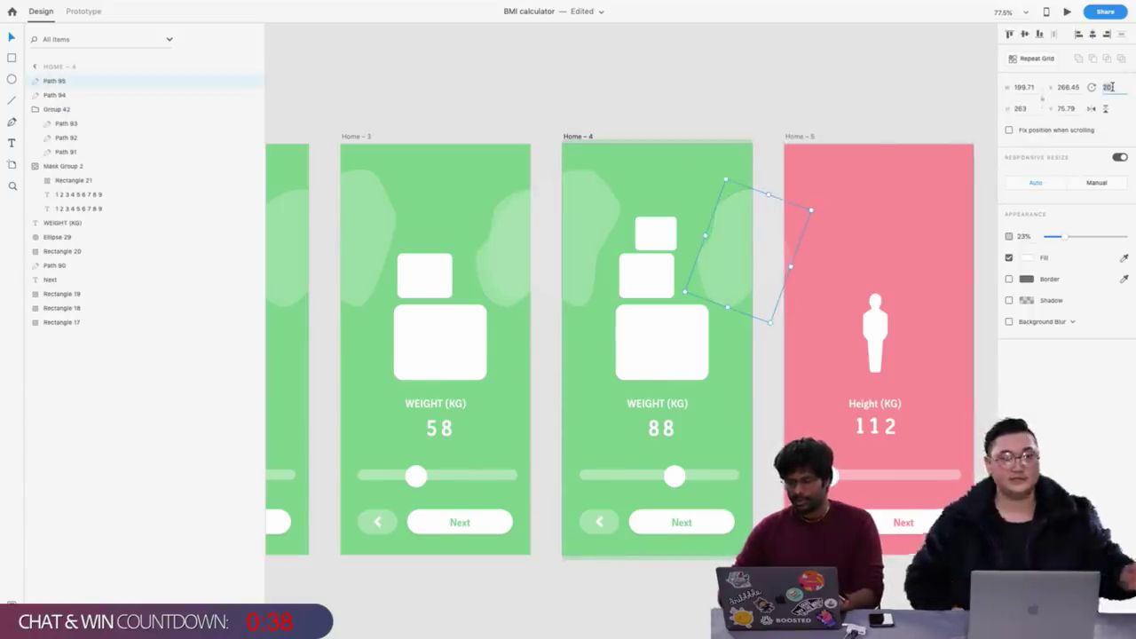
text(-10)
key(Return)
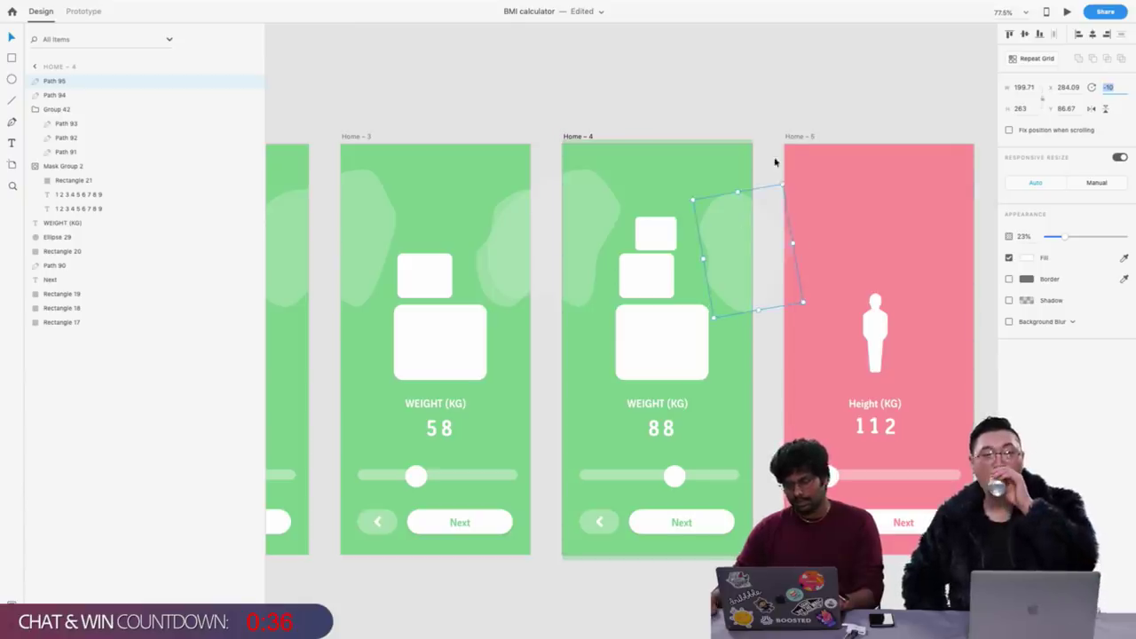
drag(783, 183, 796, 158)
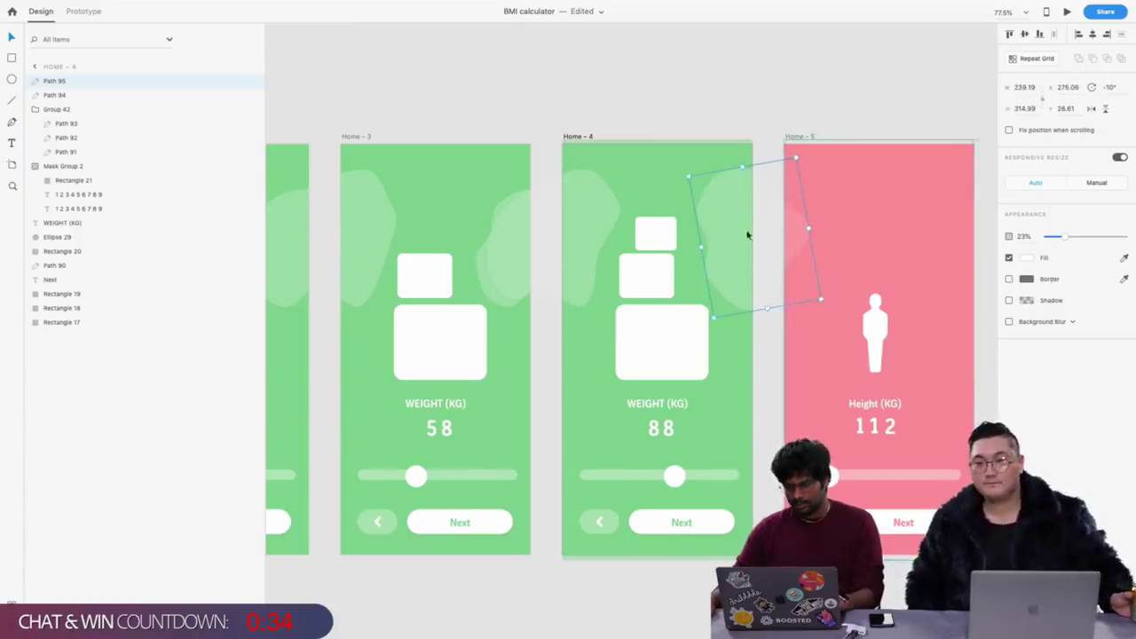
Paste the two background blobs from Home – 4 onto the Home – 5 artboard
click(817, 104)
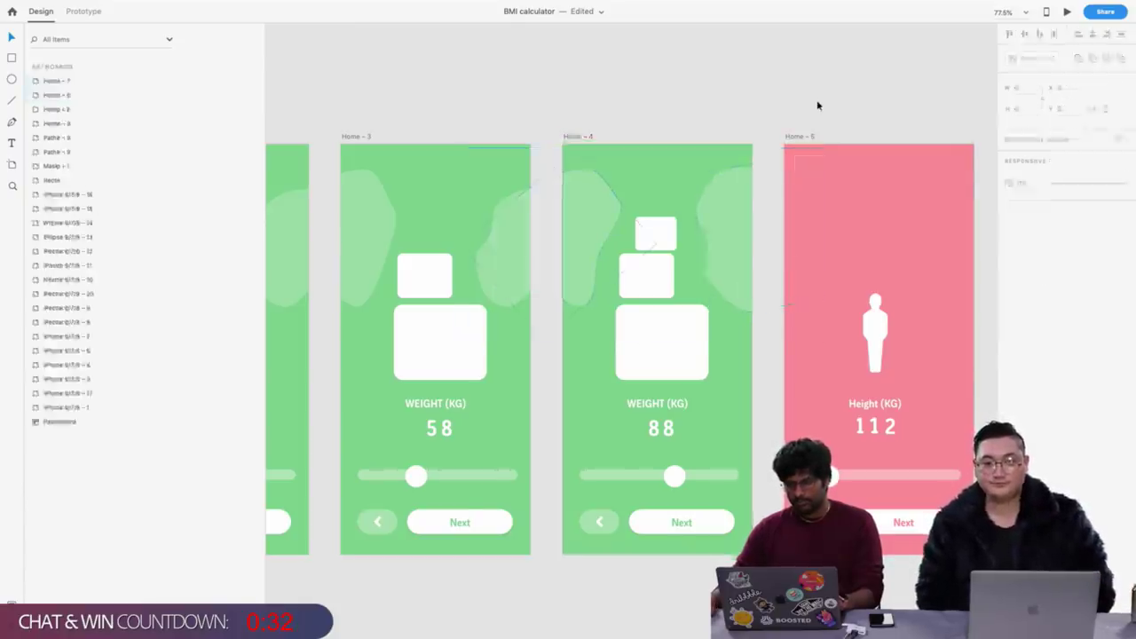
click(800, 138)
key(super+z)
scroll(804, 112, right, 4)
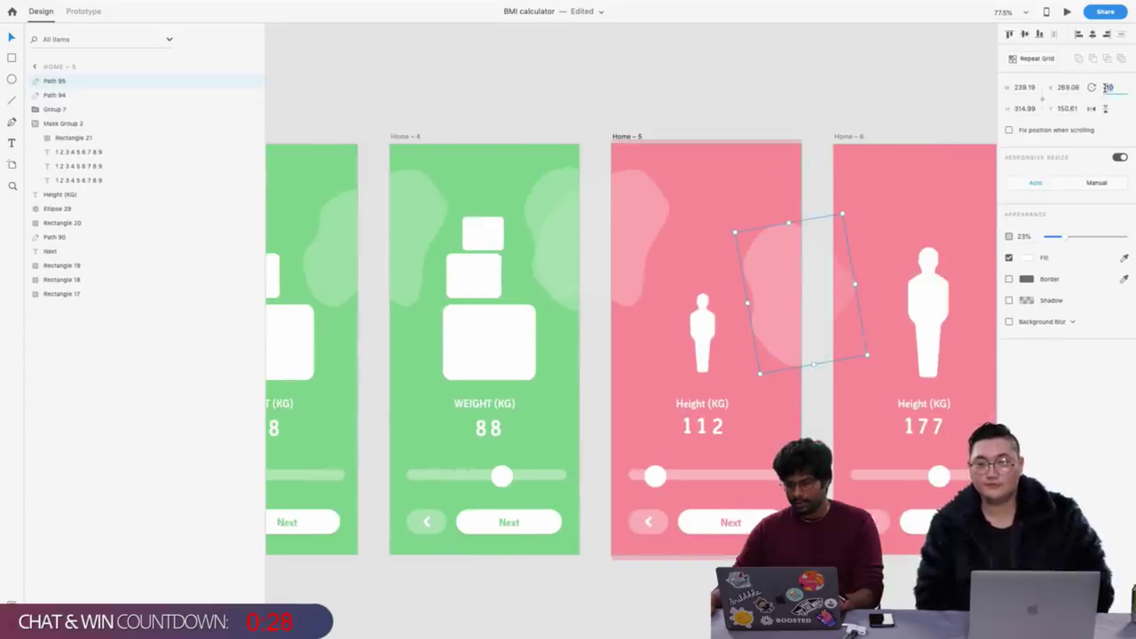
Rotate the right background blob on Home – 5 to -140°
key(shift+Up)
key(shift+Up)
key(shift+Up)
key(shift+Up)
key(shift+Up)
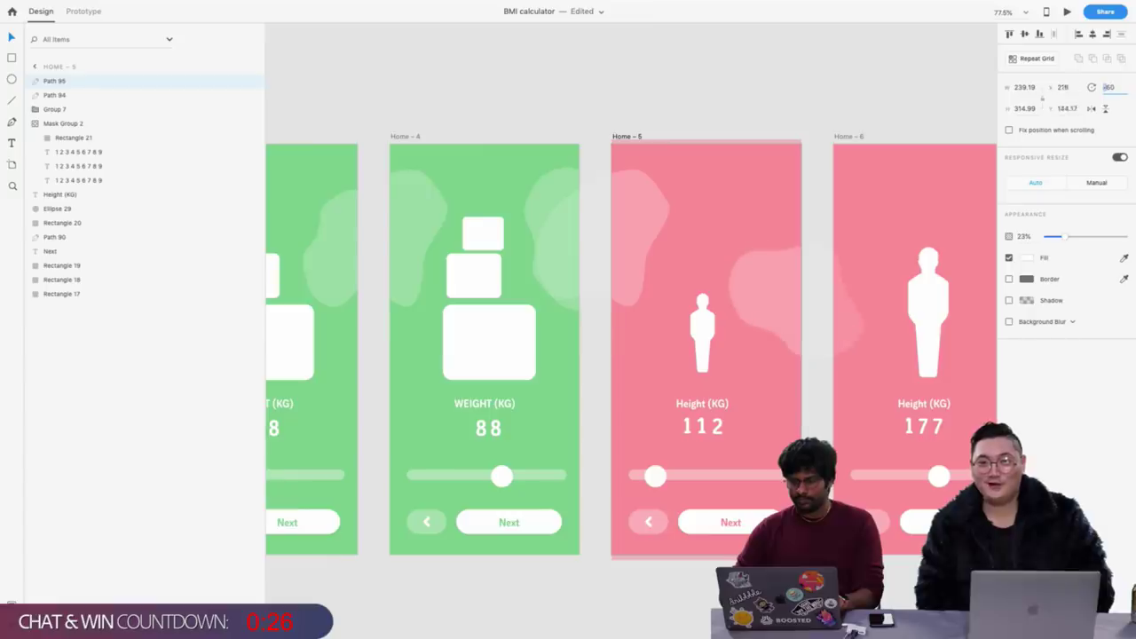
key(shift+Up)
key(shift+Up)
key(shift+Up)
key(shift+Up)
key(shift+Up)
key(shift+Up)
key(shift+Up)
key(shift+Up)
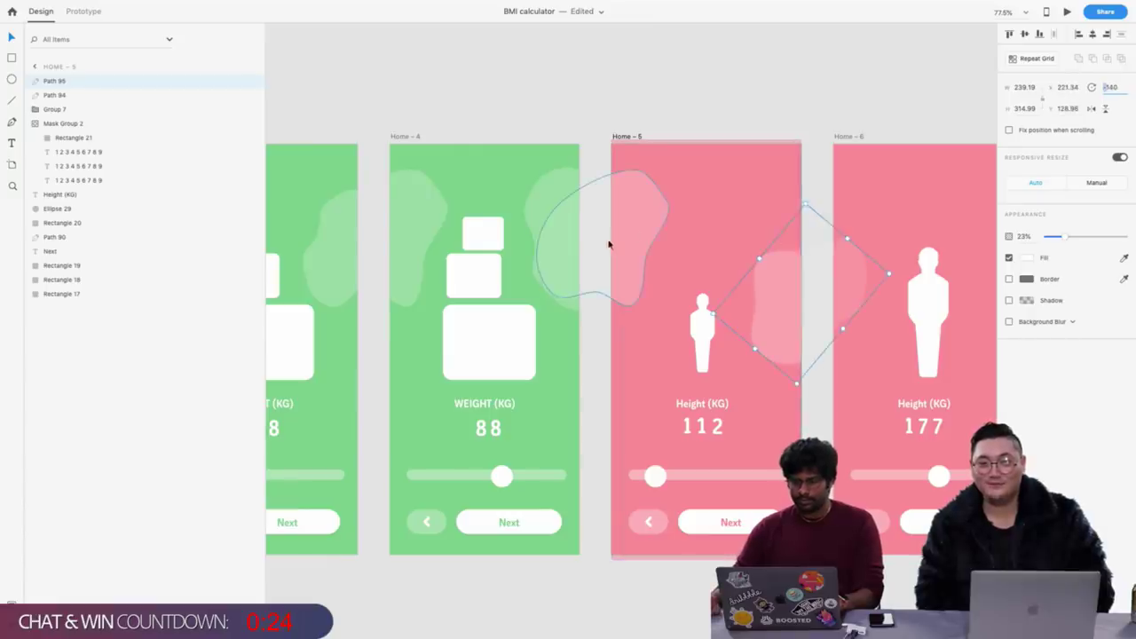
Stretch the left background blob on Home – 5 upward and place its right-edge anchor point at about X 121, Y 123
click(639, 232)
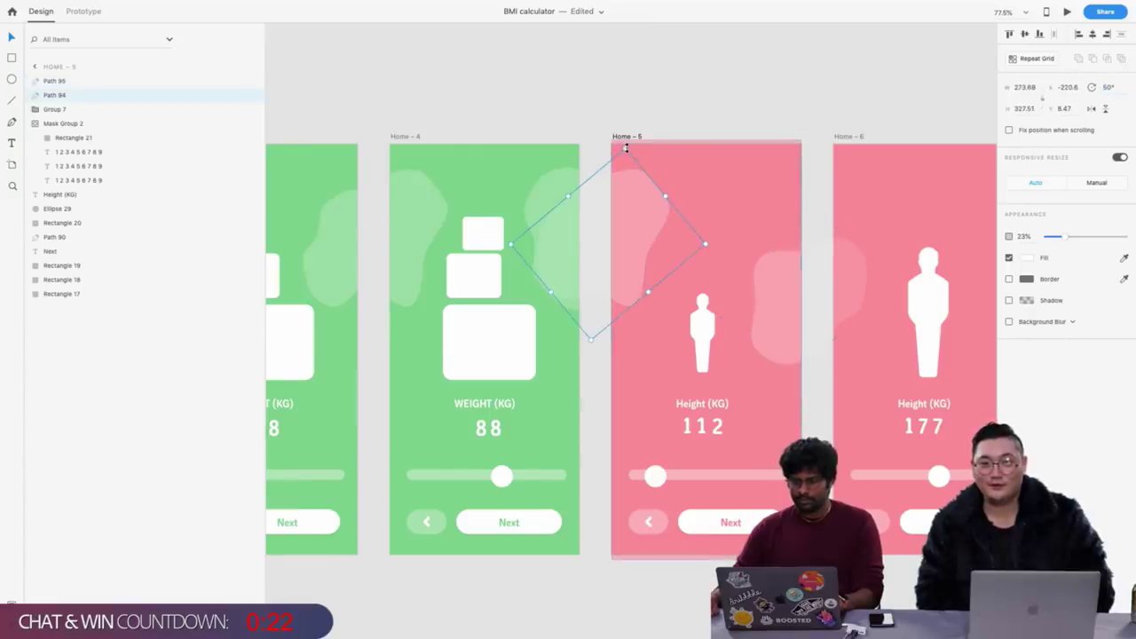
drag(629, 136, 648, 96)
double_click(652, 203)
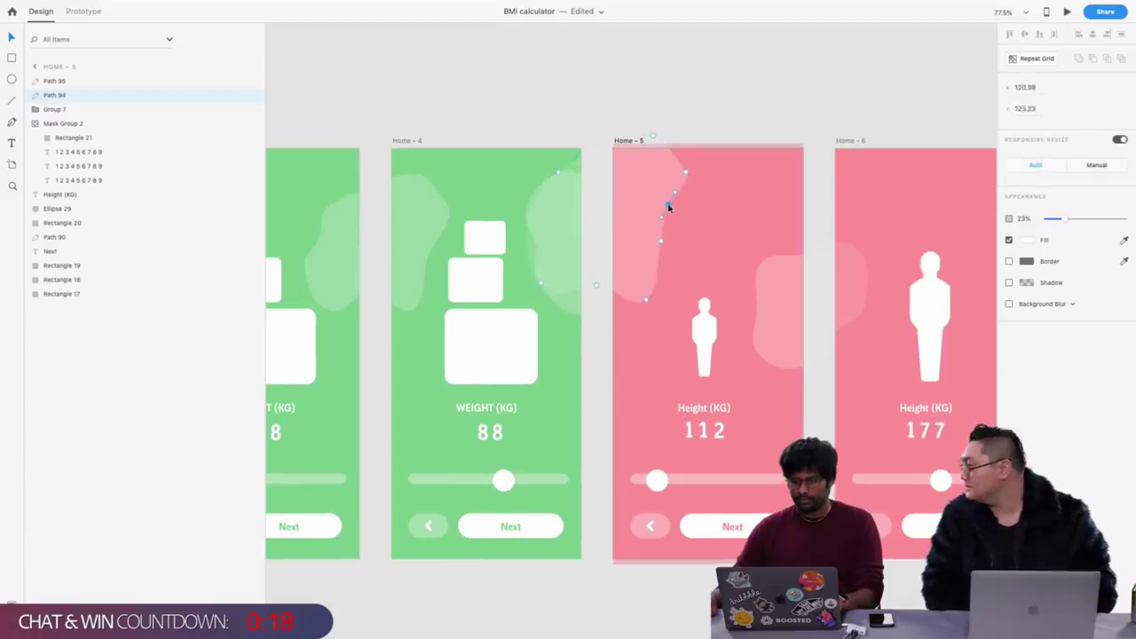
click(697, 75)
Lower the opacity of both background blobs on Home – 5 to 11%
scroll(692, 119, right, 5)
click(601, 332)
shift+click(479, 281)
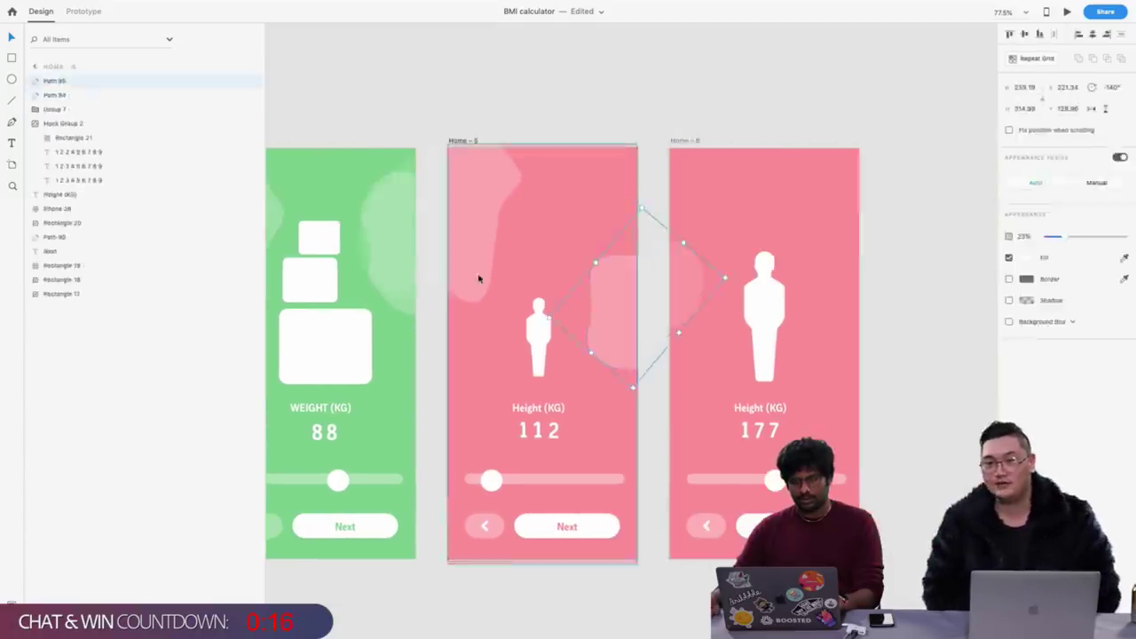
drag(1067, 241, 1051, 241)
Reshape the left background blob on Home – 5 by moving its lower right anchor point slightly upward
click(596, 81)
double_click(484, 262)
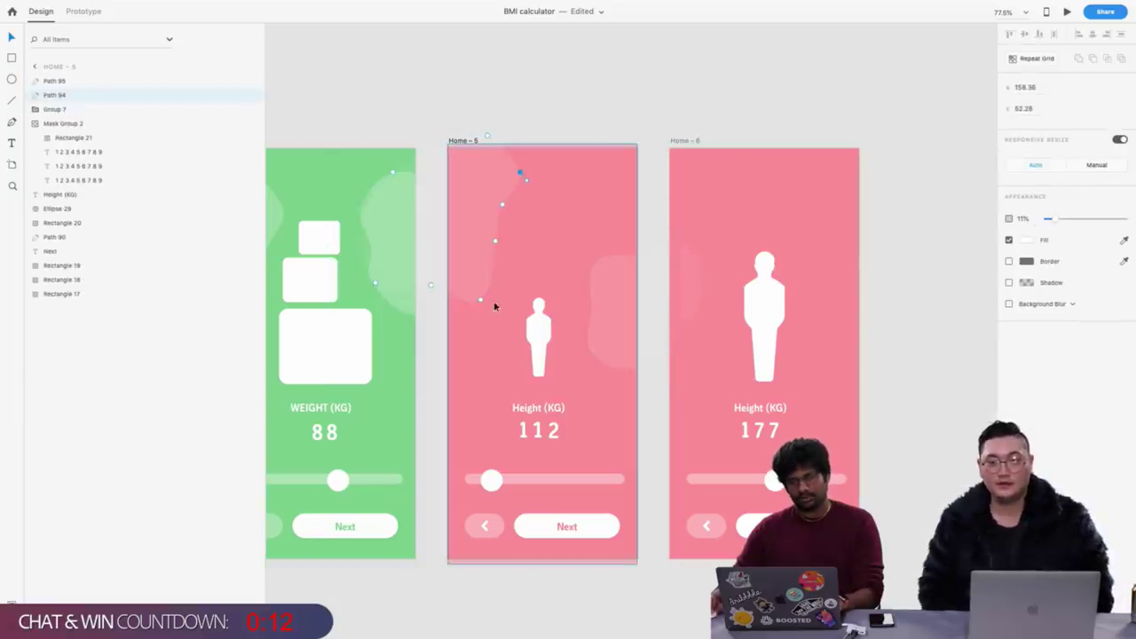
drag(484, 302, 479, 279)
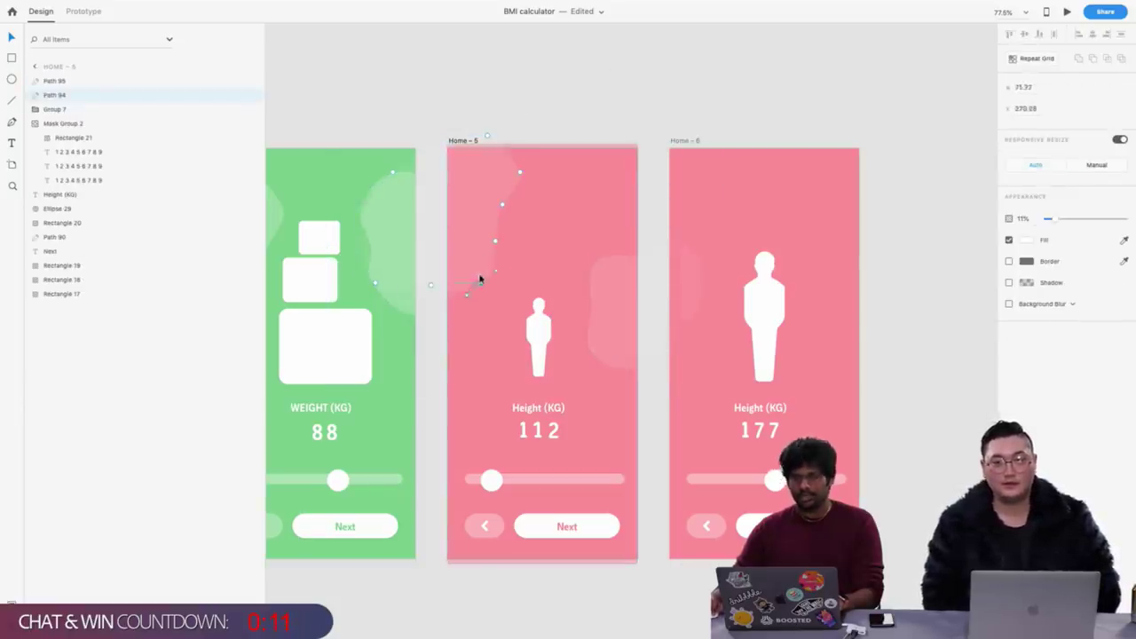
click(540, 39)
Copy both background blobs from Home – 5 onto the Home – 6 artboard
click(477, 204)
shift+click(612, 298)
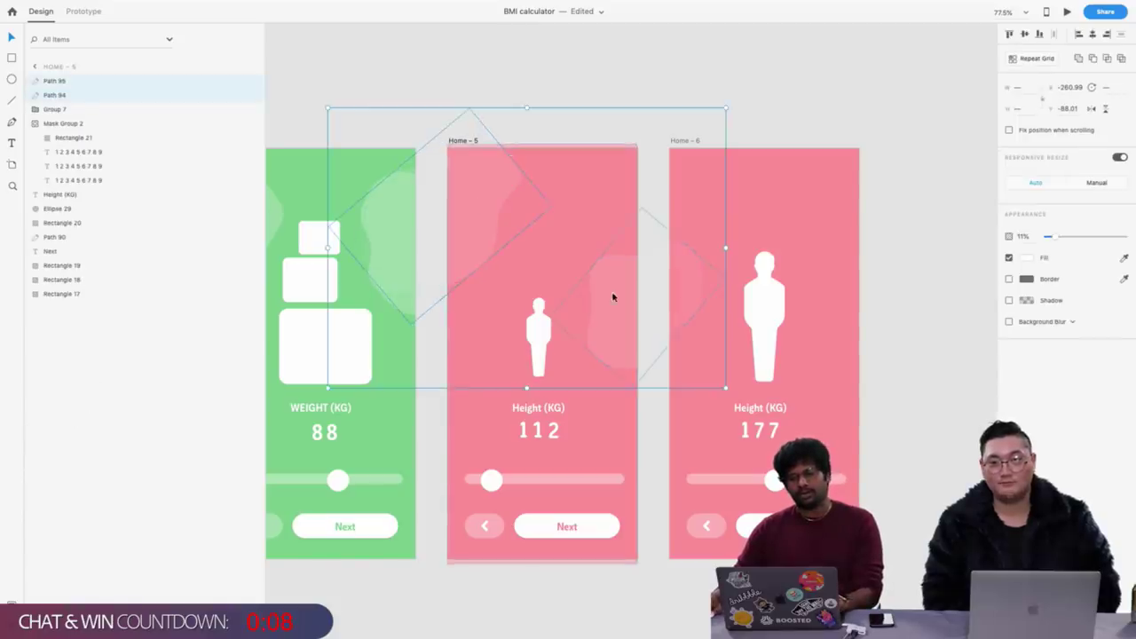
click(690, 140)
key(ctrl+v)
click(718, 97)
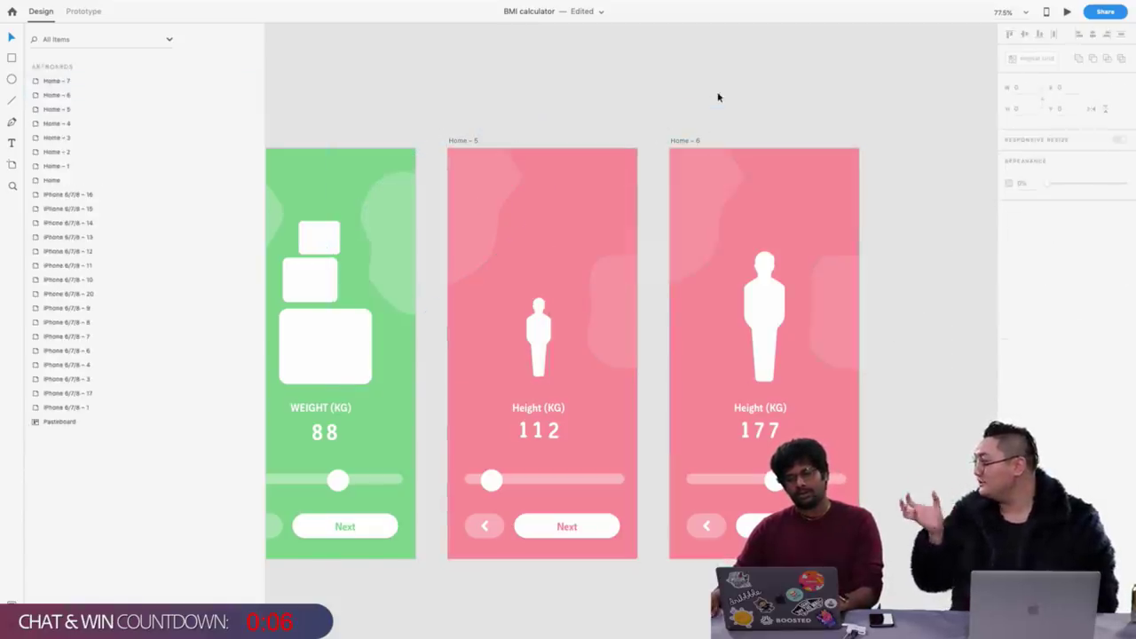
Reshape the left background blob on Home – 6, moving its top anchor to about X 71, Y 51 and adding an anchor on its right edge
click(714, 173)
click(746, 106)
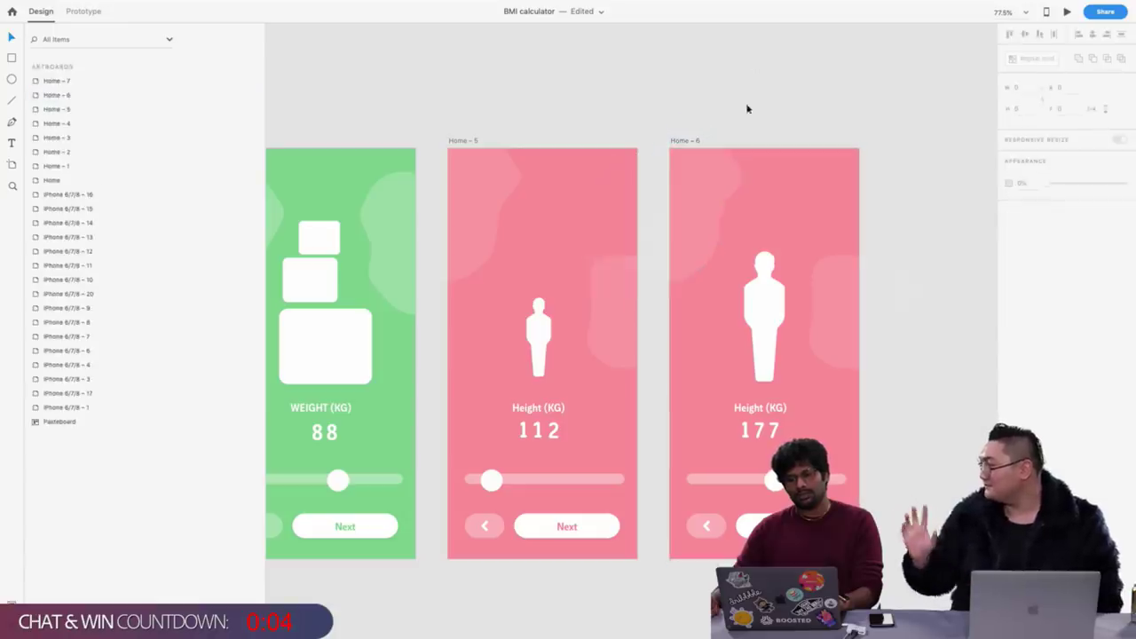
click(699, 195)
double_click(738, 189)
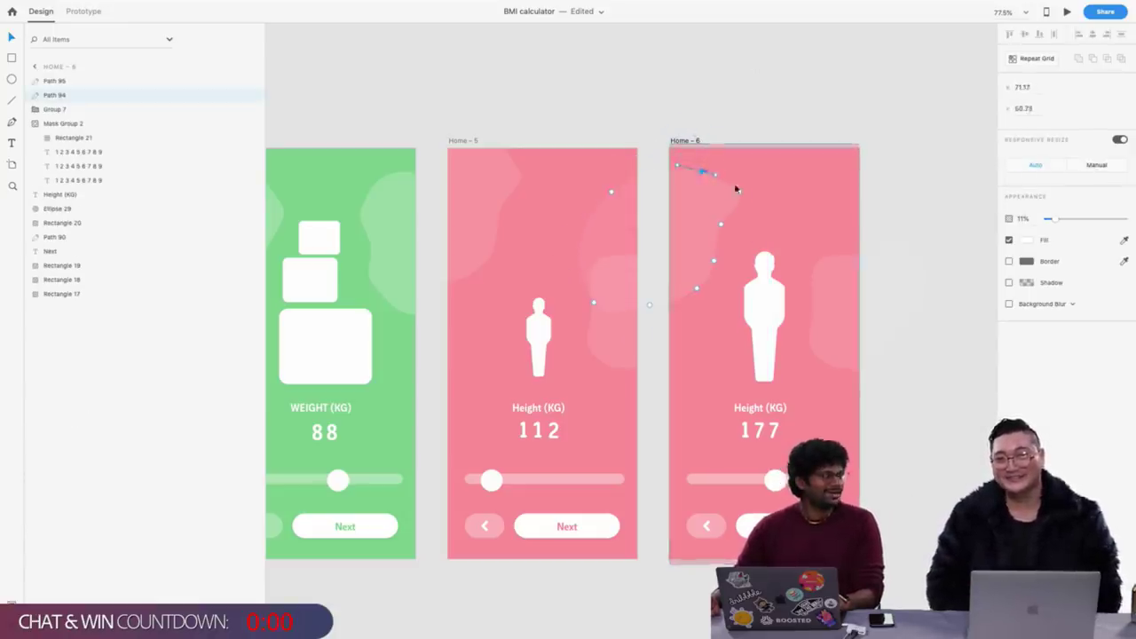
drag(735, 188, 725, 203)
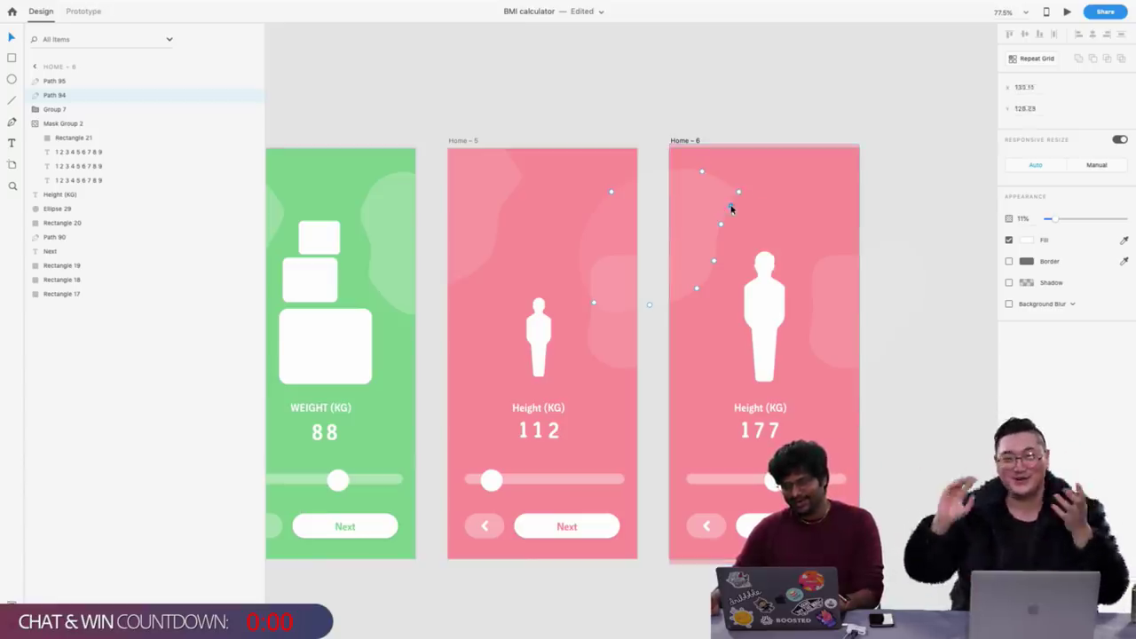
click(733, 208)
click(713, 205)
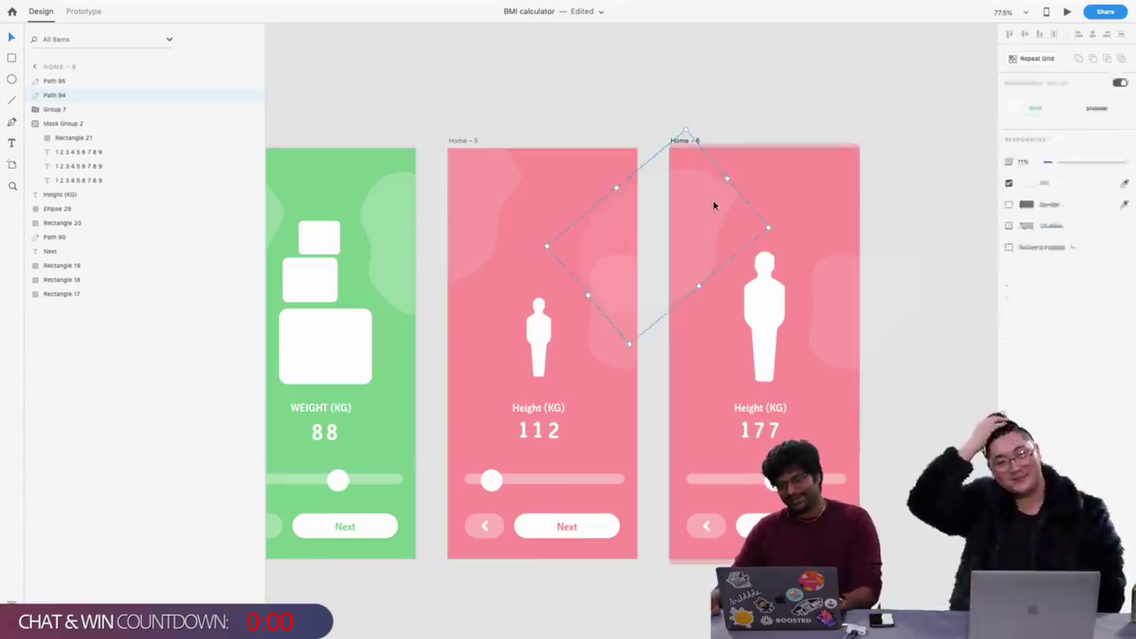
double_click(737, 192)
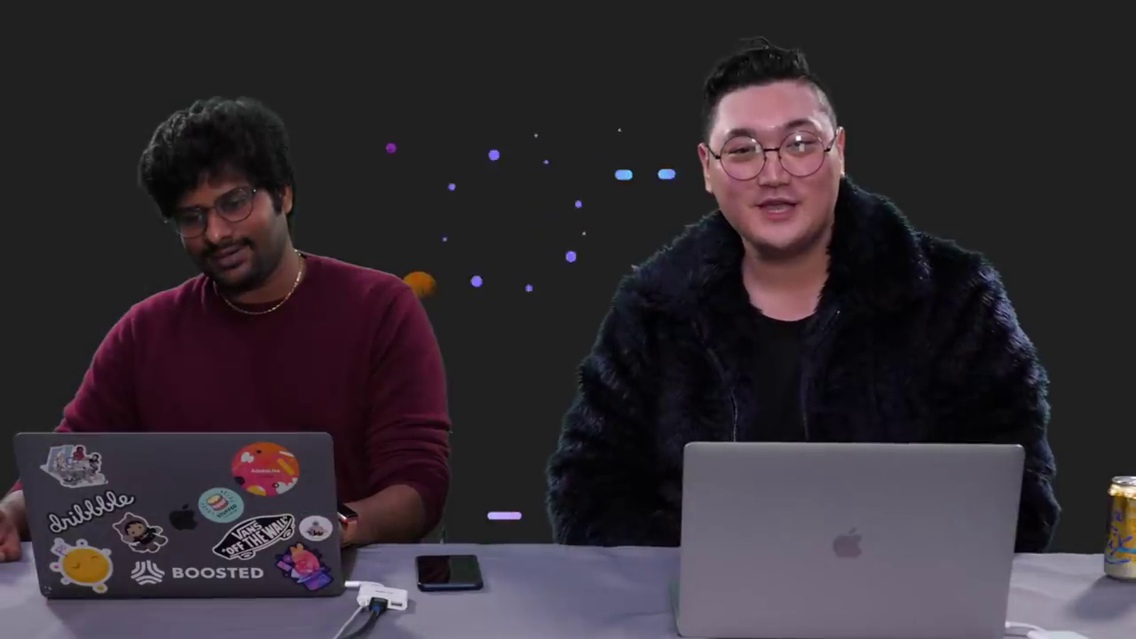
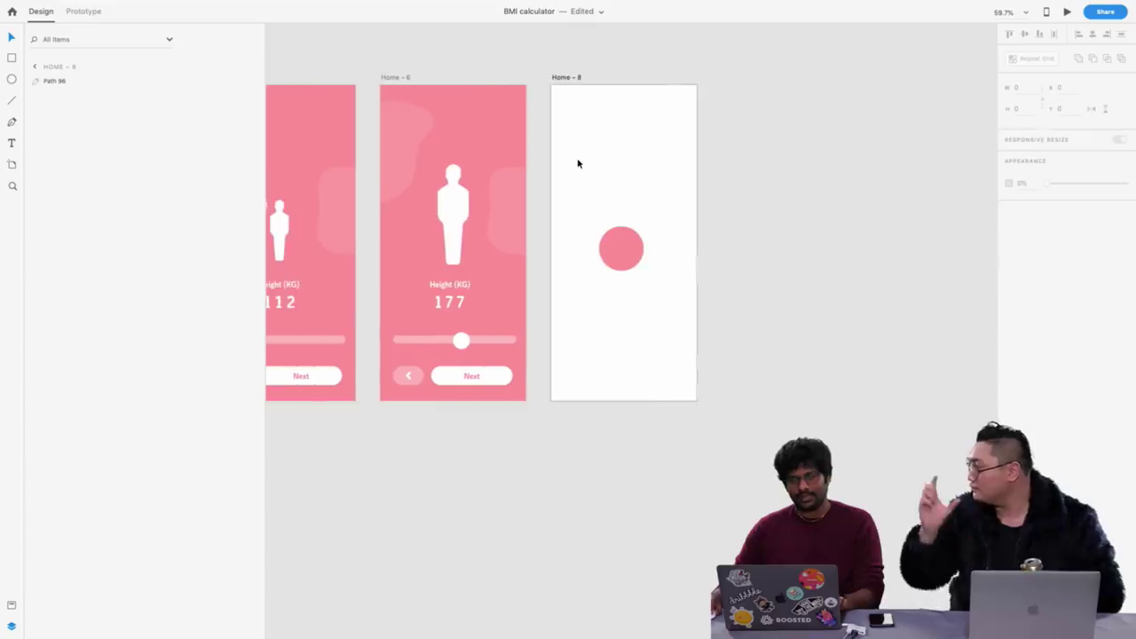
Shrink the pink circle on the Home – 8 artboard to about 88 by 88
click(621, 239)
drag(645, 225, 623, 237)
scroll(604, 235, left, 5)
scroll(604, 235, right, 3)
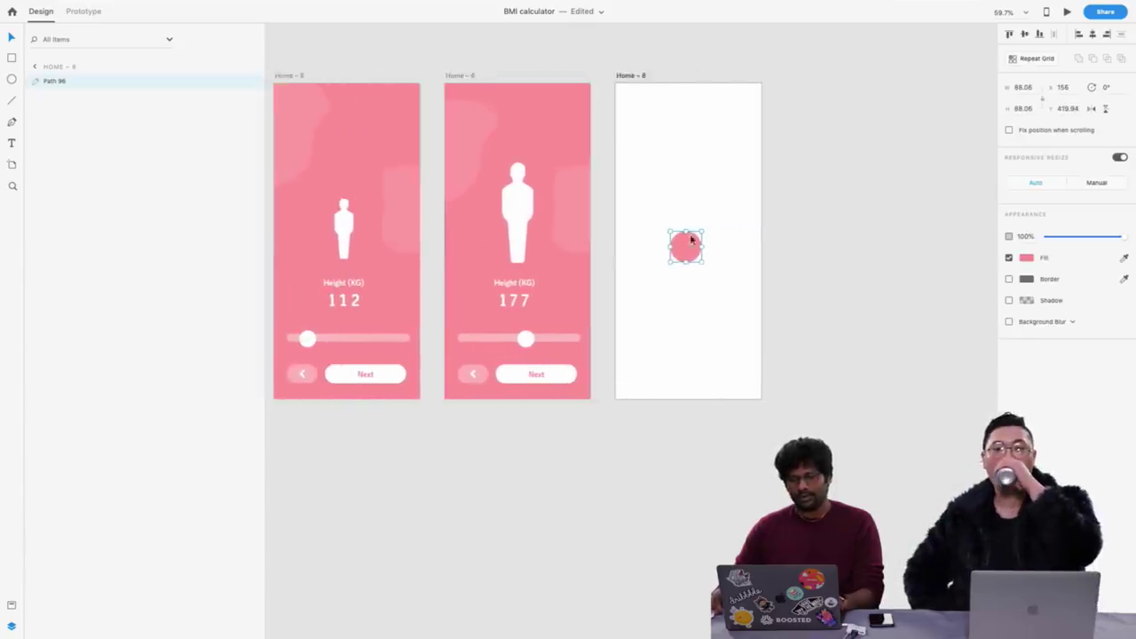
Duplicate the Home – 8 artboard with its pink circle
scroll(710, 234, left, 7)
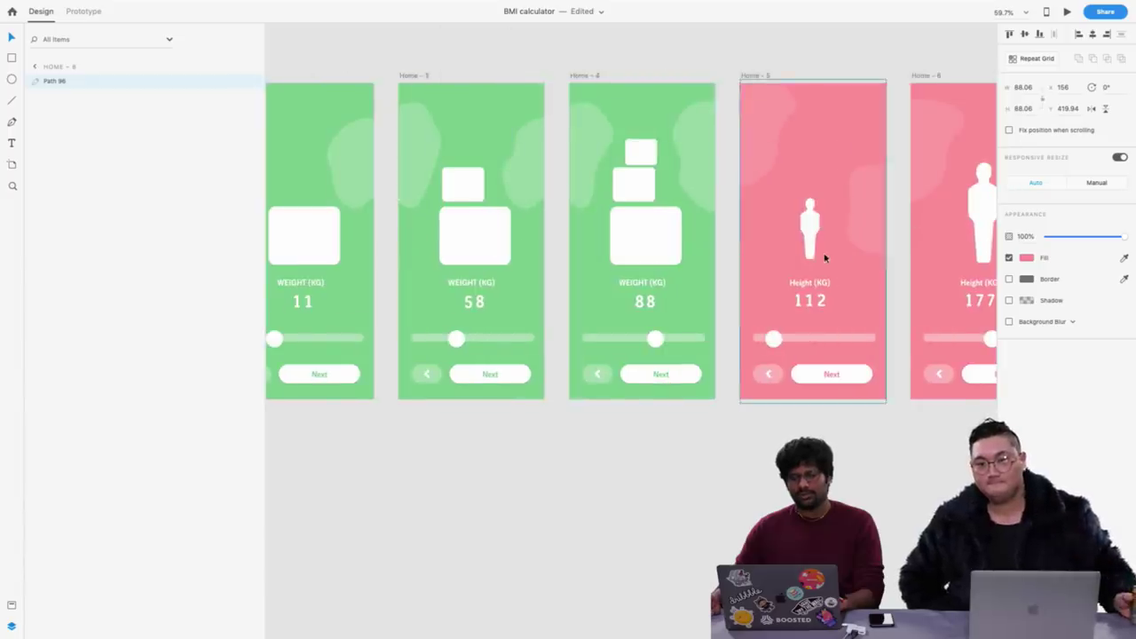
scroll(824, 254, right, 8)
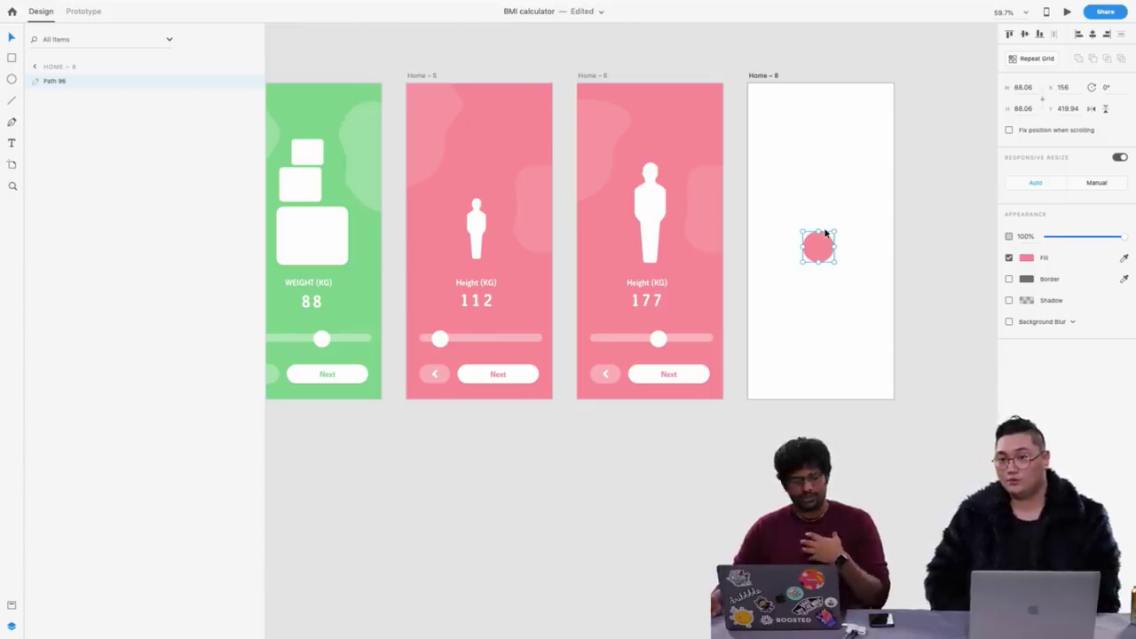
scroll(835, 221, right, 5)
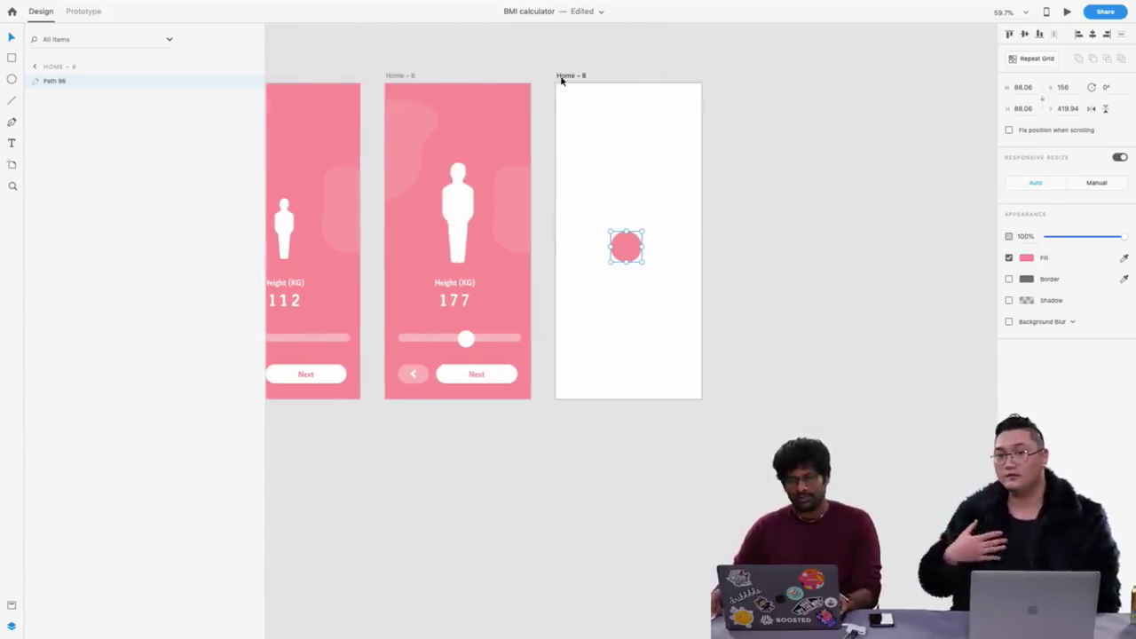
click(560, 77)
key(super+d)
Shrink the pink circle on Home – 9 to about 37 by 37 and center it vertically and horizontally on the artboard
scroll(798, 253, up, 5)
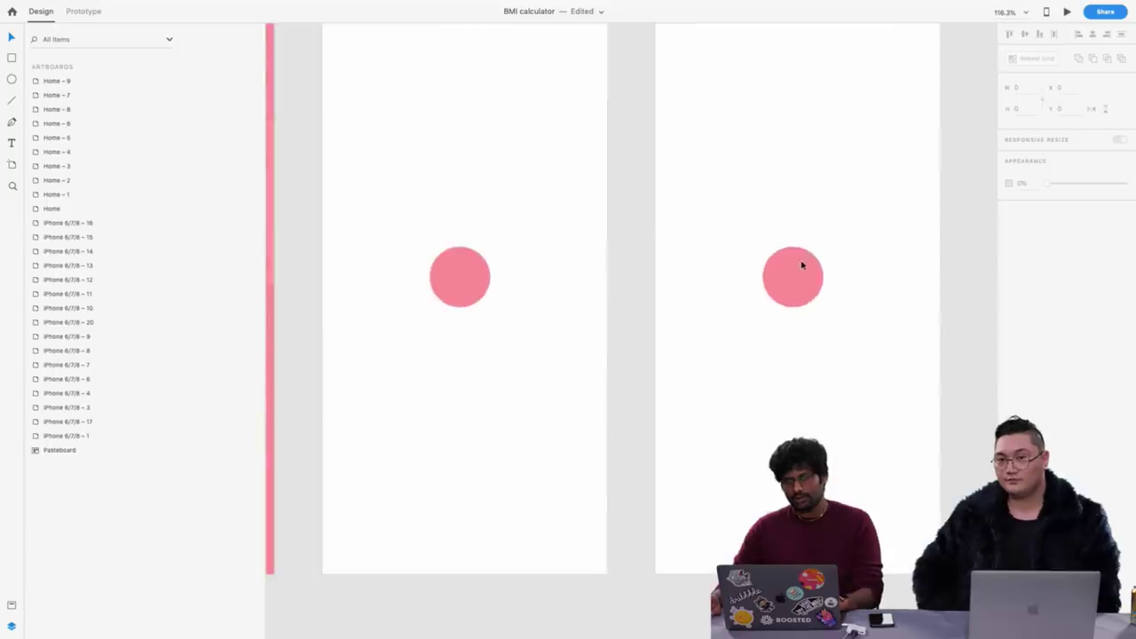
click(812, 259)
drag(824, 247, 786, 282)
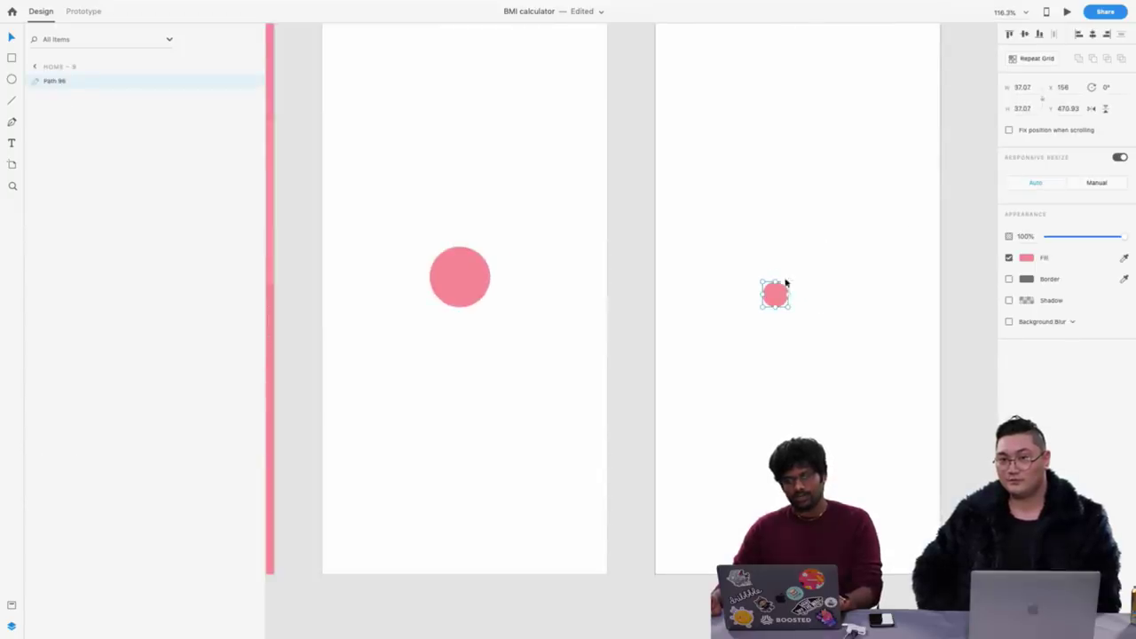
click(1025, 34)
click(1093, 33)
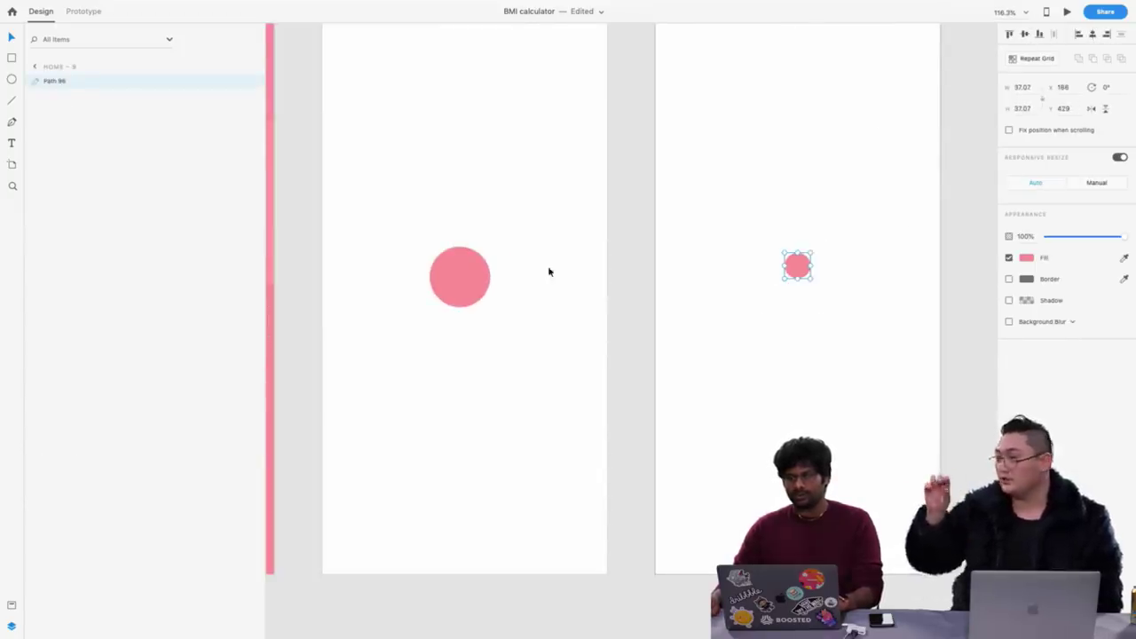
Duplicate the Home – 8 and Home – 9 artboards together and place the copies to the right of Home – 9
scroll(512, 276, down, 5)
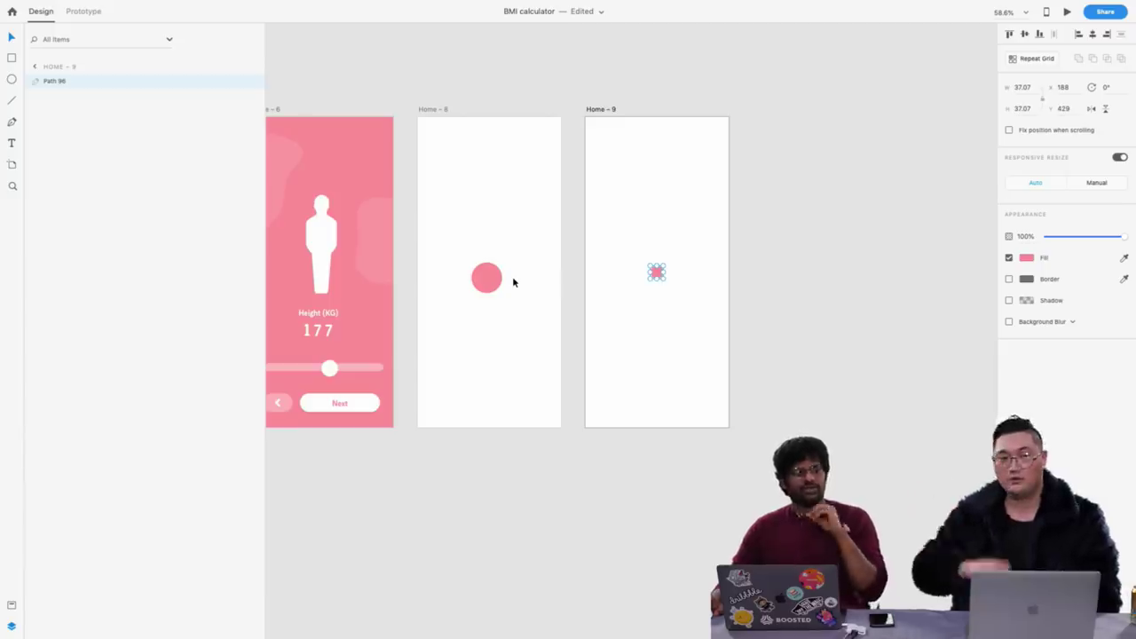
click(433, 109)
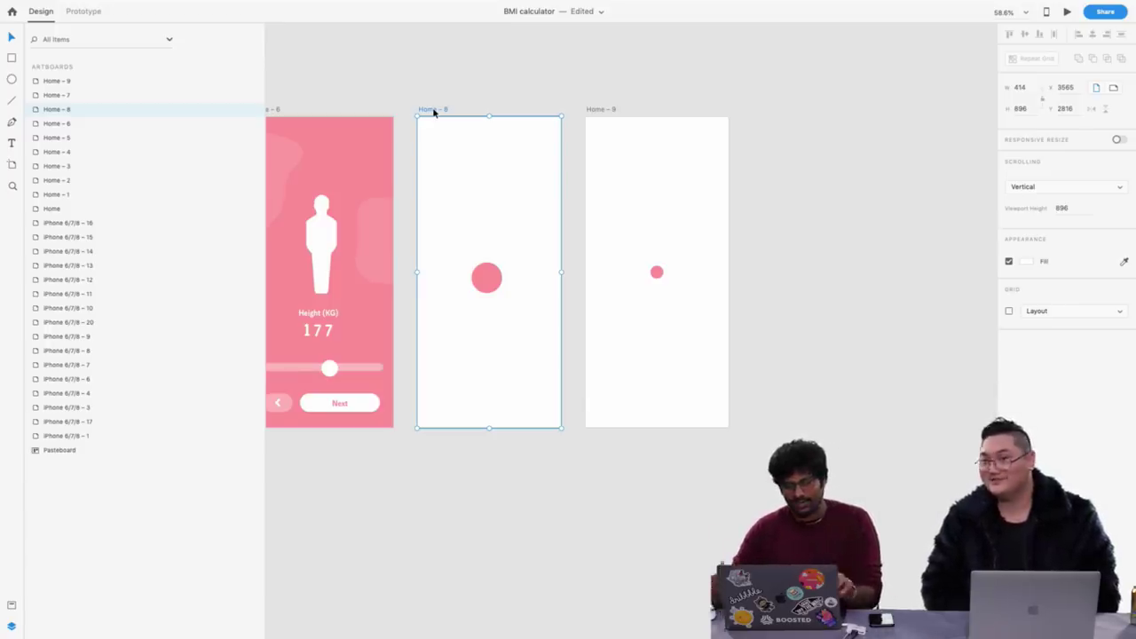
click(589, 127)
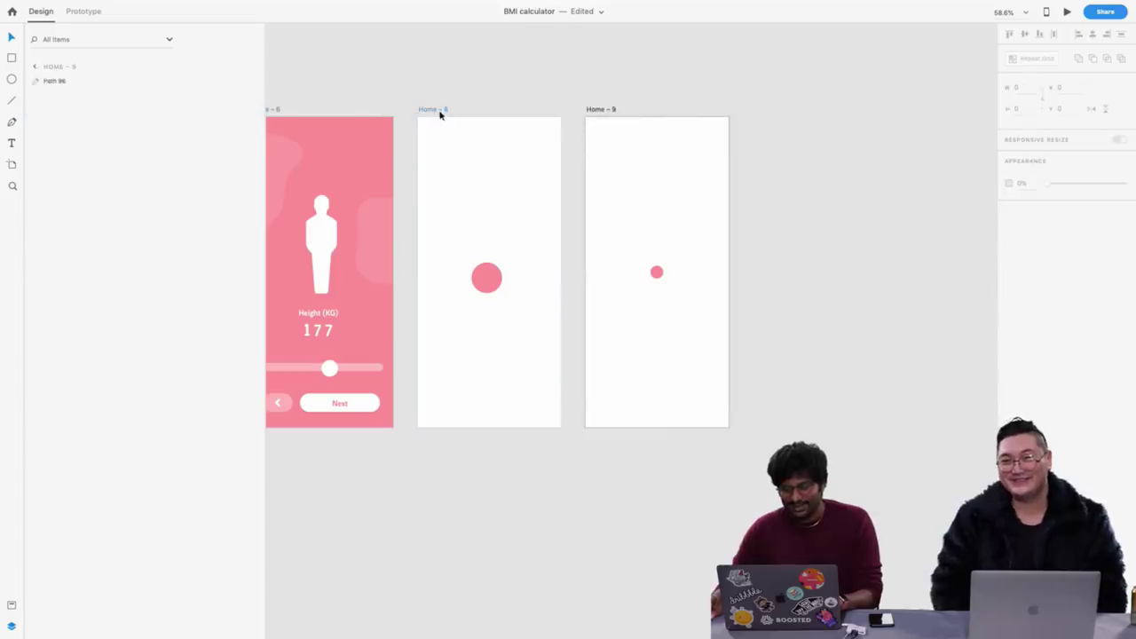
drag(421, 119, 738, 469)
scroll(567, 328, down, 2)
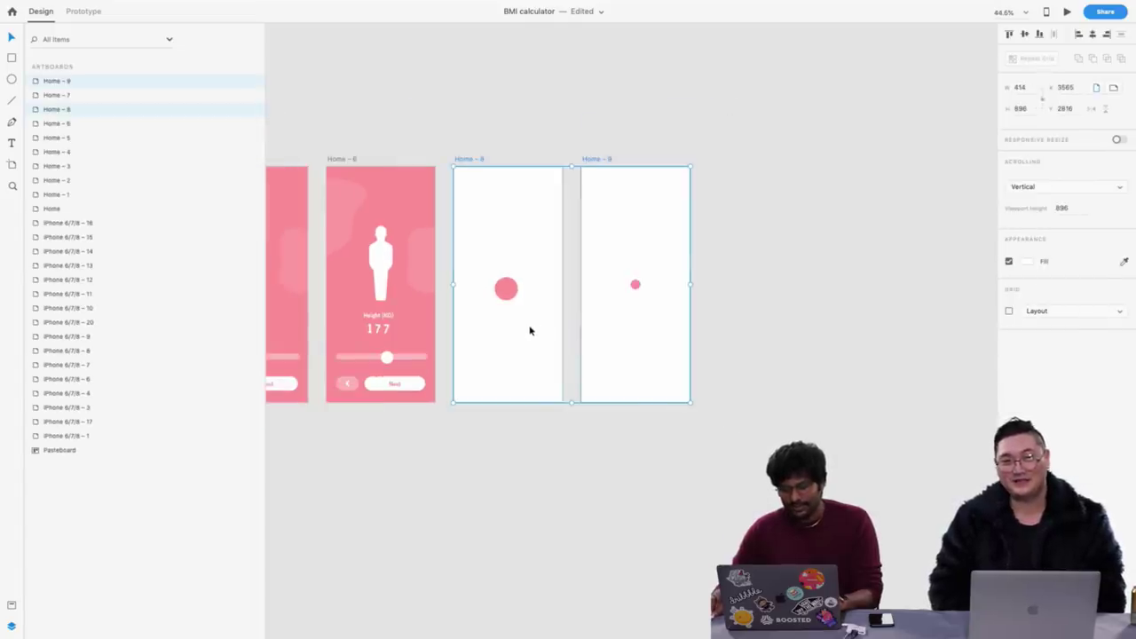
right_click(530, 326)
key(Escape)
drag(511, 232, 765, 234)
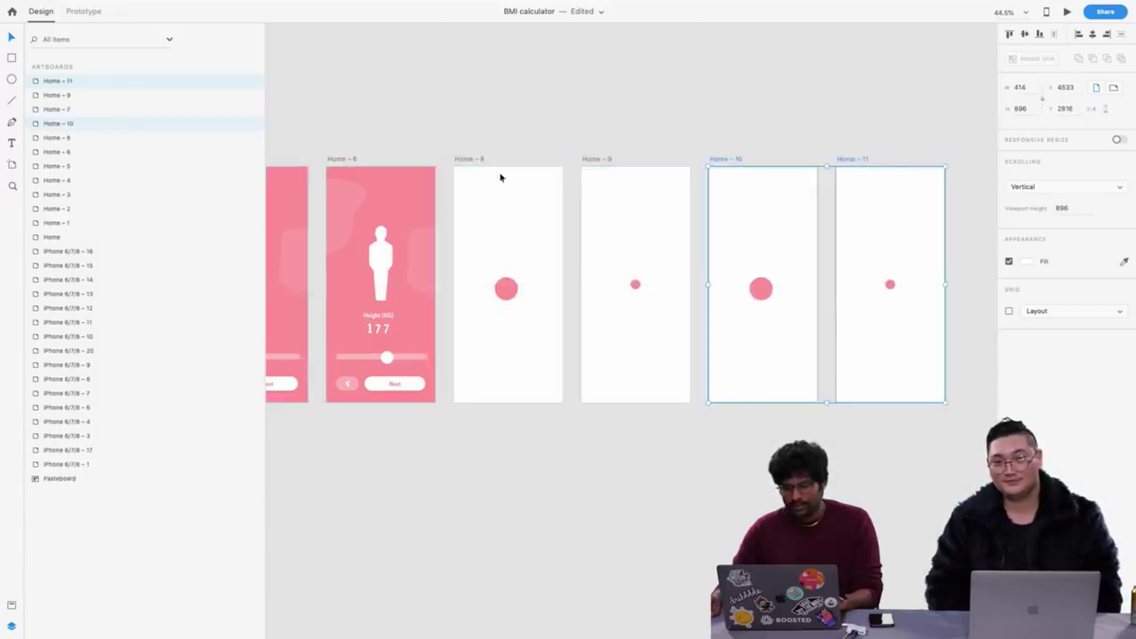
Duplicate the blue Home – 1 result artboard and place the copy at the end of the artboard row
scroll(469, 145, down, 5)
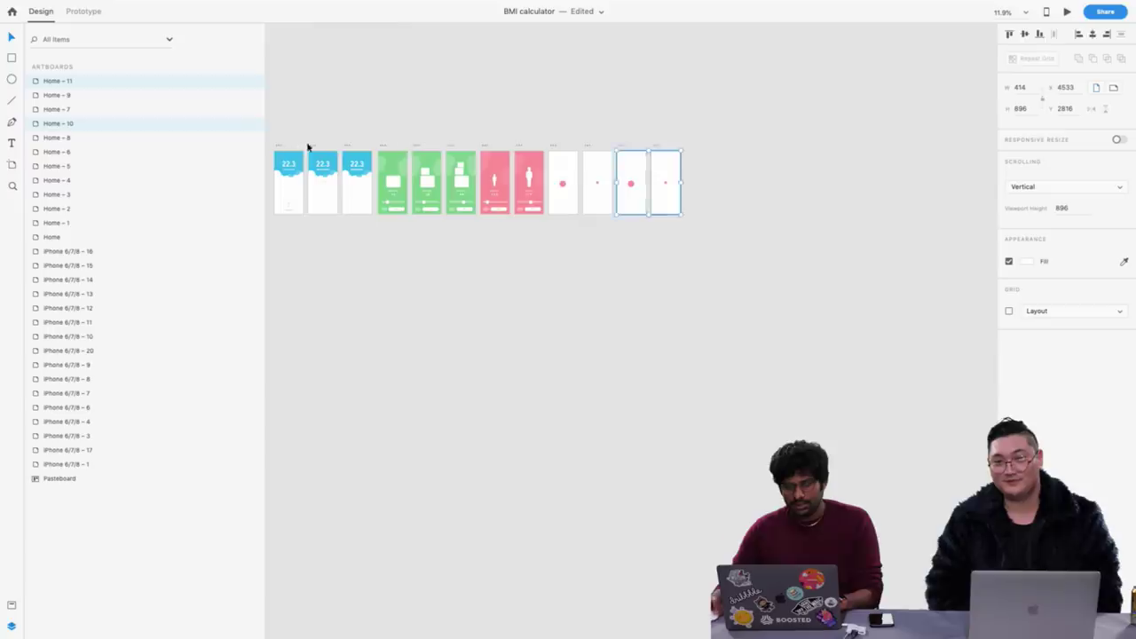
click(314, 149)
drag(314, 149, 695, 150)
scroll(576, 130, left, 3)
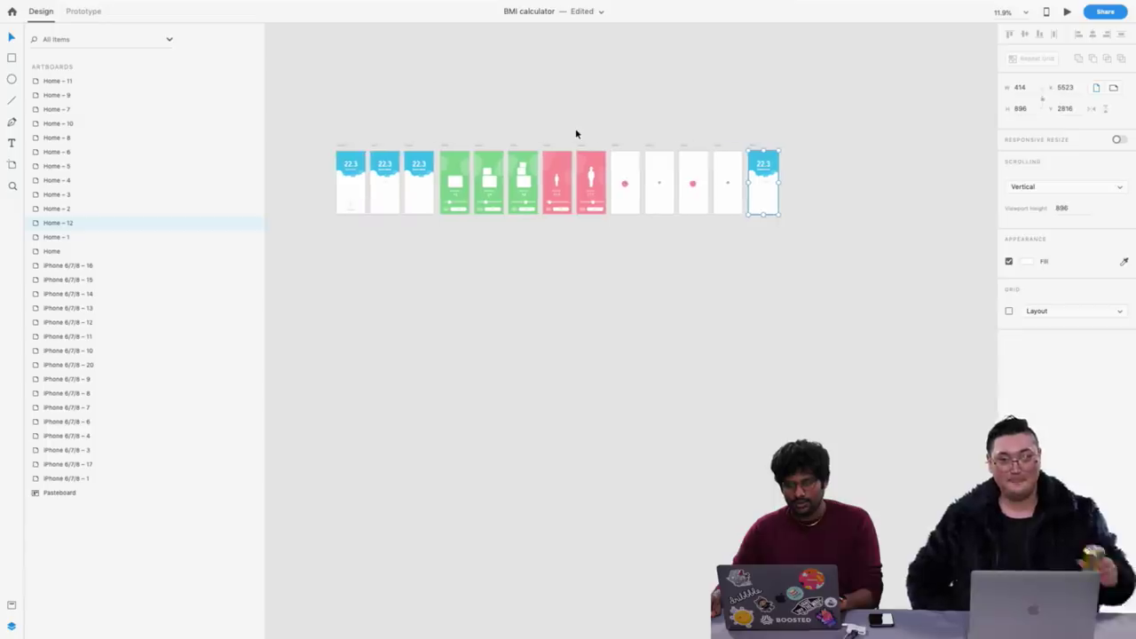
click(391, 130)
Delete the rocket caption group below the clouds on the Home – 12 artboard
scroll(337, 220, up, 2)
scroll(353, 141, up, 2)
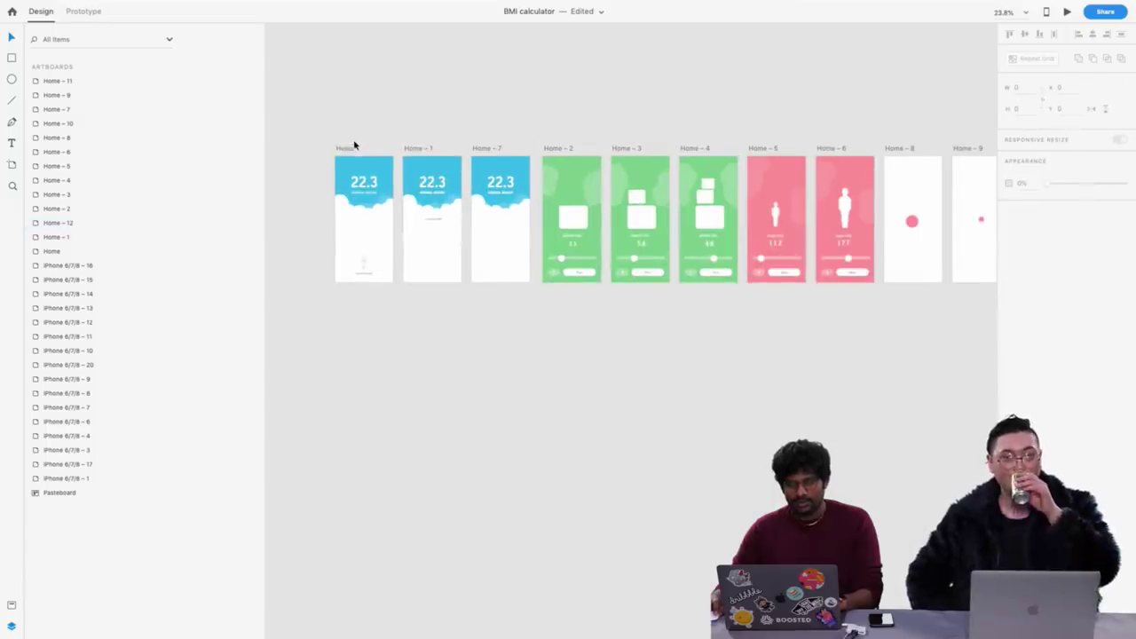
scroll(356, 148, right, 10)
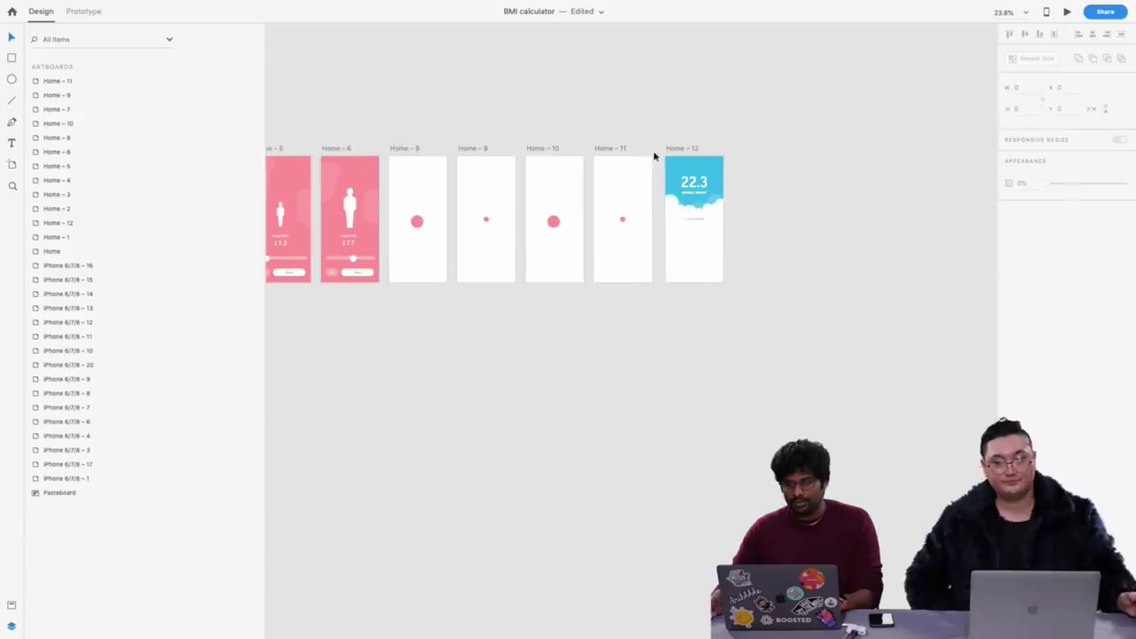
scroll(654, 152, up, 3)
scroll(709, 184, up, 5)
click(665, 338)
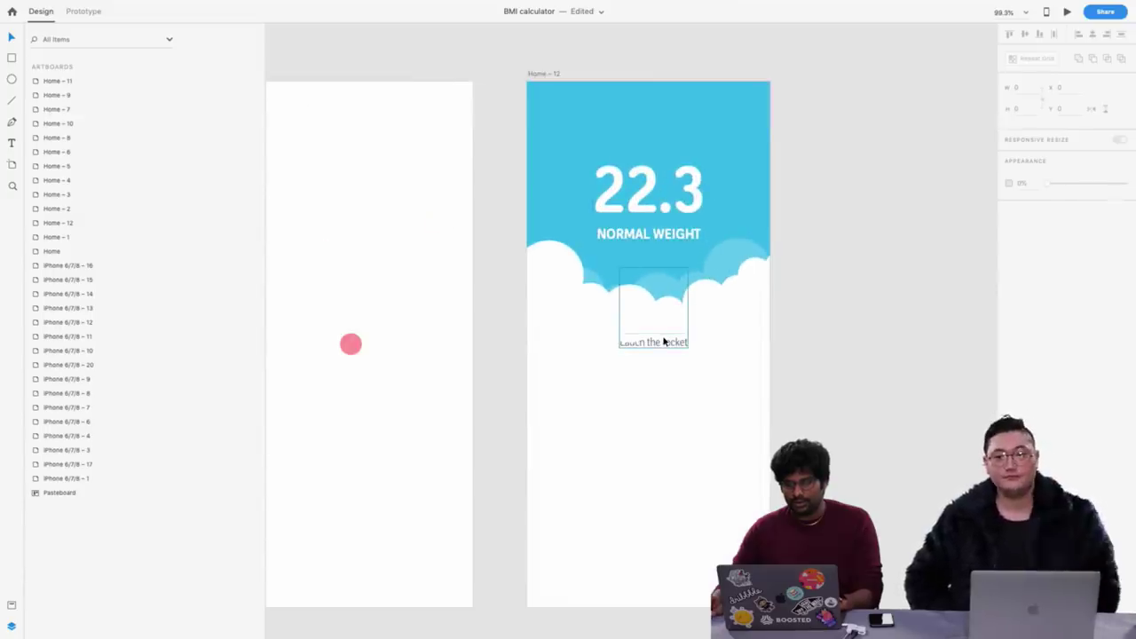
key(Delete)
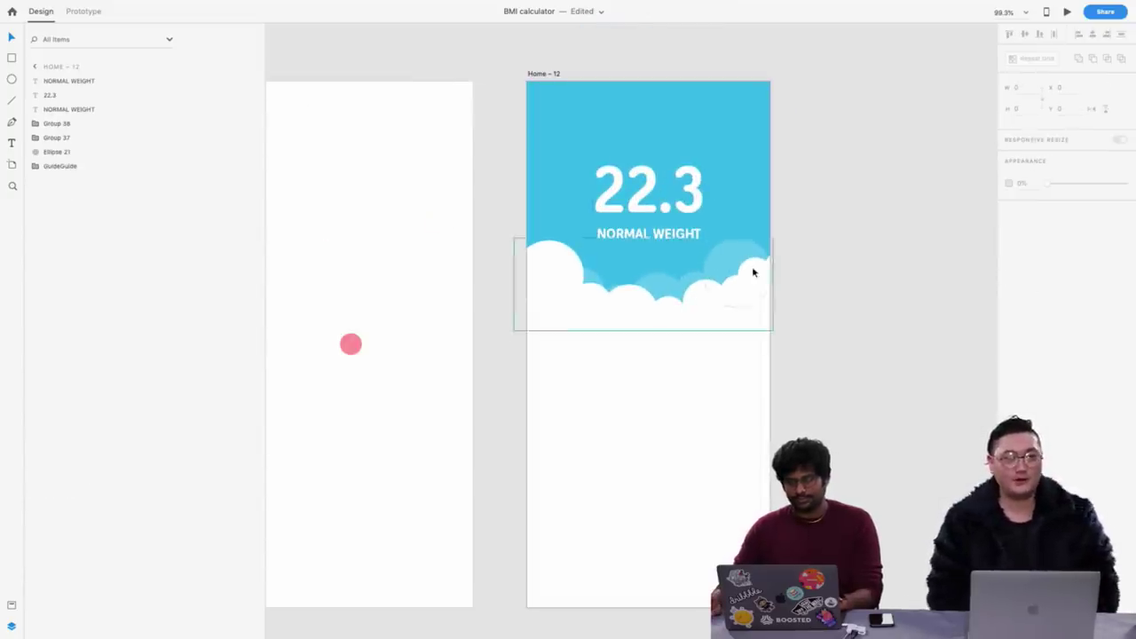
Copy the rocket group with its caption from the Home artboard and paste it onto Home – 12
scroll(755, 266, down, 5)
scroll(576, 284, left, 15)
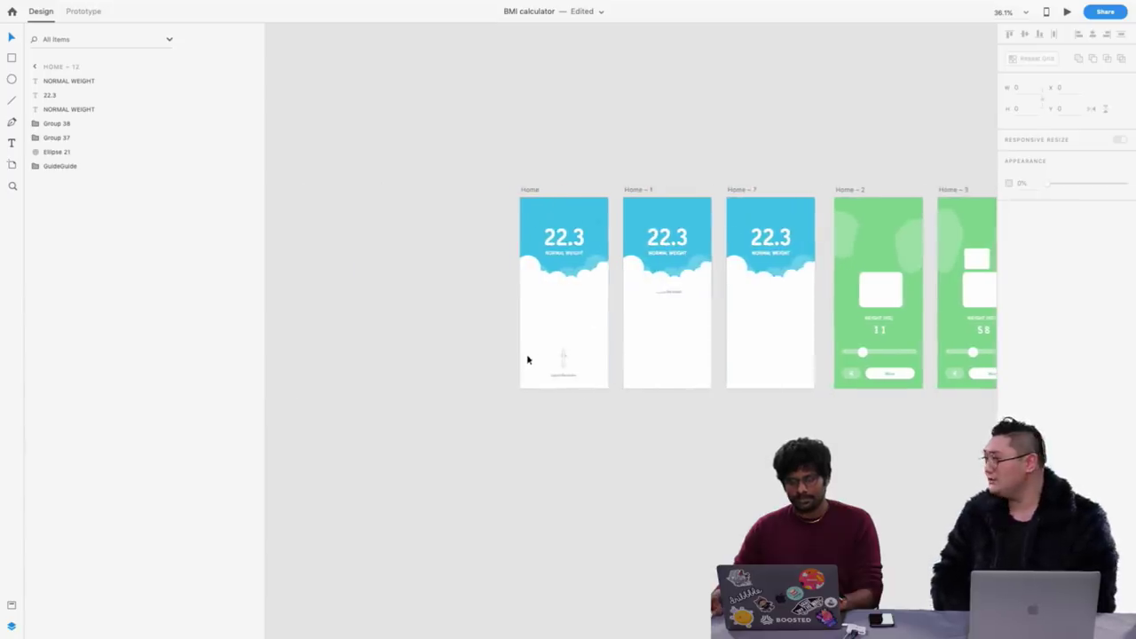
click(569, 365)
scroll(606, 173, right, 15)
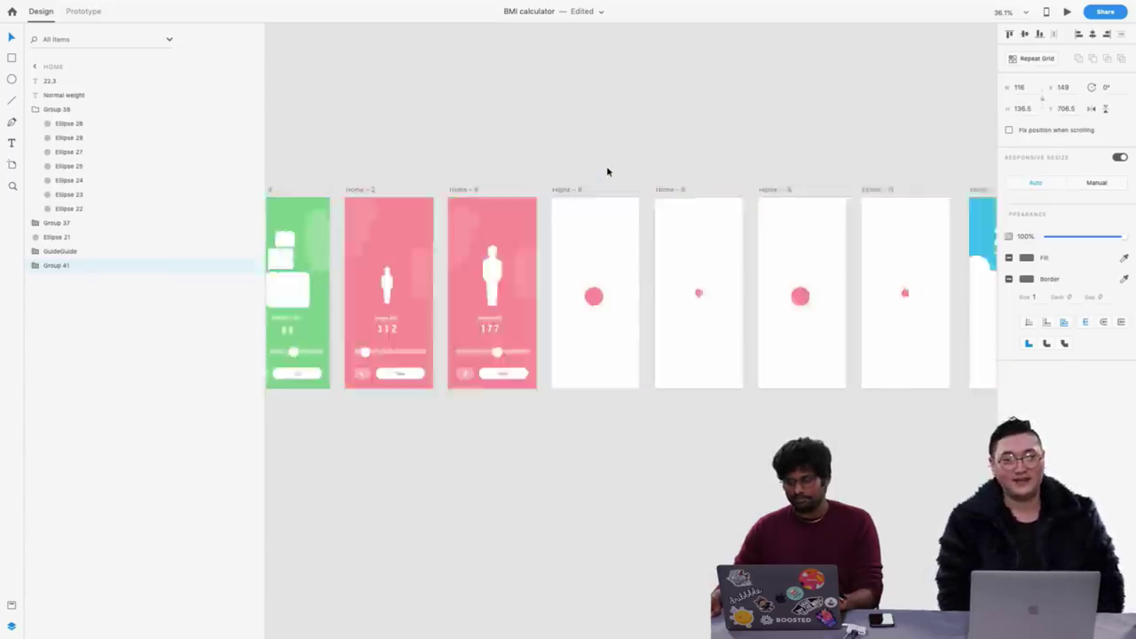
click(523, 190)
click(563, 144)
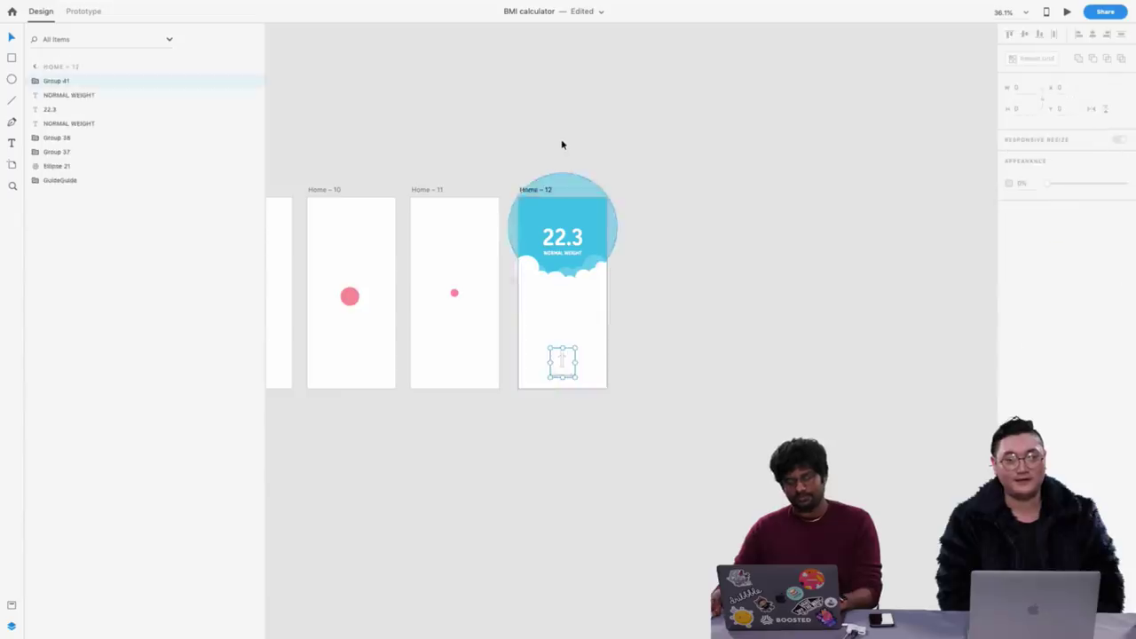
Inspect the prototype connections of the artboards from Home through Home – 6
scroll(562, 145, left, 15)
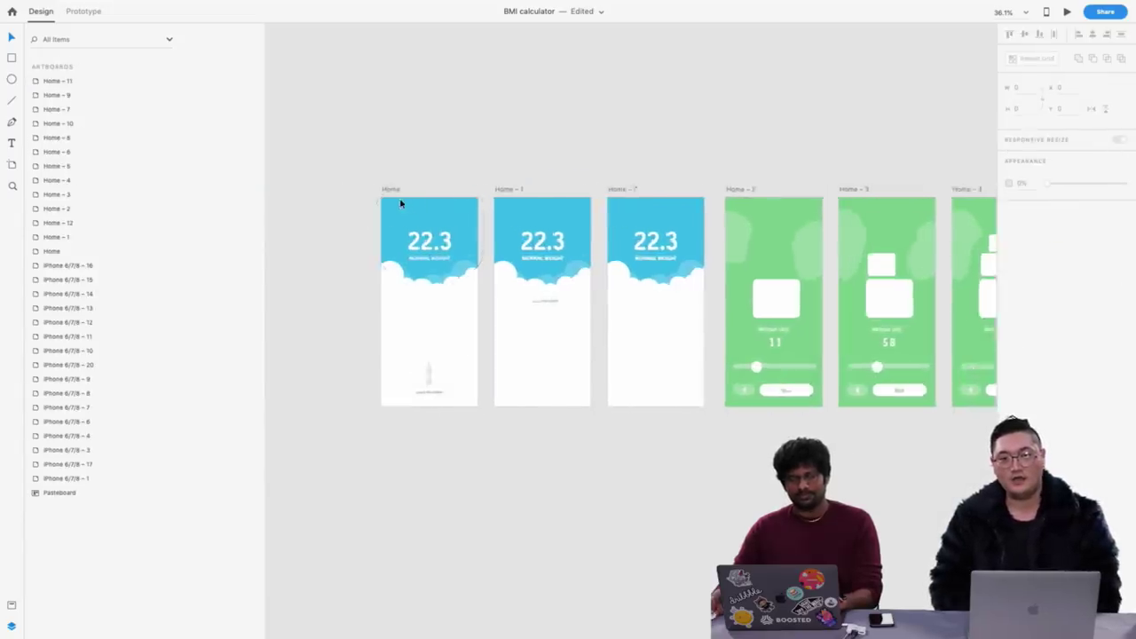
scroll(386, 194, up, 5)
click(368, 185)
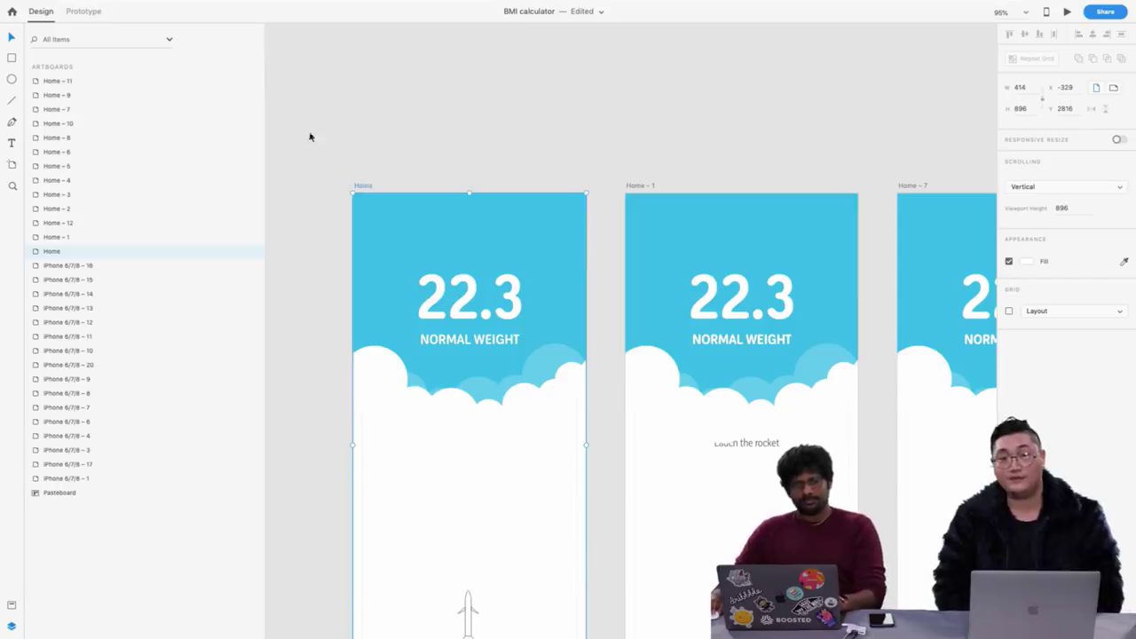
click(85, 11)
scroll(435, 155, down, 5)
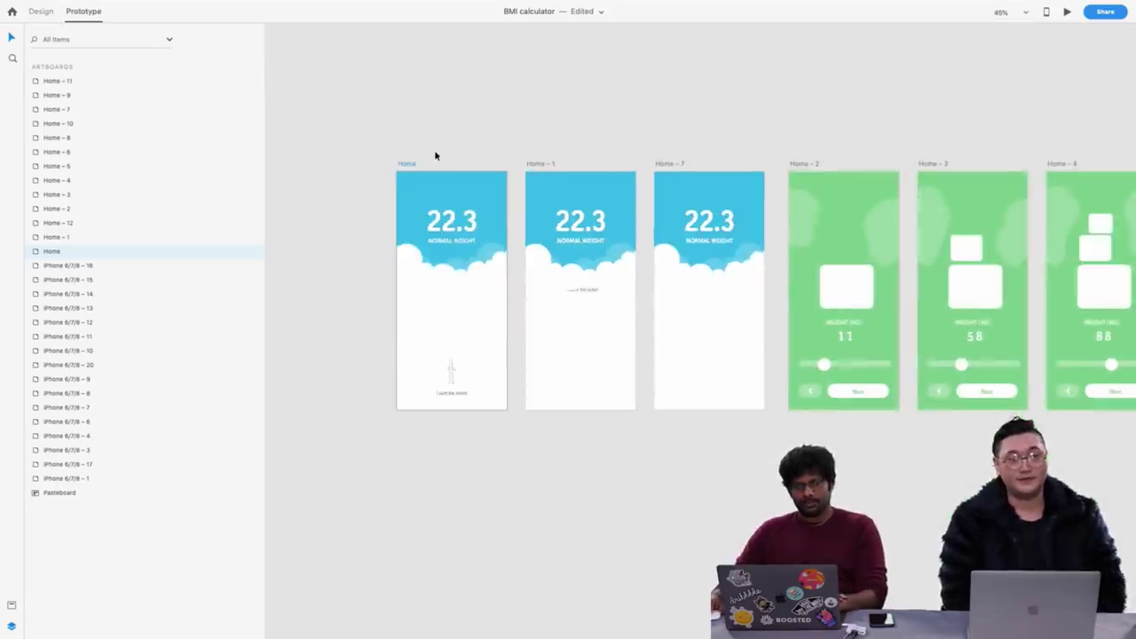
scroll(437, 156, right, 2)
click(459, 165)
click(633, 165)
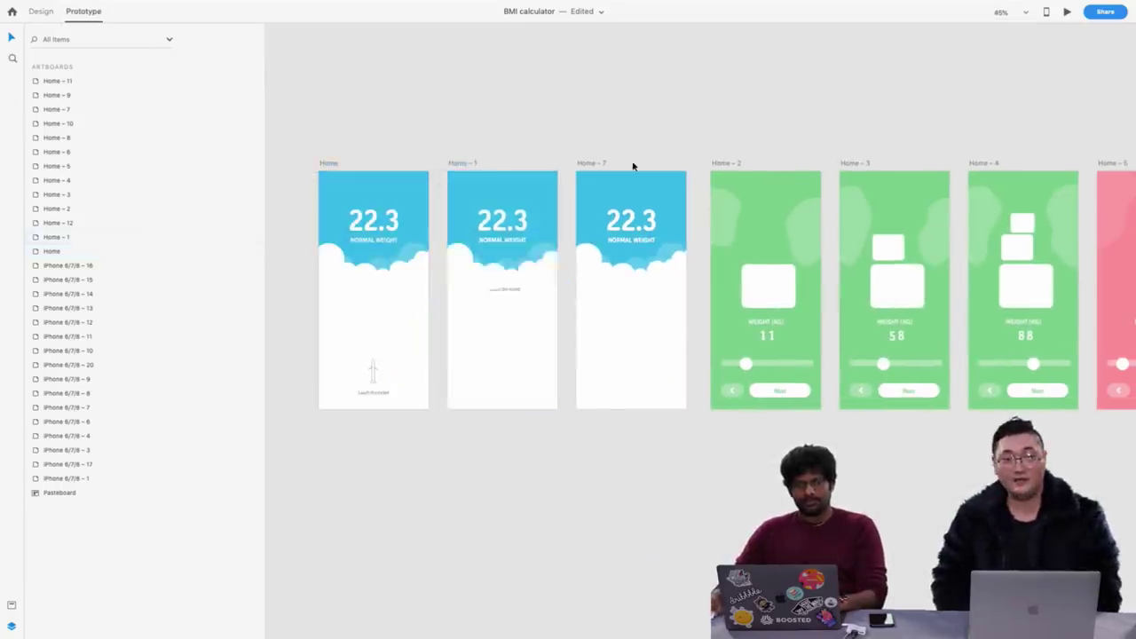
scroll(633, 166, right, 4)
scroll(444, 169, right, 1)
click(436, 167)
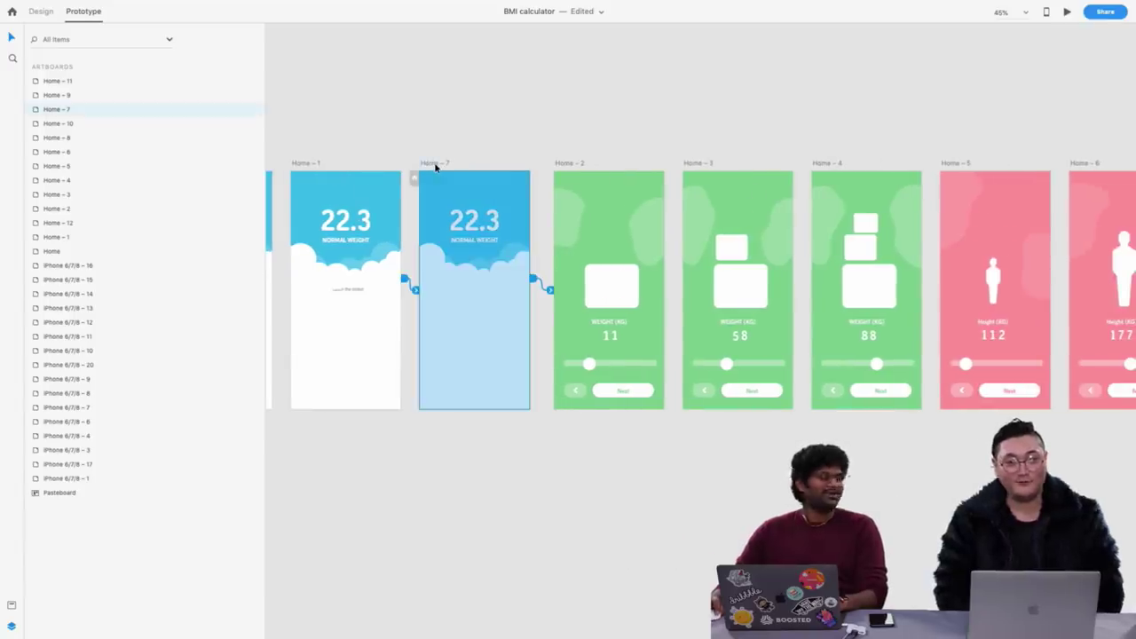
click(563, 165)
scroll(564, 164, right, 7)
click(564, 164)
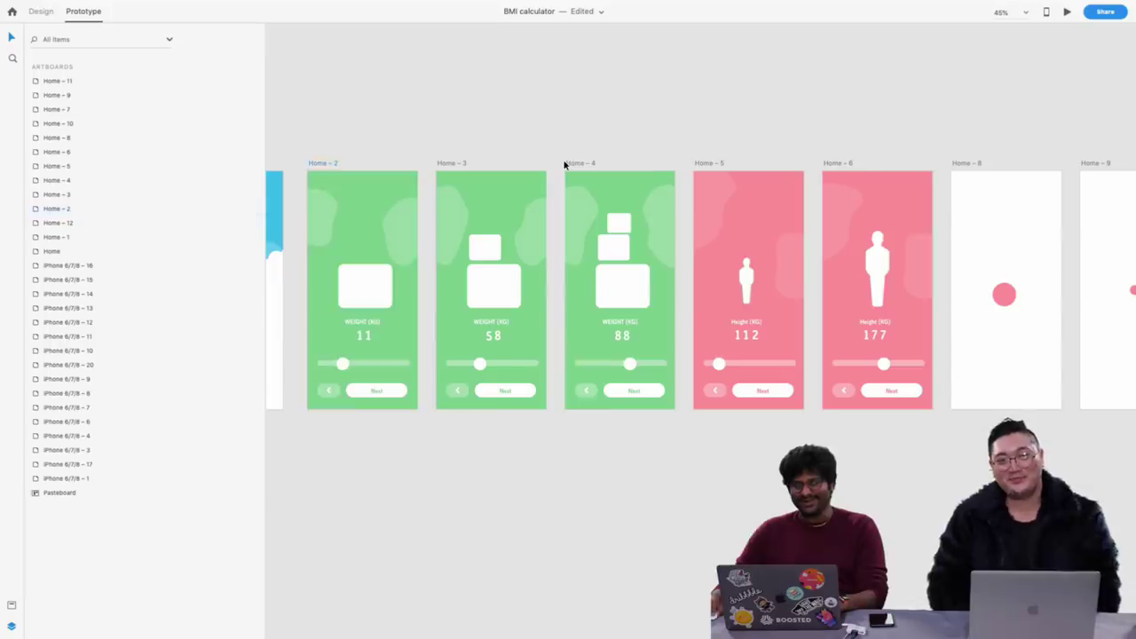
click(593, 165)
scroll(693, 184, right, 4)
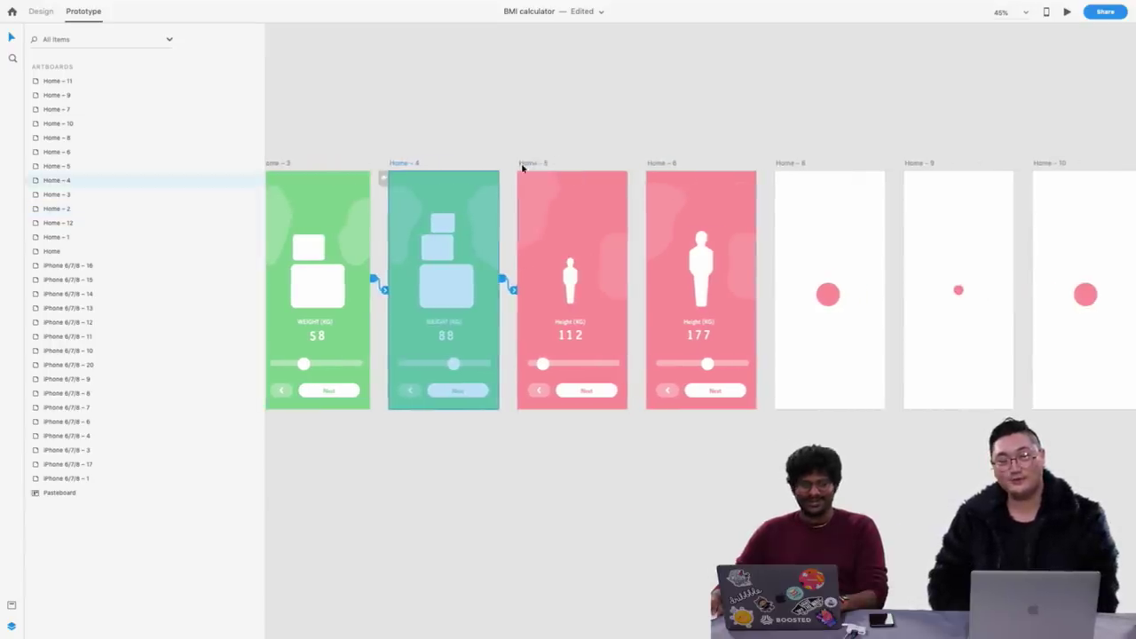
click(524, 165)
scroll(603, 168, right, 4)
click(521, 167)
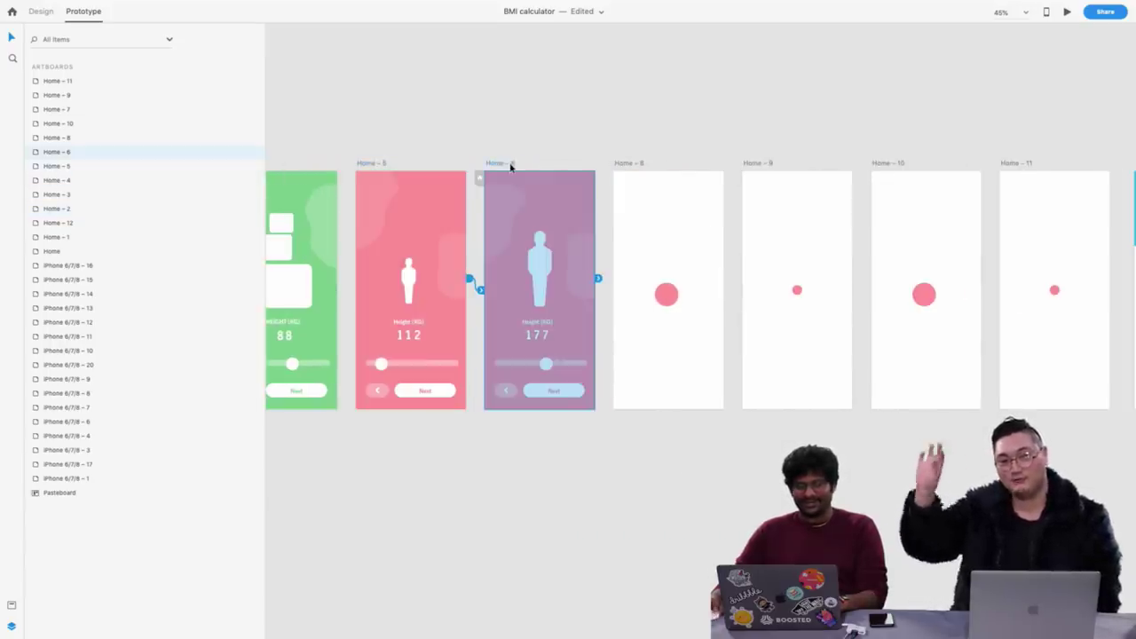
Link the Home – 6 artboard to Home – 8 with a Tap trigger and Auto-Animate, Ease In-Out, 0.9 s
click(578, 395)
scroll(576, 395, up, 5)
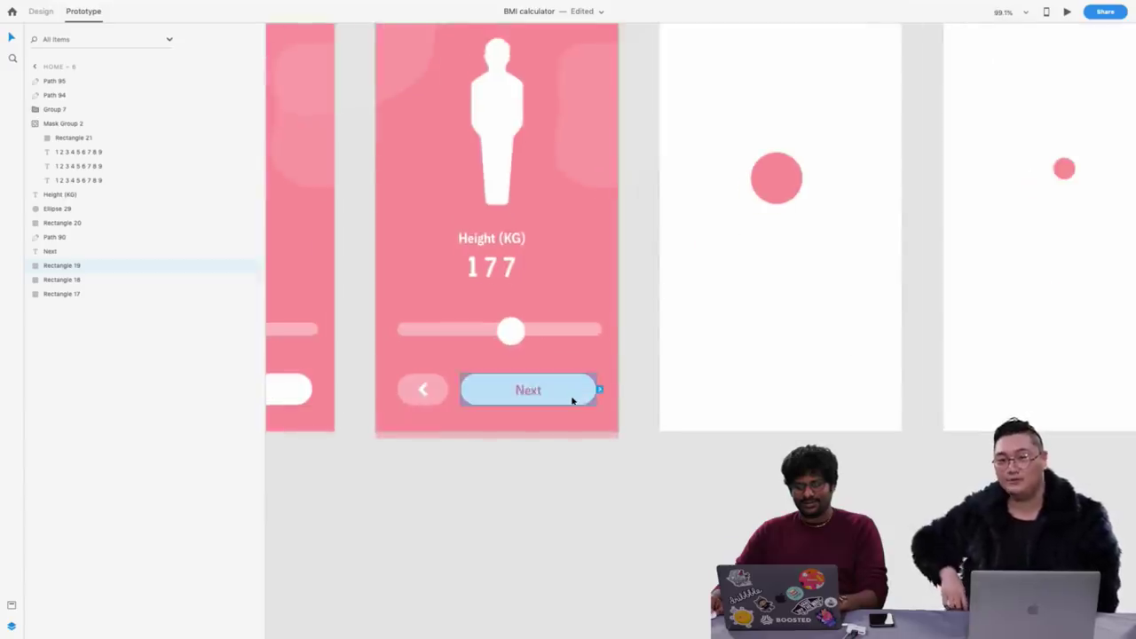
scroll(575, 394, down, 3)
click(467, 84)
drag(605, 243, 733, 256)
scroll(600, 296, right, 2)
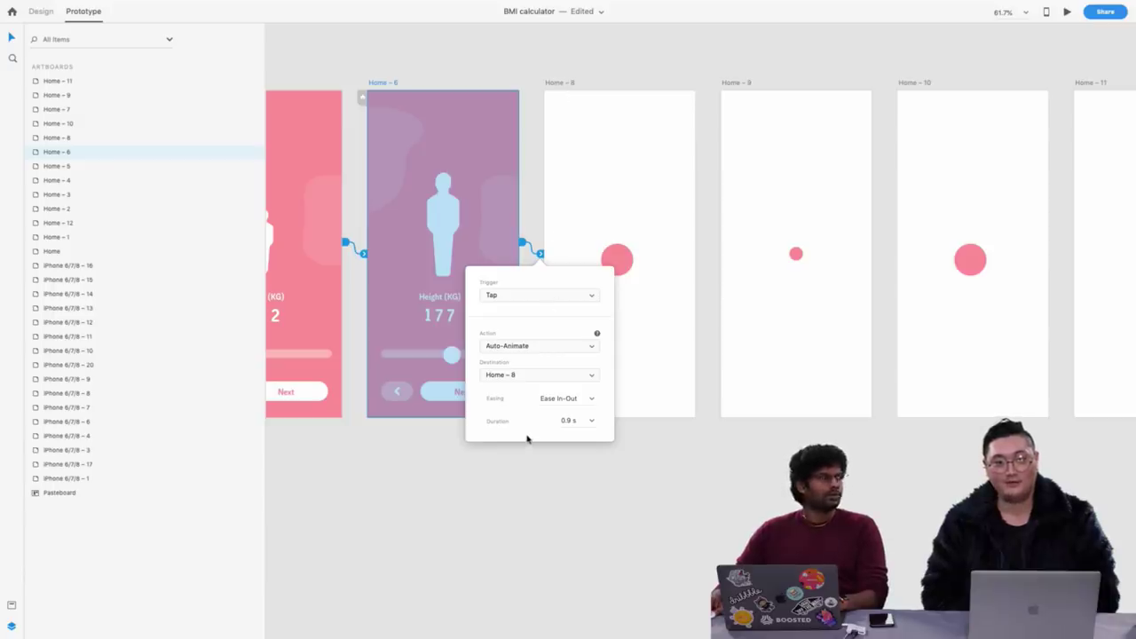
Link the Home – 8 artboard to Home – 9 with Auto-Animate and set its trigger to Time with 0 s delay
click(560, 84)
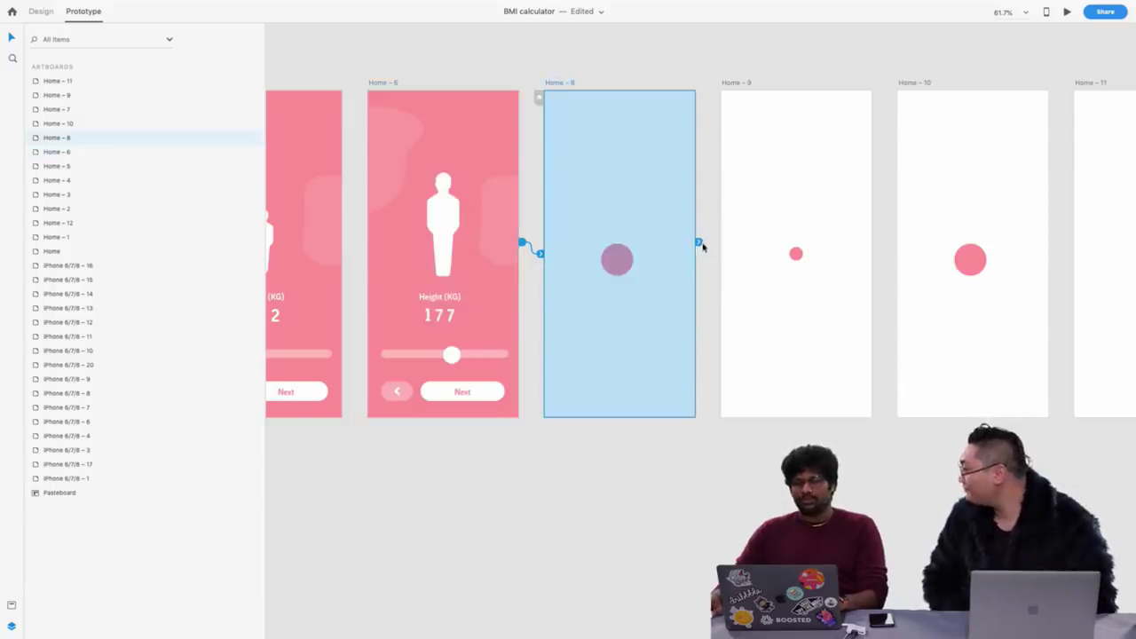
drag(700, 244, 785, 275)
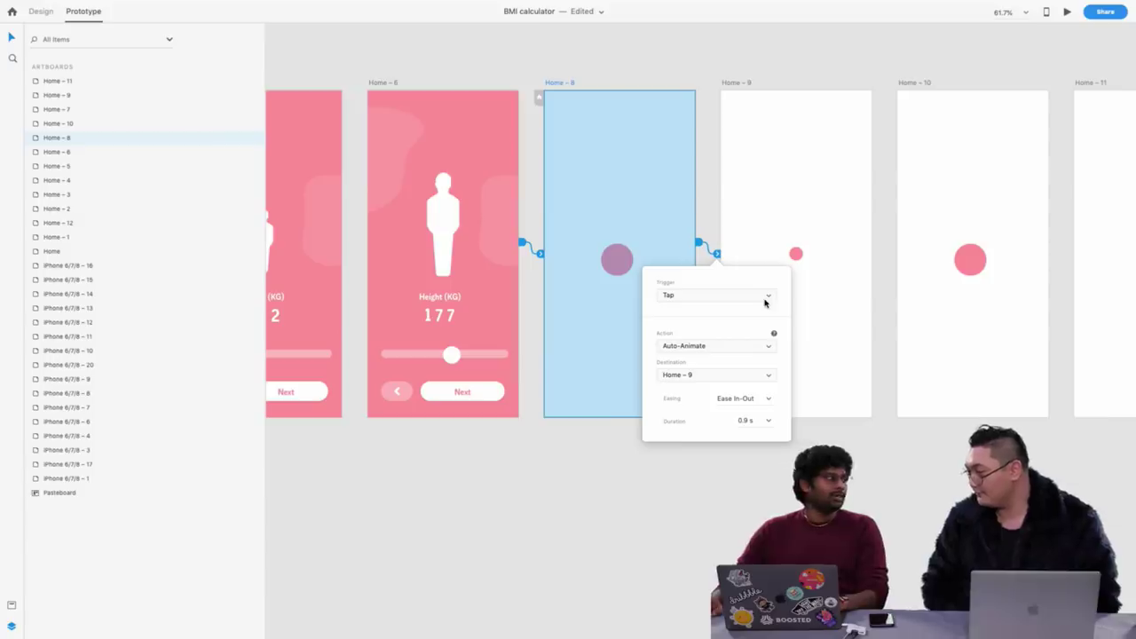
click(750, 295)
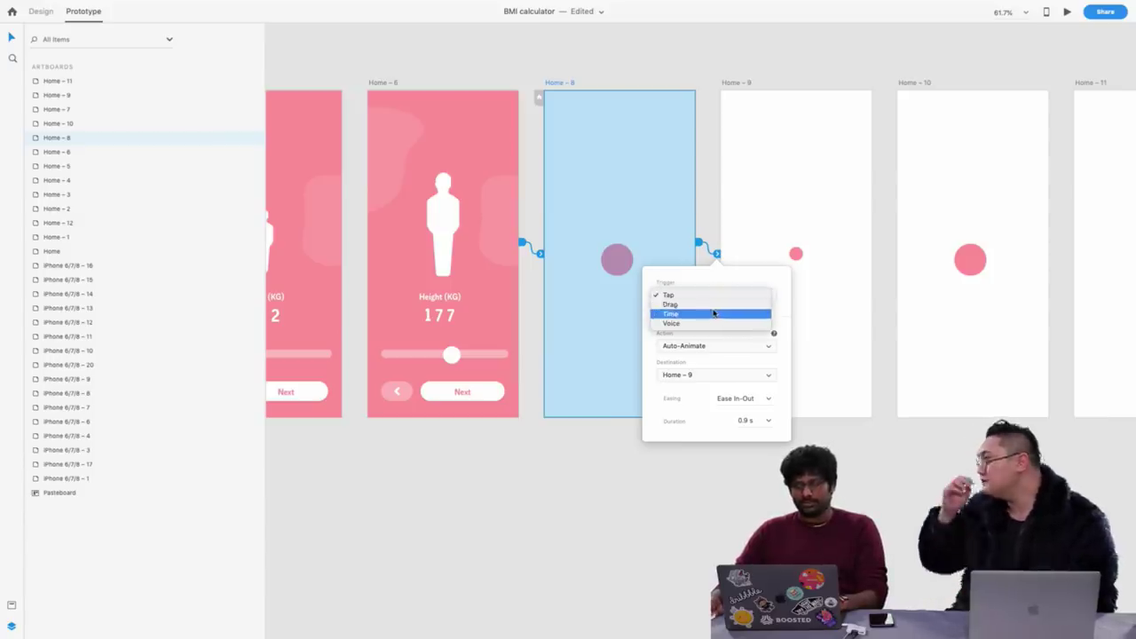
click(715, 313)
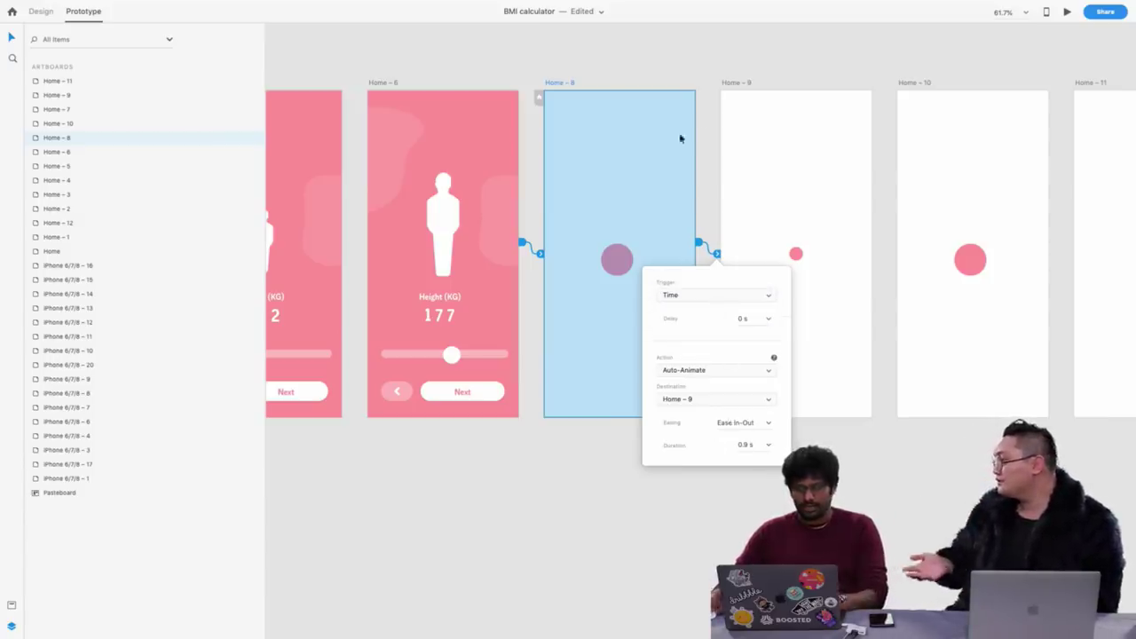
Link Home – 9 to Home – 10 and Home – 10 to Home – 11 with Time-triggered Auto-Animate transitions
scroll(680, 139, right, 3)
click(632, 90)
scroll(628, 90, right, 4)
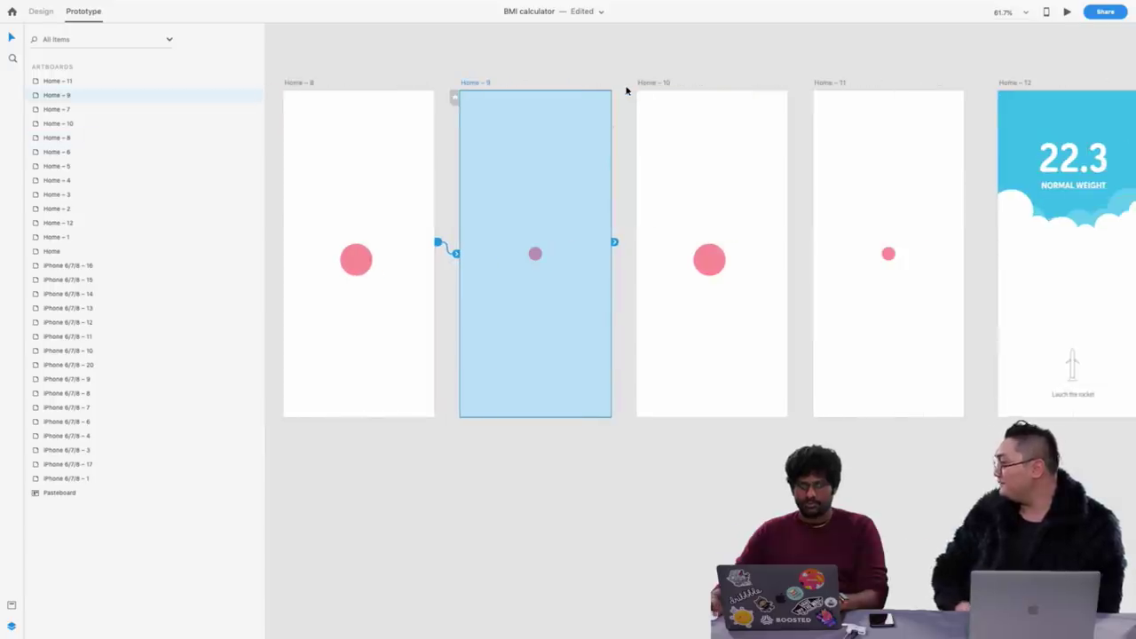
drag(615, 246, 716, 324)
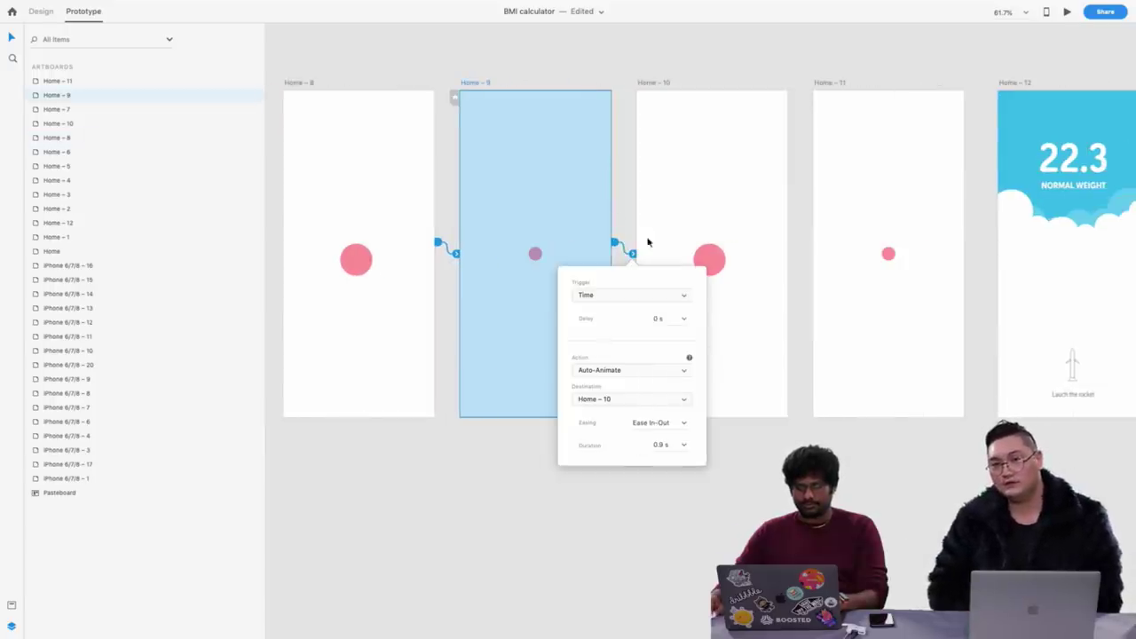
scroll(705, 204, right, 6)
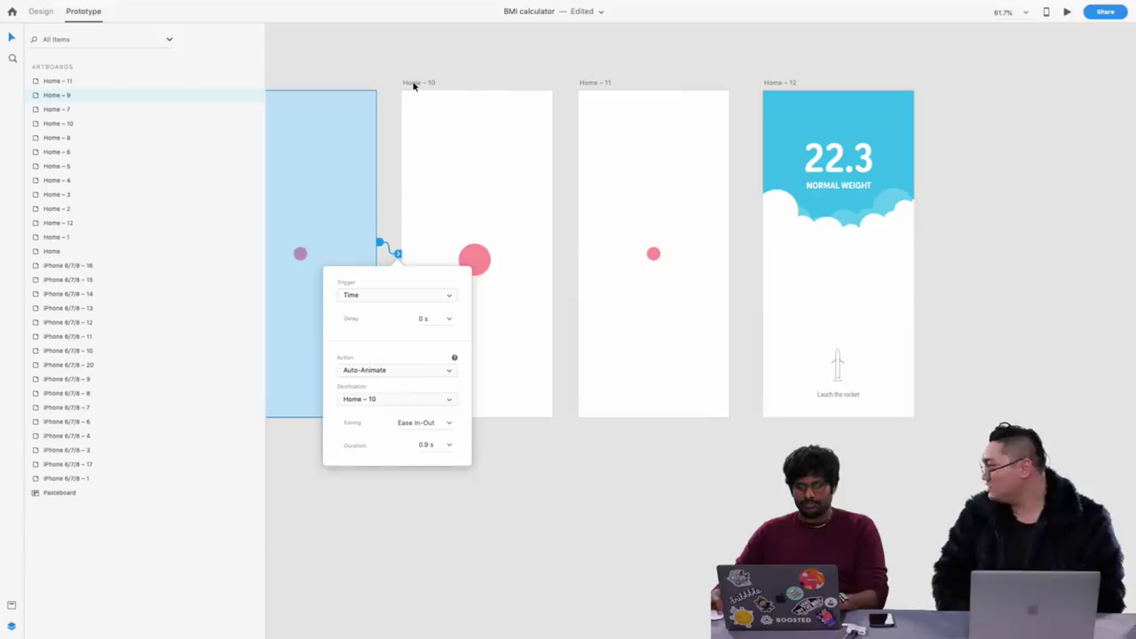
click(416, 86)
drag(559, 245, 648, 278)
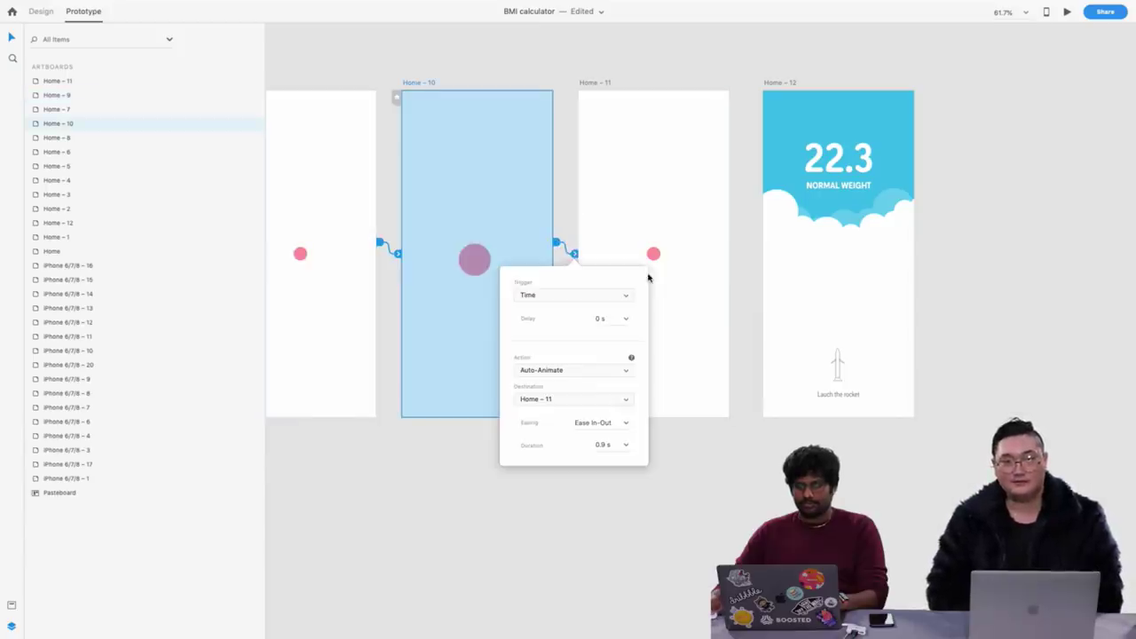
Link the Home – 11 artboard to the Home – 12 result screen with a Time-triggered Auto-Animate transition, 0 s delay
click(655, 74)
click(705, 119)
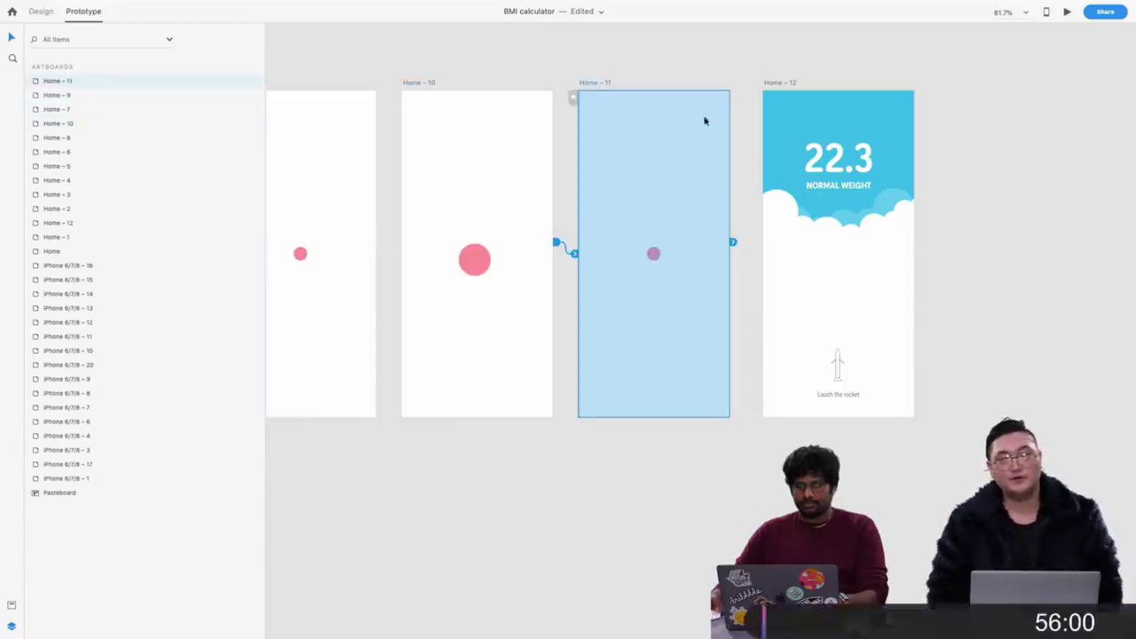
click(734, 237)
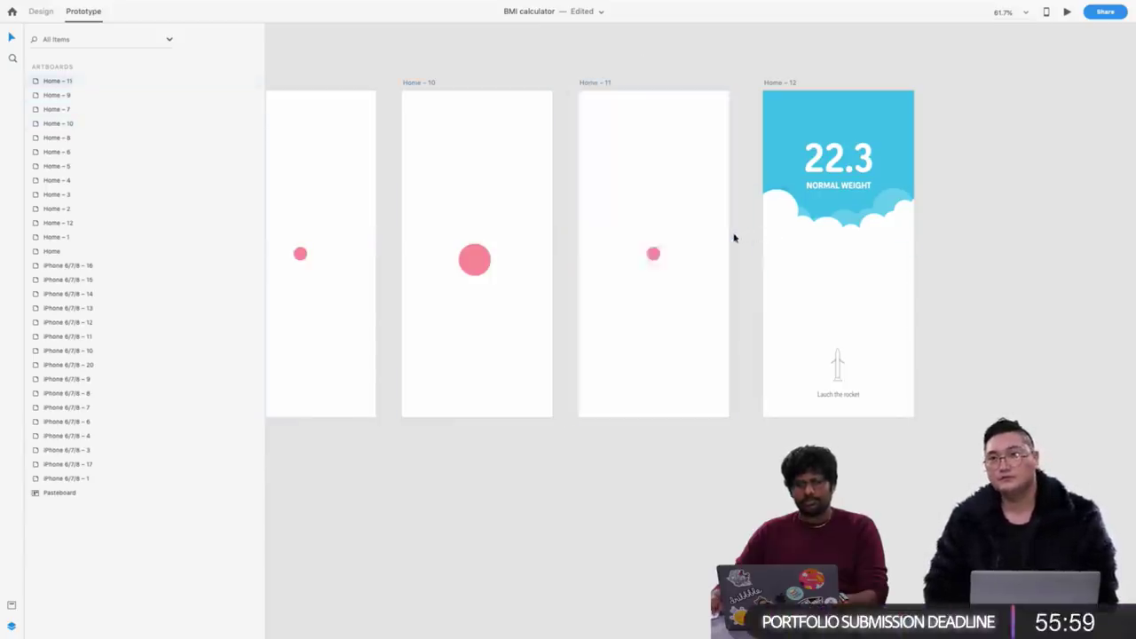
click(588, 83)
drag(732, 249, 858, 259)
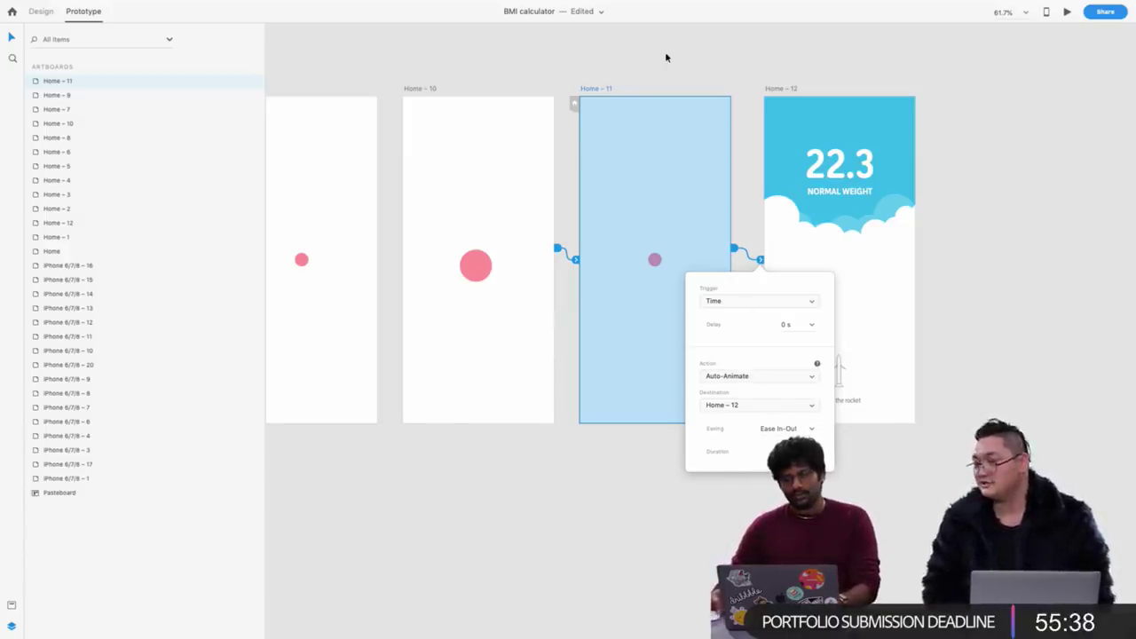
Preview the prototype starting from the Home artboard, then close the preview
scroll(665, 52, left, 15)
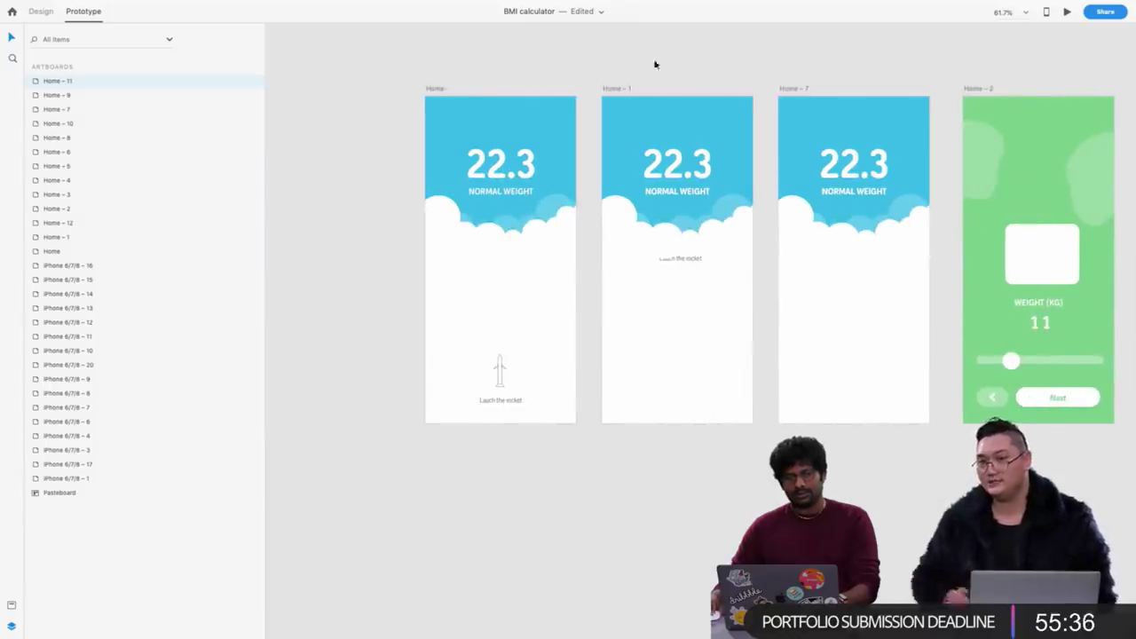
click(435, 88)
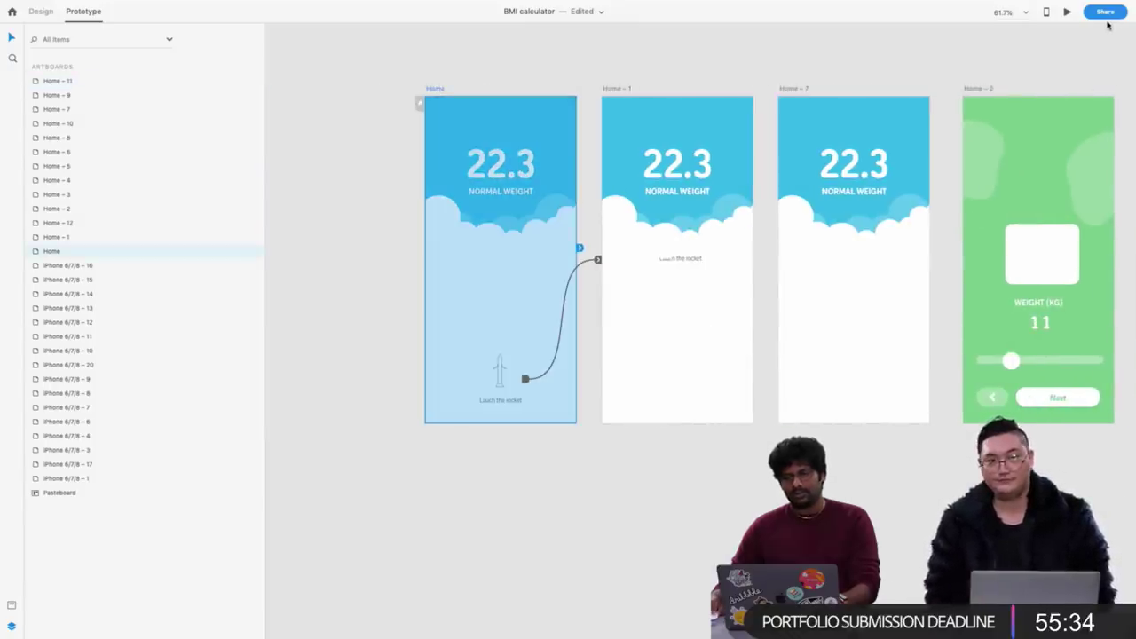
click(1066, 12)
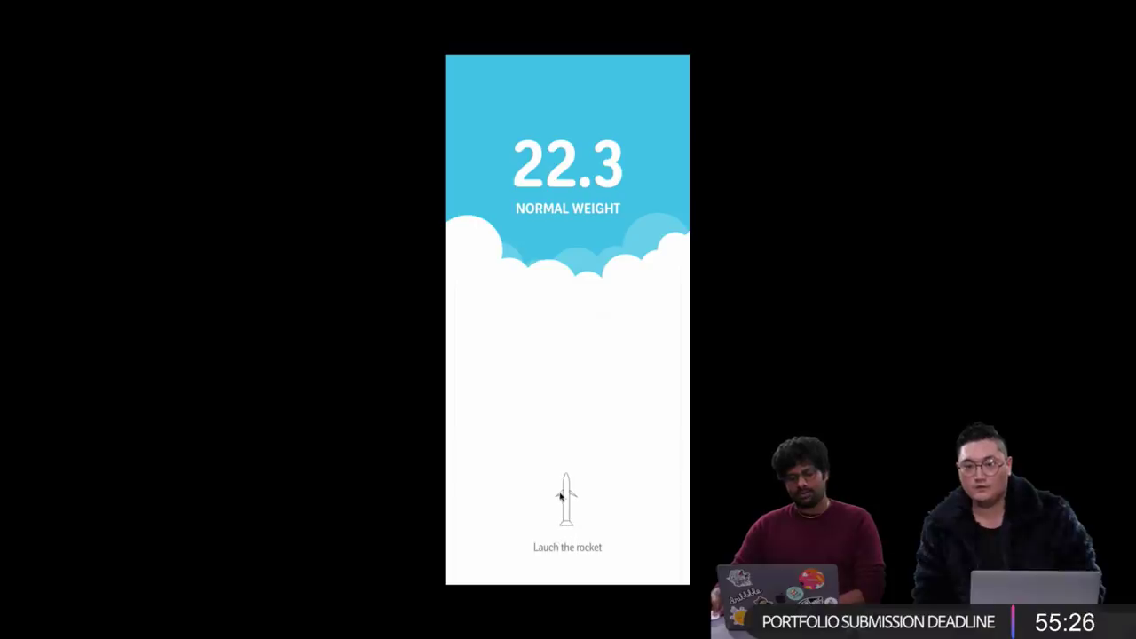
key(super+w)
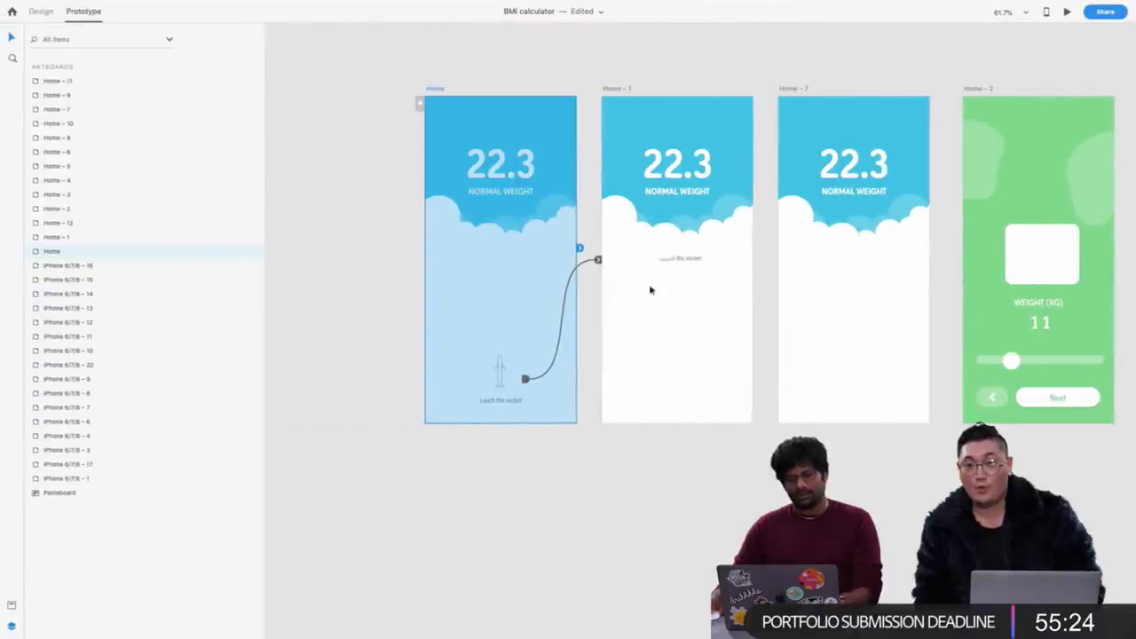
Replace the rocket group on Home – 1 with a fresh copy of the rocket group from Home
click(680, 262)
key(Escape)
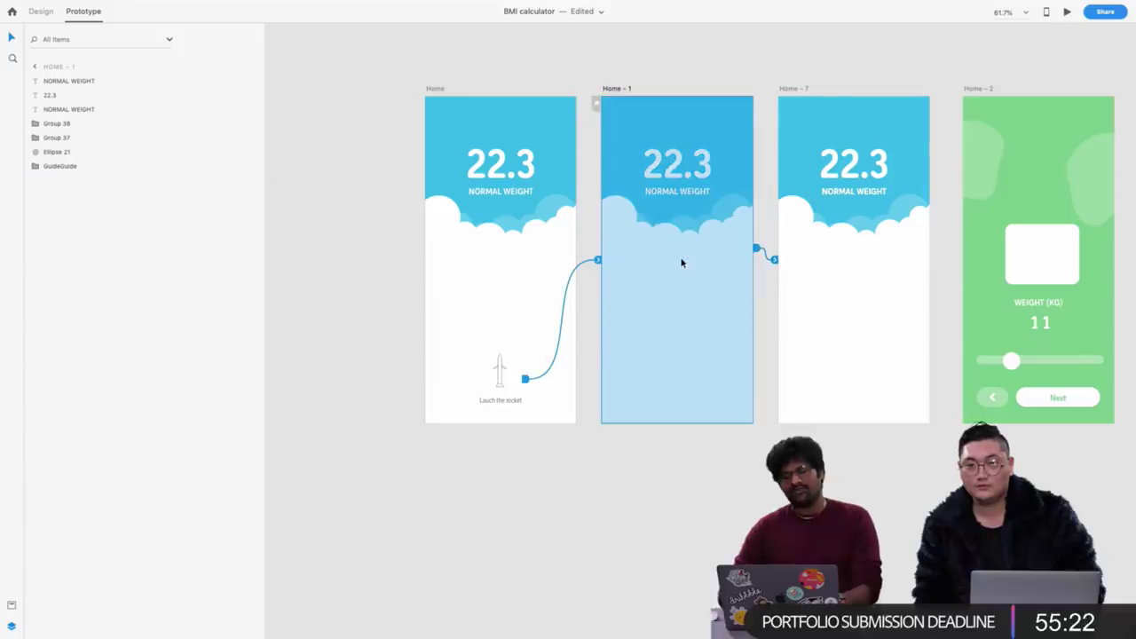
click(41, 11)
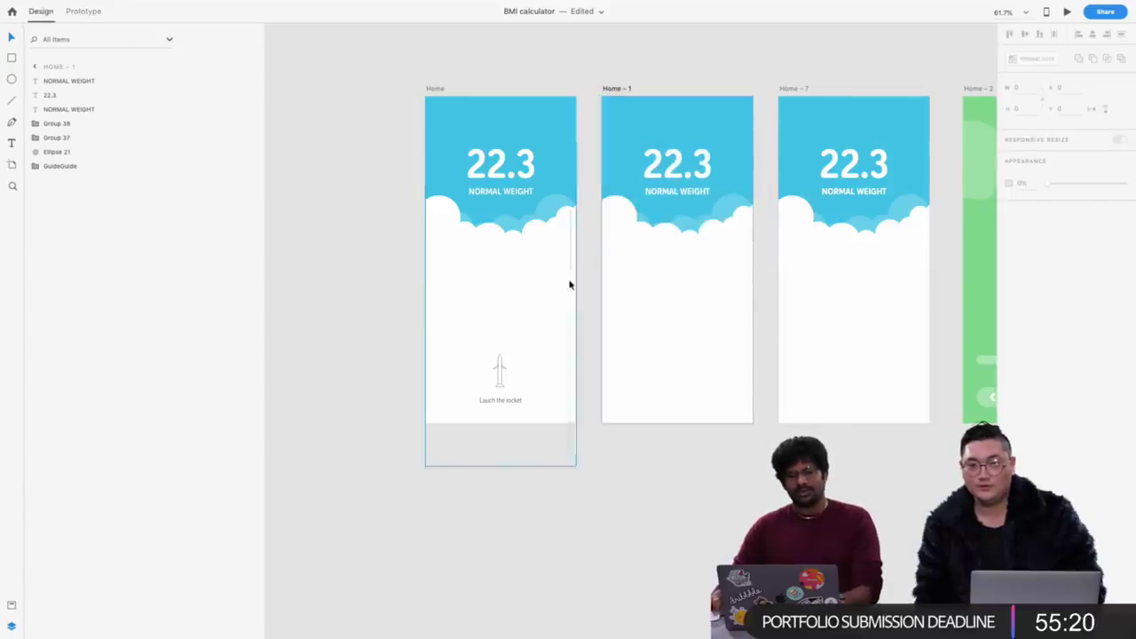
scroll(571, 293, up, 2)
click(484, 398)
key(ctrl+c)
click(656, 291)
key(ctrl+v)
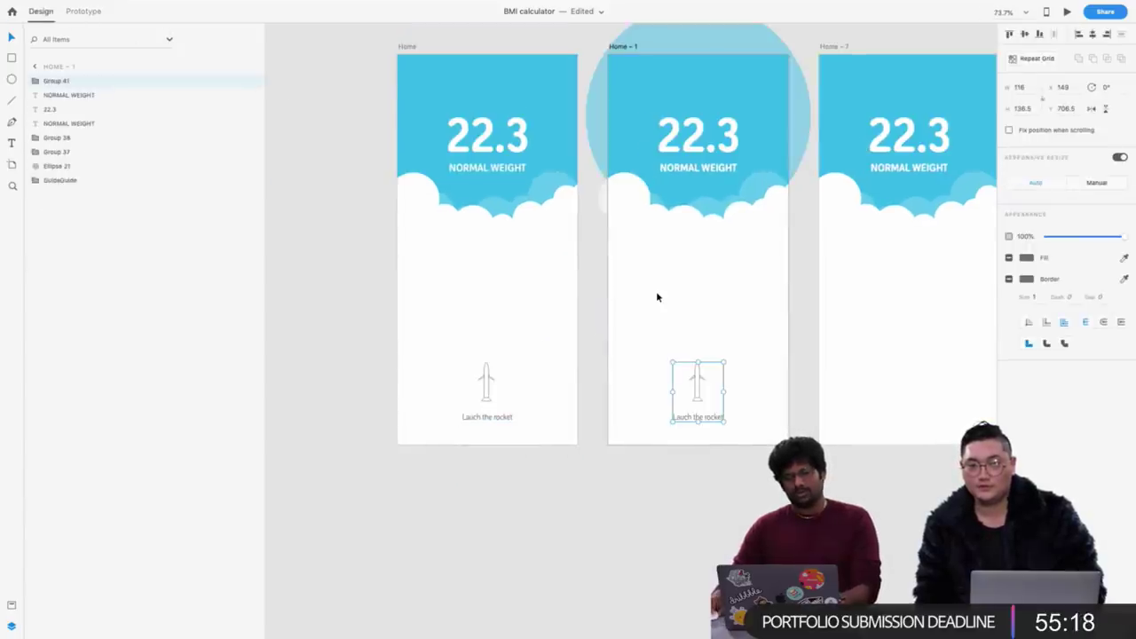
Move the pasted rocket group on Home – 1 up to the clouds and send it to the bottom of the layer order
key(Escape)
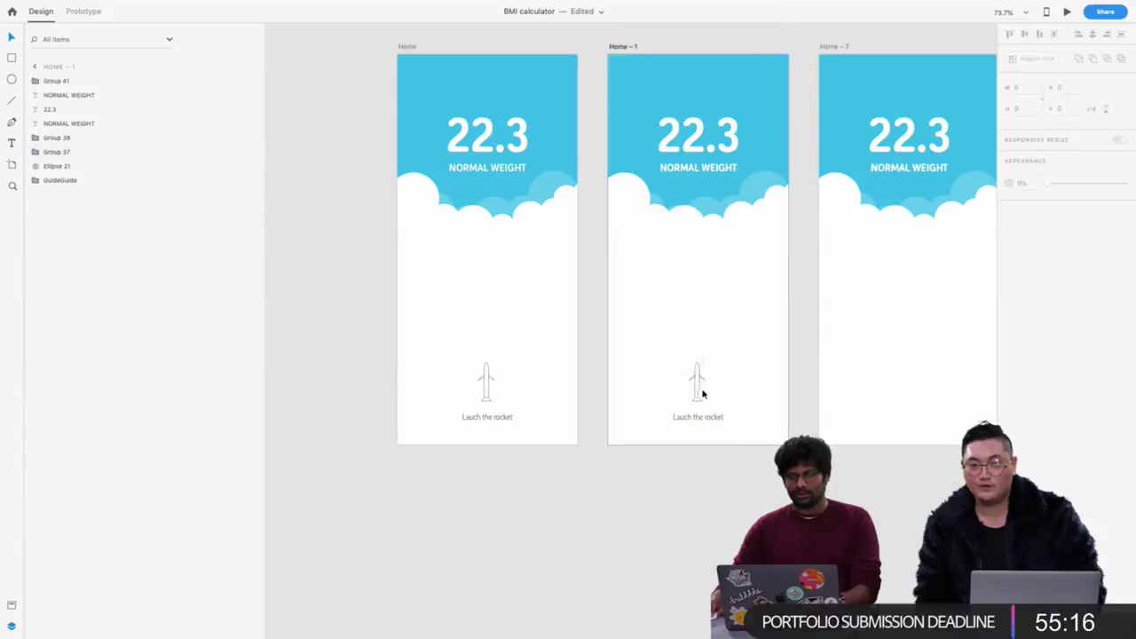
drag(696, 395, 700, 227)
drag(75, 79, 63, 187)
Check the interaction settings of the link from the rocket group on Home to Home – 1
click(483, 390)
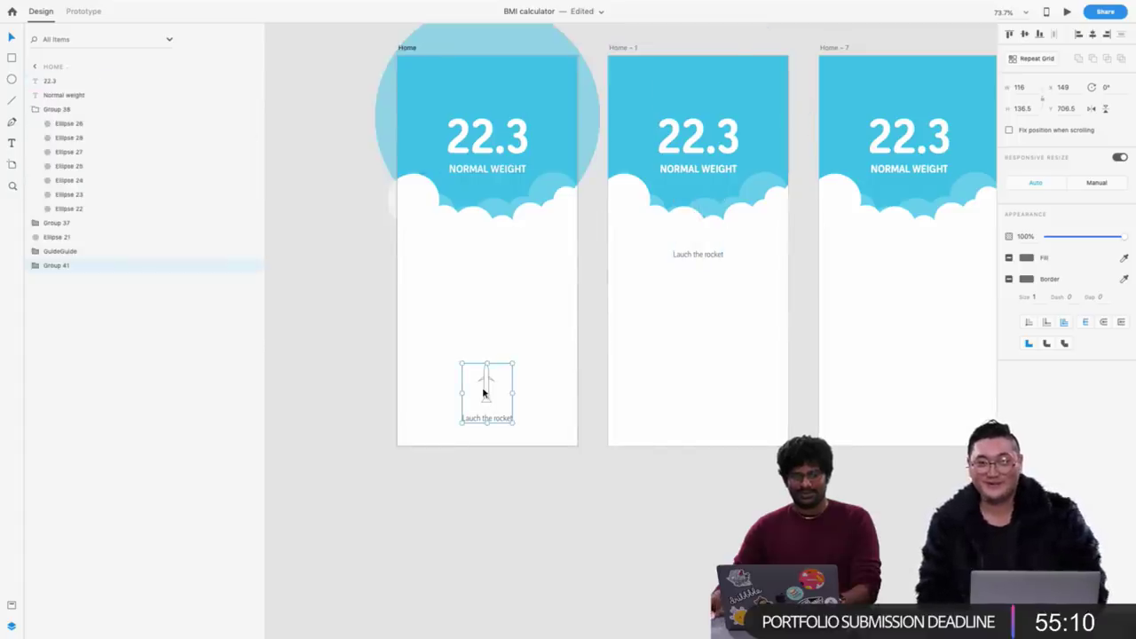
click(83, 12)
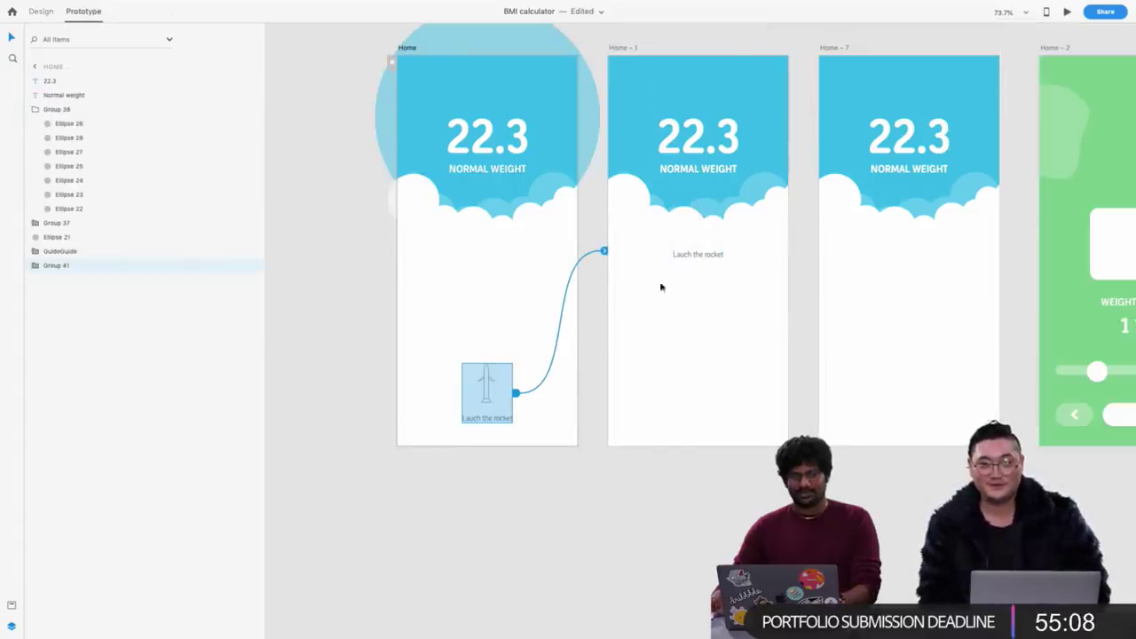
drag(604, 251, 693, 263)
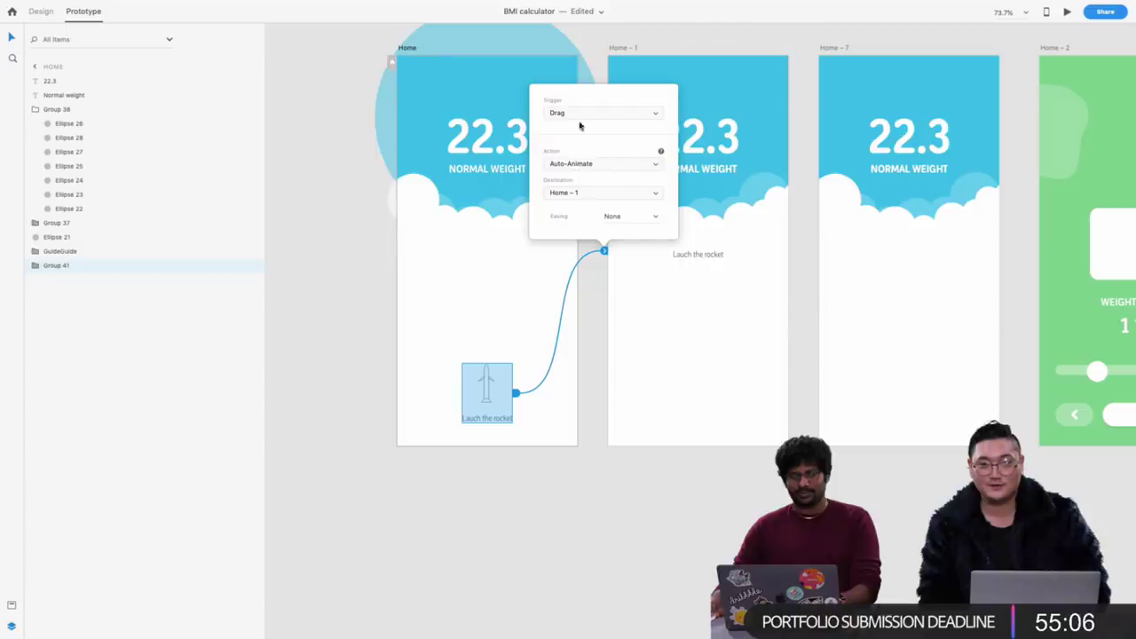
Set the easing of the rocket's drag transition from Home to Home – 1 to Ease In-Out
click(656, 218)
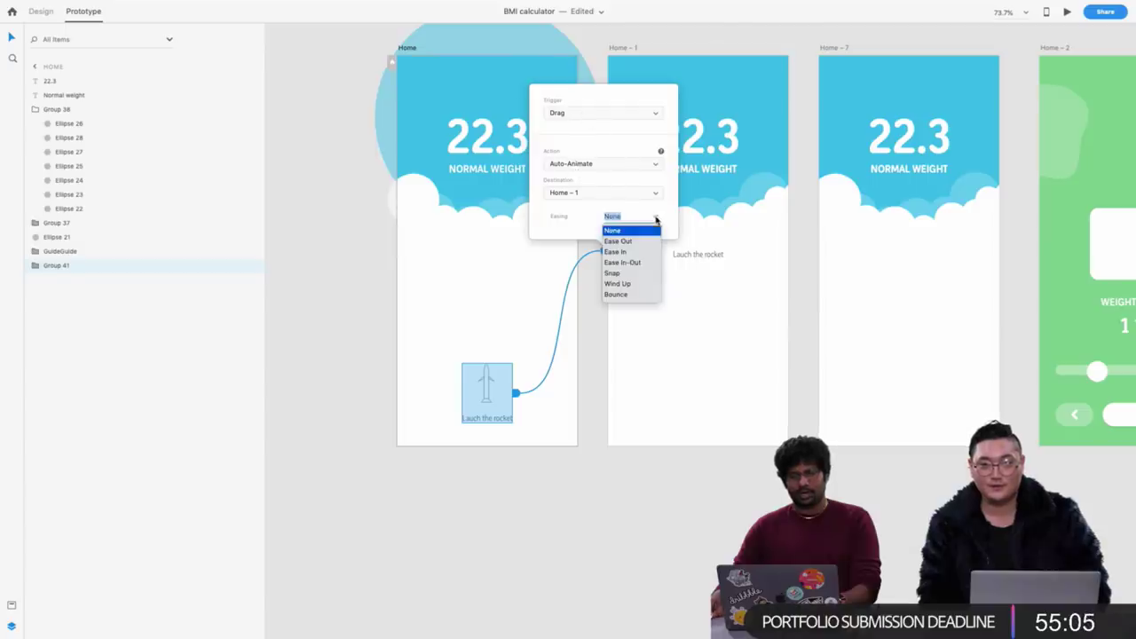
click(631, 262)
click(421, 51)
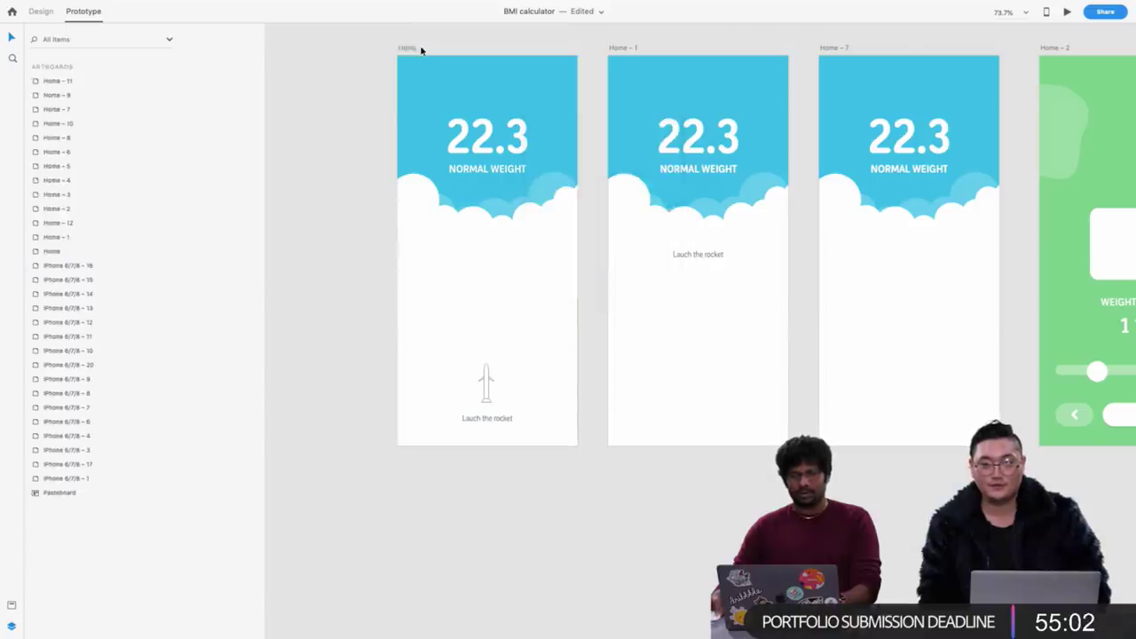
Preview the prototype from Home by pulling the rocket up to the clouds, and close the preview
click(410, 49)
key(super+Return)
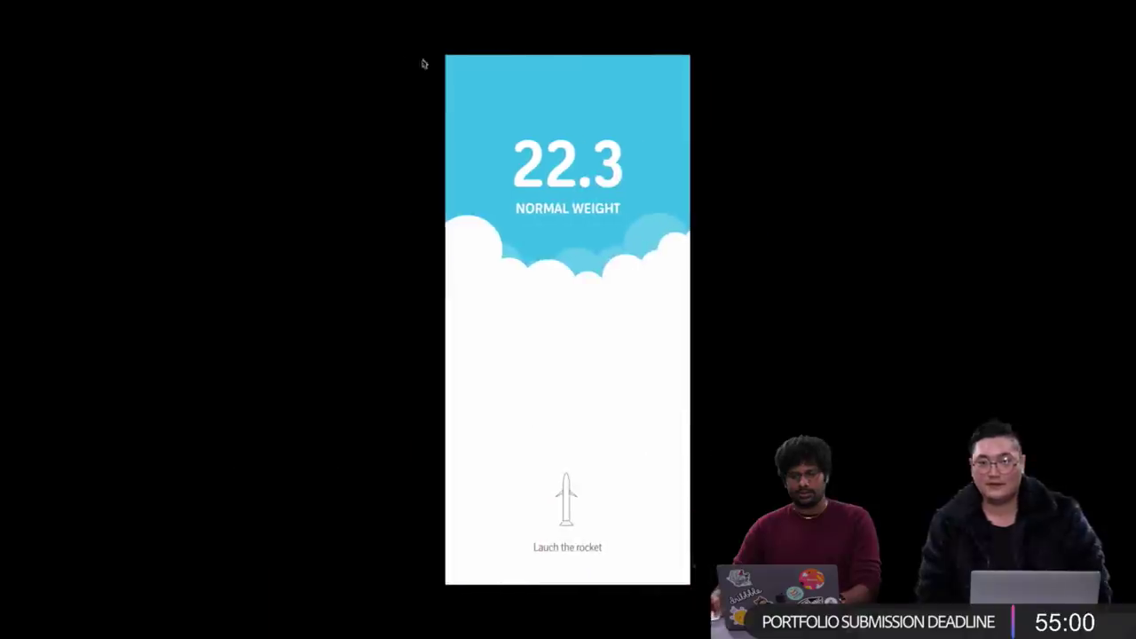
drag(568, 497, 556, 173)
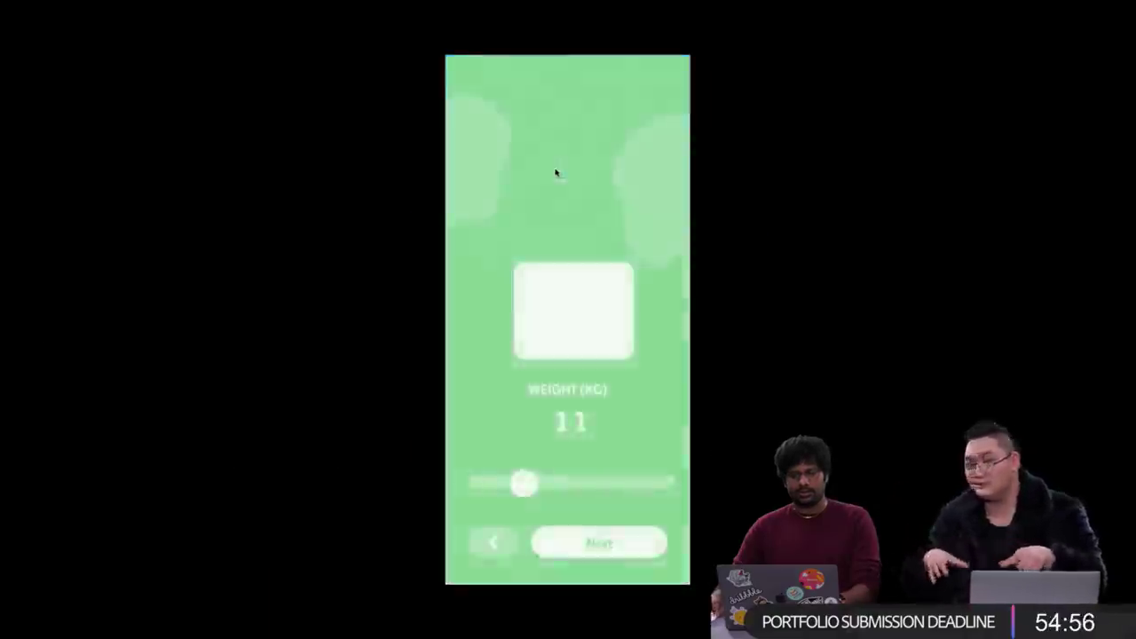
key(super+w)
Move the rocket group on Home – 1 down below the clouds and paste a copy of it onto Home – 7
scroll(606, 352, right, 3)
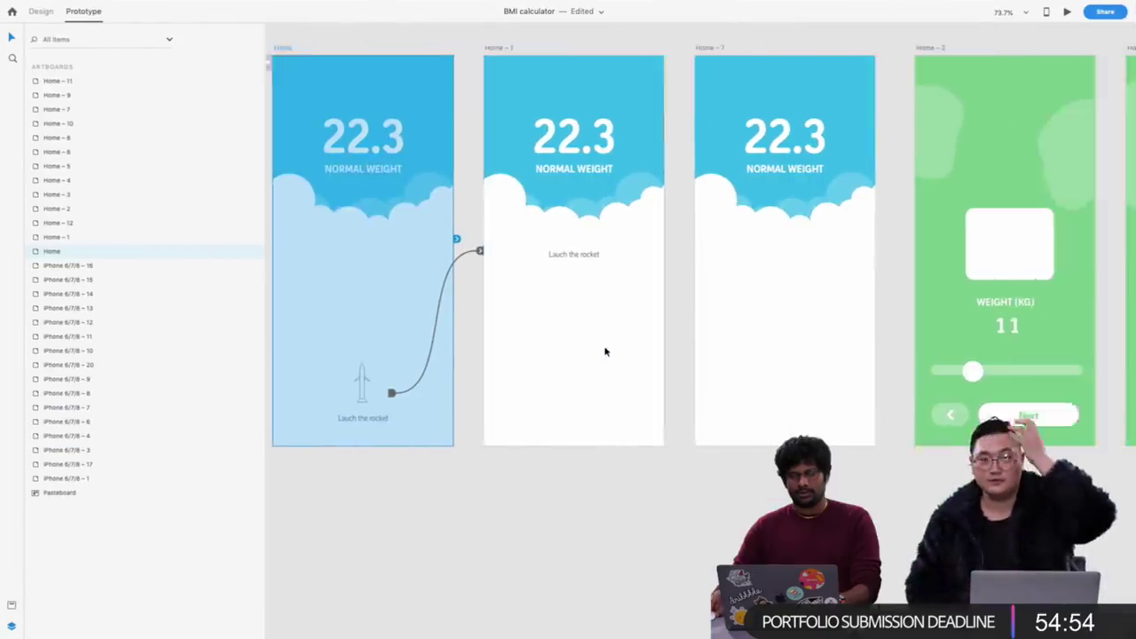
scroll(605, 352, right, 2)
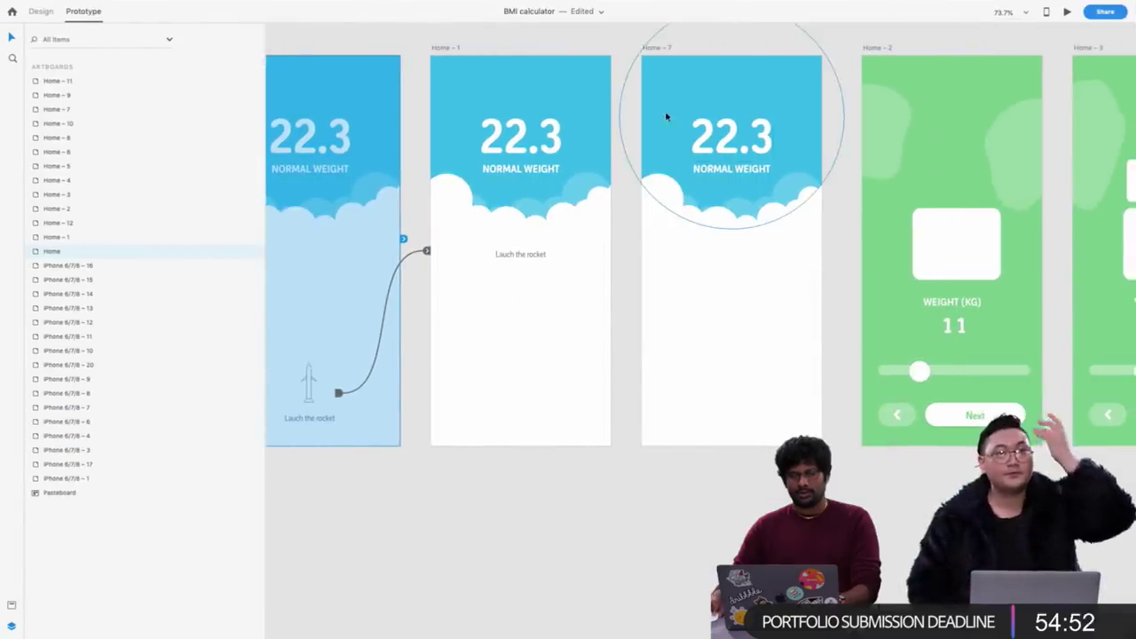
drag(521, 256, 525, 311)
key(ctrl+c)
click(735, 213)
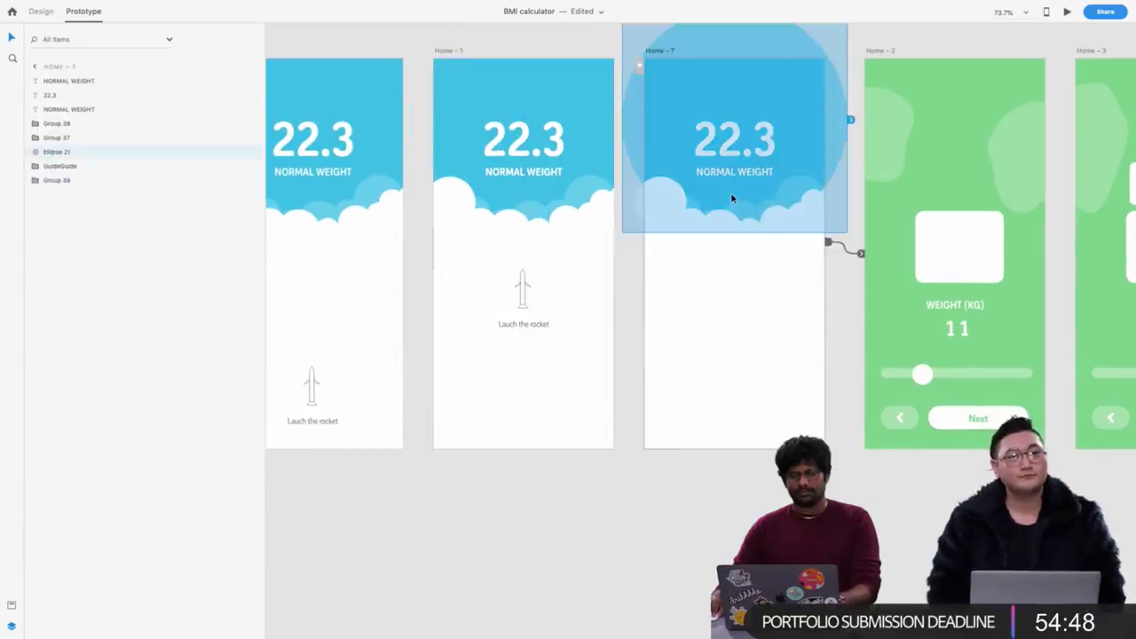
key(ctrl+v)
click(740, 264)
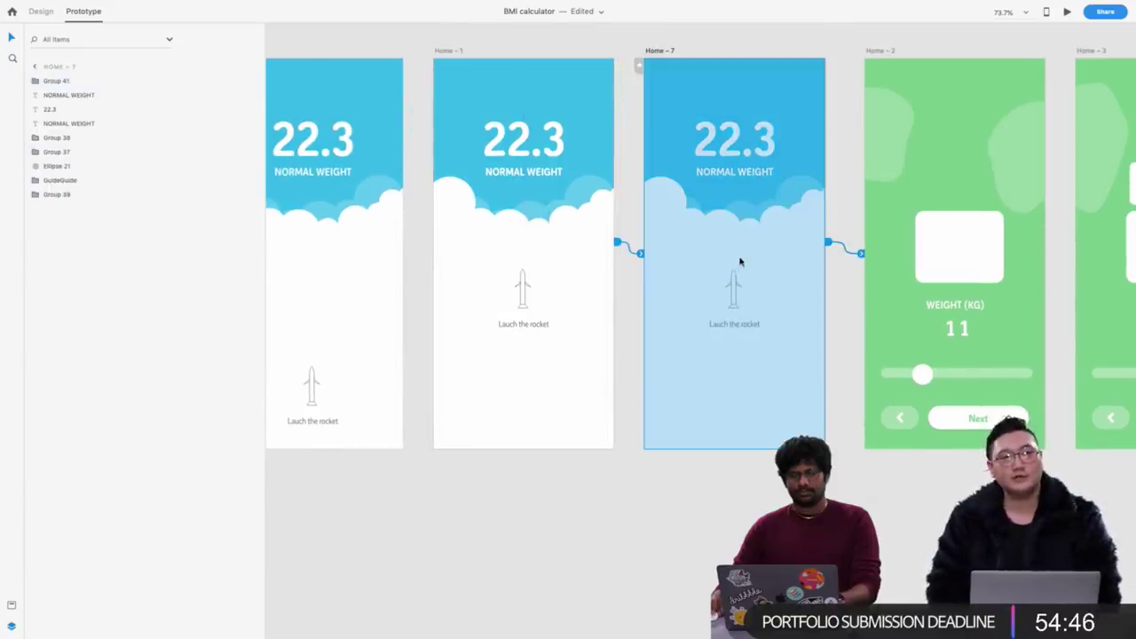
Move the rocket group on Home – 7 up behind the result text and place it at the bottom of the layer order
click(734, 310)
drag(733, 310, 743, 183)
drag(59, 80, 61, 203)
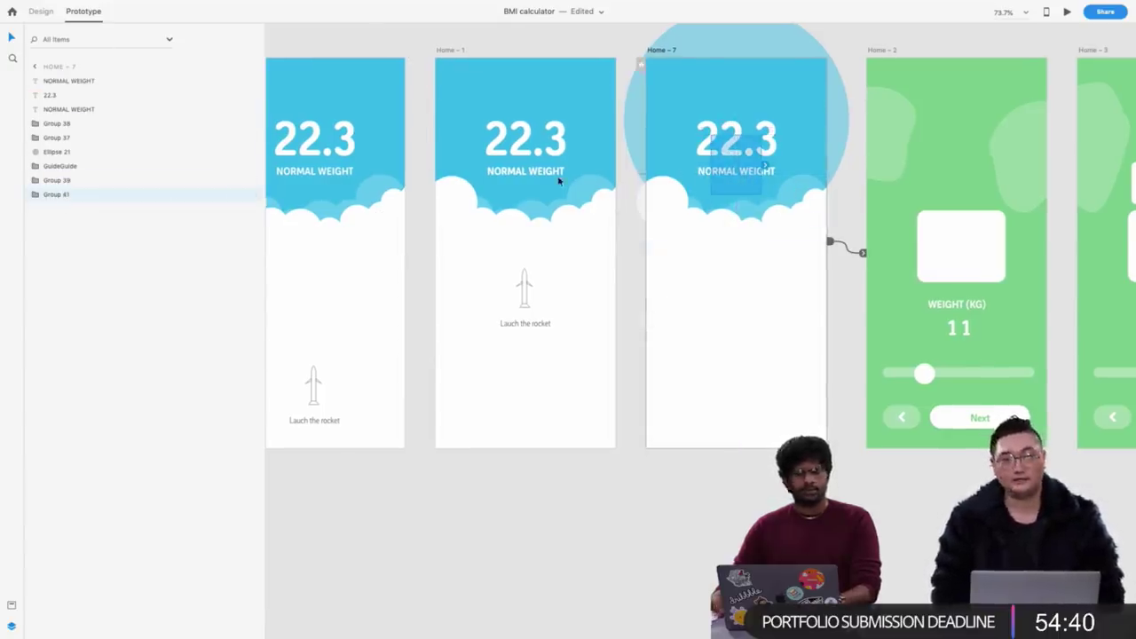
scroll(559, 181, left, 5)
mouse_move(251, 6)
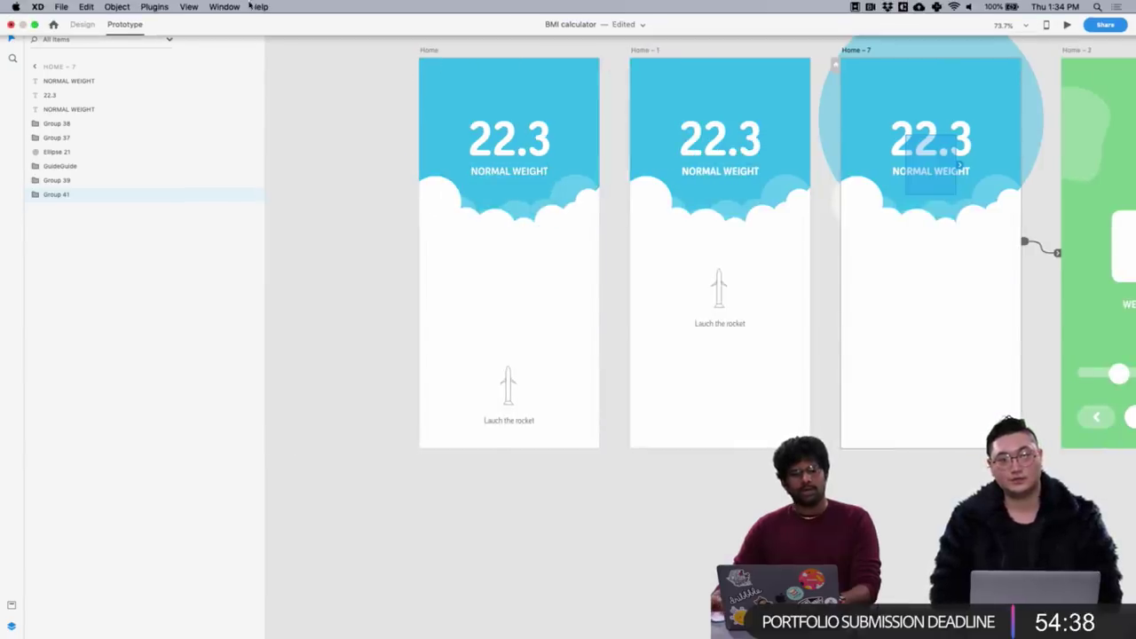
click(147, 6)
mouse_move(210, 21)
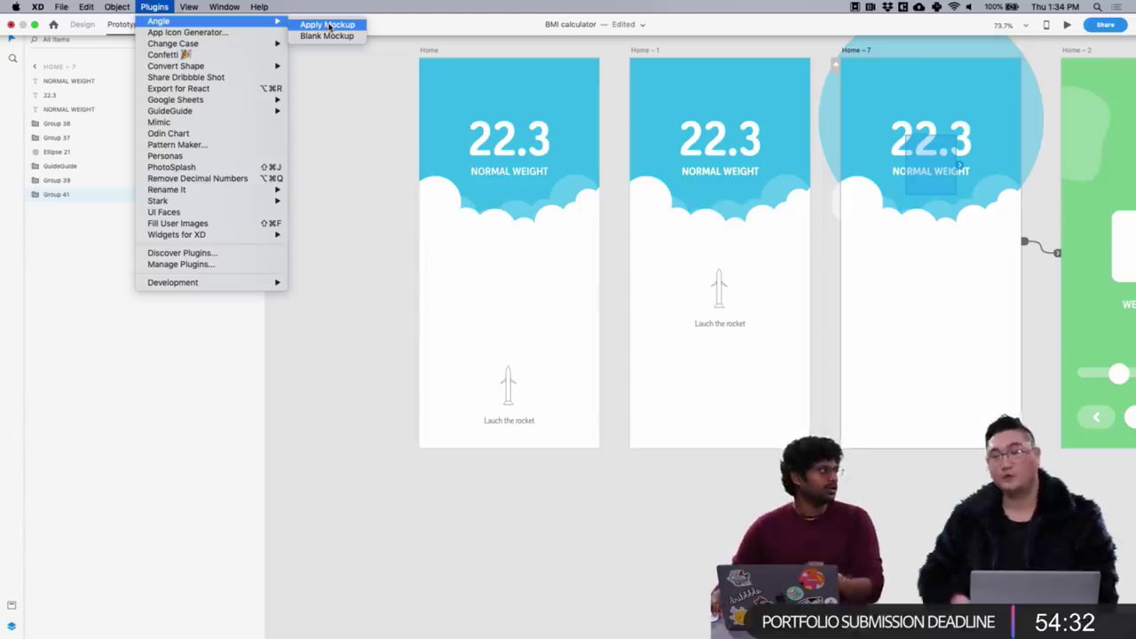
click(358, 120)
Preview the prototype from Home and launch the rocket through to the weight screen
click(432, 52)
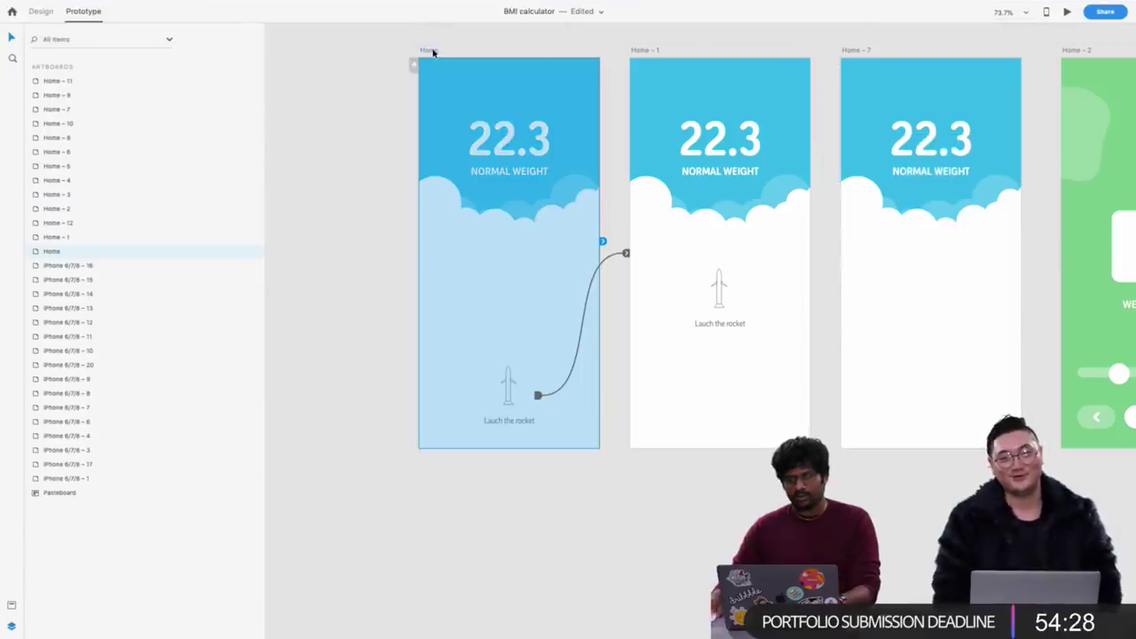
click(1067, 13)
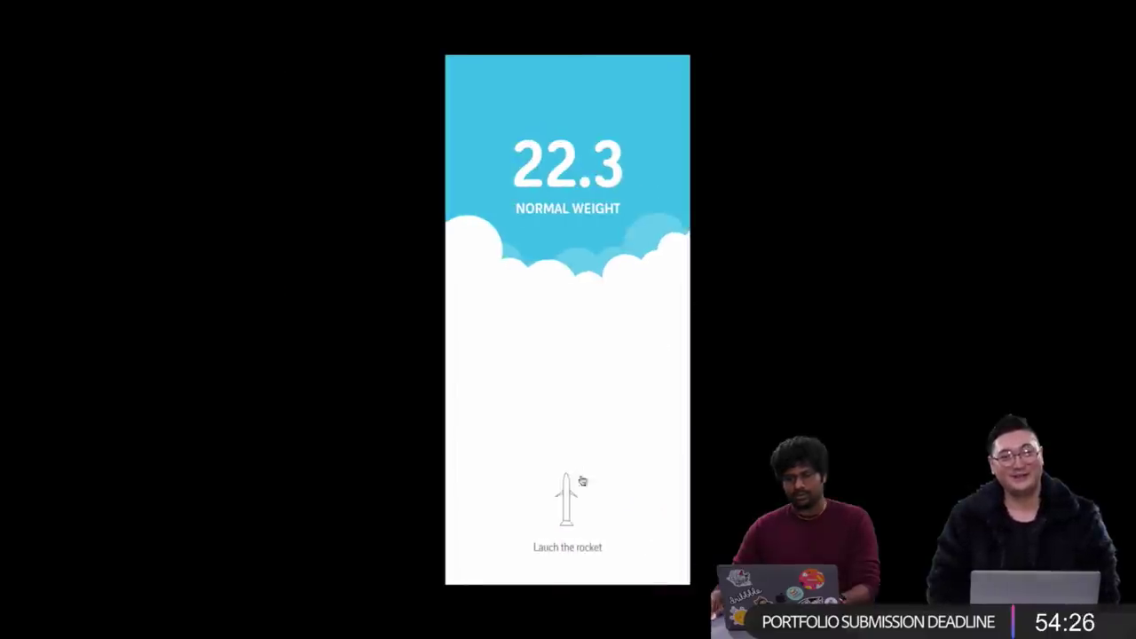
click(572, 444)
click(648, 264)
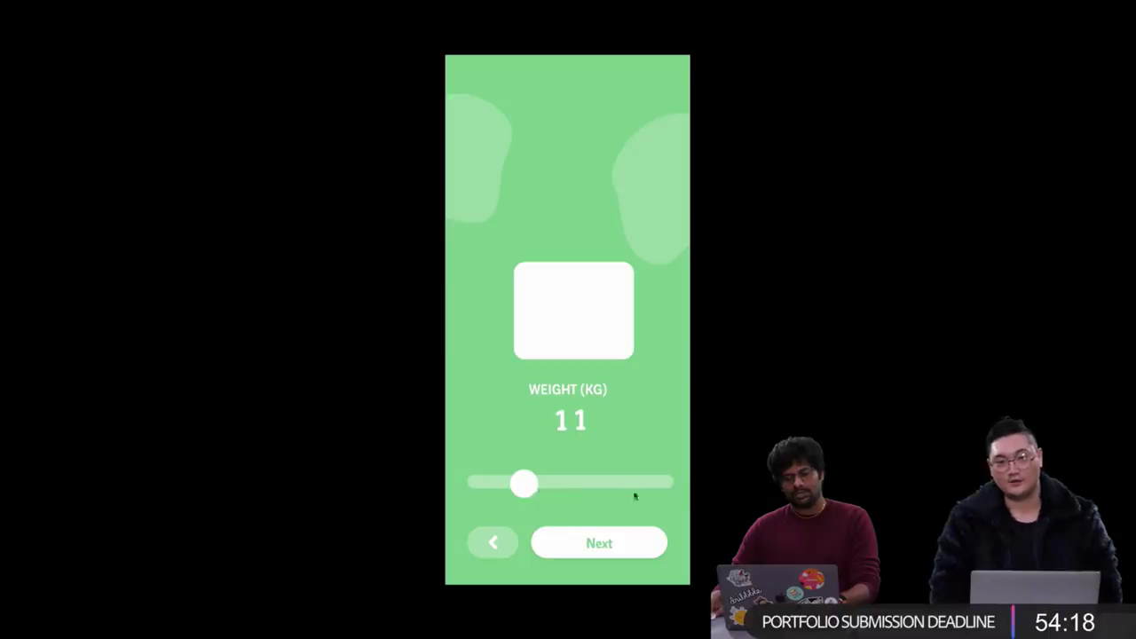
Test the weight and height sliders in the preview, continue to the result screen, and leave the preview
drag(540, 482, 672, 487)
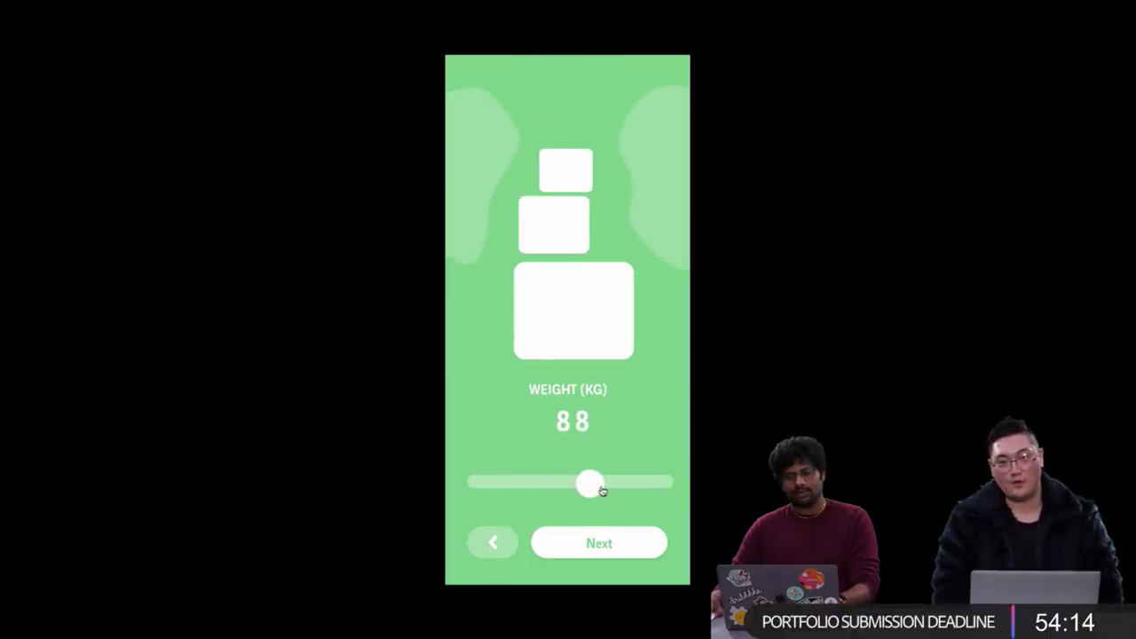
click(610, 544)
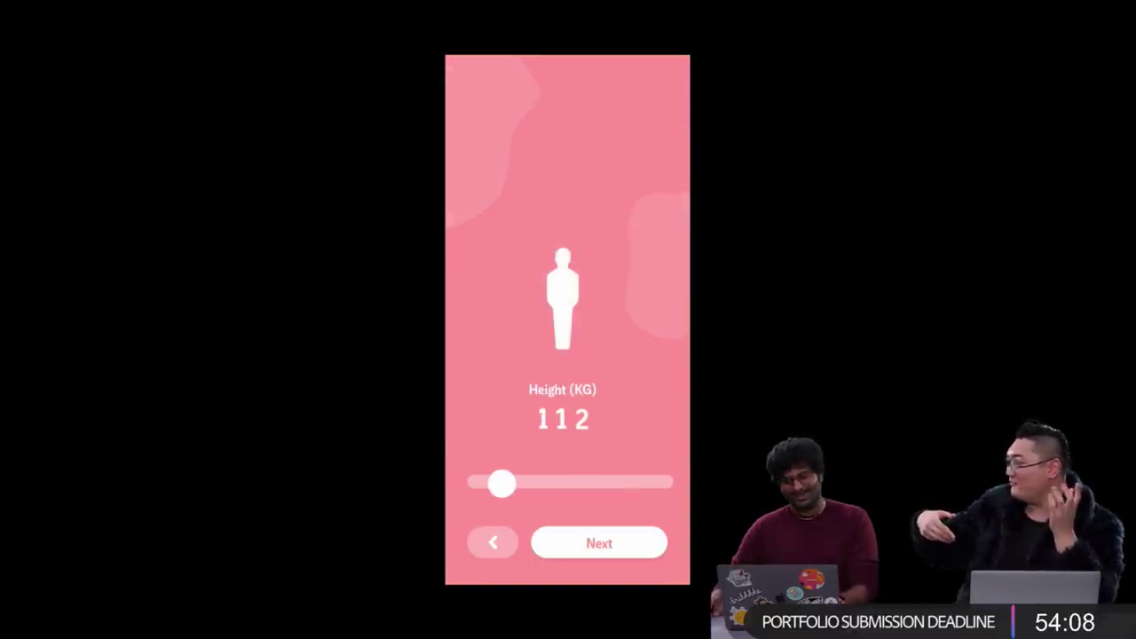
drag(529, 481, 578, 484)
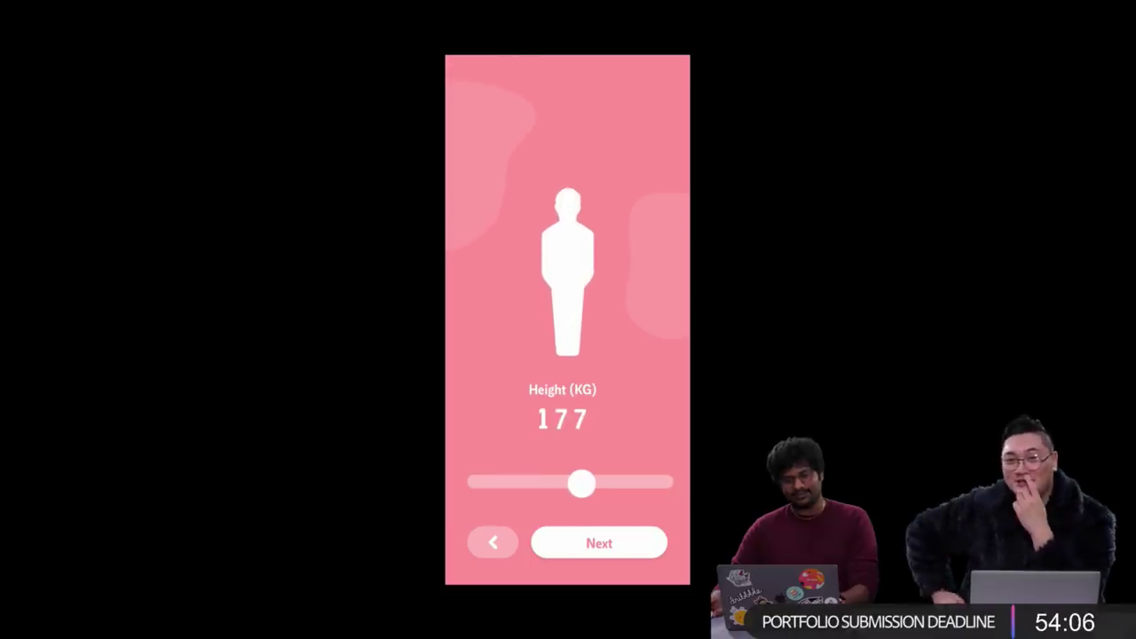
click(594, 543)
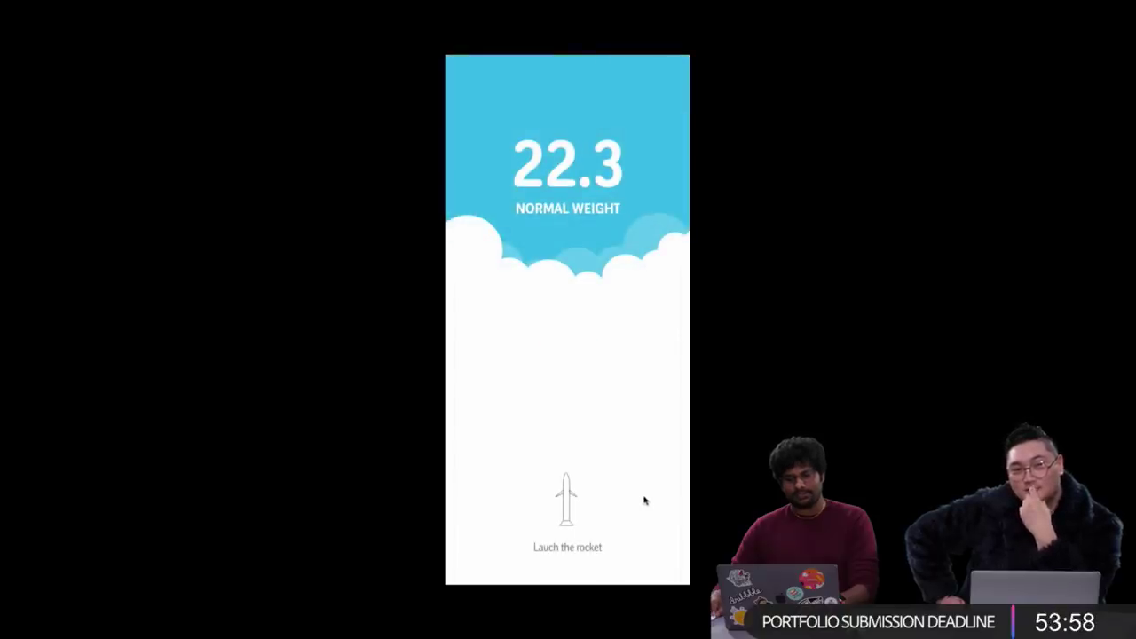
key(ctrl+Left)
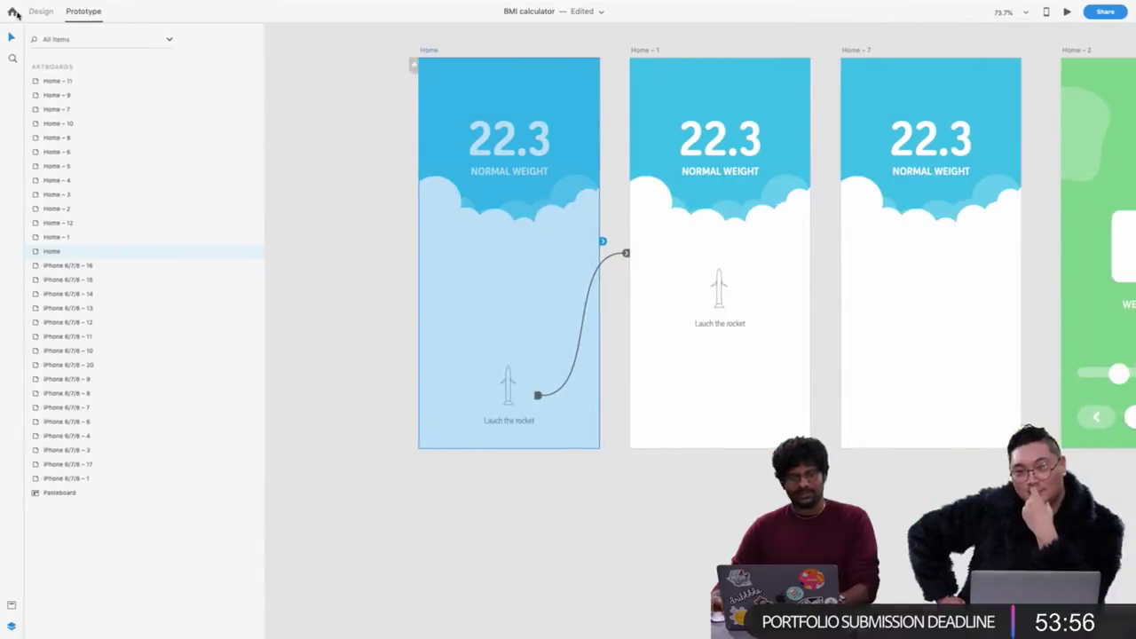
In Design mode, open the left background blob on Home – 2 for path editing and move its upper-right anchor point upward
click(43, 12)
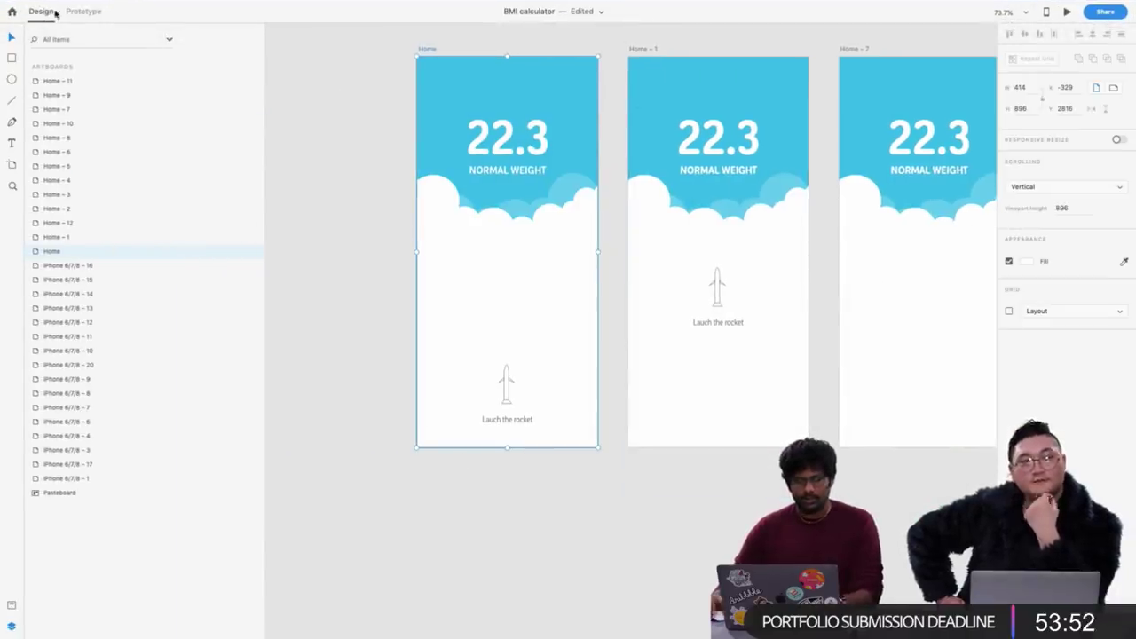
click(84, 11)
scroll(799, 229, right, 3)
scroll(798, 229, right, 5)
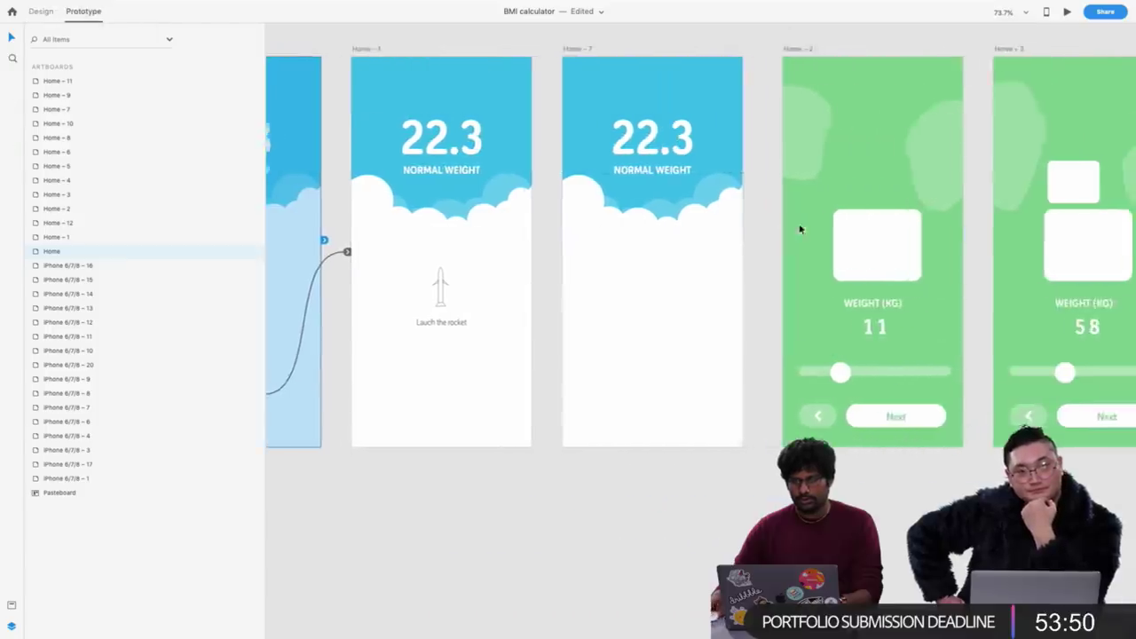
scroll(713, 213, up, 5)
click(495, 151)
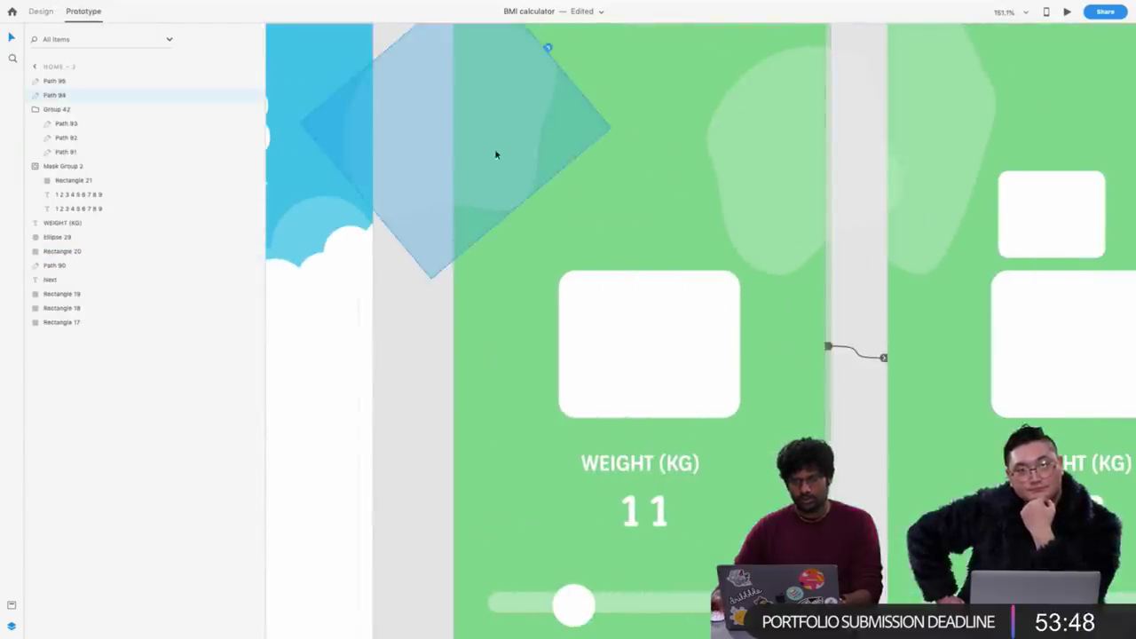
click(32, 13)
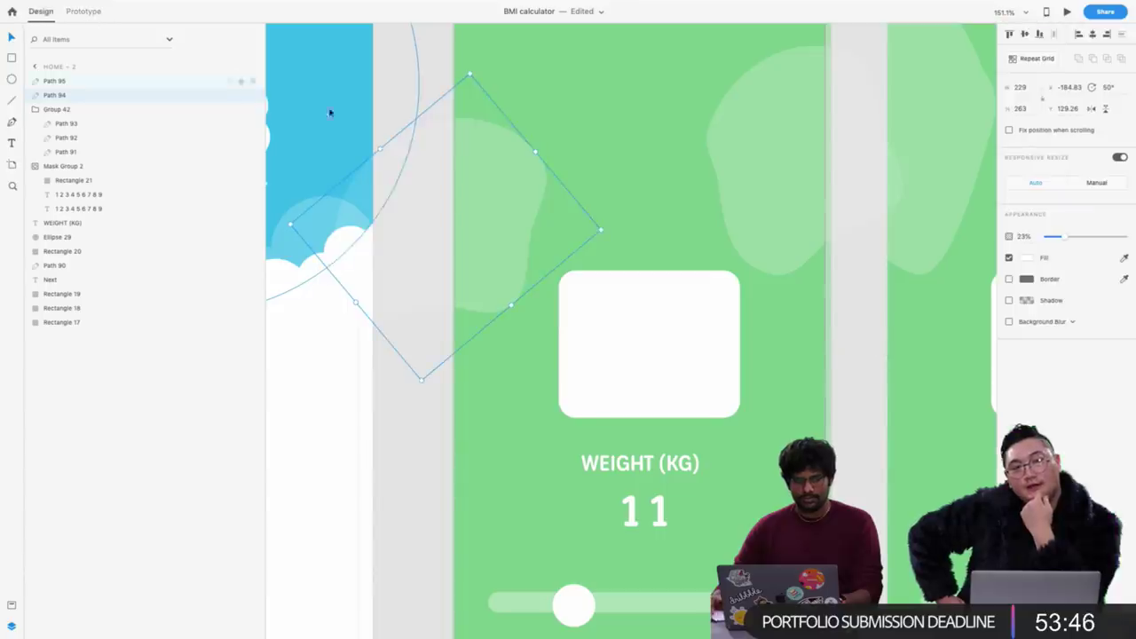
double_click(506, 163)
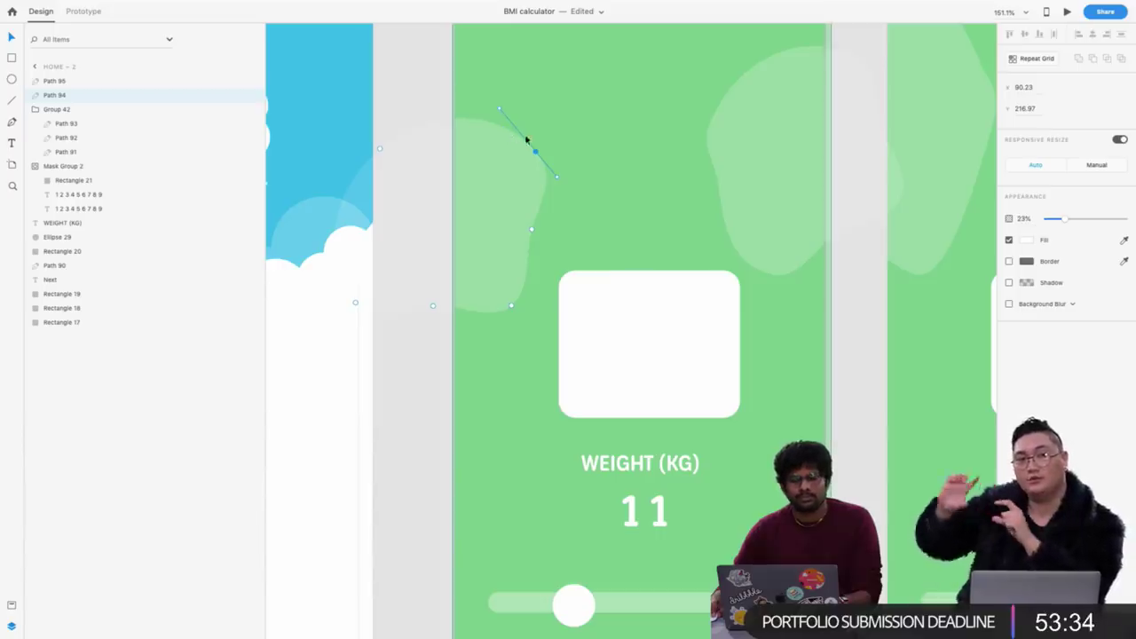
double_click(532, 152)
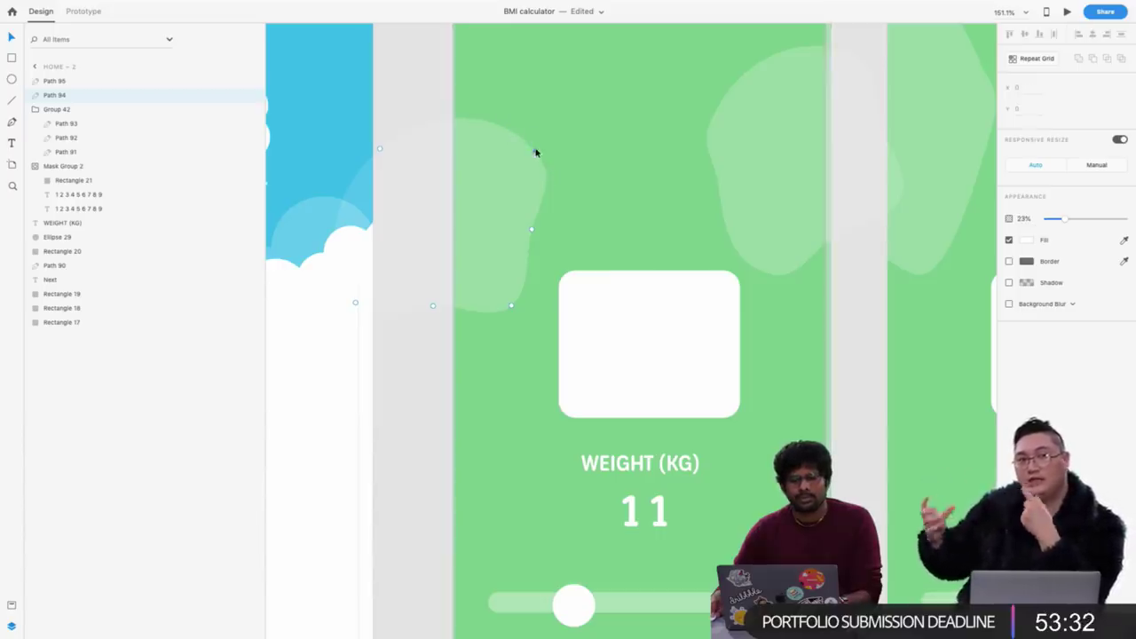
drag(534, 151, 534, 96)
Shift the blob's lower-right anchor slightly outward, and add an anchor on its right edge pulled out into a bulge
scroll(410, 77, down, 5)
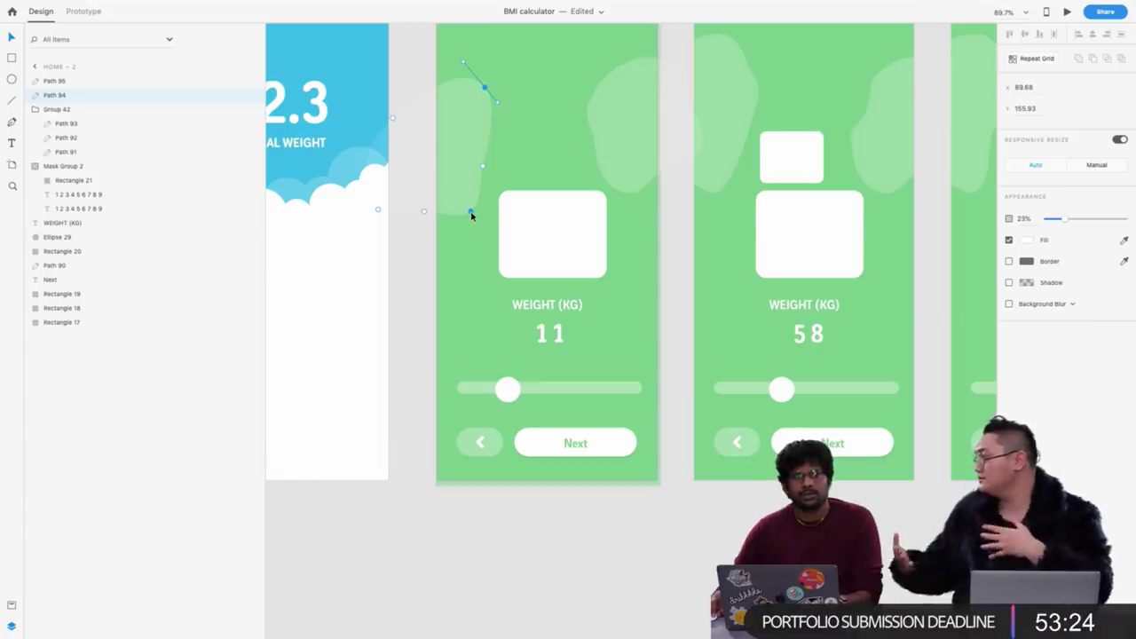
click(472, 214)
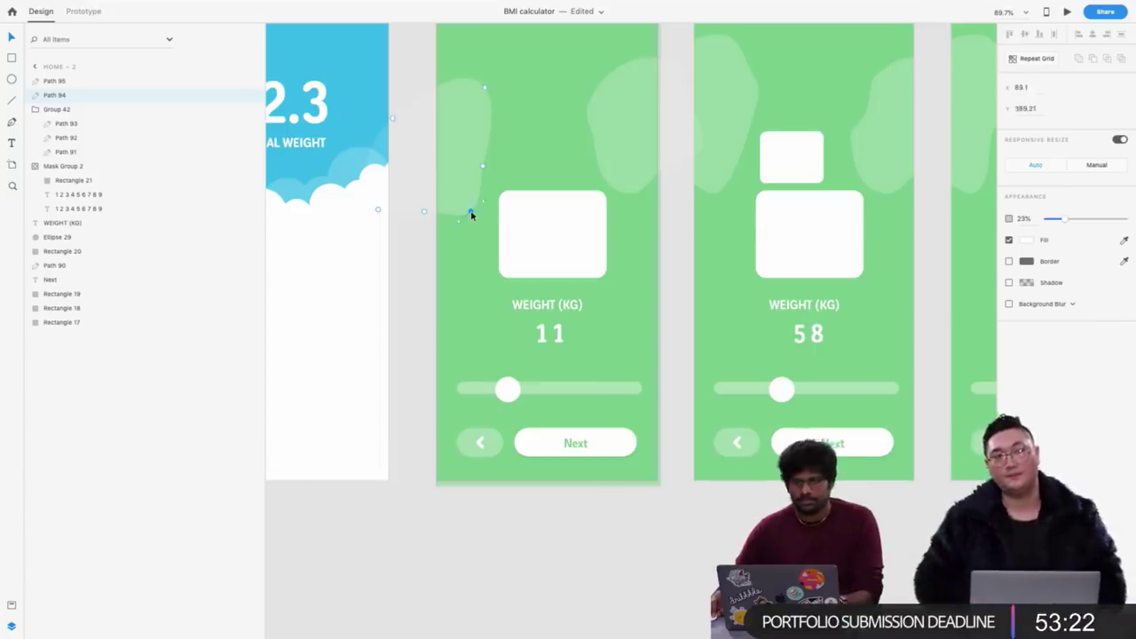
mouse_move(471, 213)
mouse_down()
mouse_move(476, 183)
mouse_move(475, 217)
mouse_up()
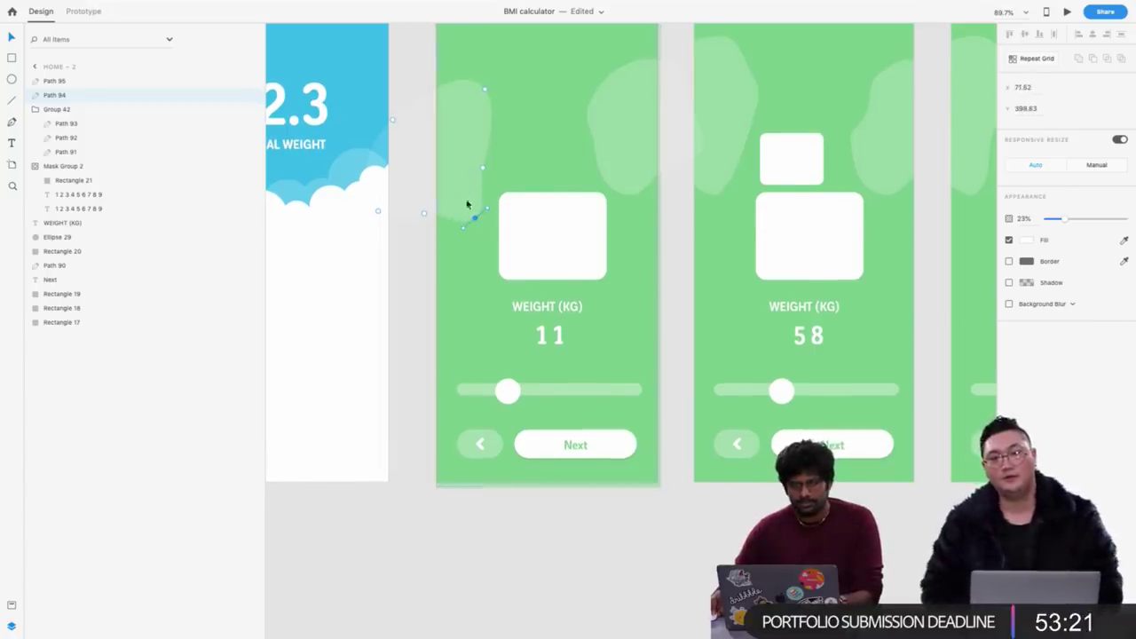
click(494, 152)
drag(495, 152, 500, 148)
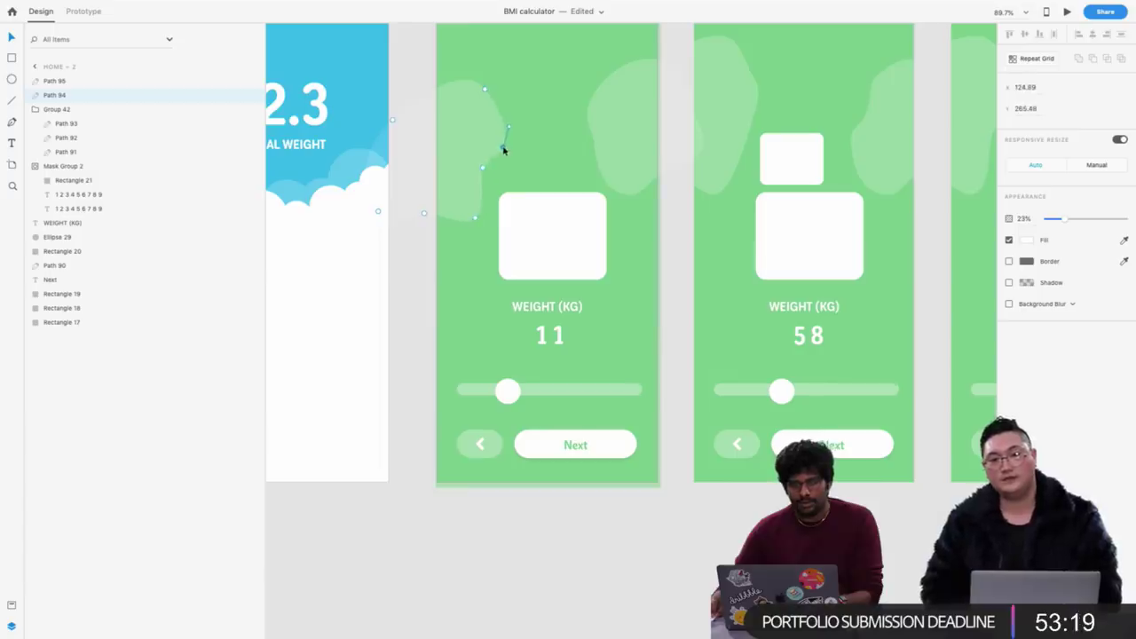
Examine the background blobs, stacked boxes and body figure across the weight and height artboards
click(623, 108)
scroll(624, 109, right, 8)
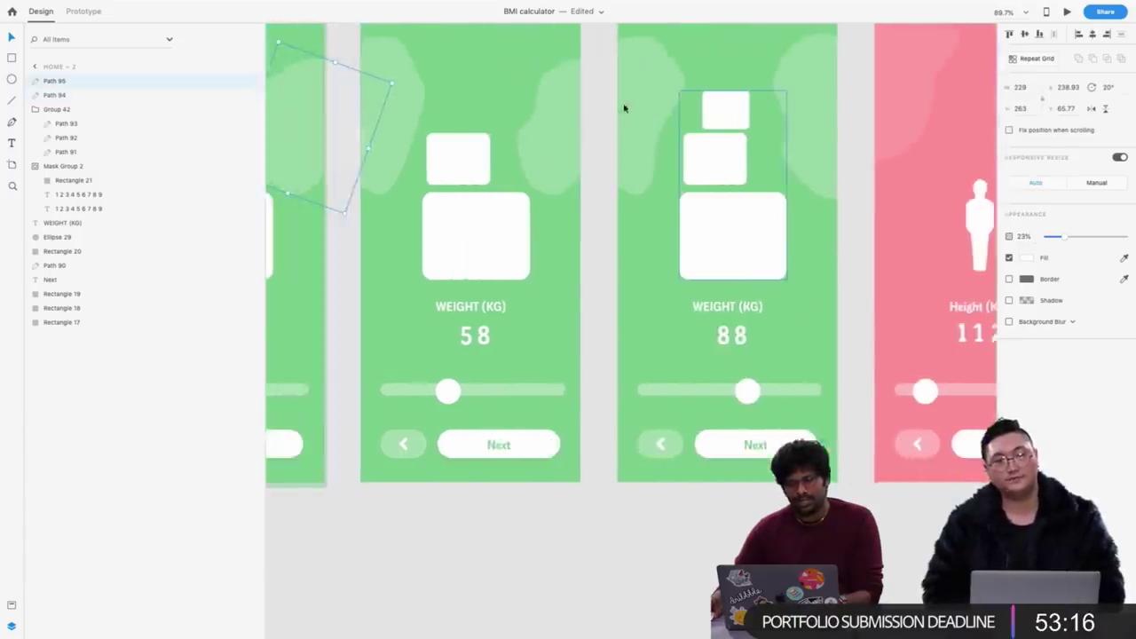
scroll(624, 108, left, 3)
click(587, 168)
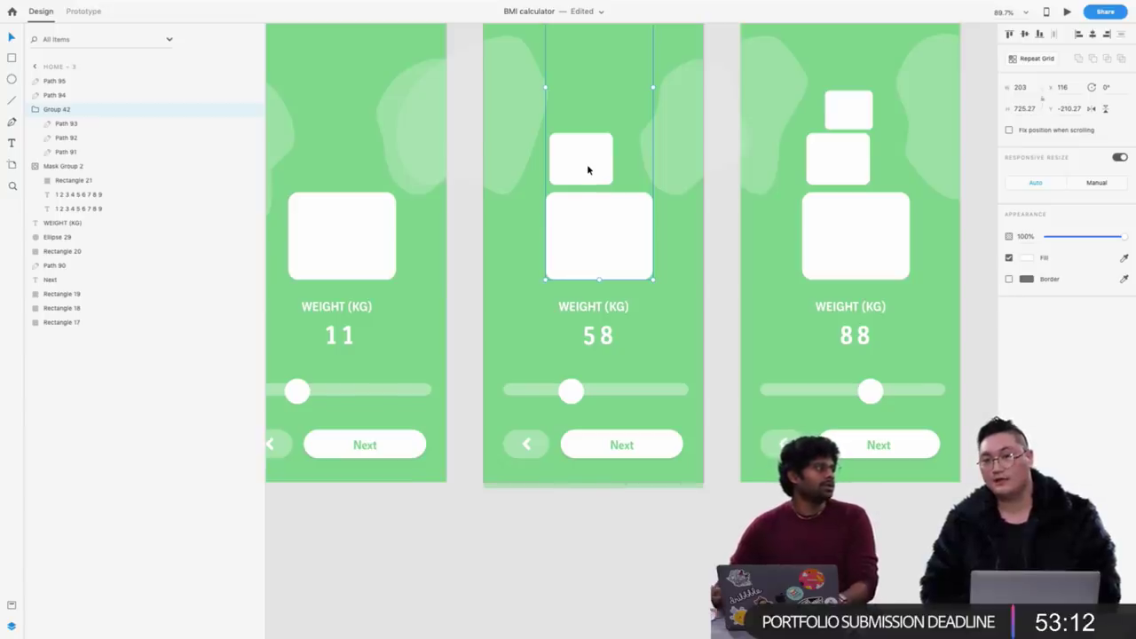
scroll(587, 168, left, 4)
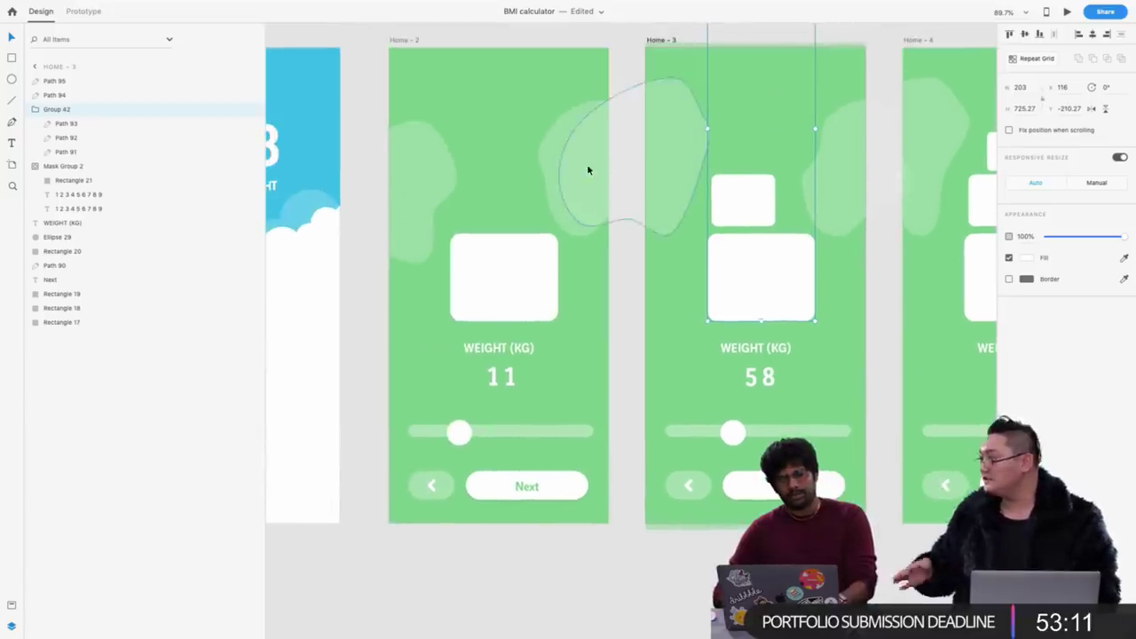
click(501, 284)
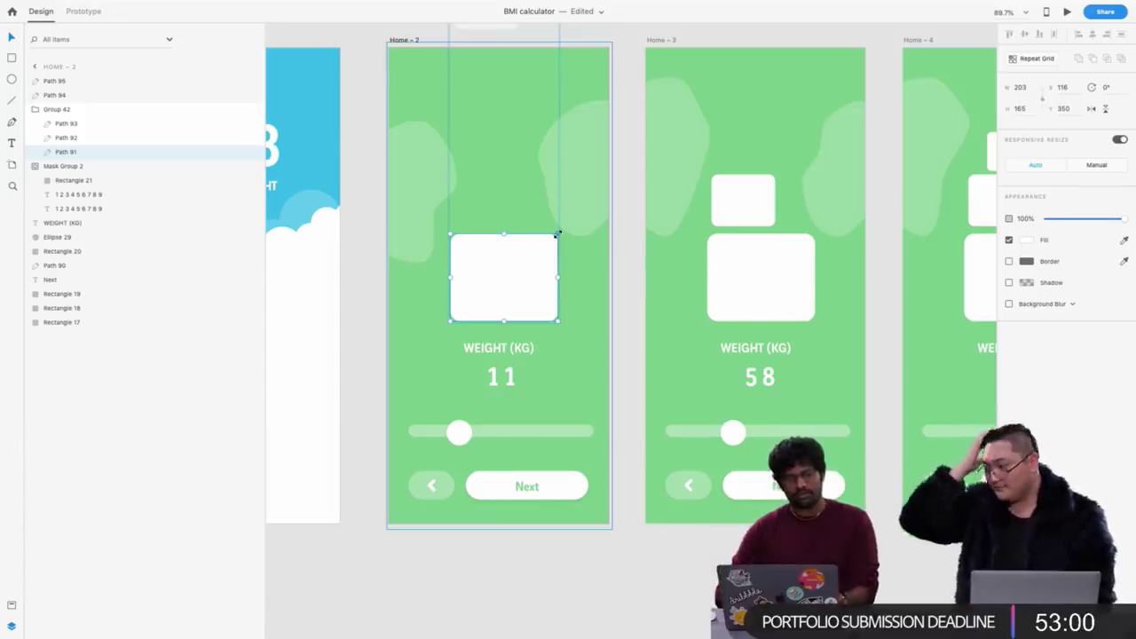
scroll(556, 234, right, 5)
scroll(556, 233, up, 2)
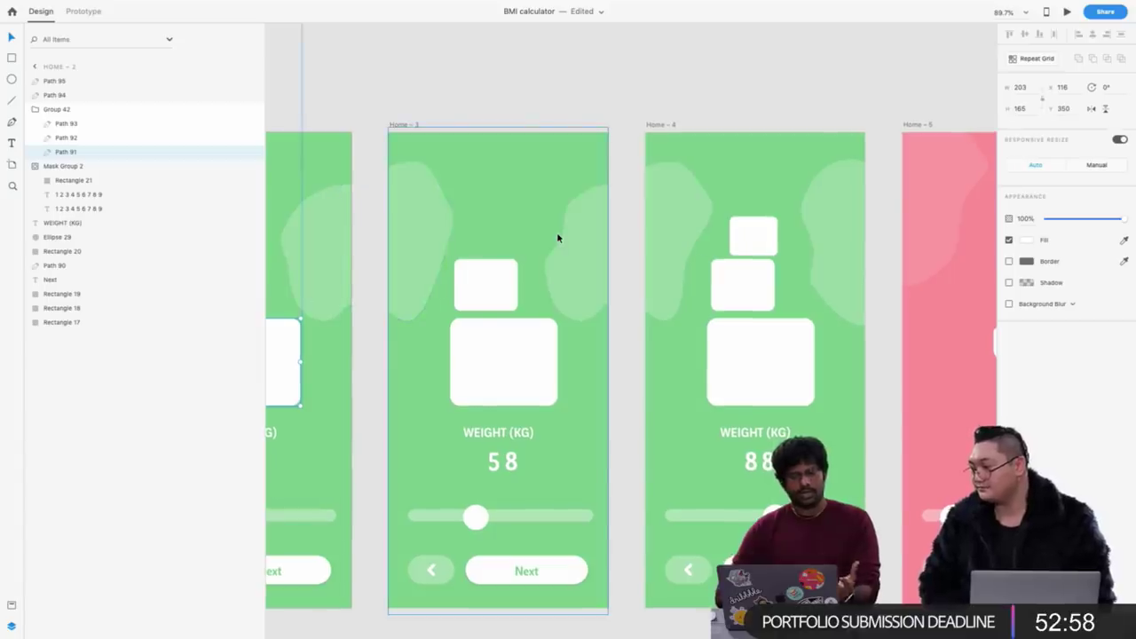
scroll(557, 238, right, 5)
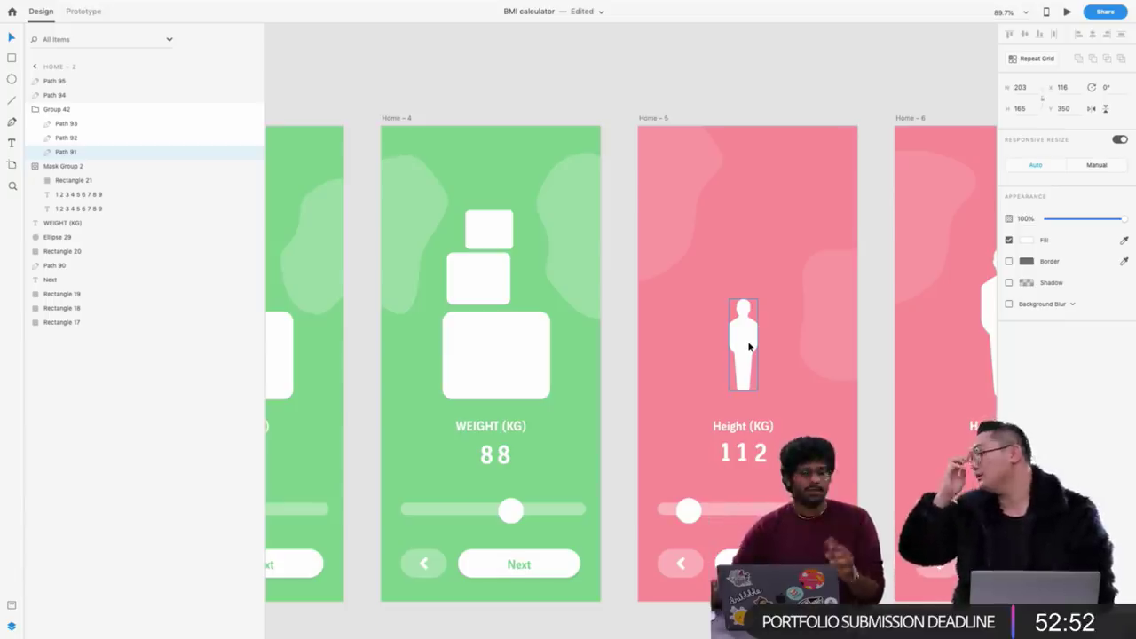
Examine the artboards from the height screens back through the weight screens to the Home screens
scroll(702, 228, down, 3)
scroll(682, 243, up, 4)
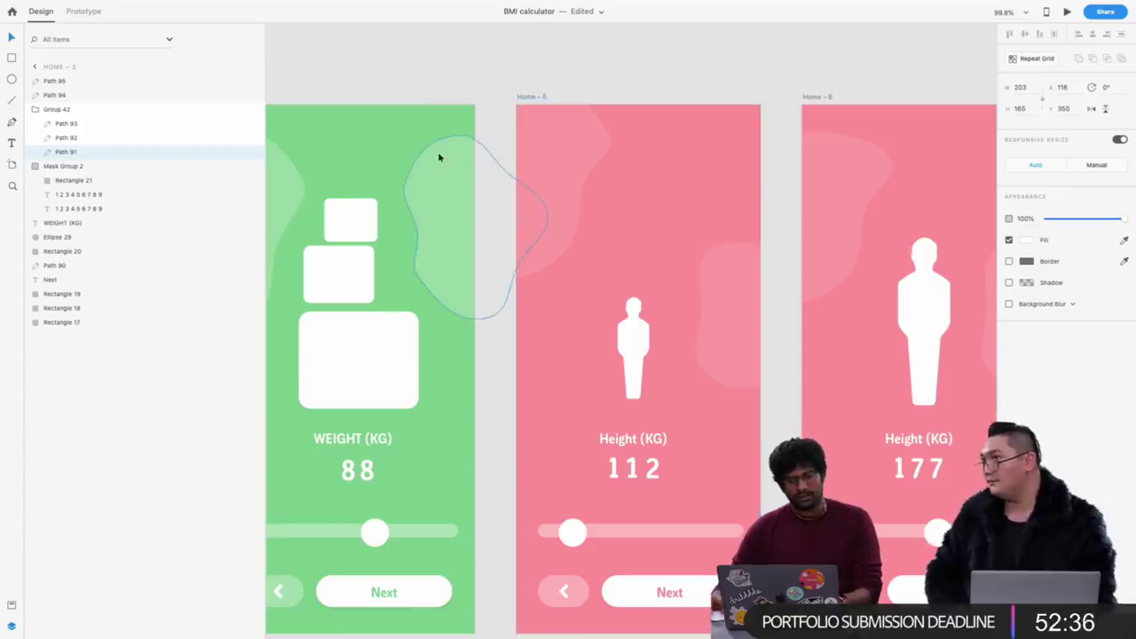
scroll(438, 157, left, 10)
click(409, 82)
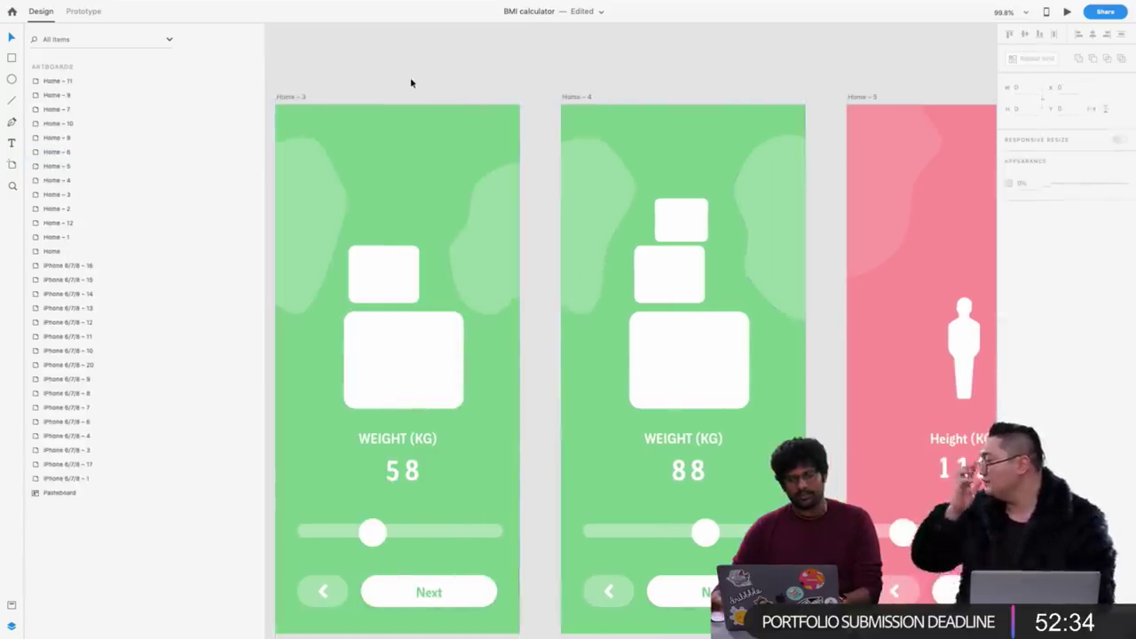
scroll(411, 82, left, 15)
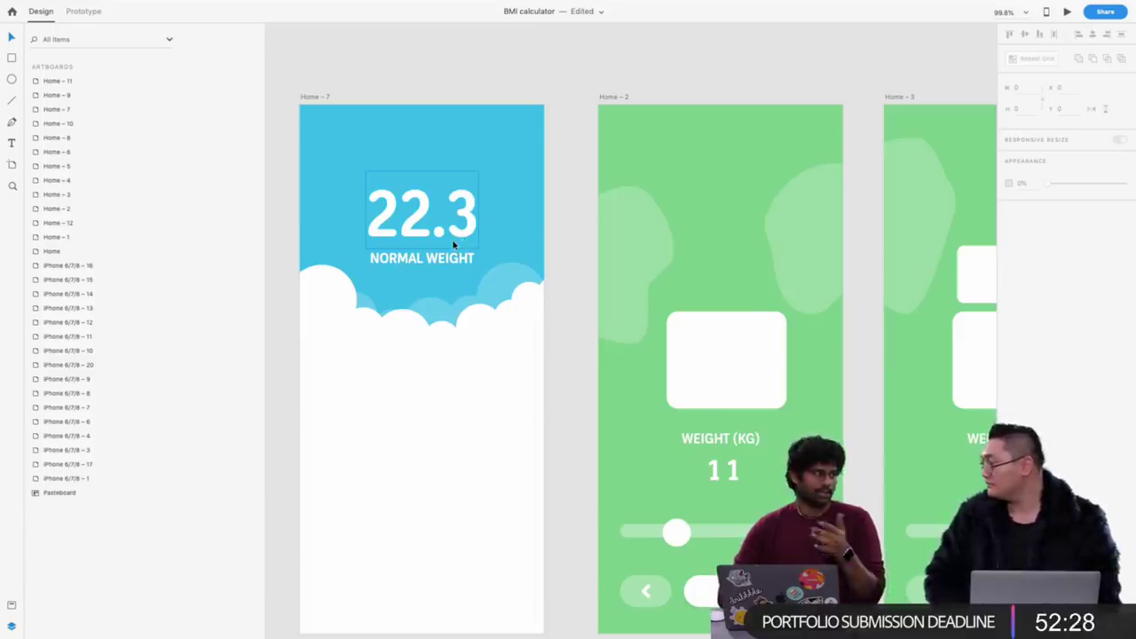
scroll(452, 238, left, 5)
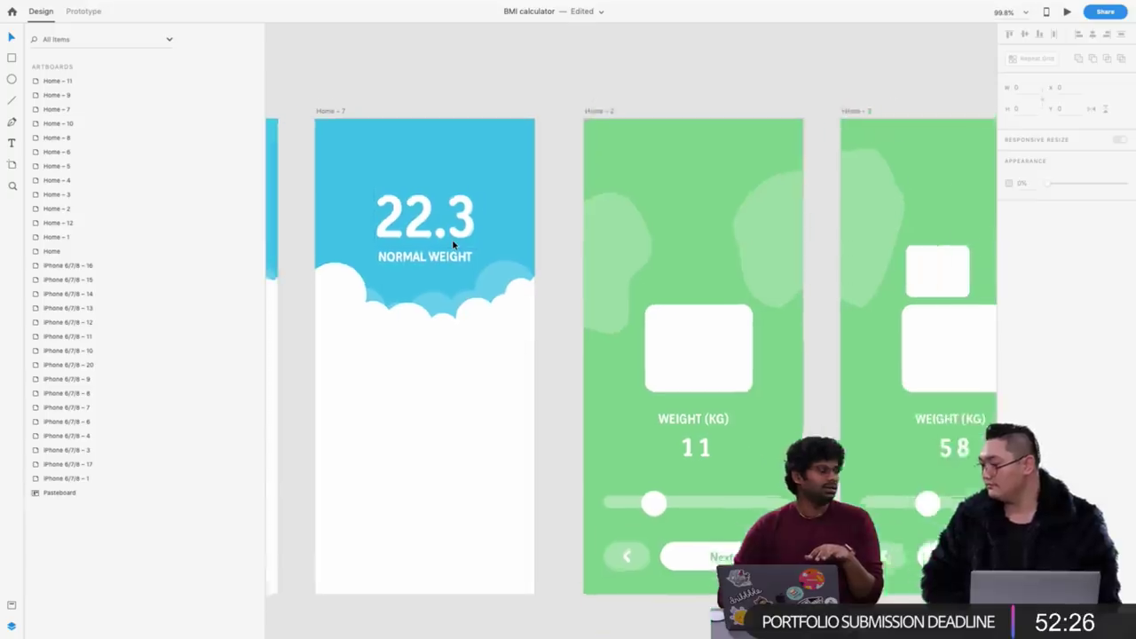
scroll(452, 239, down, 3)
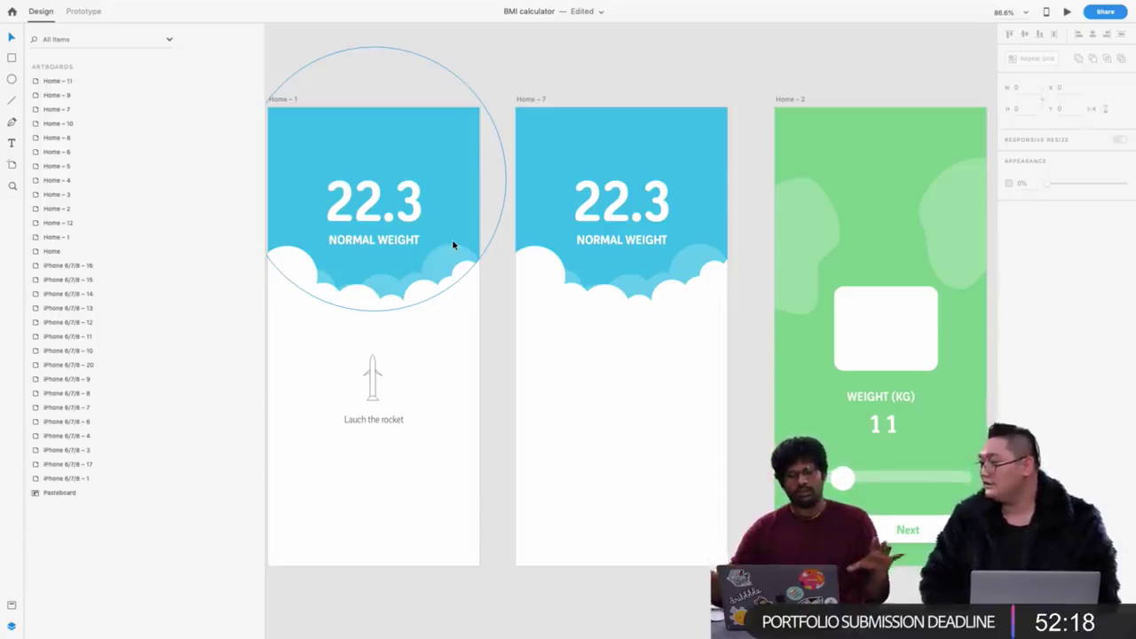
scroll(452, 239, down, 3)
scroll(452, 239, left, 5)
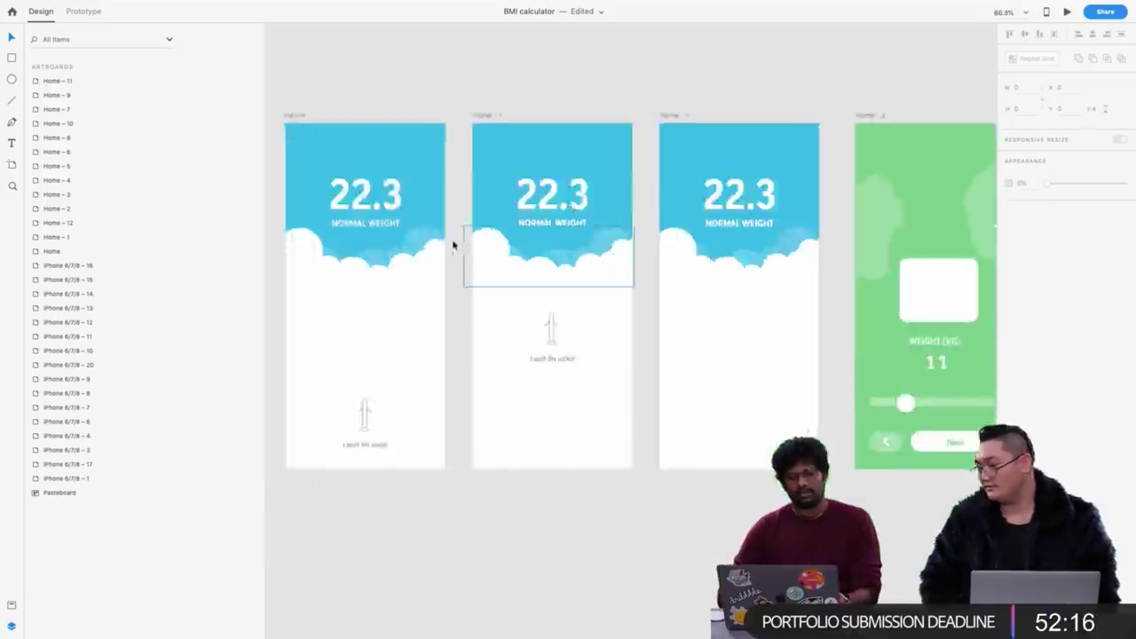
scroll(452, 245, left, 1)
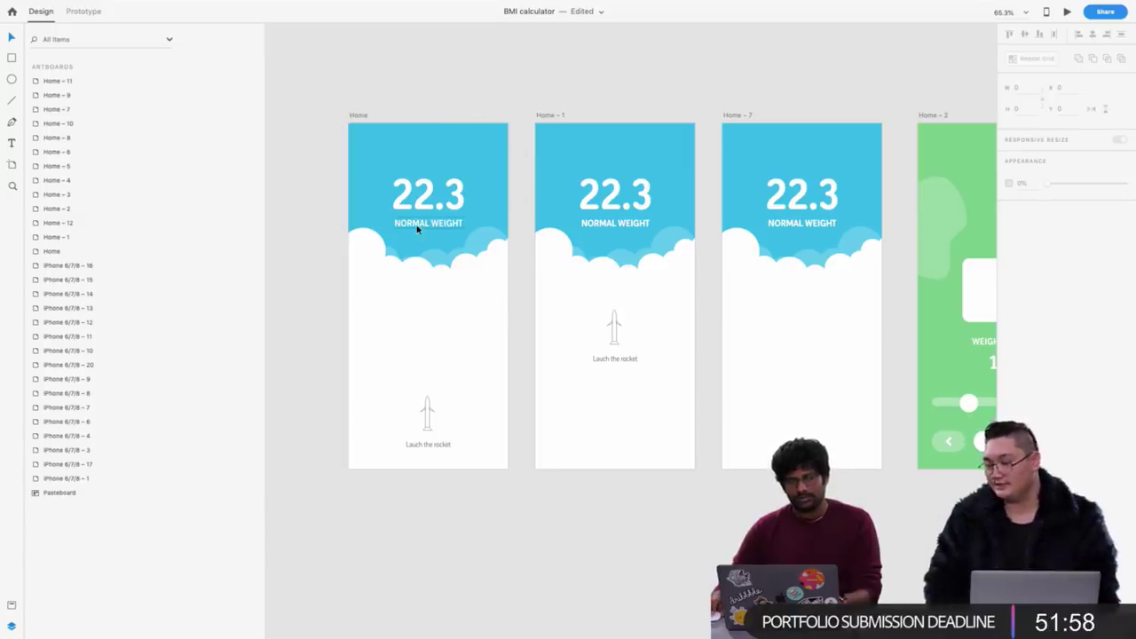
Enlarge the right background blob on Home – 3 to about 225 by 296, extending it up and to the left
scroll(522, 136, right, 5)
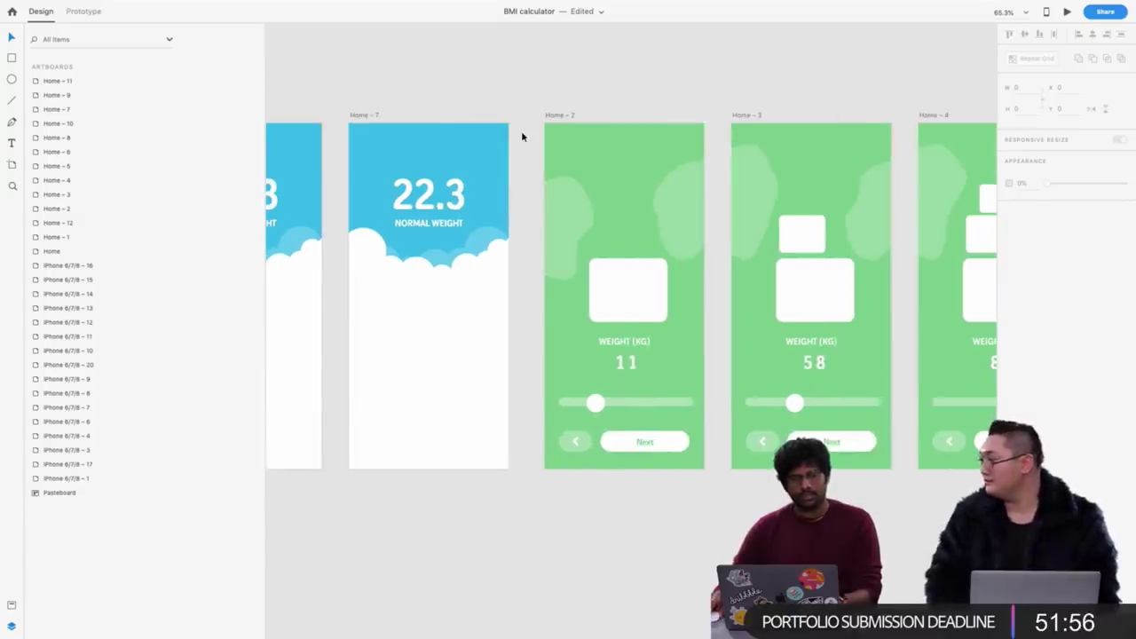
scroll(521, 135, right, 6)
scroll(523, 134, left, 2)
click(534, 243)
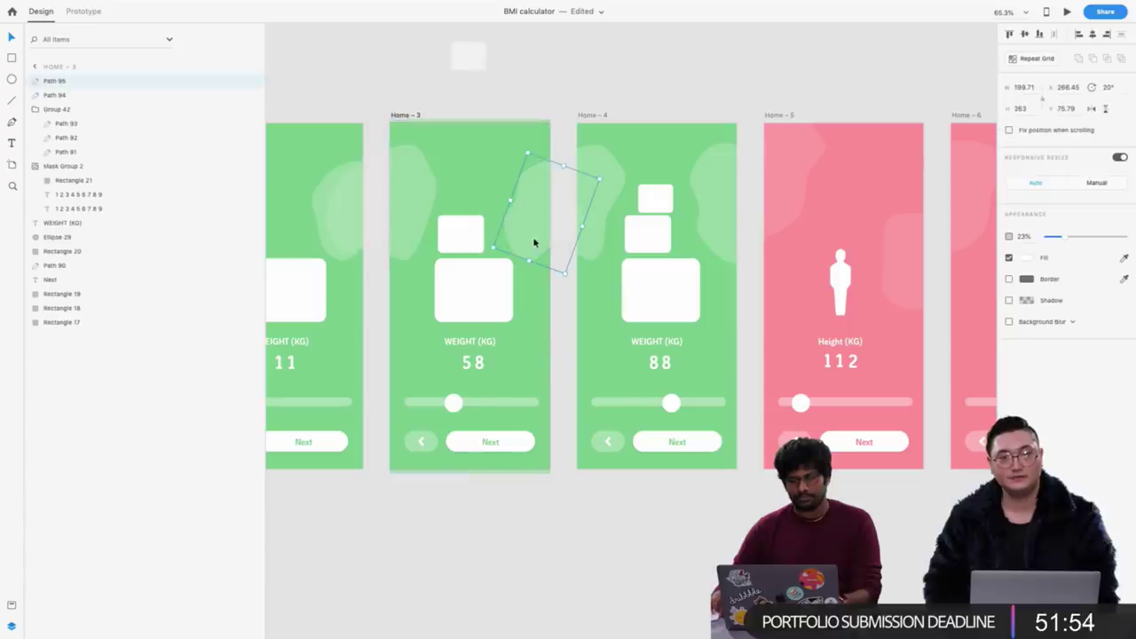
drag(529, 154, 524, 137)
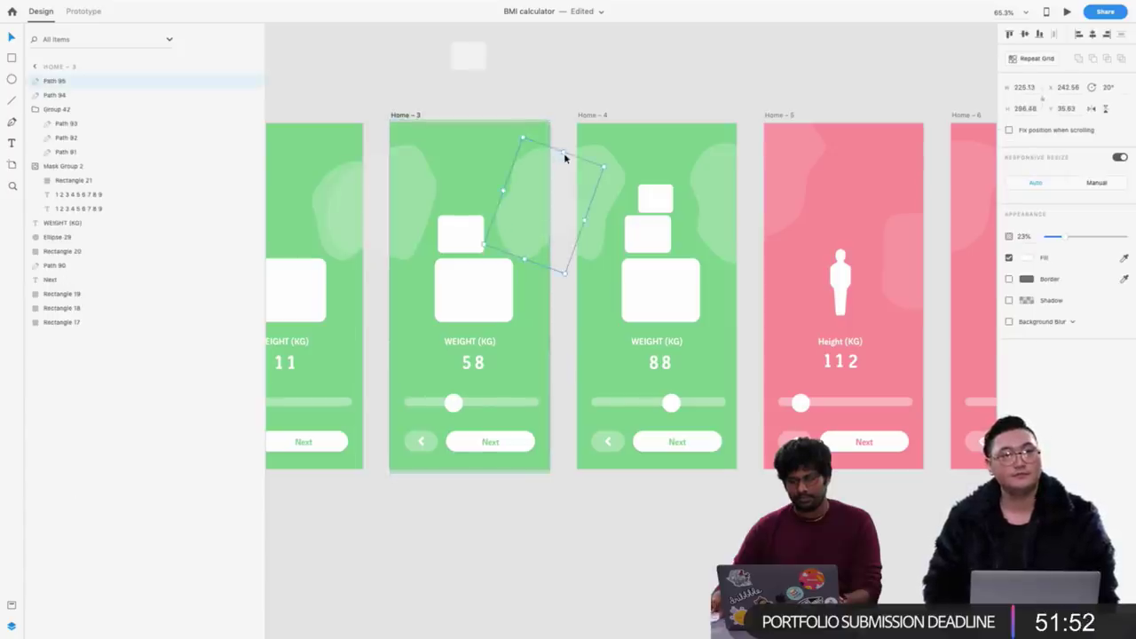
Swap the two background blobs to opposite sides of Home – 5, then rotate the larger one and move it into the upper-right corner
scroll(632, 173, right, 2)
drag(737, 180, 585, 210)
click(693, 197)
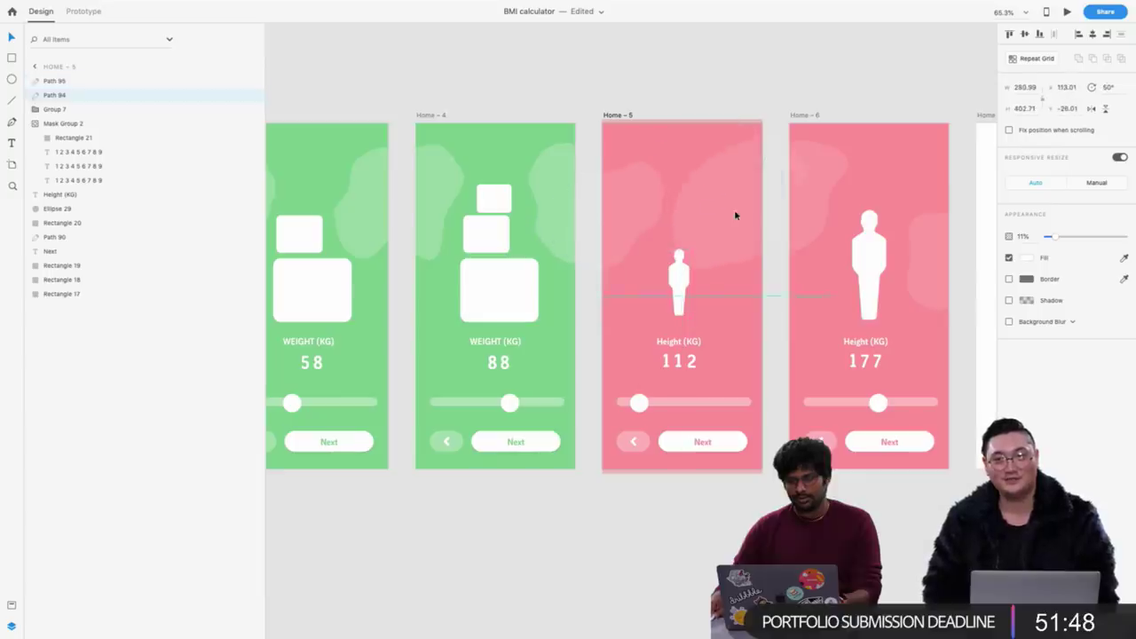
click(1108, 87)
text(-30)
key(Return)
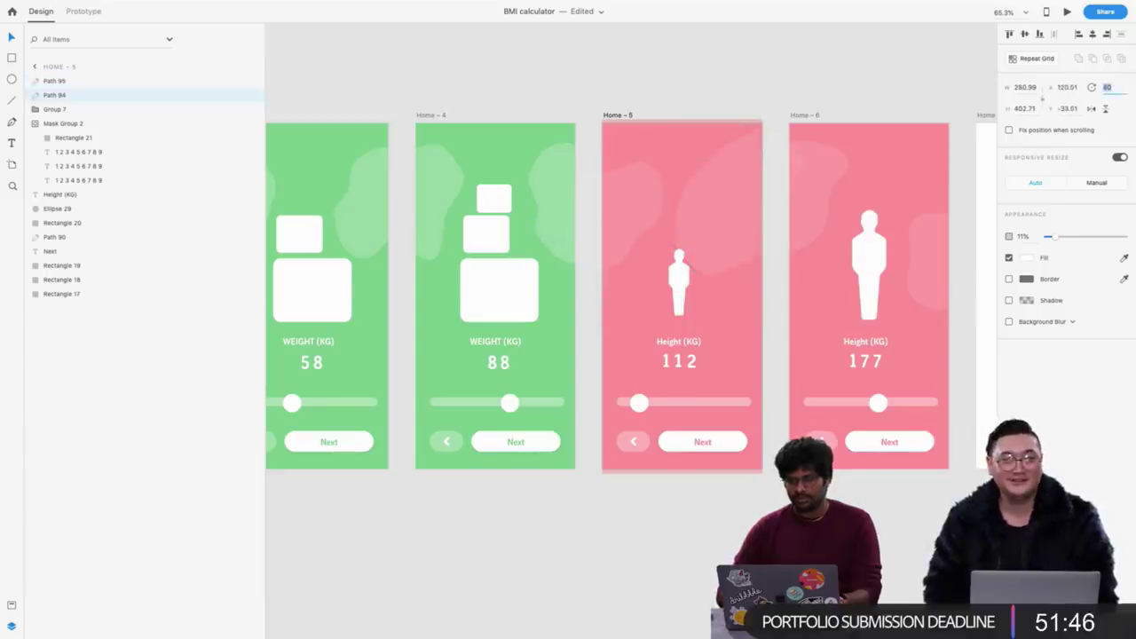
drag(733, 202, 760, 156)
Replace both background blobs on Home – 6 with copies of the rearranged blobs from Home – 5
scroll(760, 157, right, 3)
key(ctrl+z)
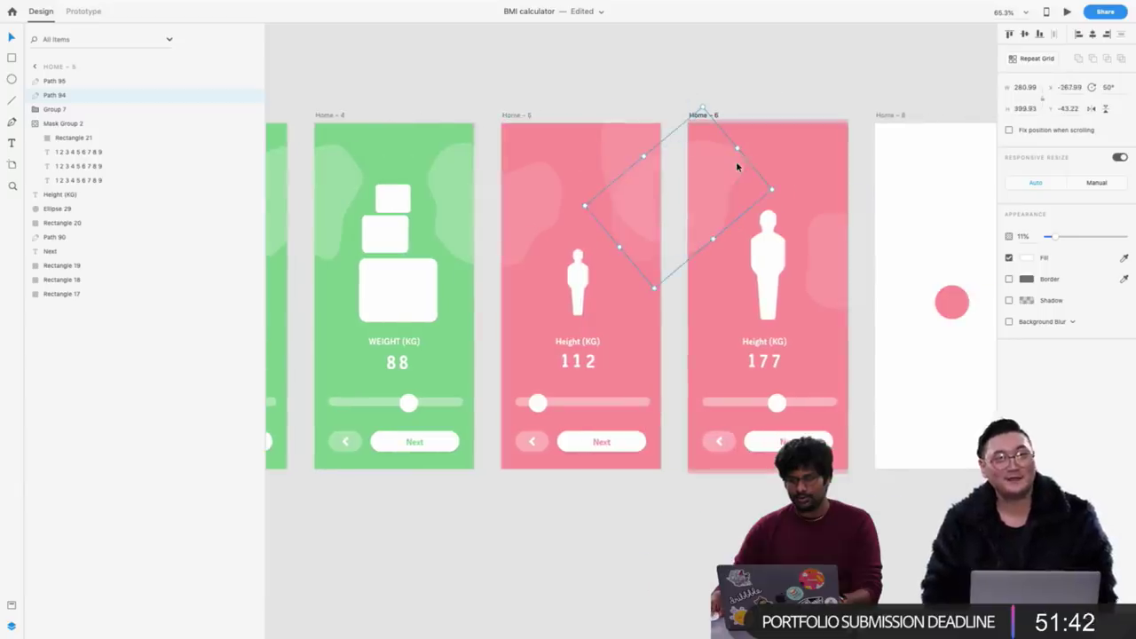
shift+click(543, 190)
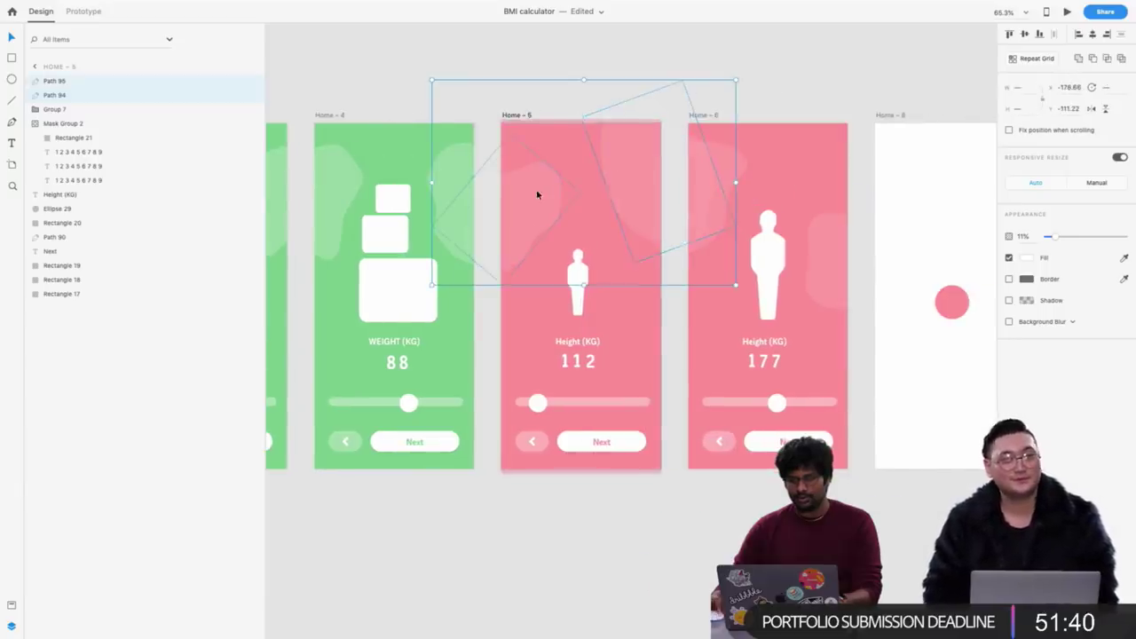
drag(743, 183, 816, 266)
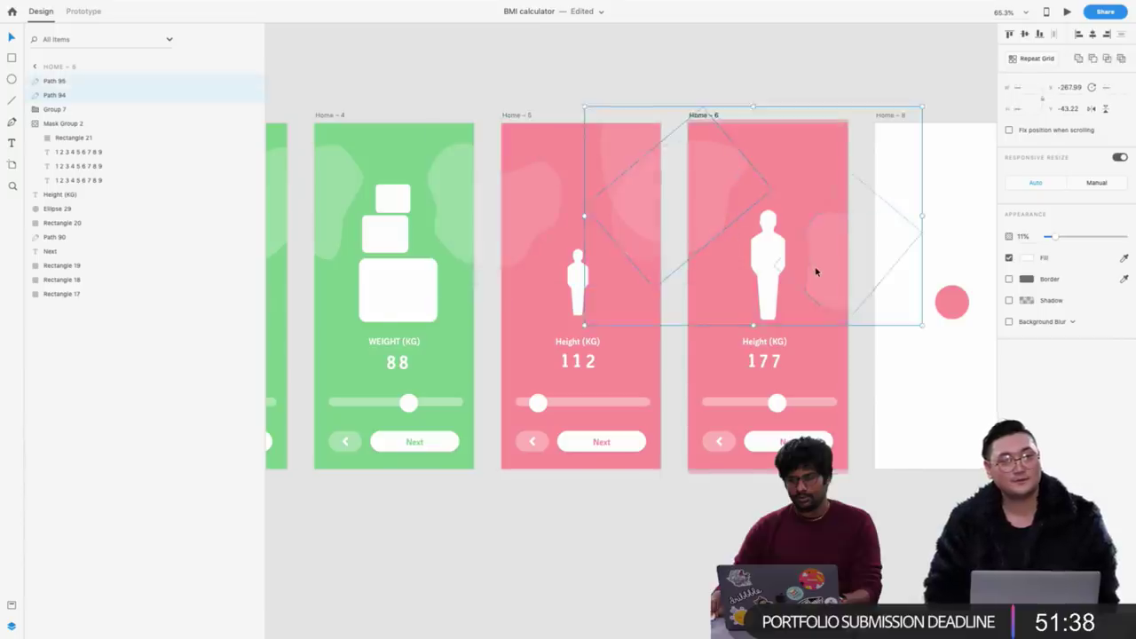
key(Delete)
key(ctrl+z)
key(Escape)
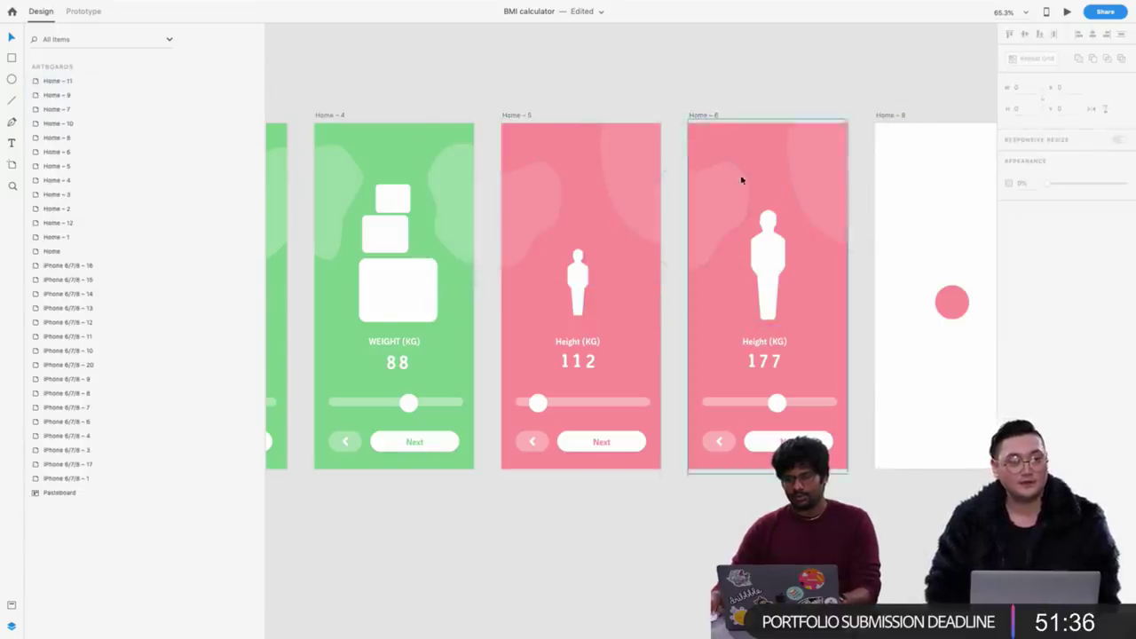
Reshape the left blob on Home – 4 by moving its two right-edge anchor points inward and slightly upward
scroll(741, 186, left, 6)
click(650, 180)
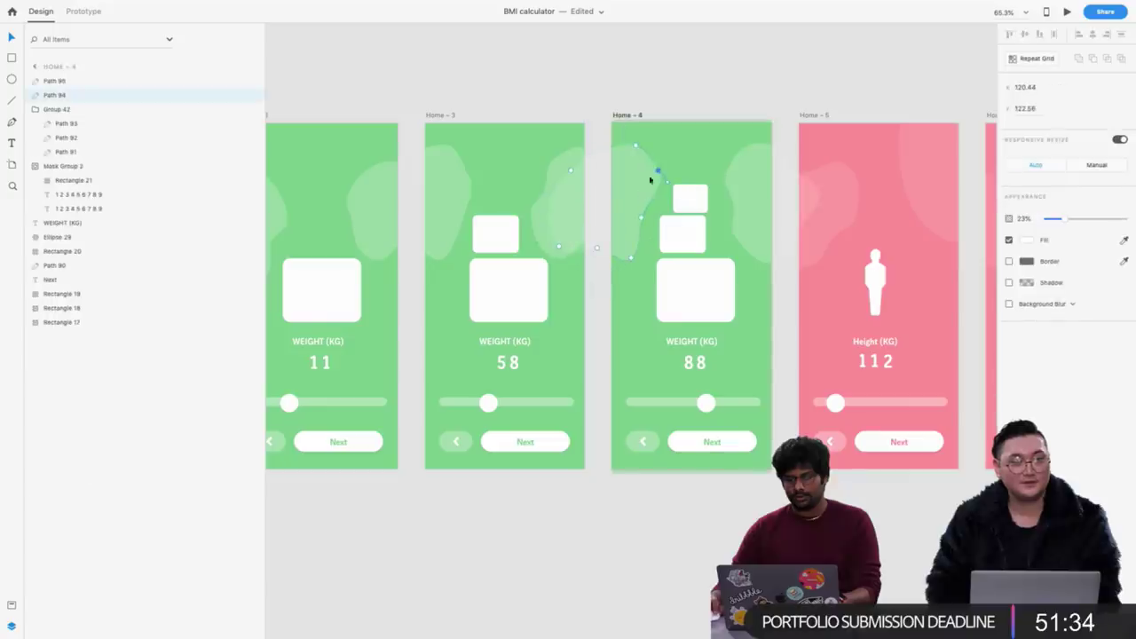
drag(660, 173, 634, 177)
drag(642, 219, 651, 169)
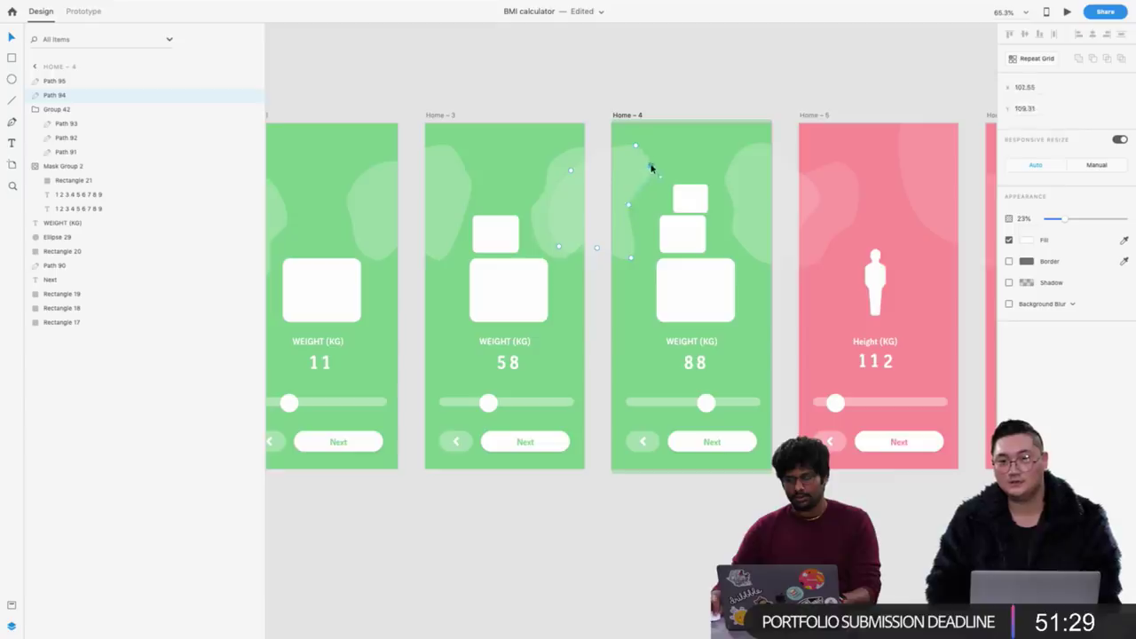
click(670, 111)
Copy the large blue circle from Home – 7 onto the Home – 2 artboard
scroll(670, 111, left, 10)
scroll(670, 111, right, 10)
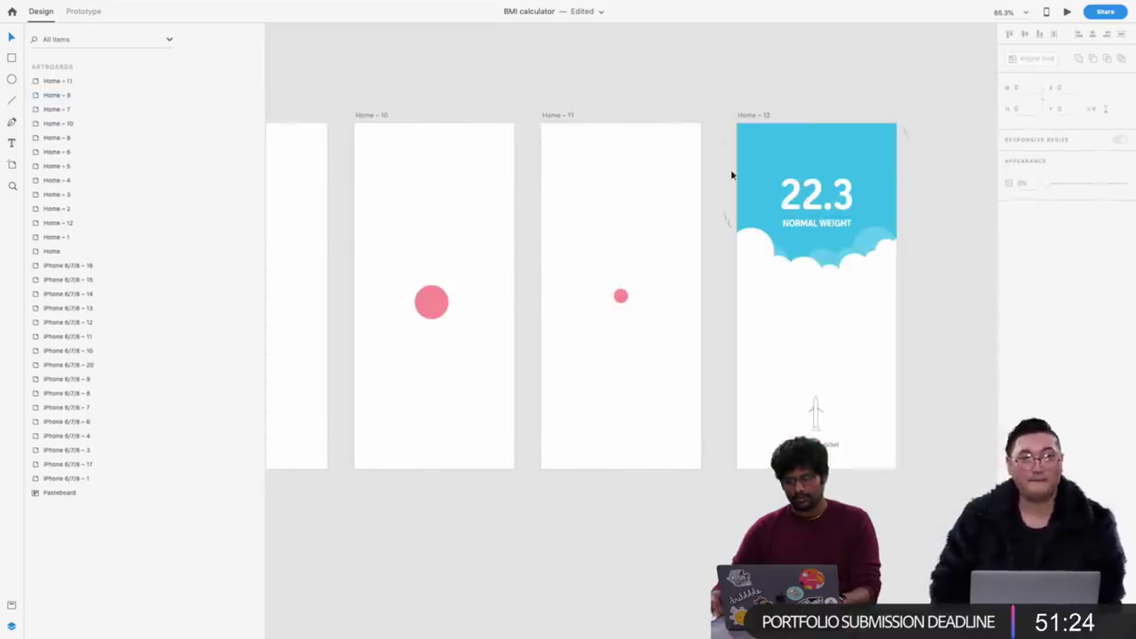
scroll(730, 173, left, 10)
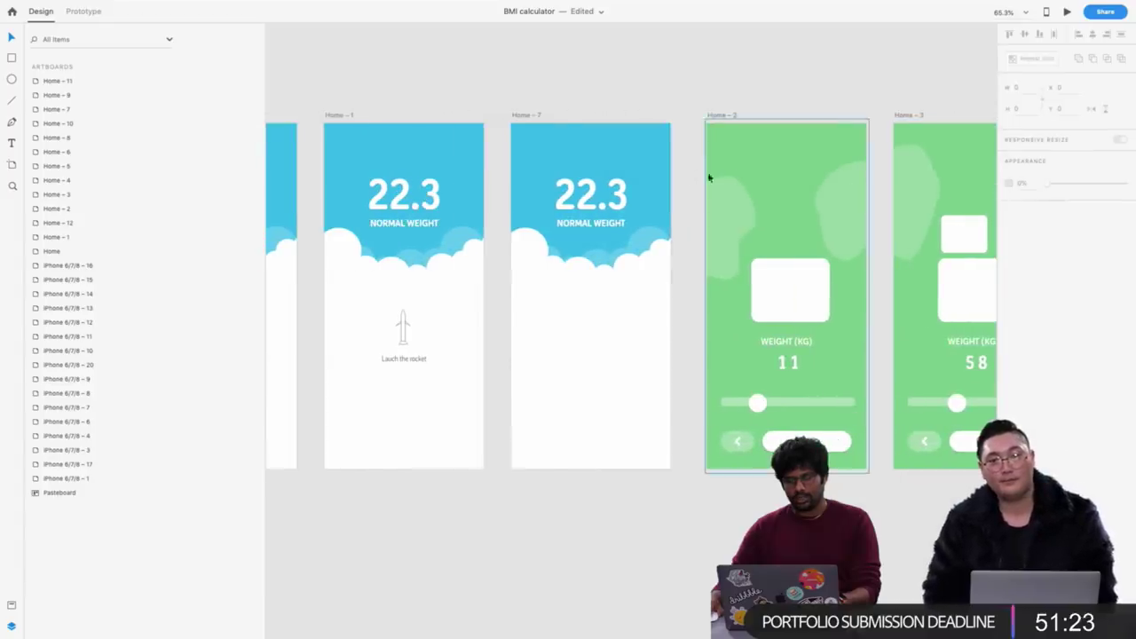
click(624, 148)
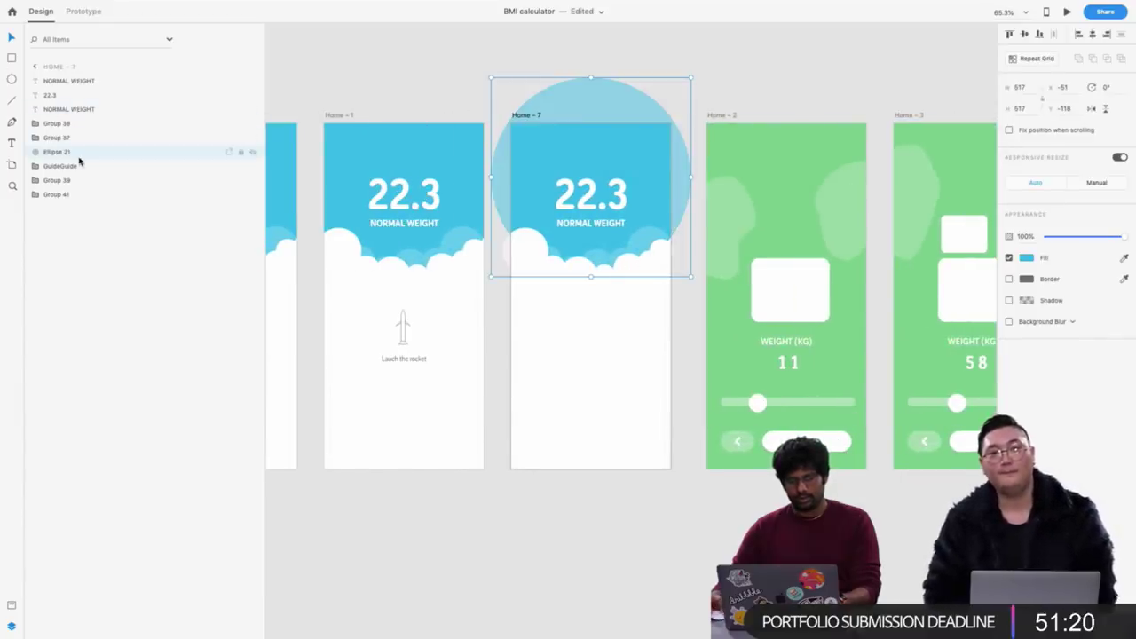
key(ctrl+x)
click(717, 118)
key(ctrl+v)
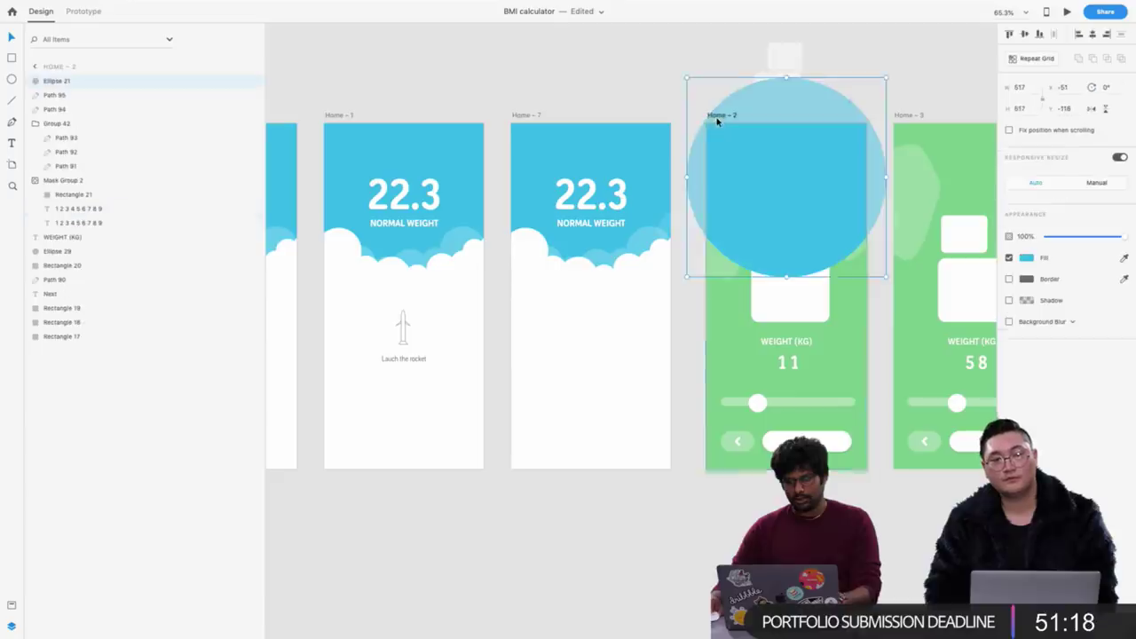
Stretch the blue circle on Home – 2 to about 711 by 1151, covering the artboard, and set its opacity to 0%
scroll(717, 121, right, 4)
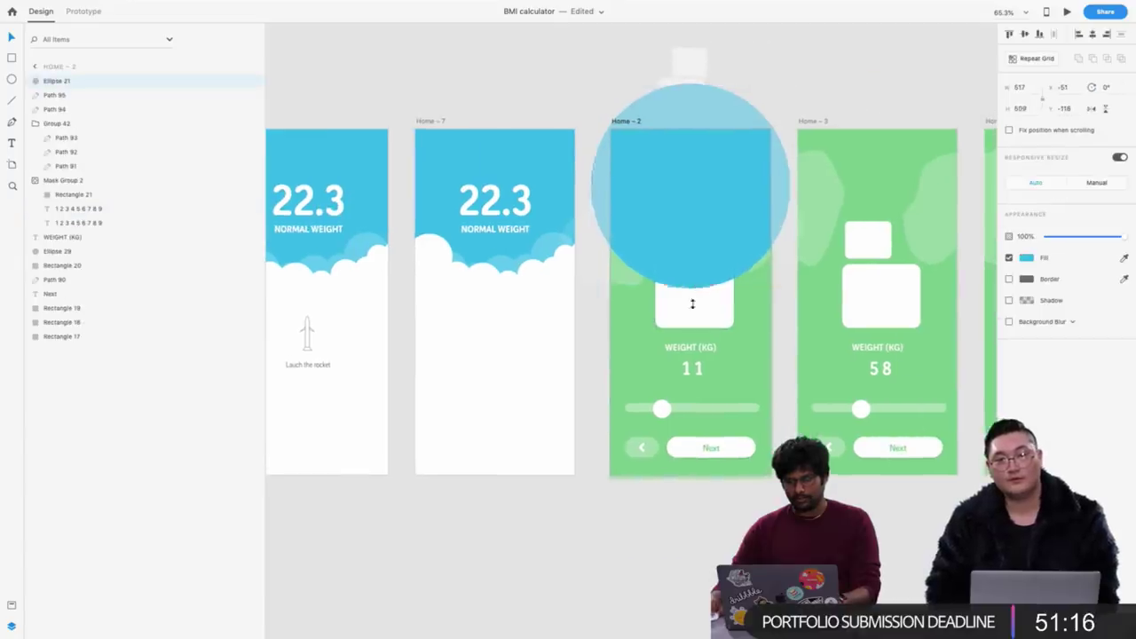
drag(692, 304, 687, 530)
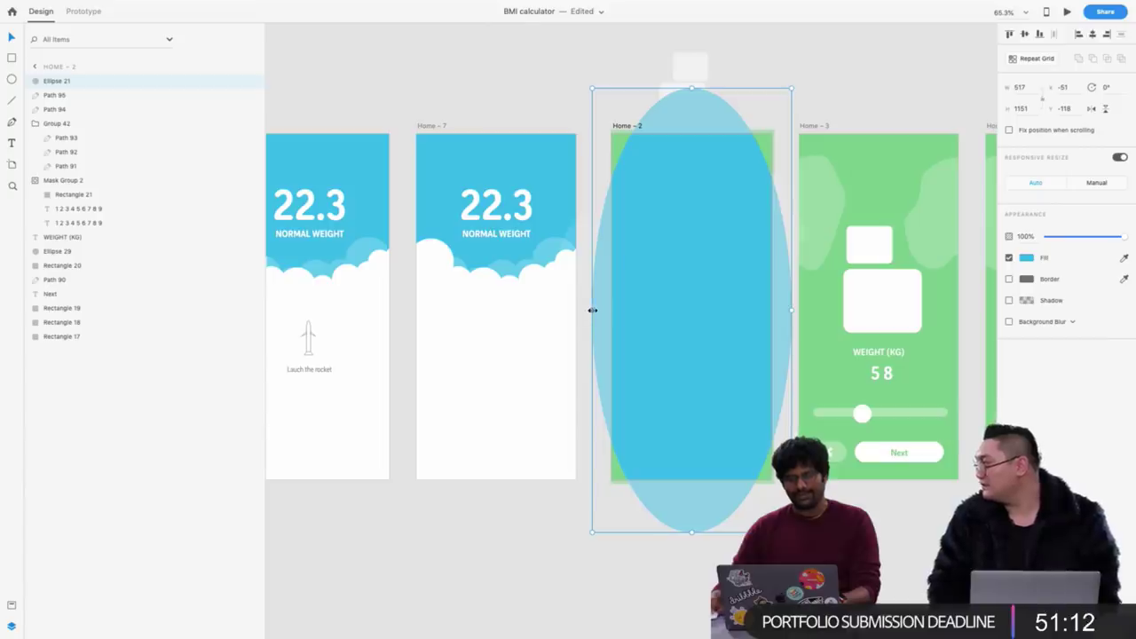
scroll(593, 311, right, 1)
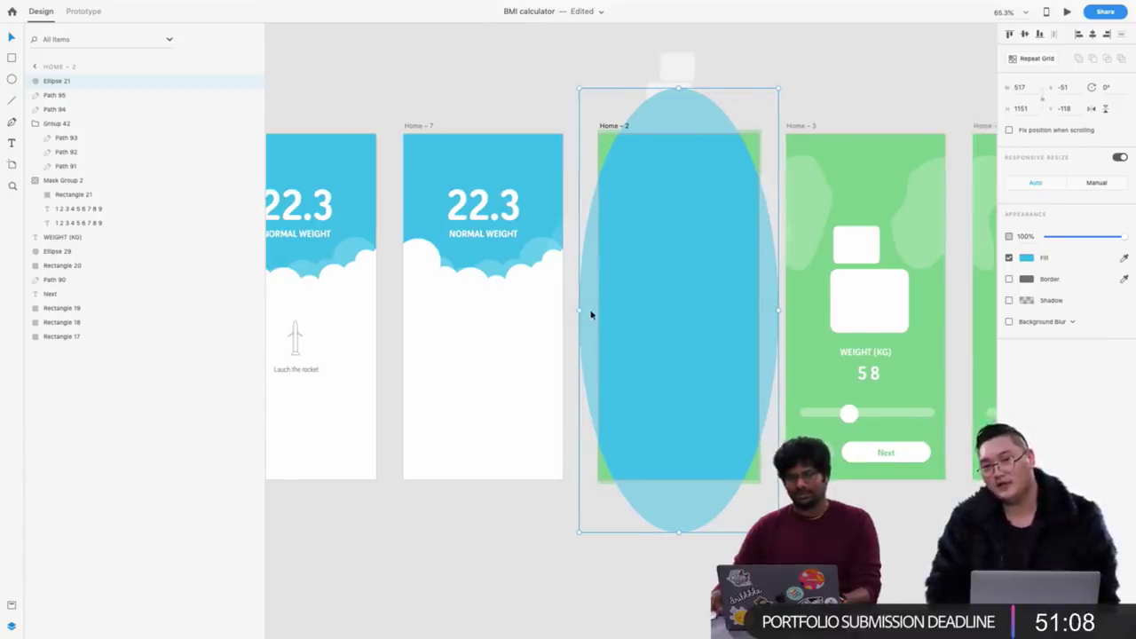
drag(579, 312, 547, 312)
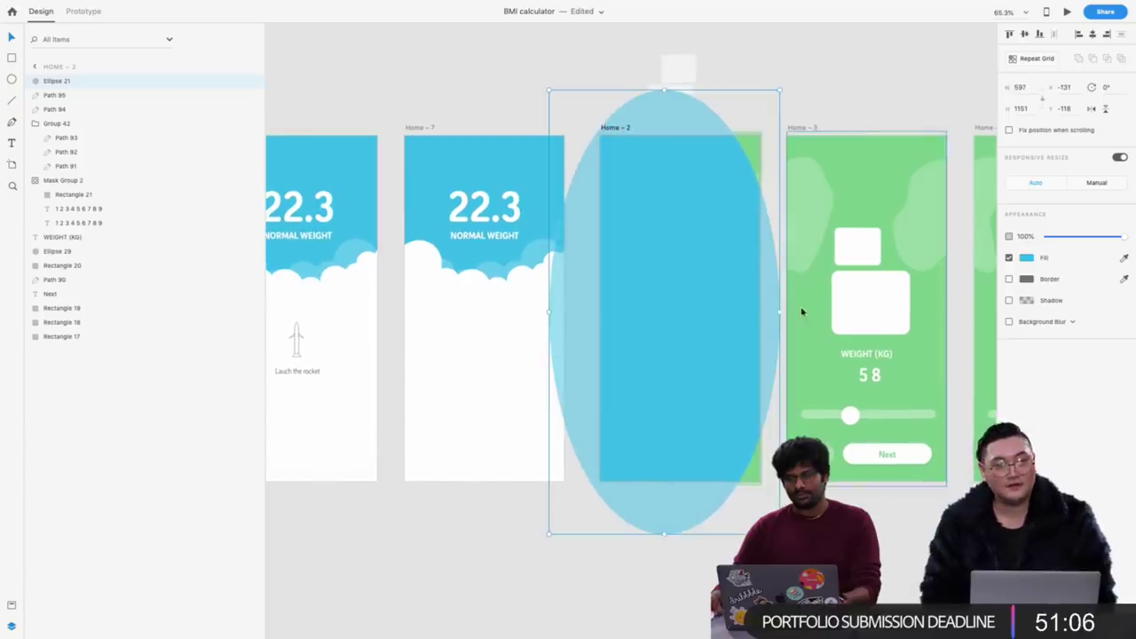
drag(779, 310, 783, 310)
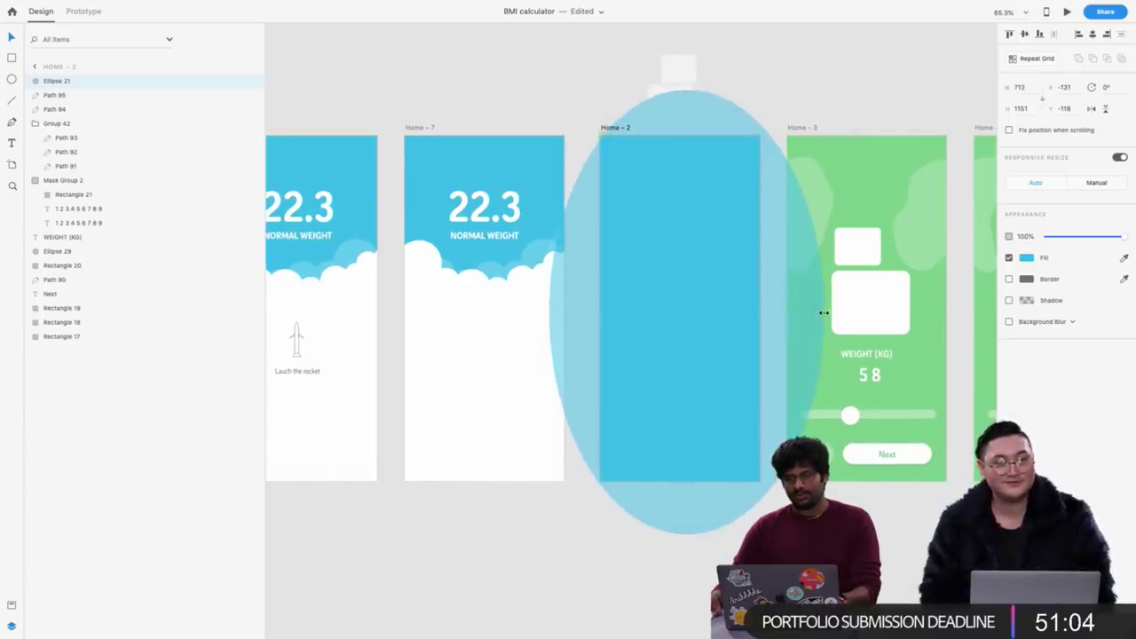
drag(824, 313, 822, 313)
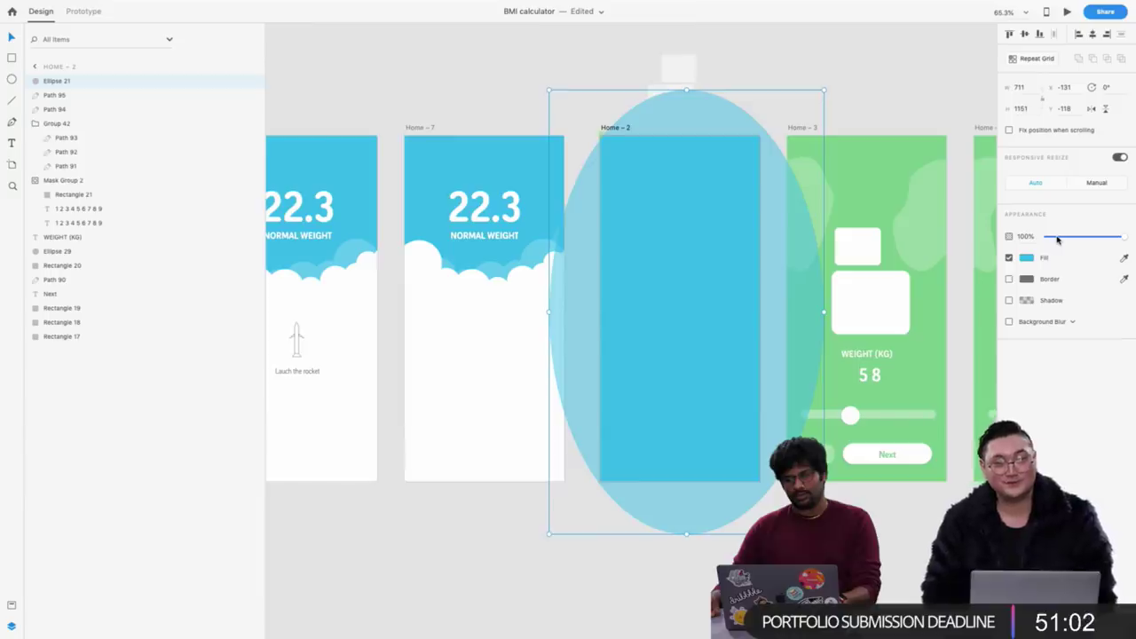
drag(1057, 240, 1027, 240)
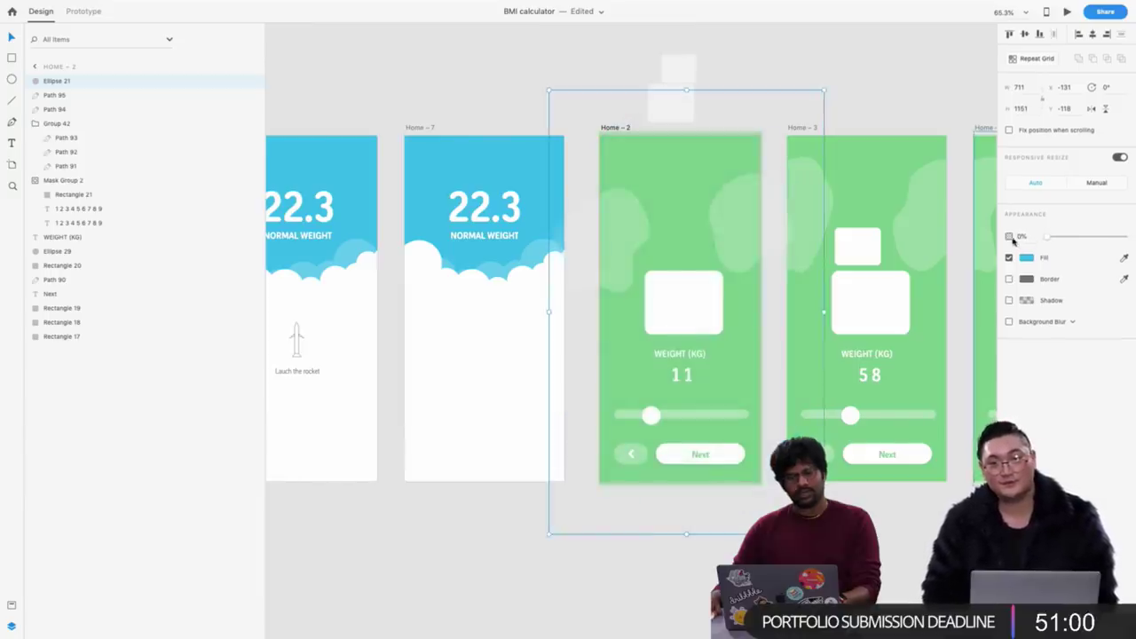
Switch to Prototype mode, preview the app from the Home artboard, and launch the rocket through to the weight screen
scroll(526, 98, left, 2)
scroll(526, 98, left, 5)
click(93, 11)
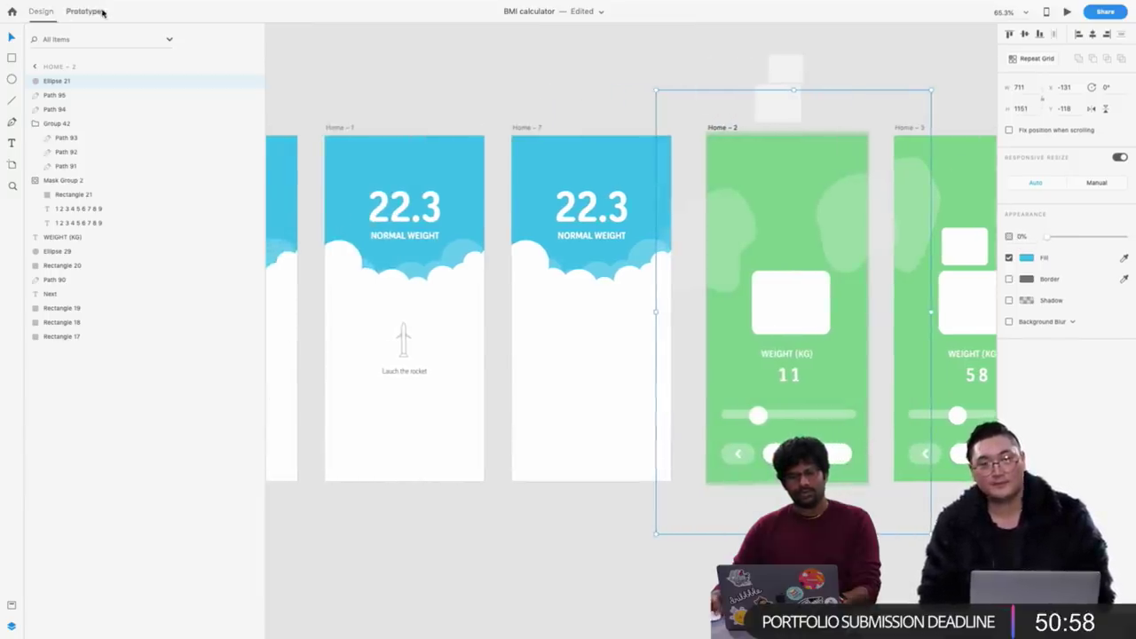
click(528, 262)
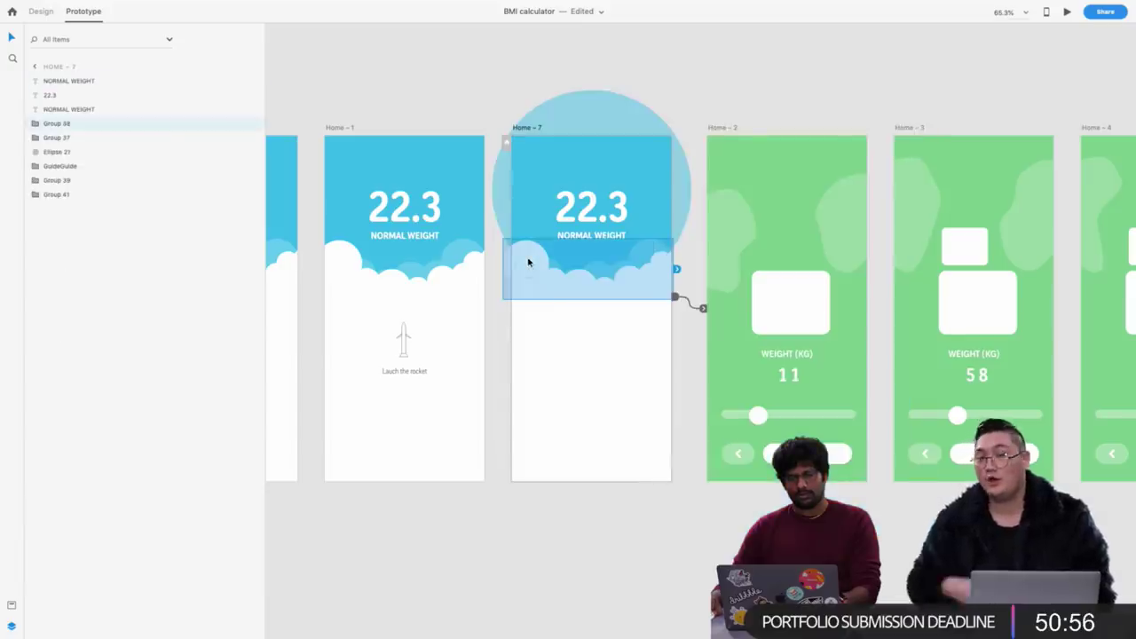
click(320, 76)
scroll(439, 110, left, 10)
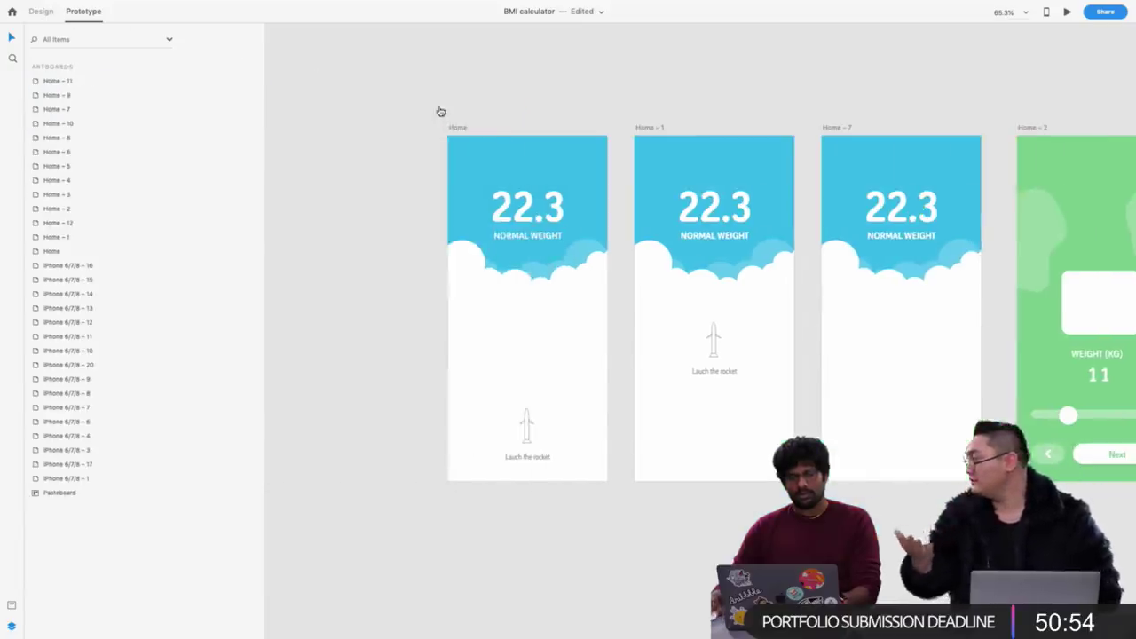
click(471, 129)
scroll(855, 82, right, 1)
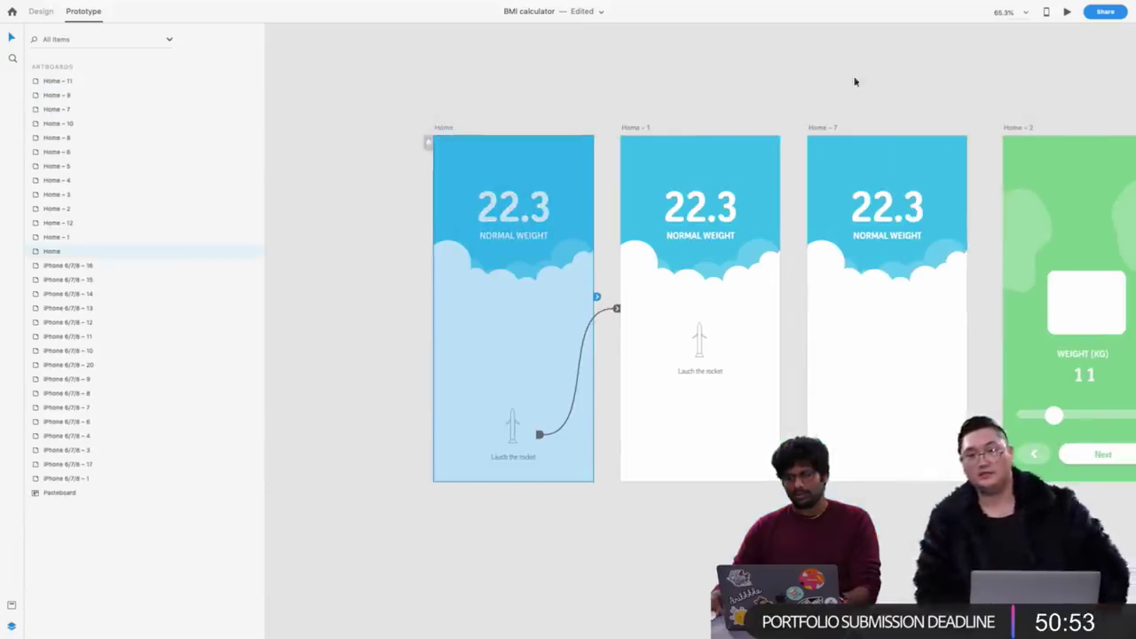
click(1068, 13)
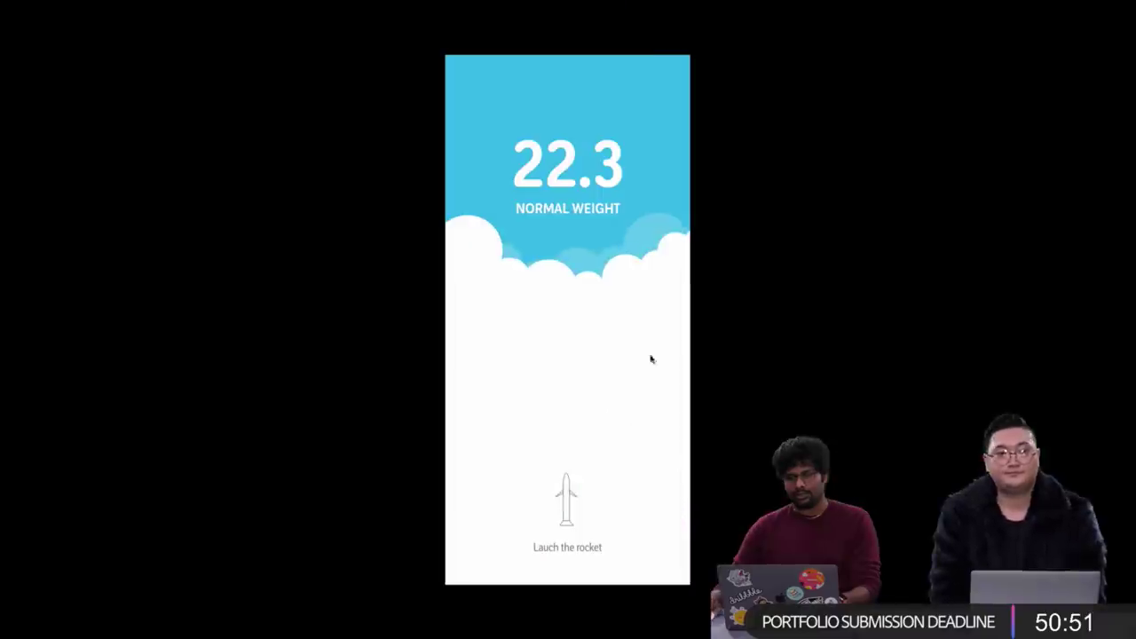
click(566, 495)
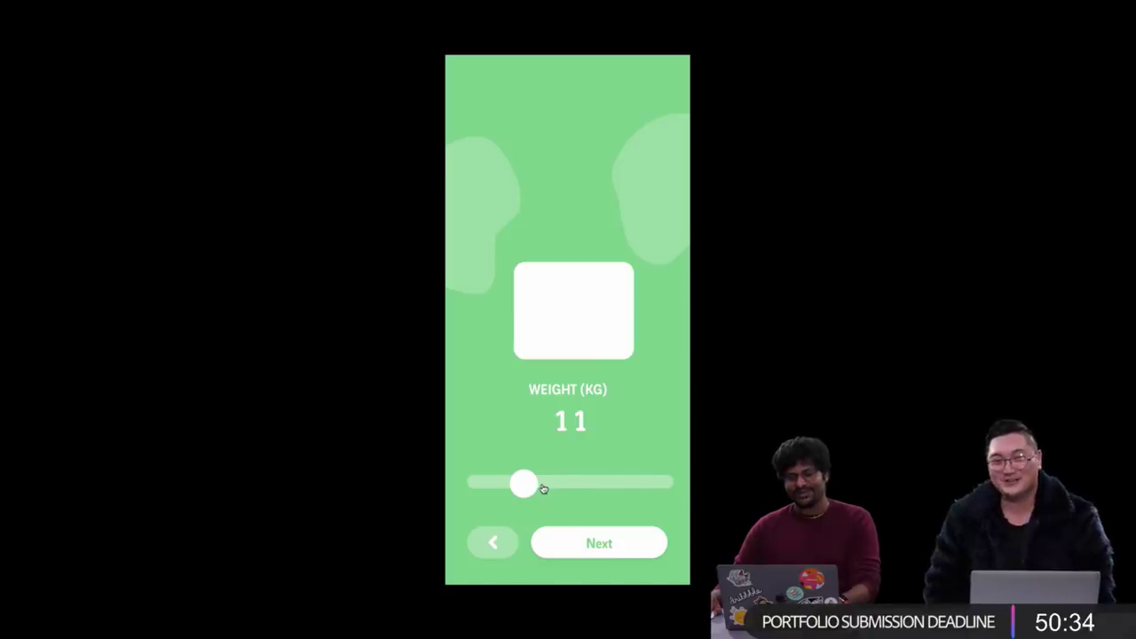
Try the weight and height sliders in the preview, advance through to the BMI result screen, and close the preview
click(613, 490)
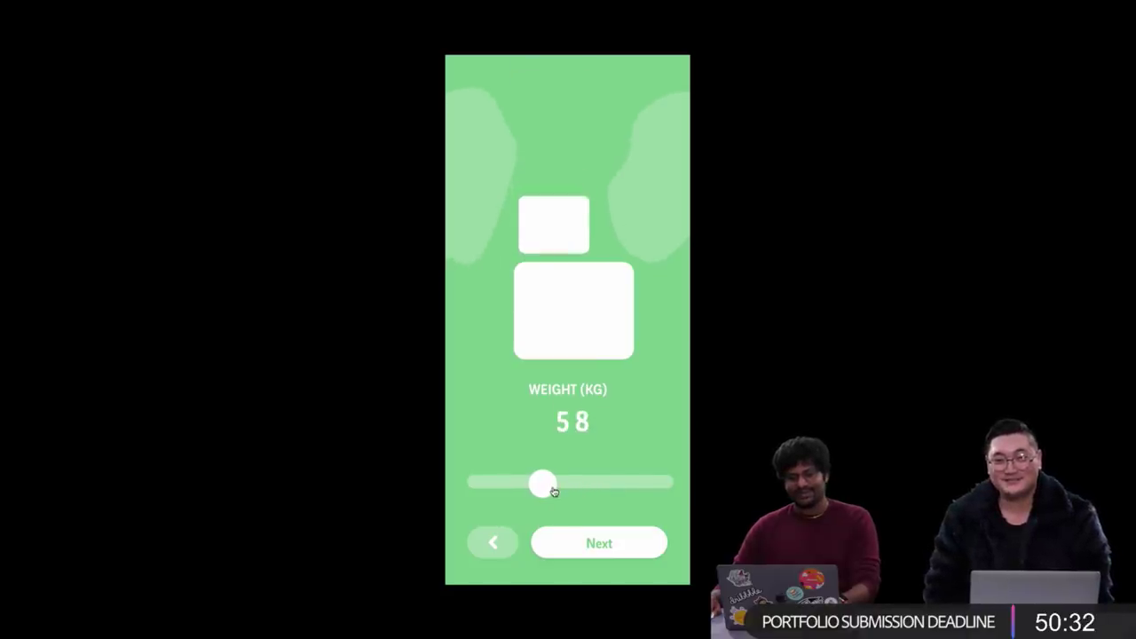
click(669, 478)
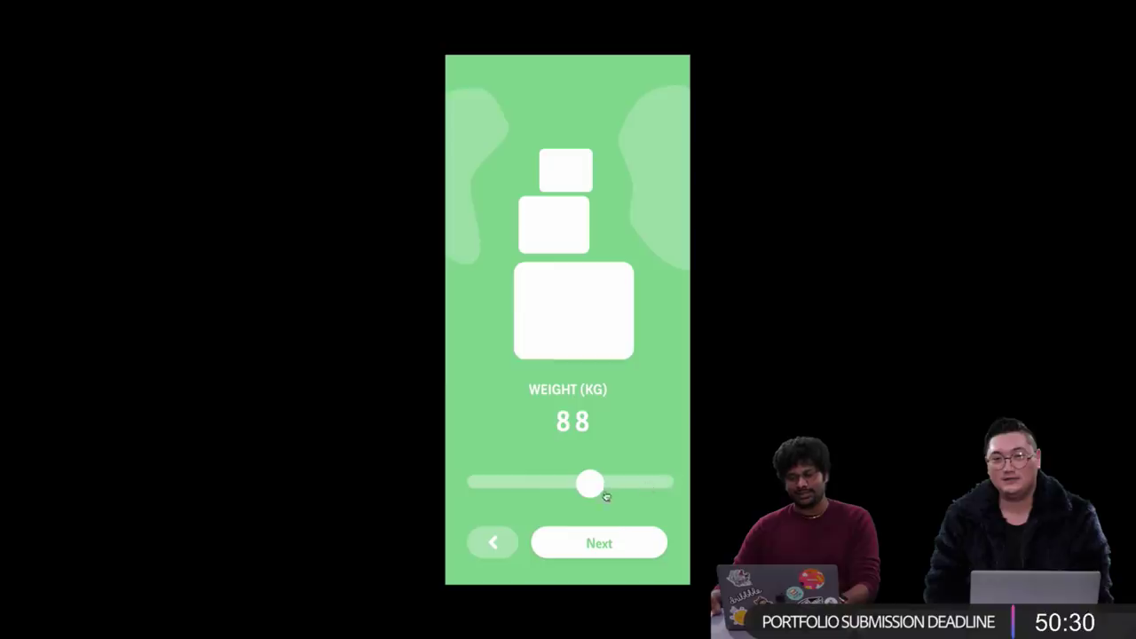
click(614, 541)
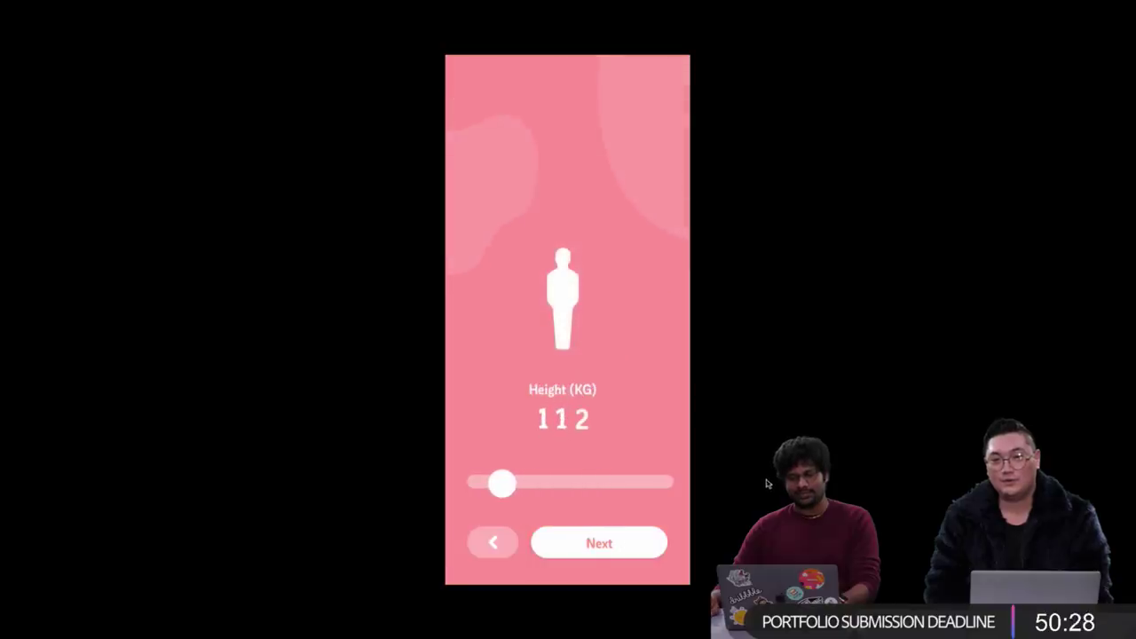
click(530, 481)
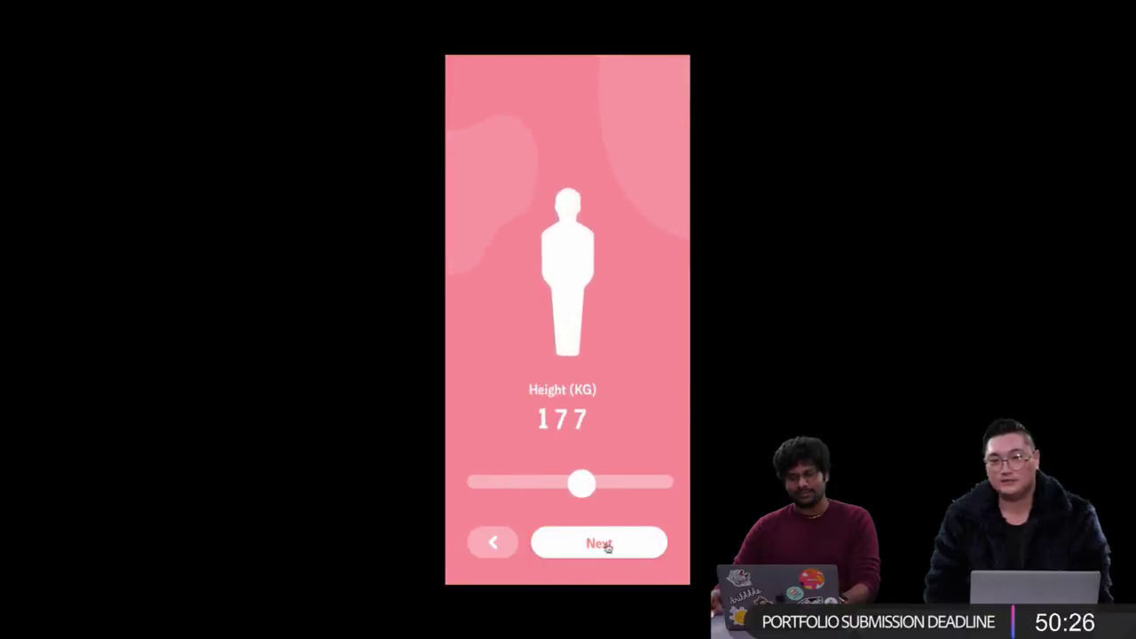
click(654, 543)
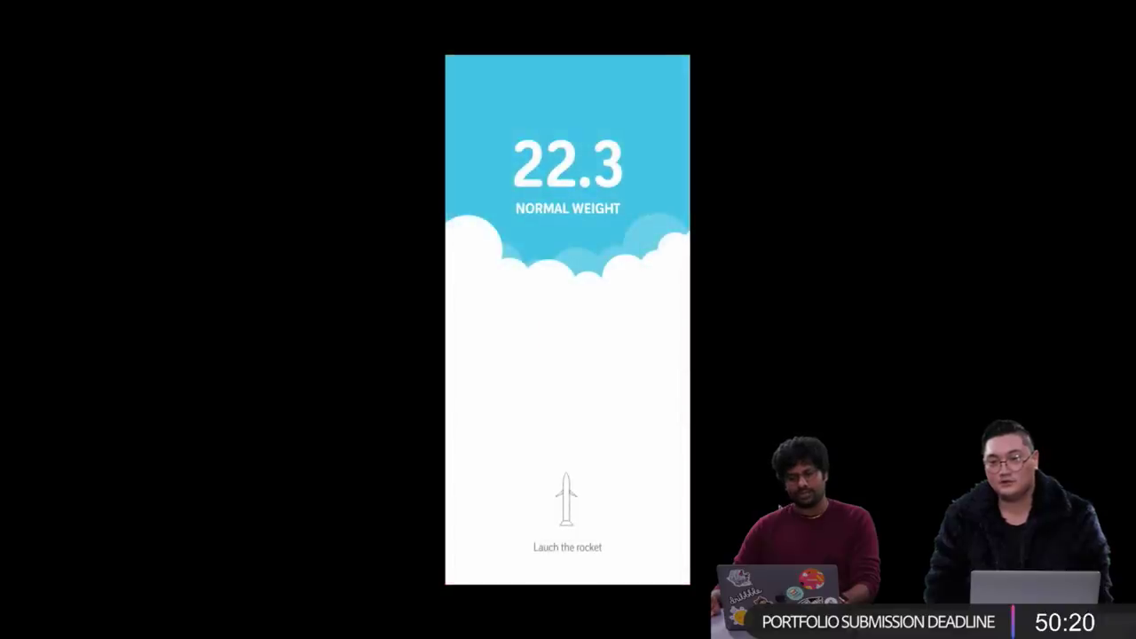
key(Escape)
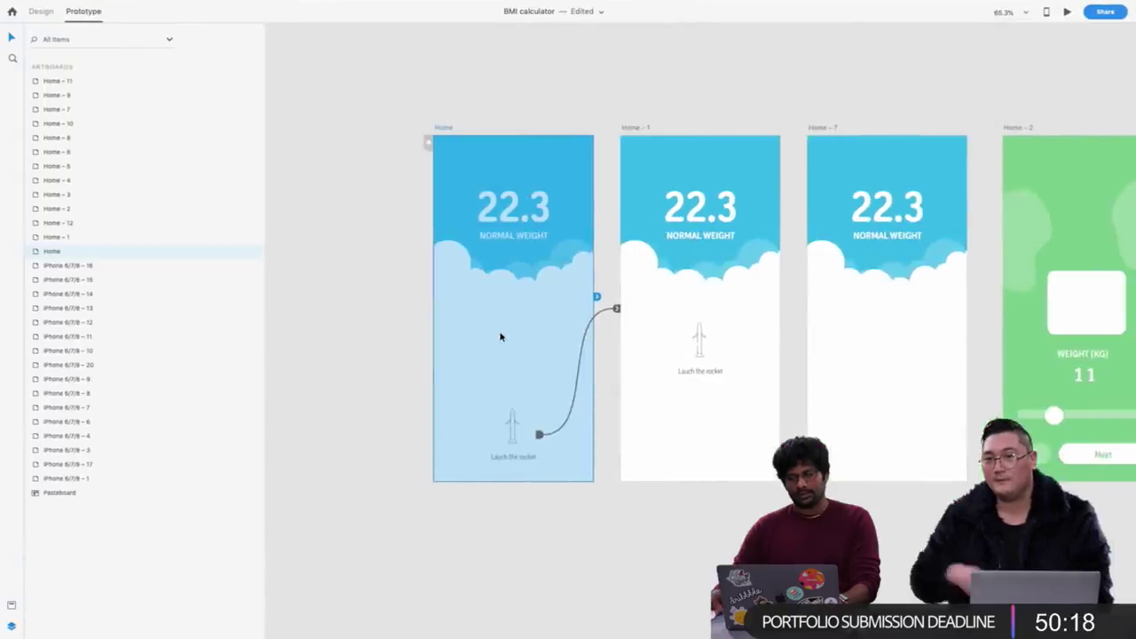
Enter a new duration for the timed auto-animate transition from Home – 8 to Home – 9
scroll(500, 336, right, 15)
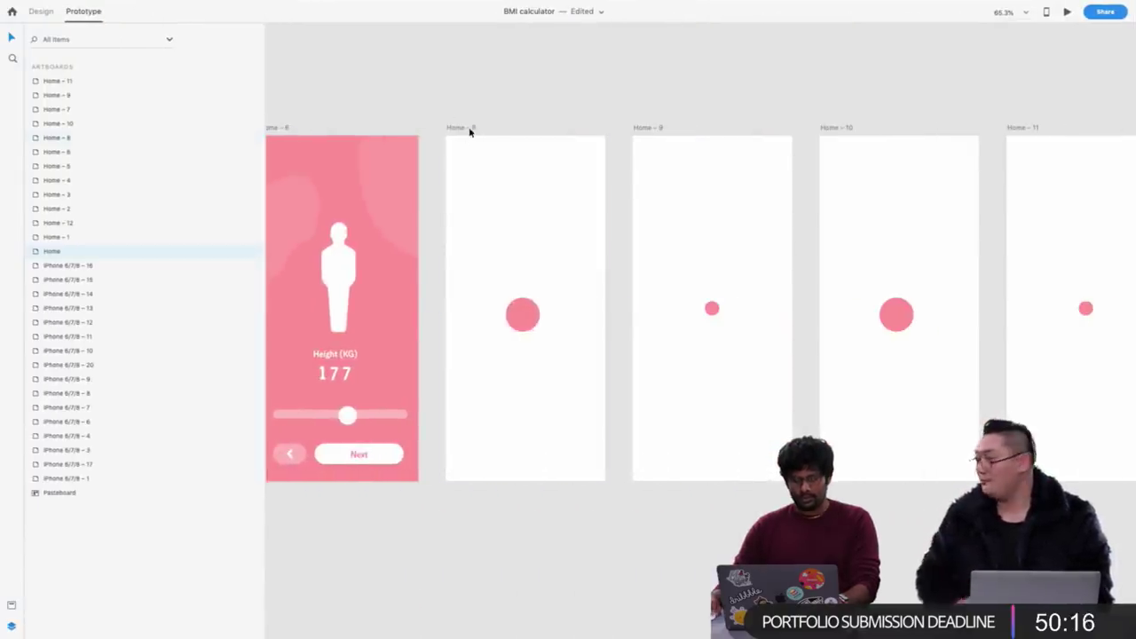
click(471, 131)
click(627, 312)
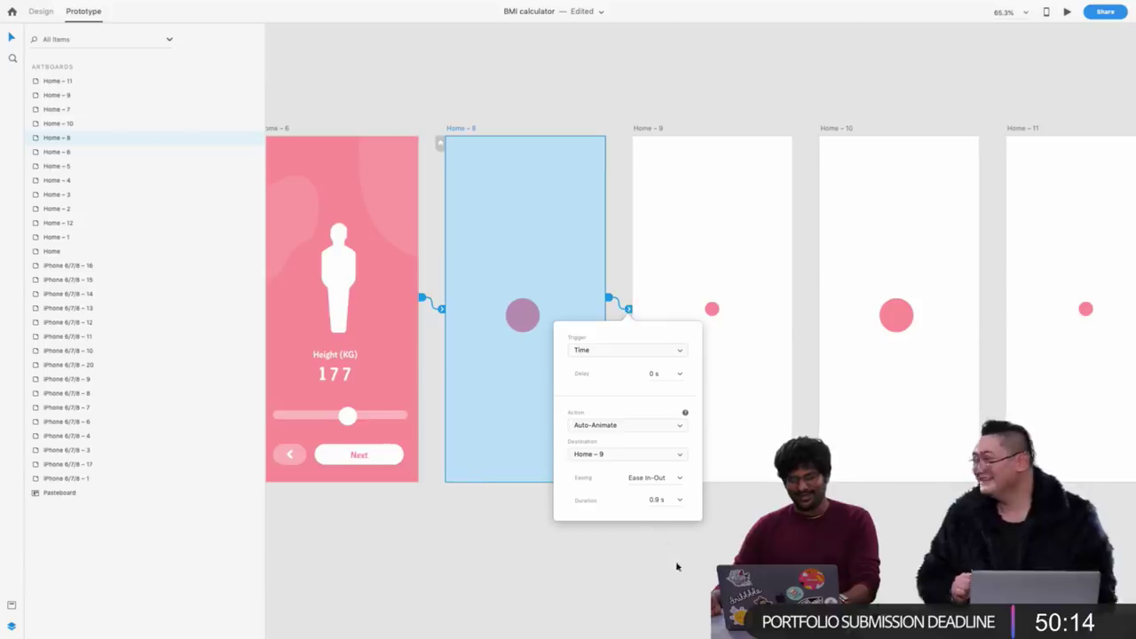
click(655, 500)
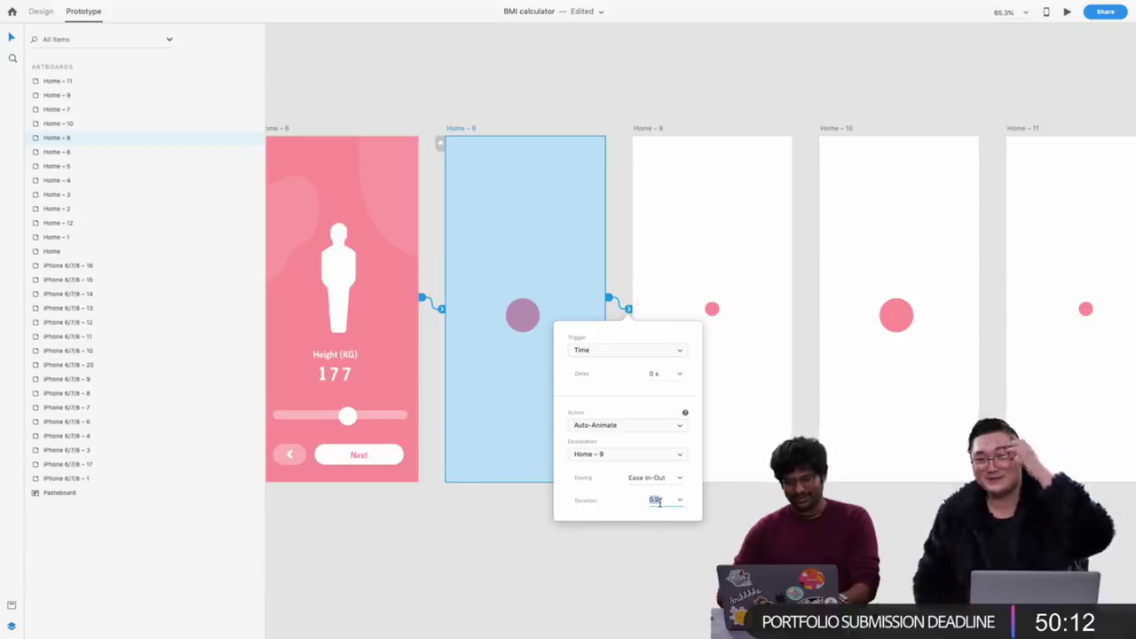
text(0.9)
text(.)
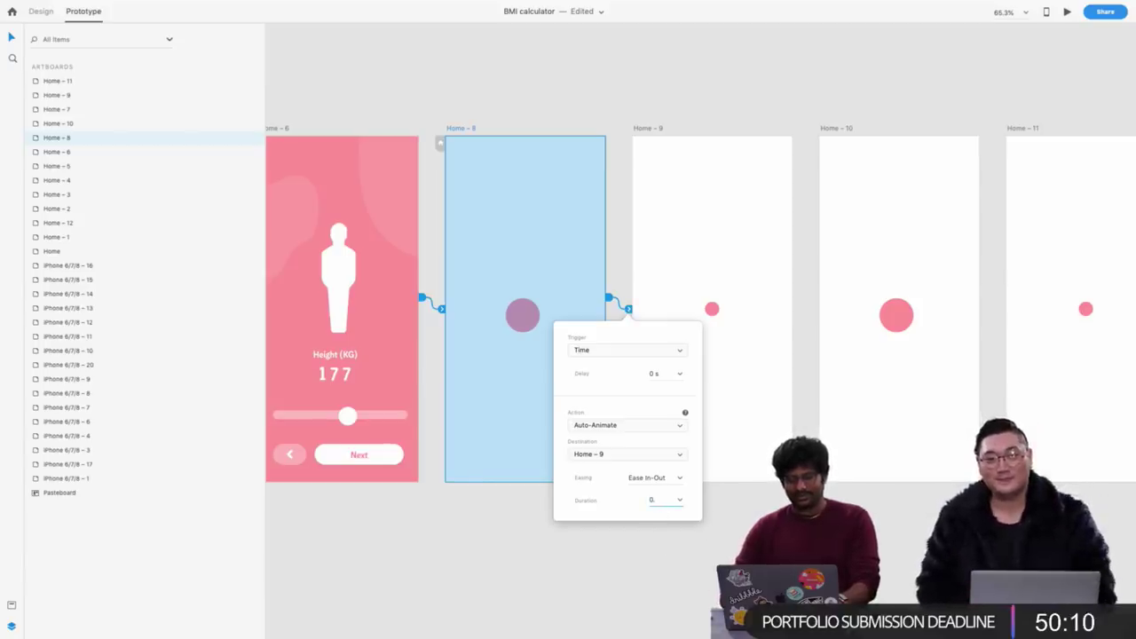
key(Return)
Change the duration of the auto-animate transition from Home – 9 to Home – 10
click(658, 129)
scroll(656, 129, right, 5)
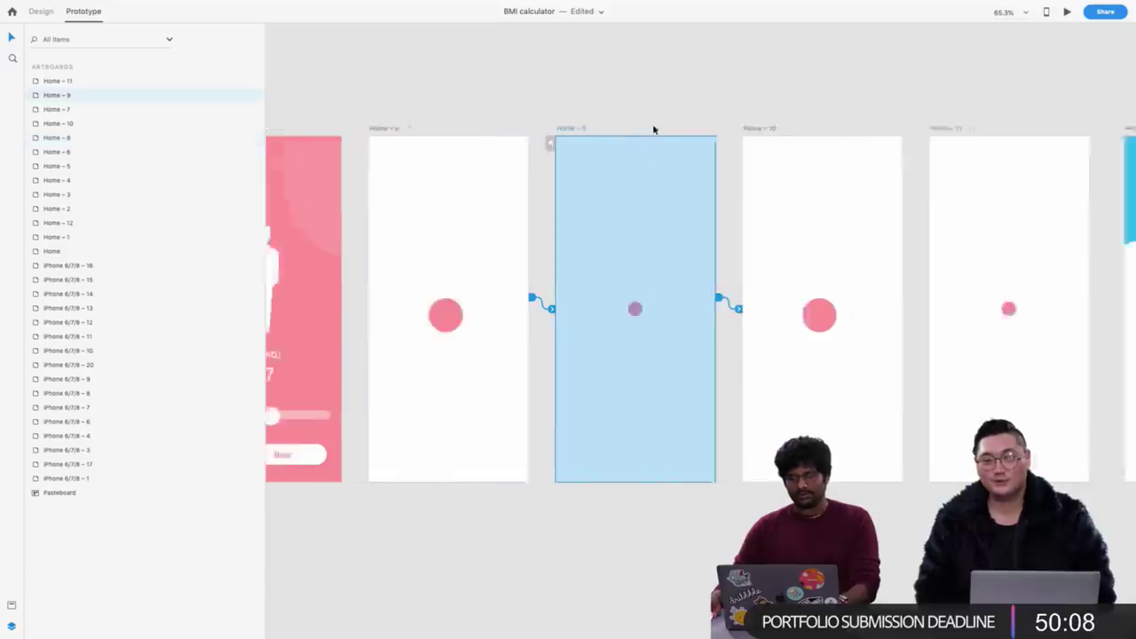
click(653, 309)
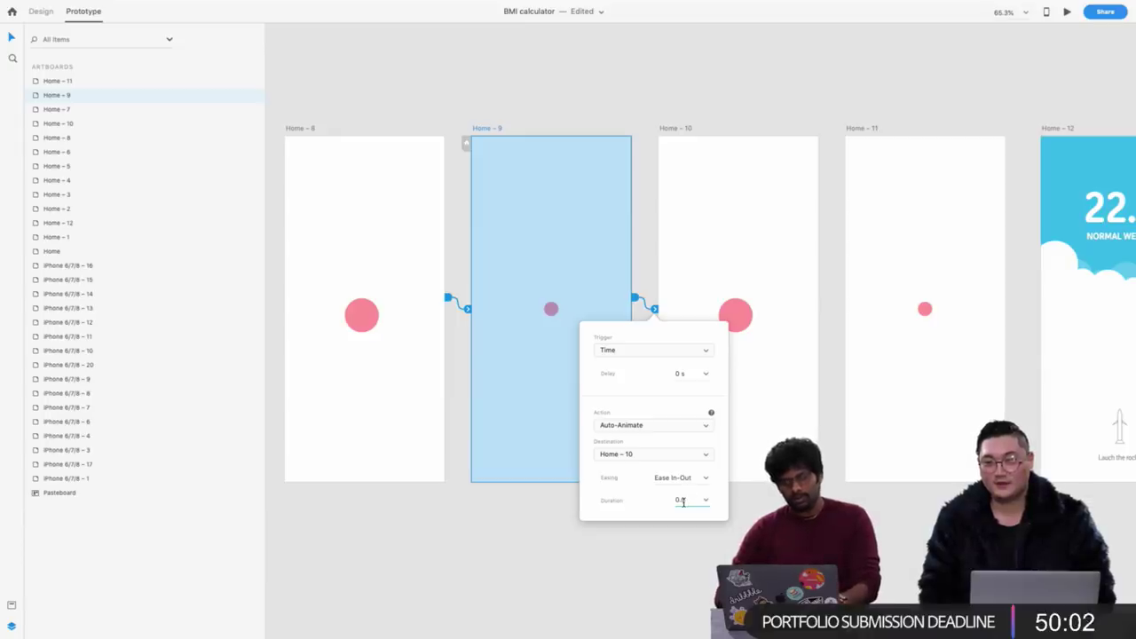
Set the duration of the auto-animate transition from Home – 10 to Home – 11 to 0.2 s
click(700, 148)
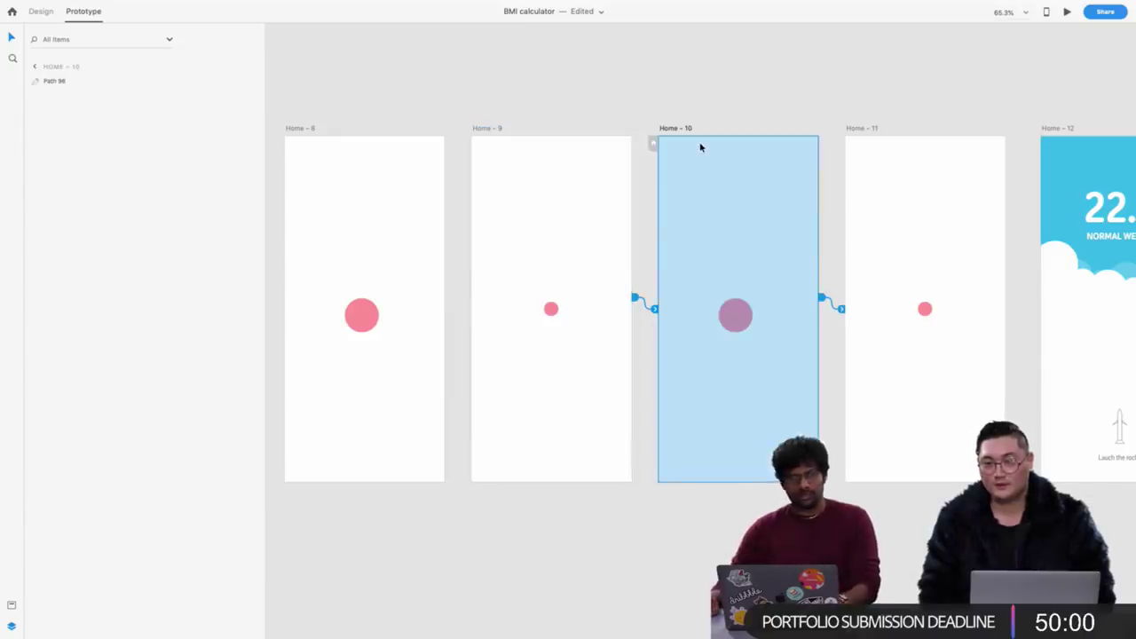
scroll(668, 278, right, 4)
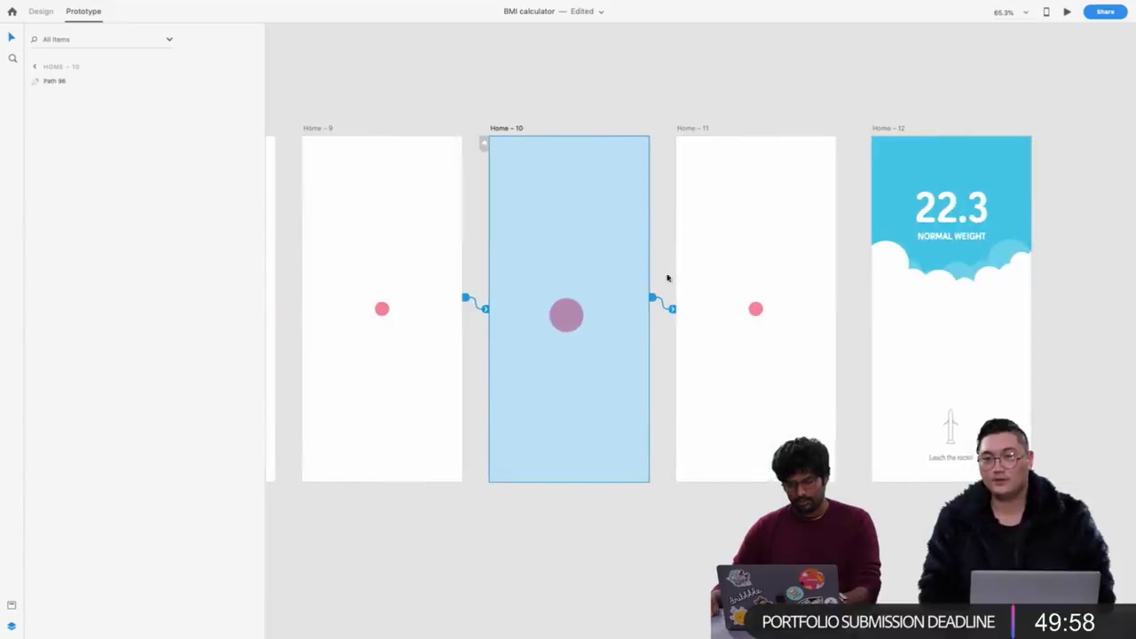
click(672, 309)
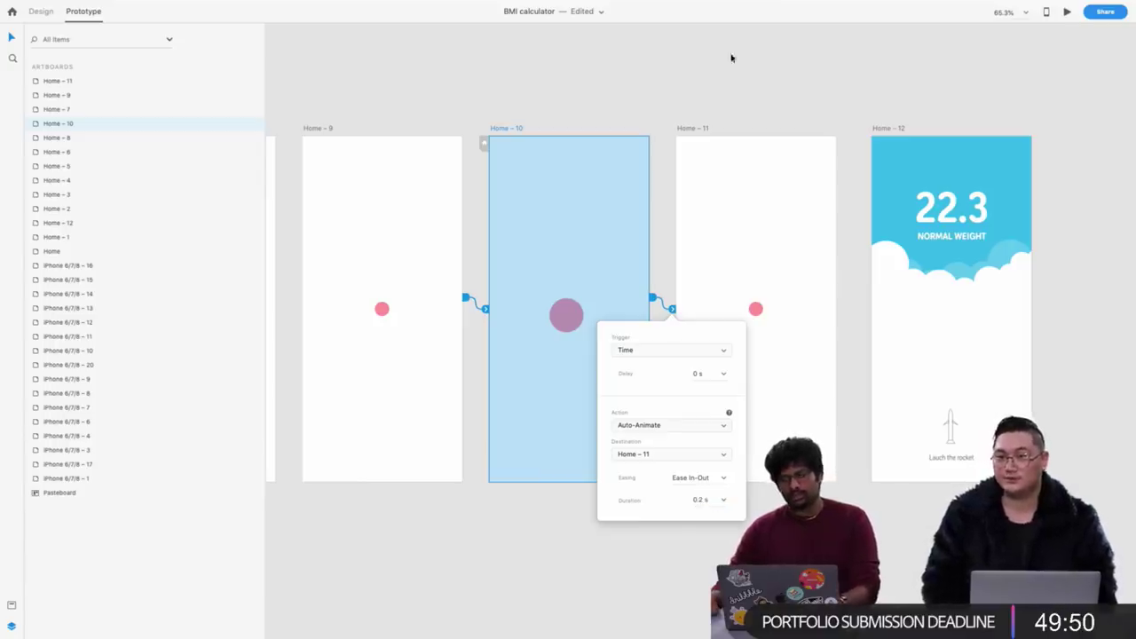
Open the settings of the timed auto-animate transition from Home – 11 to Home – 12
click(690, 125)
click(685, 128)
drag(839, 297, 869, 311)
scroll(867, 306, up, 2)
scroll(867, 306, left, 2)
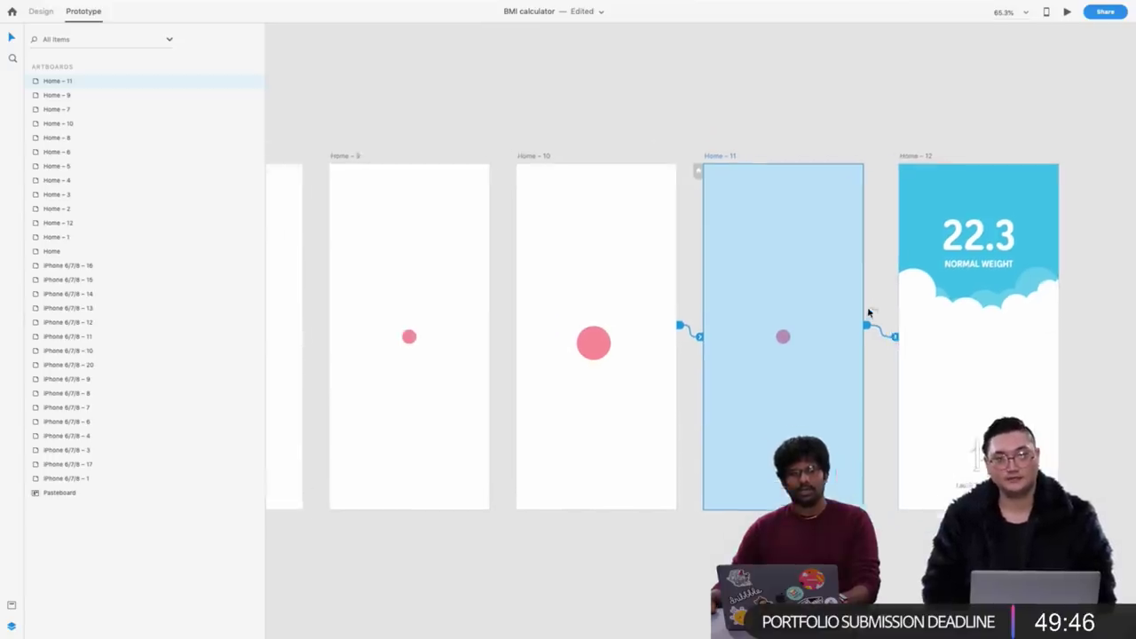
click(915, 360)
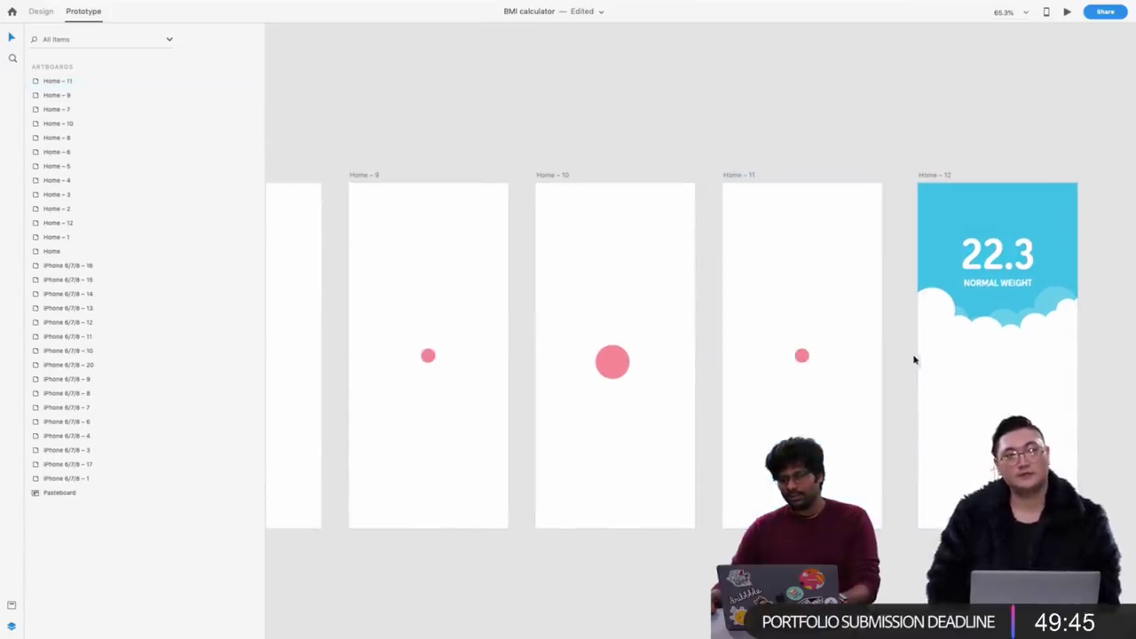
click(729, 183)
scroll(734, 319, right, 4)
scroll(734, 319, down, 1)
click(756, 337)
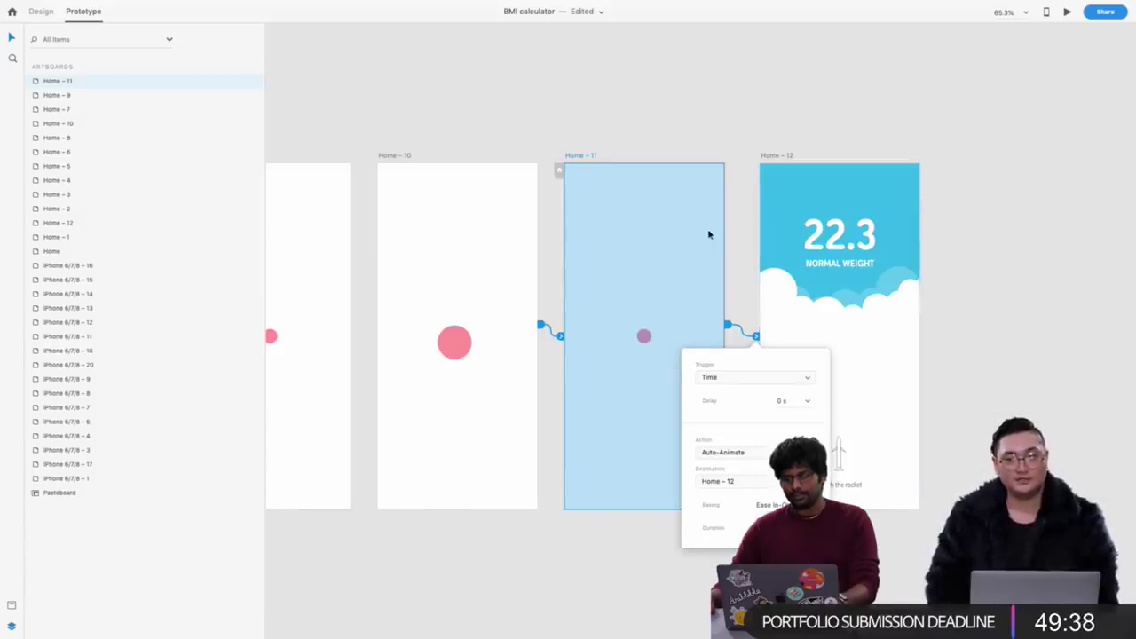
Copy the large blue circle from Home – 12 onto the Home – 11 artboard
scroll(707, 234, right, 3)
click(674, 124)
click(703, 191)
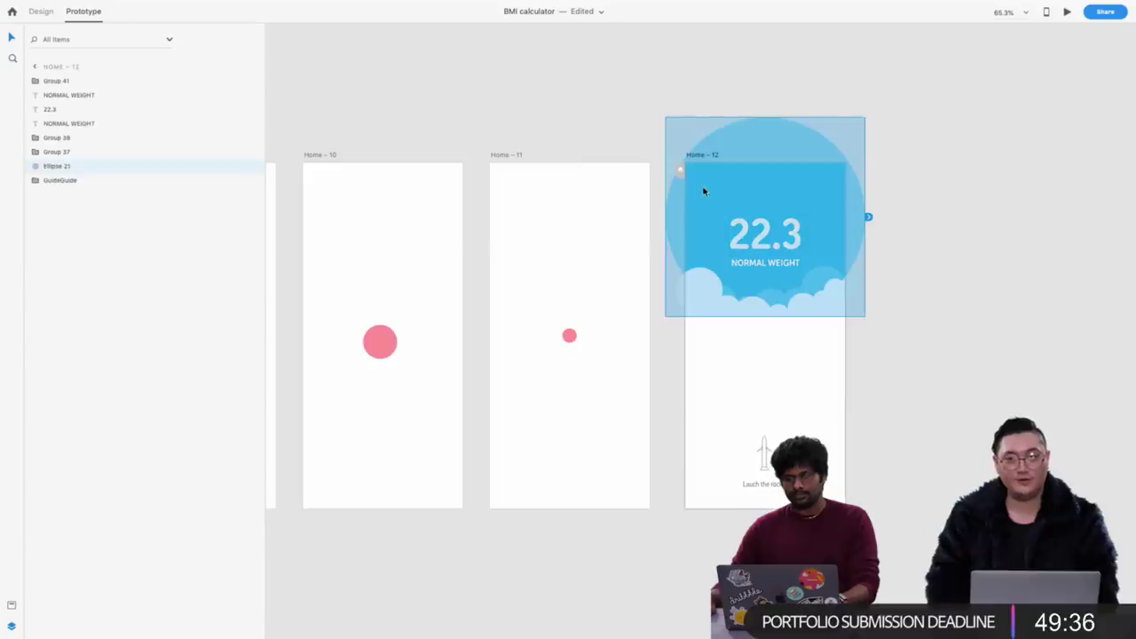
click(504, 156)
click(503, 160)
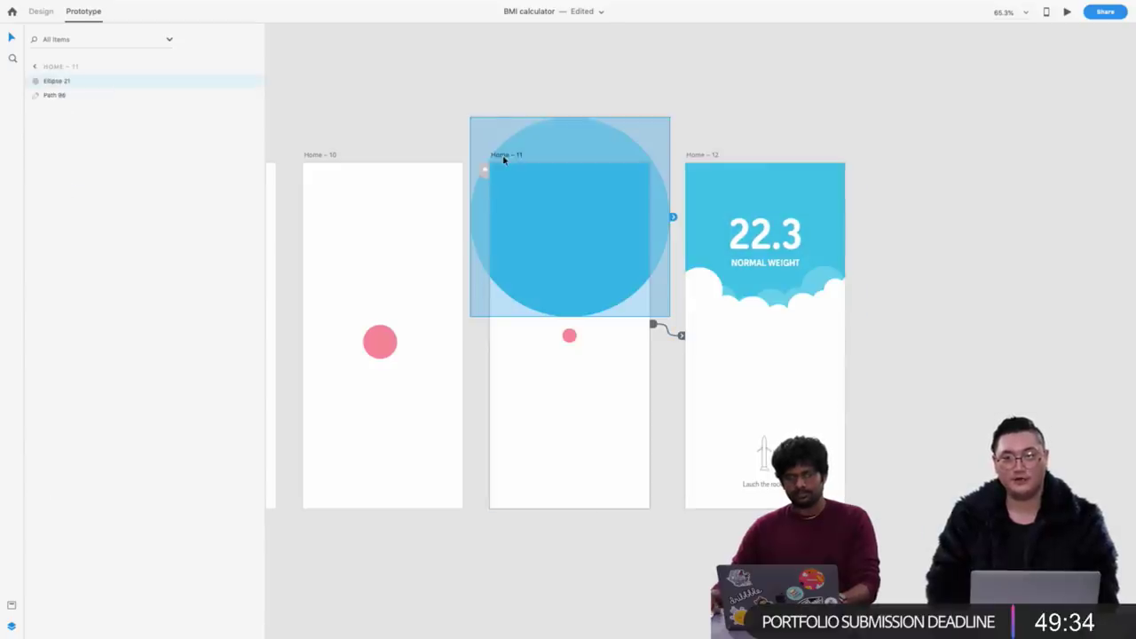
In Design mode, stretch the blue circle on Home – 11 to about 716 by 1319, covering the artboard, and set its opacity to 0%
click(41, 12)
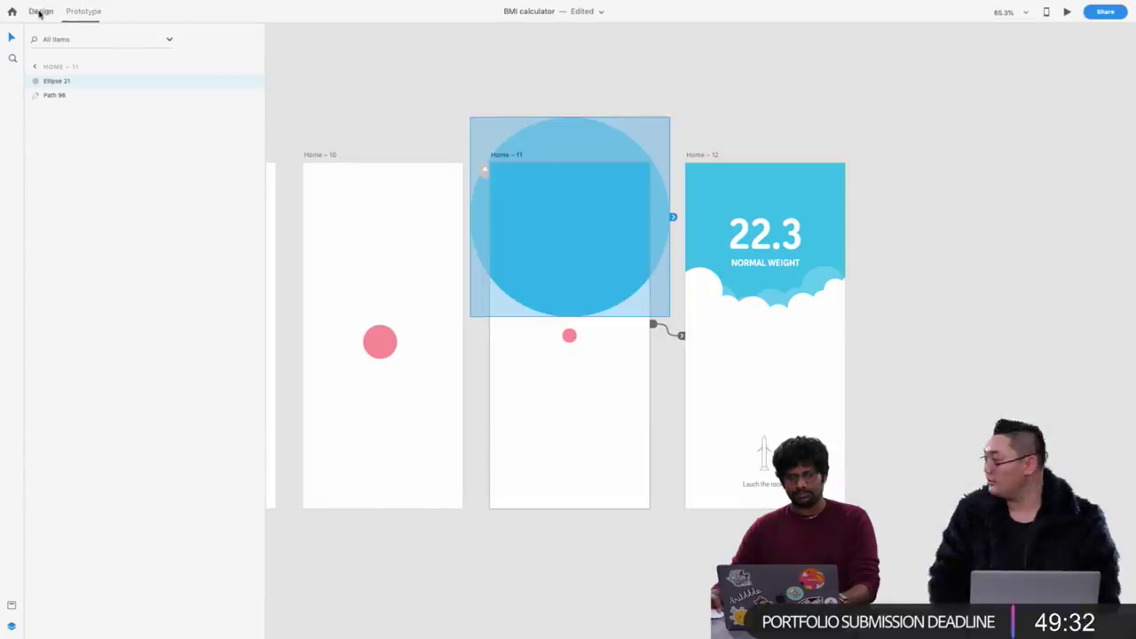
drag(570, 316, 570, 625)
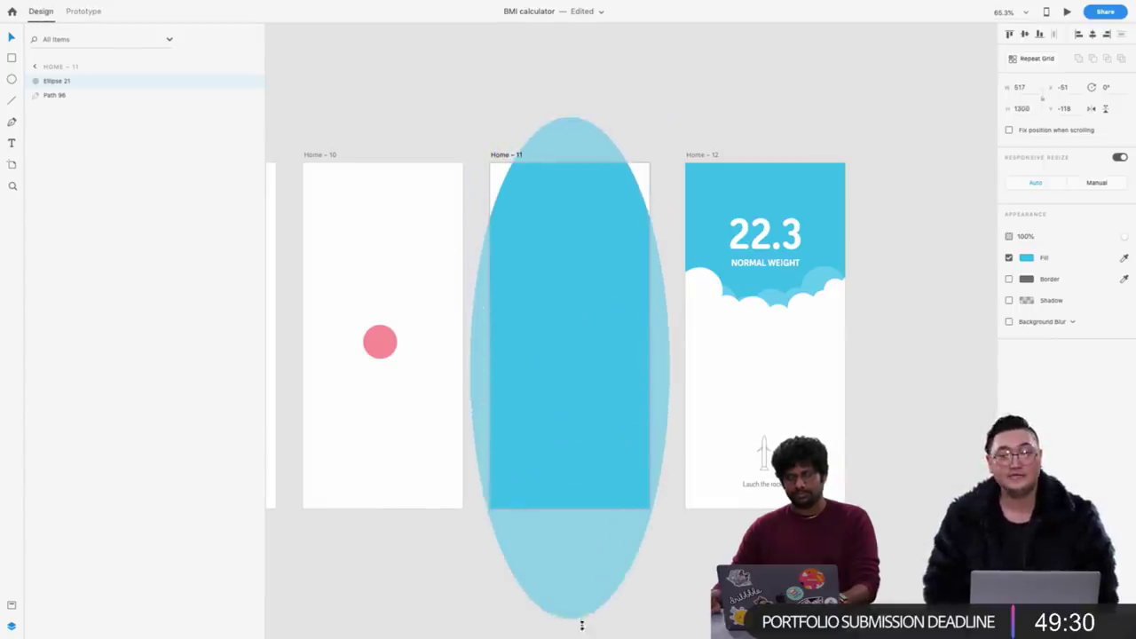
drag(471, 373, 434, 365)
drag(675, 376, 712, 380)
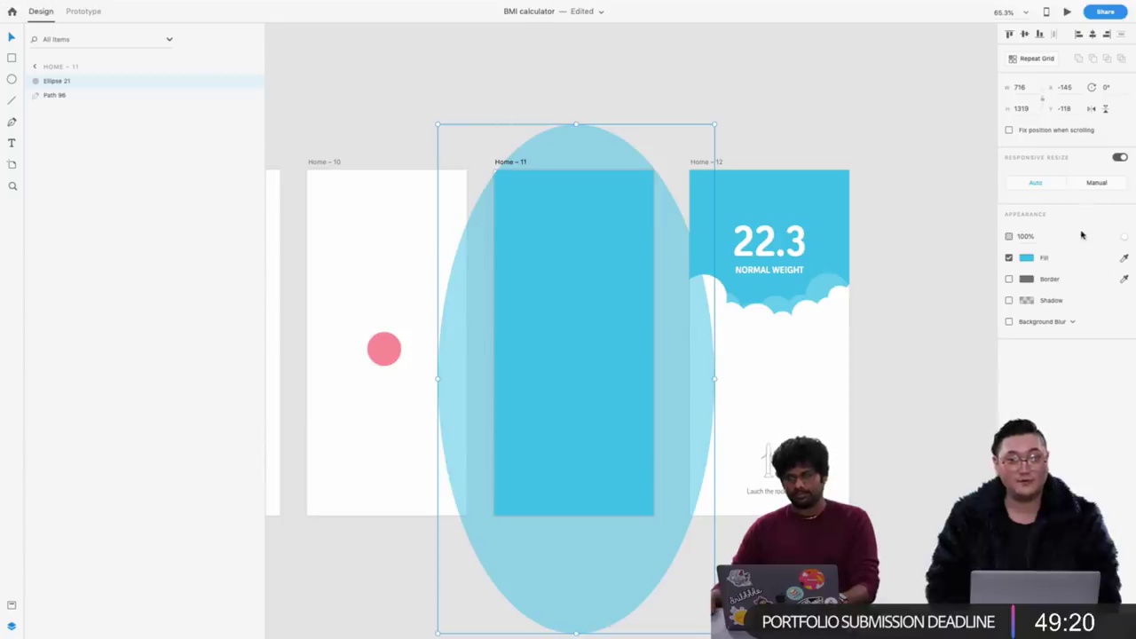
text(0)
key(Return)
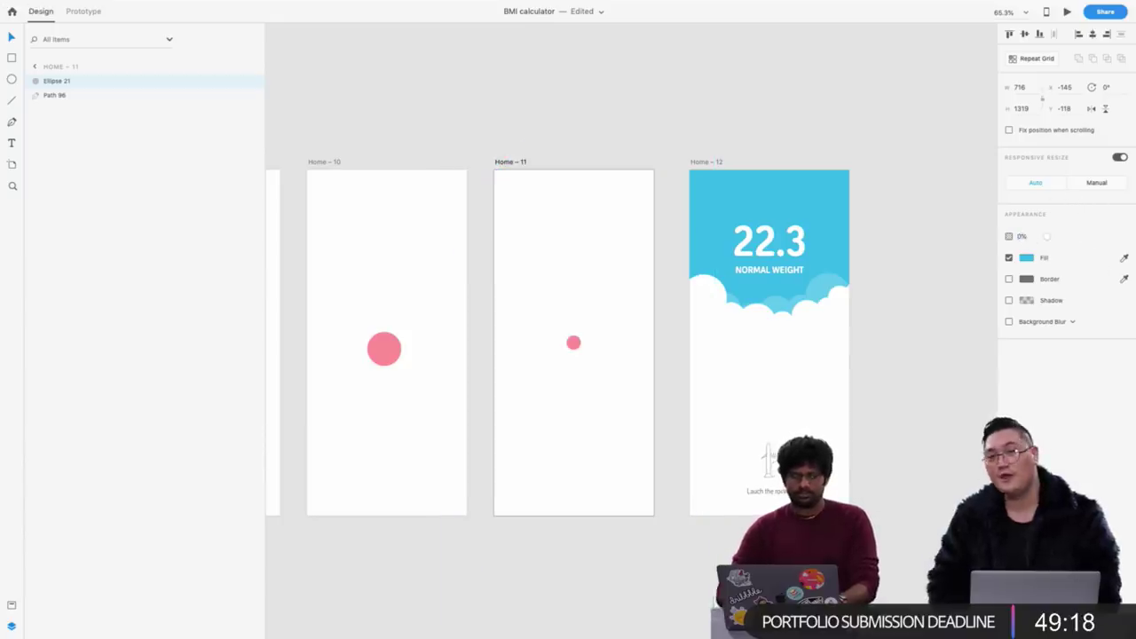
Check the two cloud groups on Home – 12 and duplicate the Home – 12 artboard
click(755, 316)
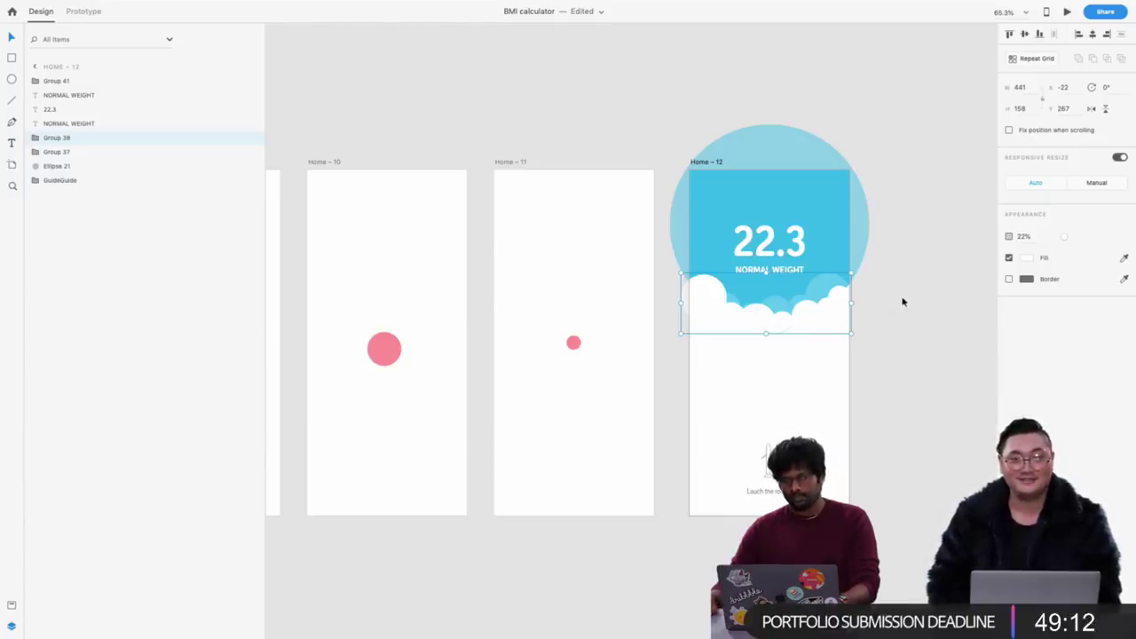
click(736, 323)
scroll(737, 328, right, 5)
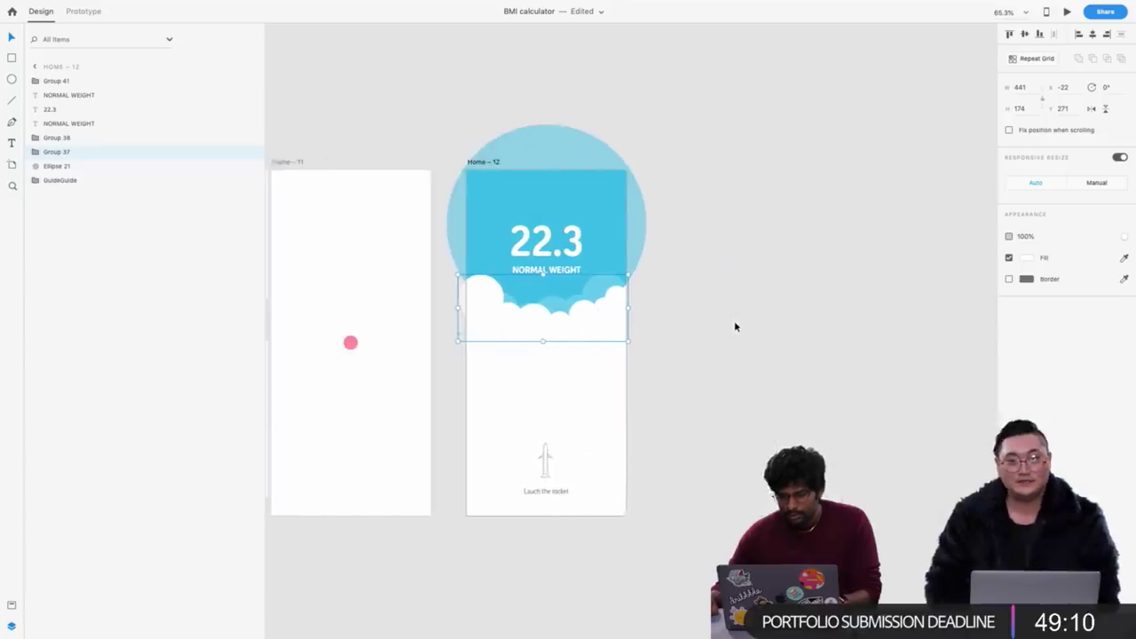
click(454, 163)
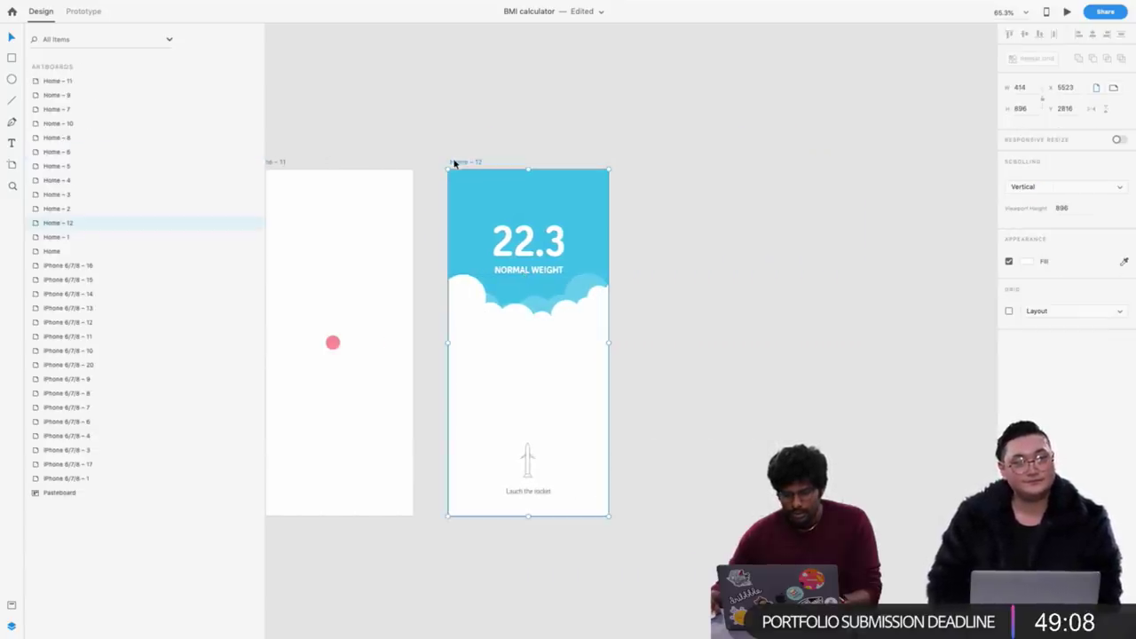
key(ctrl+d)
Move both cloud groups on Home – 12 straight down to the artboard's bottom edge, at about Y 775
double_click(464, 298)
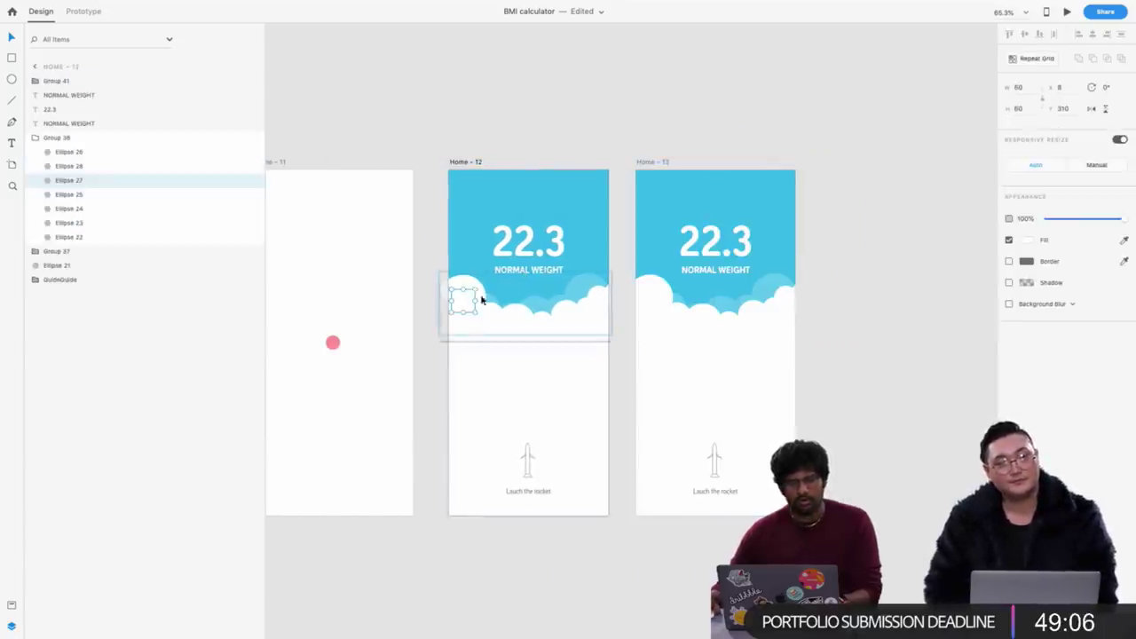
key(Escape)
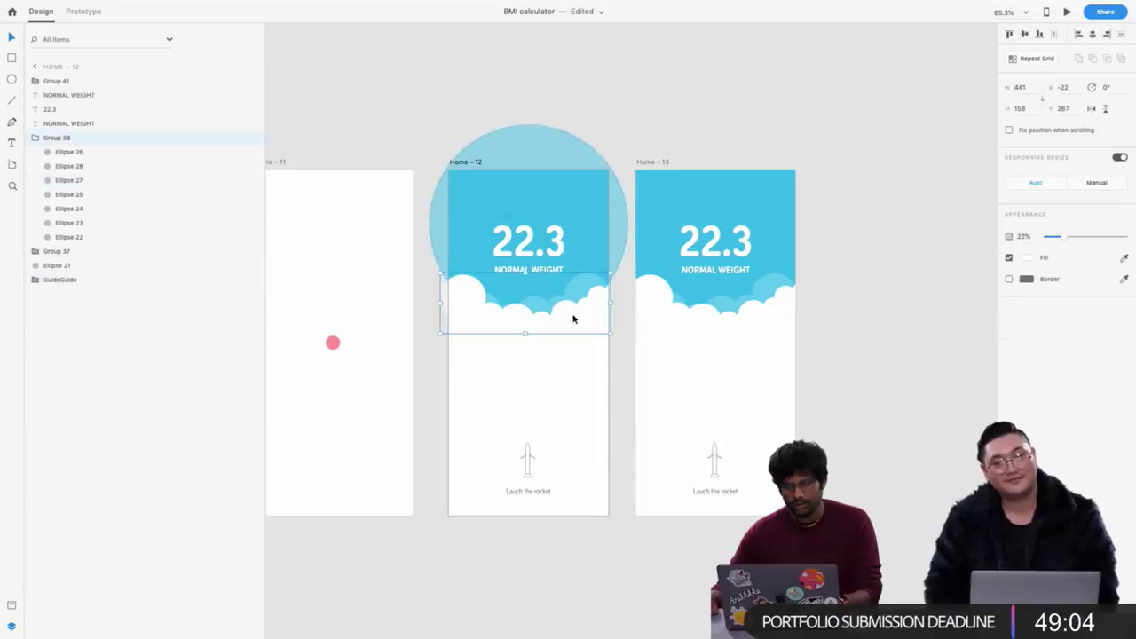
drag(573, 319, 616, 325)
key(Escape)
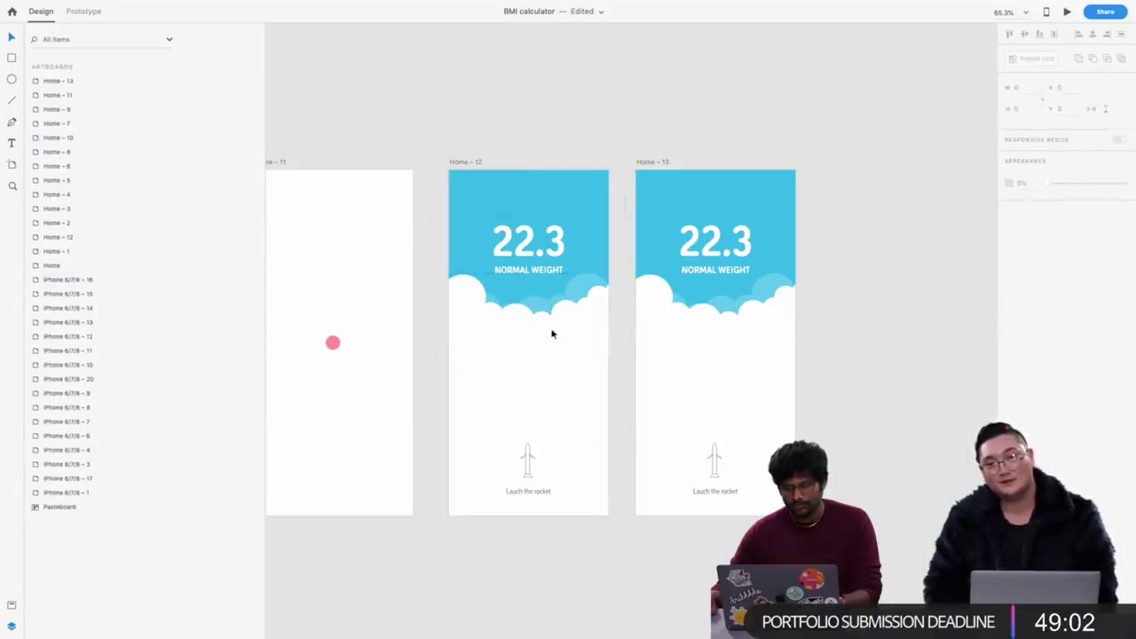
click(552, 324)
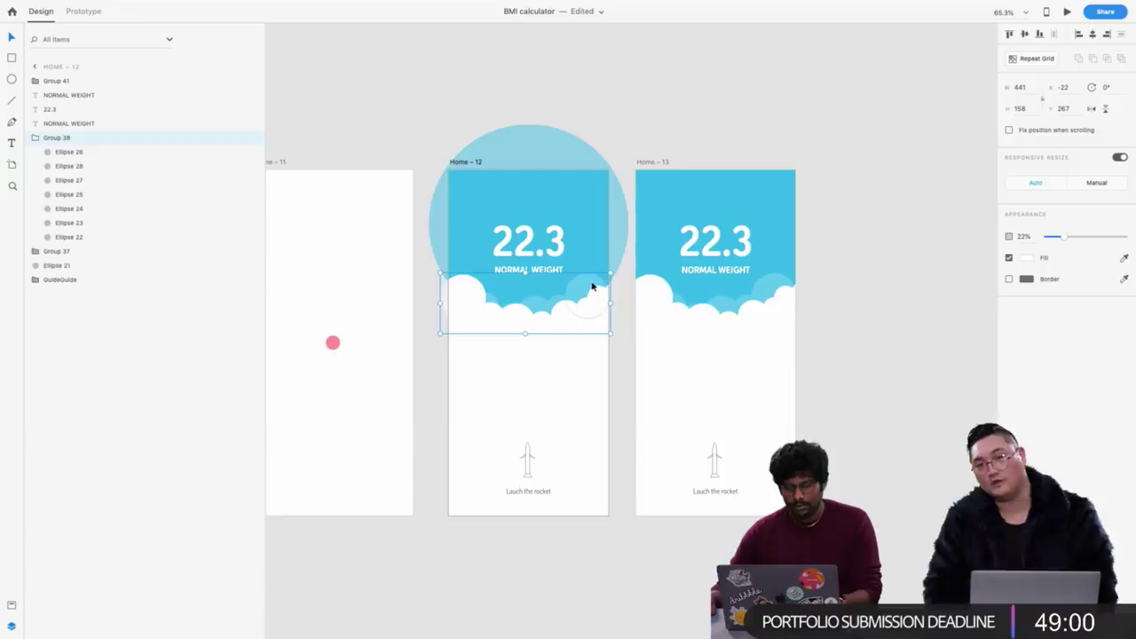
shift+click(570, 332)
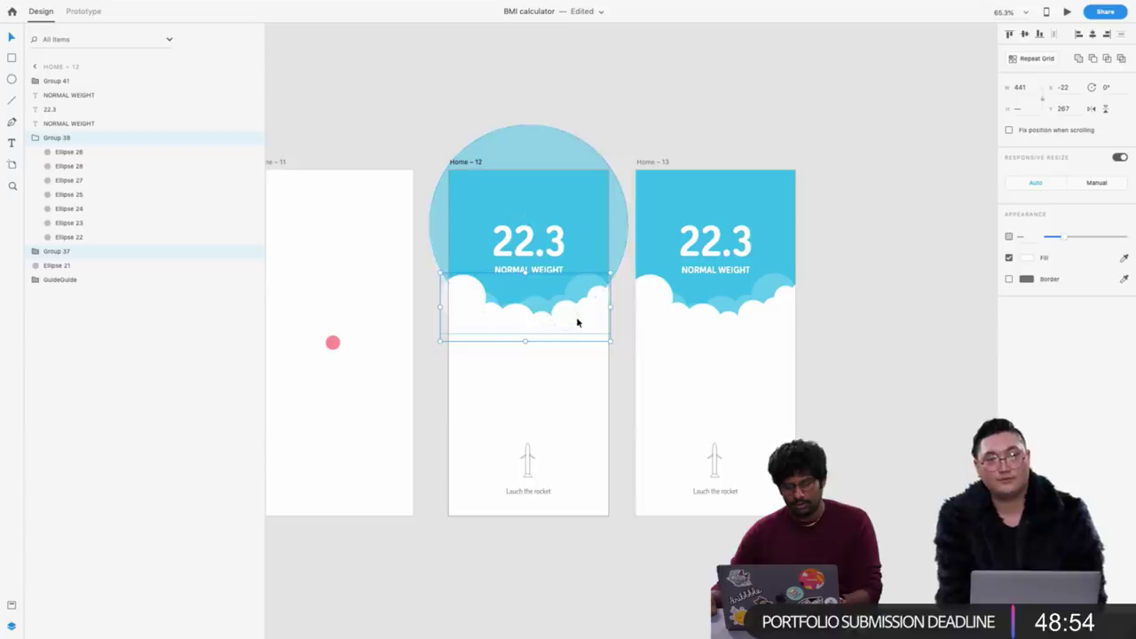
drag(577, 322, 571, 514)
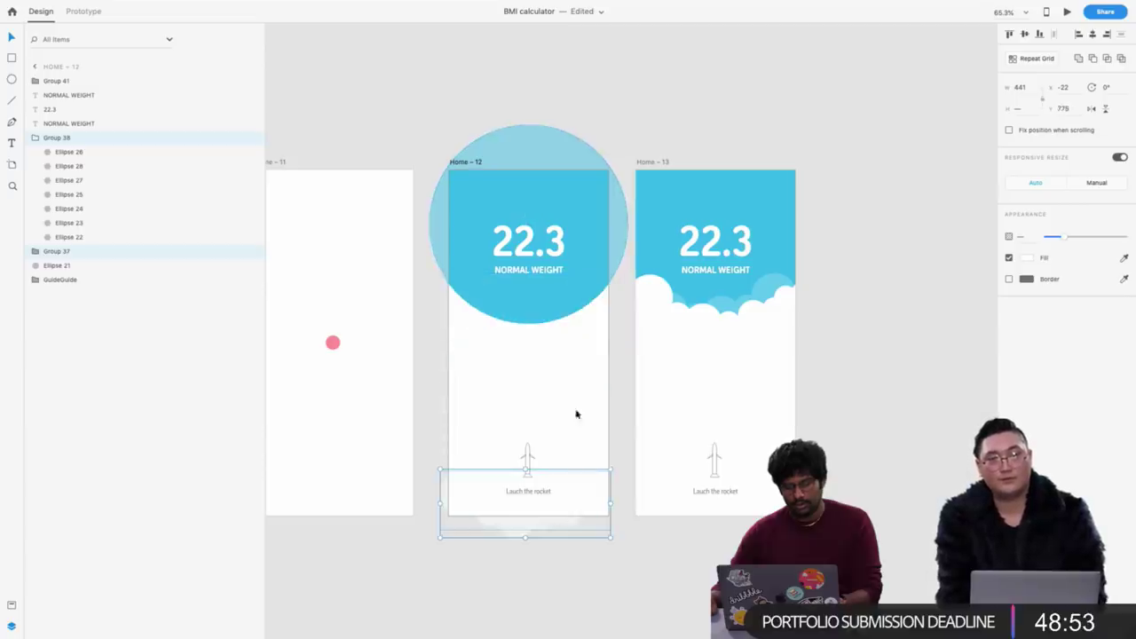
Duplicate the Home – 13 artboard and clear the selection
click(644, 163)
key(ctrl+d)
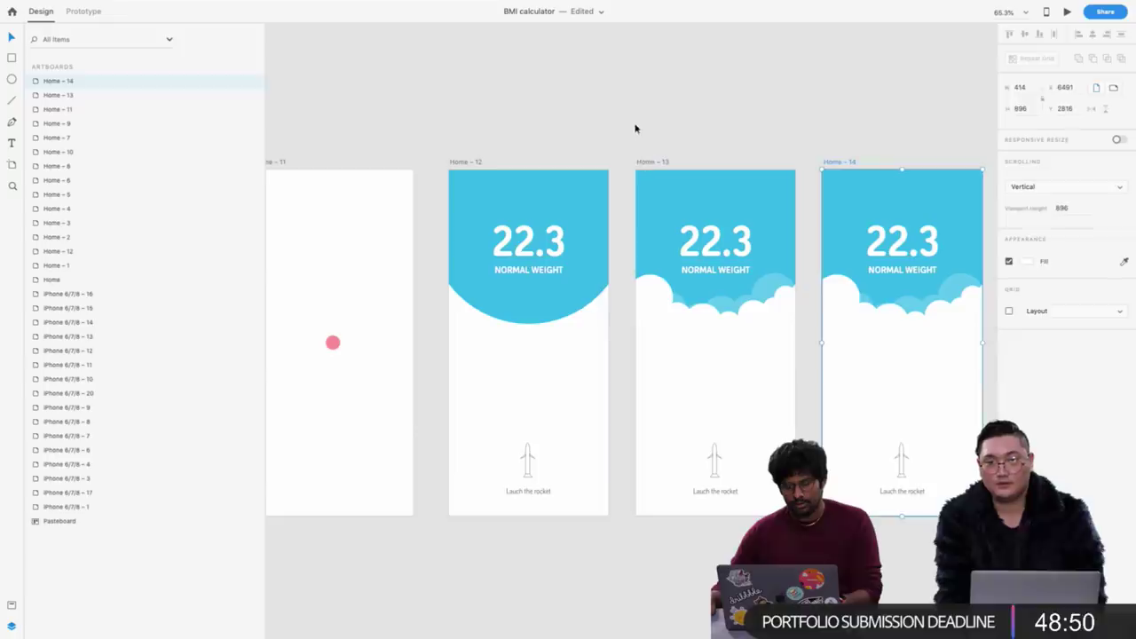
click(636, 127)
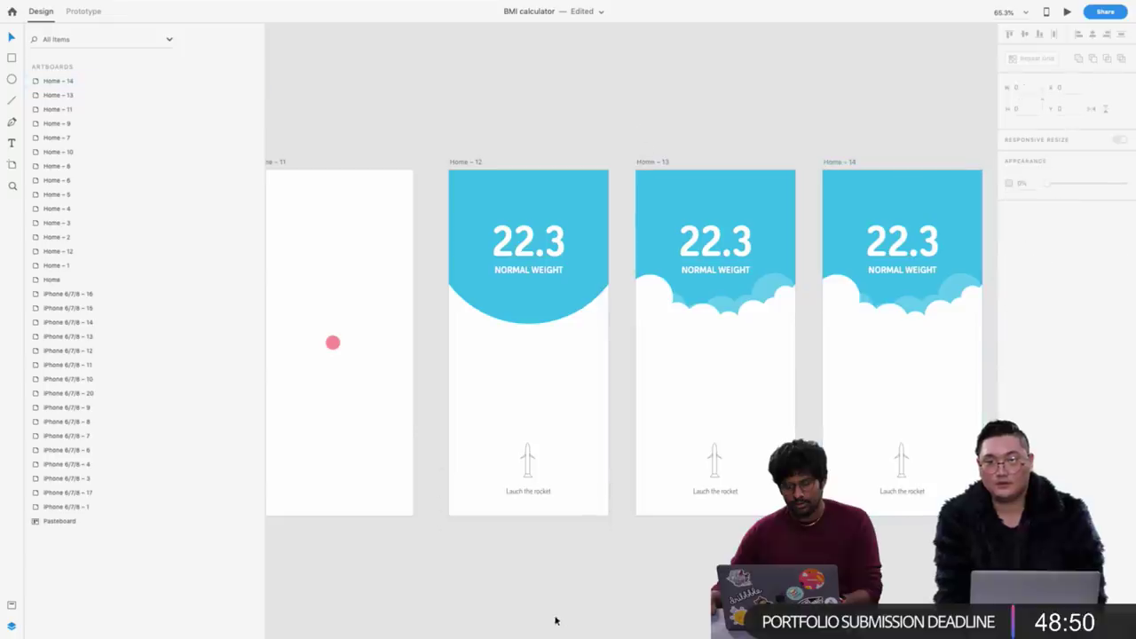
Delete the translucent cloud group on Home – 13 and select the matching group on Home – 12
click(763, 299)
key(Delete)
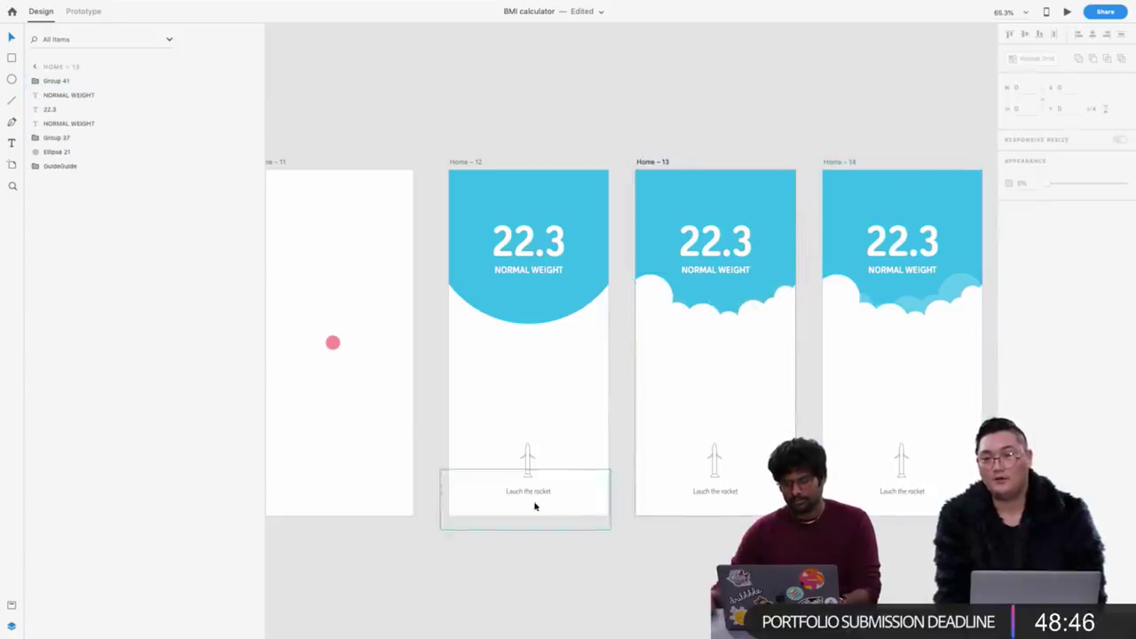
click(491, 501)
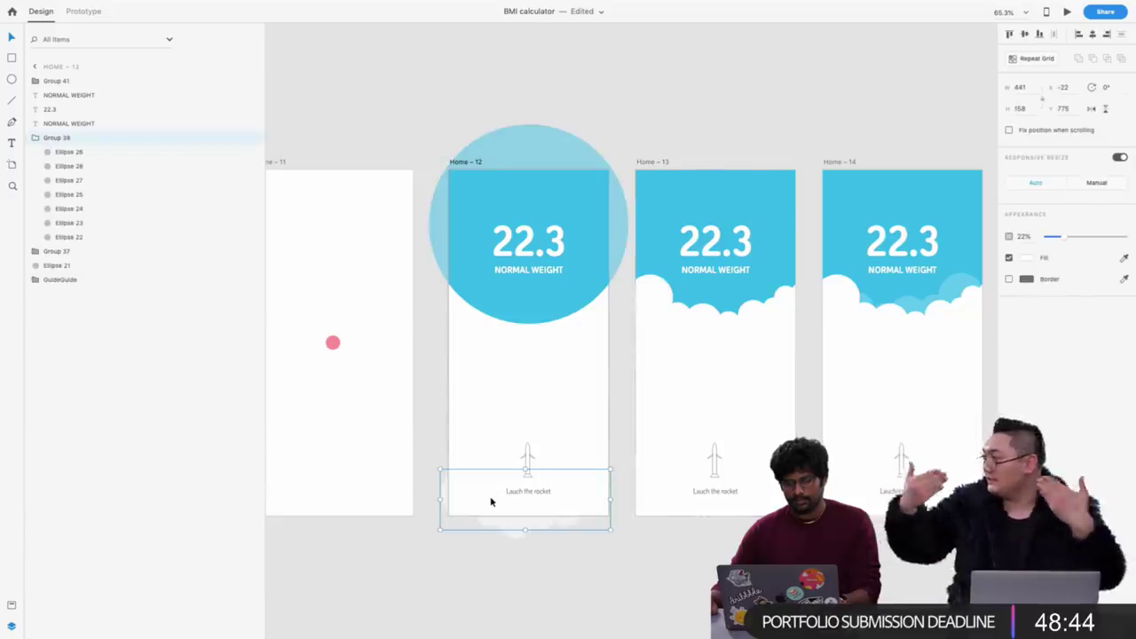
Undo the cloud deletion, the Home – 14 duplicate and the downward move of both cloud groups on Home – 12
key(ctrl+z)
key(ctrl+z)
key(ctrl+z)
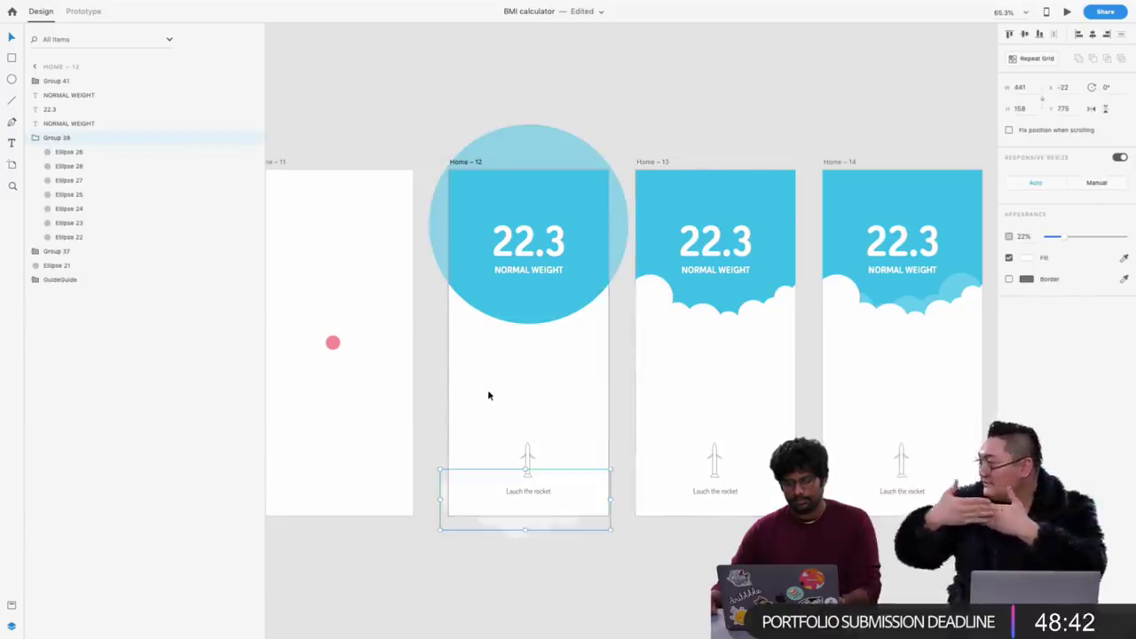
key(ctrl+z)
key(ctrl+z)
key(ctrl+z)
key(ctrl+z)
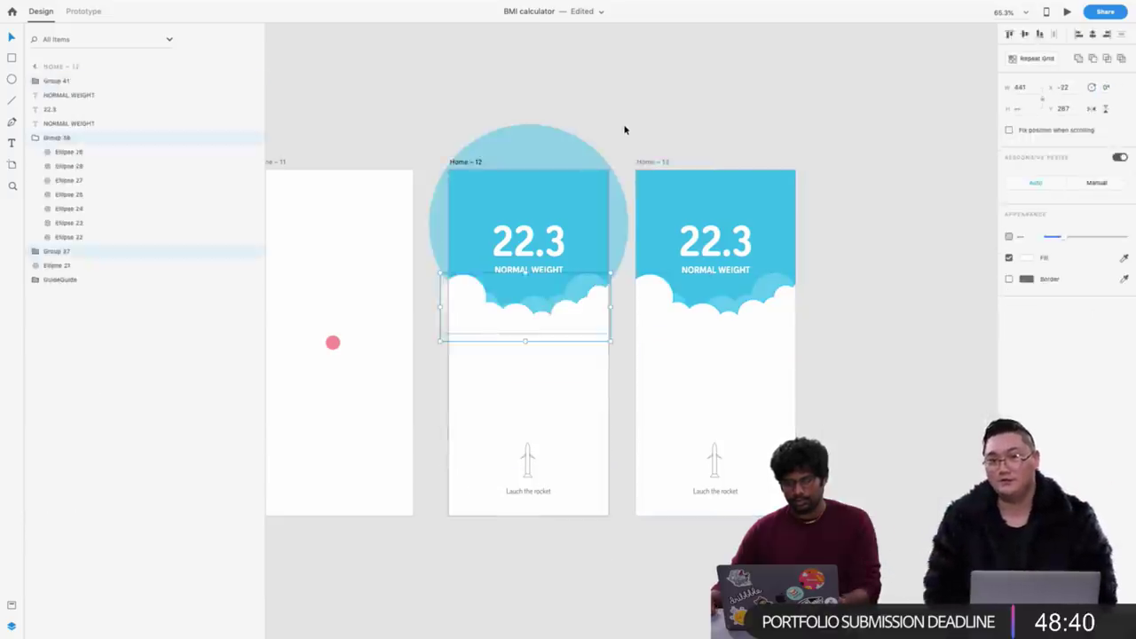
Try moving the translucent cloud group on Home – 12 sideways past the artboard's right edge, and undo the move
click(559, 324)
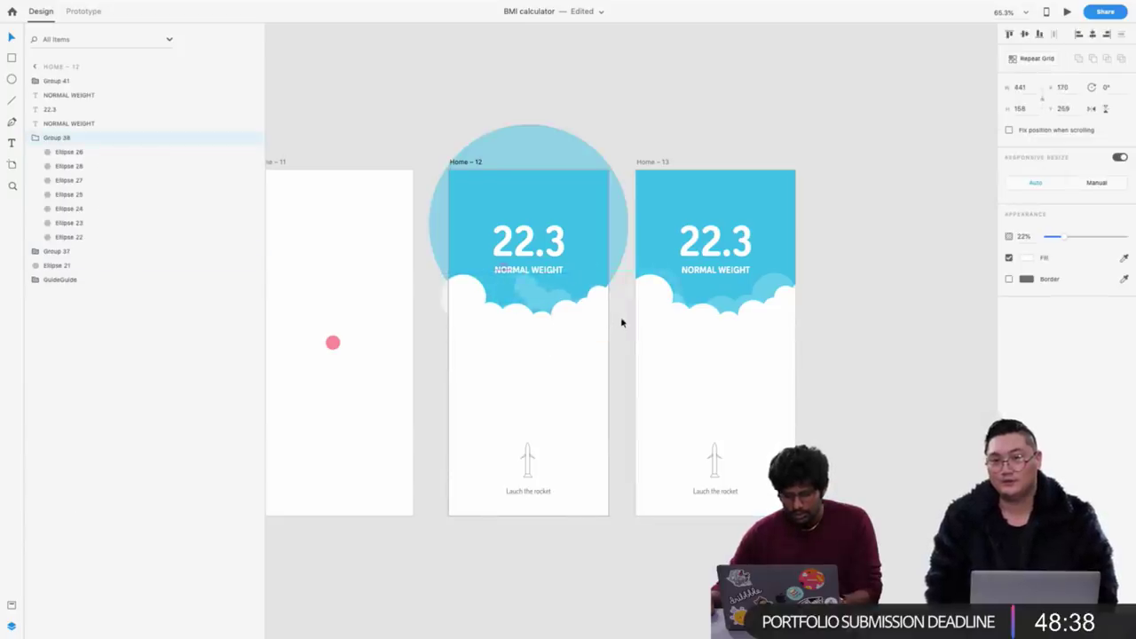
drag(634, 313, 559, 257)
key(ctrl+z)
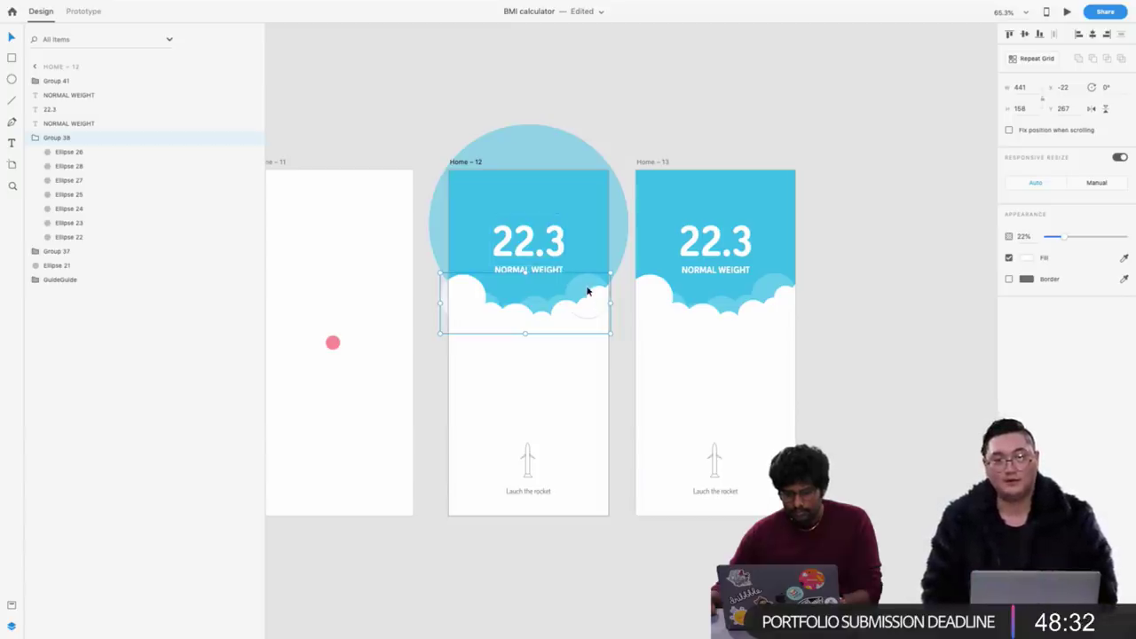
Move the Home – 13 and Home – 12 artboards to the right, leaving wide gaps on both sides of Home – 12
drag(646, 167, 802, 172)
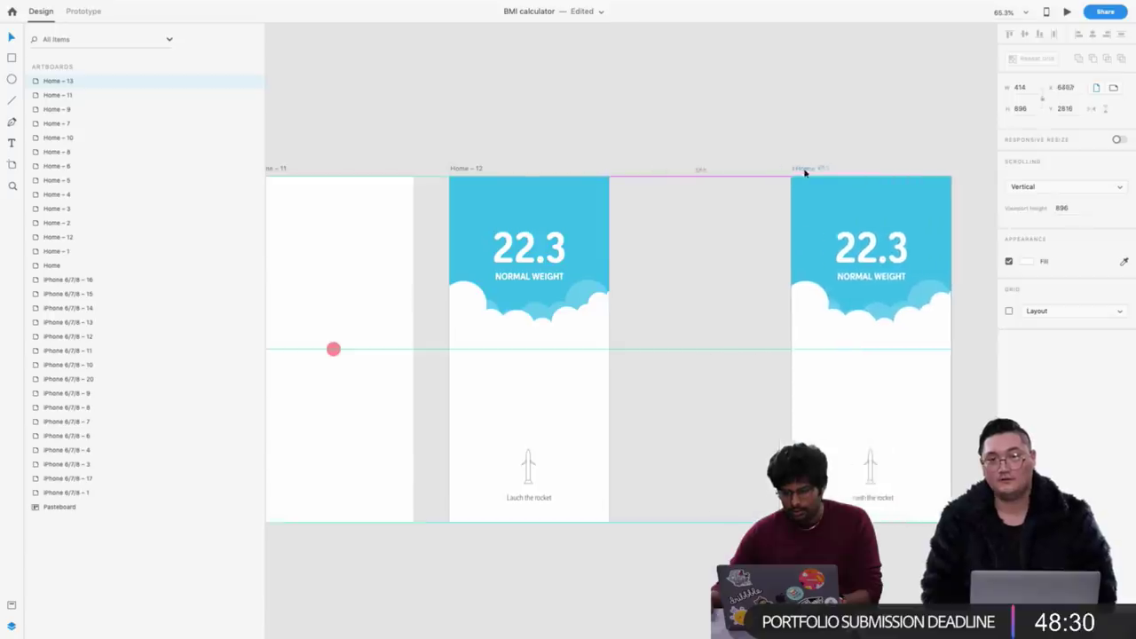
click(484, 166)
drag(483, 166, 526, 172)
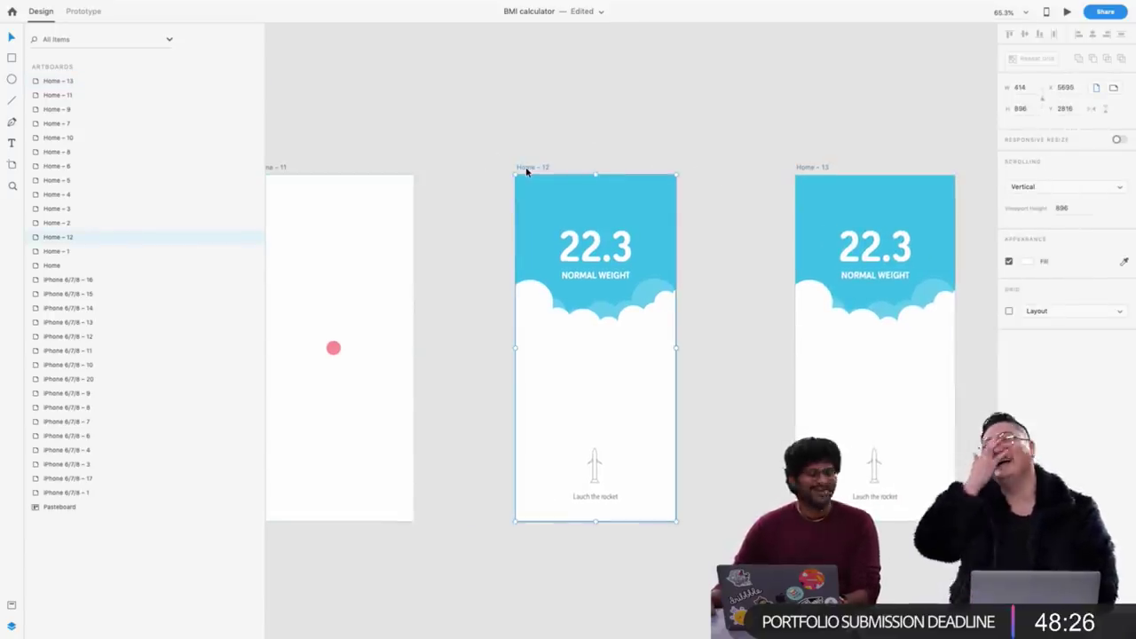
click(629, 117)
Scatter the translucent cloud group's individual circles on Home – 12 outside the artboard, around its left, top and right edges
scroll(657, 283, up, 3)
double_click(642, 299)
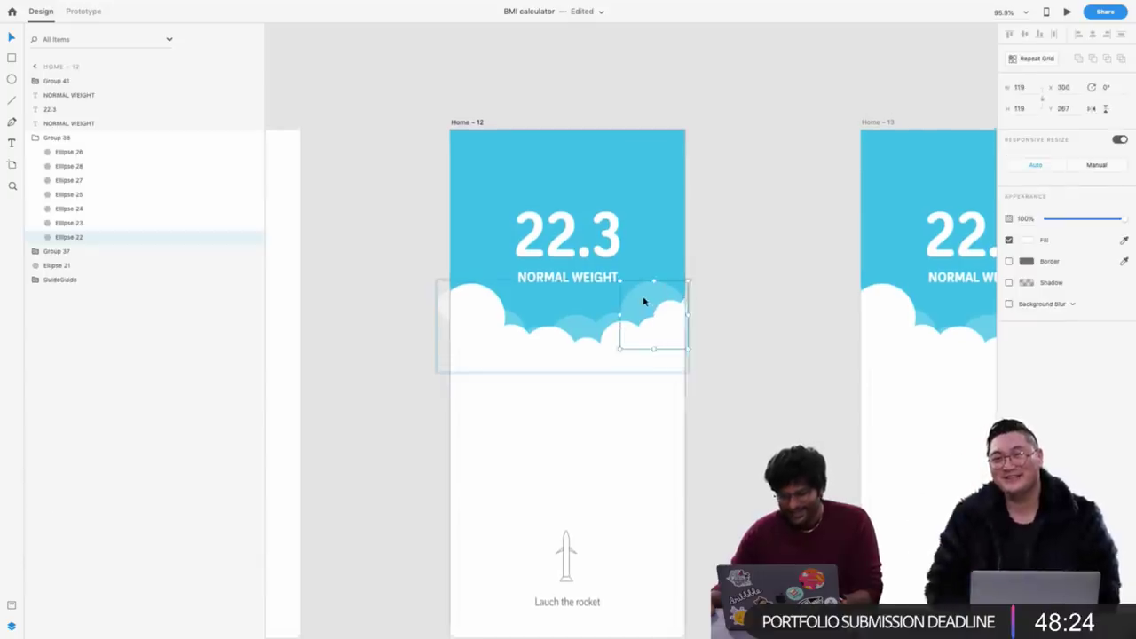
drag(642, 299, 731, 281)
drag(459, 307, 416, 281)
drag(513, 322, 423, 175)
drag(571, 338, 619, 99)
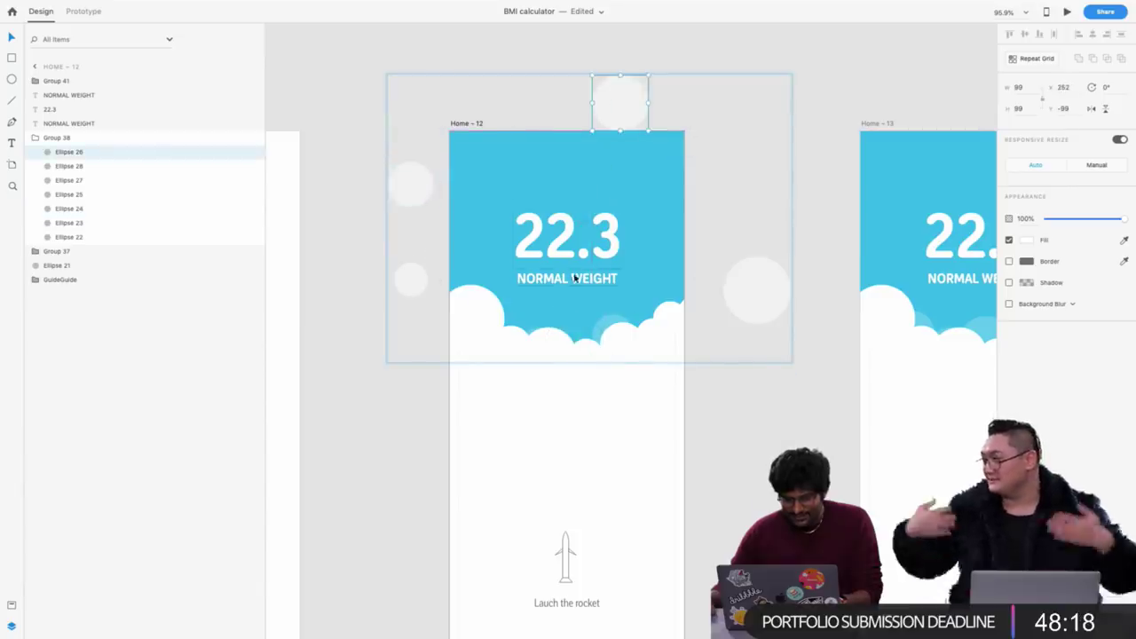
drag(533, 332, 489, 101)
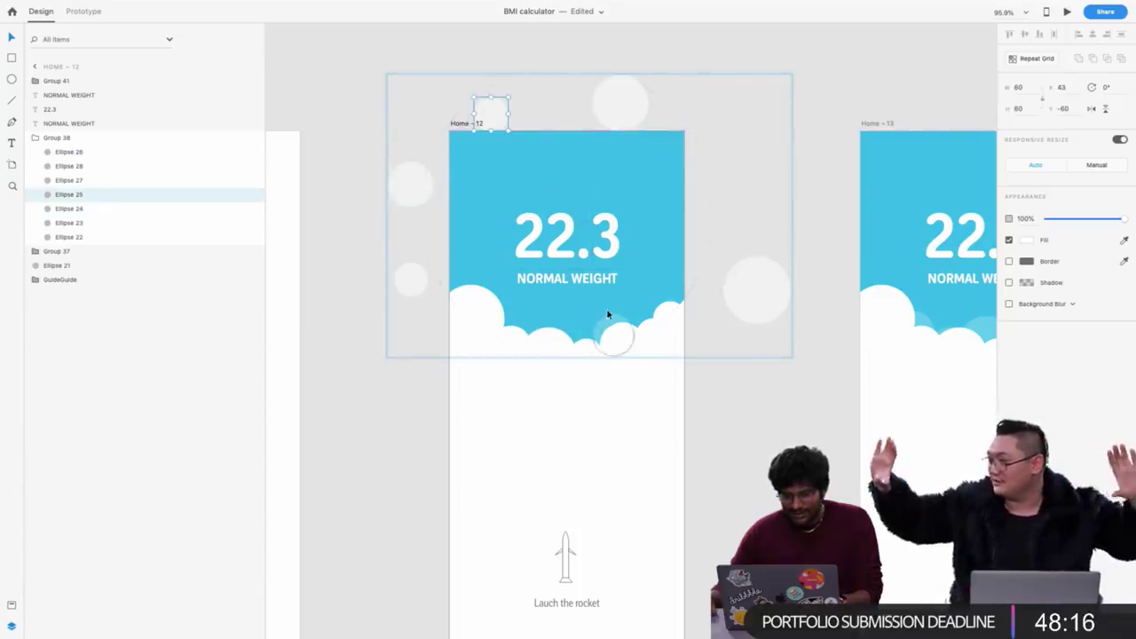
drag(616, 329, 716, 171)
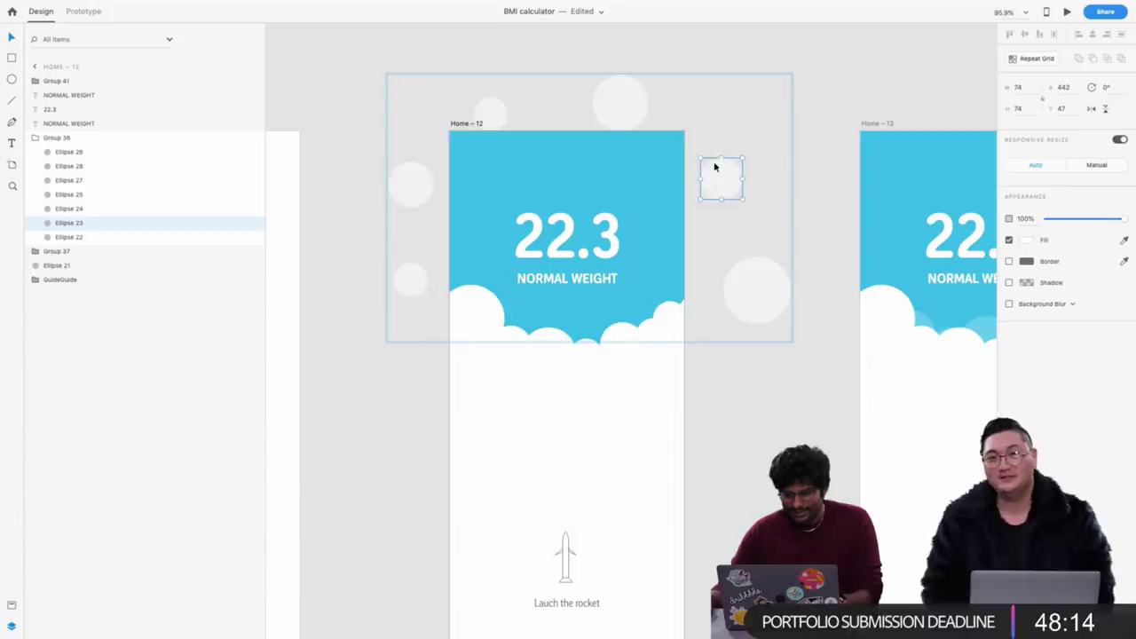
scroll(497, 144, down, 3)
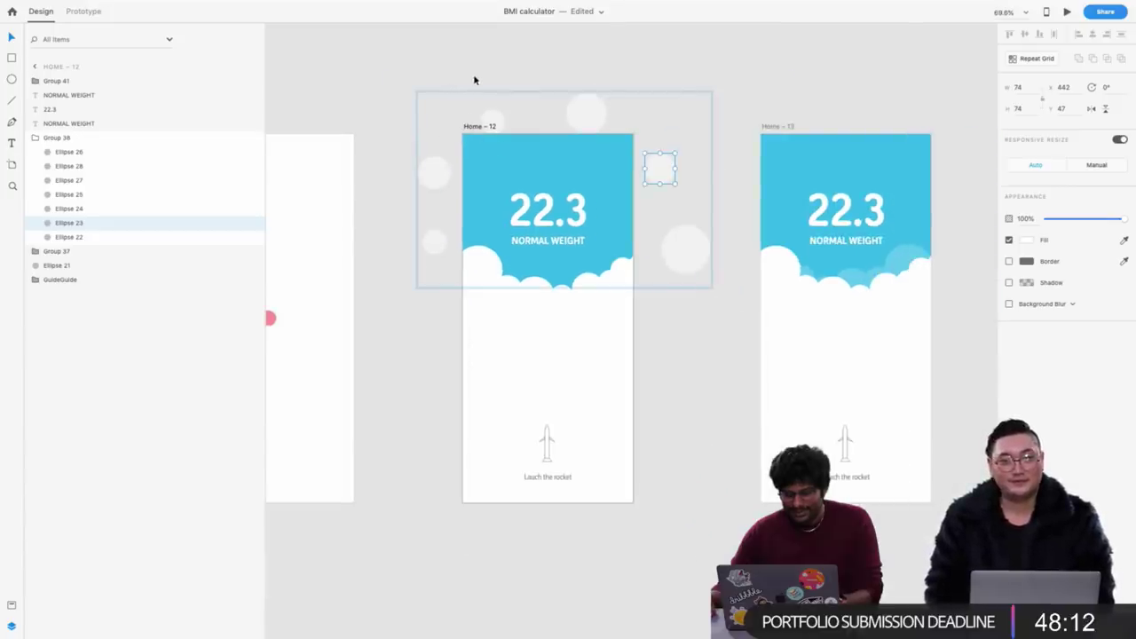
click(503, 79)
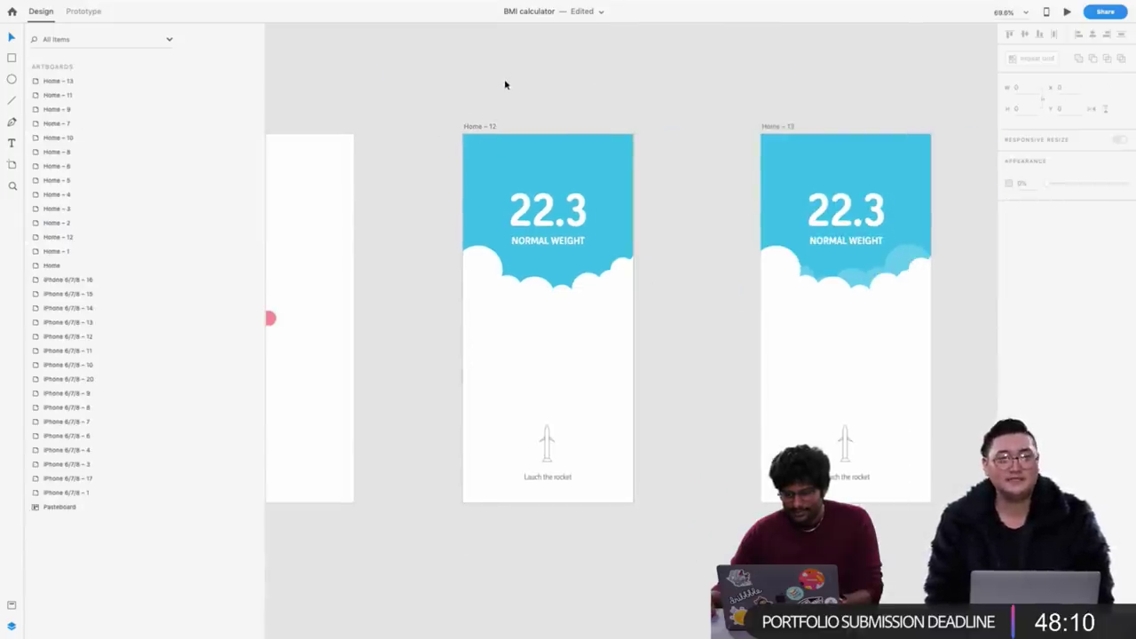
Move Home – 13 next to Home – 12 and shift both artboards back toward Home – 11
scroll(504, 85, left, 1)
click(482, 126)
scroll(482, 127, left, 5)
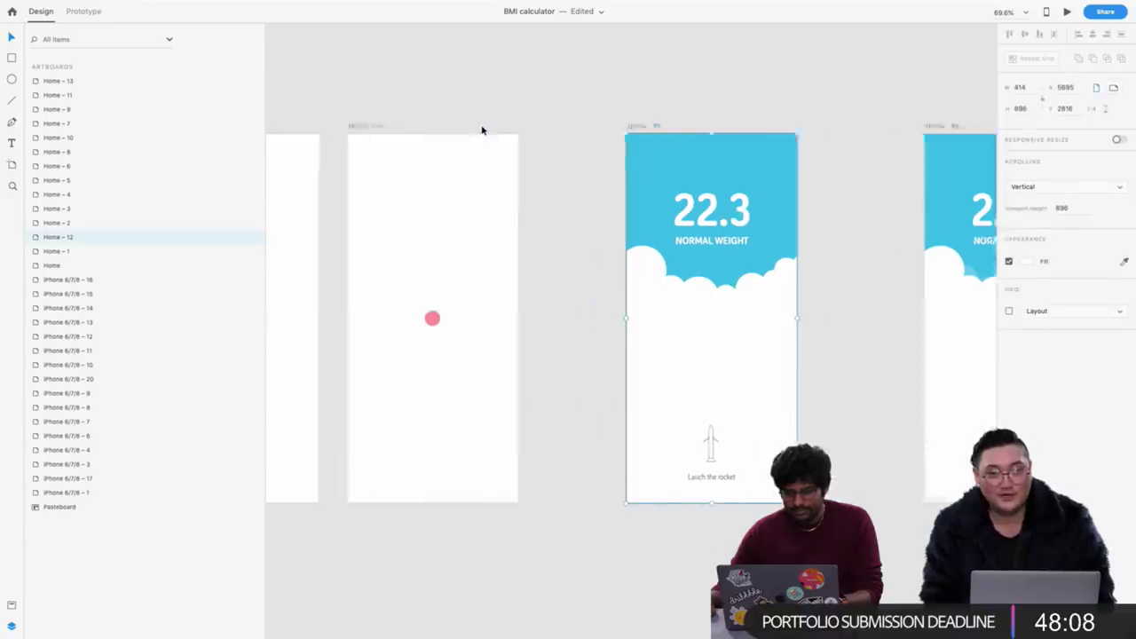
scroll(577, 111, down, 3)
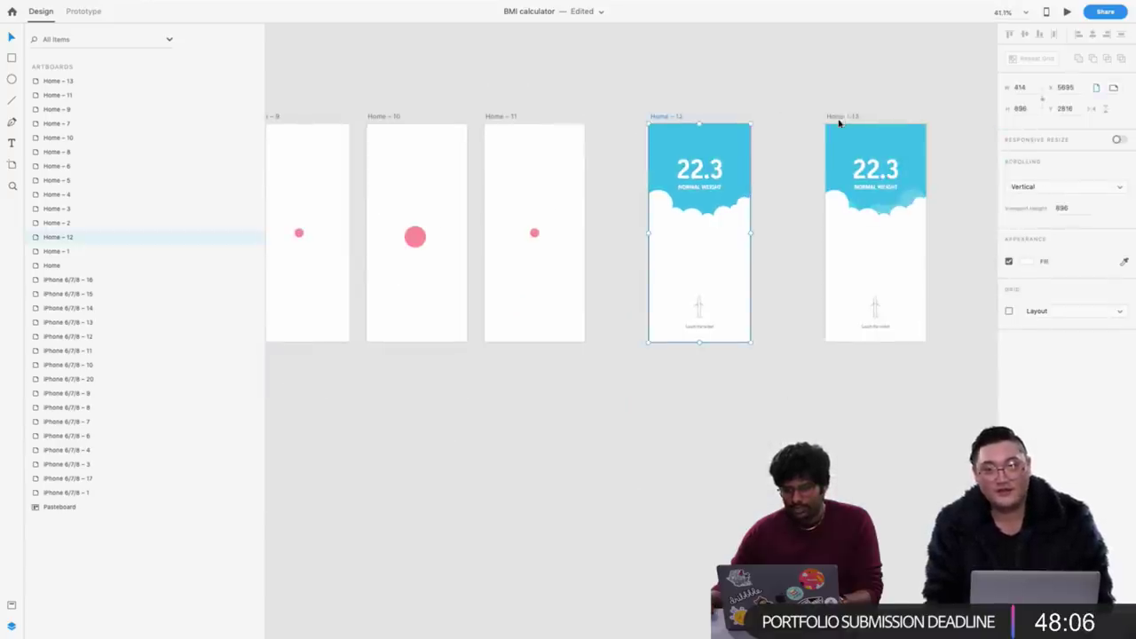
drag(837, 121, 773, 130)
shift+click(657, 124)
drag(657, 124, 633, 127)
click(633, 101)
In Prototype mode, link Home – 12 to Home – 13 with a 0 s Time trigger, Auto-Animate, Ease In-Out and 0.2 s duration
click(507, 121)
click(612, 122)
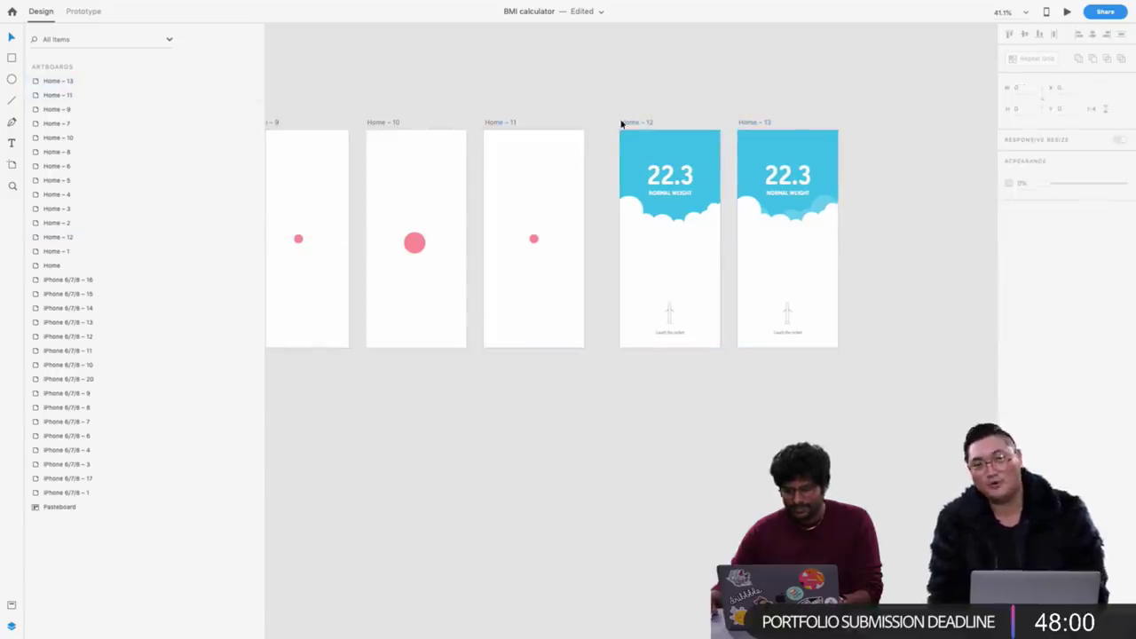
click(621, 123)
click(78, 12)
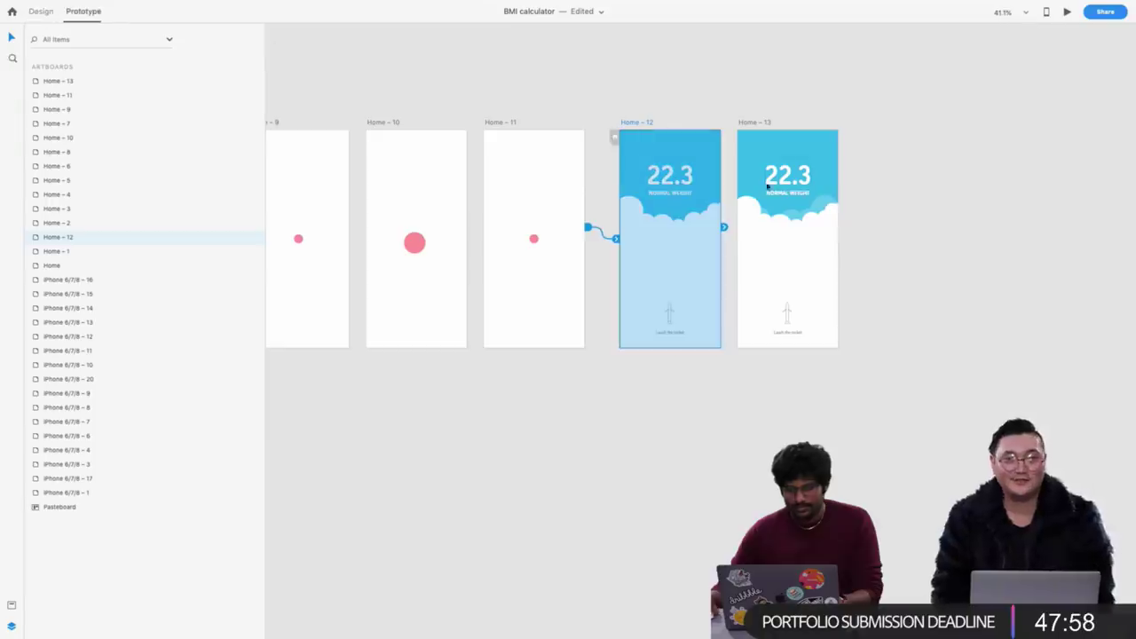
drag(725, 227, 799, 302)
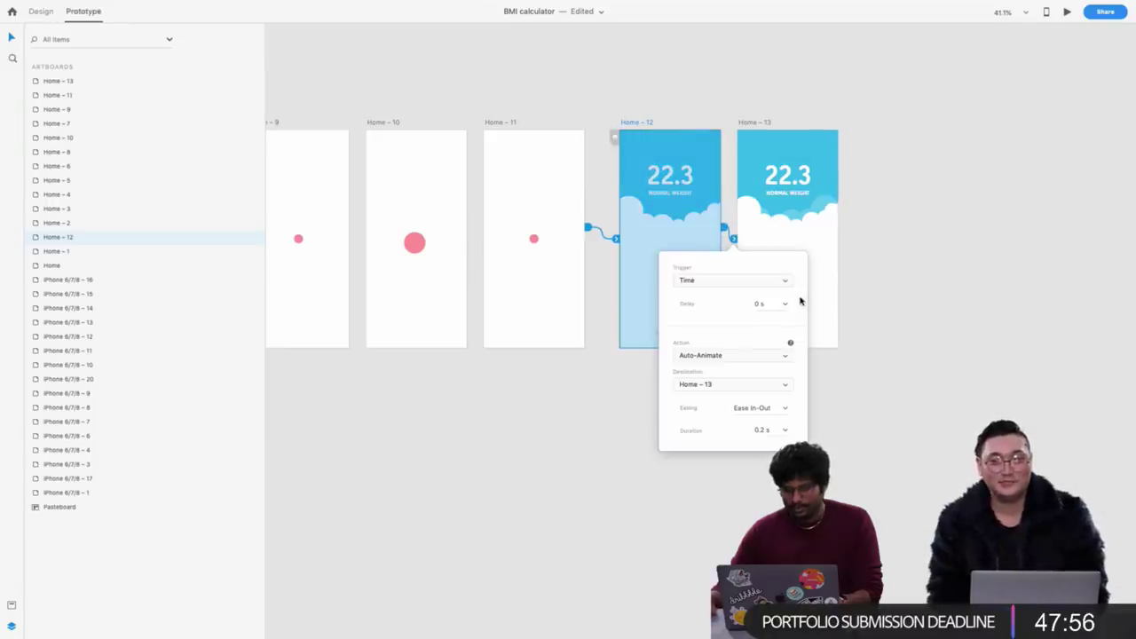
Preview the prototype from Home – 11 to watch the blue circle and clouds animate into the result screen
click(501, 121)
click(1067, 12)
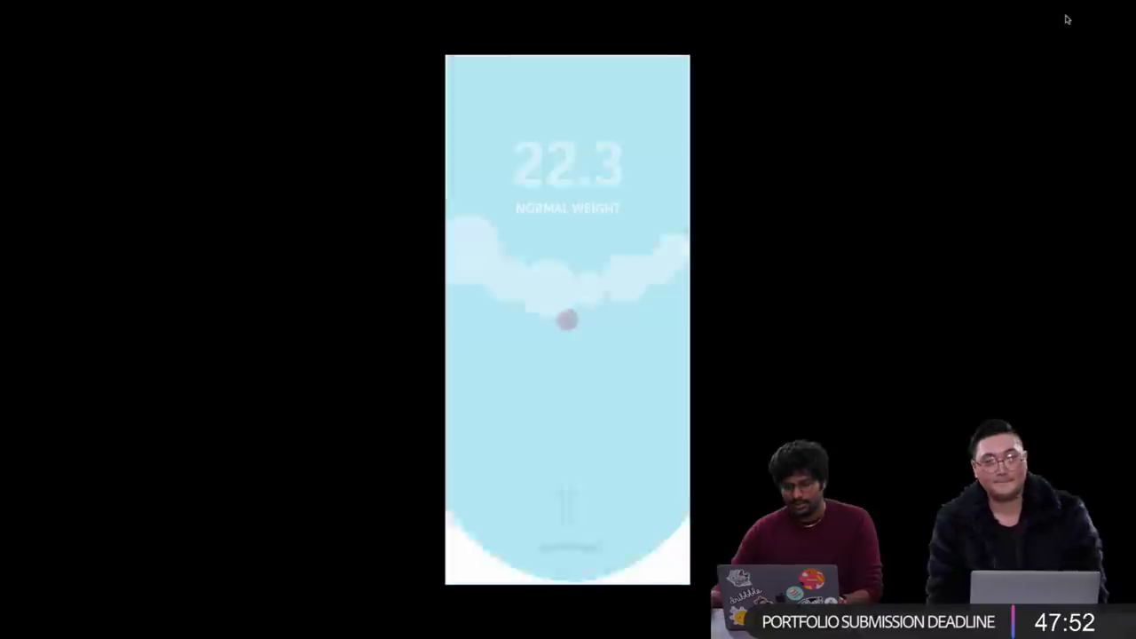
key(Escape)
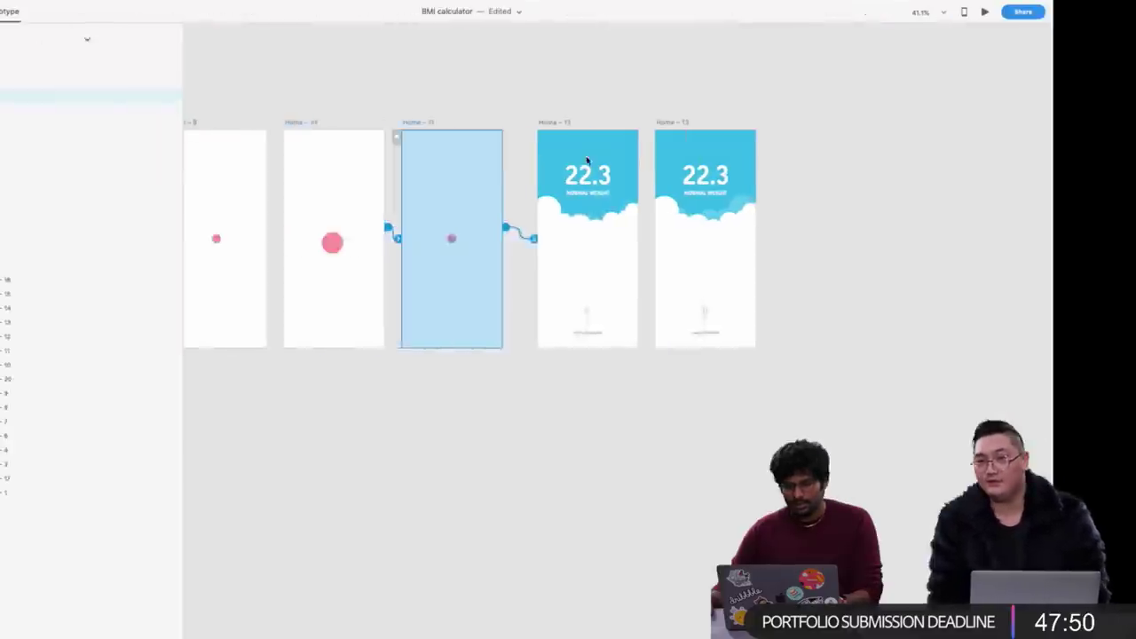
Check the transition settings between Home – 12 and Home – 13, and preview the prototype from Home – 12
click(710, 240)
click(733, 240)
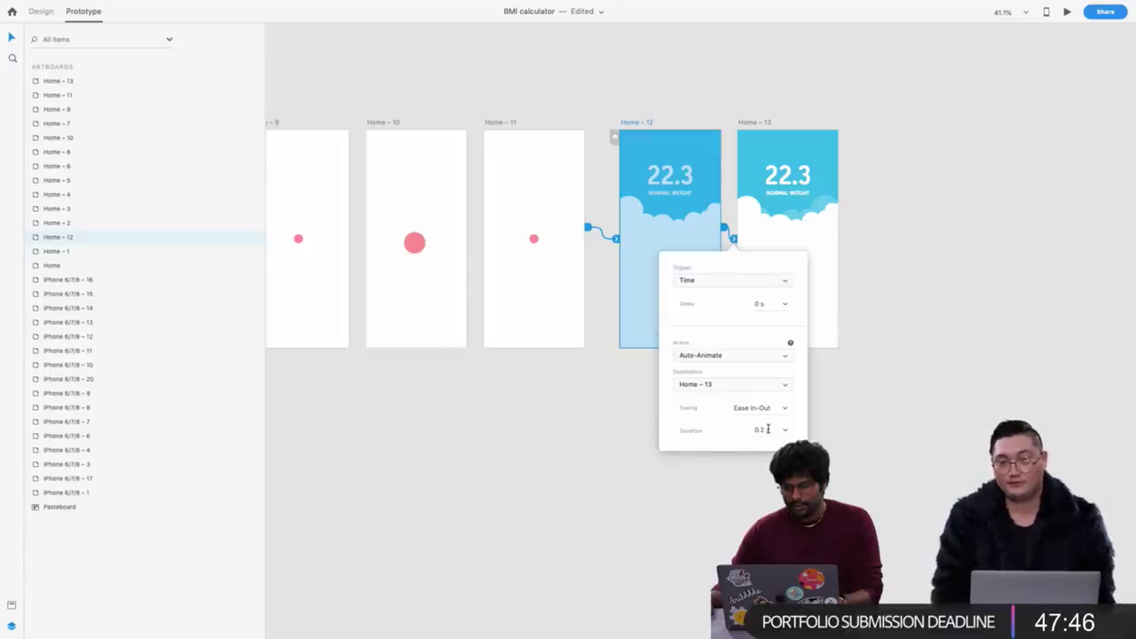
click(642, 98)
click(630, 124)
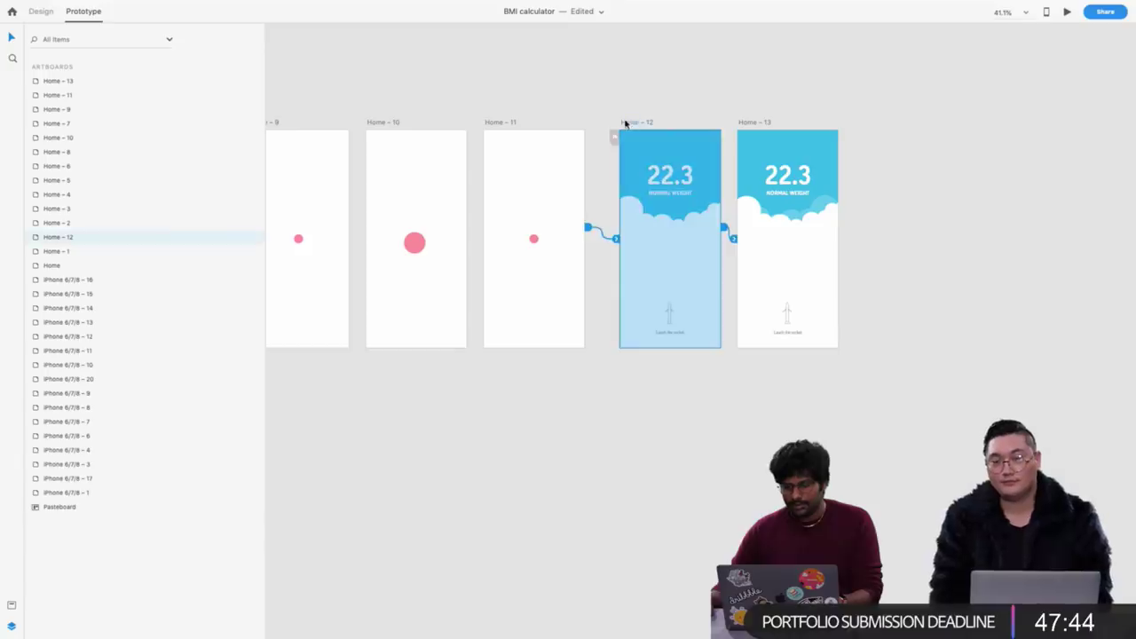
click(1067, 12)
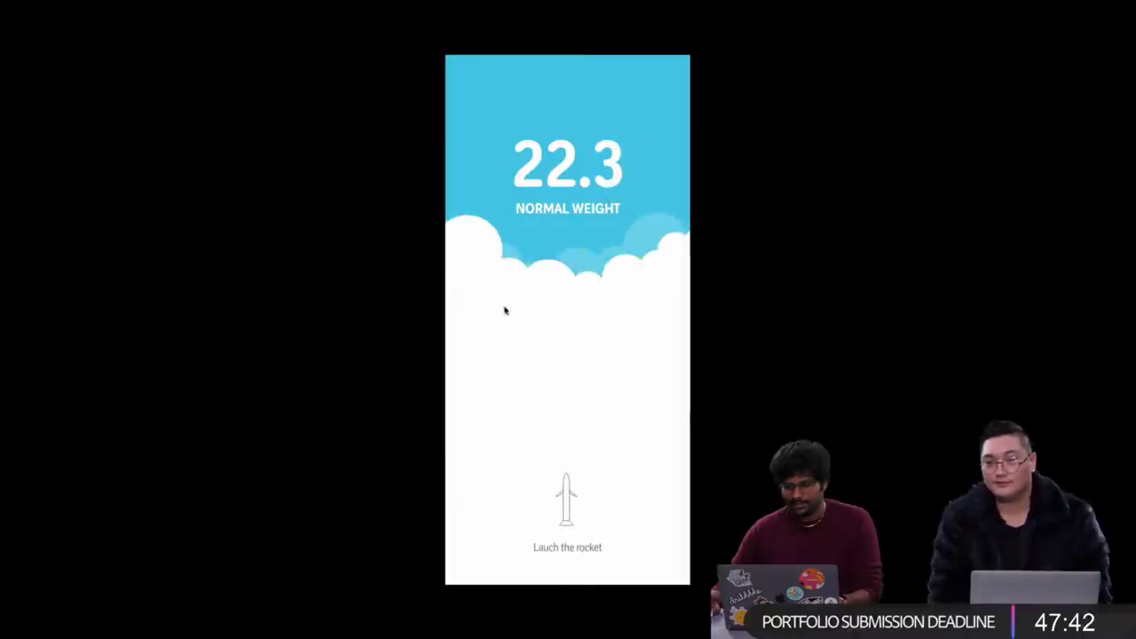
key(ctrl+Left)
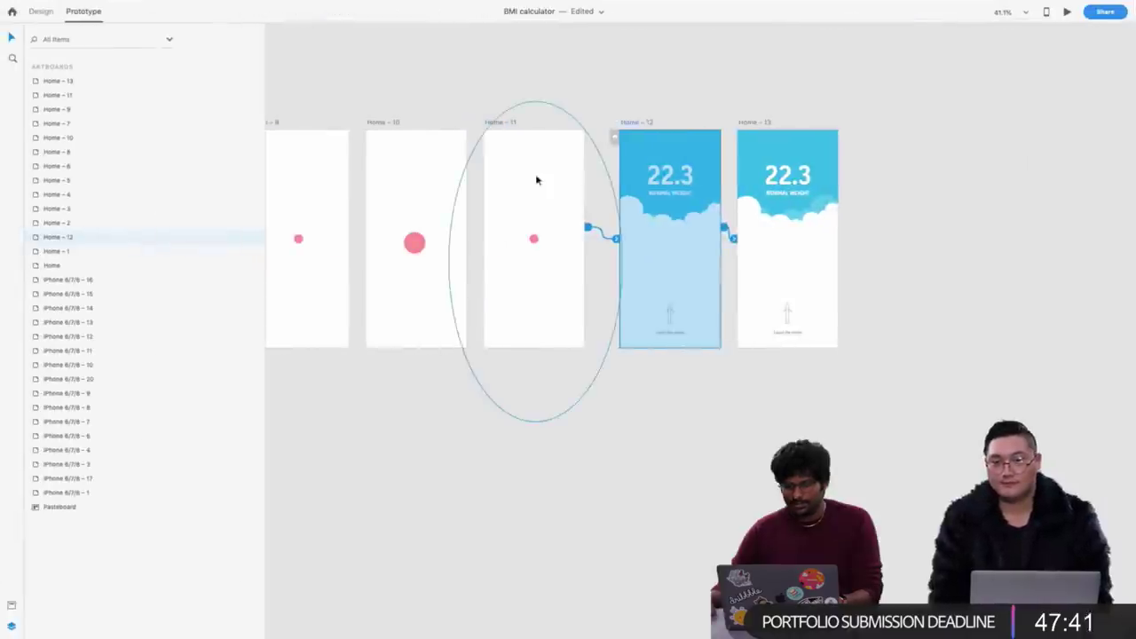
Replay the prototype preview from Home – 11 through to the final result screen and close it
click(493, 123)
click(1067, 12)
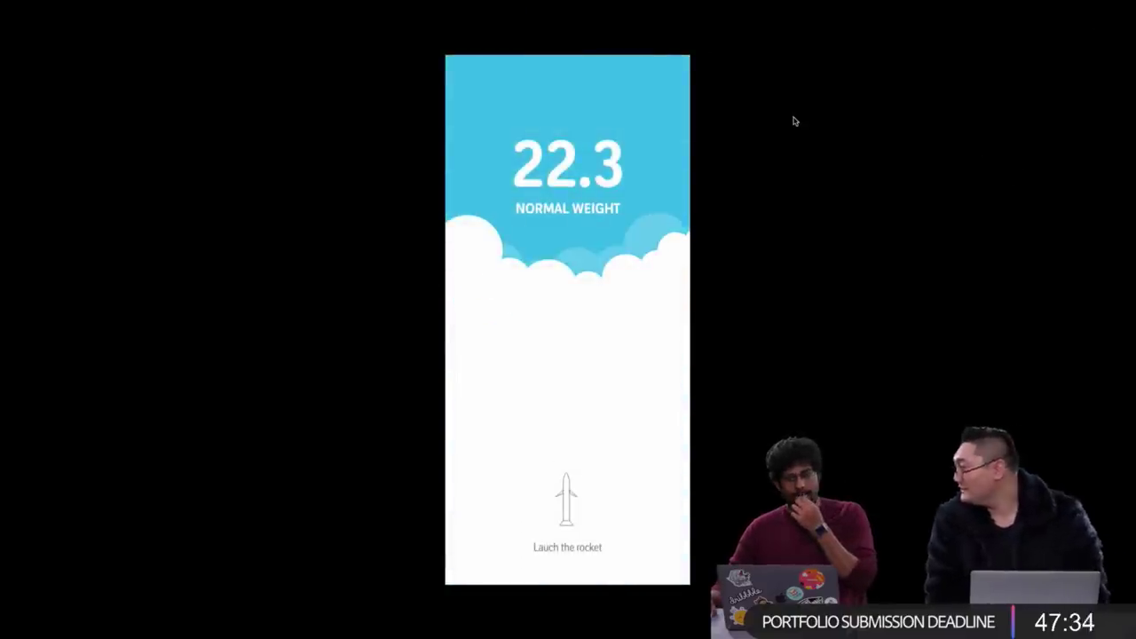
key(Escape)
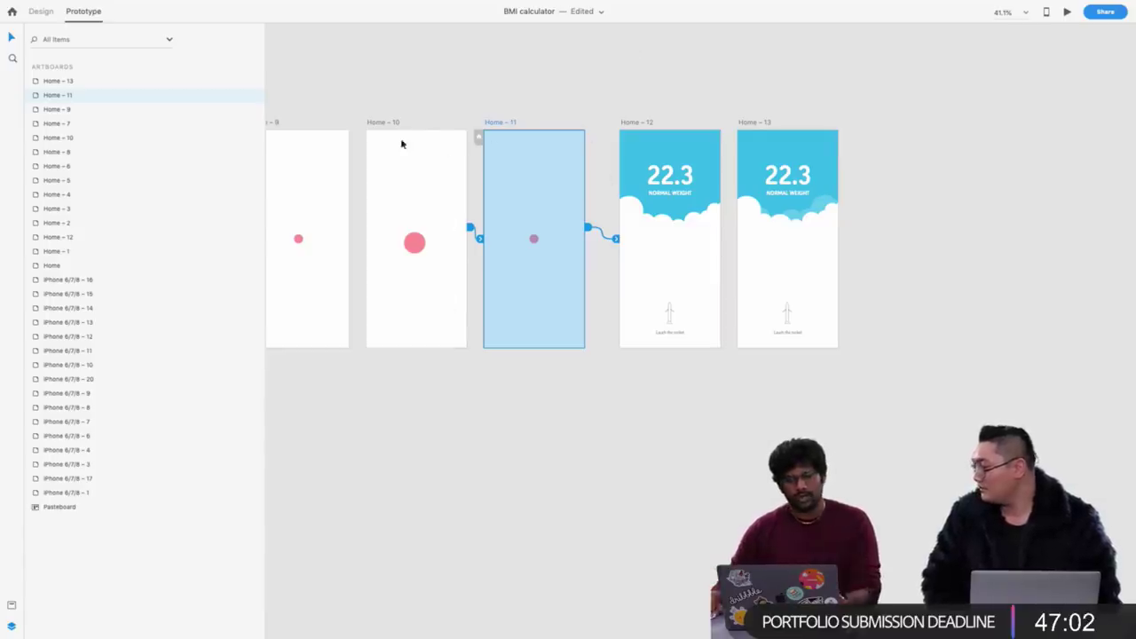
Preview the prototype starting from the Home – 12 artboard to check its transition into Home – 13
click(508, 90)
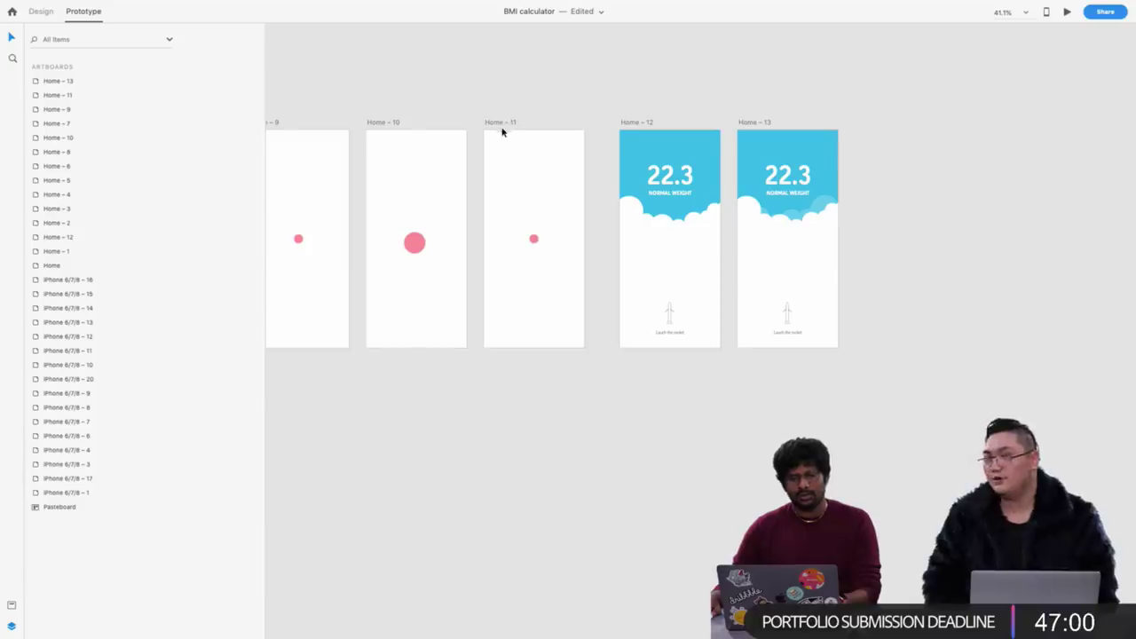
click(500, 125)
scroll(695, 106, up, 5)
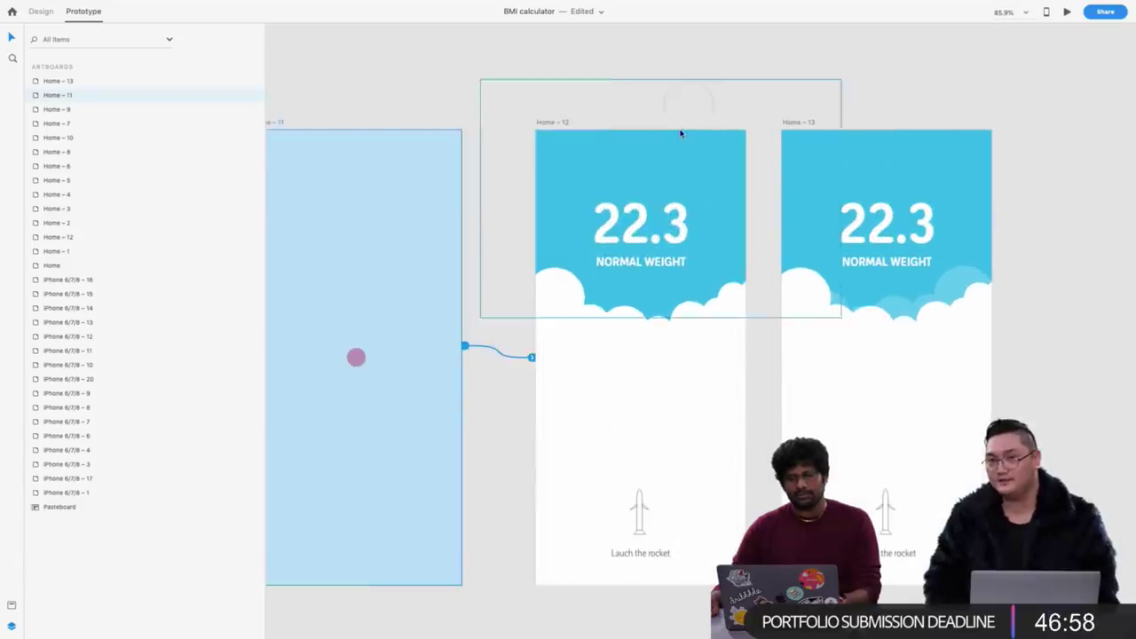
click(695, 105)
scroll(695, 102, right, 2)
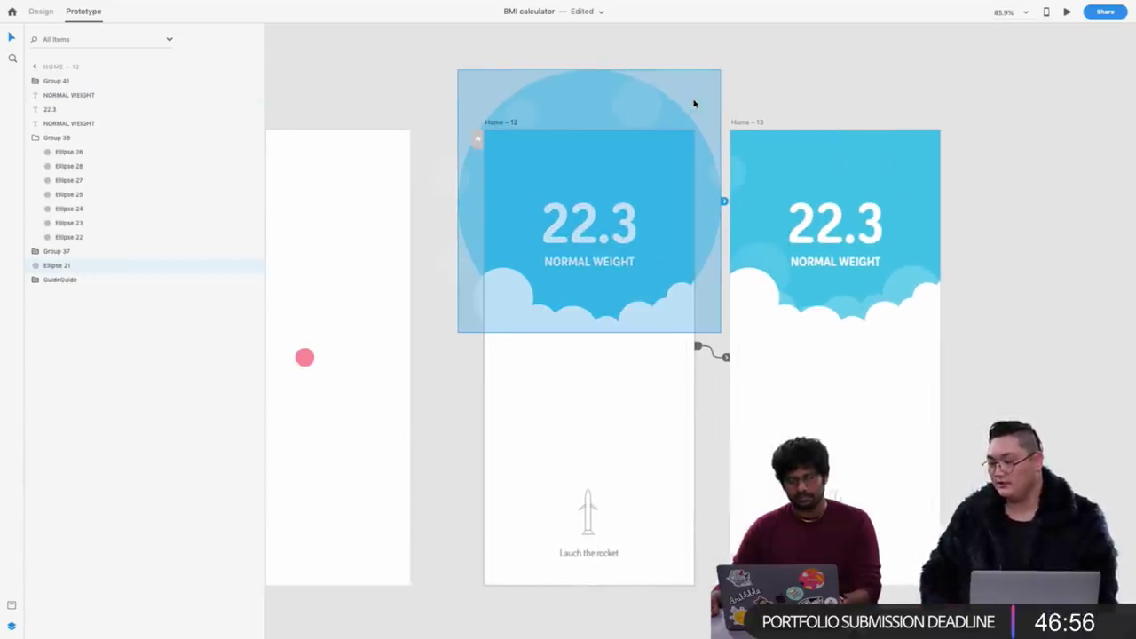
click(500, 124)
scroll(497, 124, right, 2)
scroll(497, 124, right, 2)
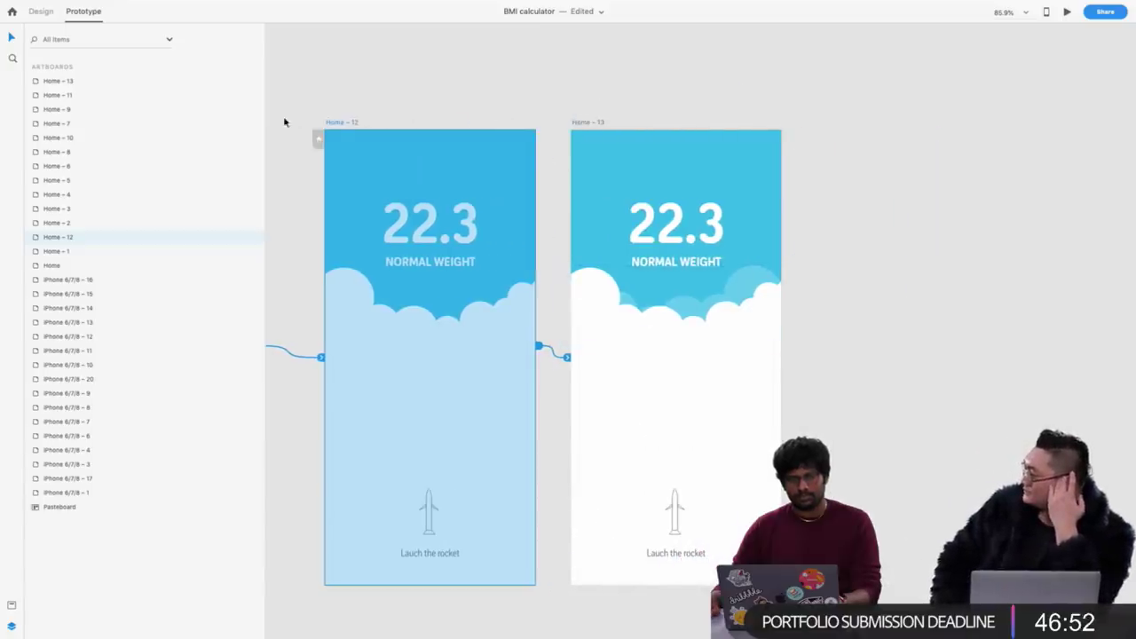
click(345, 124)
click(333, 125)
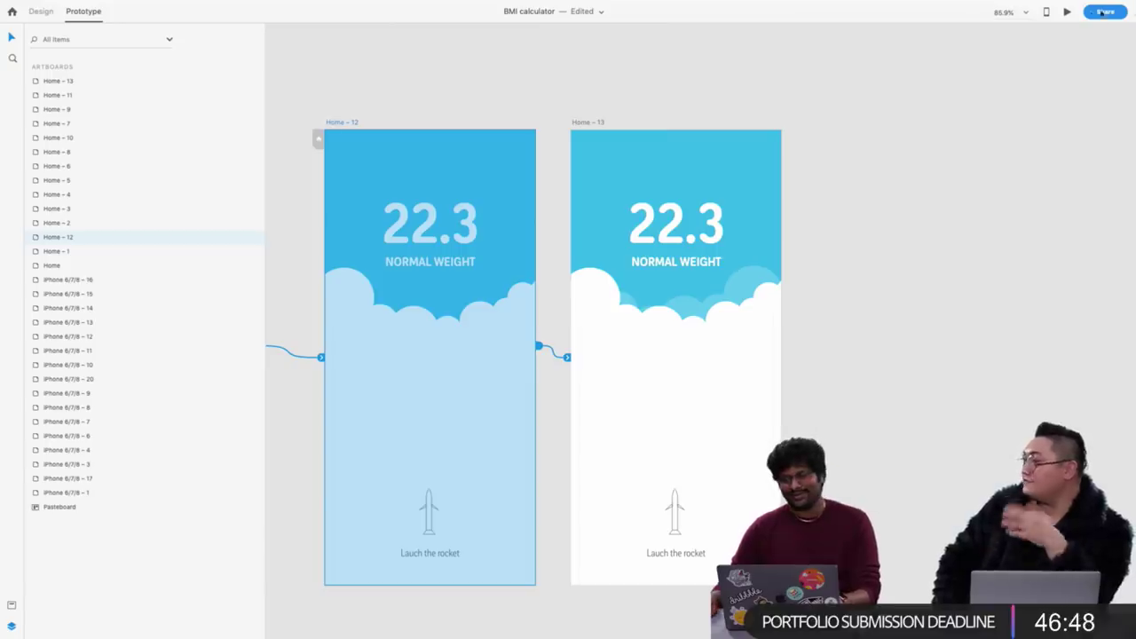
click(1067, 12)
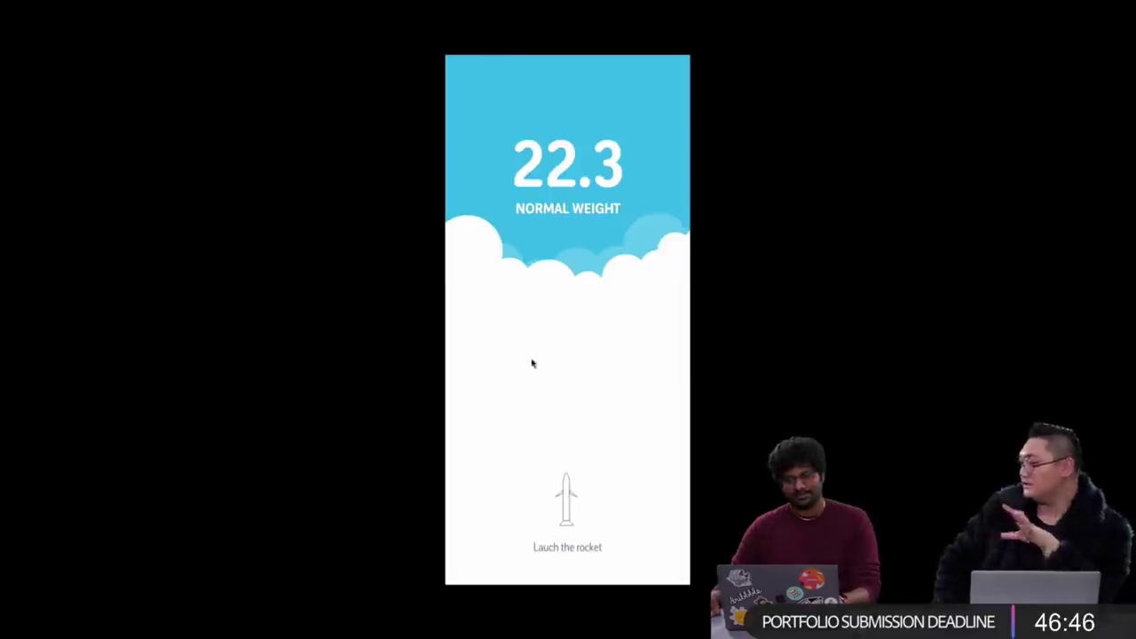
key(Escape)
Preview the prototype from the Home artboard, launching the rocket and advancing through the weight and height screens to the BMI result
scroll(697, 182, down, 5)
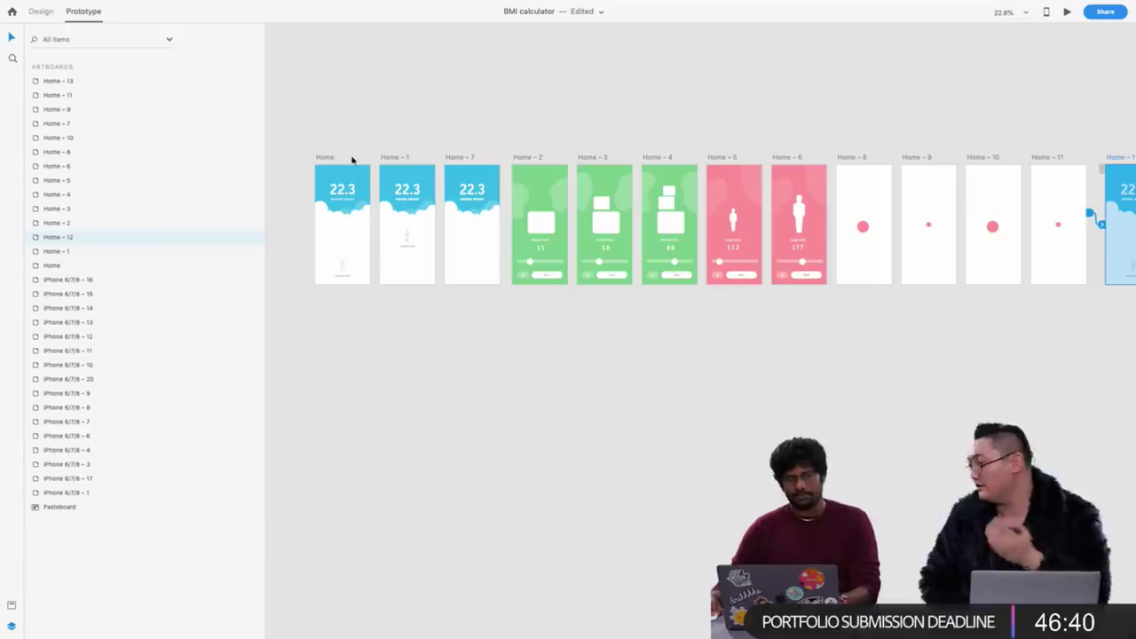
click(322, 157)
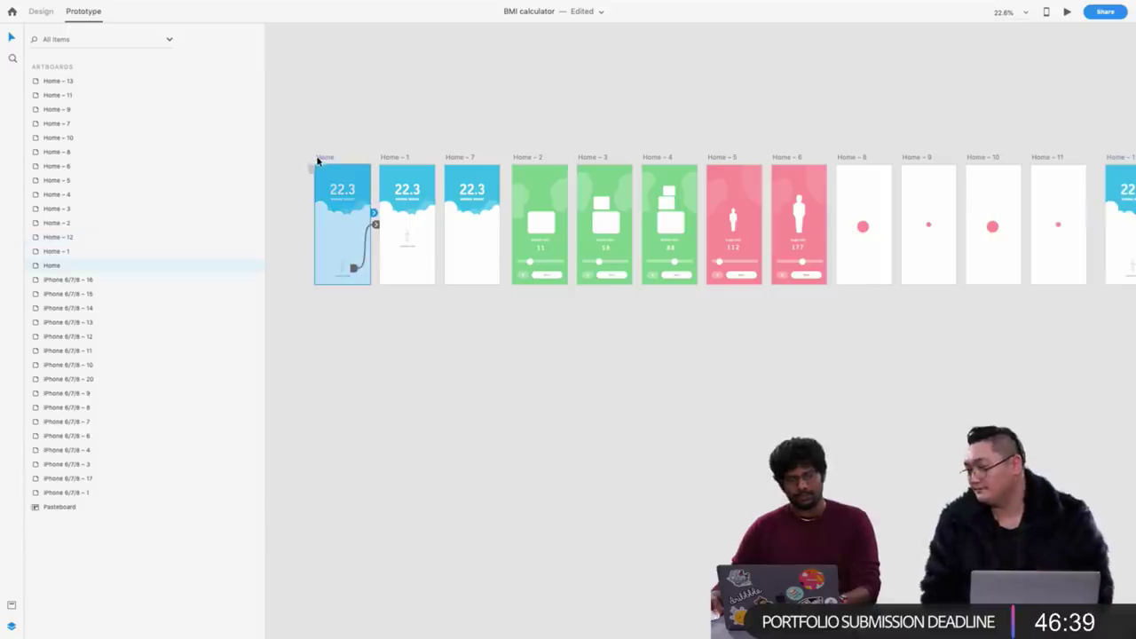
click(1063, 13)
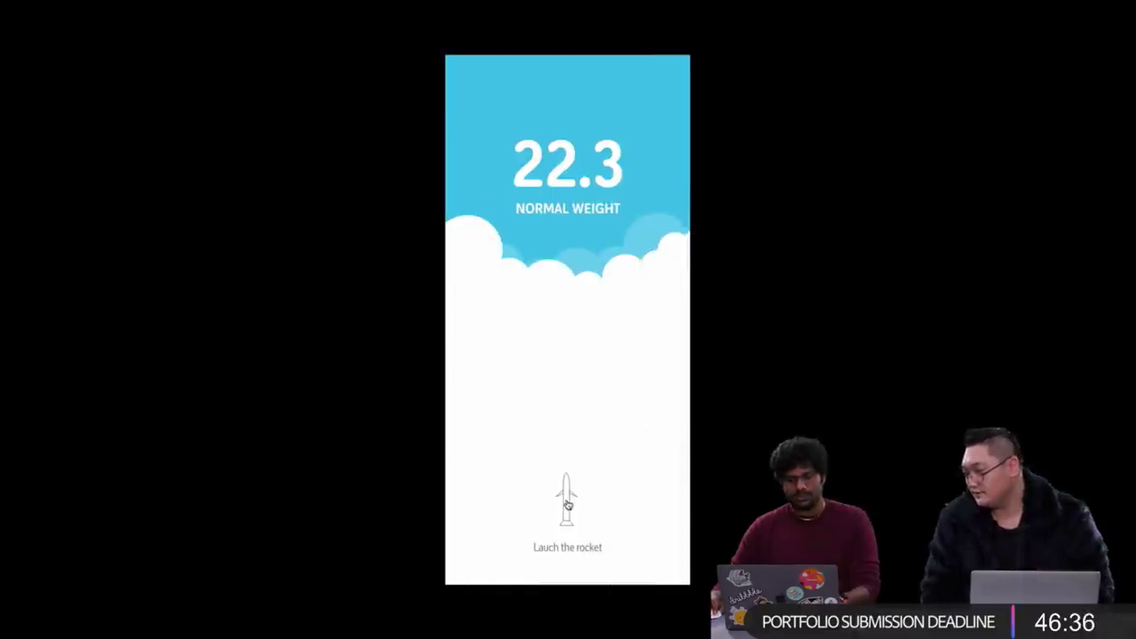
click(568, 504)
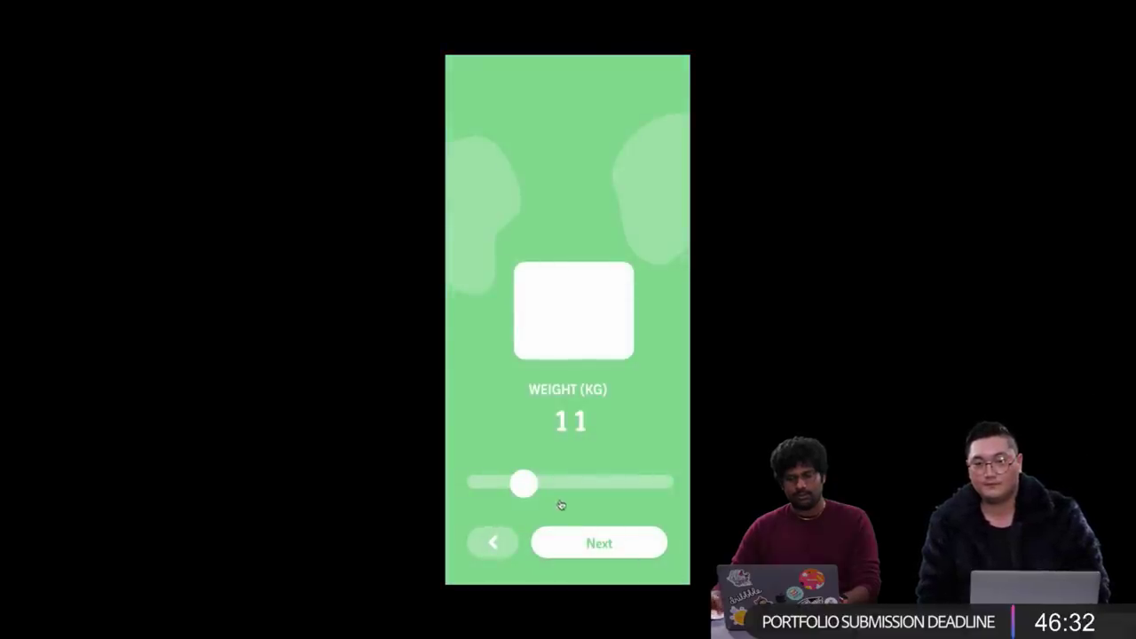
click(588, 494)
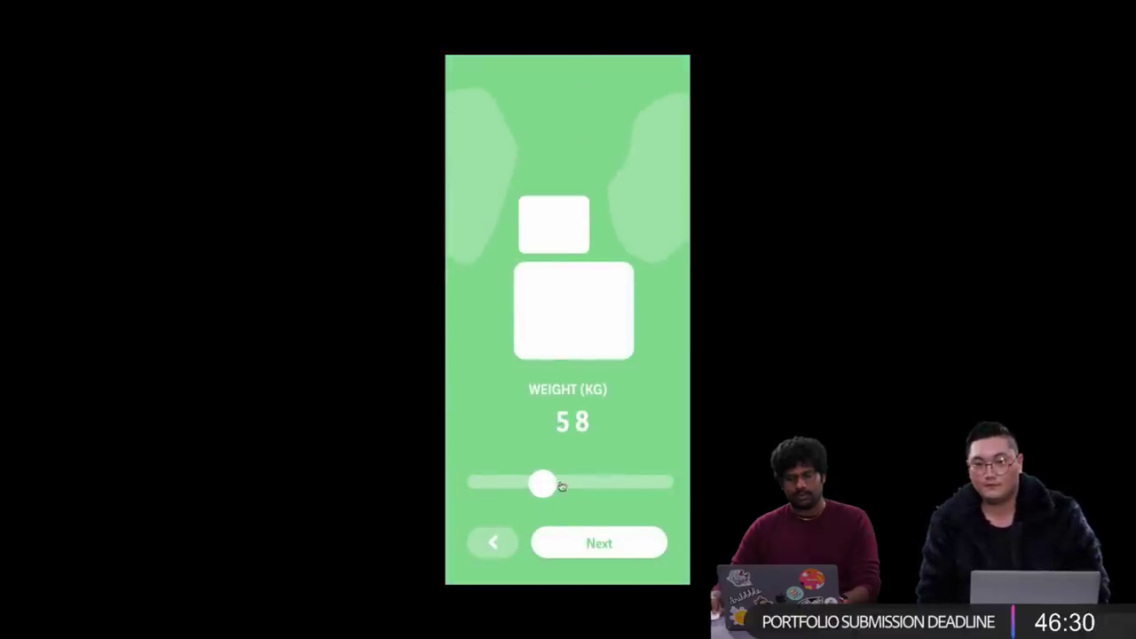
click(616, 547)
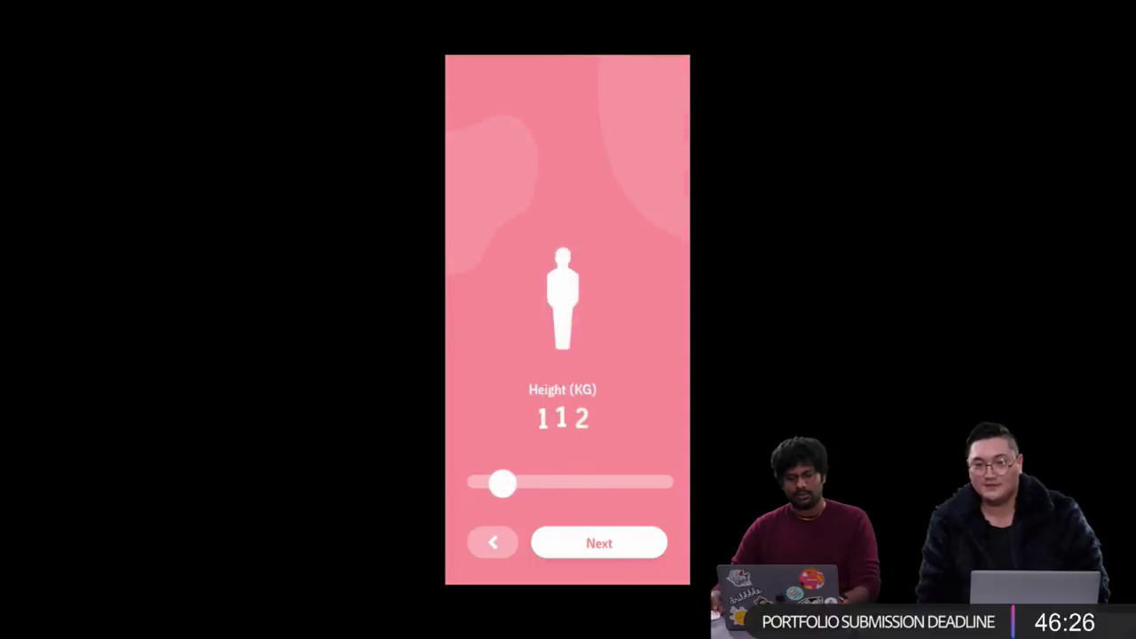
click(612, 543)
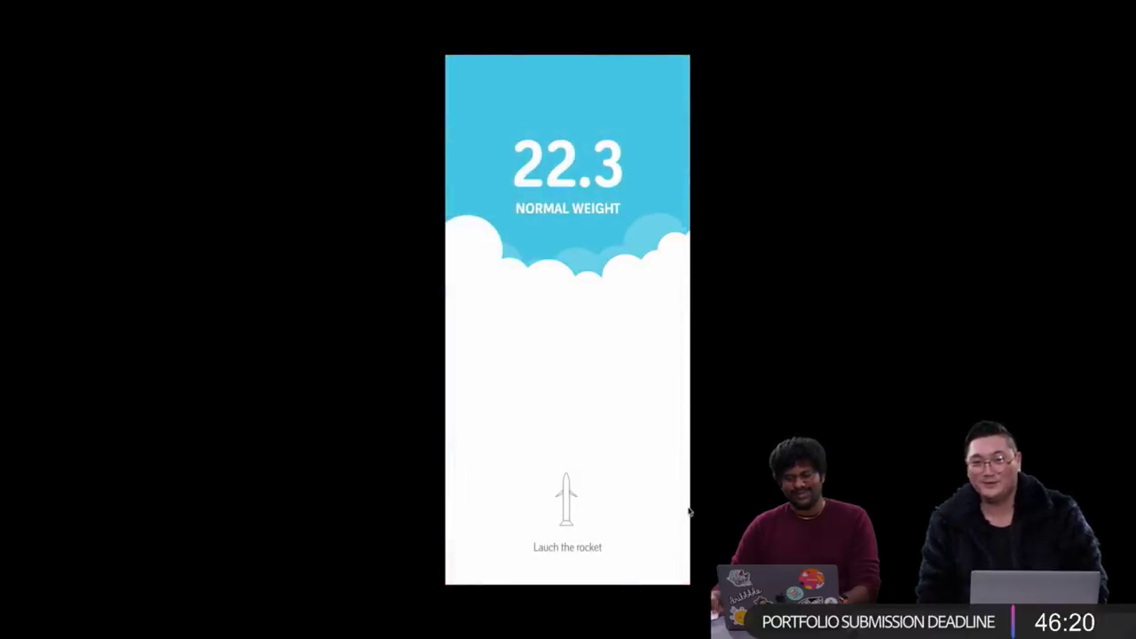
key(ctrl+Left)
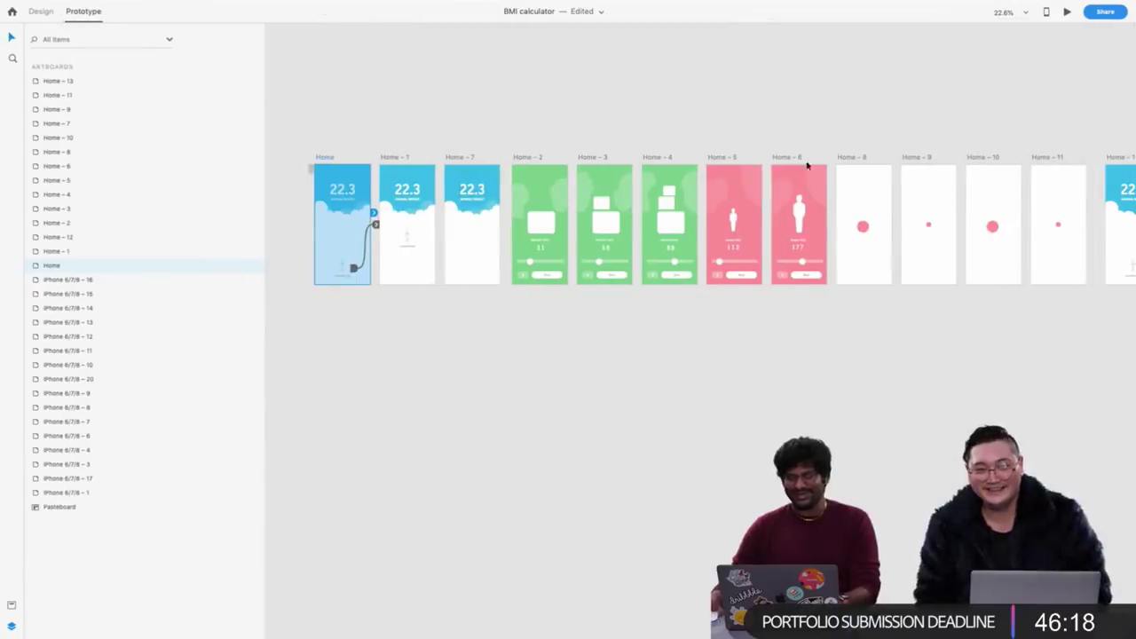
Set the duration of the timed Auto-Animate transition from Home – 12 to Home – 13 to 0.9 s
scroll(807, 165, right, 5)
scroll(852, 144, right, 2)
scroll(843, 151, up, 5)
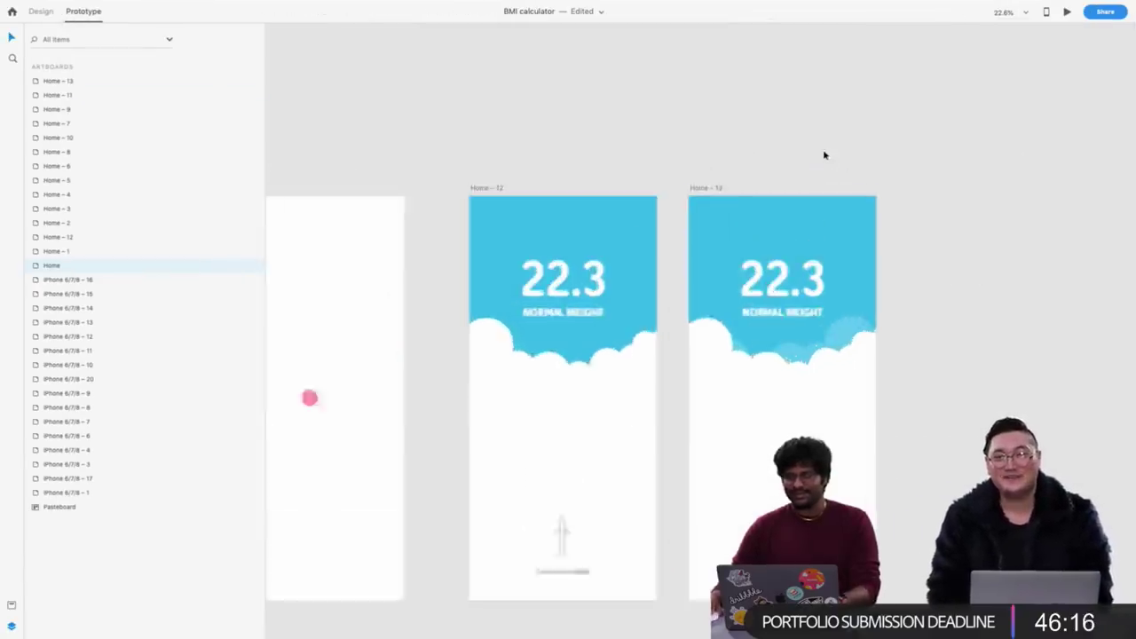
click(482, 187)
scroll(501, 210, down, 2)
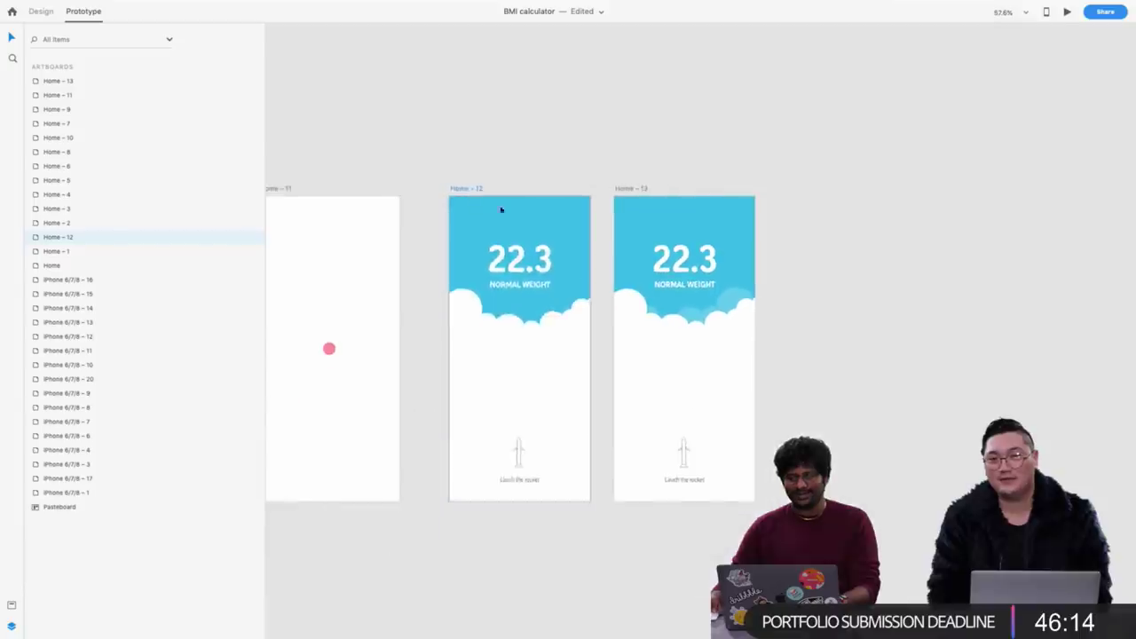
click(500, 210)
click(610, 348)
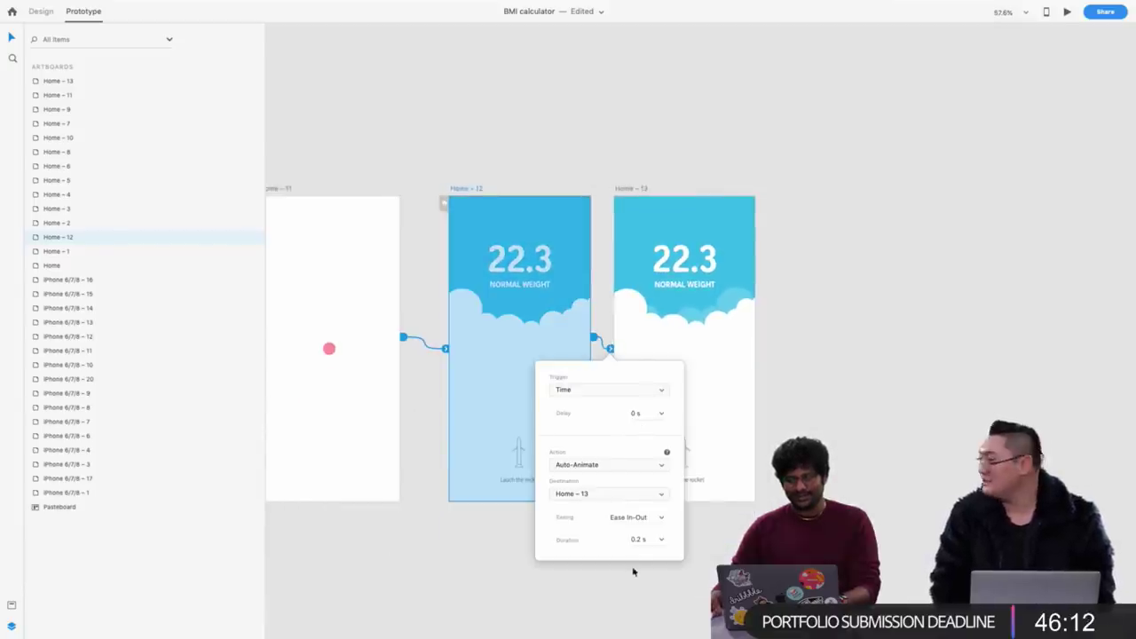
click(637, 539)
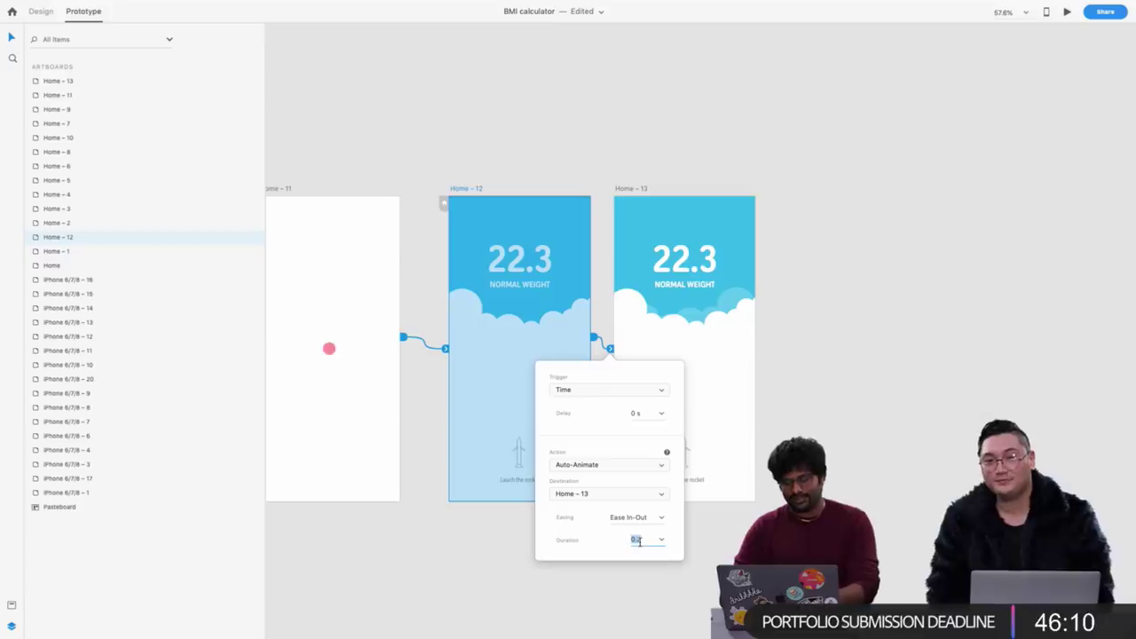
text(0.9 s)
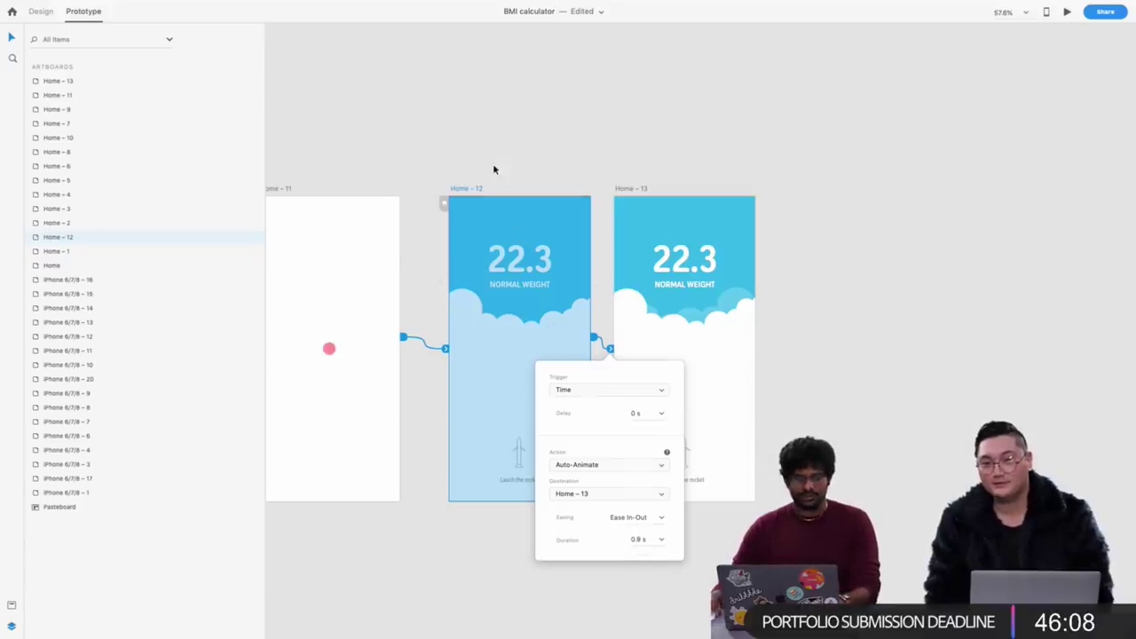
click(495, 169)
Preview the prototype starting from the Home – 10 artboard to check the transitions up to the result screen
click(471, 187)
scroll(444, 183, left, 6)
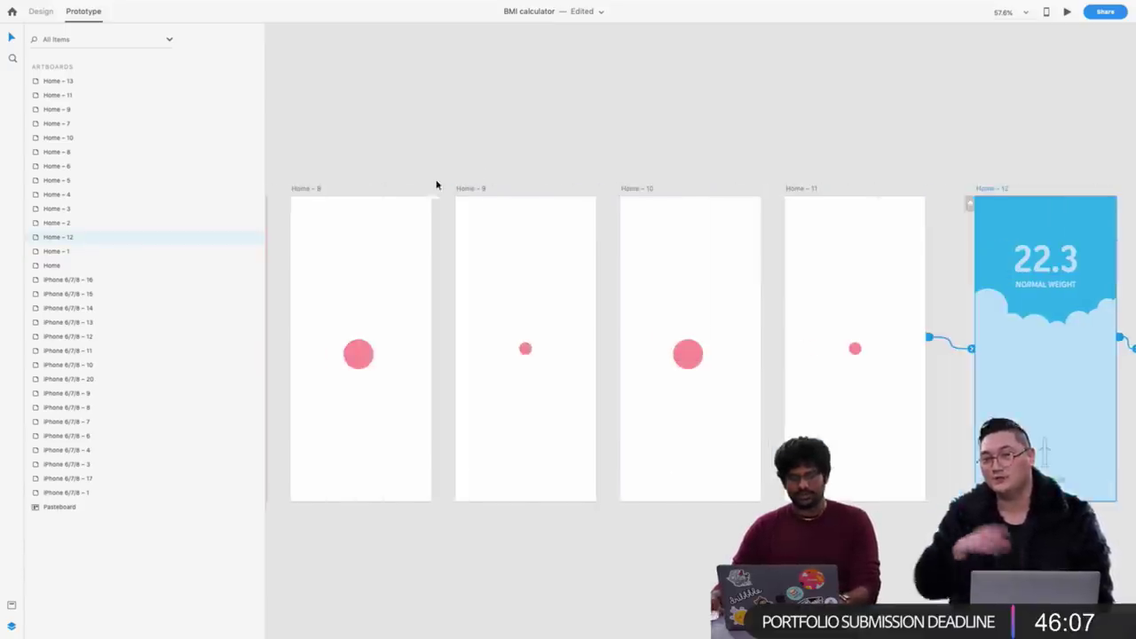
click(613, 196)
click(630, 189)
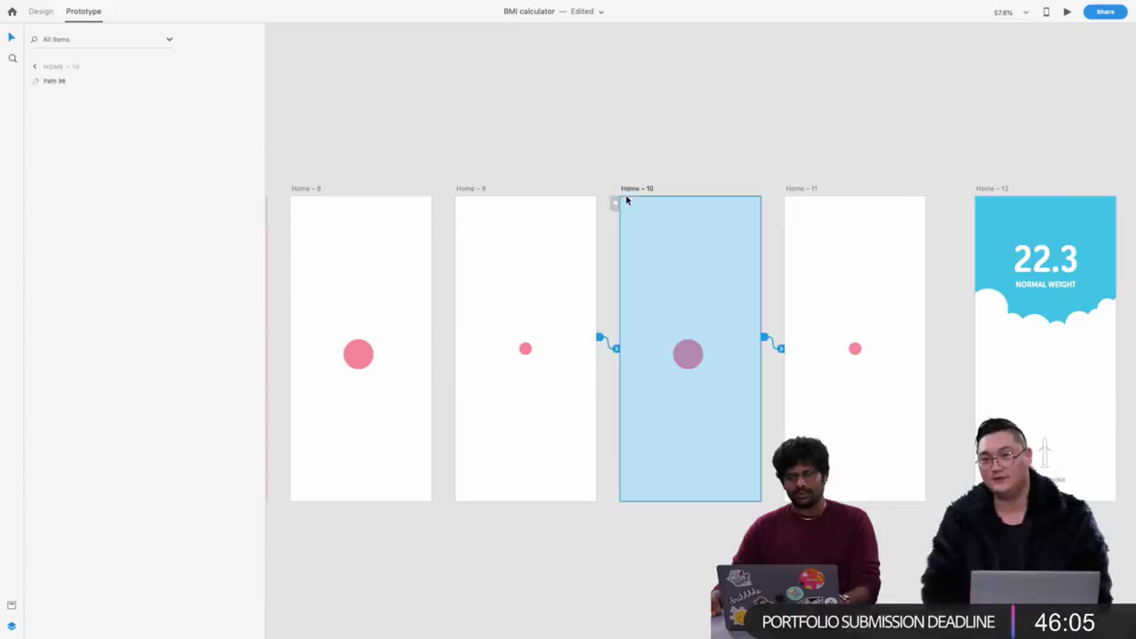
click(1065, 13)
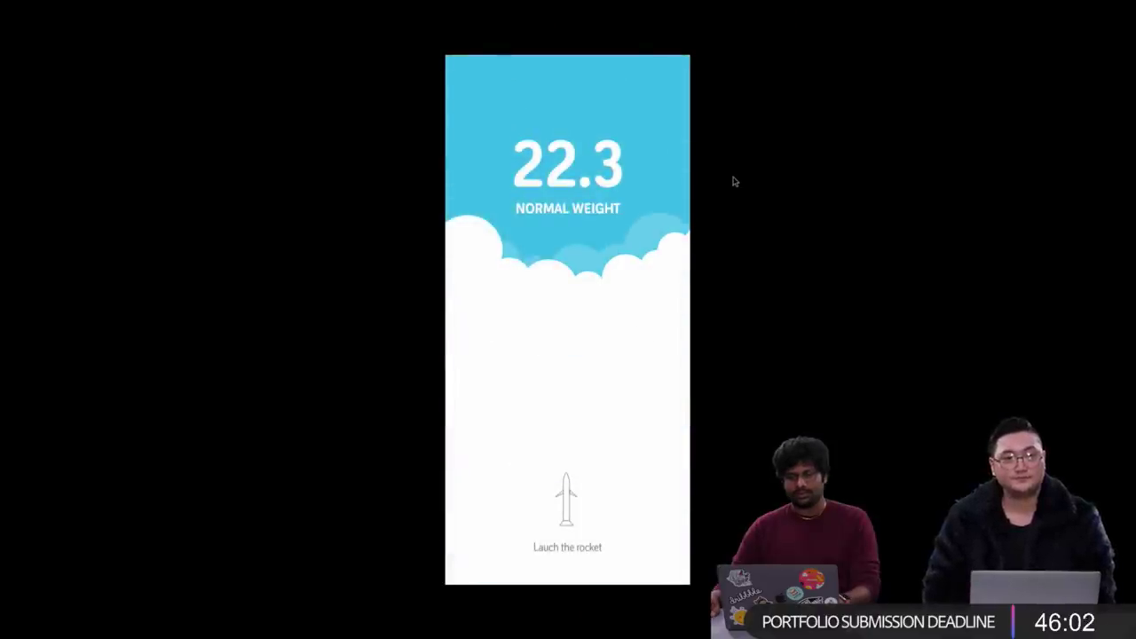
key(ctrl+Left)
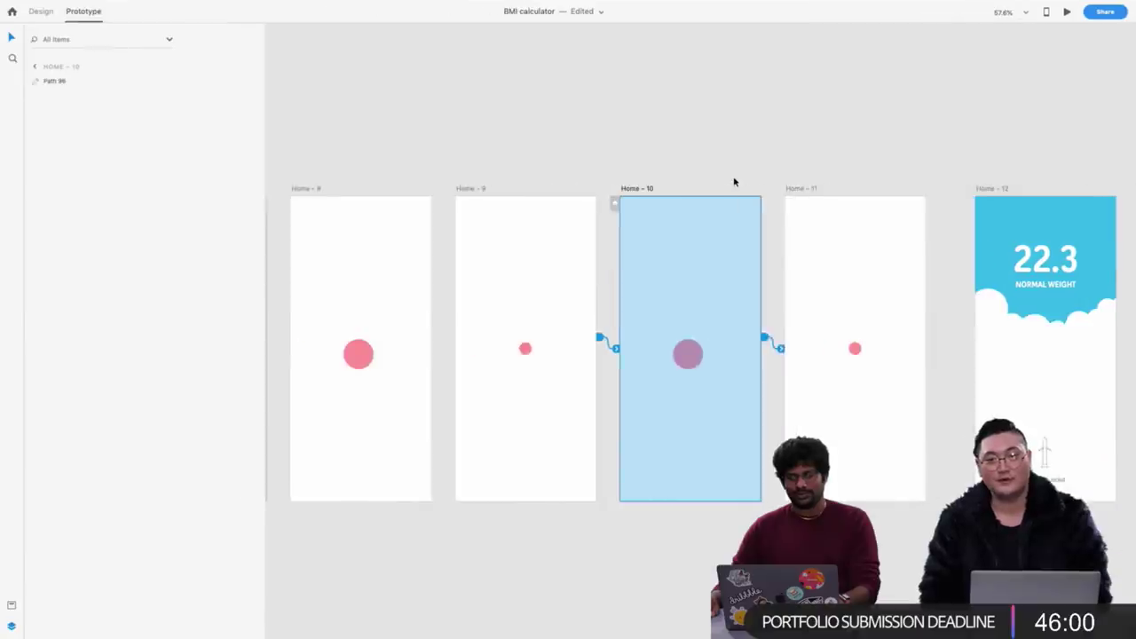
Try deleting the white cloud group from the Home – 12 artboard and undo the deletion
scroll(734, 182, right, 10)
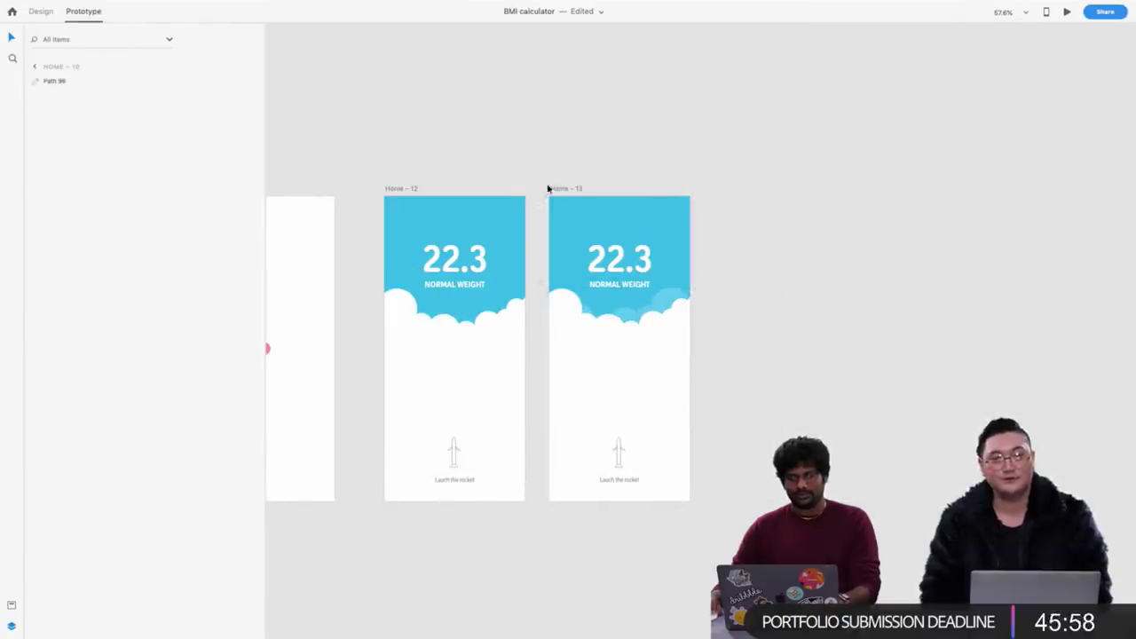
click(566, 305)
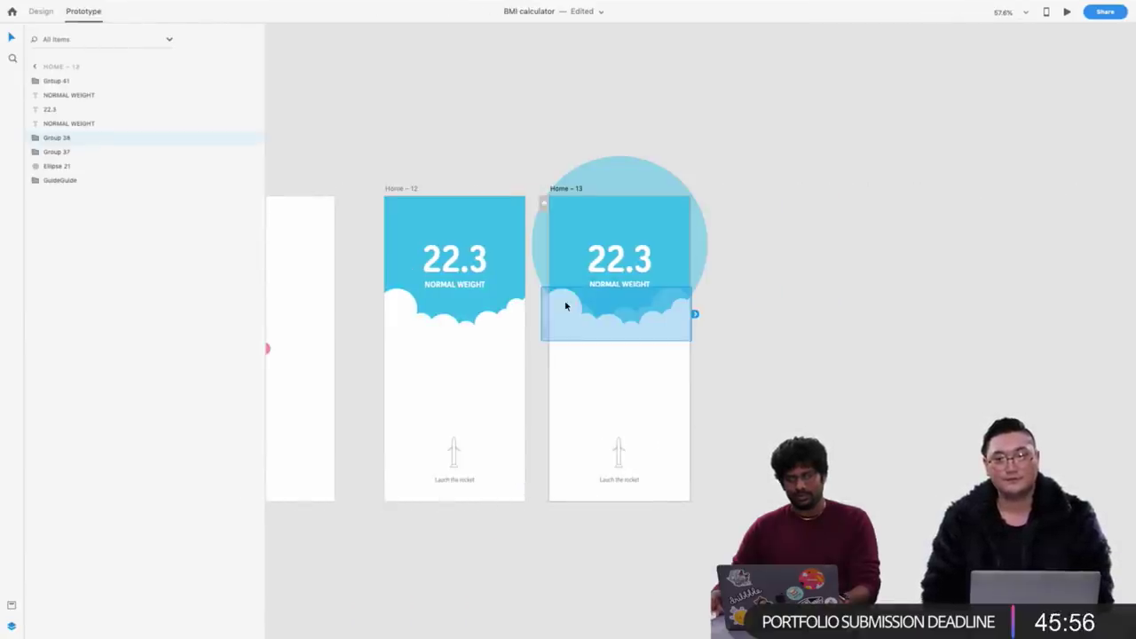
click(461, 343)
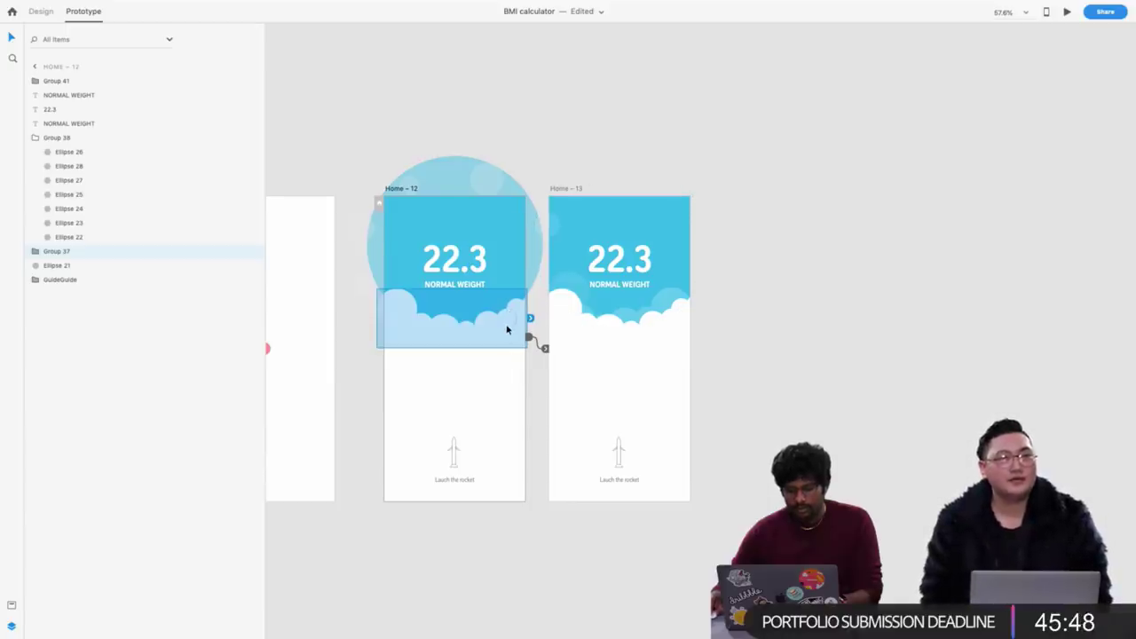
key(Delete)
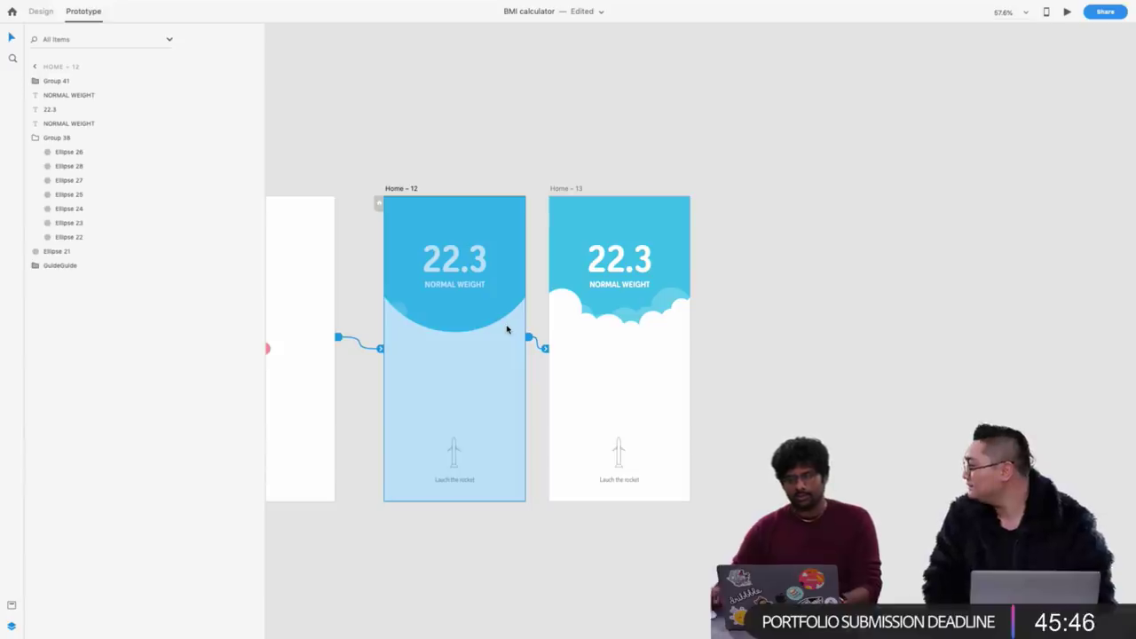
key(ctrl+z)
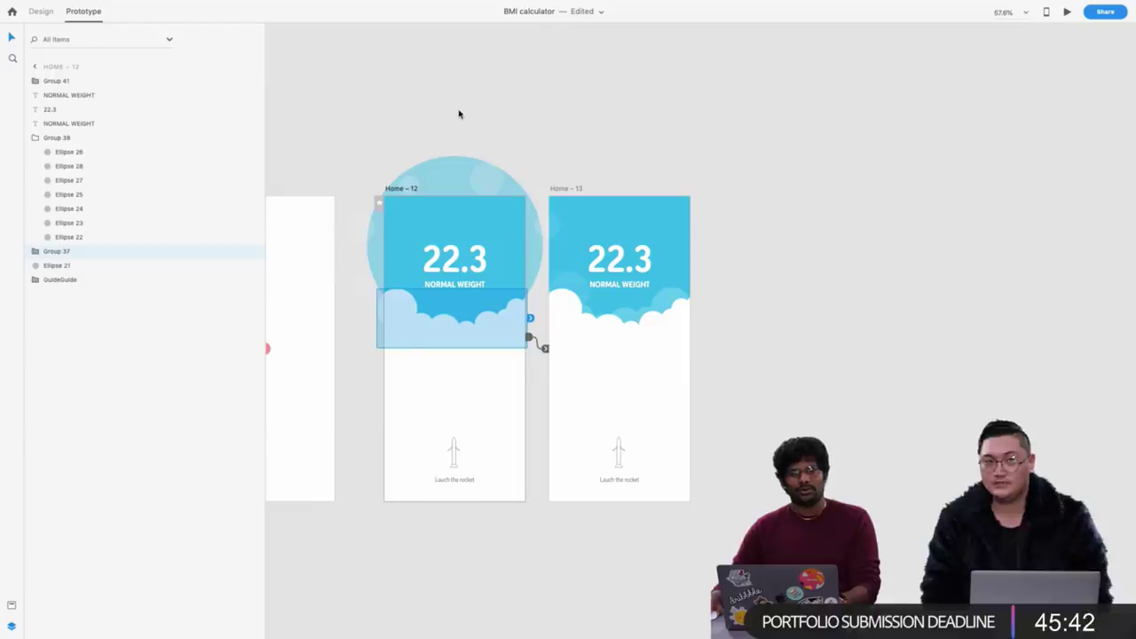
click(524, 112)
click(396, 189)
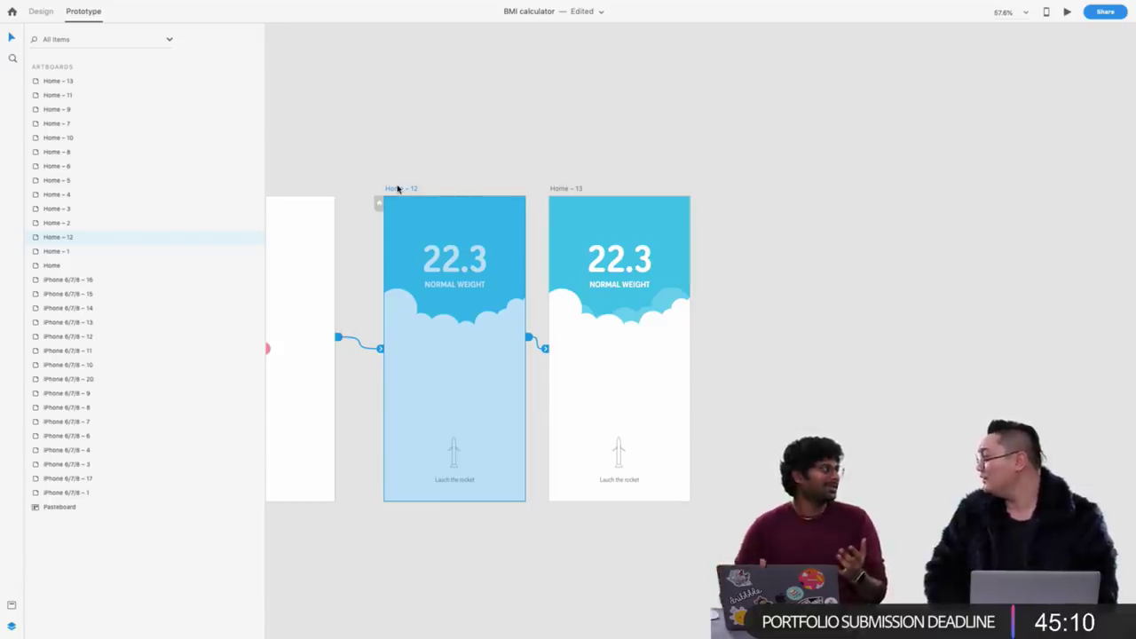
click(428, 172)
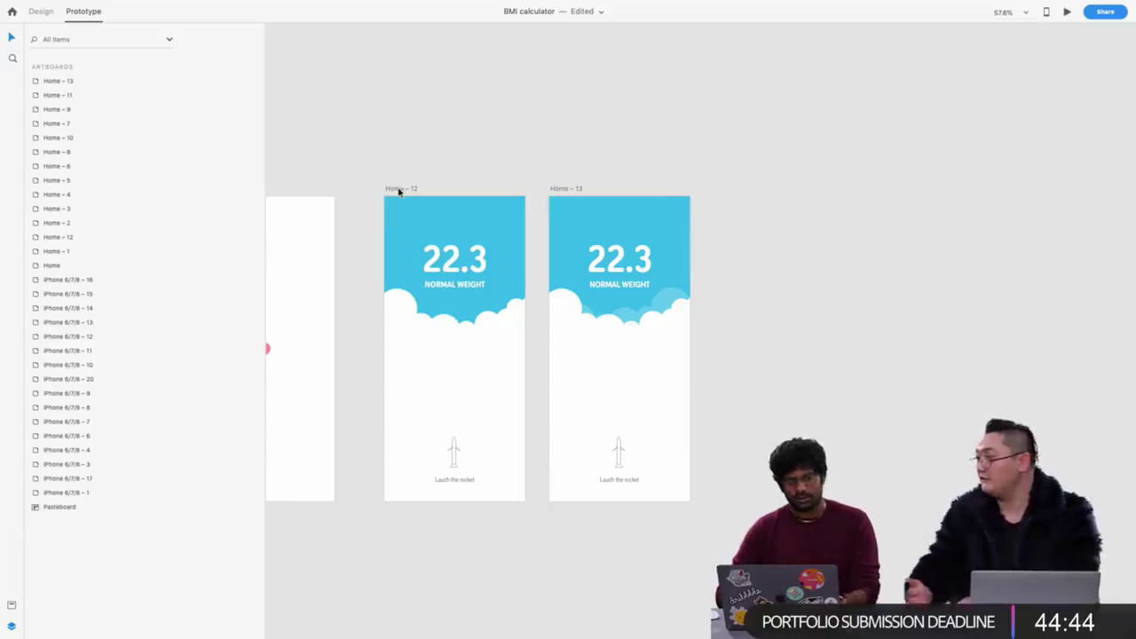
click(395, 190)
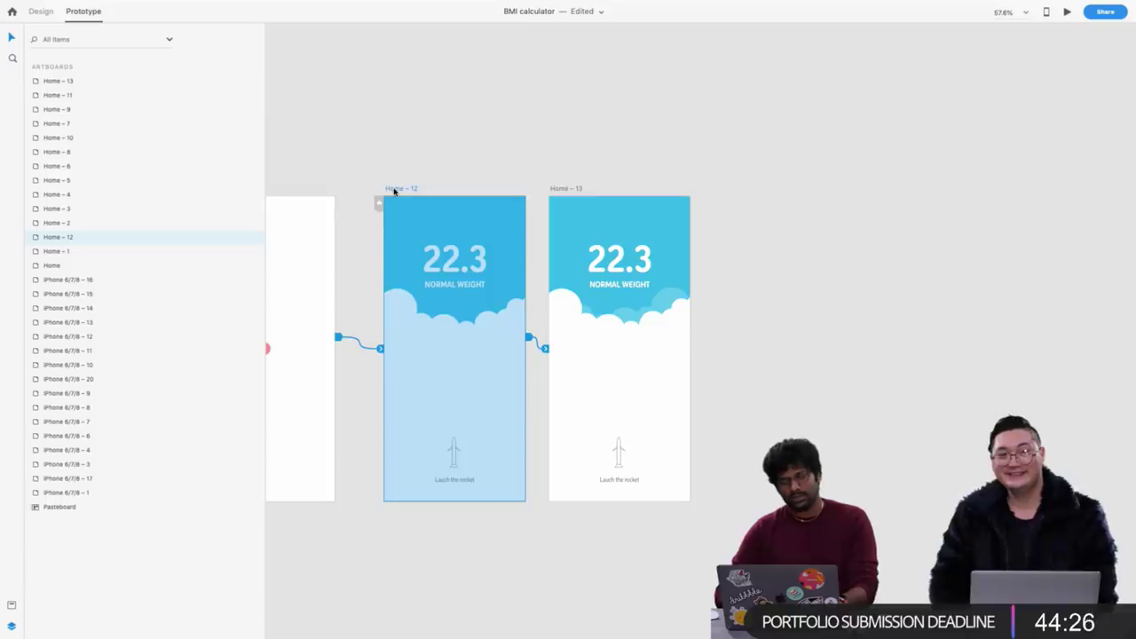
scroll(394, 191, up, 10)
ctrl+scroll(395, 192, down, 10)
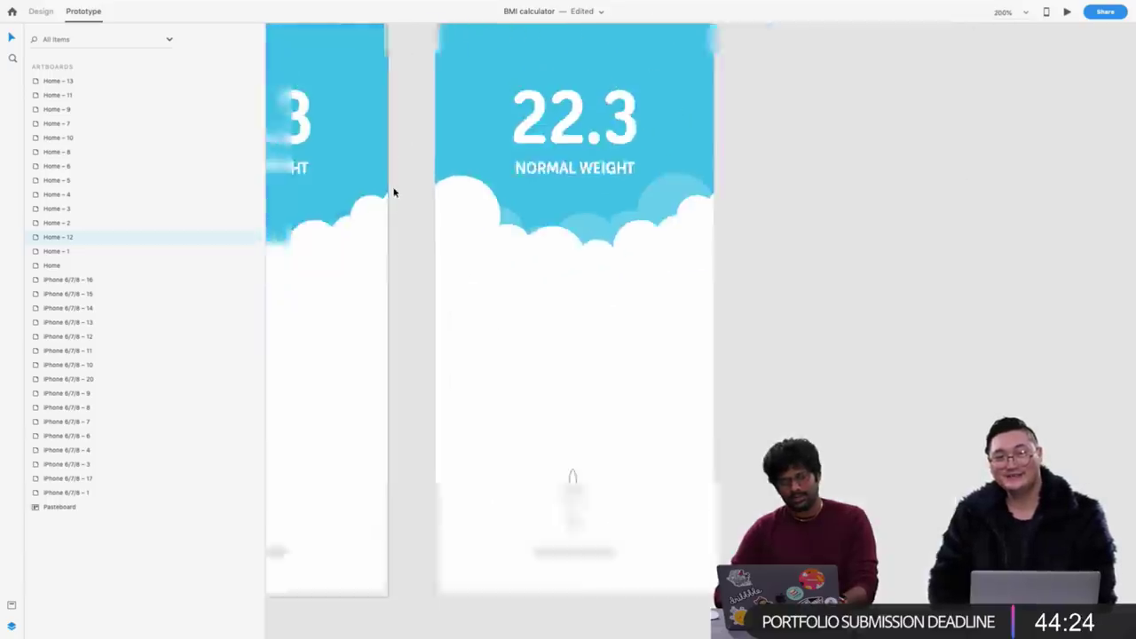
scroll(395, 193, left, 2)
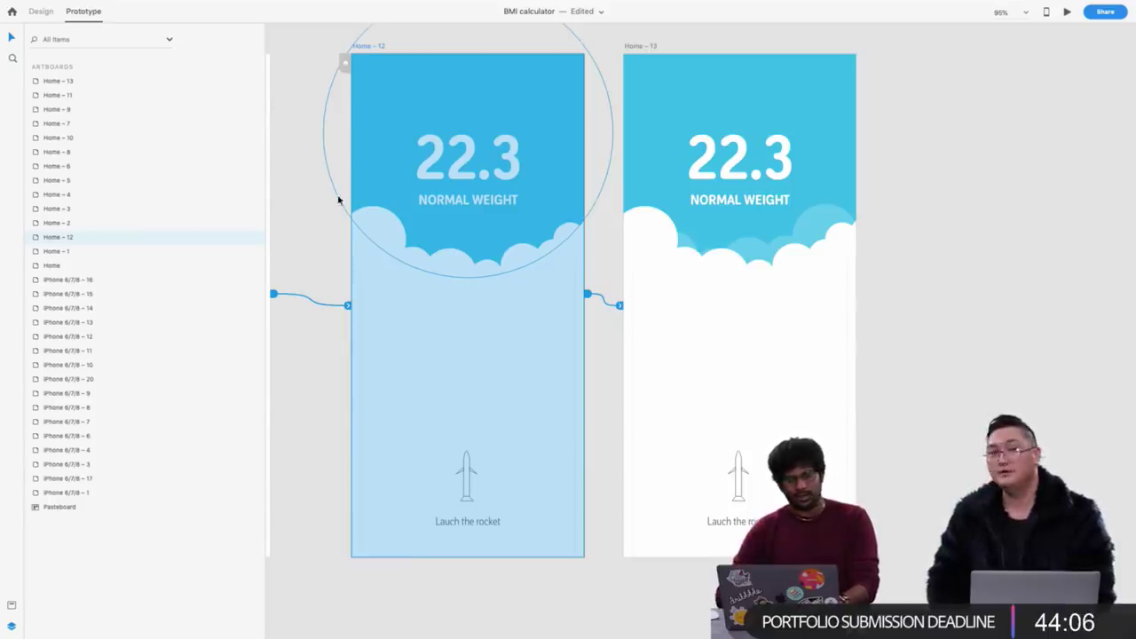
click(361, 53)
scroll(359, 45, left, 2)
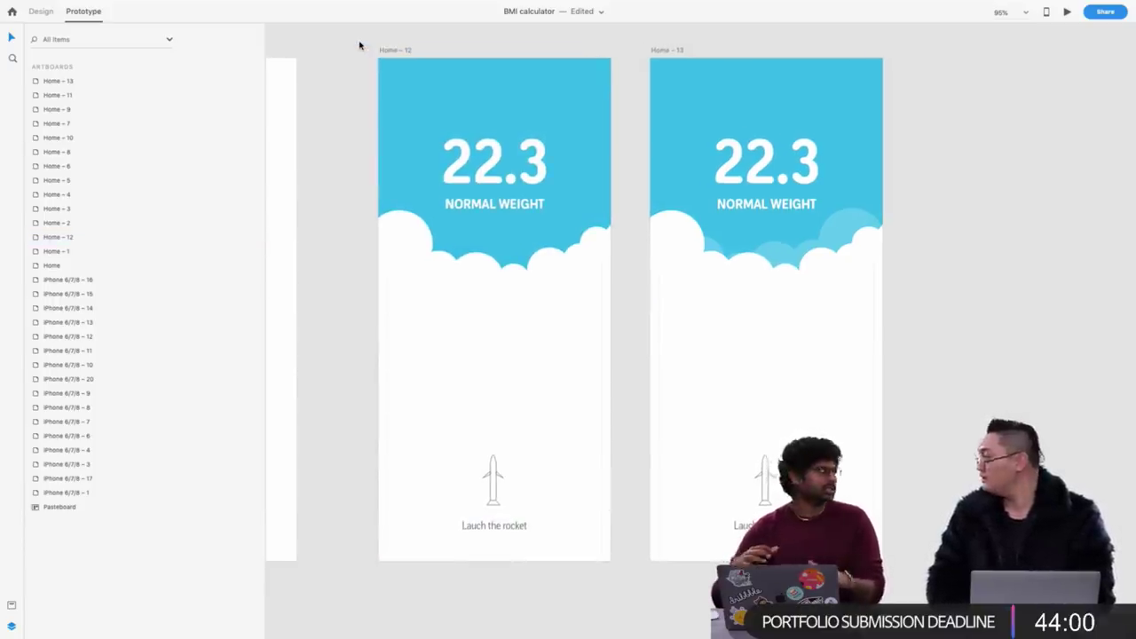
scroll(359, 45, left, 3)
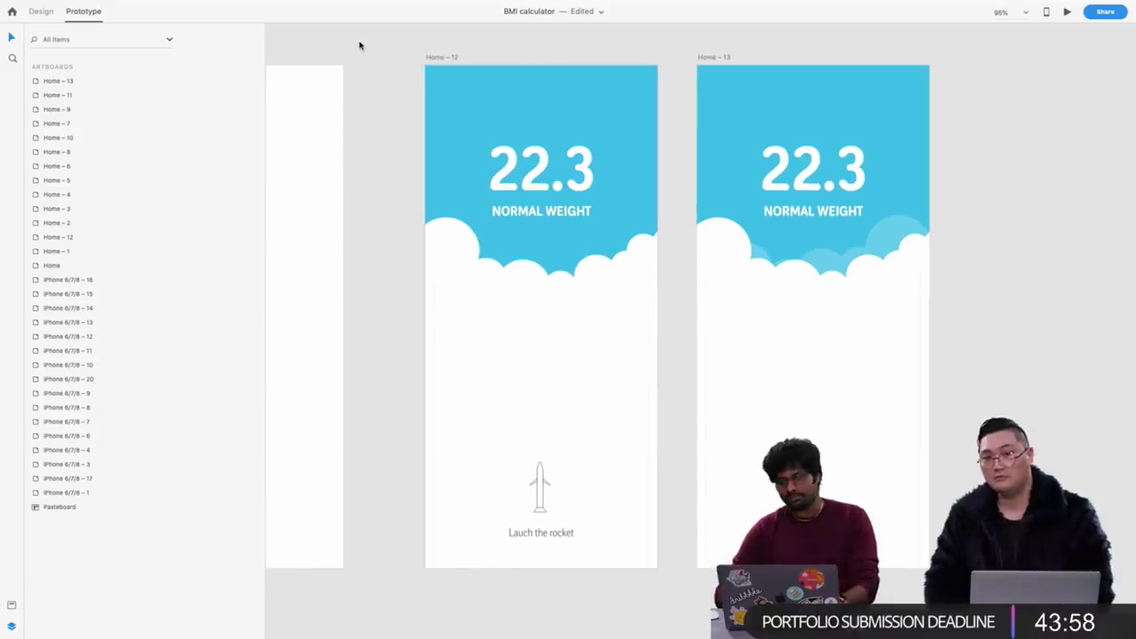
Delete the white cloud group from the Home – 12 artboard
click(462, 244)
scroll(593, 221, right, 2)
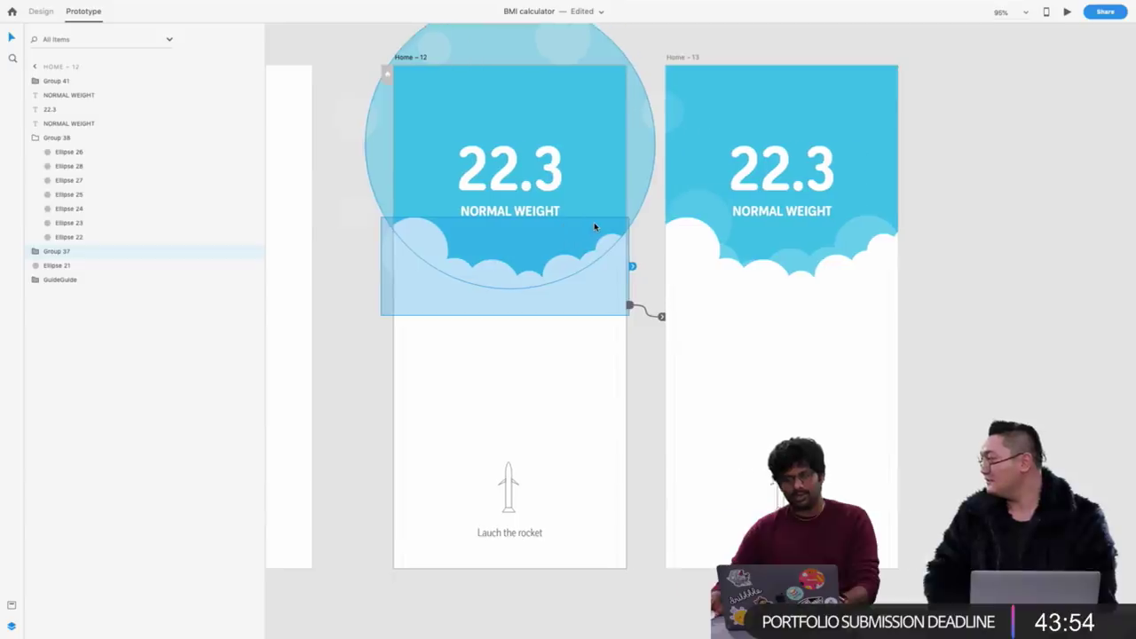
scroll(666, 330, right, 10)
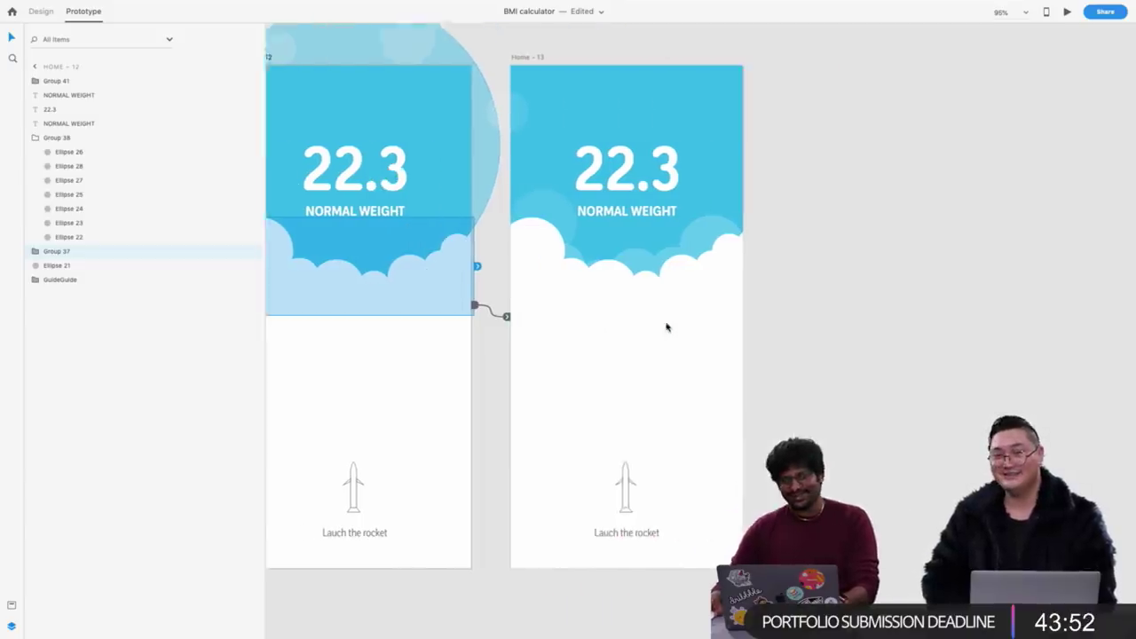
click(654, 264)
scroll(666, 267, left, 2)
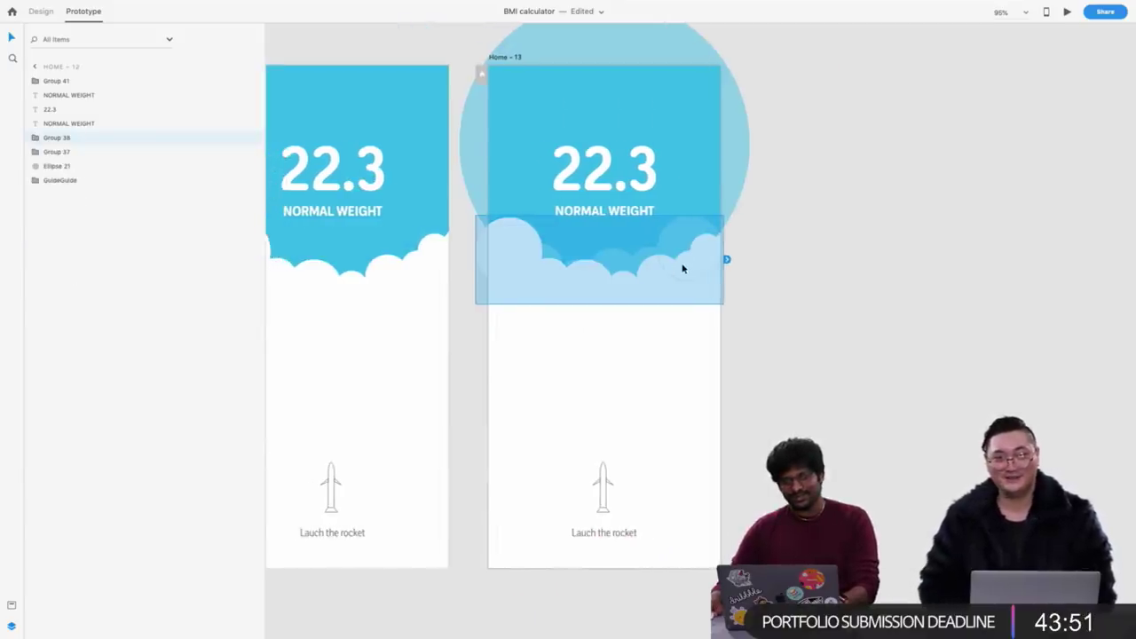
double_click(371, 279)
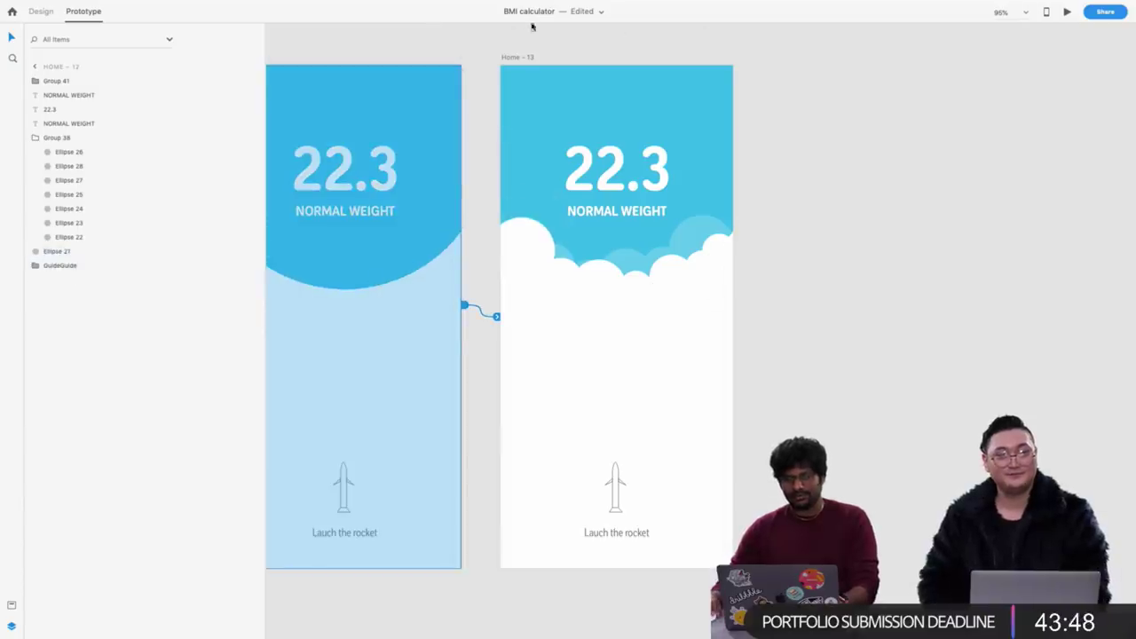
Duplicate the Home – 13 artboard
click(509, 56)
key(ctrl+d)
click(629, 45)
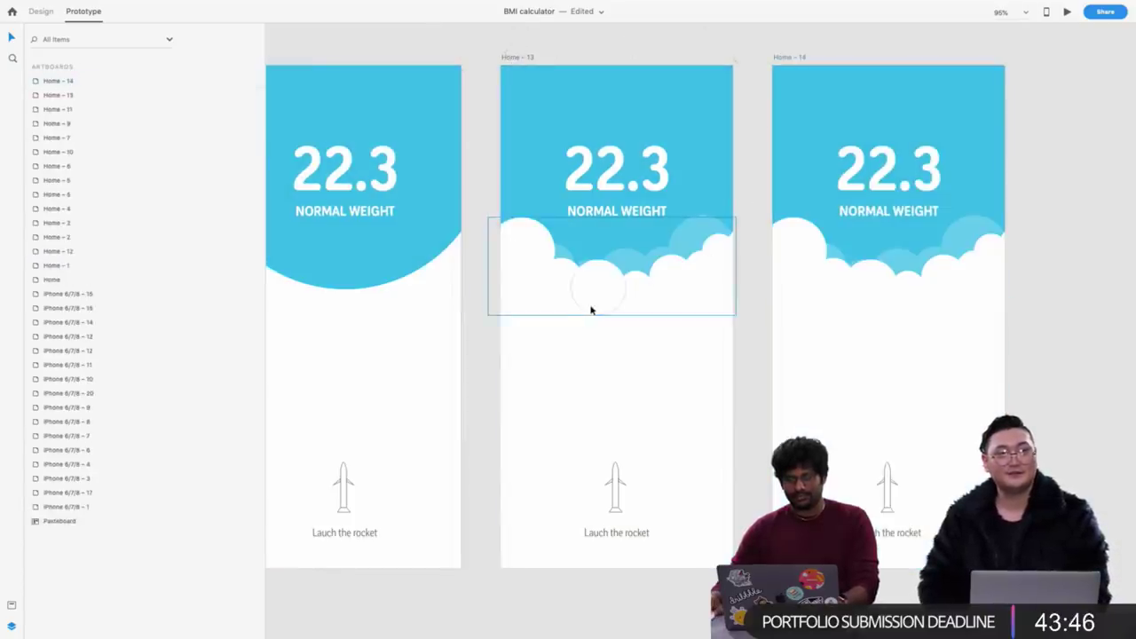
click(603, 296)
scroll(602, 297, down, 3)
double_click(601, 297)
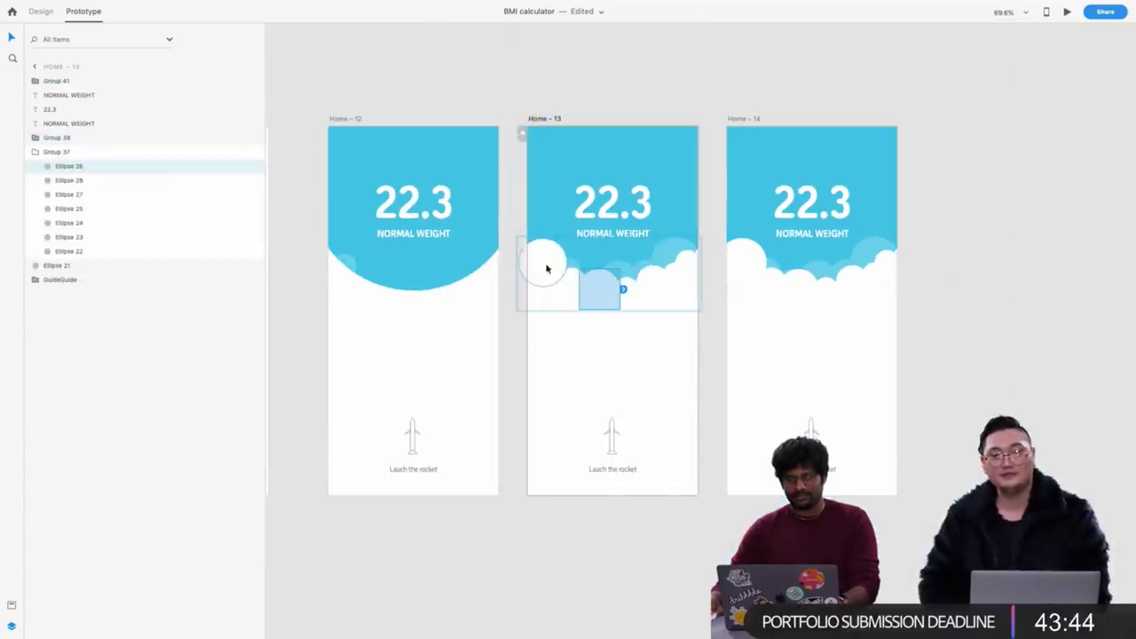
shift+click(545, 261)
shift+click(572, 291)
click(515, 319)
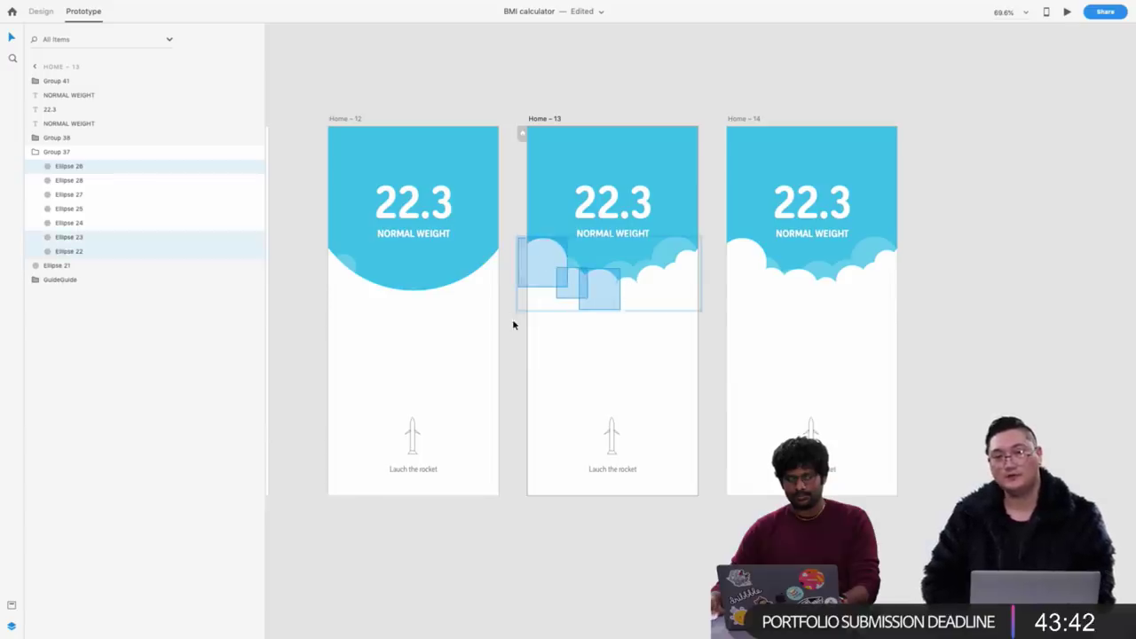
double_click(540, 265)
click(506, 263)
Move the first four white cloud circles of Home – 13, from the large one at its left edge onward, above the artboard
scroll(571, 236, up, 2)
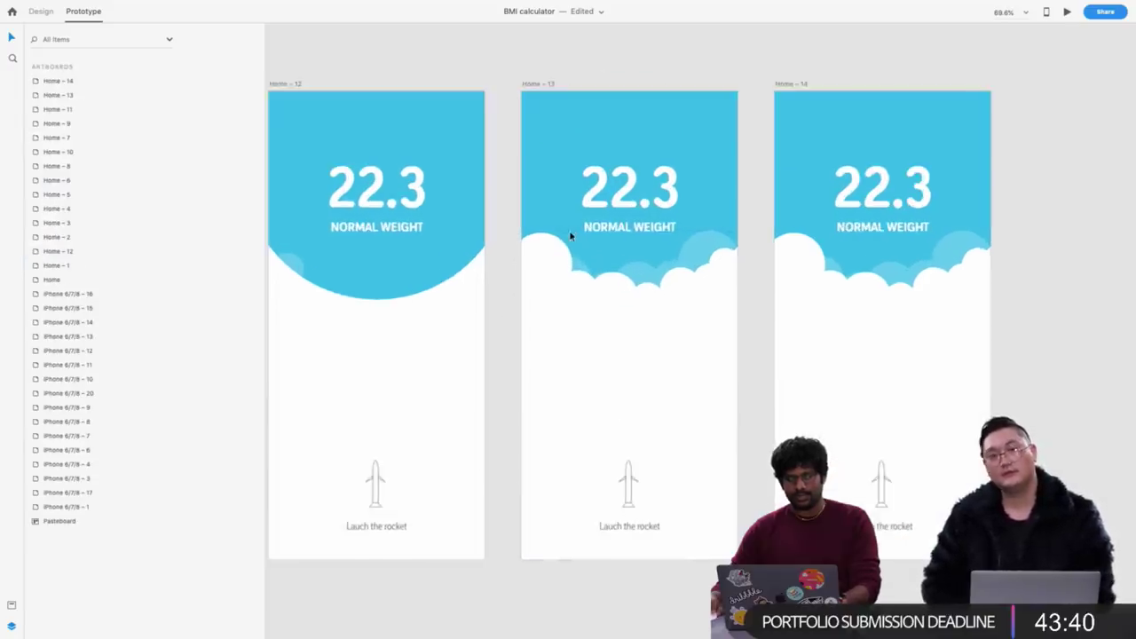
scroll(550, 266, up, 1)
double_click(547, 276)
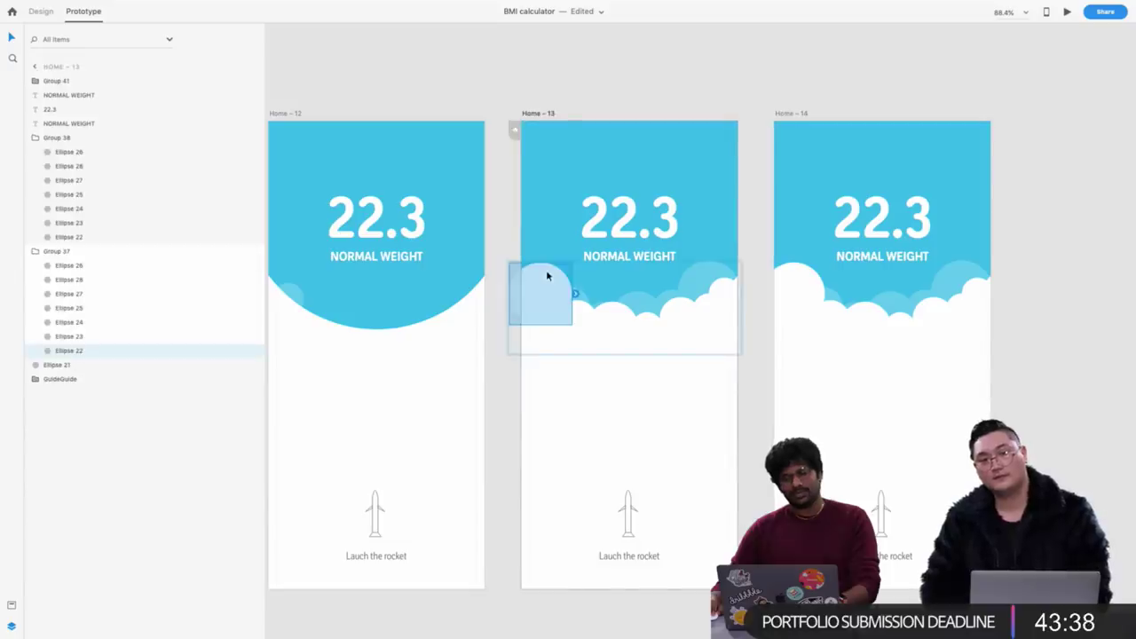
drag(545, 275, 510, 51)
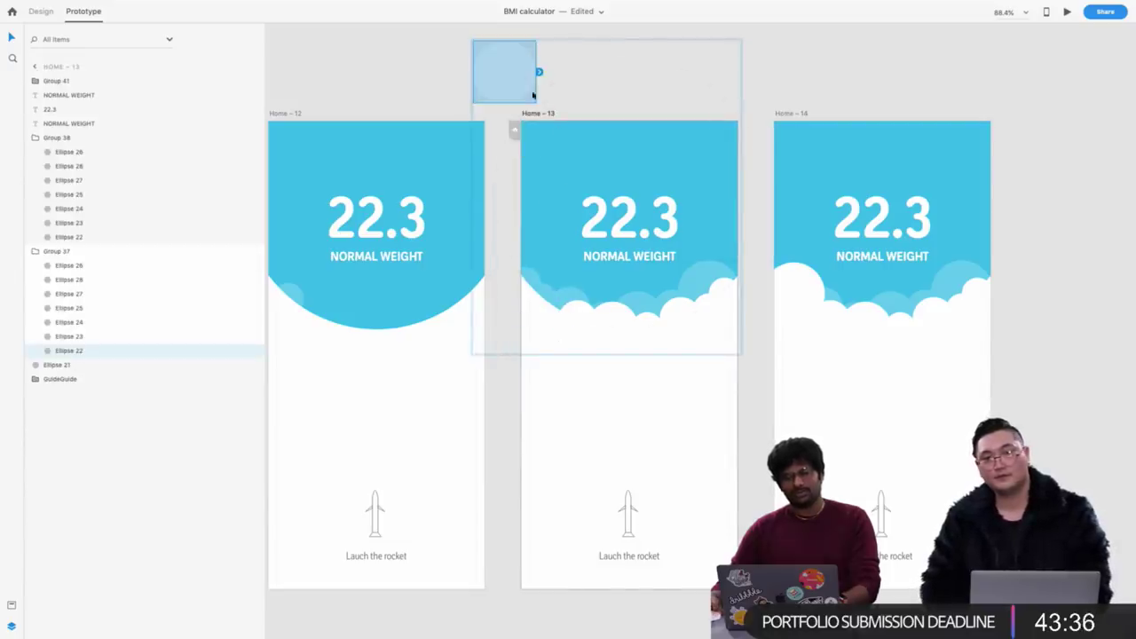
double_click(578, 317)
drag(585, 293, 642, 76)
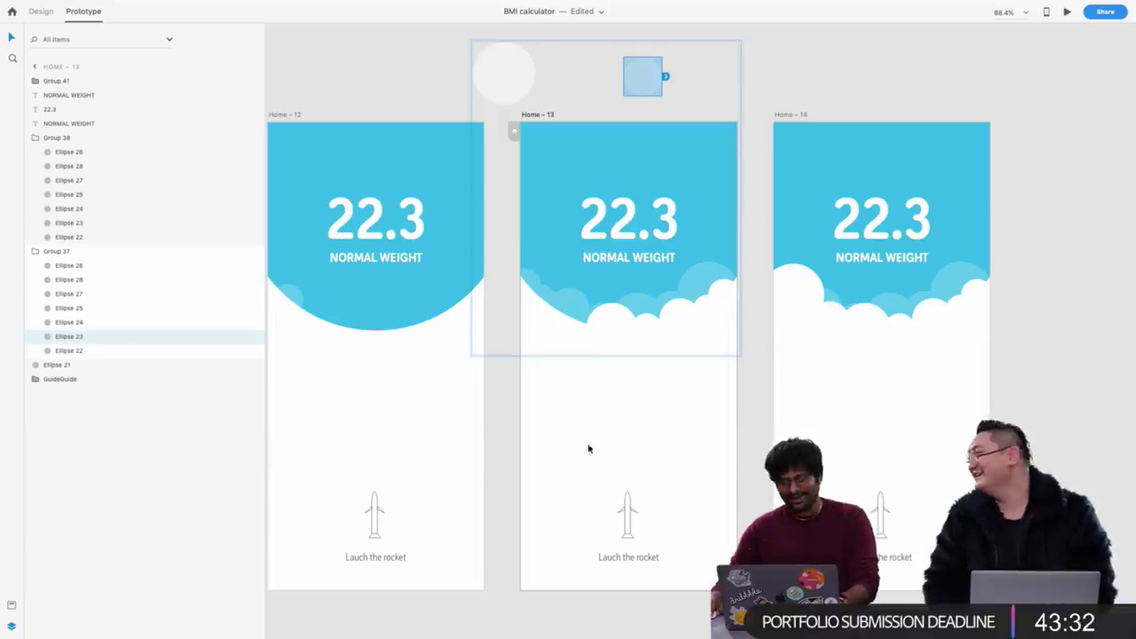
double_click(612, 322)
drag(611, 323, 589, 89)
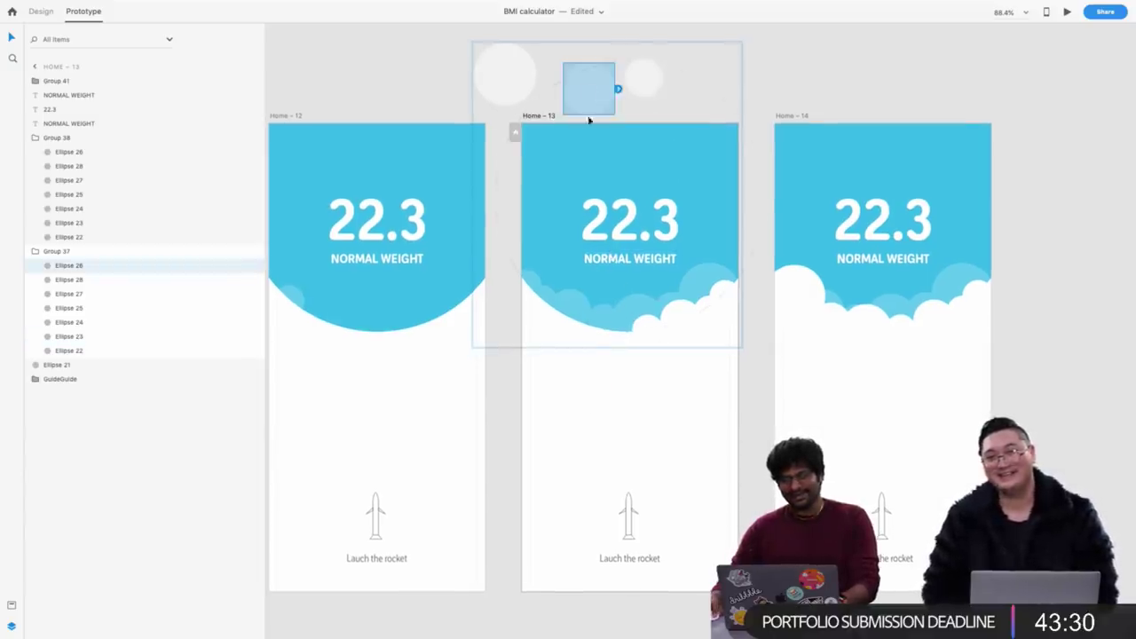
double_click(646, 336)
drag(645, 335, 701, 88)
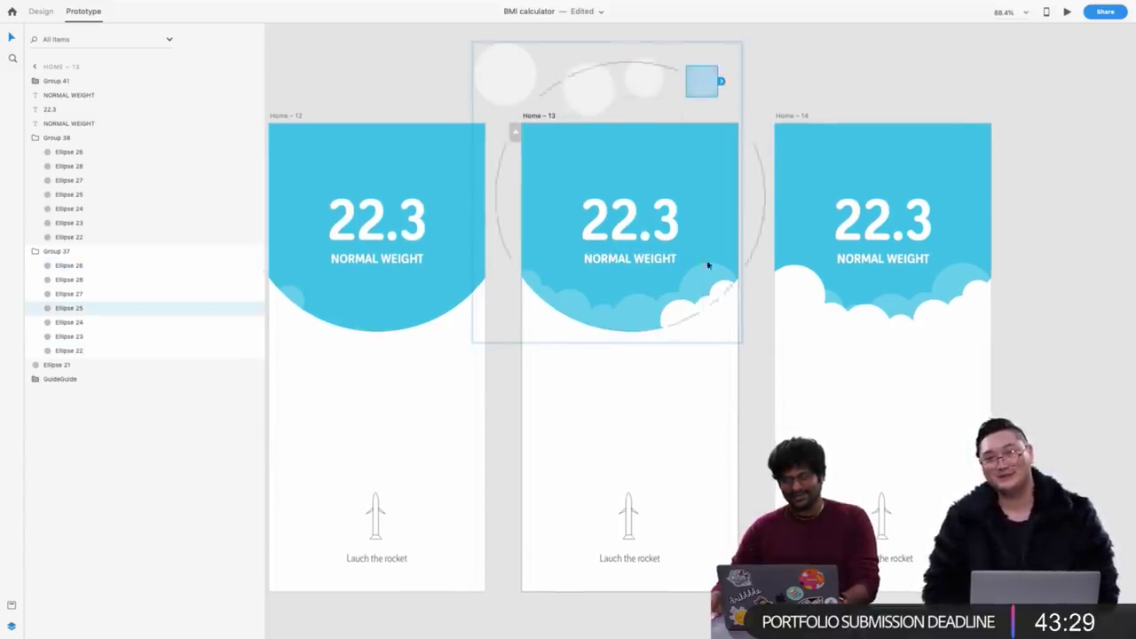
Move the remaining three white cloud circles of Home – 13 outside the artboard, spread along its right side
double_click(680, 322)
drag(679, 322, 753, 105)
double_click(721, 304)
drag(721, 305, 753, 203)
double_click(710, 318)
drag(710, 318, 751, 360)
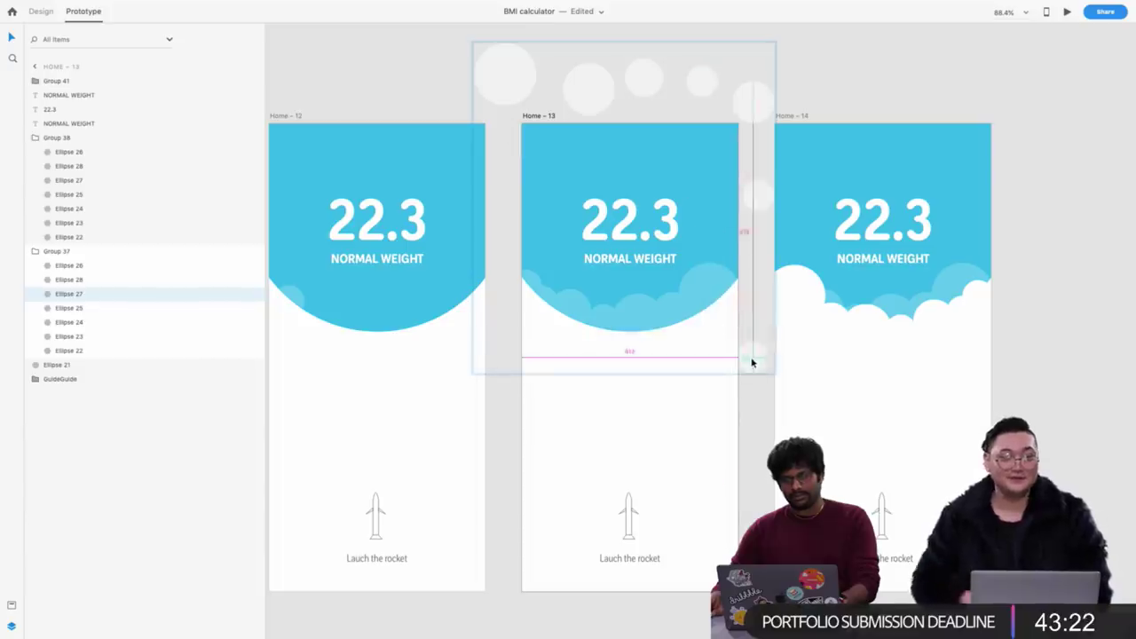
Move the Home – 14 artboard farther from Home – 13, then try shifting Home – 13 and undo that shift
scroll(762, 153, down, 5)
click(762, 153)
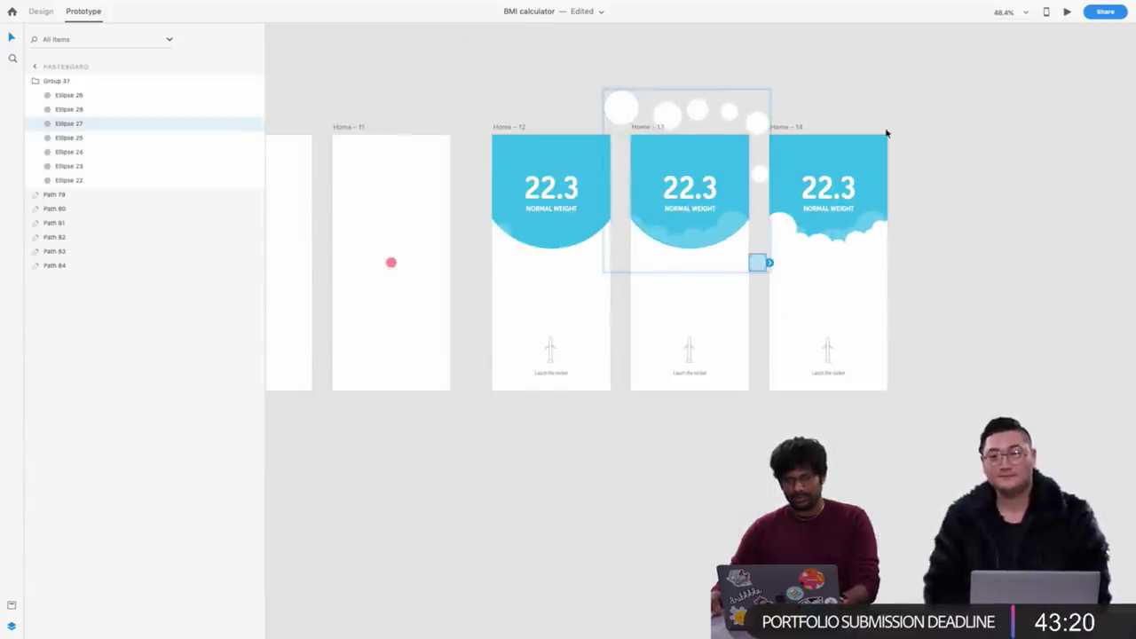
drag(779, 129, 871, 126)
drag(637, 130, 671, 128)
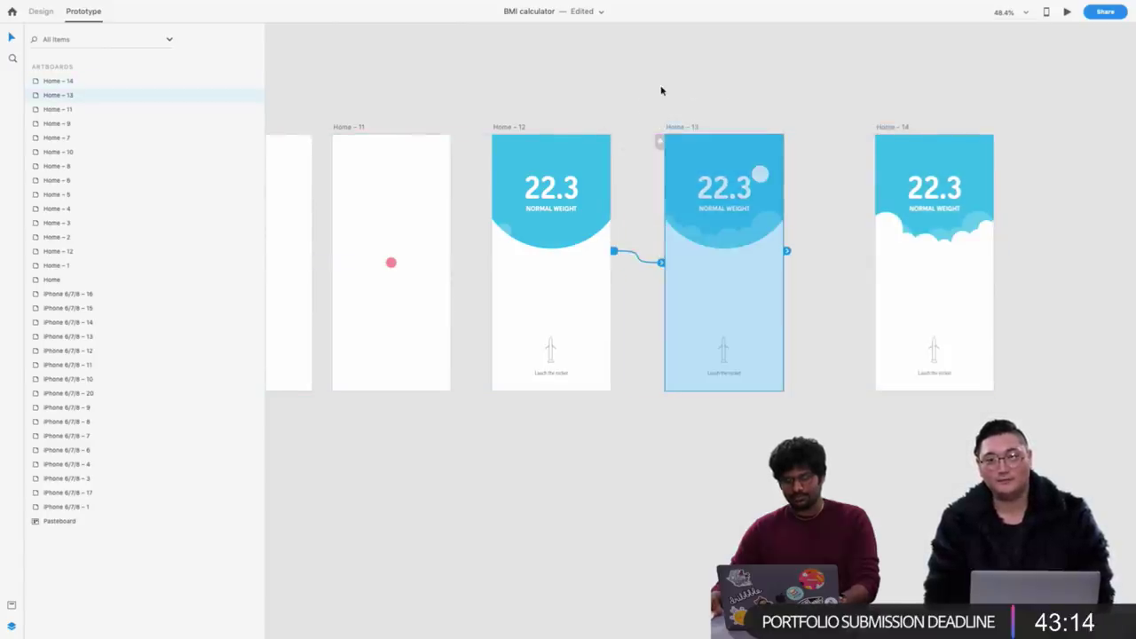
key(super+z)
click(730, 78)
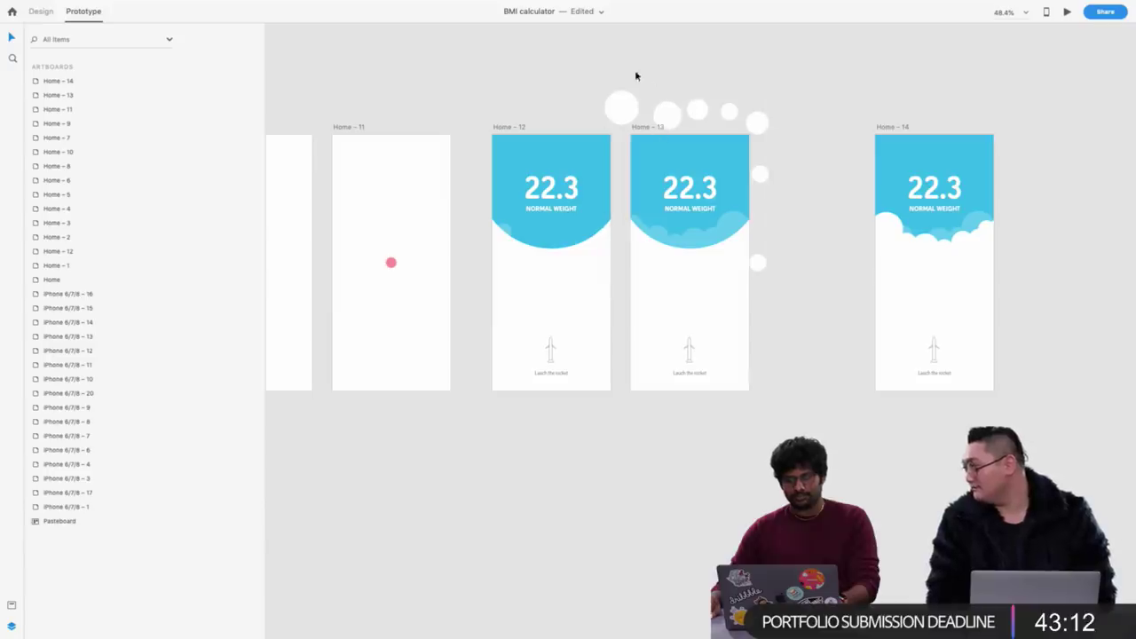
Preview the prototype from the Home artboard and launch the rocket
scroll(628, 71, left, 3)
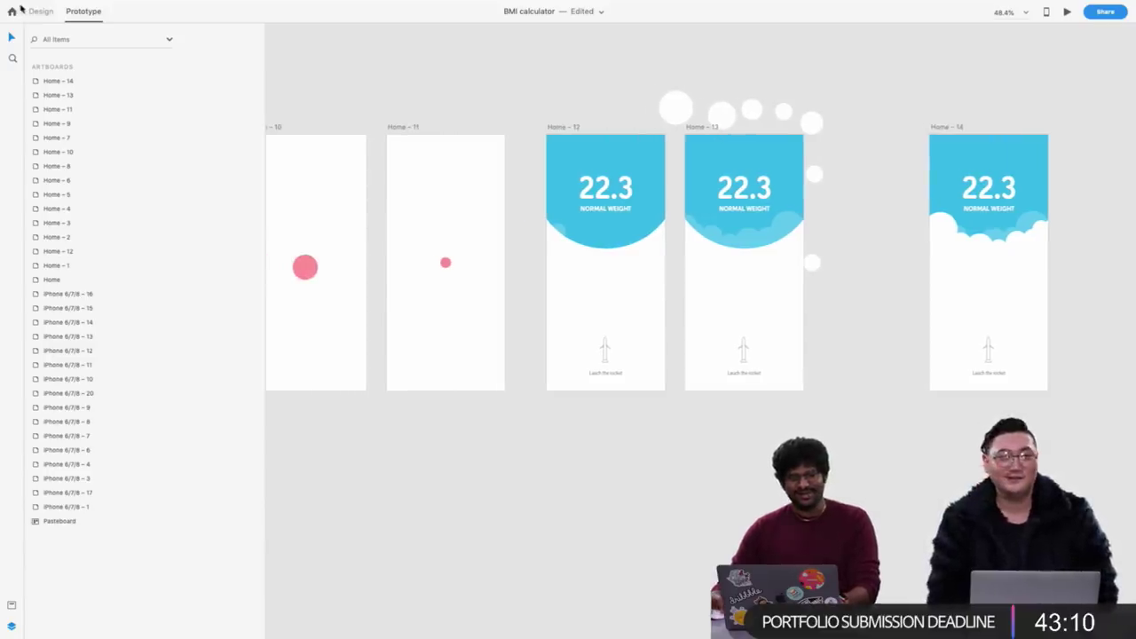
scroll(598, 114, left, 15)
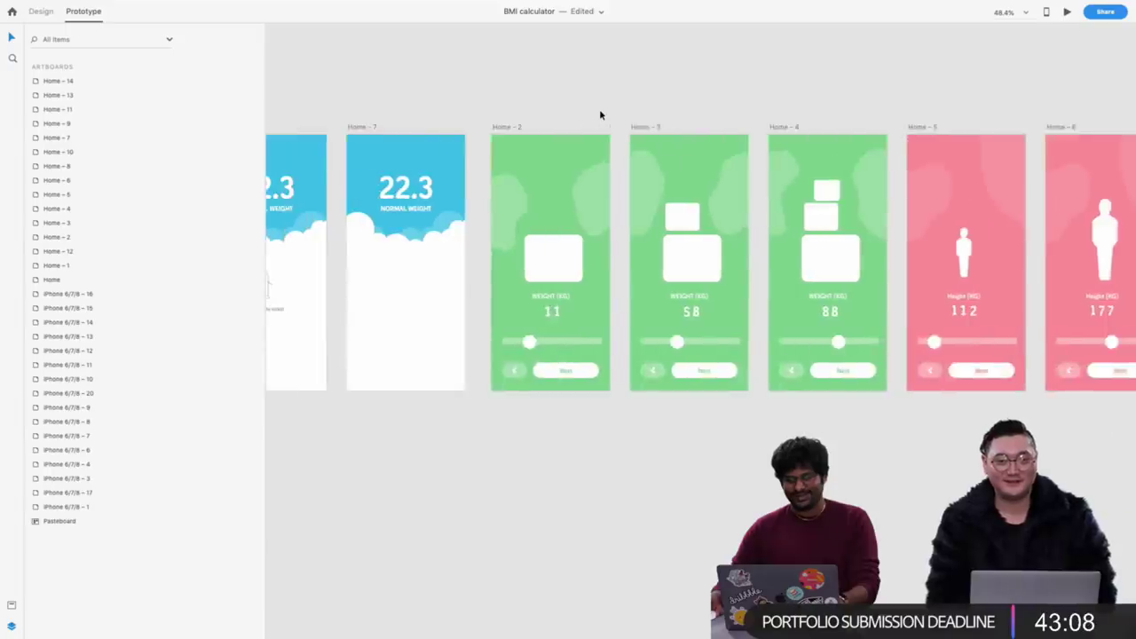
scroll(600, 114, right, 5)
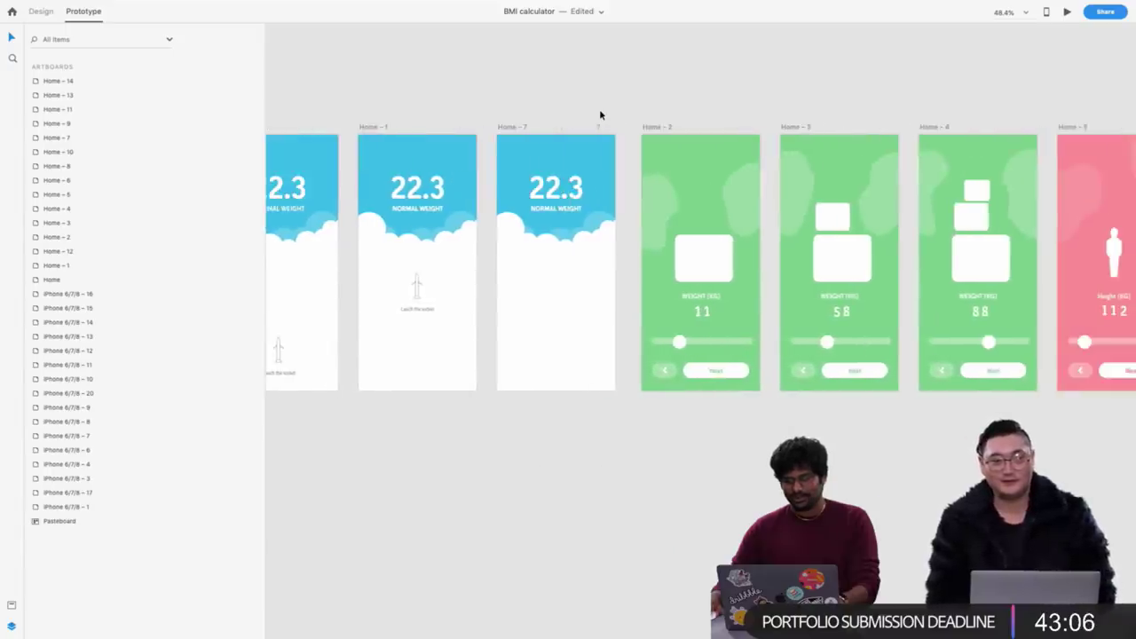
scroll(605, 242, right, 6)
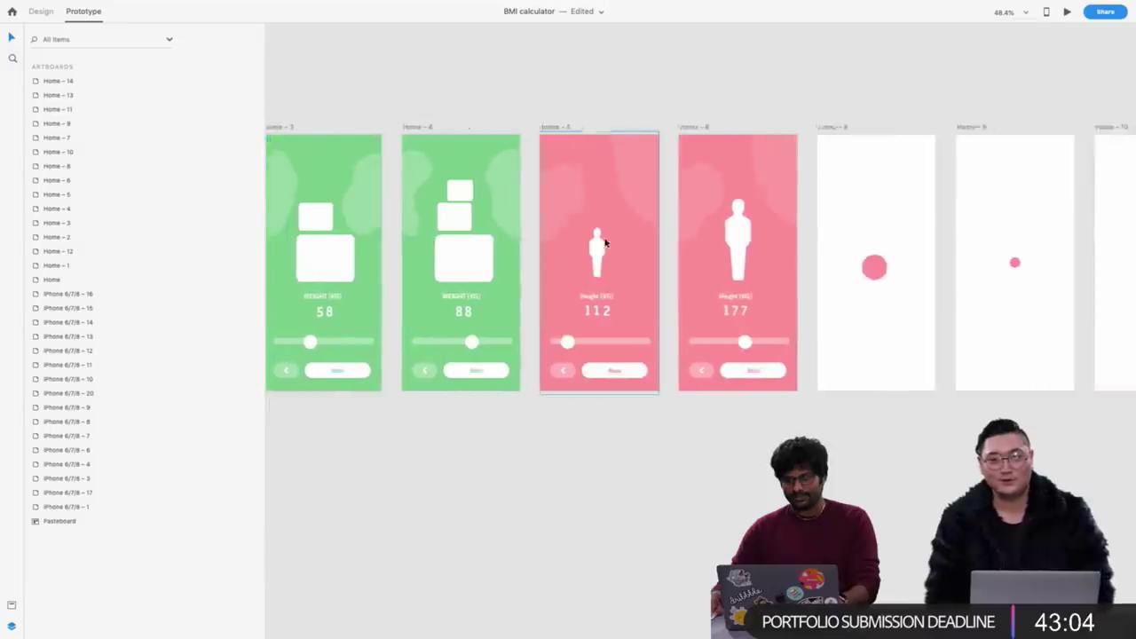
scroll(605, 242, left, 8)
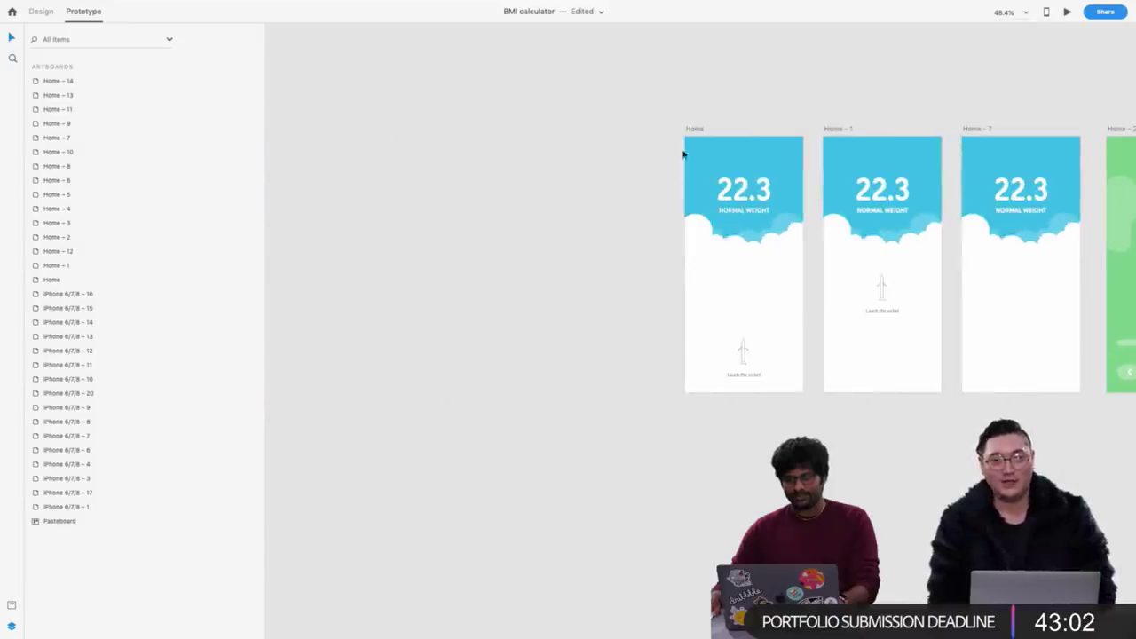
click(693, 130)
click(1067, 11)
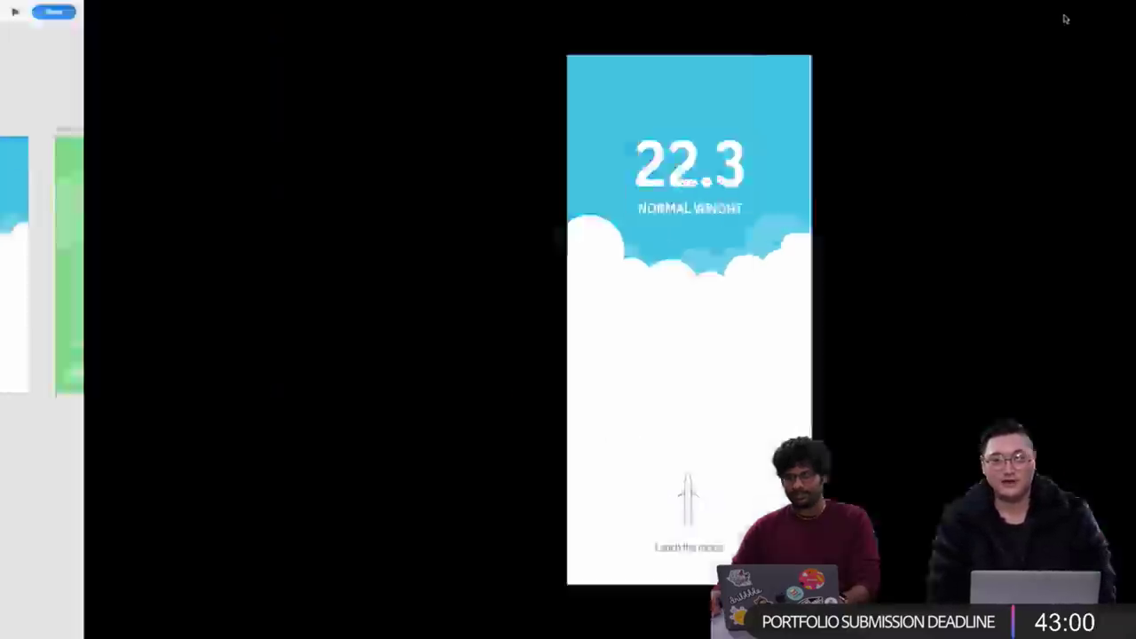
click(597, 481)
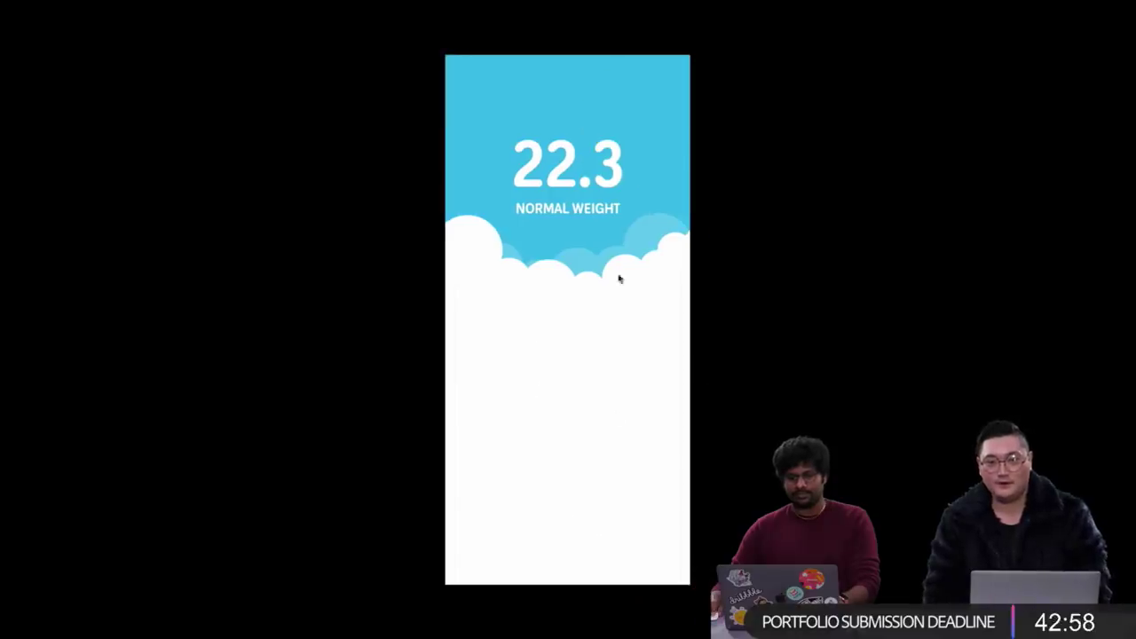
Test the weight and height sliders in the preview, advance to the BMI result and close the preview
click(562, 476)
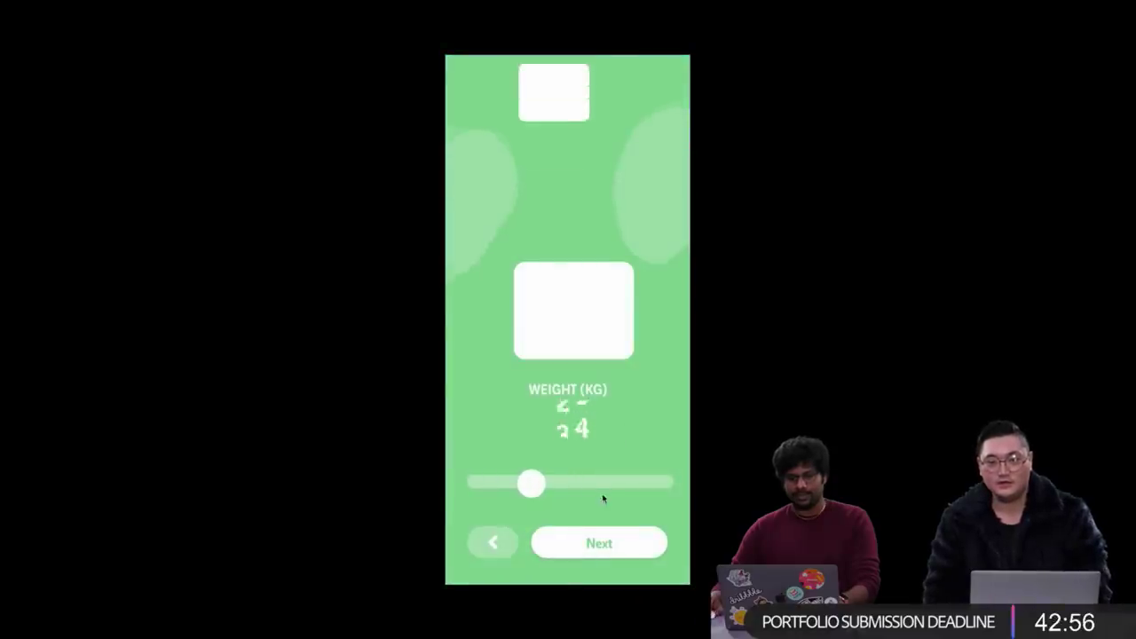
click(585, 486)
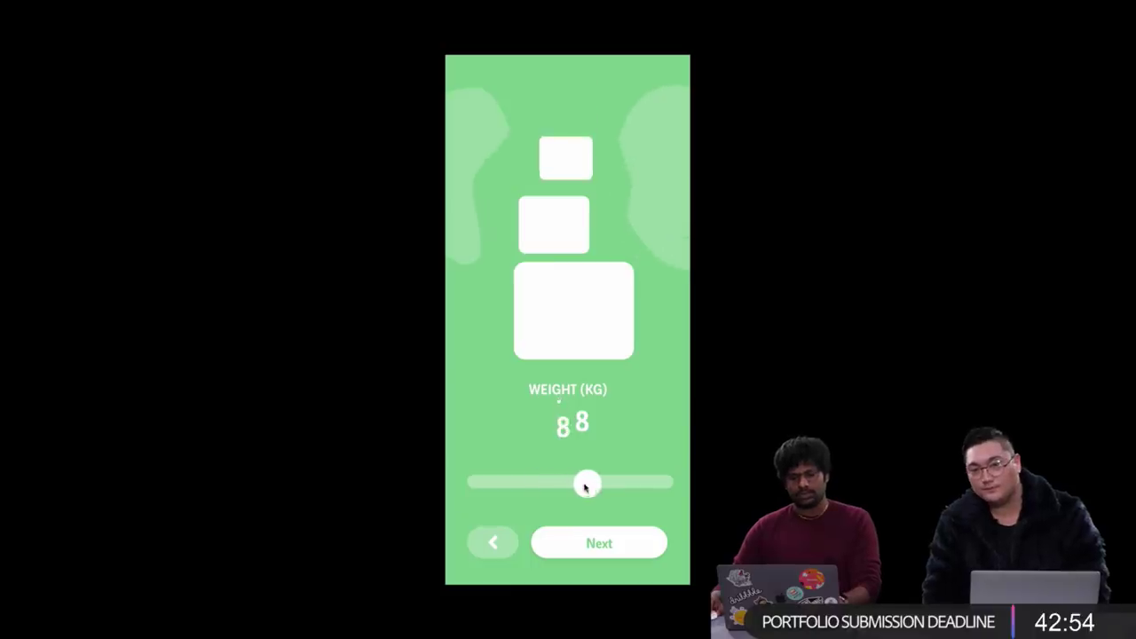
click(589, 541)
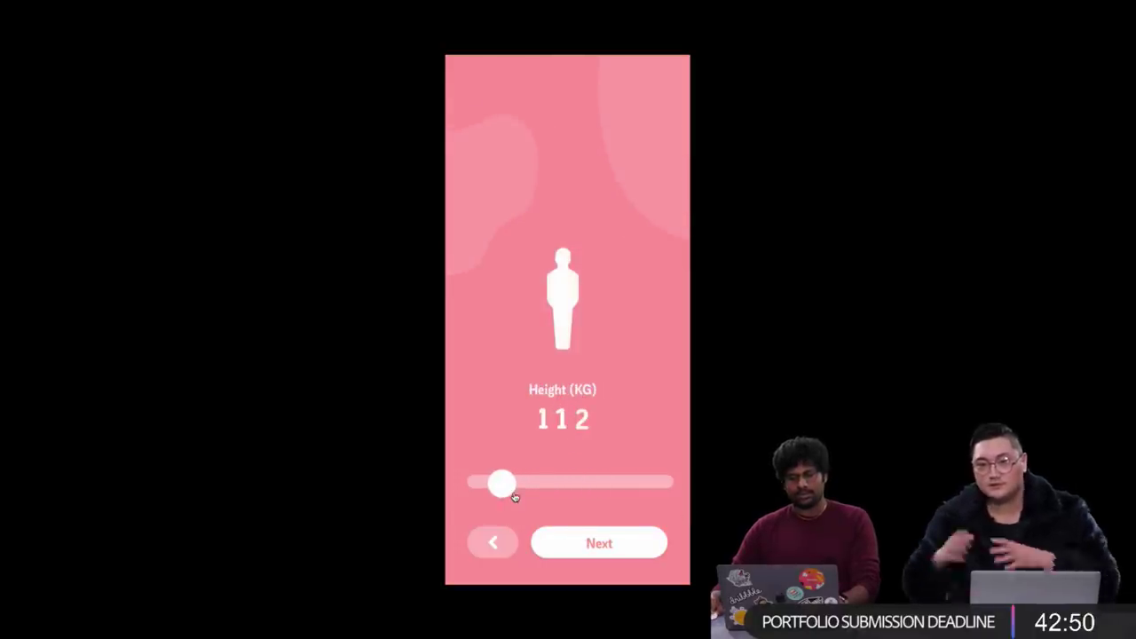
drag(521, 492, 581, 486)
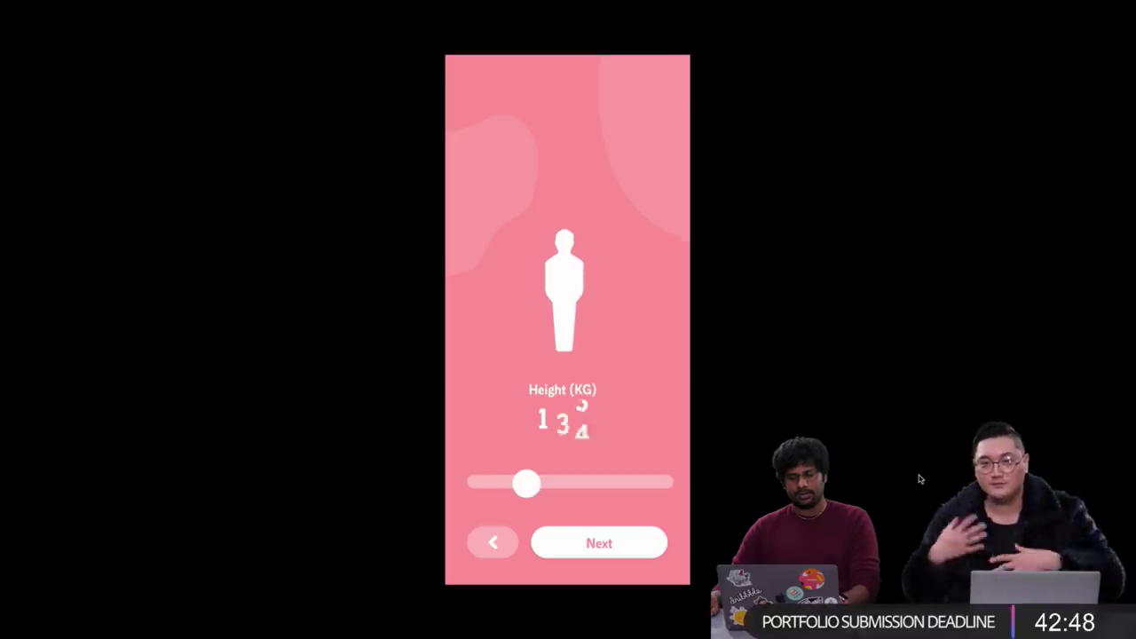
click(606, 542)
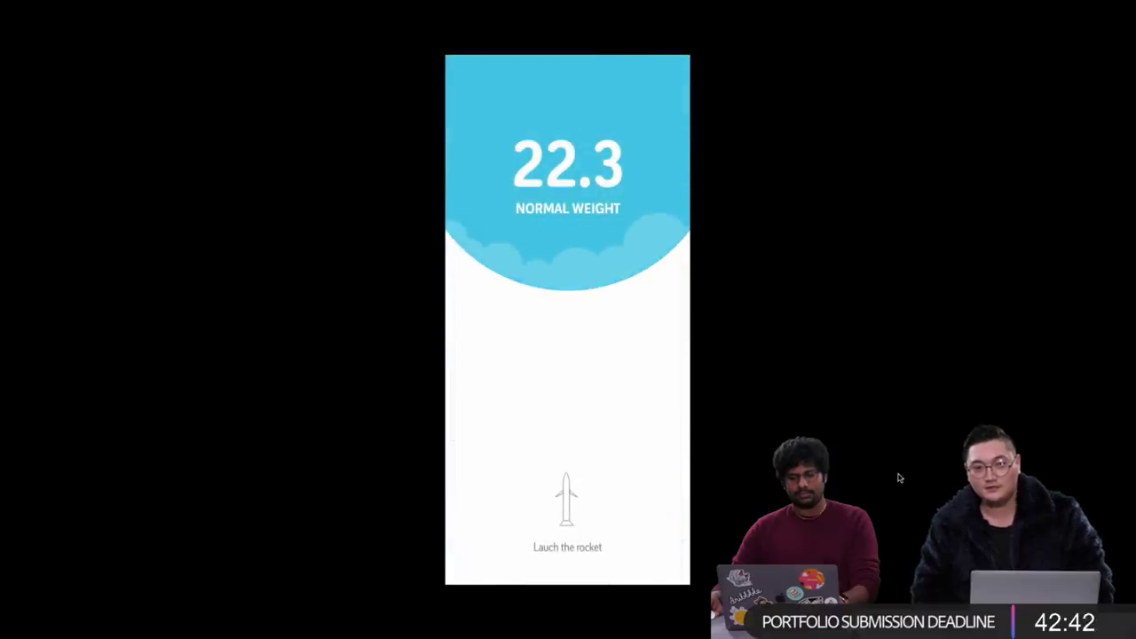
key(Escape)
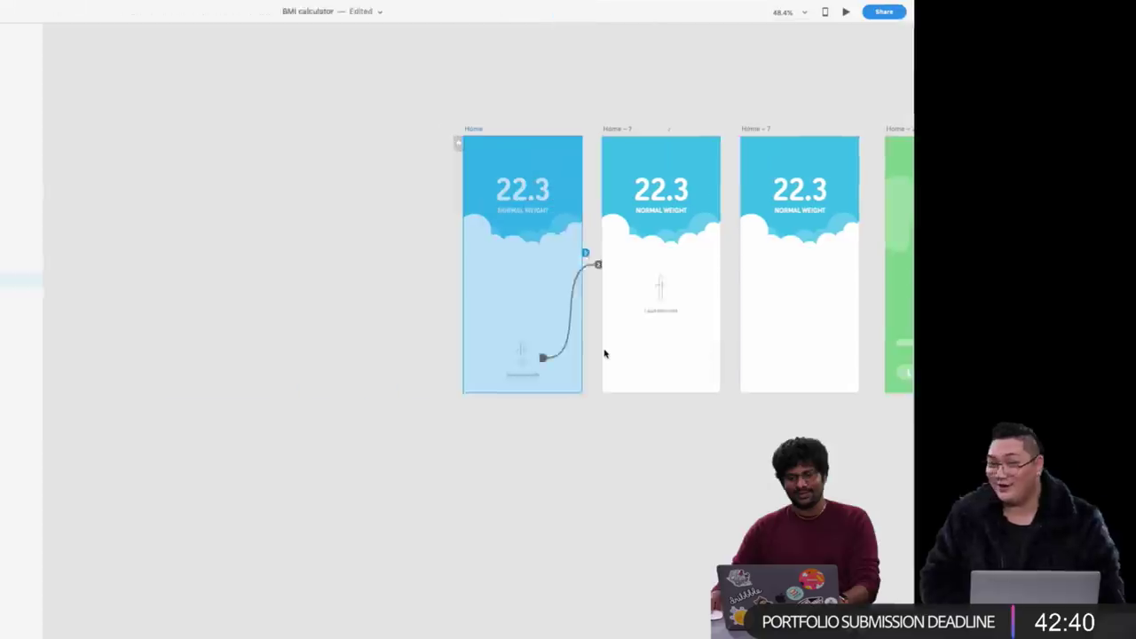
Link Home – 13 to Home – 14 with a Time-triggered Auto-Animate transition using a 0 s delay
scroll(591, 308, right, 10)
scroll(593, 307, right, 15)
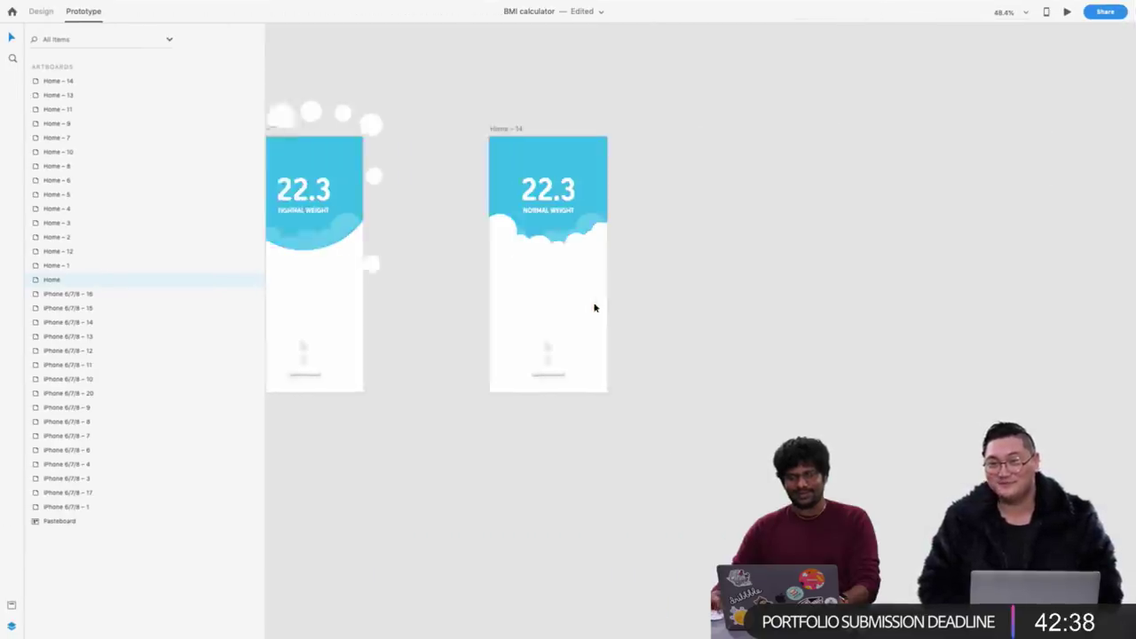
scroll(533, 264, left, 5)
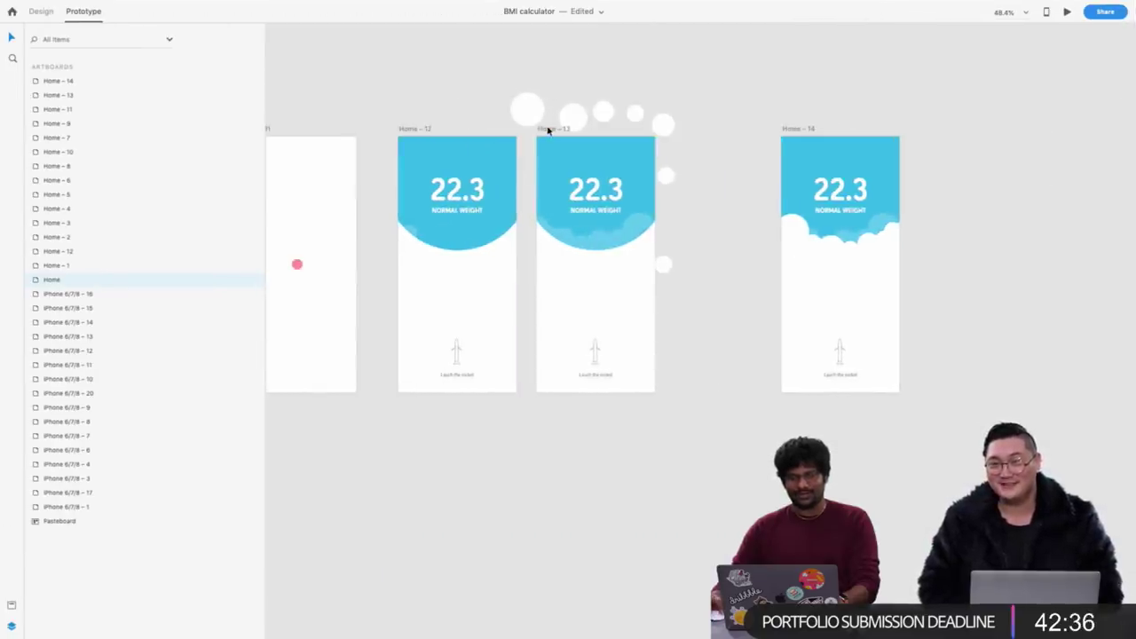
click(547, 130)
drag(664, 255, 861, 294)
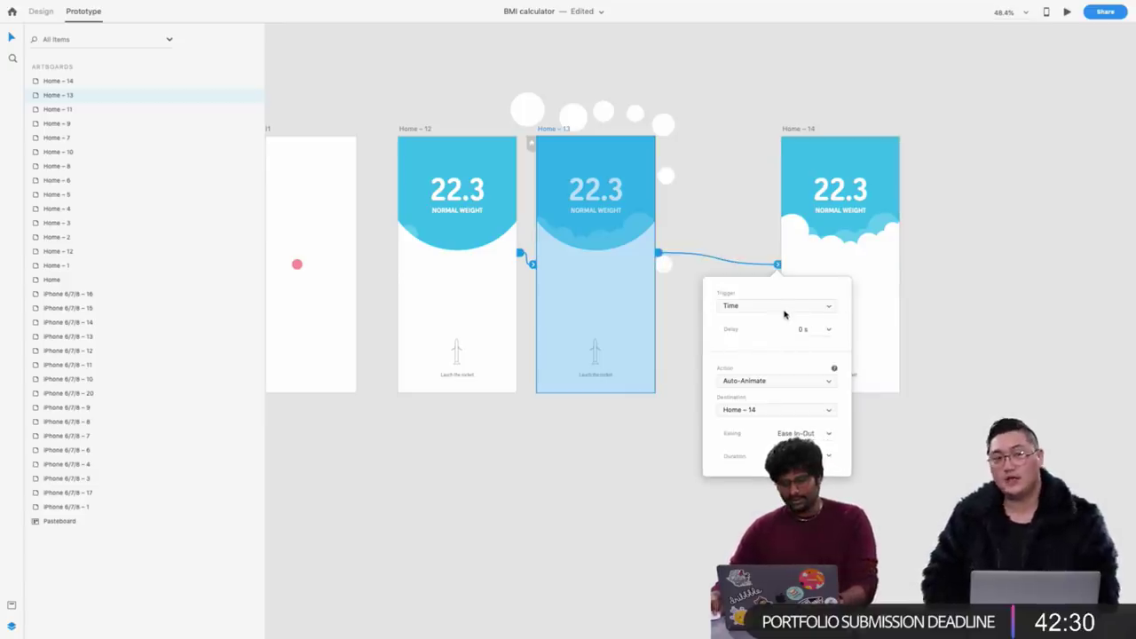
click(544, 127)
Preview the prototype starting from the Home – 11 artboard to check the cloud animation on the result screen
scroll(401, 122, left, 5)
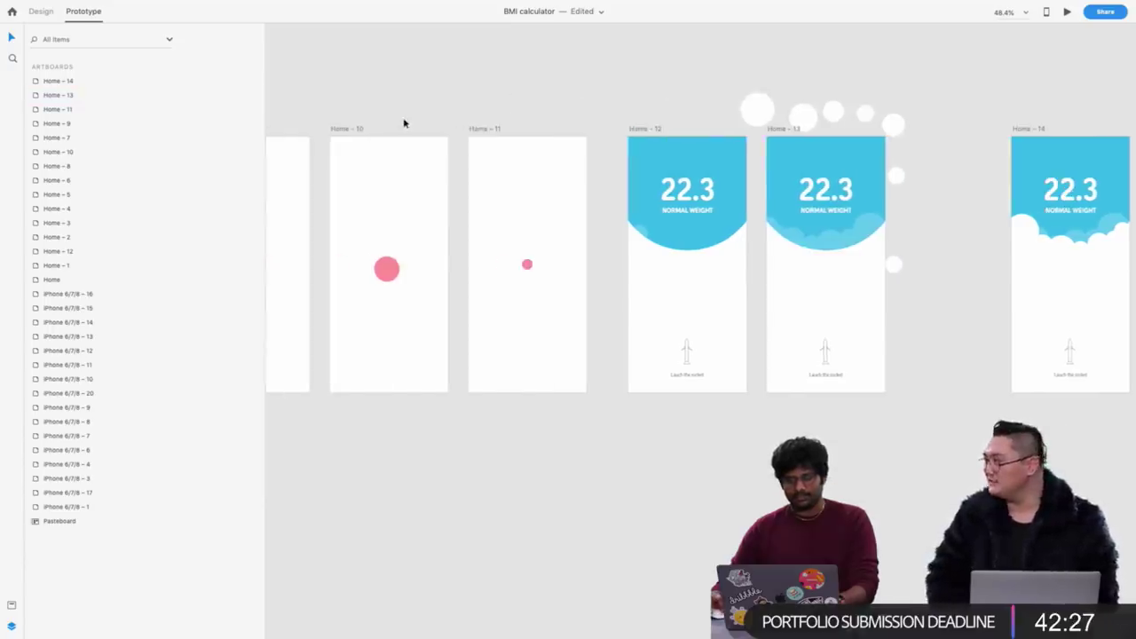
click(480, 131)
click(1067, 13)
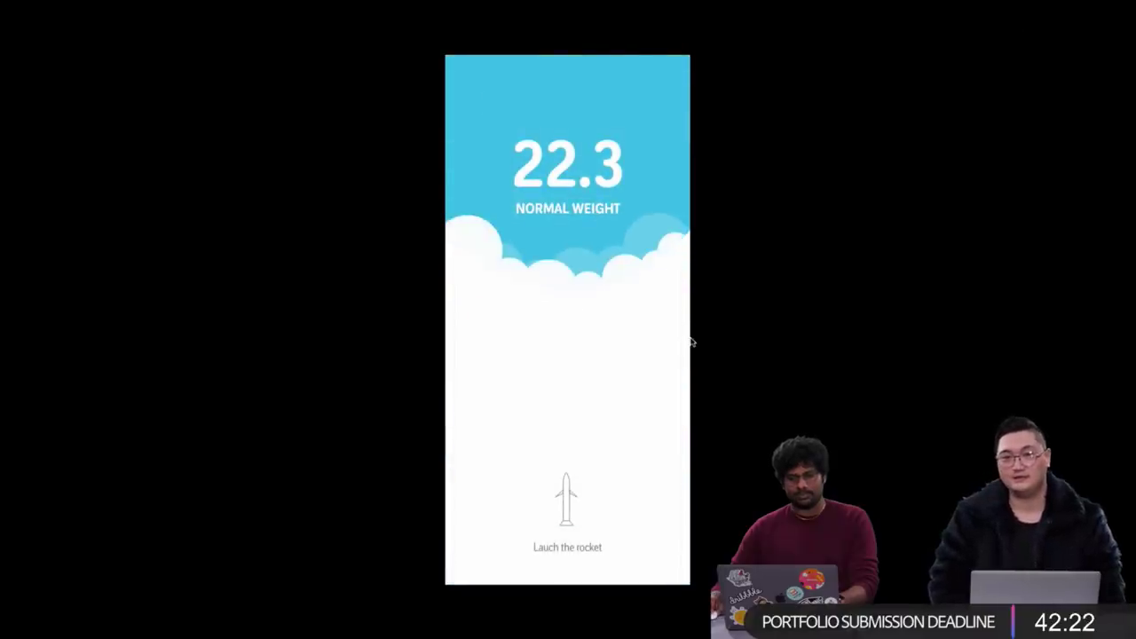
Close the preview and move the Home – 14 artboard closer to Home – 13, leaving a gap of about 190 px
key(super+w)
scroll(690, 334, right, 5)
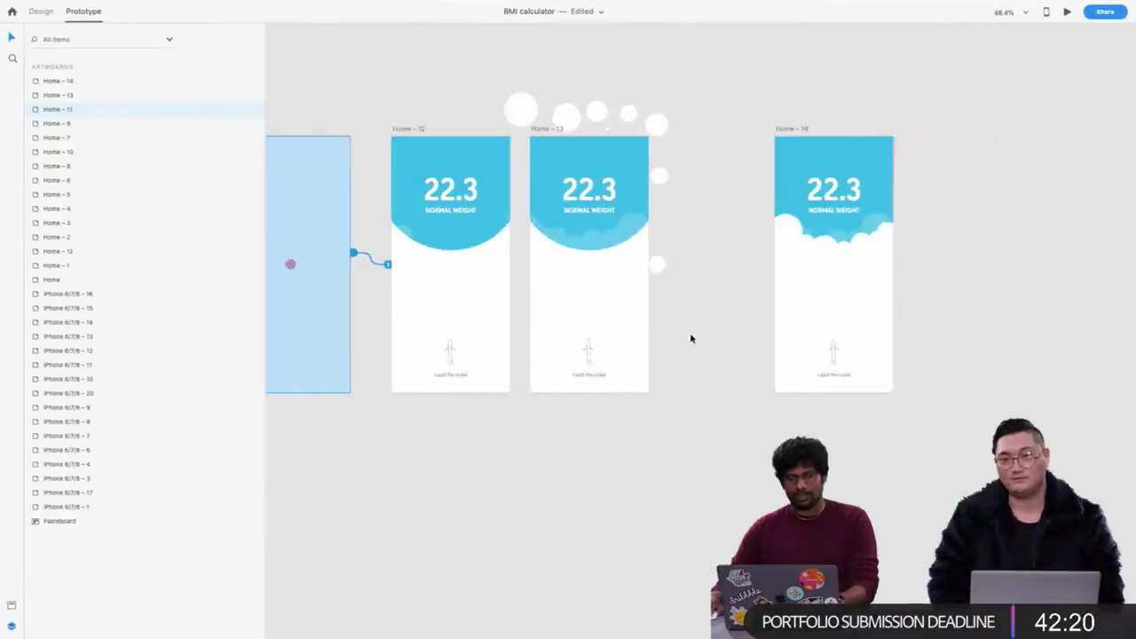
click(558, 126)
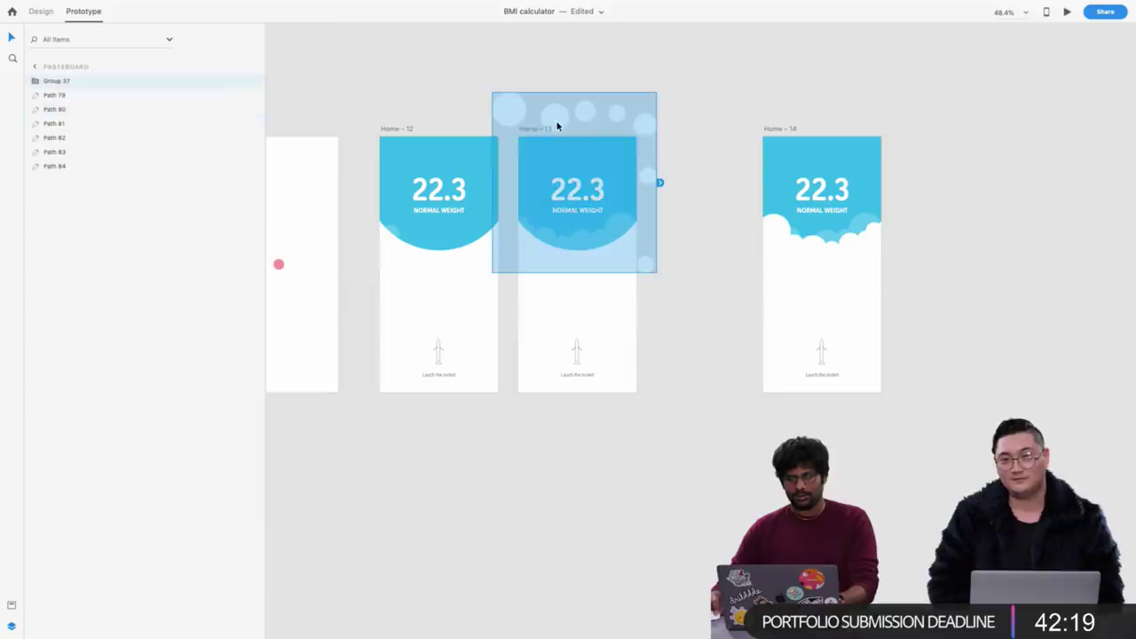
click(779, 131)
drag(774, 131, 702, 126)
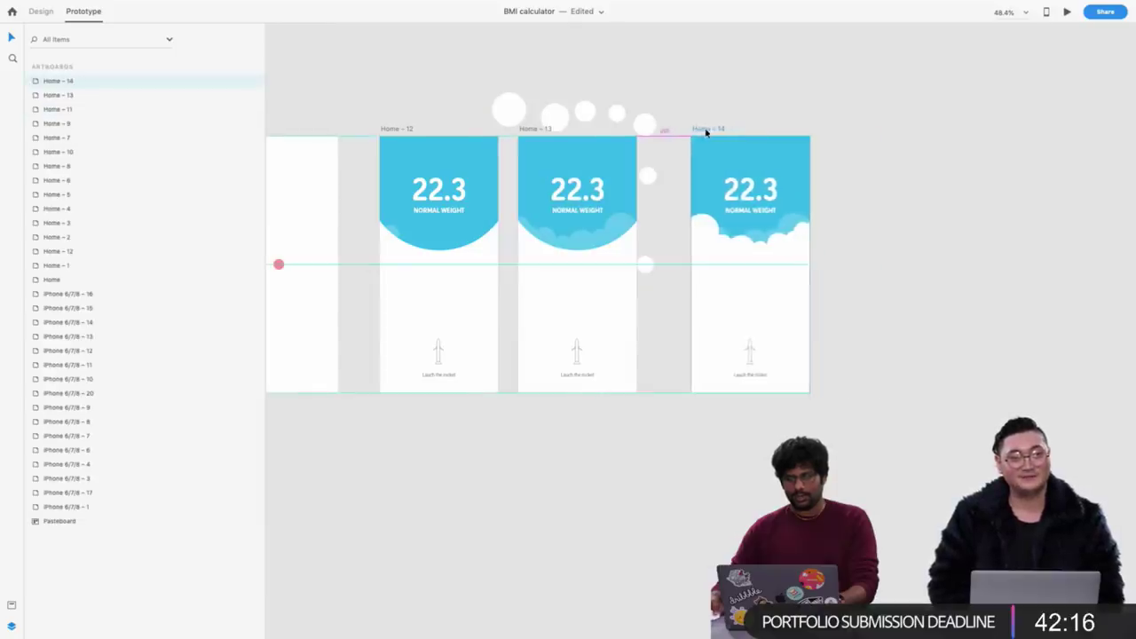
scroll(709, 133, left, 20)
scroll(708, 133, left, 15)
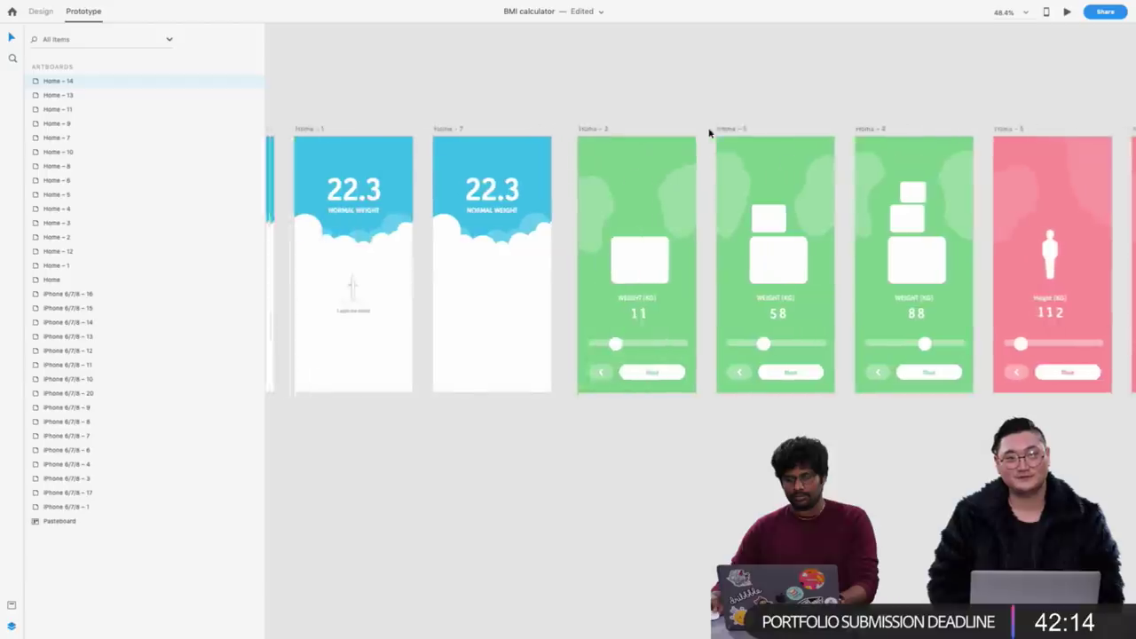
scroll(710, 132, left, 2)
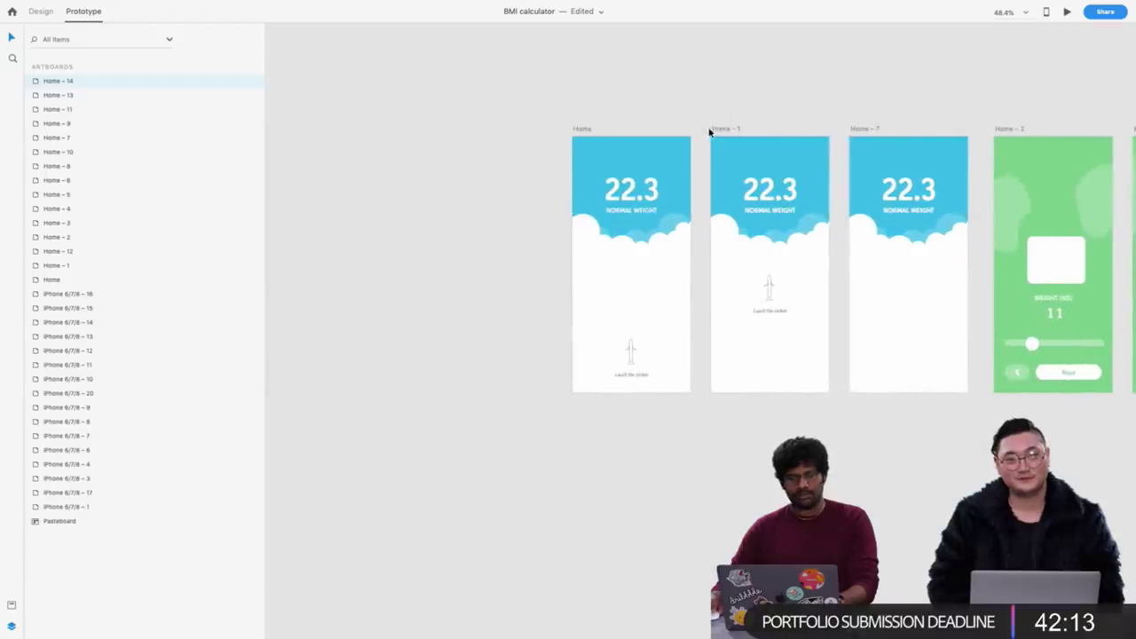
click(590, 132)
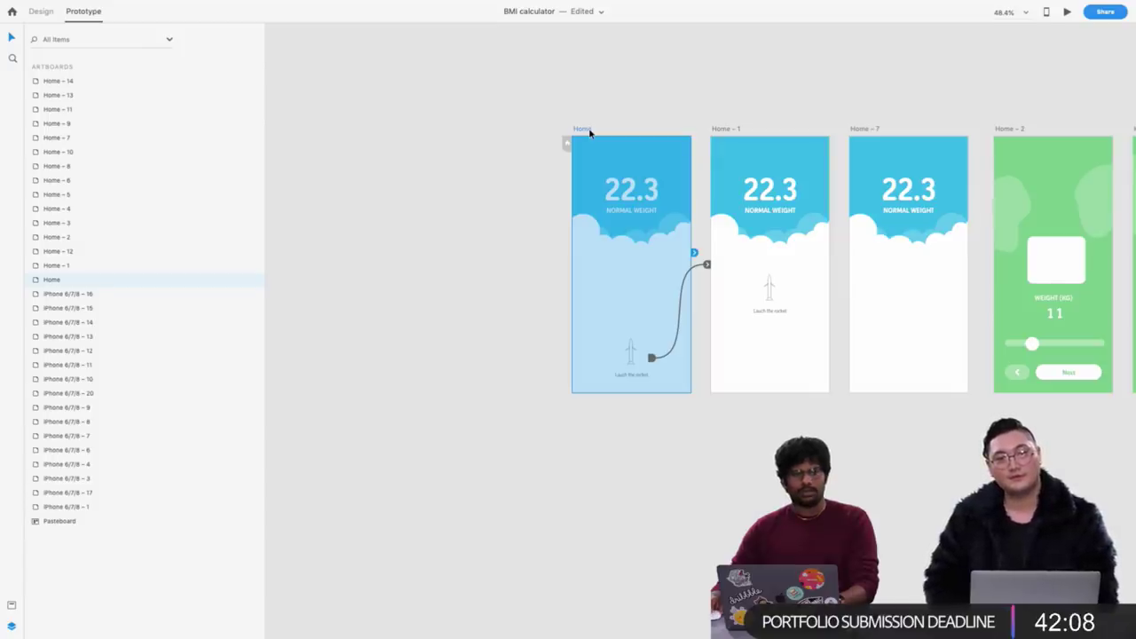
scroll(589, 132, right, 5)
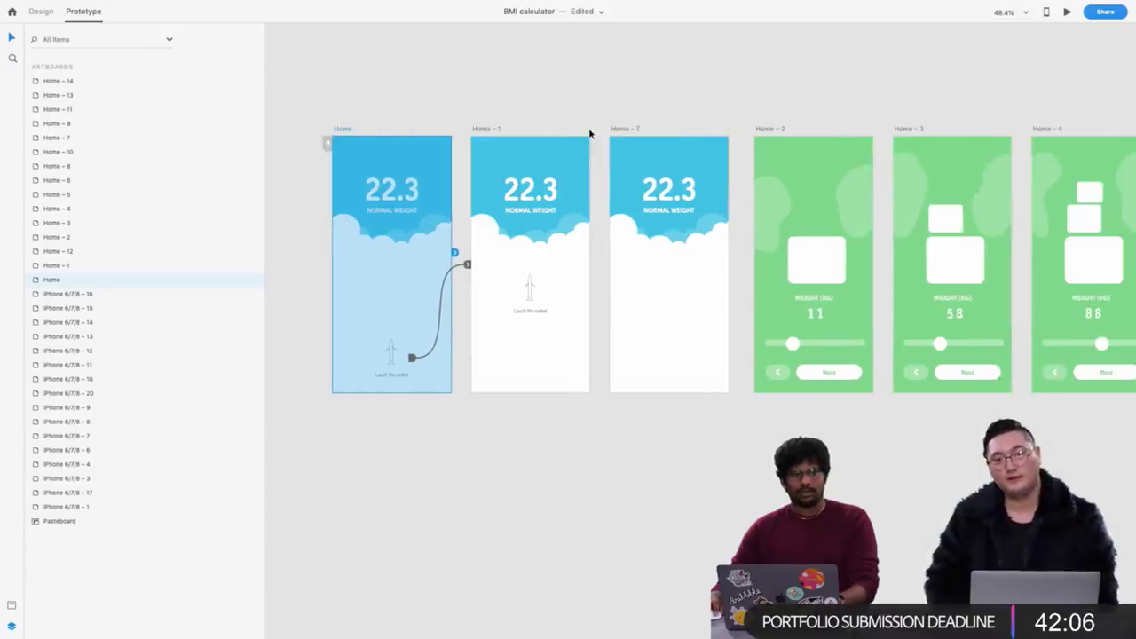
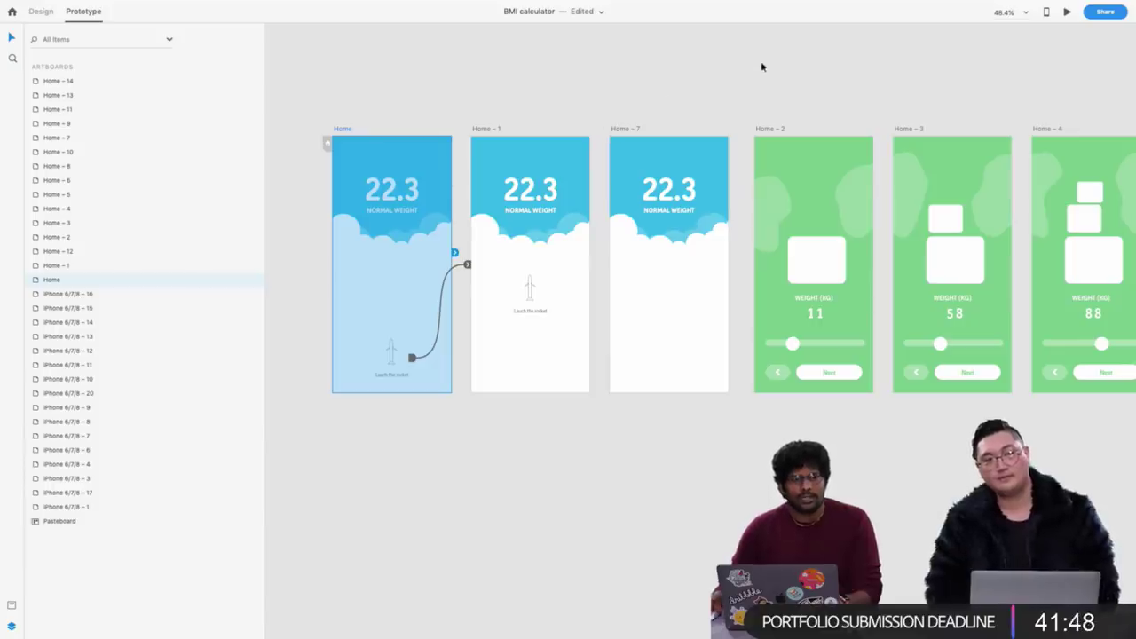
click(724, 188)
click(781, 275)
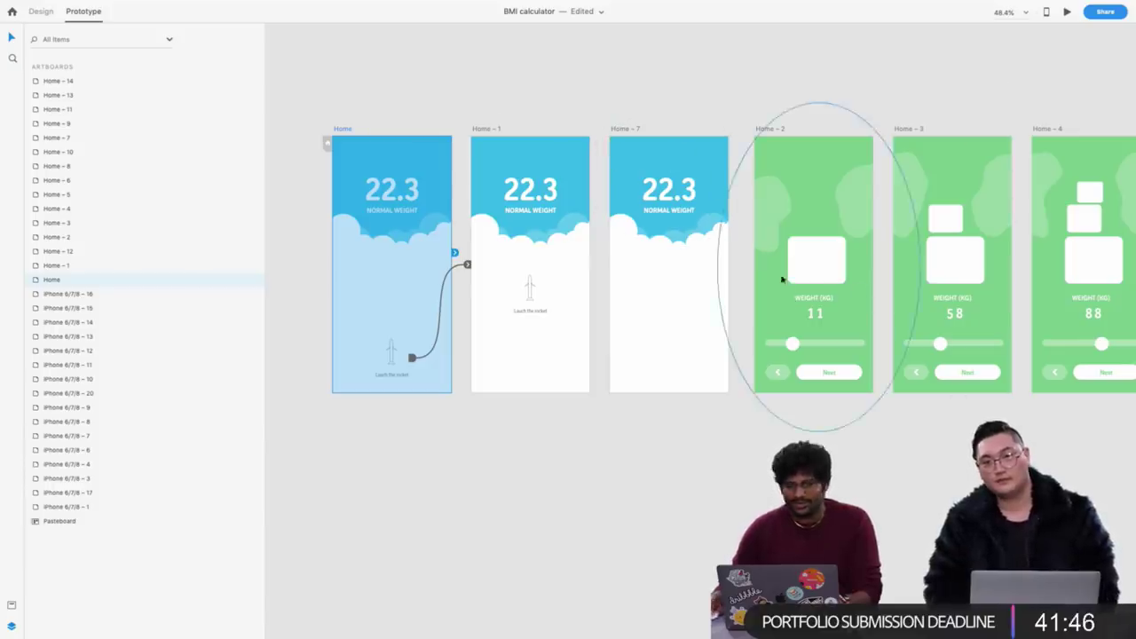
Switch to Design mode and centre the pink circle on Home – 8 vertically and horizontally on its artboard
scroll(906, 122, right, 15)
scroll(903, 126, right, 3)
click(402, 268)
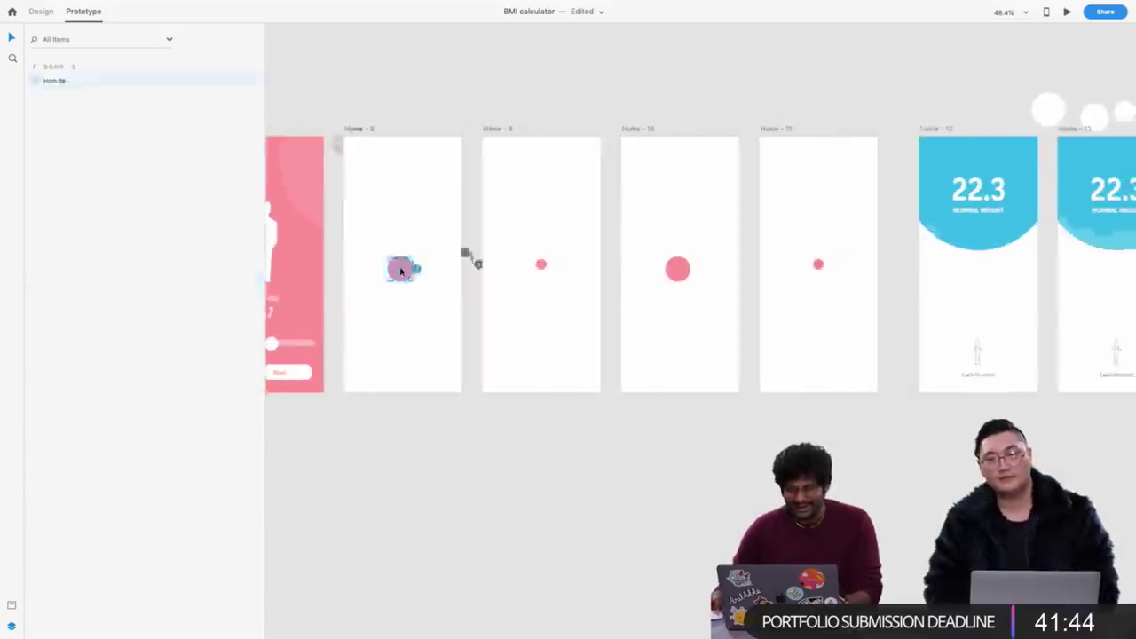
scroll(351, 126, up, 2)
key(super+1)
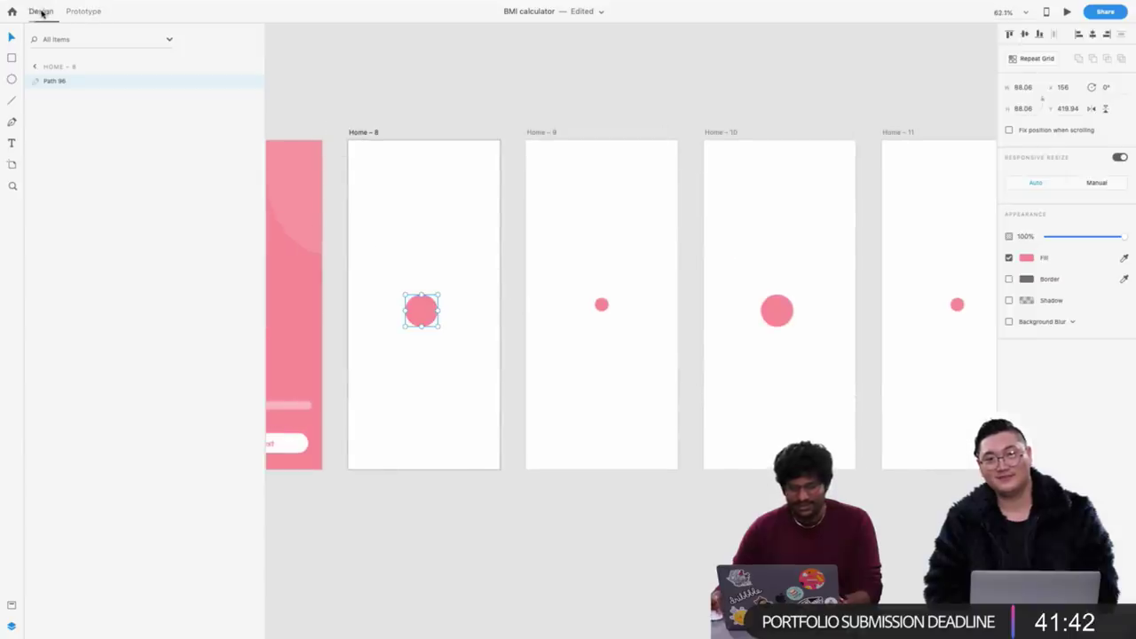
click(1025, 33)
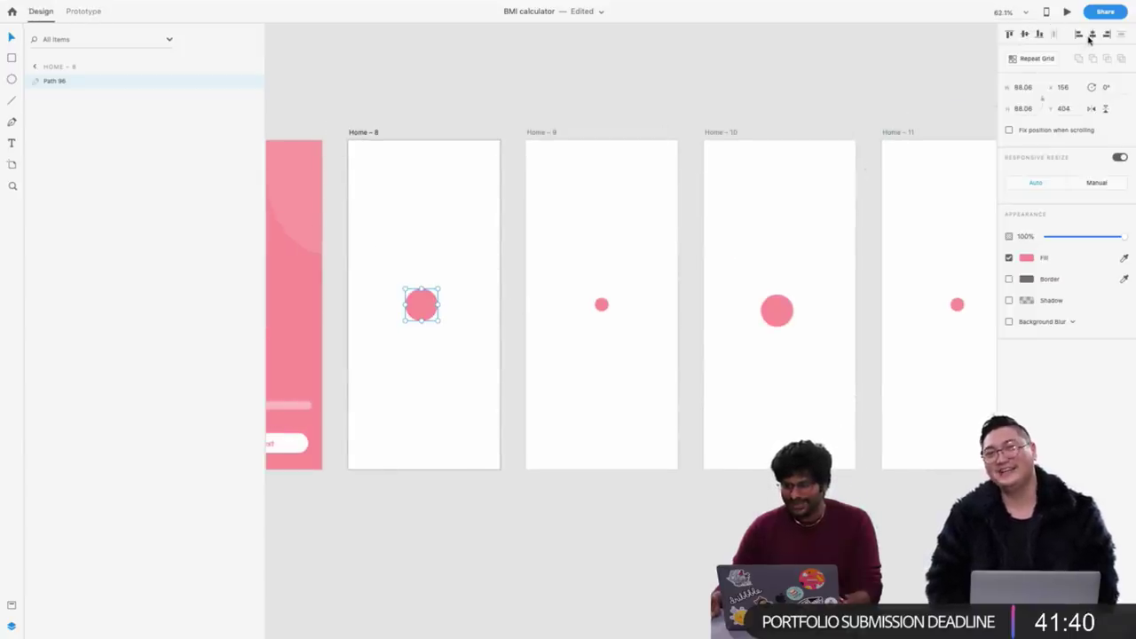
click(1089, 37)
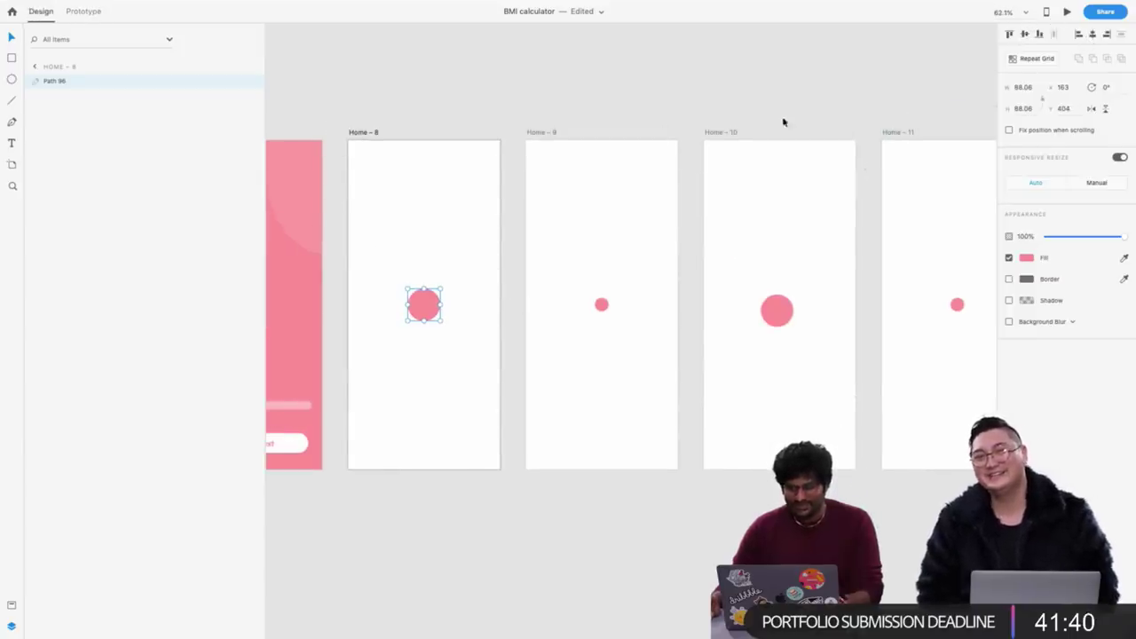
Centre the large pink circle on Home – 10 vertically and horizontally, and check the small circles on Home – 9 and Home – 11
click(601, 306)
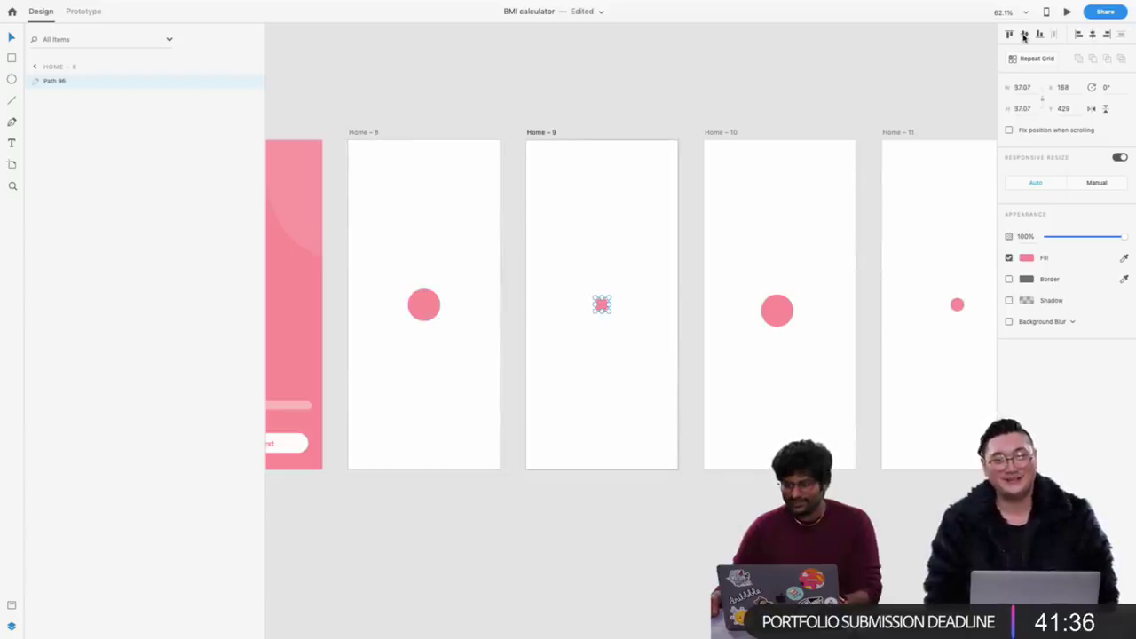
scroll(698, 94, right, 5)
click(567, 306)
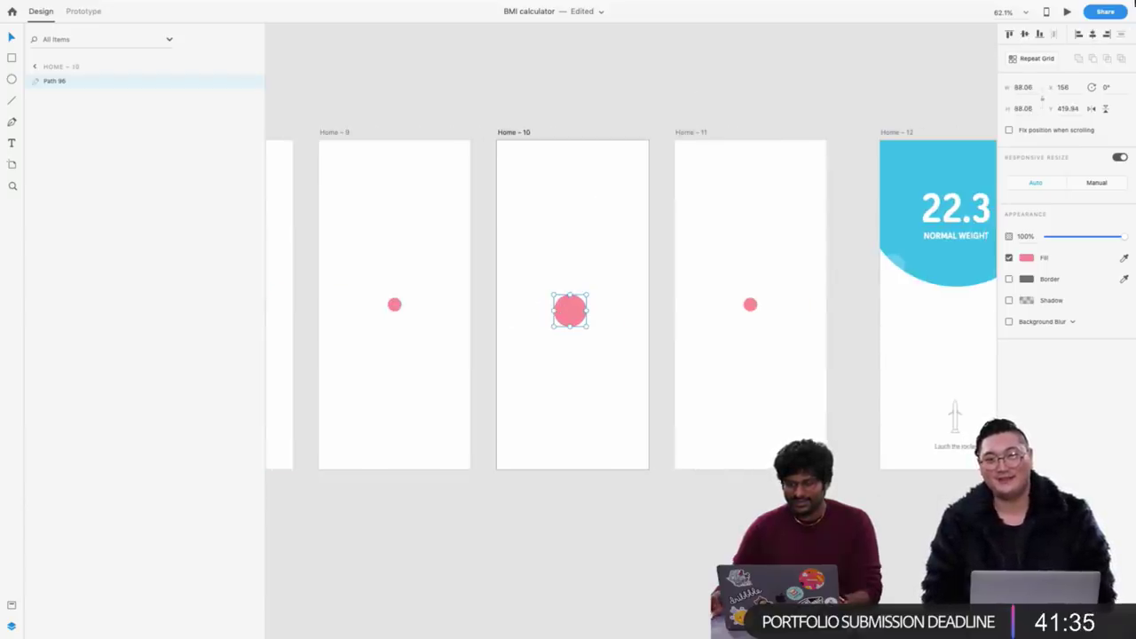
click(1024, 35)
click(1091, 34)
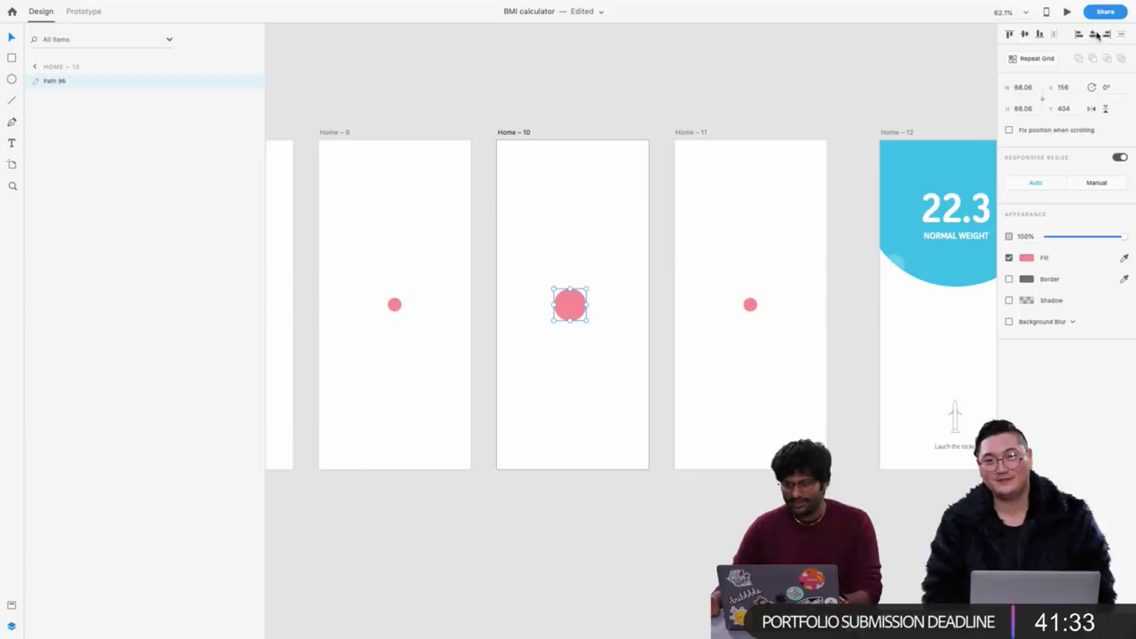
click(751, 308)
click(59, 95)
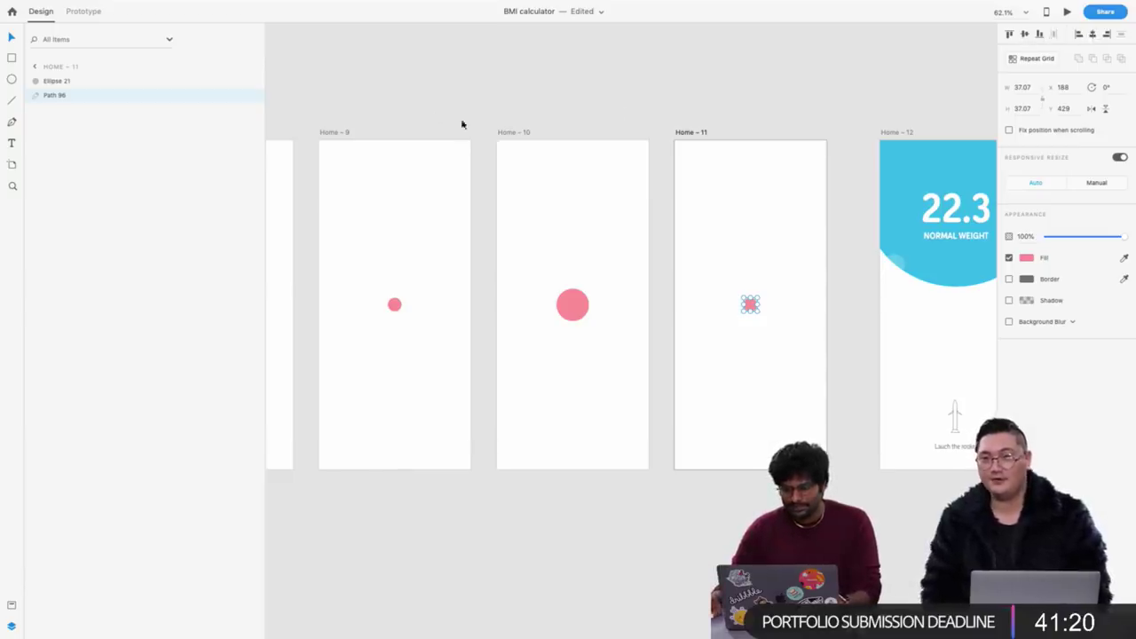
Move the small translucent cloud circle on Home – 12 out past the artboard's left edge, to about X -88, Y 340
scroll(549, 80, right, 5)
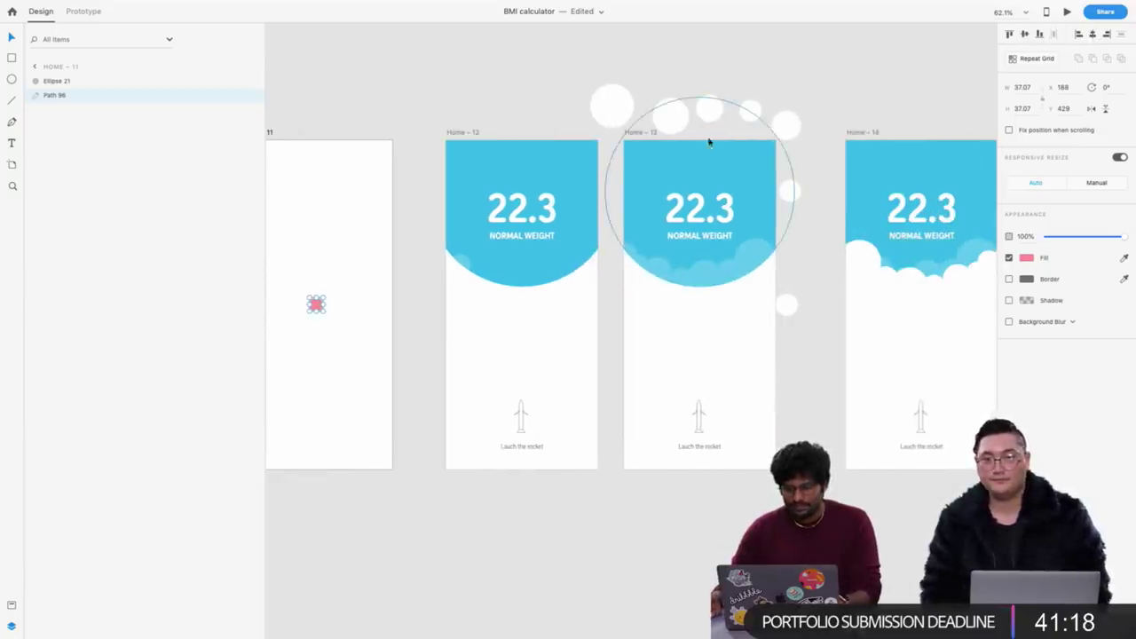
click(631, 135)
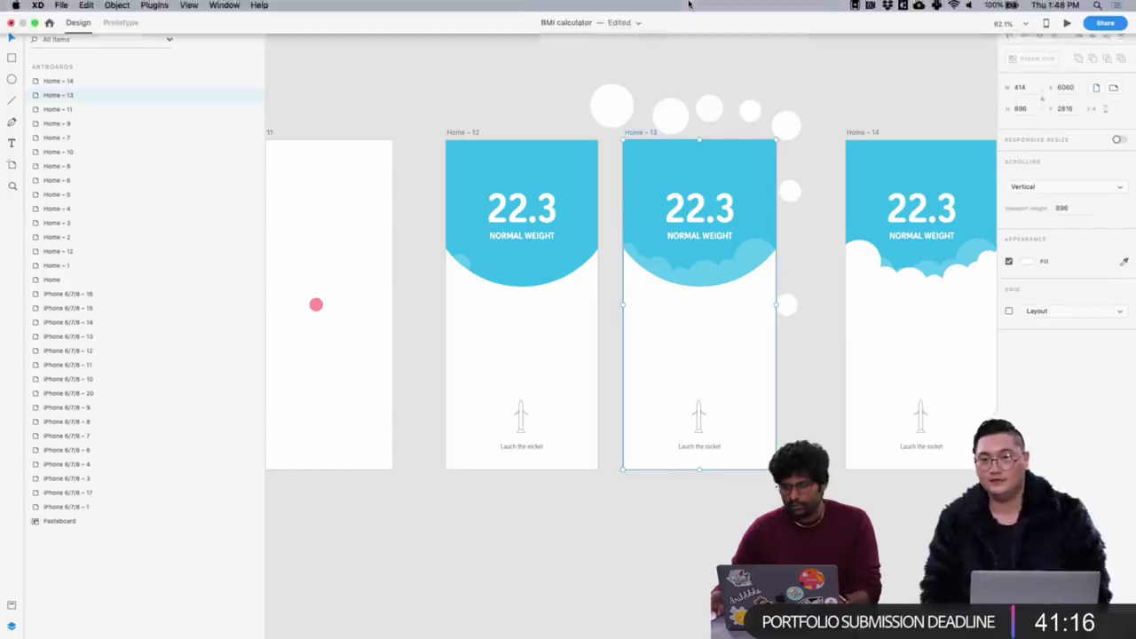
scroll(681, 257, left, 3)
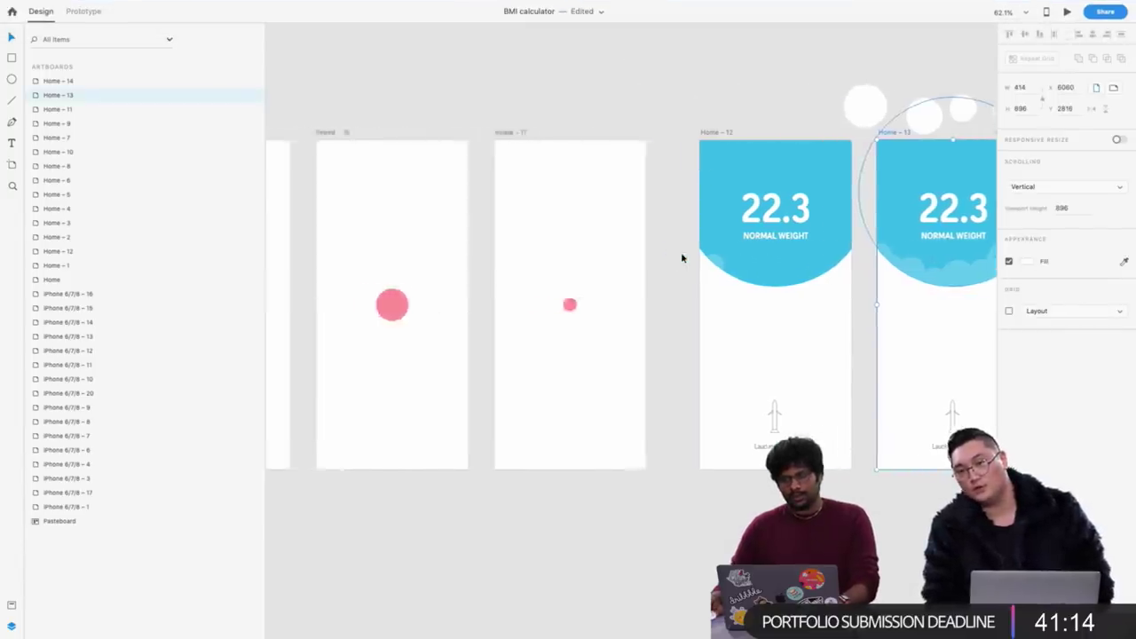
scroll(681, 257, right, 4)
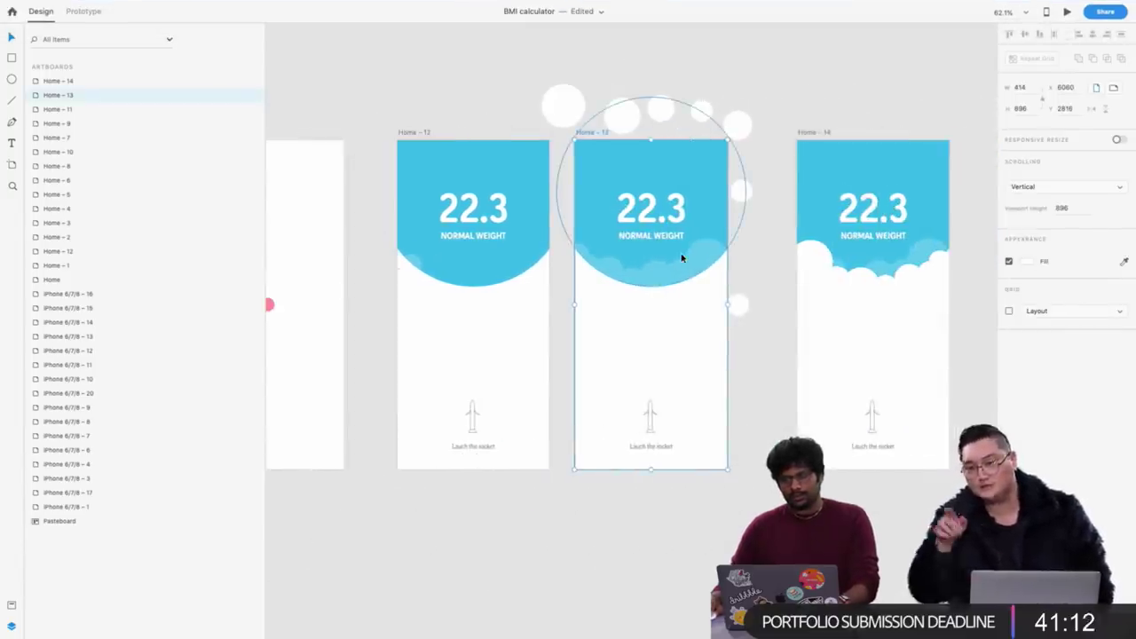
click(621, 111)
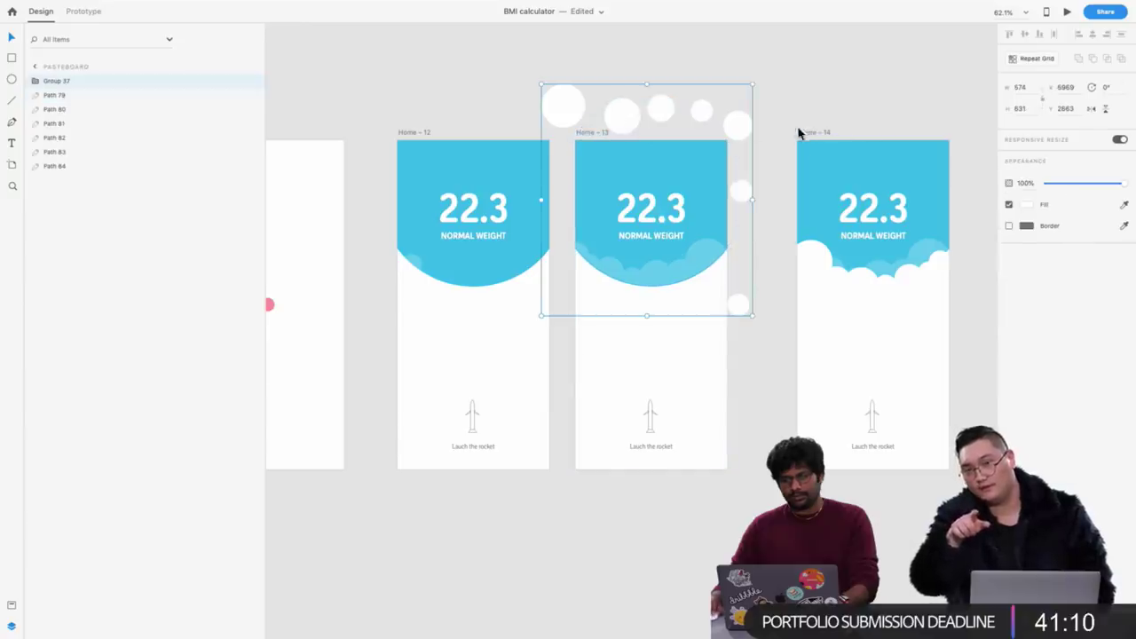
scroll(802, 132, right, 1)
scroll(802, 132, right, 2)
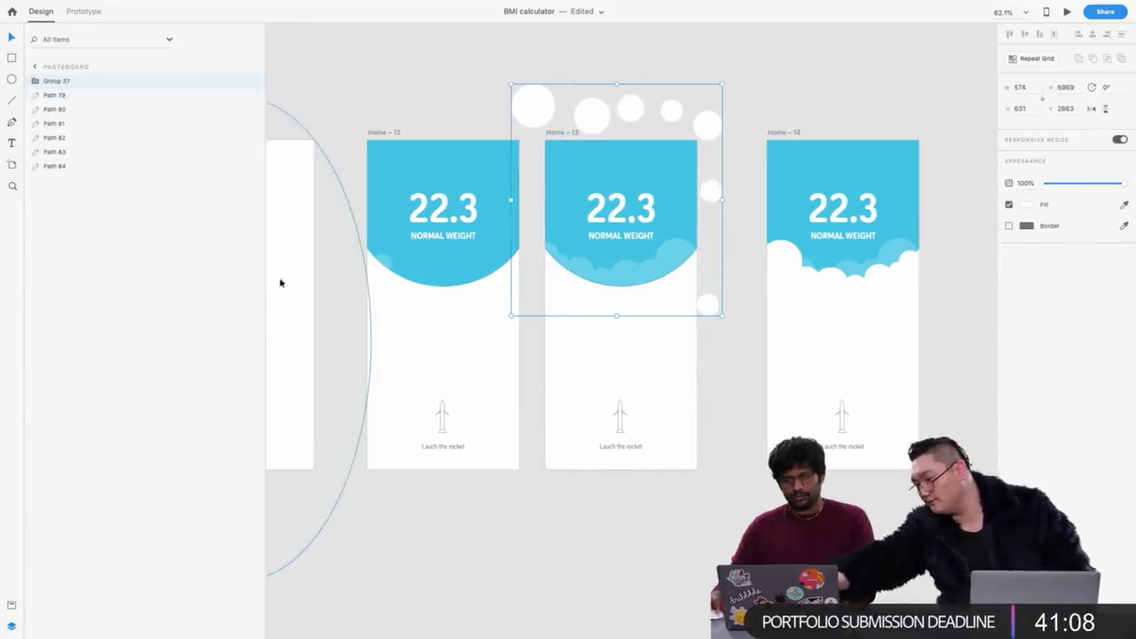
drag(385, 271, 350, 280)
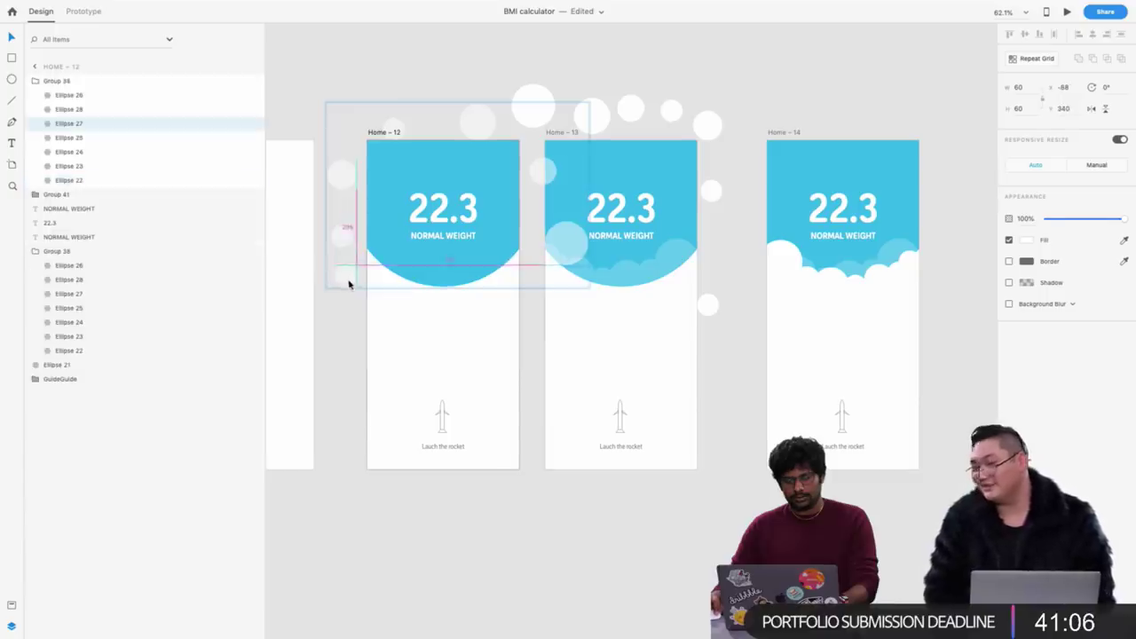
Compare the white pasteboard circles and the translucent clouds around Home – 13 with the cloud groups on Home – 14
click(637, 106)
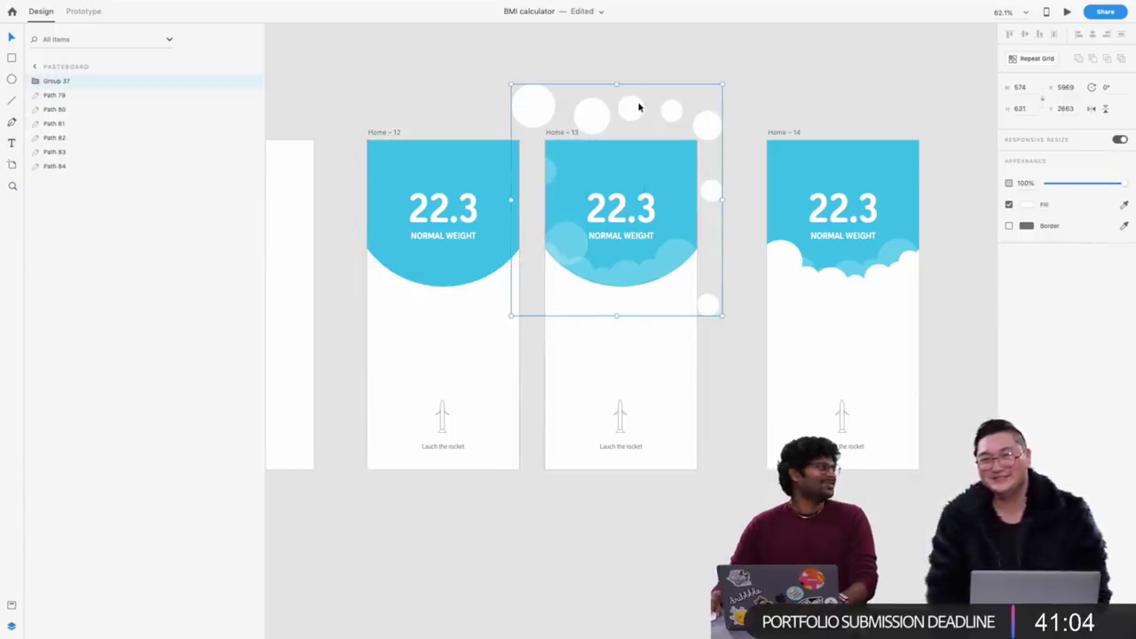
key(Escape)
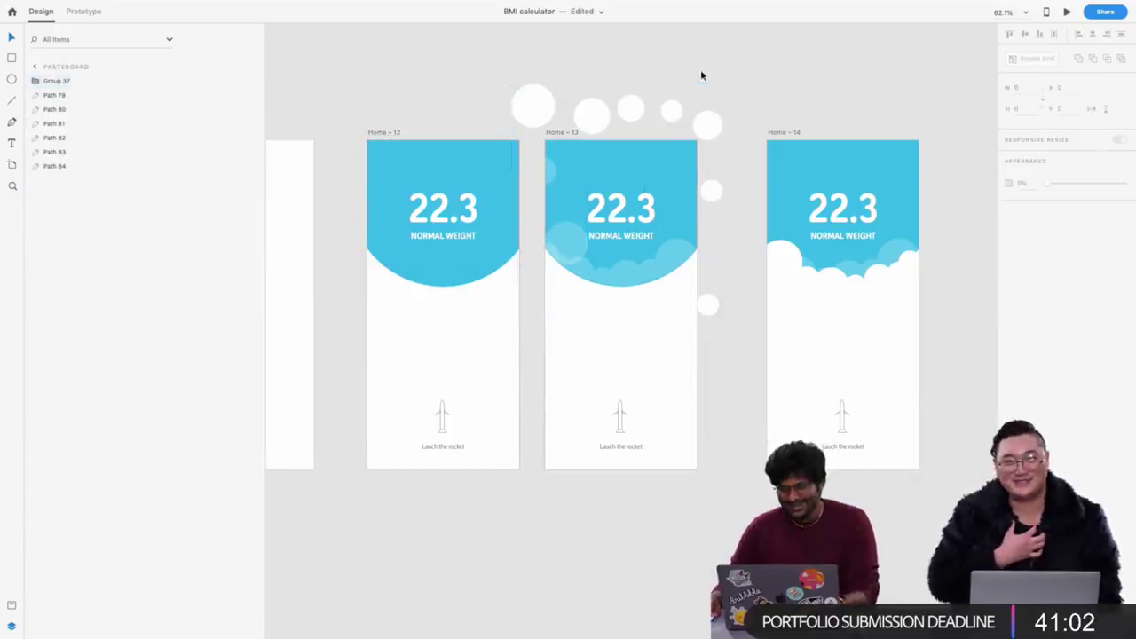
click(598, 279)
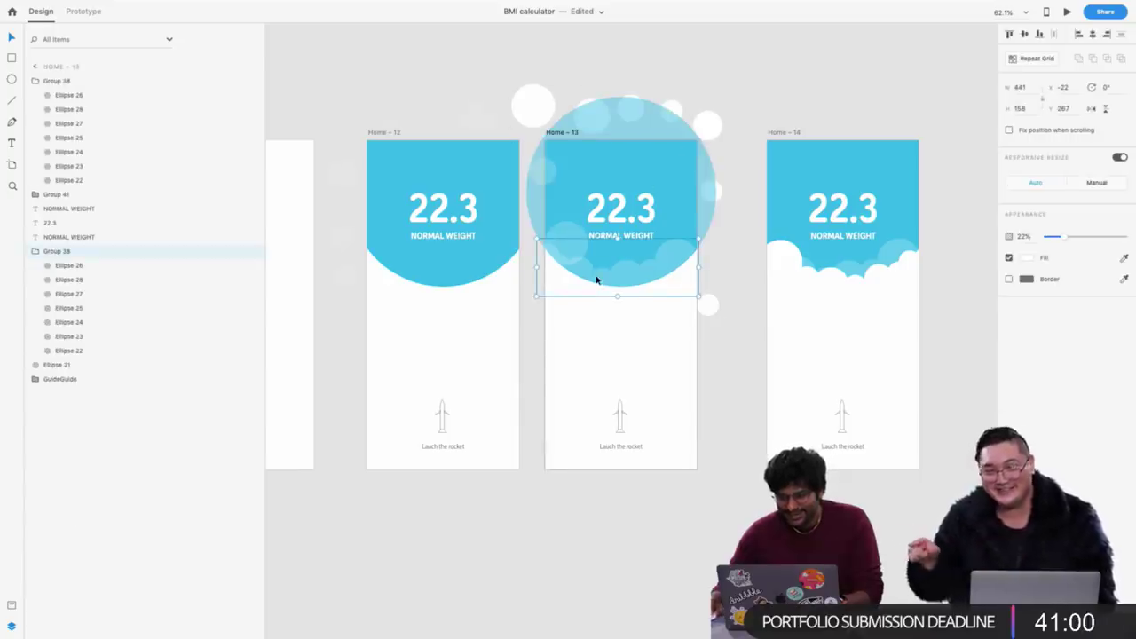
click(547, 184)
click(752, 59)
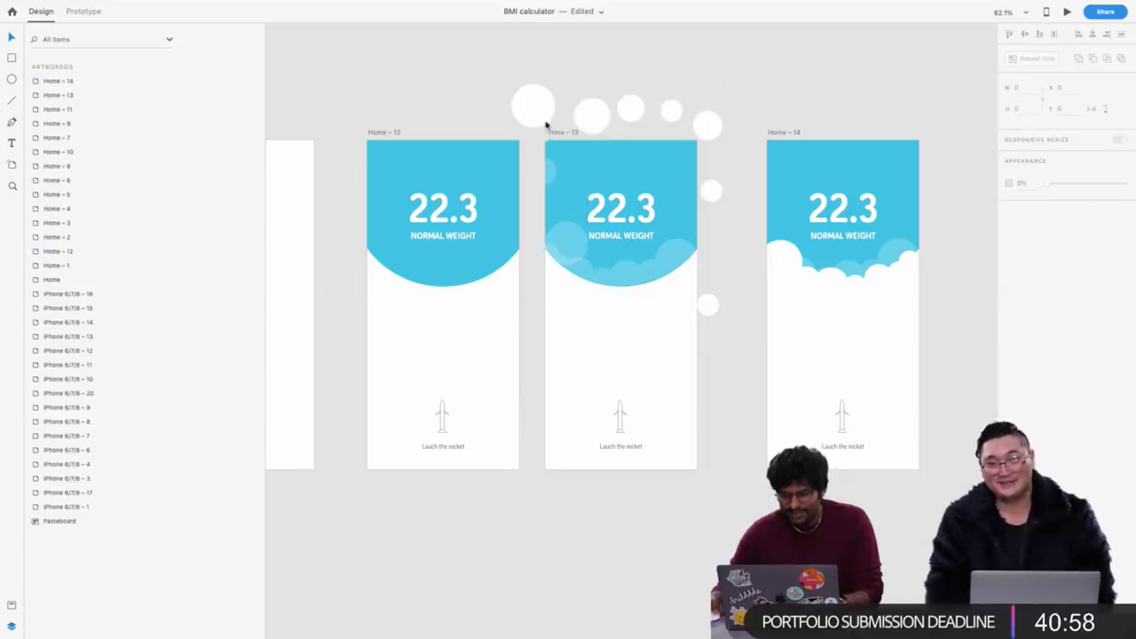
click(549, 133)
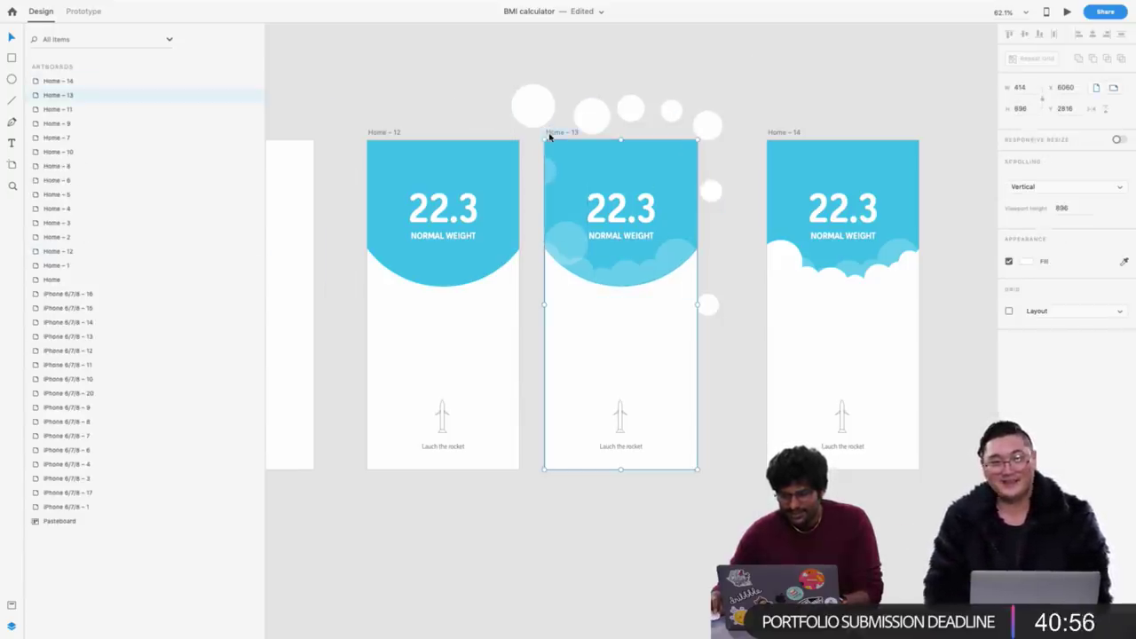
click(772, 133)
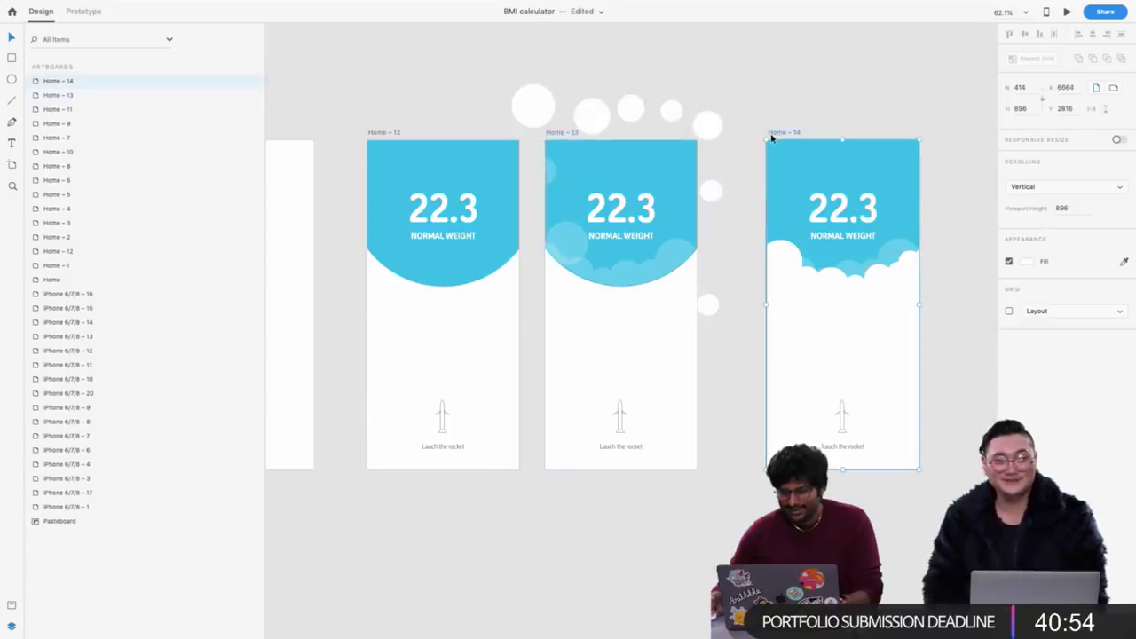
click(811, 198)
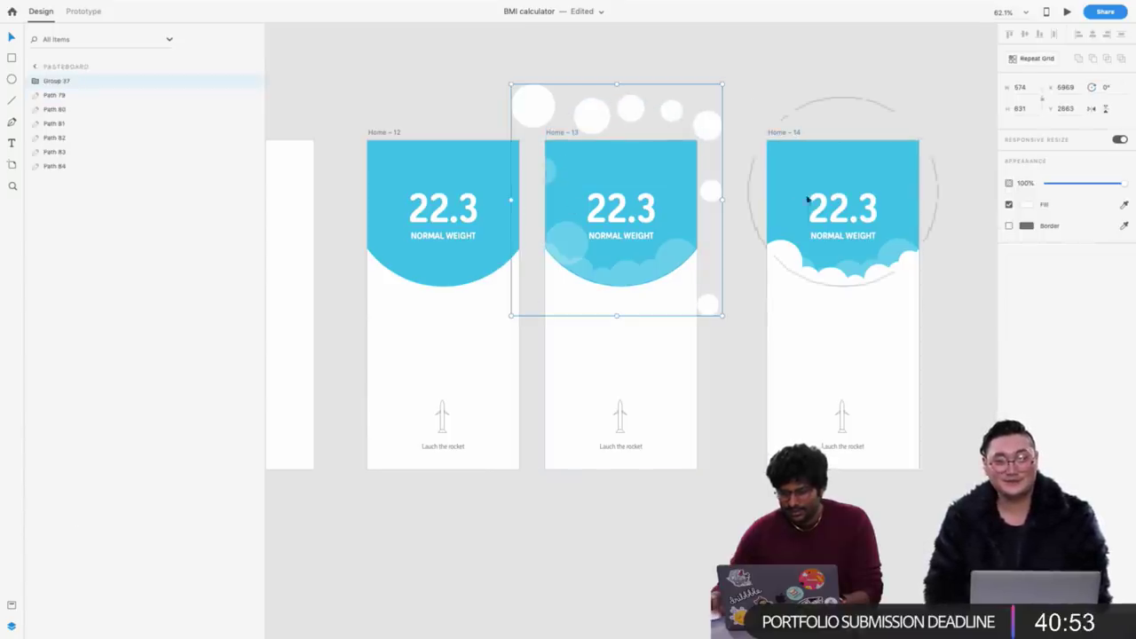
click(859, 271)
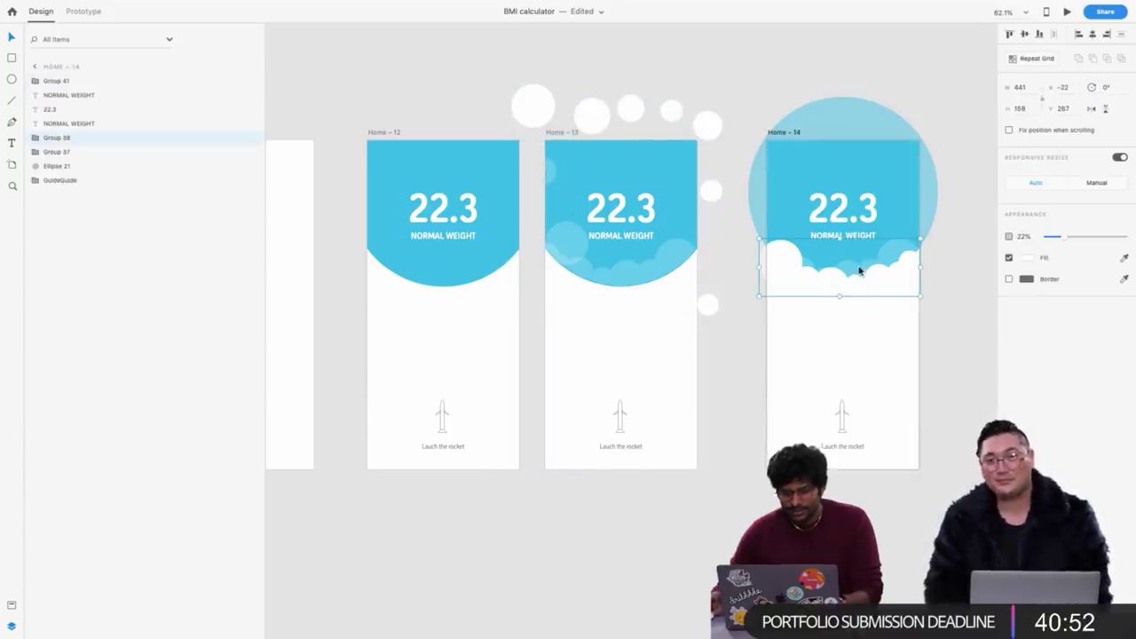
click(633, 113)
click(867, 293)
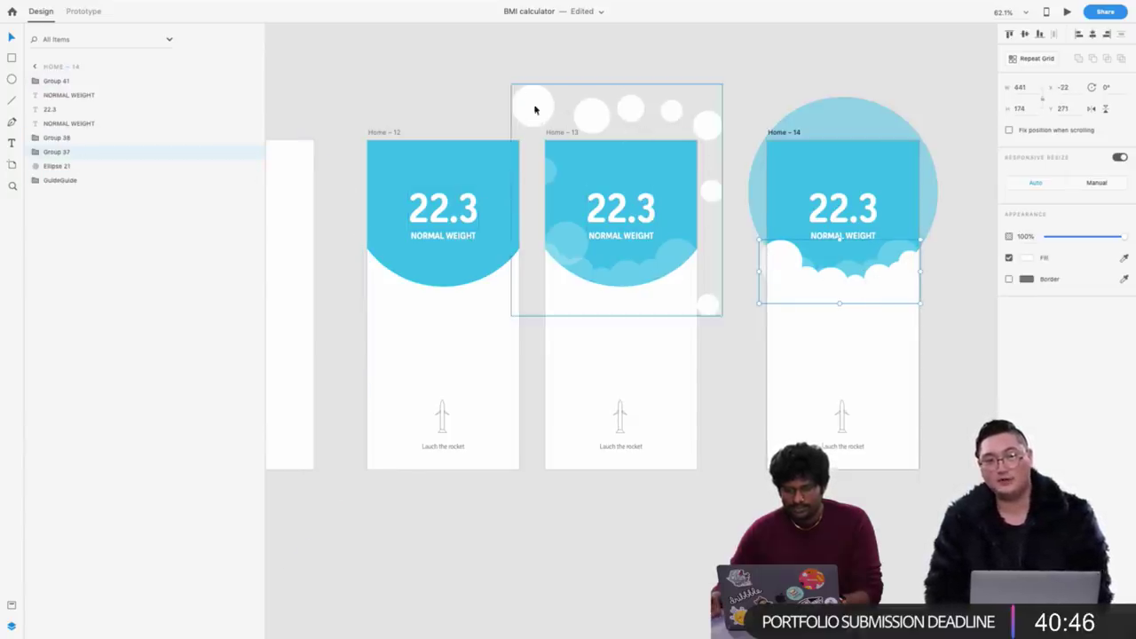
key(super+minus)
scroll(472, 68, left, 10)
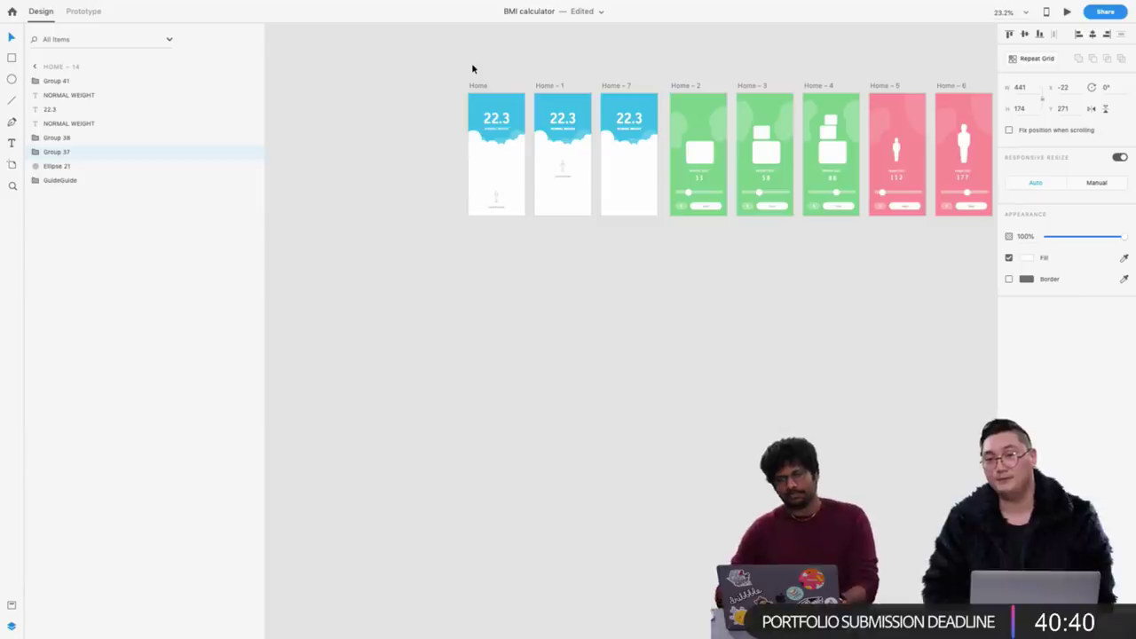
scroll(472, 68, up, 3)
scroll(472, 69, right, 5)
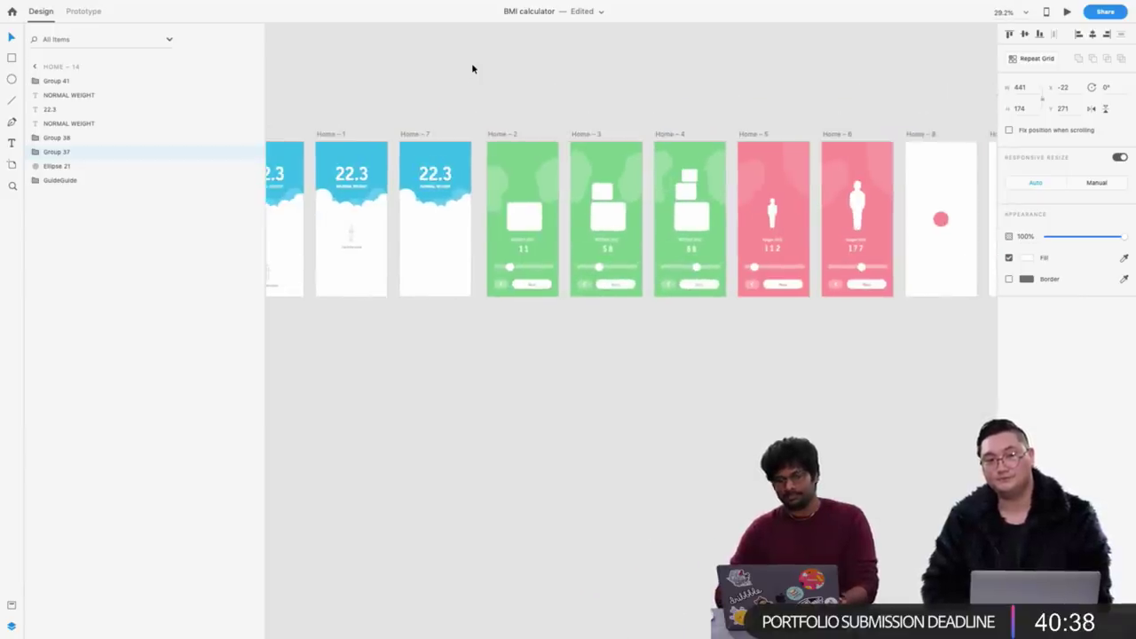
Switch to Prototype mode and preview the auto-animated transition from Home – 13 to Home – 14
click(83, 11)
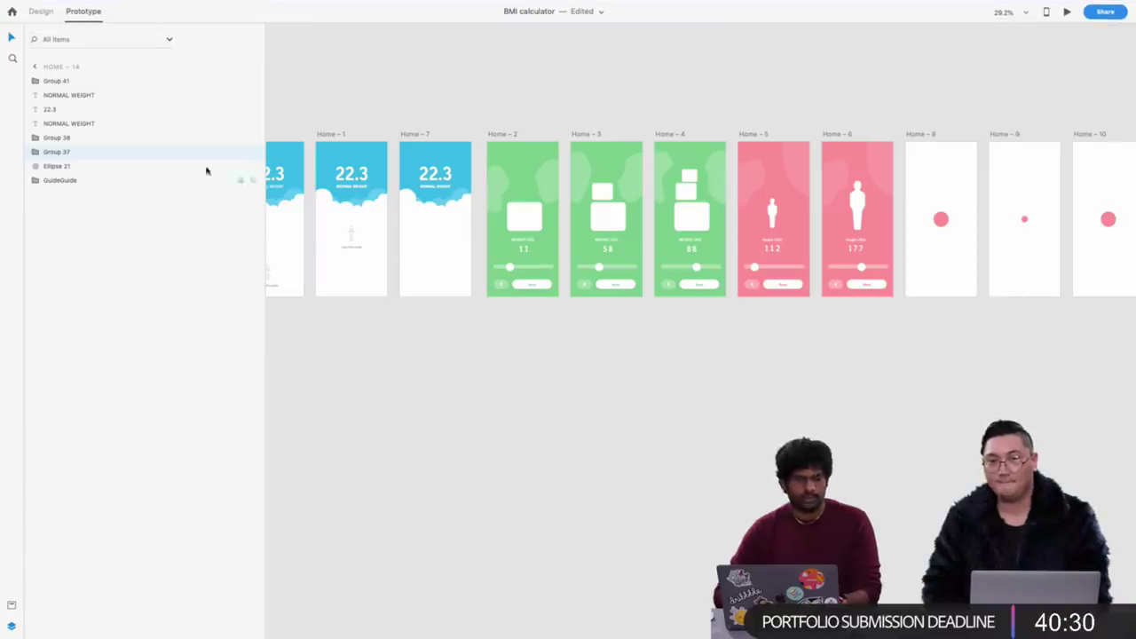
scroll(355, 93, left, 5)
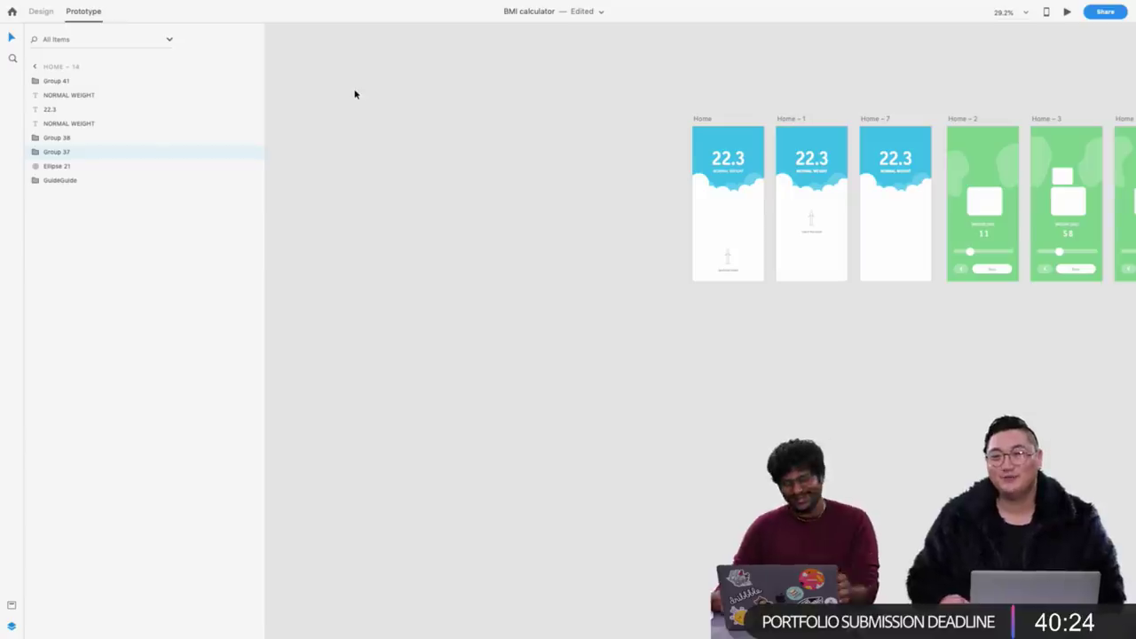
click(448, 94)
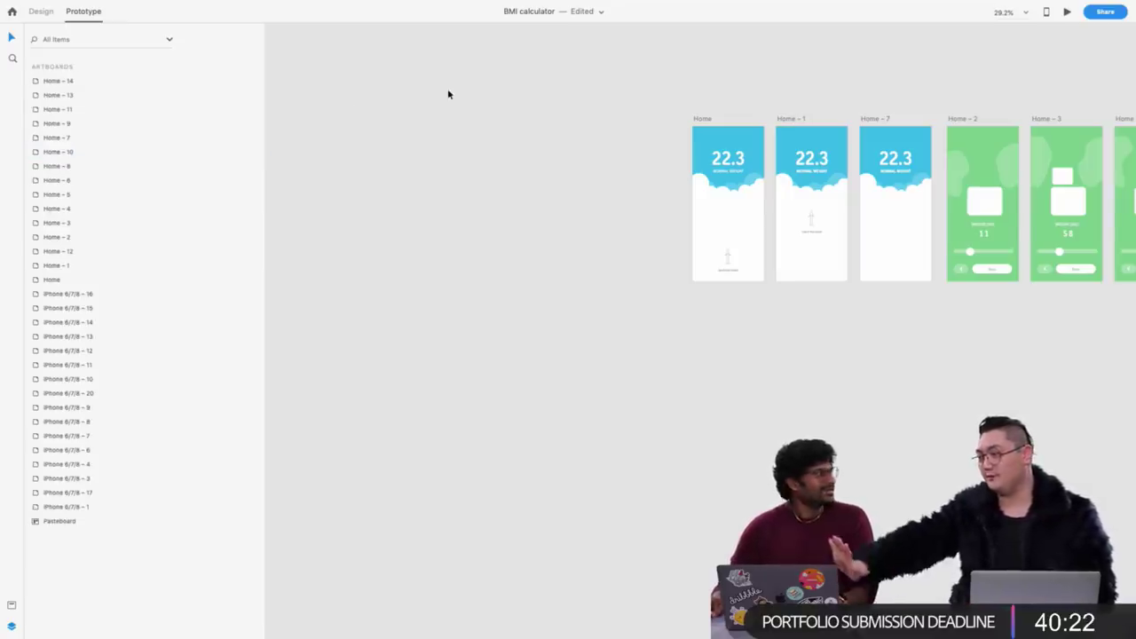
scroll(448, 94, right, 9)
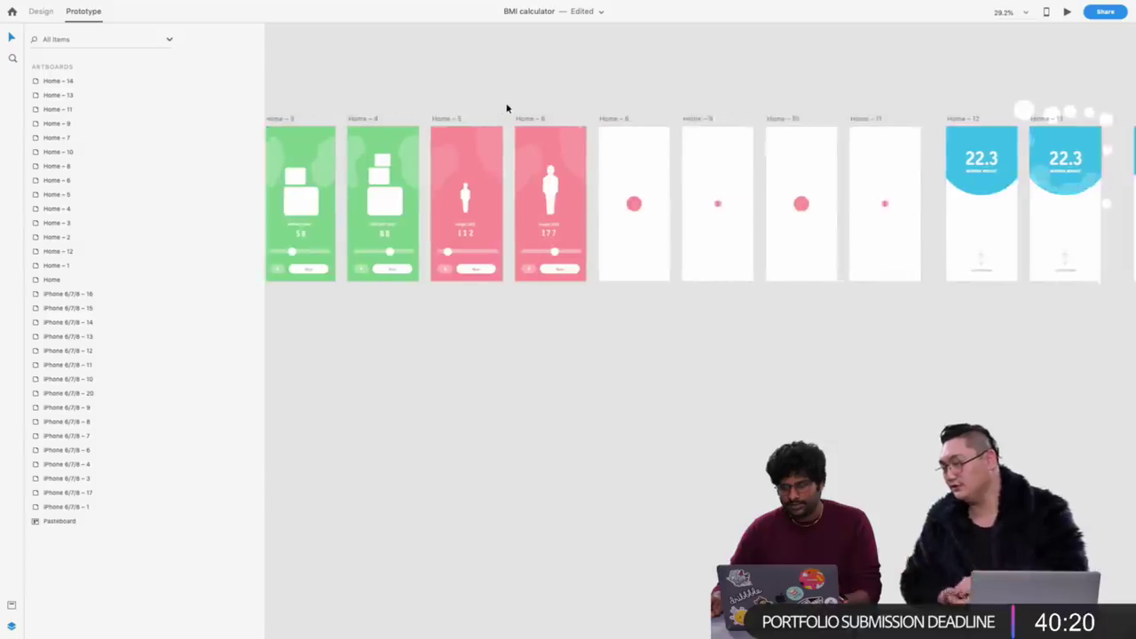
scroll(506, 107, right, 7)
scroll(444, 116, up, 5)
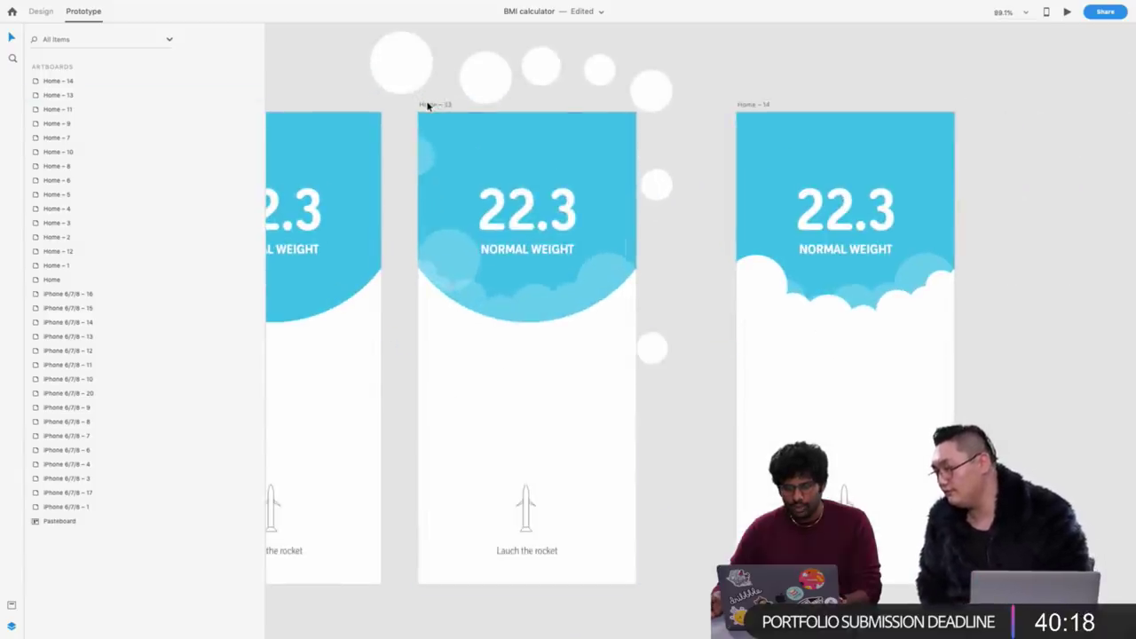
click(427, 106)
click(1068, 11)
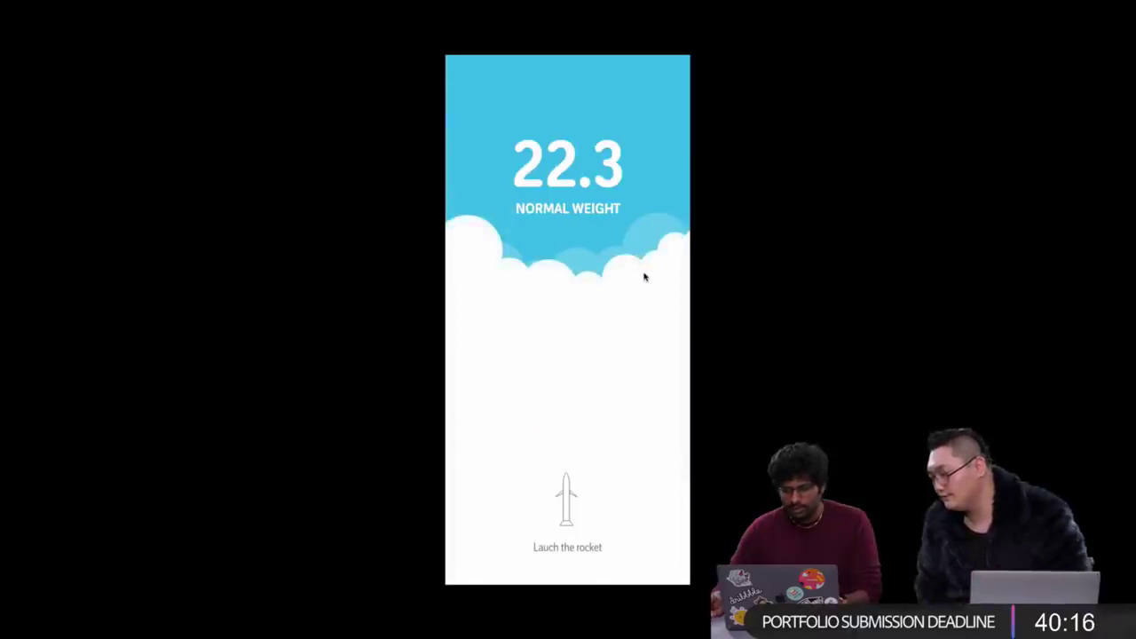
key(Escape)
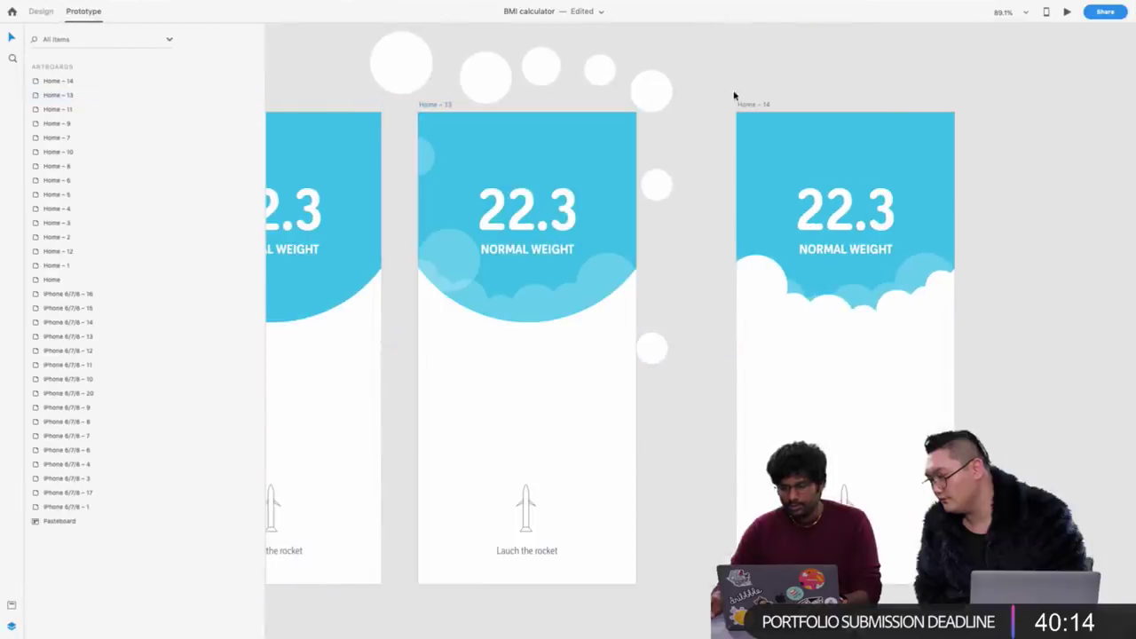
Delete the Home – 14 artboard and the group of white cloud circles on the pasteboard around Home – 13
click(746, 106)
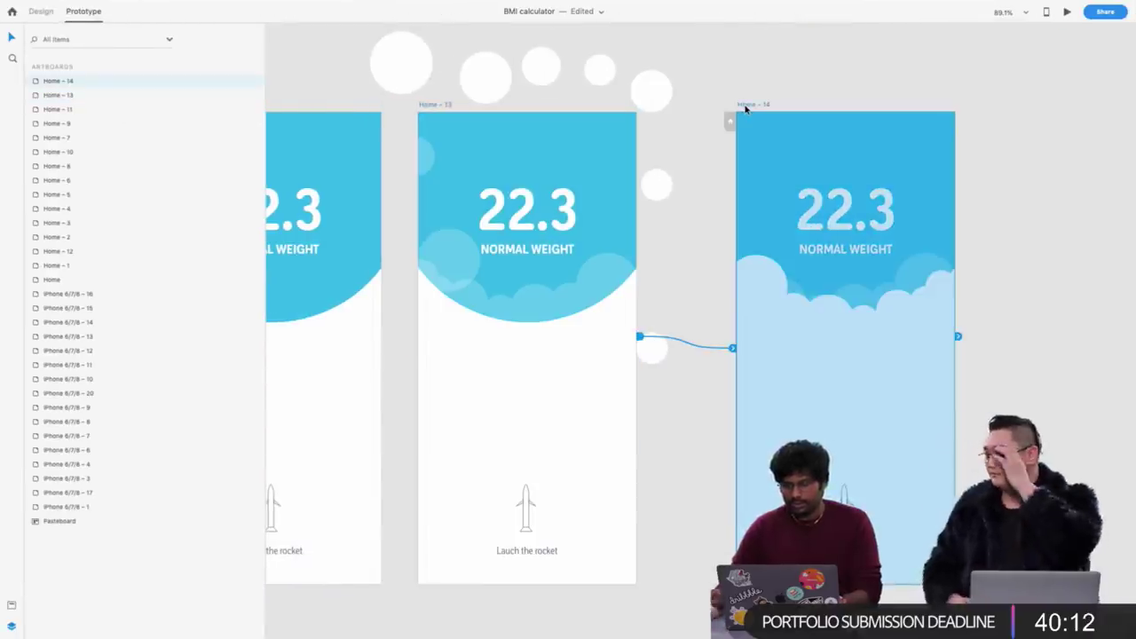
key(Delete)
scroll(672, 124, down, 3)
click(661, 100)
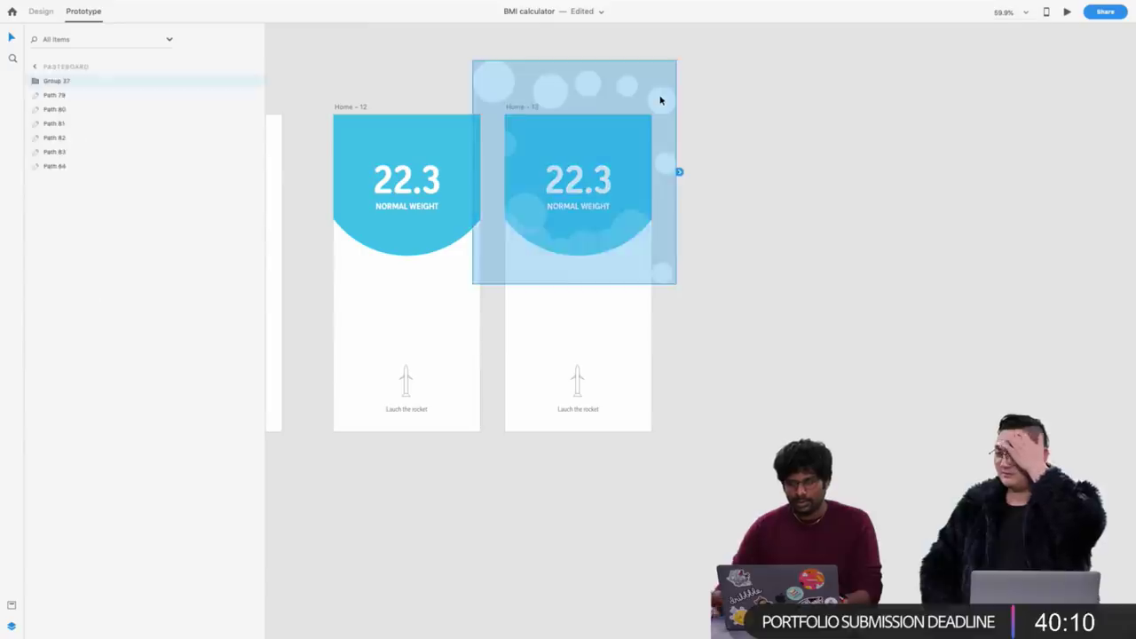
key(Delete)
Move Home – 13 farther from Home – 12, and shift the overlapping translucent cloud circles off it and back around Home – 12
drag(528, 213, 524, 224)
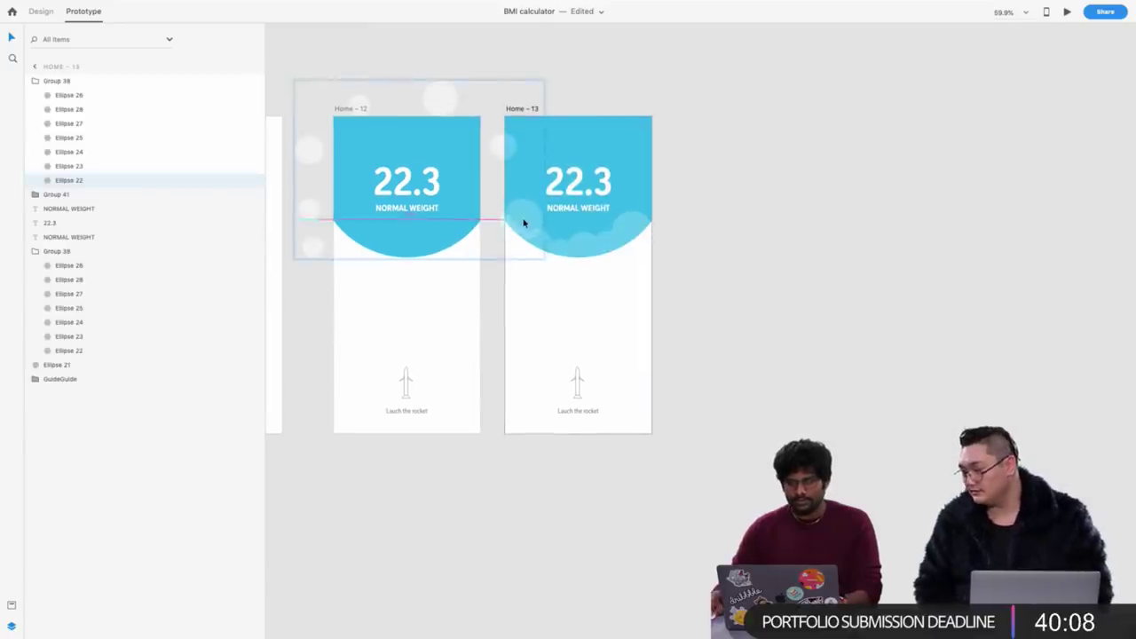
drag(524, 108, 639, 108)
double_click(634, 208)
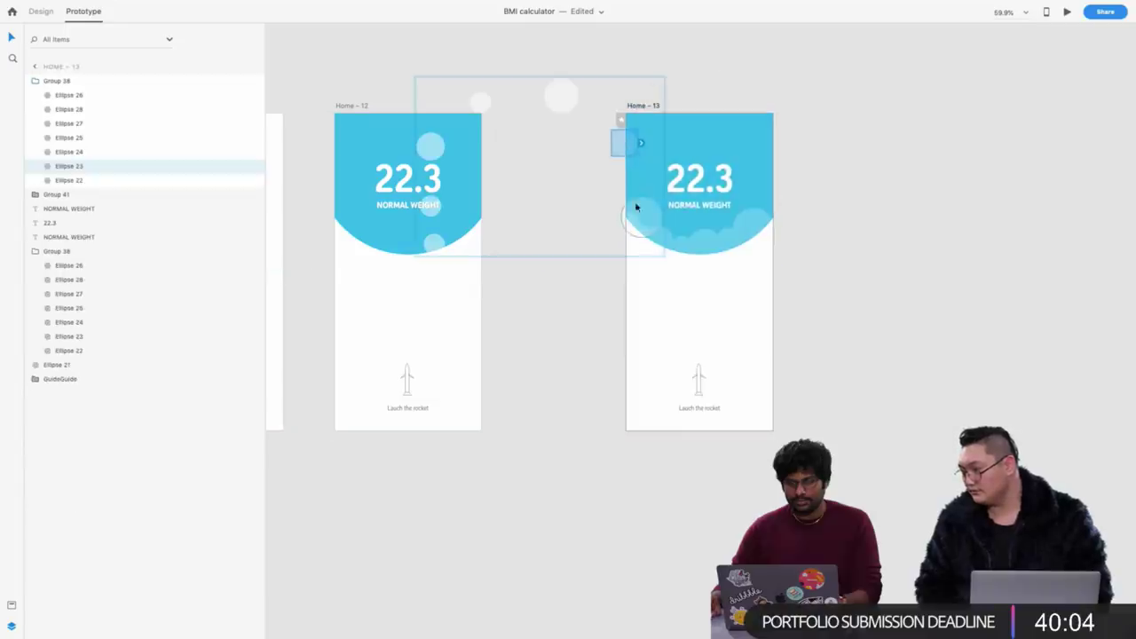
drag(647, 216, 585, 203)
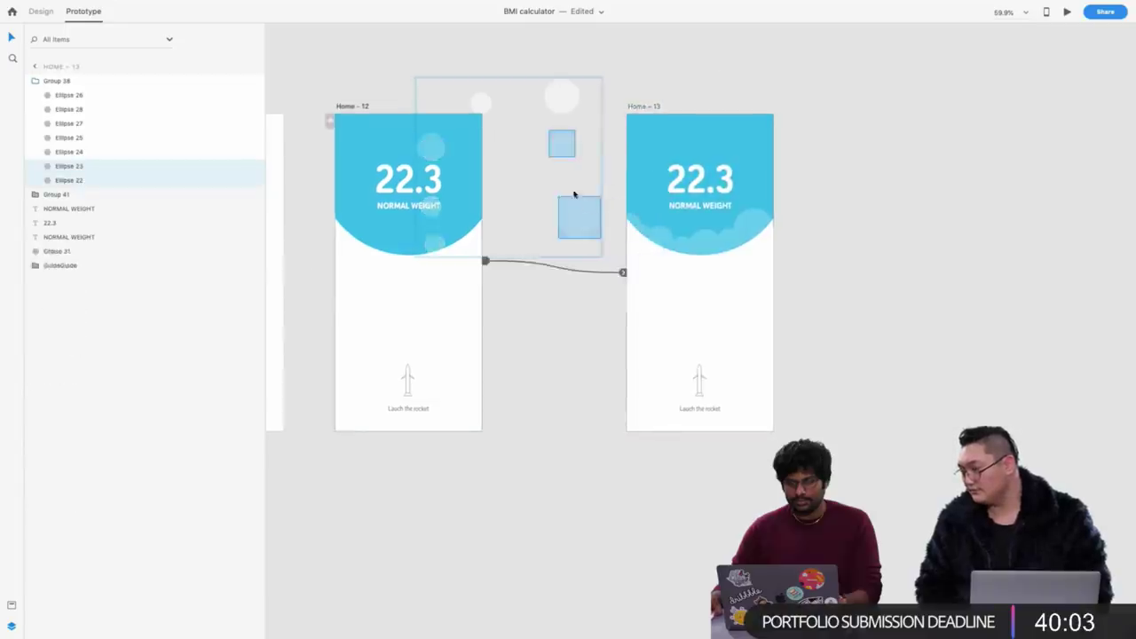
click(559, 104)
click(435, 248)
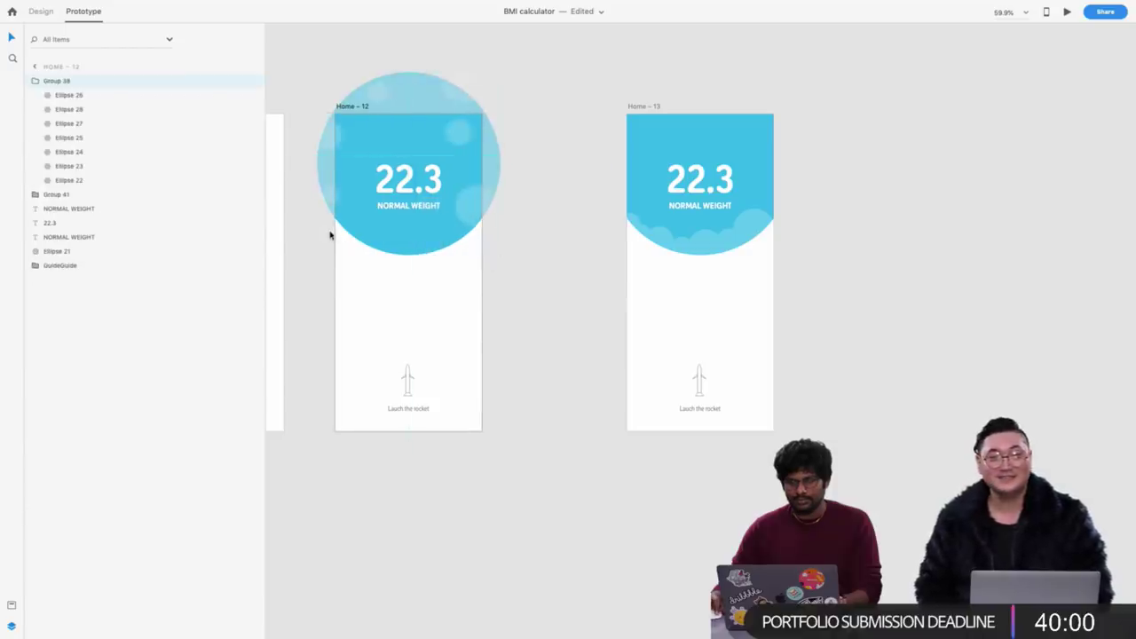
click(326, 236)
Spread the individual translucent cloud circles of Home – 12 so they all sit outside the artboard's blue header
scroll(370, 107, up, 2)
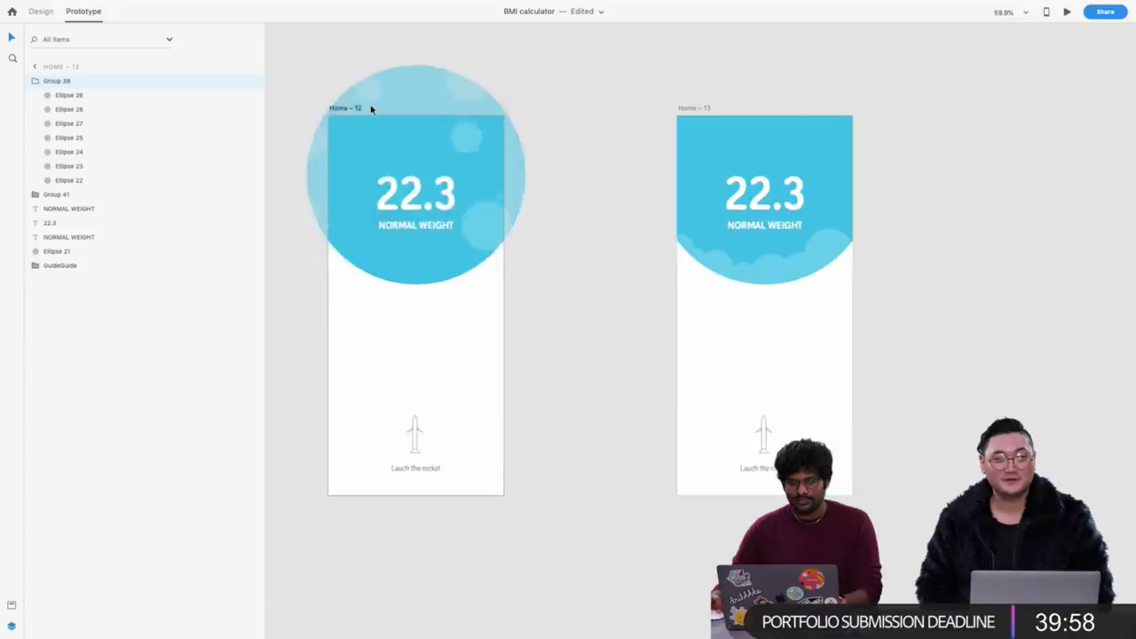
double_click(456, 91)
drag(463, 78, 498, 64)
click(507, 139)
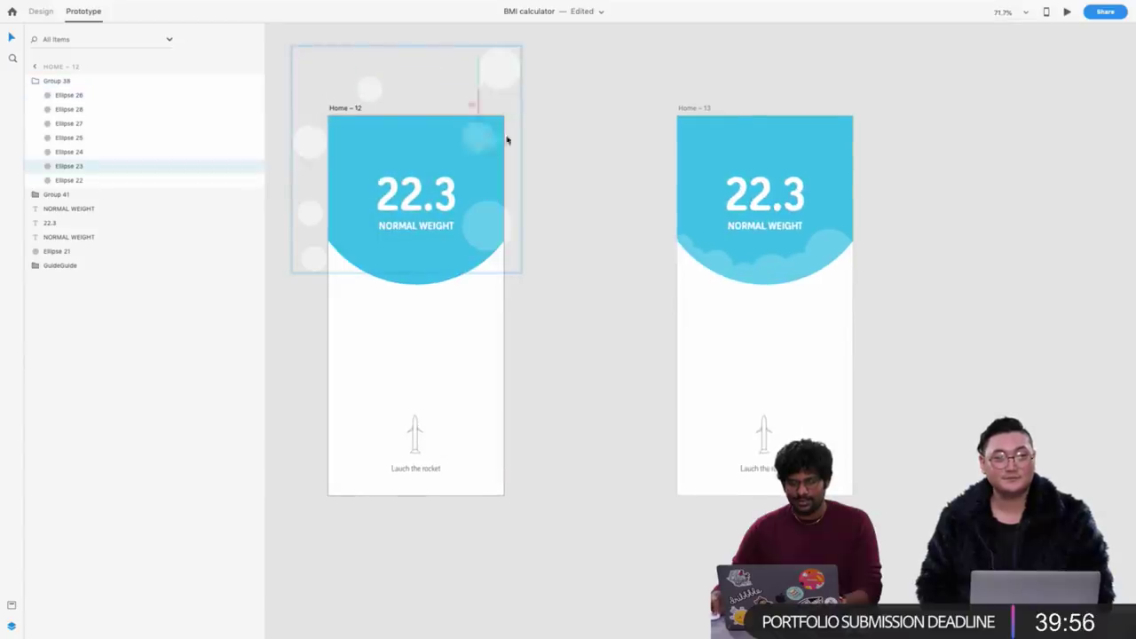
drag(500, 217, 557, 227)
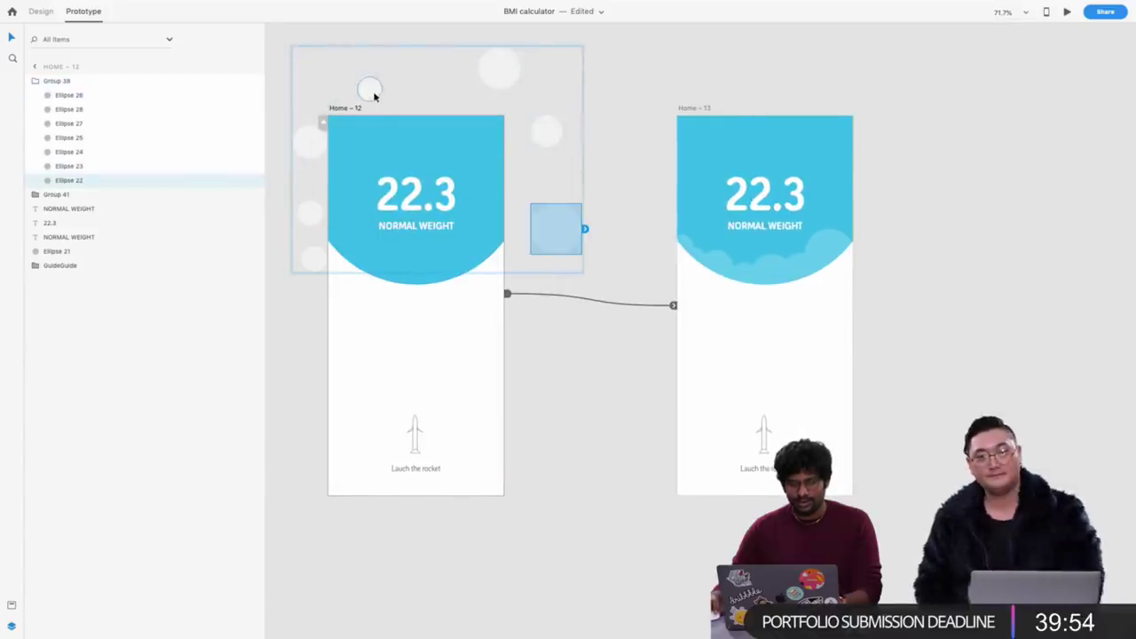
drag(373, 94, 380, 87)
drag(313, 137, 309, 97)
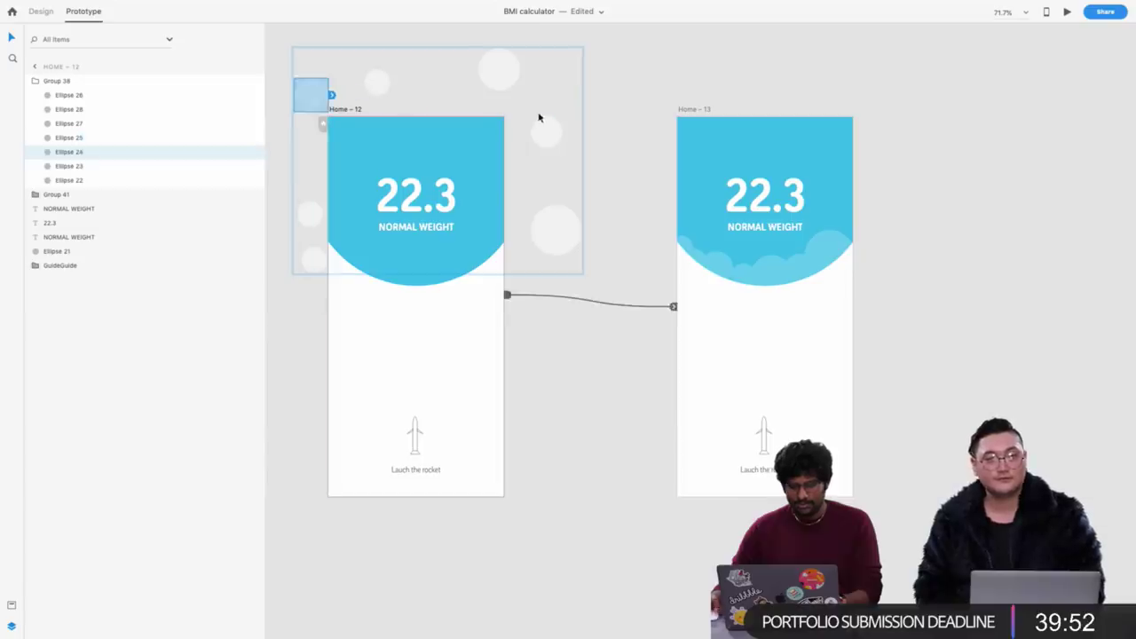
click(597, 90)
Try to copy the translucent cloud group from Home – 1 onto Home – 13
scroll(603, 93, down, 5)
scroll(604, 93, right, 10)
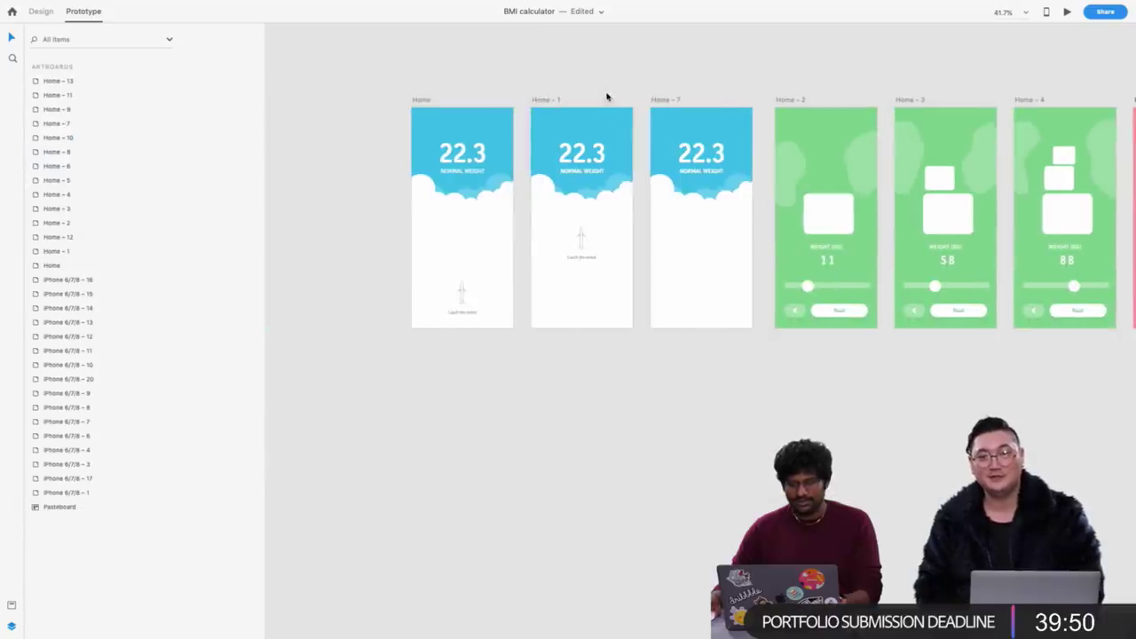
click(573, 211)
scroll(626, 136, right, 15)
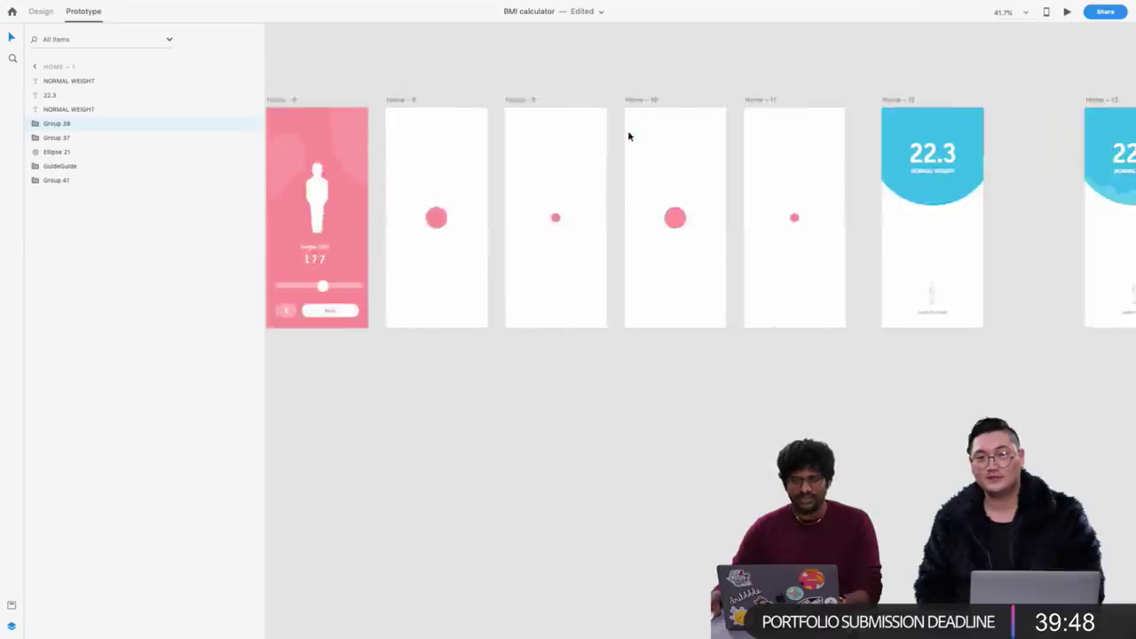
scroll(625, 136, right, 8)
scroll(513, 105, up, 5)
click(499, 104)
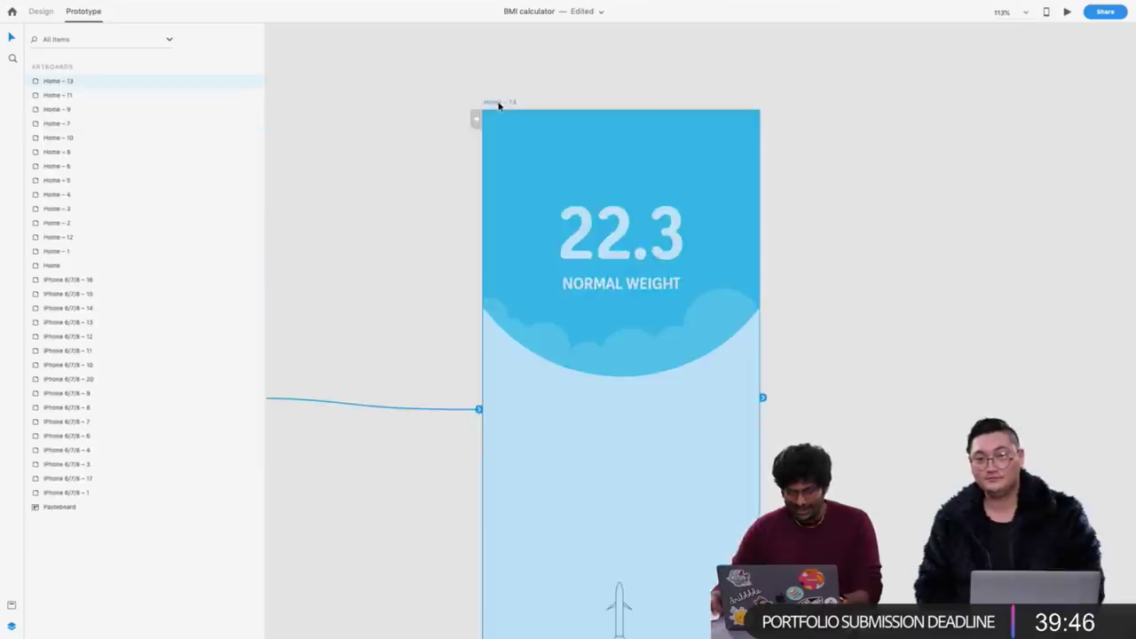
click(501, 112)
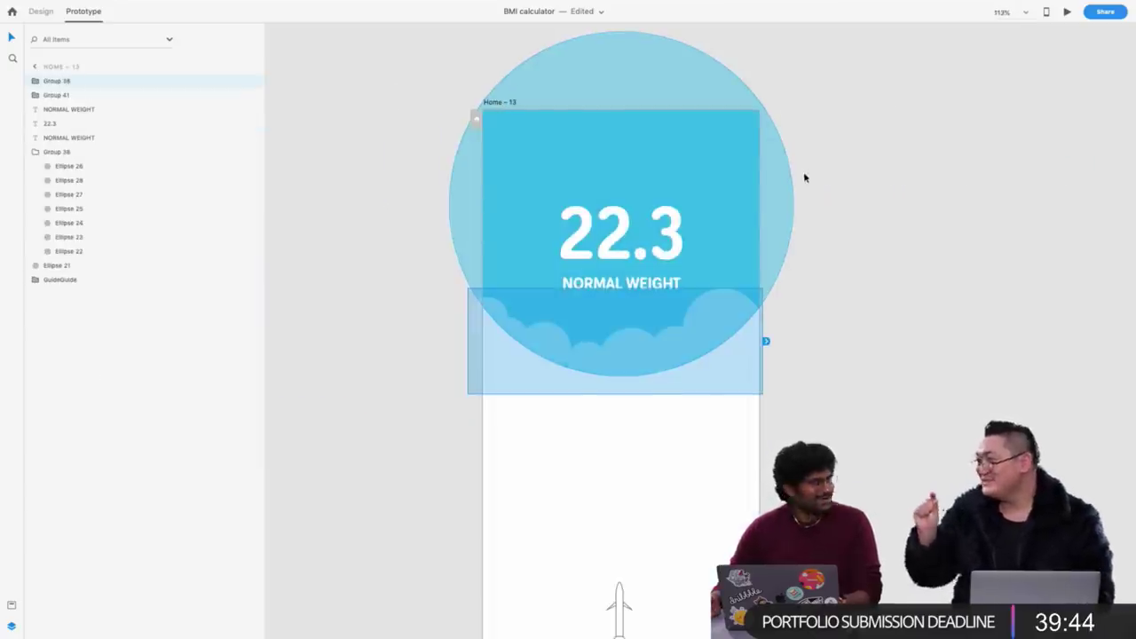
scroll(753, 391, down, 2)
click(879, 332)
scroll(690, 385, up, 2)
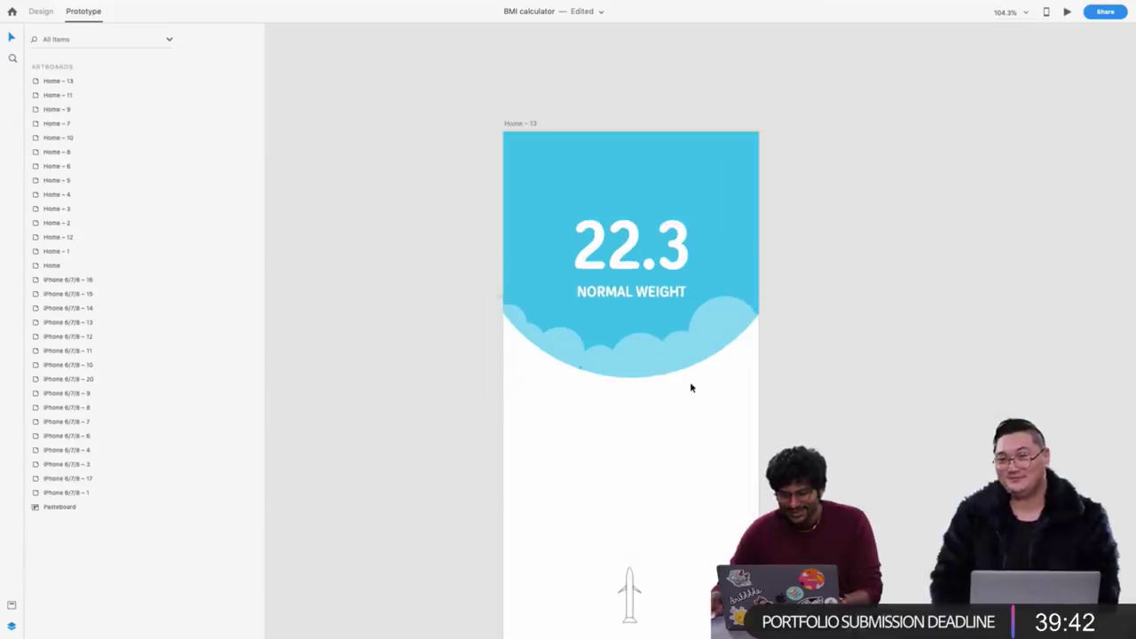
click(697, 387)
click(862, 264)
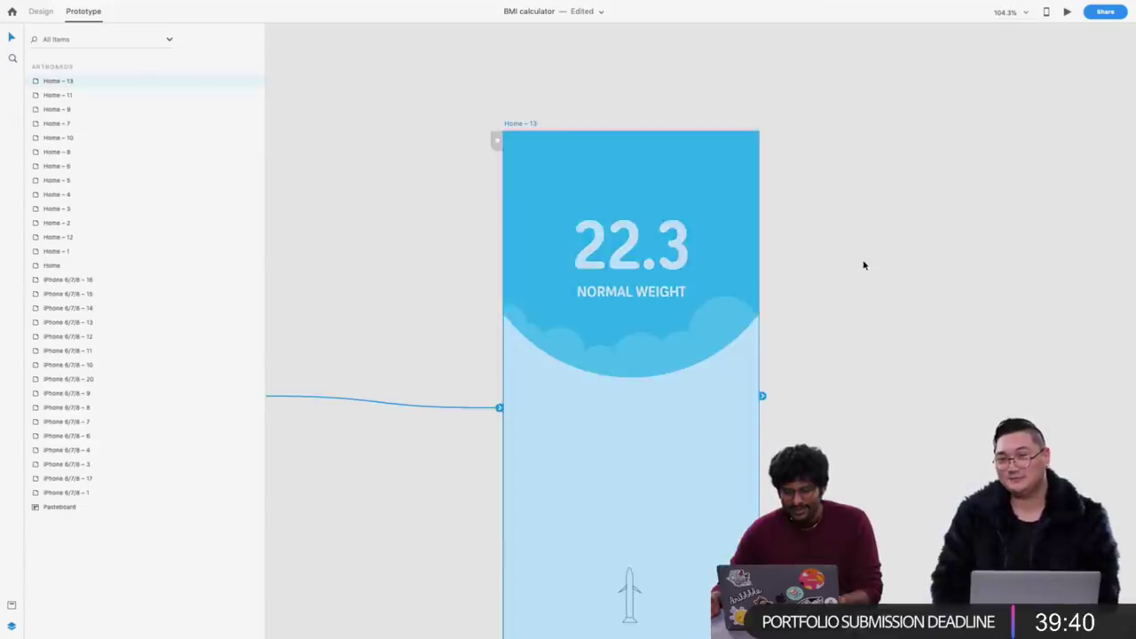
Copy the white cloud group from Home – 7 and paste it onto Home – 13 over the blue ellipse
scroll(832, 215, down, 3)
click(640, 168)
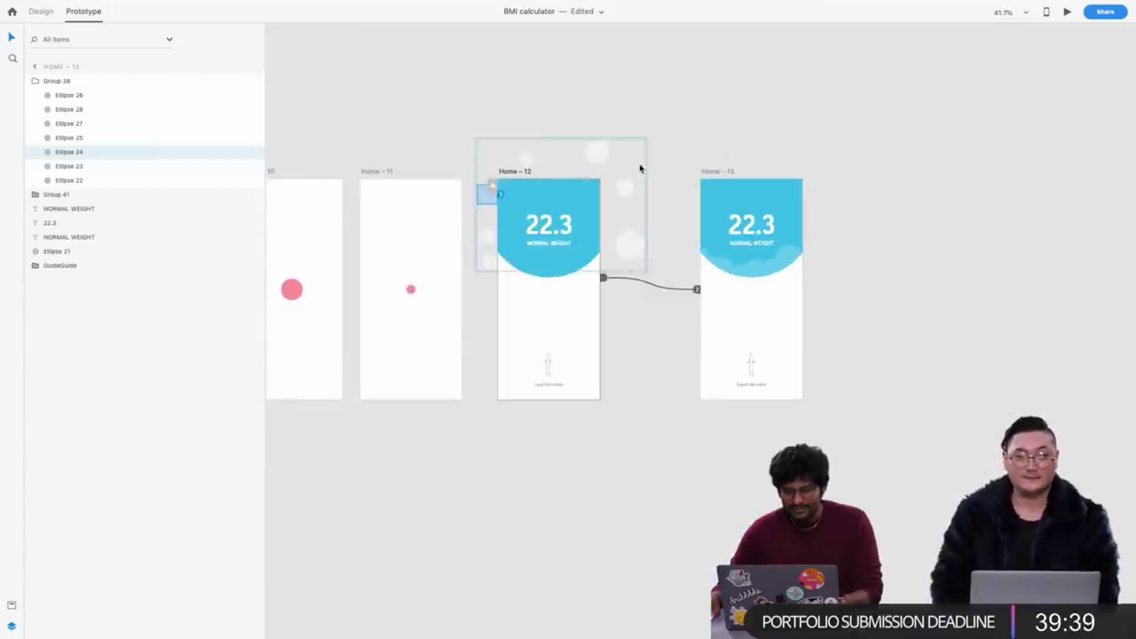
scroll(614, 127, left, 10)
click(616, 127)
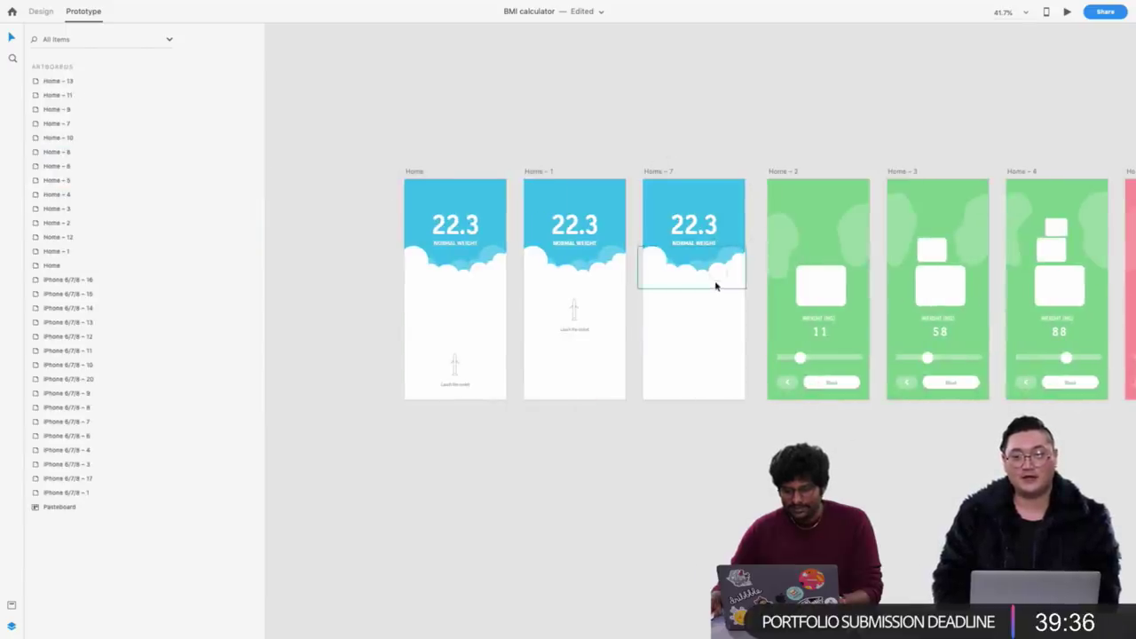
click(716, 286)
scroll(760, 98, right, 5)
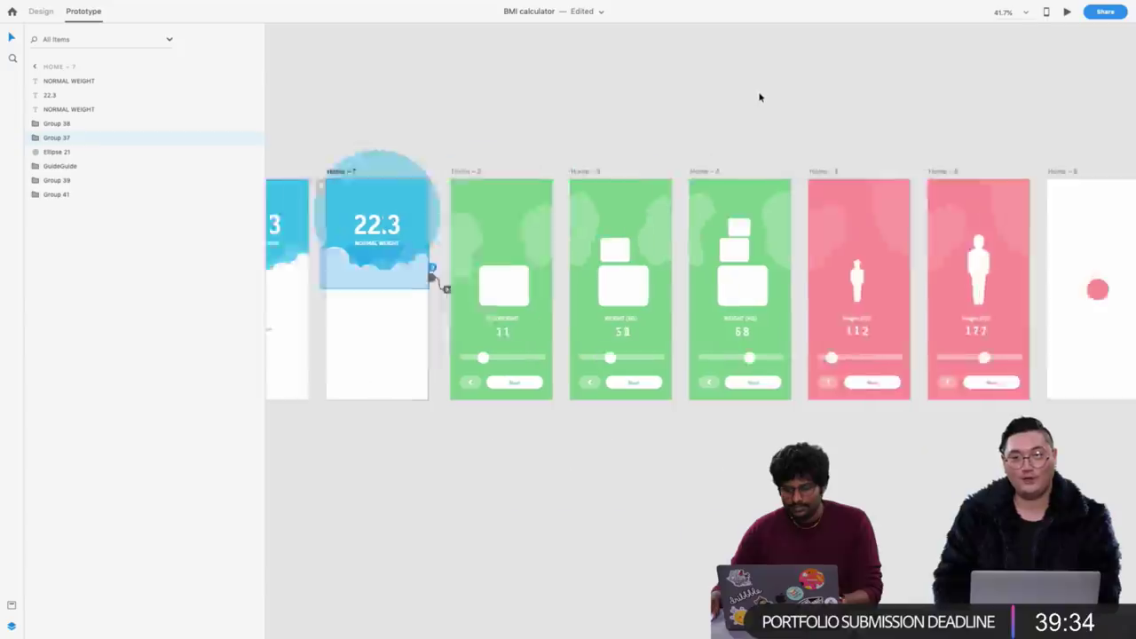
scroll(759, 98, right, 13)
click(901, 169)
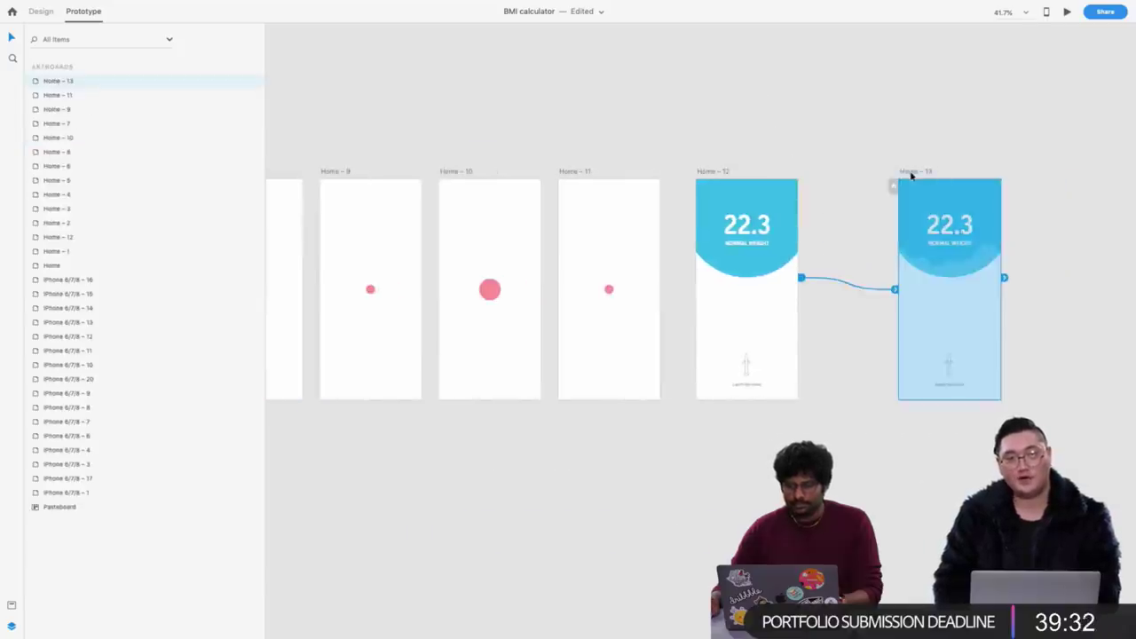
scroll(675, 211, up, 10)
click(677, 213)
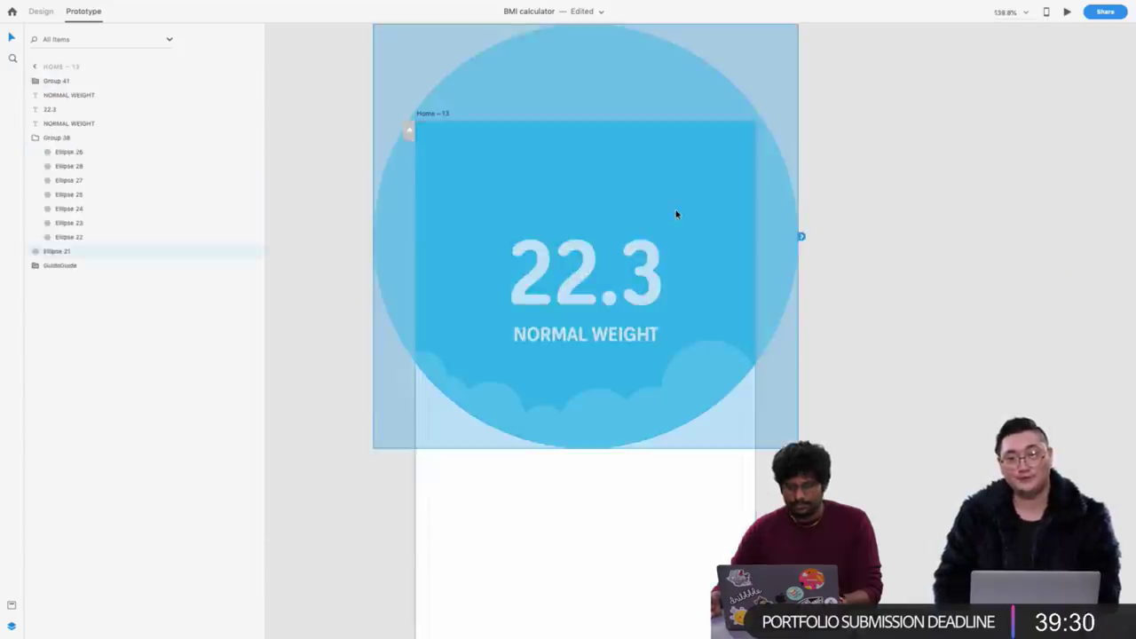
click(741, 96)
Move Home – 13 closer to Home – 12 with matching artboard spacing, and open the settings of the transition between them
scroll(741, 97, down, 6)
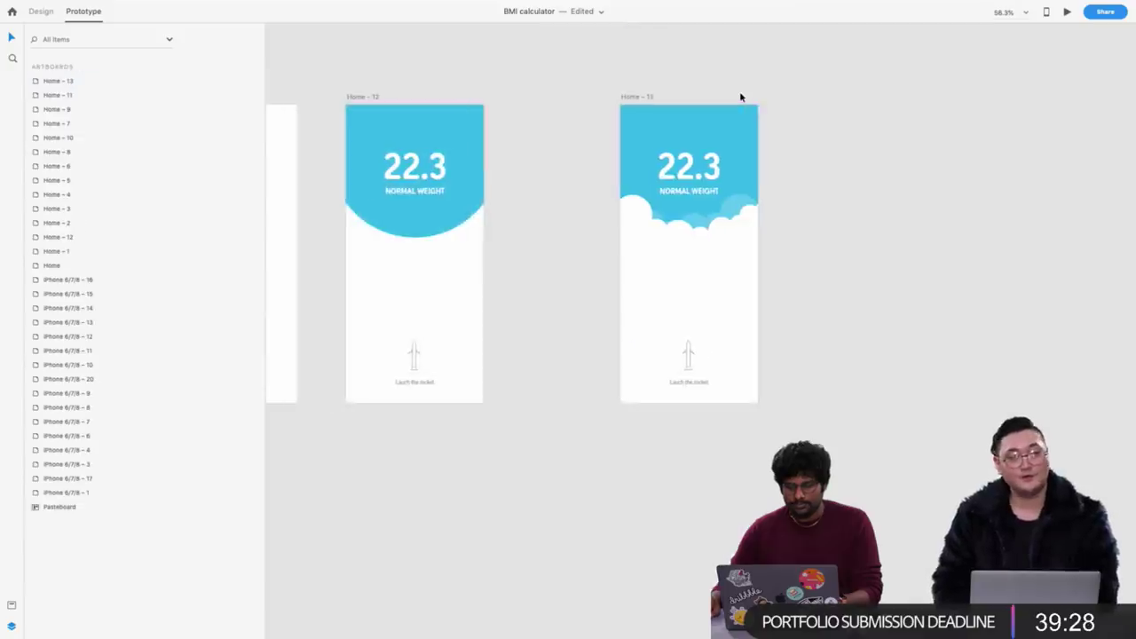
scroll(701, 105, left, 2)
drag(666, 102, 574, 107)
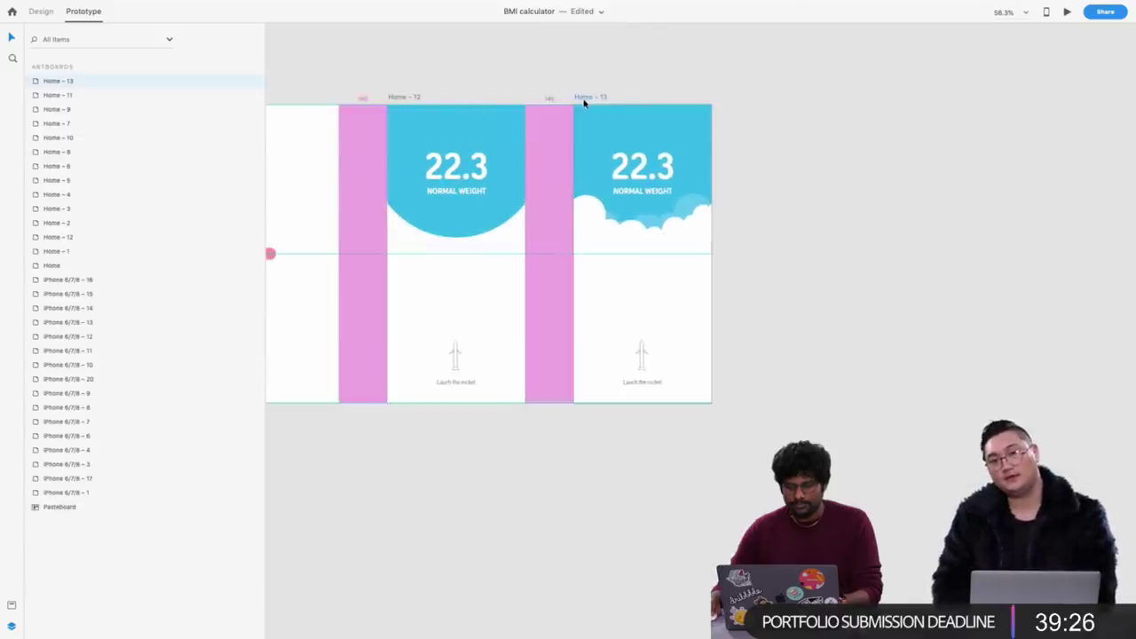
click(426, 144)
drag(528, 242, 570, 256)
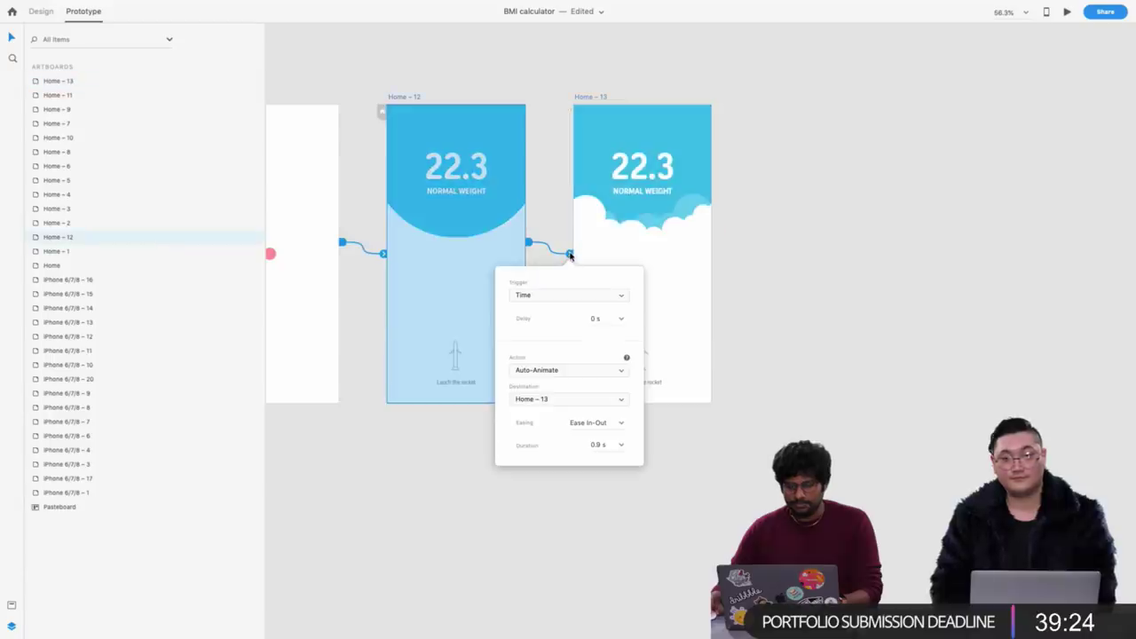
Raise the upper anchor points of the pale blob at Home – 6's left edge, and shift the whole blob down and slightly left
scroll(561, 72, left, 10)
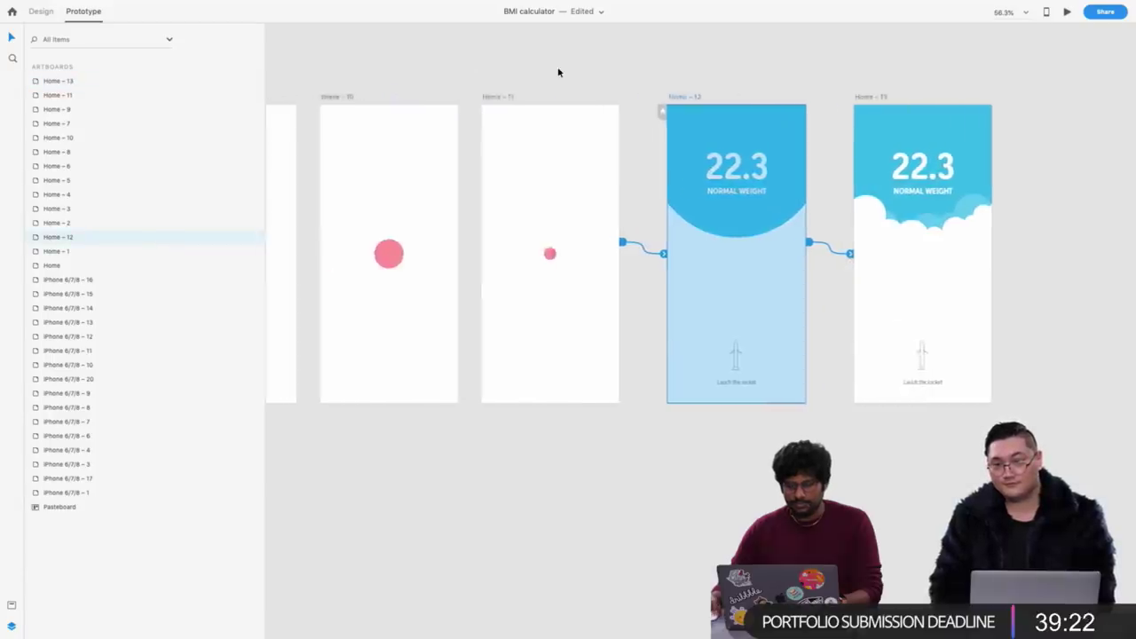
scroll(564, 73, left, 3)
scroll(565, 72, right, 15)
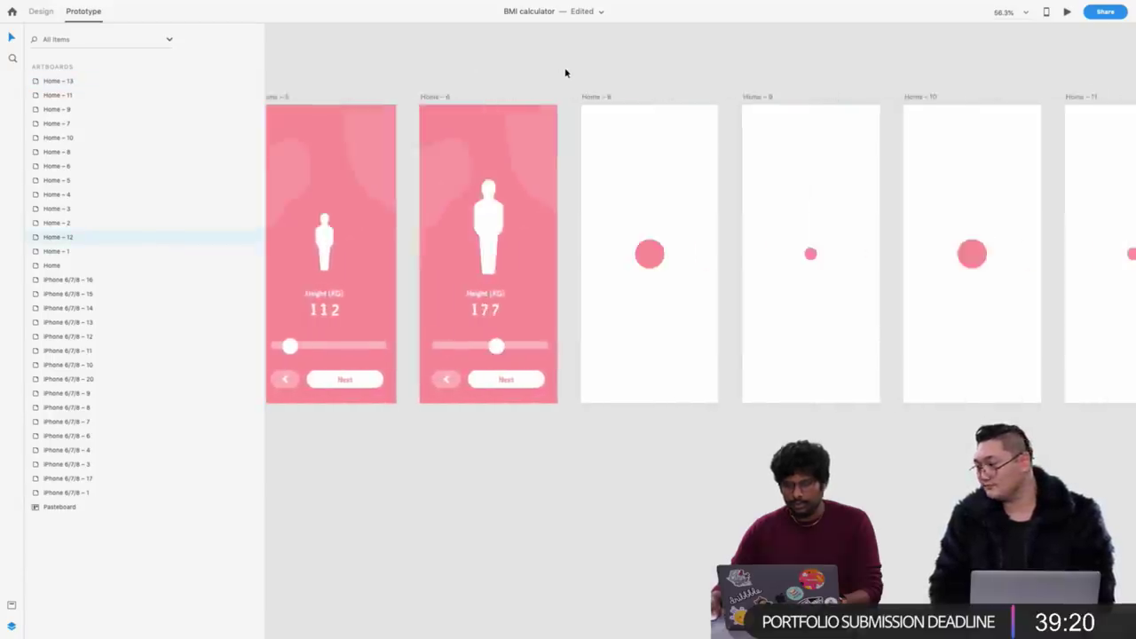
scroll(564, 73, left, 7)
scroll(799, 179, up, 5)
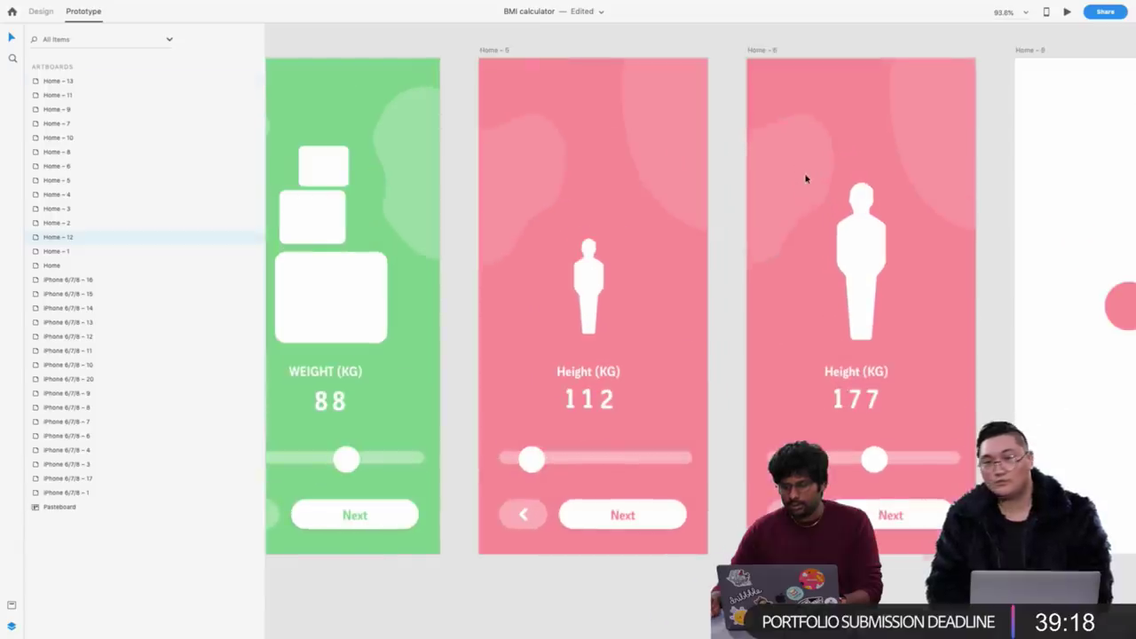
click(806, 178)
click(40, 11)
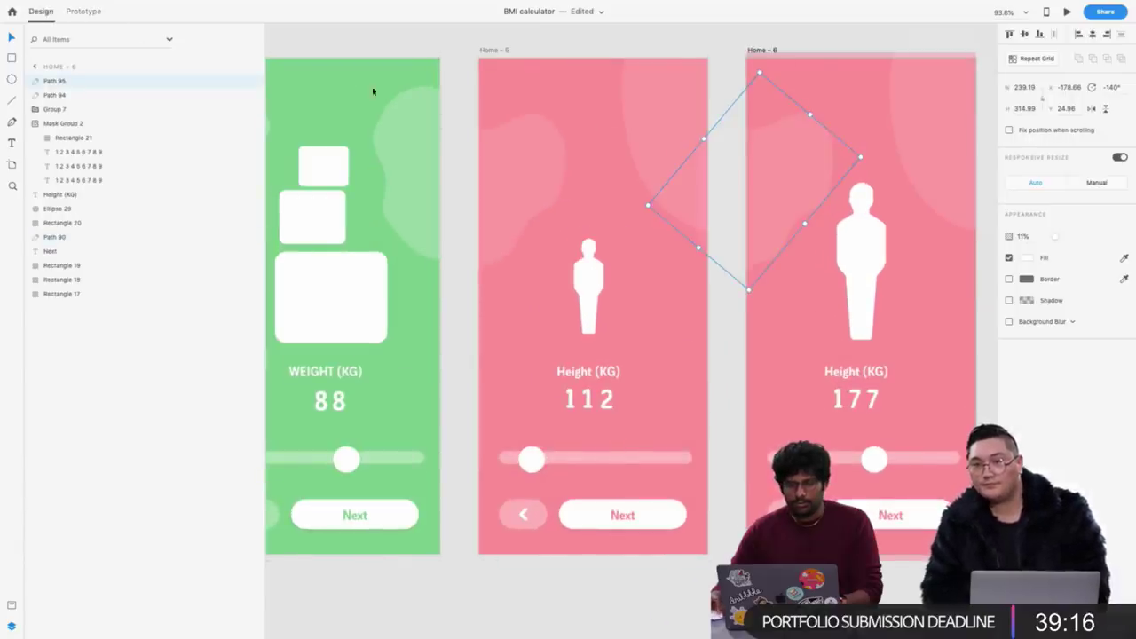
double_click(795, 129)
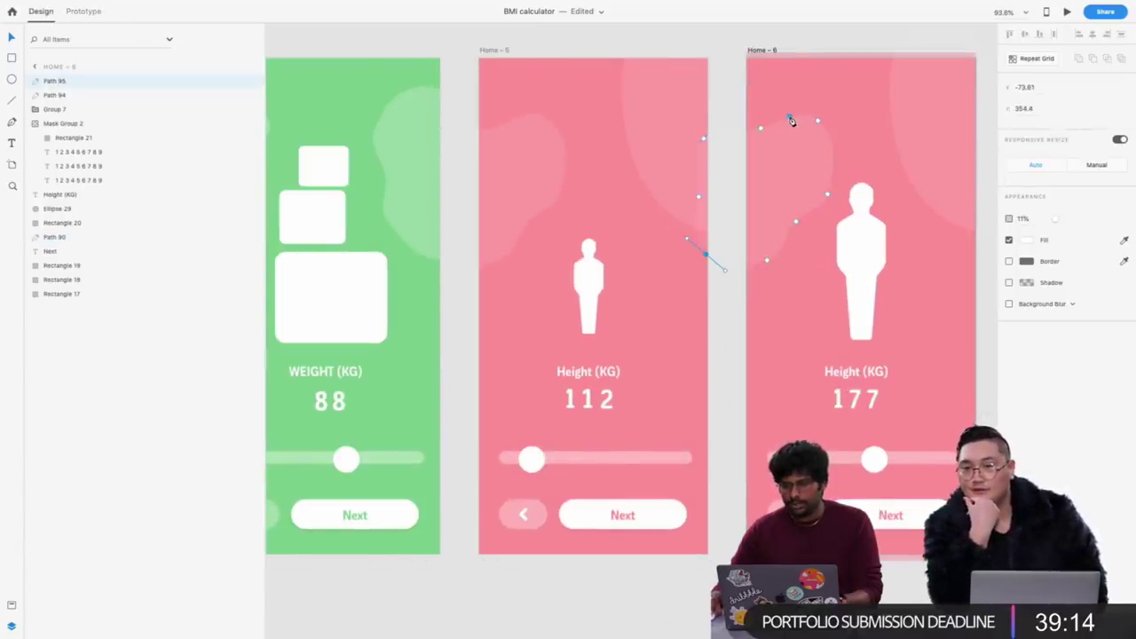
click(791, 97)
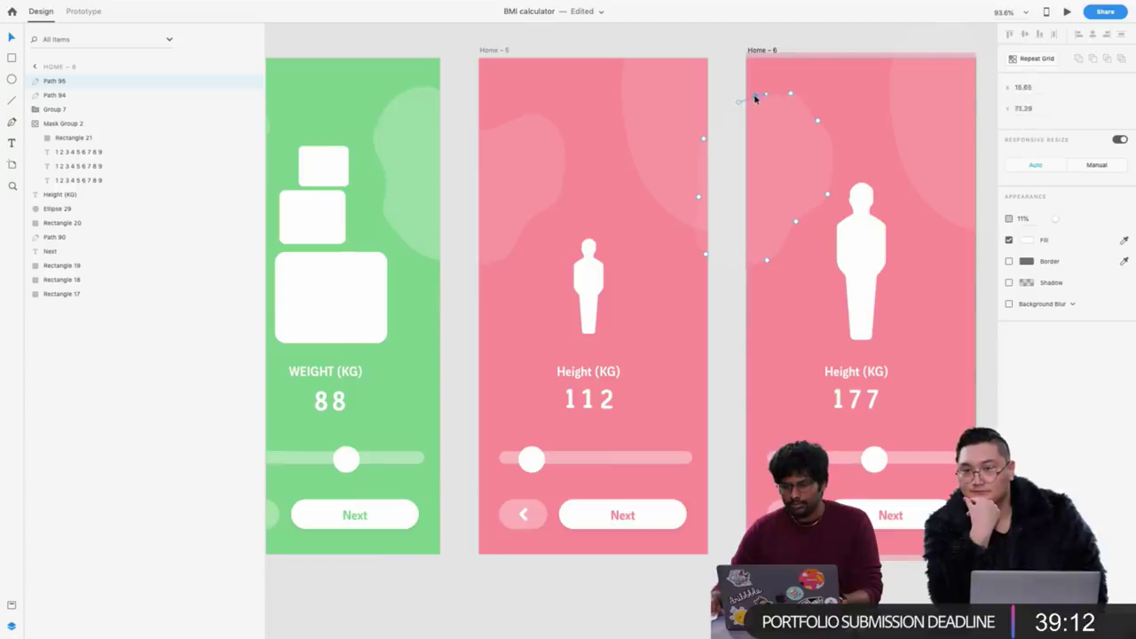
drag(755, 98, 754, 94)
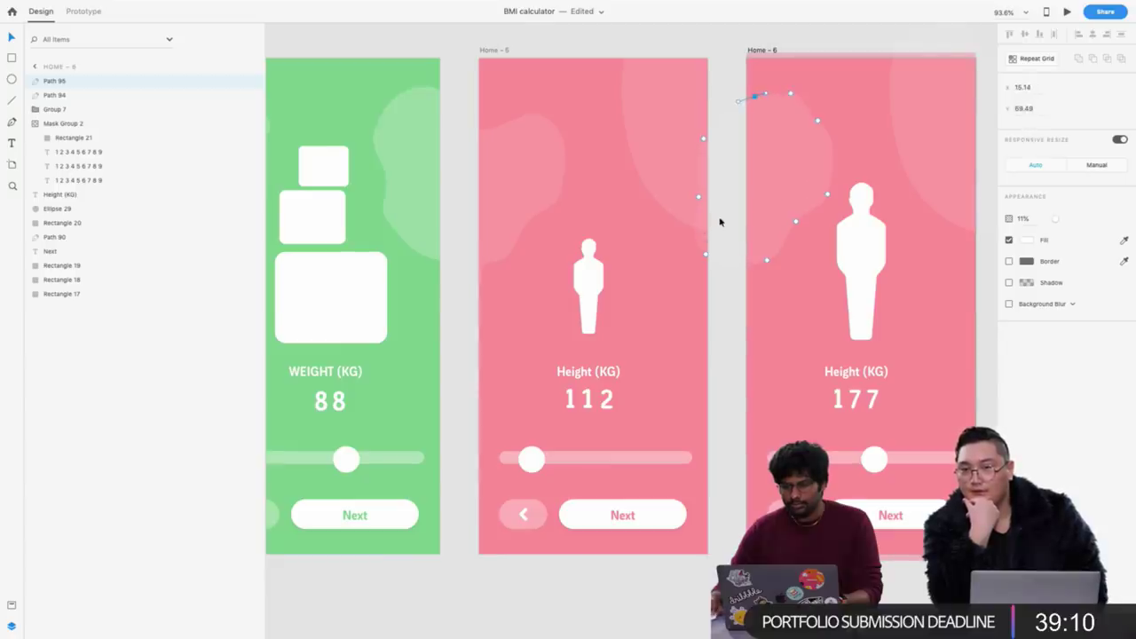
click(783, 44)
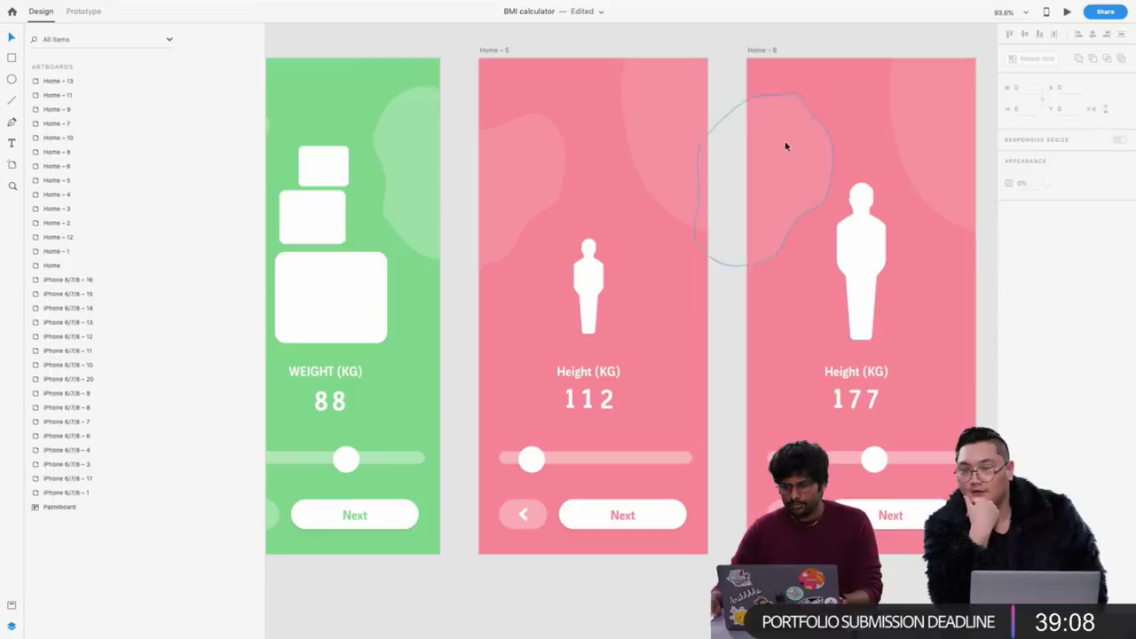
click(778, 172)
double_click(776, 179)
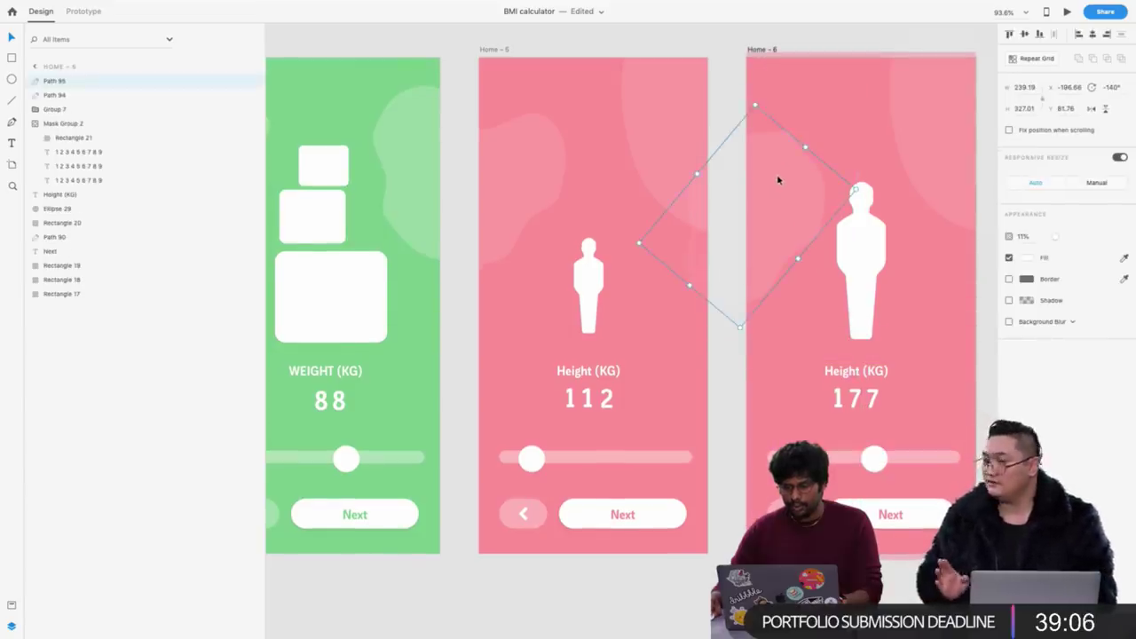
Start the desktop preview with the Home artboard, take it out of full screen, and move the preview window to the desktop's right side
scroll(777, 173, left, 10)
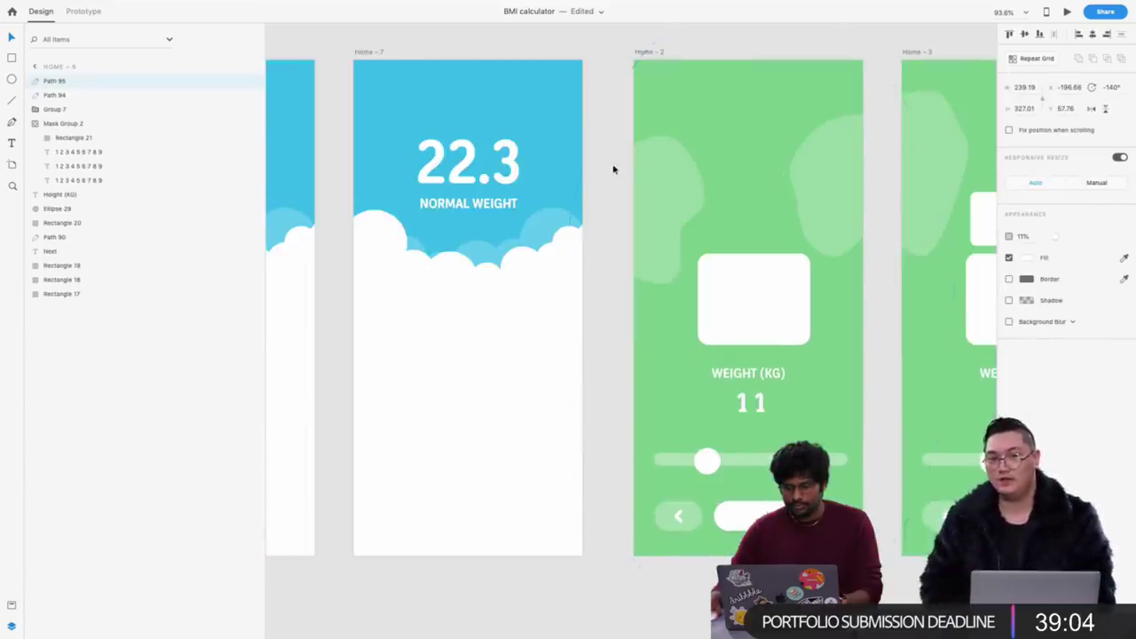
scroll(612, 168, down, 5)
scroll(612, 167, left, 10)
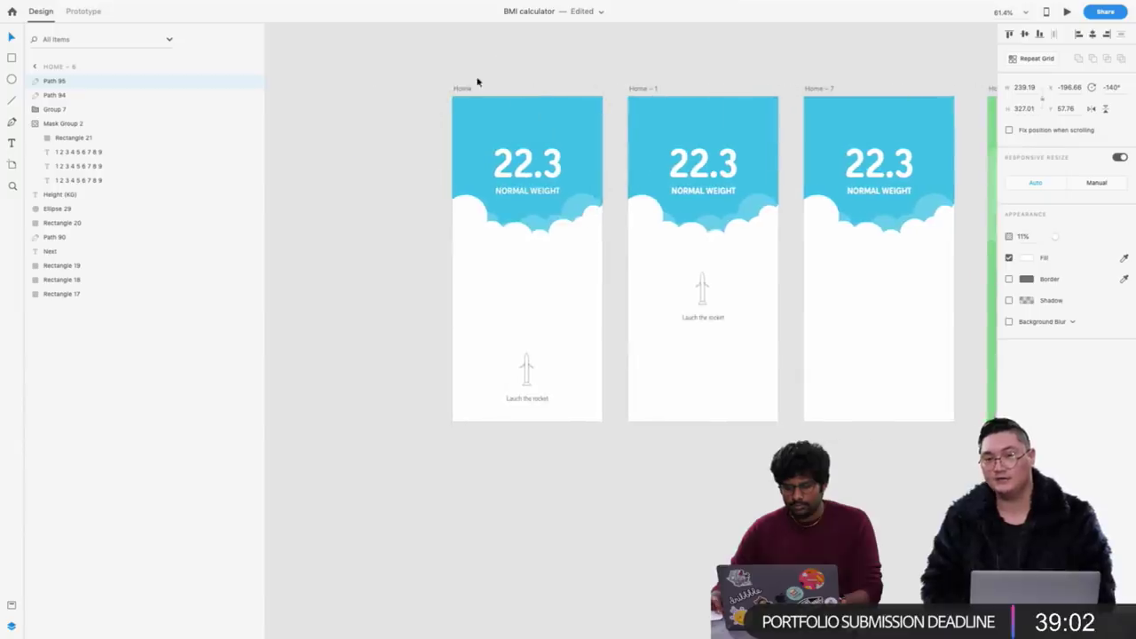
click(469, 87)
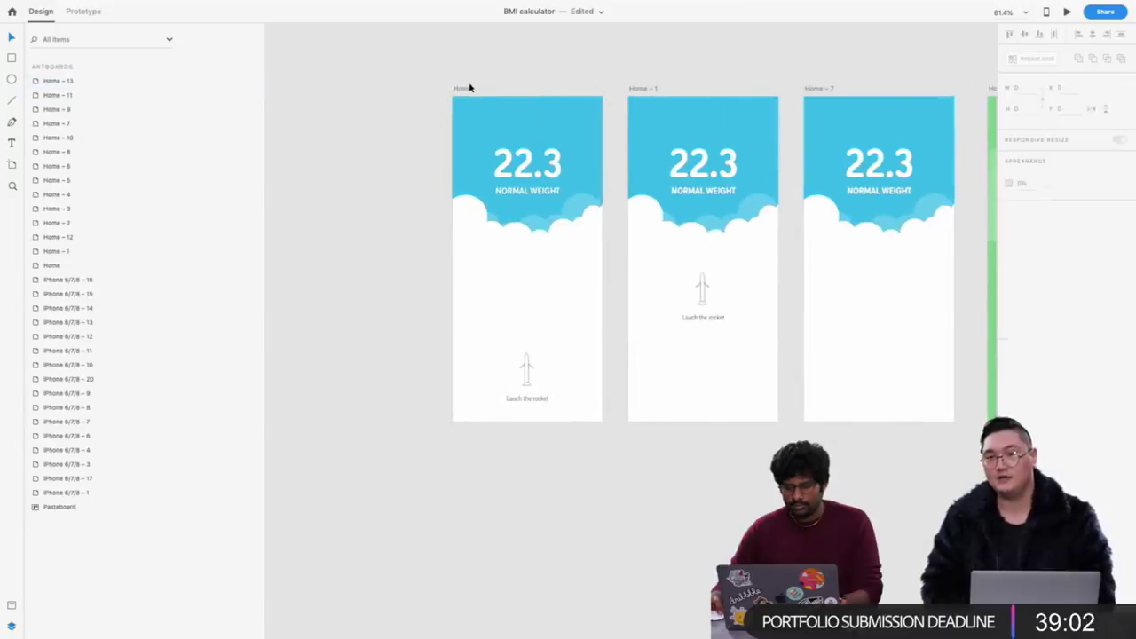
click(1067, 13)
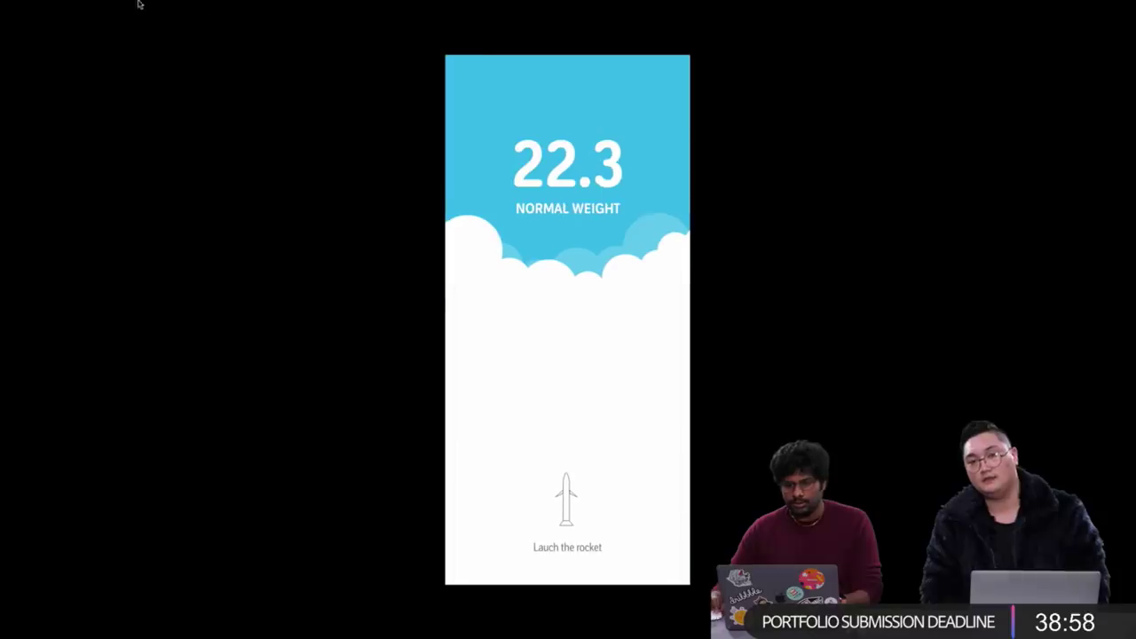
click(35, 24)
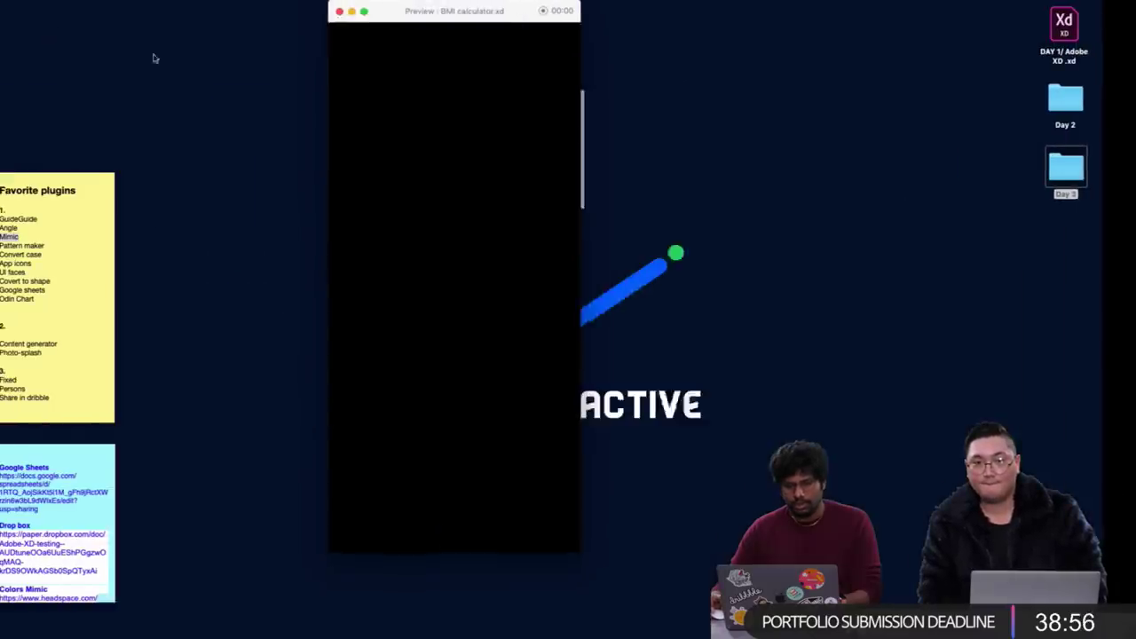
drag(489, 24, 857, 41)
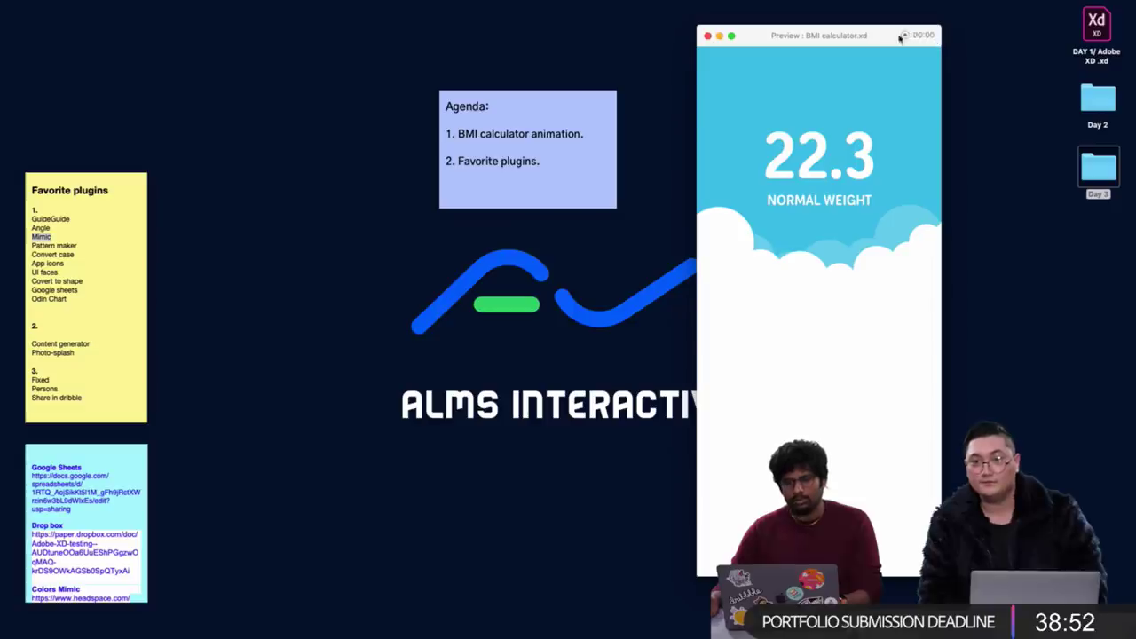
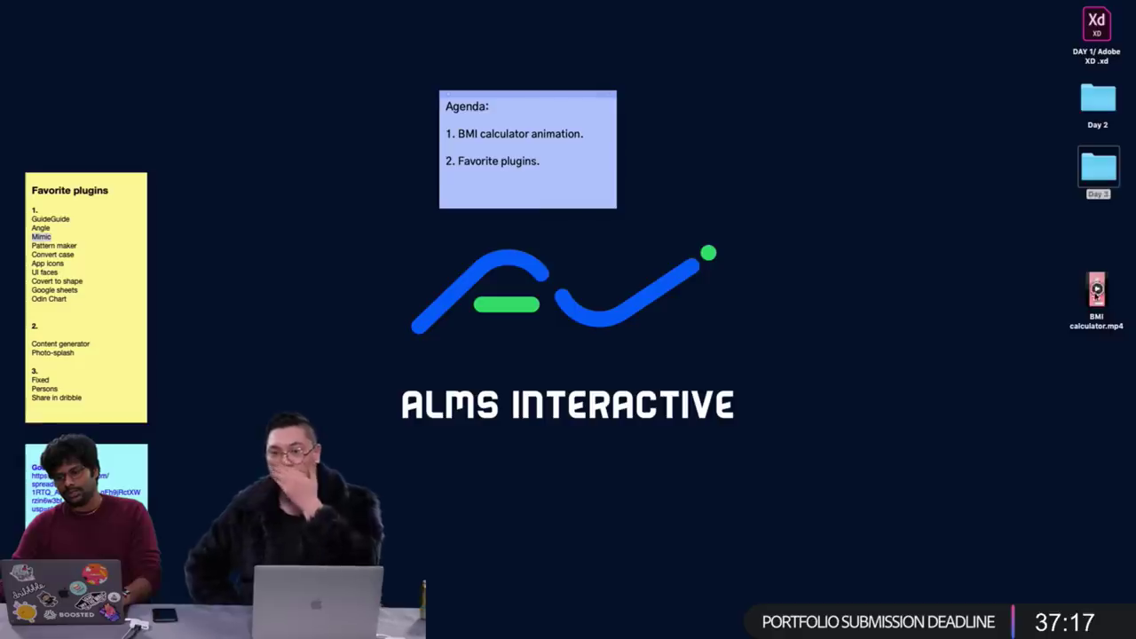
Play the BMI calculator.mp4 recording from the desktop and close it
double_click(1096, 293)
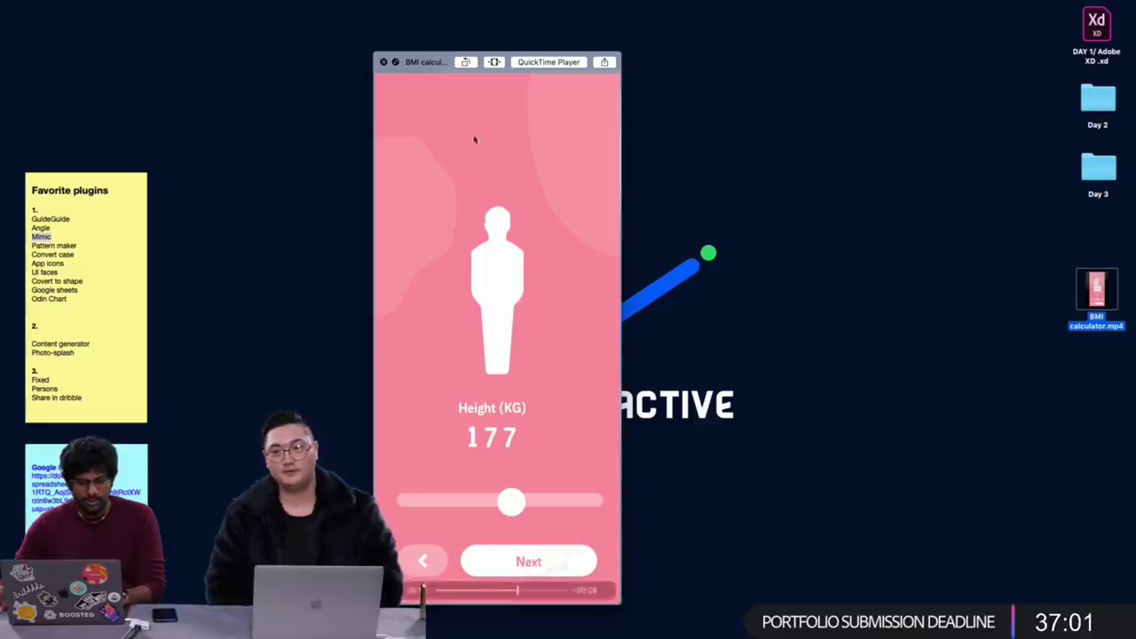
key(super+w)
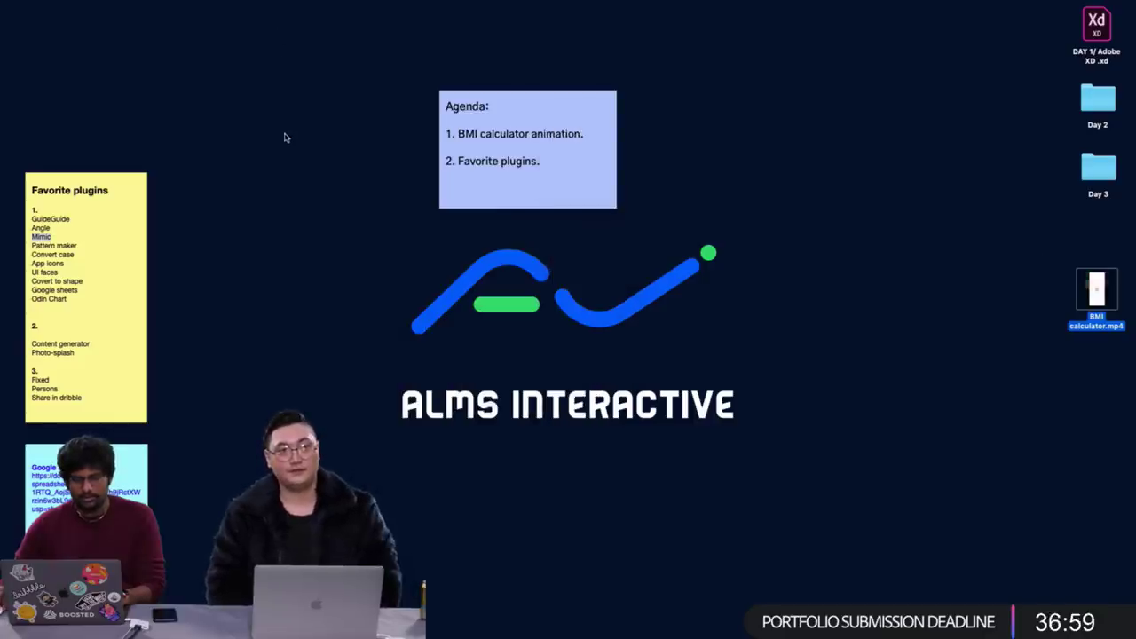
Move the Agenda sticky note directly above the Favorite plugins note, and highlight GuideGuide in the plugins list
drag(476, 96, 90, 39)
click(62, 221)
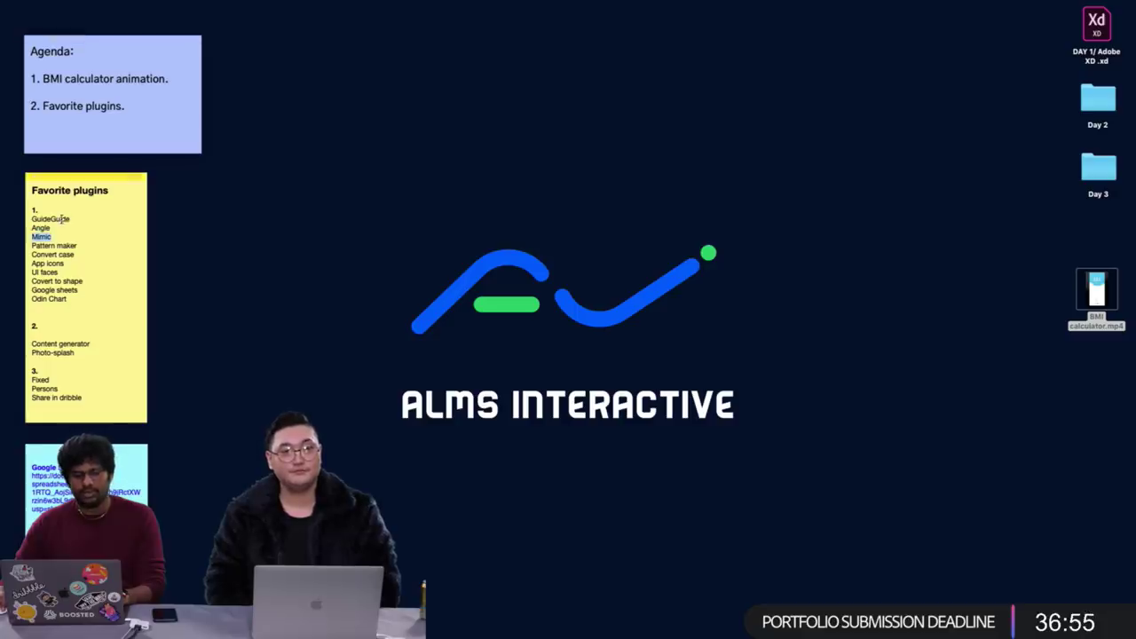
double_click(63, 221)
Switch back to Adobe XD and close the BMI calculator document
key(F4)
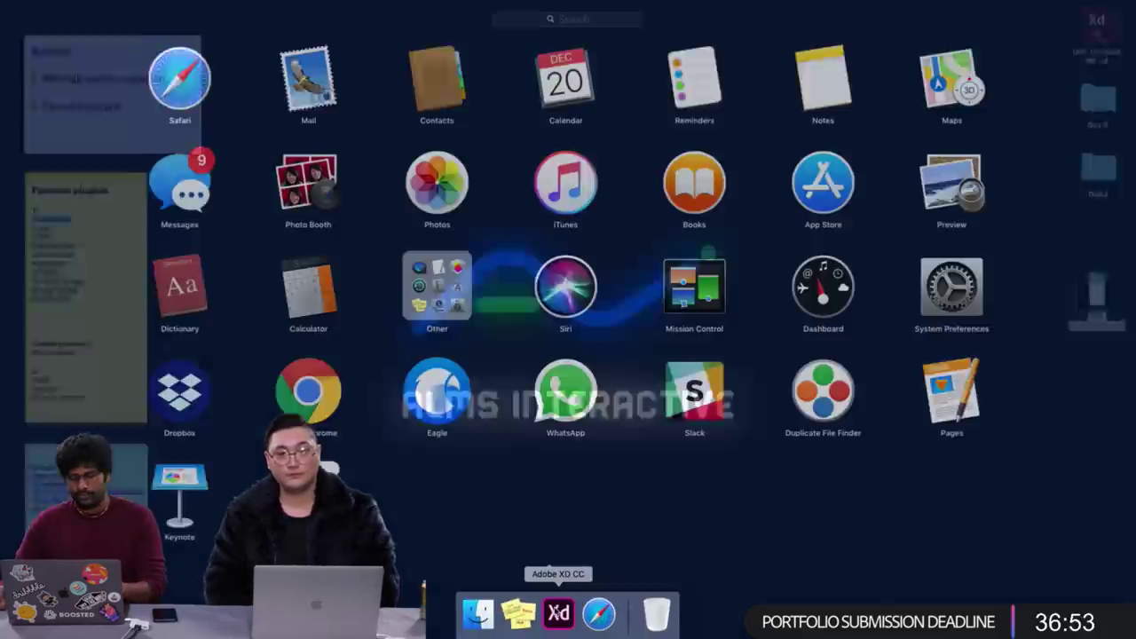
click(557, 612)
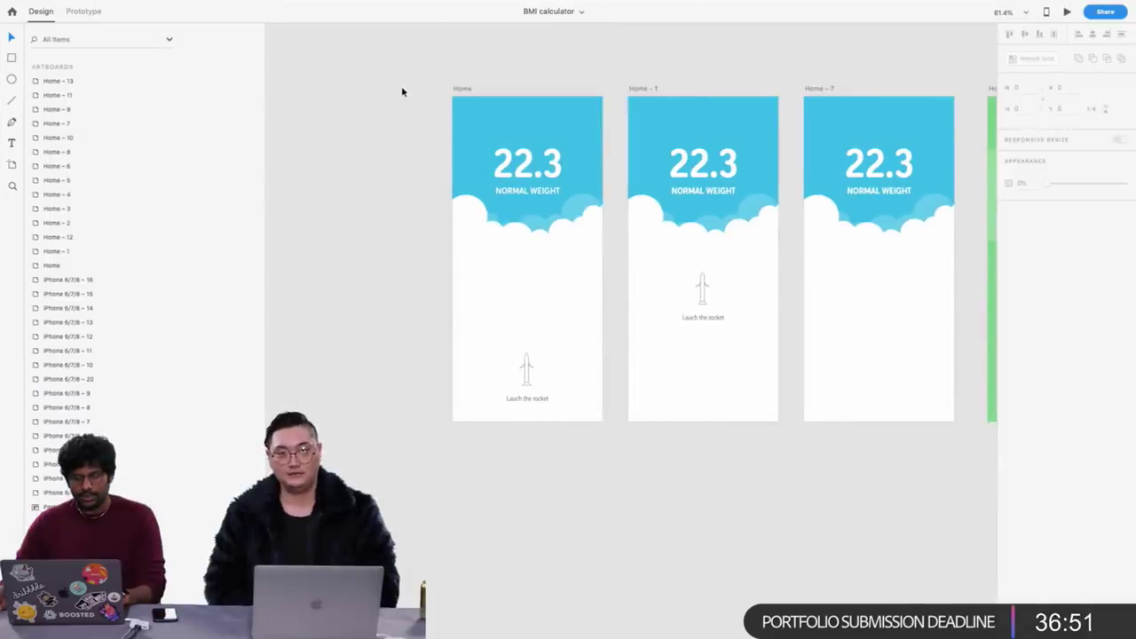
key(super+w)
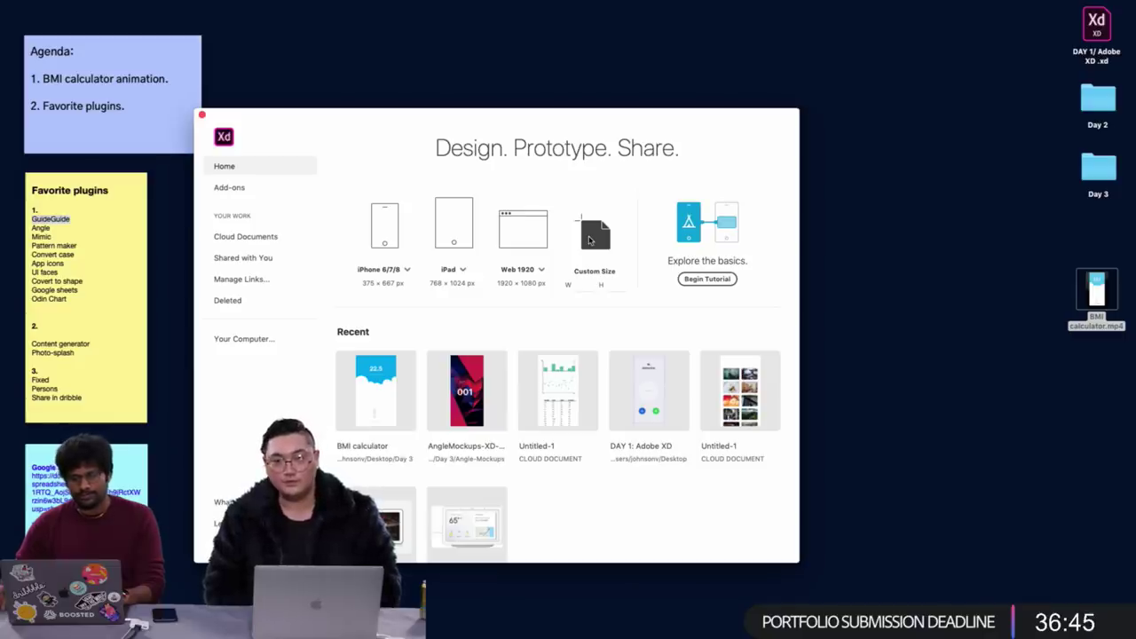
Create a blank custom-size document, narrow its layers list, and save it to Cloud Documents as Plugins
click(590, 240)
click(201, 160)
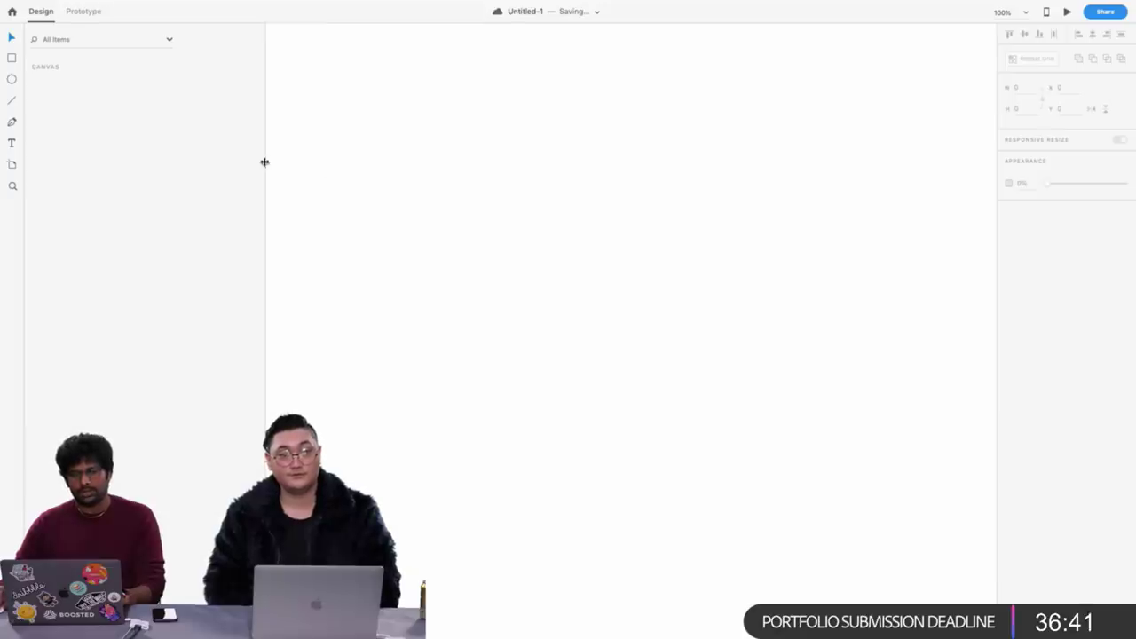
drag(265, 163, 145, 159)
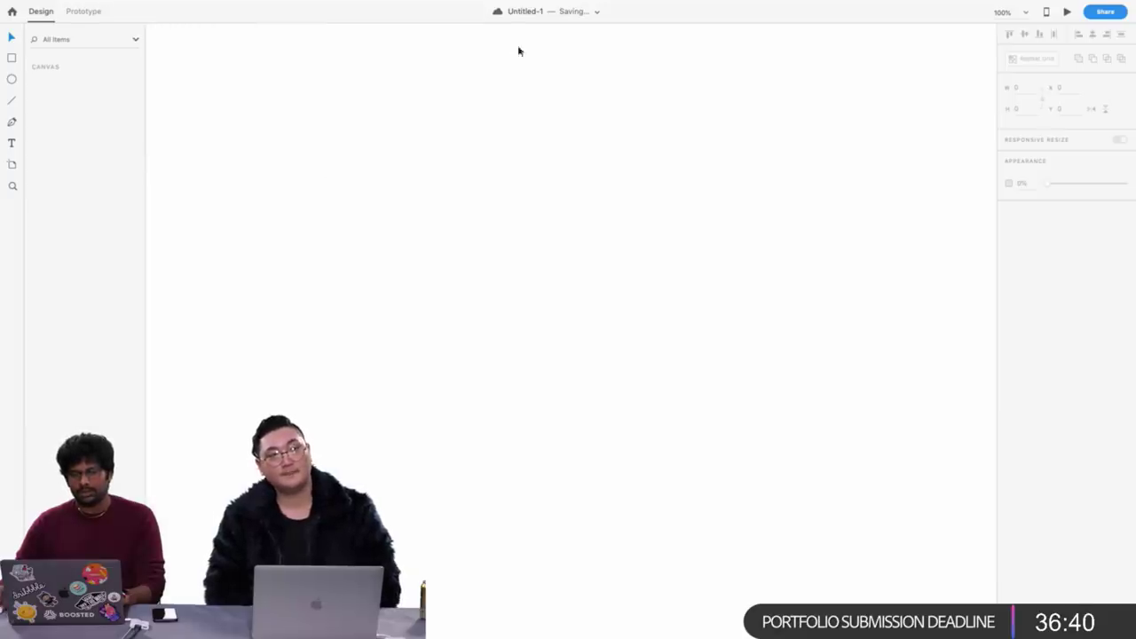
click(596, 11)
text(Plugins)
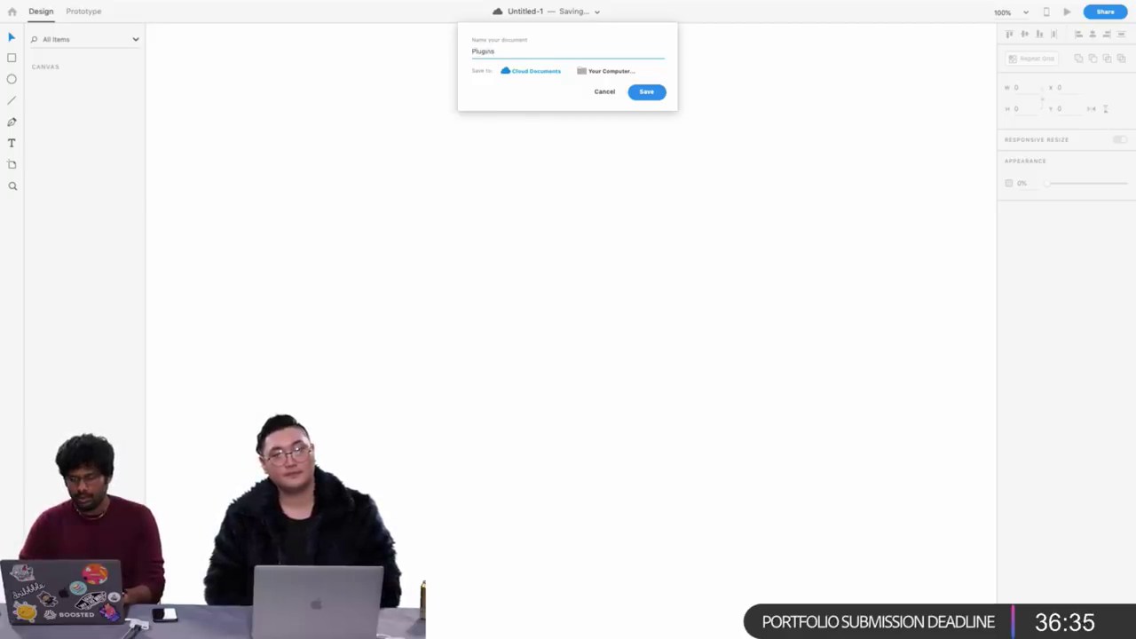
key(Return)
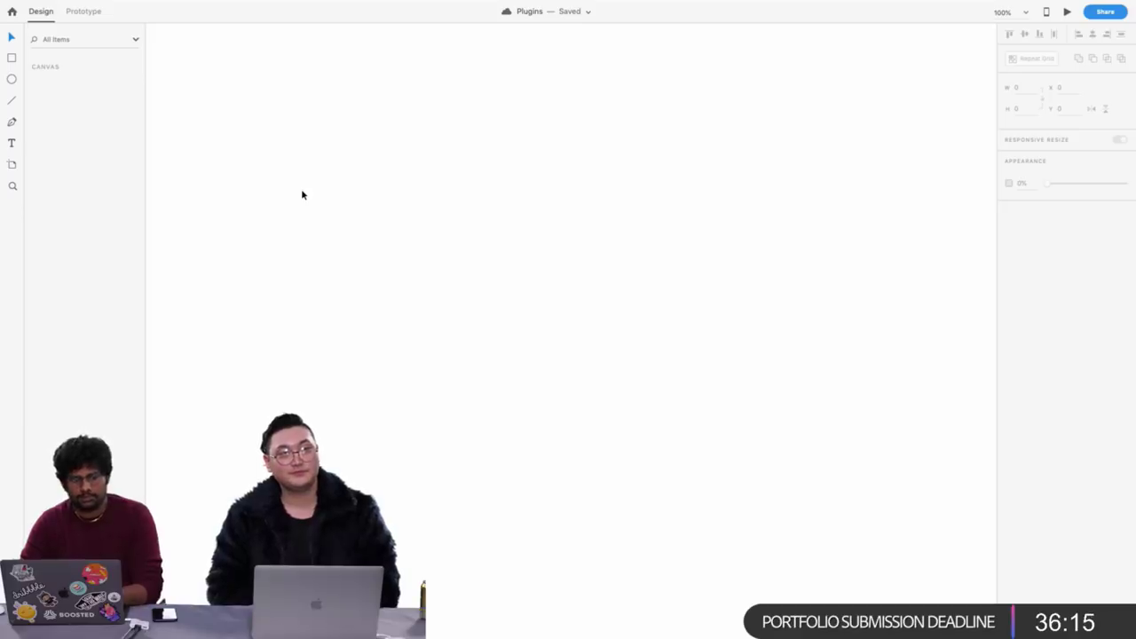
key(super+h)
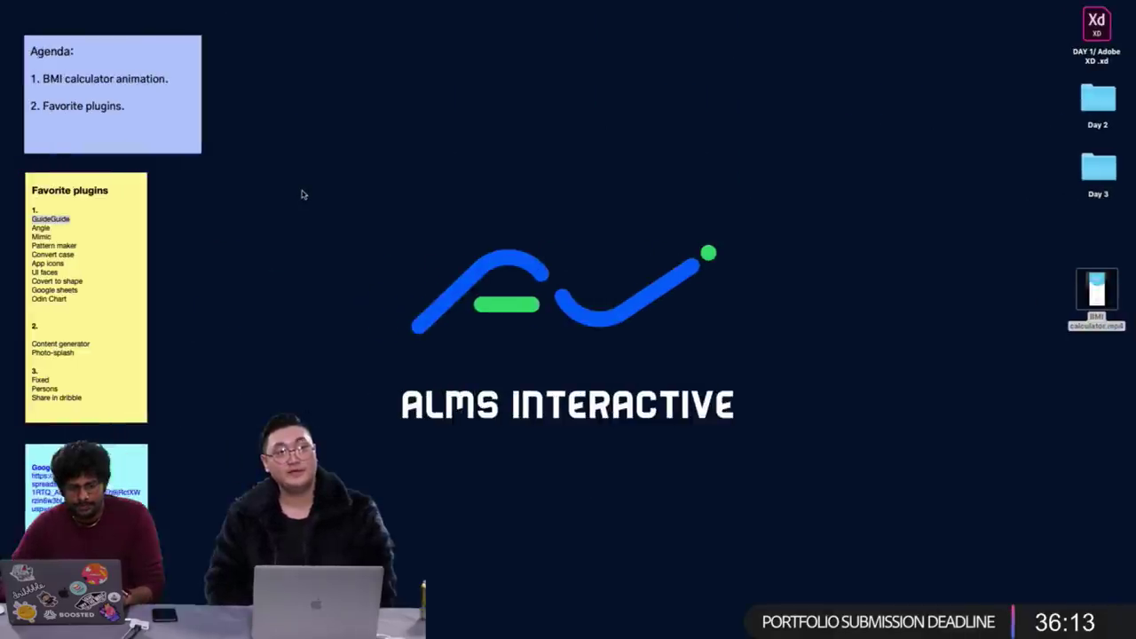
key(super+Tab)
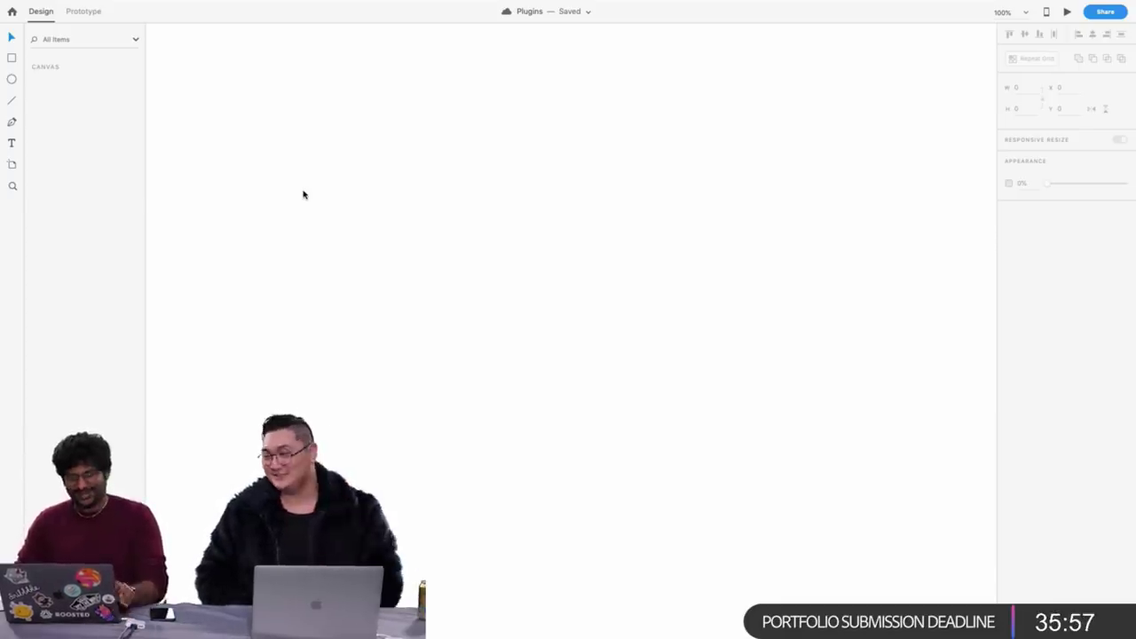
click(92, 9)
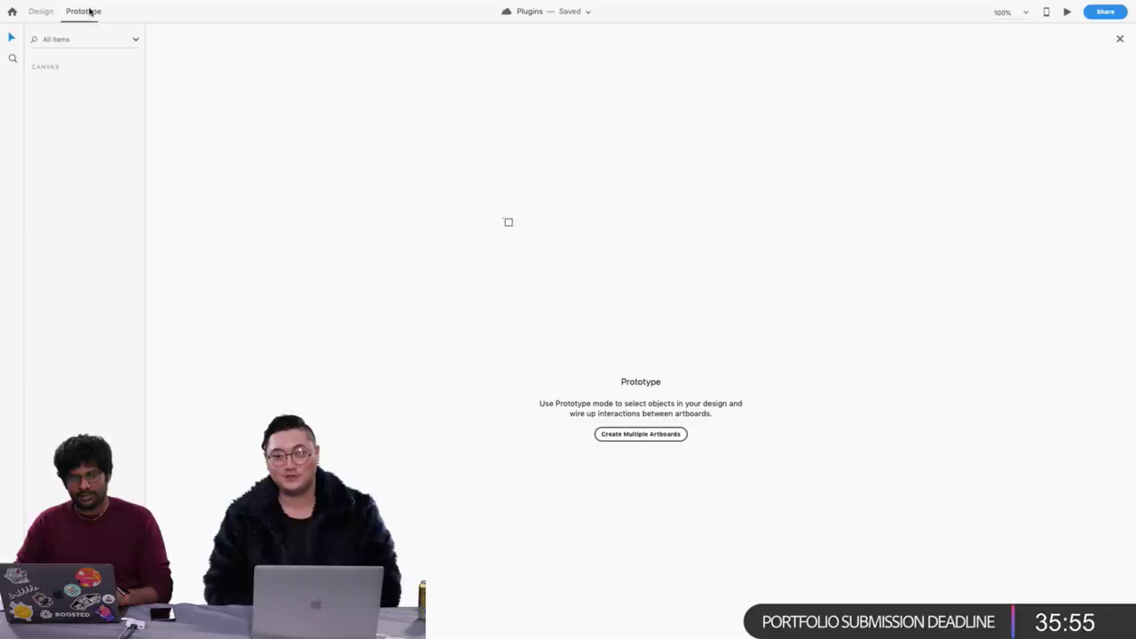
click(44, 14)
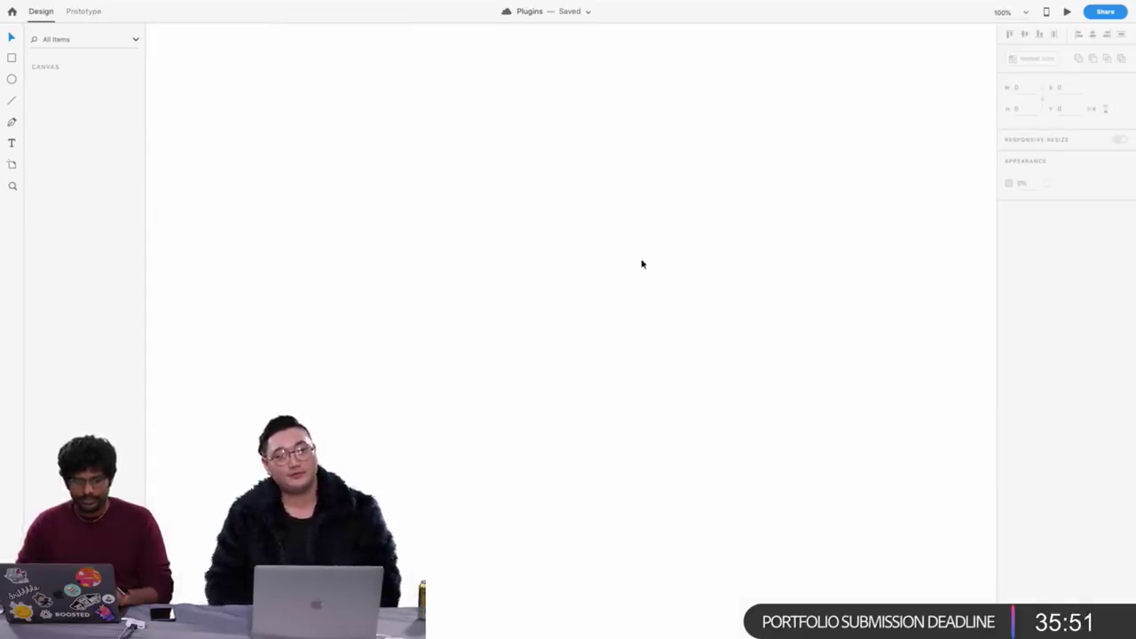
Go back to the desktop's Favorite plugins note and check the Mimic and GuideGuide entries
key(super+h)
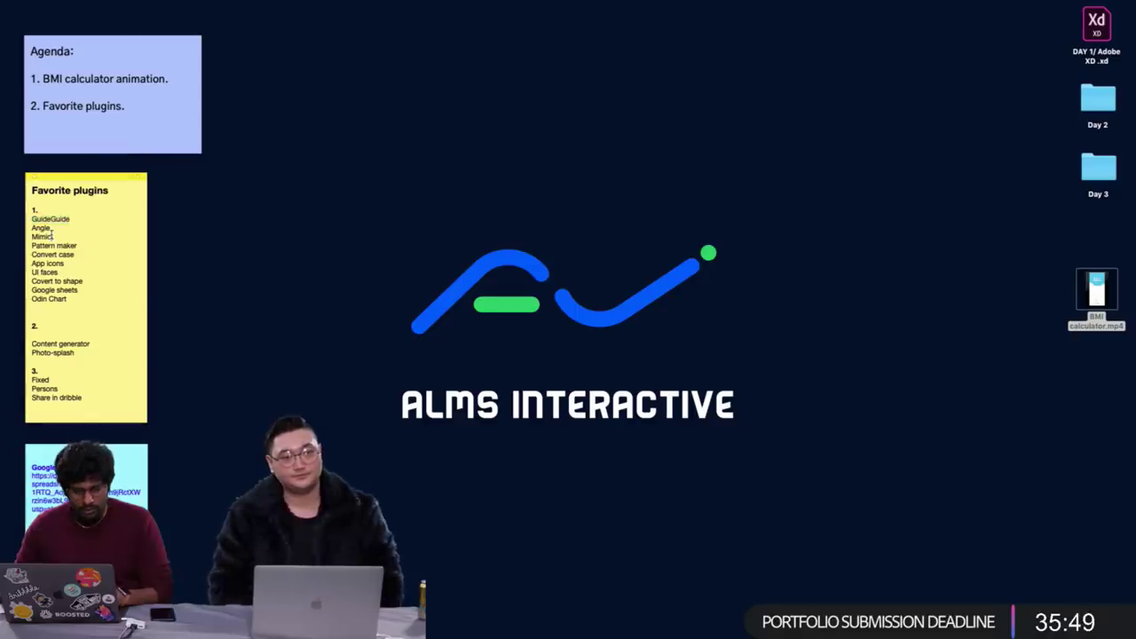
triple_click(51, 237)
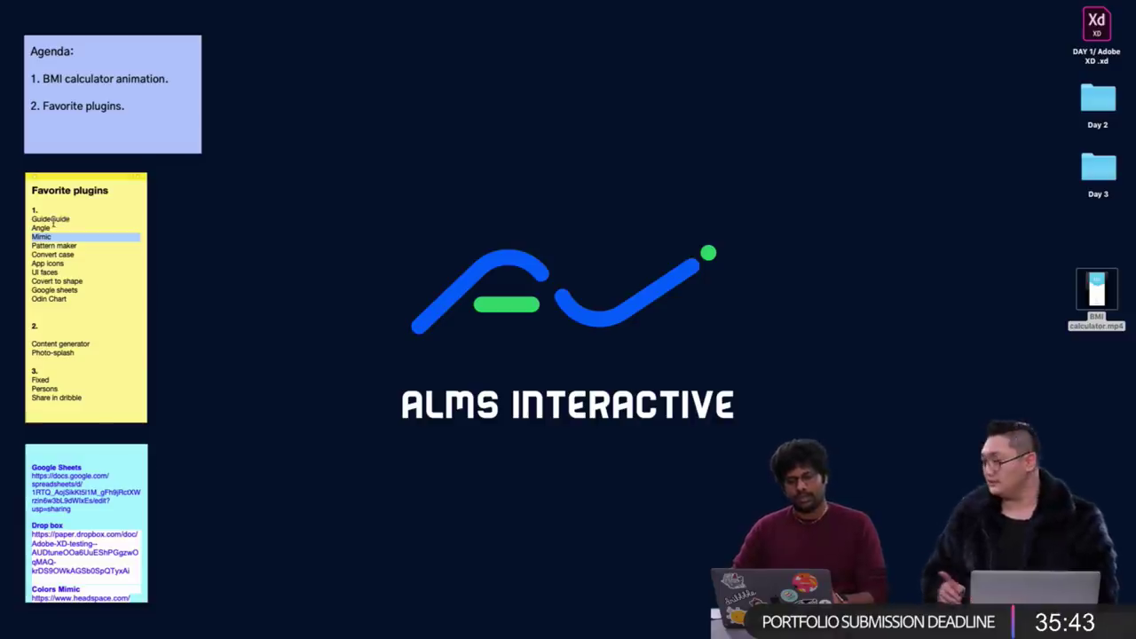
double_click(53, 221)
click(54, 237)
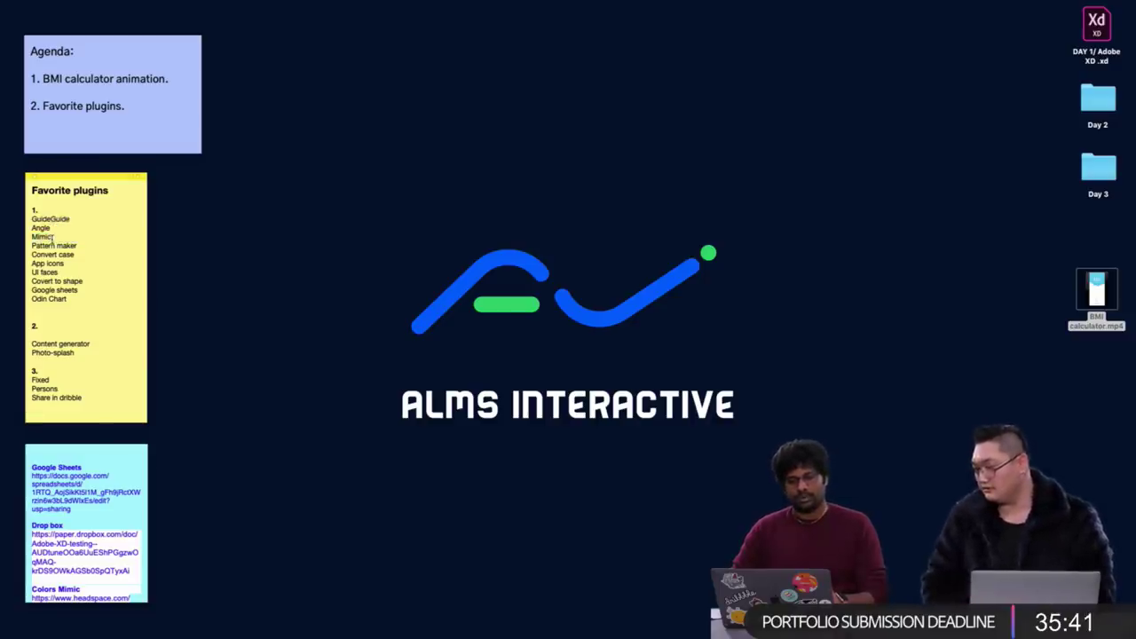
Return to the Plugins document in Adobe XD and add an iPhone XR/XS Max artboard
key(ctrl+Right)
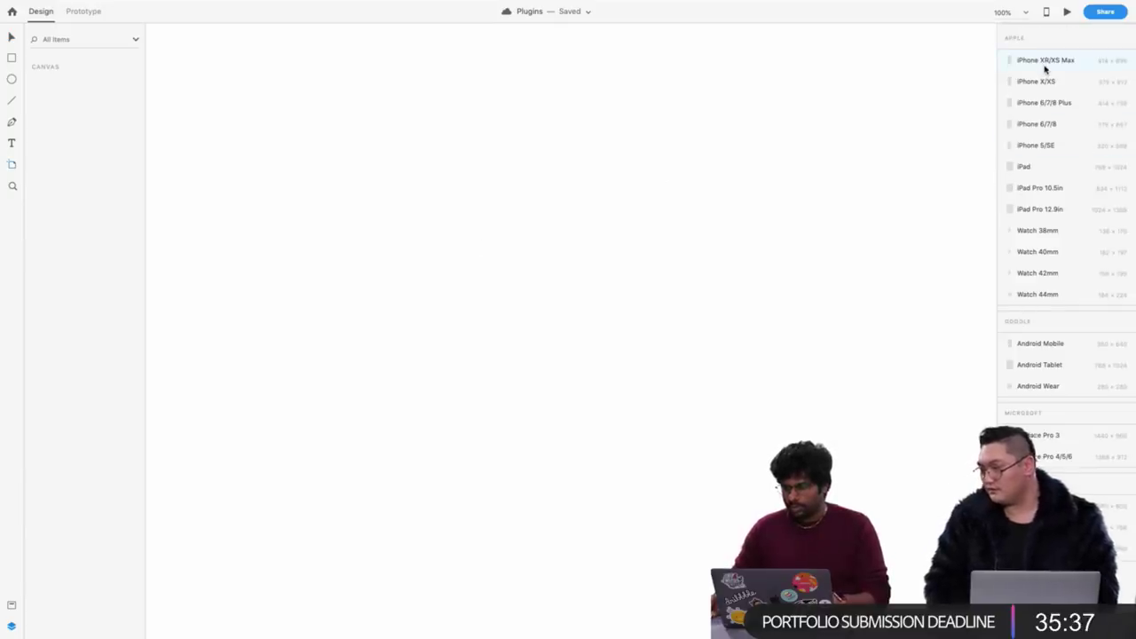
click(1045, 61)
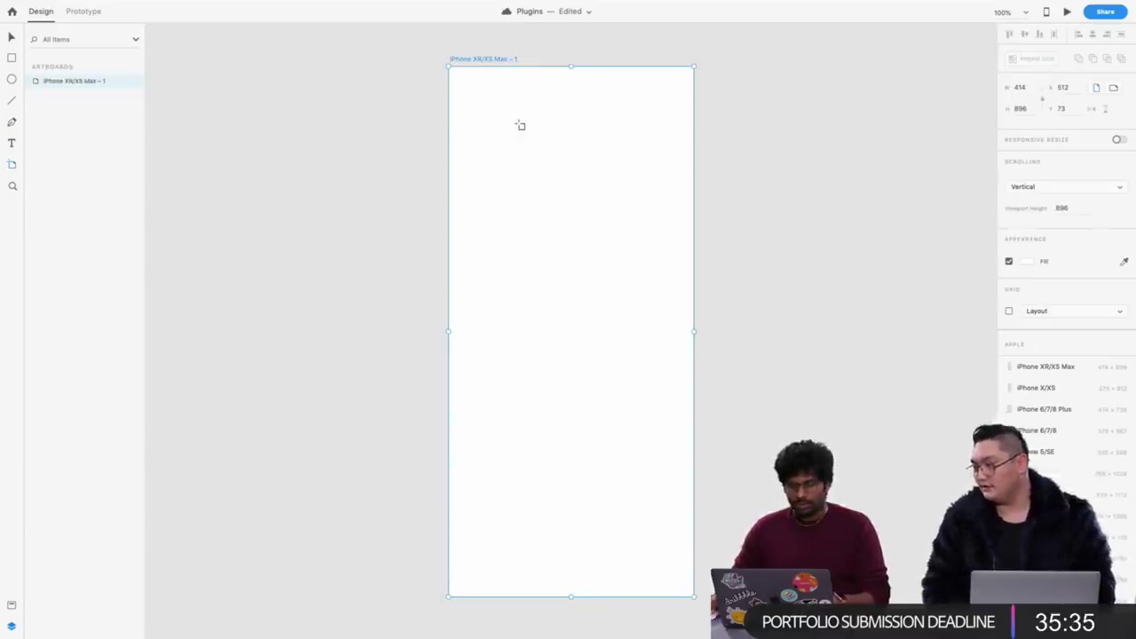
Move the iPhone XR/XS Max artboard left on the canvas to about X 302, Y 73
key(v)
drag(522, 124, 403, 124)
click(231, 75)
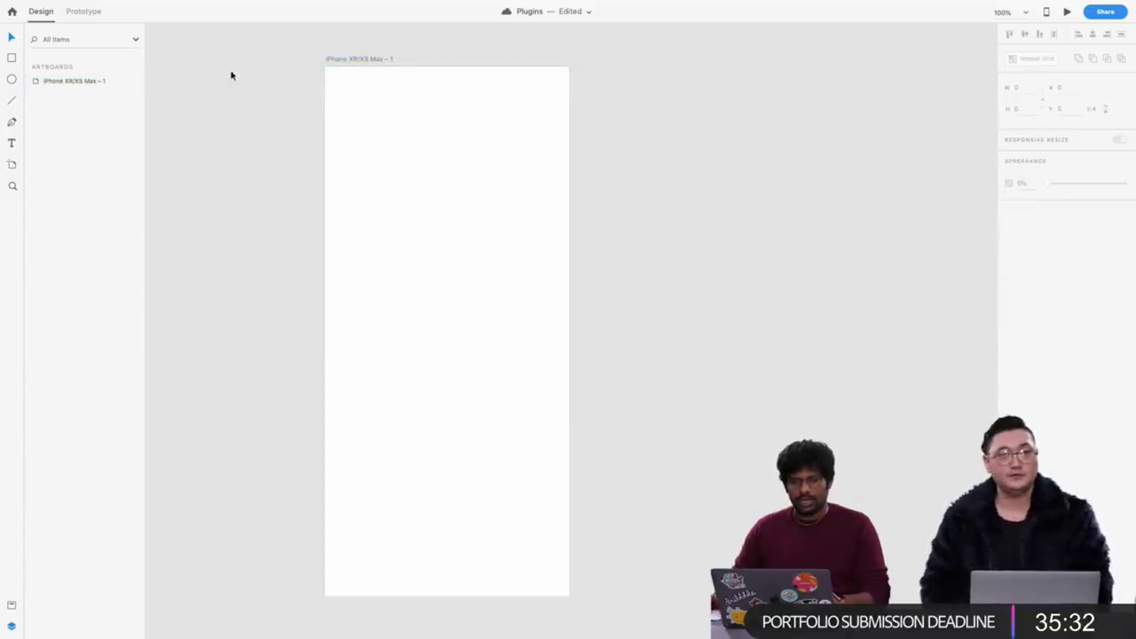
Continue the GuideGuide trial and add guides to the artboard with 16 px left and right margins and an 18 px top margin
click(364, 59)
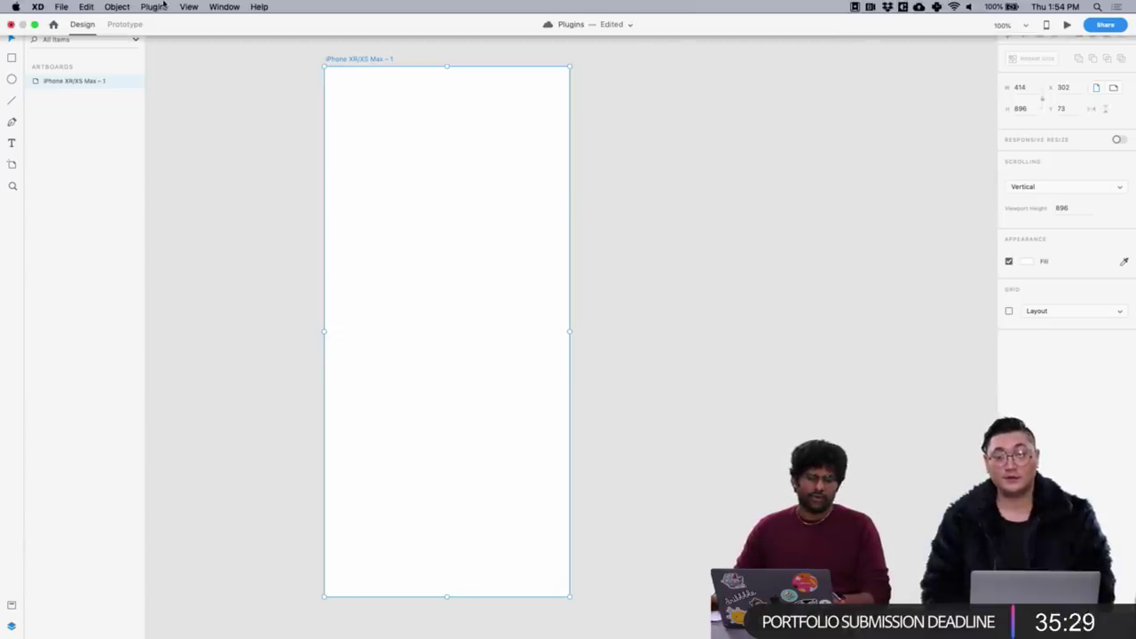
click(163, 5)
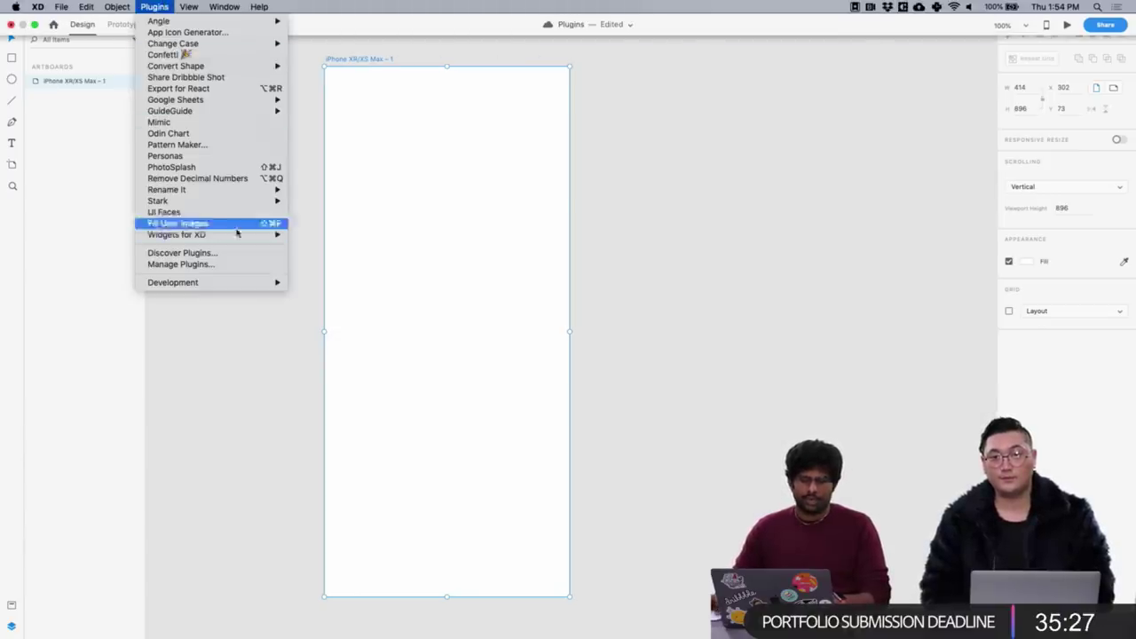
mouse_move(224, 111)
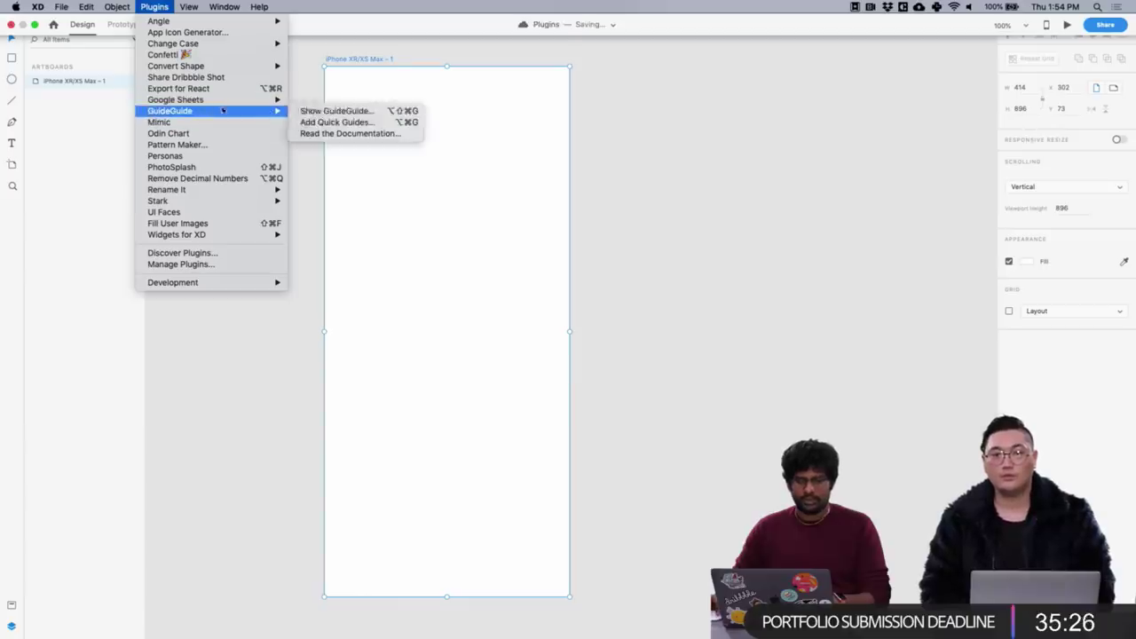
click(338, 113)
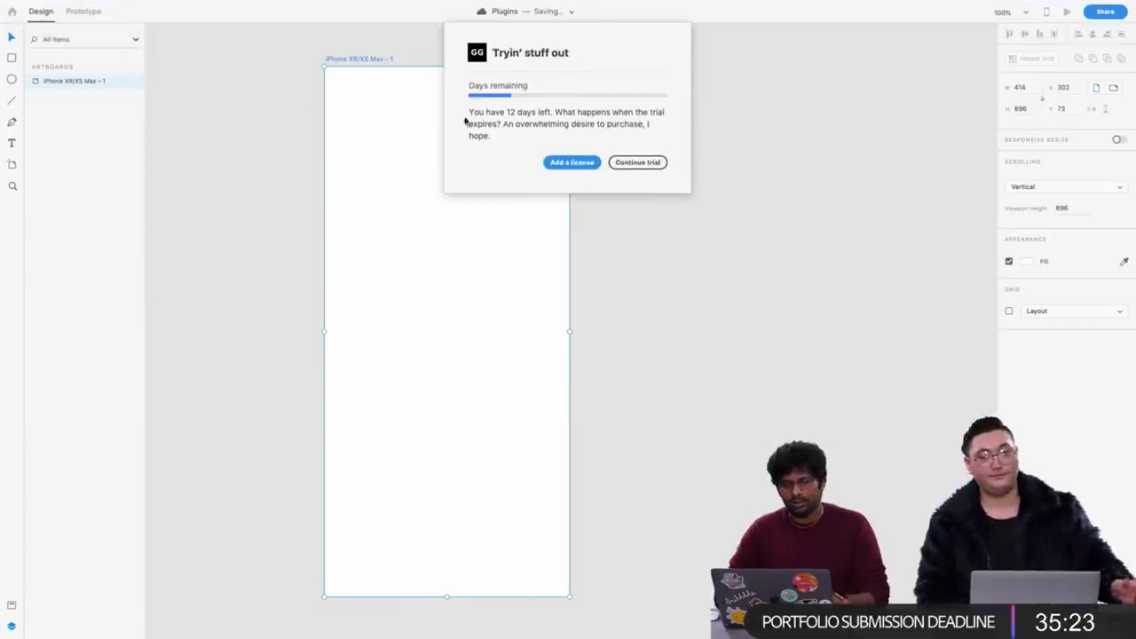
click(637, 161)
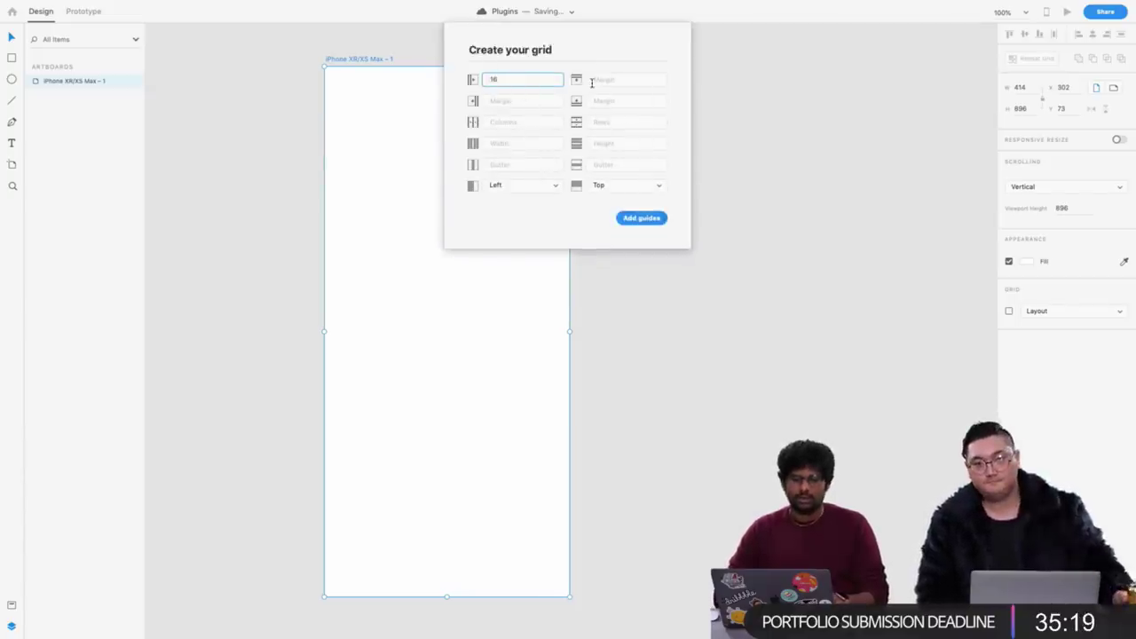
click(505, 102)
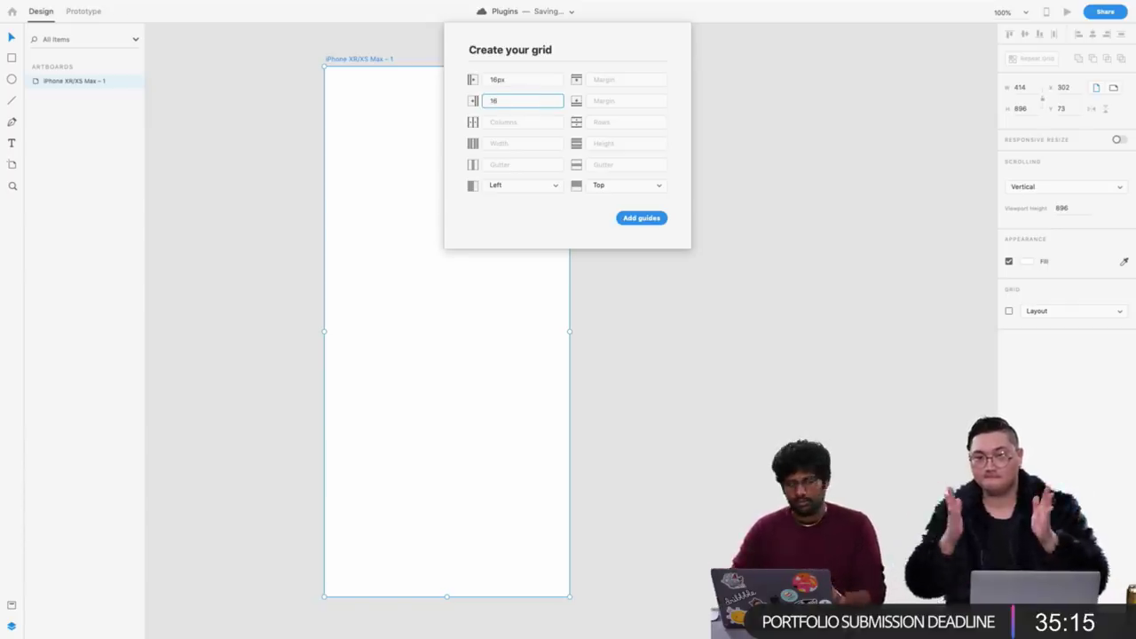
click(595, 80)
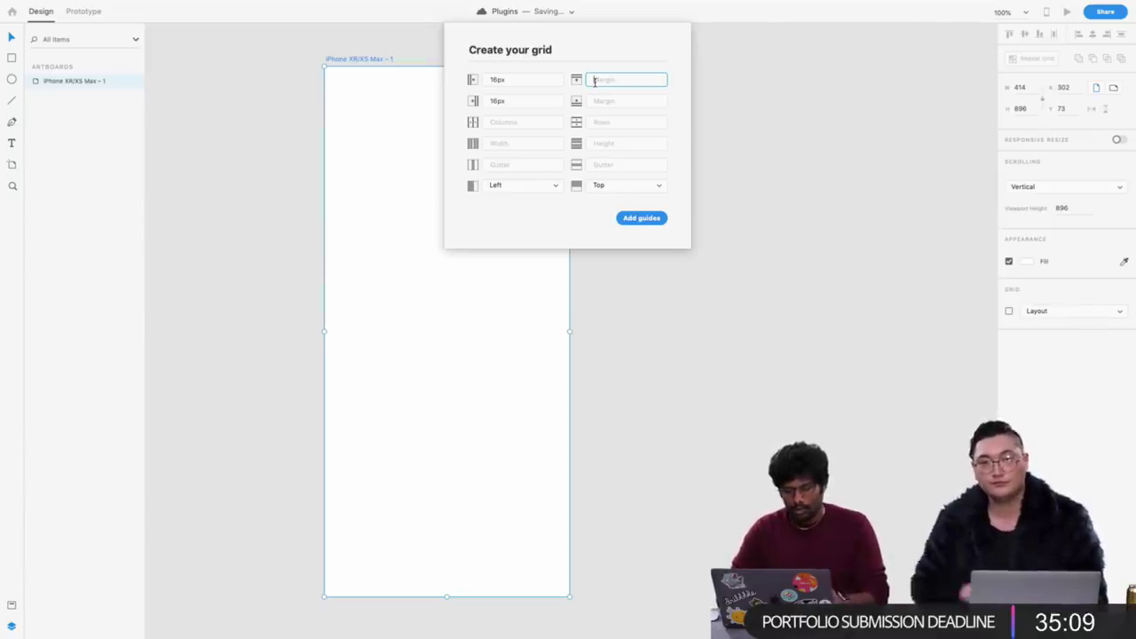
text(34)
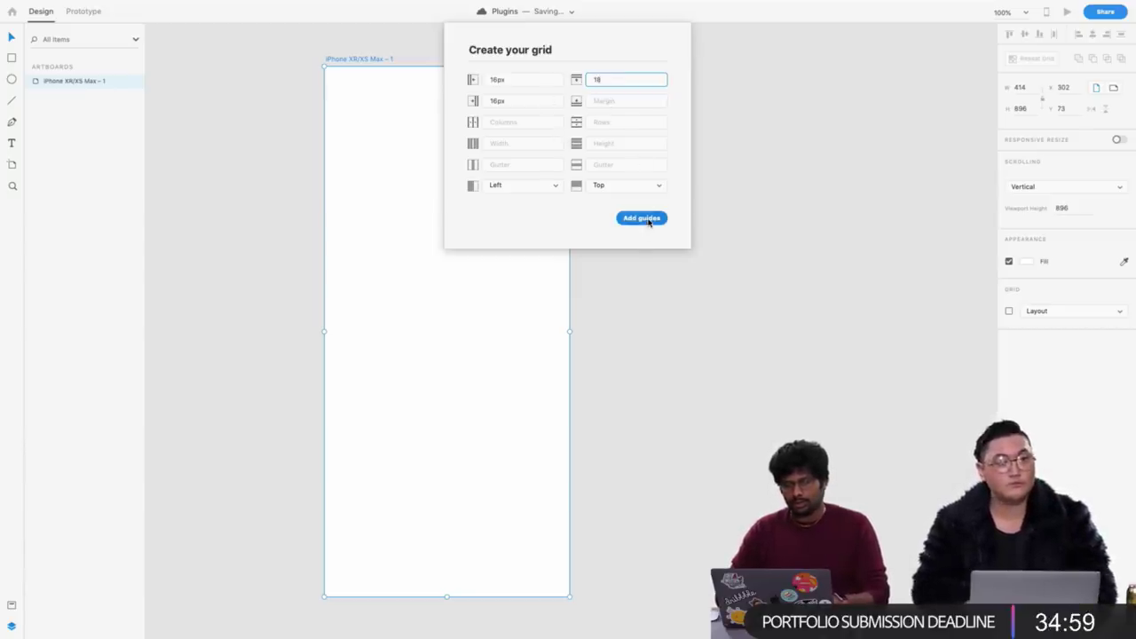
click(648, 187)
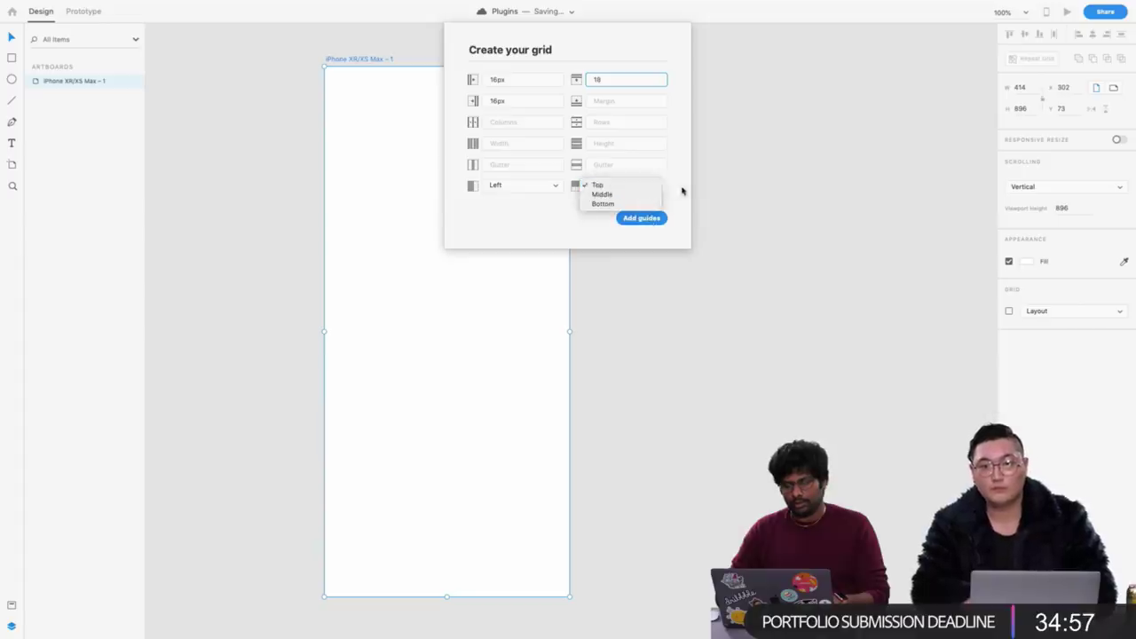
click(681, 188)
click(641, 218)
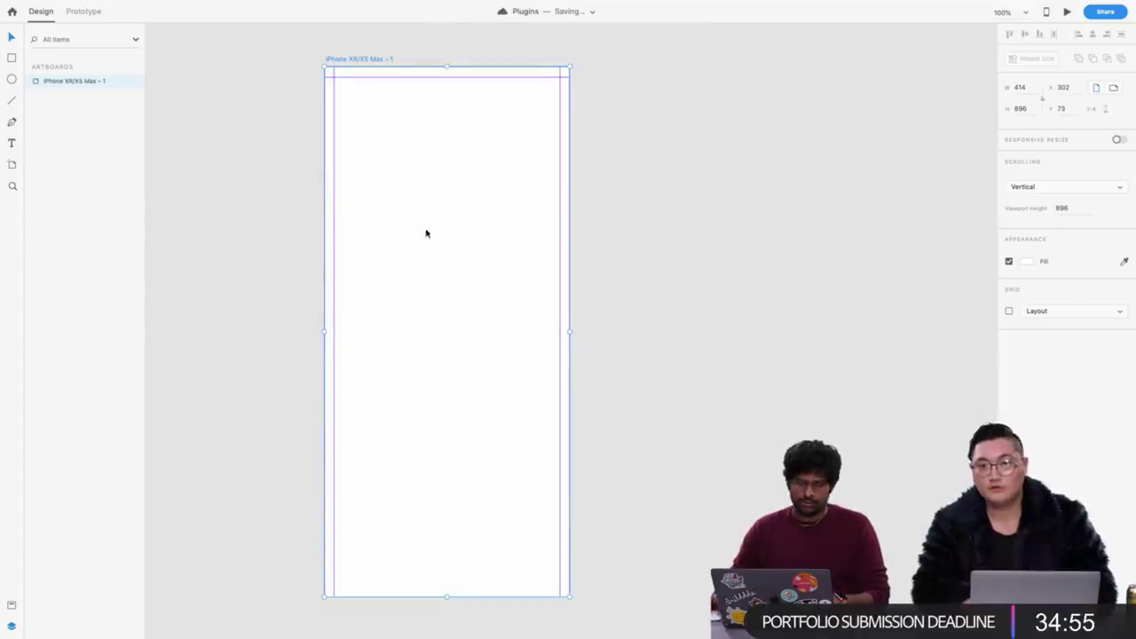
Set the GuideGuide group's opacity to 96% and its border color to #DEDEDE
click(421, 53)
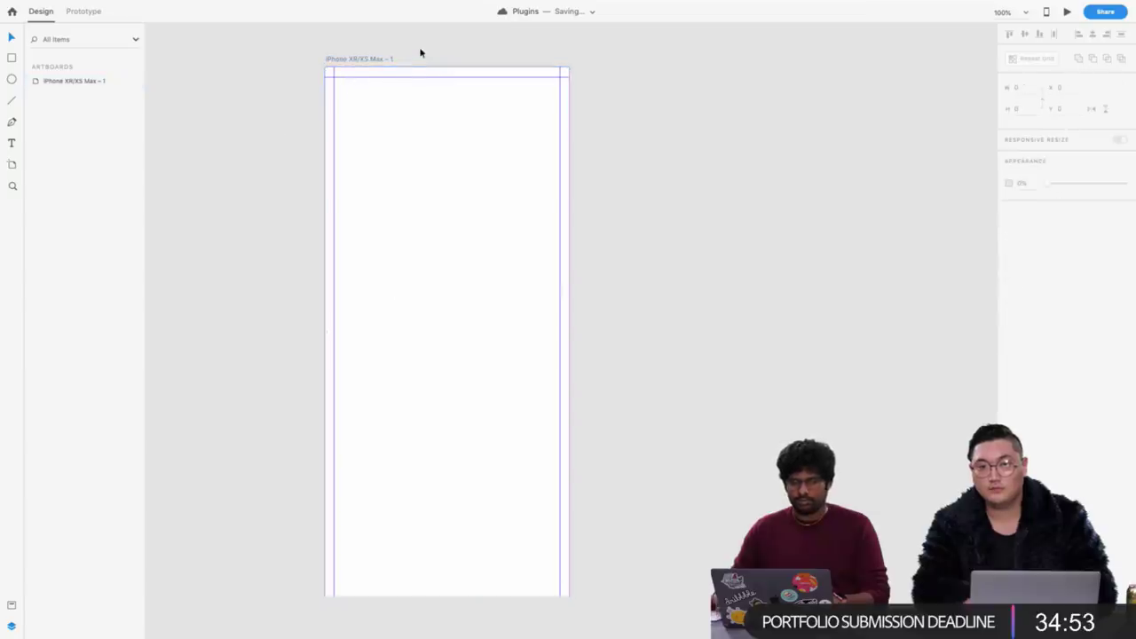
click(433, 80)
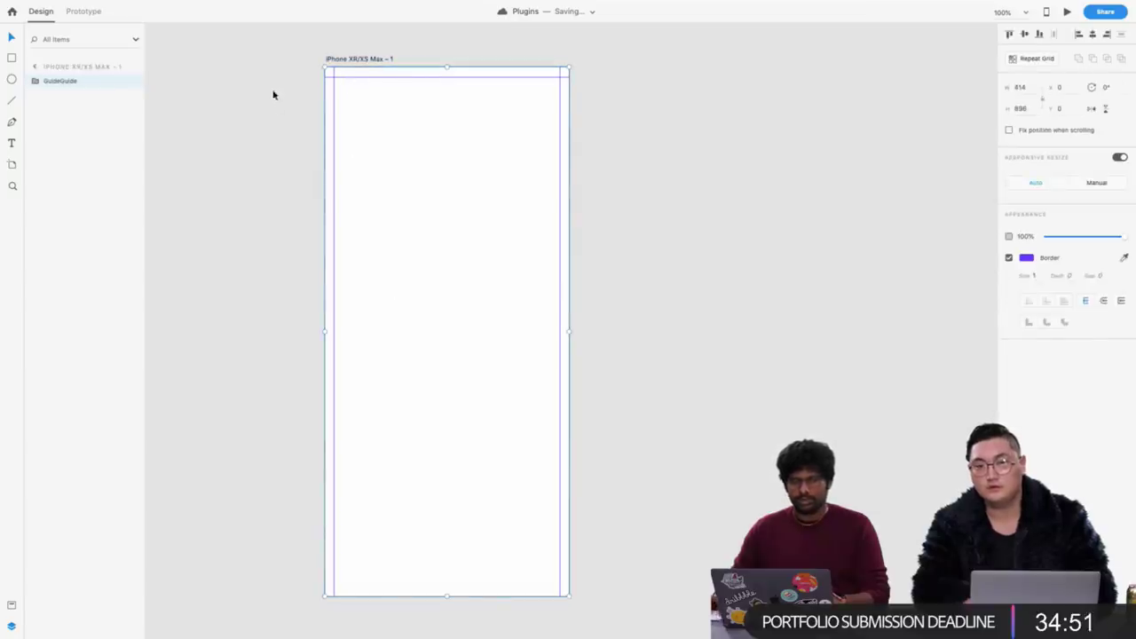
drag(274, 94, 608, 504)
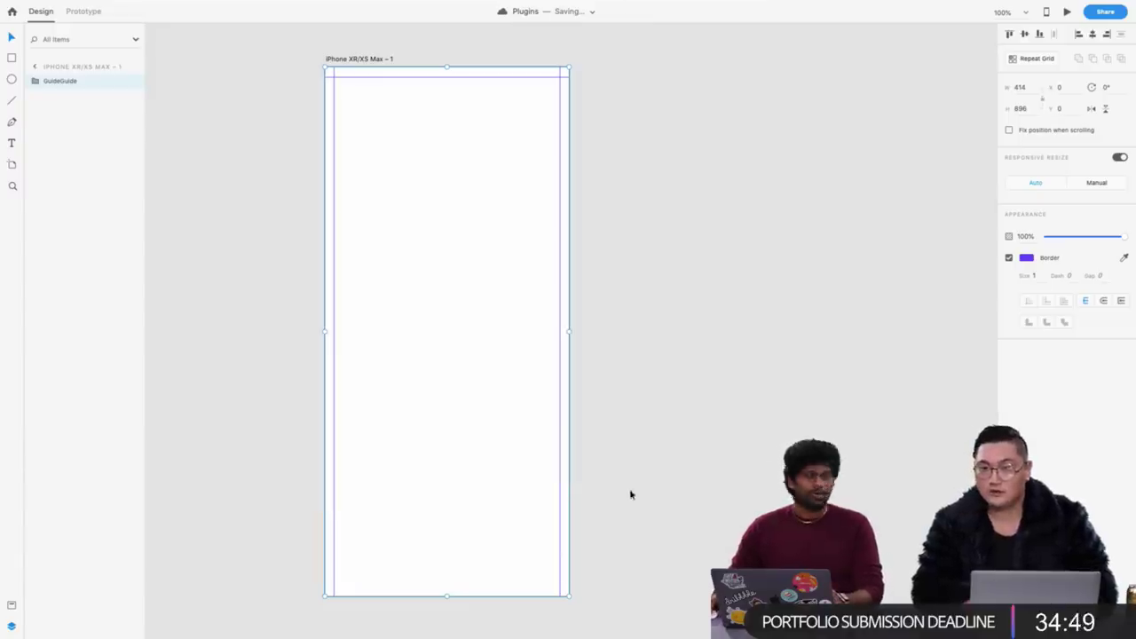
click(1055, 243)
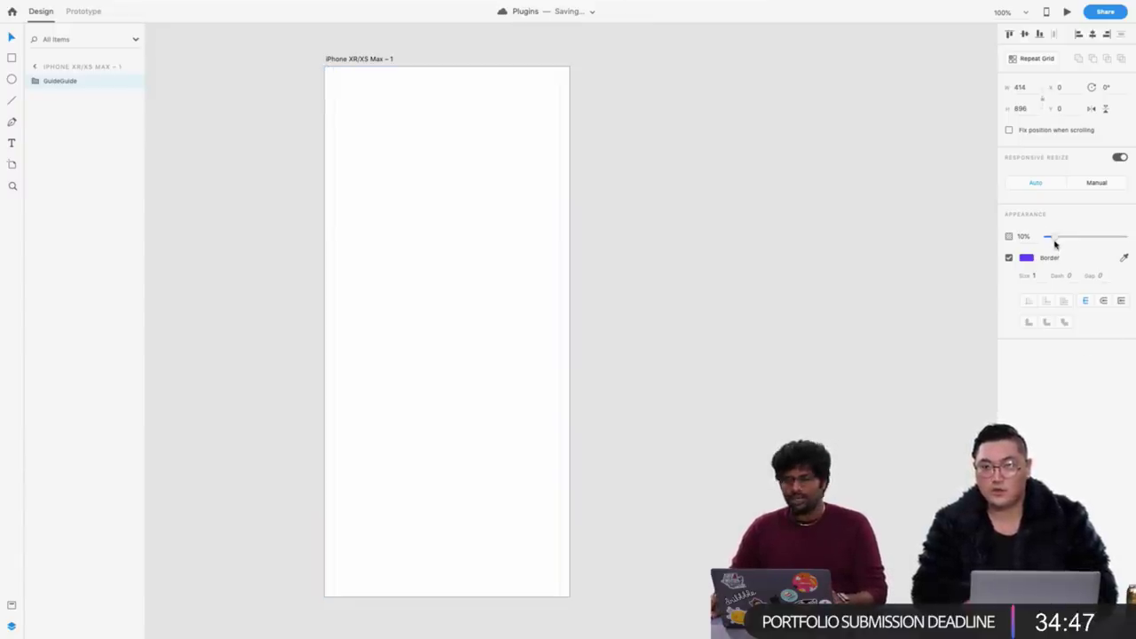
drag(1062, 244, 1121, 241)
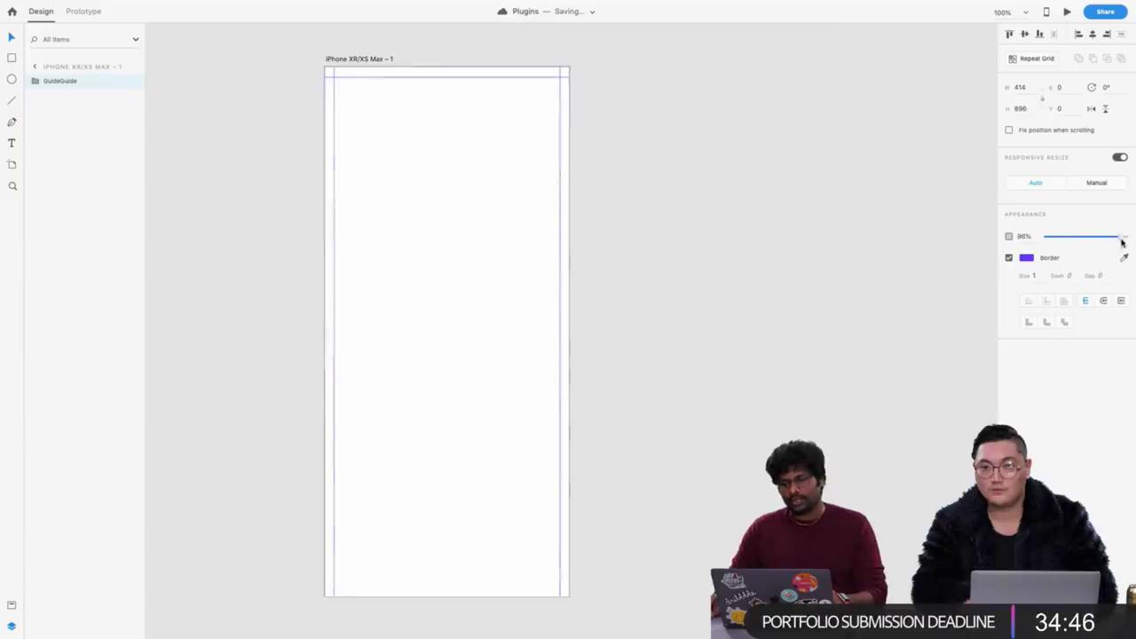
click(1026, 257)
text(dedede)
key(Return)
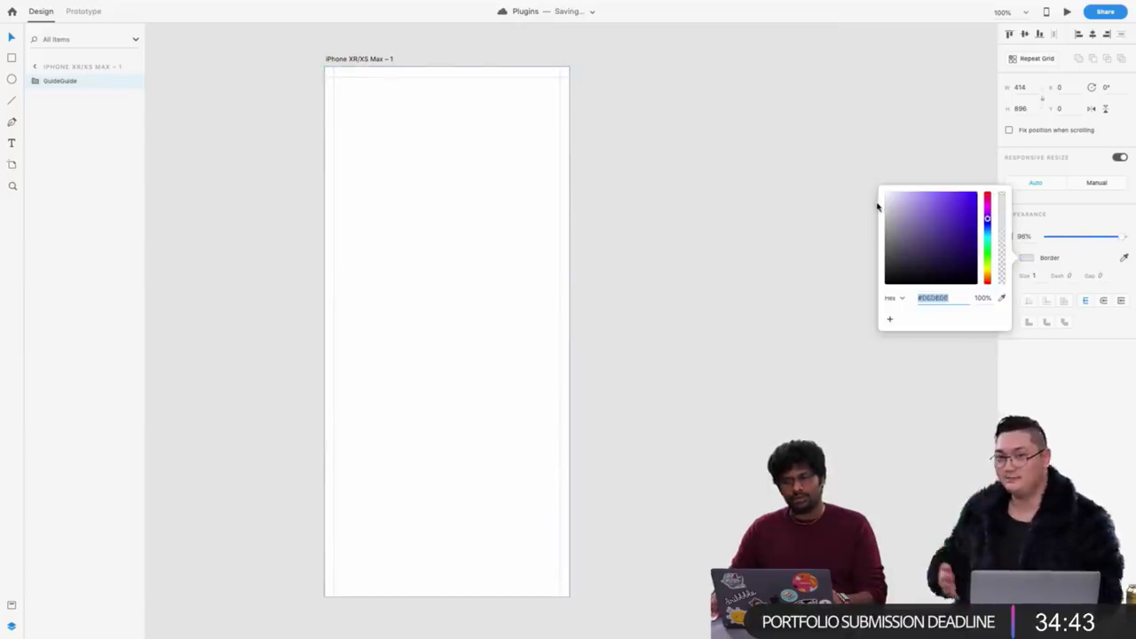
click(267, 106)
drag(284, 100, 623, 468)
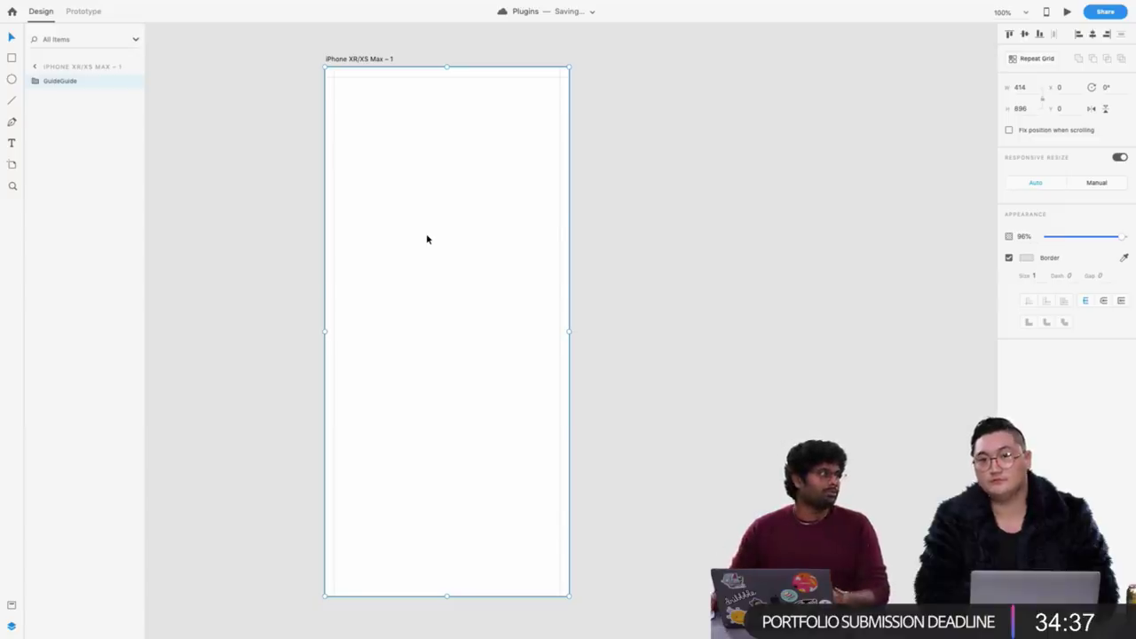
click(284, 126)
drag(281, 95, 611, 409)
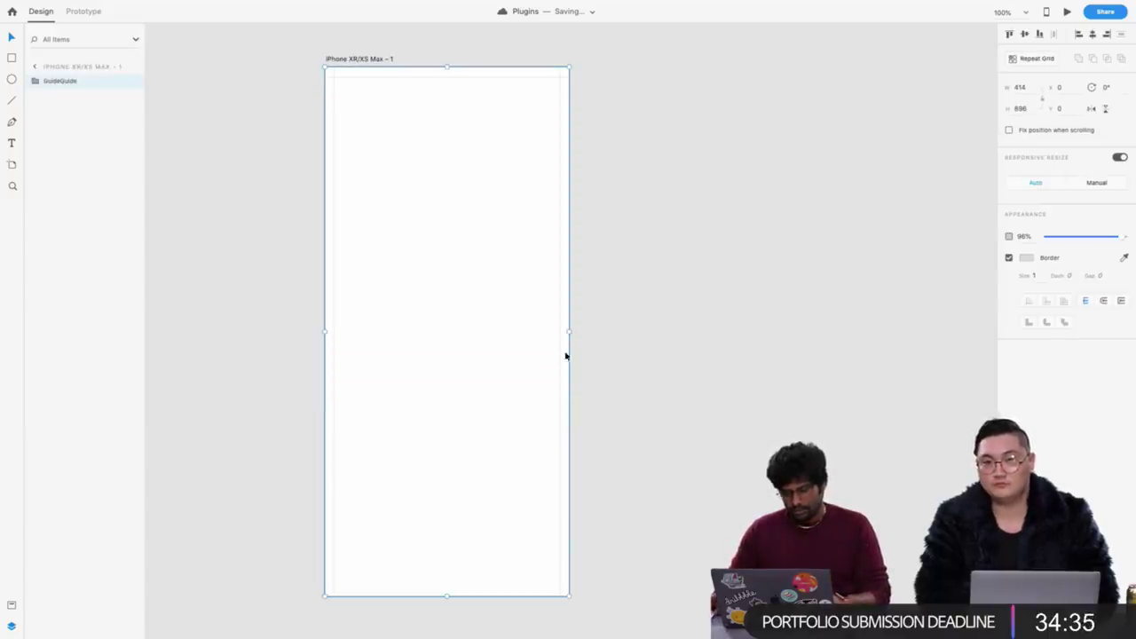
Rename the artboard as Guide guide
double_click(361, 58)
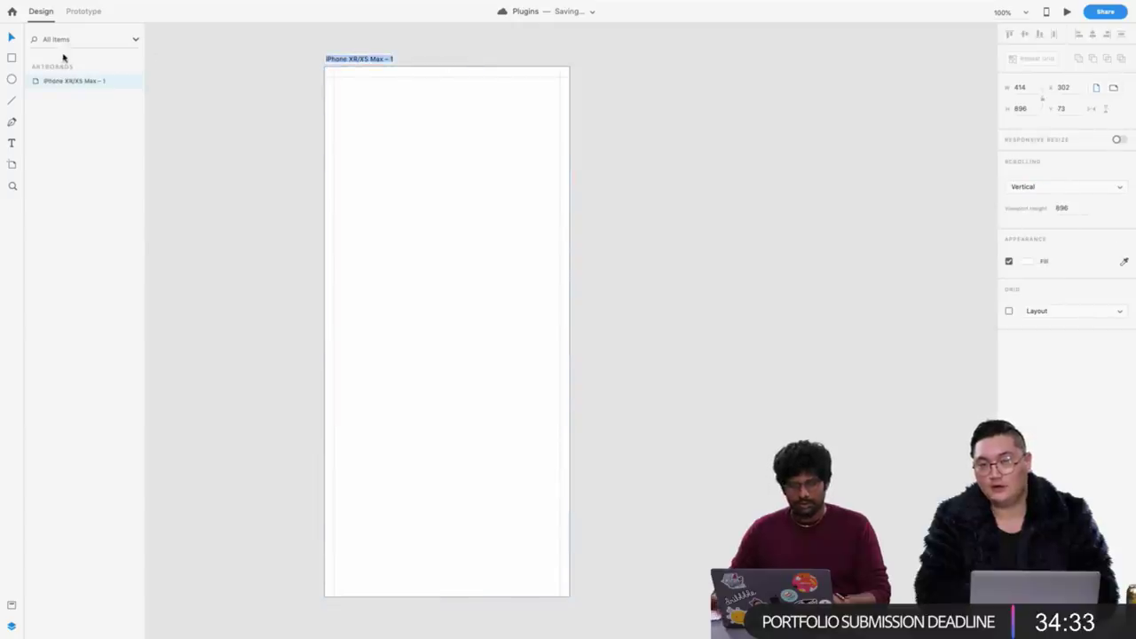
text(Guide)
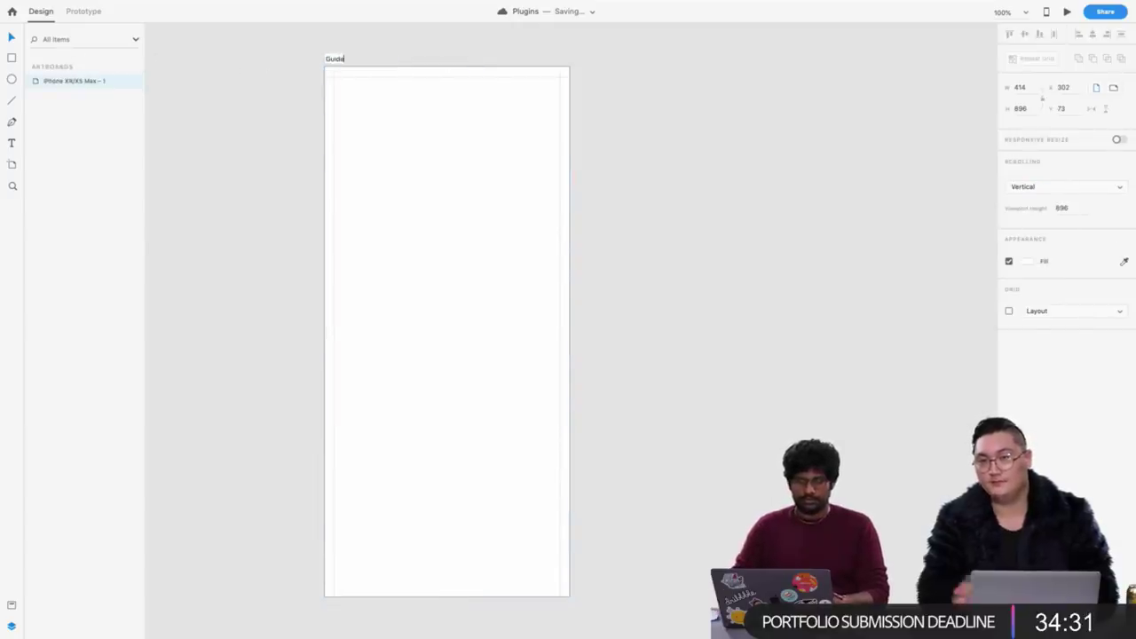
text( guide)
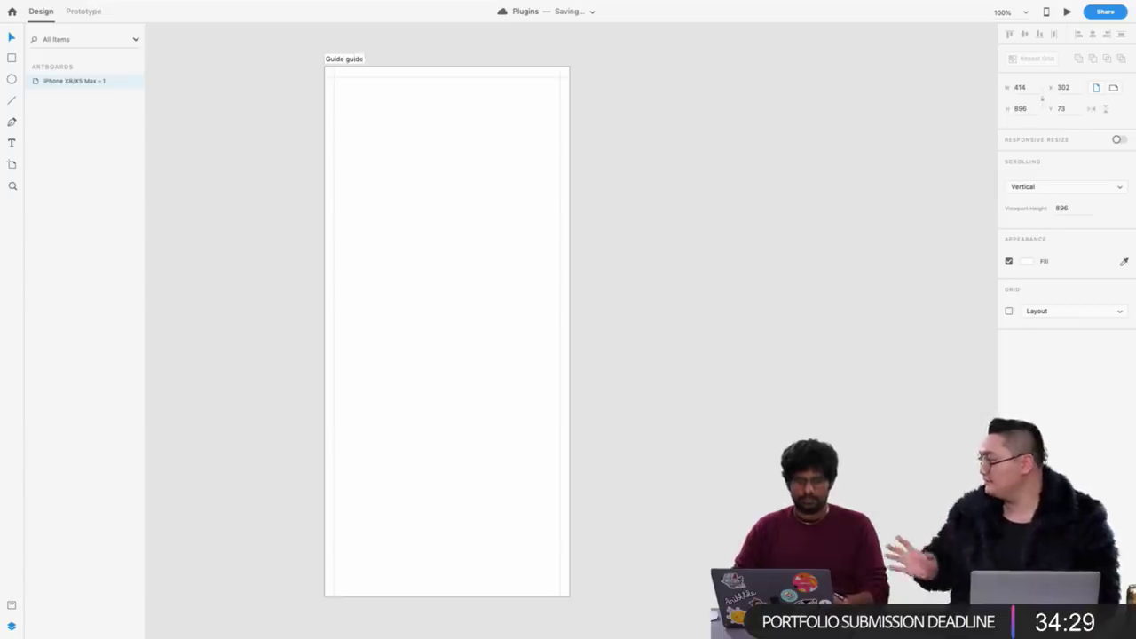
key(Return)
Duplicate the Guide guide artboard to the right of the original
click(312, 44)
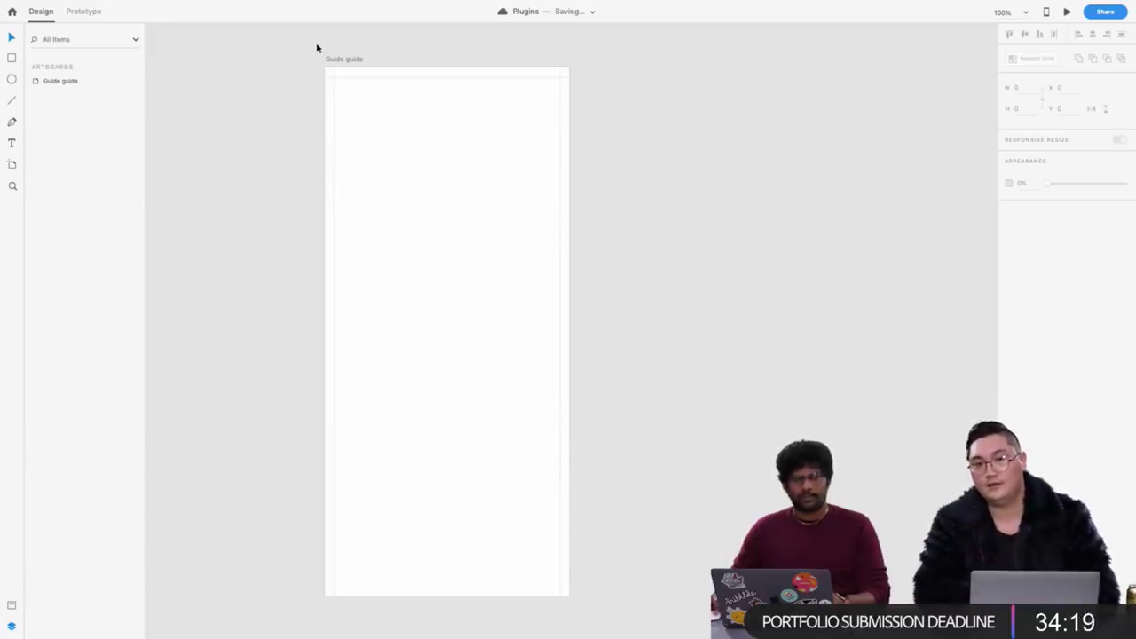
click(337, 59)
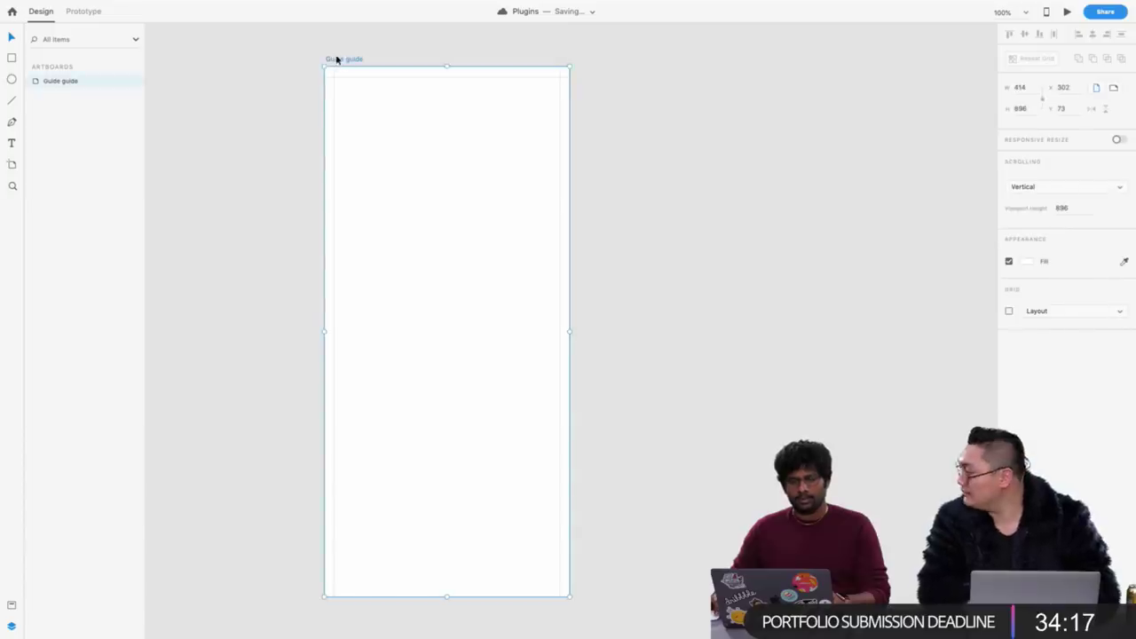
drag(337, 59, 594, 56)
Go to the desktop notes and check the Mimic entry under Favorite plugins and the Colors Mimic link
key(ctrl+Left)
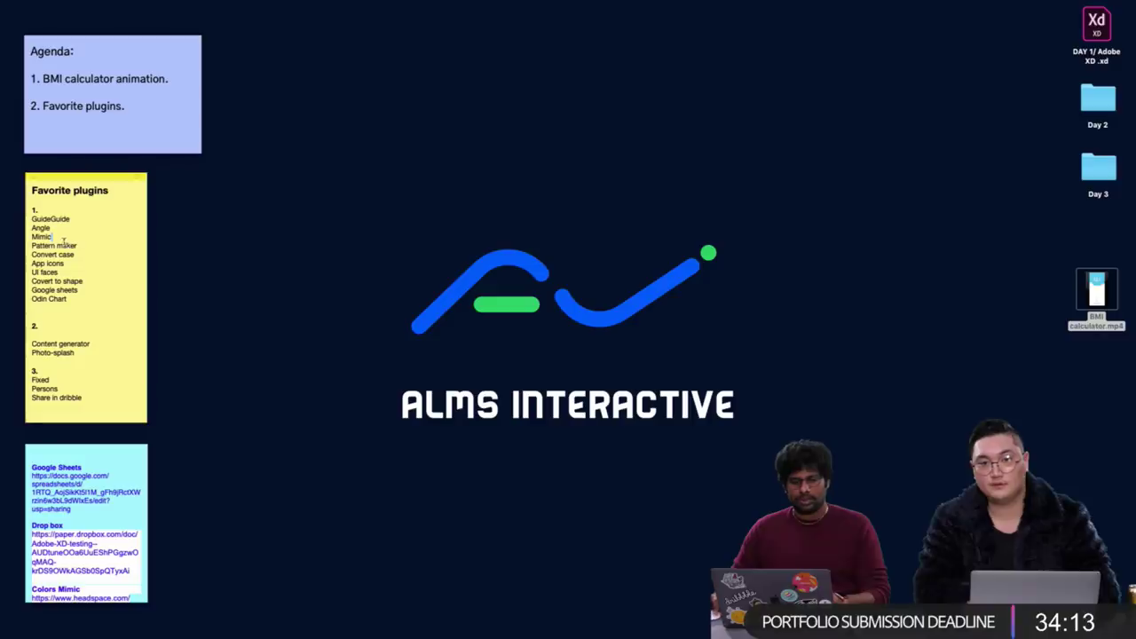
double_click(41, 237)
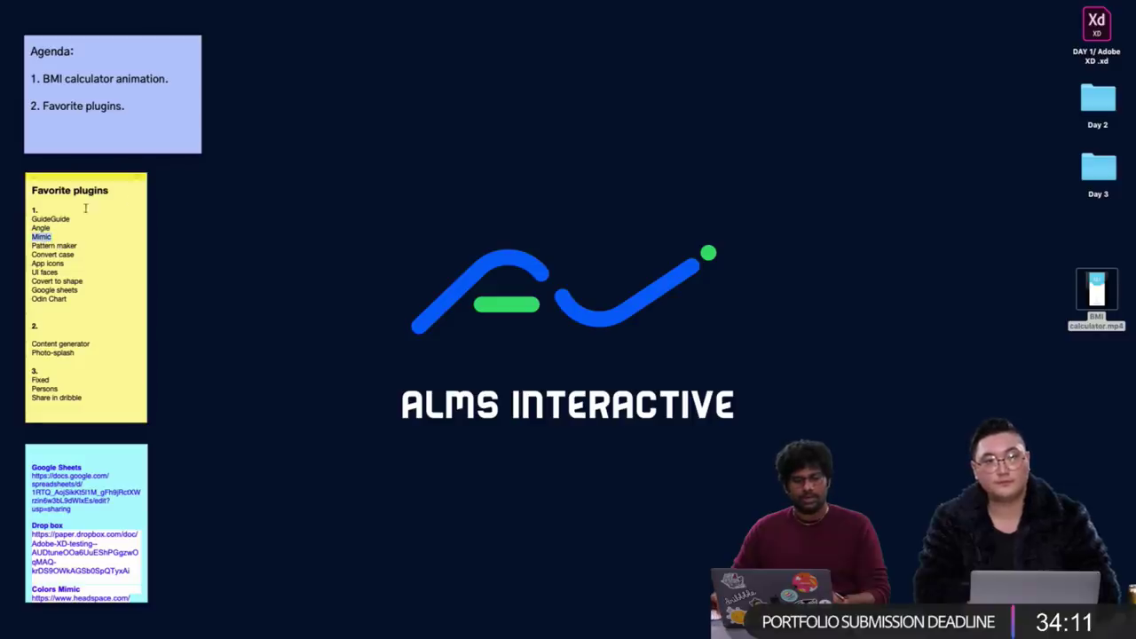
key(ctrl+Right)
key(ctrl+Left)
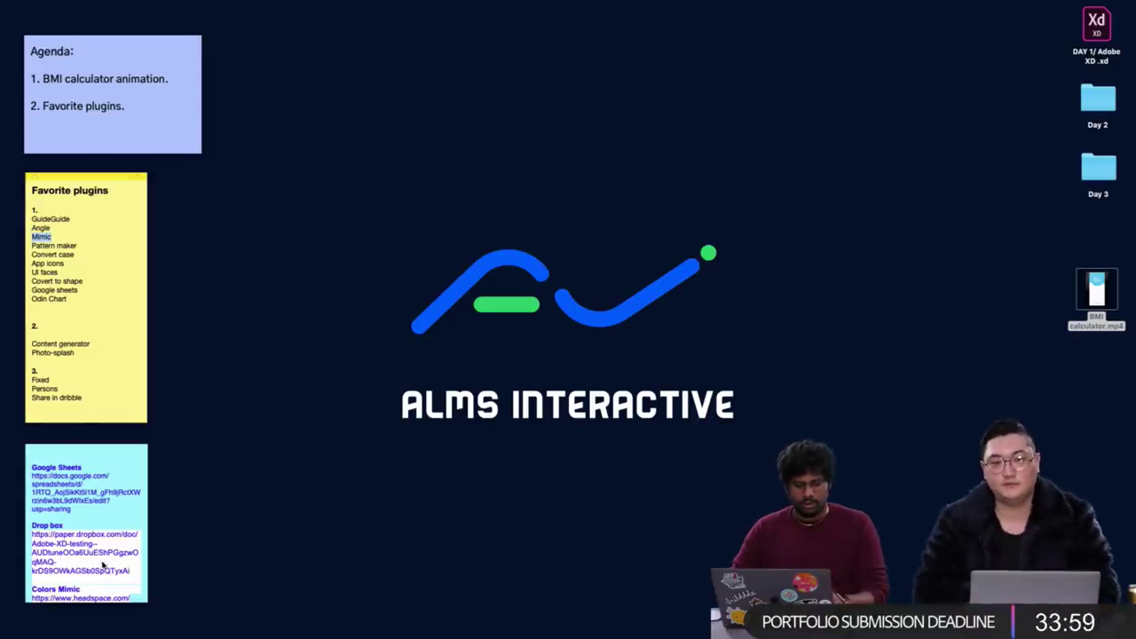
scroll(115, 577, down, 1)
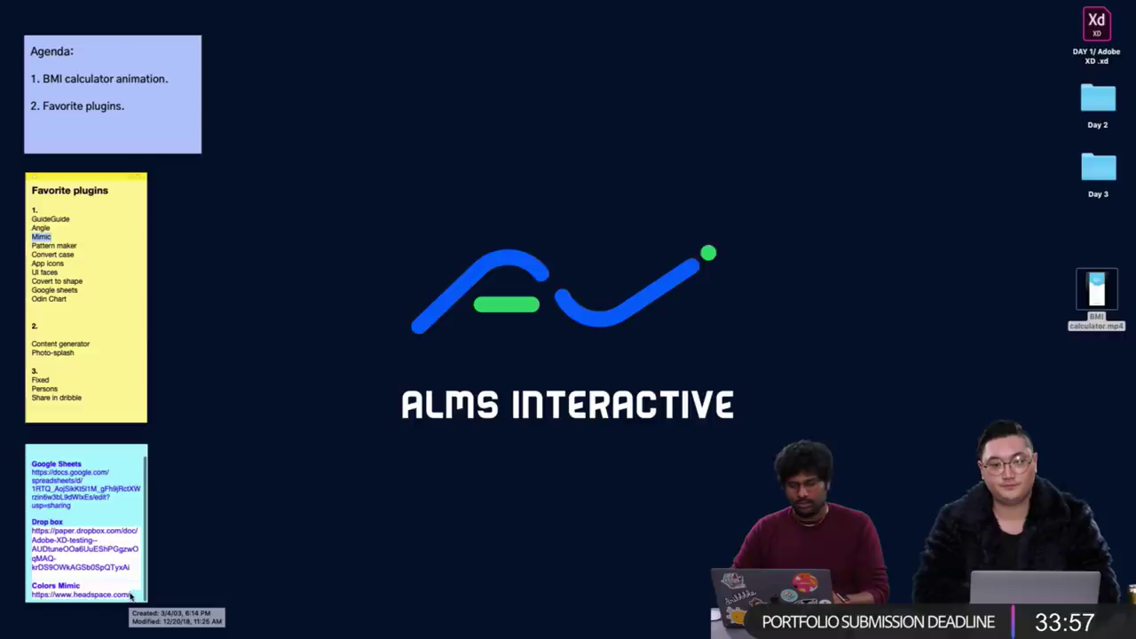
Switch back to Adobe XD and launch the Mimic plugin, ready for entering a website URL
key(super+Tab)
scroll(764, 389, up, 10)
scroll(763, 388, right, 5)
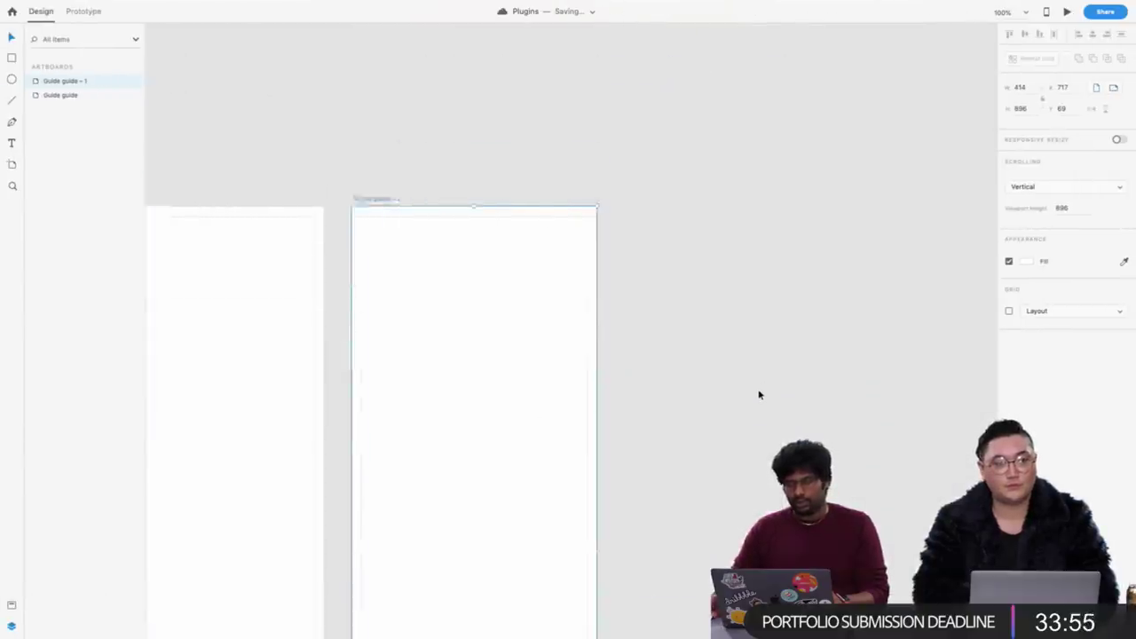
click(156, 6)
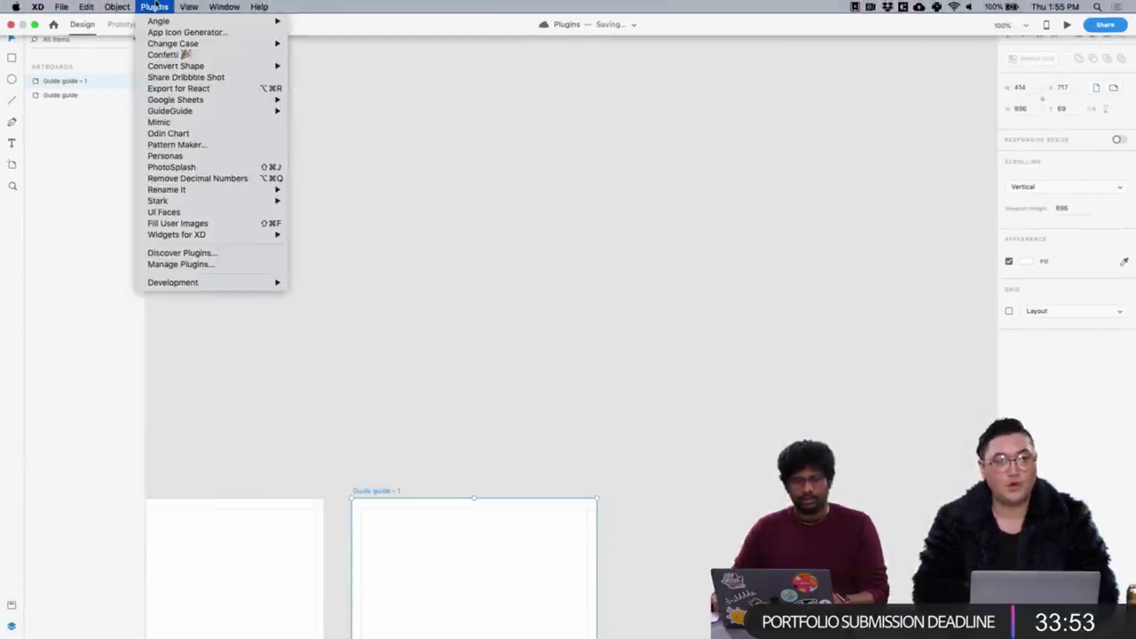
click(199, 125)
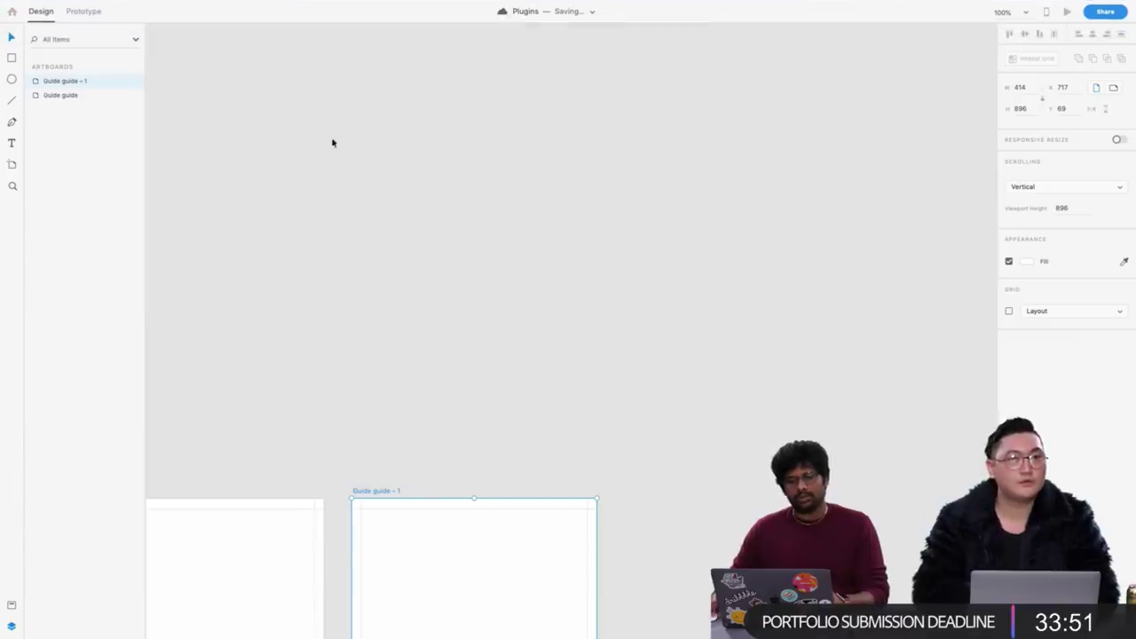
click(487, 103)
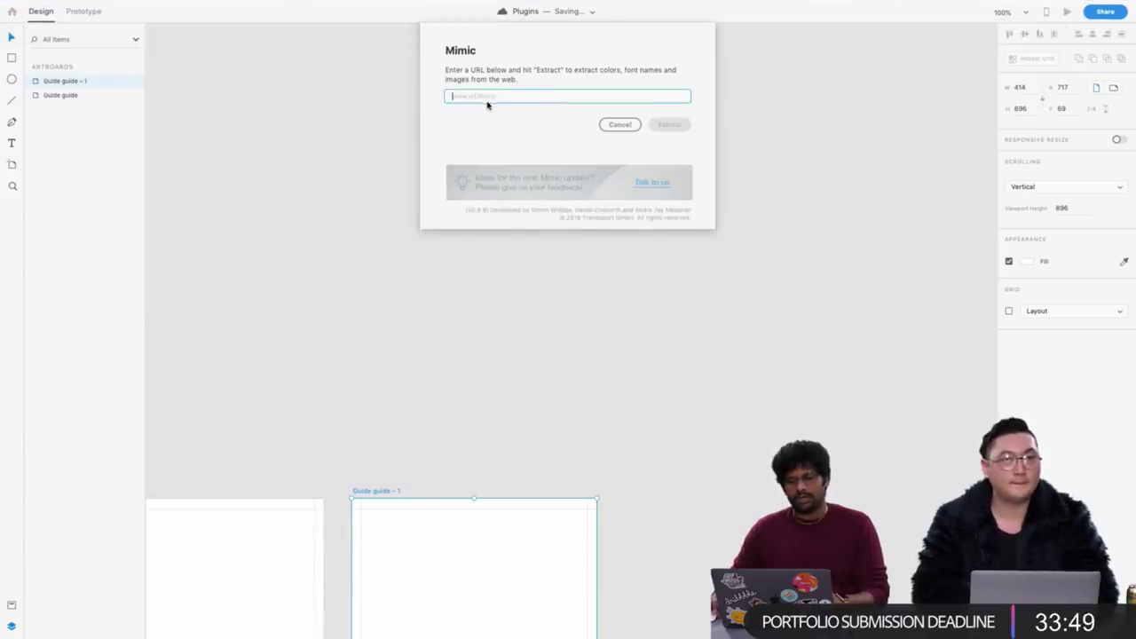
Copy the headspace.com link from the desktop's Colors Mimic note and extract its colors, fonts and images with Mimic in Adobe XD
key(super+h)
drag(92, 598, 129, 595)
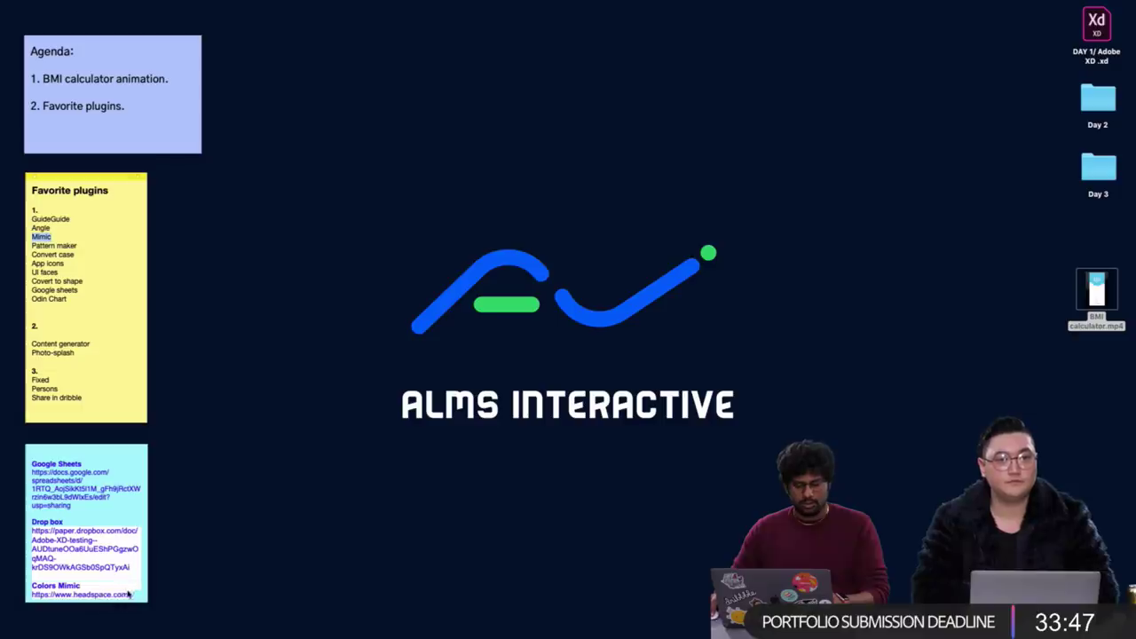
key(super+c)
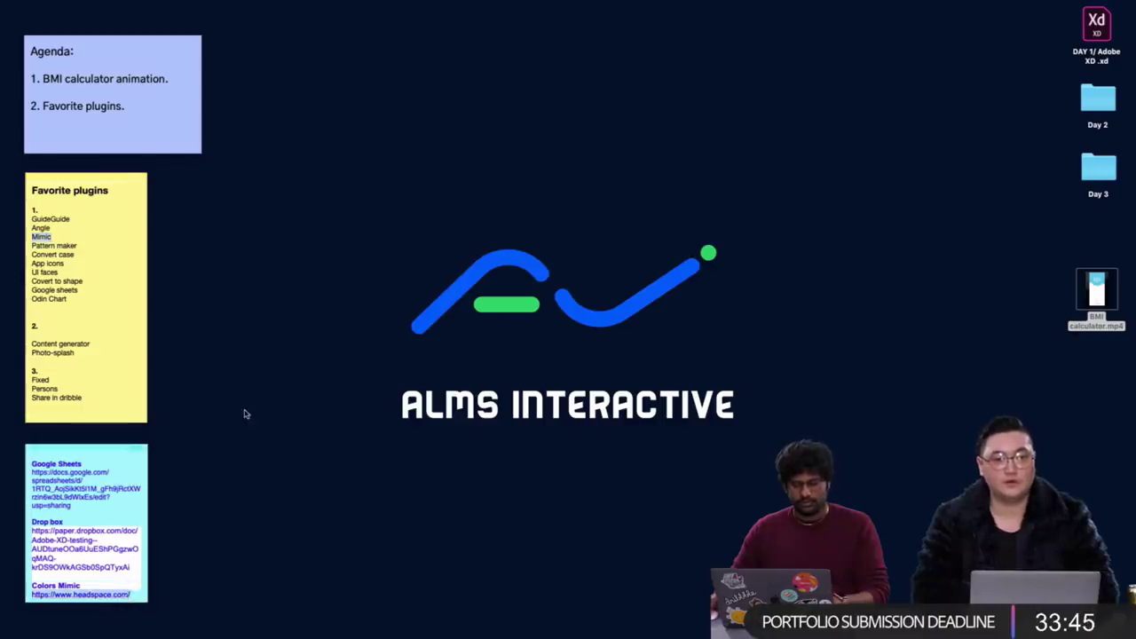
key(super+Tab)
key(super+v)
click(663, 127)
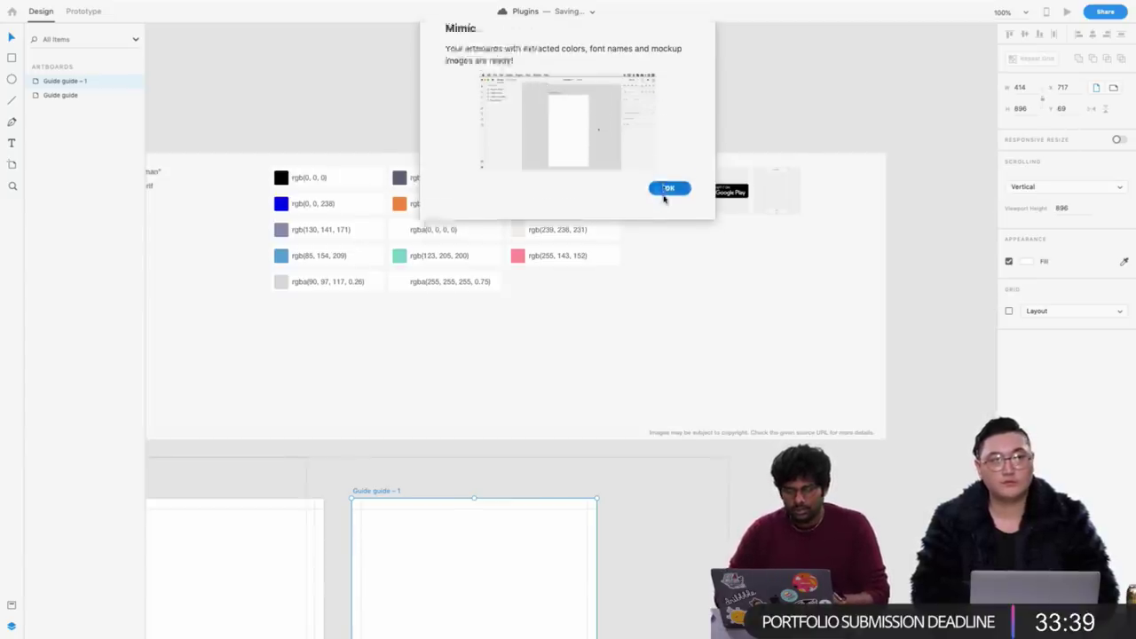
Dismiss the Mimic message and fill the Guide guide – 1 artboard with the extracted blue swatch rgb(85, 154, 209)
click(666, 196)
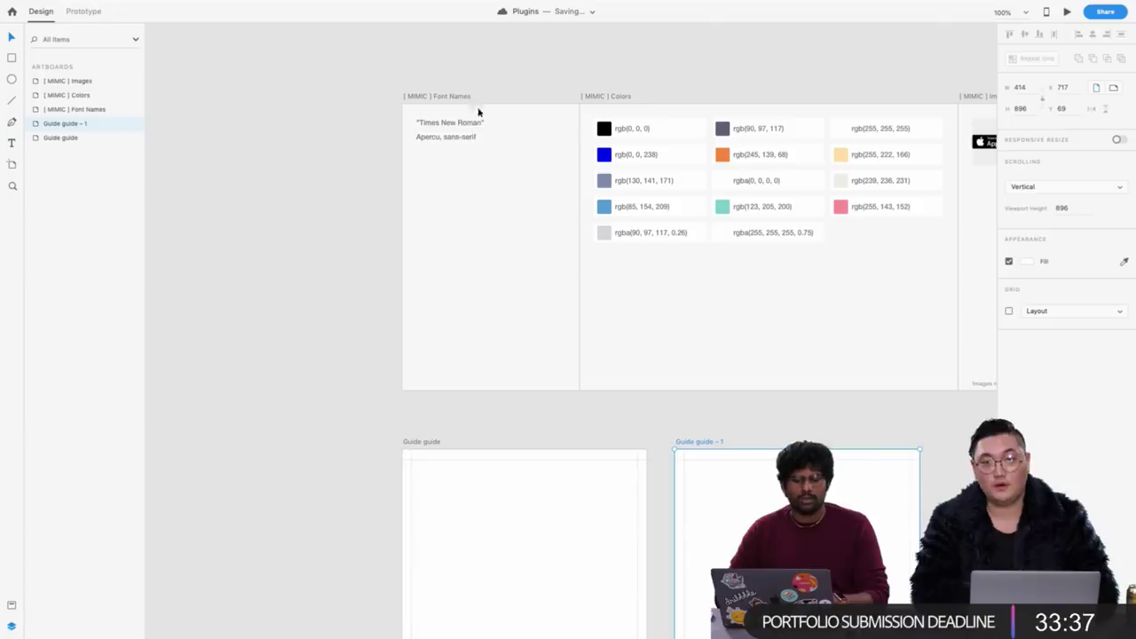
scroll(487, 95, right, 5)
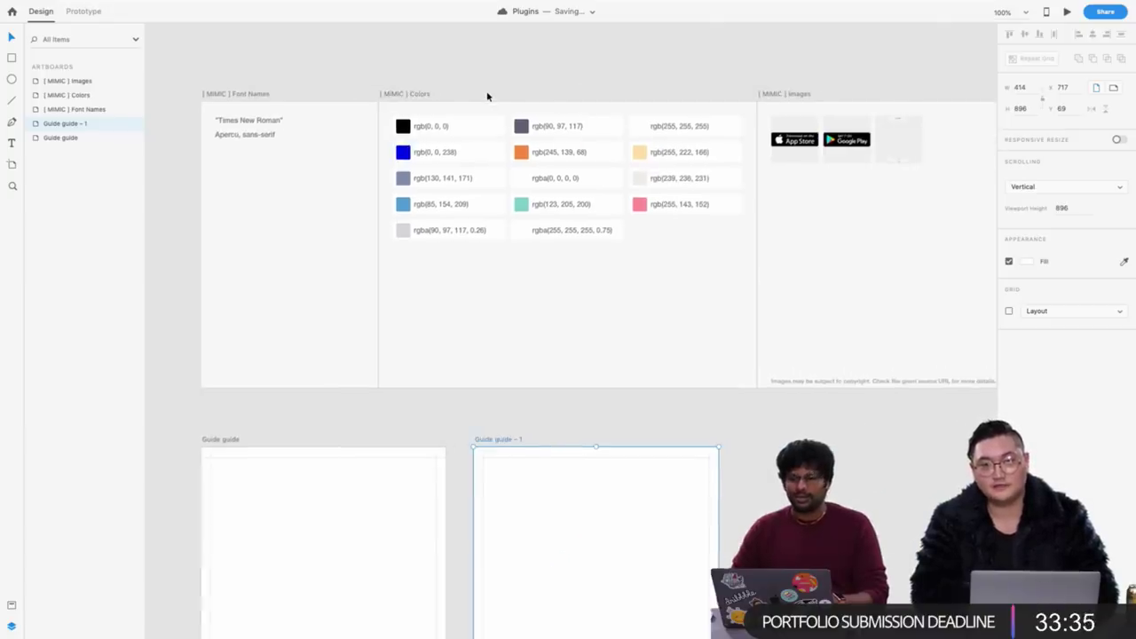
scroll(497, 299, down, 5)
scroll(489, 310, down, 3)
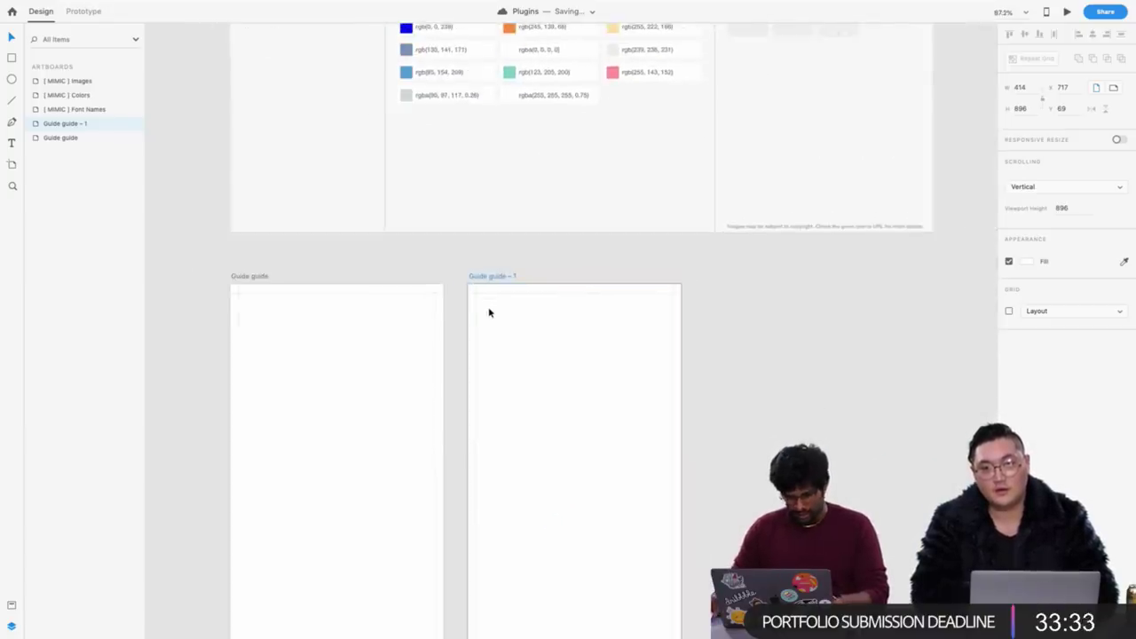
scroll(470, 266, down, 3)
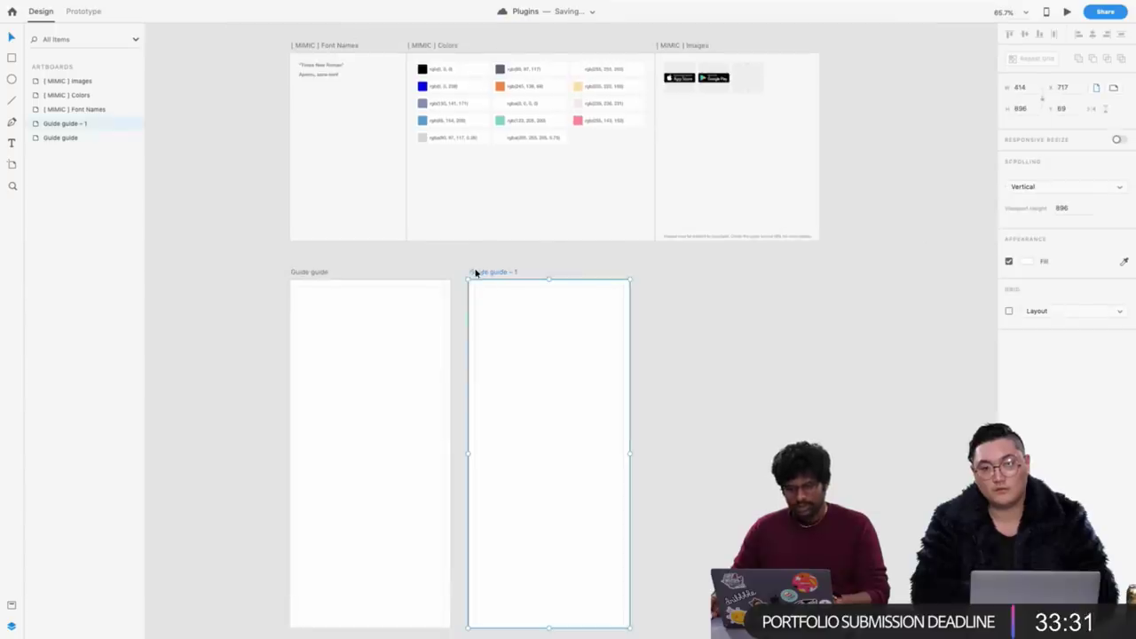
click(1124, 263)
click(422, 122)
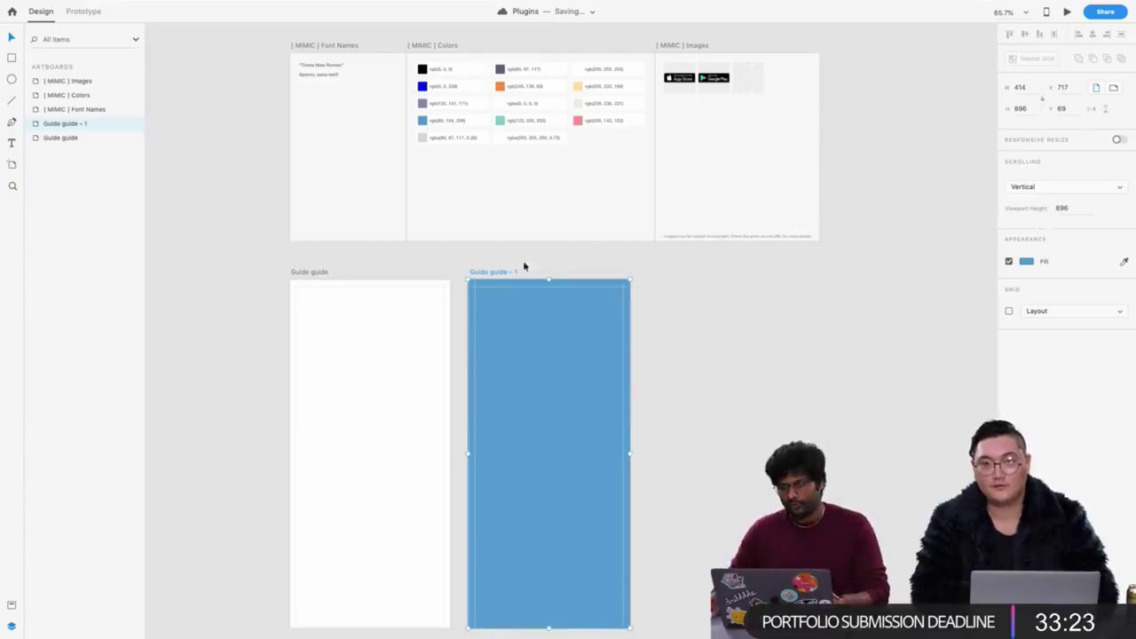
Duplicate the blue artboard beside itself and fill the copy with the extracted green swatch rgb(123, 205, 200)
click(497, 259)
click(478, 275)
drag(477, 276, 652, 272)
click(1124, 261)
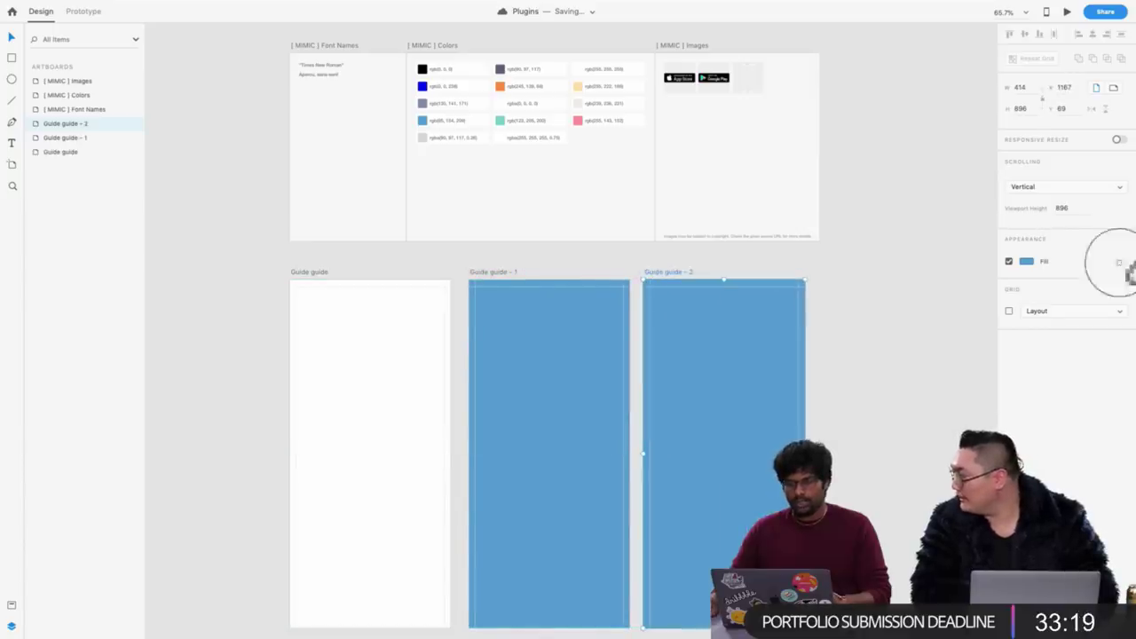
click(499, 120)
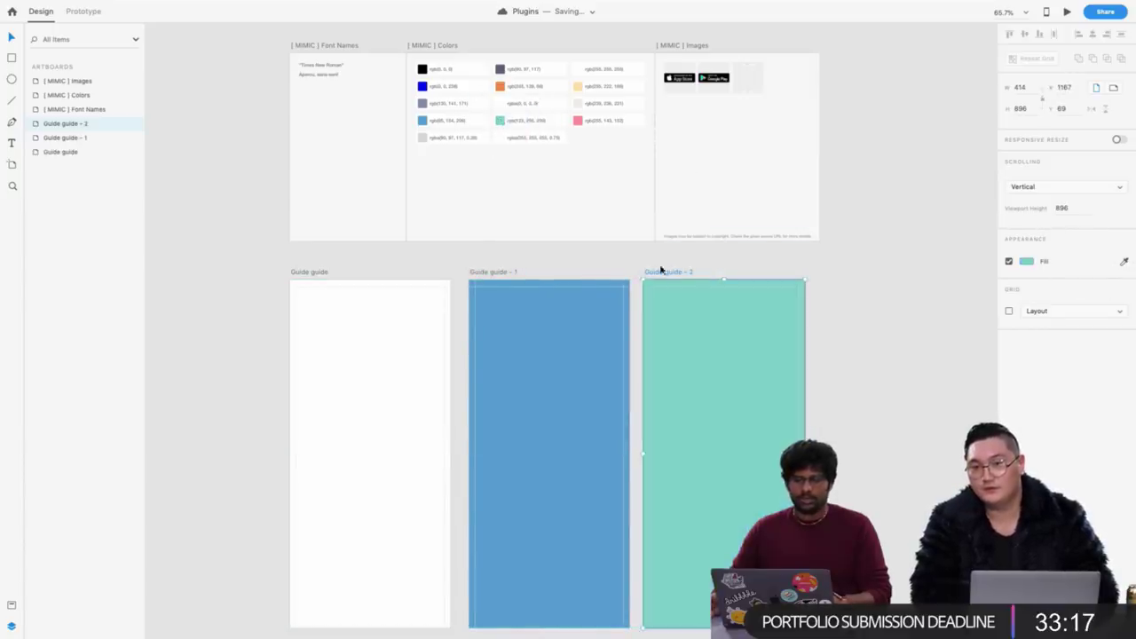
Duplicate the green artboard beside itself and fill the copy with the extracted pink swatch rgb(255, 143, 152)
drag(651, 276, 827, 274)
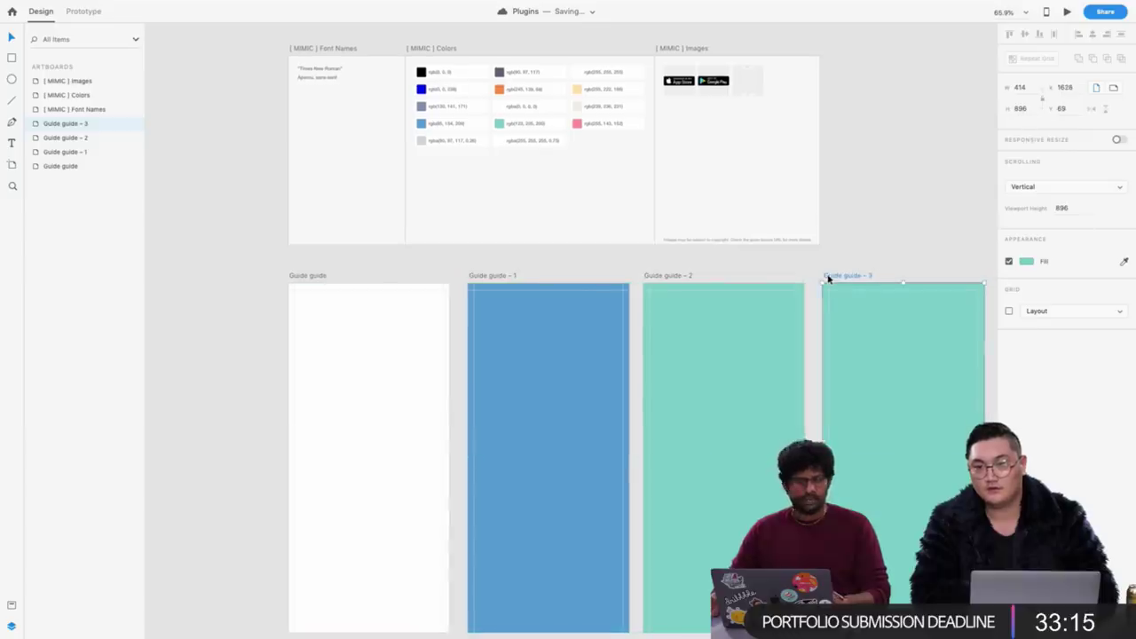
click(1124, 264)
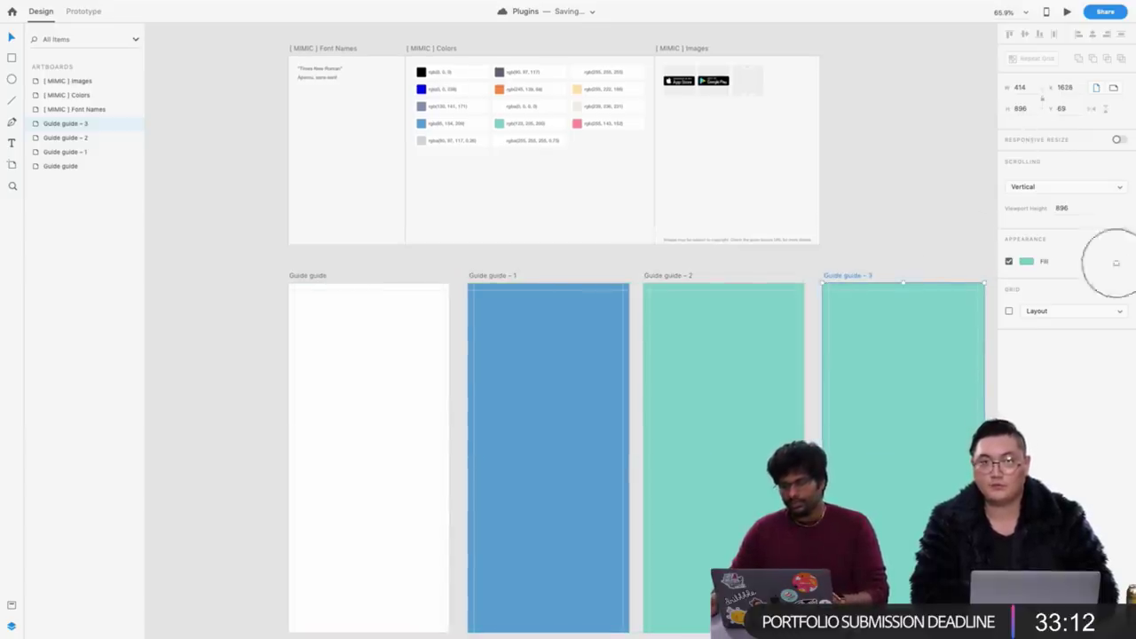
click(578, 123)
scroll(355, 63, down, 2)
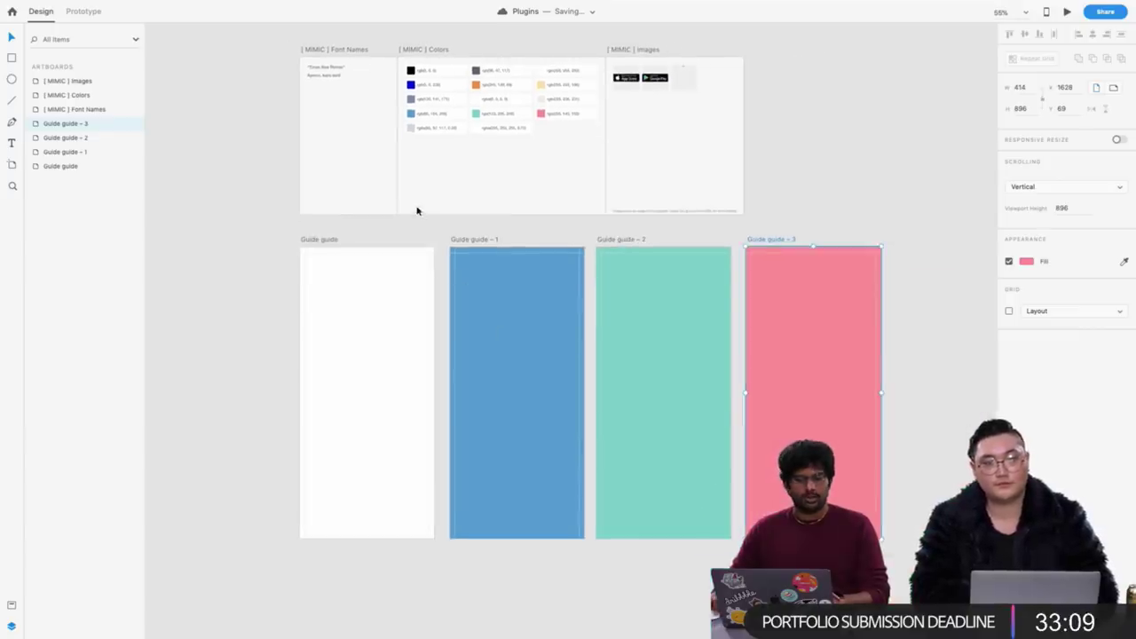
Switch to the desktop notes and highlight the Pattern maker entry under Favorite plugins
drag(418, 211, 826, 422)
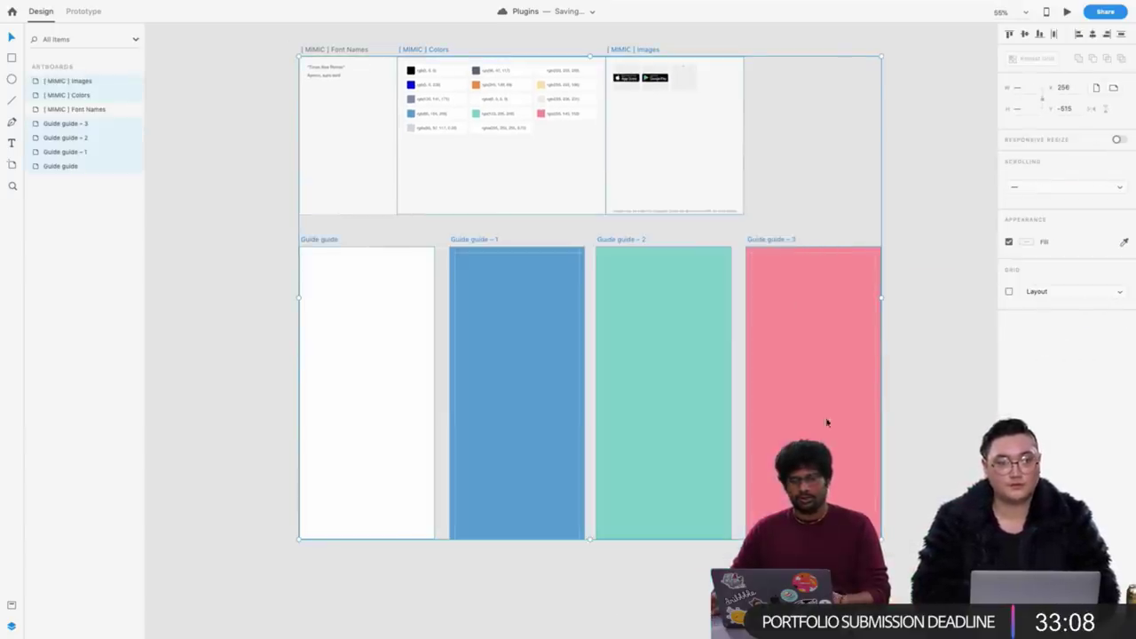
click(807, 144)
key(ctrl+Left)
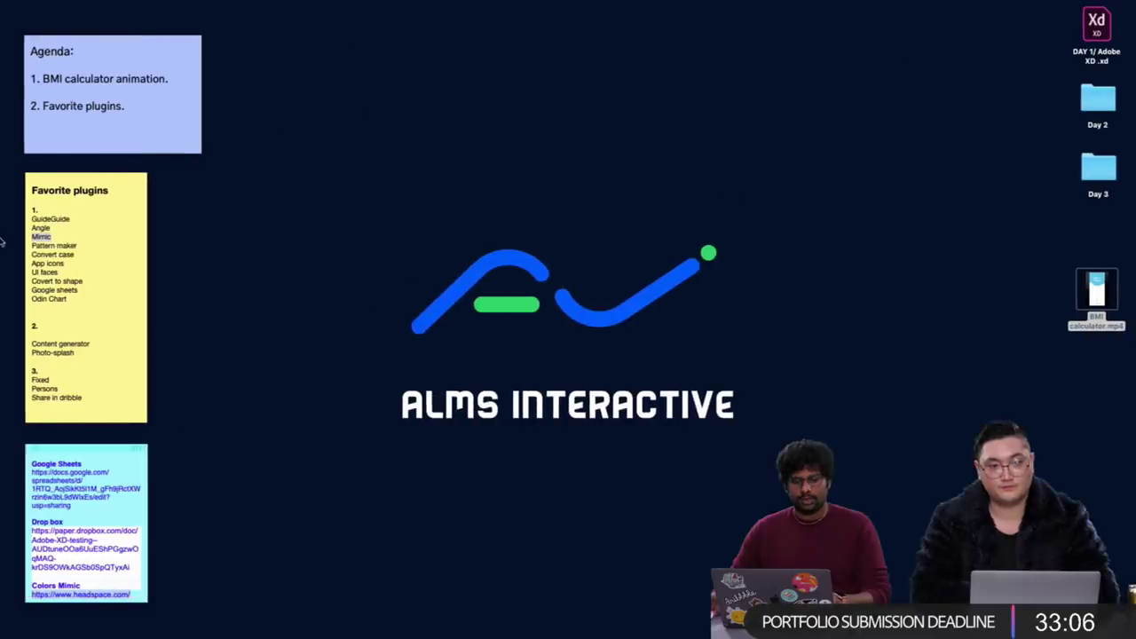
double_click(58, 246)
triple_click(57, 246)
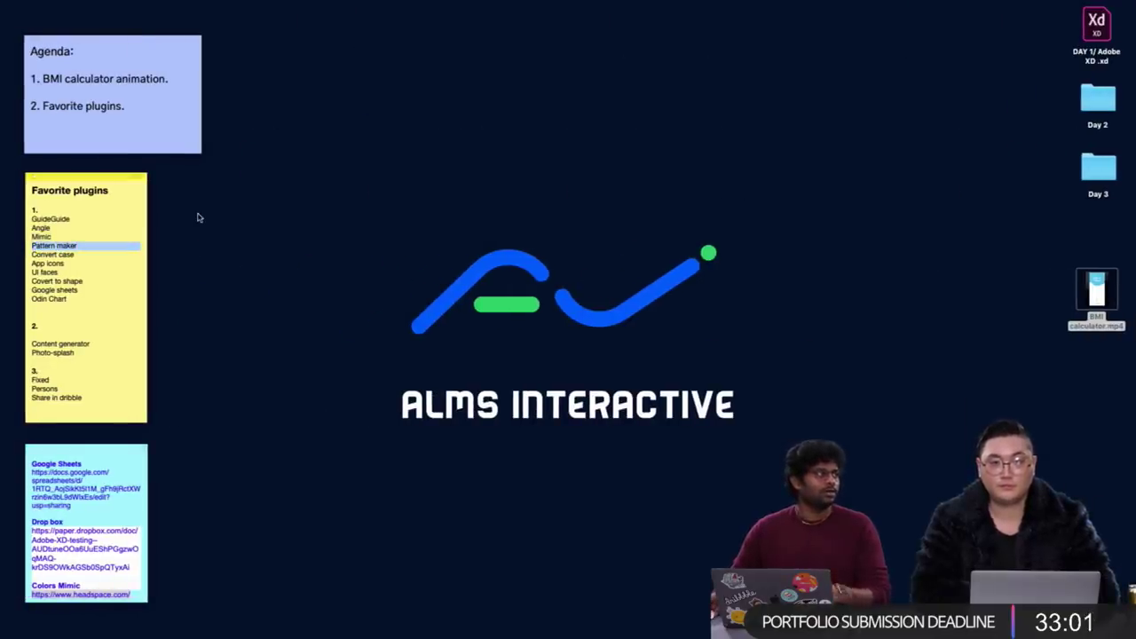
Switch back to Adobe XD and duplicate the blank Guide guide artboard below the original
key(ctrl+Right)
scroll(317, 122, right, 3)
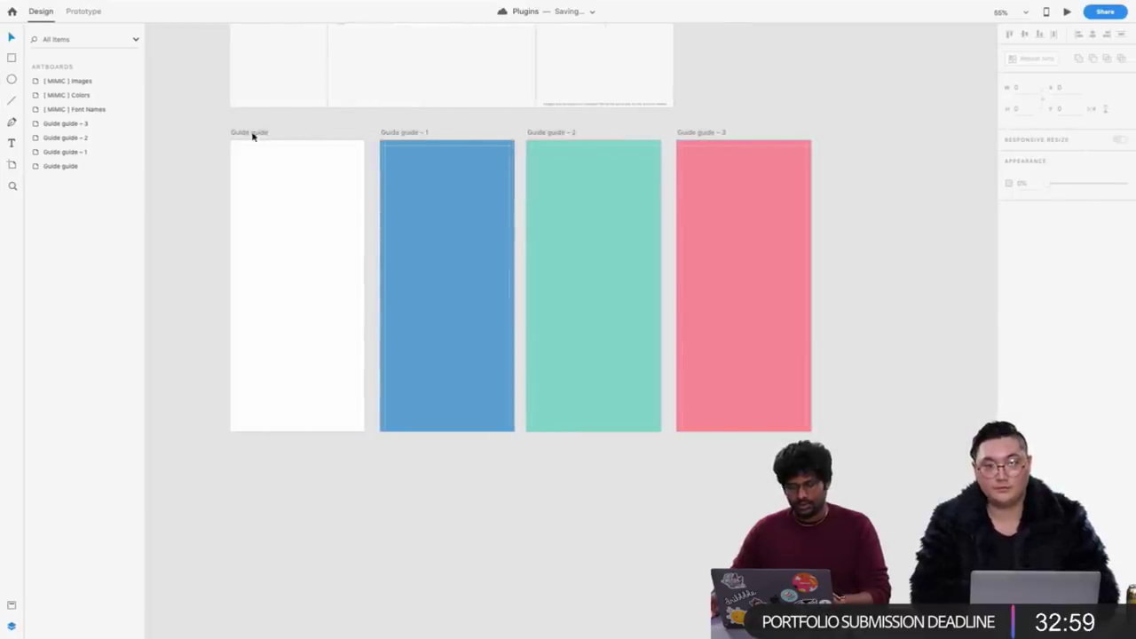
click(250, 138)
drag(249, 138, 230, 474)
scroll(241, 474, down, 5)
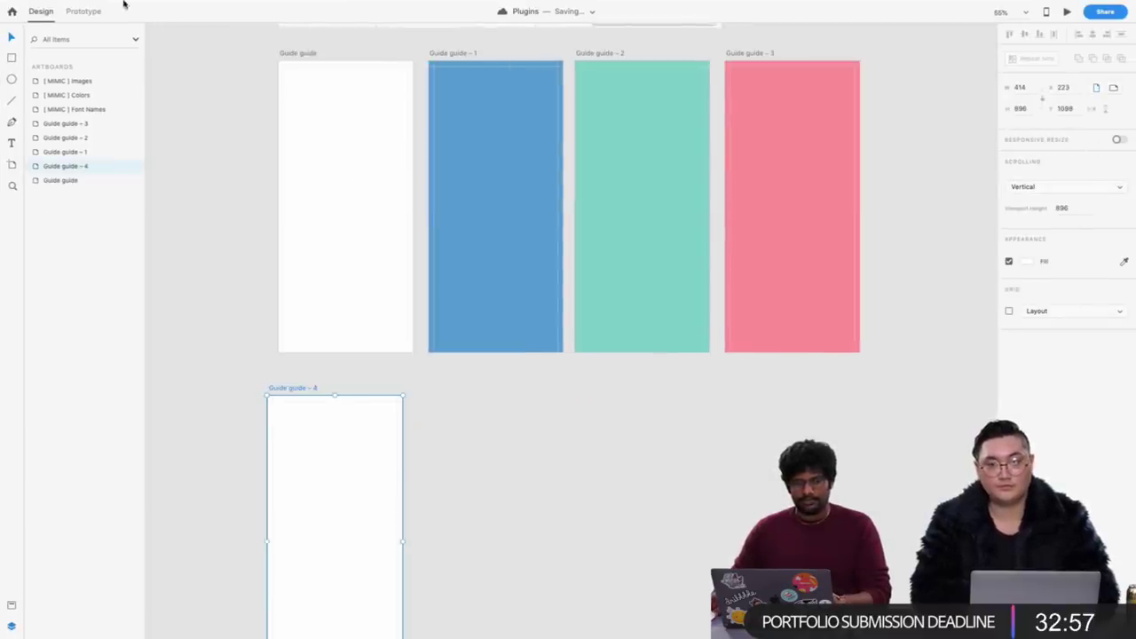
Move the Guide guide – 4 artboard slightly closer to the row above, to about X 273 and Y 1065
mouse_move(124, 4)
click(165, 5)
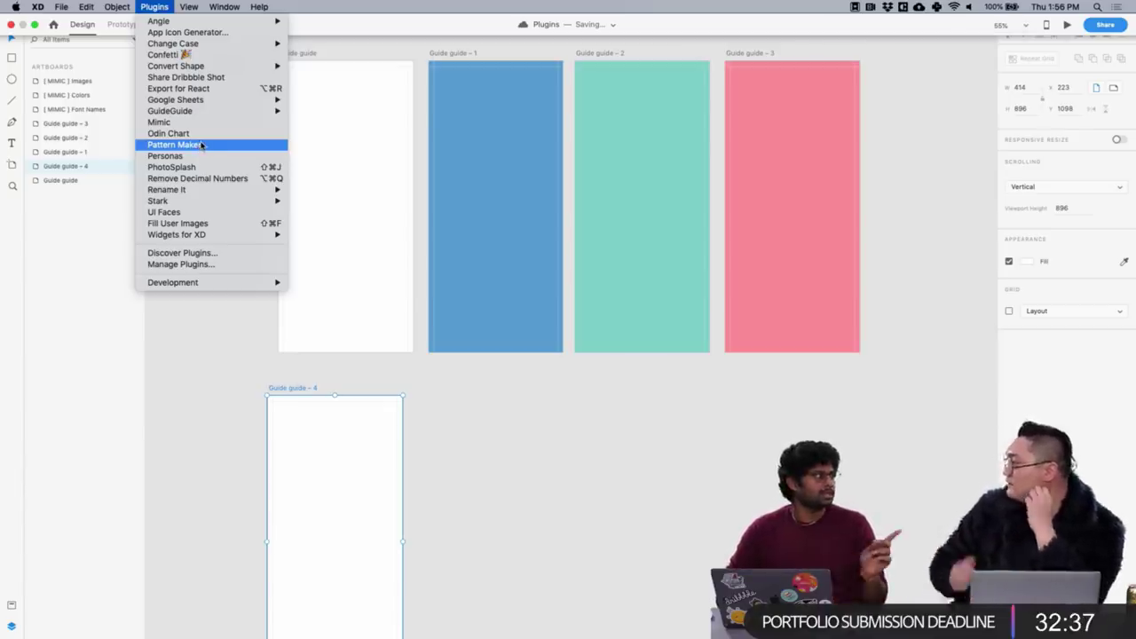
click(390, 331)
drag(274, 389, 291, 378)
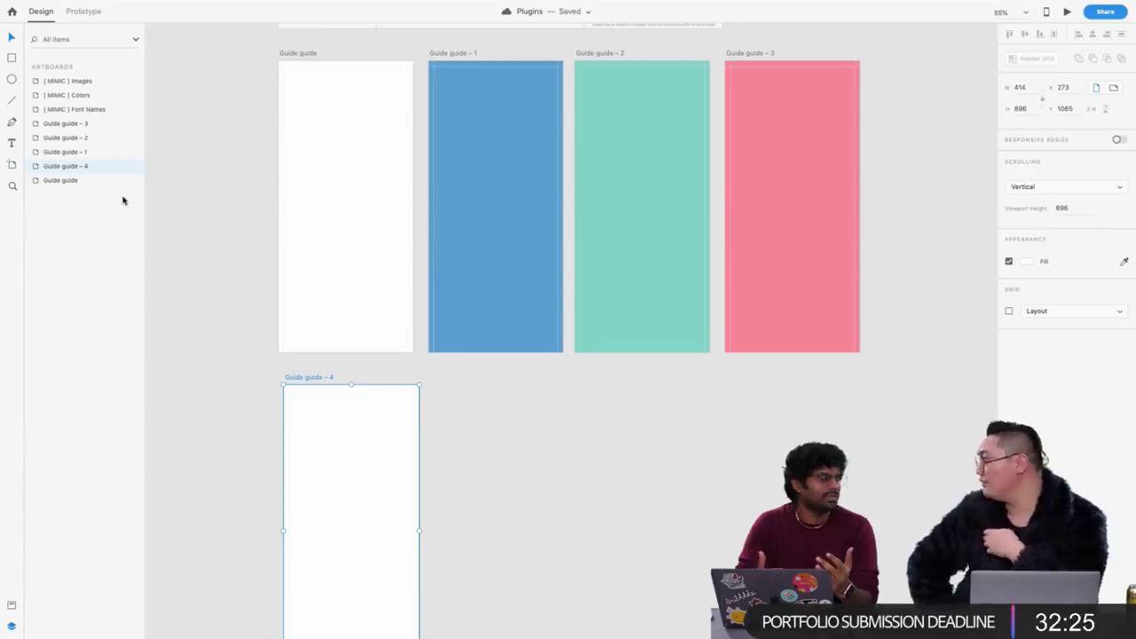
Switch to the BMI calculator document and change the large number on the Home artboard to 21.3
key(ctrl+Right)
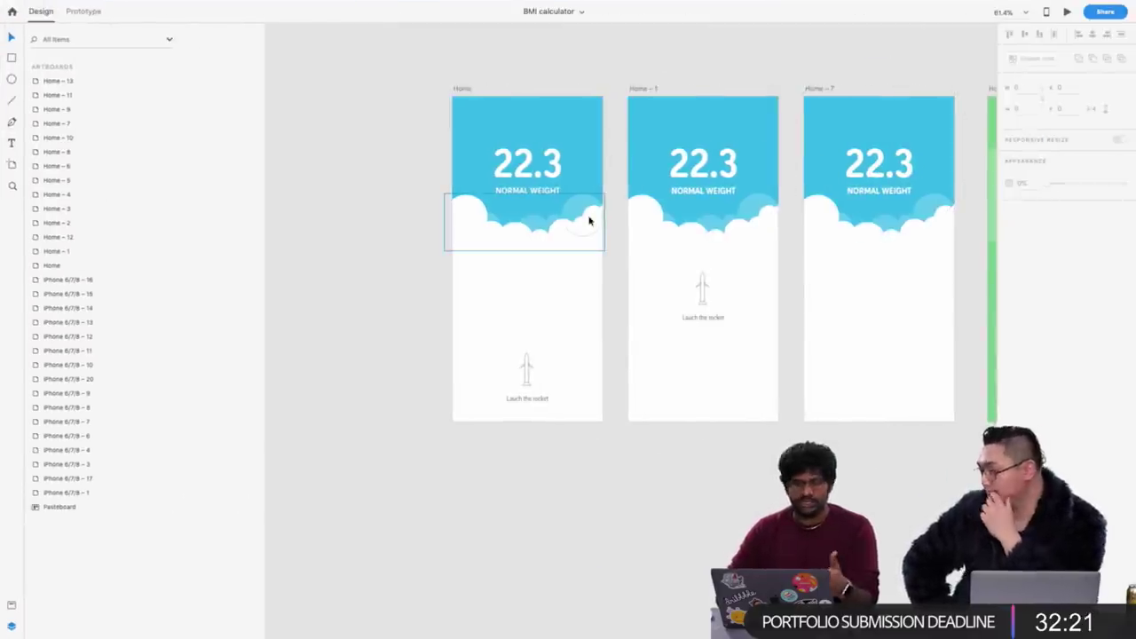
scroll(588, 220, right, 3)
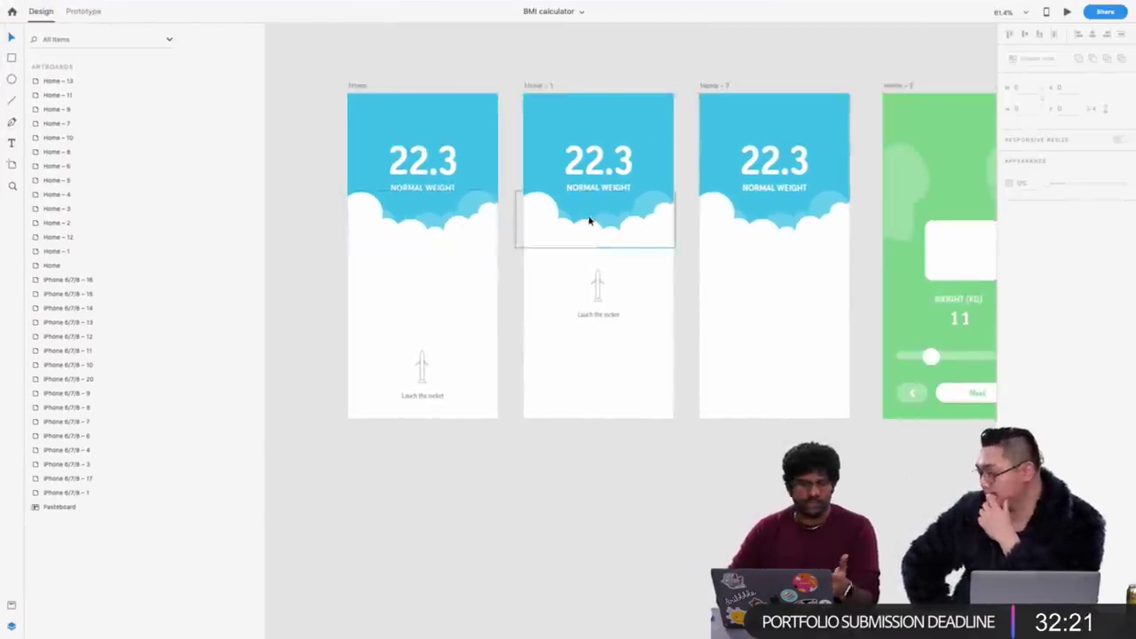
double_click(422, 165)
click(422, 165)
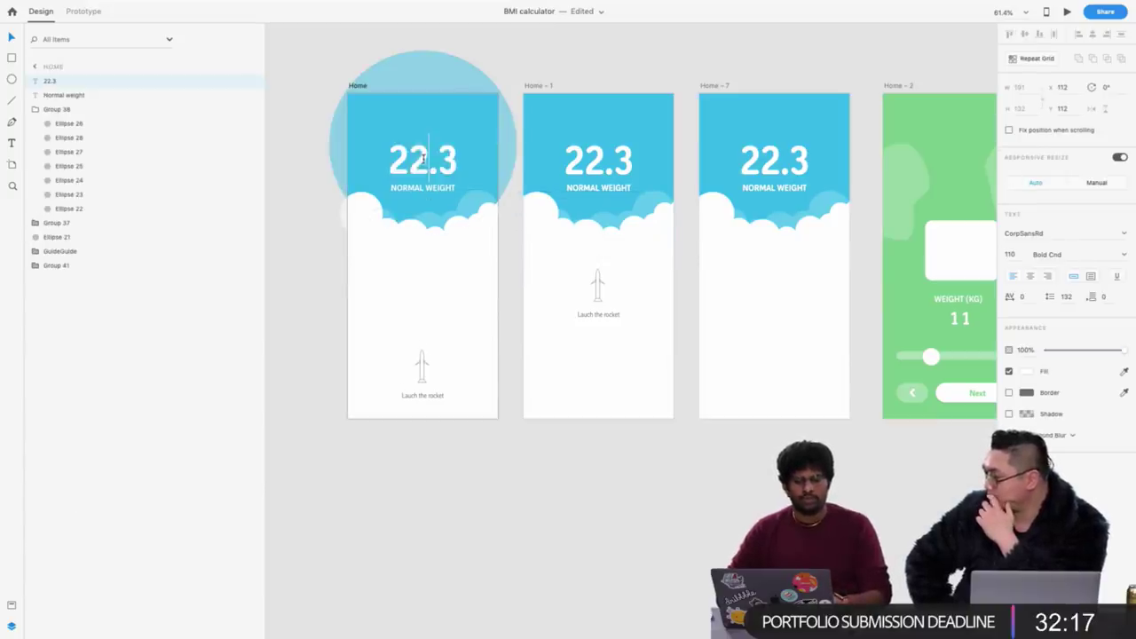
key(BackSpace)
text(1)
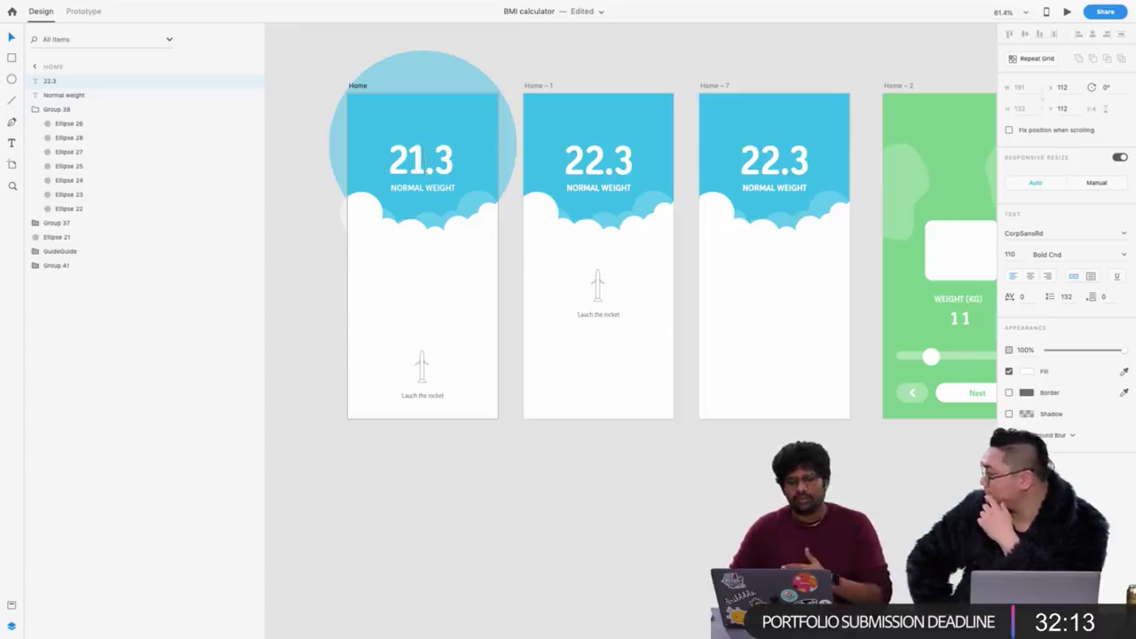
key(Escape)
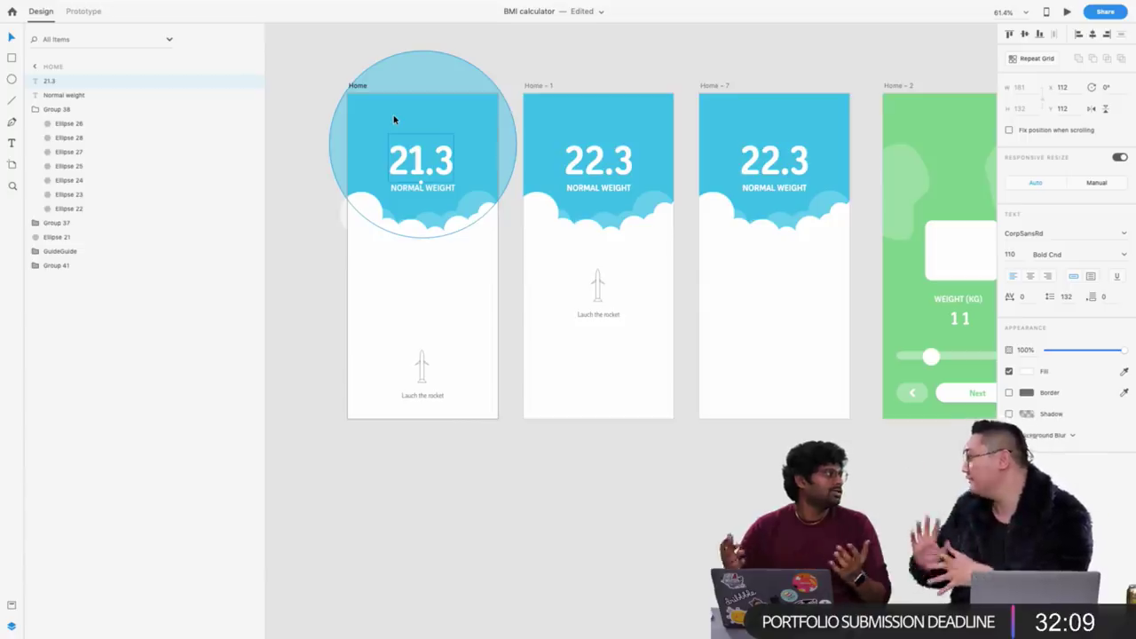
Examine the rocket group on the Home – 1 artboard, its prototype connections and its position compared with the neighbouring screens
scroll(393, 114, right, 5)
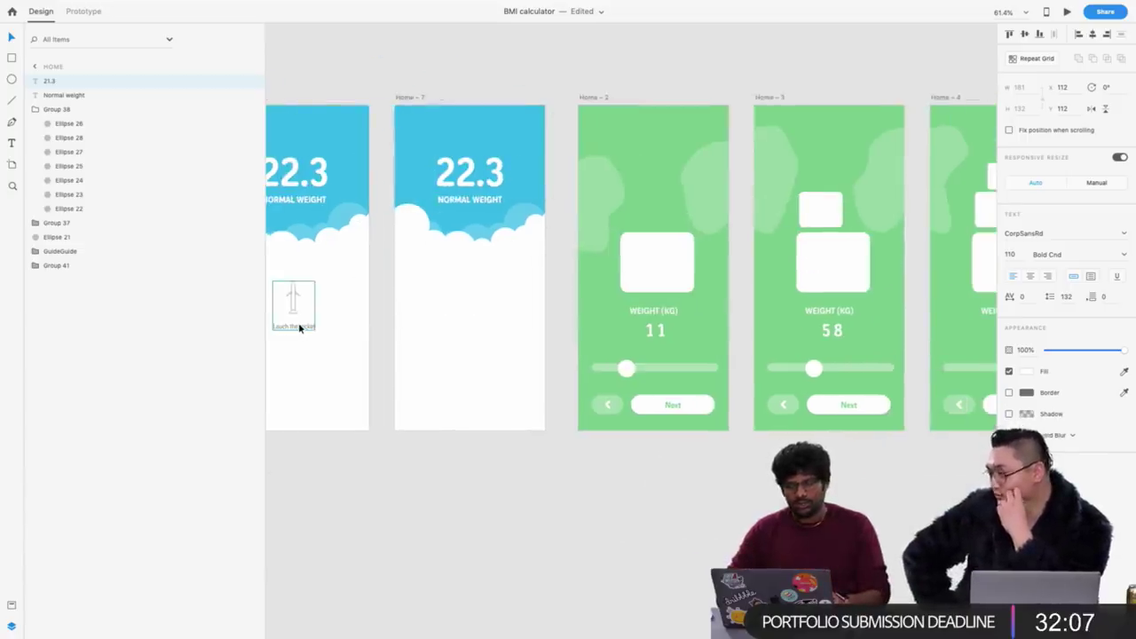
scroll(298, 327, left, 5)
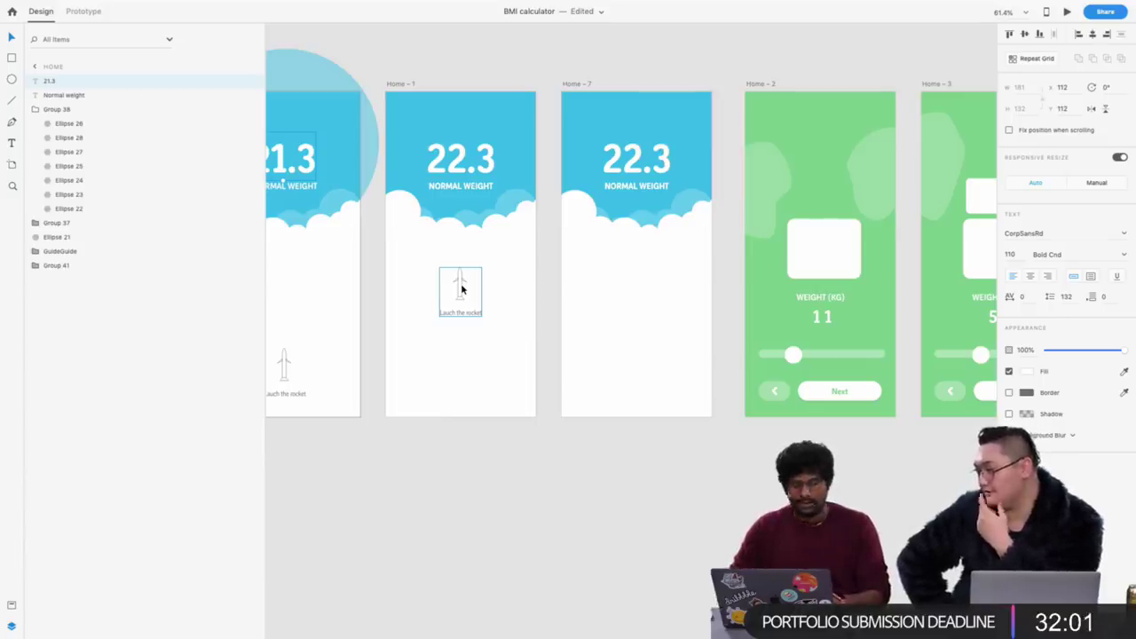
scroll(461, 288, left, 3)
click(511, 294)
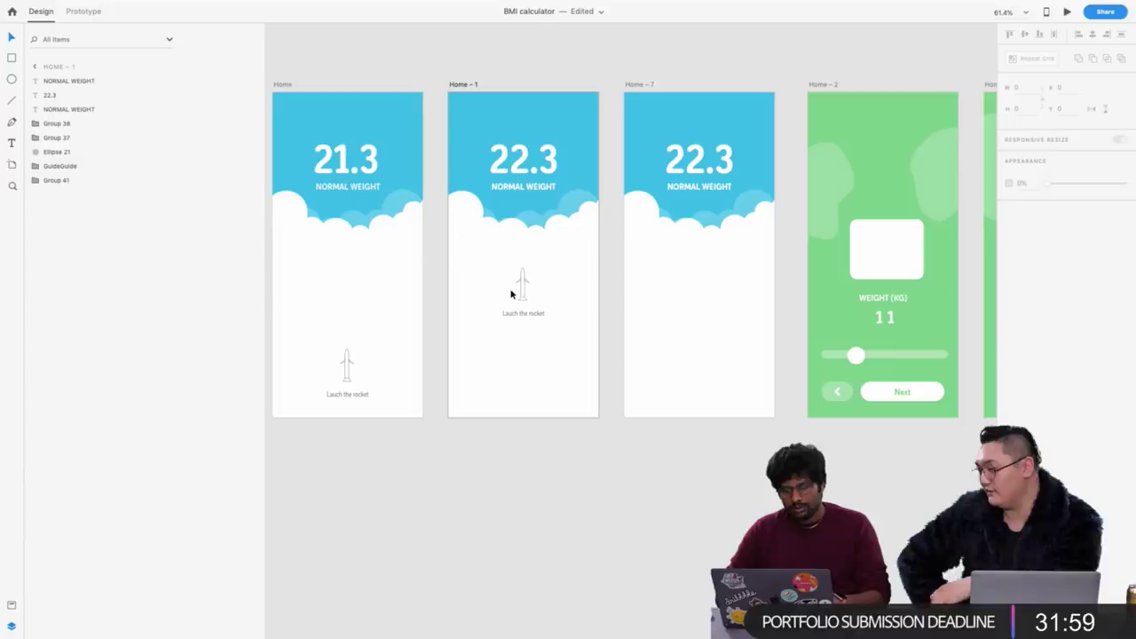
click(524, 293)
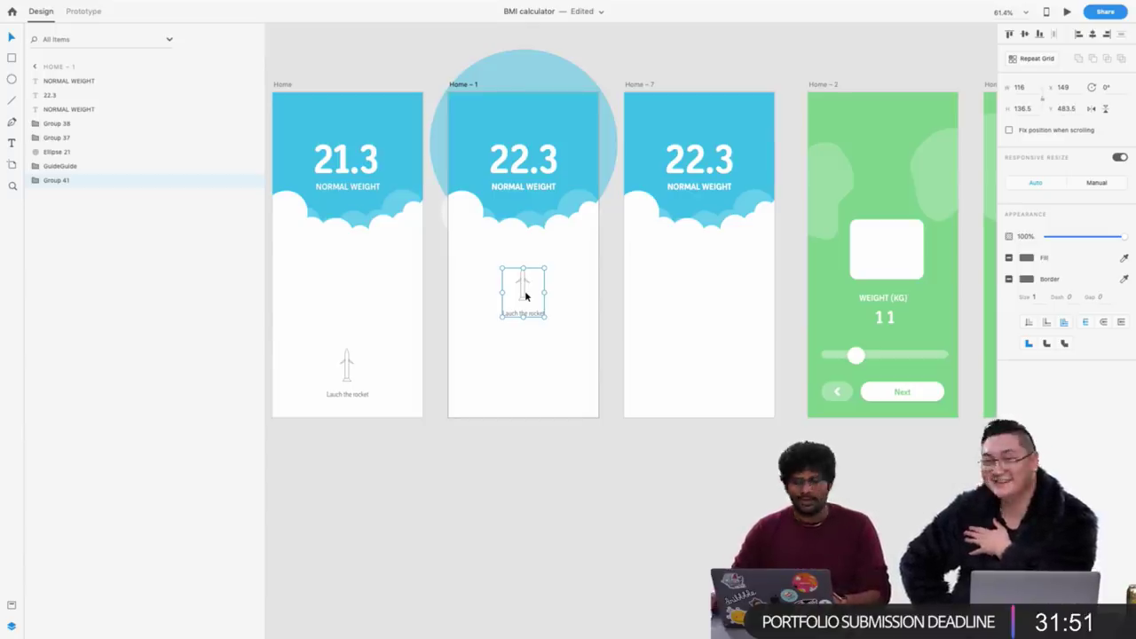
scroll(525, 291, up, 5)
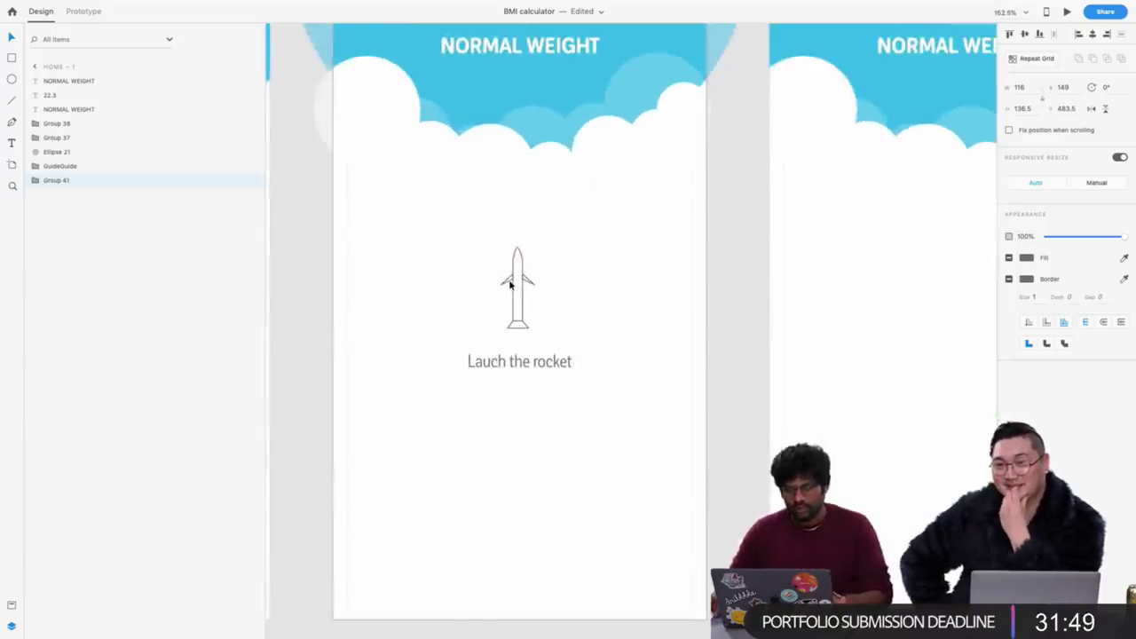
click(82, 13)
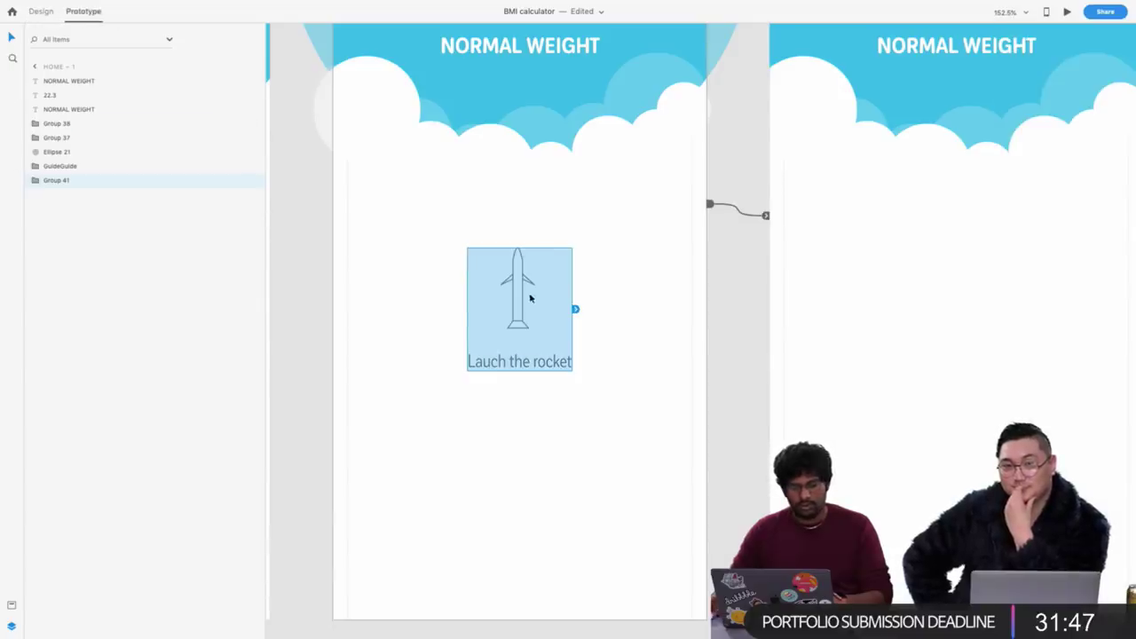
click(41, 11)
scroll(737, 337, down, 4)
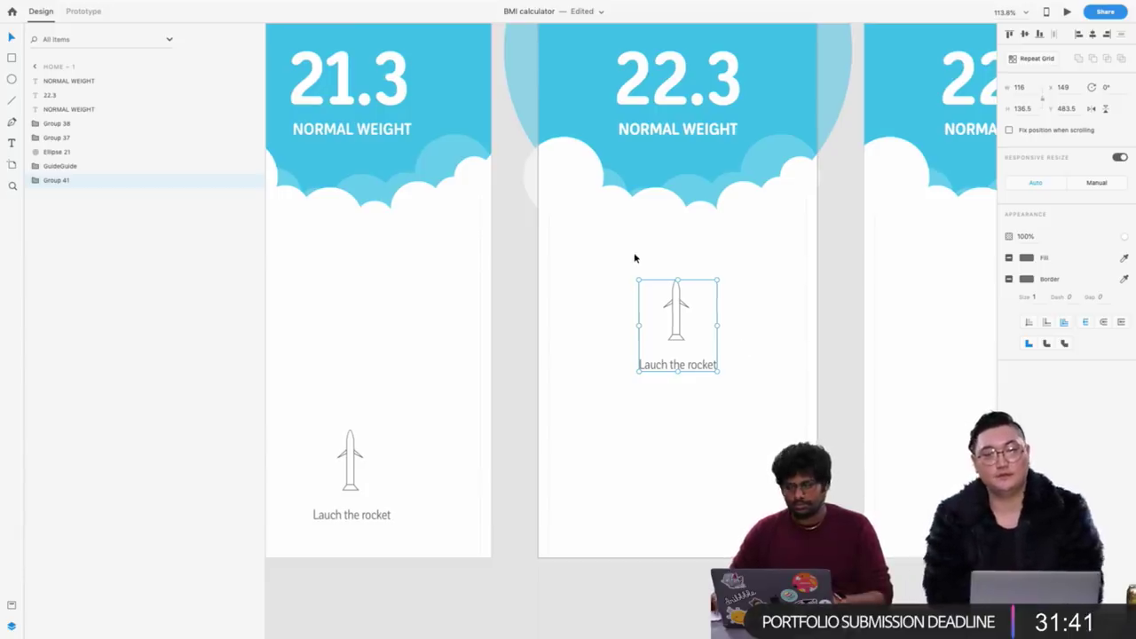
scroll(636, 258, down, 3)
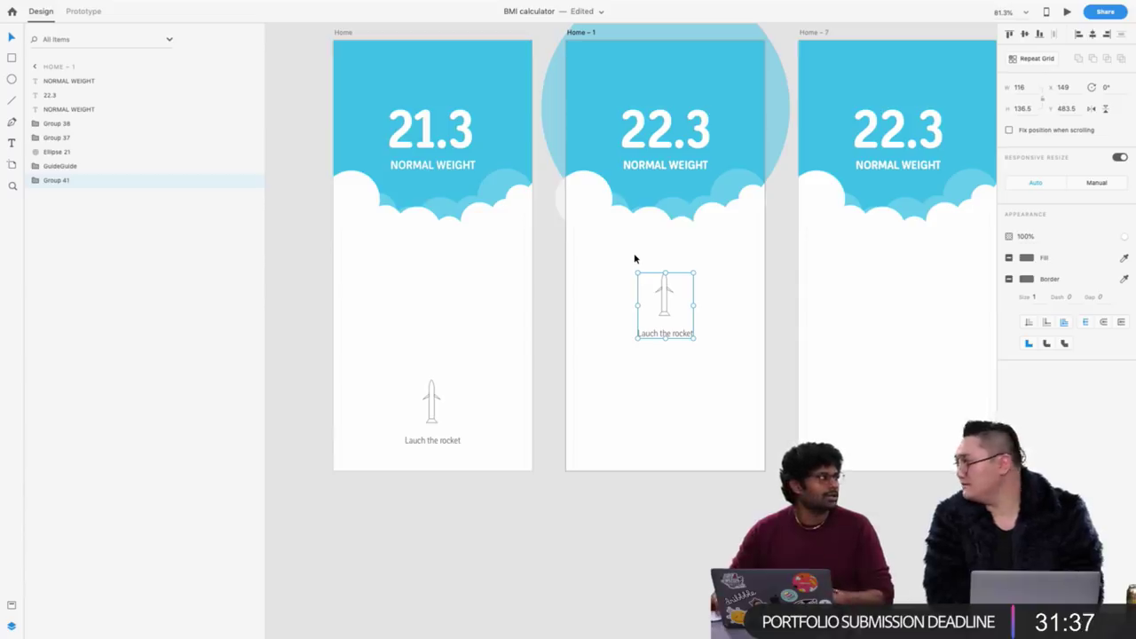
Recheck the Pattern maker entry in the desktop notes and return to the Guide guide – 4 artboard in the Plugins document
key(ctrl+Left)
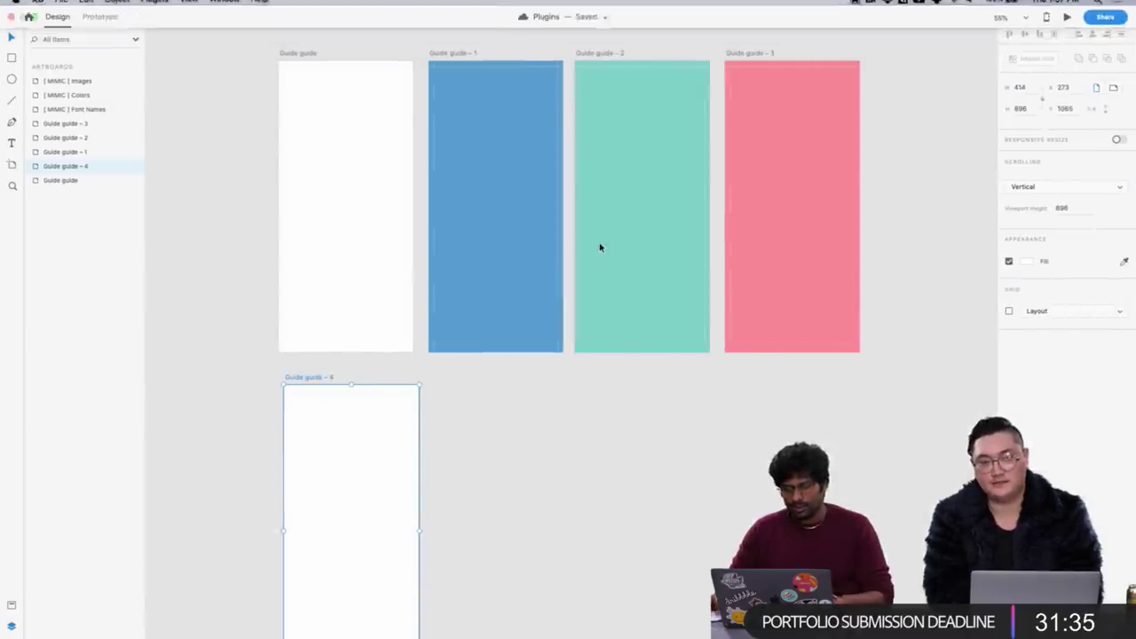
scroll(452, 348, down, 2)
click(189, 6)
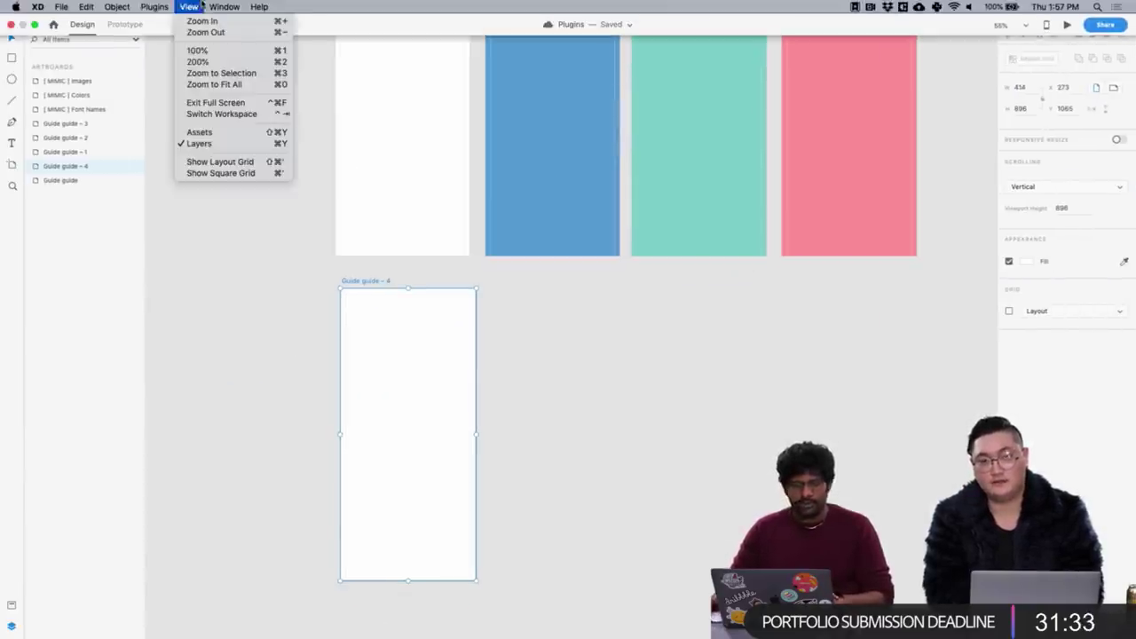
mouse_move(154, 6)
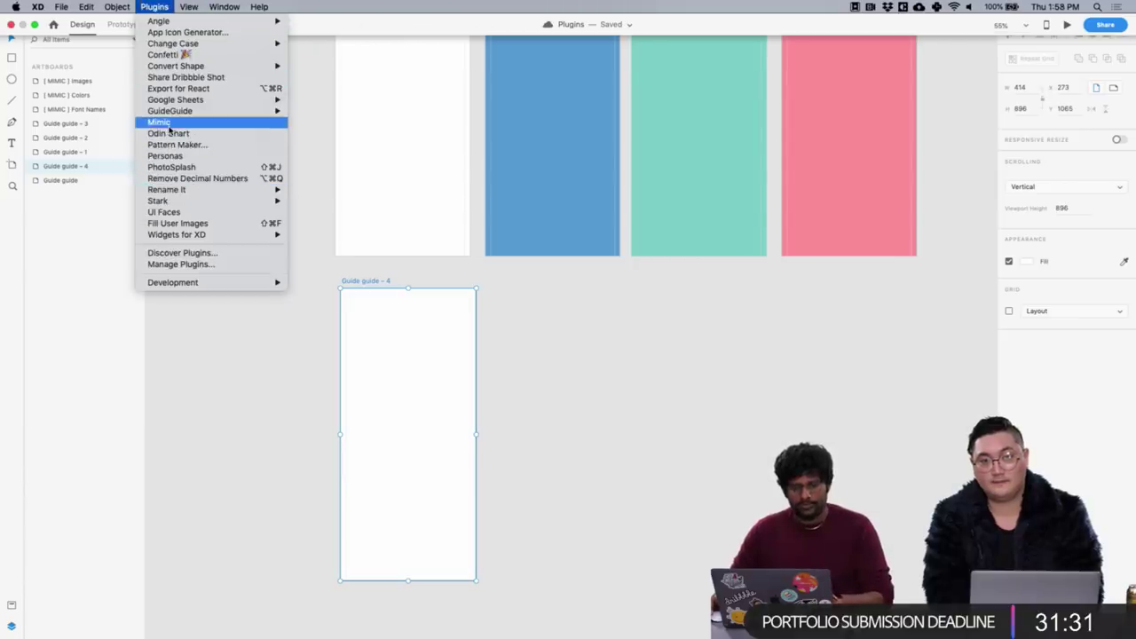
key(ctrl+Left)
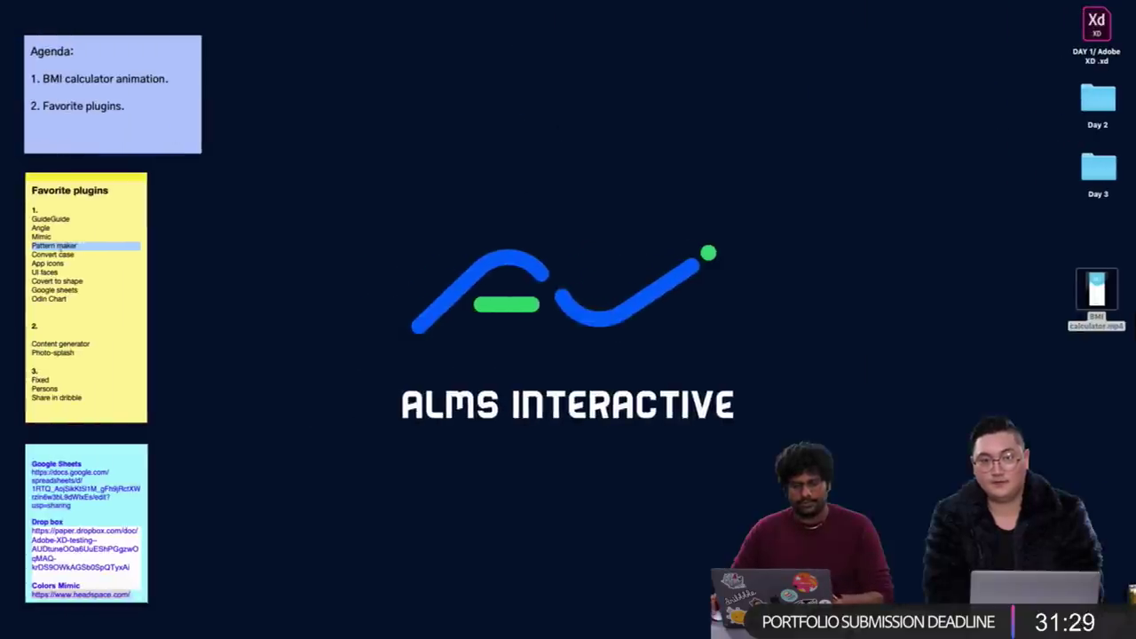
key(ctrl+Right)
scroll(347, 381, up, 3)
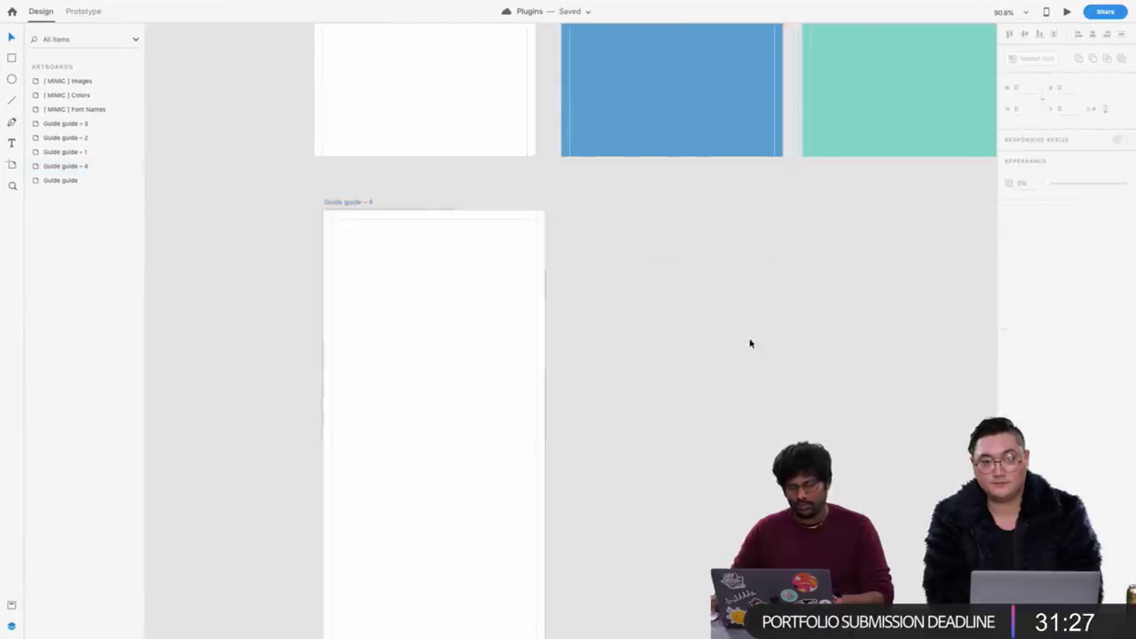
Draw a rectangle about 64 by 71 on the Guide guide – 4 artboard and reshape it into a four-pointed star by pulling its edge midpoints inward
scroll(441, 380, up, 3)
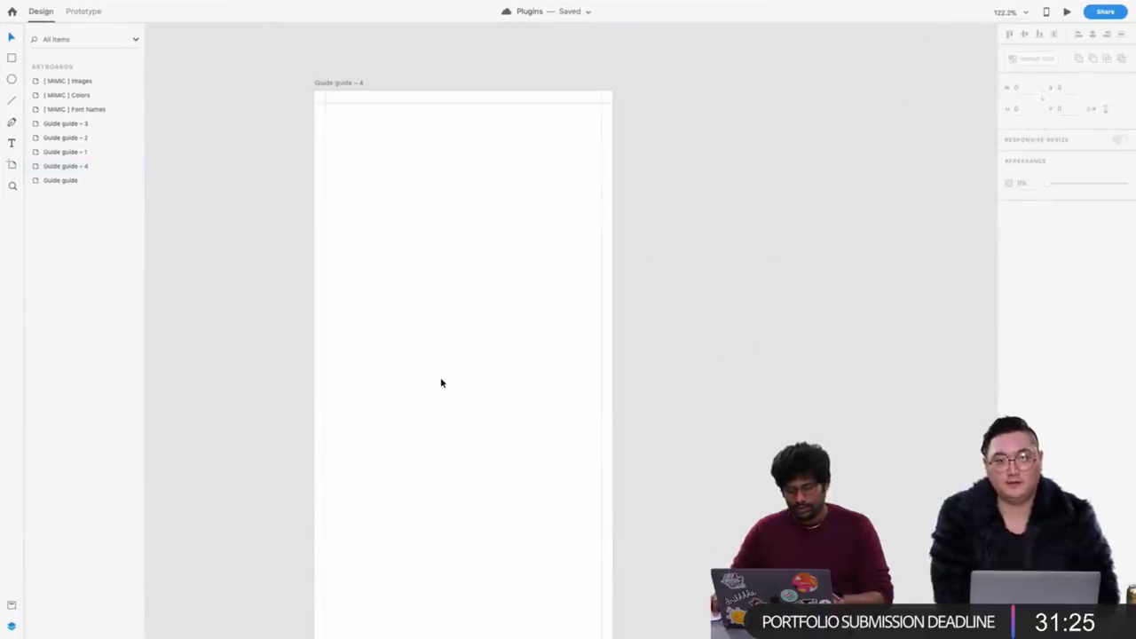
scroll(441, 383, up, 2)
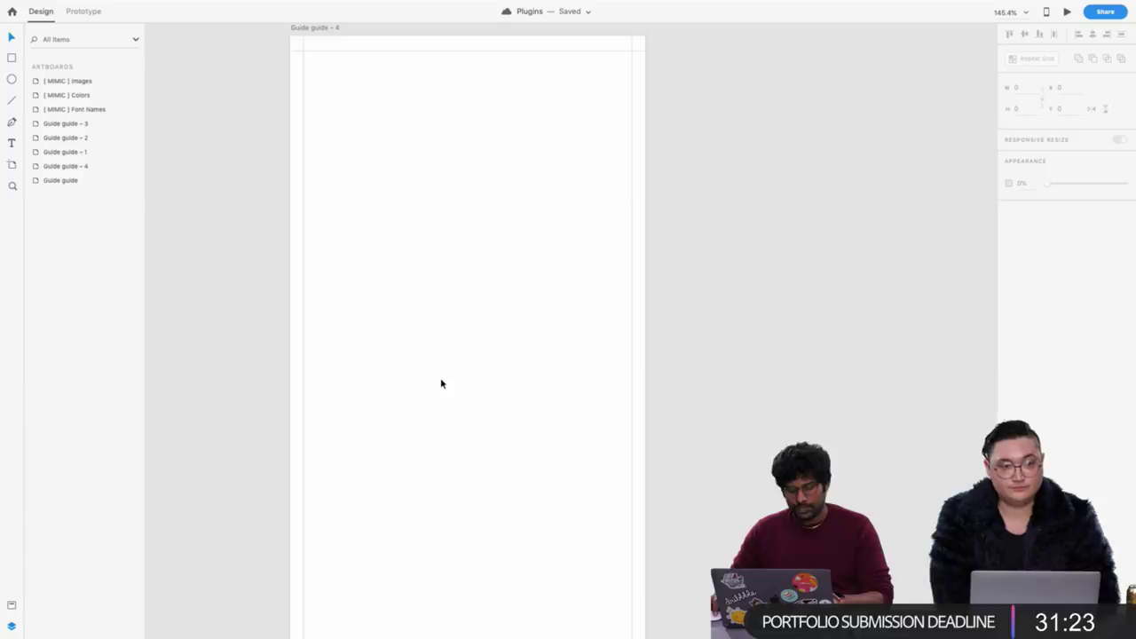
drag(408, 335, 467, 399)
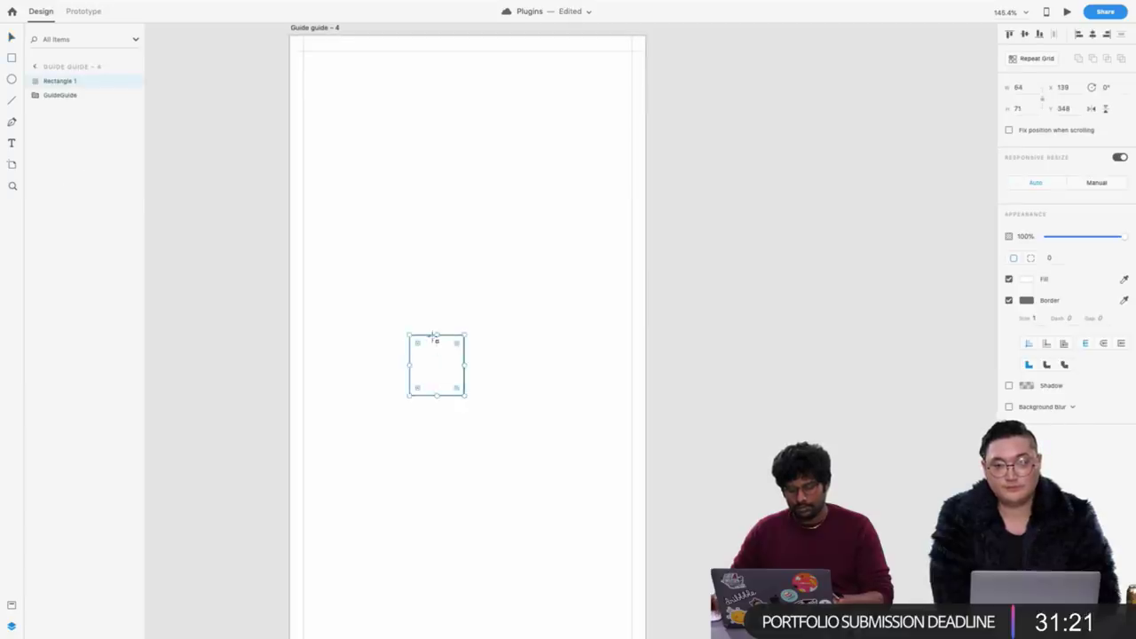
scroll(431, 332, up, 6)
drag(428, 335, 406, 385)
drag(489, 398, 465, 391)
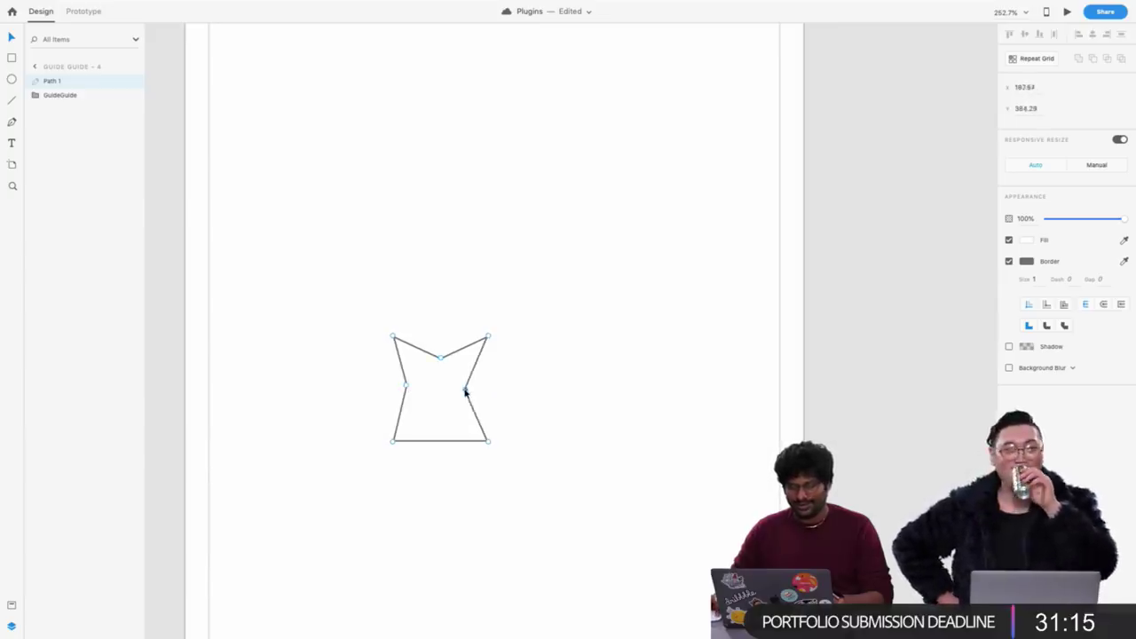
drag(429, 441, 436, 421)
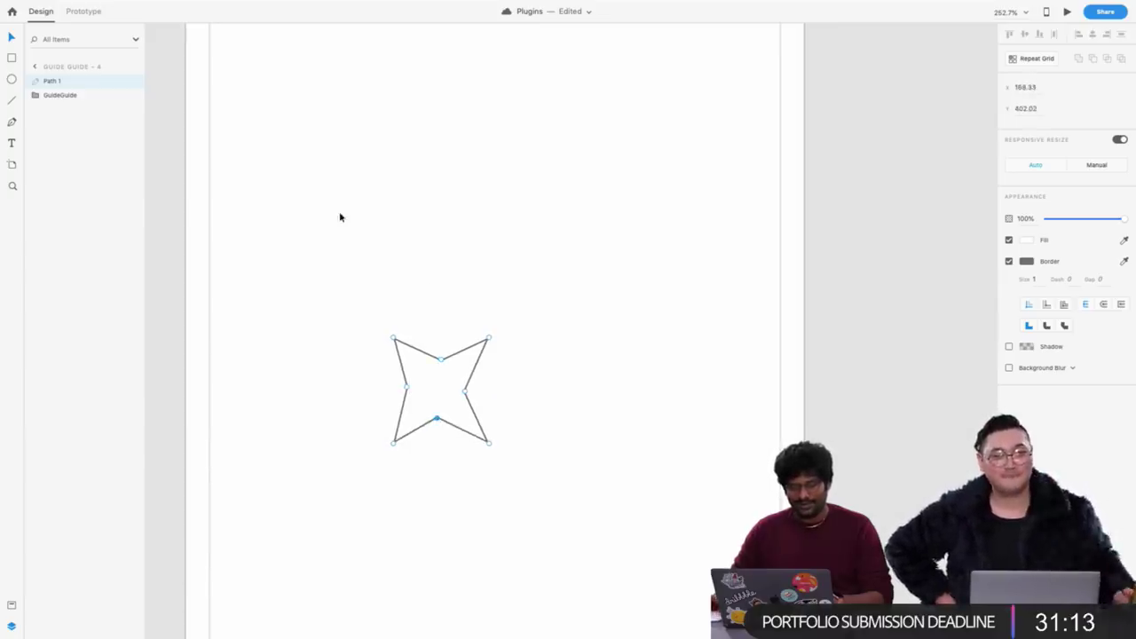
Remove the border from the four-pointed star
drag(340, 215, 527, 507)
click(1025, 241)
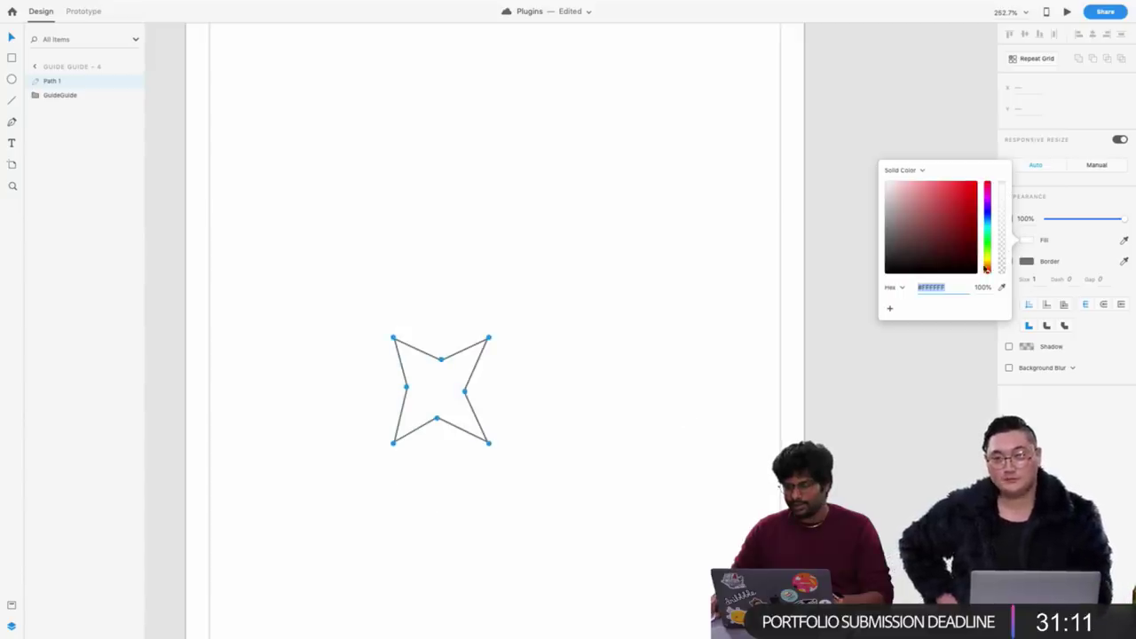
click(986, 236)
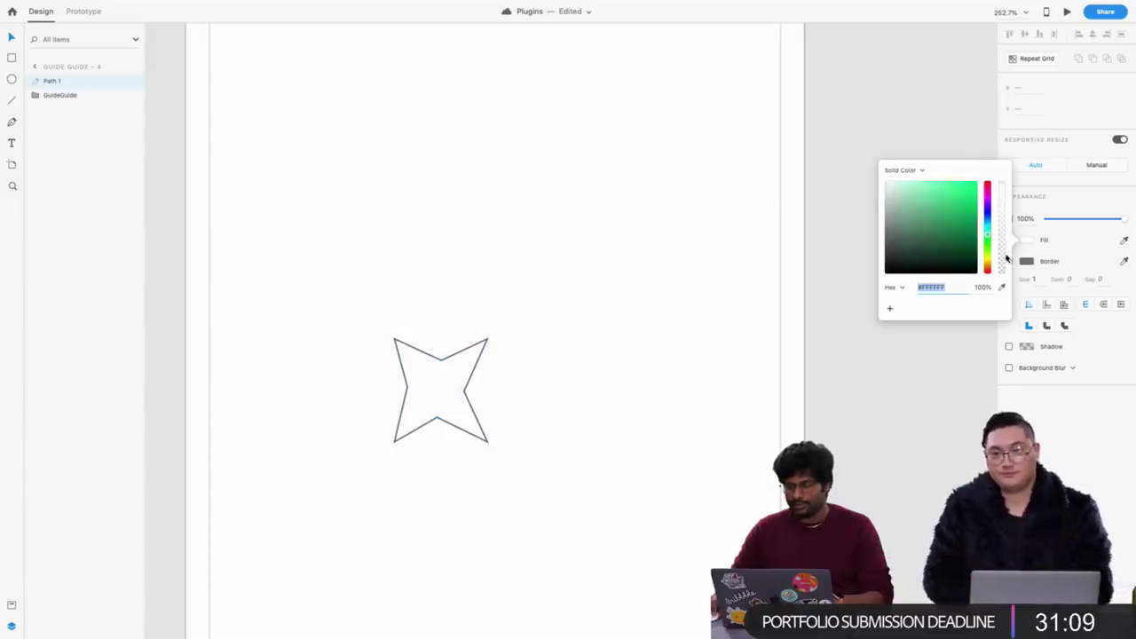
click(1045, 245)
click(1008, 260)
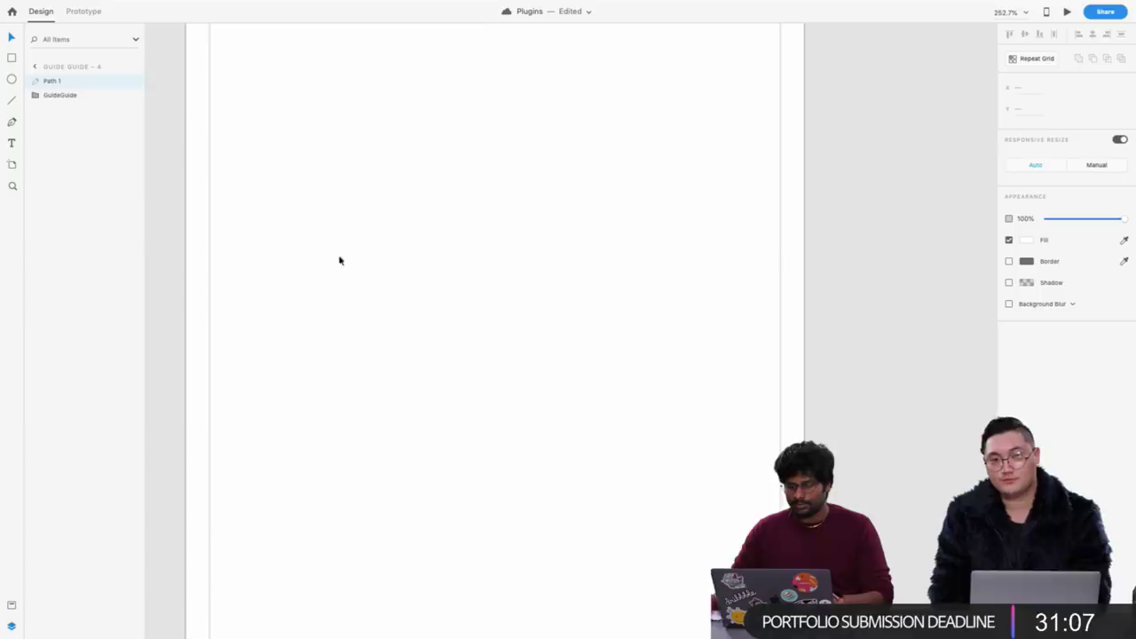
Fill the four-pointed star with a solid bright green
drag(340, 257, 530, 483)
click(1025, 240)
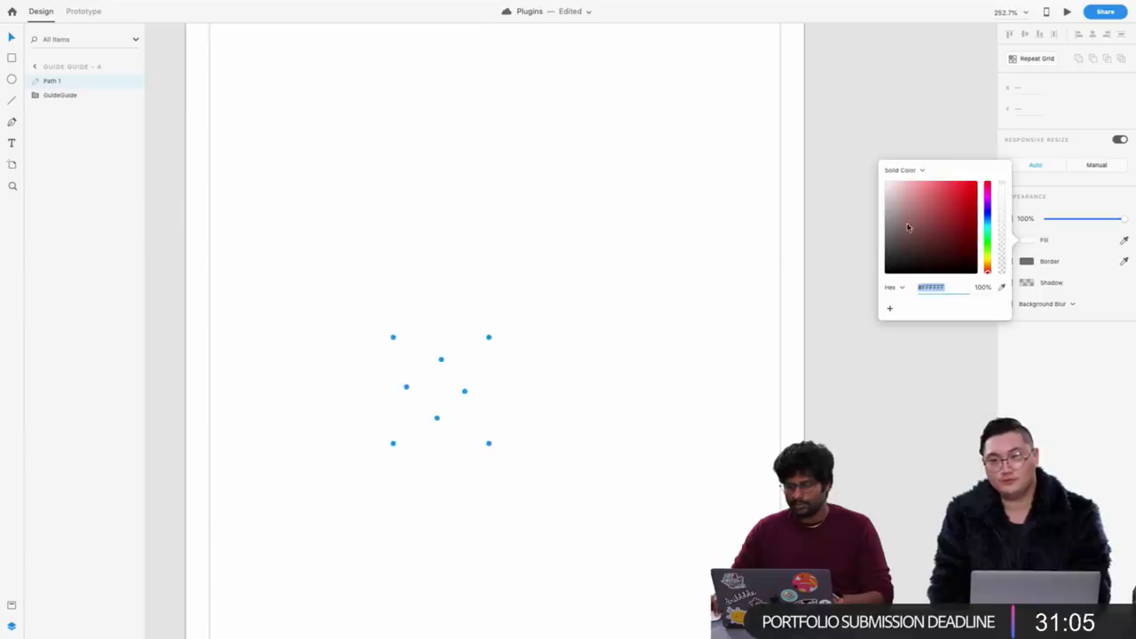
click(988, 227)
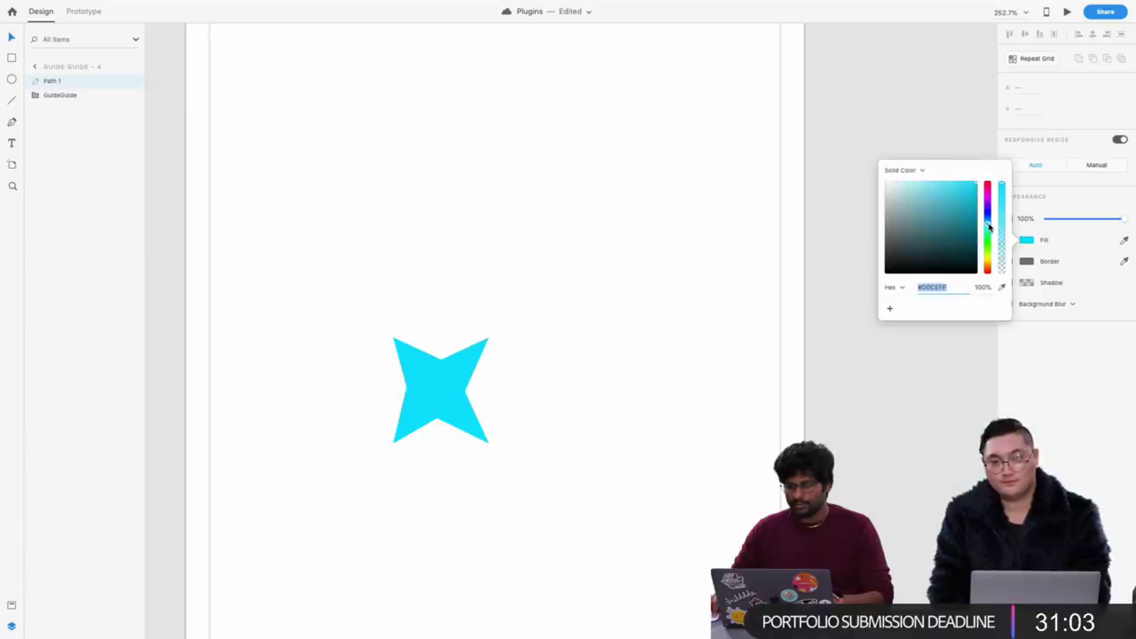
click(987, 237)
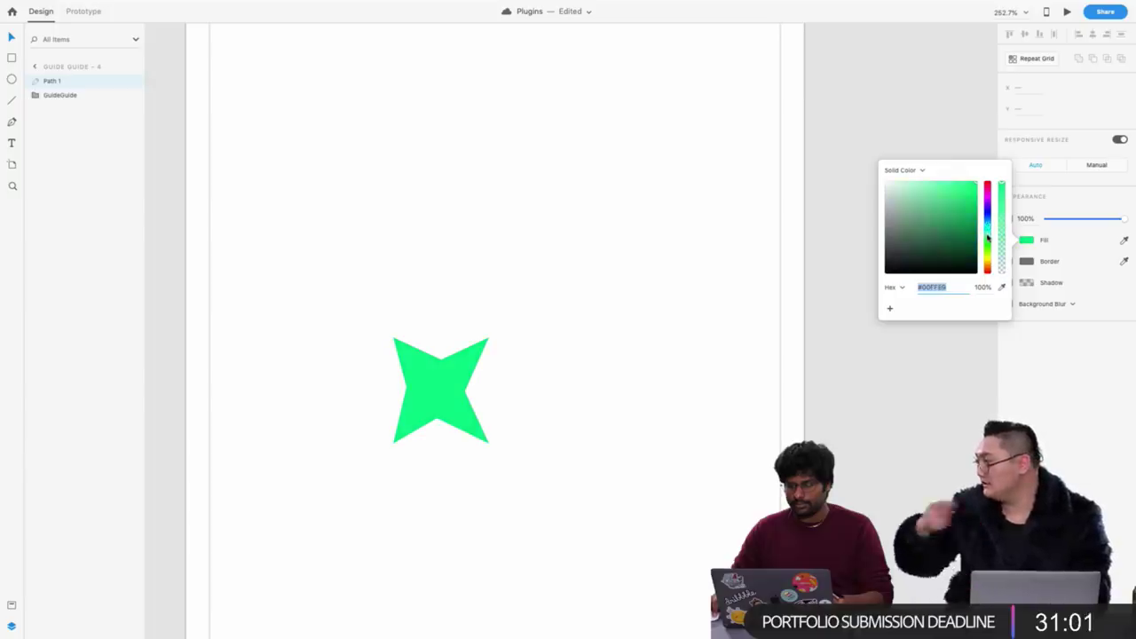
key(Escape)
Give the Guide guide – 4 artboard a very dark navy blue background fill
key(ctrl+0)
click(315, 41)
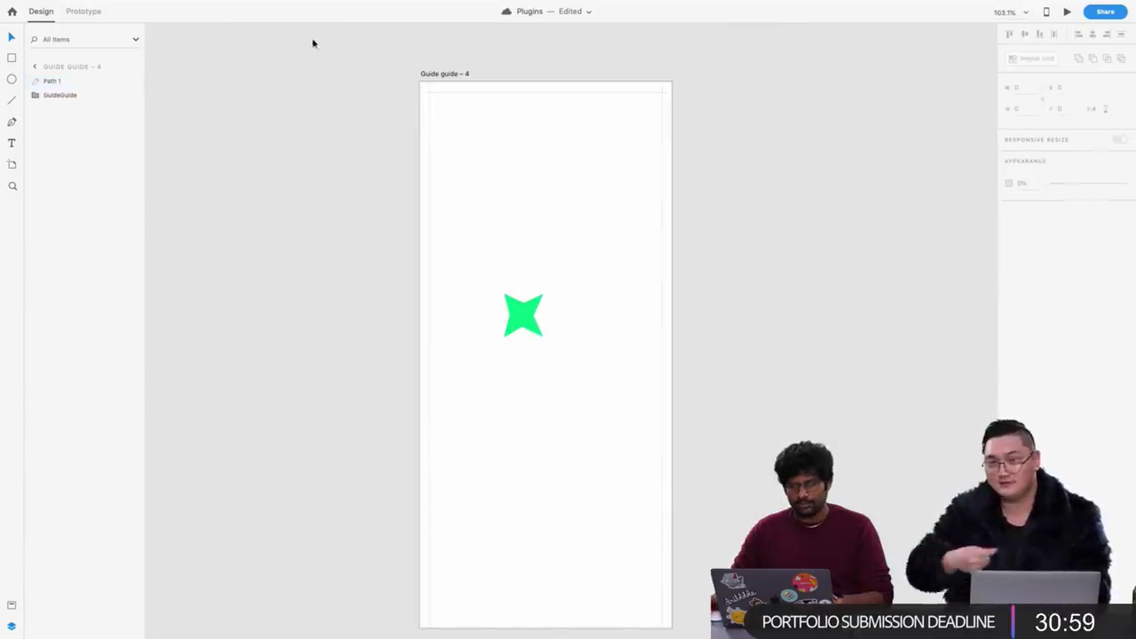
click(430, 73)
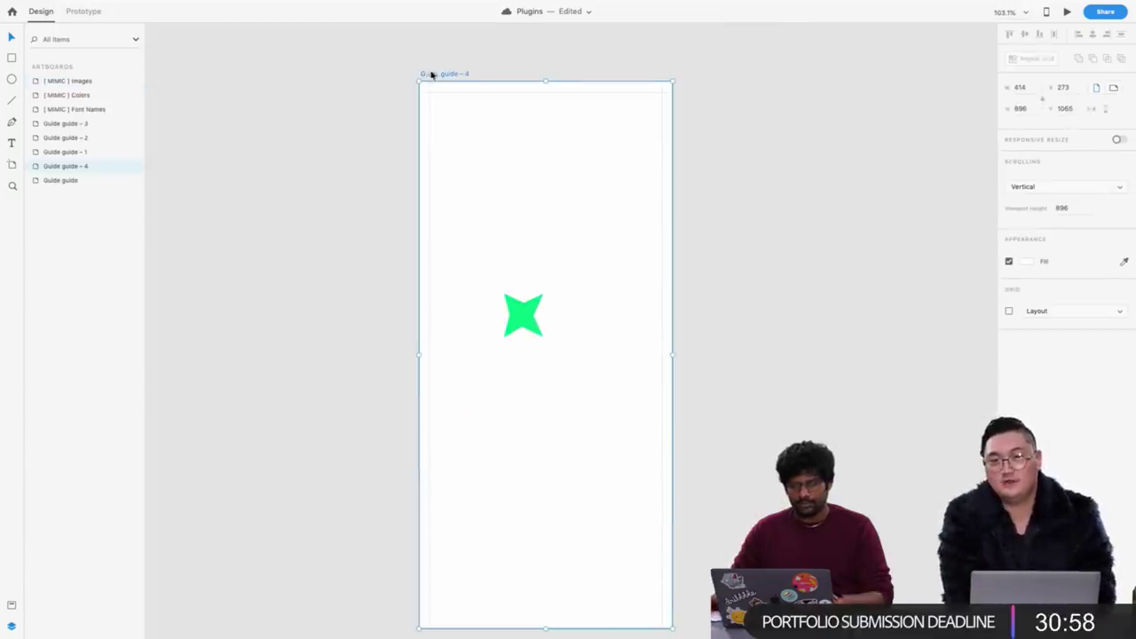
click(1026, 261)
click(957, 284)
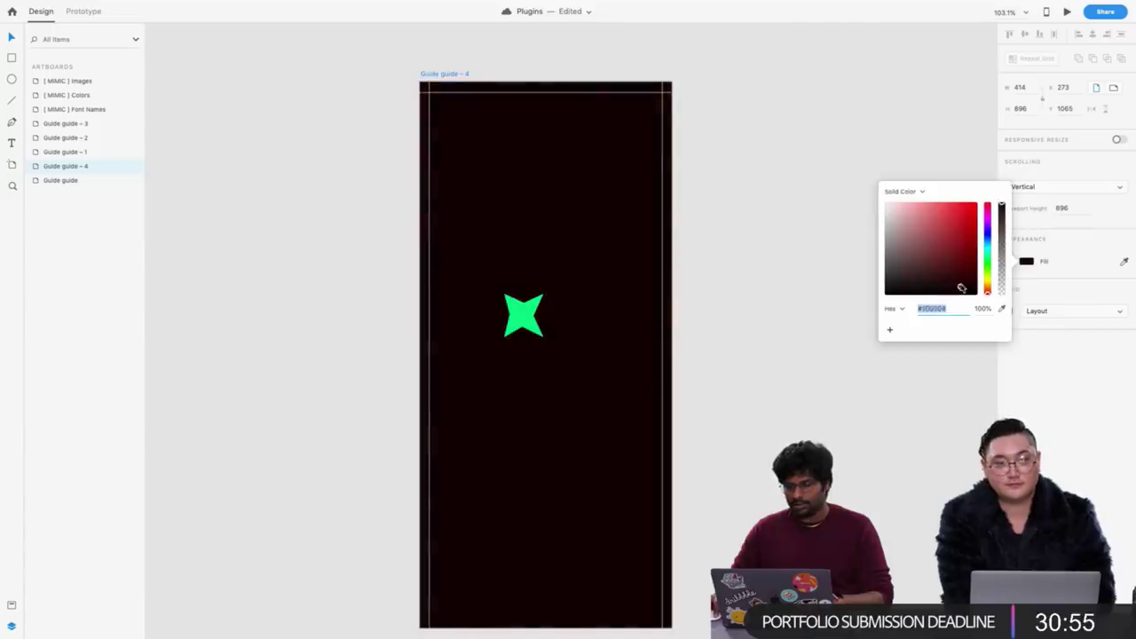
click(988, 241)
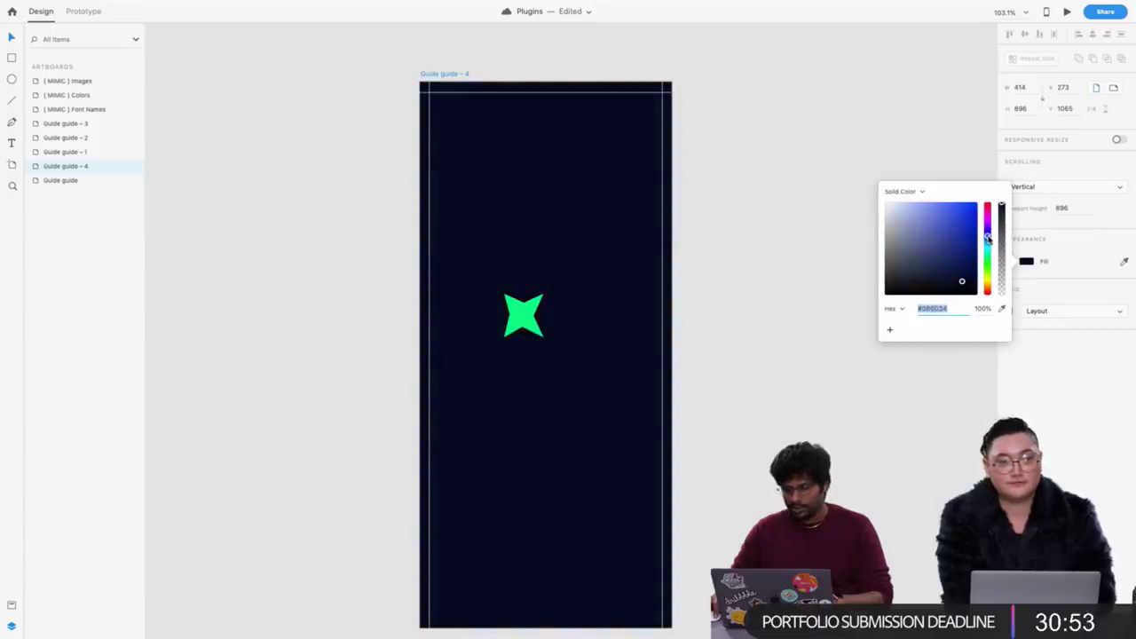
click(664, 124)
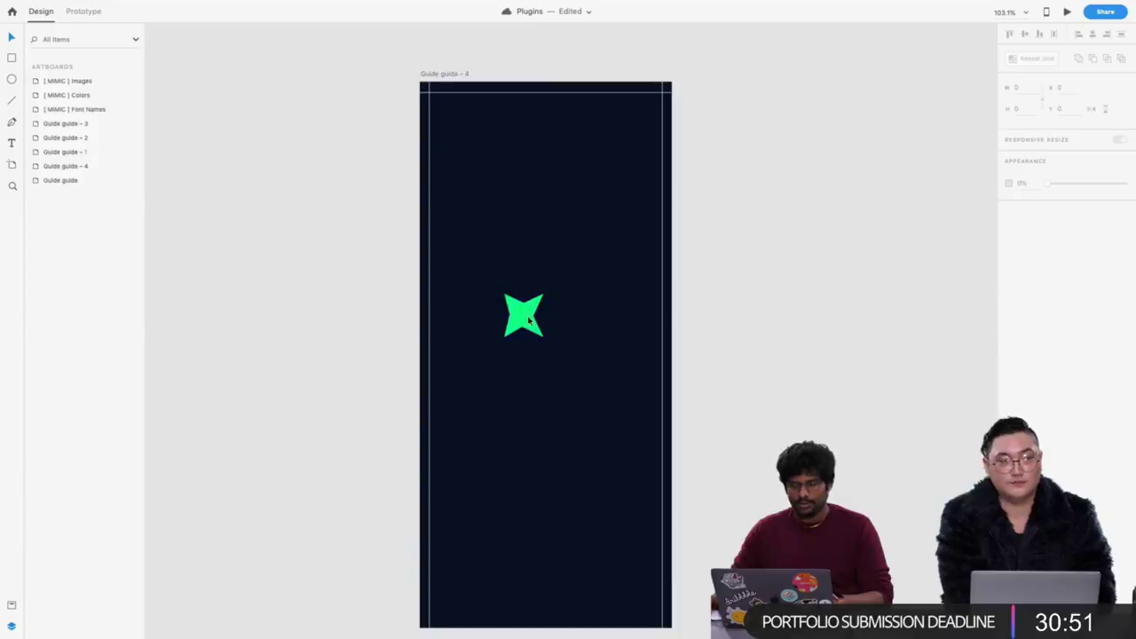
Generate a pattern from the green star with the Pattern Maker plugin, using 4 columns and 5 rows
click(524, 313)
click(154, 6)
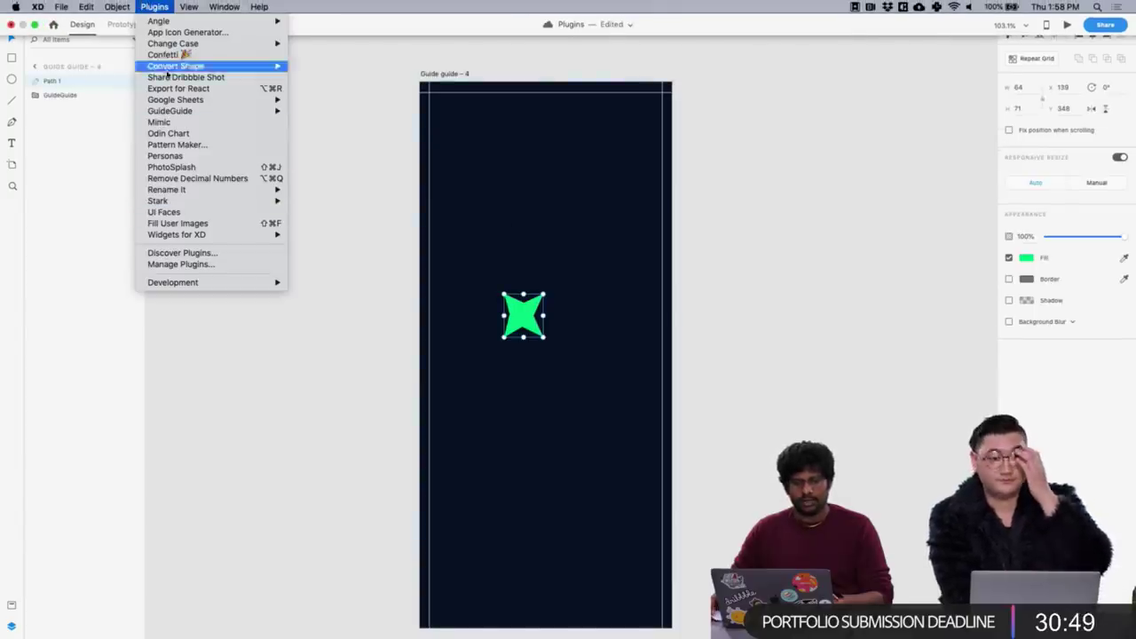
click(192, 145)
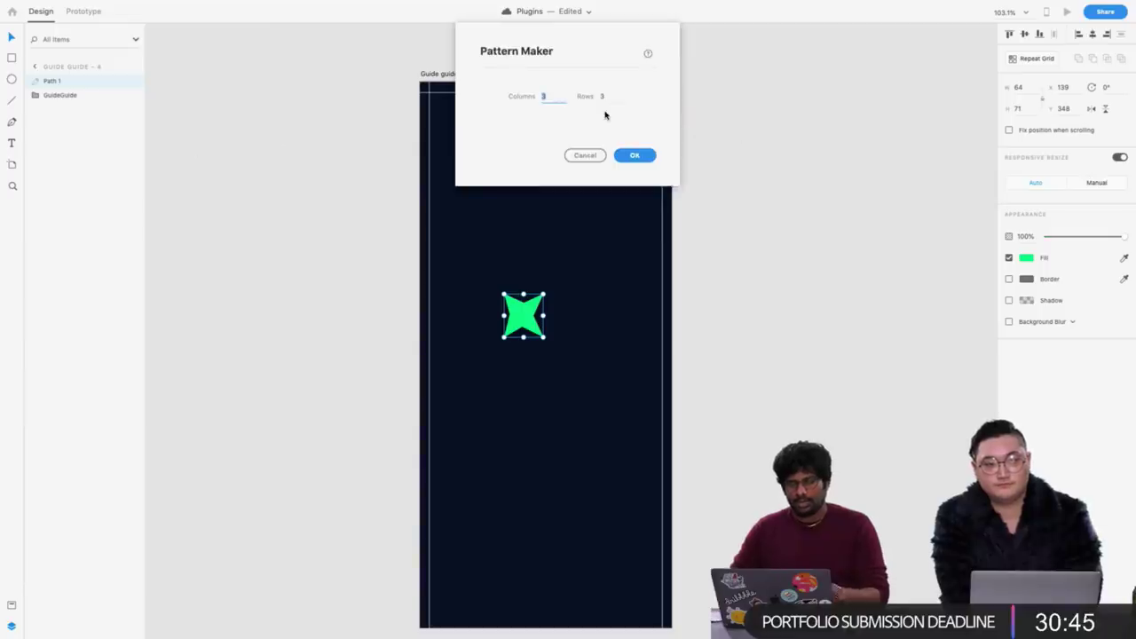
key(Tab)
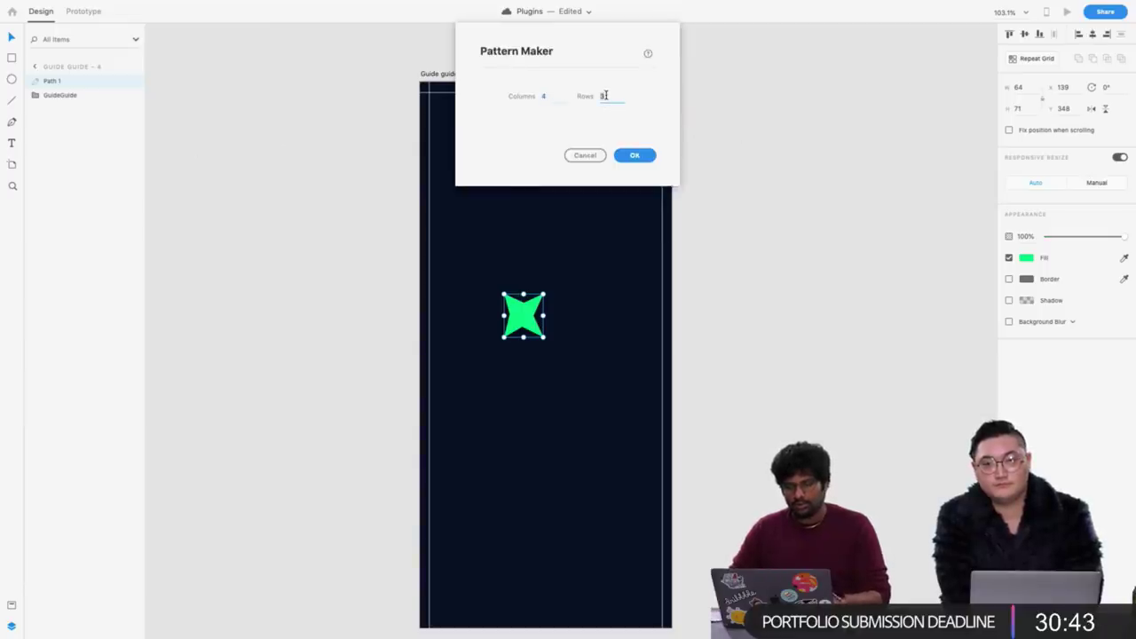
text(6)
key(super+a)
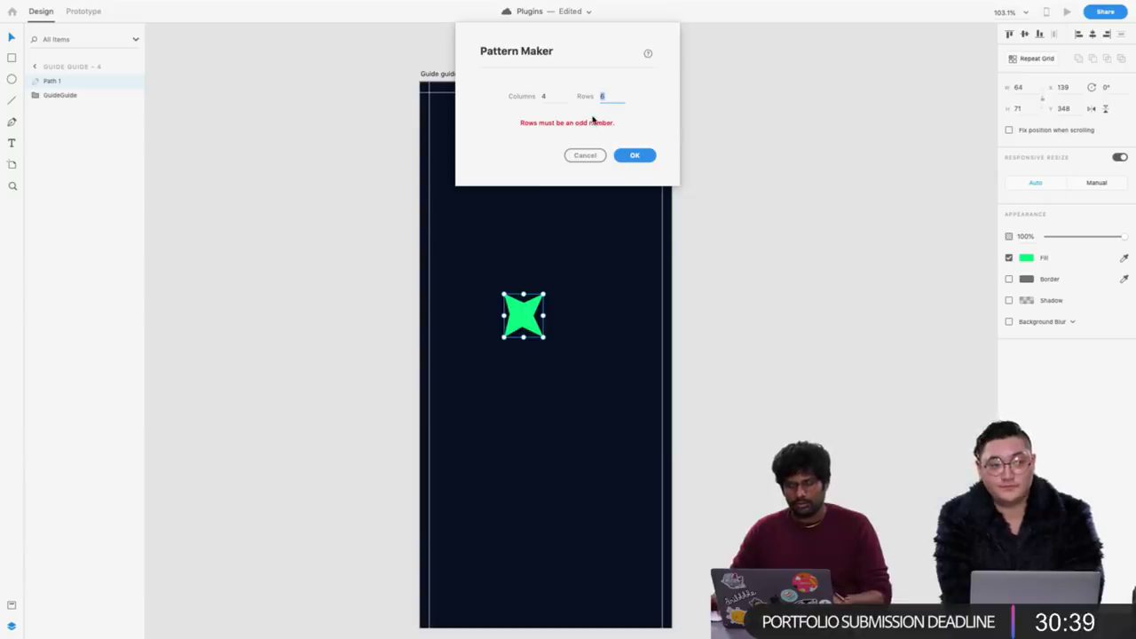
click(634, 155)
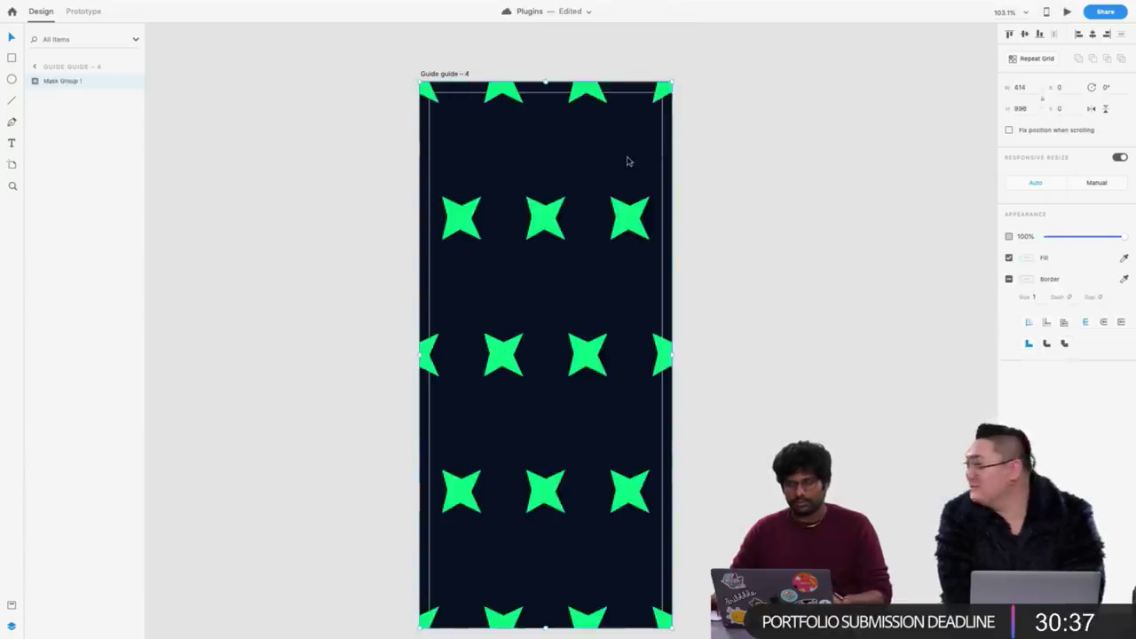
Try a lower opacity on the star pattern group and restore it to 100%
scroll(506, 193, down, 3)
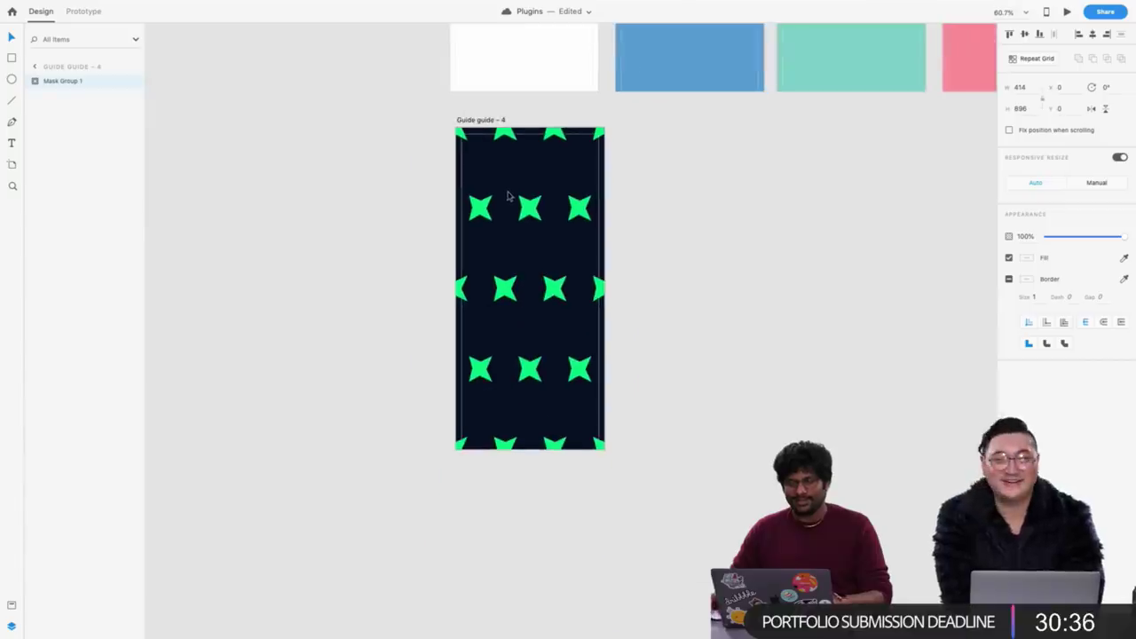
click(724, 175)
click(583, 213)
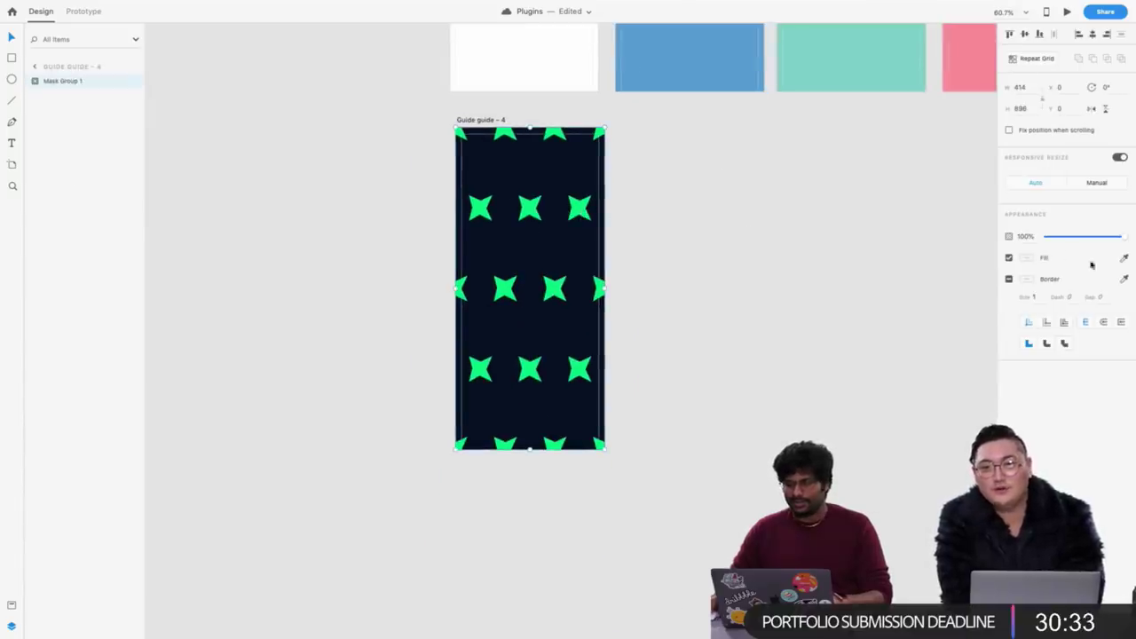
click(1065, 238)
drag(1064, 242, 1123, 239)
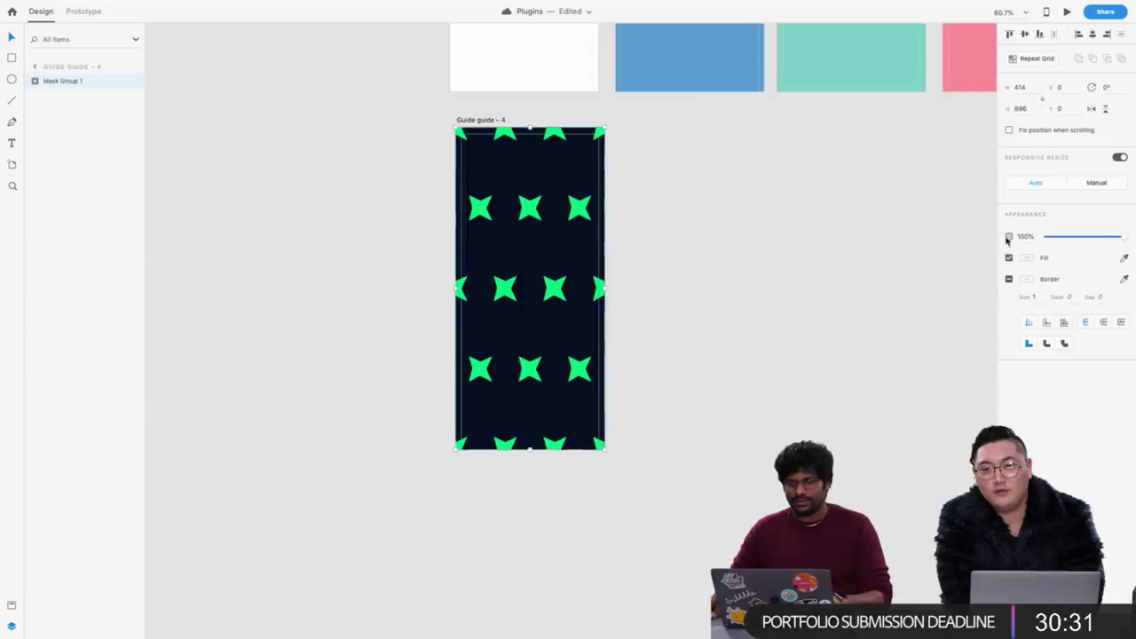
Try moving the middle star of the pattern's second row upward and undo the move
scroll(663, 220, up, 2)
double_click(505, 209)
drag(505, 210, 506, 179)
click(644, 263)
key(ctrl+z)
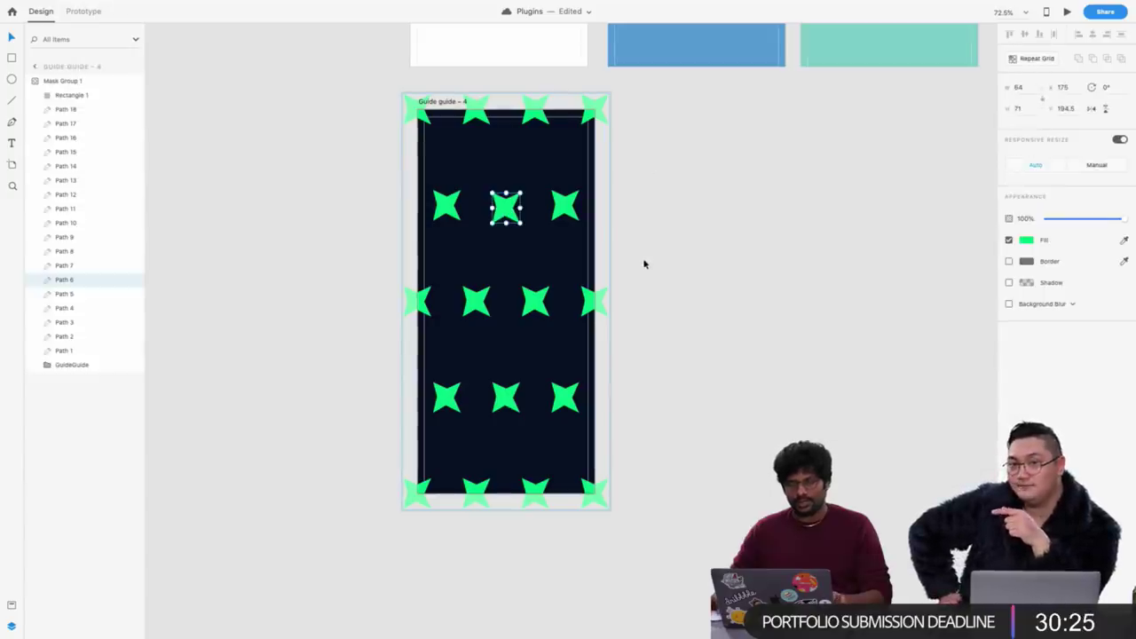
Examine the mask rectangle and the separate star paths inside the pattern group on the Guide guide – 4 artboard
click(677, 219)
click(532, 218)
double_click(569, 208)
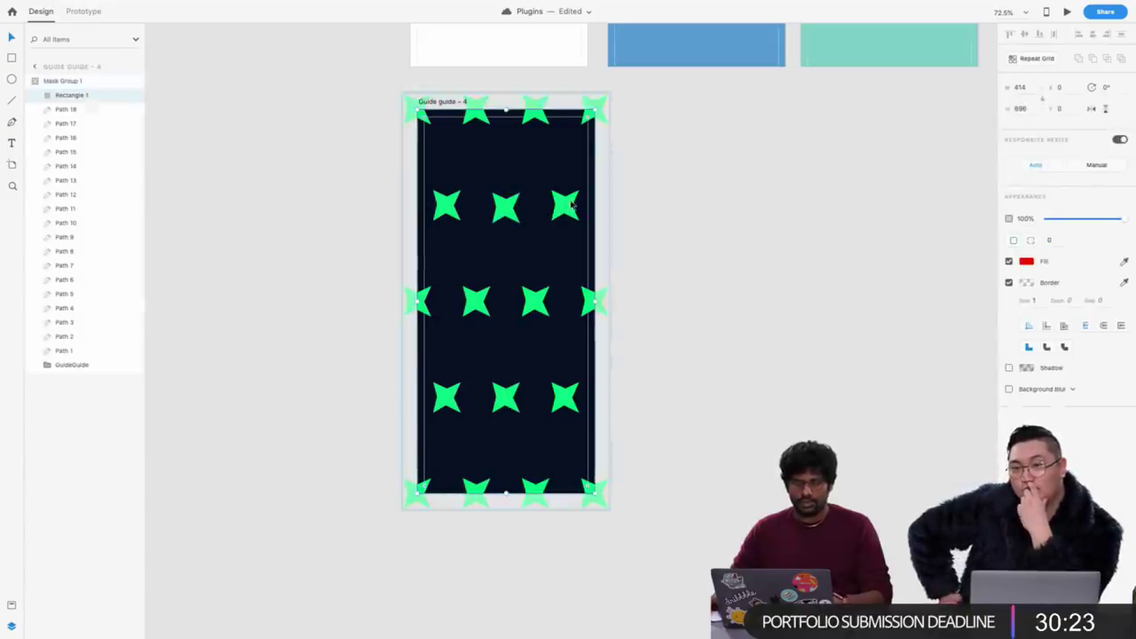
click(565, 206)
click(713, 144)
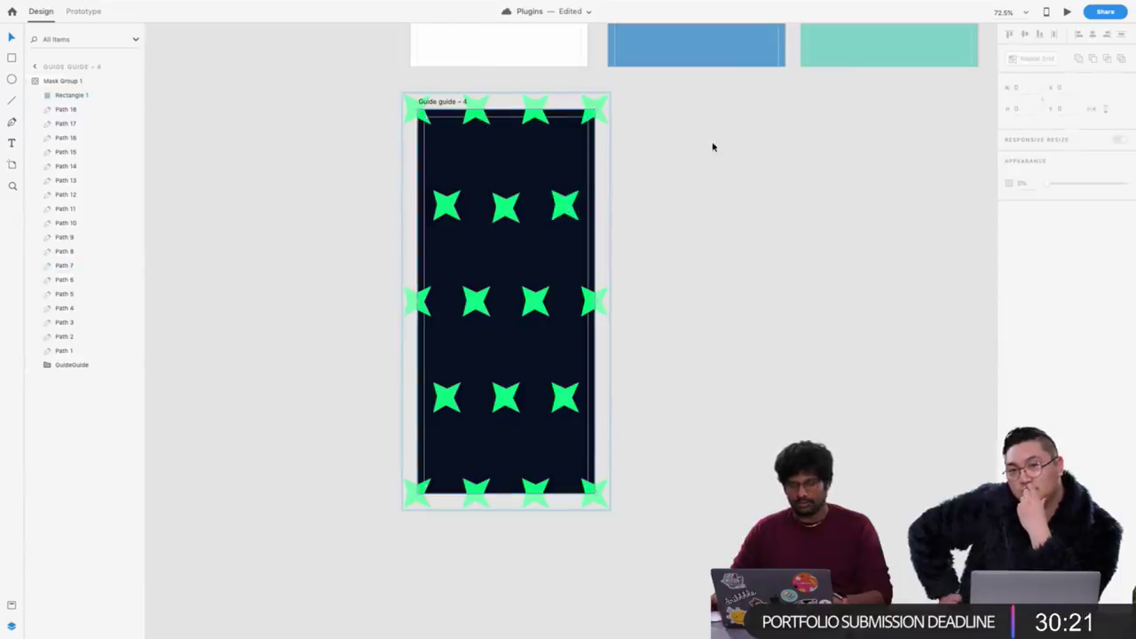
scroll(705, 155, down, 1)
scroll(706, 155, down, 2)
scroll(697, 175, right, 2)
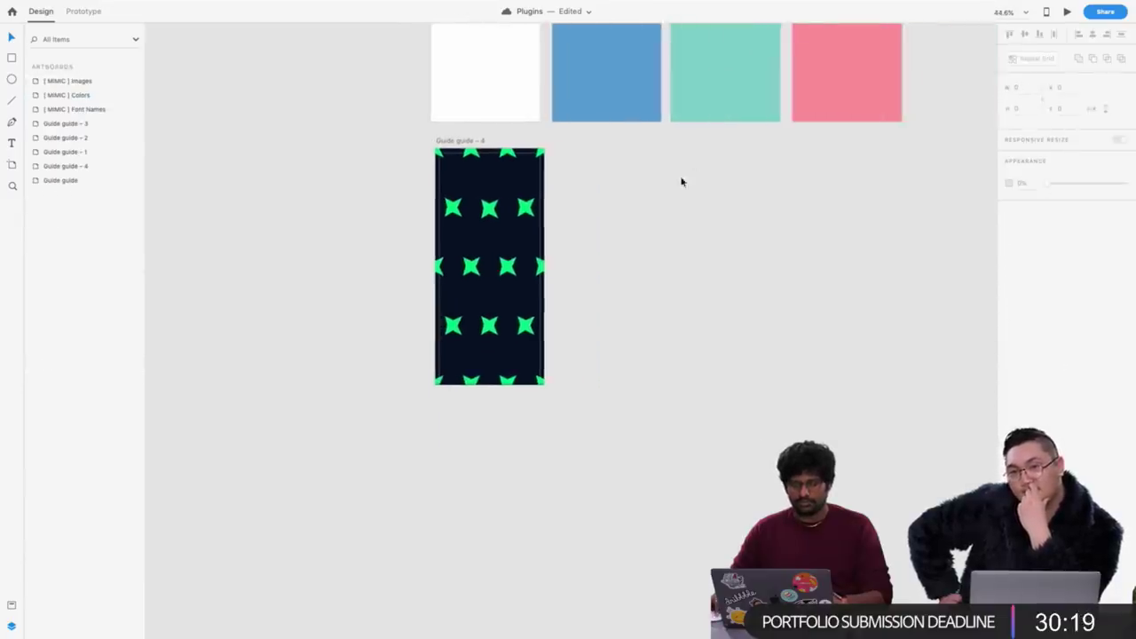
scroll(482, 216, up, 1)
click(411, 116)
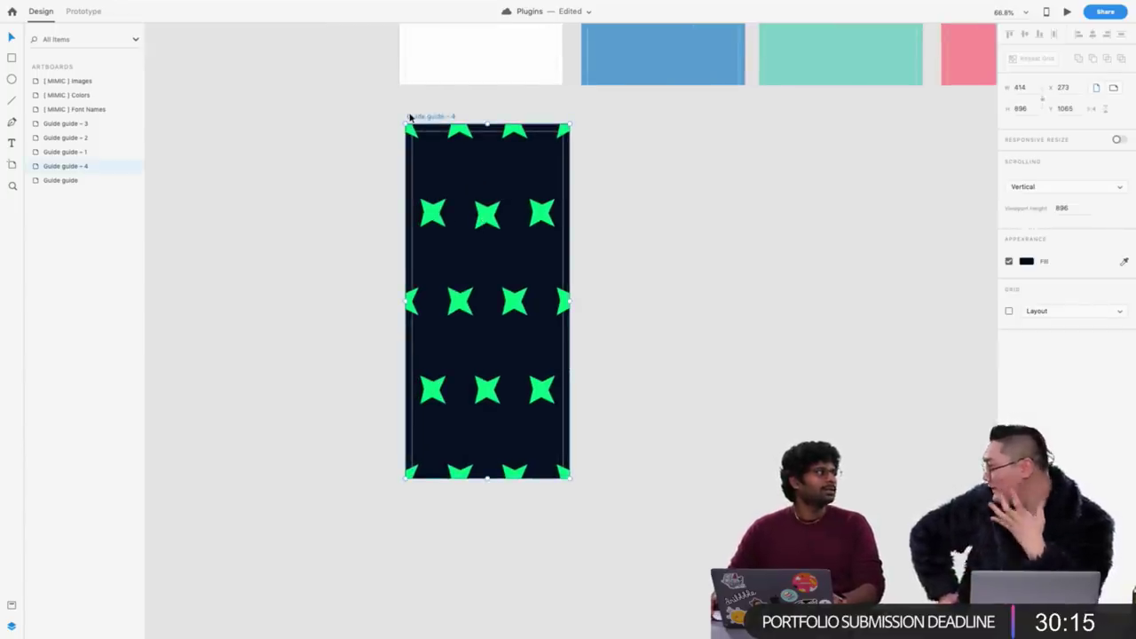
click(491, 216)
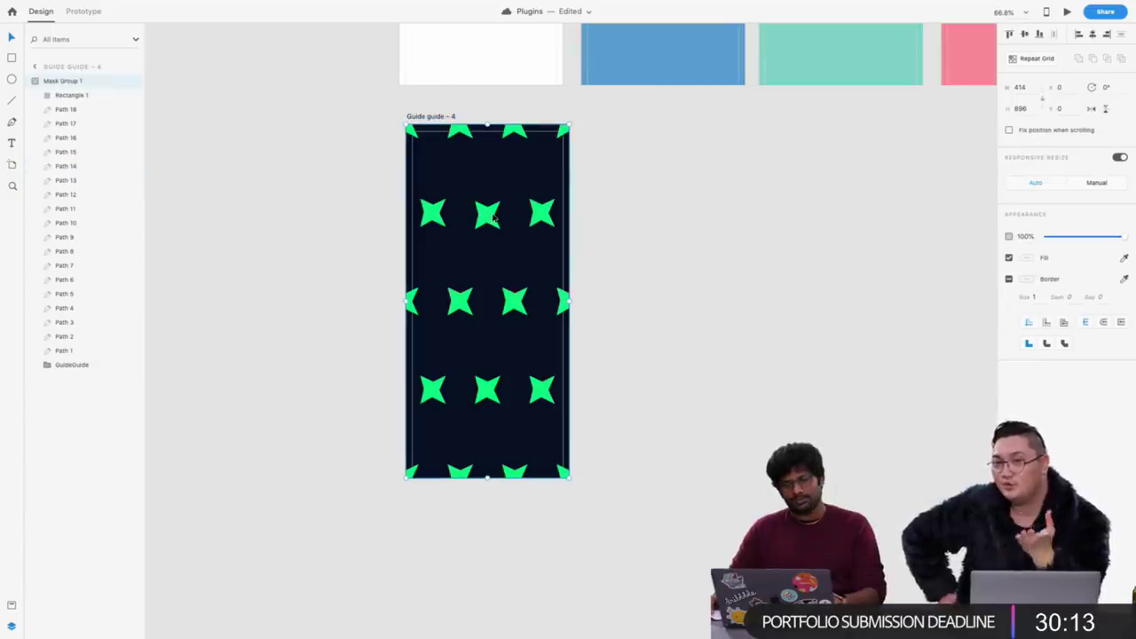
double_click(489, 218)
click(658, 127)
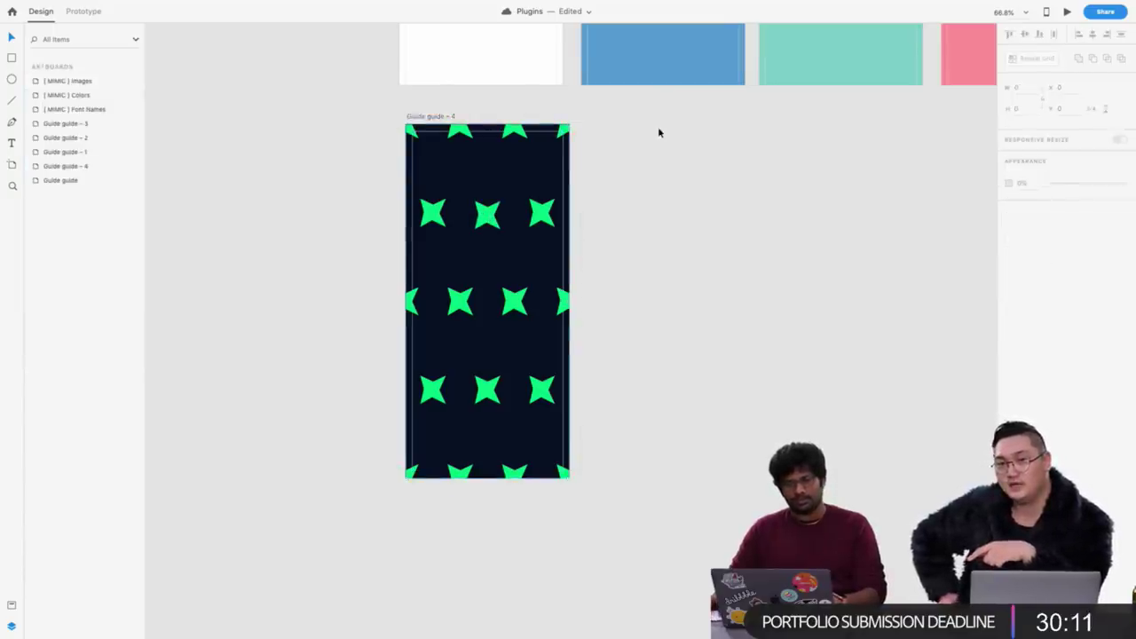
key(ctrl+z)
Duplicate the patterned Guide guide – 4 artboard beside the original
click(410, 117)
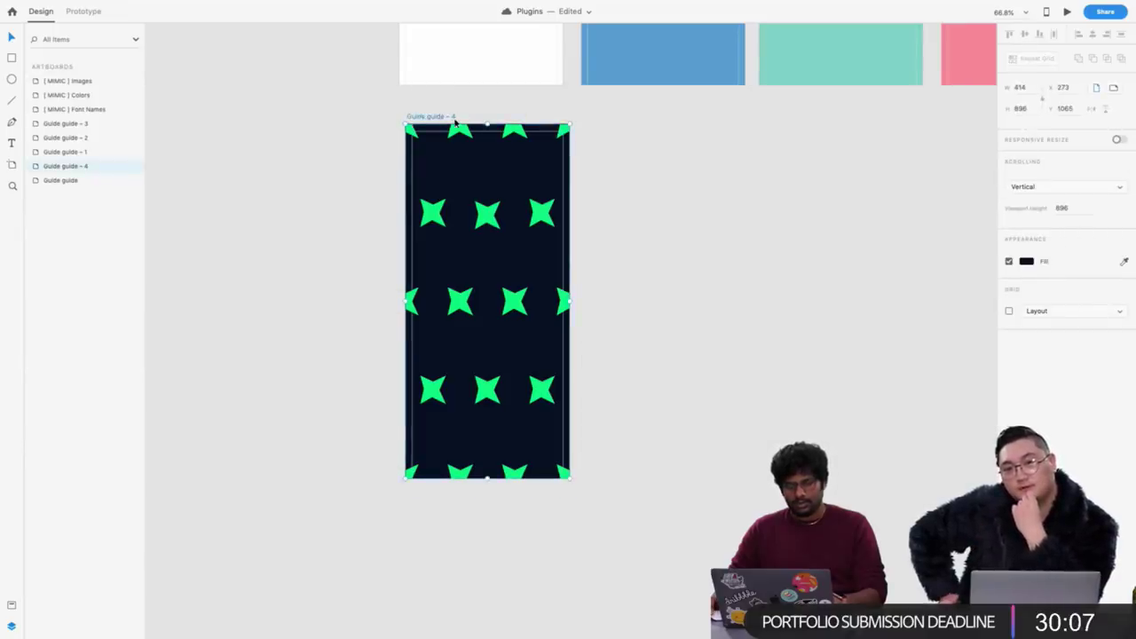
key(ctrl+d)
click(188, 6)
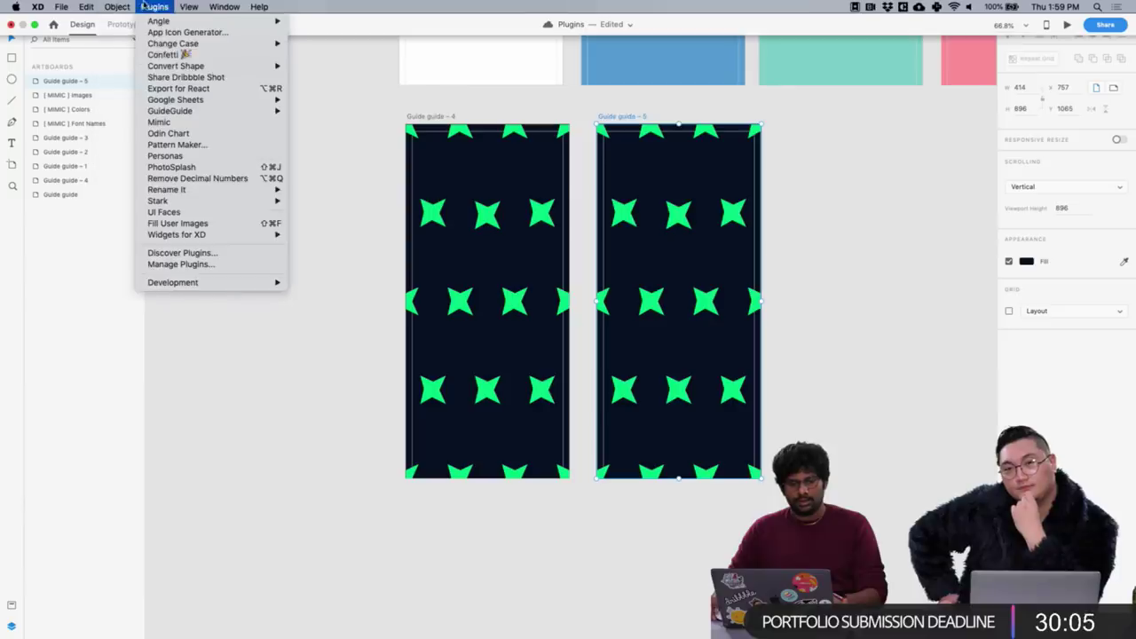
click(312, 84)
Switch to the desktop notes and highlight the Convert case entry in the Favorite plugins list
key(super+h)
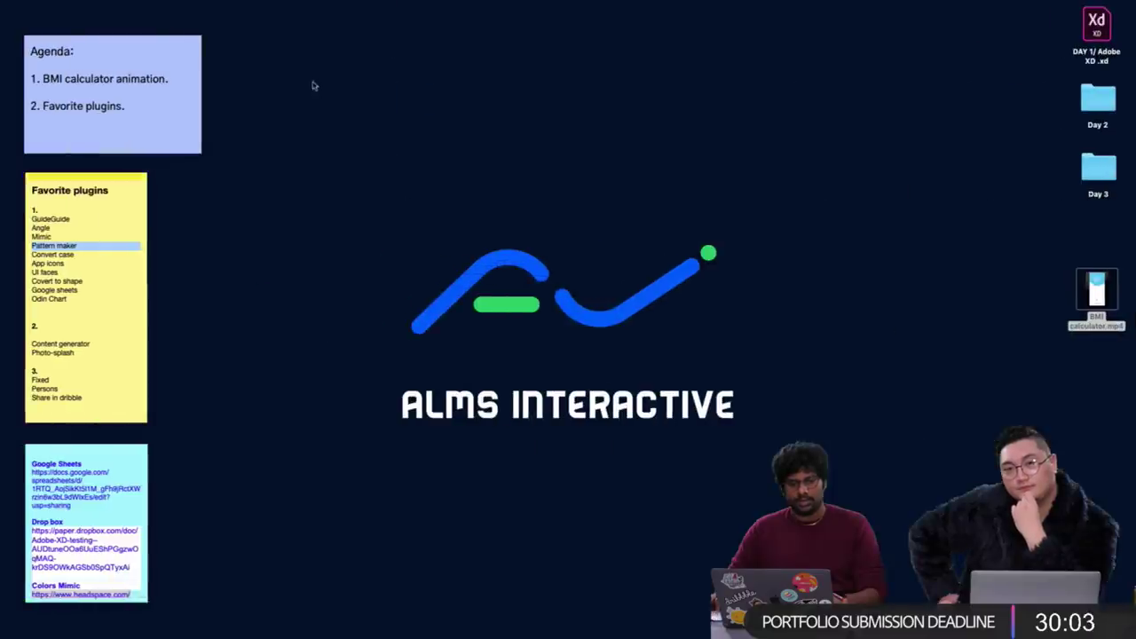
triple_click(62, 255)
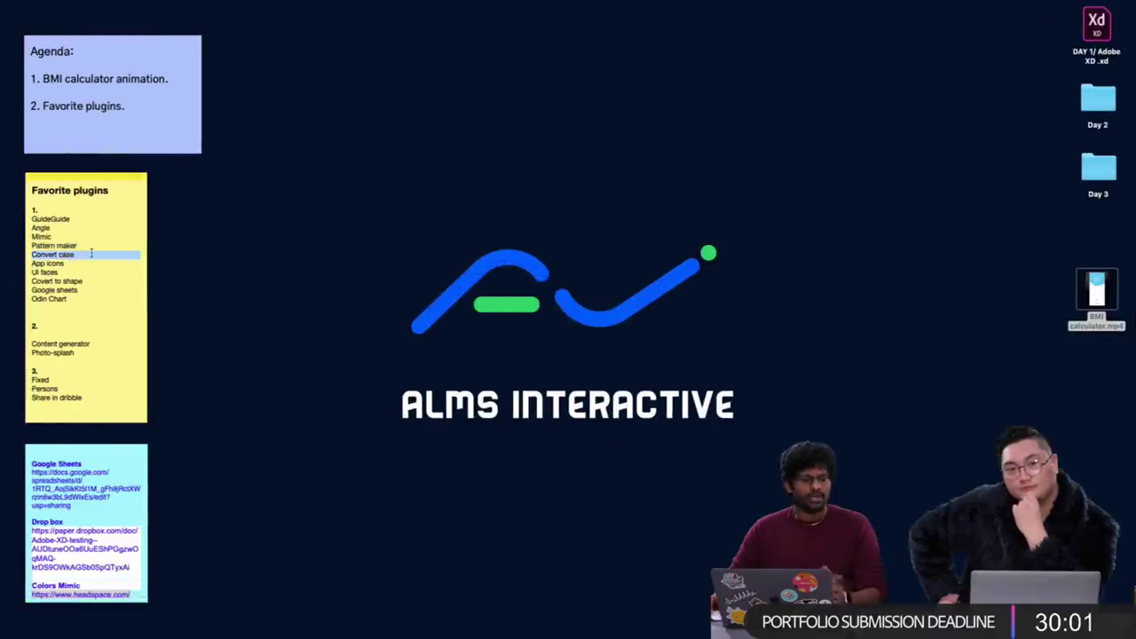
Highlight the App icons entry in the desktop plugin notes and switch to the BMI calculator document in Adobe XD
double_click(49, 264)
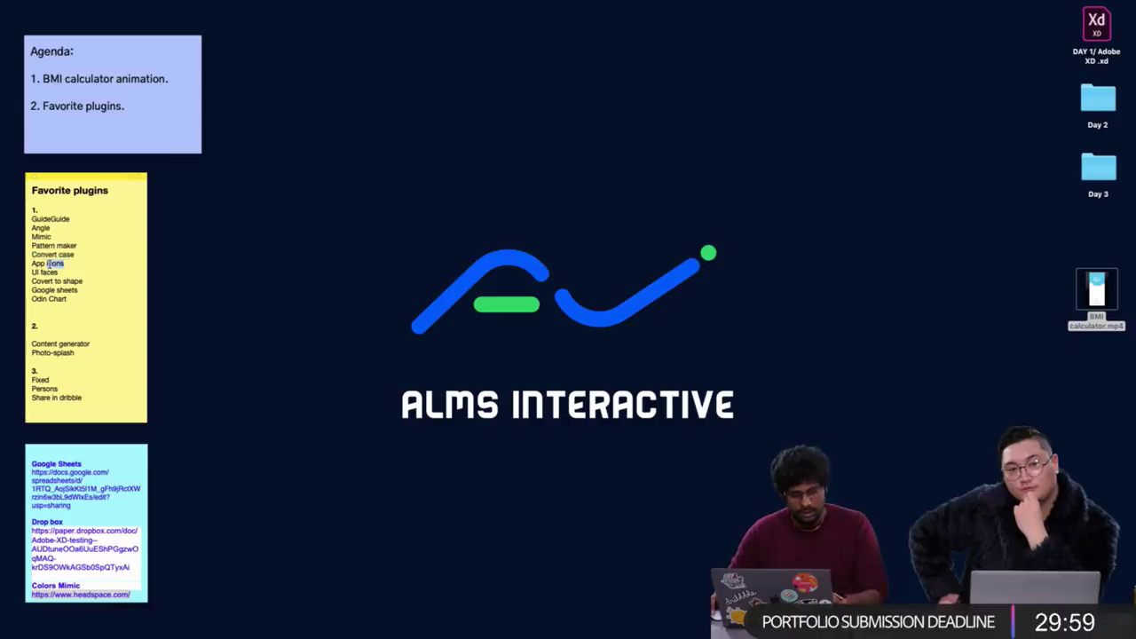
key(super+Tab)
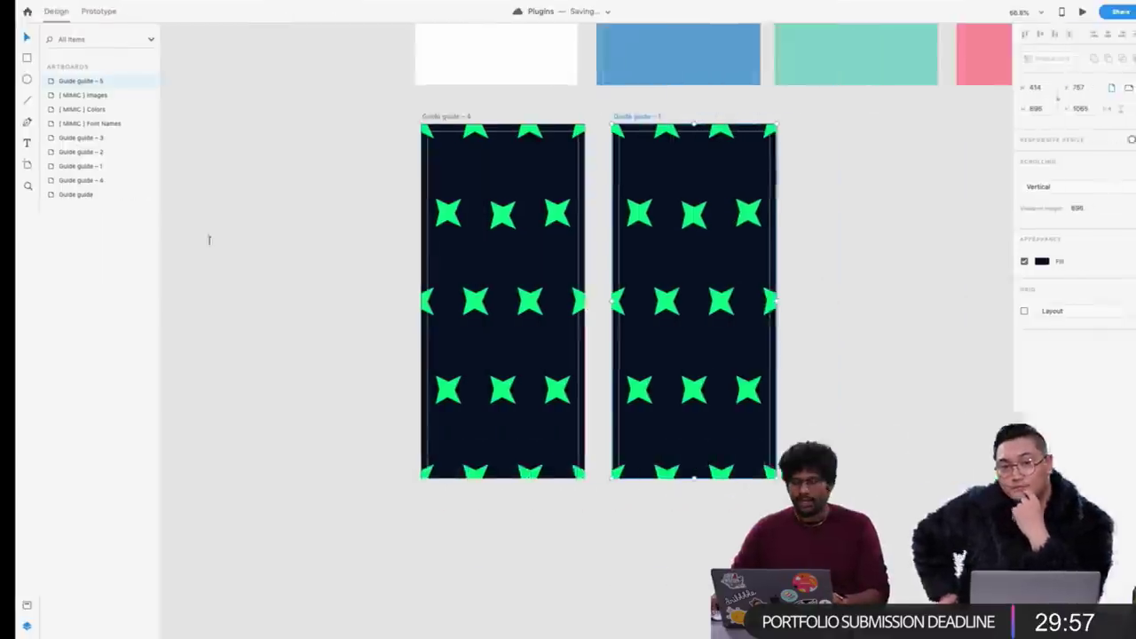
key(super+grave)
scroll(445, 218, left, 5)
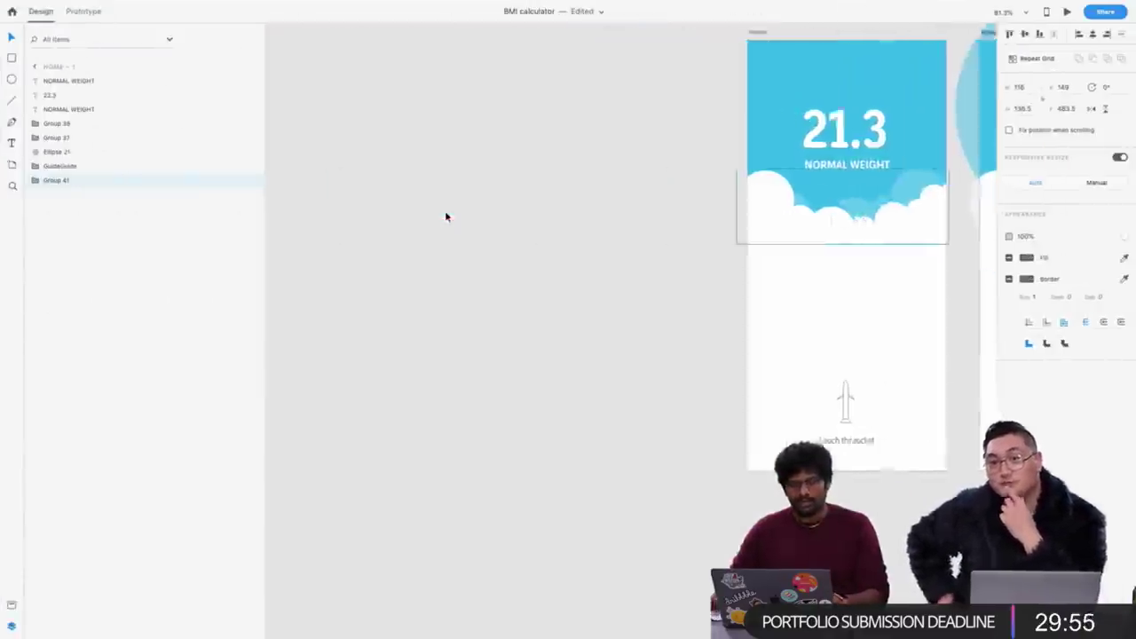
Draw a new artboard on the empty canvas beside the Home artboard and set its size to 100 × 100
click(560, 182)
scroll(559, 181, up, 2)
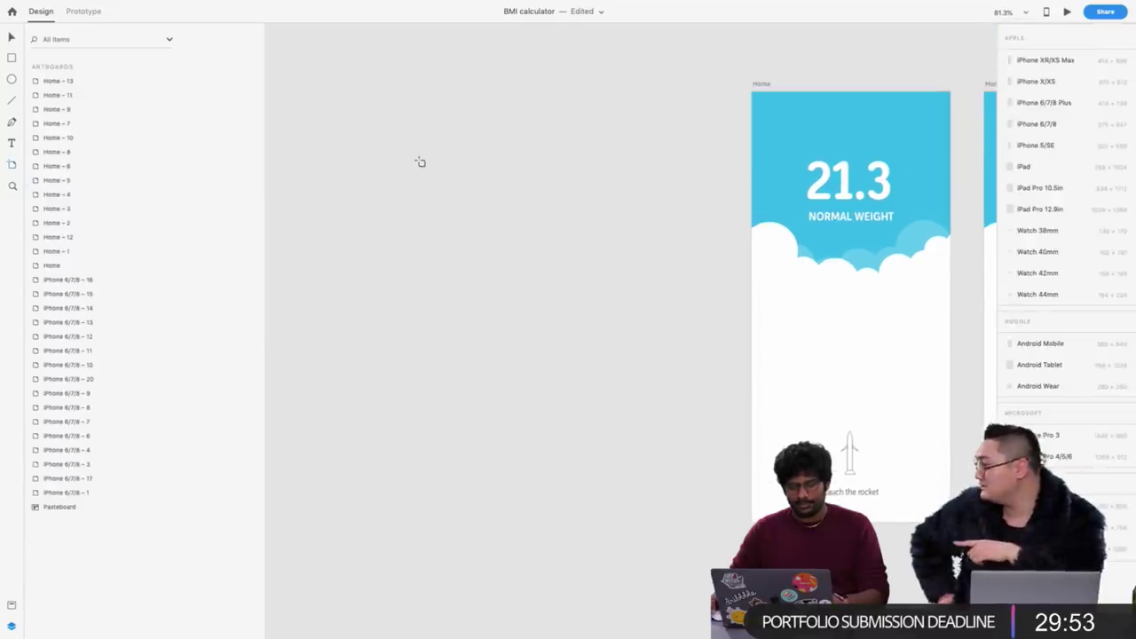
drag(419, 159, 538, 280)
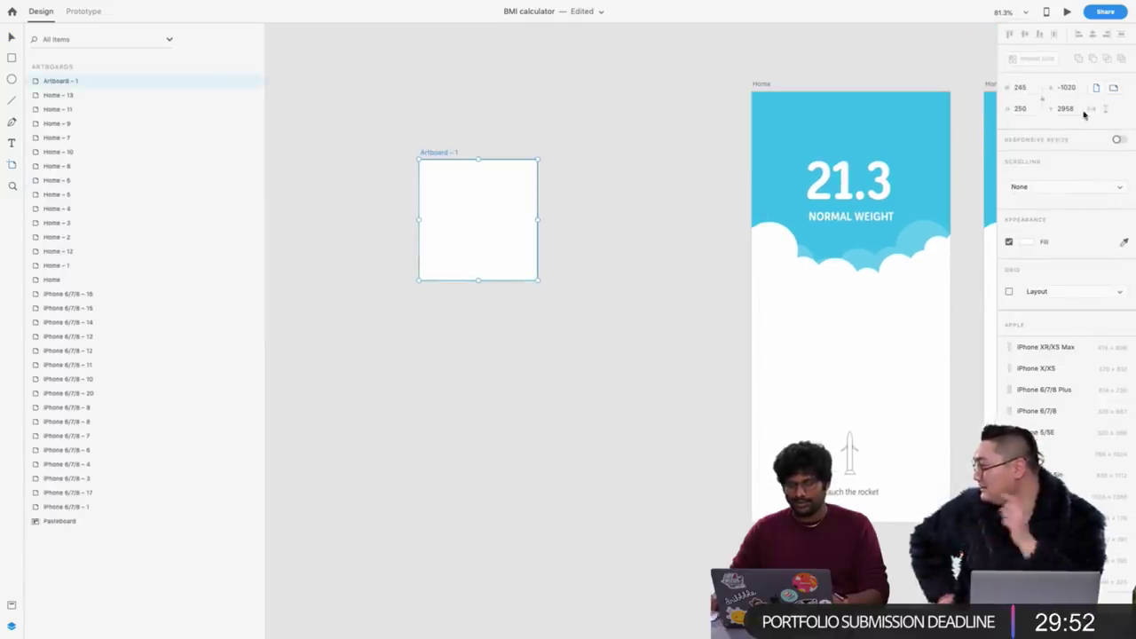
click(1022, 87)
text(100)
key(Tab)
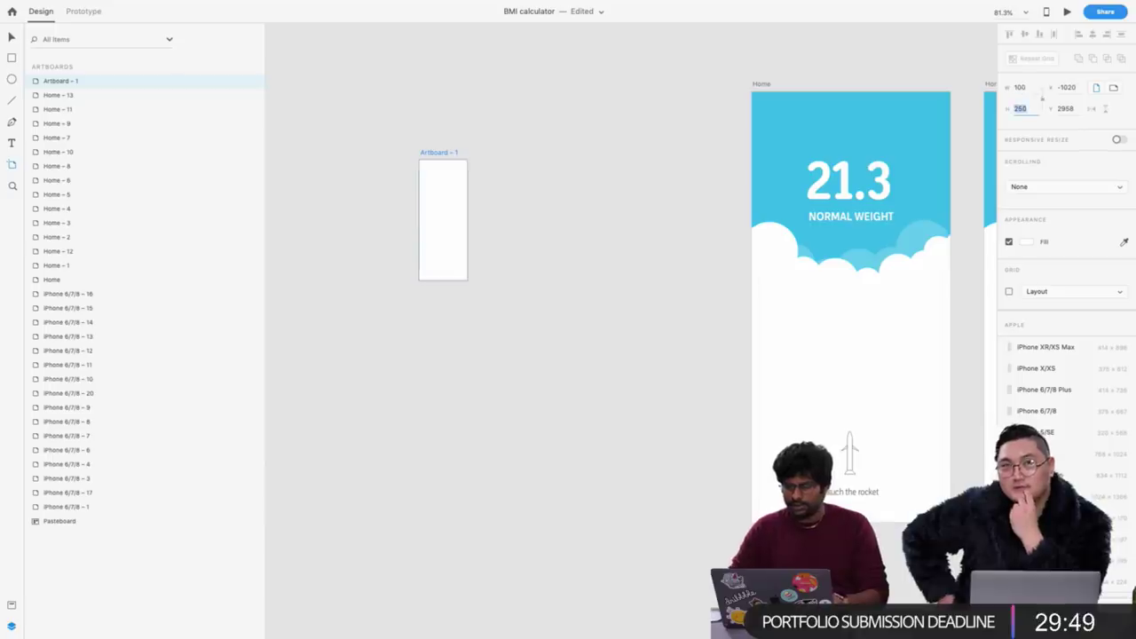
key(Return)
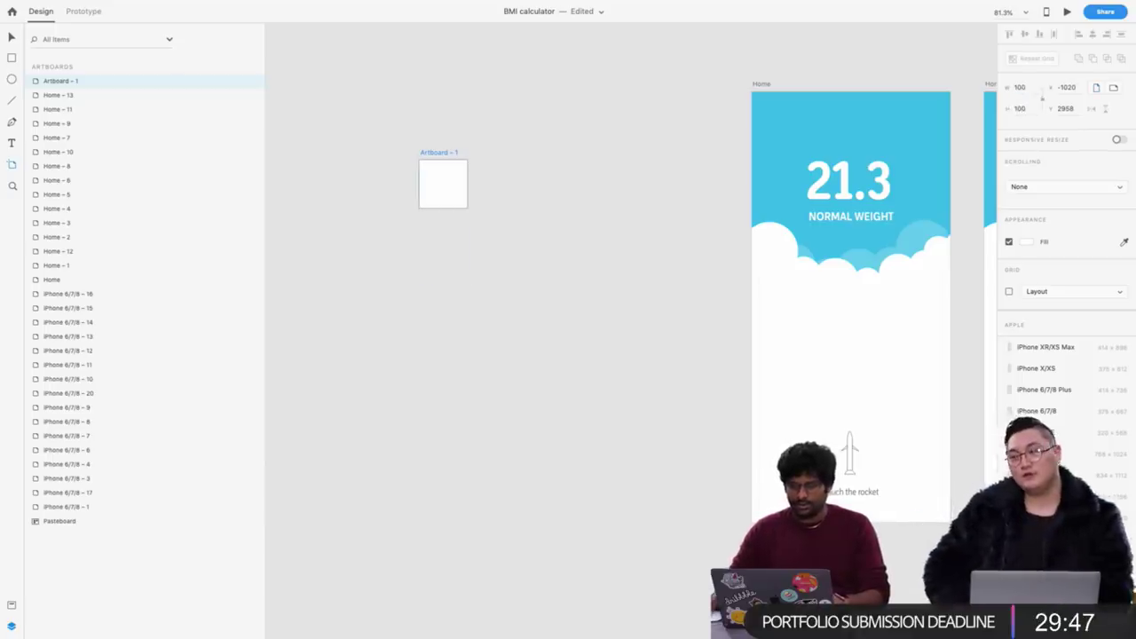
click(432, 142)
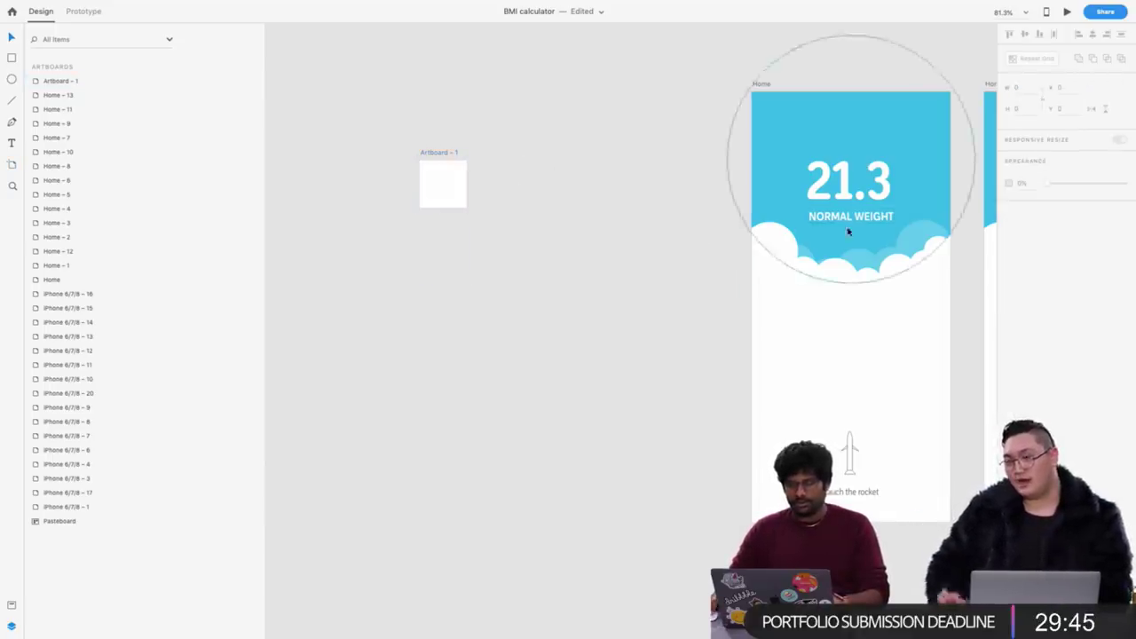
Copy the blue circle and cloud artwork from the Home artboard and paste it as a group onto Artboard – 1
click(853, 261)
drag(959, 347, 746, 236)
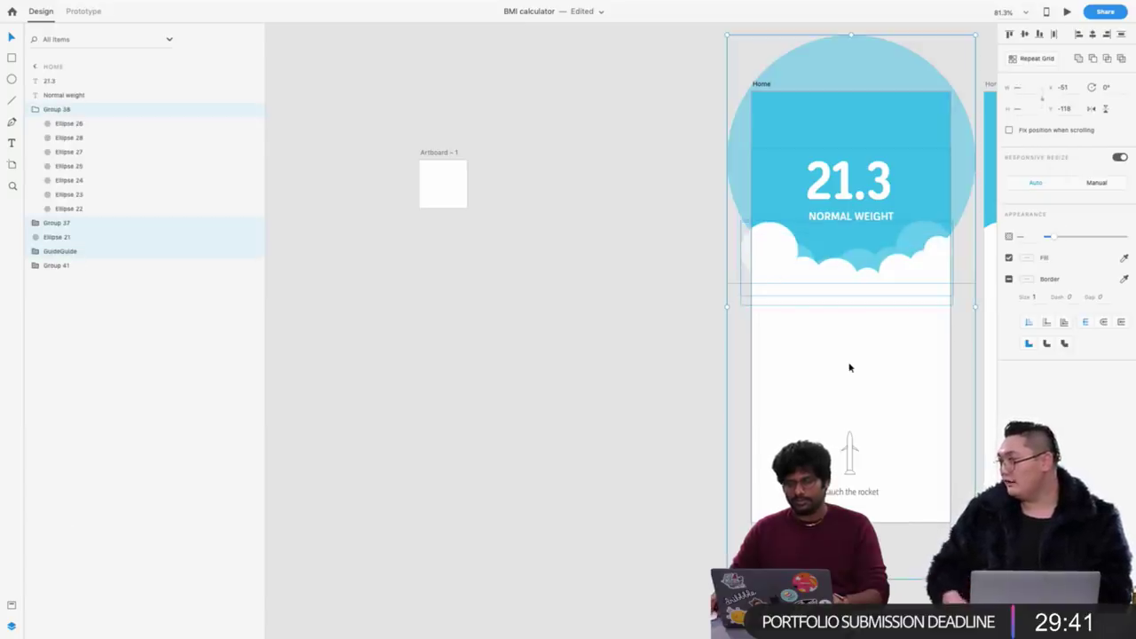
click(429, 159)
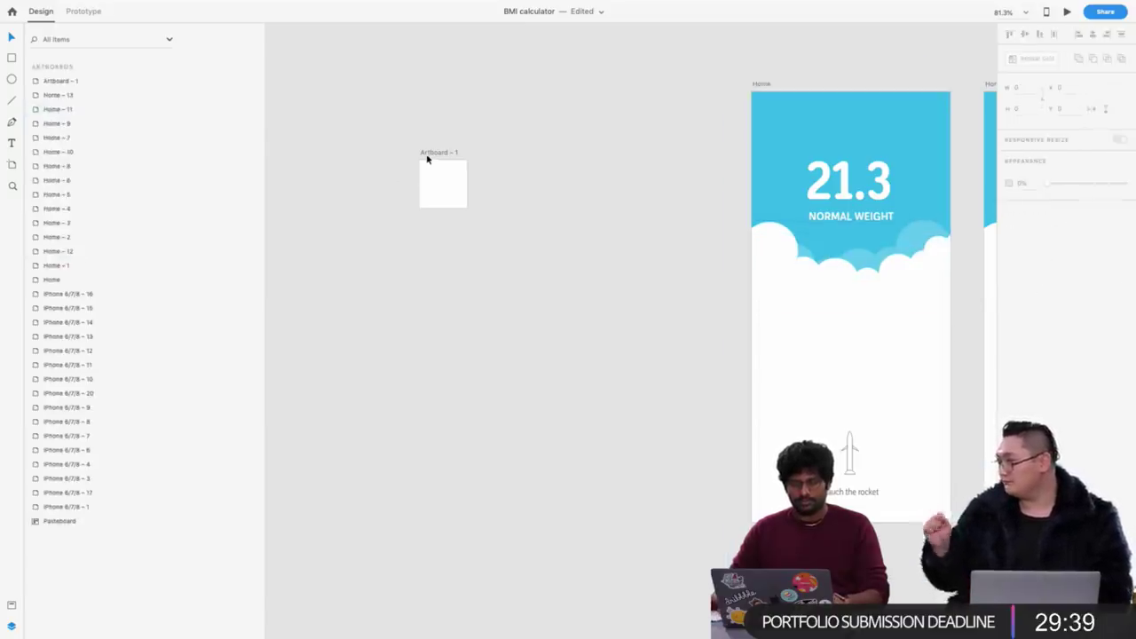
click(424, 155)
key(super+3)
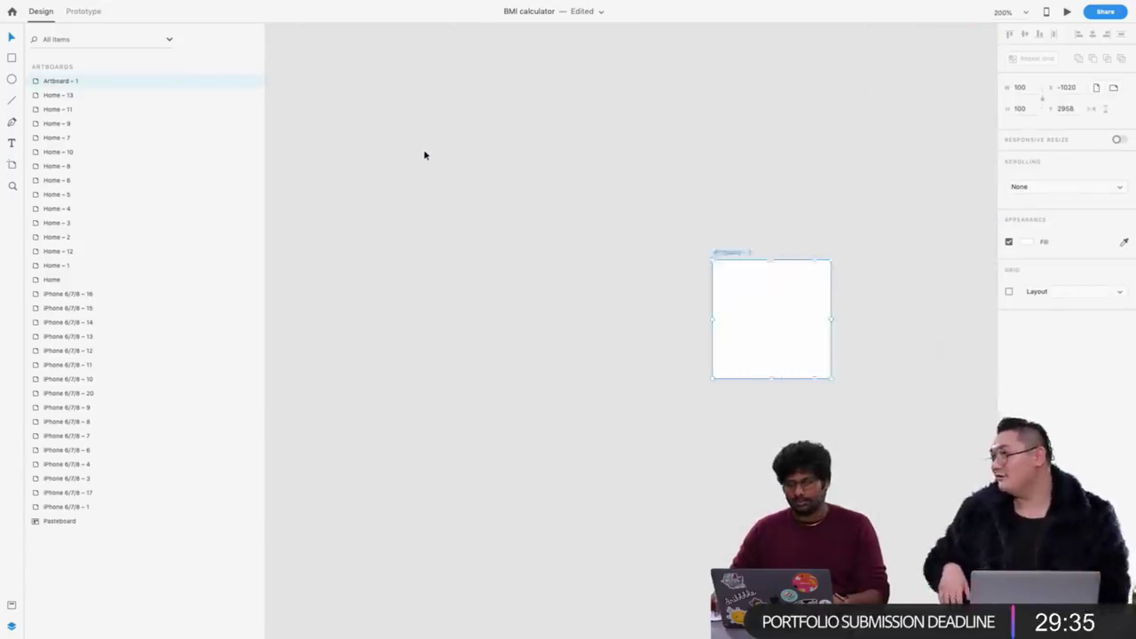
click(494, 319)
key(super+0)
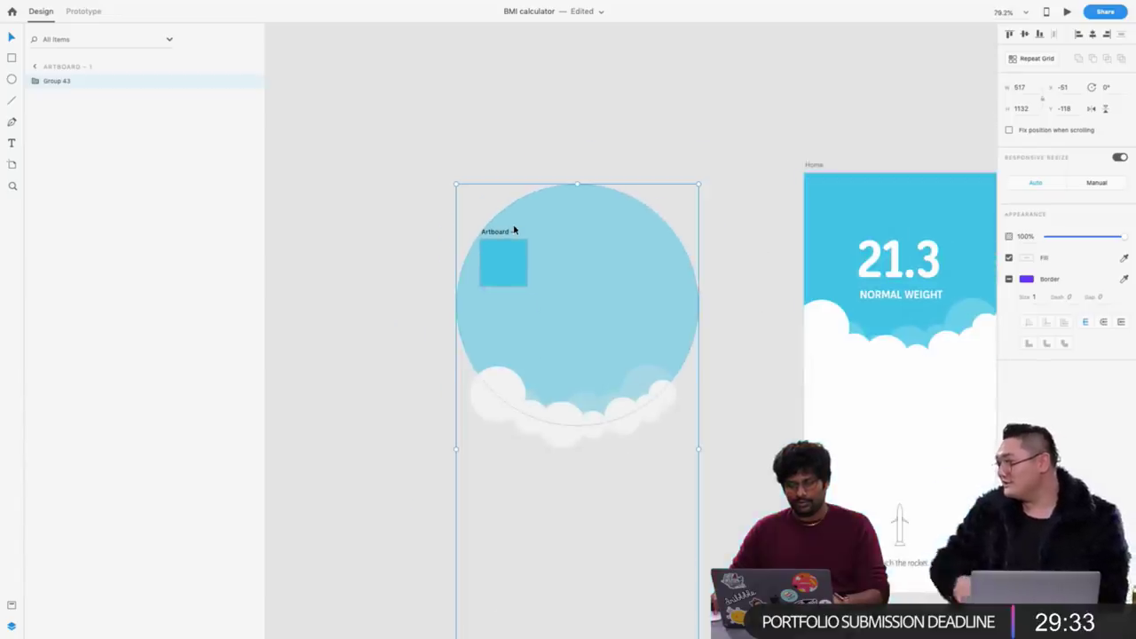
scroll(513, 230, down, 5)
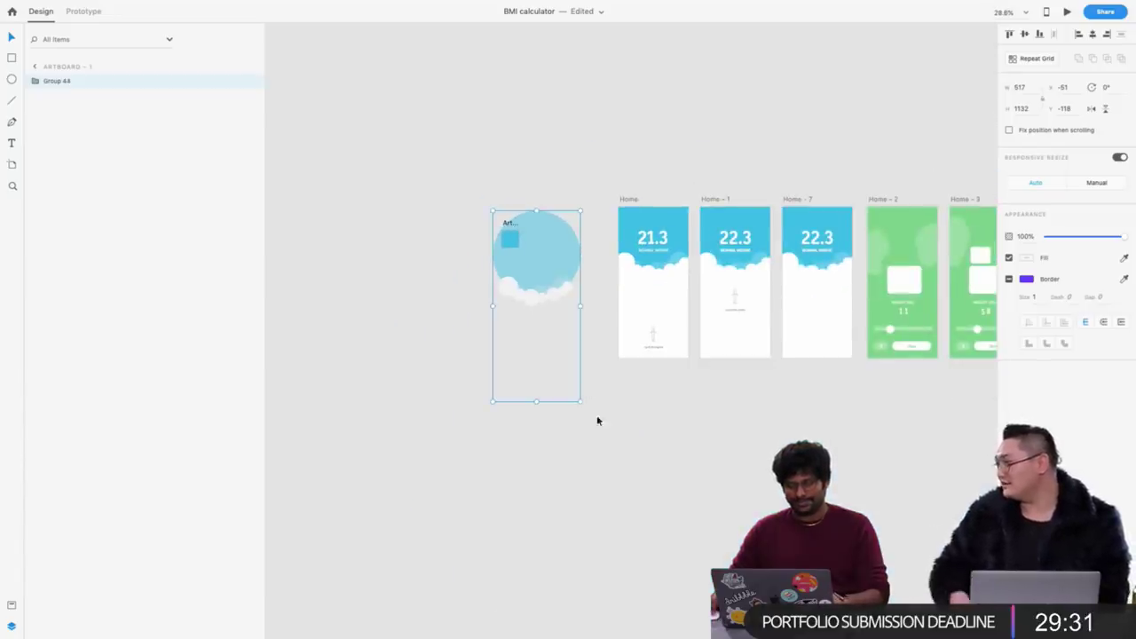
Scale the pasted cloud group down to about 178 × 390 and position it so the clouds cross Artboard – 1
drag(579, 401, 538, 311)
scroll(507, 223, up, 5)
scroll(509, 267, up, 5)
click(755, 145)
scroll(512, 234, up, 1)
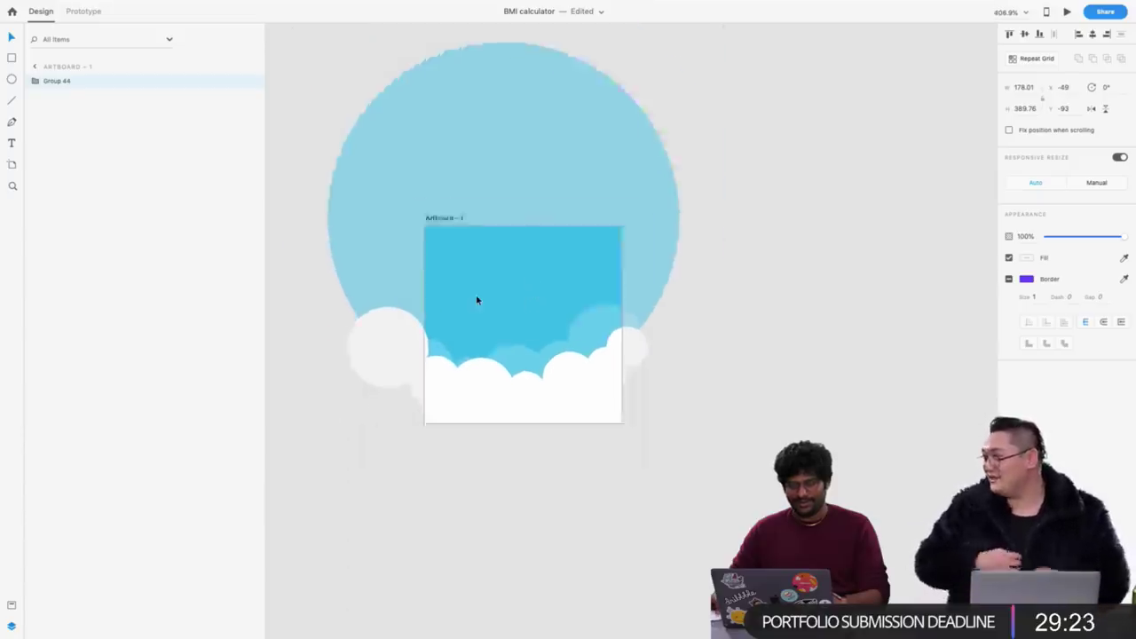
Copy the 21.3 text from the Home artboard and paste it onto Artboard – 1
scroll(477, 299, down, 5)
scroll(903, 253, right, 5)
scroll(903, 253, right, 3)
click(692, 195)
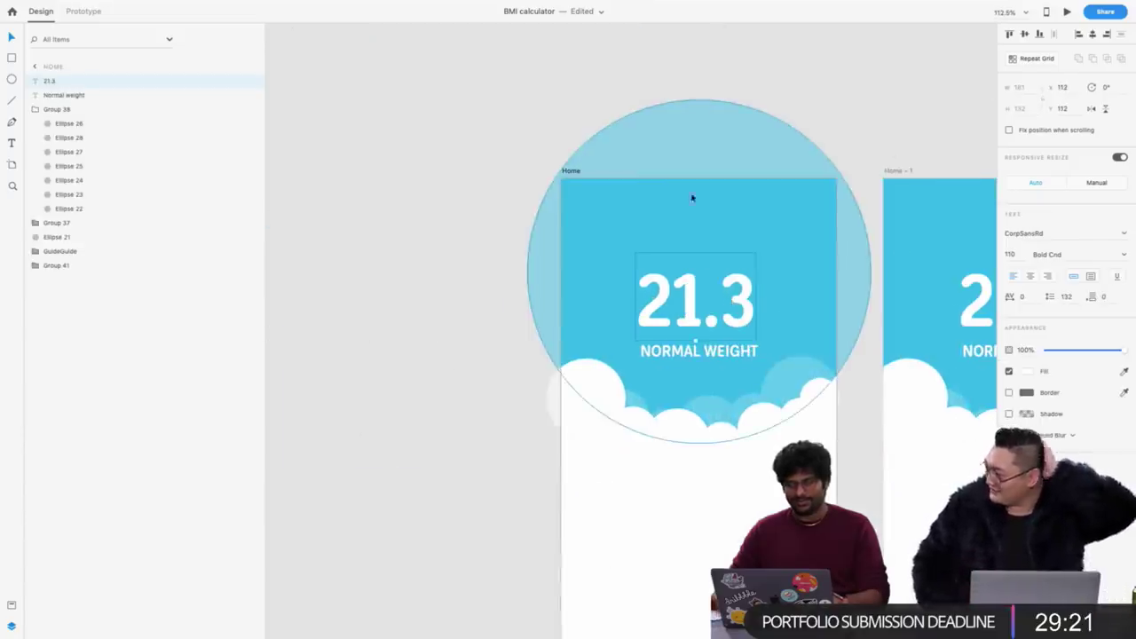
scroll(665, 170, left, 8)
scroll(569, 277, up, 3)
key(ctrl+v)
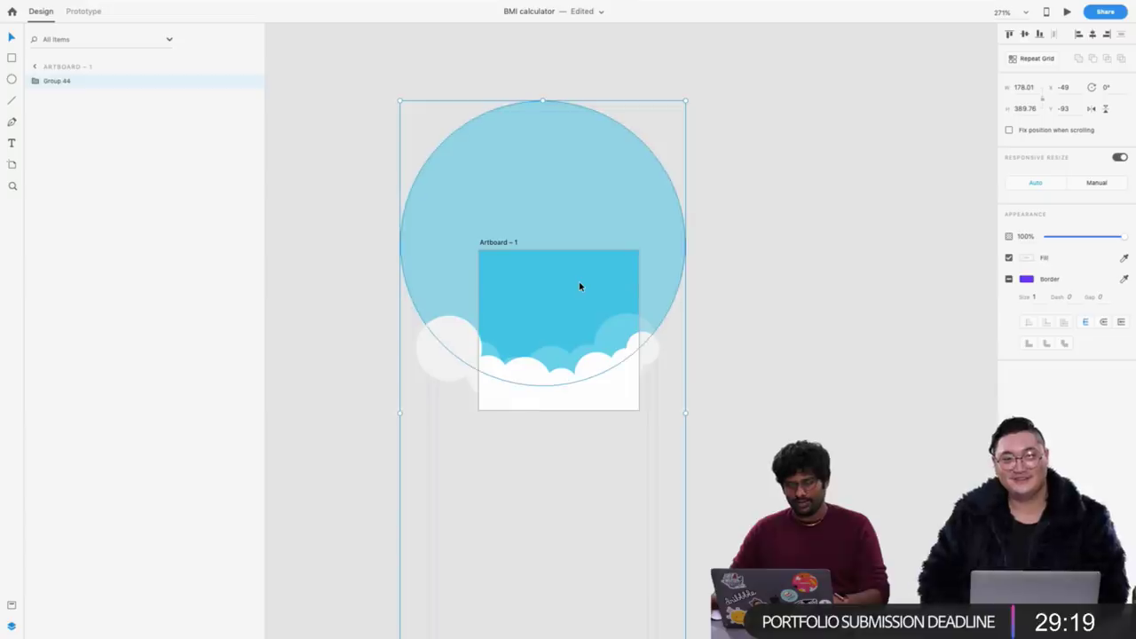
key(ctrl+v)
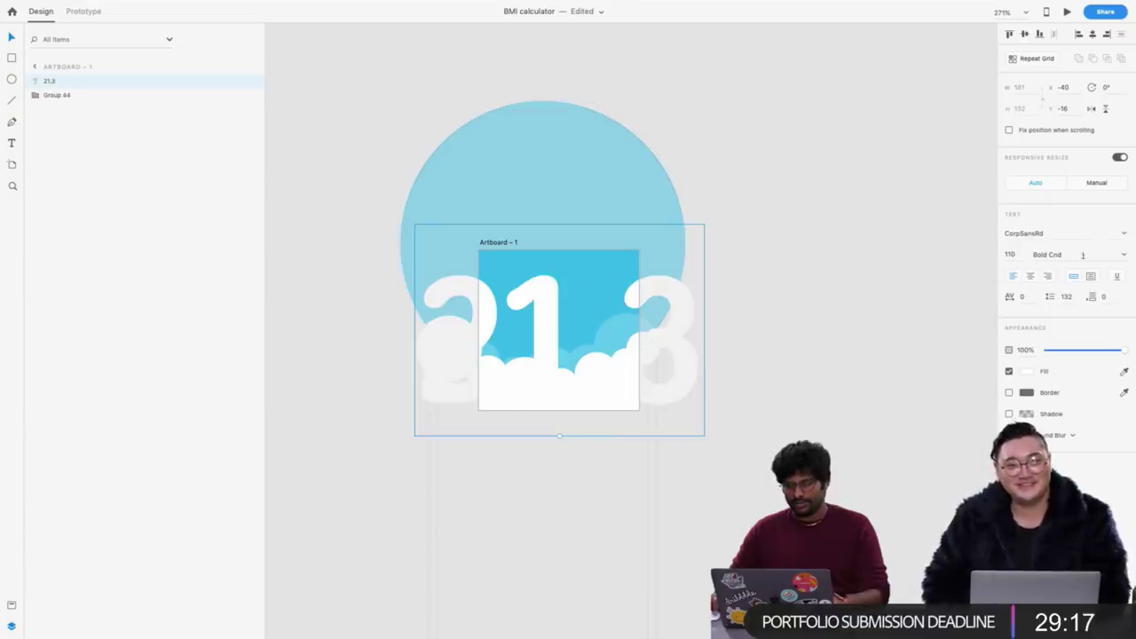
Set the pasted 21.3 text's font size to 20 and move it above the clouds to about X 32, Y 20
text(1)
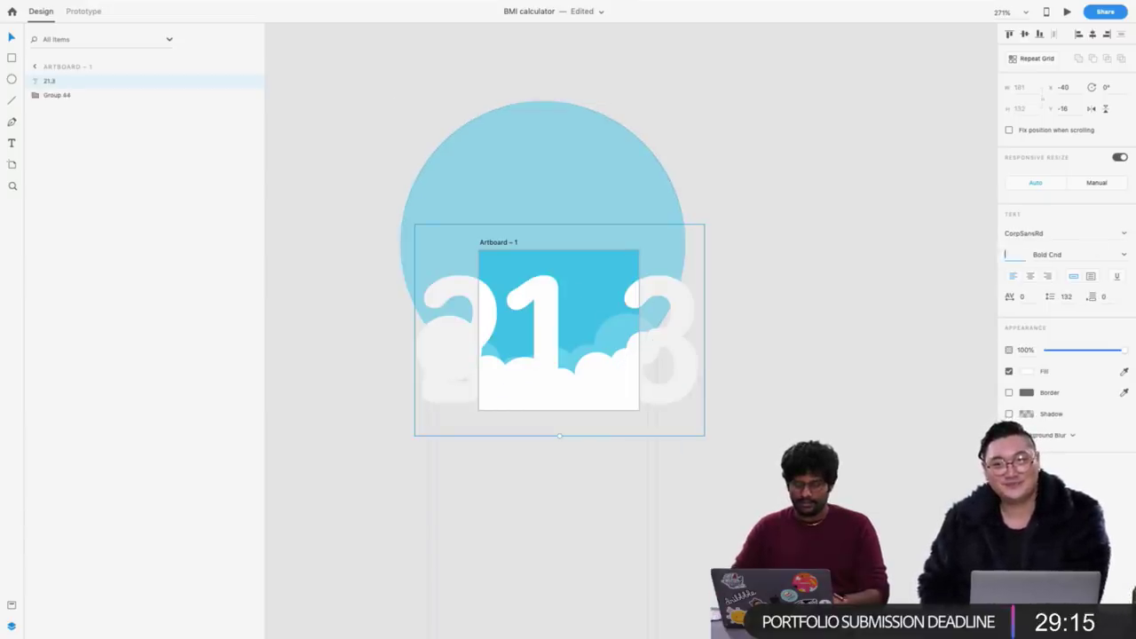
text(0)
key(Return)
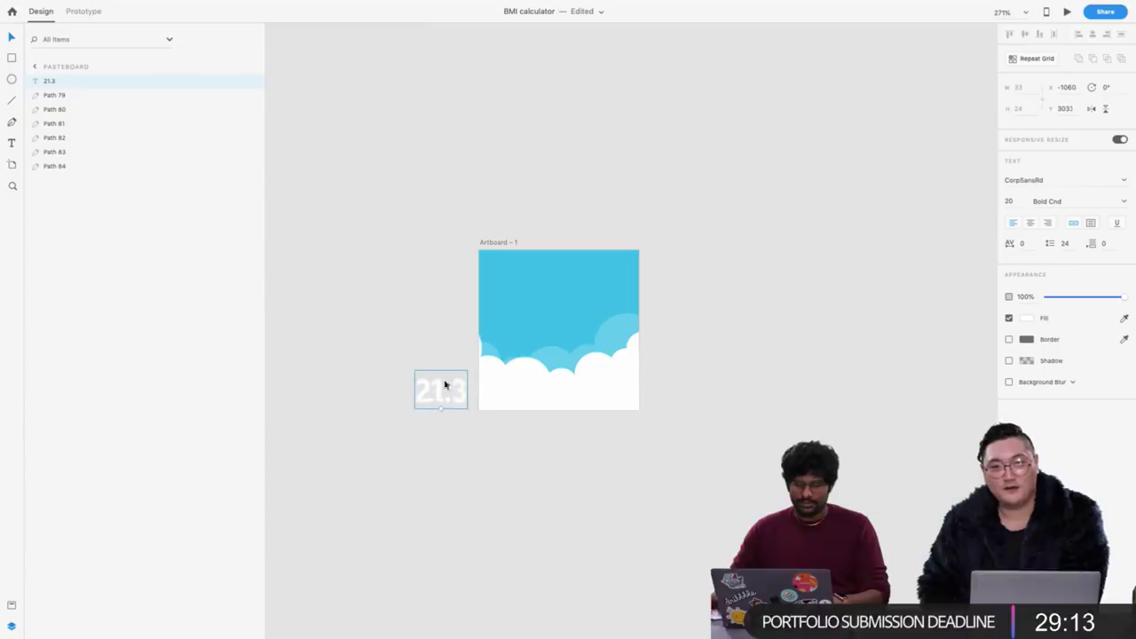
drag(446, 385, 553, 304)
scroll(552, 305, up, 3)
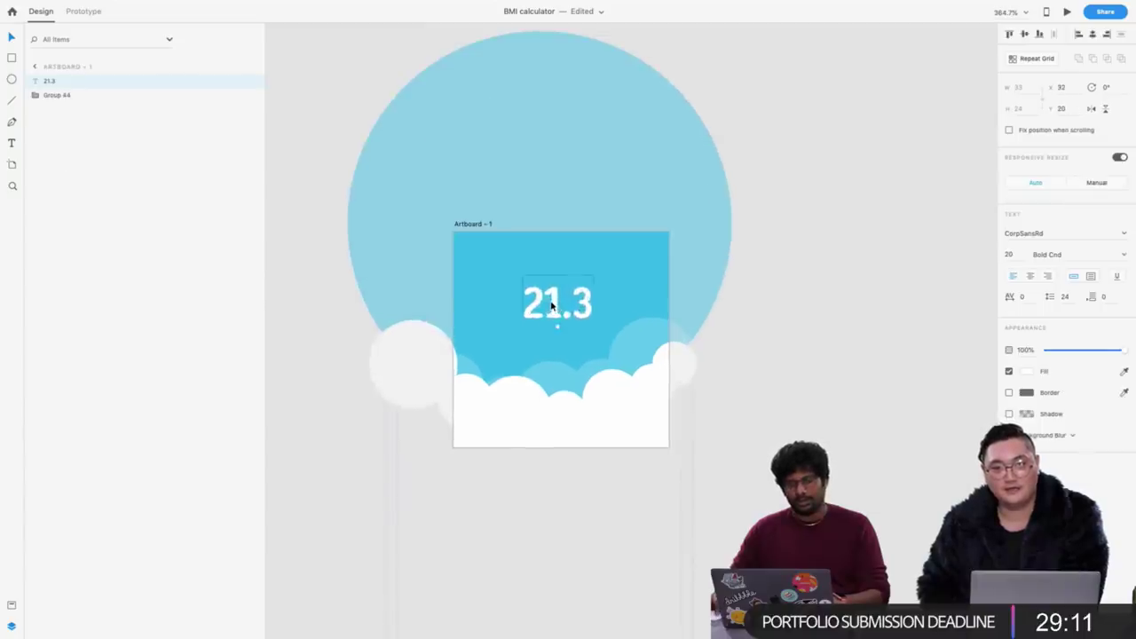
double_click(551, 304)
key(Escape)
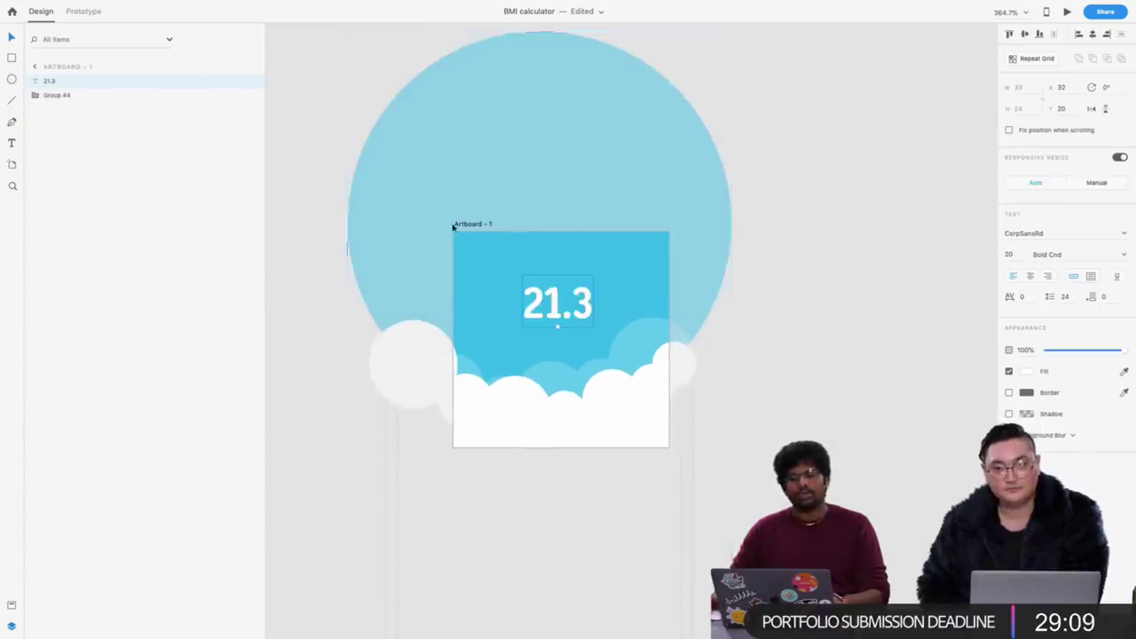
key(Escape)
click(330, 128)
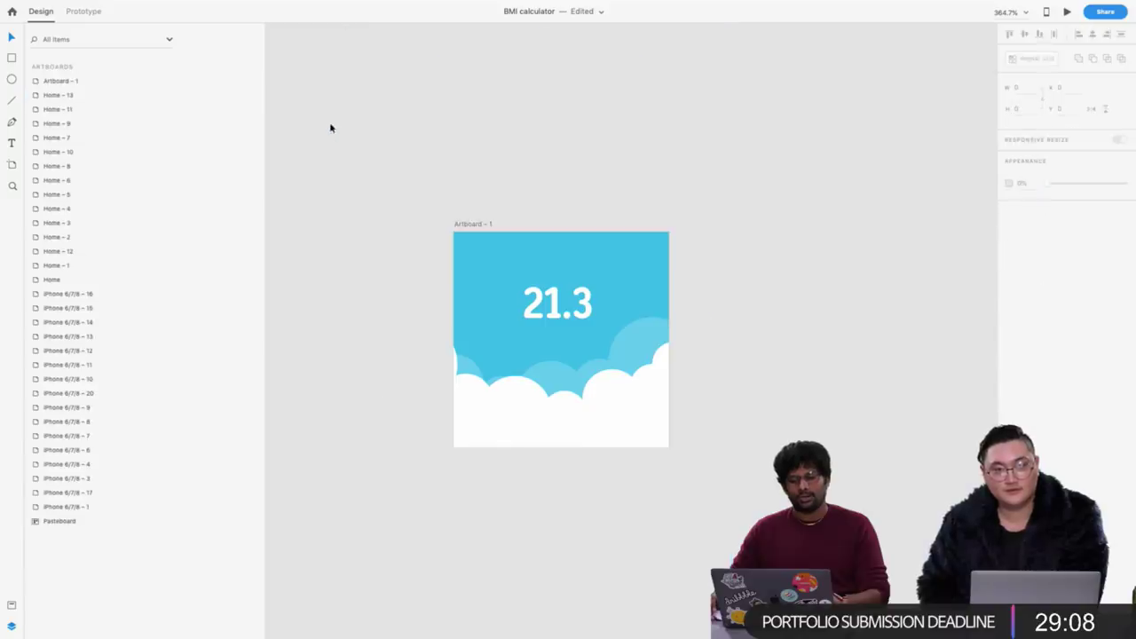
Select Artboard – 1 and locate App Icon Generator among the installed plugins
click(467, 225)
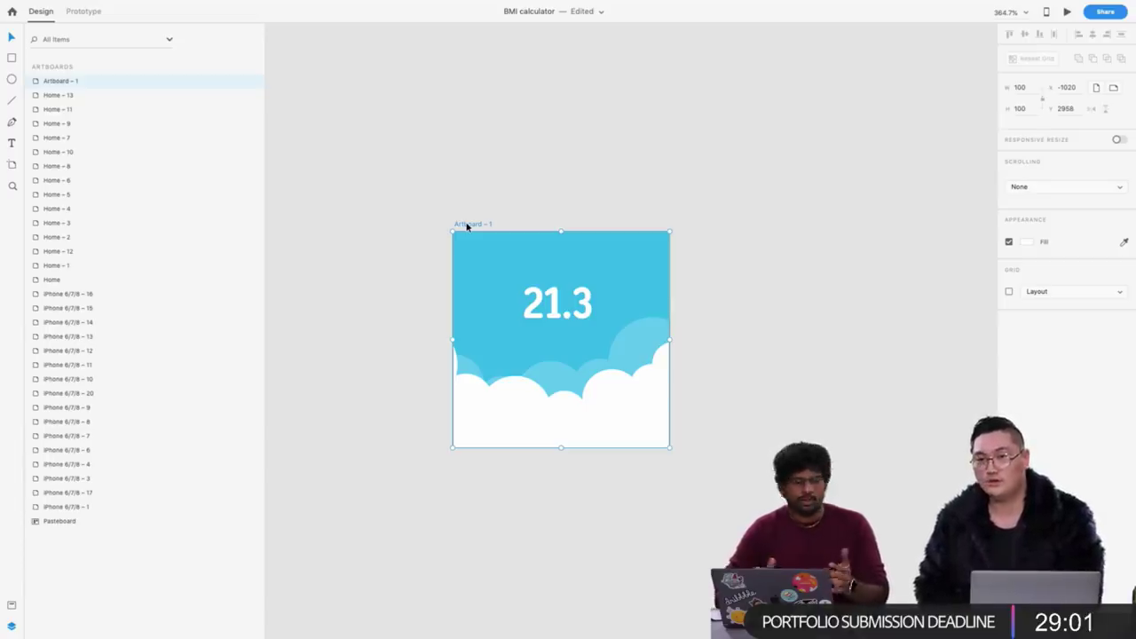
click(155, 7)
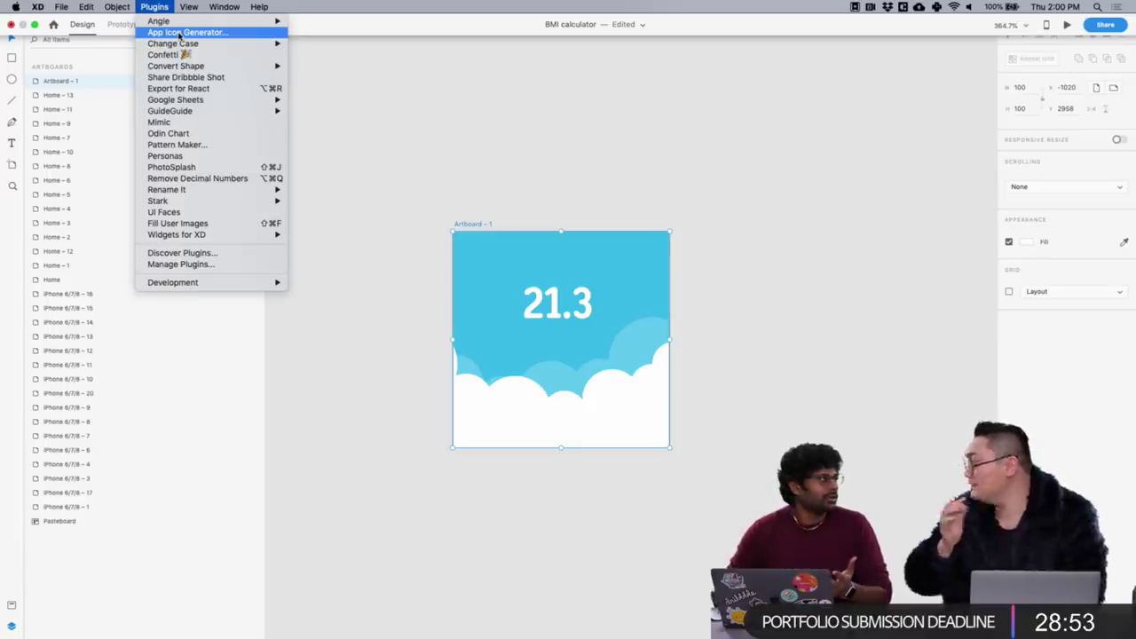
click(544, 146)
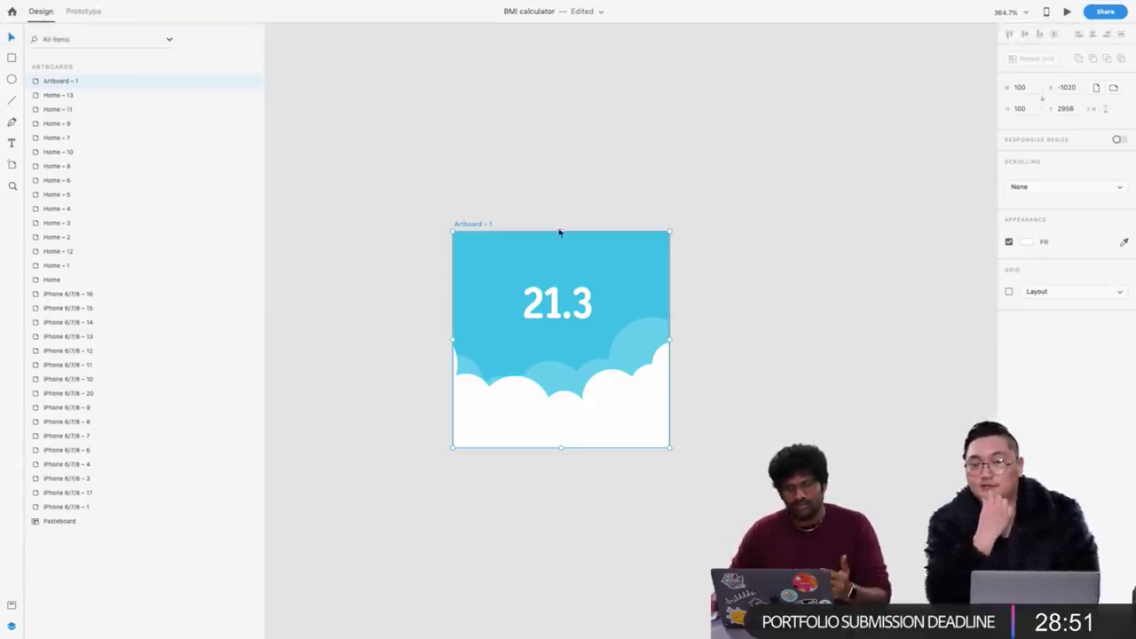
Replace the 21.3 text on Artboard – 1 with "ClouT" and move it to about X 28, Y 25
click(573, 313)
double_click(567, 308)
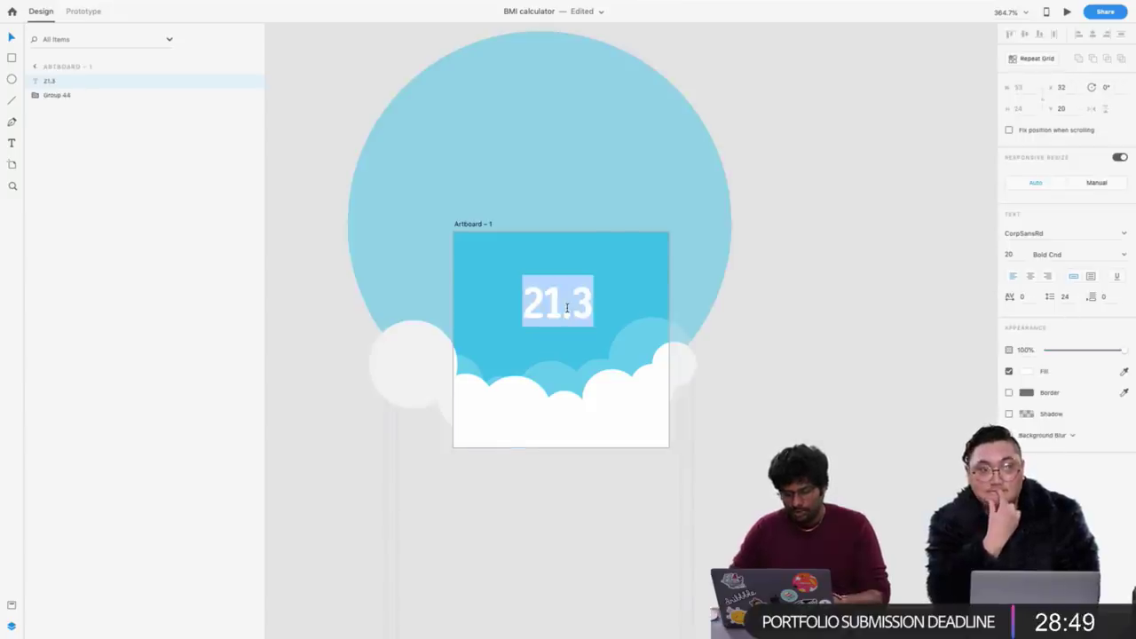
text(Clout)
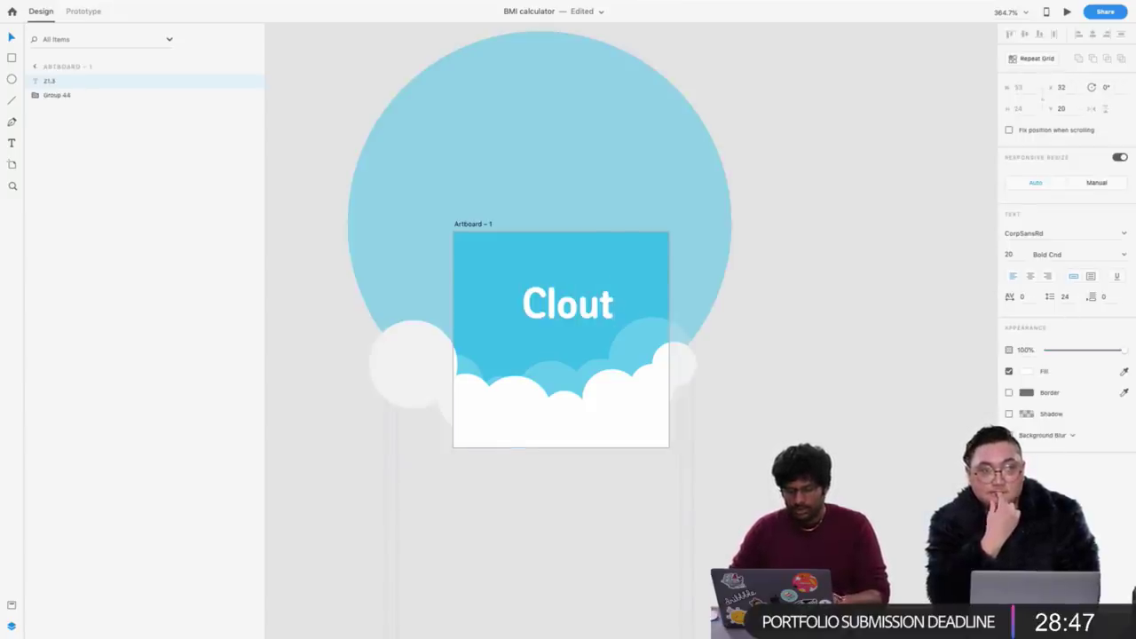
key(BackSpace)
text(T)
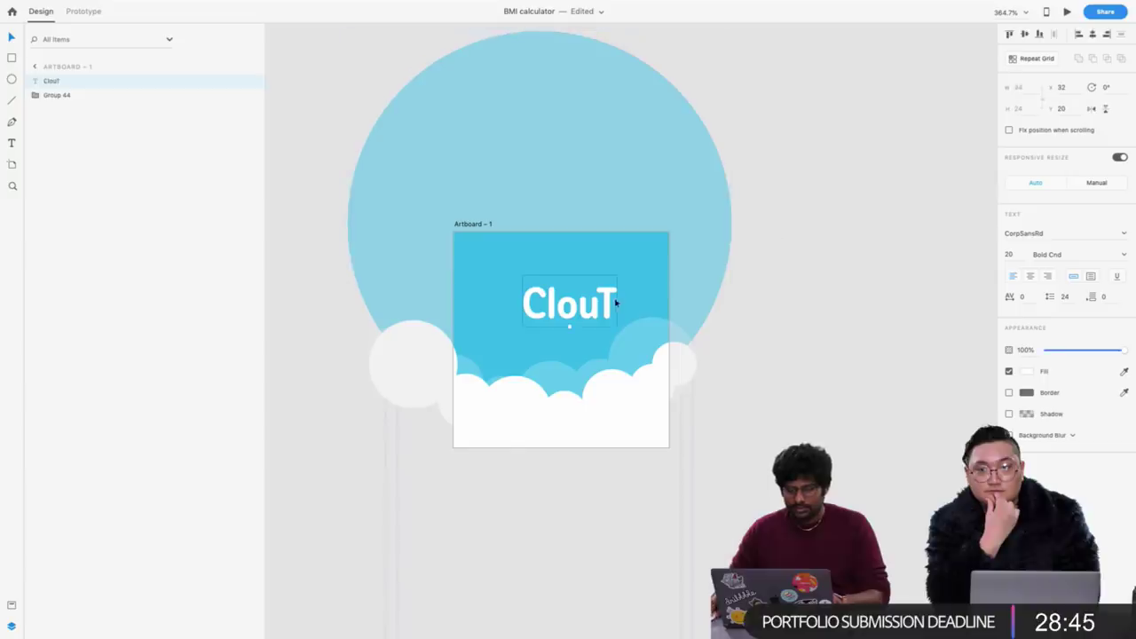
key(Escape)
drag(584, 307, 575, 317)
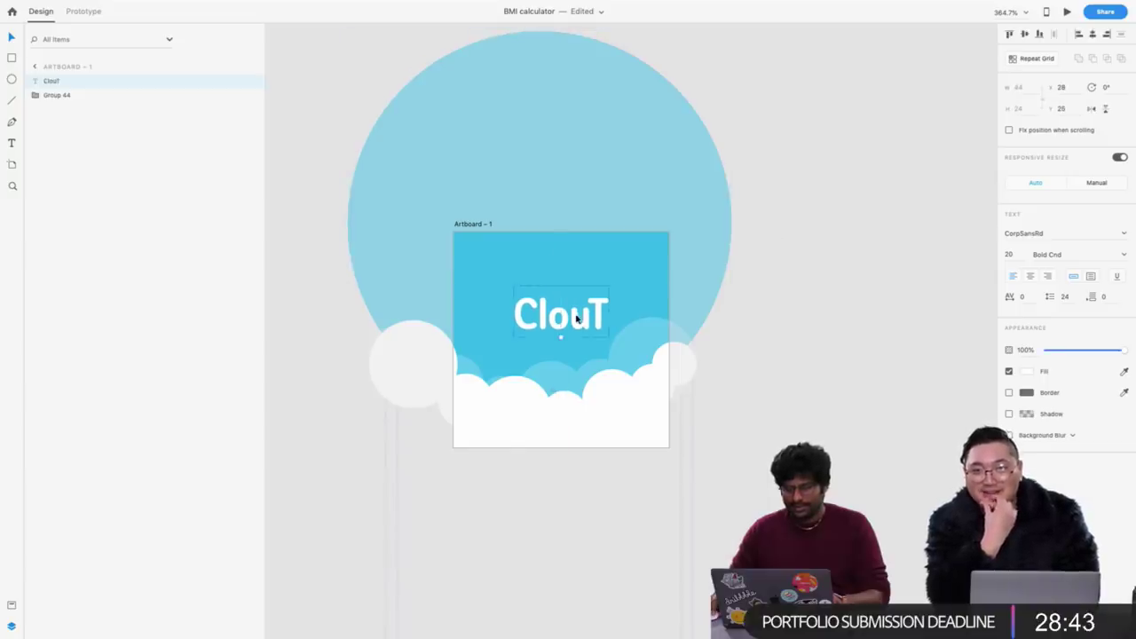
Try rotating the ClouT text to -20° and reset its rotation to 0°
click(1109, 87)
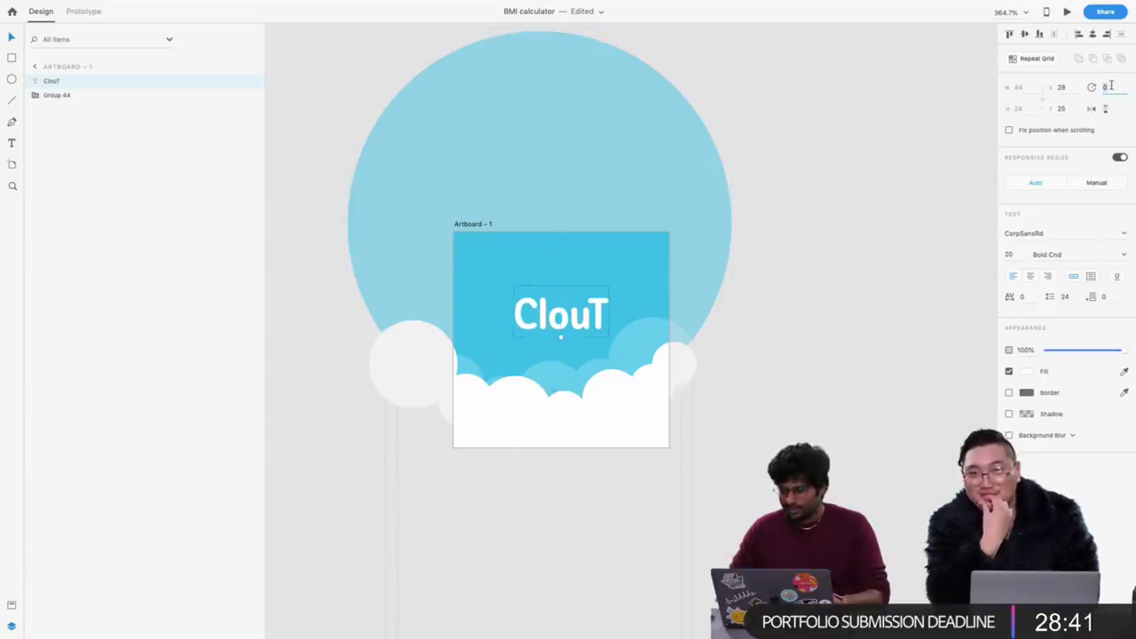
key(Up)
key(Up)
key(Up)
key(Up)
key(Up)
key(Up)
key(Up)
key(Up)
key(Up)
key(Up)
key(shift+Down)
key(shift+Down)
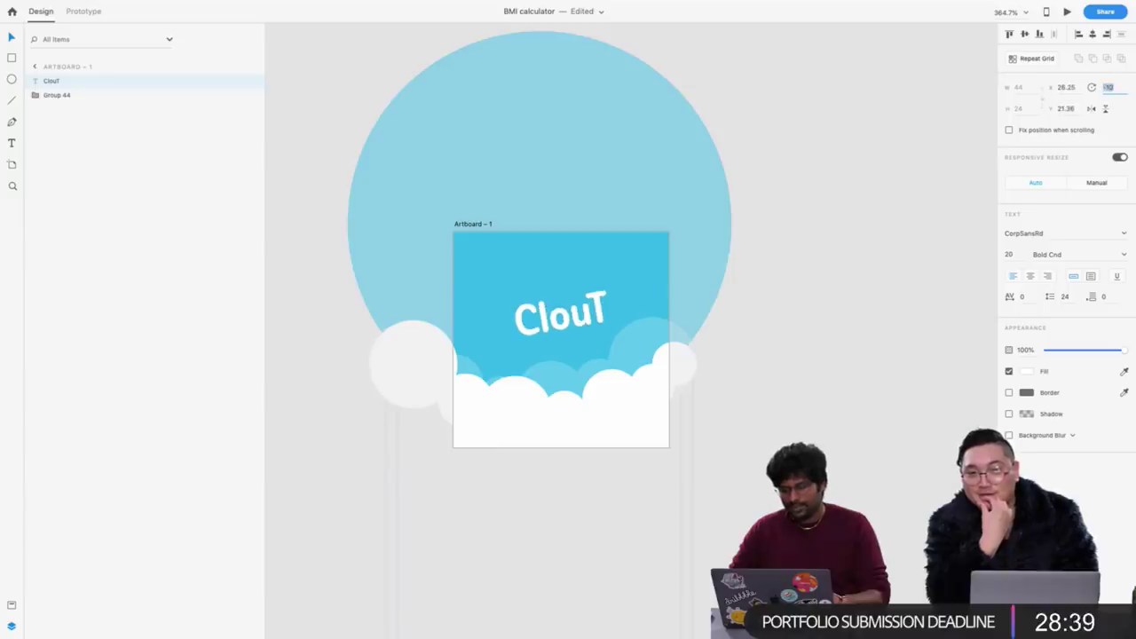
key(shift+Down)
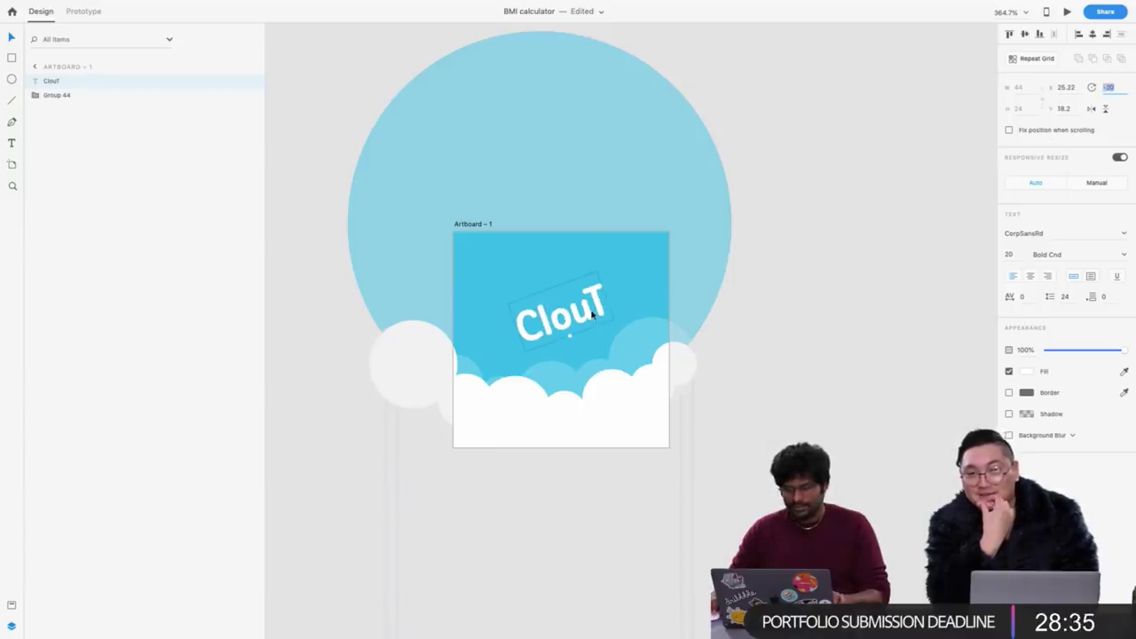
click(1106, 88)
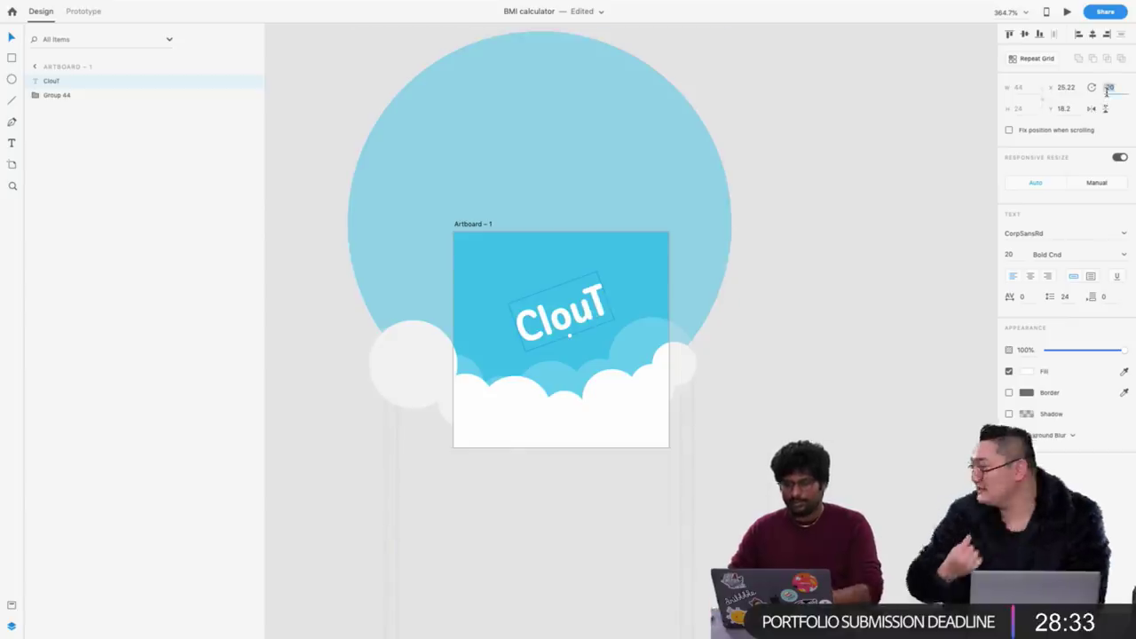
text(0)
key(Return)
Shift the ClouT text slightly left to about X 24, Y 25 and deselect it
mouse_move(557, 308)
mouse_down()
mouse_move(510, 308)
mouse_move(573, 304)
mouse_move(548, 307)
mouse_up()
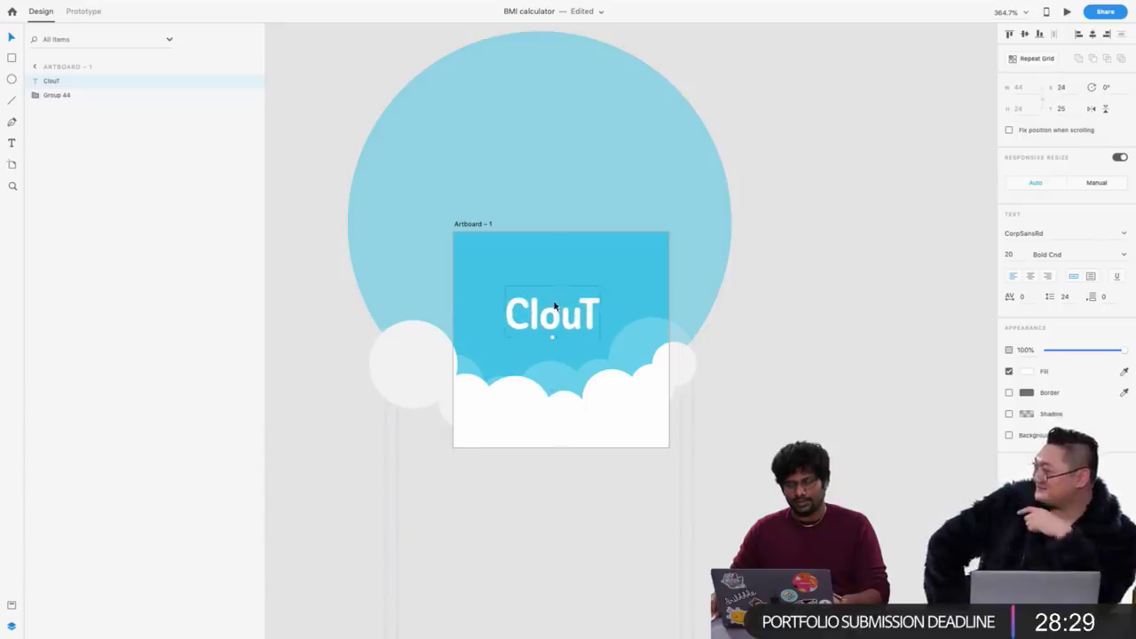
double_click(547, 306)
click(792, 330)
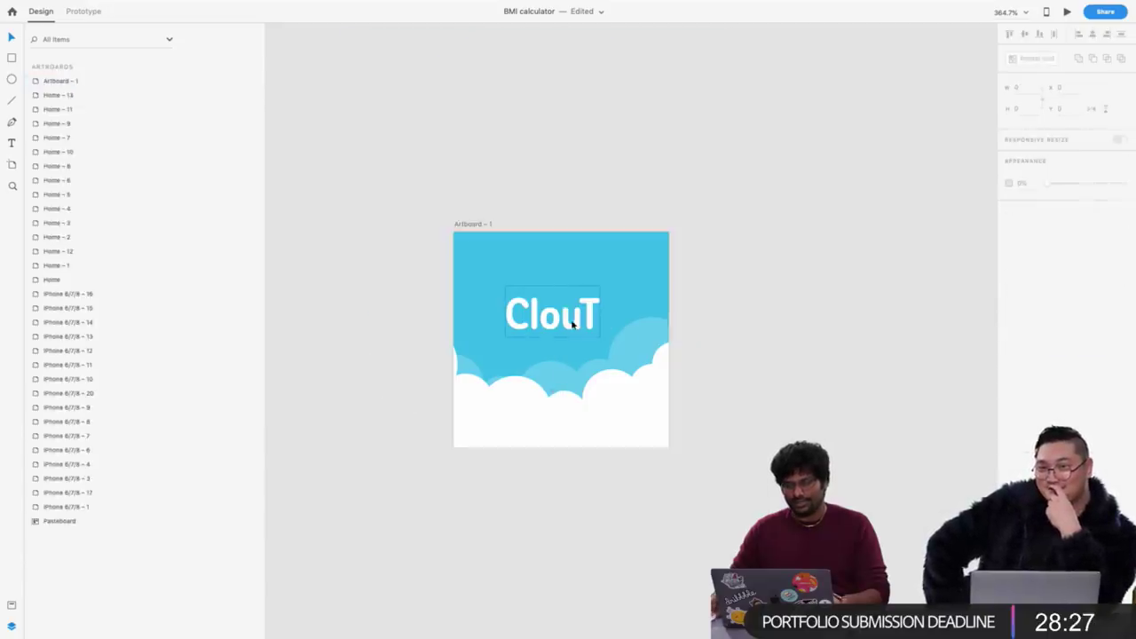
Try enlarging the ClouT text on Artboard – 1 to font size 30
click(575, 322)
click(1009, 255)
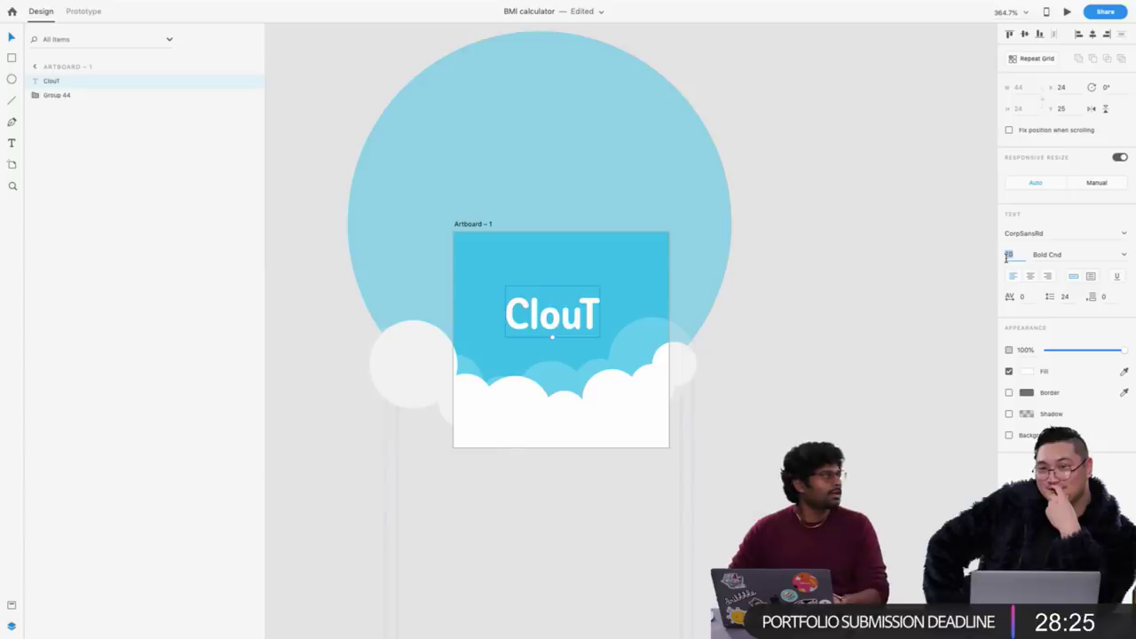
key(shift+Up)
key(shift+Up)
key(shift+Down)
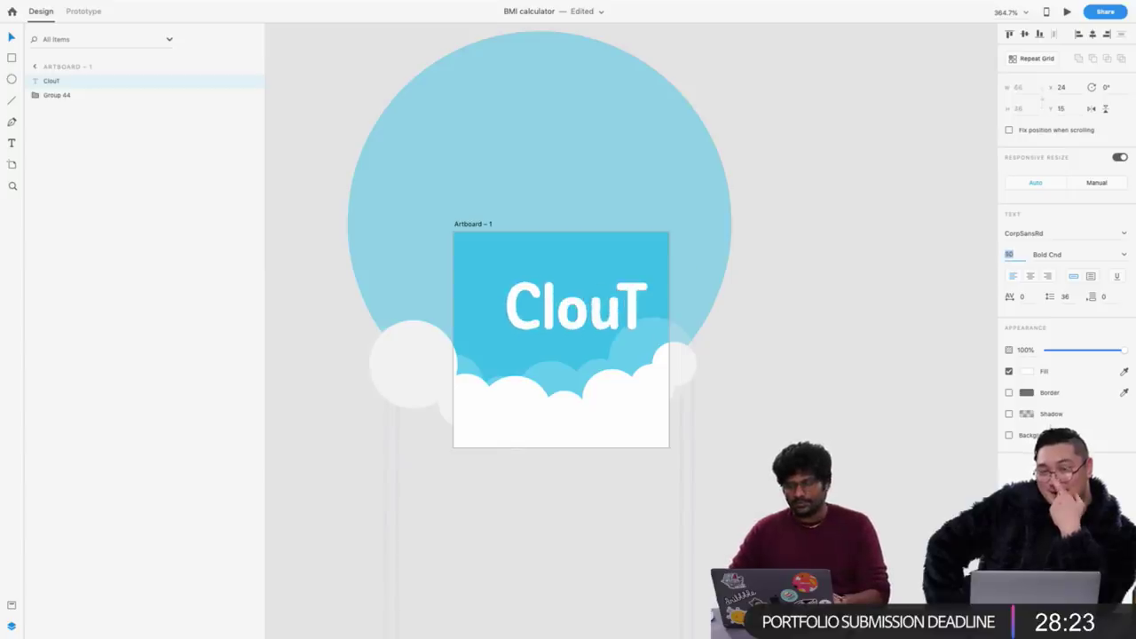
Try to split the letter T off the ClouT text by cutting it and pasting it as a separate text object
double_click(593, 313)
click(613, 304)
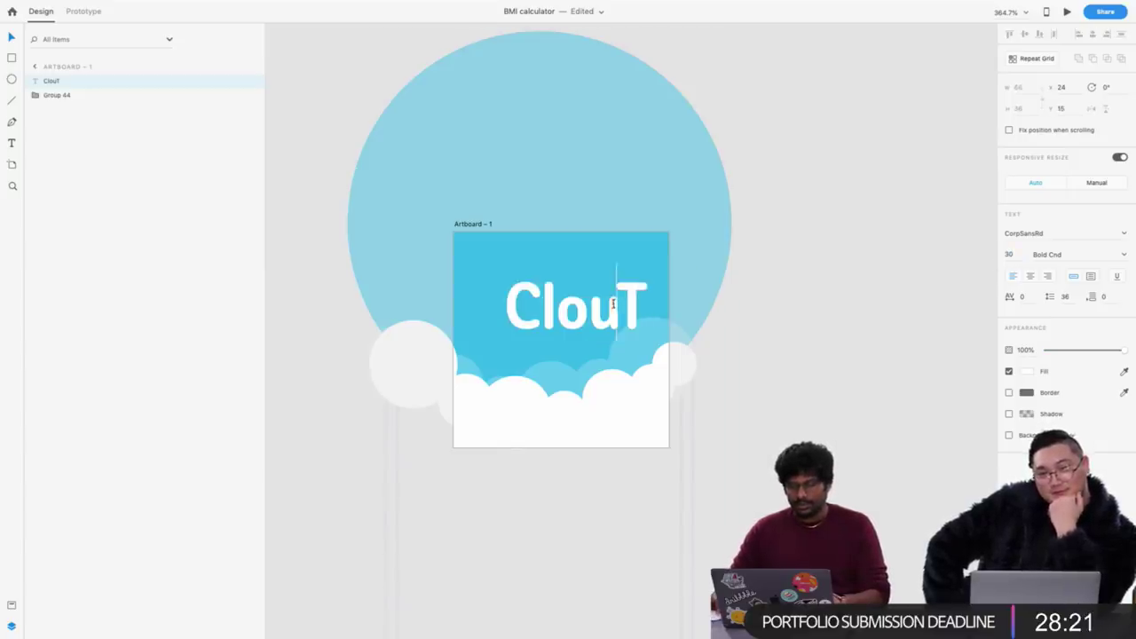
drag(611, 278, 647, 286)
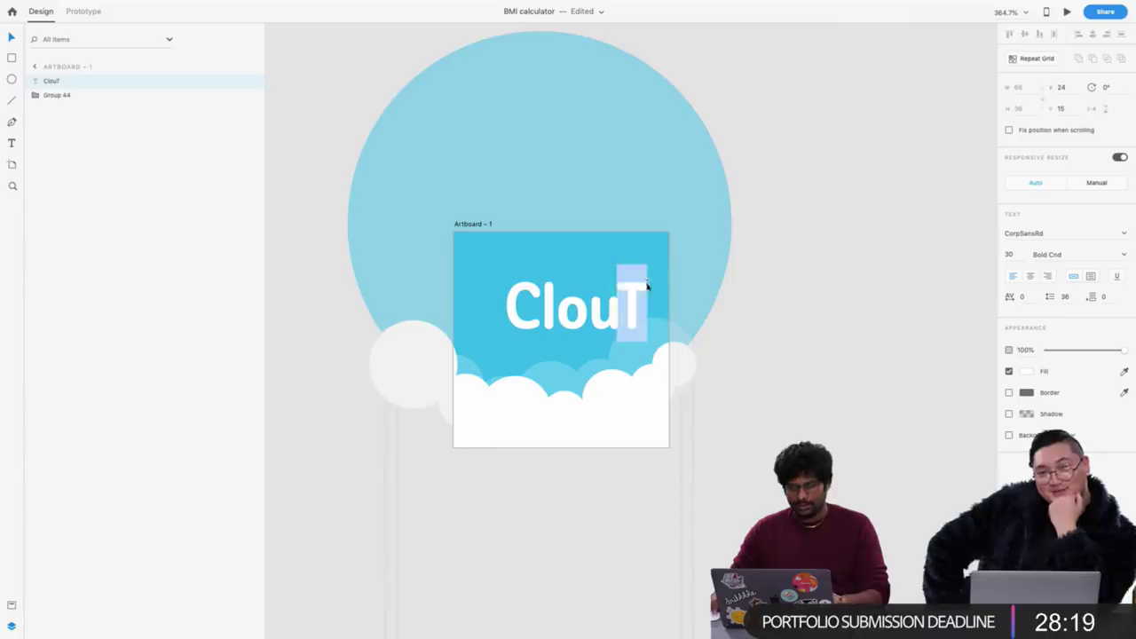
key(ctrl+x)
key(Escape)
key(ctrl+v)
scroll(622, 310, down, 3)
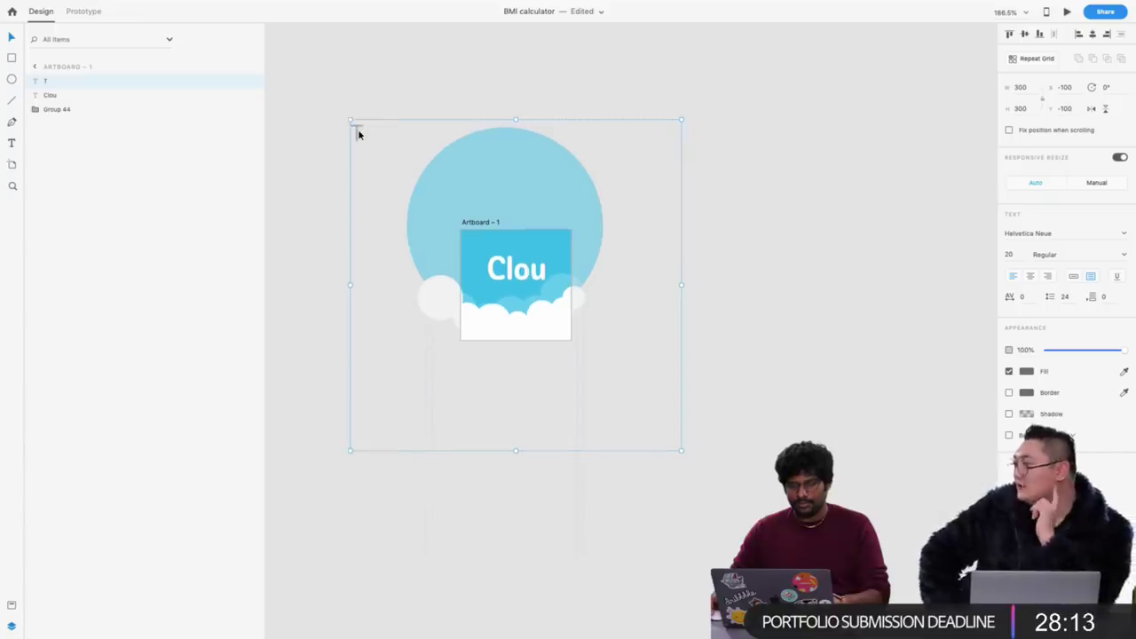
Lock Group 44 and try to select the Clou text beneath the pasted T's large text box
click(477, 95)
scroll(521, 268, up, 3)
click(522, 270)
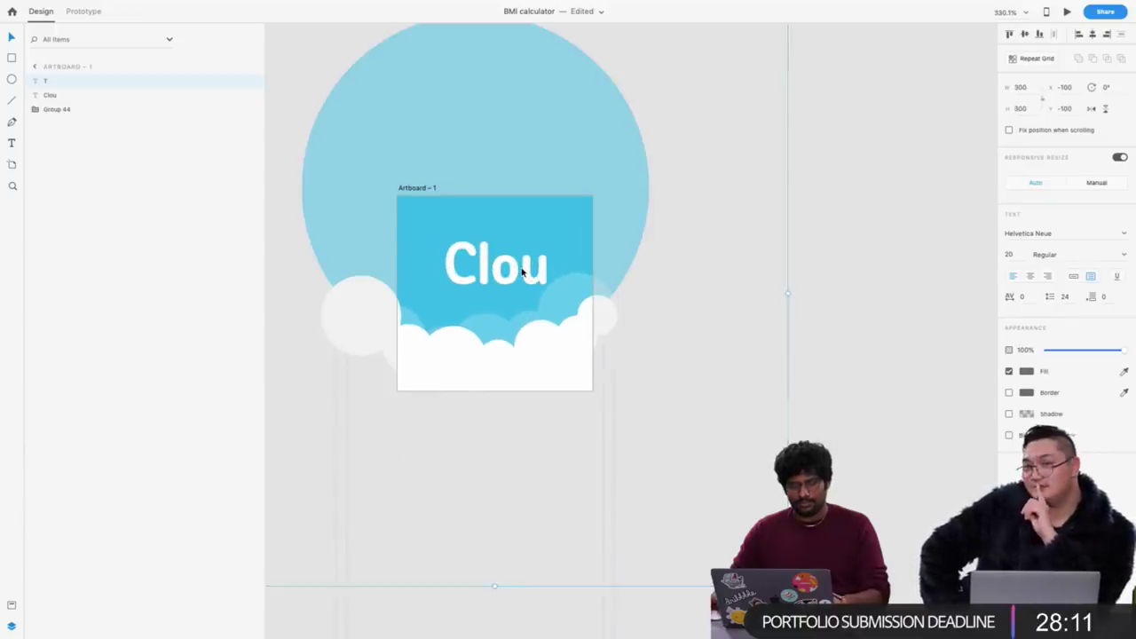
click(857, 177)
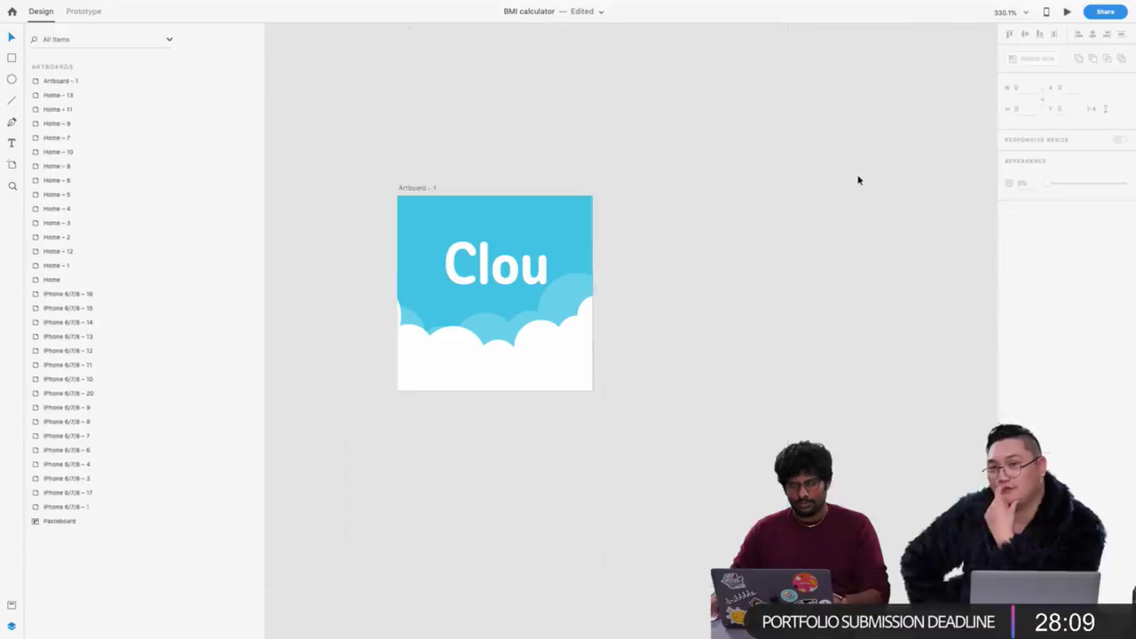
click(567, 241)
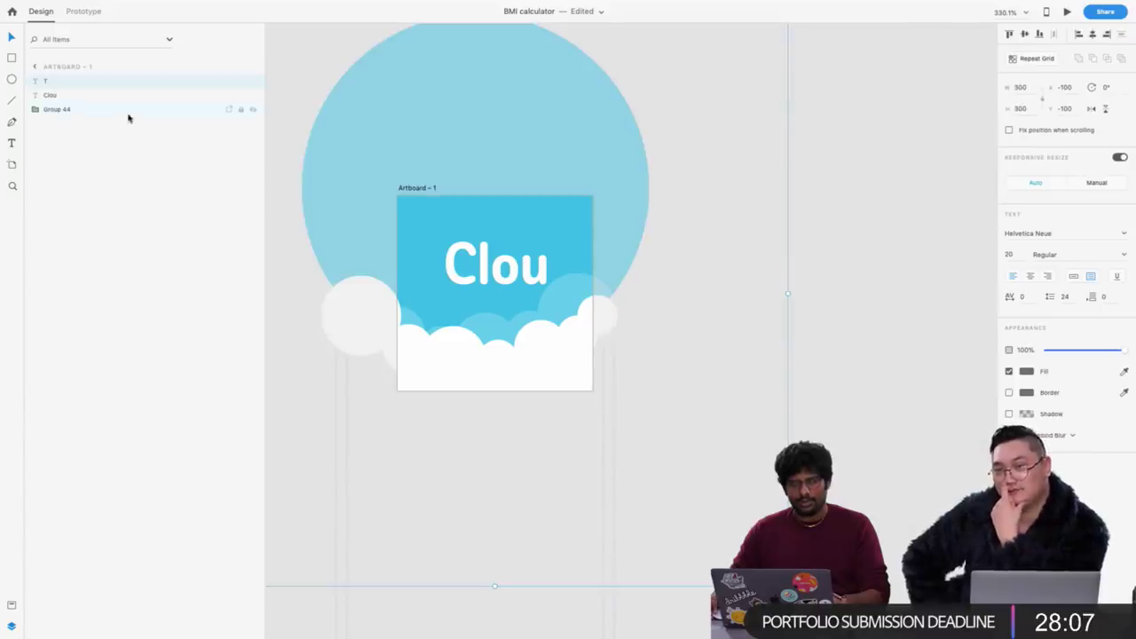
click(96, 110)
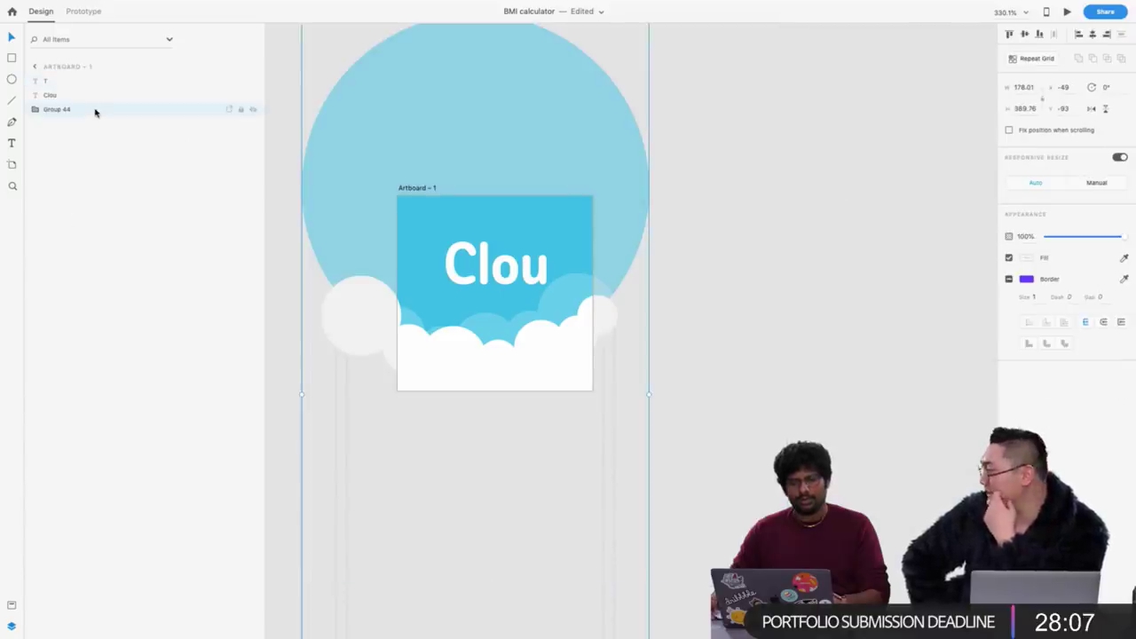
click(918, 279)
click(522, 264)
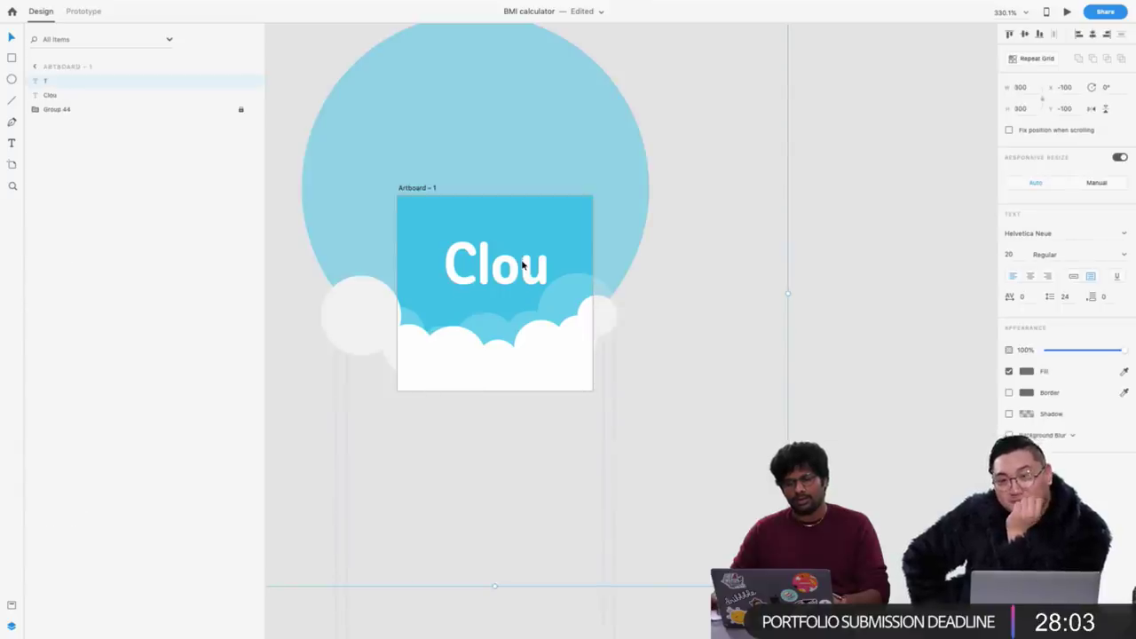
Undo the text split, the Group 44 lock and the font size change to restore the single ClouT text
click(121, 96)
click(760, 243)
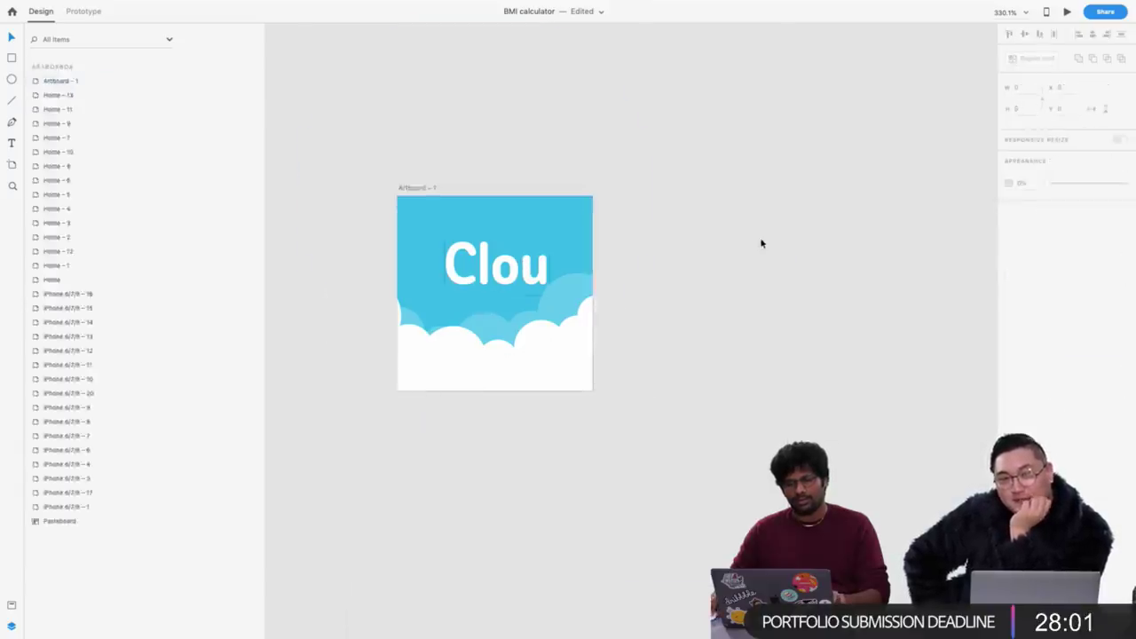
key(super+z)
Add "BMI" as a separate line above ClouT in the same text object
double_click(488, 268)
click(445, 271)
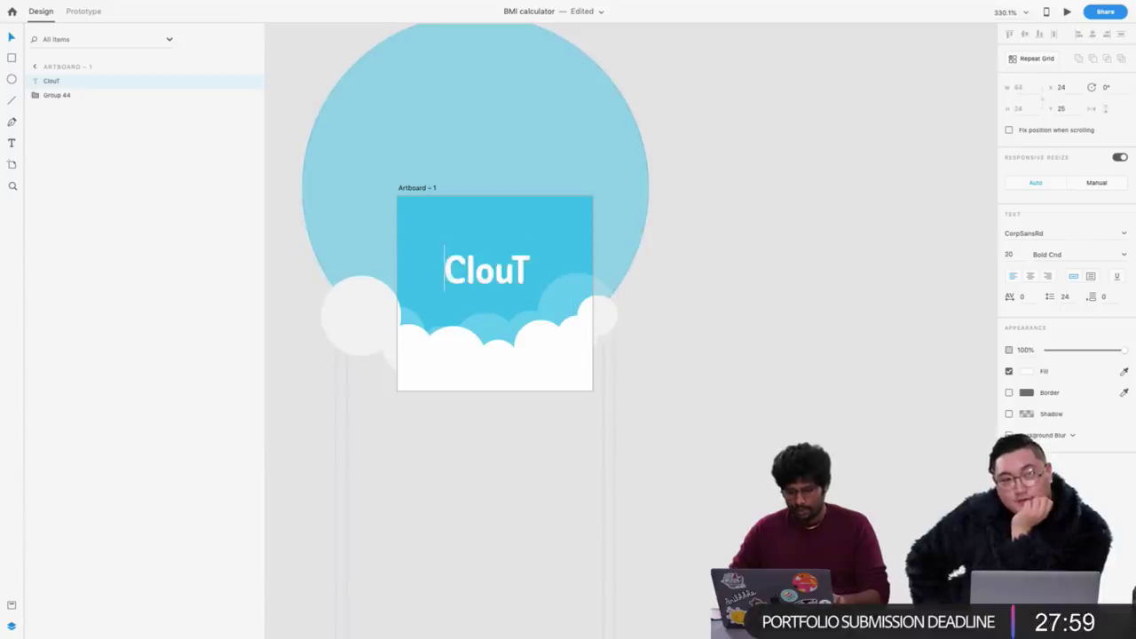
key(Return)
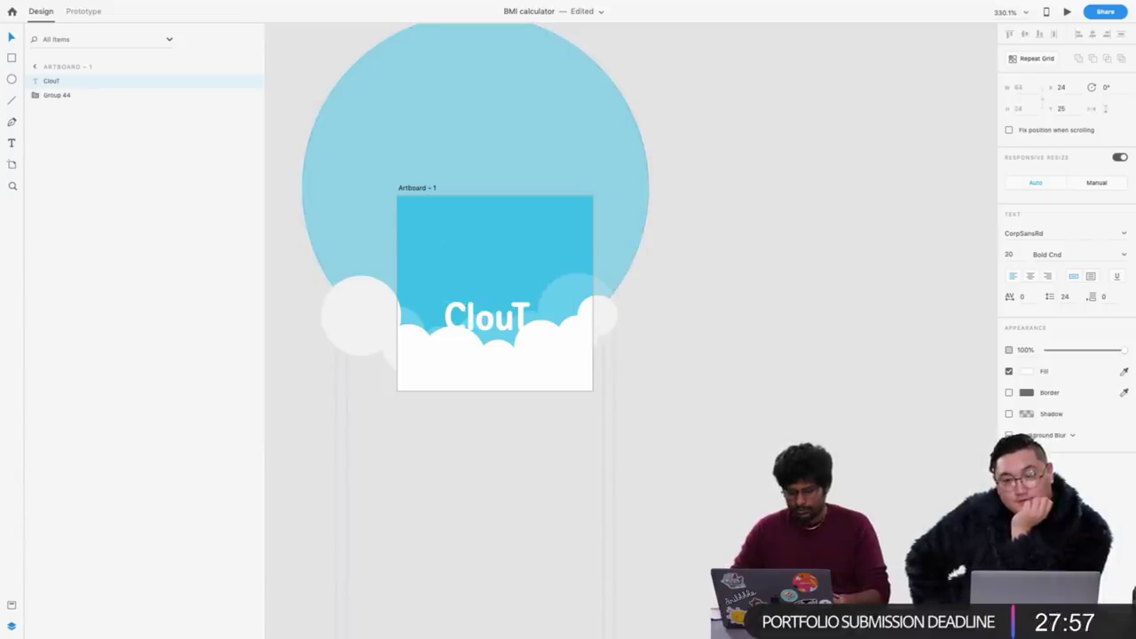
text(BMI)
key(Escape)
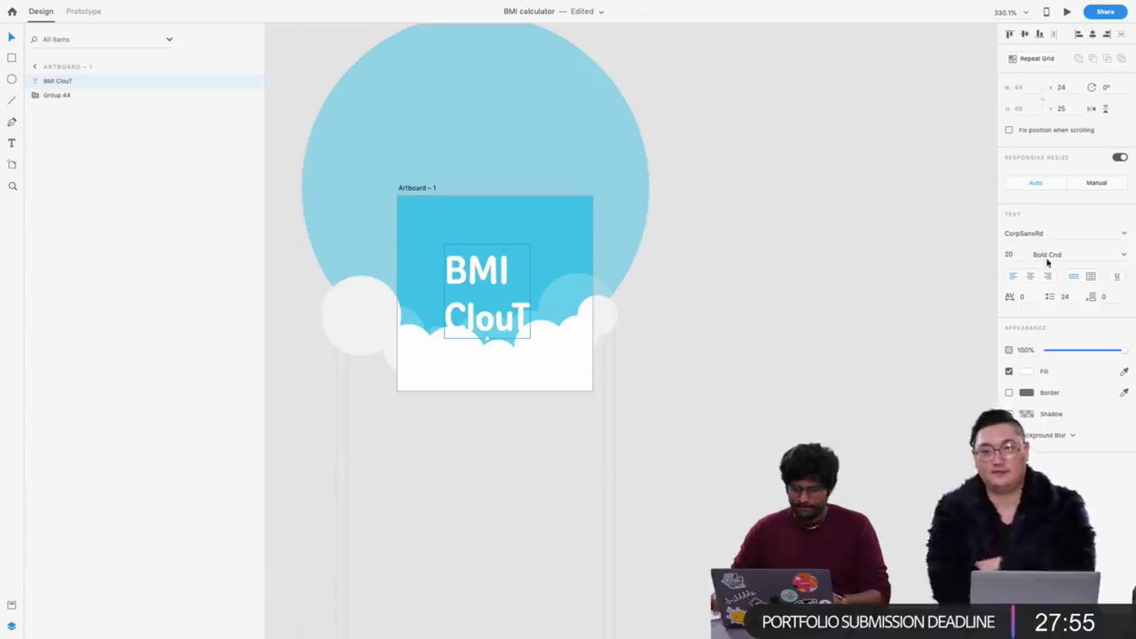
Move the BMI ClouT text to about X 9, Y 5 and compare centred alignment with left alignment
click(1031, 277)
drag(478, 286, 474, 238)
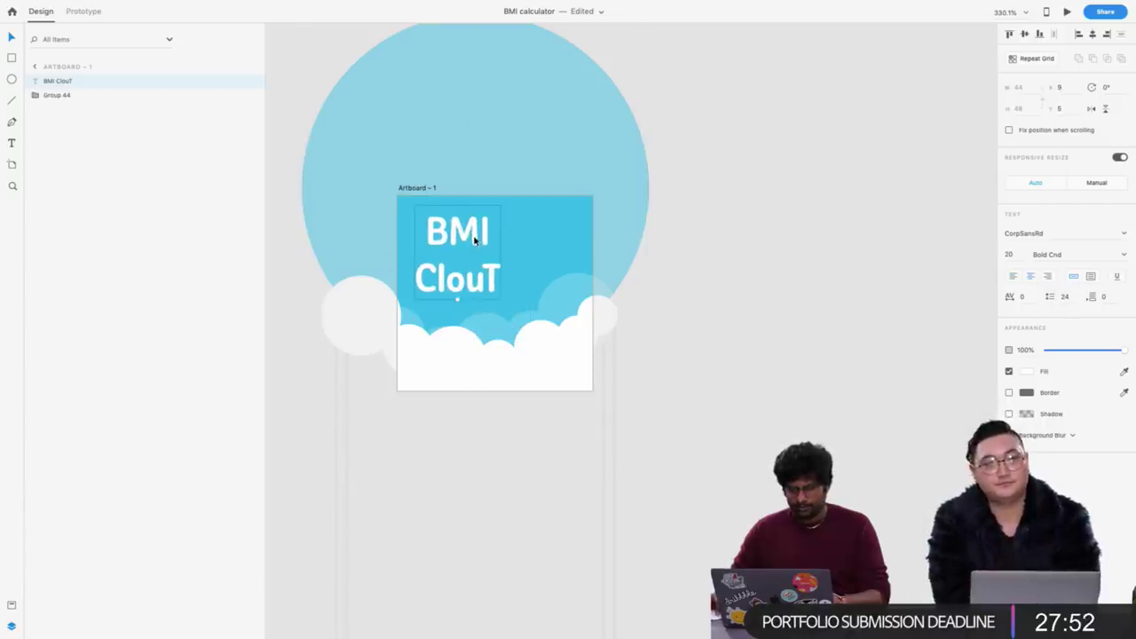
click(1014, 277)
click(1031, 277)
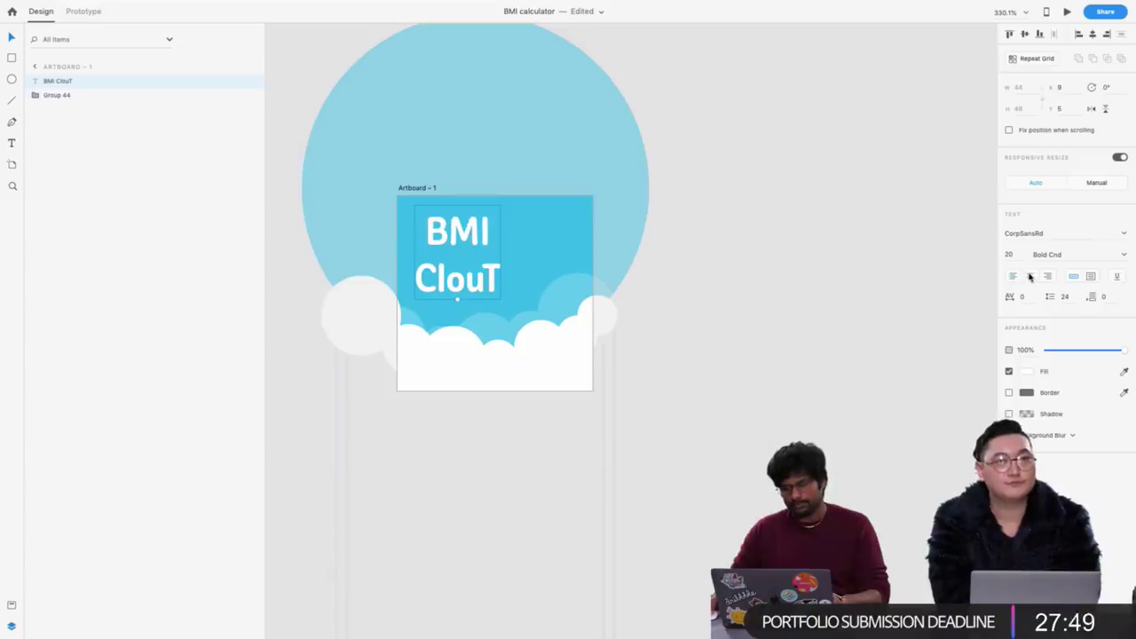
click(1016, 276)
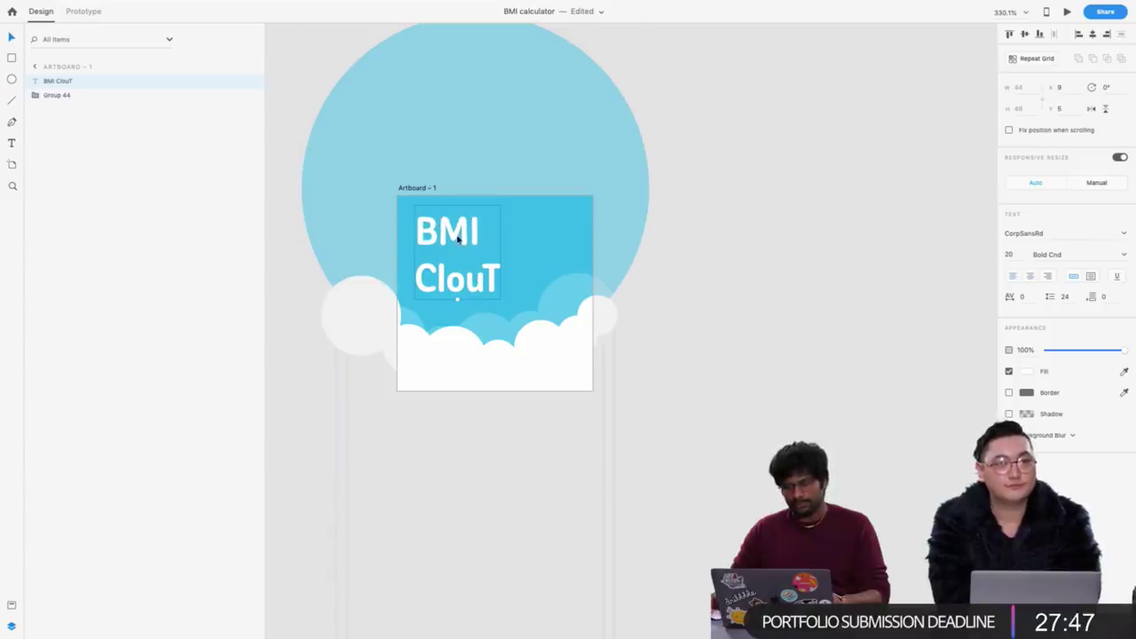
Shift the BMI ClouT text to about X 14, Y 6 and retry centred alignment before returning it to left-aligned
mouse_move(458, 238)
mouse_down()
mouse_move(504, 240)
mouse_move(469, 240)
mouse_up()
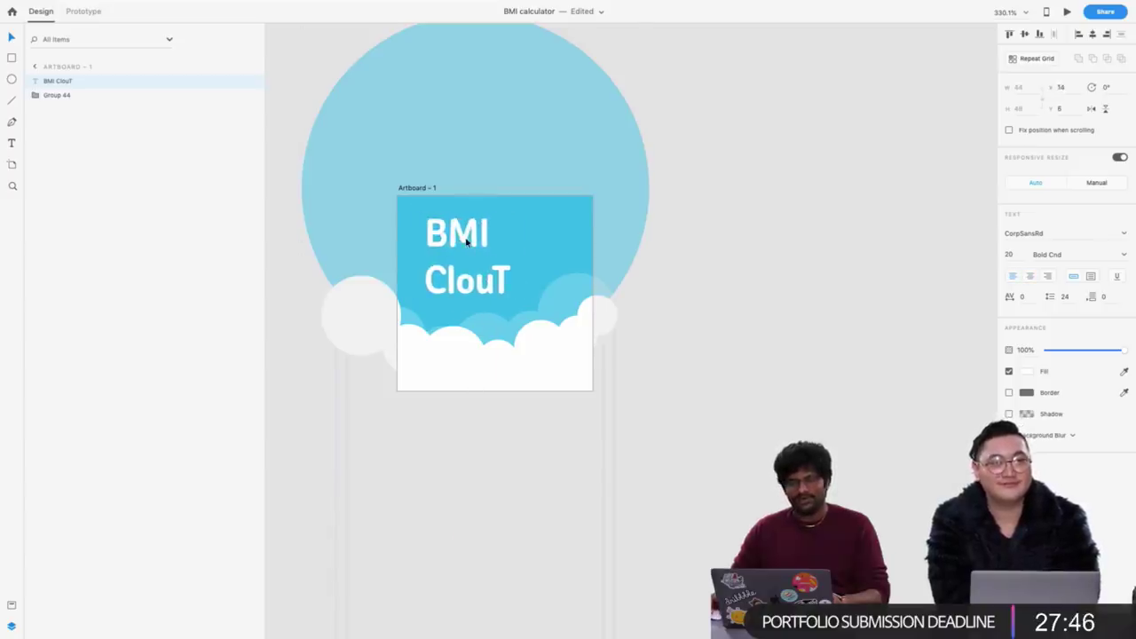
click(1032, 277)
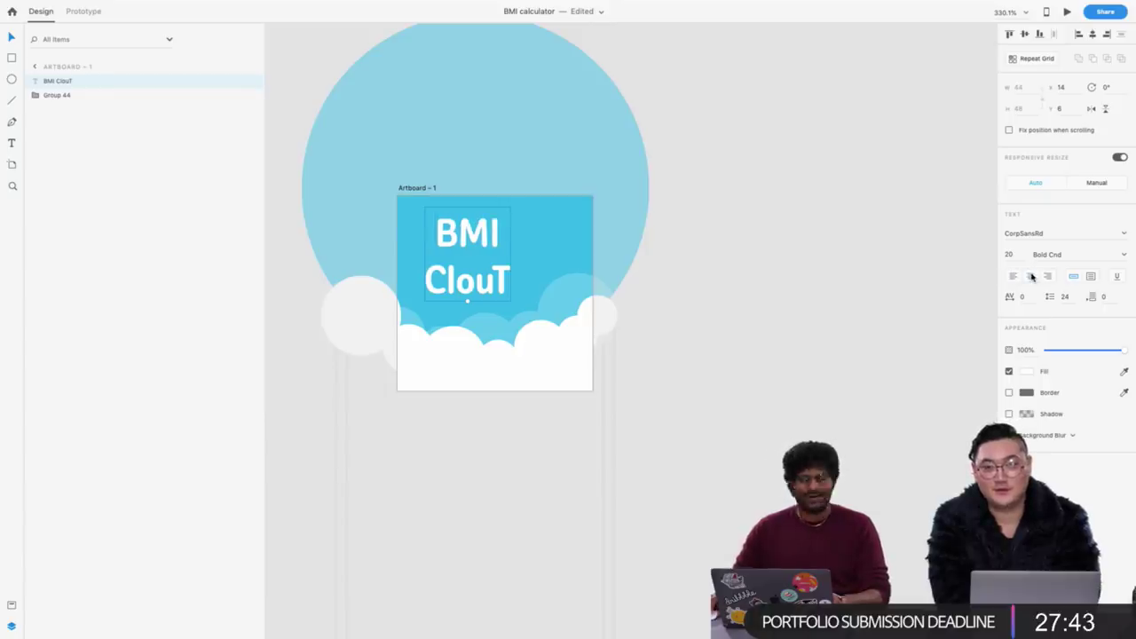
click(1013, 277)
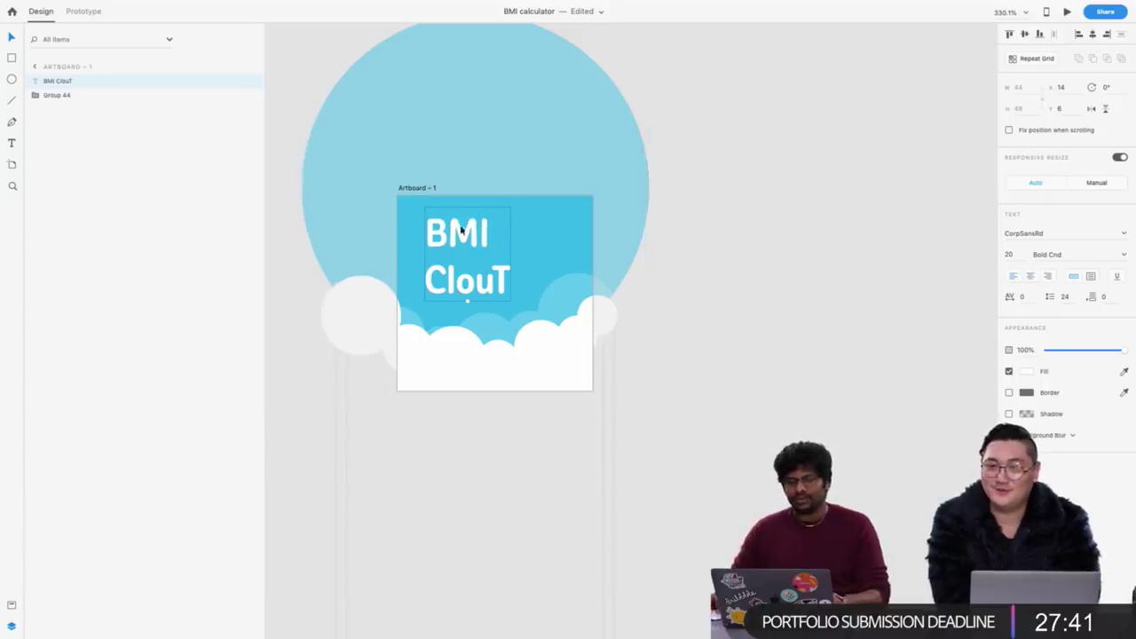
Position the left-aligned BMI ClouT text at about X 8, Y 8 on Artboard – 1 and deselect it
drag(462, 228, 455, 236)
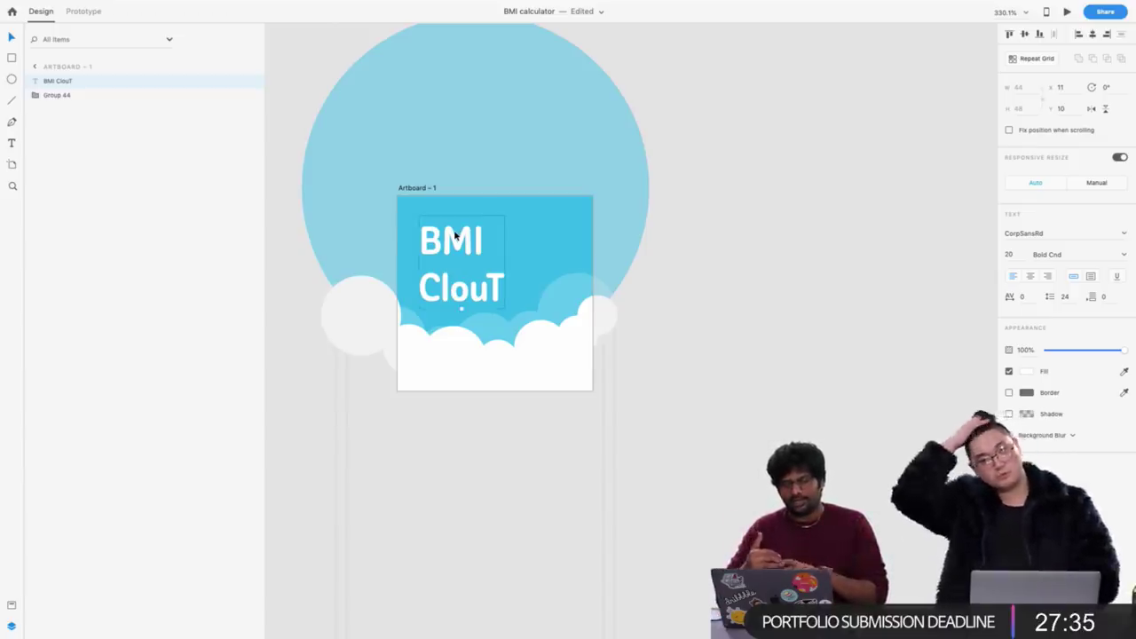
key(Right)
key(Right)
key(Right)
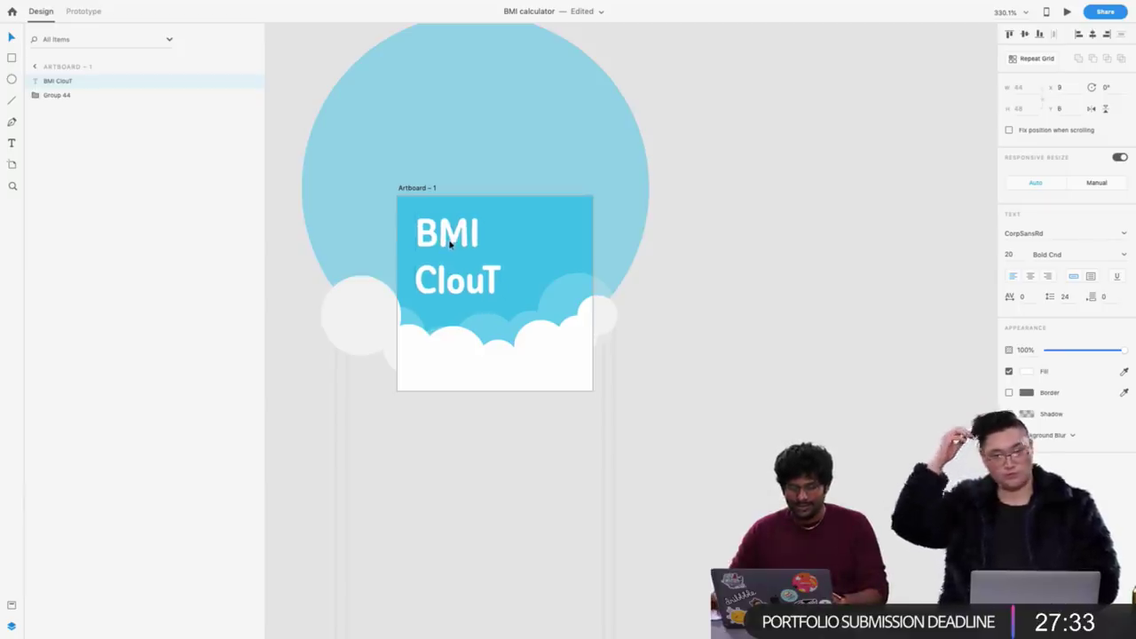
key(Up)
mouse_move(460, 250)
mouse_down()
mouse_move(448, 242)
mouse_move(448, 253)
mouse_up()
scroll(448, 242, up, 1)
click(765, 159)
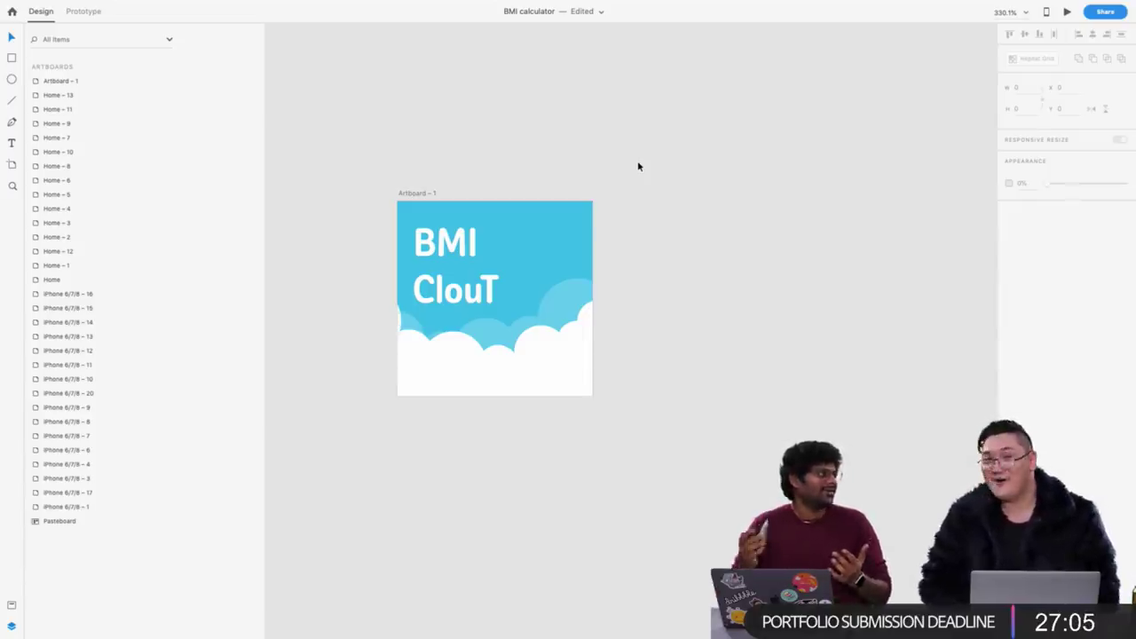
Select only the letter T at the end of ClouT for separate formatting
click(448, 255)
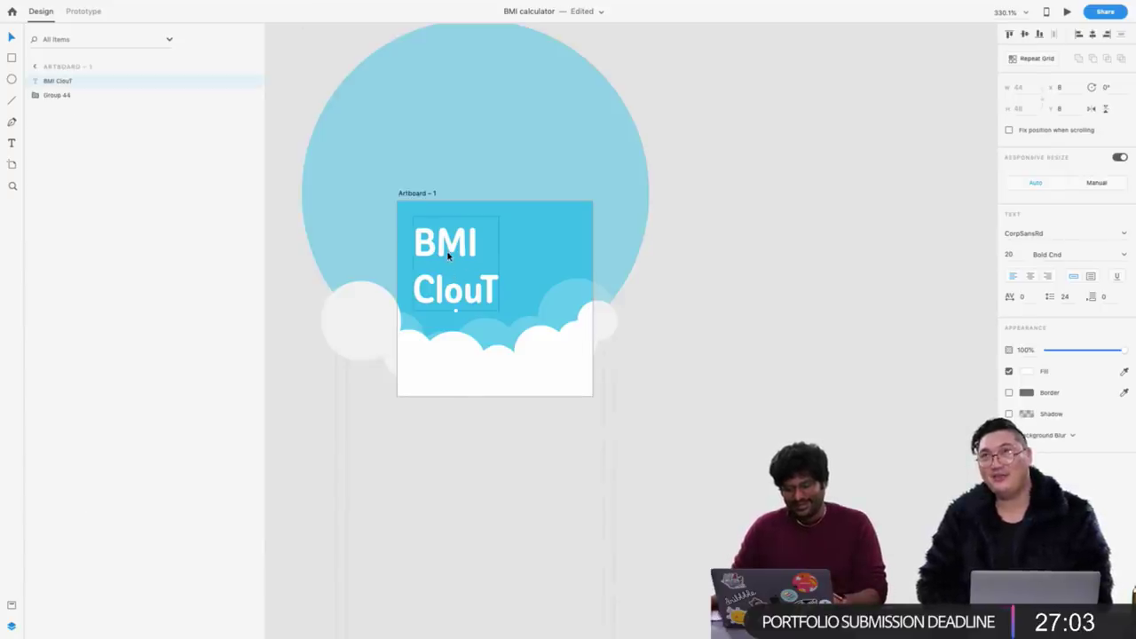
double_click(455, 291)
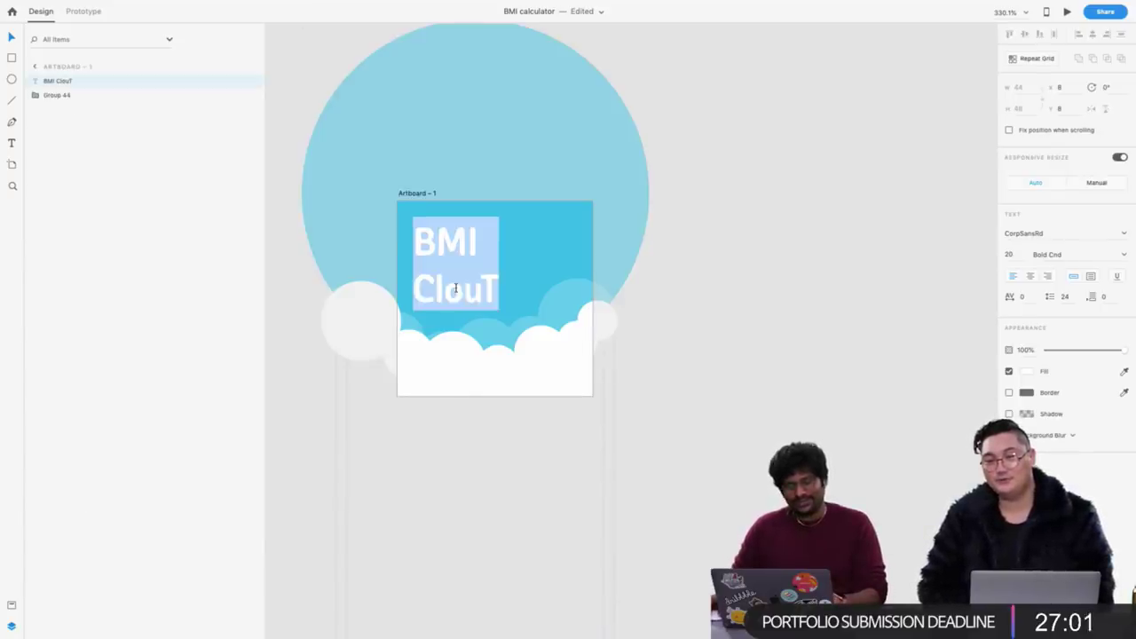
click(489, 287)
key(shift+Left)
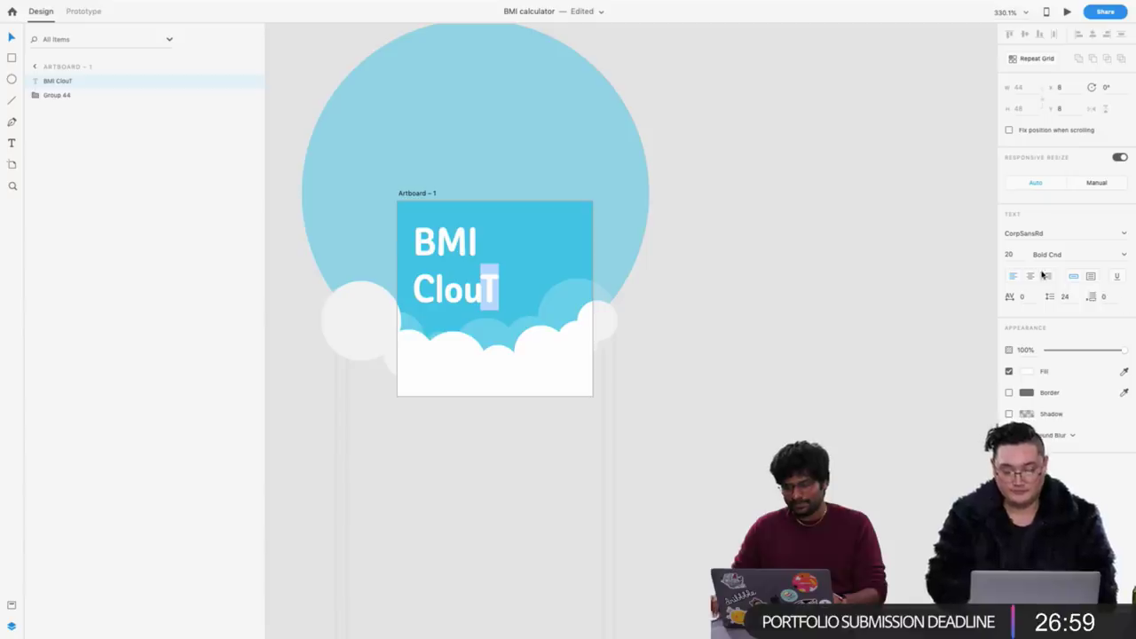
Try the Black CndIt font style on the letter T of the BMI ClouT title, and undo it
click(1124, 256)
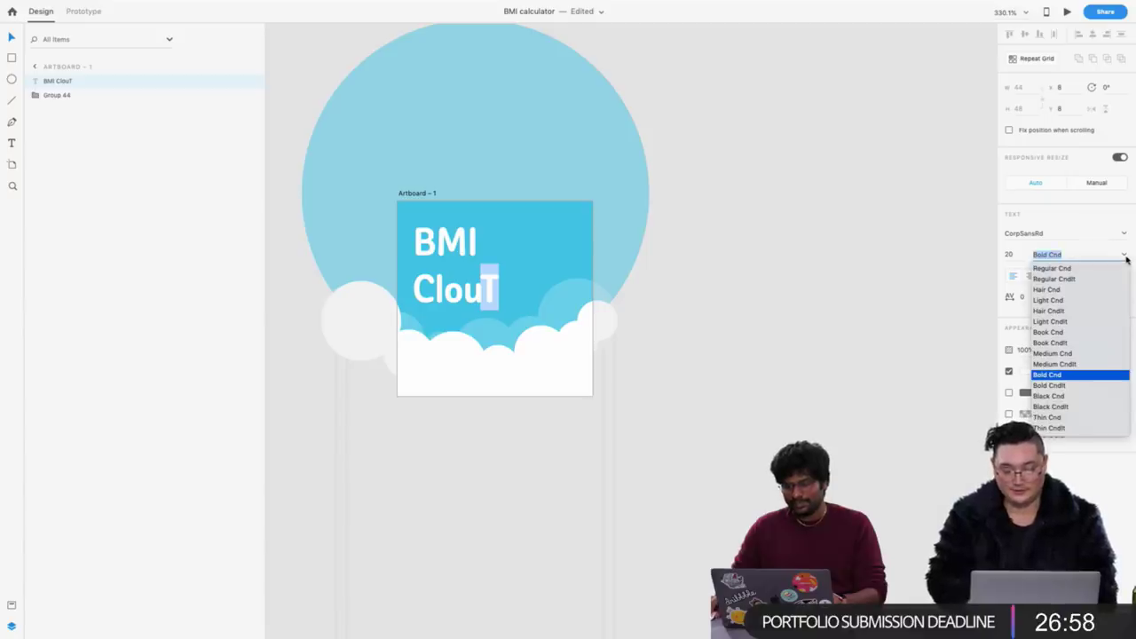
click(1062, 407)
key(Escape)
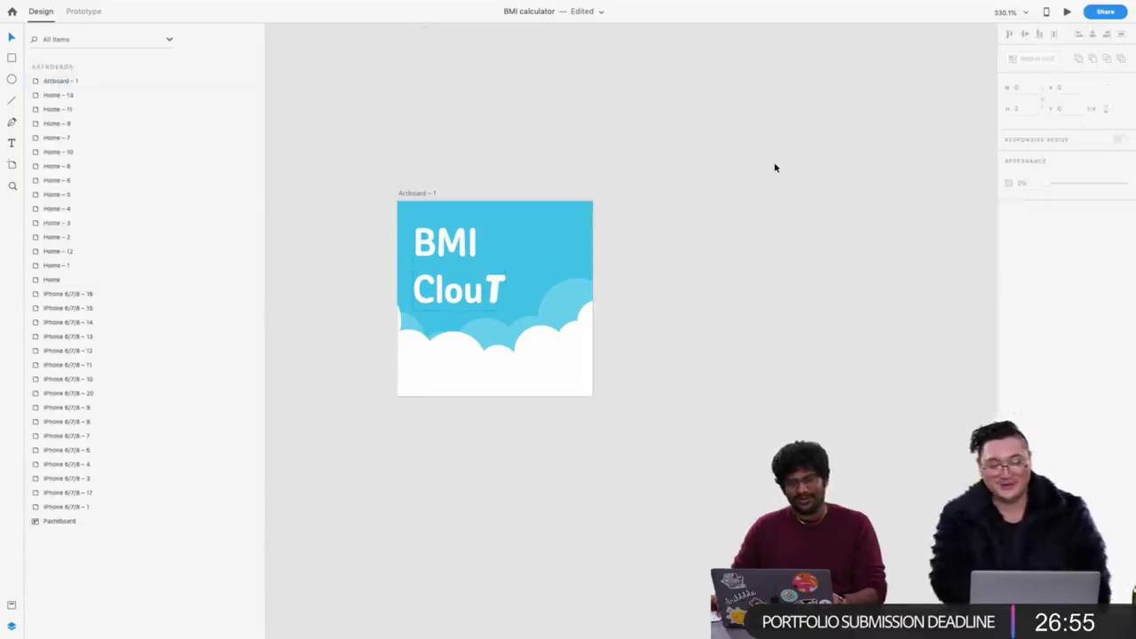
click(773, 165)
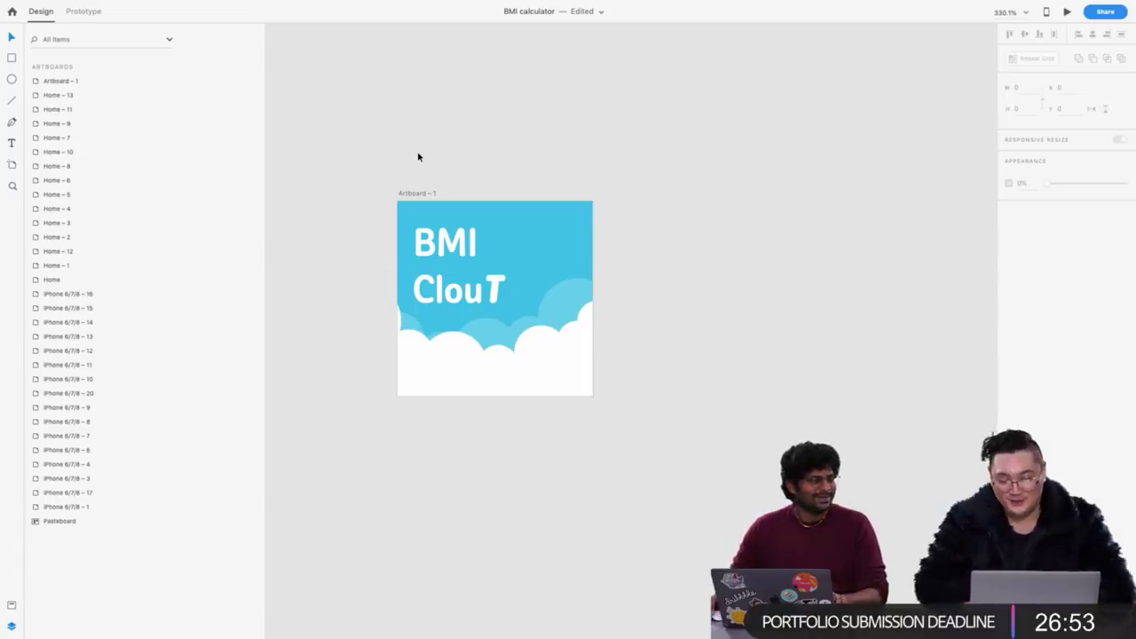
key(ctrl+z)
click(636, 233)
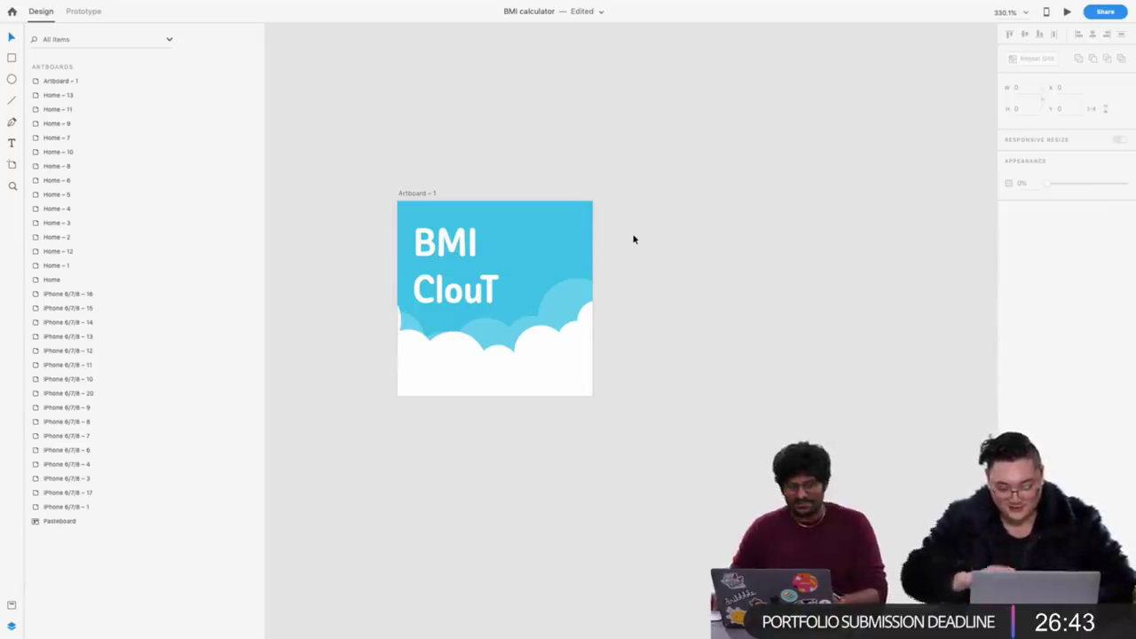
Move the BMI ClouT icon artboard beside the Home artboard, aligning their upper edges
click(424, 284)
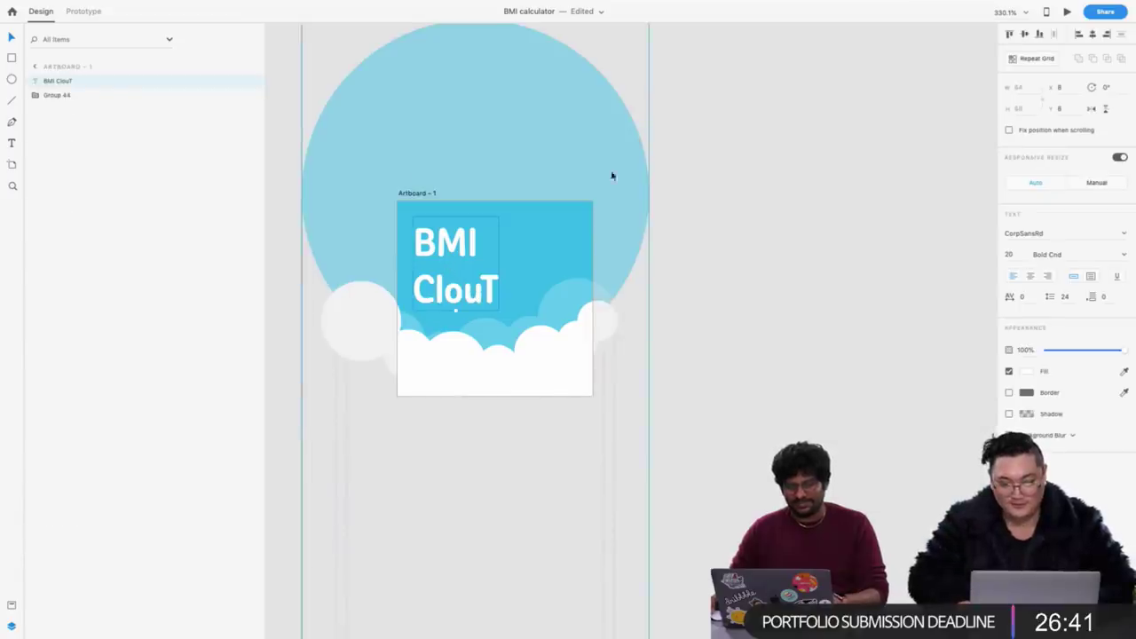
key(Escape)
click(401, 195)
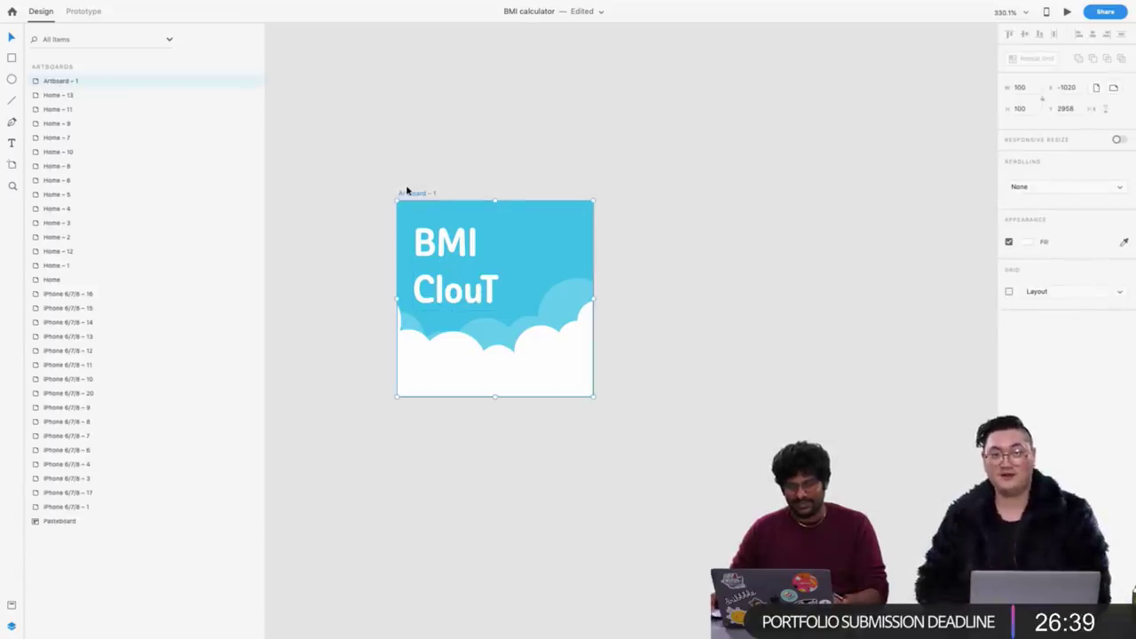
scroll(357, 177, down, 3)
scroll(357, 177, down, 3)
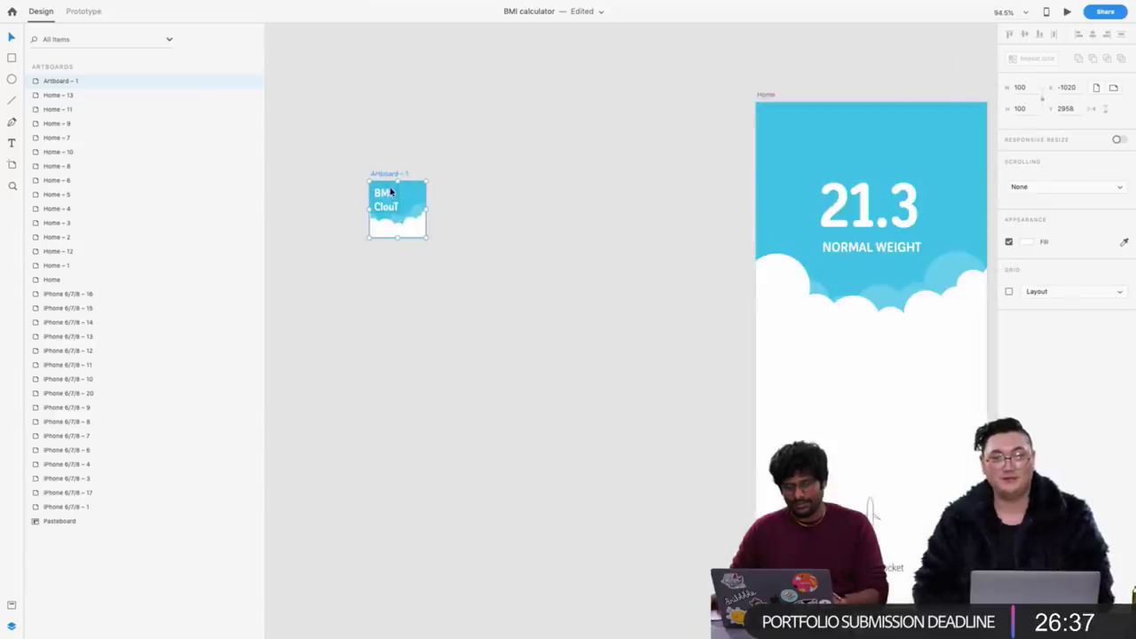
drag(379, 180, 553, 112)
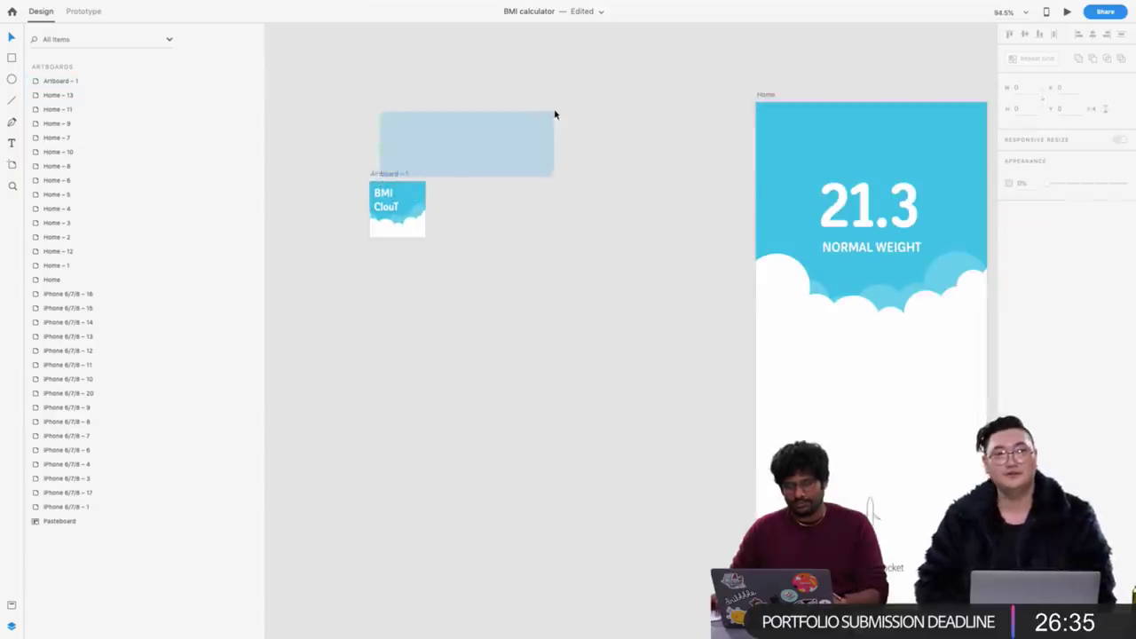
click(375, 178)
drag(375, 178, 662, 99)
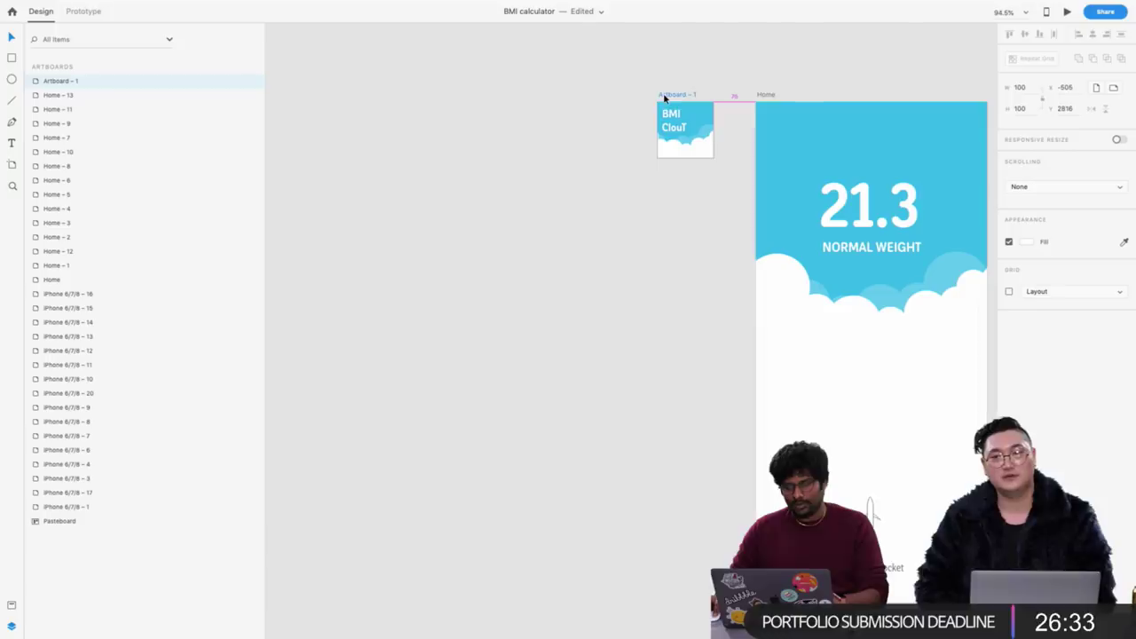
Examine the icon artboard up close and next to the row of Home screens
scroll(492, 101, right, 5)
scroll(494, 101, left, 2)
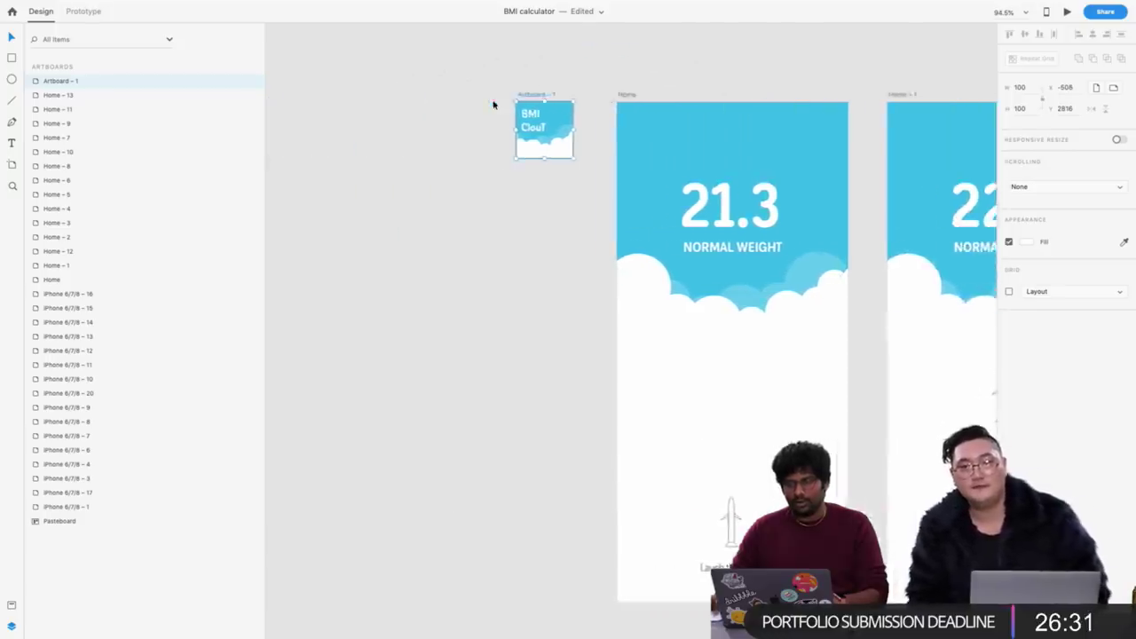
scroll(494, 106, right, 5)
scroll(598, 100, down, 3)
scroll(679, 98, right, 1)
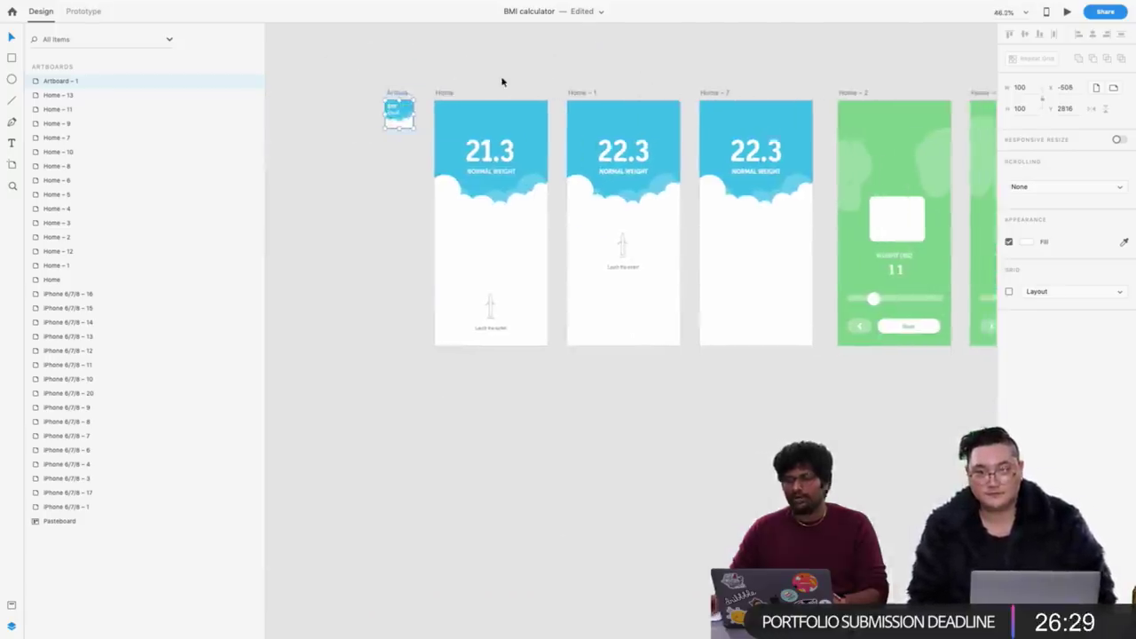
scroll(502, 81, left, 3)
scroll(494, 94, up, 6)
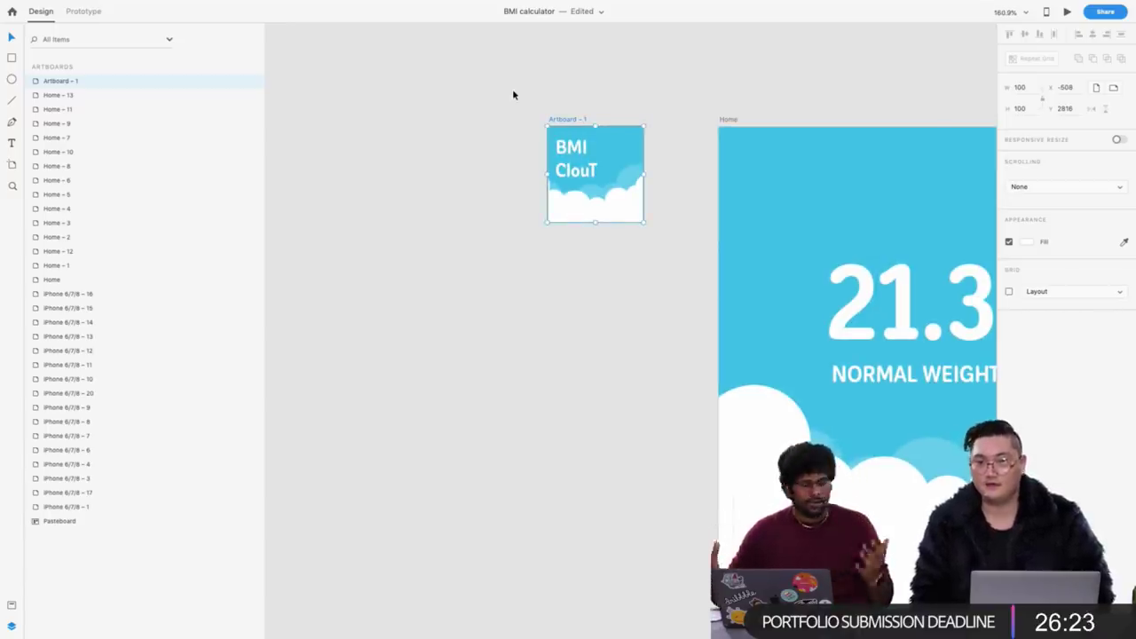
scroll(601, 89, up, 5)
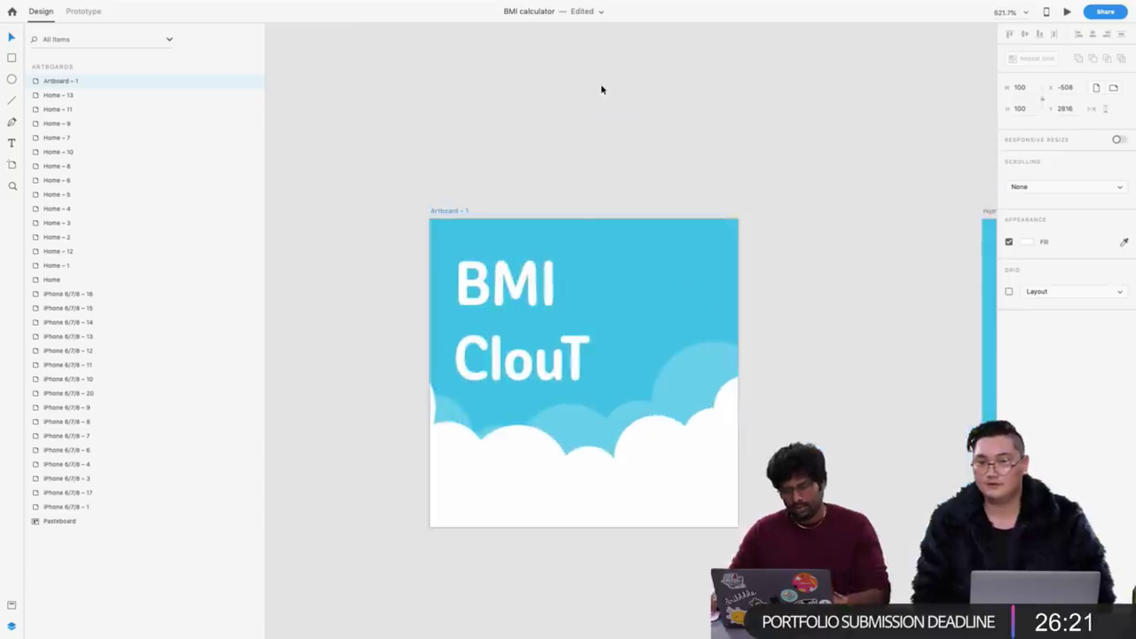
scroll(460, 201, down, 1)
click(476, 131)
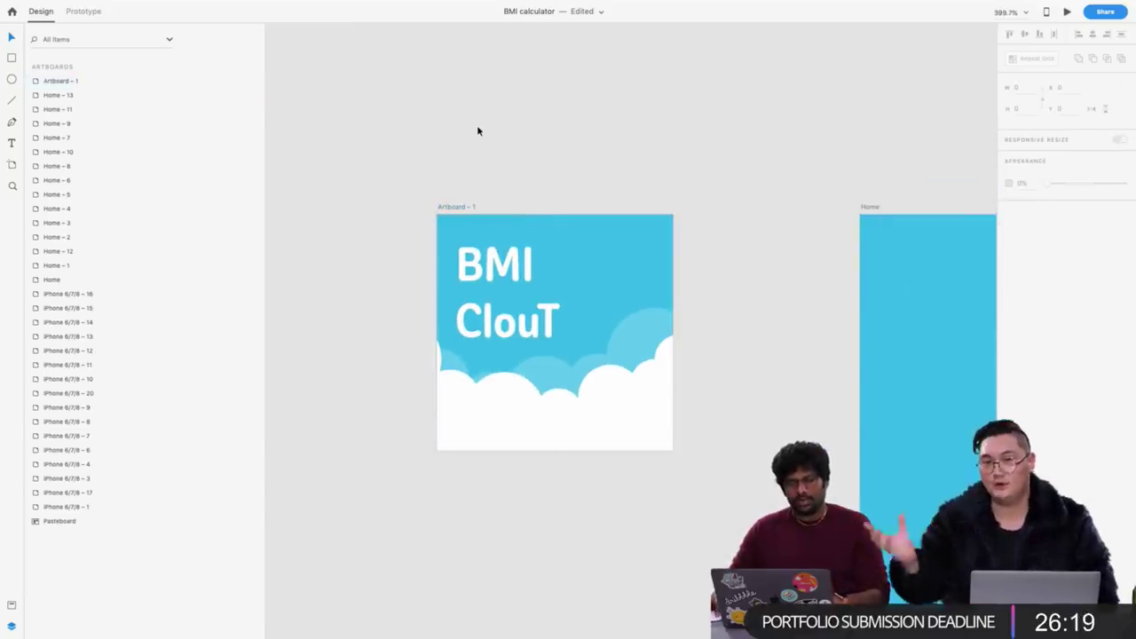
scroll(478, 132, down, 4)
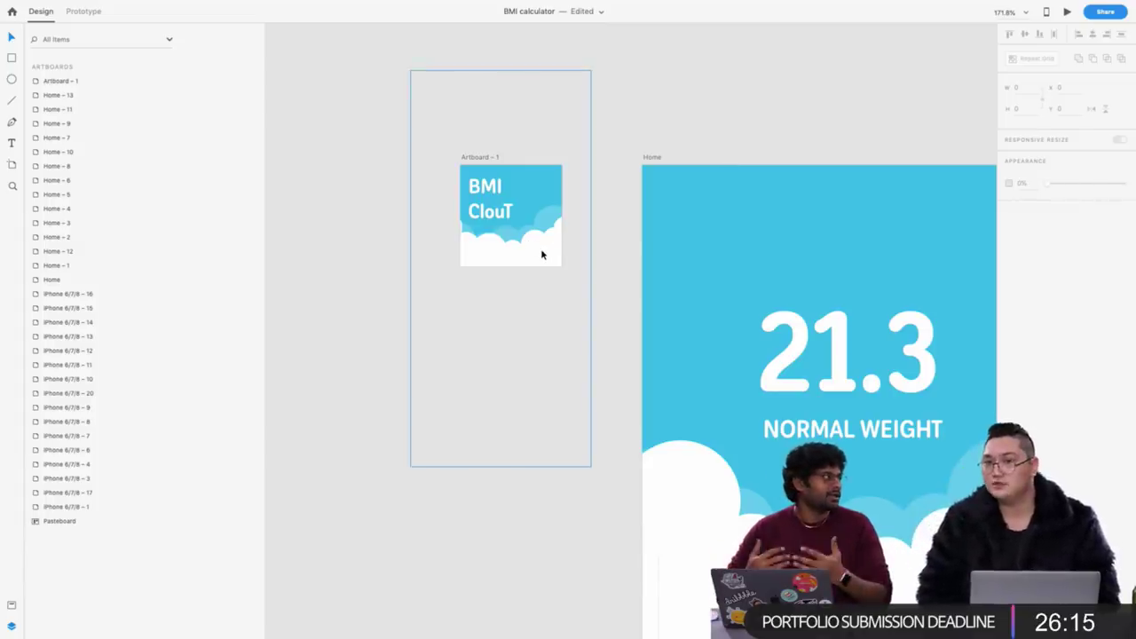
Start the App Icon Generator plugin for the BMI ClouT icon artboard
scroll(472, 160, up, 2)
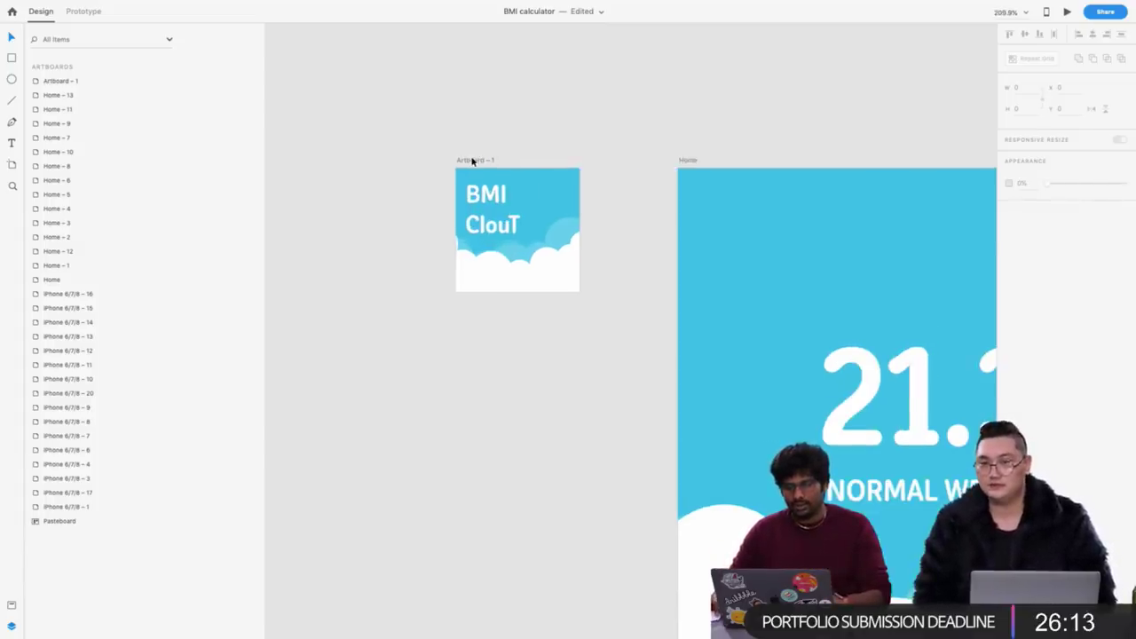
click(472, 160)
scroll(471, 158, up, 1)
click(154, 6)
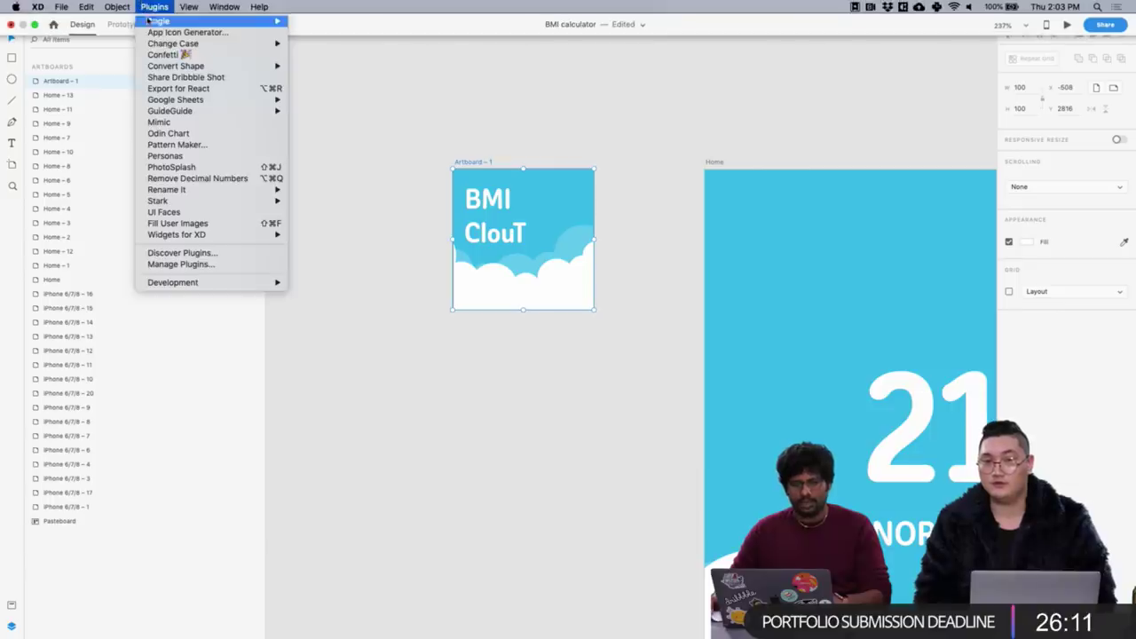
click(178, 32)
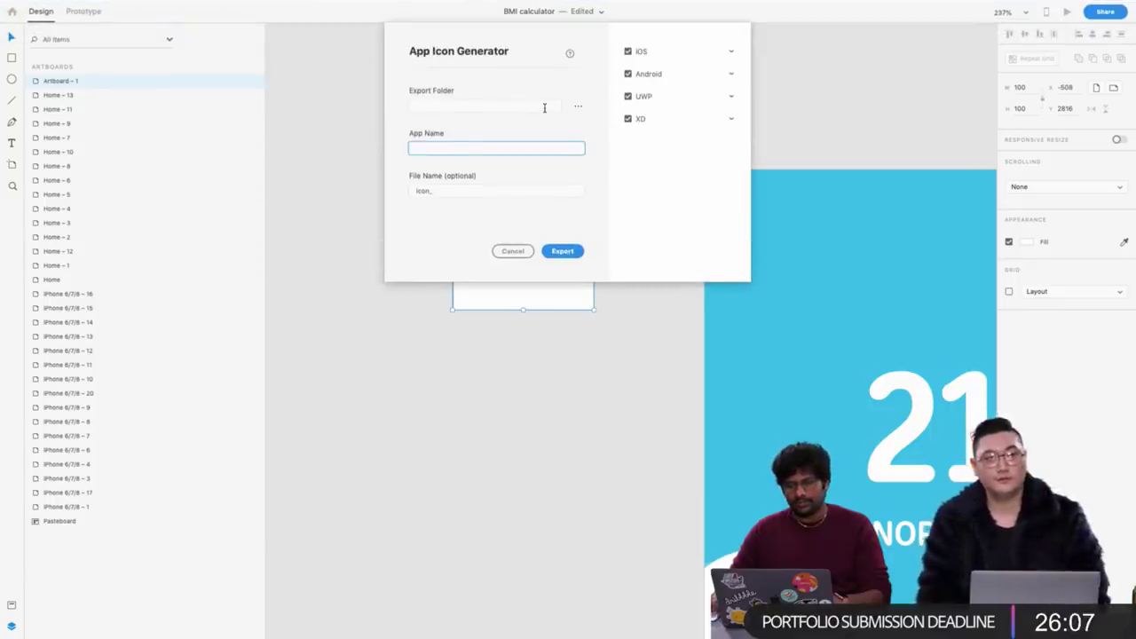
Set the export folder to a new Desktop folder called App icons and the app name to BMI Clout
click(578, 106)
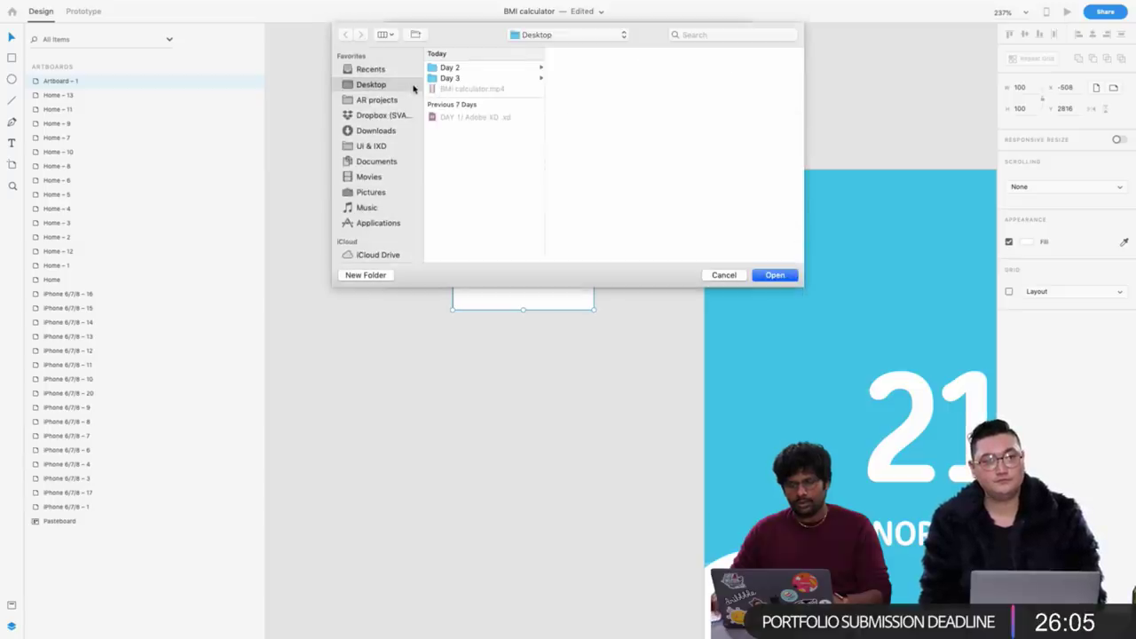
key(super+shift+n)
text(App)
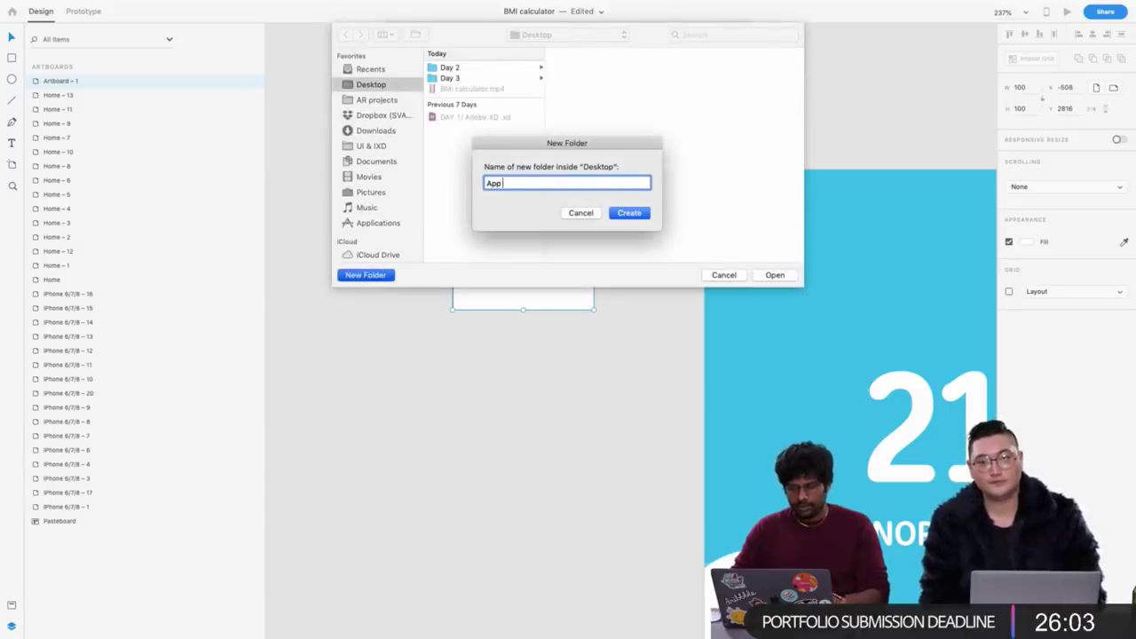
text( icons)
key(Return)
key(Return)
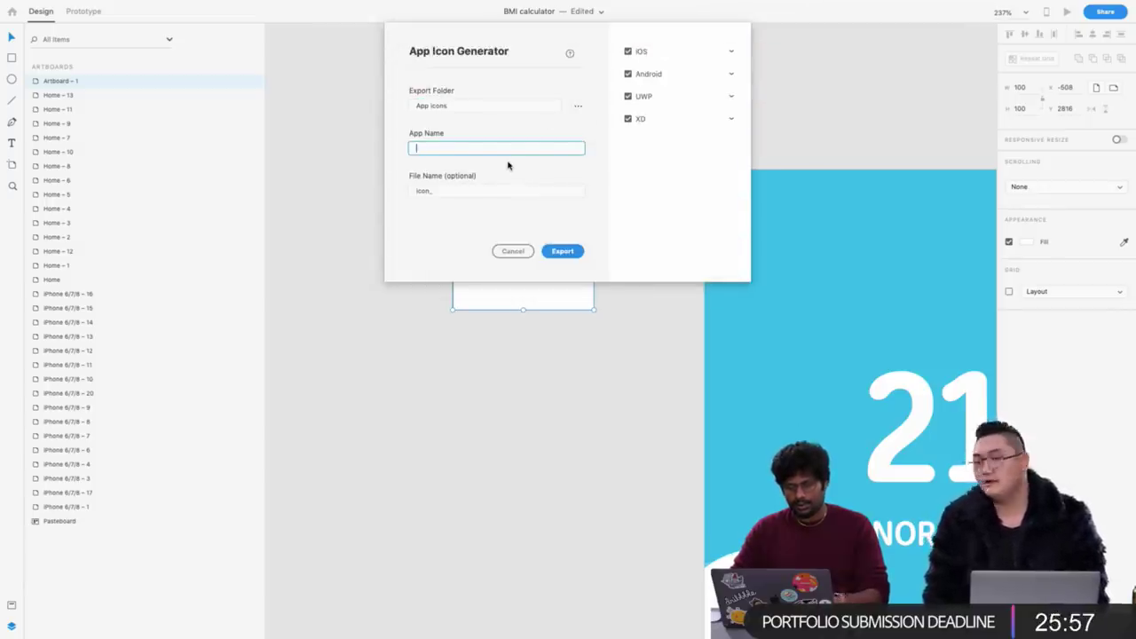
text(BMI Cloud)
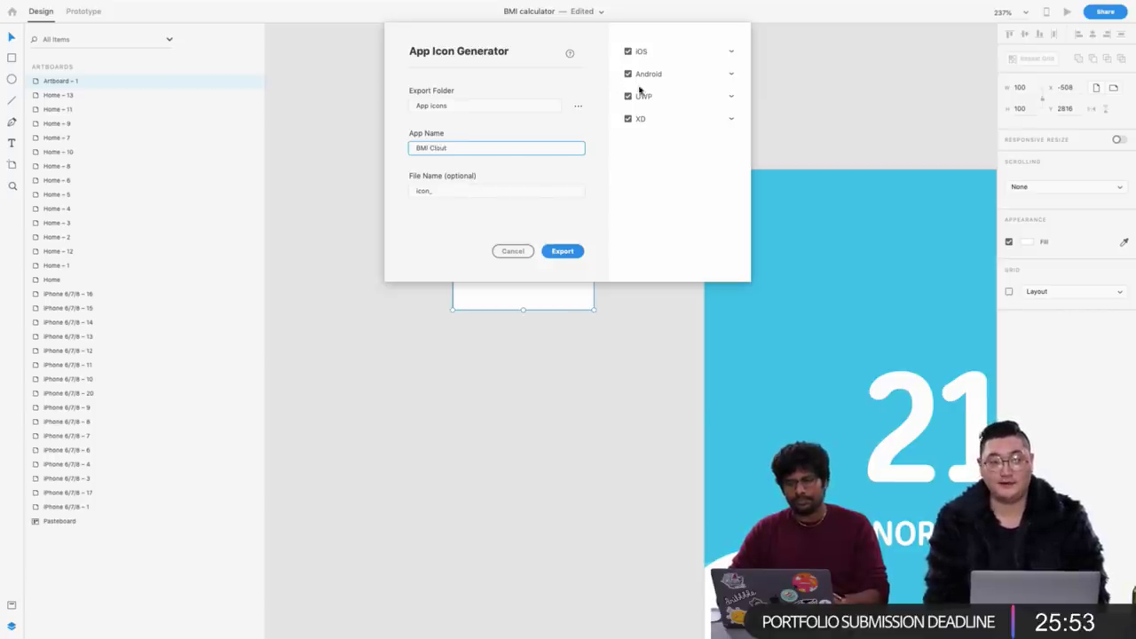
Examine the icon files to be generated for UWP, Android and iOS, one platform at a time
click(732, 97)
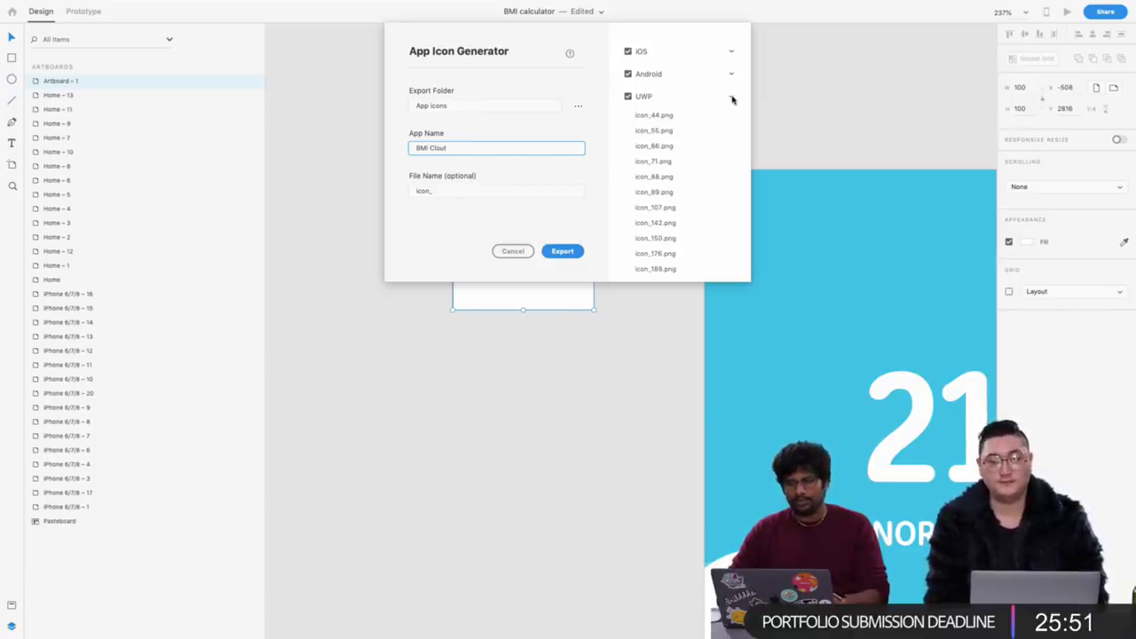
scroll(693, 165, down, 5)
scroll(692, 165, up, 5)
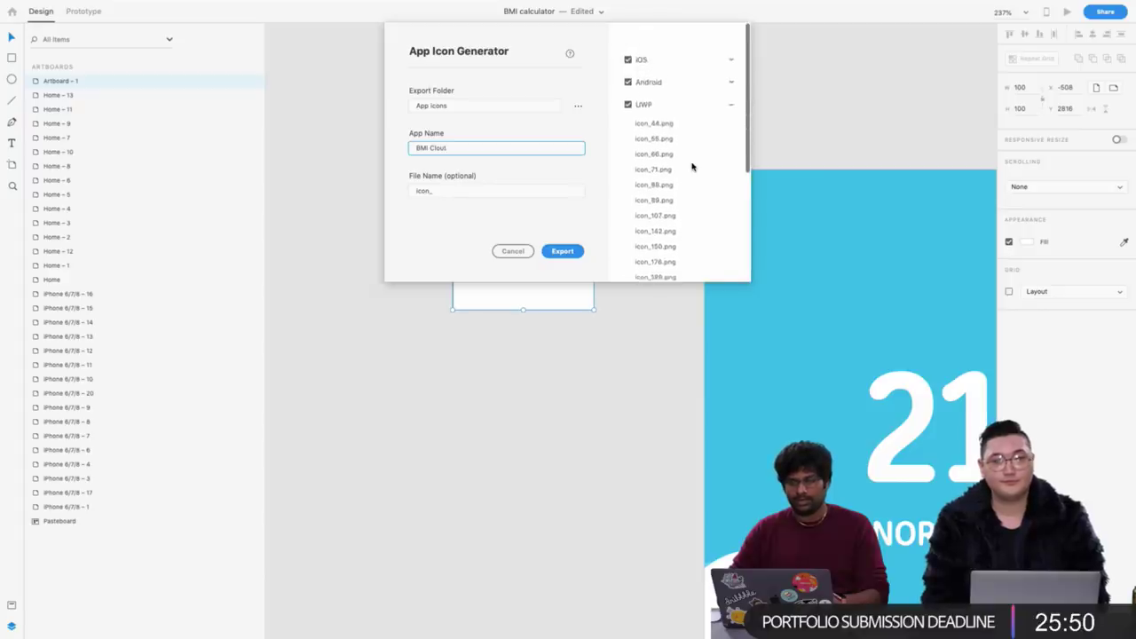
click(731, 97)
click(731, 75)
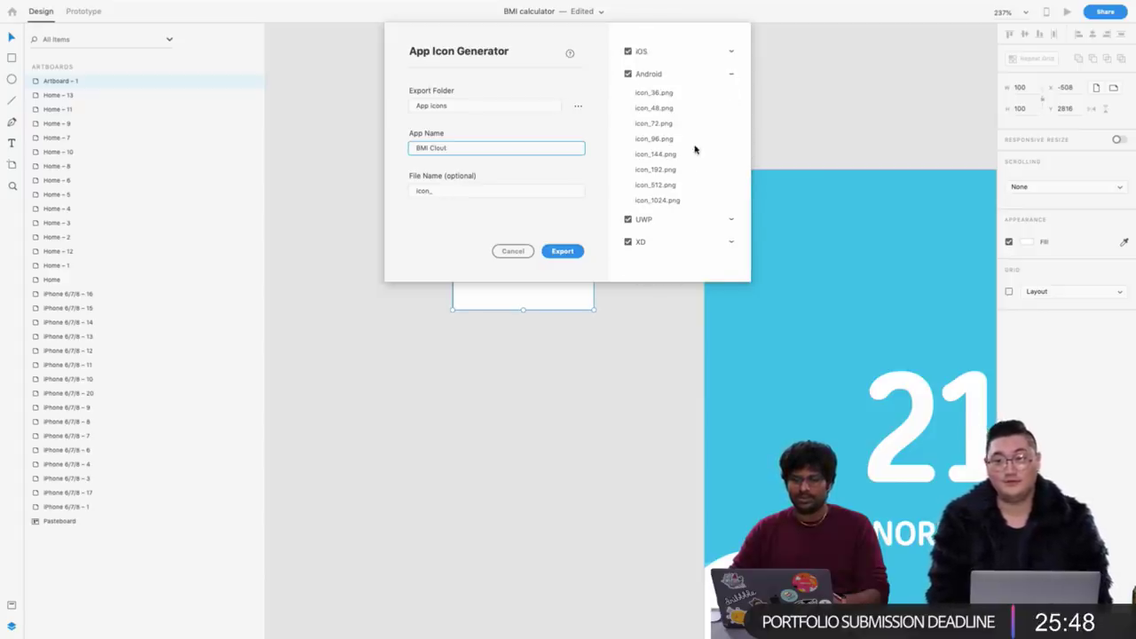
click(735, 75)
click(731, 53)
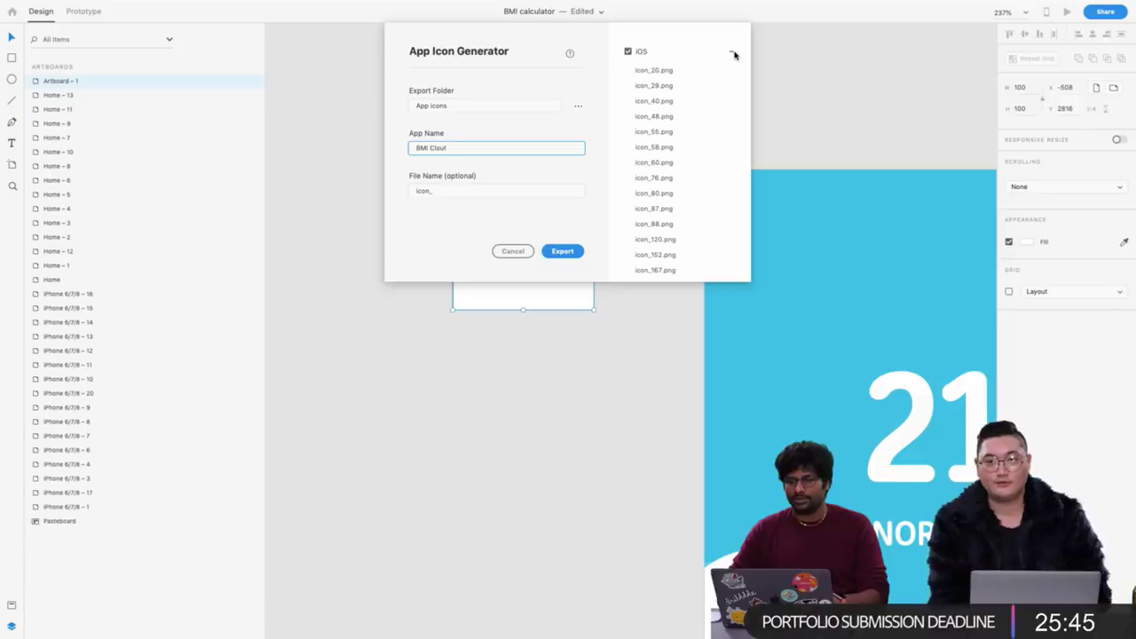
scroll(691, 144, down, 5)
scroll(705, 107, up, 5)
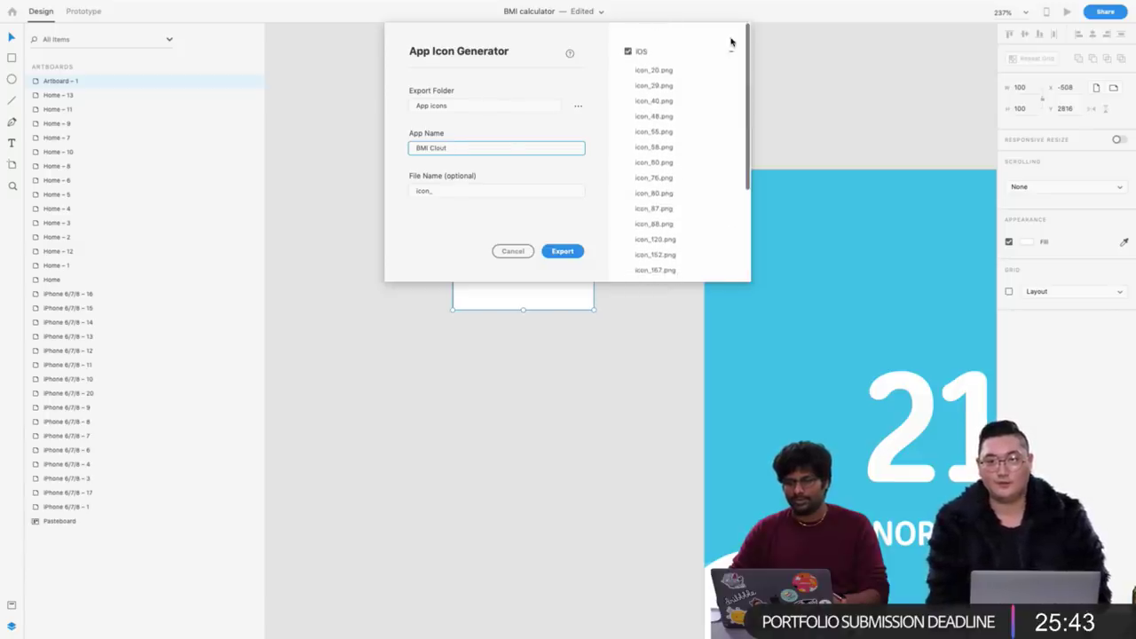
click(733, 54)
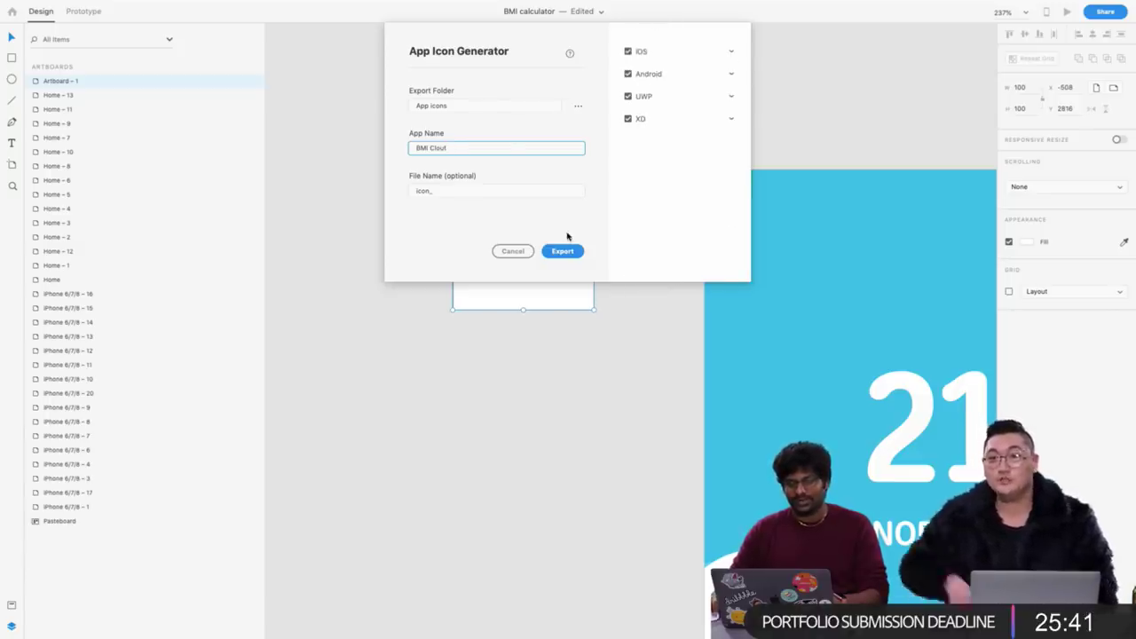
Expand the XD, UWP and iOS file lists together and look through all the icon sizes
click(731, 119)
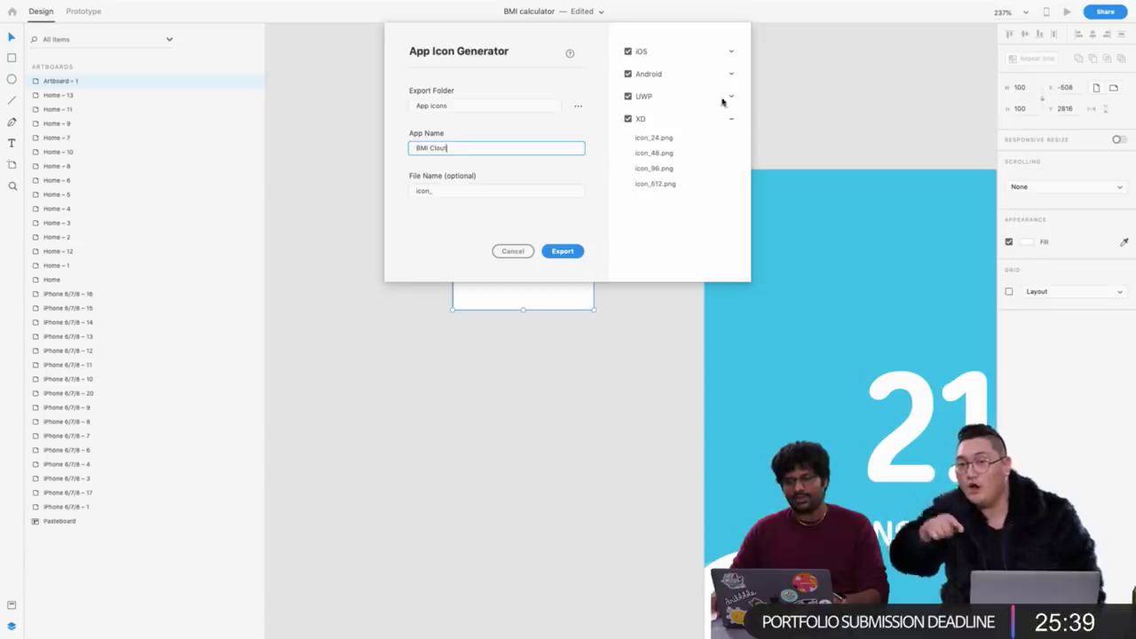
click(731, 96)
scroll(693, 166, down, 5)
scroll(693, 166, up, 10)
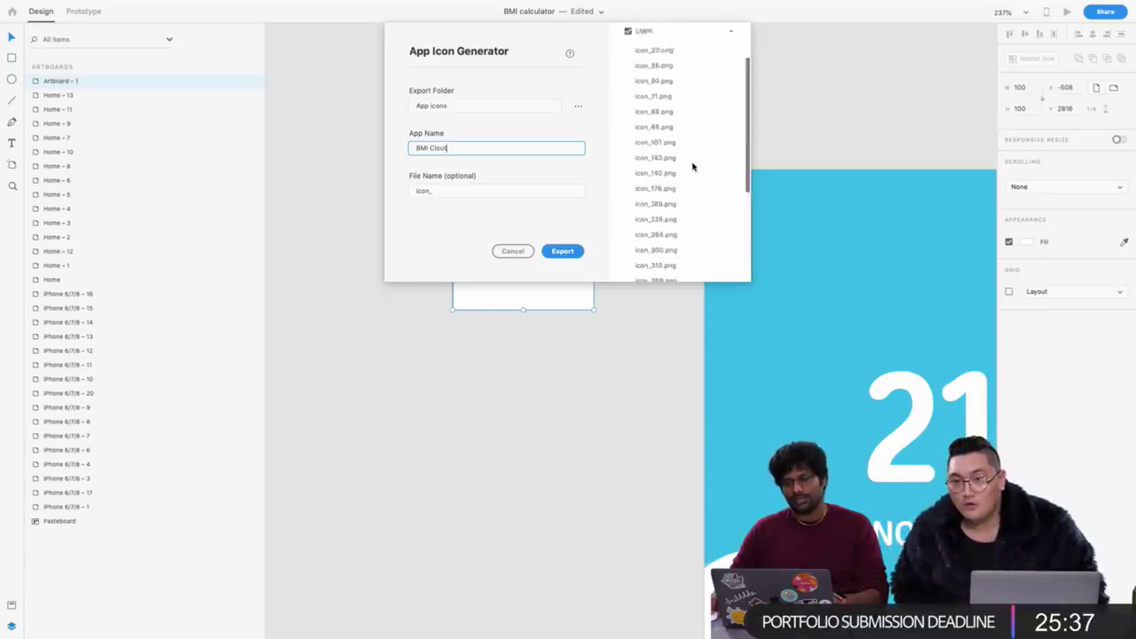
click(734, 53)
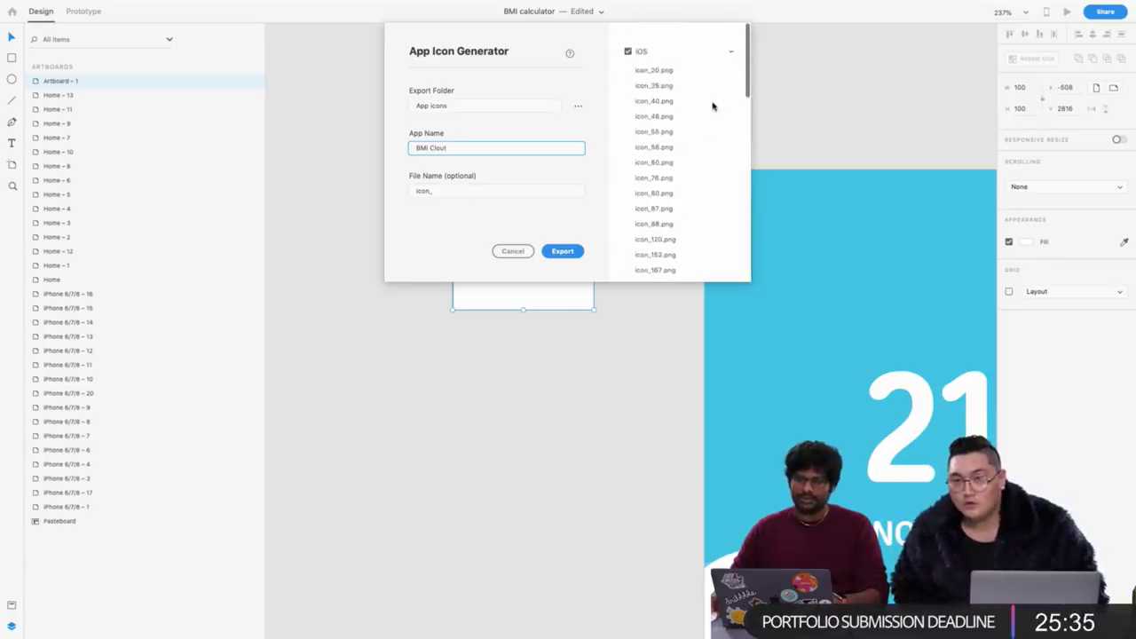
scroll(713, 107, down, 10)
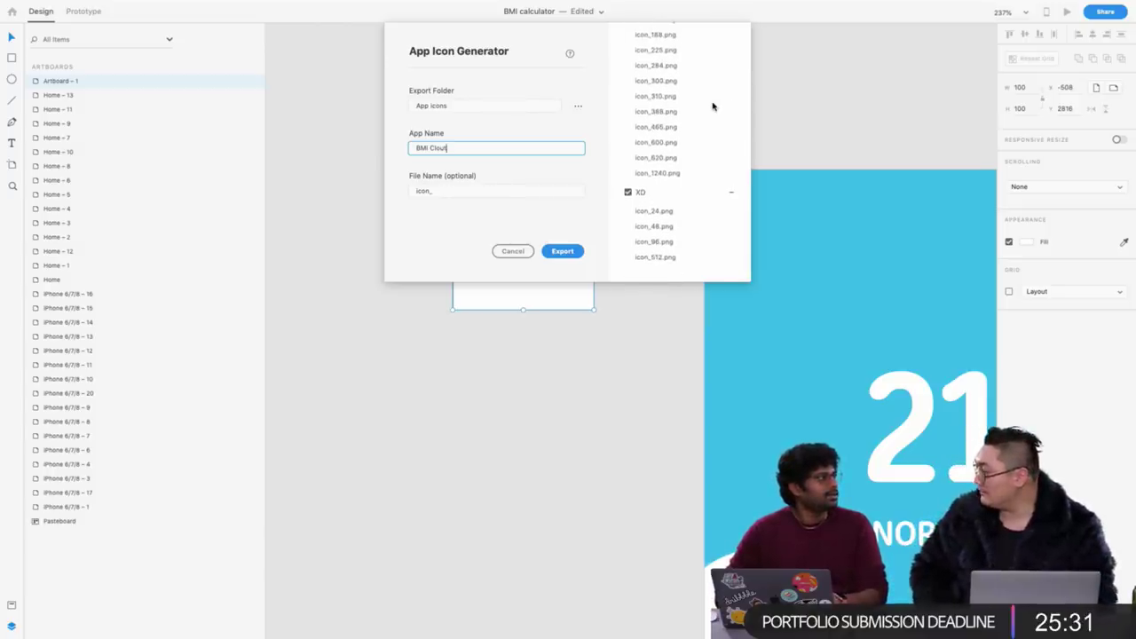
scroll(713, 106, up, 10)
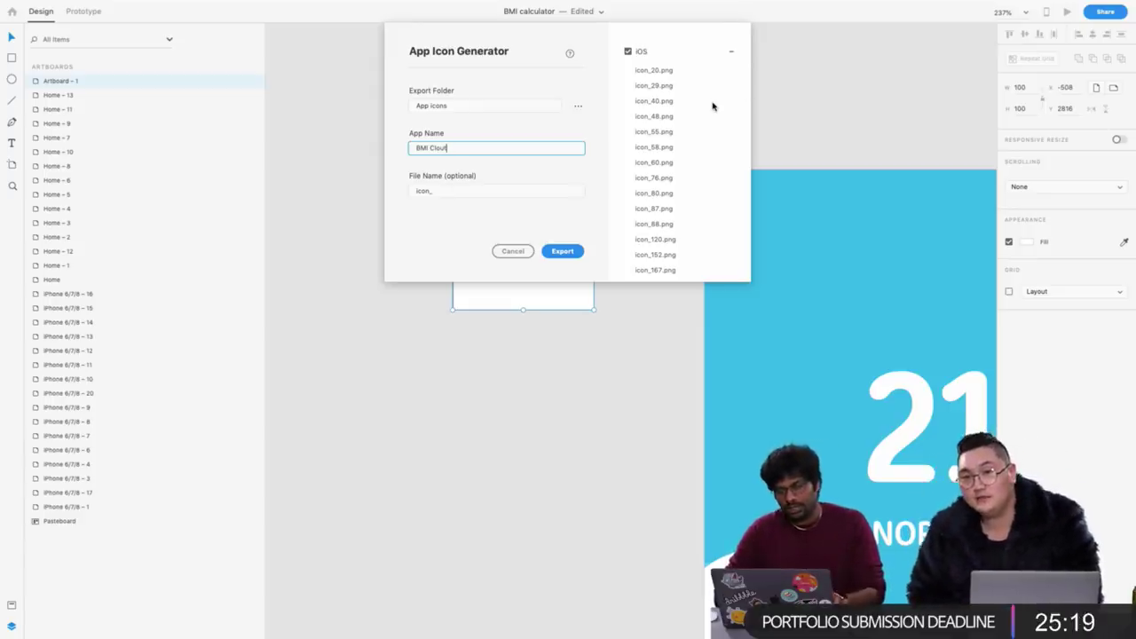
scroll(712, 106, down, 10)
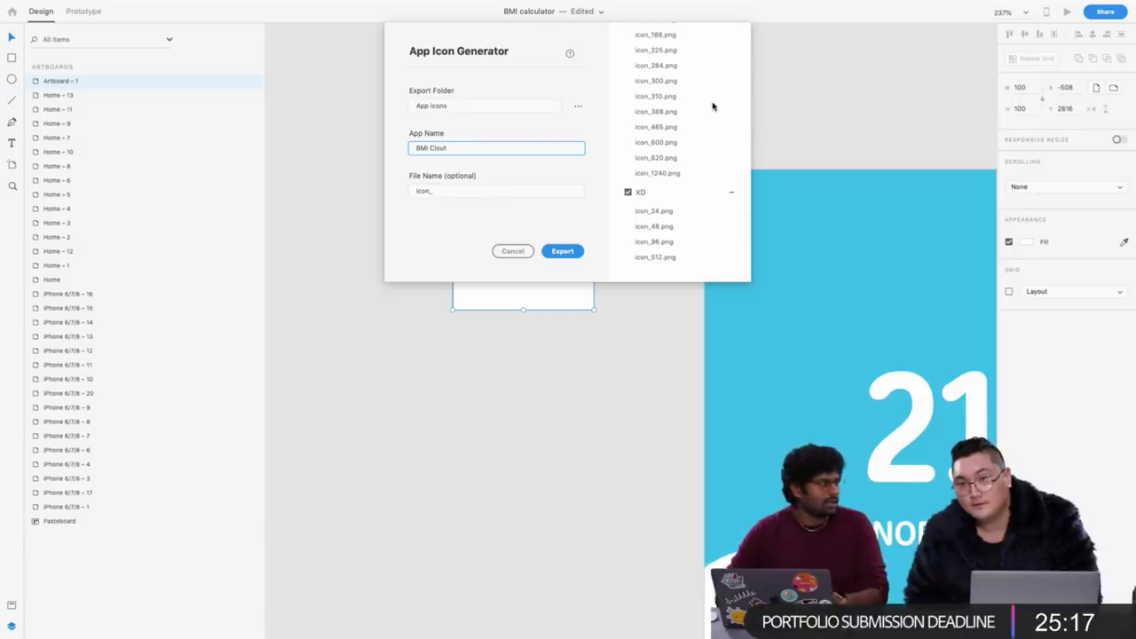
scroll(711, 106, up, 10)
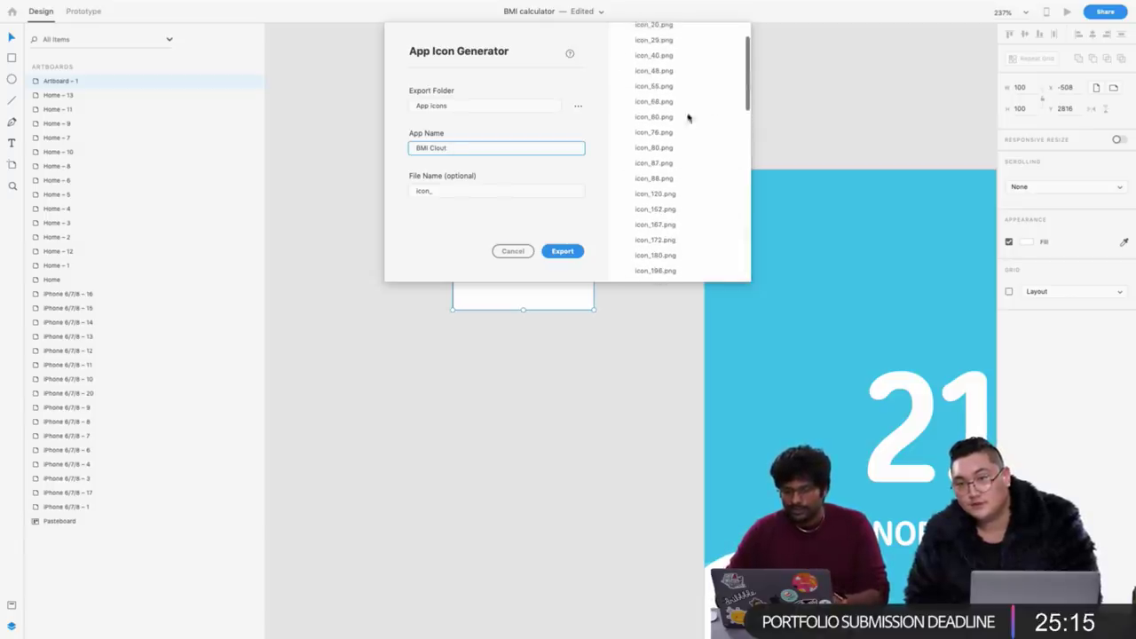
Look over the remaining icon sizes, export the icons for all selected platforms and dismiss the plugin dialog
scroll(660, 144, up, 2)
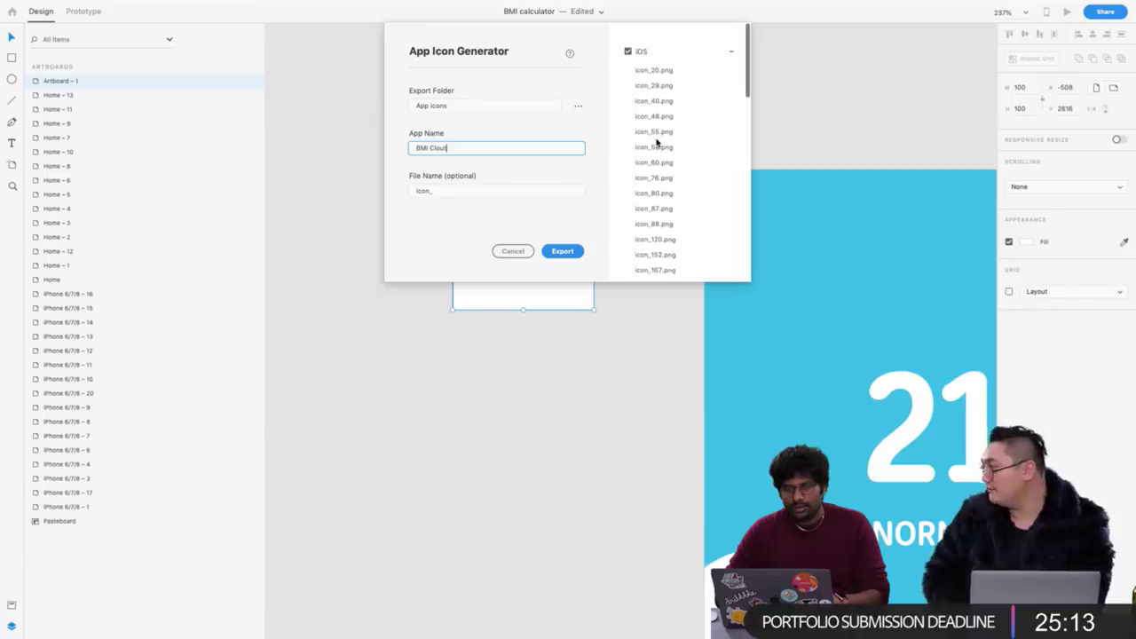
scroll(657, 142, down, 10)
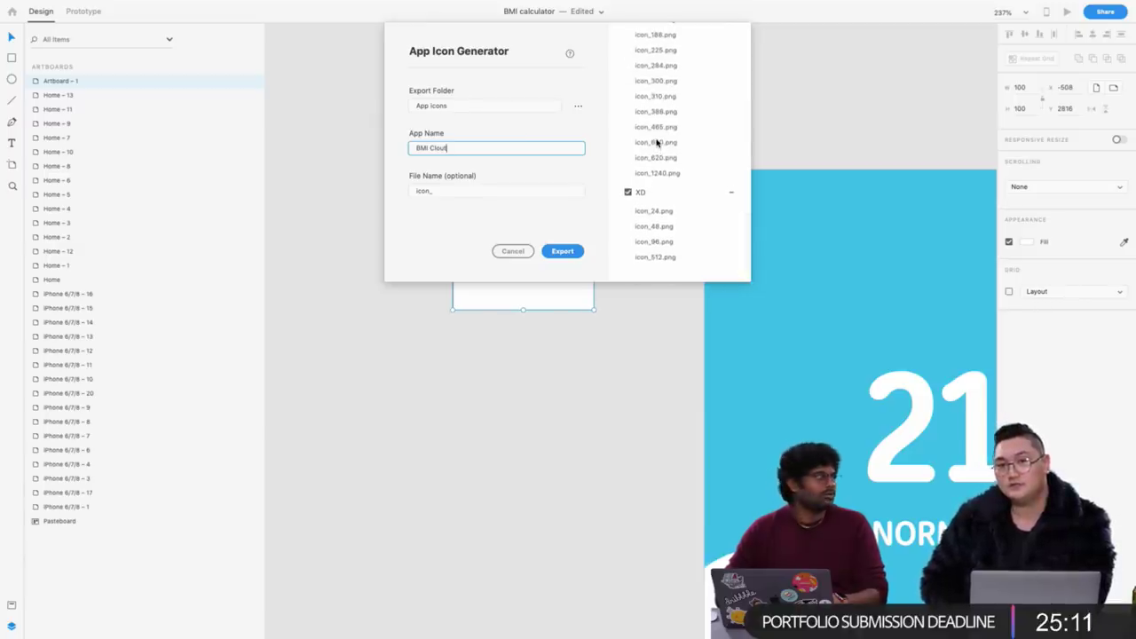
click(563, 252)
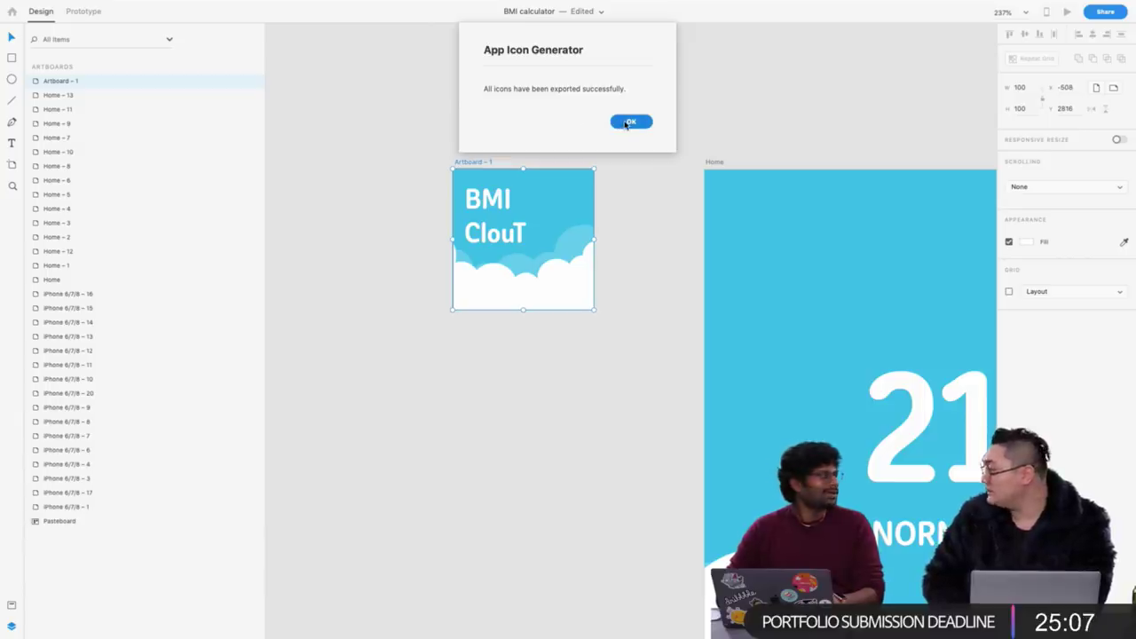
click(630, 122)
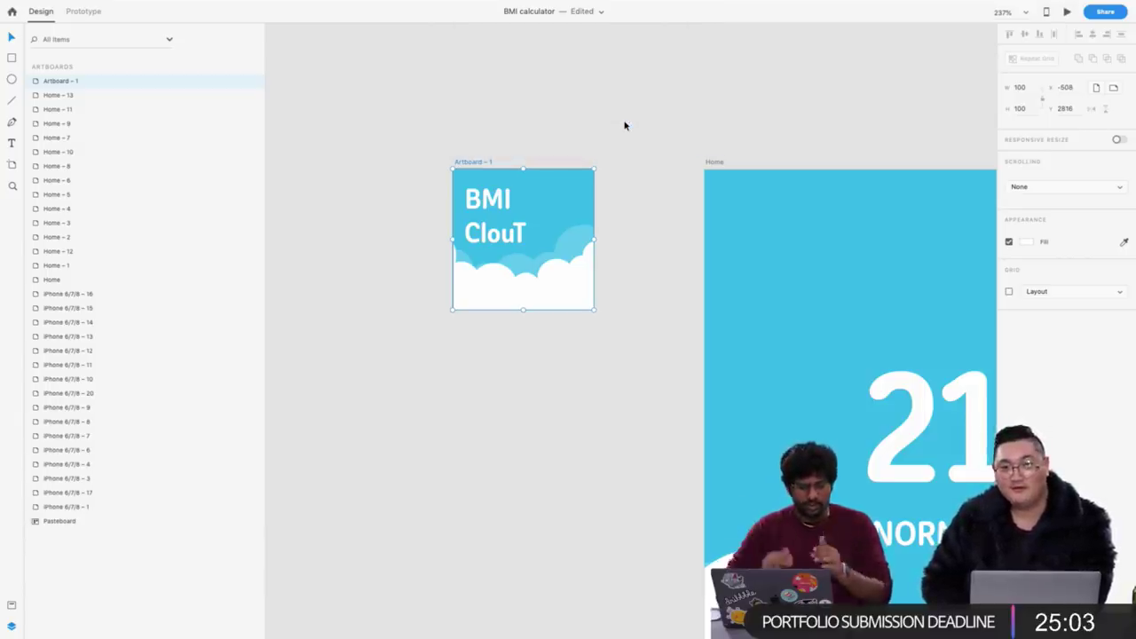
Switch to Finder, open the Android folder inside App icons > BMI Clout and preview icon_36.png
key(F4)
click(479, 621)
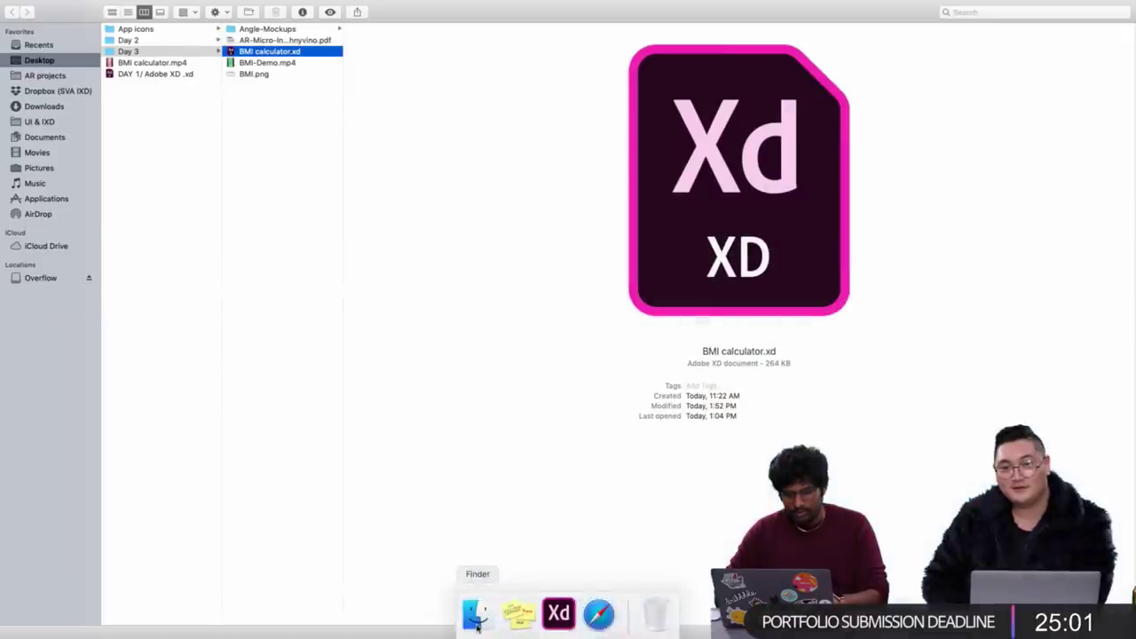
click(190, 32)
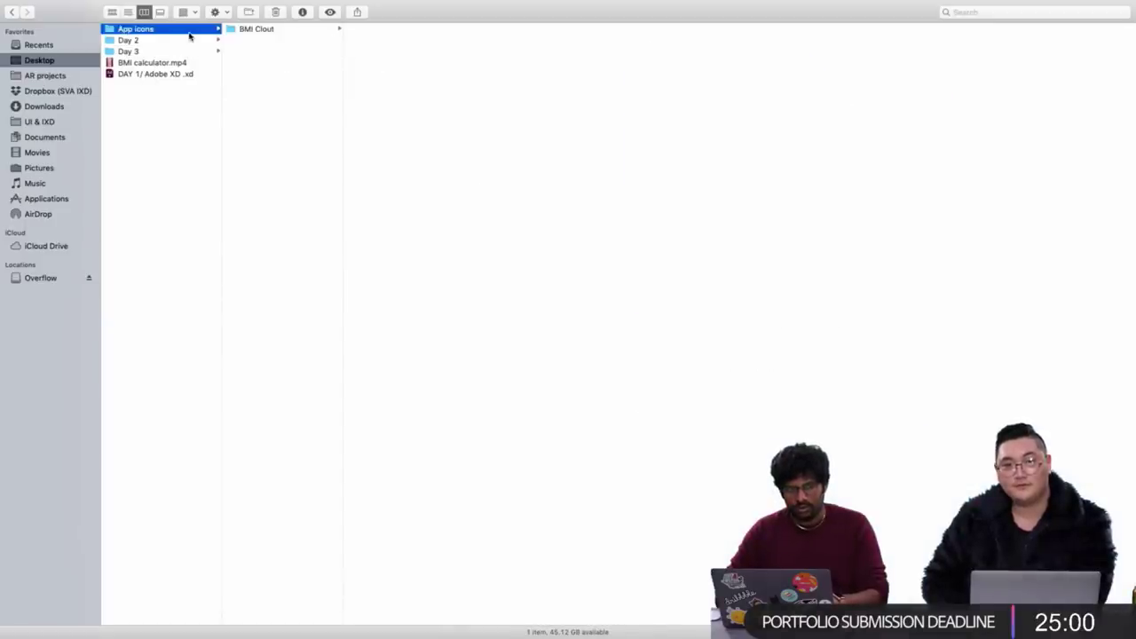
click(247, 32)
key(Right)
key(Right)
key(space)
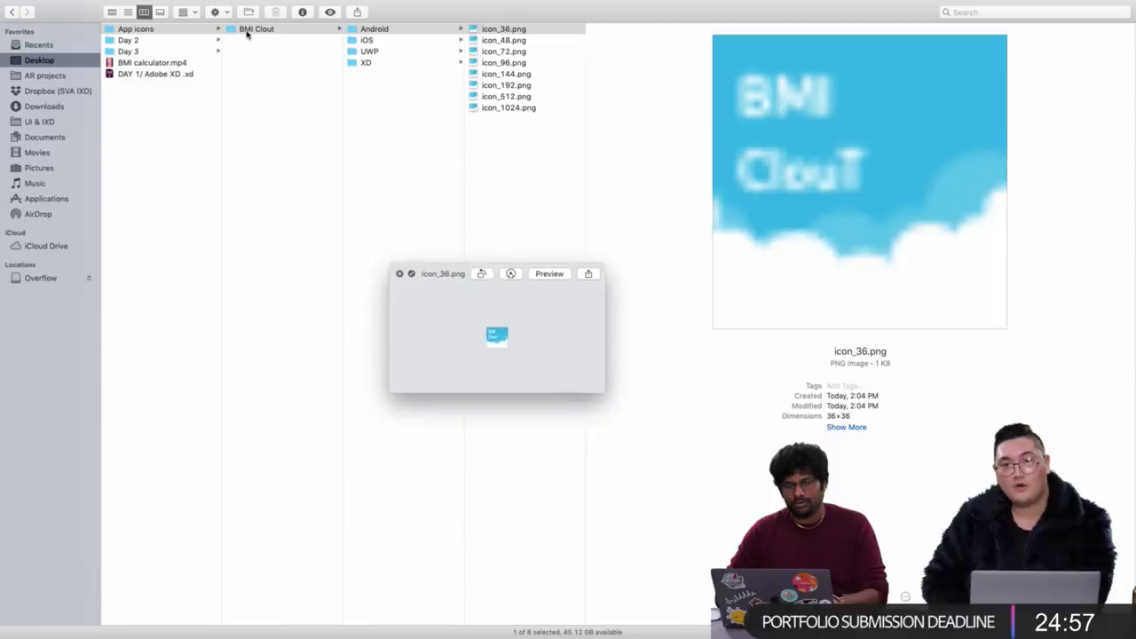
Examine the larger Android icons in the preview, up to icon_1024.png and back to icon_192.png, and close the preview
key(Down)
key(Down)
key(Down)
key(Down)
key(Down)
key(Down)
key(Down)
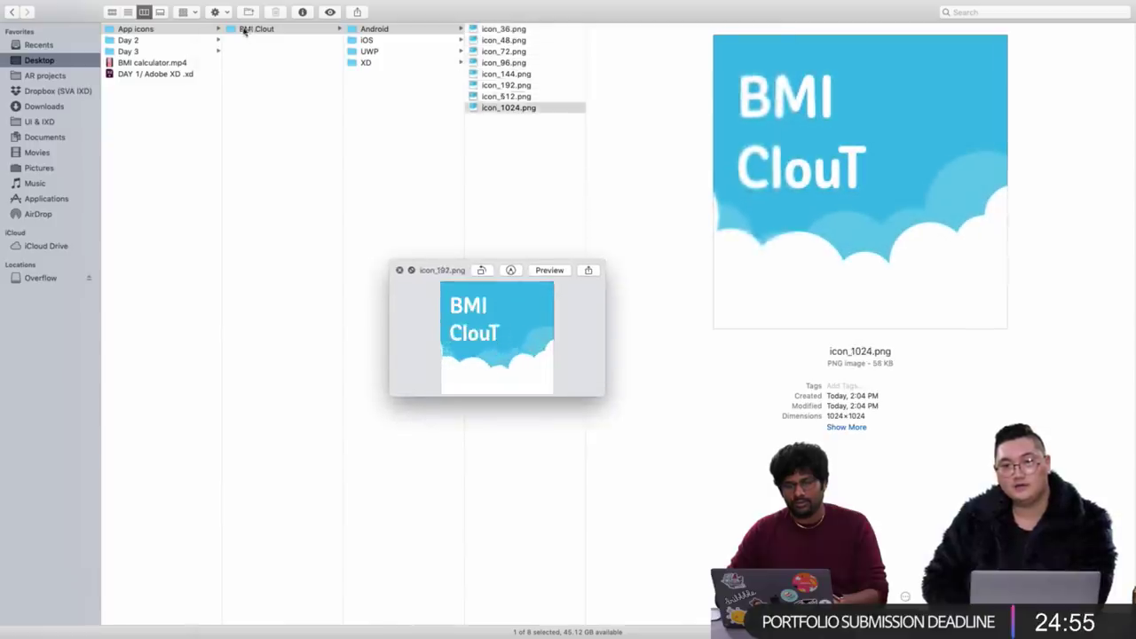
key(Up)
key(Up)
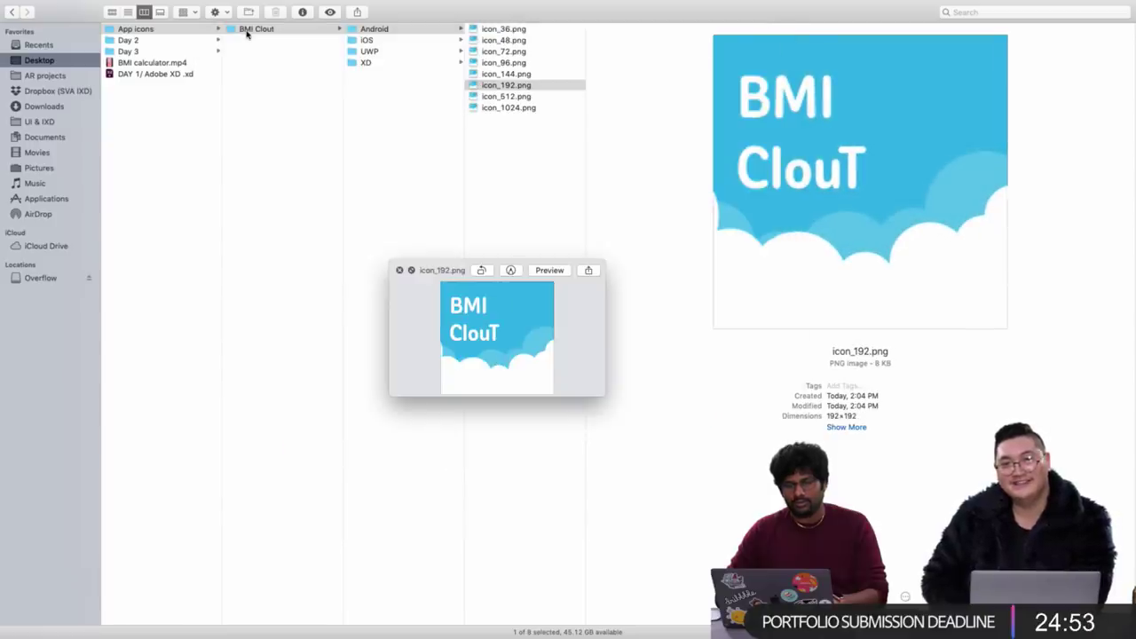
key(space)
Go through the icons in the iOS folder from icon_20.png to icon_1024.png and preview the largest one
key(Left)
key(Down)
key(Right)
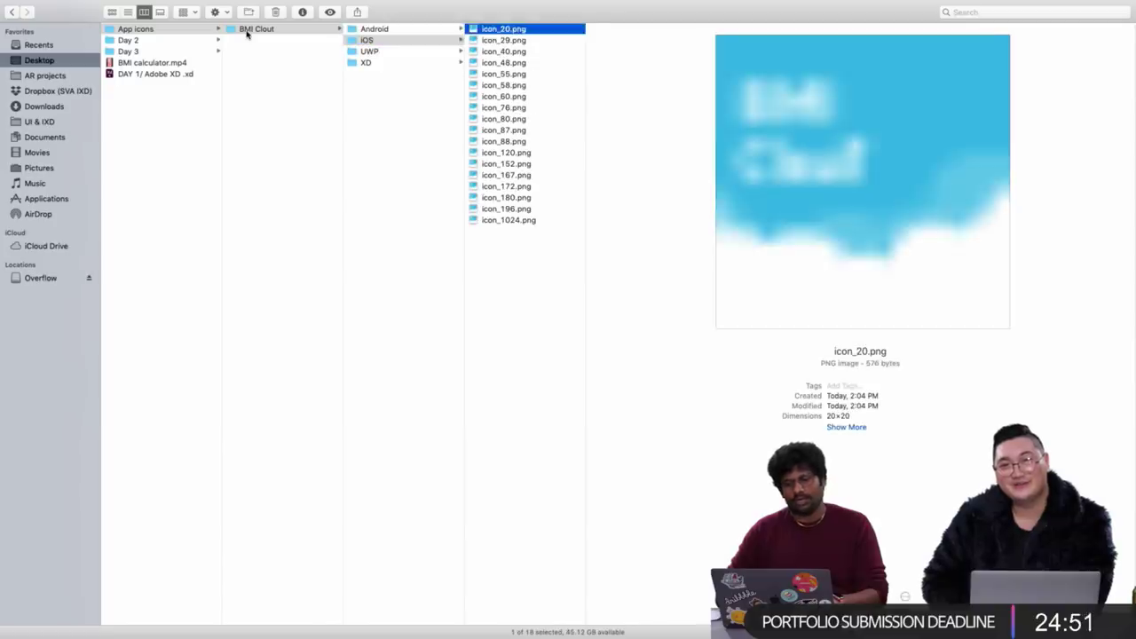
key(Down)
key(Down)
key(Down)
key(Down)
key(Down)
key(Down)
key(Down)
key(Down)
key(Down)
key(Down)
key(Down)
key(Down)
key(Down)
key(Down)
key(Down)
key(Down)
key(Down)
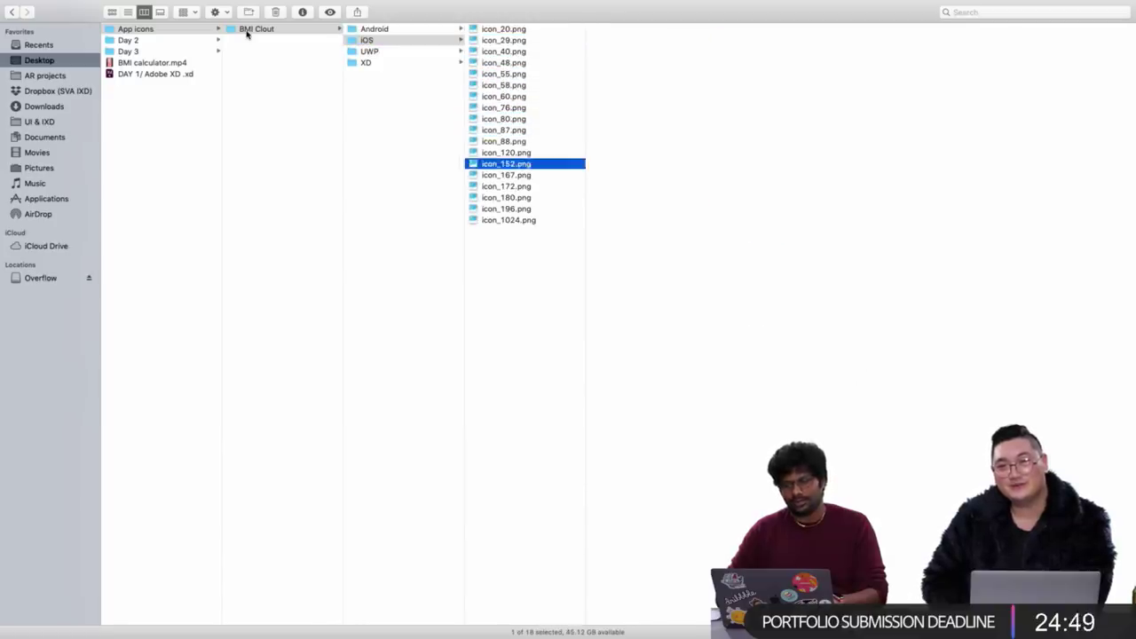
key(space)
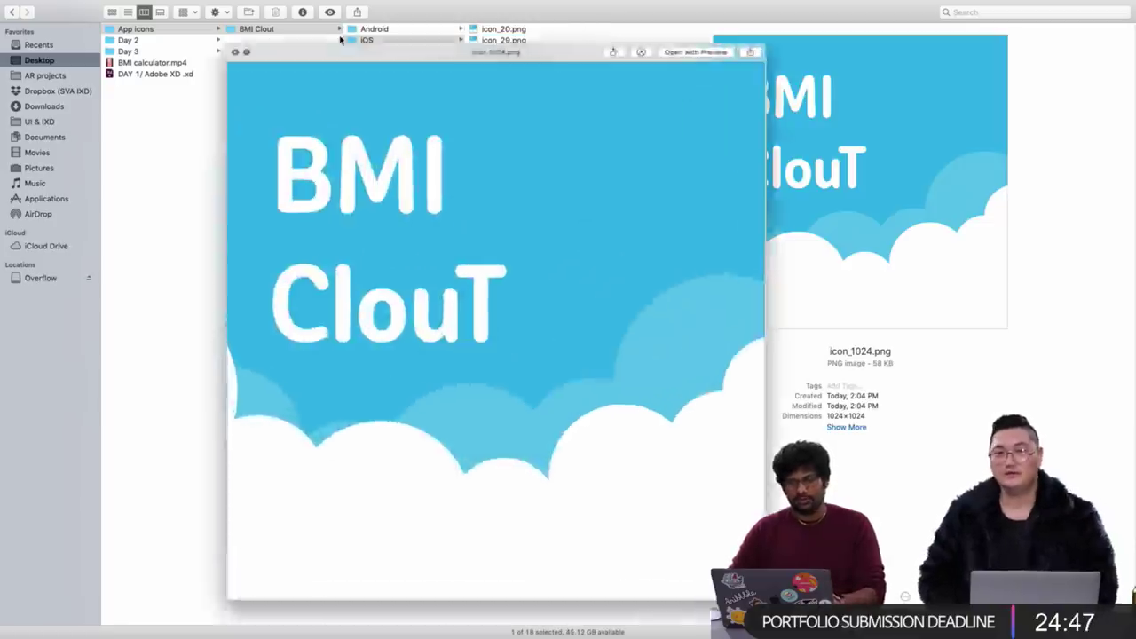
key(space)
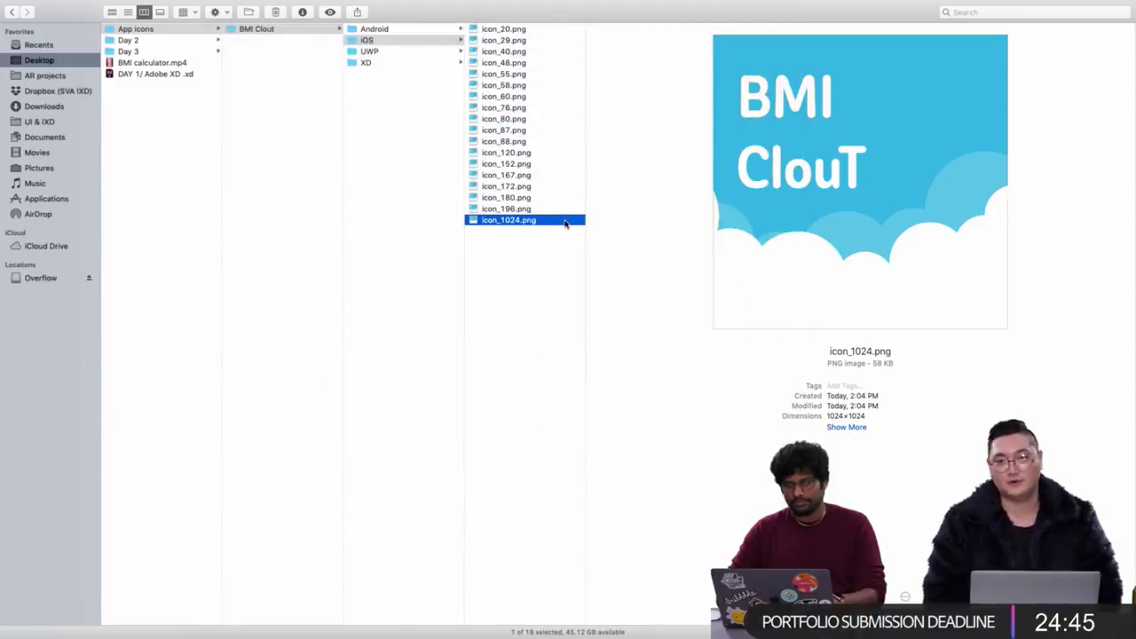
Return to the desktop notes and mark the UI faces entry in the Favorite plugins list
key(F4)
click(479, 614)
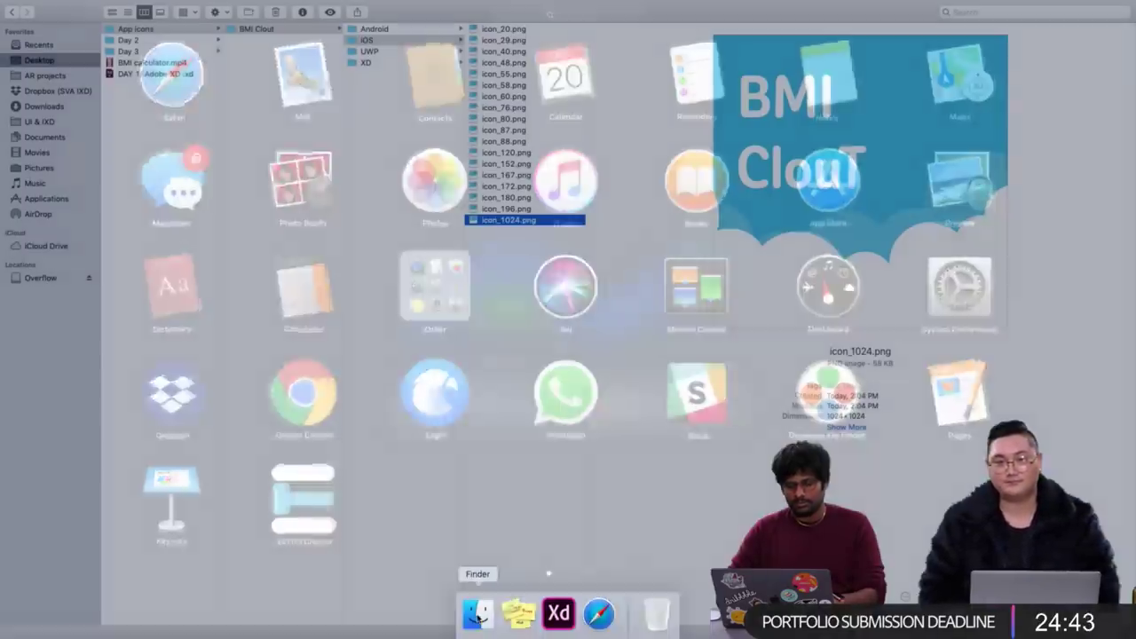
key(ctrl+Right)
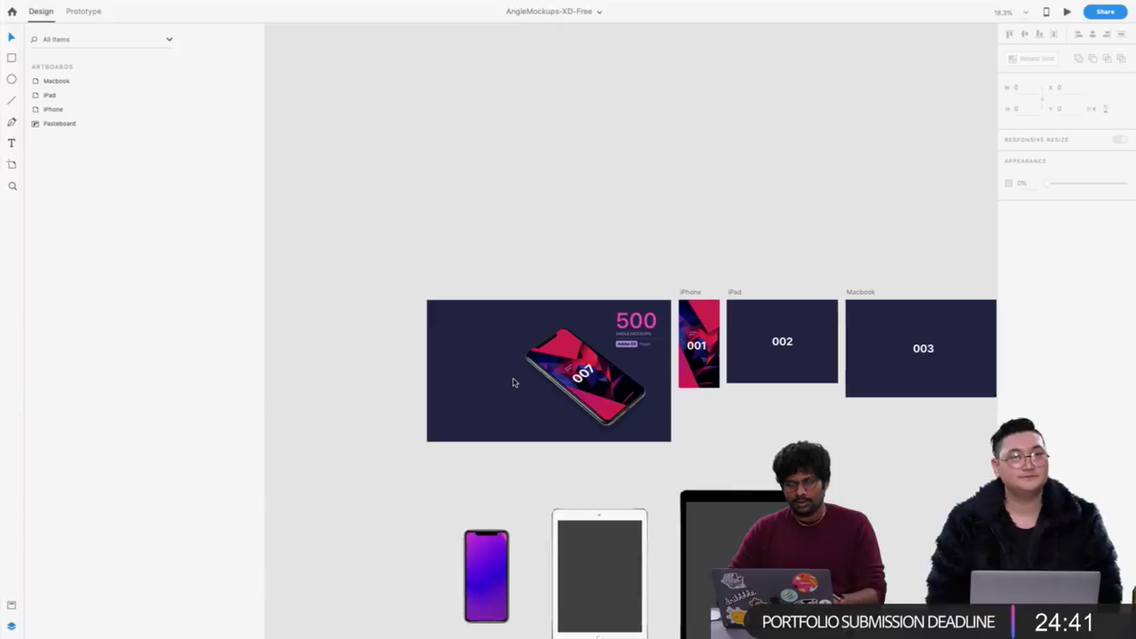
key(ctrl+Left)
key(ctrl+Left)
key(ctrl+Left)
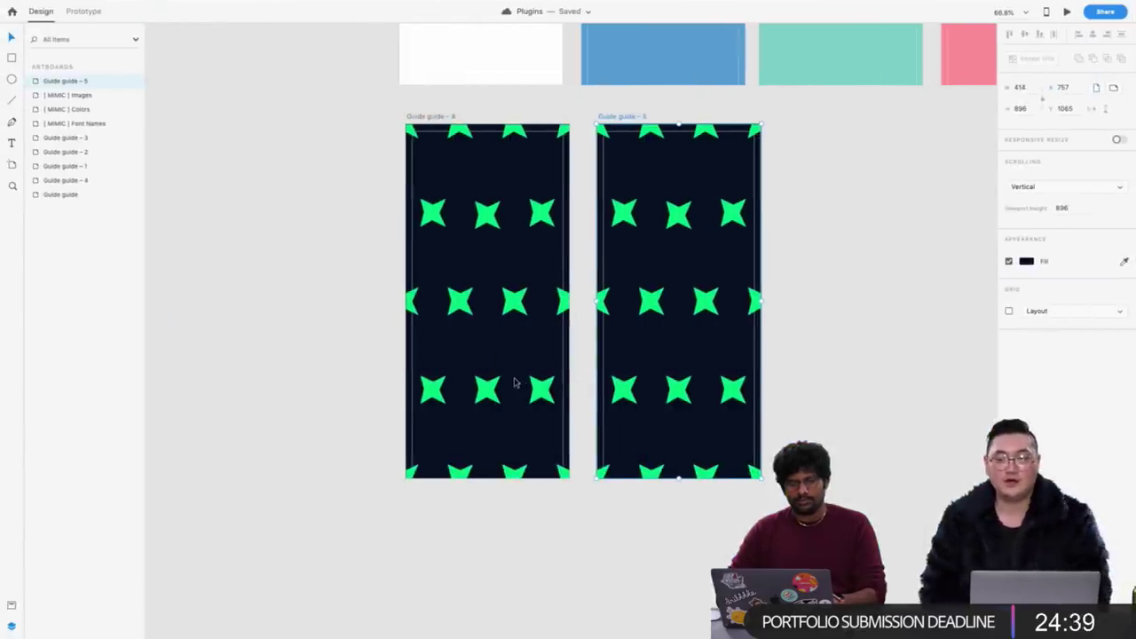
key(ctrl+Left)
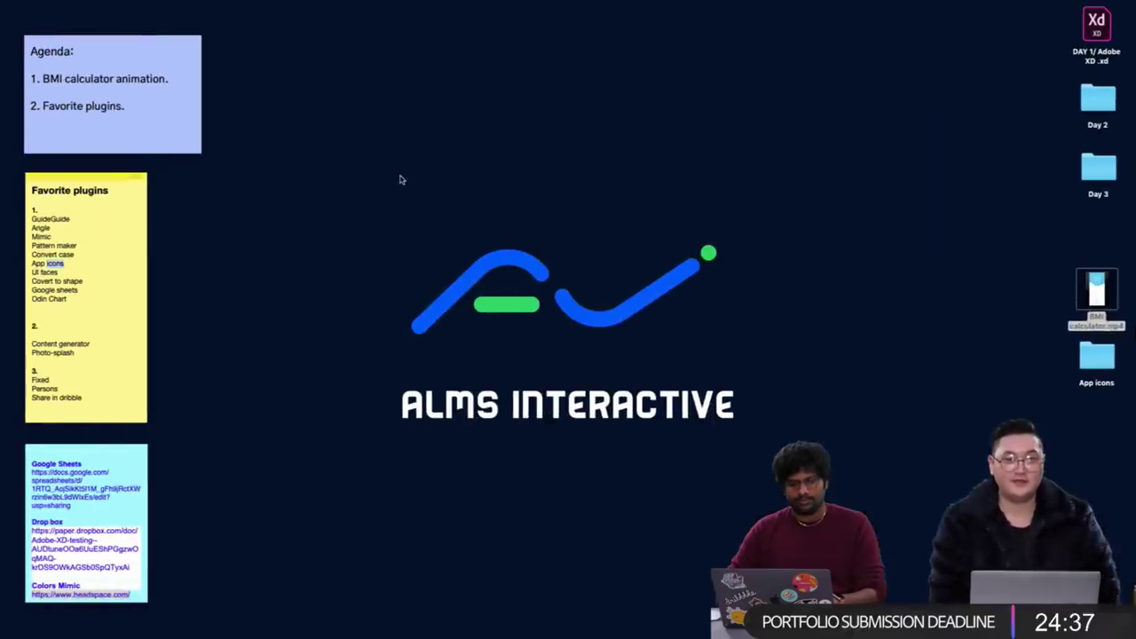
double_click(49, 271)
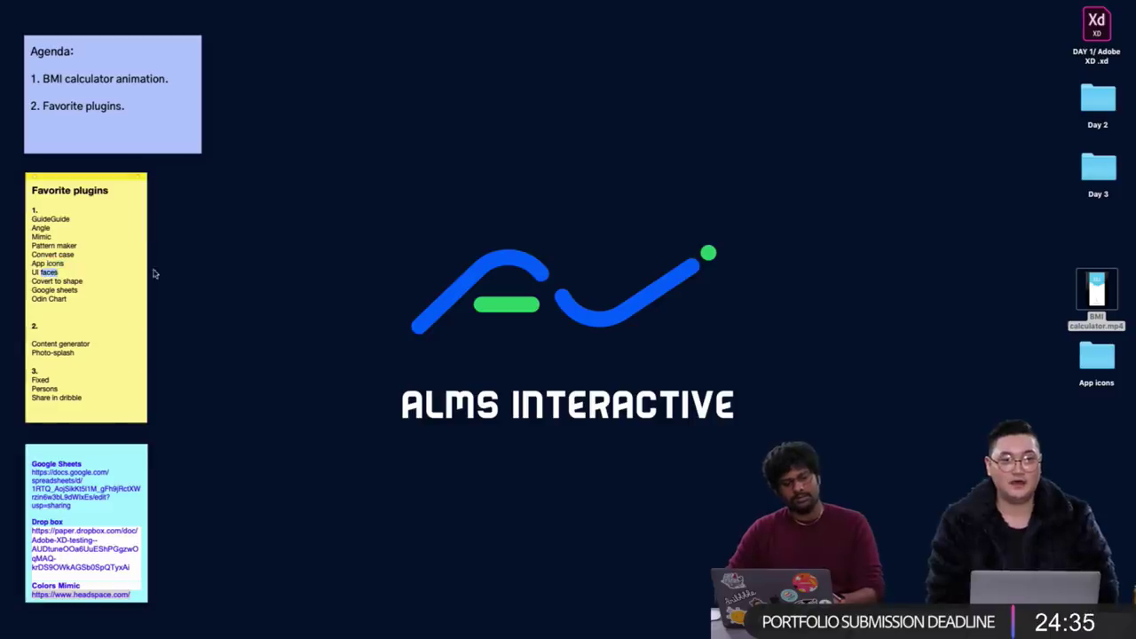
Switch to the BMI calculator document in Adobe XD, deselect the icon artboard and narrow the layers panel
key(F4)
click(559, 613)
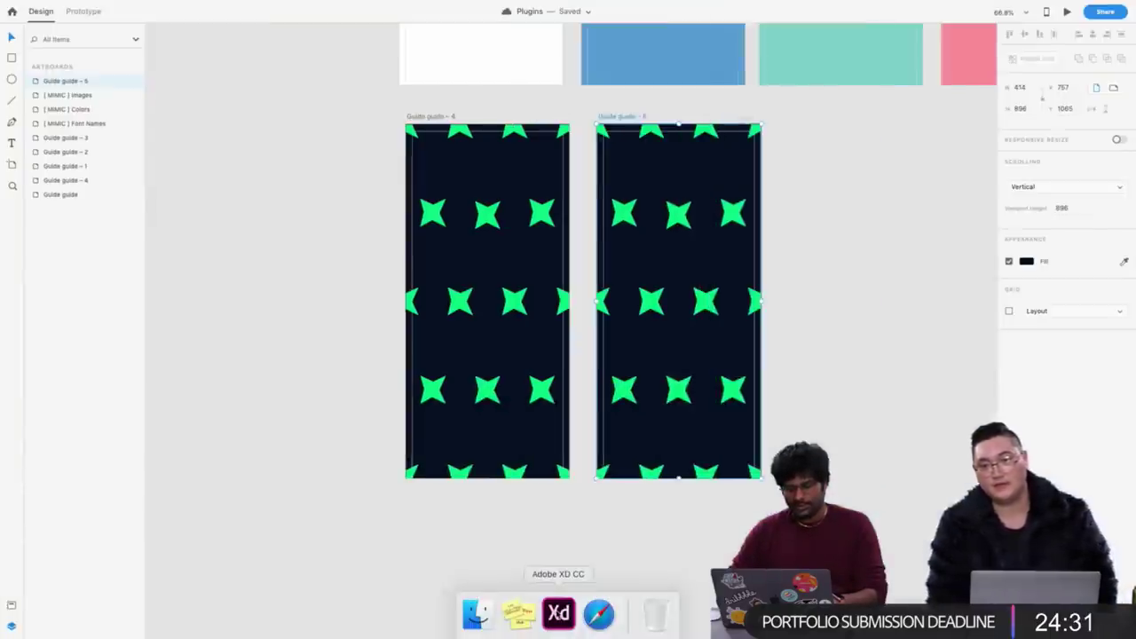
key(ctrl+Right)
scroll(540, 353, up, 5)
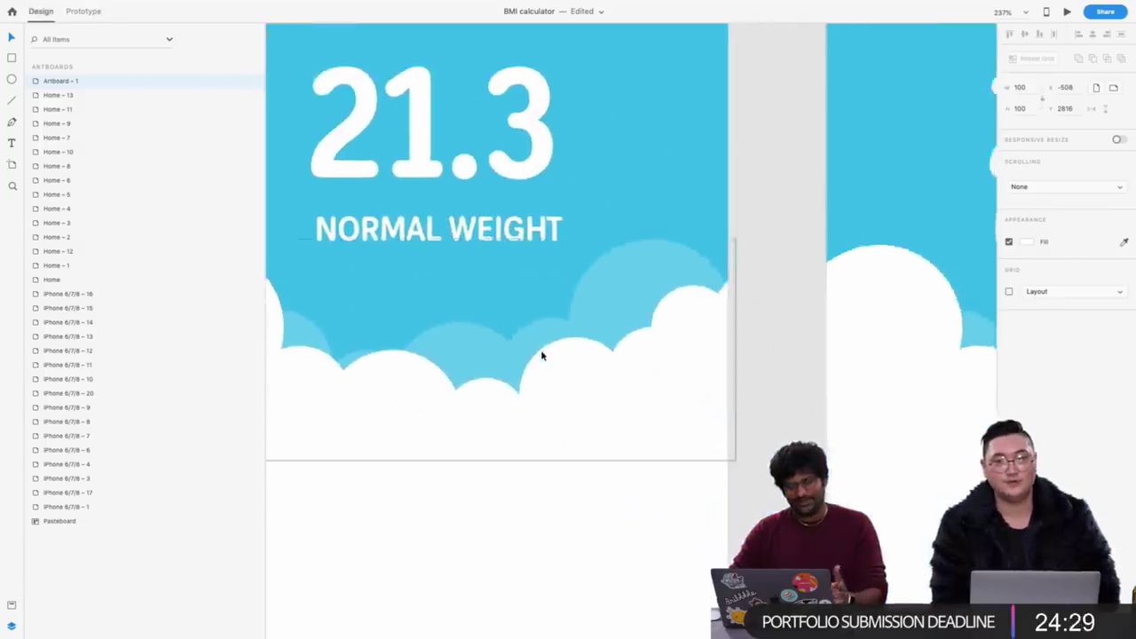
scroll(542, 355, down, 8)
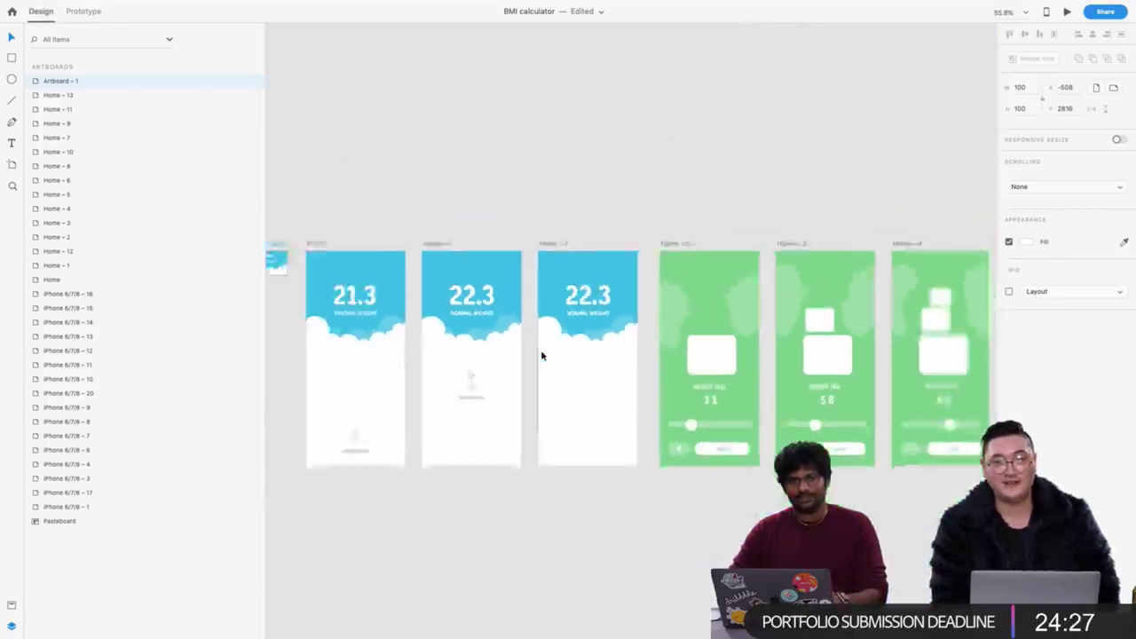
scroll(541, 355, down, 4)
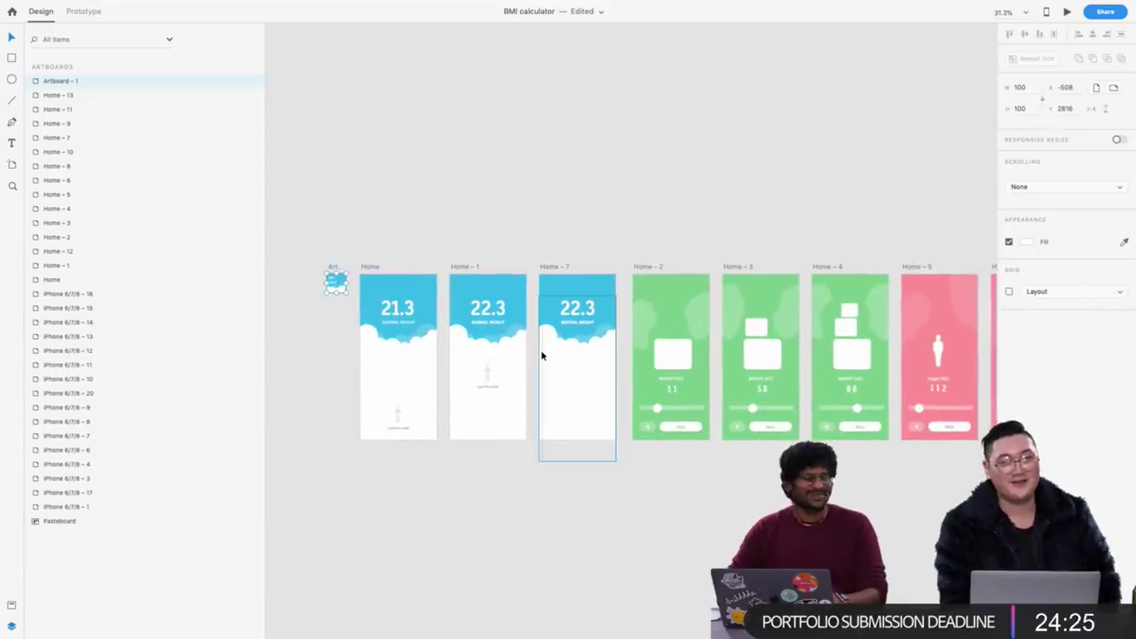
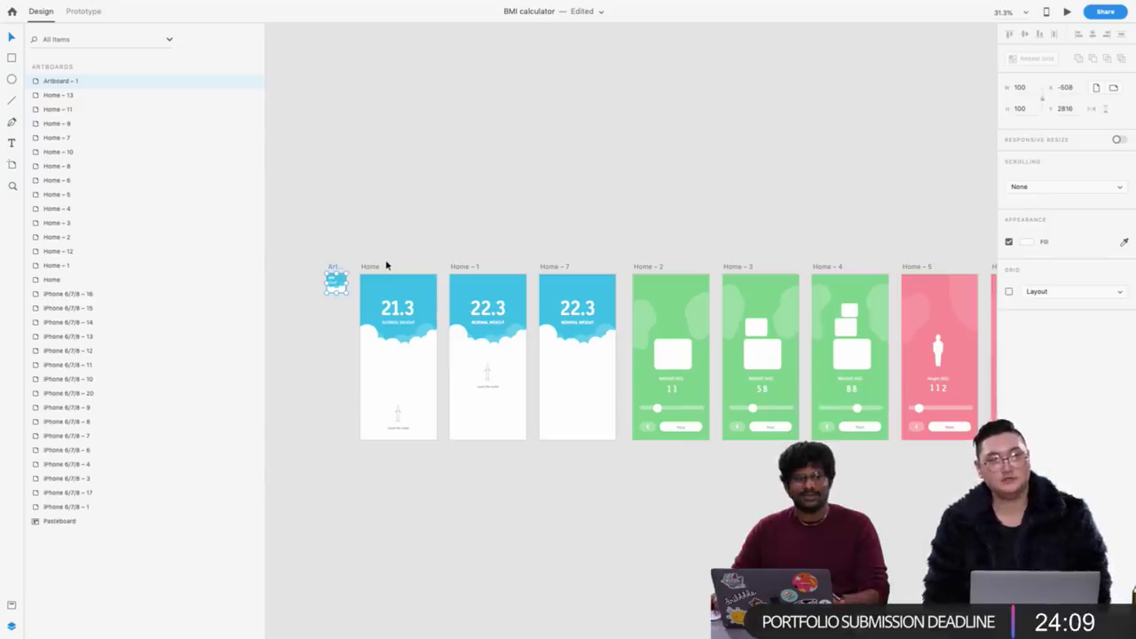
click(385, 254)
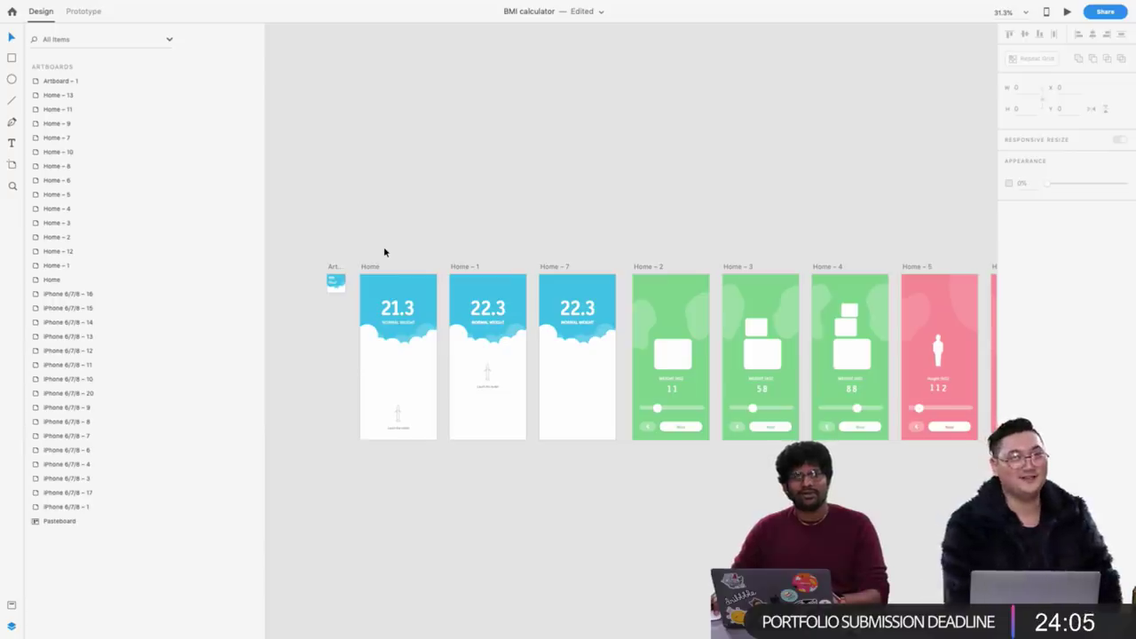
scroll(384, 252, left, 2)
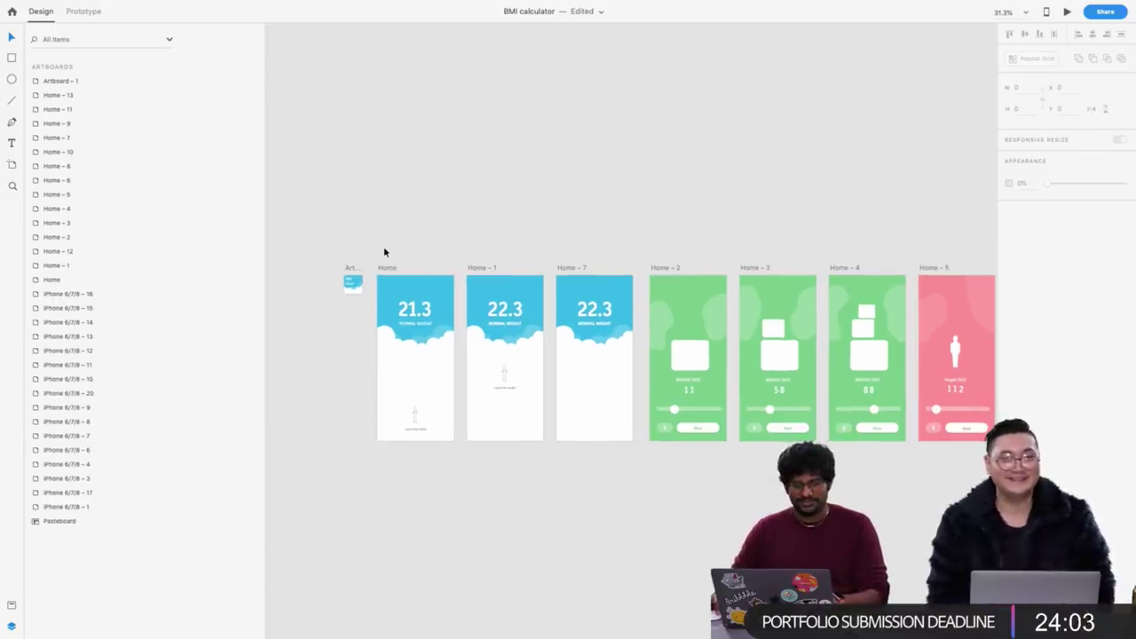
drag(264, 199, 173, 198)
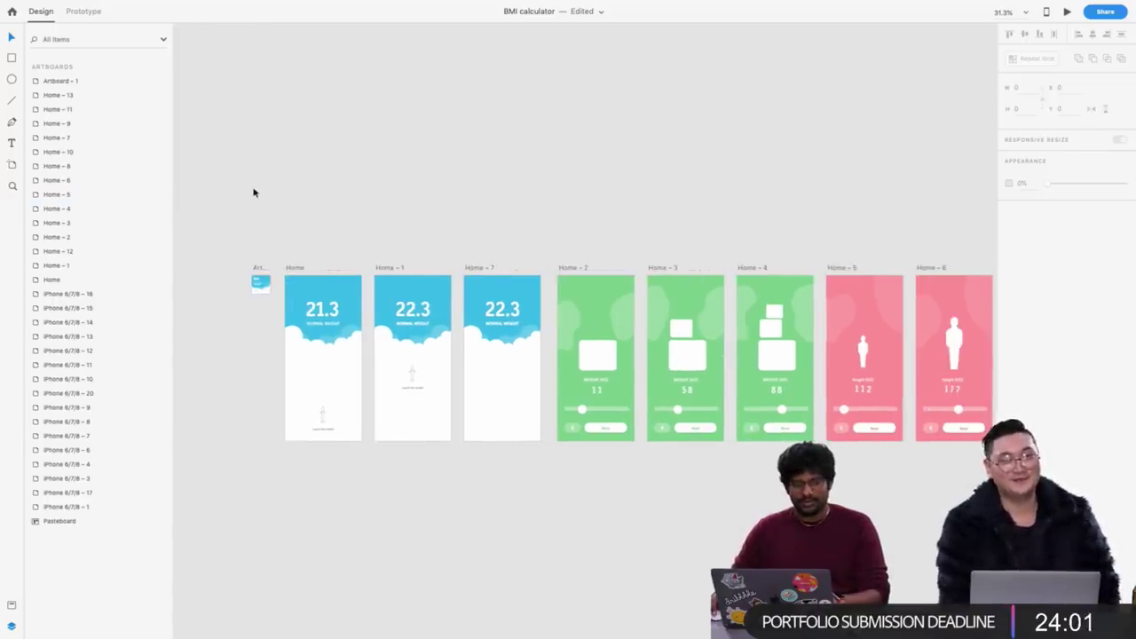
In the Plugins document, draw a circle about 90 px in diameter in the upper left of the white Guide guide artboard
key(ctrl+Left)
key(ctrl+Left)
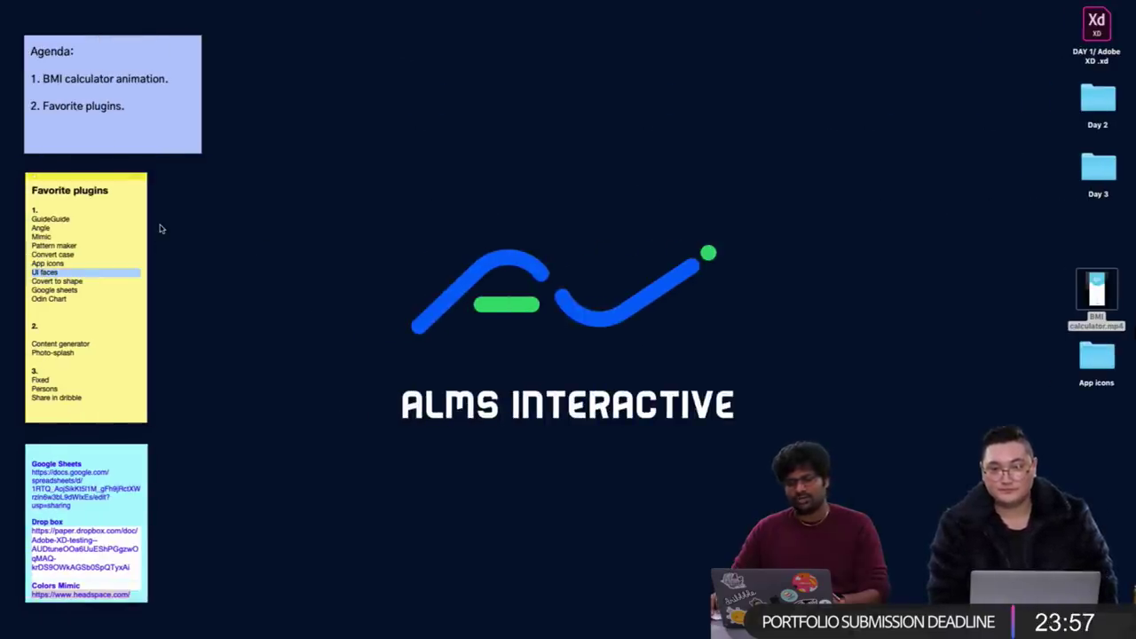
key(ctrl+Right)
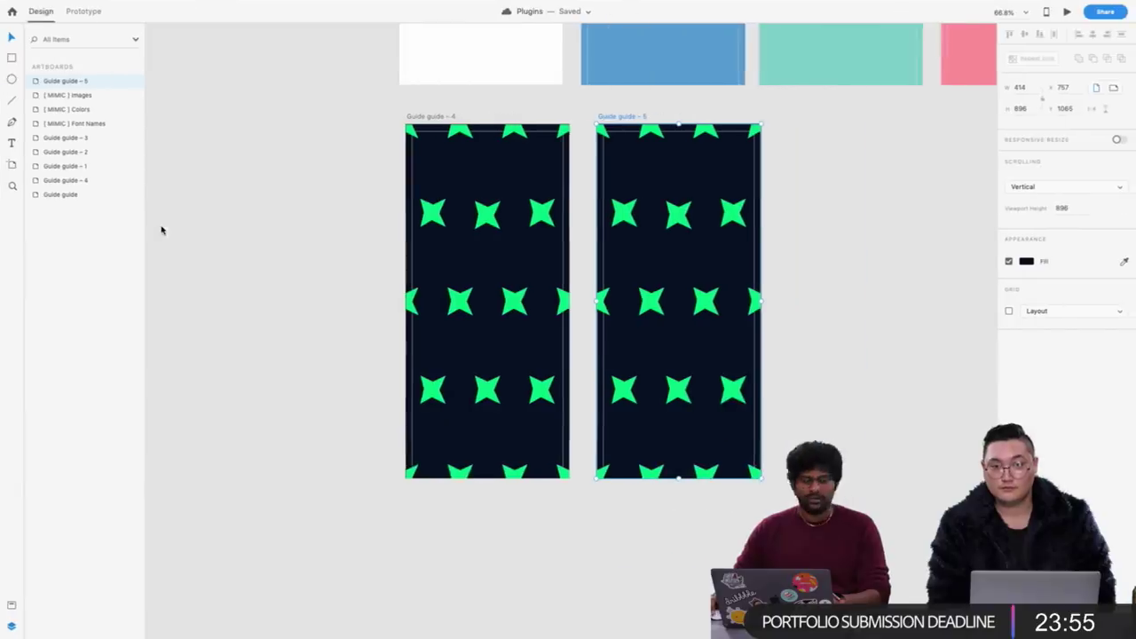
scroll(567, 231, right, 5)
scroll(567, 231, up, 5)
scroll(500, 140, left, 3)
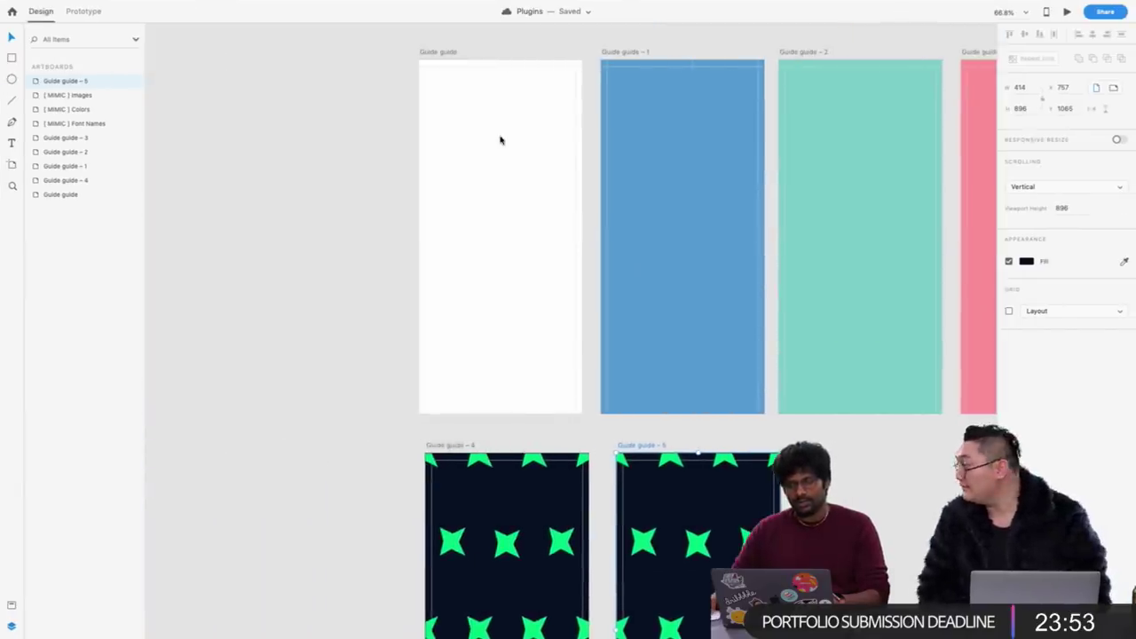
ctrl+scroll(505, 119, up, 3)
ctrl+scroll(484, 171, up, 2)
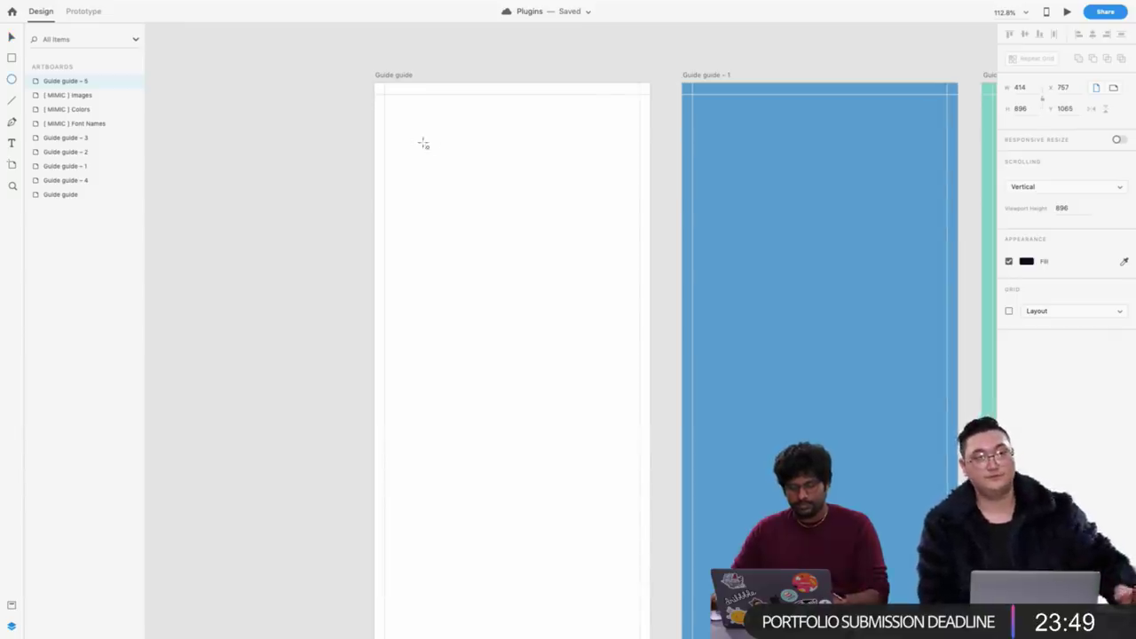
mouse_move(424, 144)
mouse_down()
mouse_move(431, 175)
mouse_move(470, 208)
mouse_up()
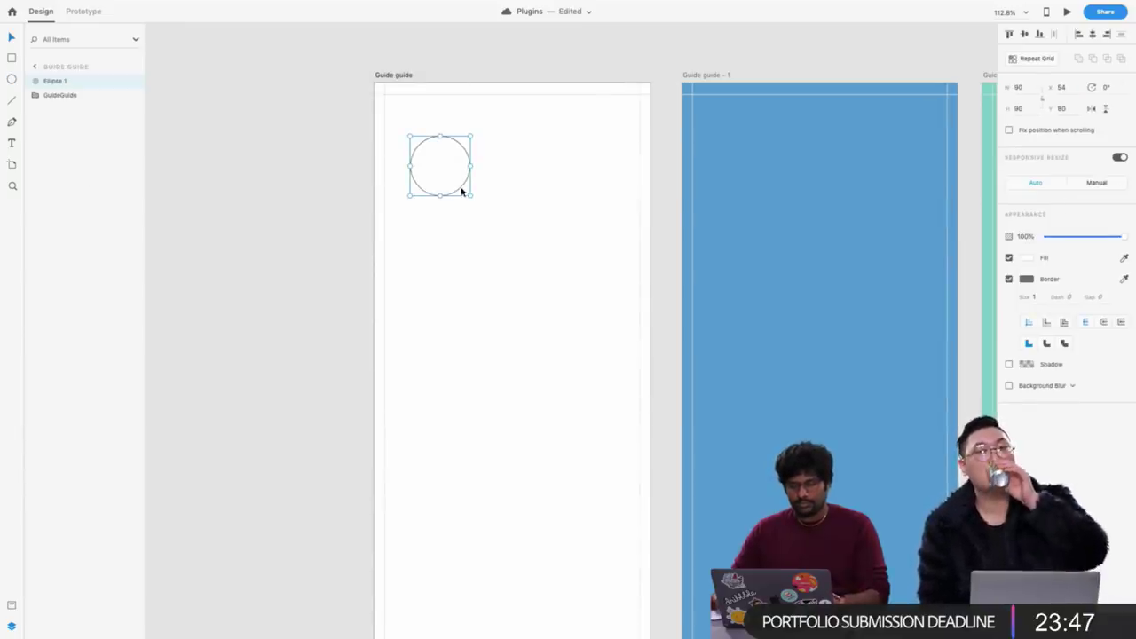
Turn the circle into a repeat grid of three columns and six rows, about 316 by 649 px, and deselect it
click(1044, 60)
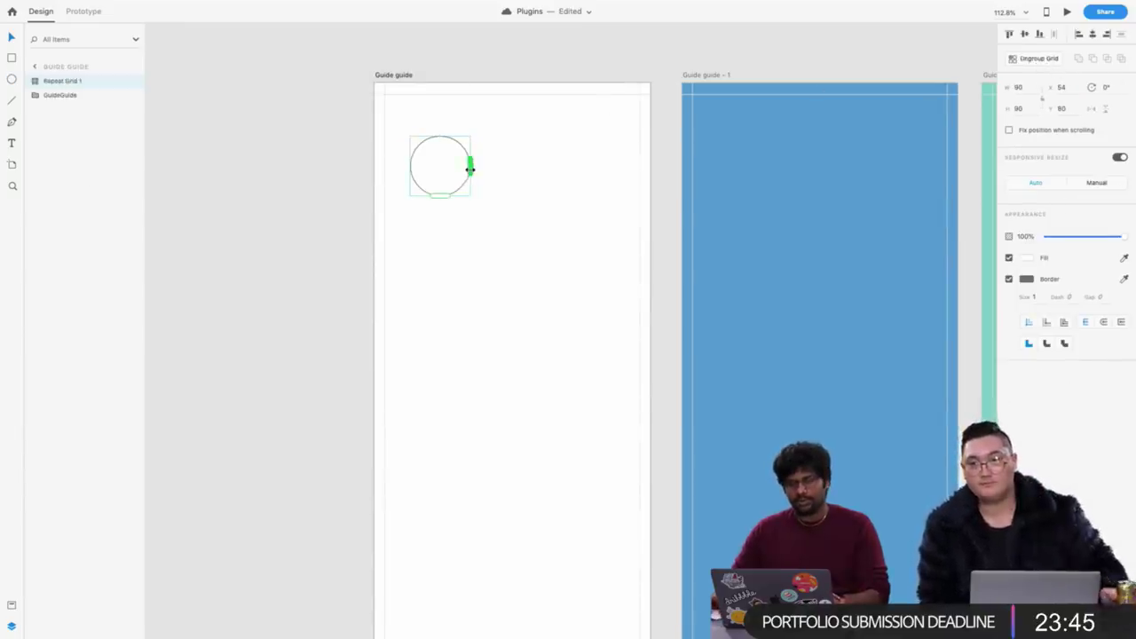
drag(471, 166, 622, 166)
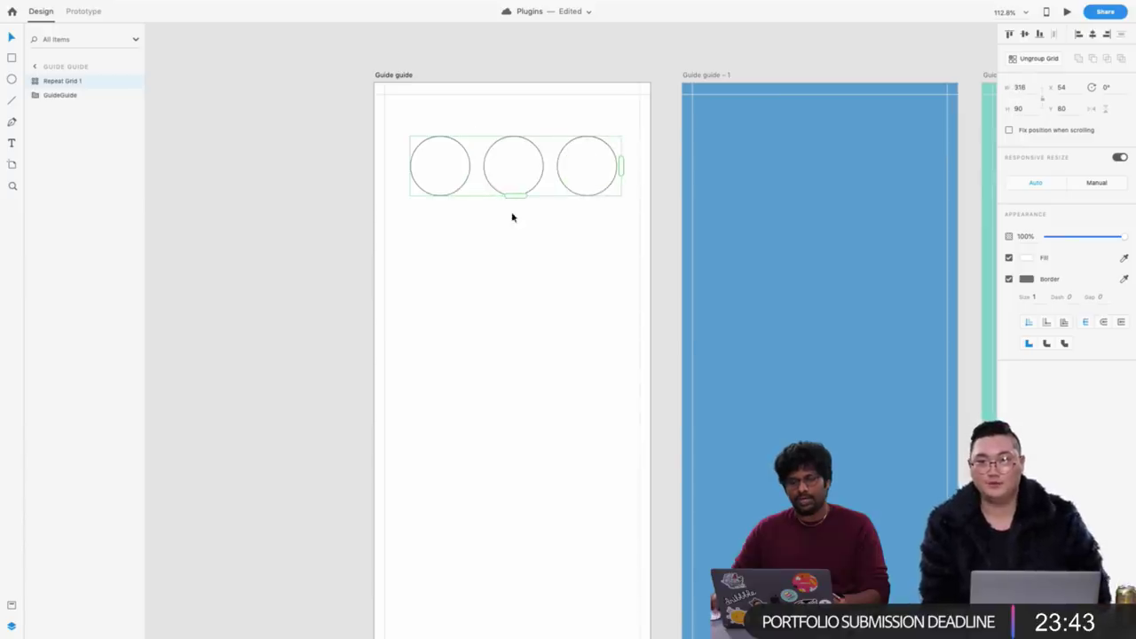
drag(520, 196, 540, 573)
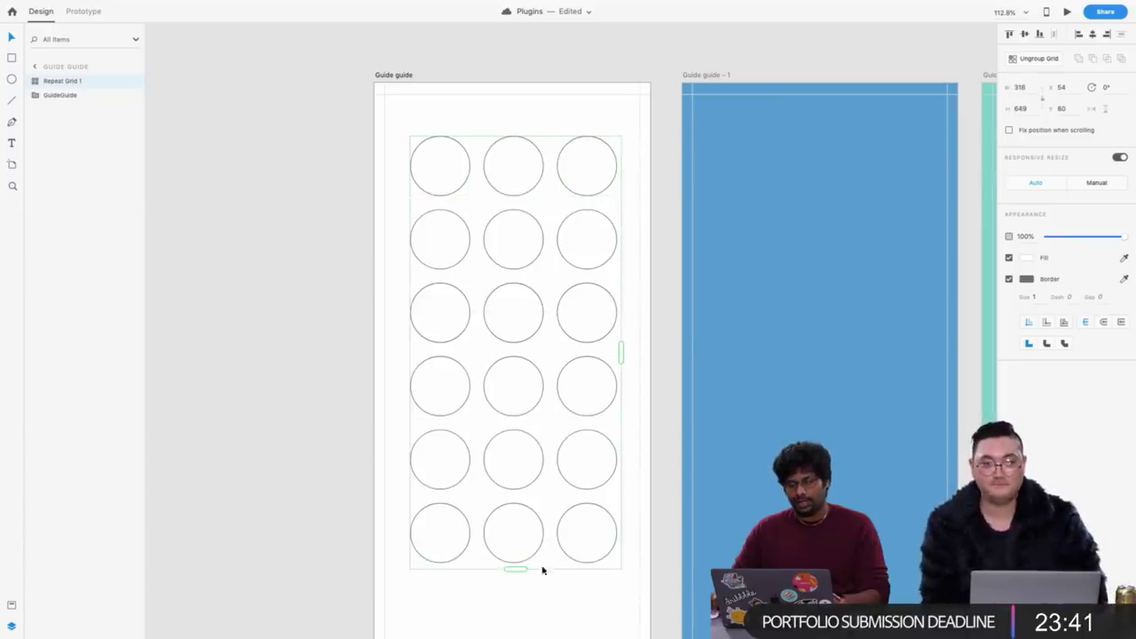
scroll(385, 154, down, 2)
click(370, 125)
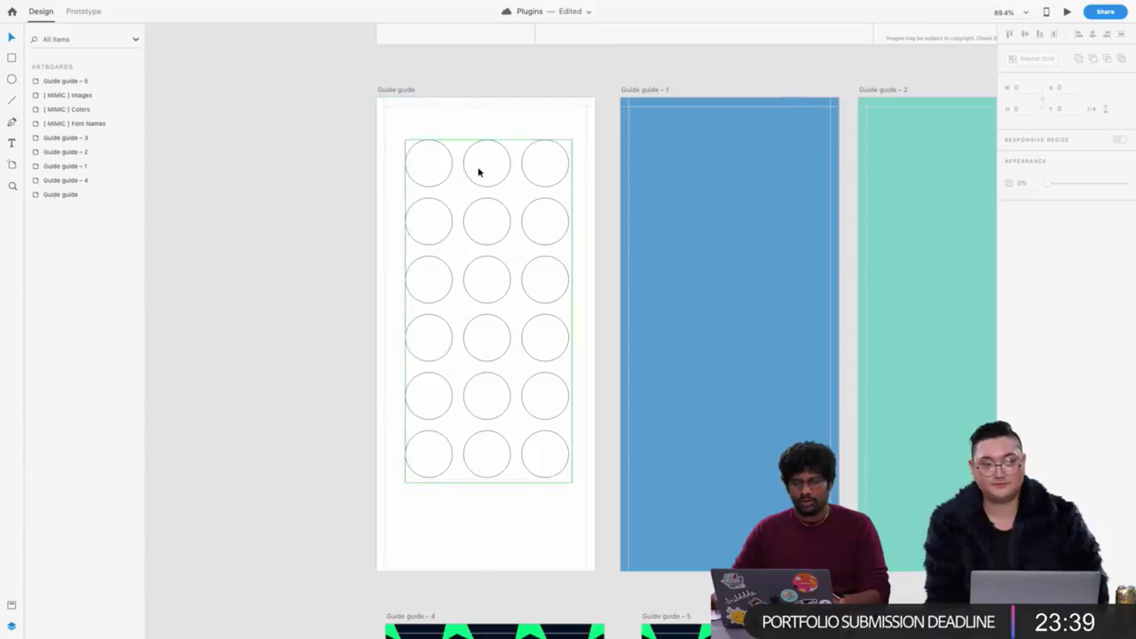
Try to fill the repeat grid of circles with UI Faces avatars filtered to Neutral emotion and Brown, Blond and Red hair
click(479, 170)
drag(474, 172, 482, 174)
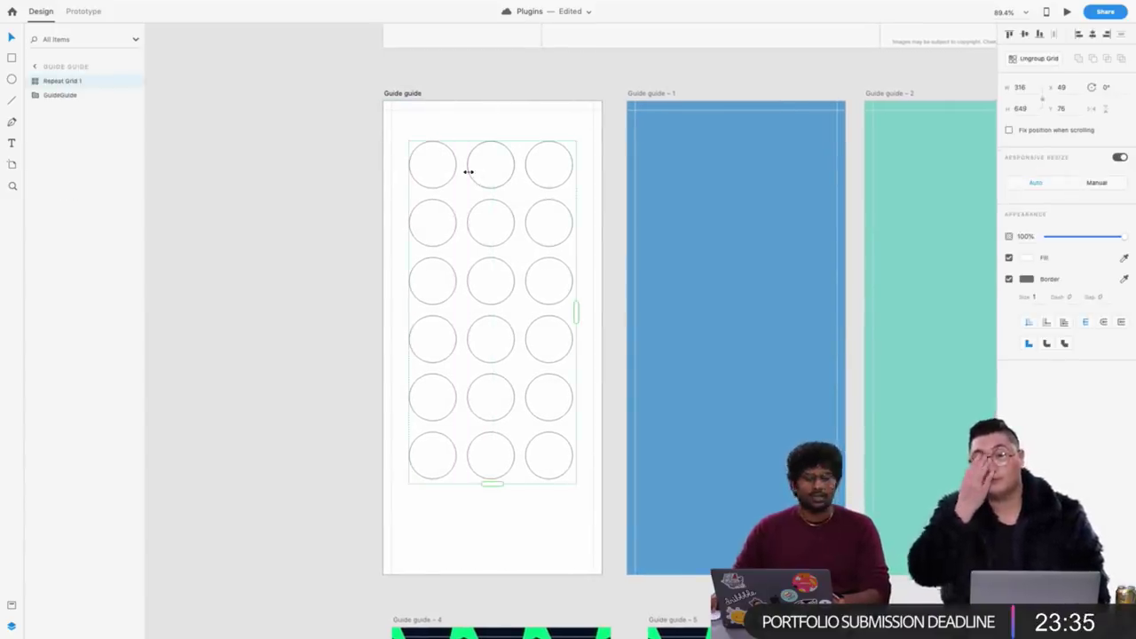
click(153, 7)
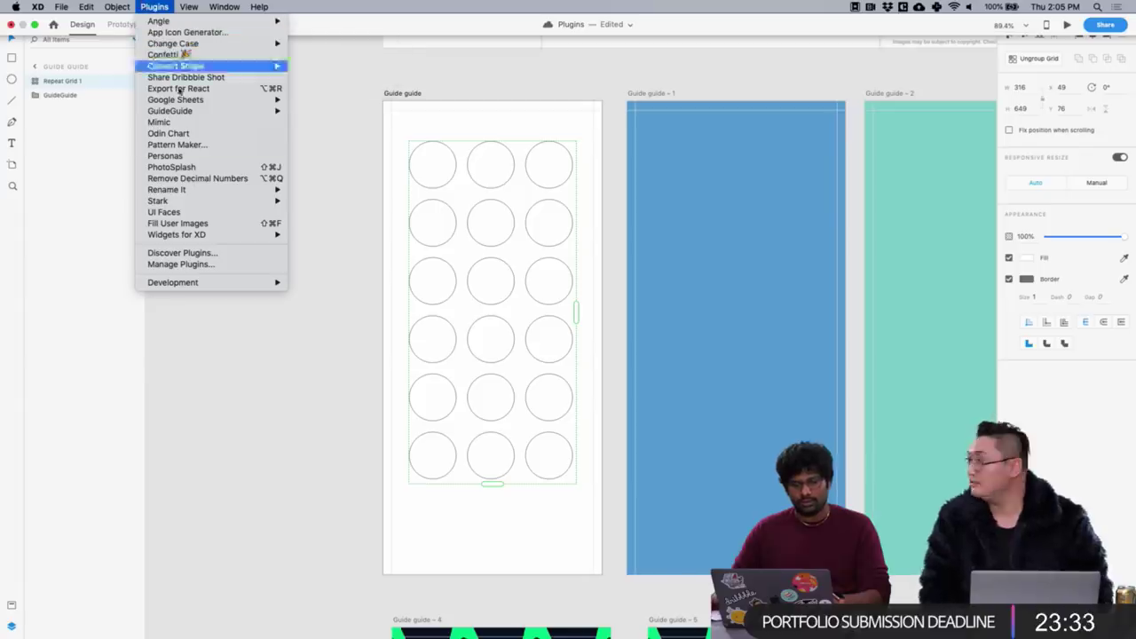
click(198, 212)
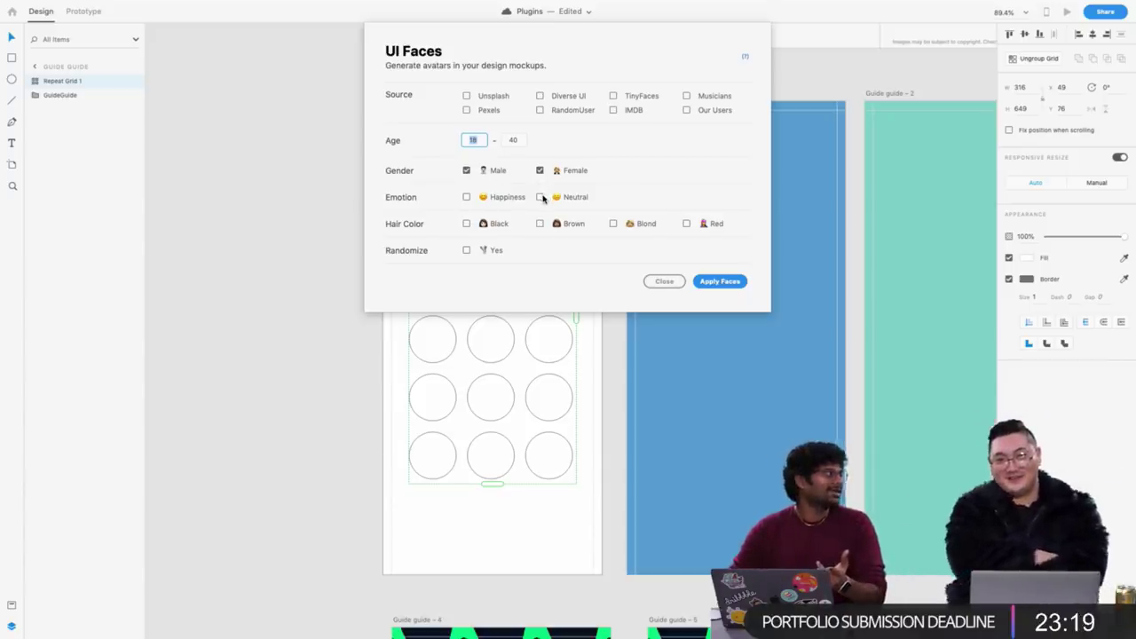
click(540, 197)
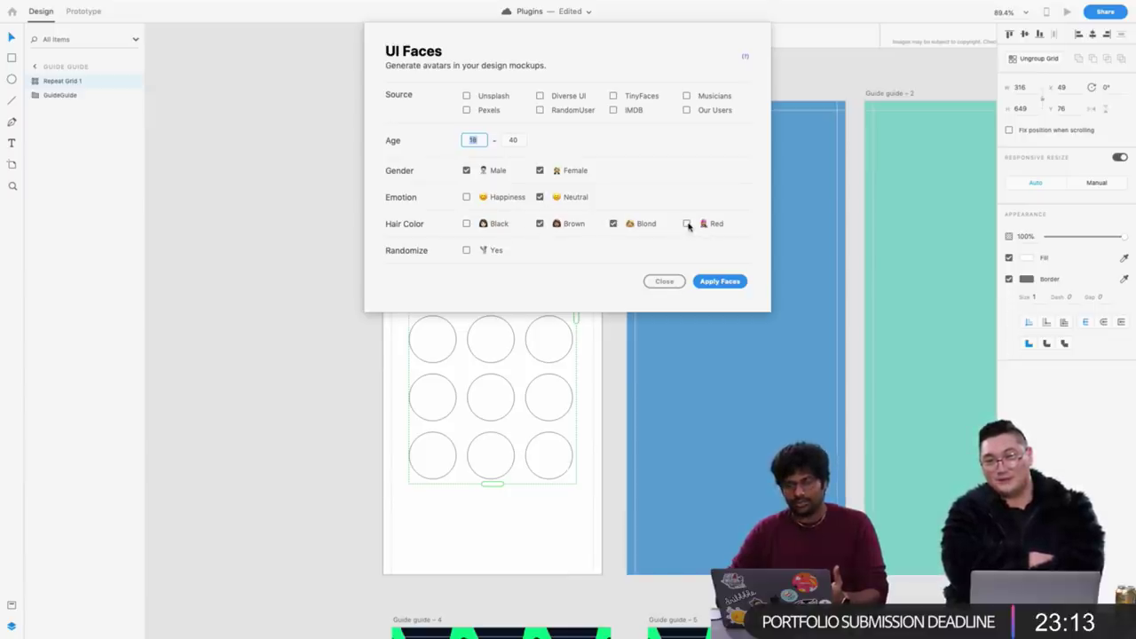
click(718, 281)
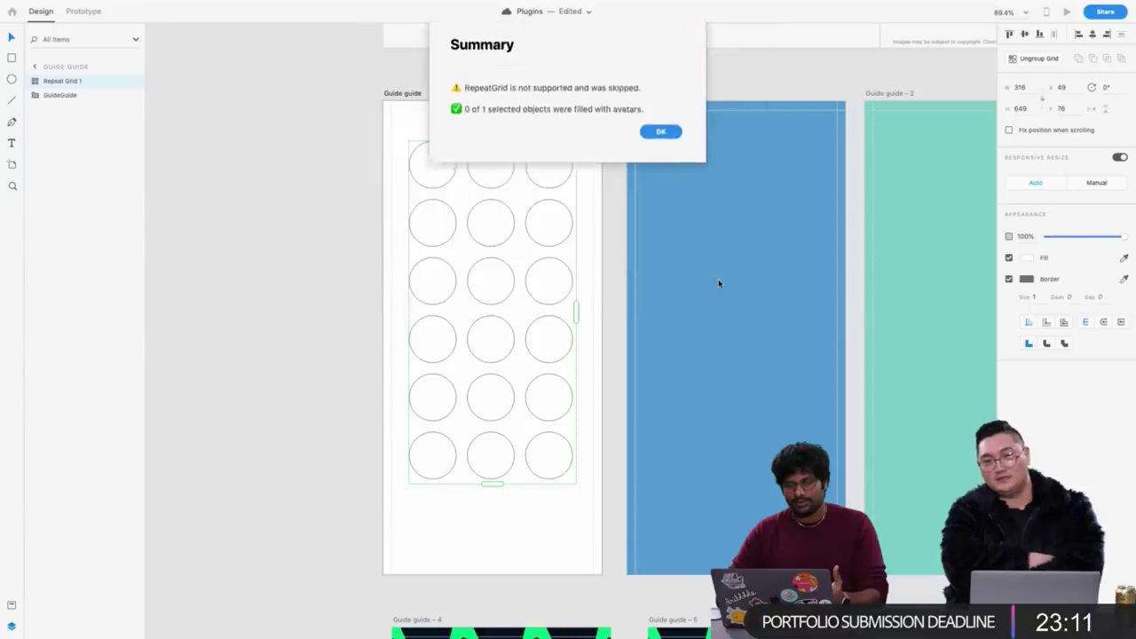
click(665, 138)
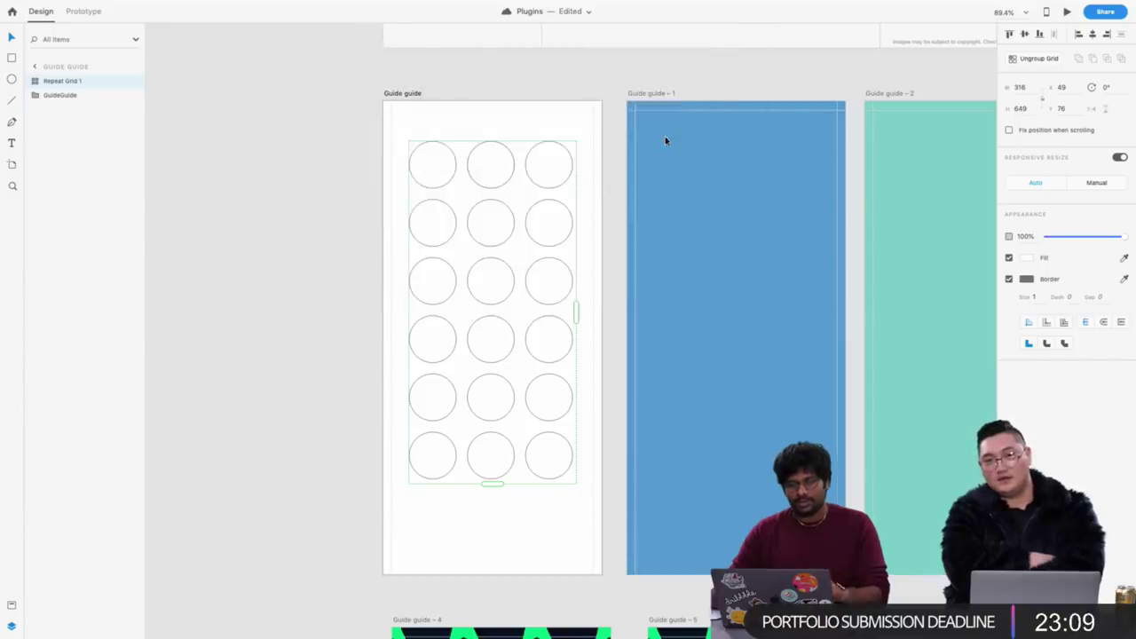
Ungroup the repeat grid on the Guide guide artboard and select all the individual circles
right_click(73, 80)
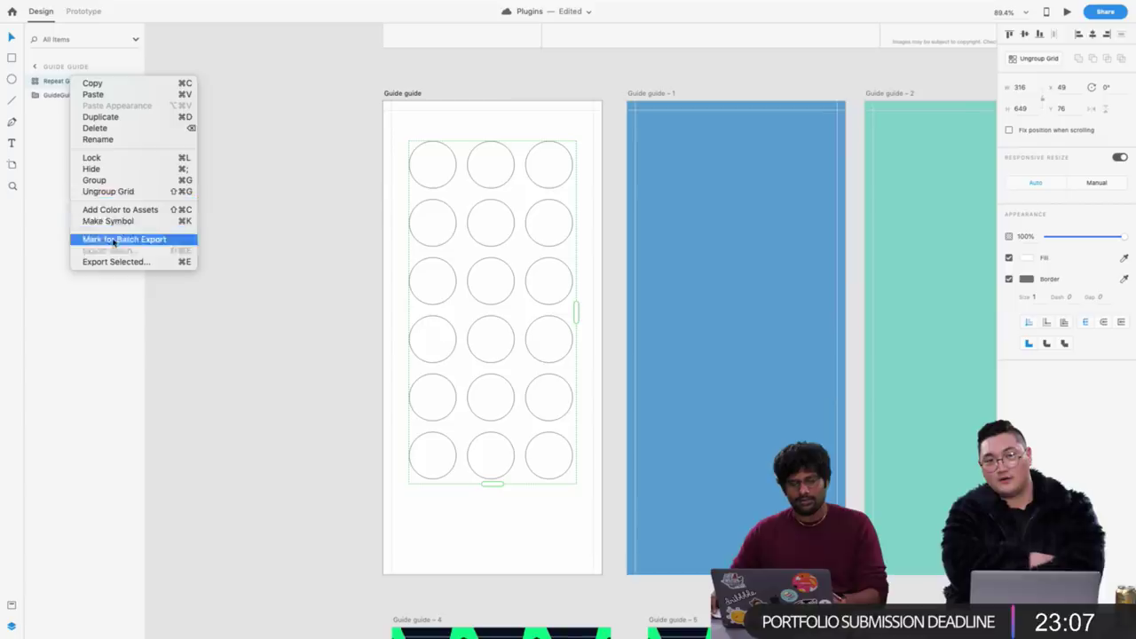
click(107, 192)
drag(370, 143, 578, 481)
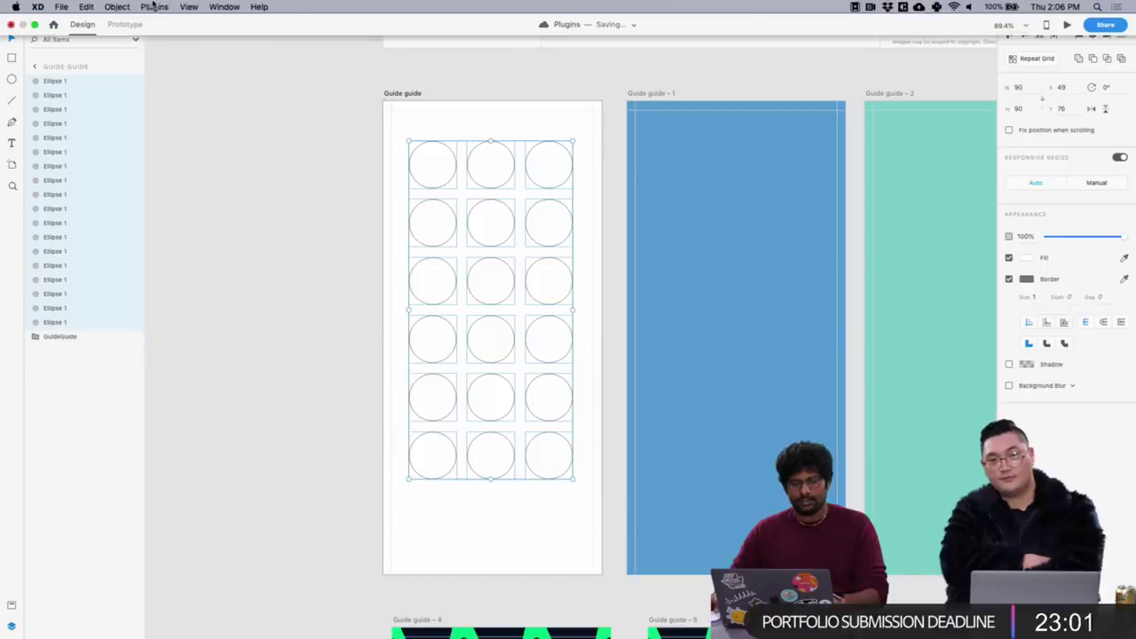
Fill the selected circles with UI Faces avatars using the existing Neutral emotion and Brown, Blond and Red hair filters
click(151, 7)
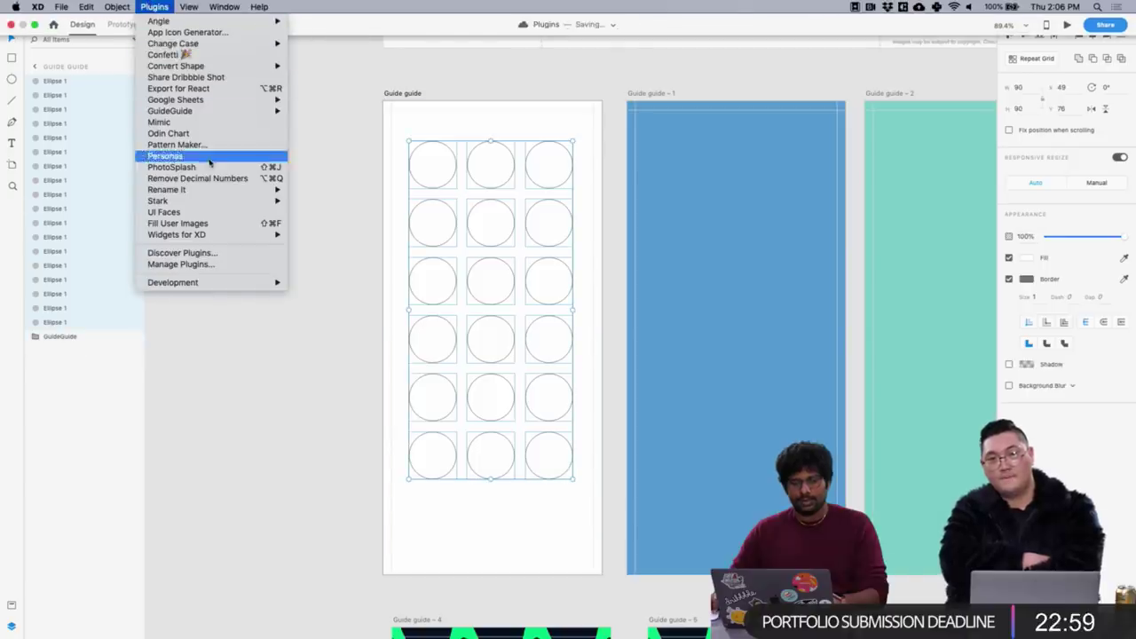
click(249, 214)
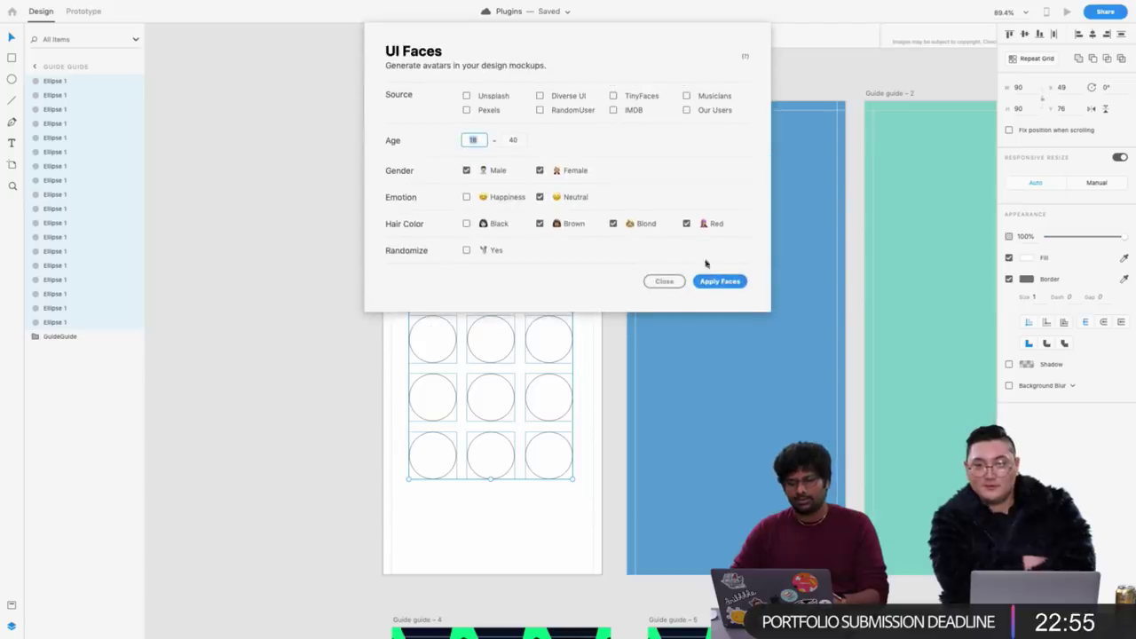
click(723, 282)
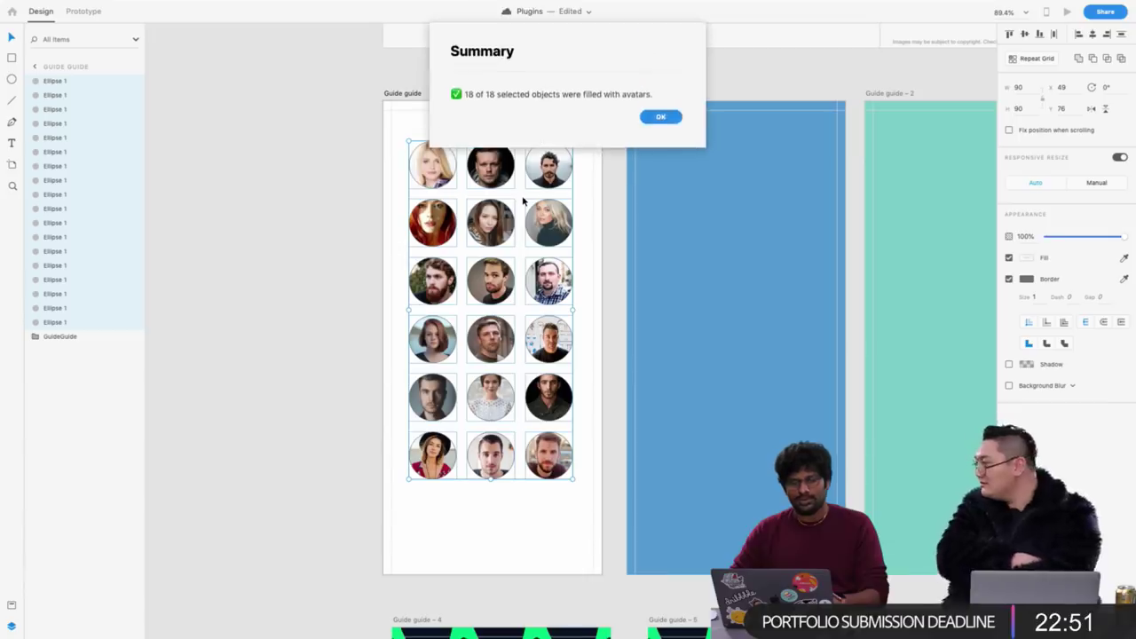
click(661, 113)
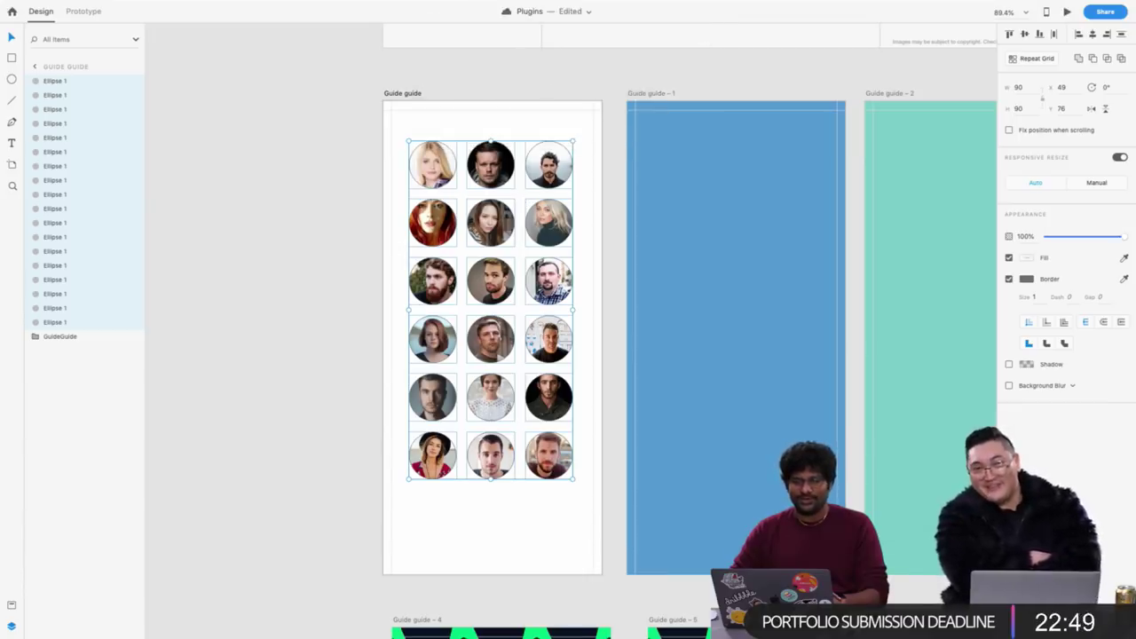
scroll(441, 166, up, 5)
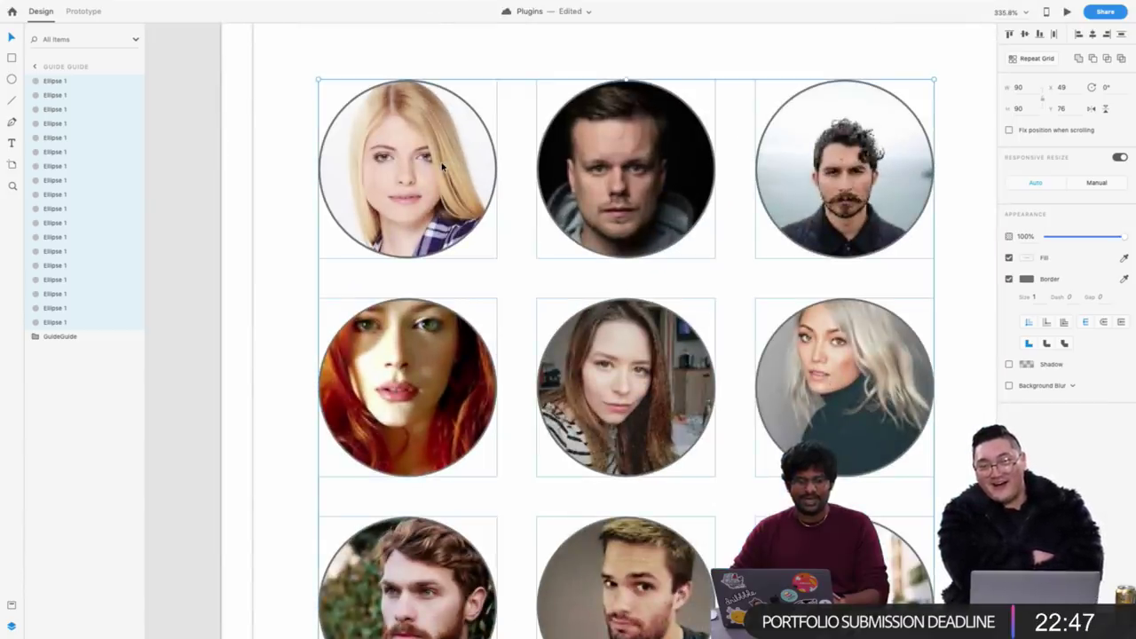
scroll(441, 166, down, 4)
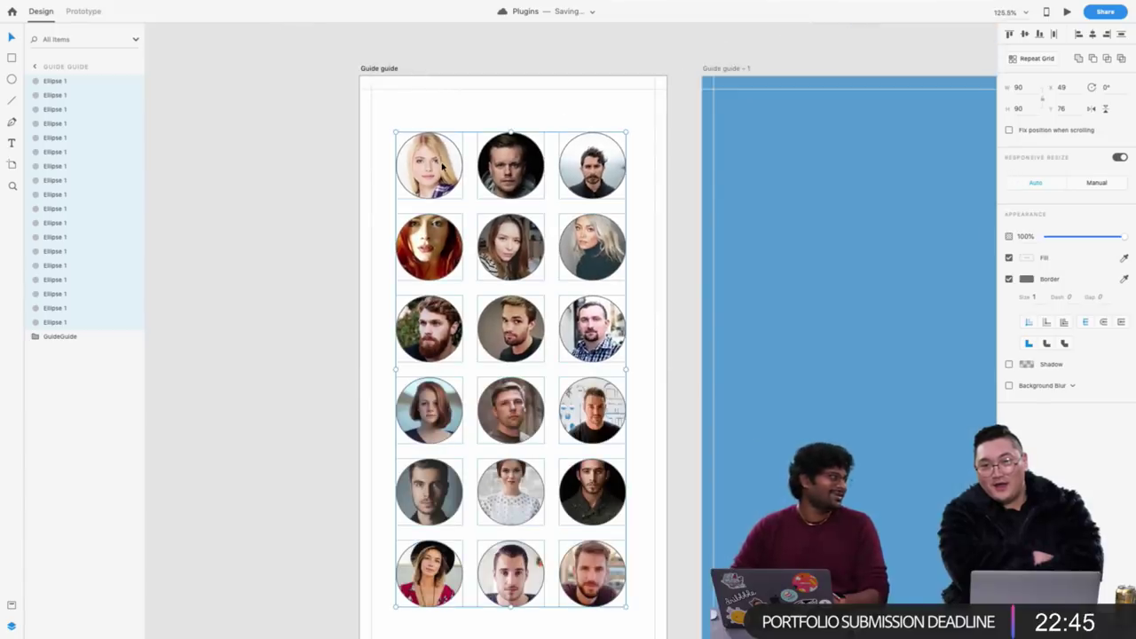
Reapply UI Faces to the circles with Unsplash as source and Happiness instead of Neutral as emotion, and deselect them
click(154, 6)
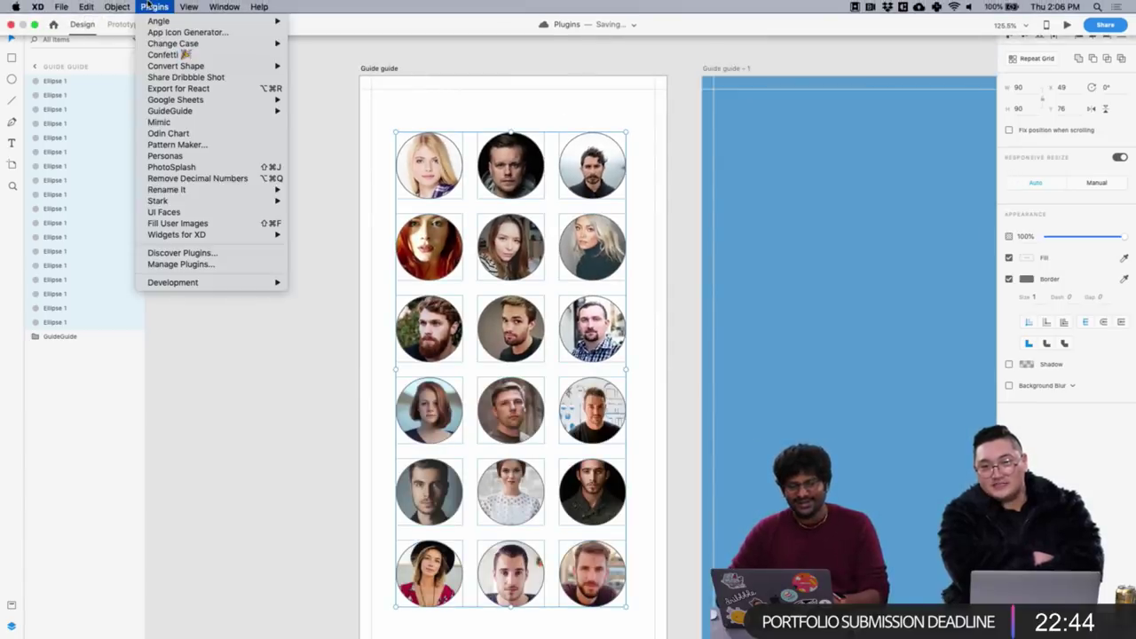
click(229, 212)
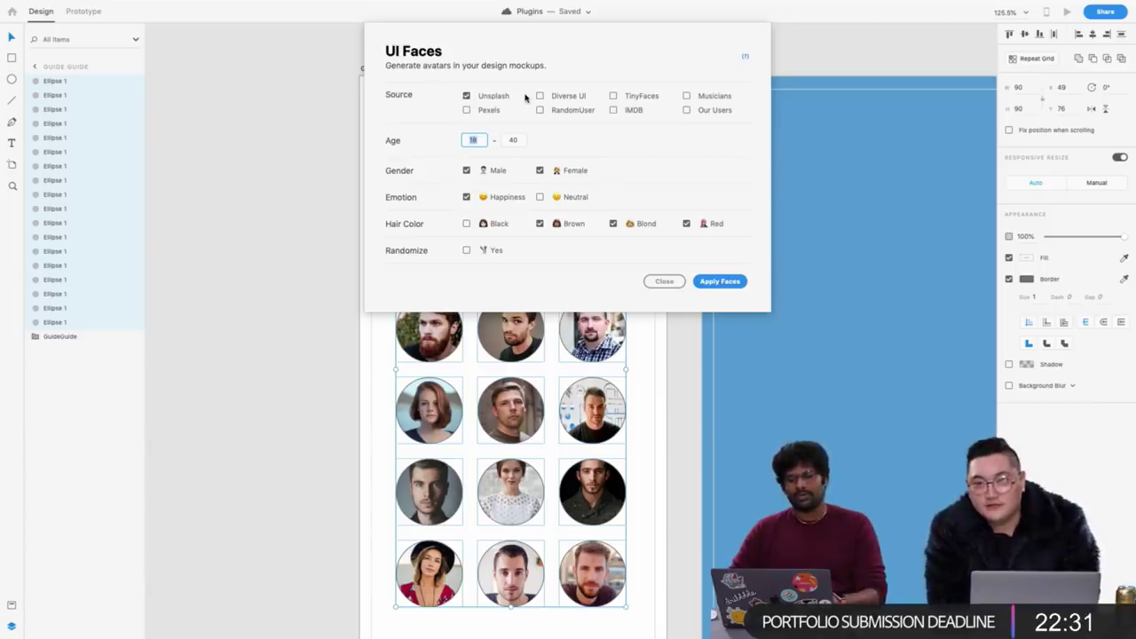
click(723, 279)
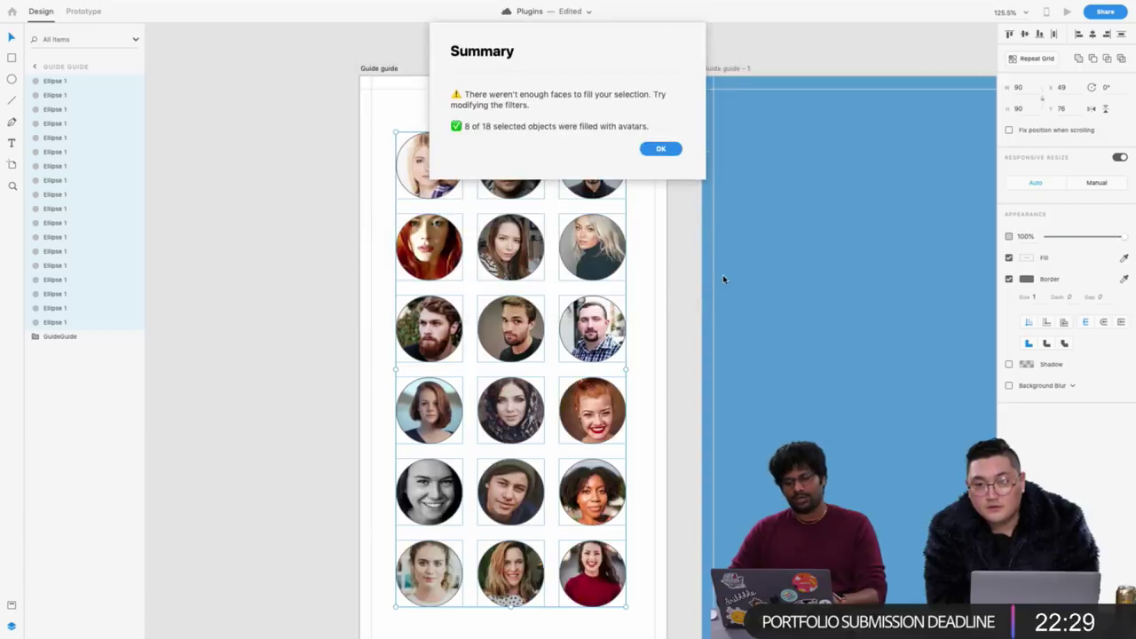
click(662, 150)
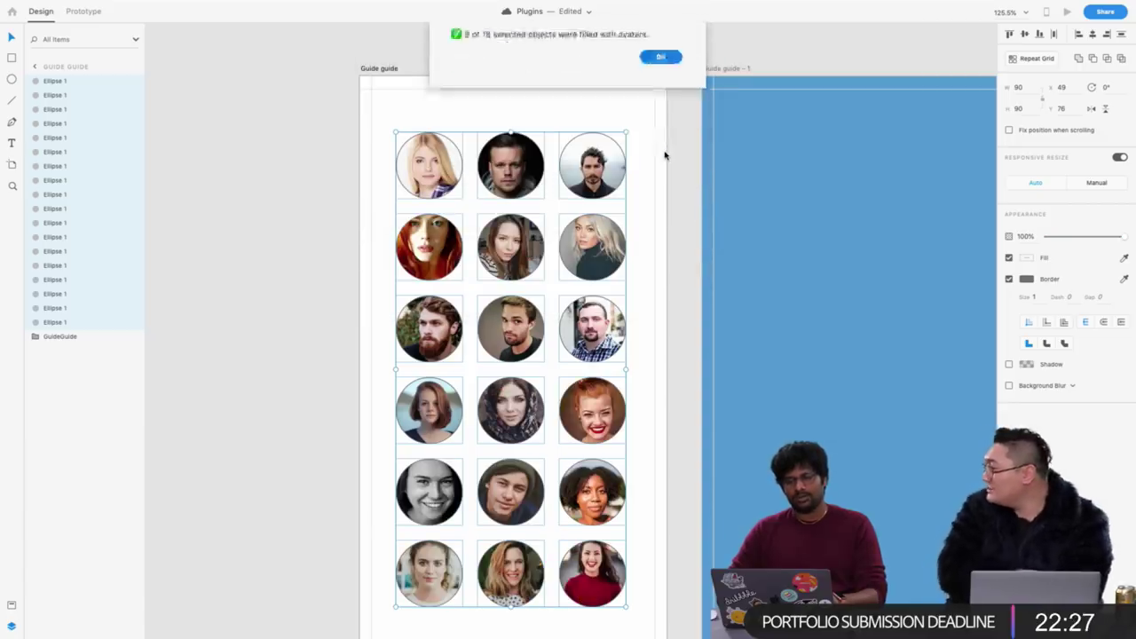
scroll(664, 153, down, 3)
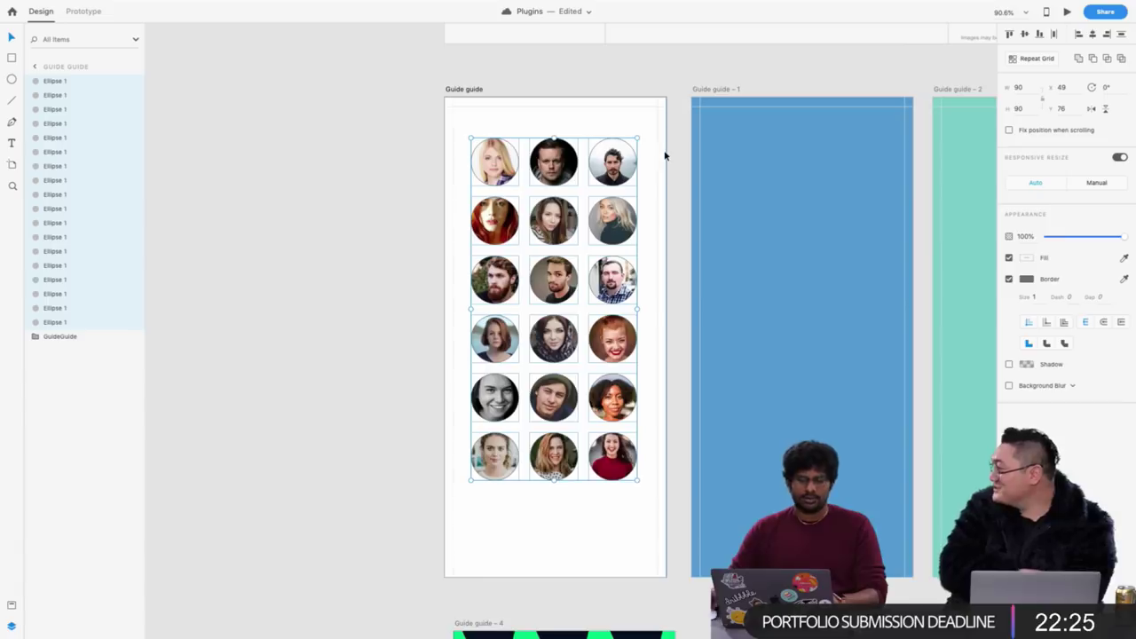
scroll(343, 266, up, 3)
click(343, 266)
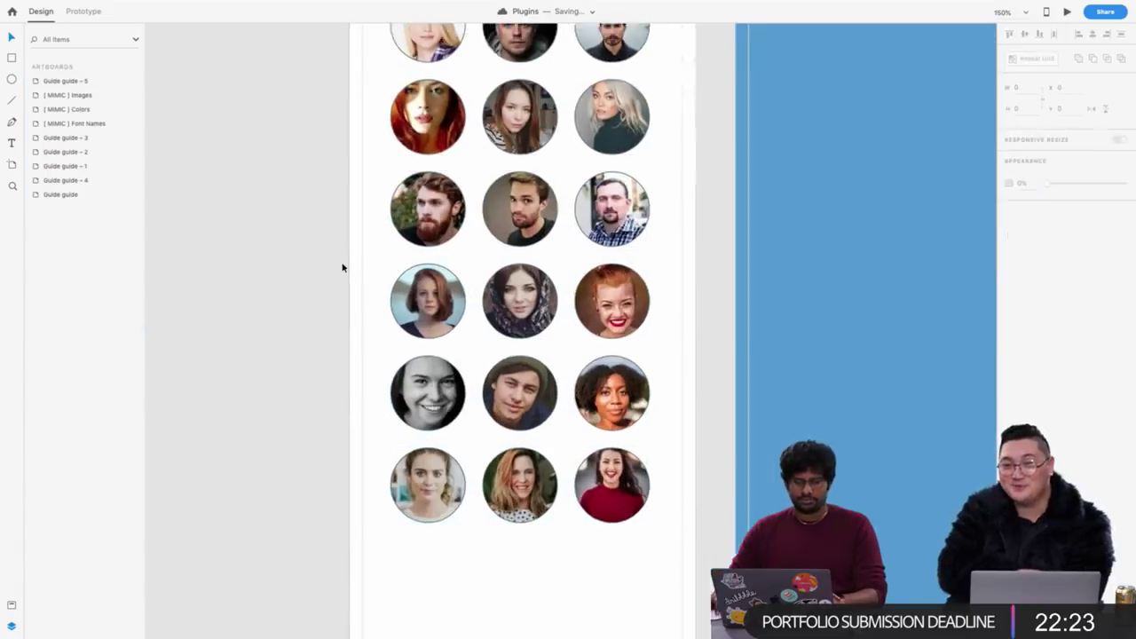
scroll(342, 266, down, 2)
scroll(342, 266, down, 2)
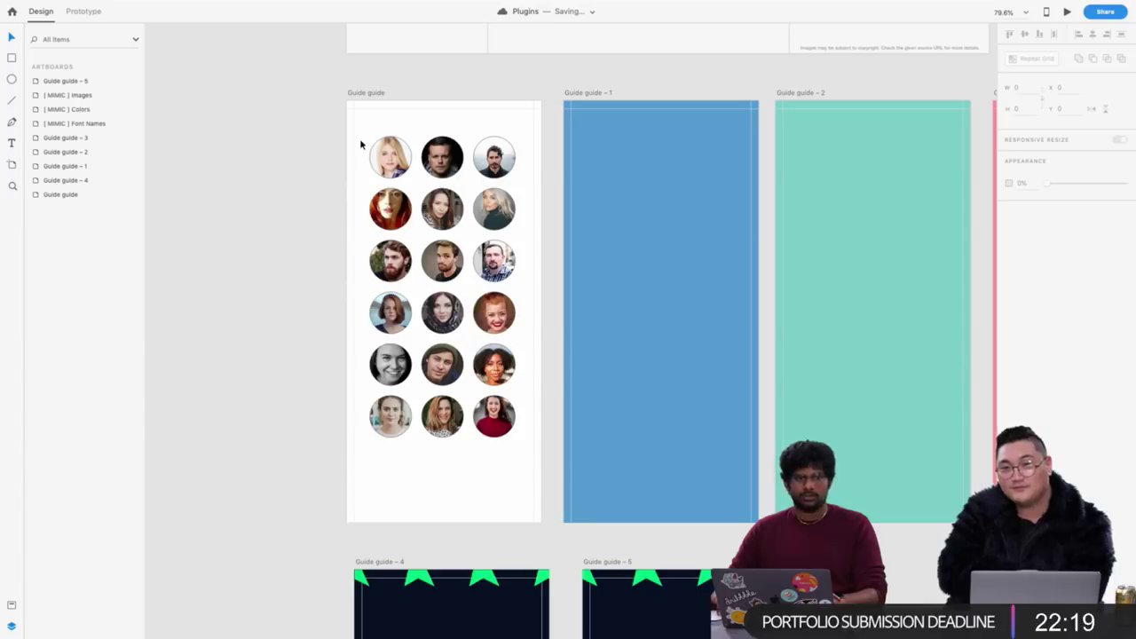
Try enlarging the first avatar circle to about 265 px across and undo the resize
mouse_move(43, 4)
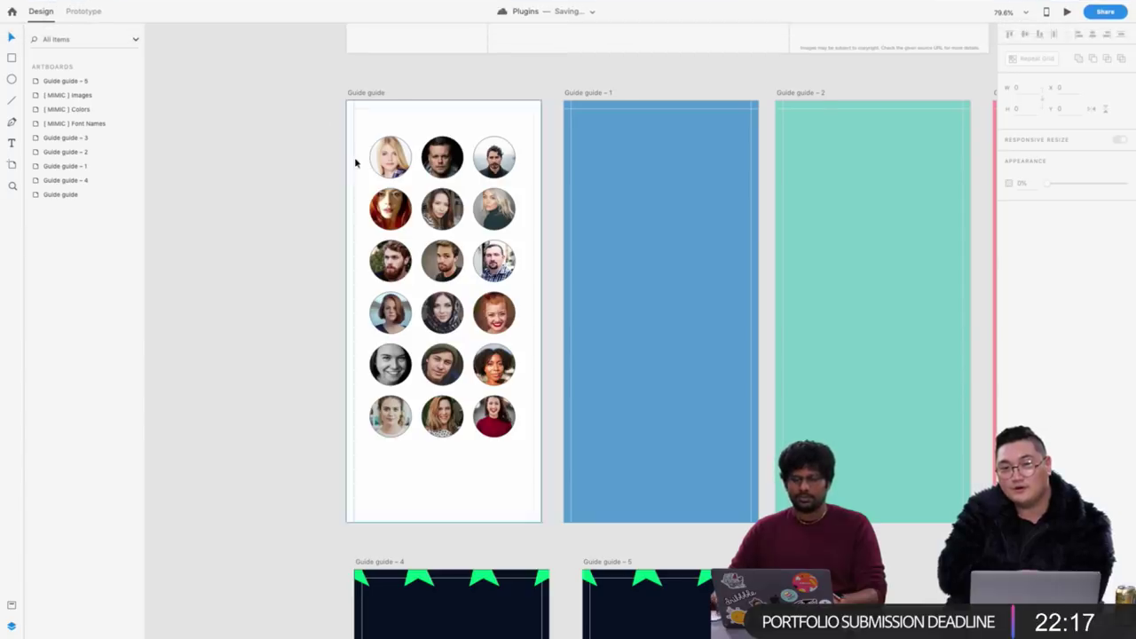
click(391, 157)
drag(412, 178, 486, 256)
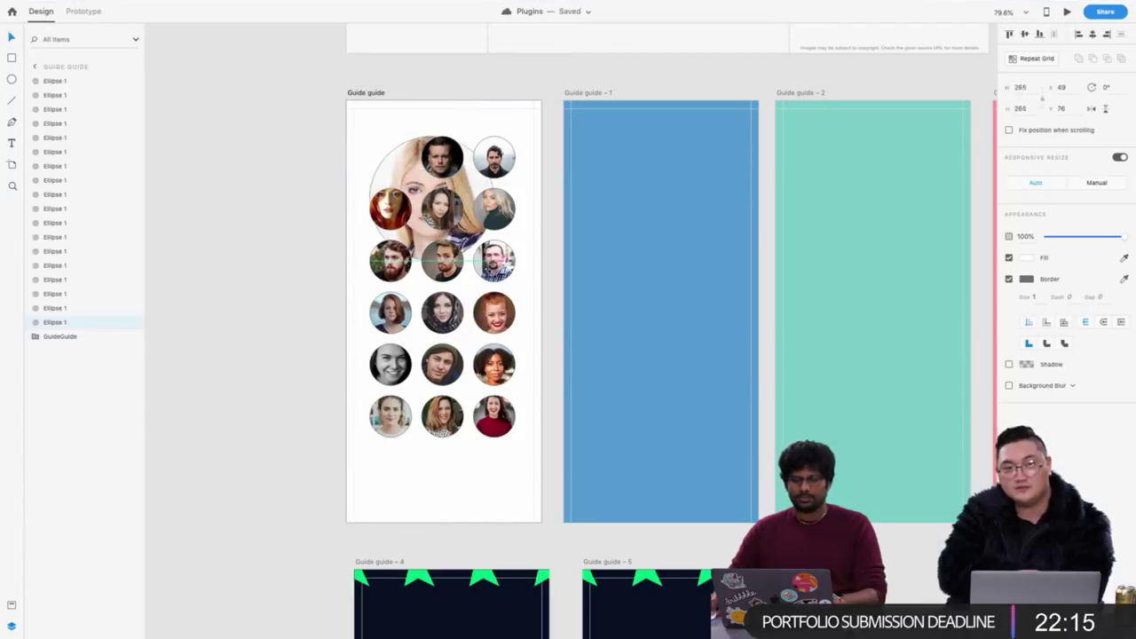
key(super+z)
drag(427, 127, 505, 448)
drag(414, 468, 388, 192)
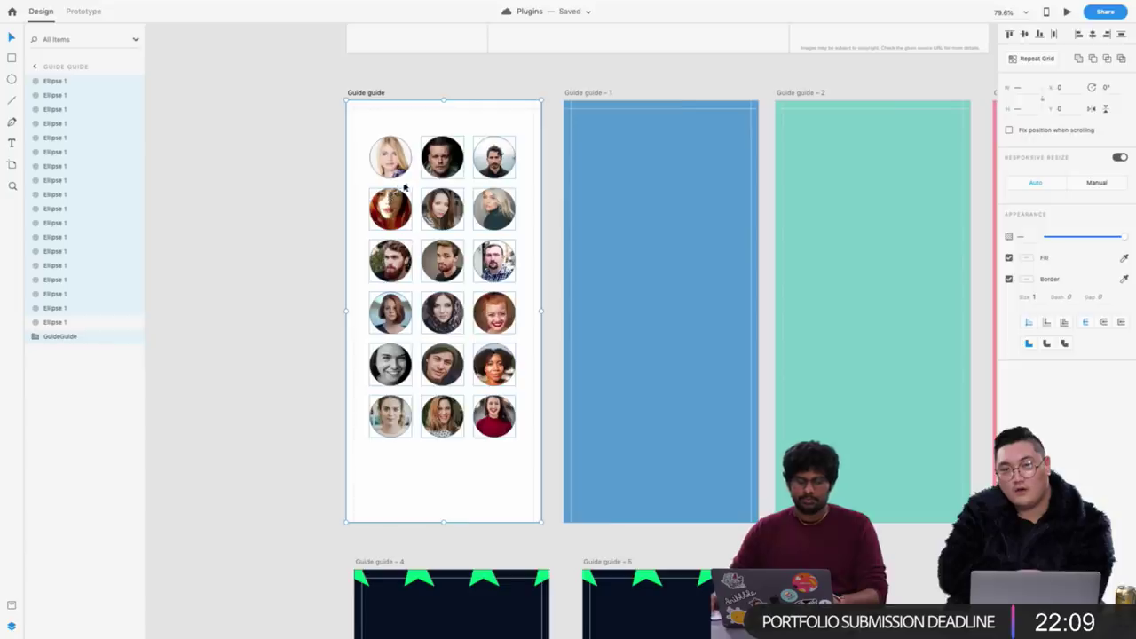
Return to the desktop notes and mark the Covert to shape entry in the Favorite plugins list
key(super+h)
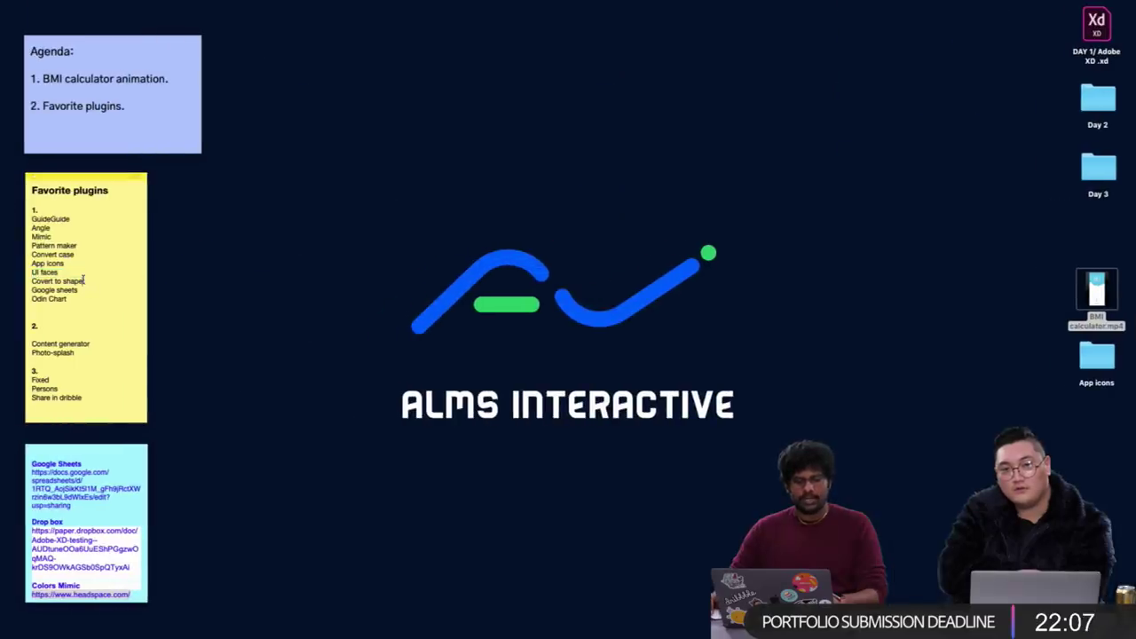
drag(89, 291, 82, 282)
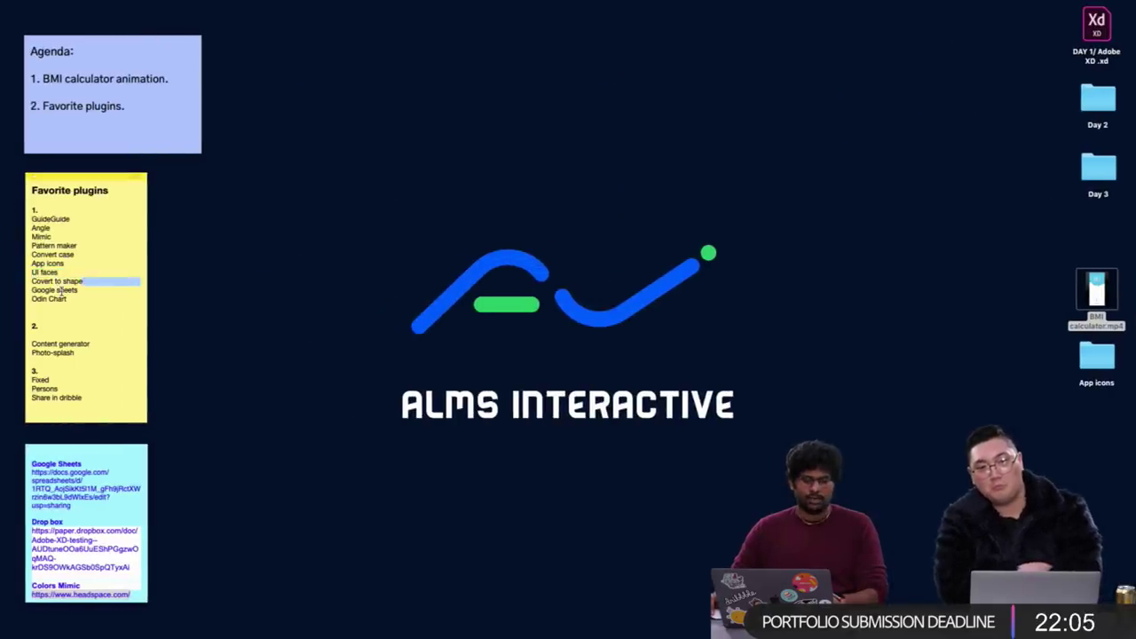
triple_click(58, 291)
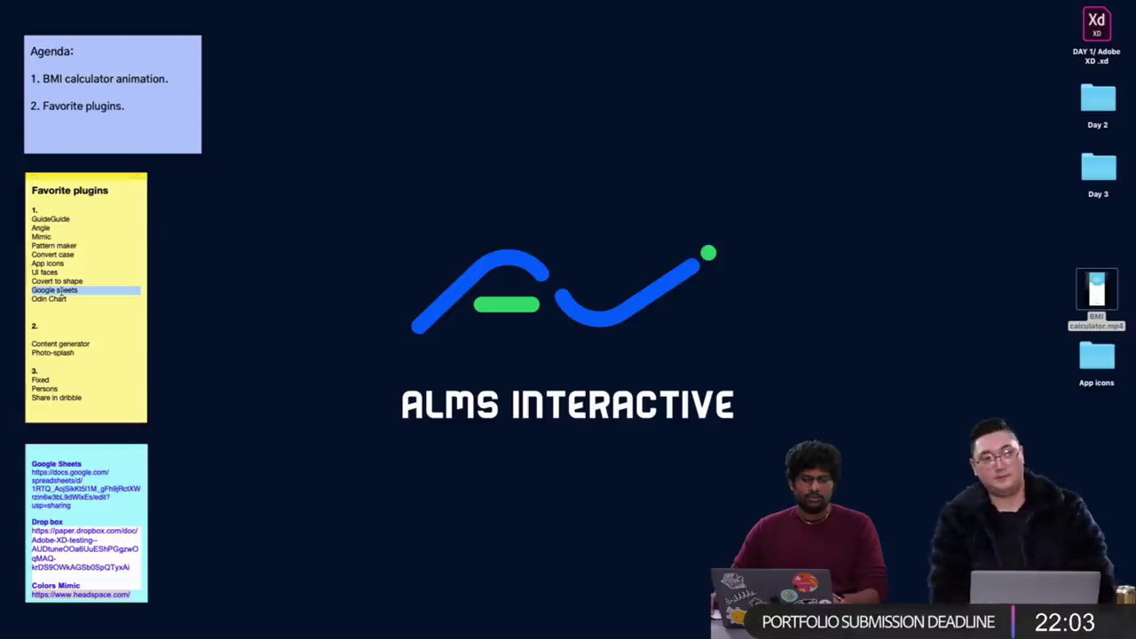
double_click(68, 293)
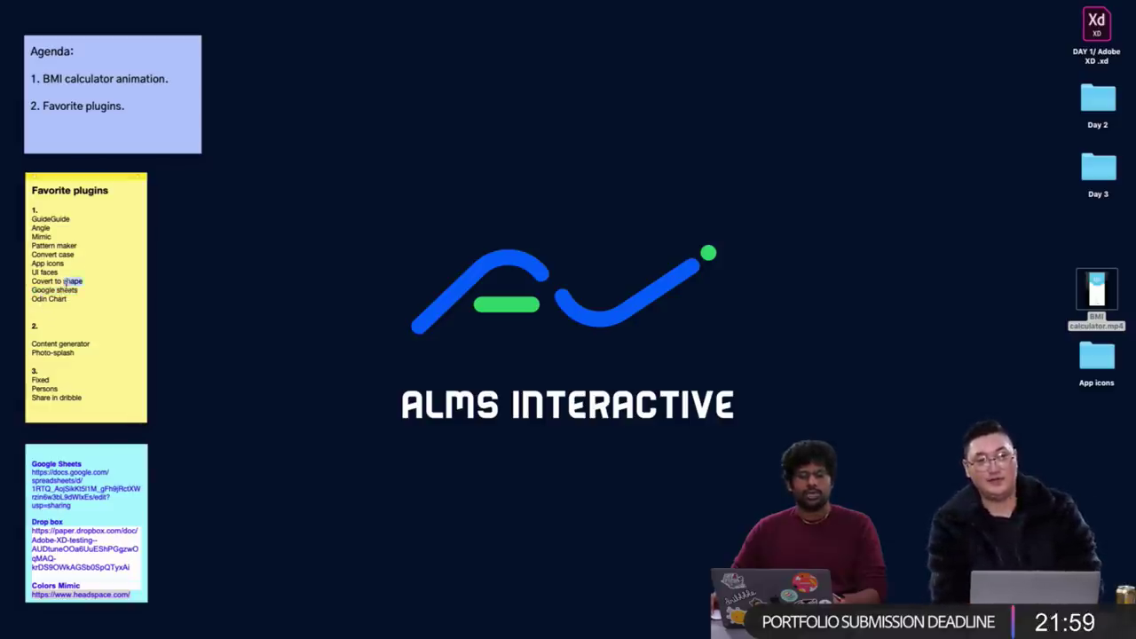
triple_click(67, 282)
Back in the Adobe XD Plugins document, add a Web 1280 artboard of 1280 by 800 px
key(ctrl+Right)
scroll(557, 181, down, 5)
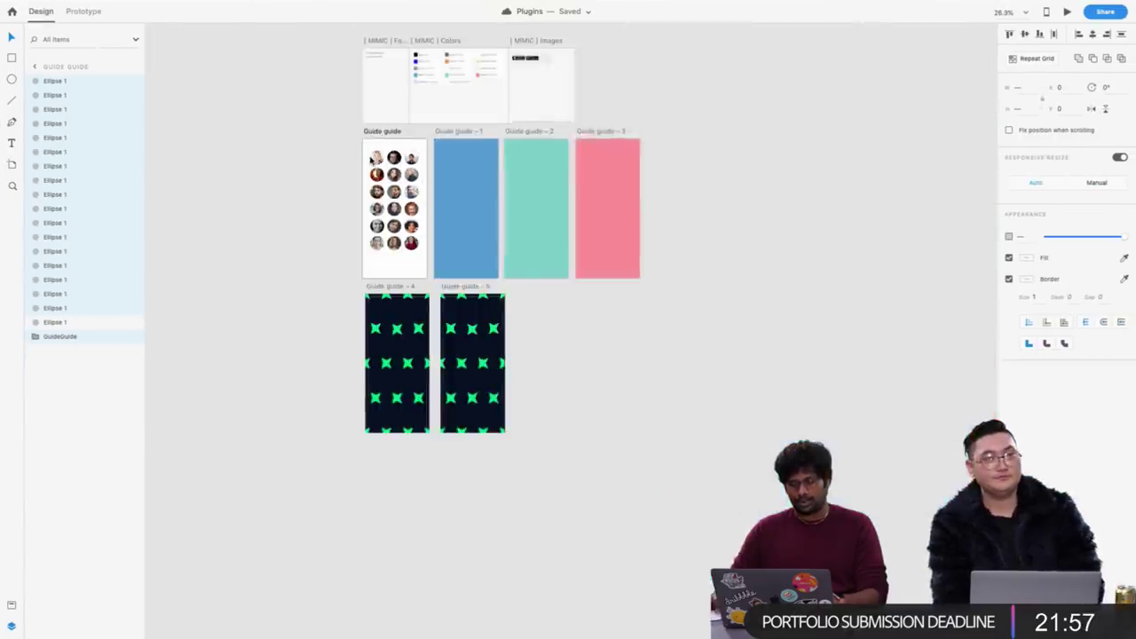
scroll(391, 293, down, 3)
scroll(390, 293, up, 5)
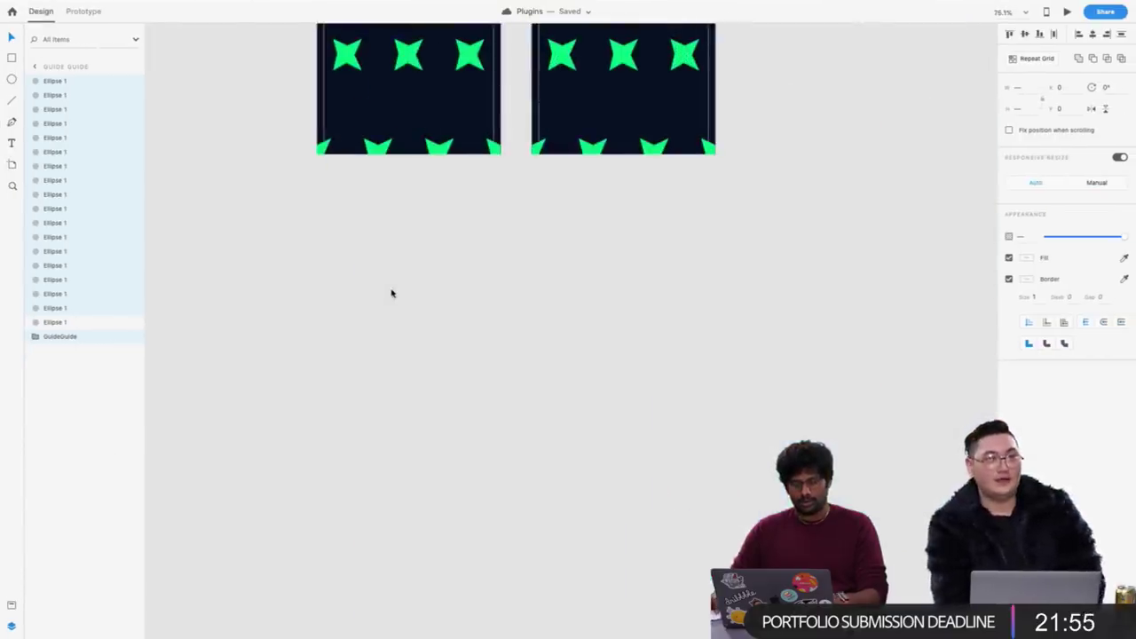
key(a)
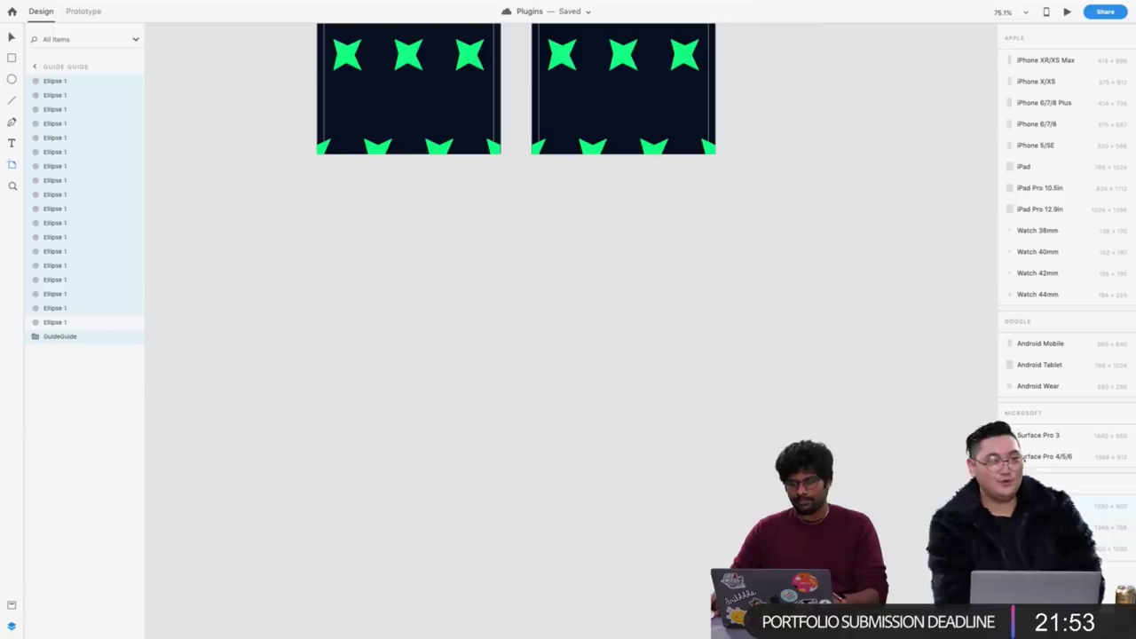
click(1065, 506)
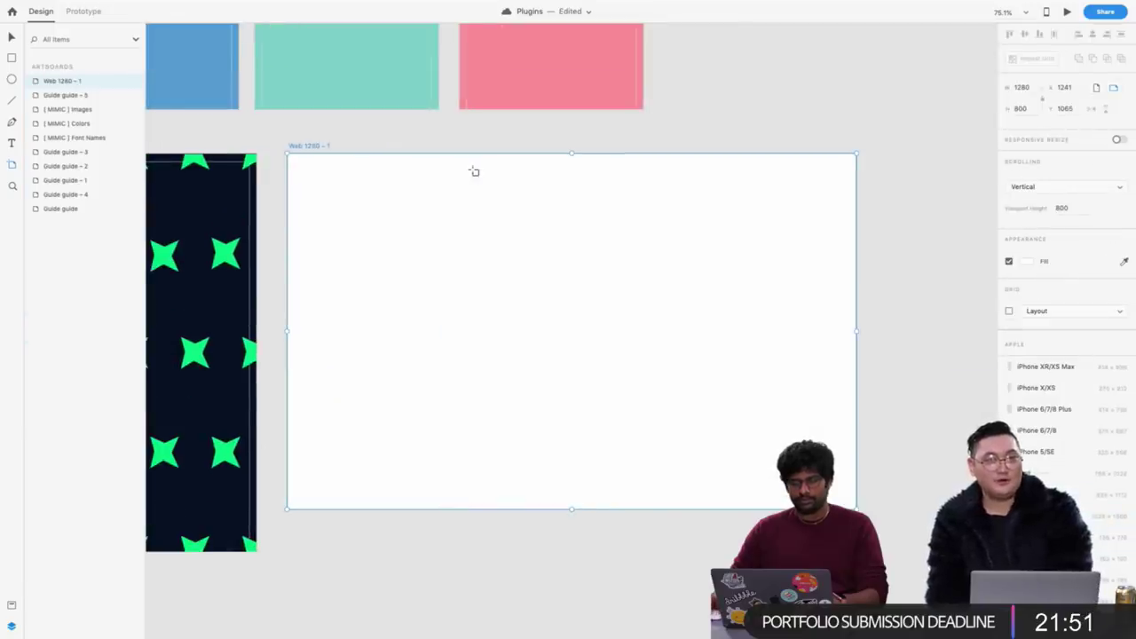
scroll(300, 153, up, 2)
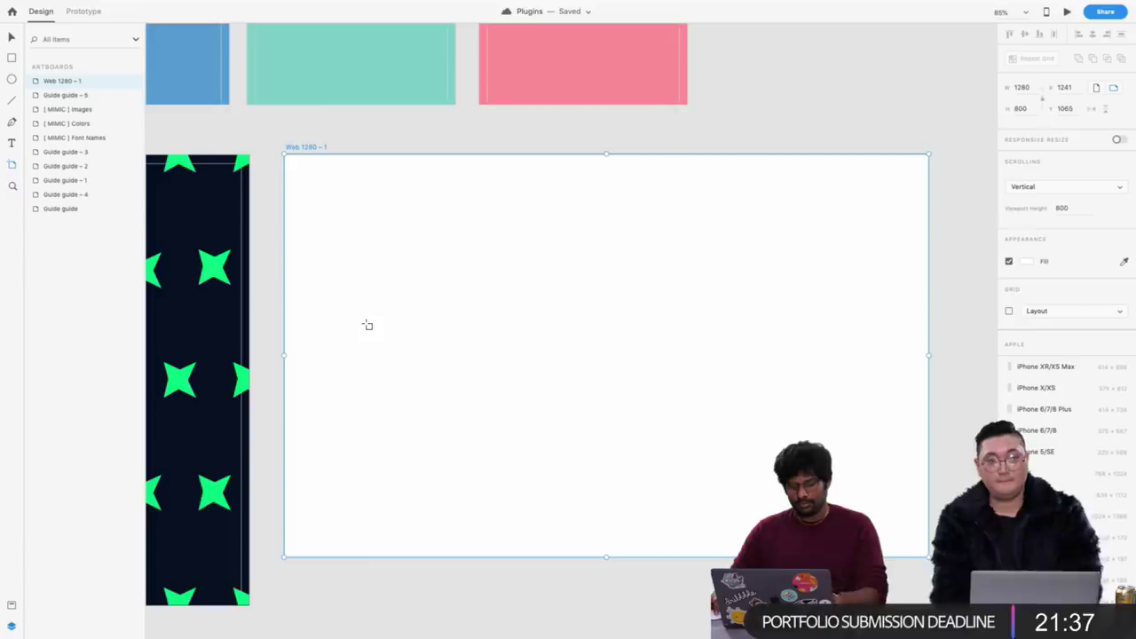
drag(330, 264, 361, 292)
key(Delete)
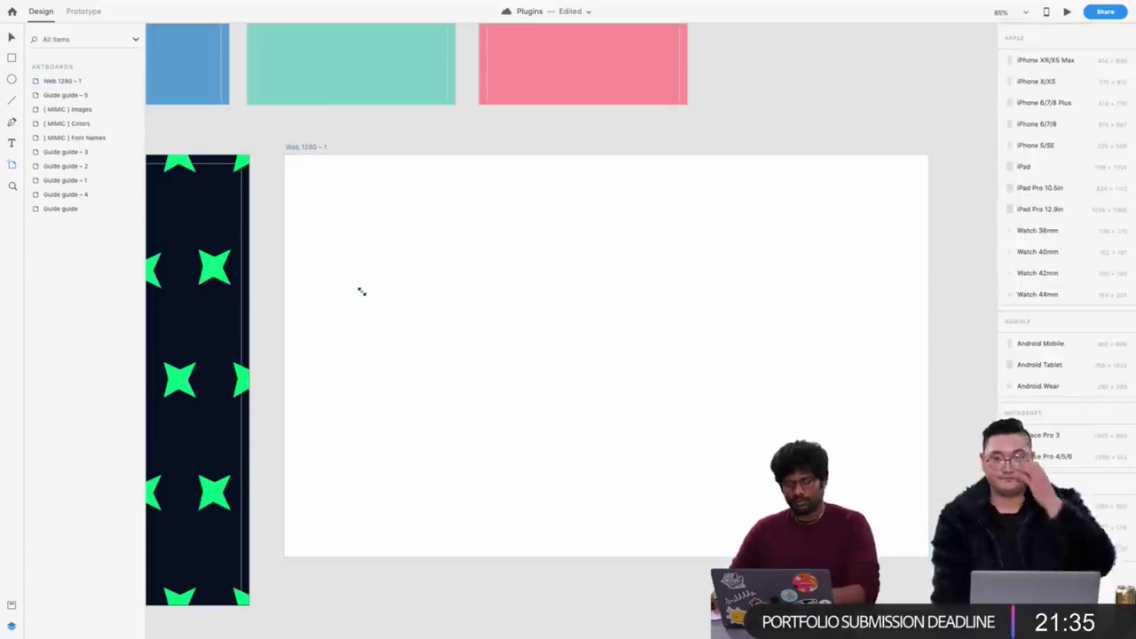
Draw a circle about 80 px across on the Web 1280 artboard
key(e)
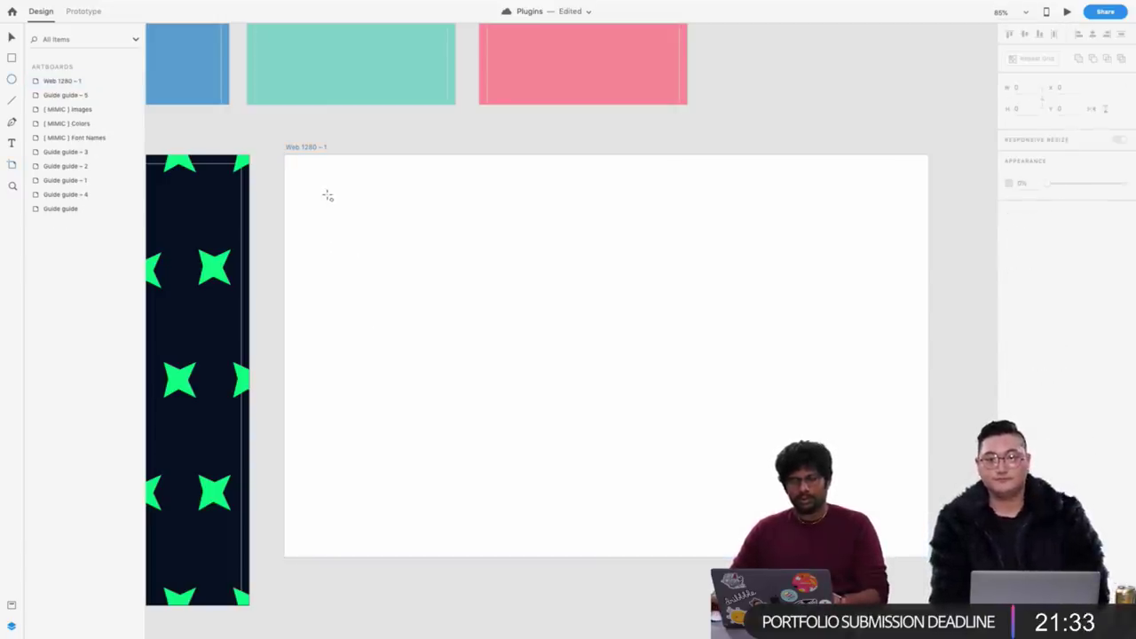
drag(337, 183, 458, 331)
key(v)
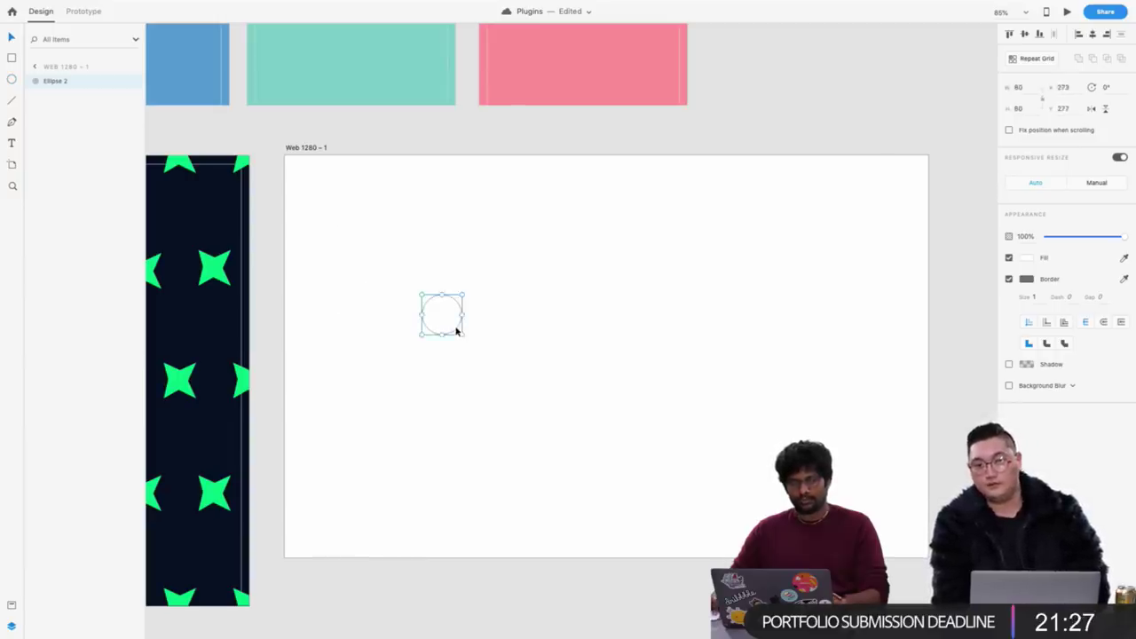
Draw a sidebar rectangle about 226 by 808 px along the artboard's left edge, with no border and a light grey fill
drag(282, 150, 398, 558)
click(1009, 300)
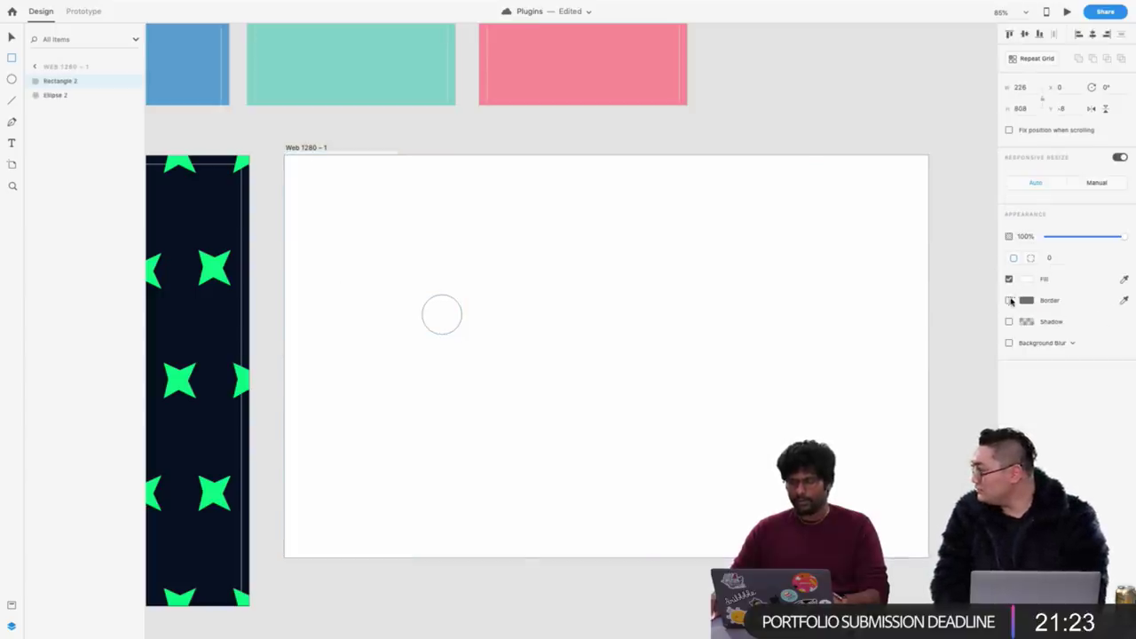
click(1026, 281)
drag(918, 259, 882, 231)
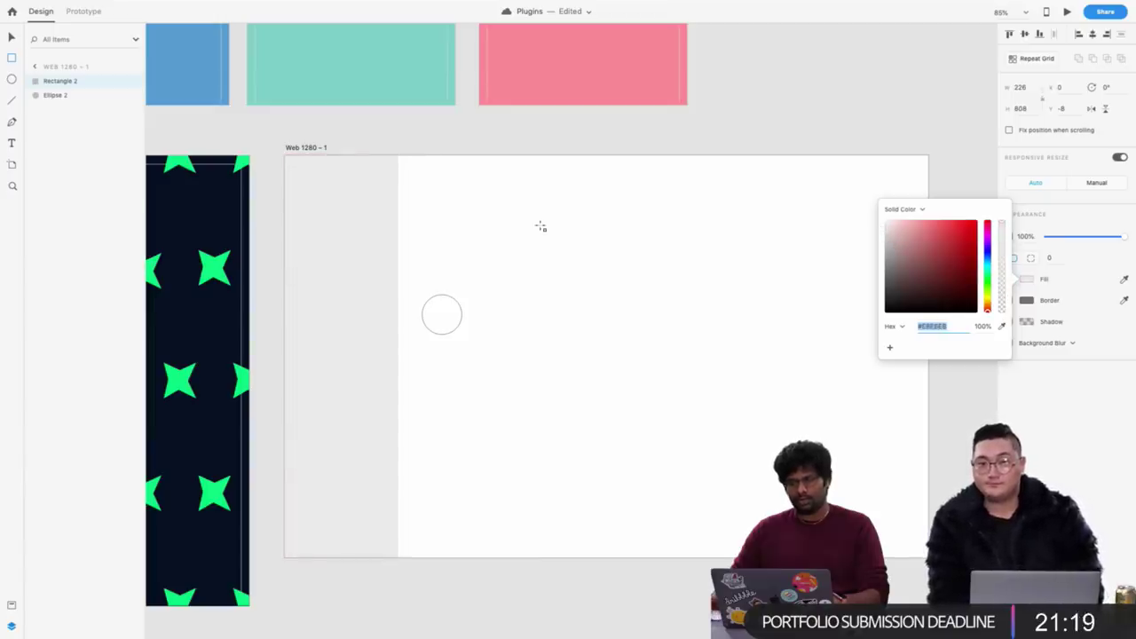
text(ee)
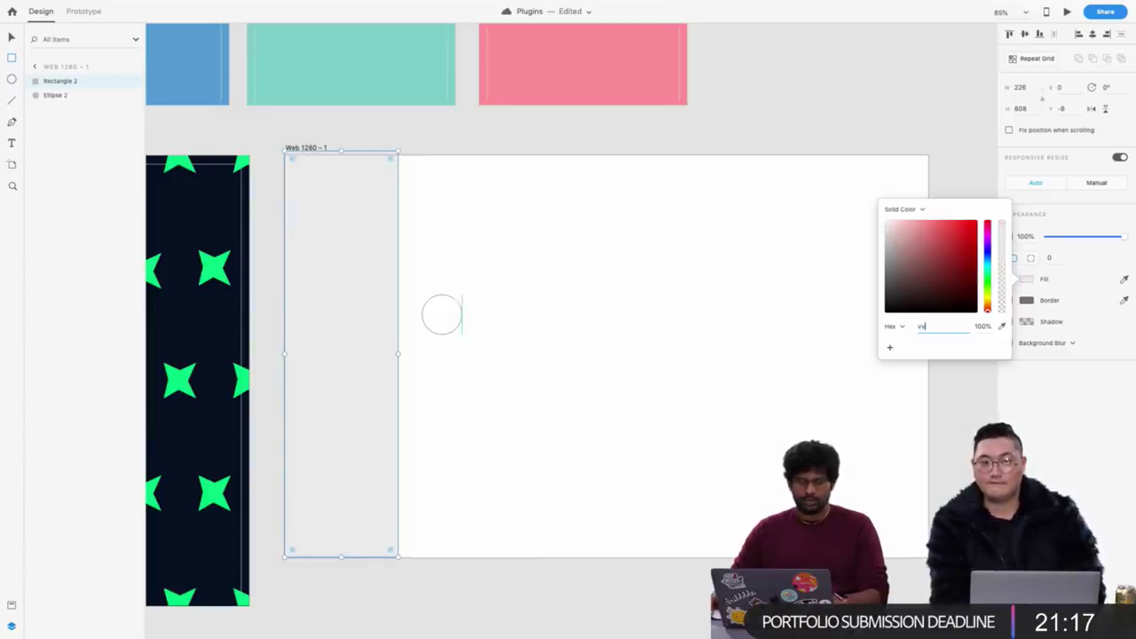
key(Escape)
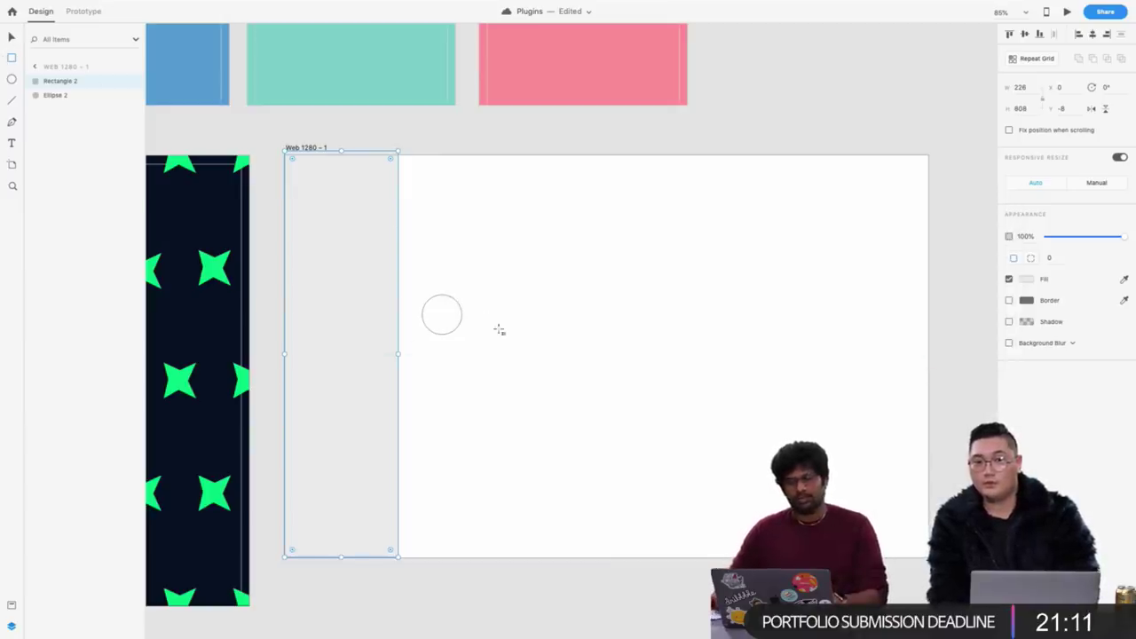
Move the circle up near the top of the white area, to about X 275 and Y 62
click(484, 360)
click(454, 306)
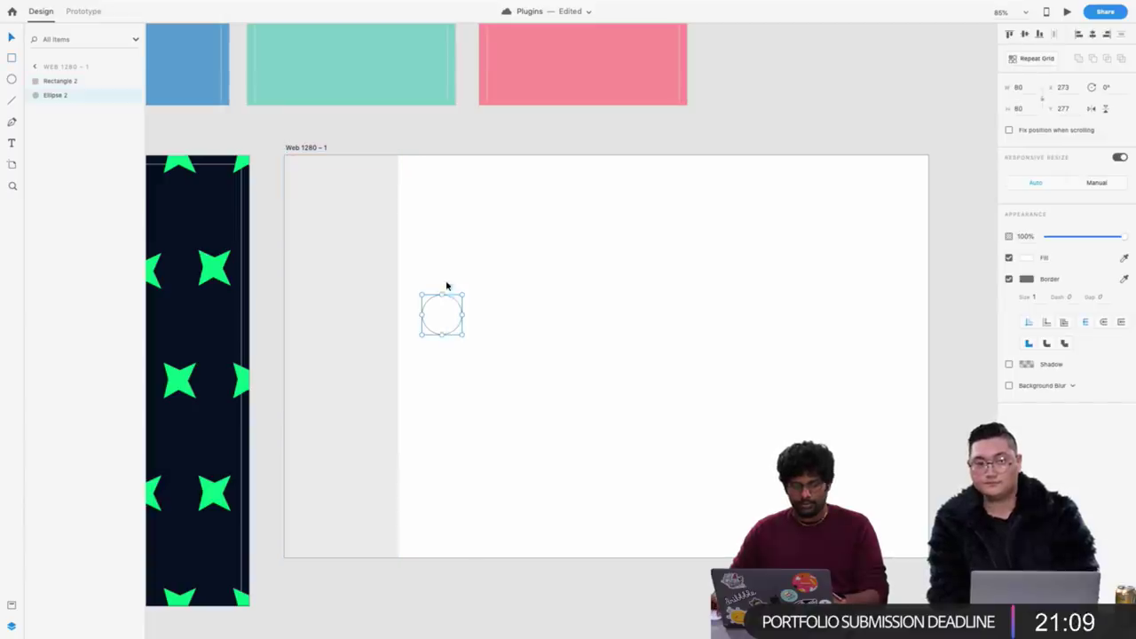
drag(450, 299, 451, 191)
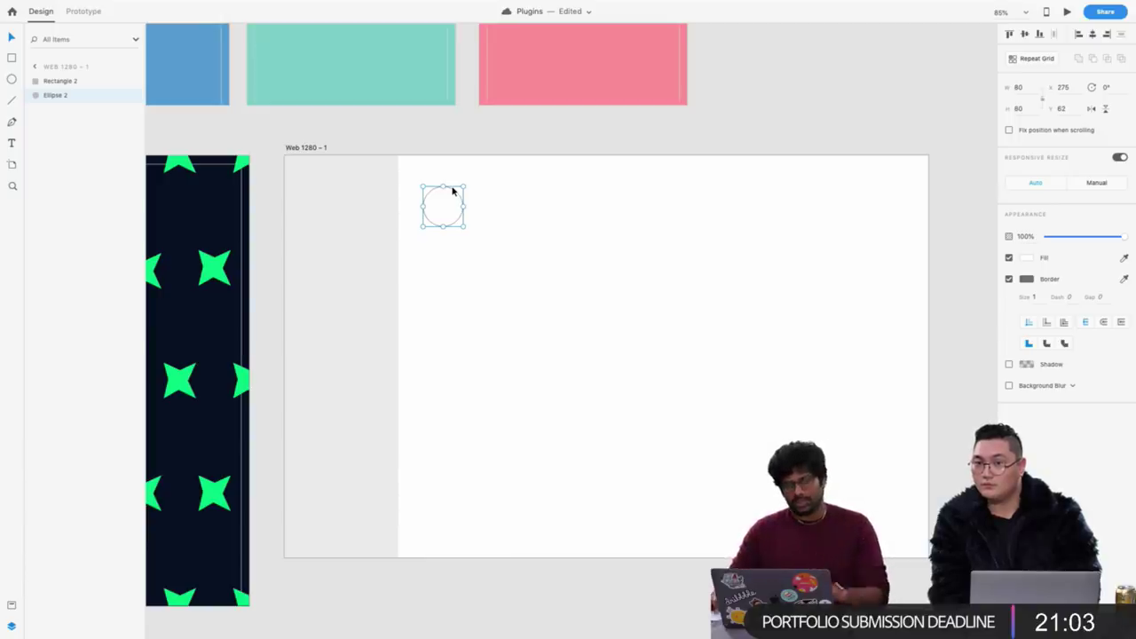
Add the text Name and place it just right of the circle, level with the circle's top
scroll(454, 193, up, 5)
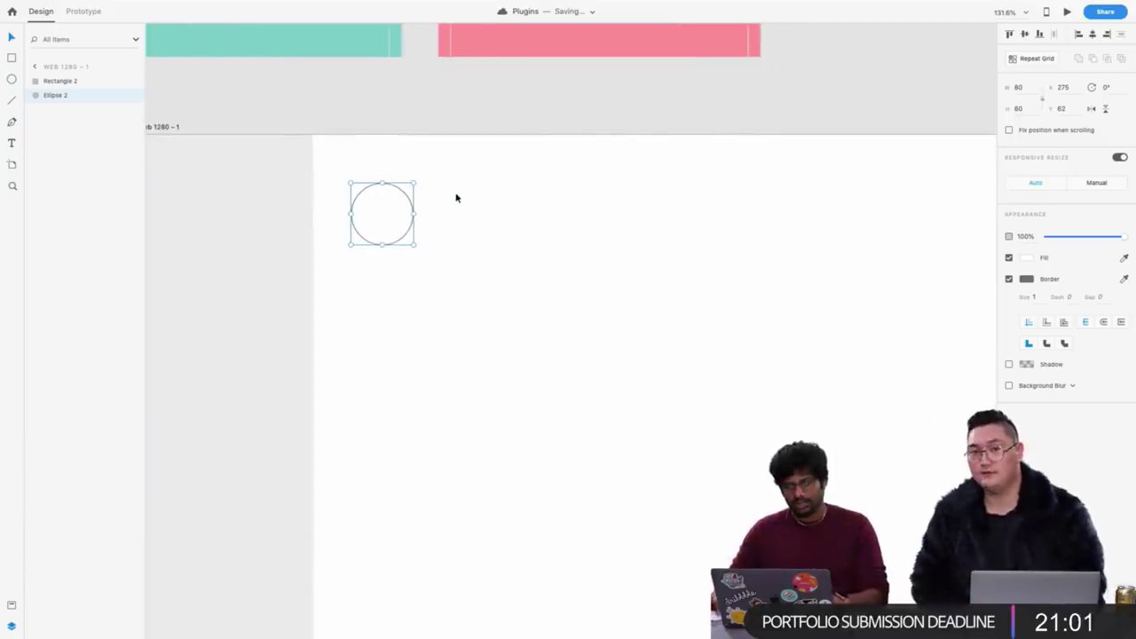
click(457, 194)
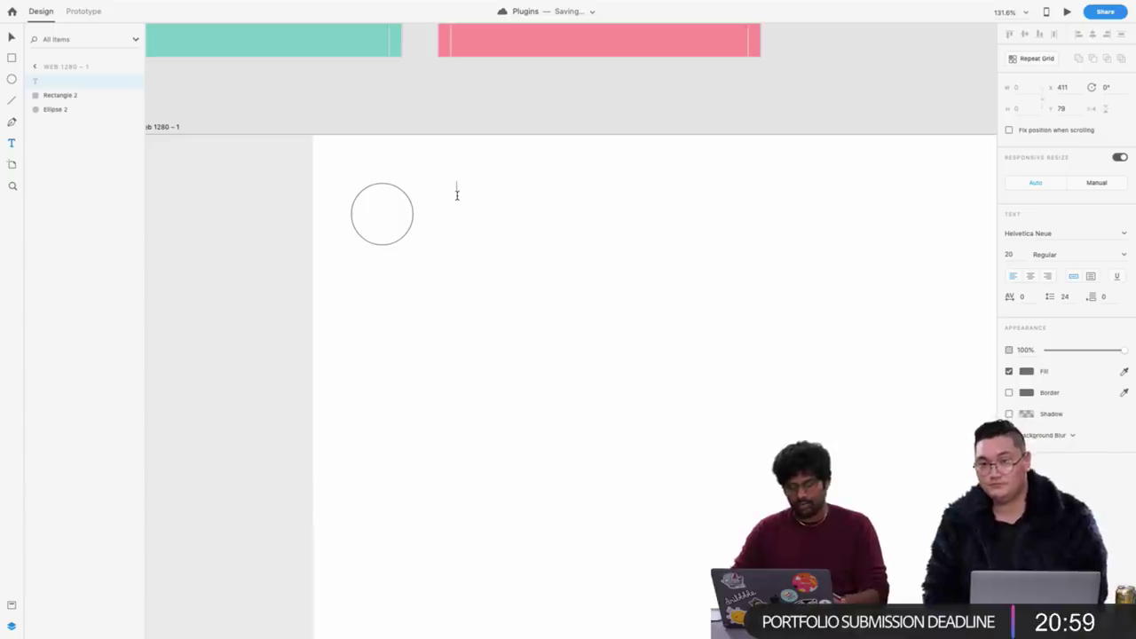
text(Name)
key(Escape)
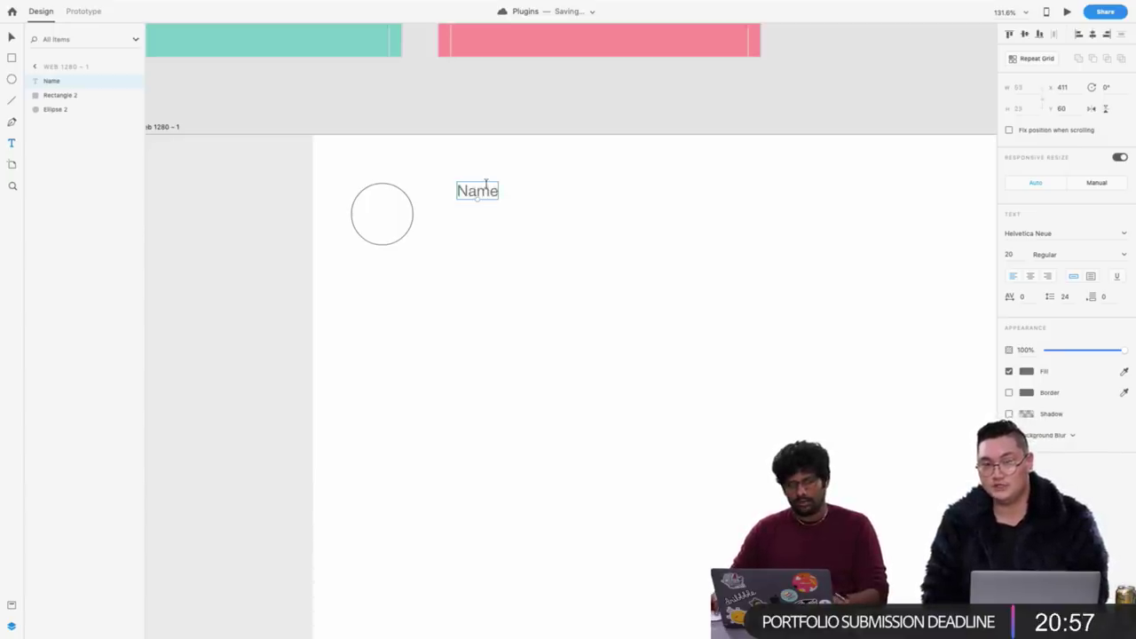
drag(487, 190, 458, 195)
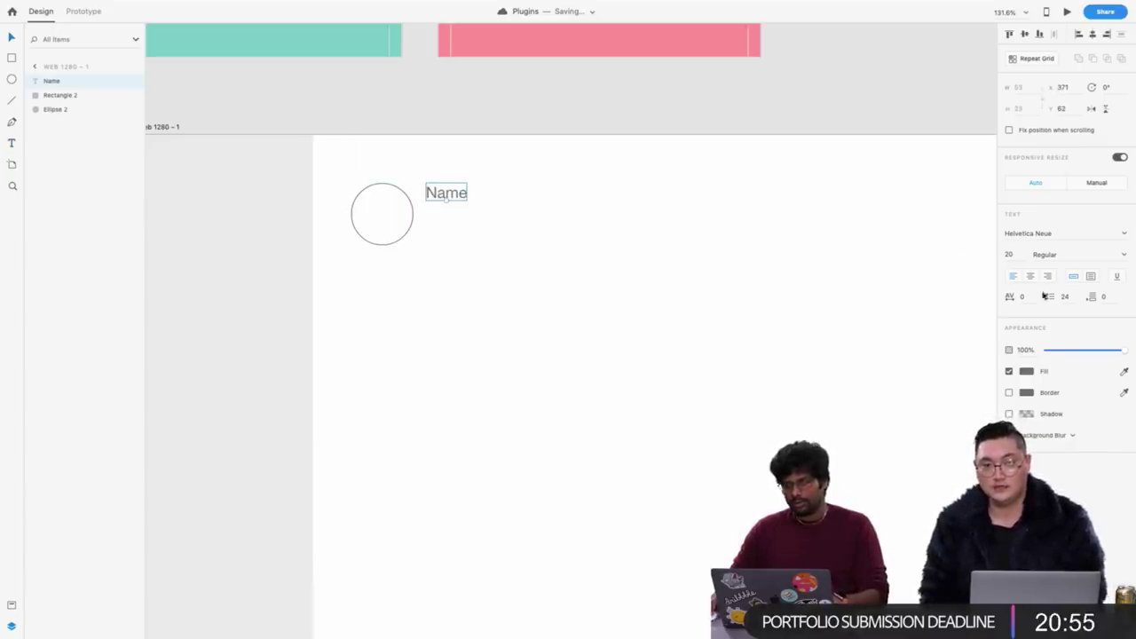
Set the Name text to size 24 and Bold weight
click(1018, 256)
text(2)
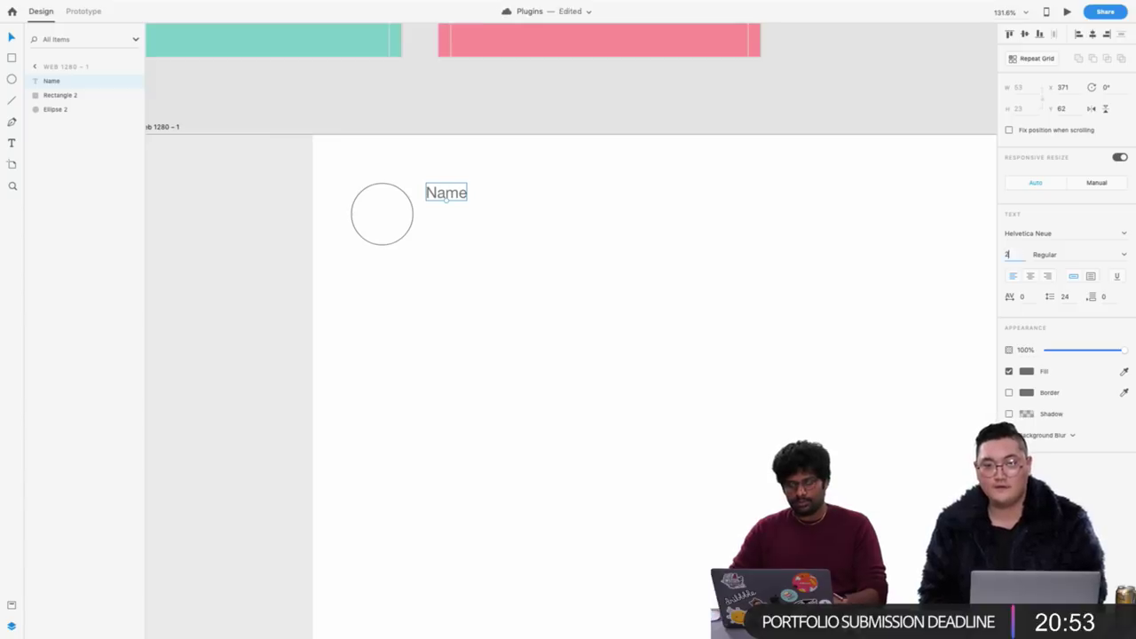
text(4)
key(Return)
click(1123, 255)
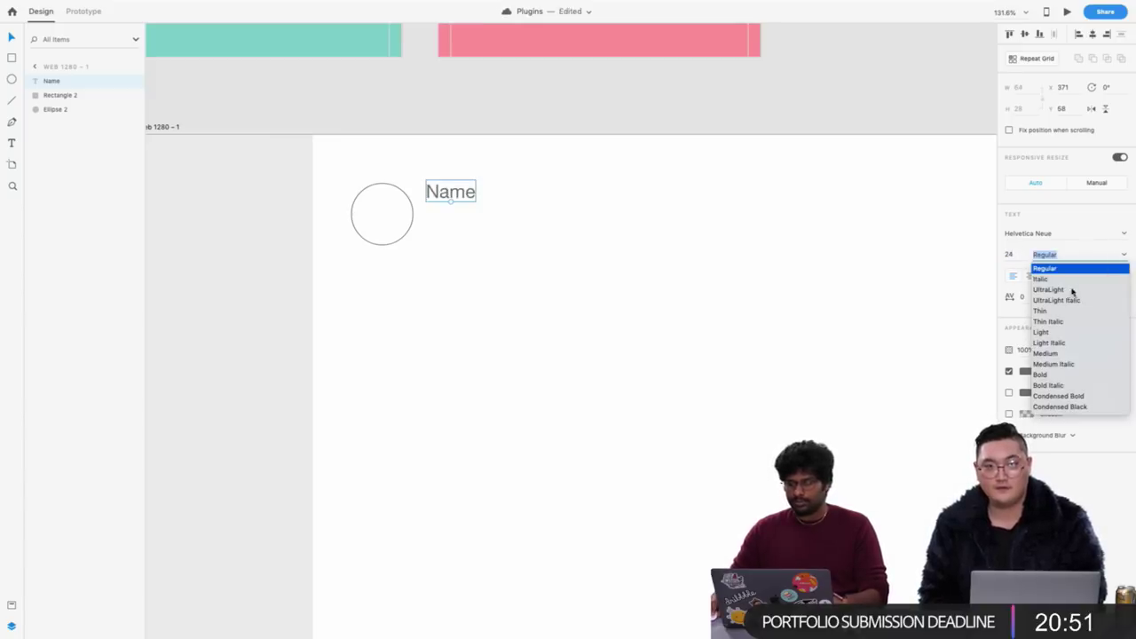
click(1040, 374)
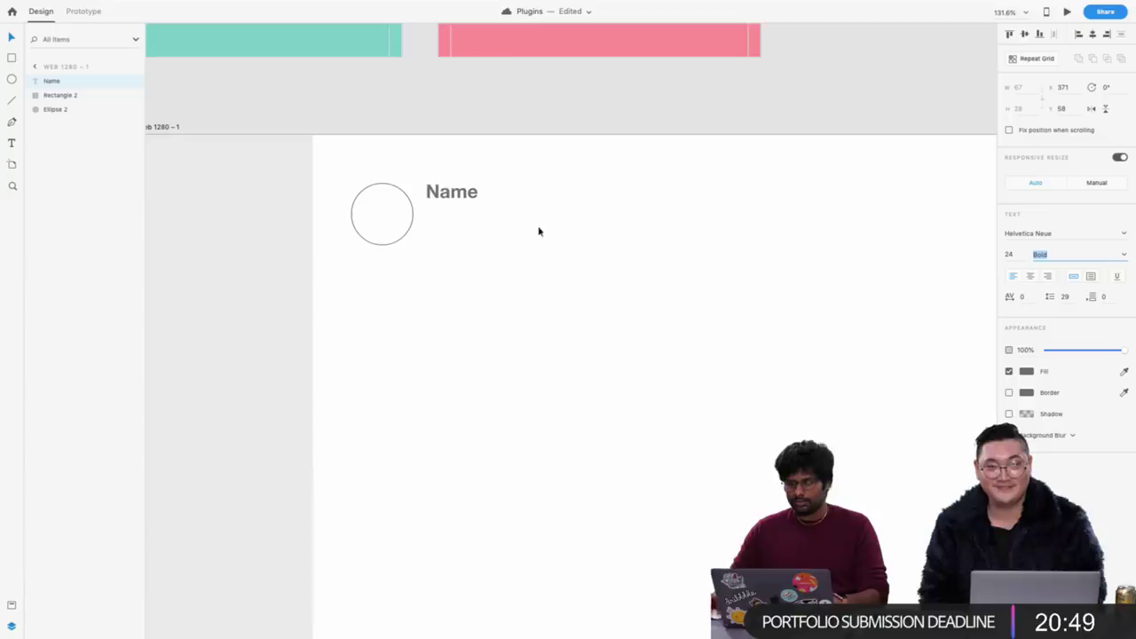
Duplicate the Name text directly below itself, change the copy to Description and set its weight to Regular
drag(452, 193, 453, 228)
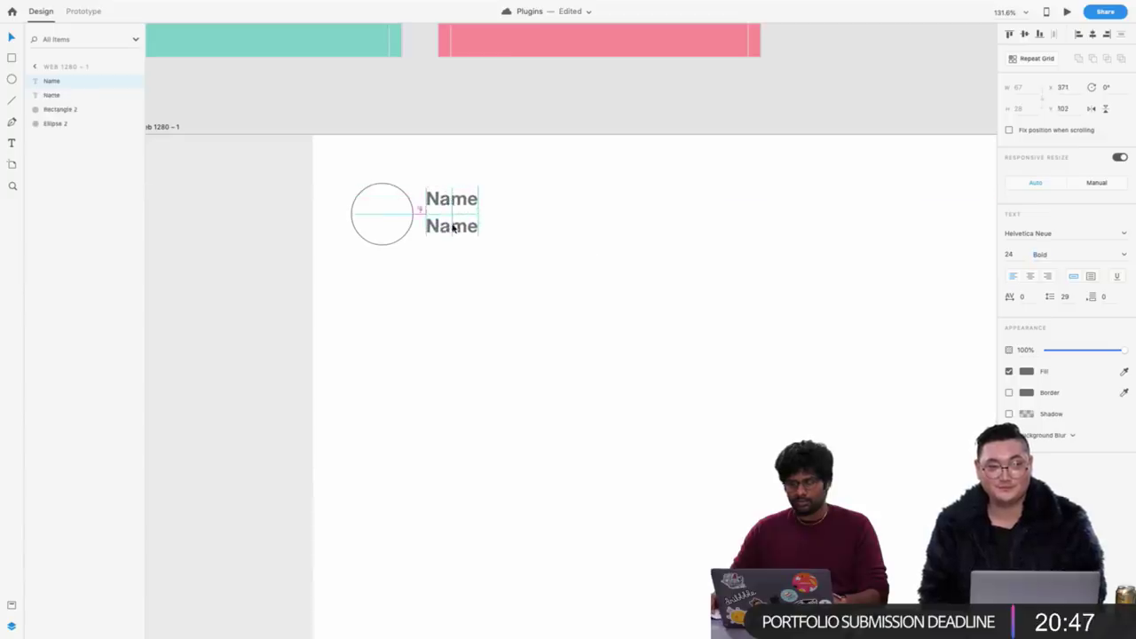
double_click(453, 228)
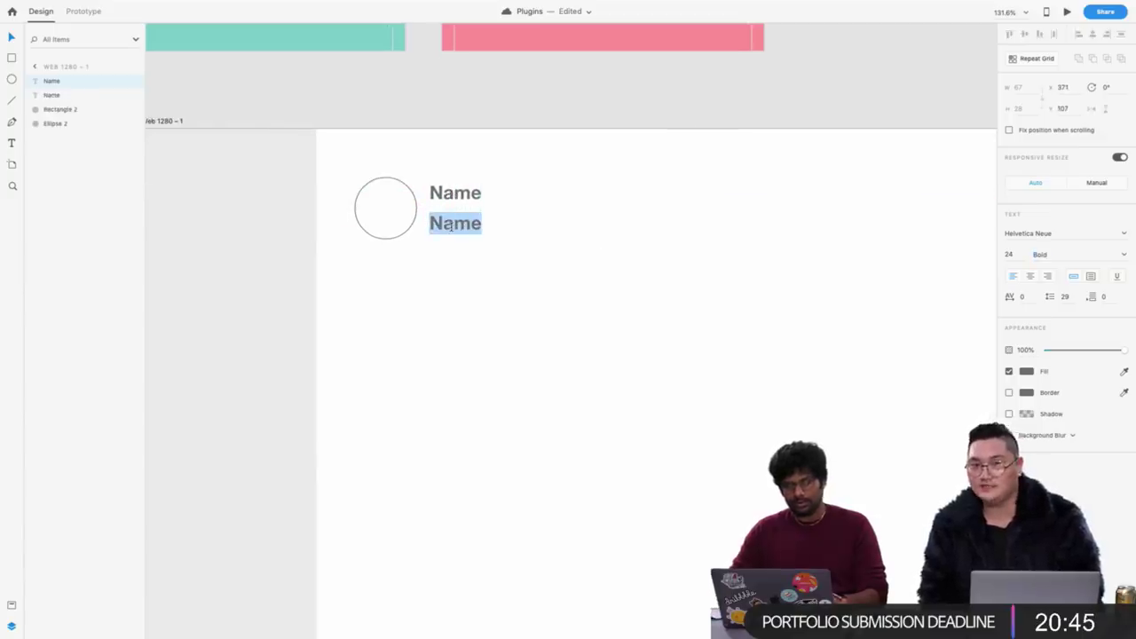
text(Description)
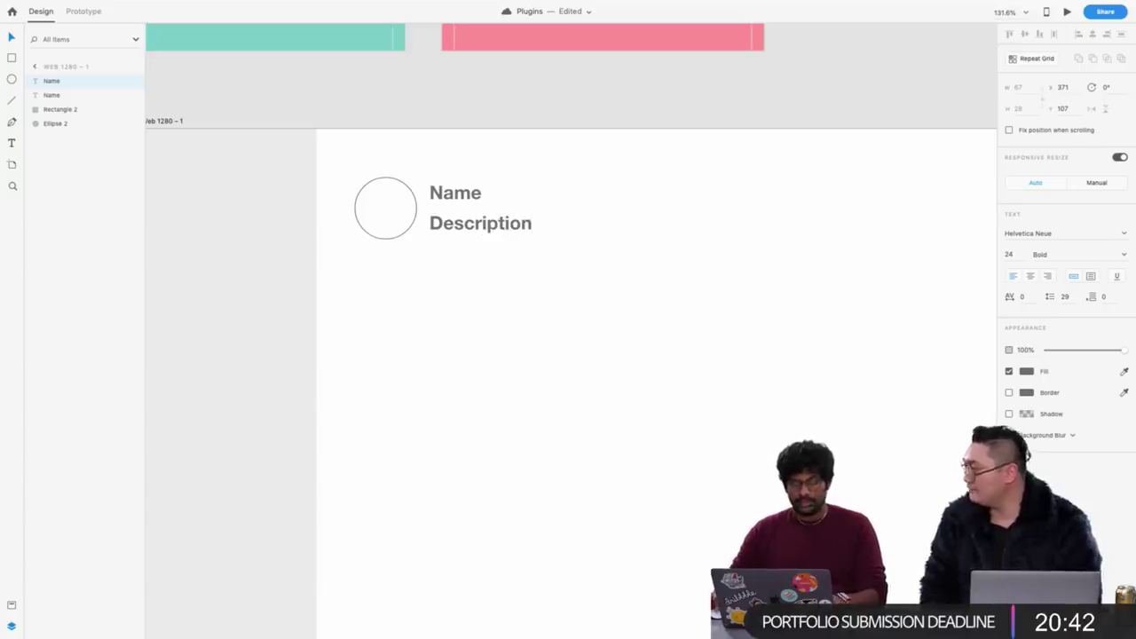
key(Escape)
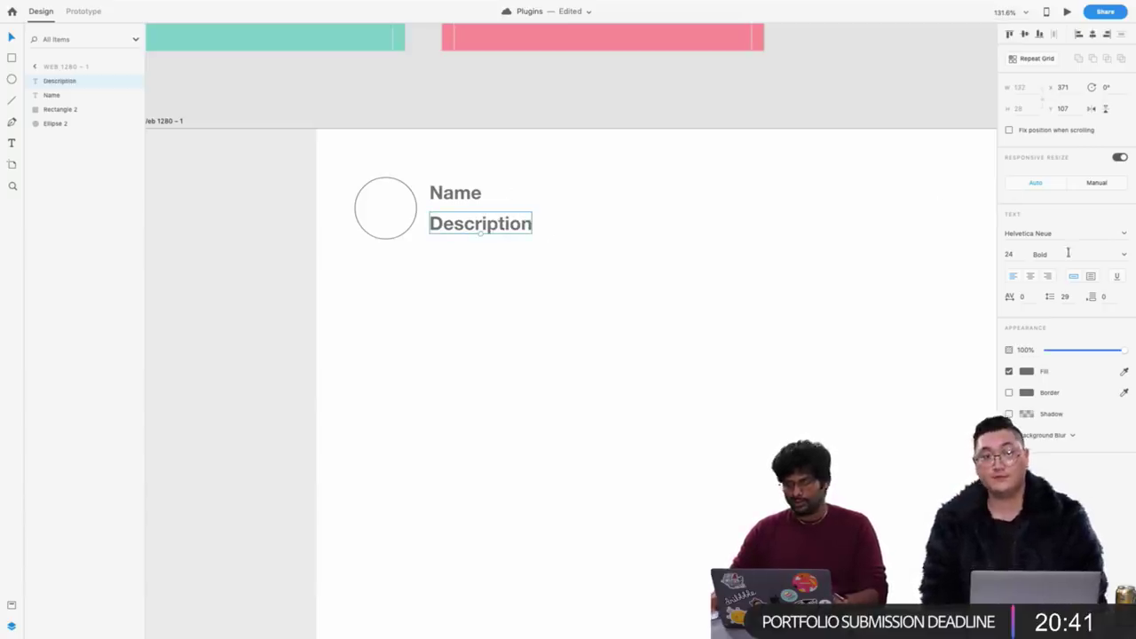
click(1118, 256)
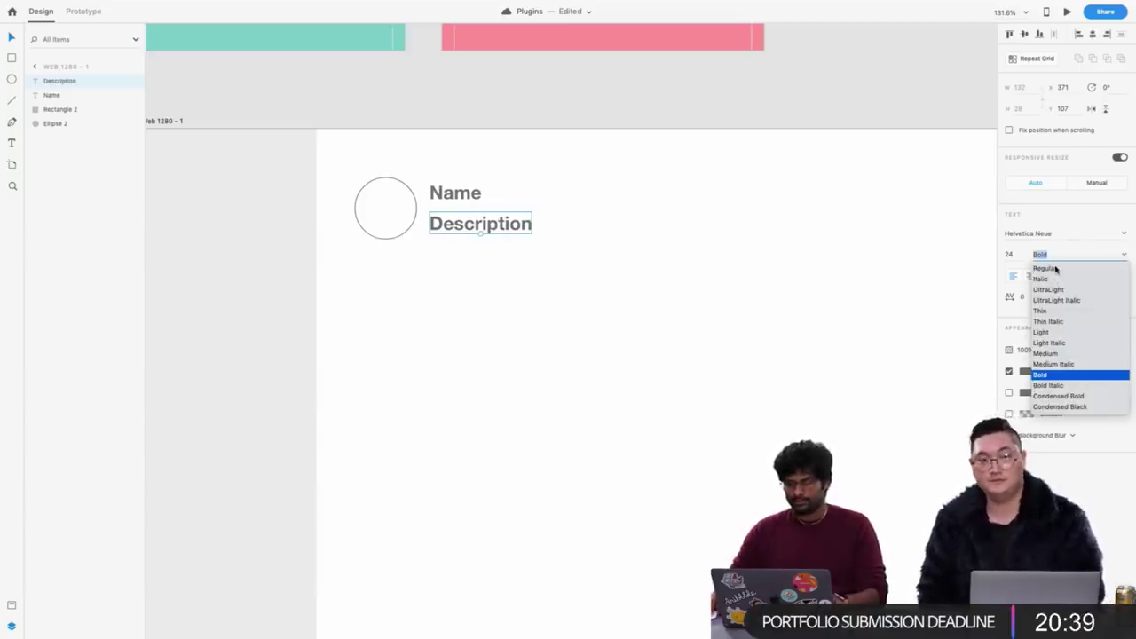
click(1052, 268)
Place a copy of the Name text at the right end of the row, reword it as Date and make it Regular
drag(347, 145, 505, 289)
drag(456, 228, 777, 207)
key(Escape)
scroll(442, 206, down, 3)
text(Date)
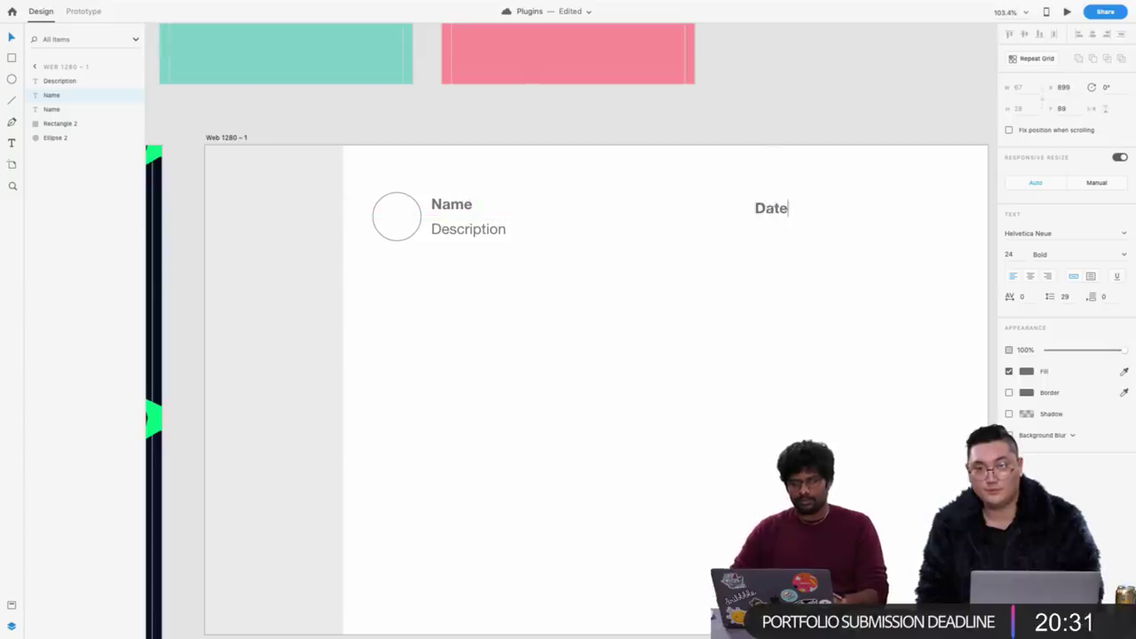
key(Escape)
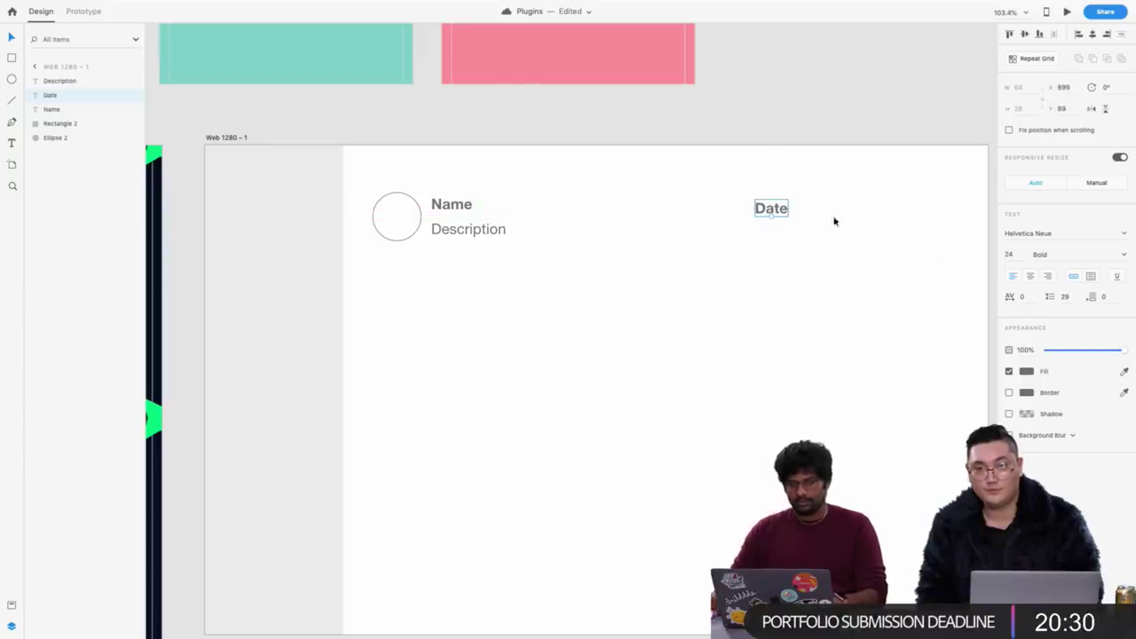
click(1124, 255)
click(1062, 268)
Change the font of the Date, Name and Description texts to SF Compact Display
click(1040, 233)
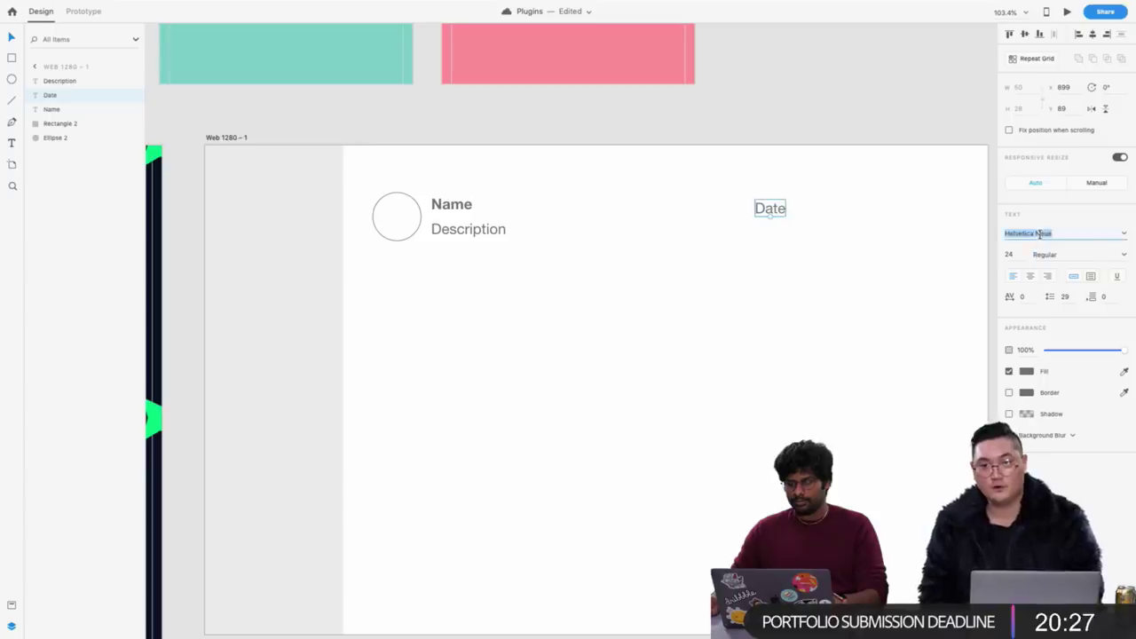
text(SF Compact Display)
key(Return)
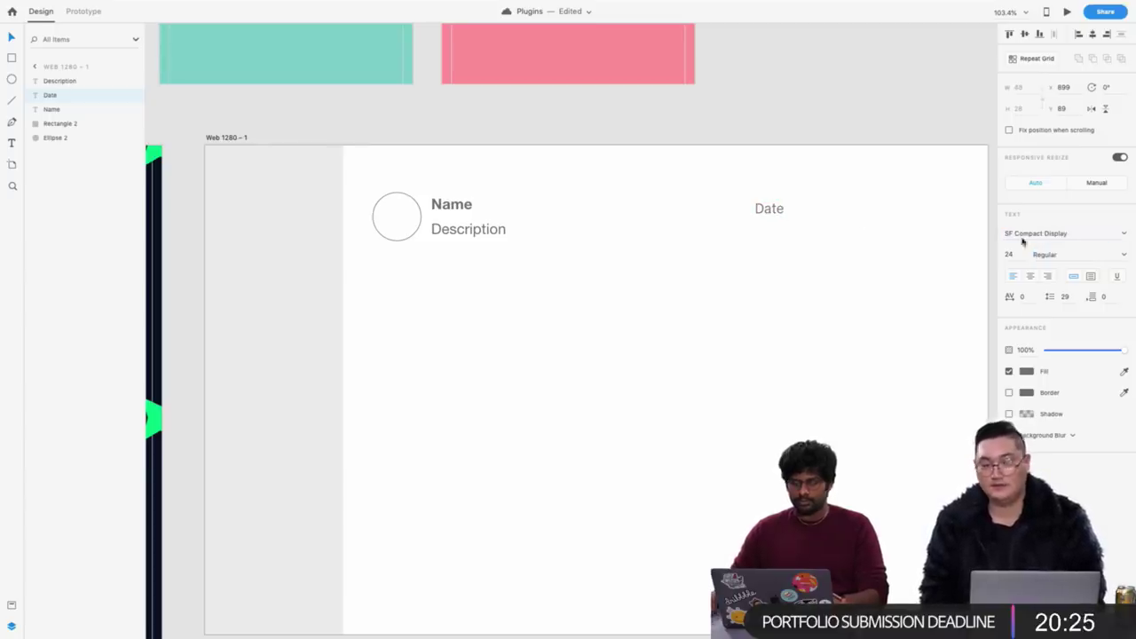
click(451, 204)
drag(443, 182, 778, 270)
click(1055, 240)
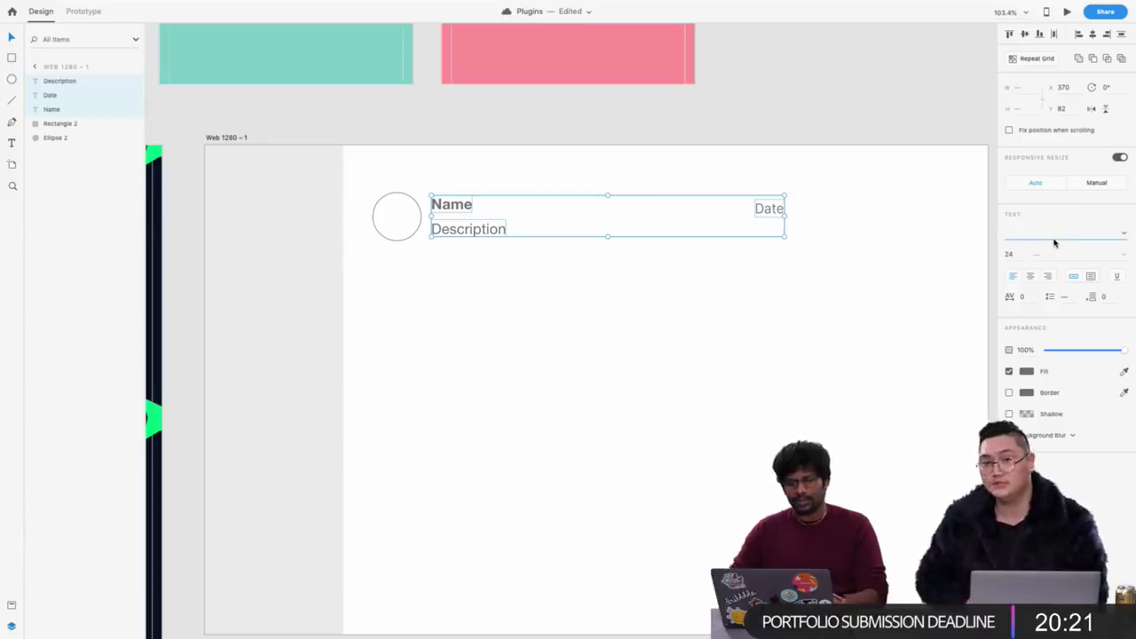
text(SF Compact Display)
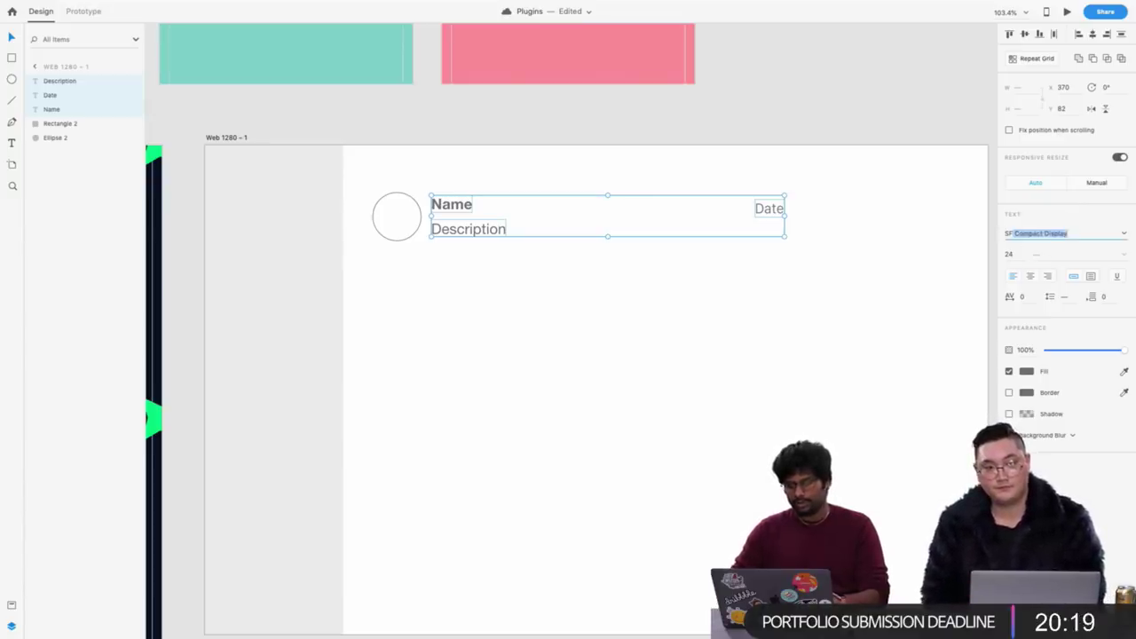
key(Return)
scroll(421, 177, up, 3)
key(Escape)
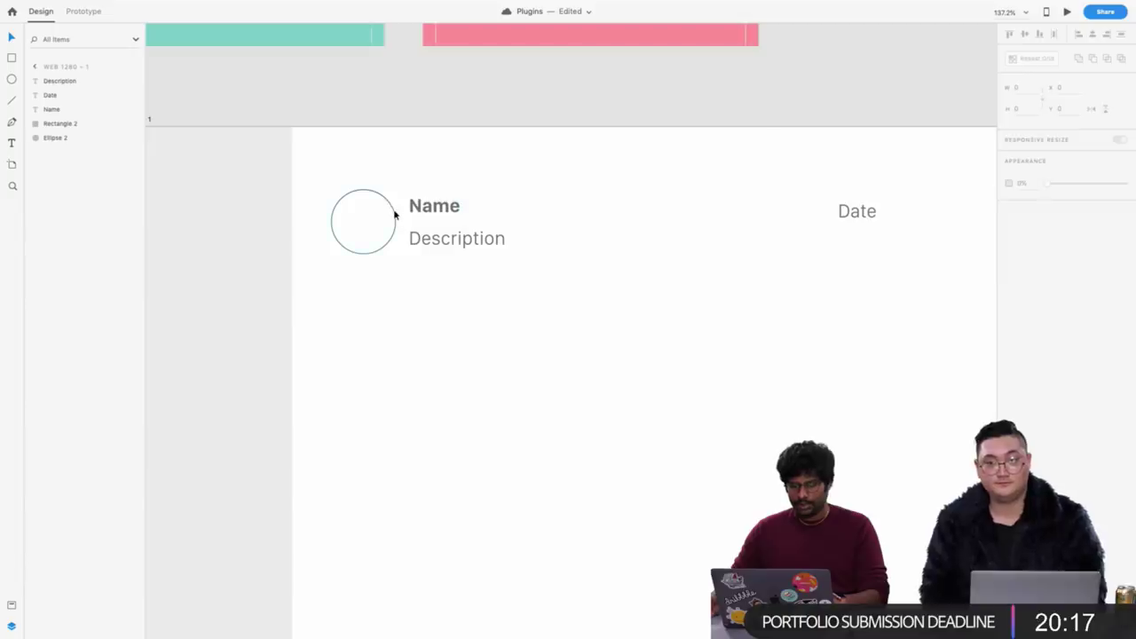
Remove the border from the circle beside the Name text and deselect it
click(395, 213)
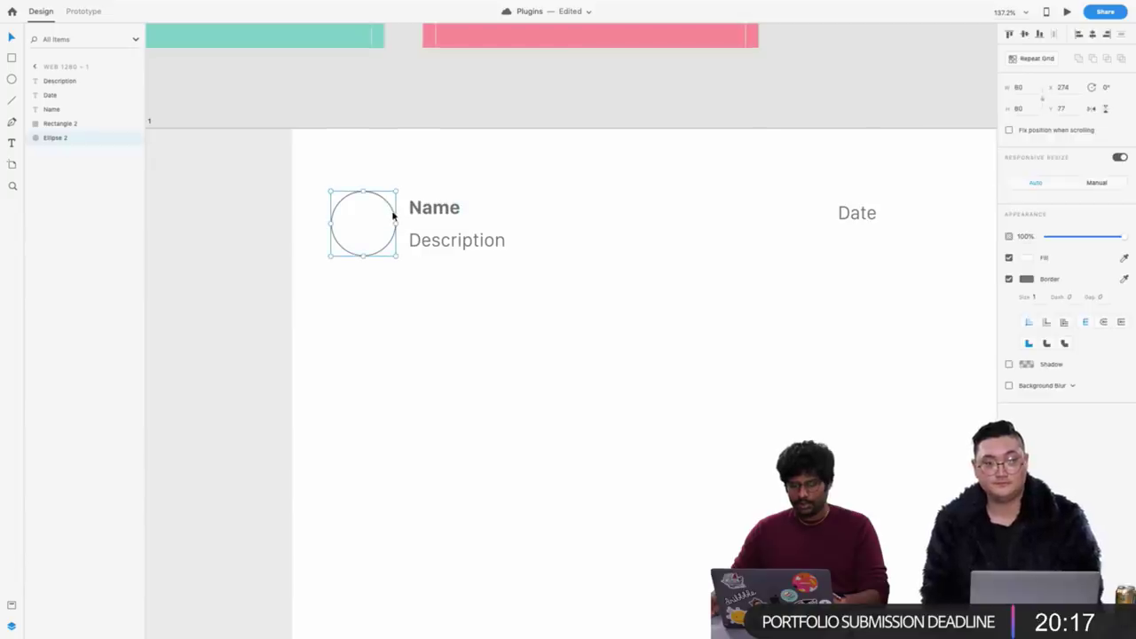
click(1009, 278)
scroll(394, 169, down, 3)
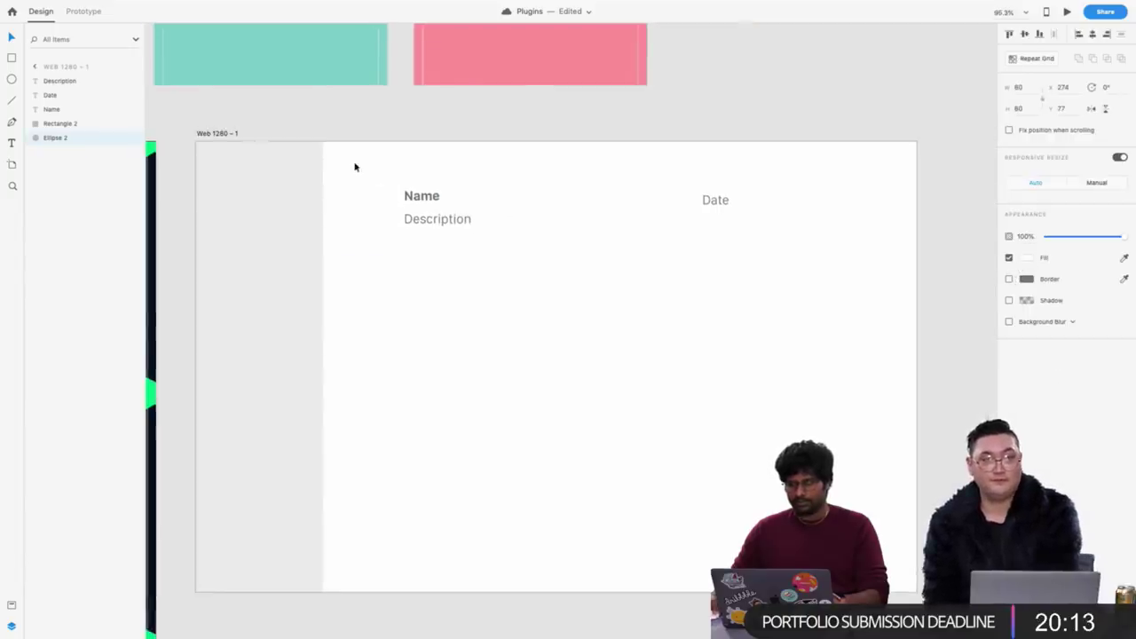
drag(348, 163, 783, 254)
click(782, 253)
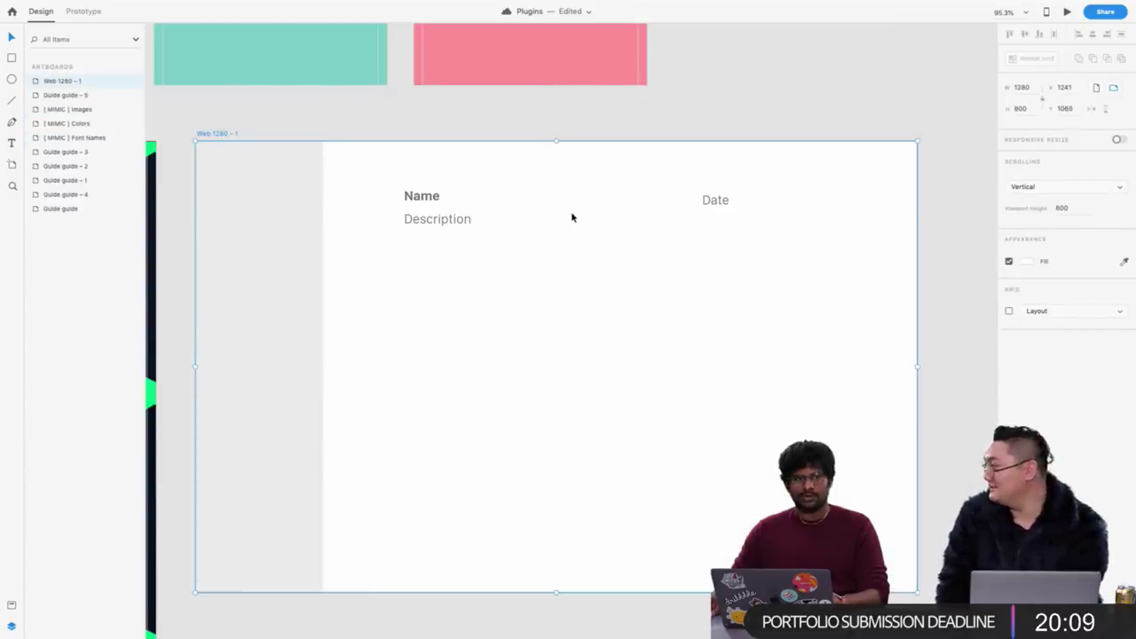
Examine the avatar circles on the Guide guide artboard up close
scroll(571, 215, left, 10)
scroll(573, 216, down, 3)
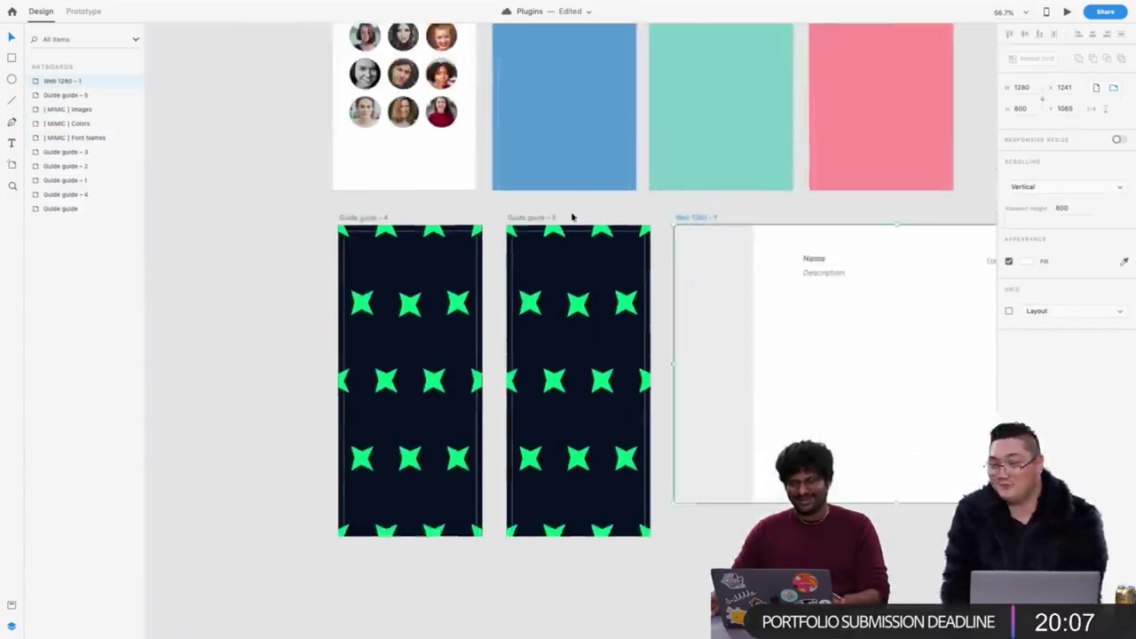
scroll(335, 94, up, 4)
scroll(337, 178, up, 5)
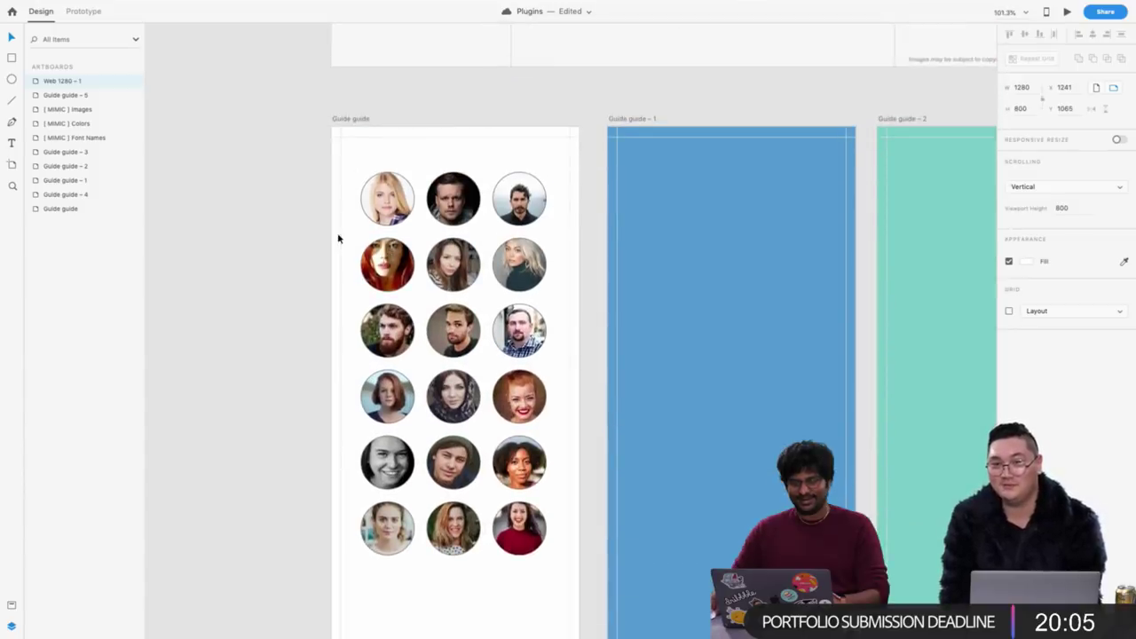
click(354, 233)
scroll(389, 176, up, 5)
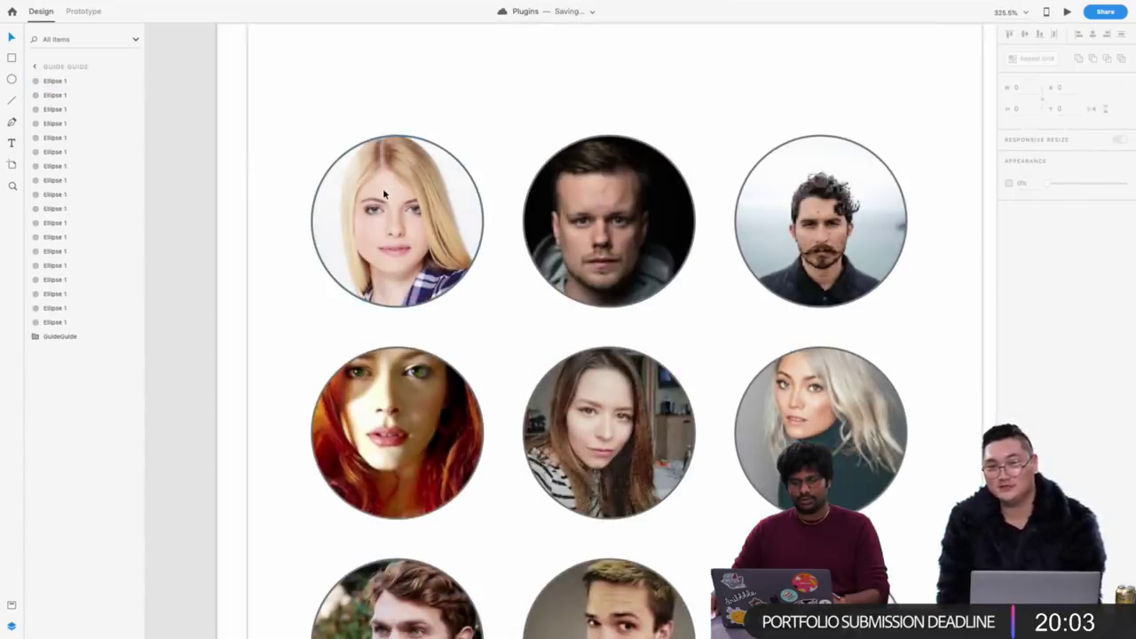
scroll(384, 191, up, 3)
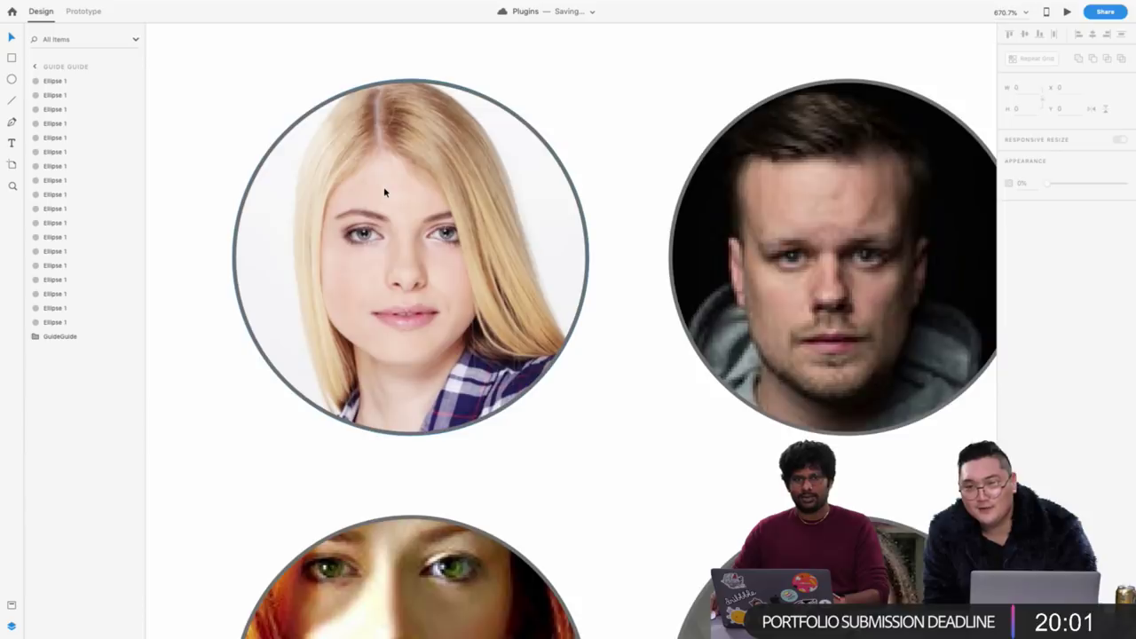
scroll(383, 191, down, 6)
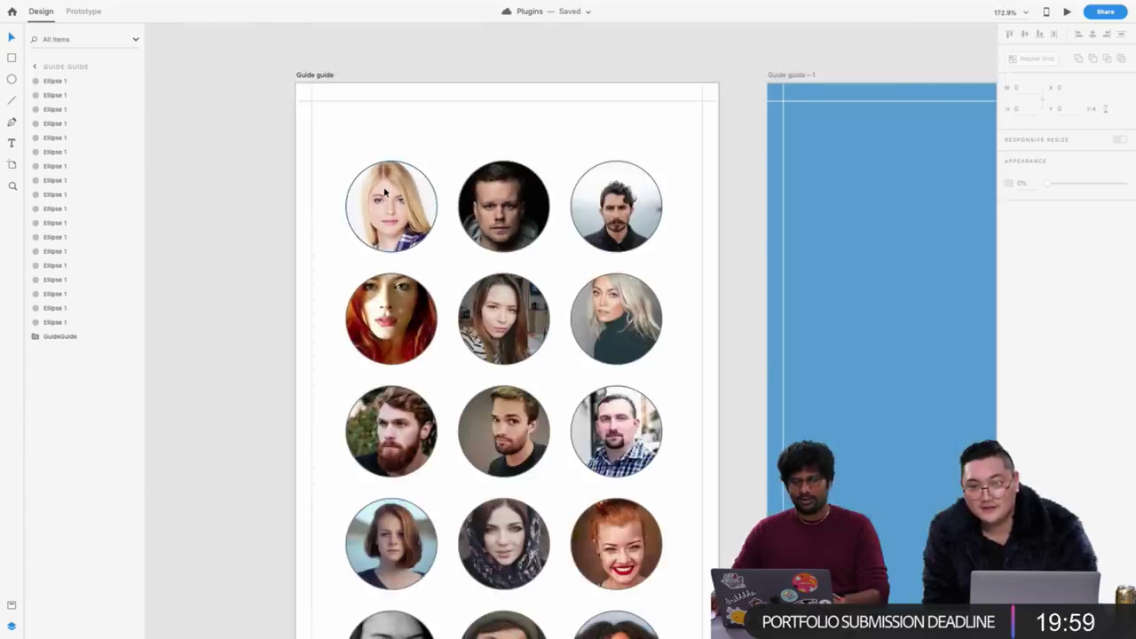
Group the avatar circle, Name, Description and Date on the Web 1280 artboard into one row
scroll(384, 191, down, 3)
scroll(337, 309, down, 4)
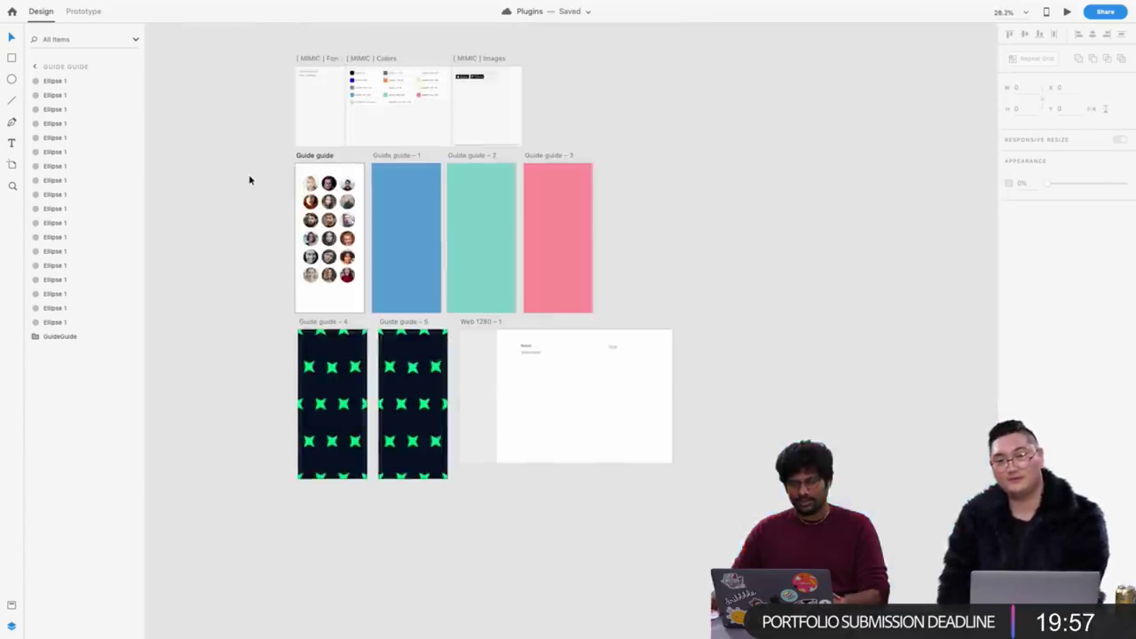
scroll(251, 178, right, 5)
scroll(441, 338, left, 4)
scroll(442, 338, up, 4)
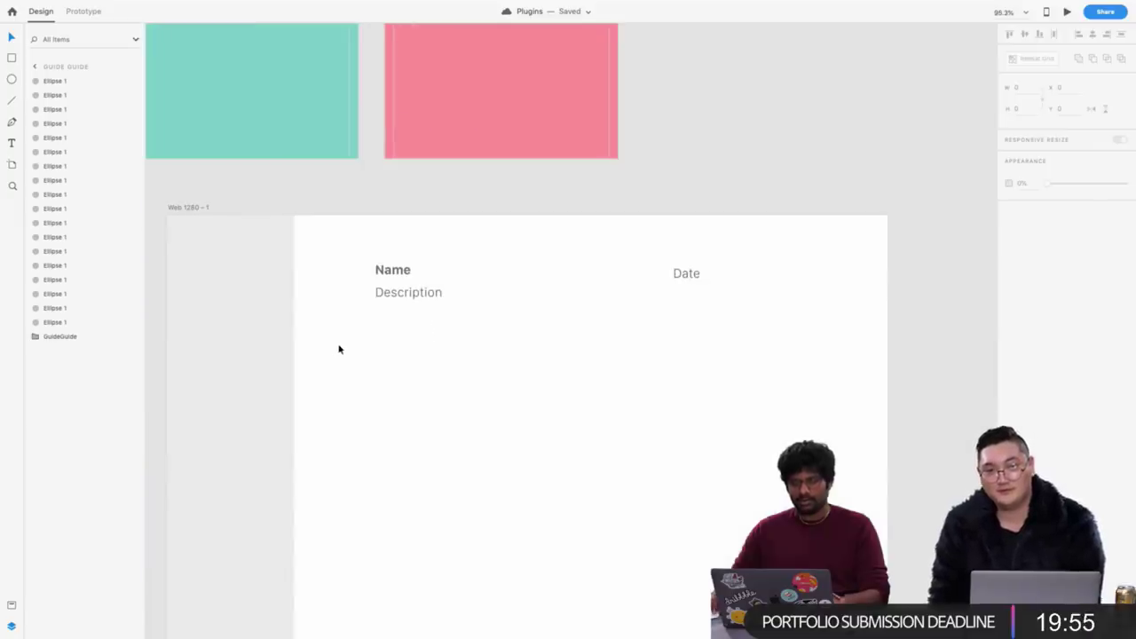
drag(326, 339, 711, 255)
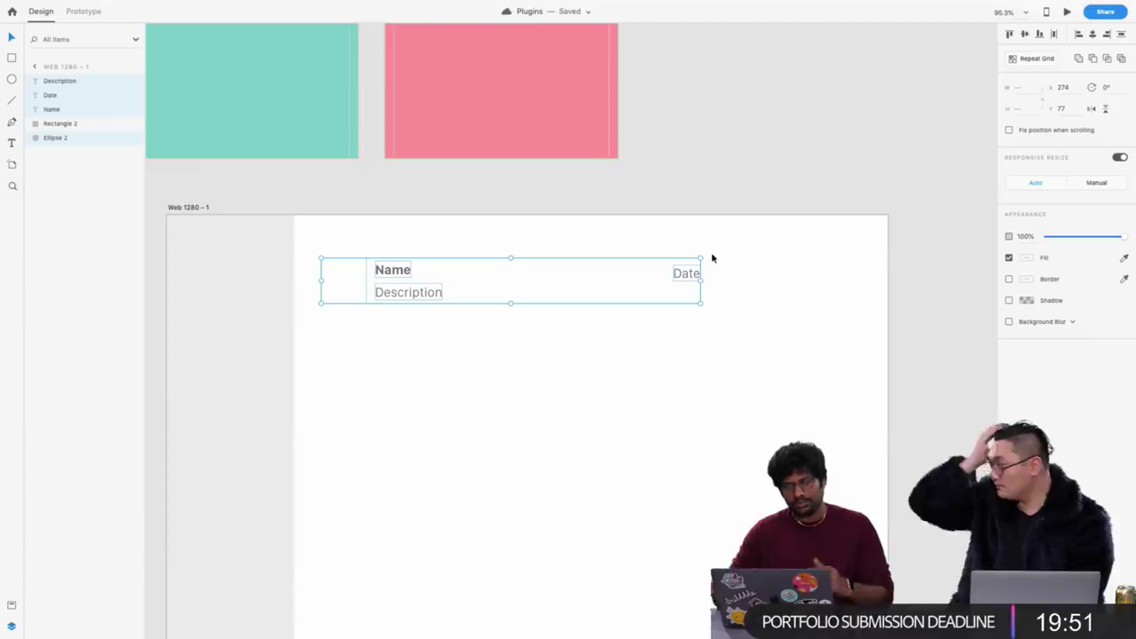
mouse_move(120, 4)
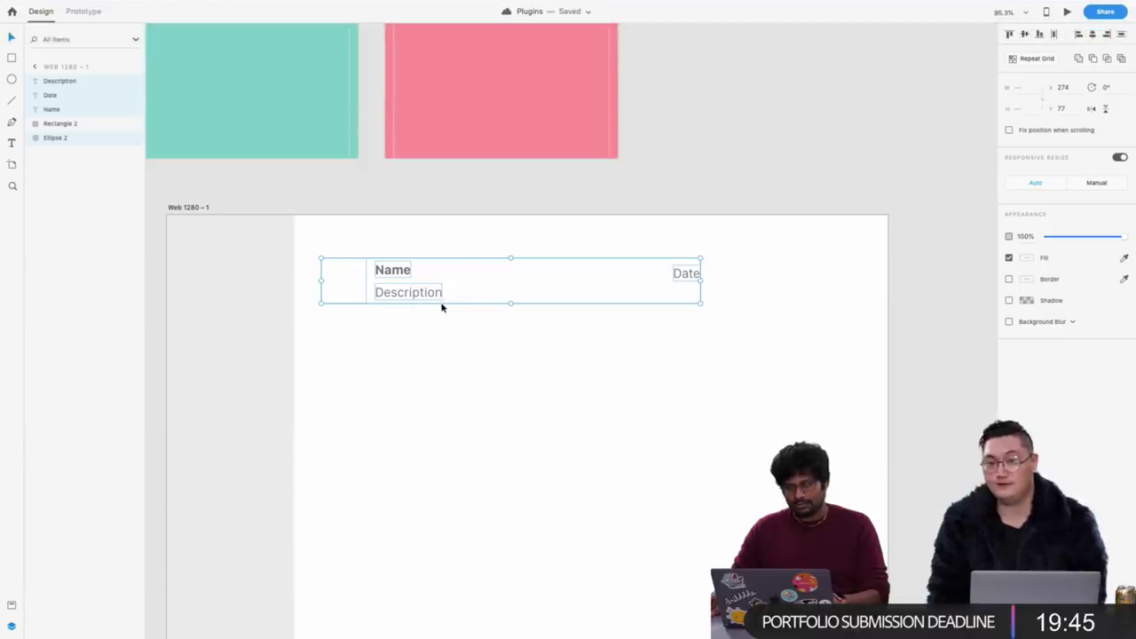
key(super+g)
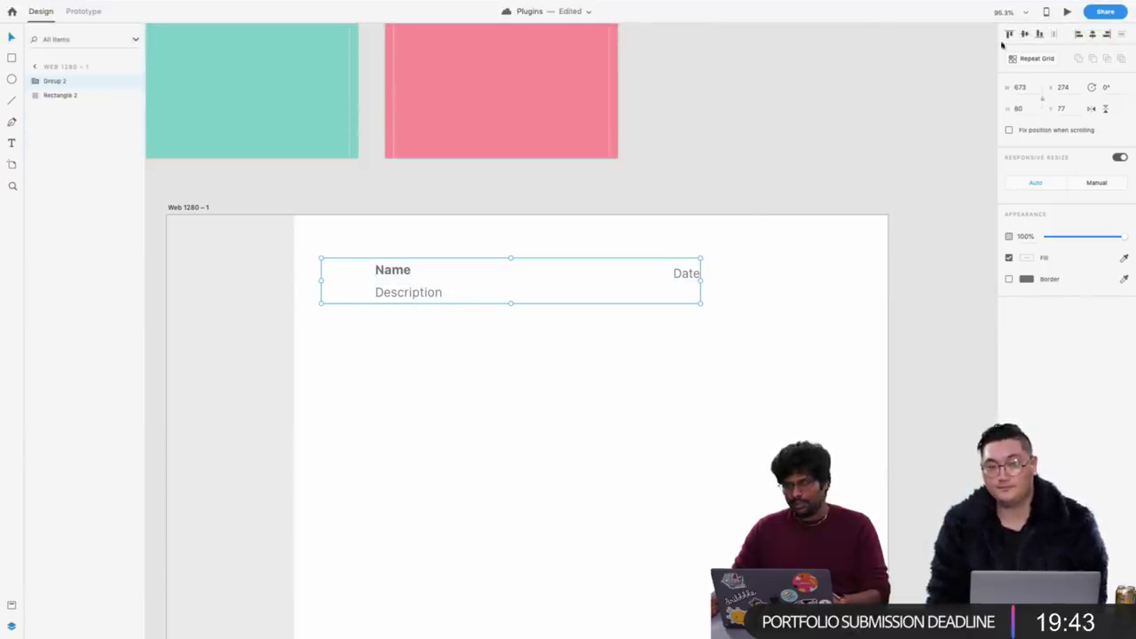
Turn the grouped row into a repeat grid and extend it downward to six rows
click(1032, 60)
drag(507, 306, 503, 591)
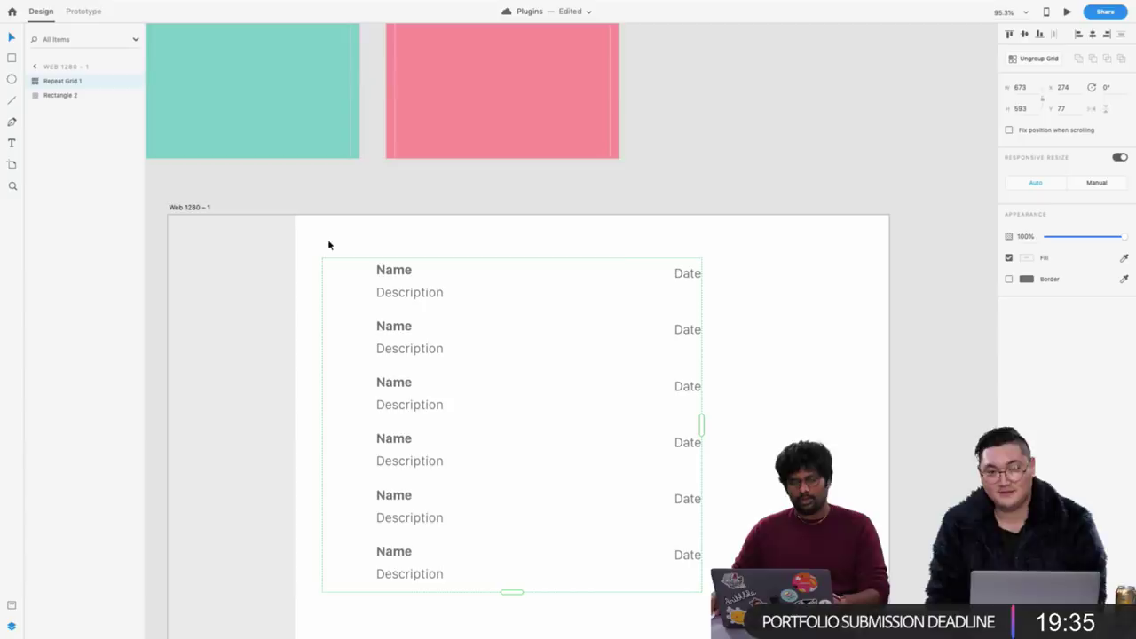
Start the Google Sheets plugin's public link import and copy the Google Sheets link from the desktop note
click(154, 6)
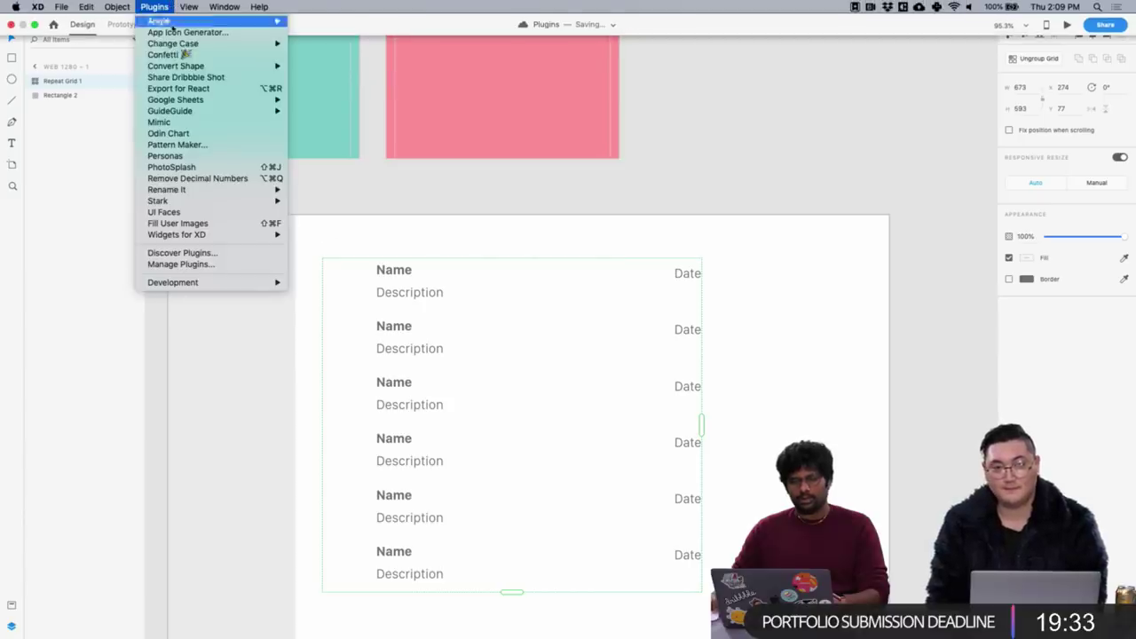
mouse_move(186, 99)
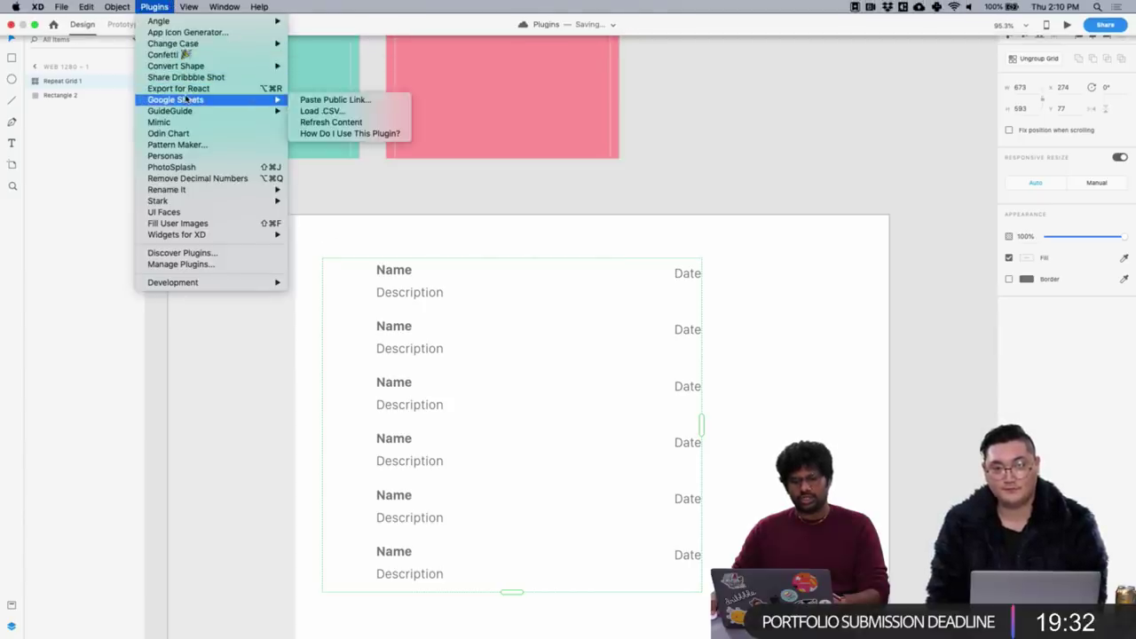
click(352, 104)
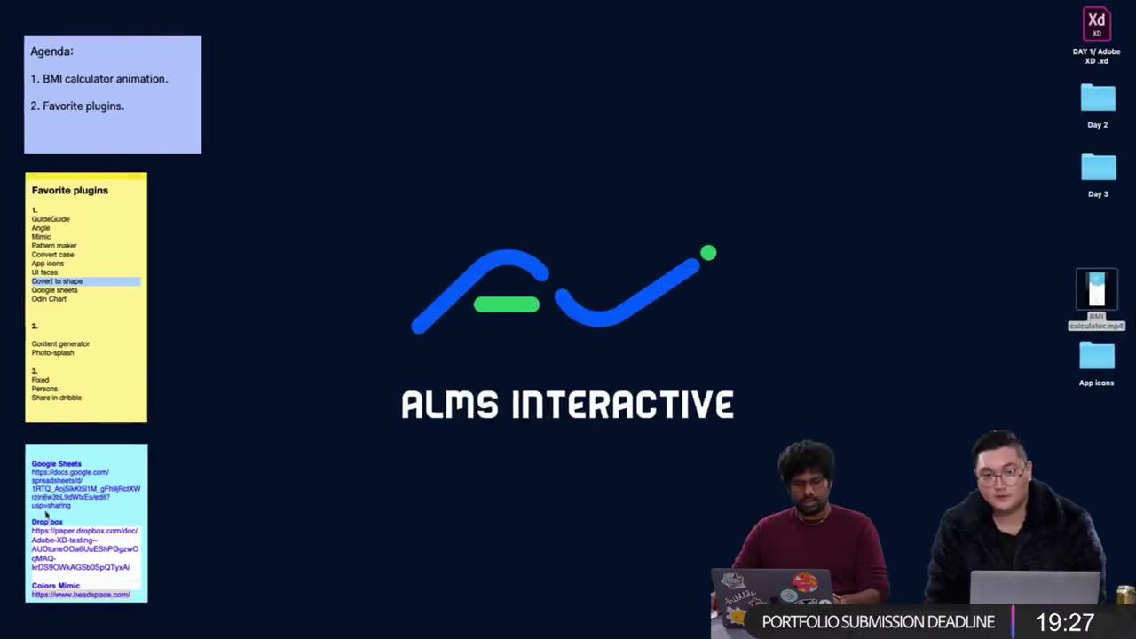
click(77, 502)
triple_click(86, 502)
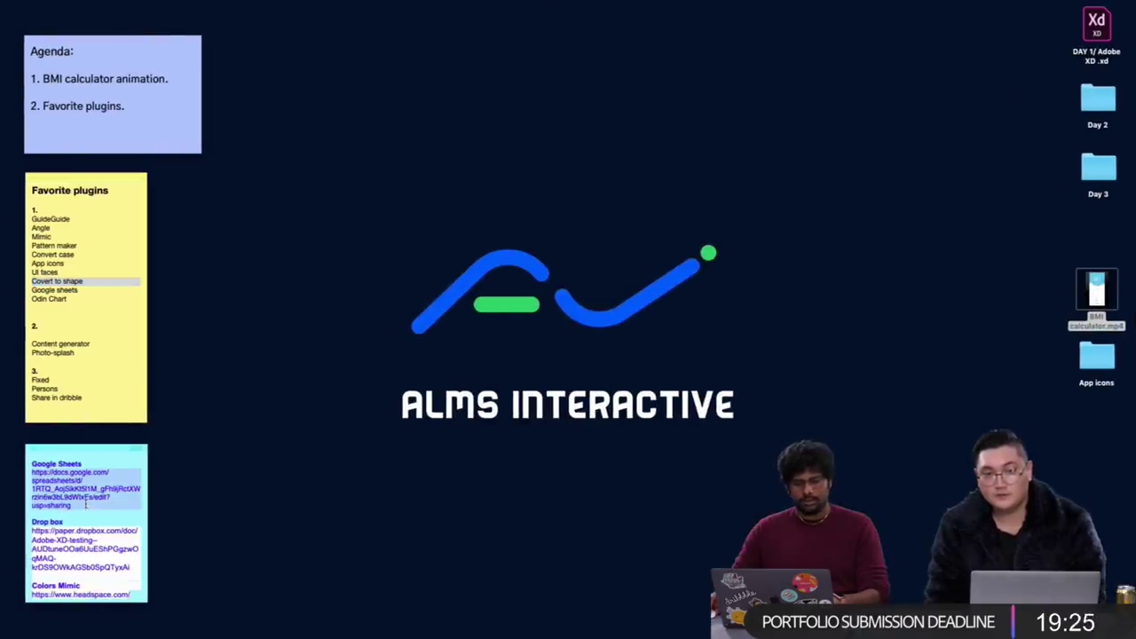
Switch to Safari, load the copied Google Sheets link and enlarge the page
key(F4)
click(598, 612)
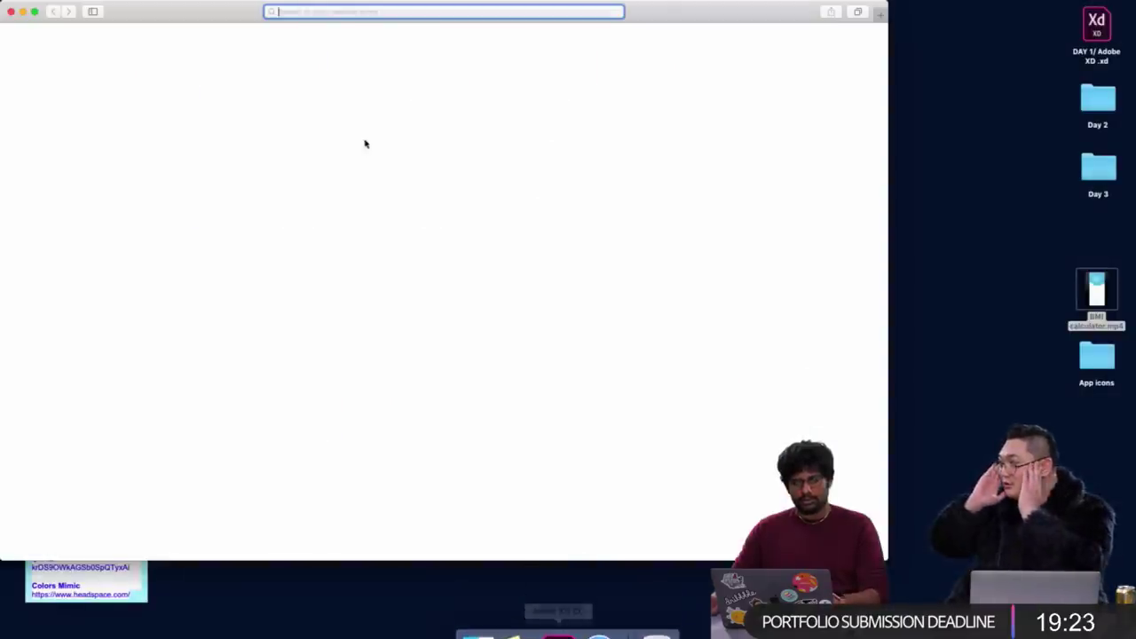
key(super+v)
key(Return)
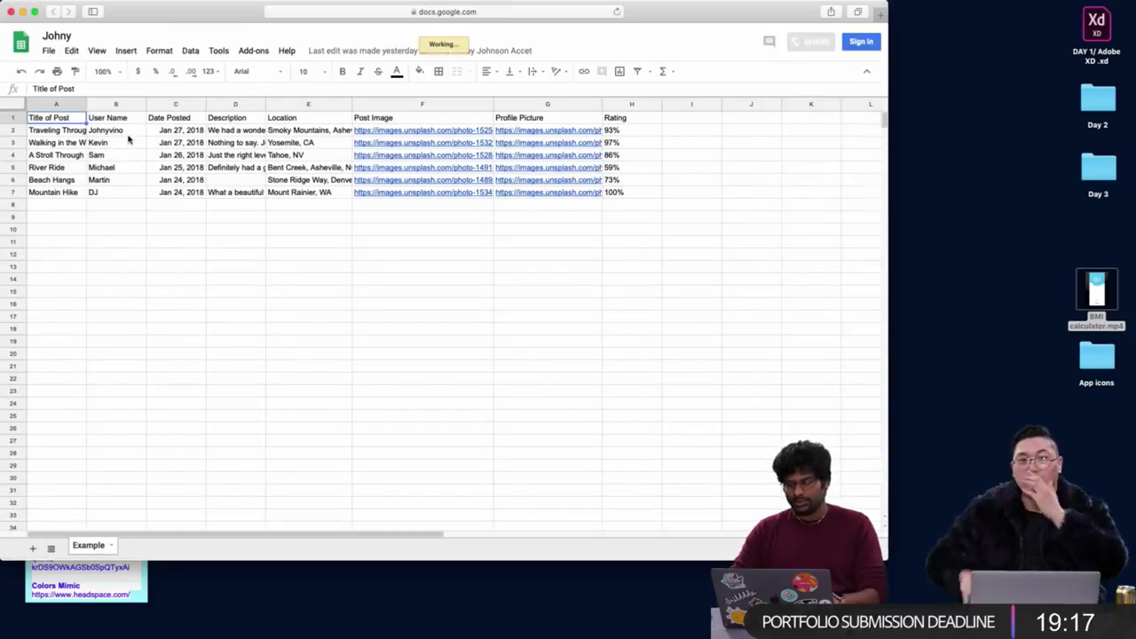
key(ctrl+alt+i)
key(super+equal)
key(super+equal)
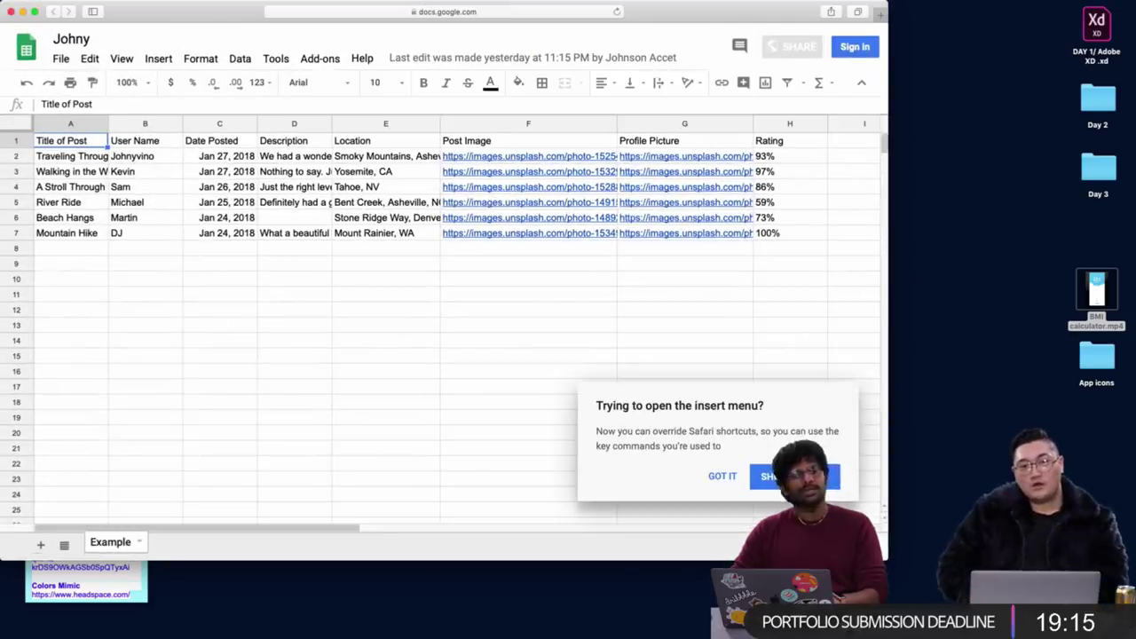
key(super+equal)
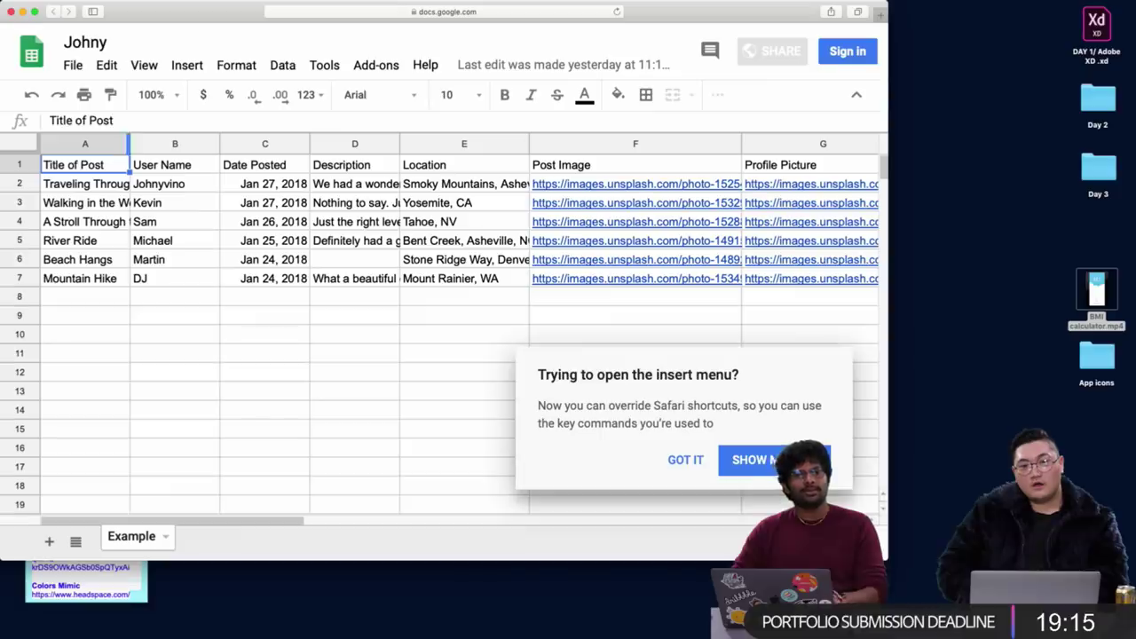
Replace the user name in the River Ride row with a different first name and dismiss the shortcut notice
click(182, 243)
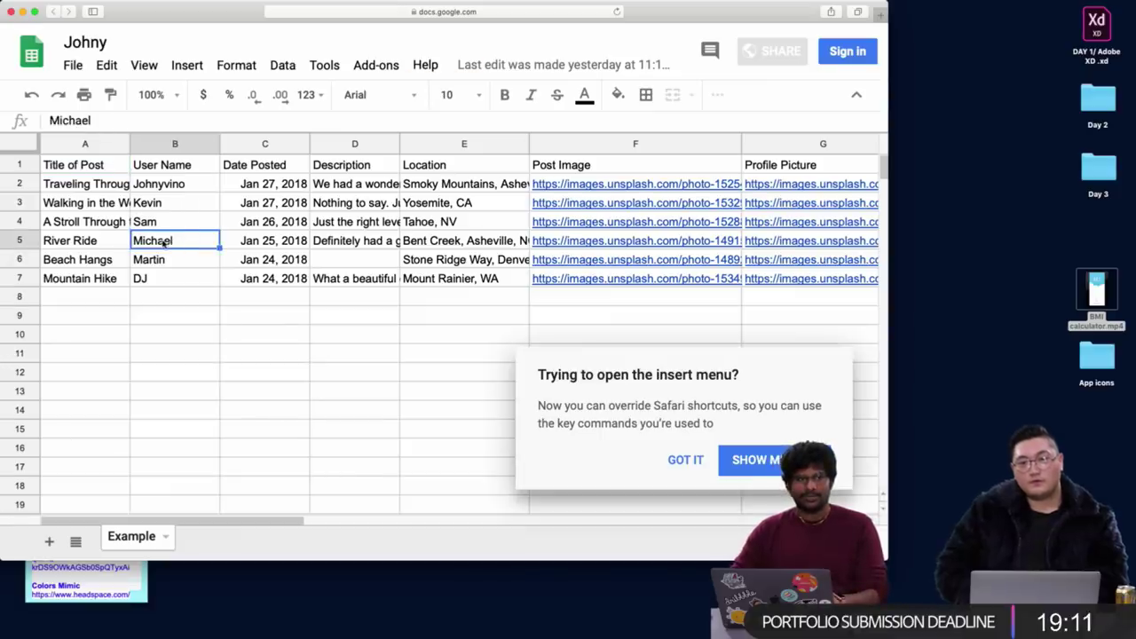
double_click(165, 243)
text(Ajit)
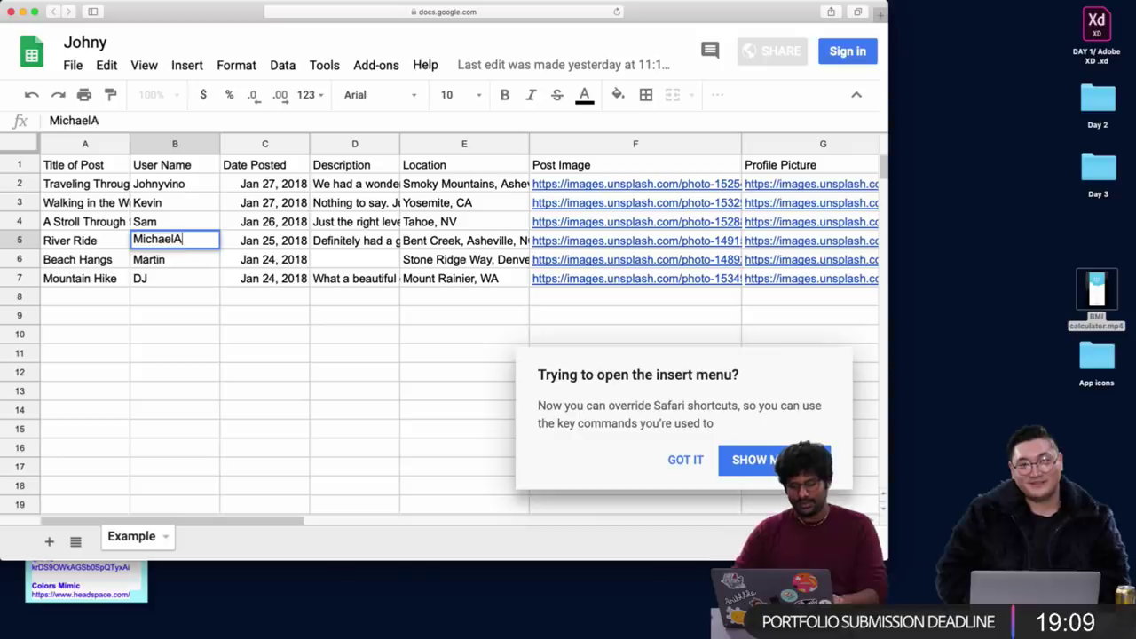
double_click(163, 241)
text(A)
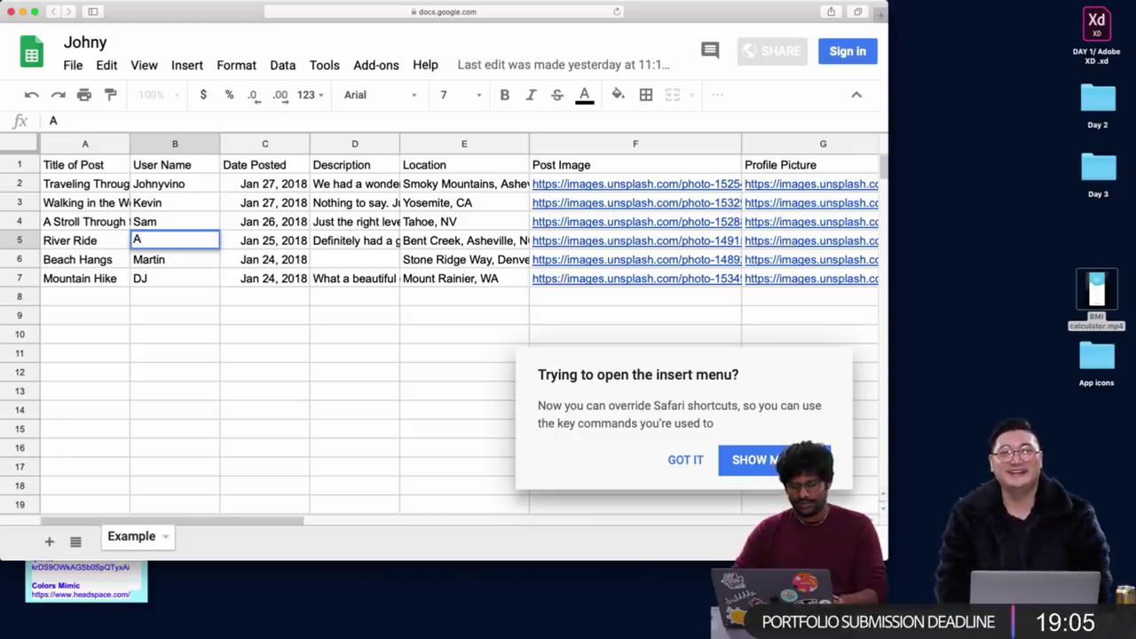
text(jit)
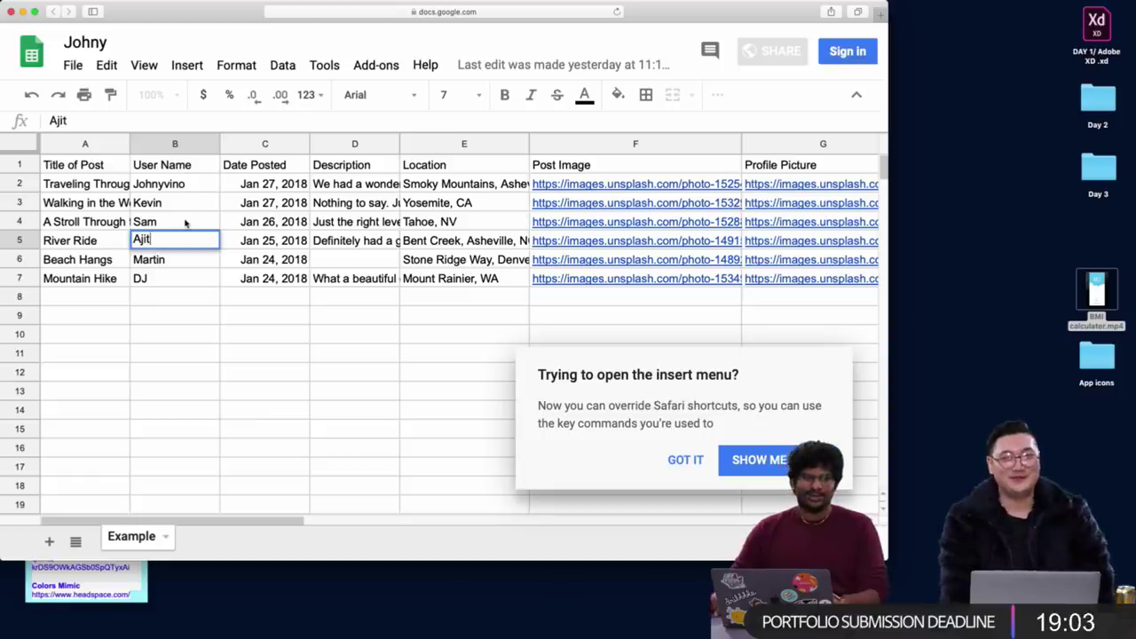
click(300, 282)
click(685, 460)
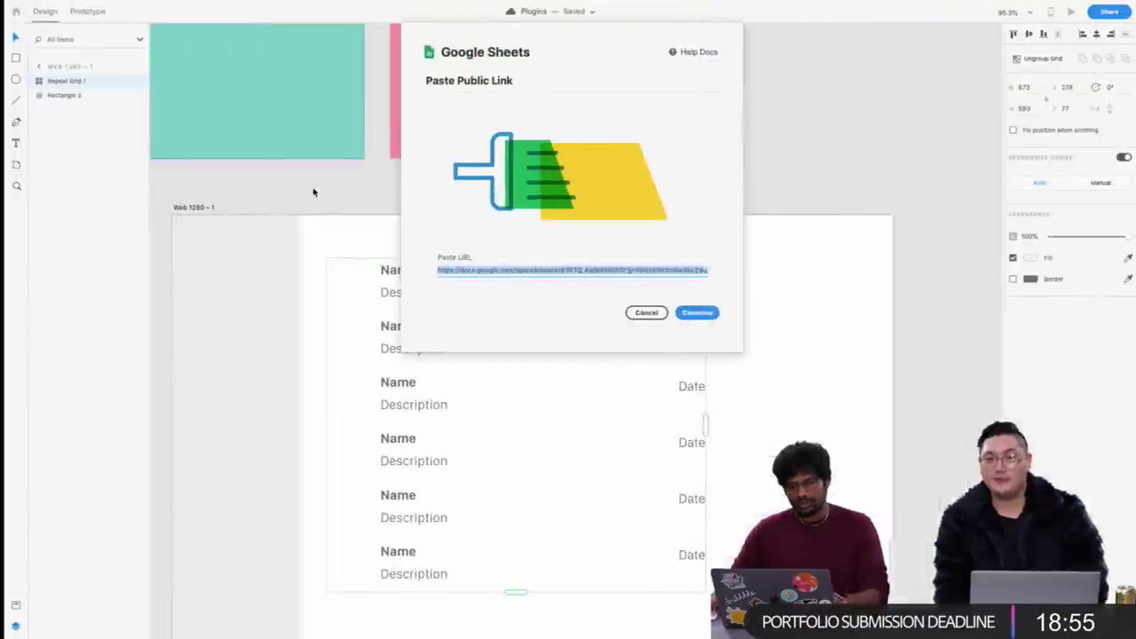
Continue the import in Adobe XD with the pasted link, keep Description mapped to Description and map Ellipse 2 to Profile Picture
click(693, 313)
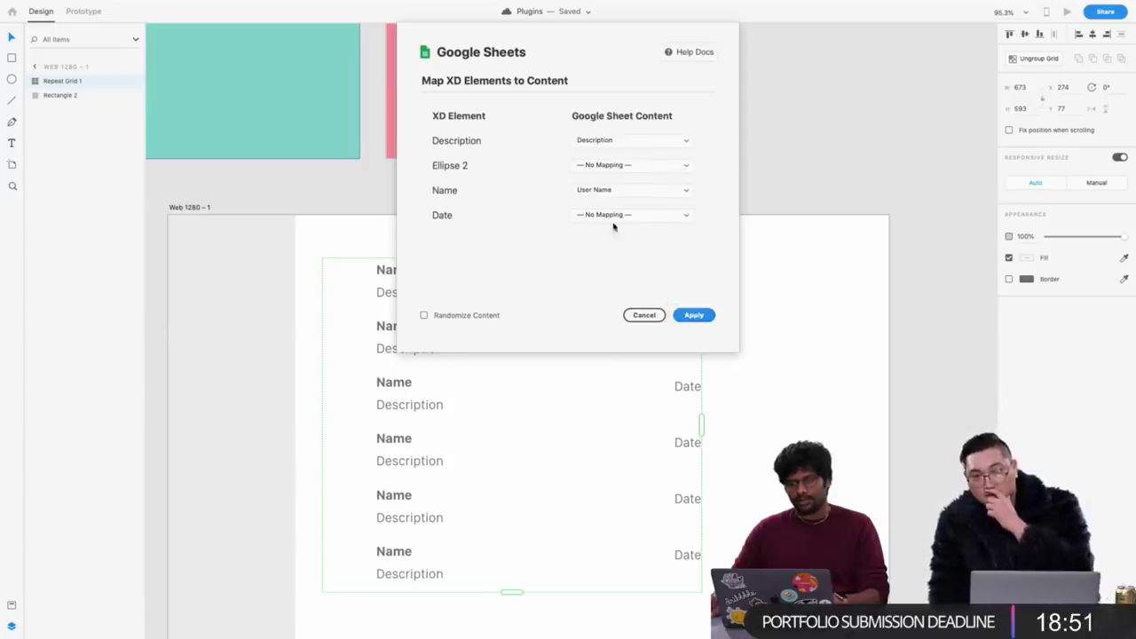
click(681, 144)
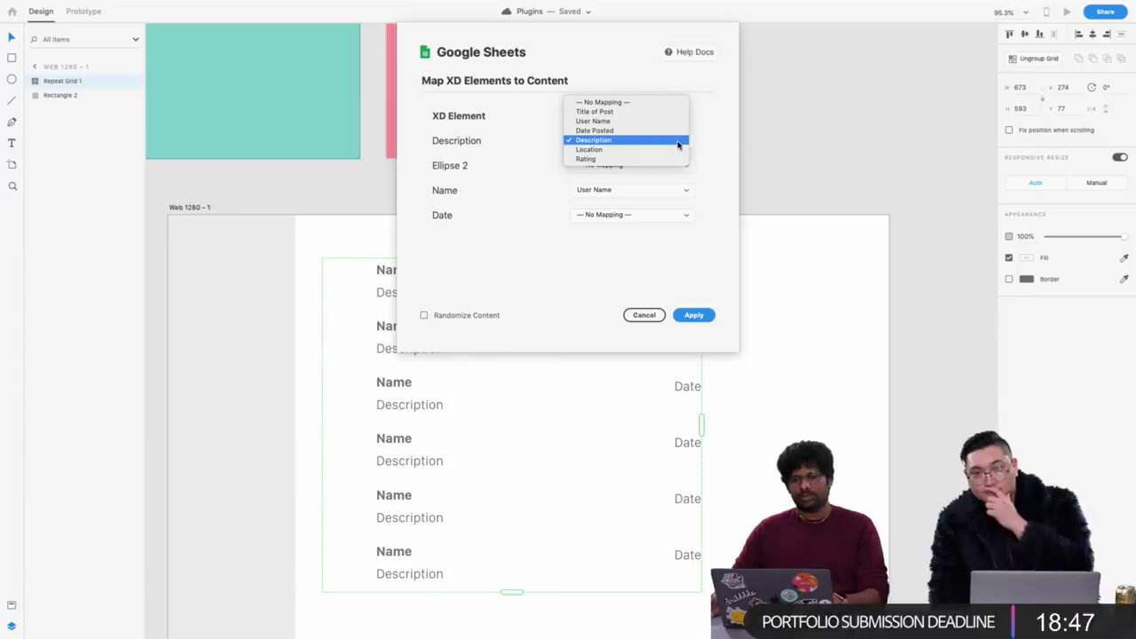
click(678, 145)
click(675, 169)
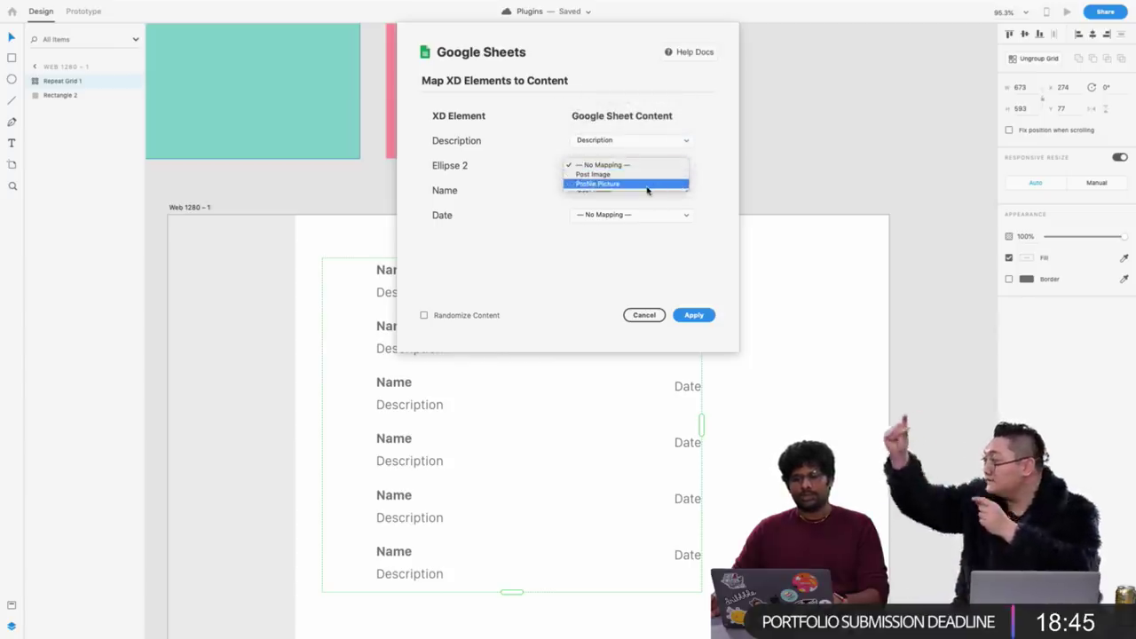
click(647, 185)
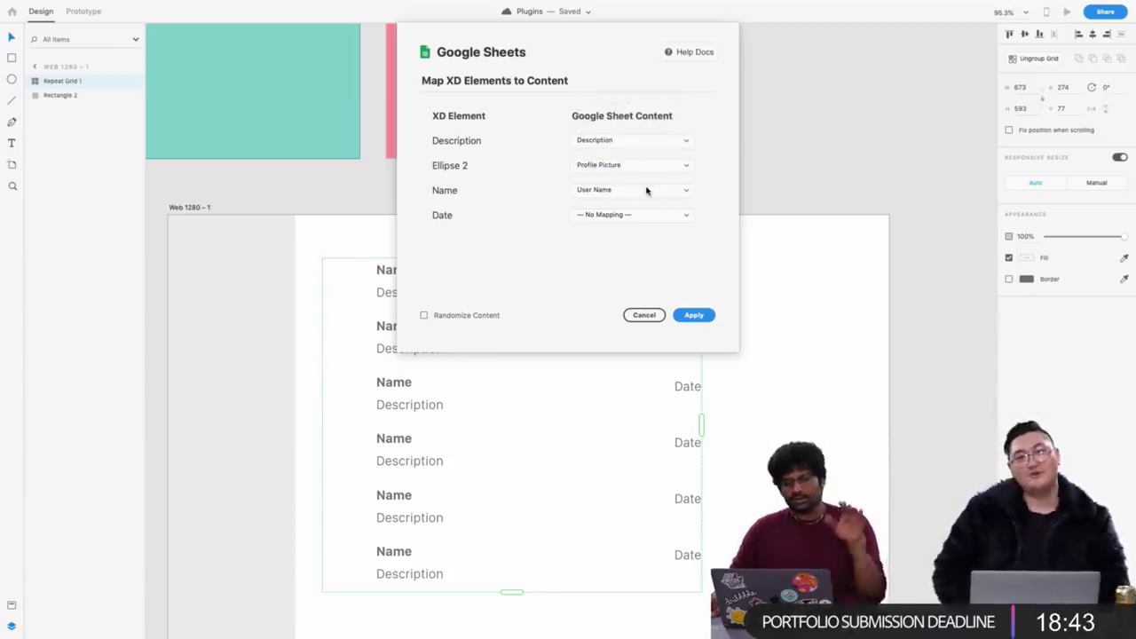
Check the spreadsheet's column headings, then keep Name mapped to User Name and map Date to Date Posted
key(super+Tab)
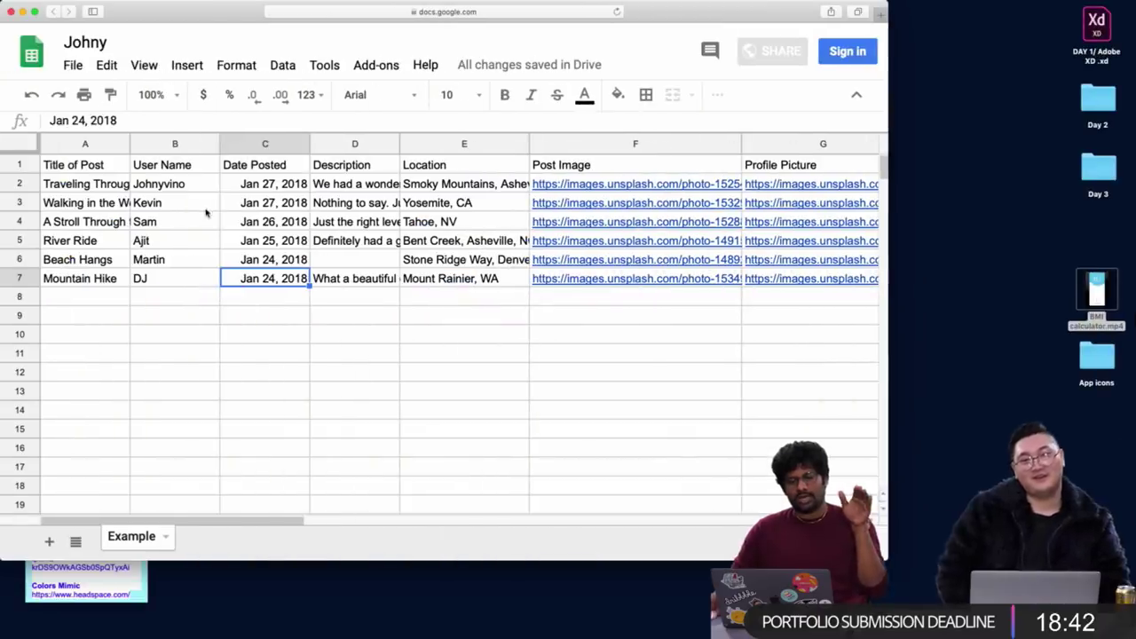
click(83, 168)
click(174, 167)
key(super+Tab)
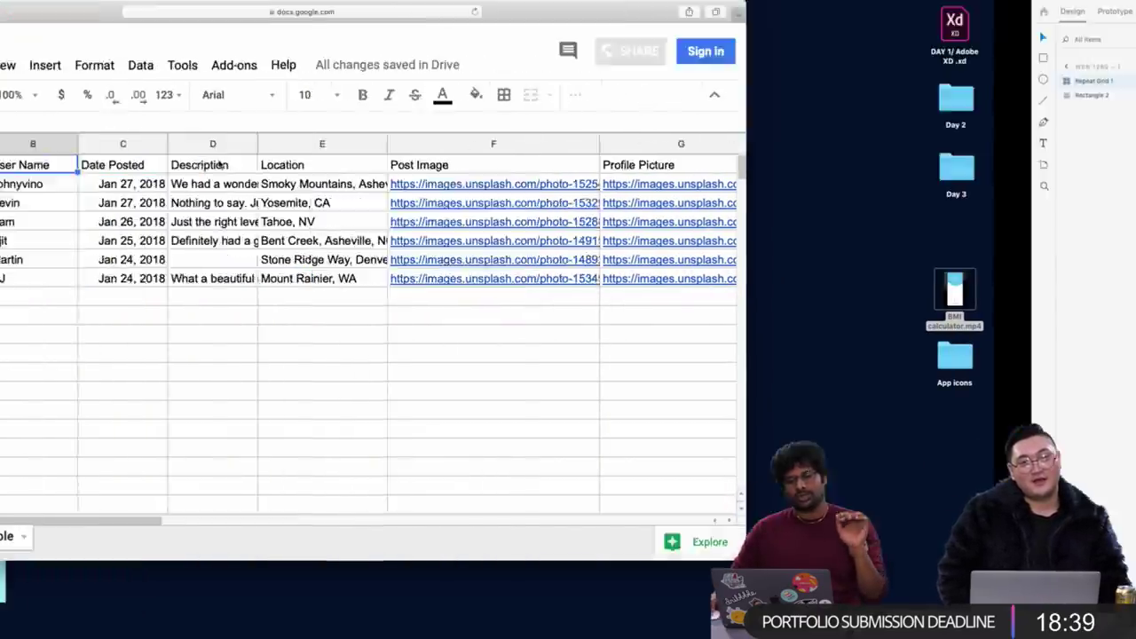
click(631, 192)
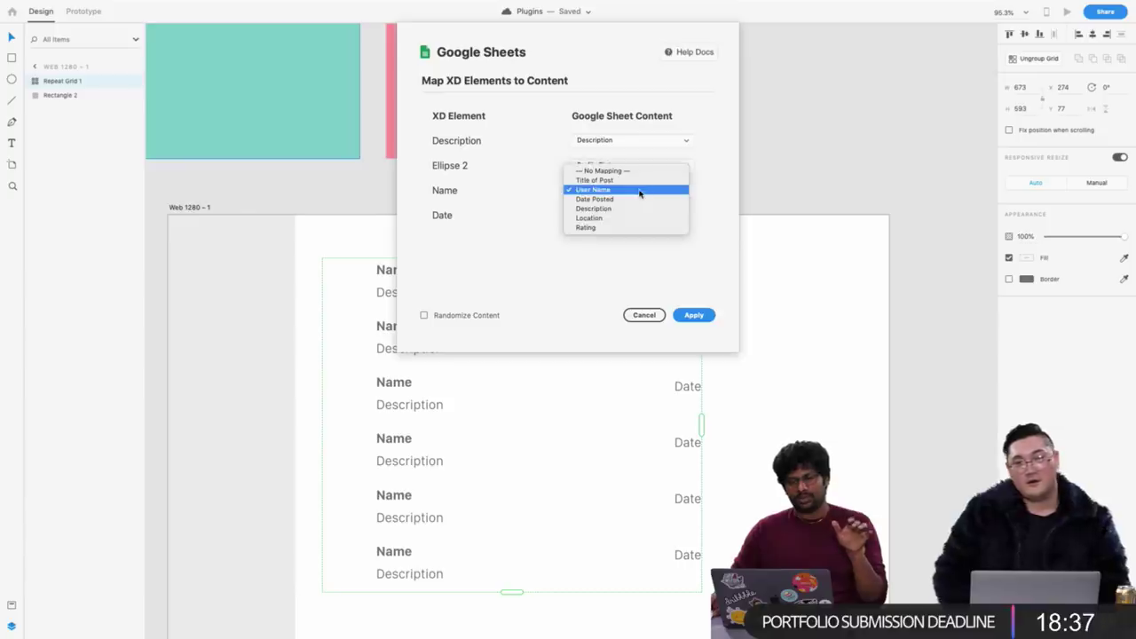
click(631, 196)
click(646, 217)
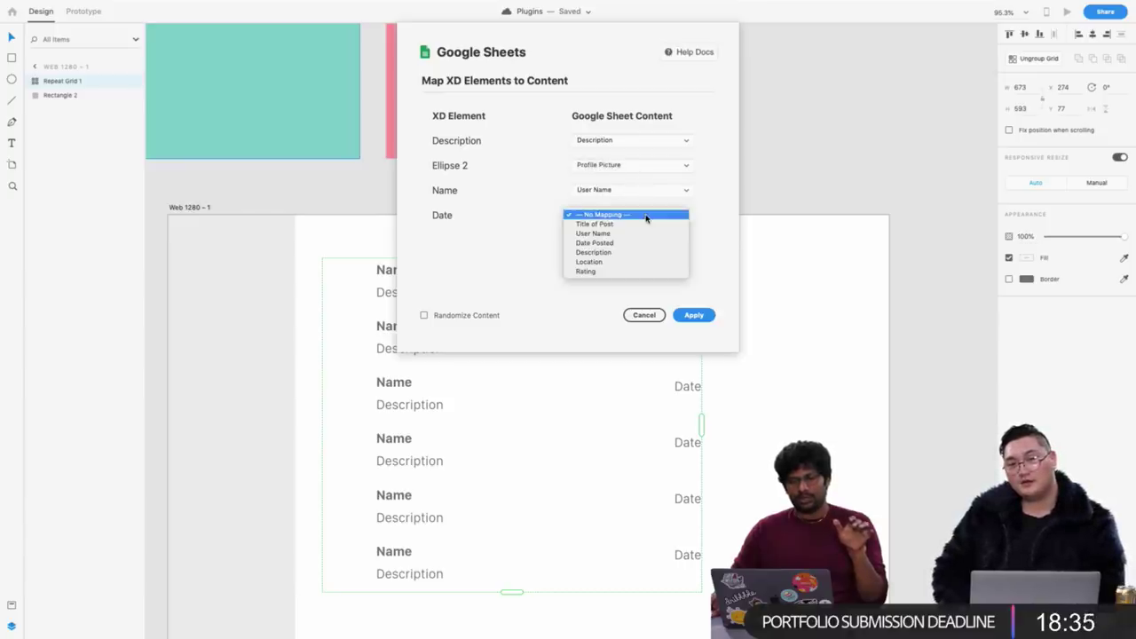
click(613, 244)
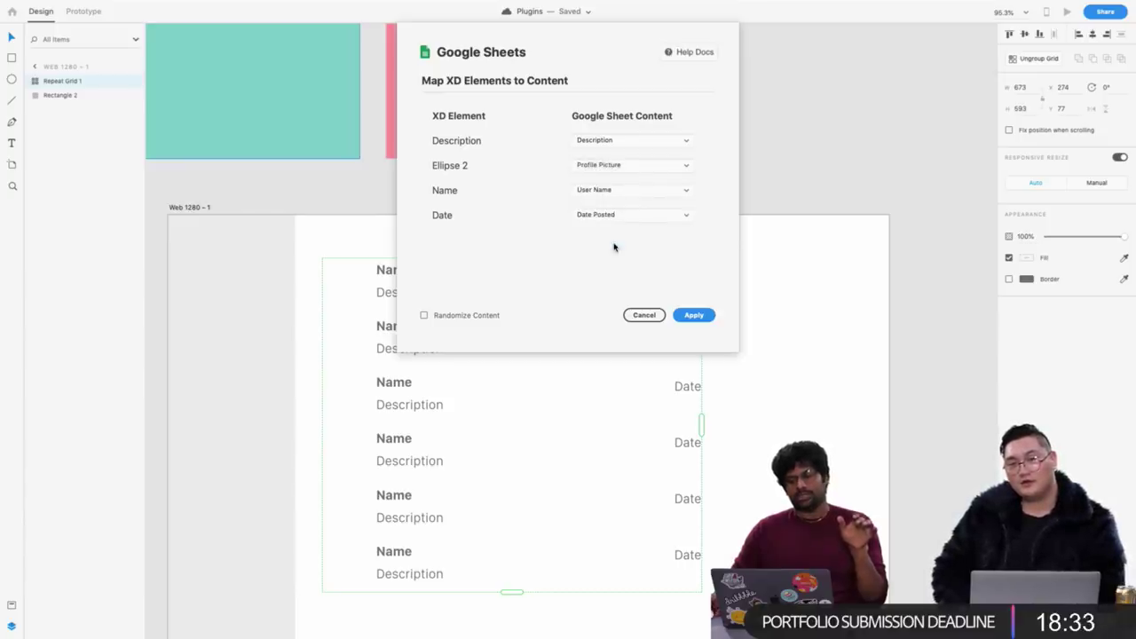
Enable Randomize Content and try to apply the sheet mapping to the repeat grid
click(435, 316)
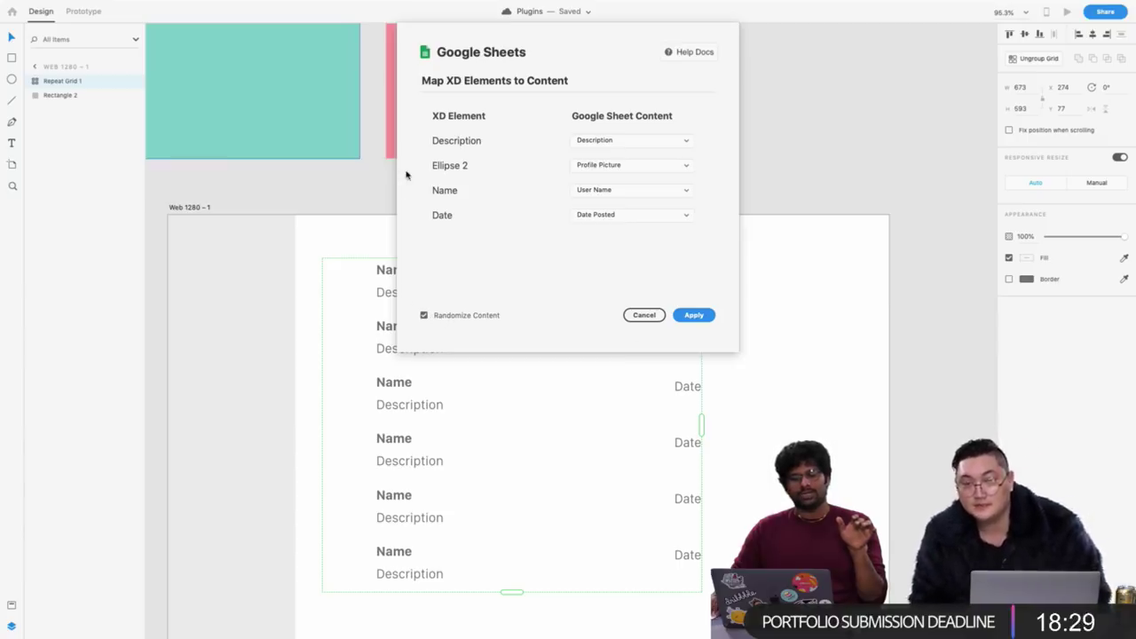
key(ctrl+Left)
key(ctrl+Right)
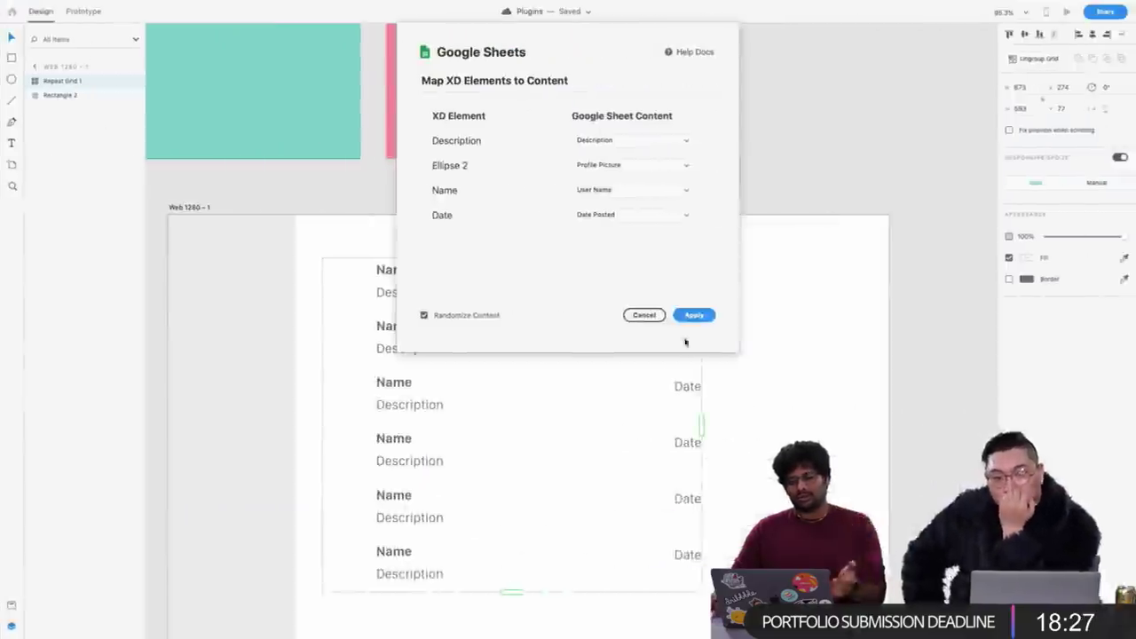
click(693, 315)
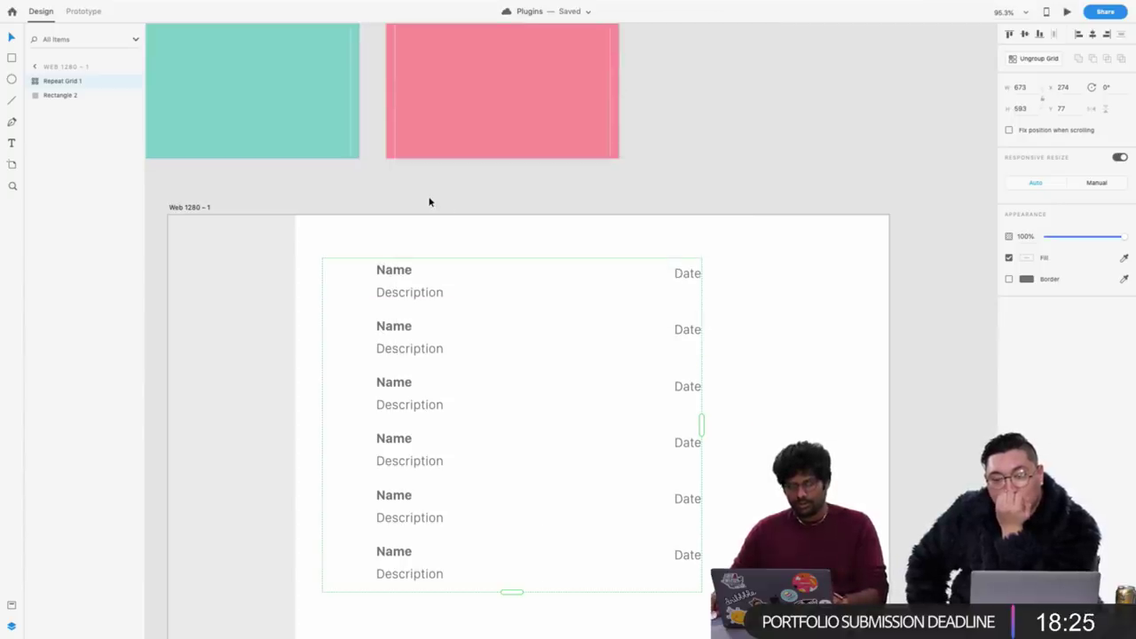
Undo the repeat grid and its extension so that only the grouped row is left
scroll(428, 202, down, 2)
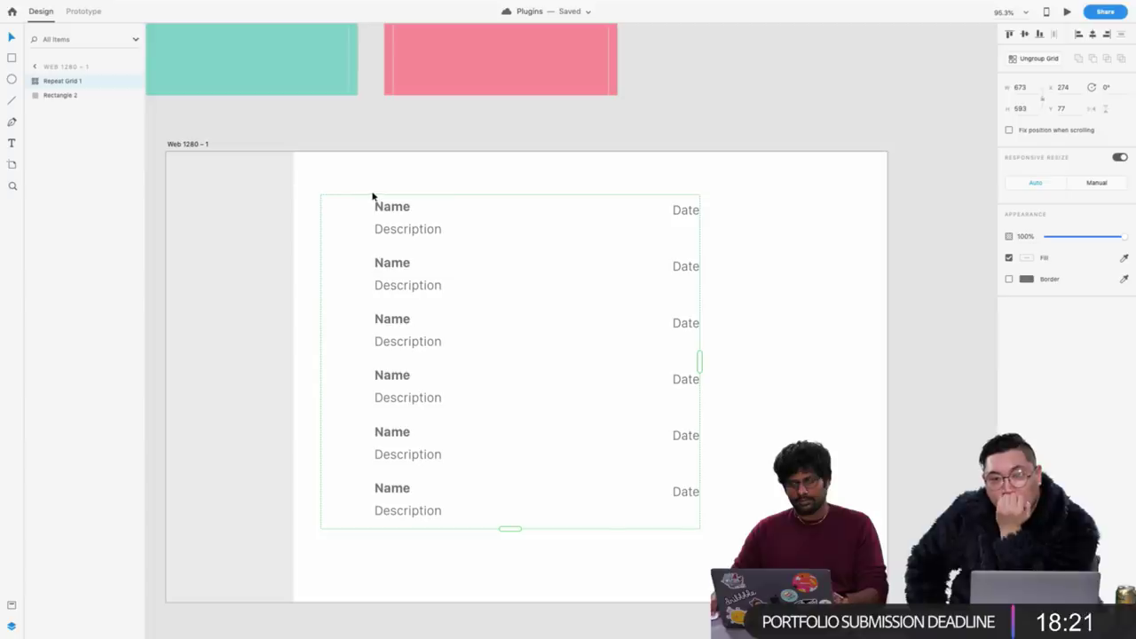
key(ctrl+z)
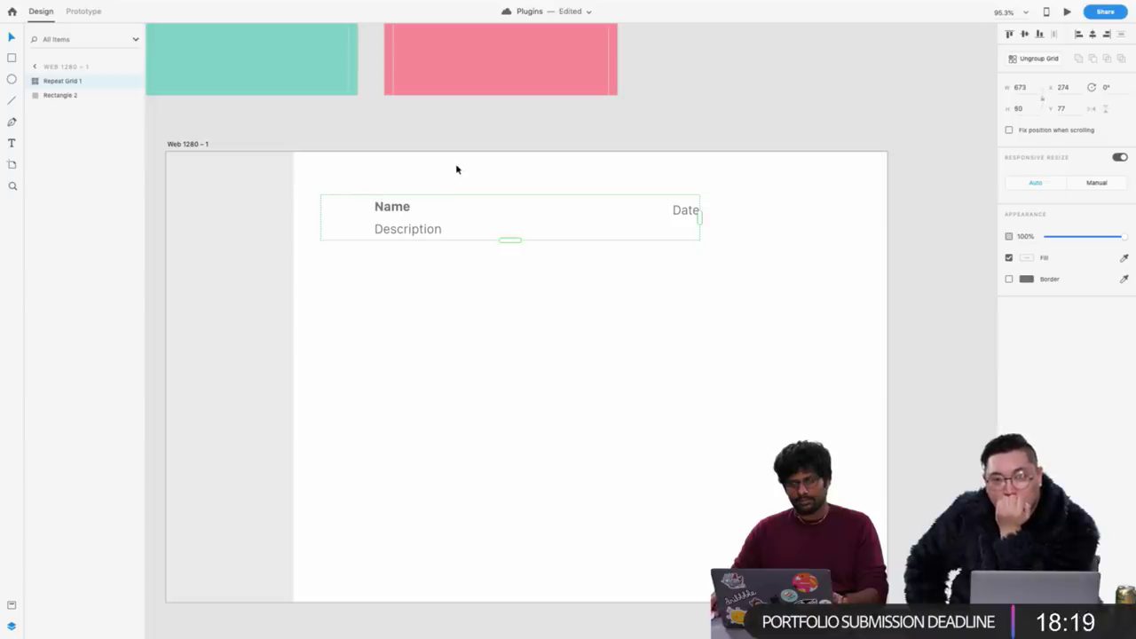
key(ctrl+z)
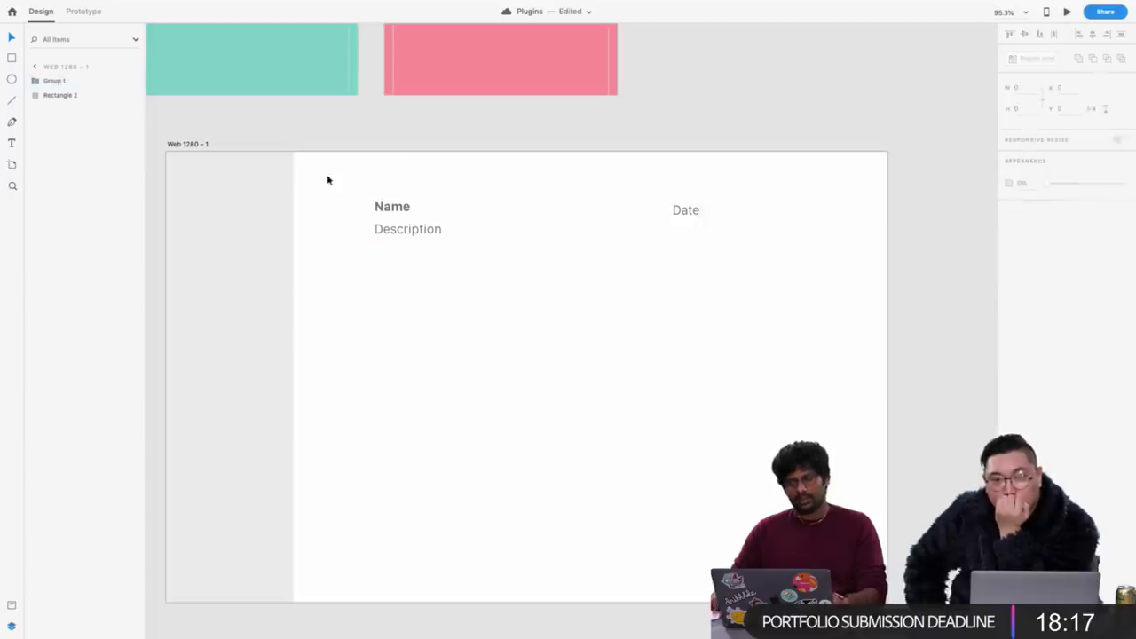
Fill the grouped row from the linked Google Sheet, keeping the existing column mapping and Randomize Content enabled
drag(329, 178, 761, 279)
click(154, 6)
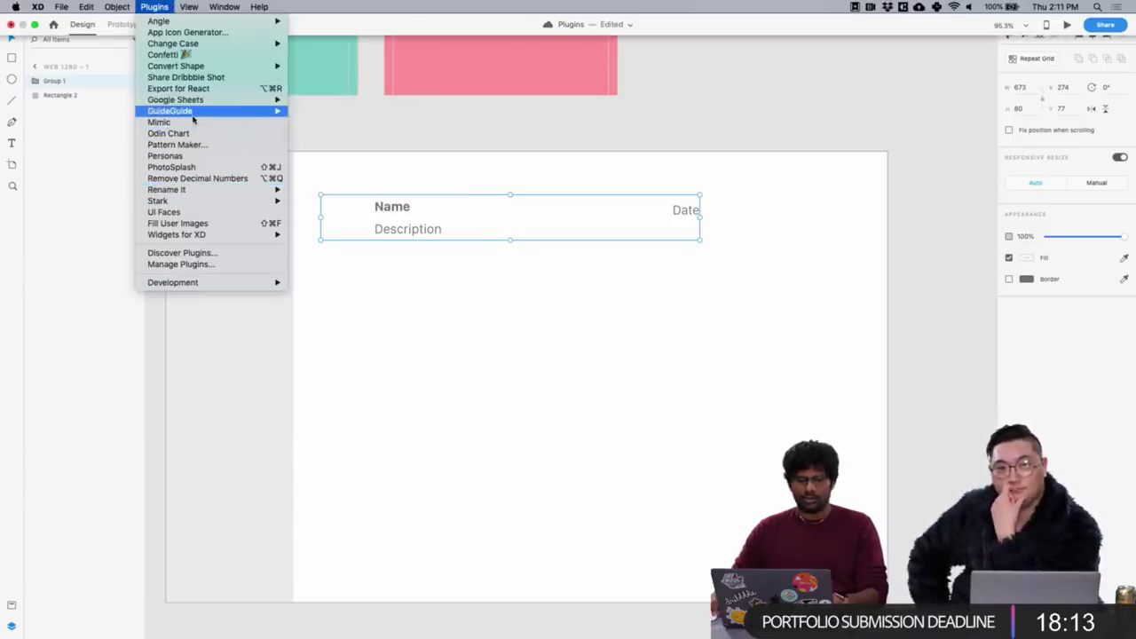
mouse_move(201, 100)
click(358, 100)
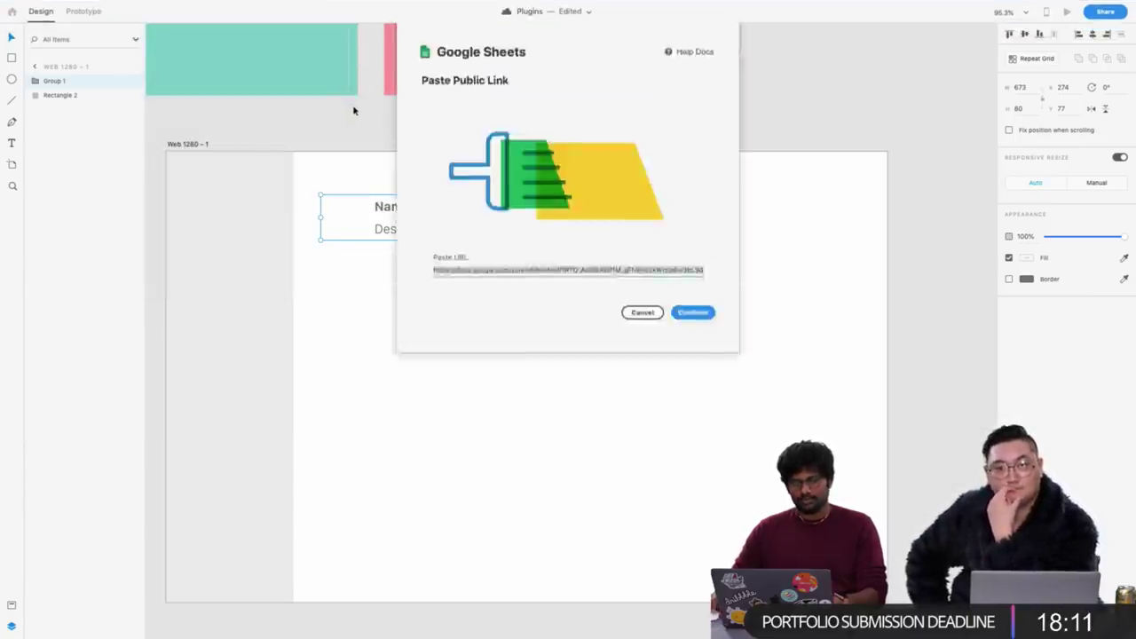
click(690, 313)
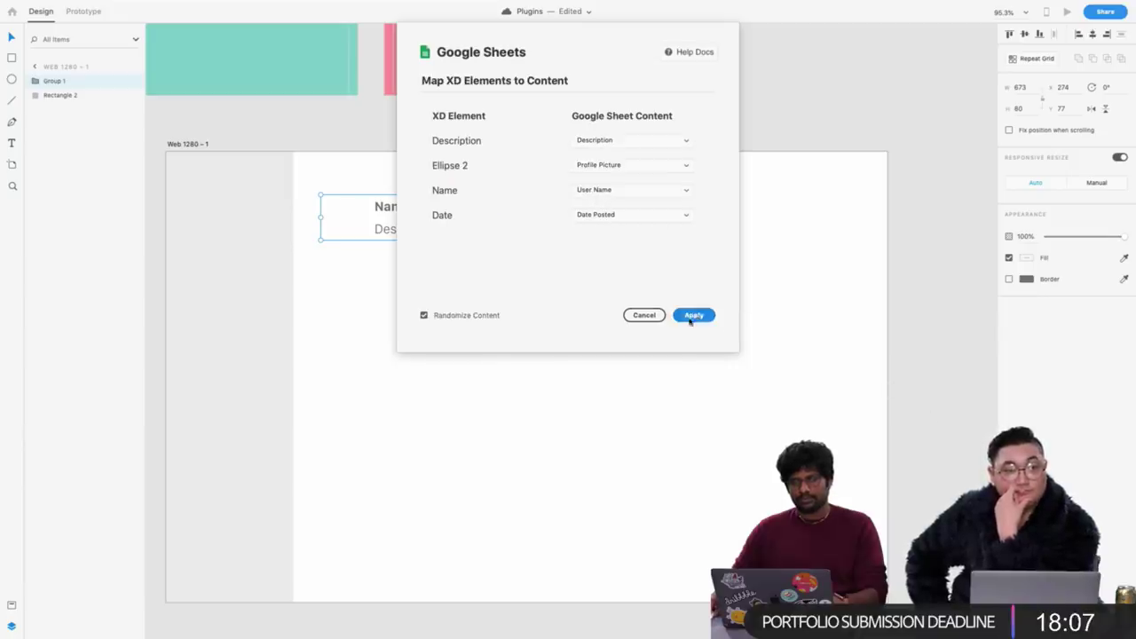
click(692, 317)
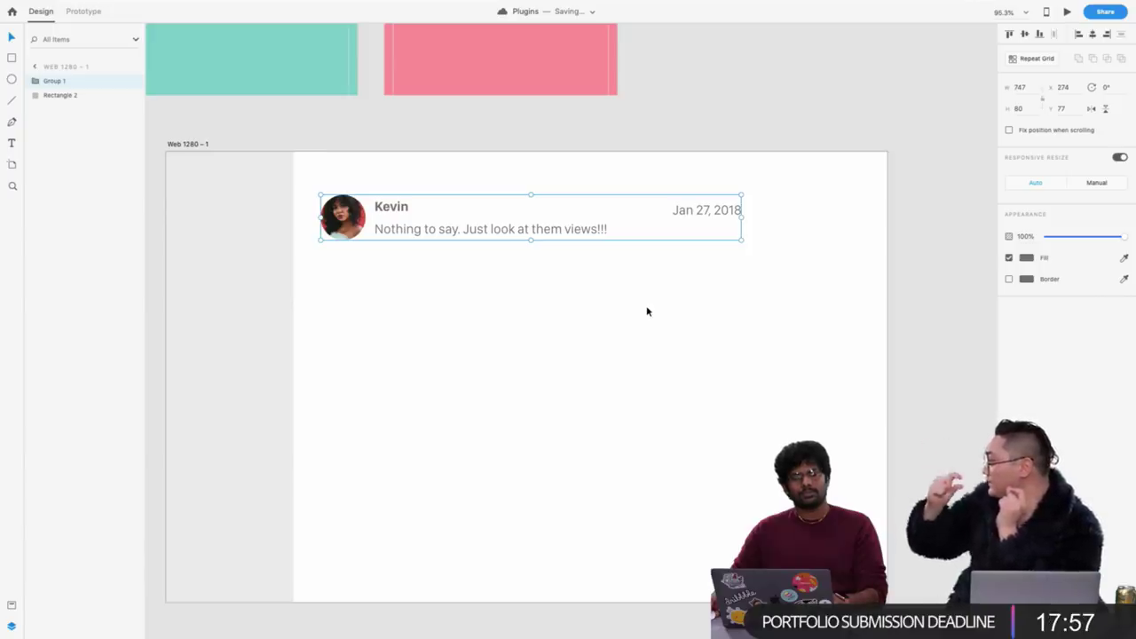
Replace the first avatar on the Guide guide artboard using the UI Faces plugin with its existing filters
scroll(366, 203, left, 8)
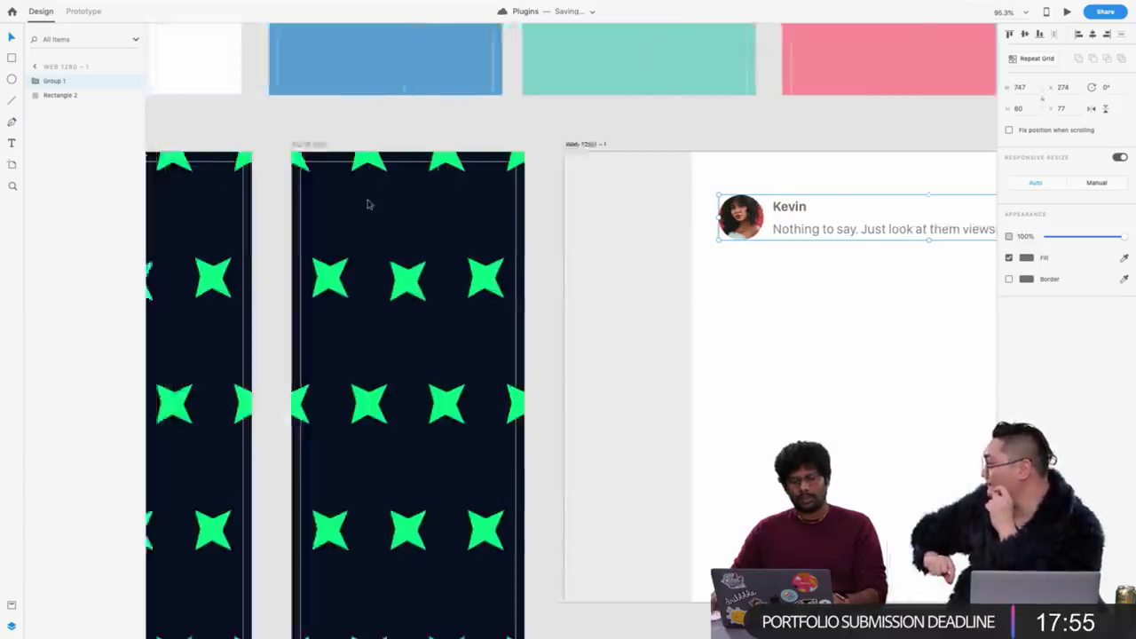
scroll(367, 202, up, 5)
drag(442, 204, 672, 566)
click(451, 209)
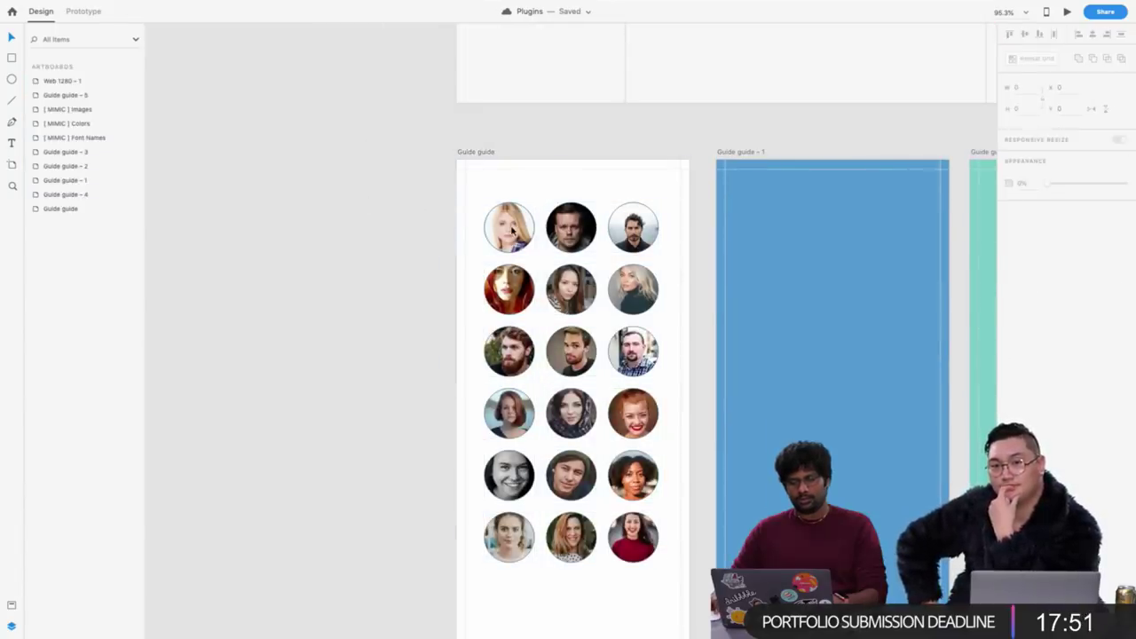
click(512, 230)
scroll(497, 229, right, 1)
mouse_move(100, 4)
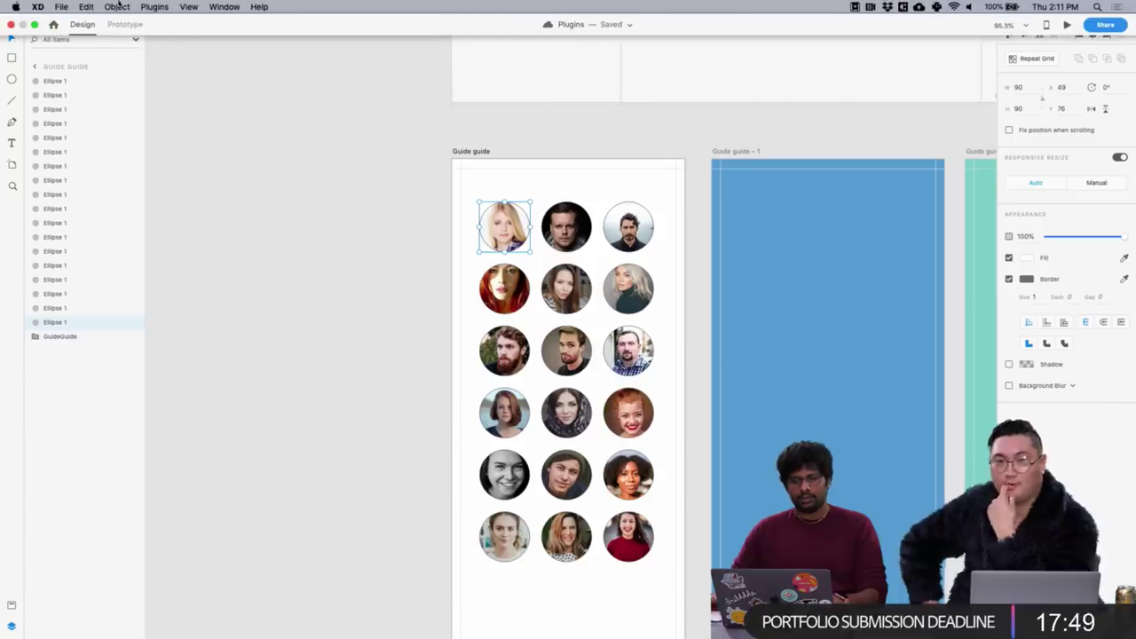
click(153, 6)
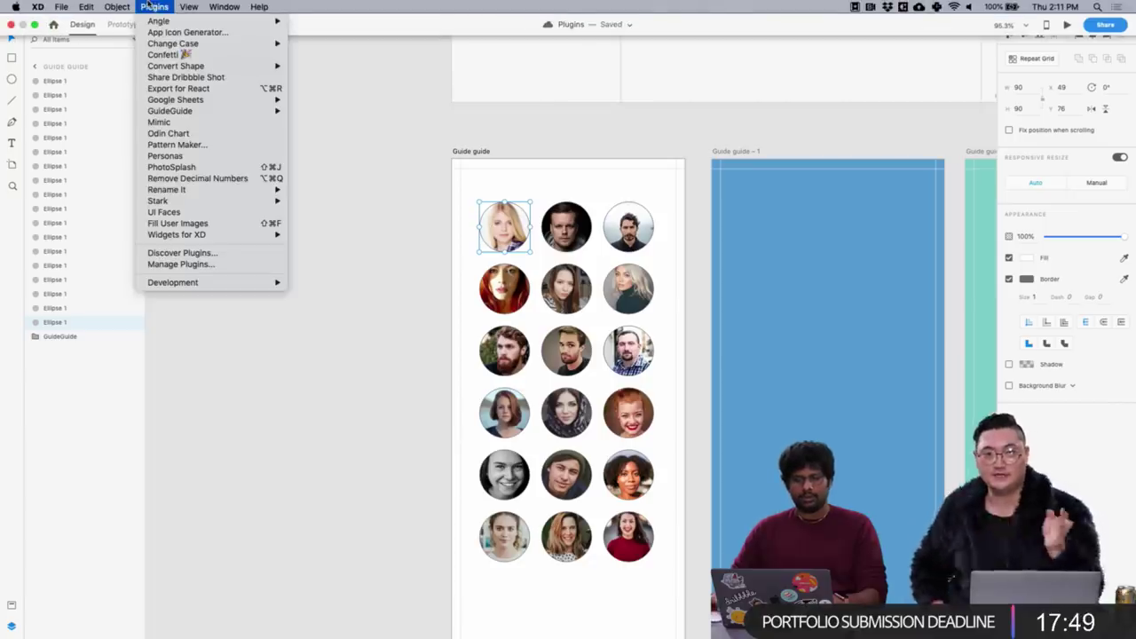
click(186, 213)
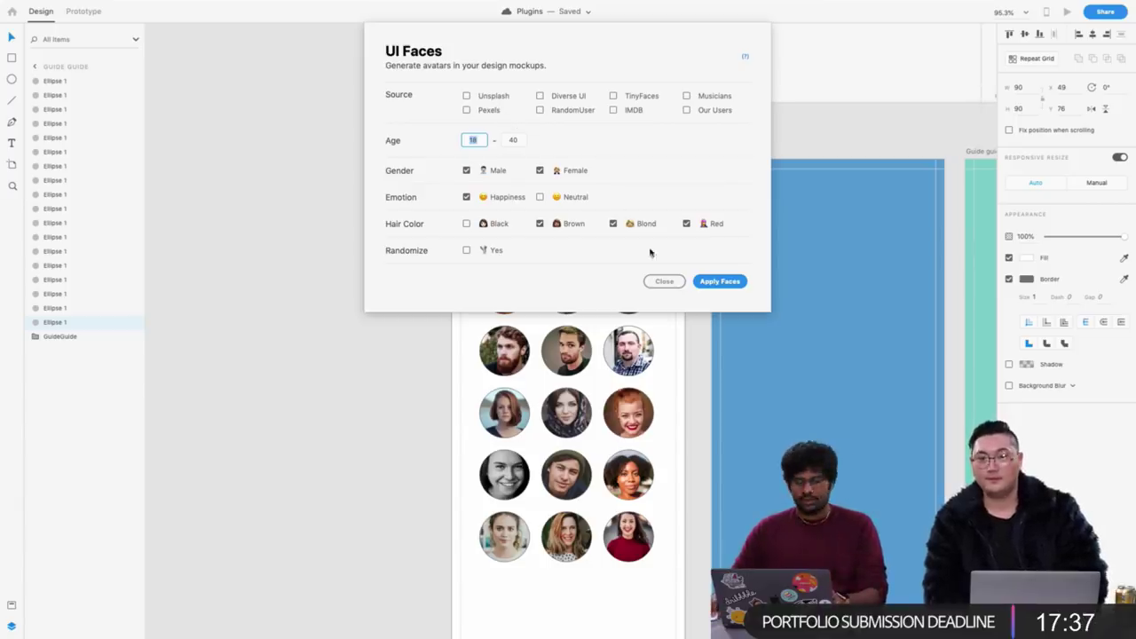
click(719, 283)
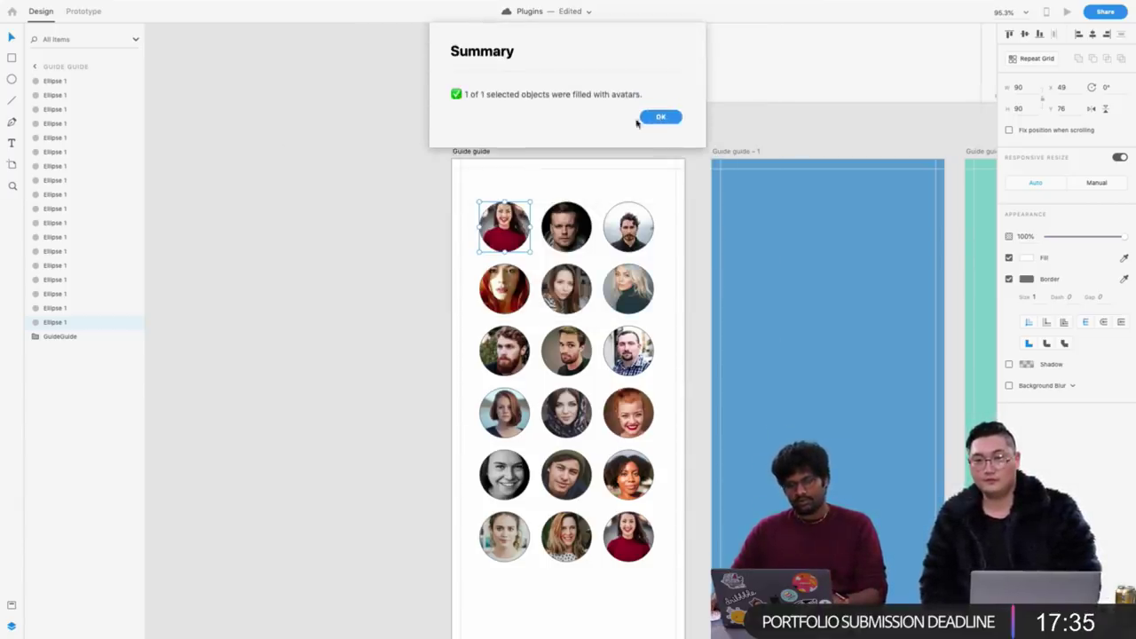
click(662, 118)
Try to apply UI Faces to the six avatars in the first two rows of the Guide guide artboard
scroll(420, 183, right, 3)
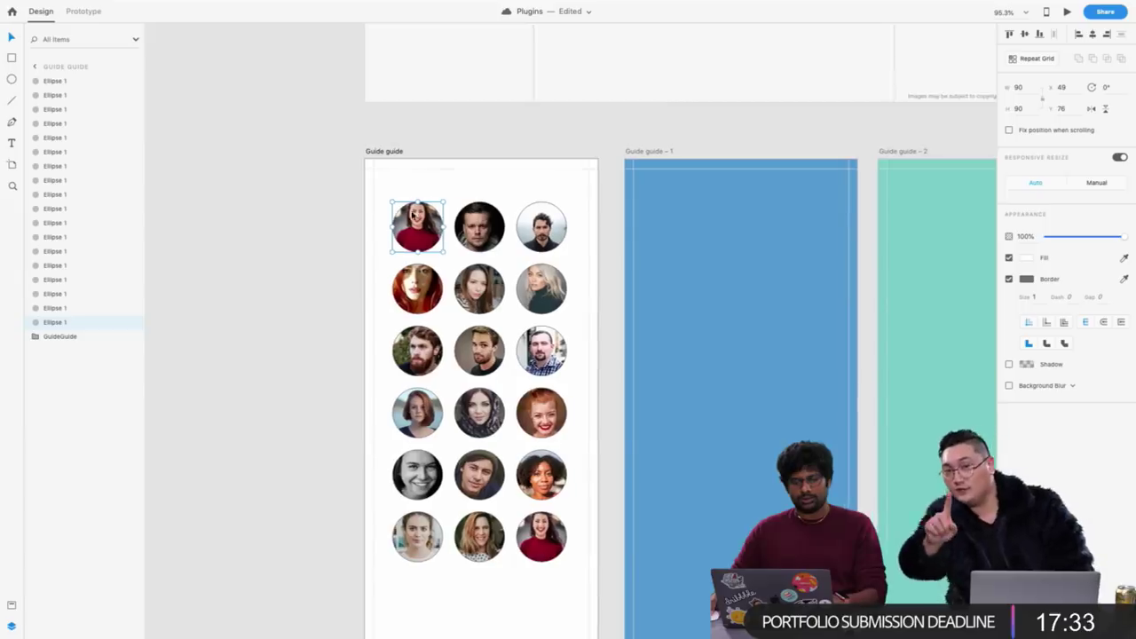
scroll(421, 210, up, 5)
click(412, 214)
shift+click(621, 238)
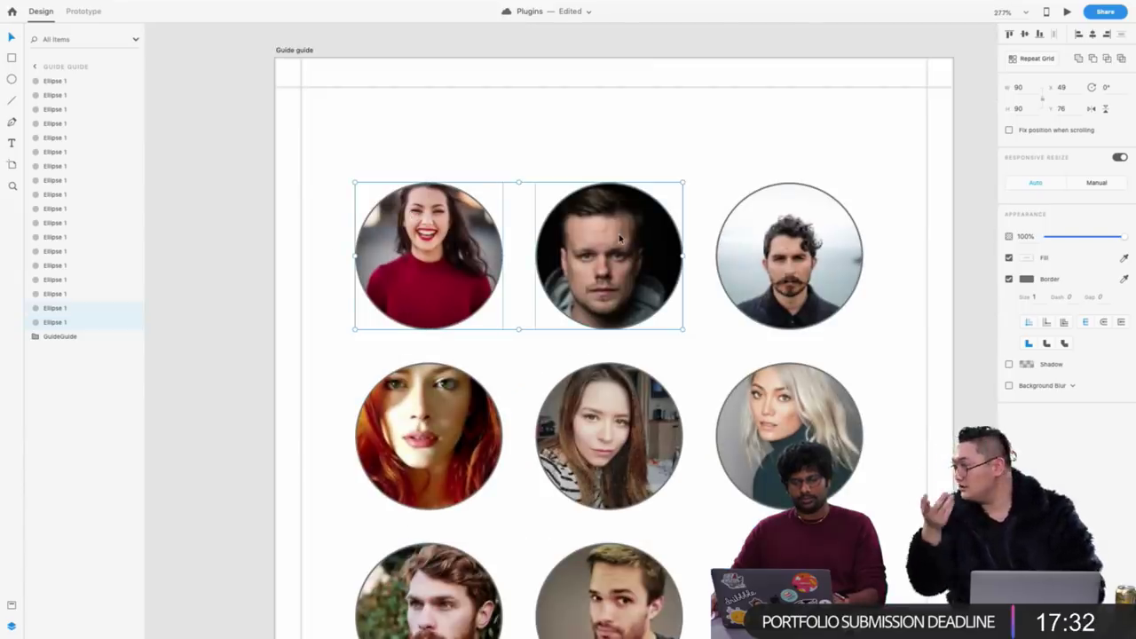
click(407, 155)
click(456, 246)
scroll(363, 183, down, 3)
drag(359, 177, 715, 370)
click(154, 6)
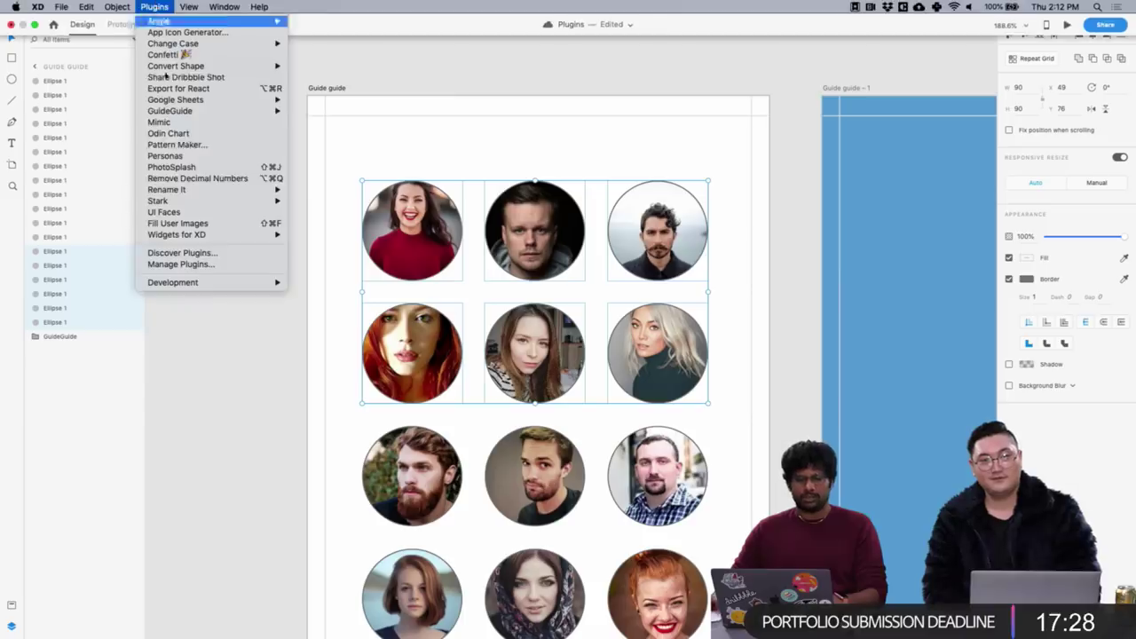
click(208, 213)
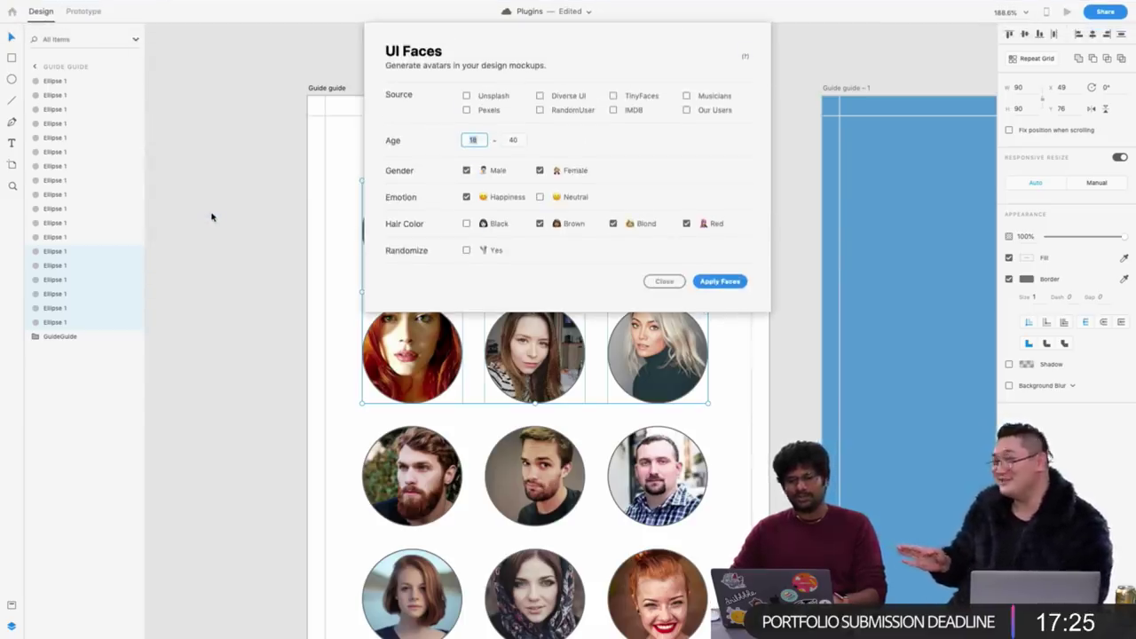
key(Return)
Turn the grouped row on Web 1280 – 1 into a repeat grid and extend it downward to show a partial fifth row
scroll(453, 94, down, 3)
scroll(424, 98, right, 3)
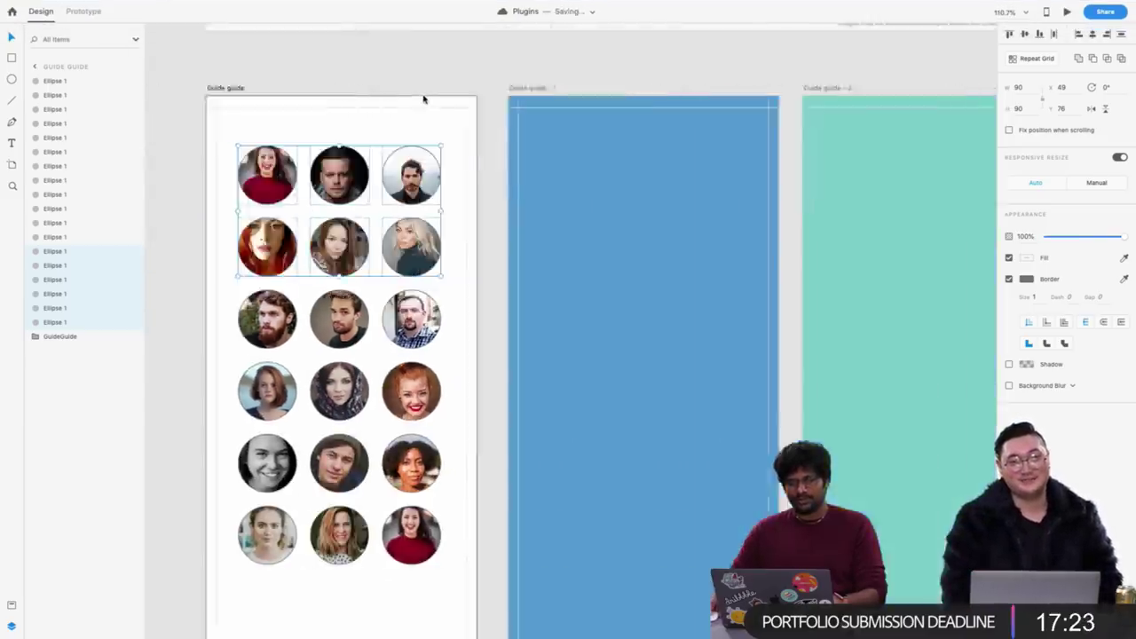
scroll(423, 98, right, 5)
scroll(424, 100, down, 5)
scroll(506, 288, up, 2)
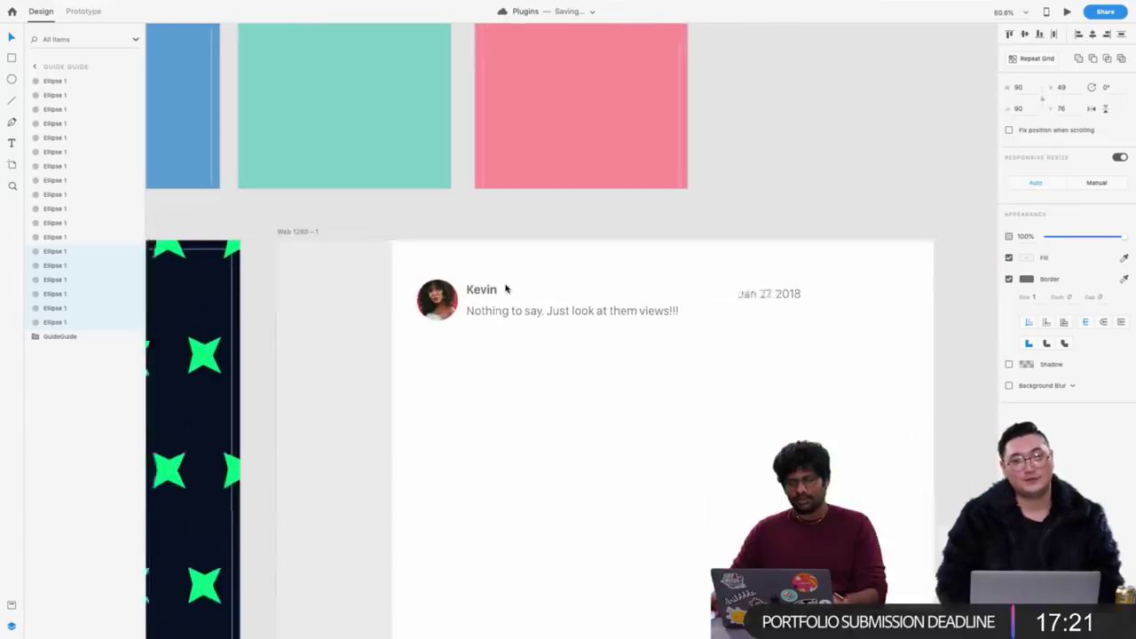
click(483, 313)
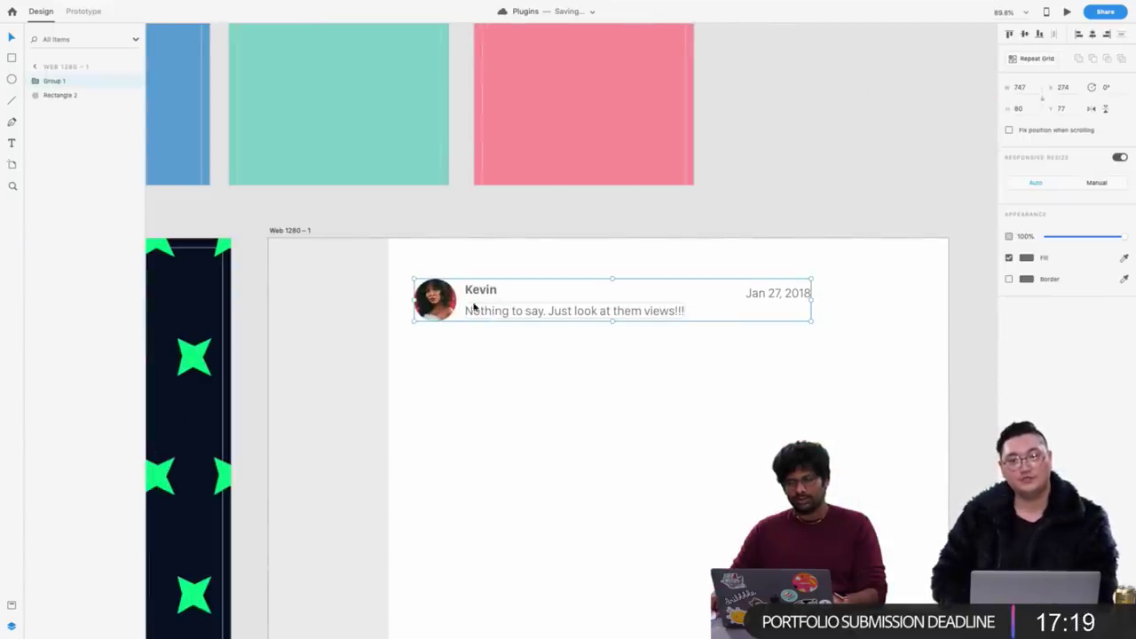
drag(417, 257, 831, 351)
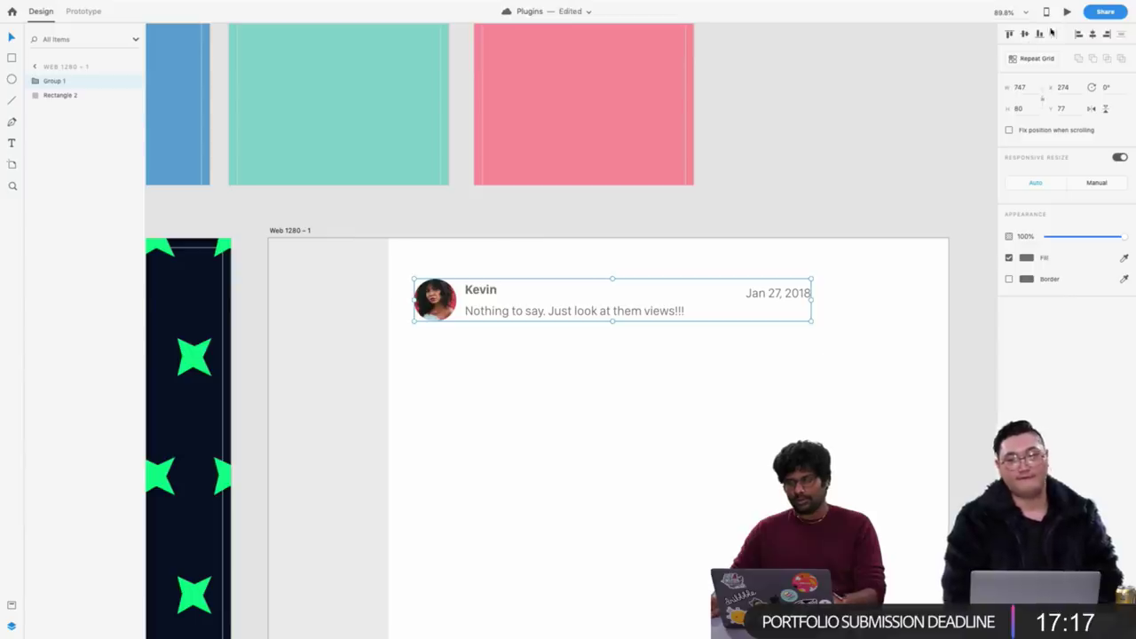
click(1020, 62)
drag(614, 321, 629, 533)
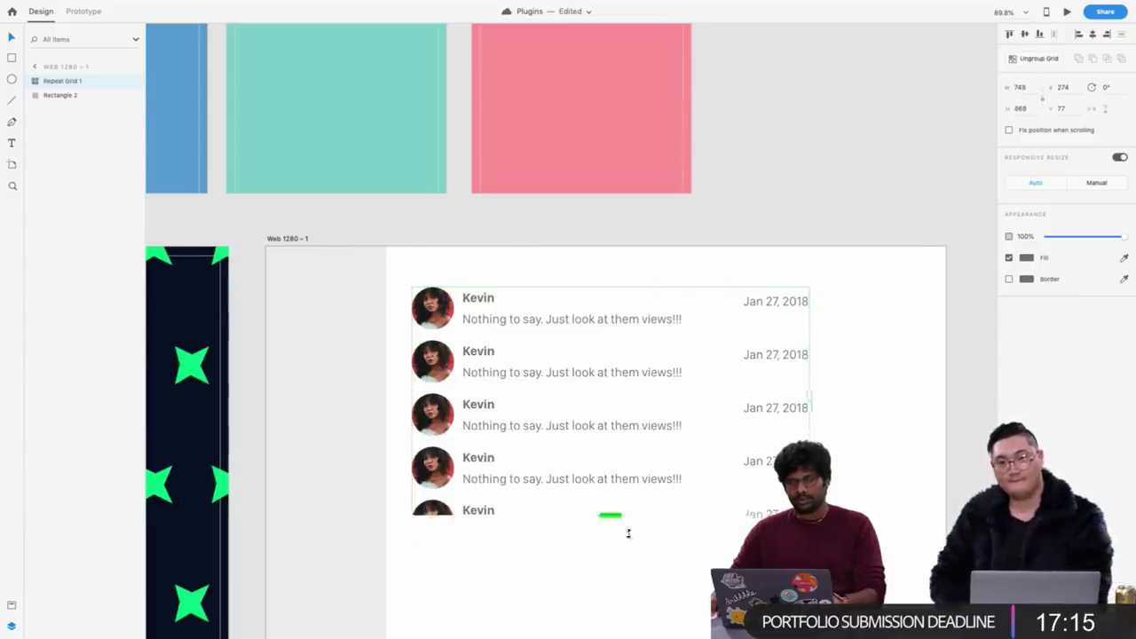
Undo the repeat grid's extension and its creation
key(super+z)
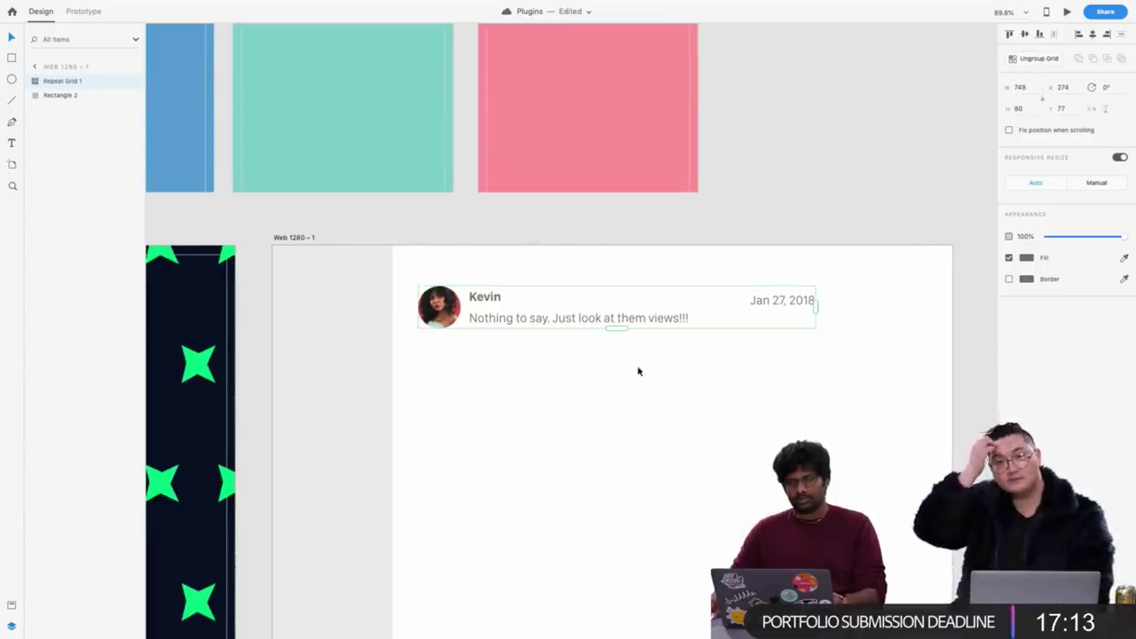
key(super+z)
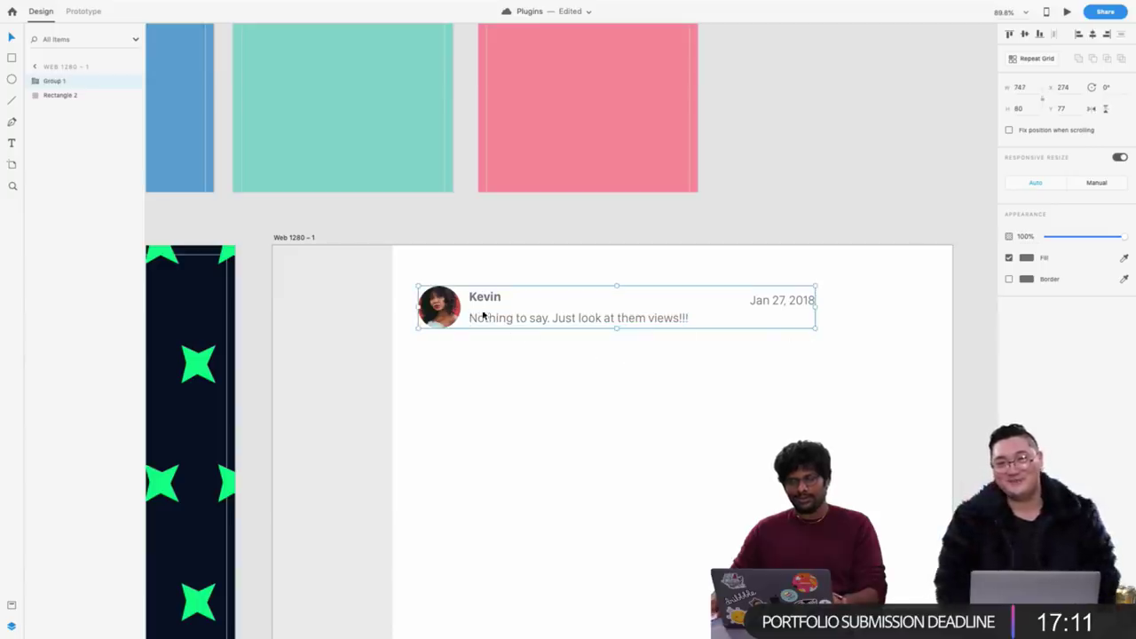
Duplicate the grouped row directly below the original, at Y 199
drag(447, 306, 448, 371)
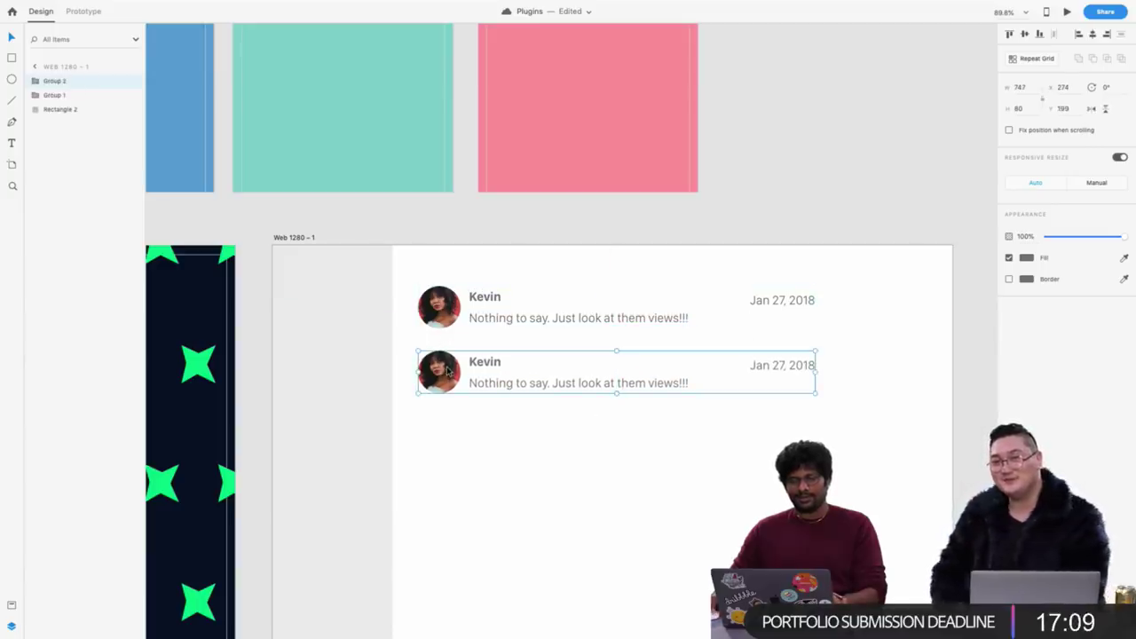
mouse_move(305, 4)
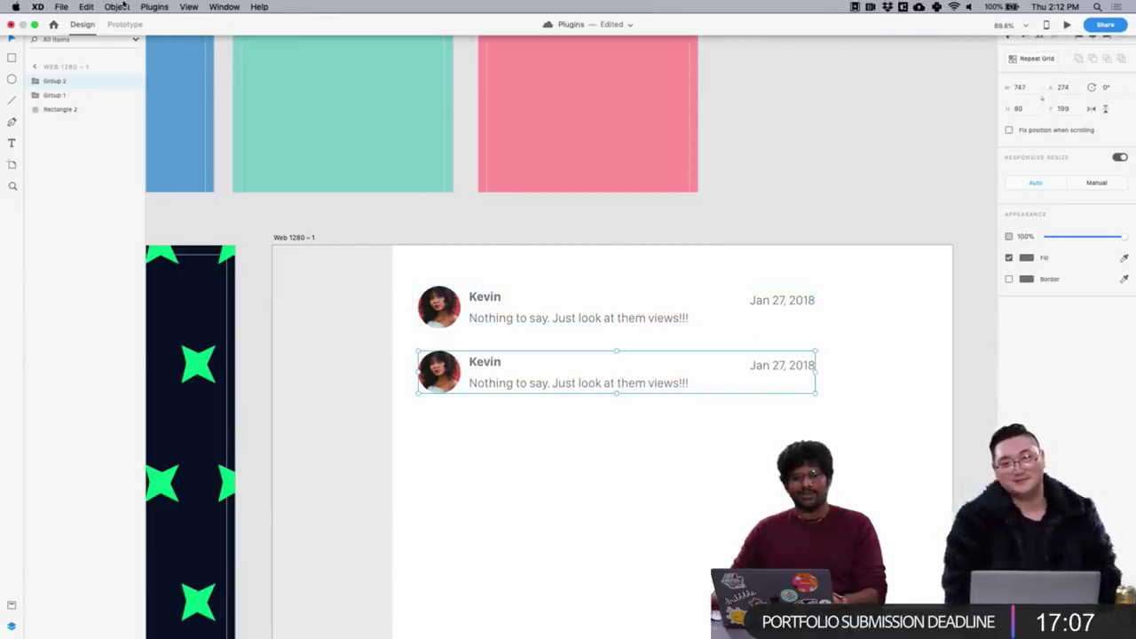
click(151, 7)
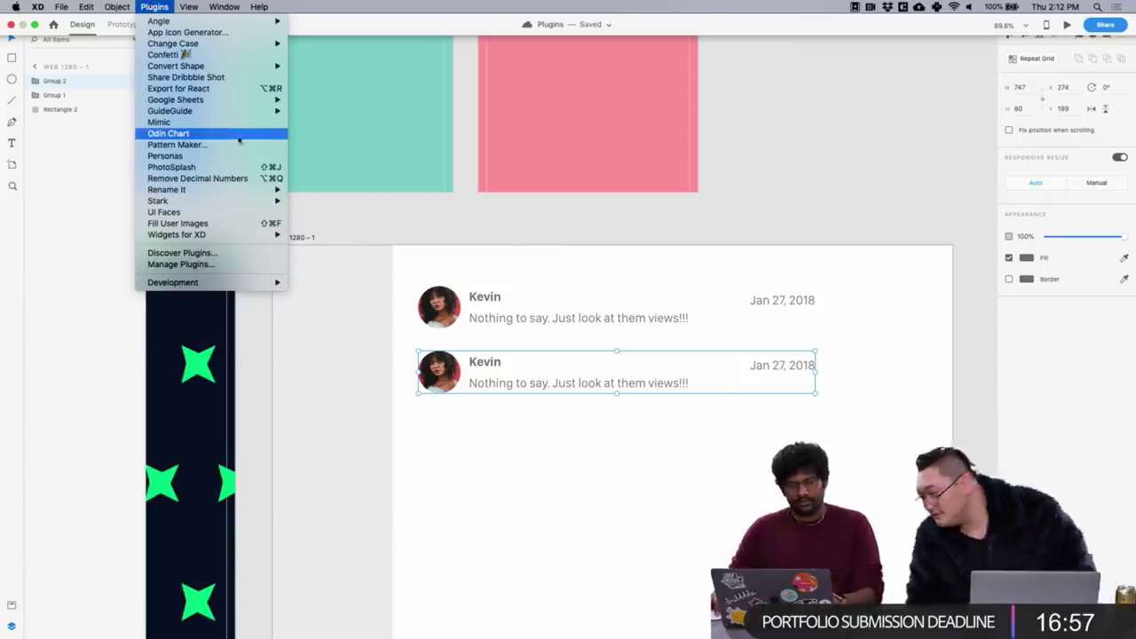
click(497, 221)
scroll(517, 302, up, 5)
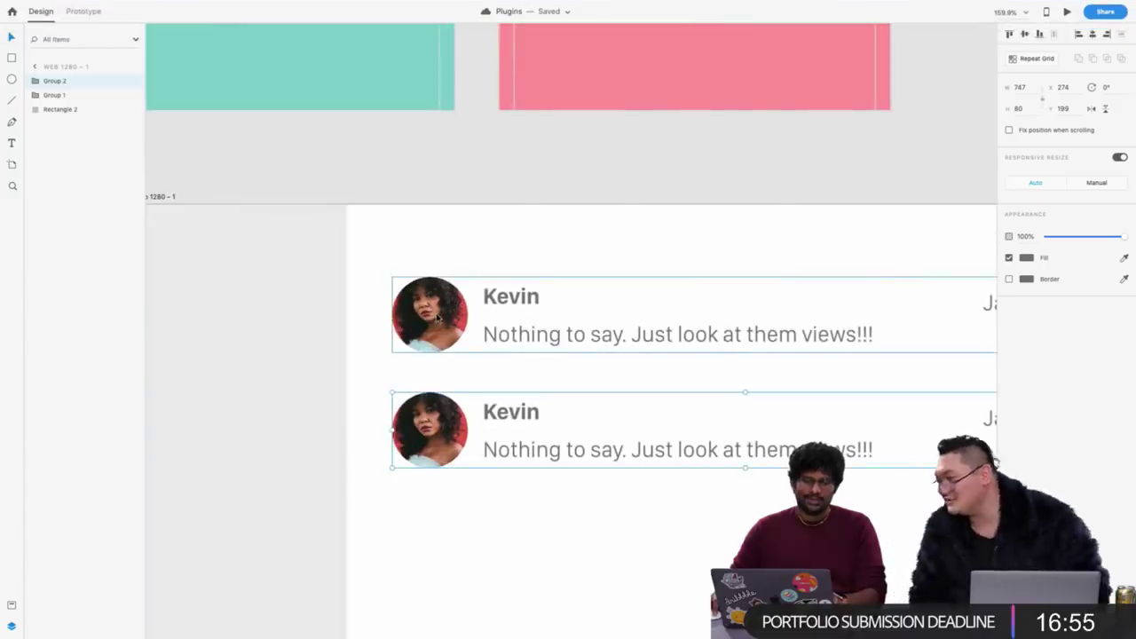
double_click(426, 308)
scroll(368, 233, down, 5)
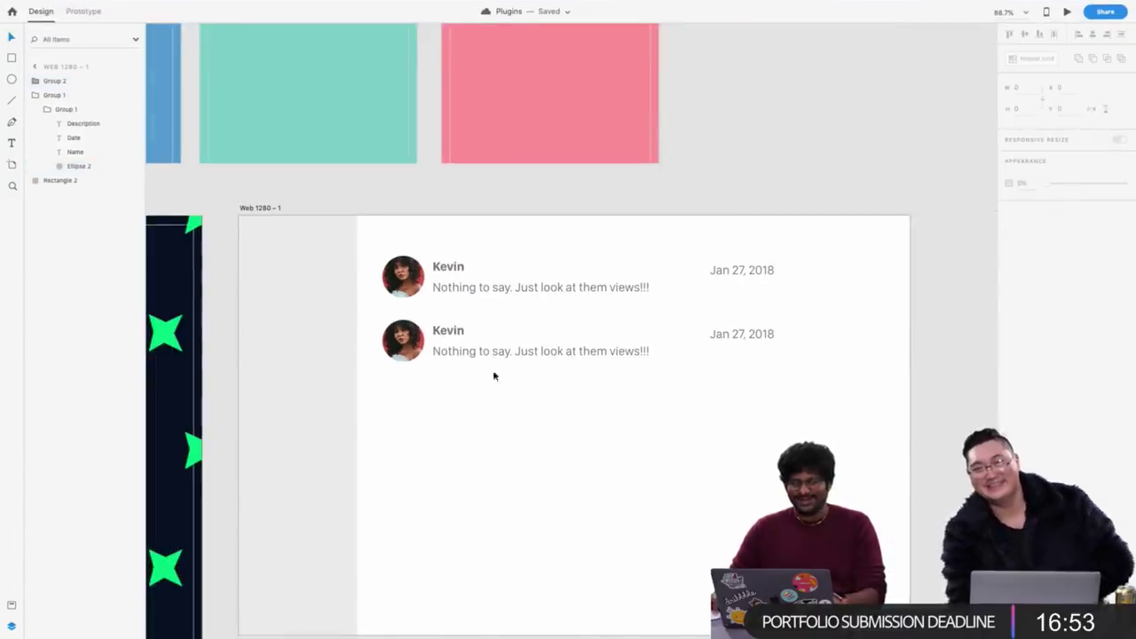
Try to fill the duplicated row group with content from the linked Google Sheet
click(482, 342)
click(155, 5)
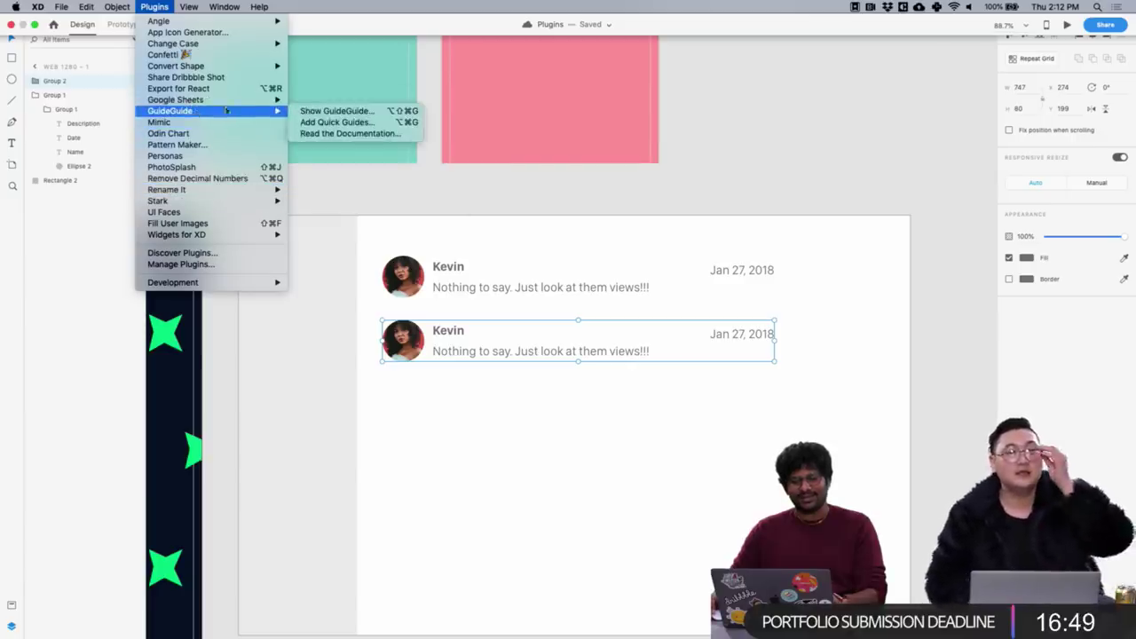
mouse_move(257, 99)
click(320, 104)
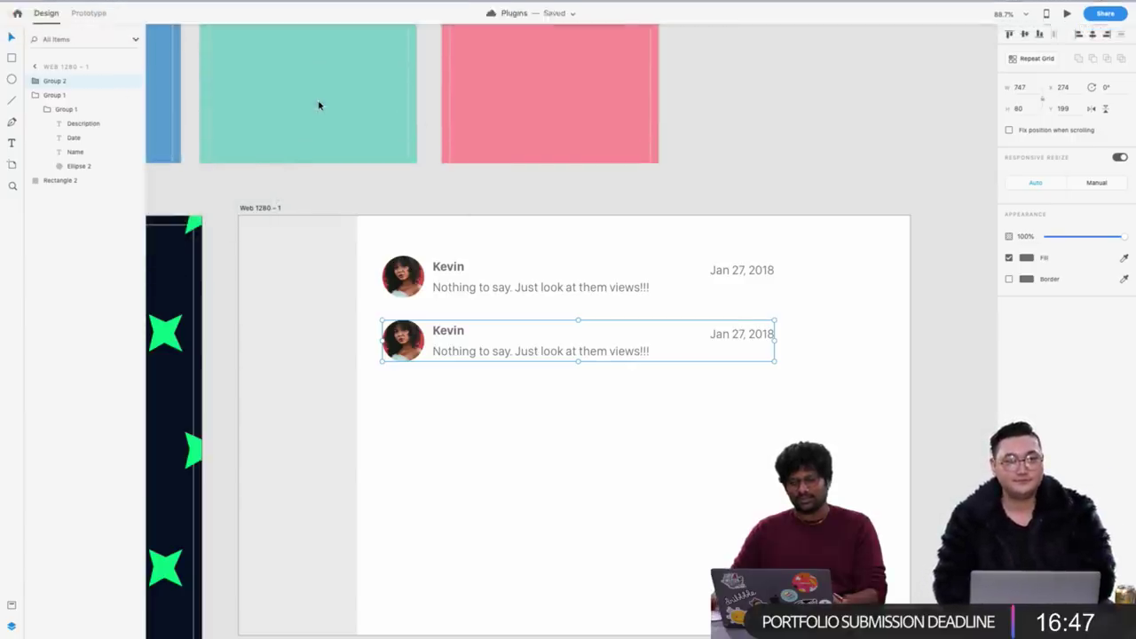
key(Return)
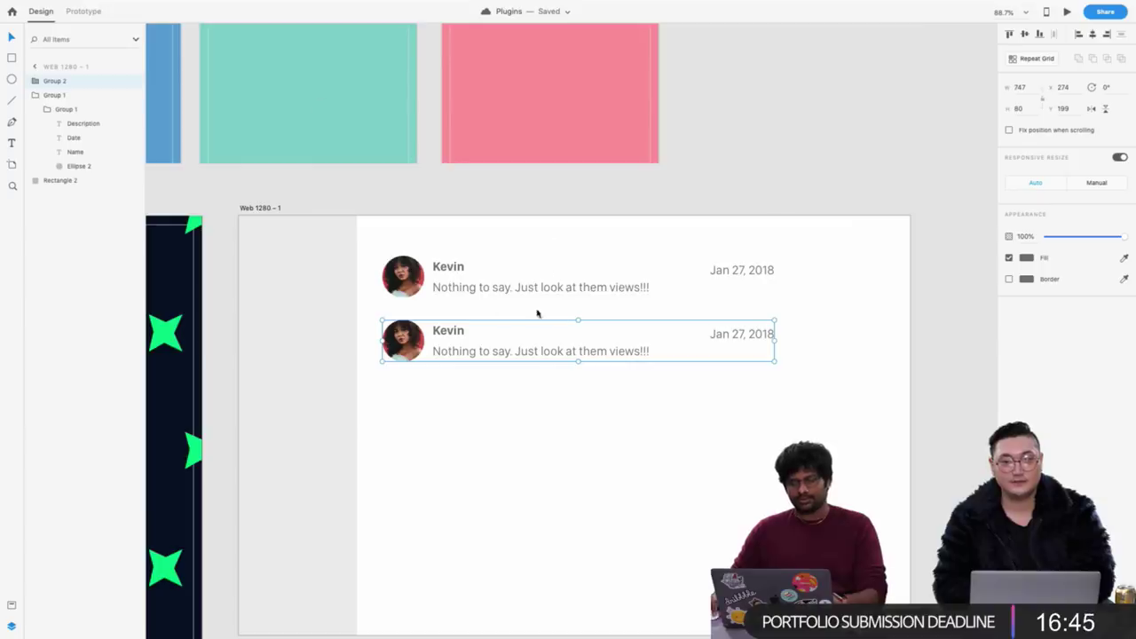
Ungroup the duplicated row and try to fill its separate elements from the linked Google Sheet
scroll(489, 294, down, 3)
scroll(489, 299, up, 4)
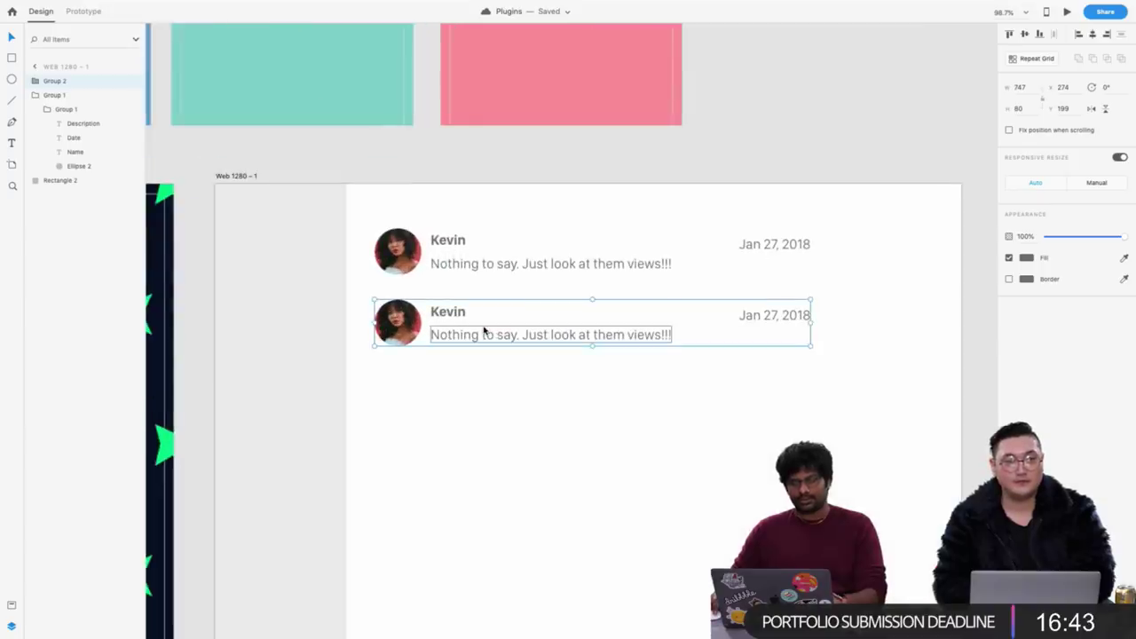
key(super+shift+g)
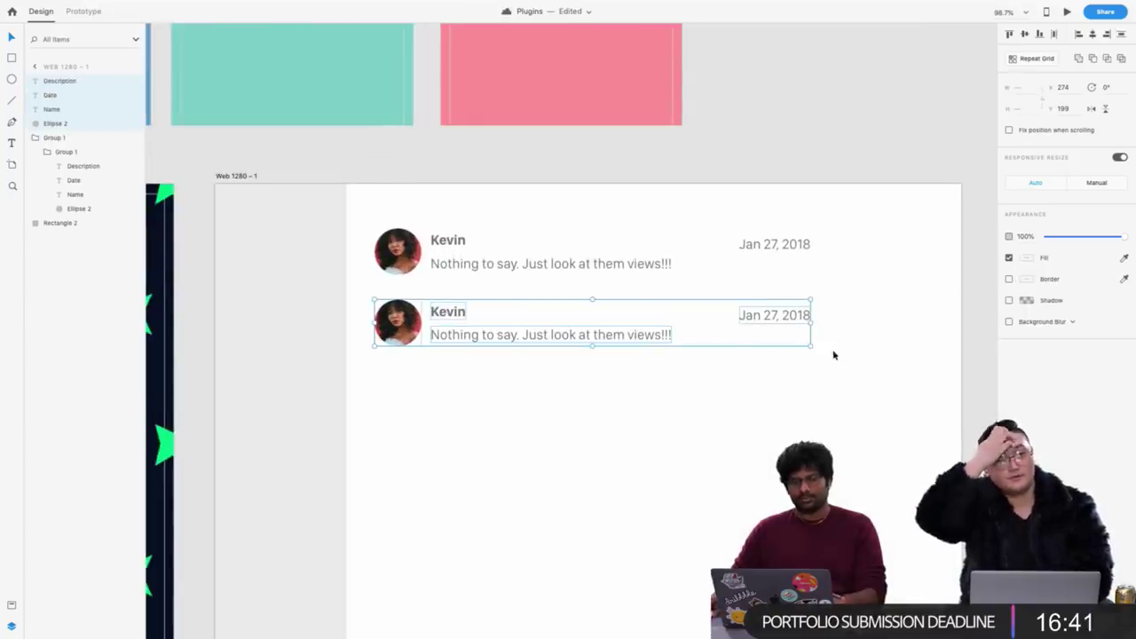
click(153, 6)
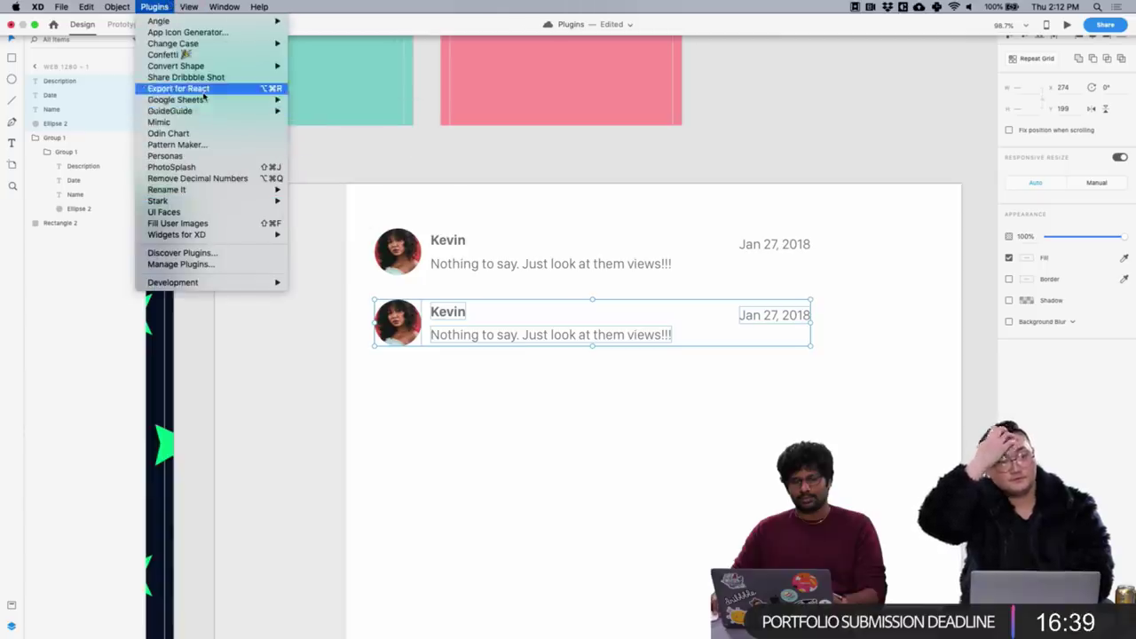
mouse_move(204, 100)
click(299, 100)
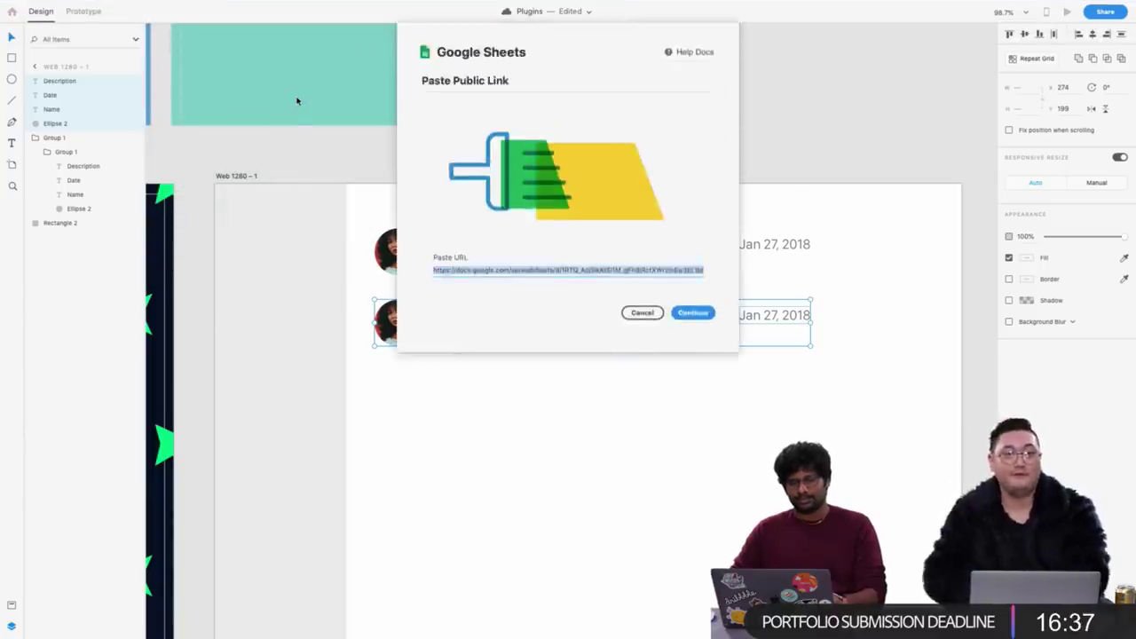
key(Return)
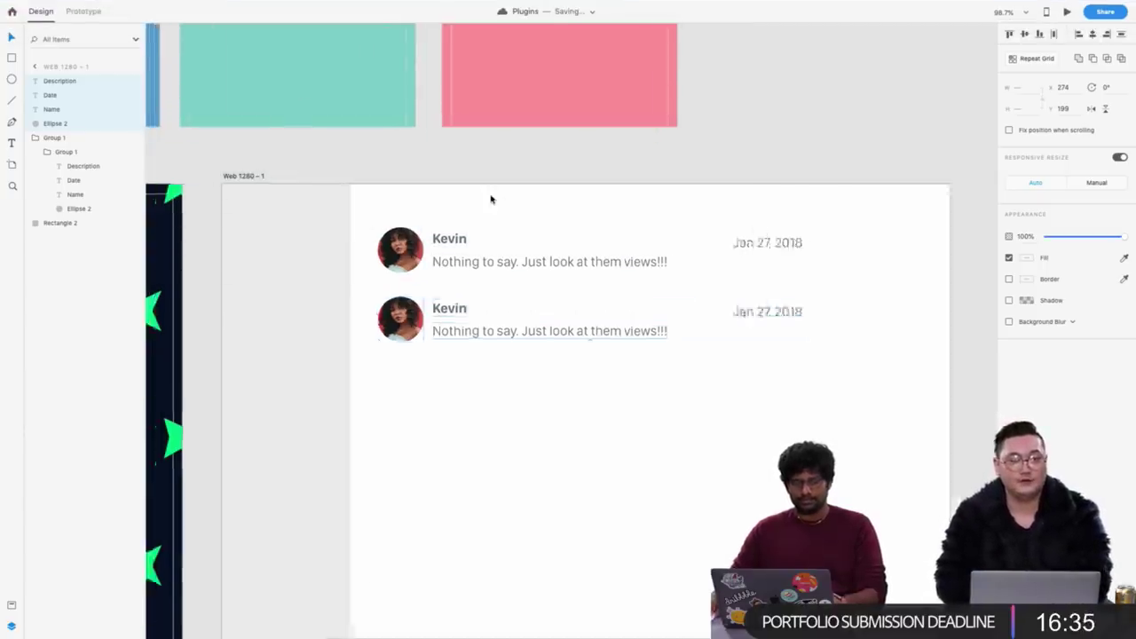
scroll(490, 199, down, 5)
click(490, 199)
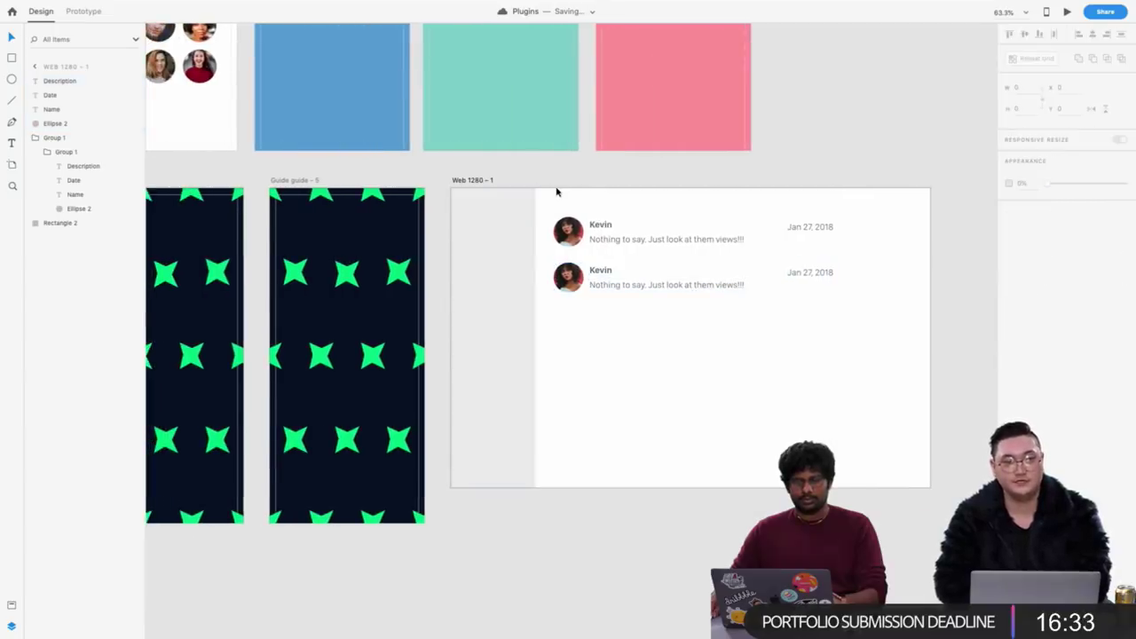
scroll(512, 253, left, 8)
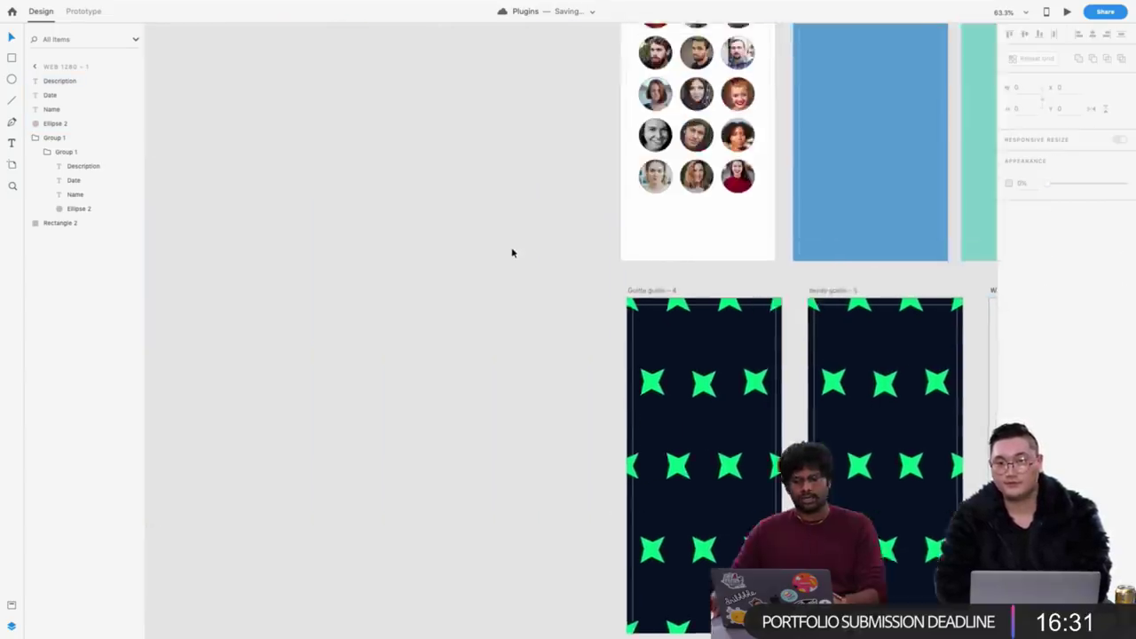
scroll(781, 228, up, 5)
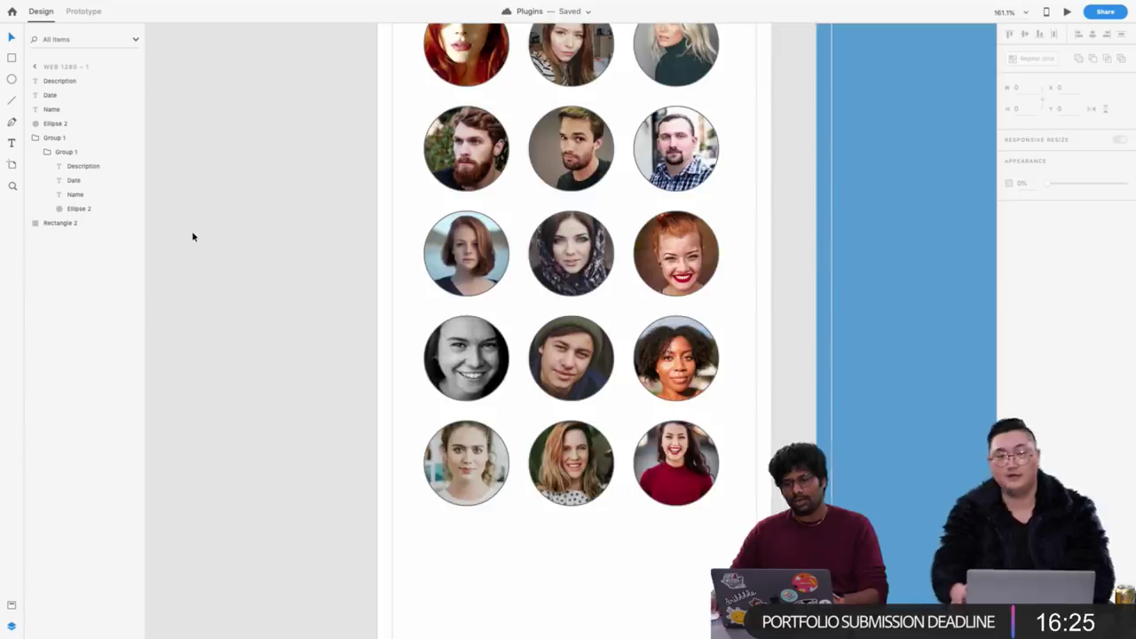
scroll(192, 230, down, 5)
scroll(192, 233, down, 5)
scroll(192, 237, down, 3)
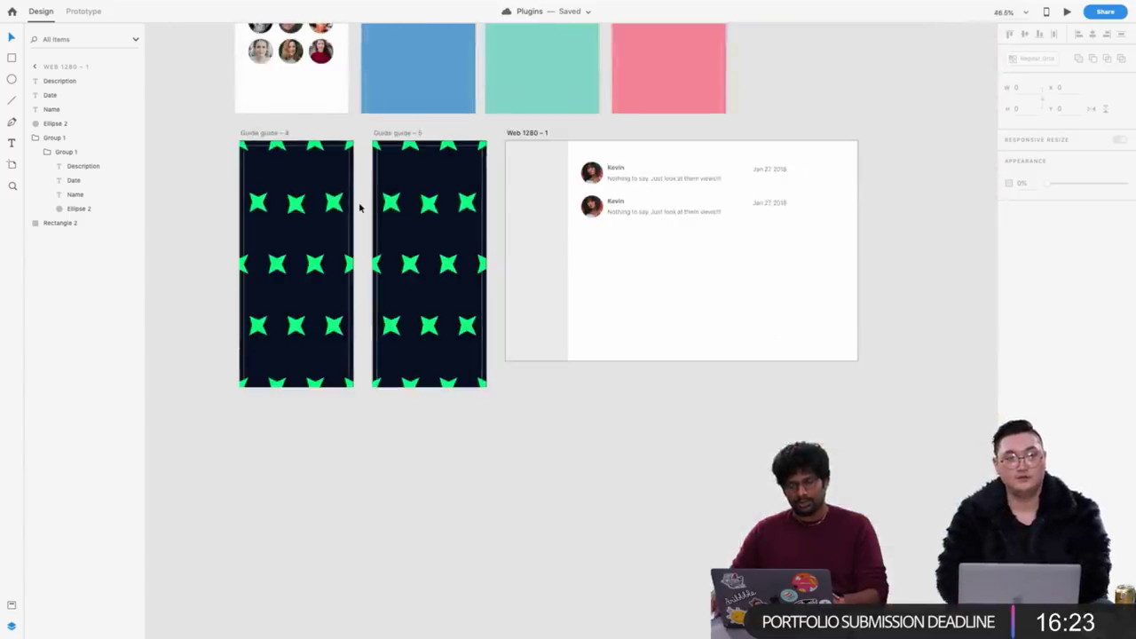
scroll(761, 170, up, 5)
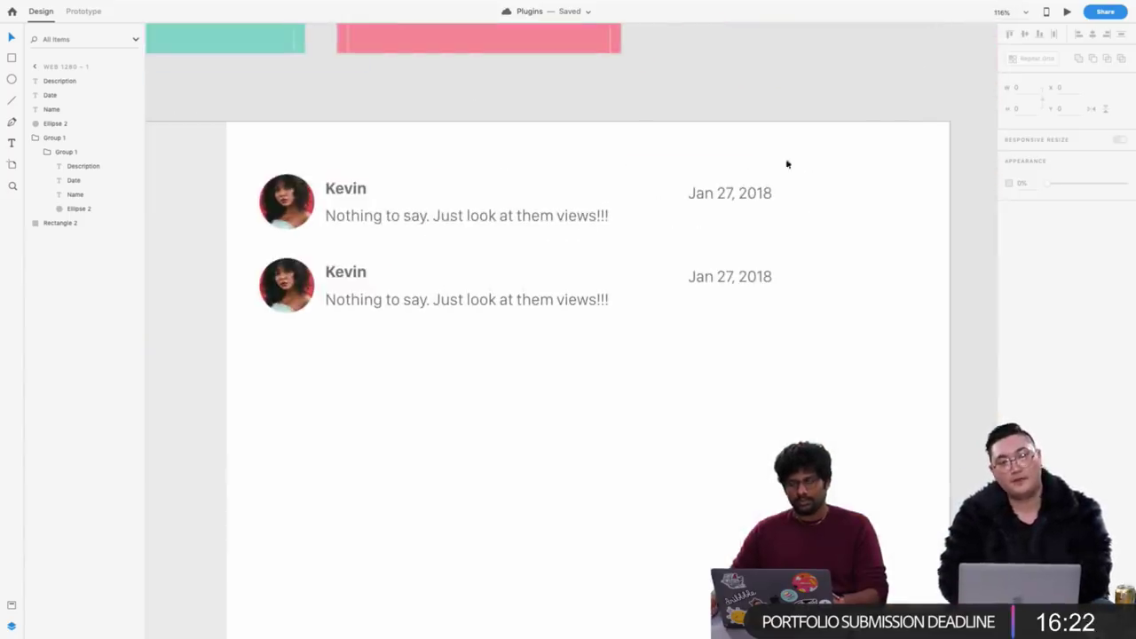
Switch to the Google Sheet and replace the user name in row 3 with a different first name
click(313, 201)
key(super+Tab)
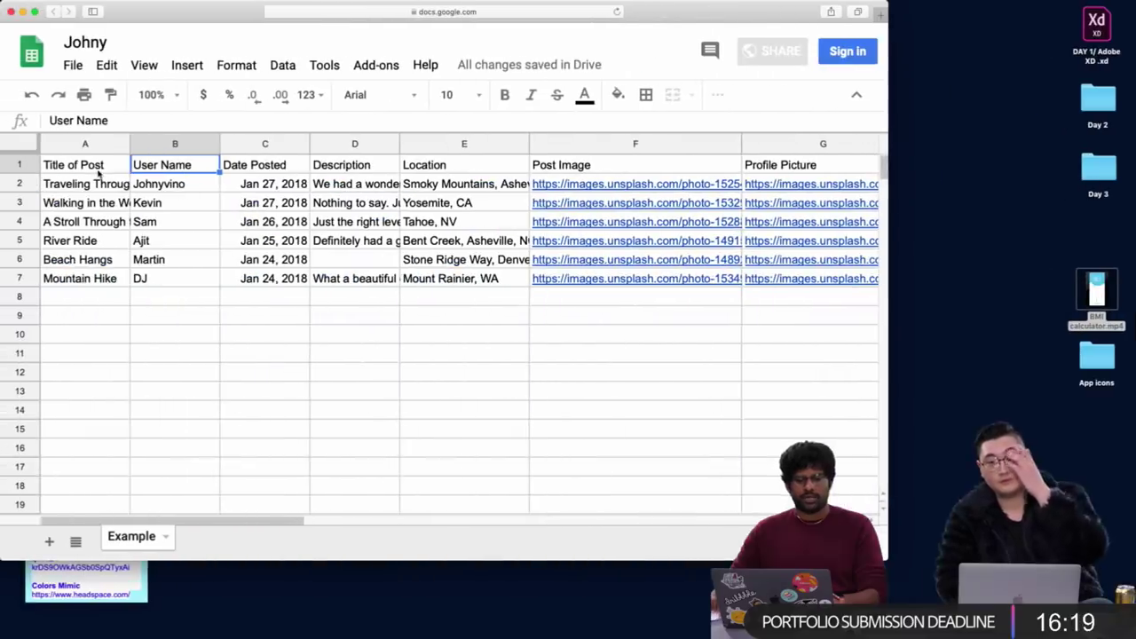
click(164, 204)
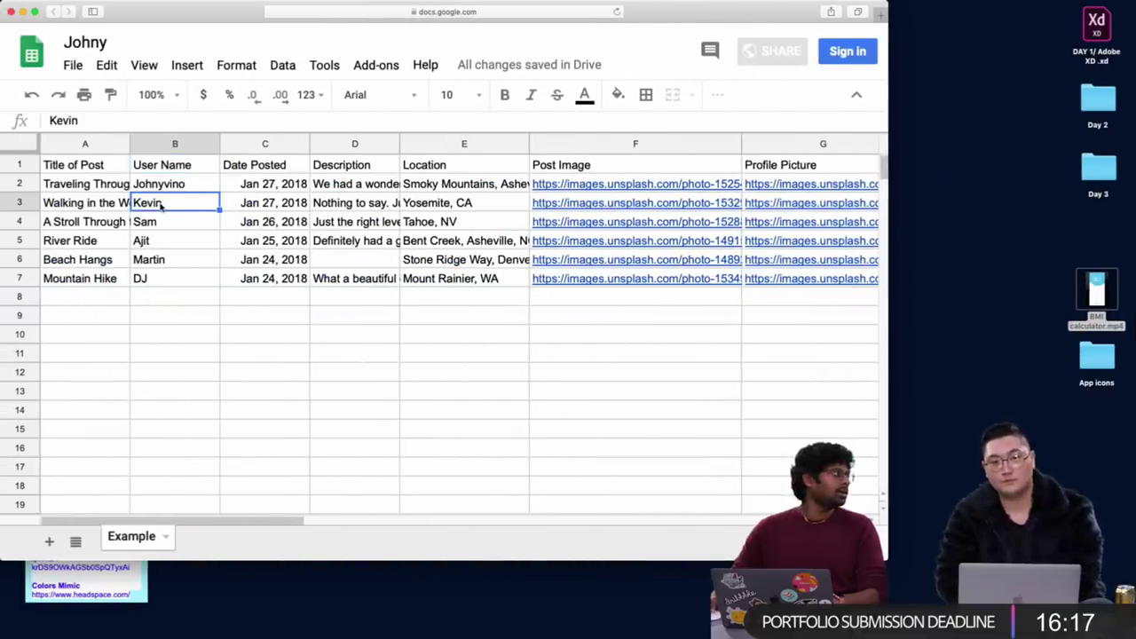
key(super+Tab)
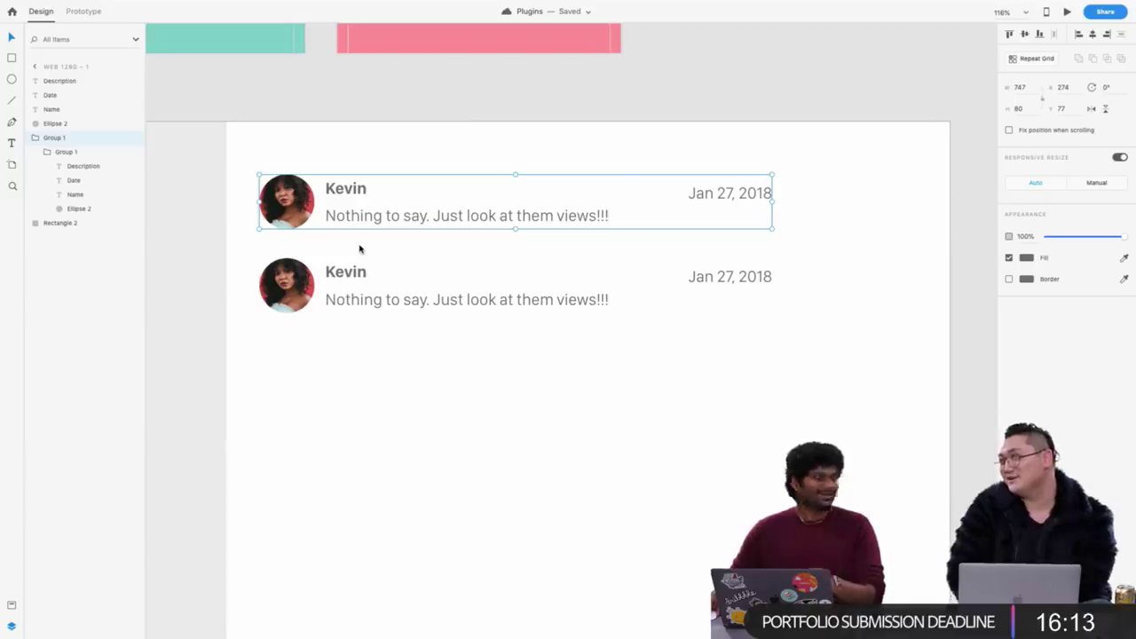
scroll(340, 181, down, 2)
key(super+Tab)
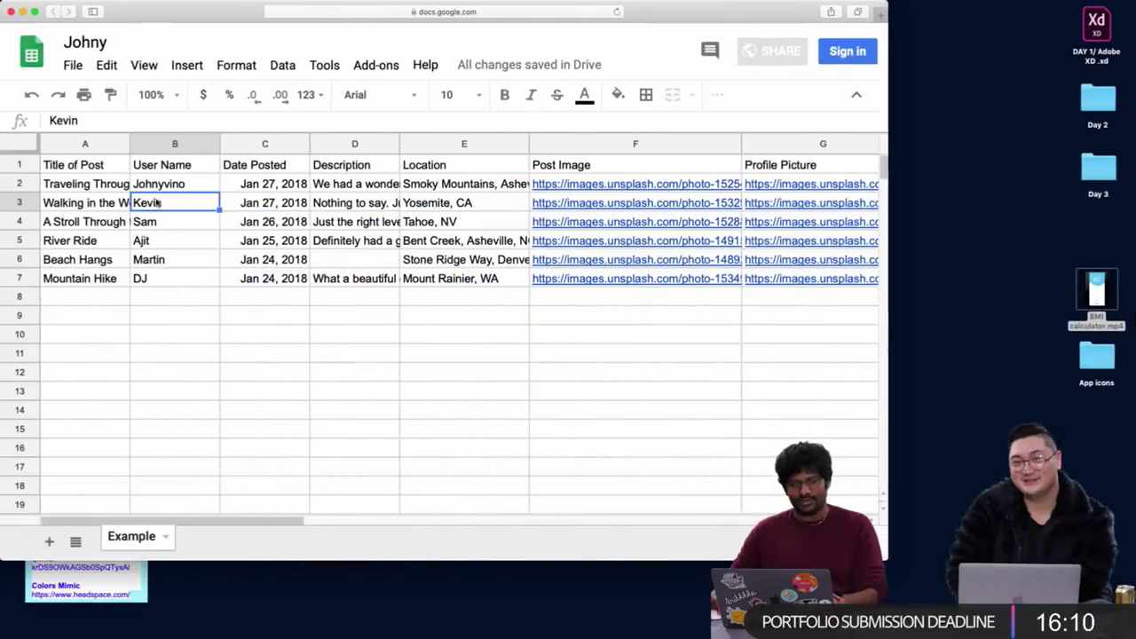
double_click(157, 204)
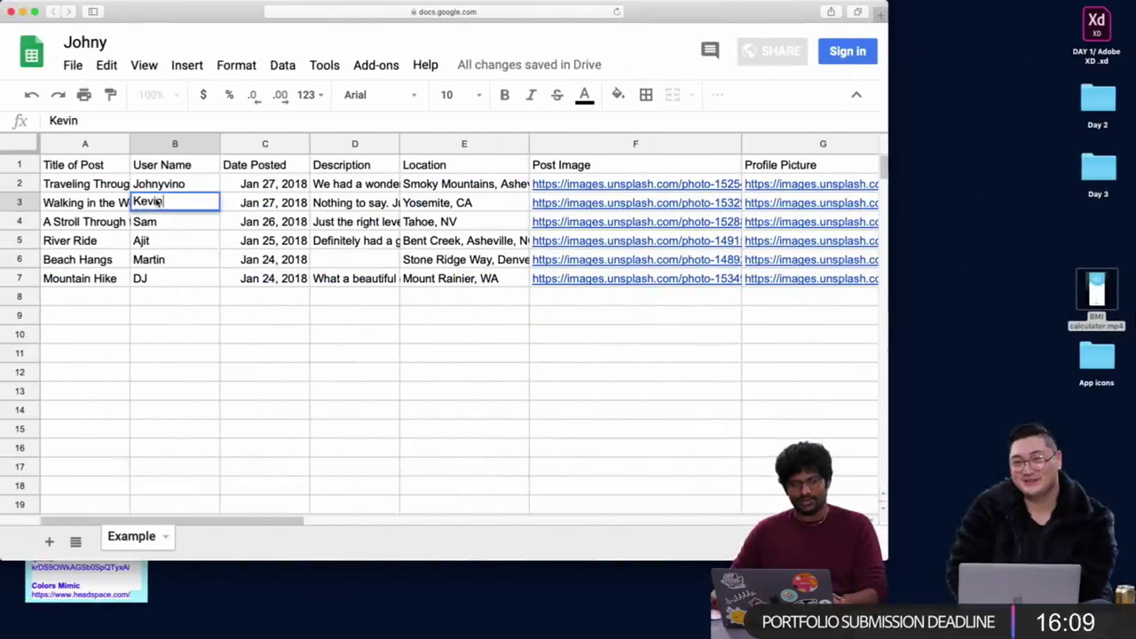
double_click(157, 203)
text(Angela)
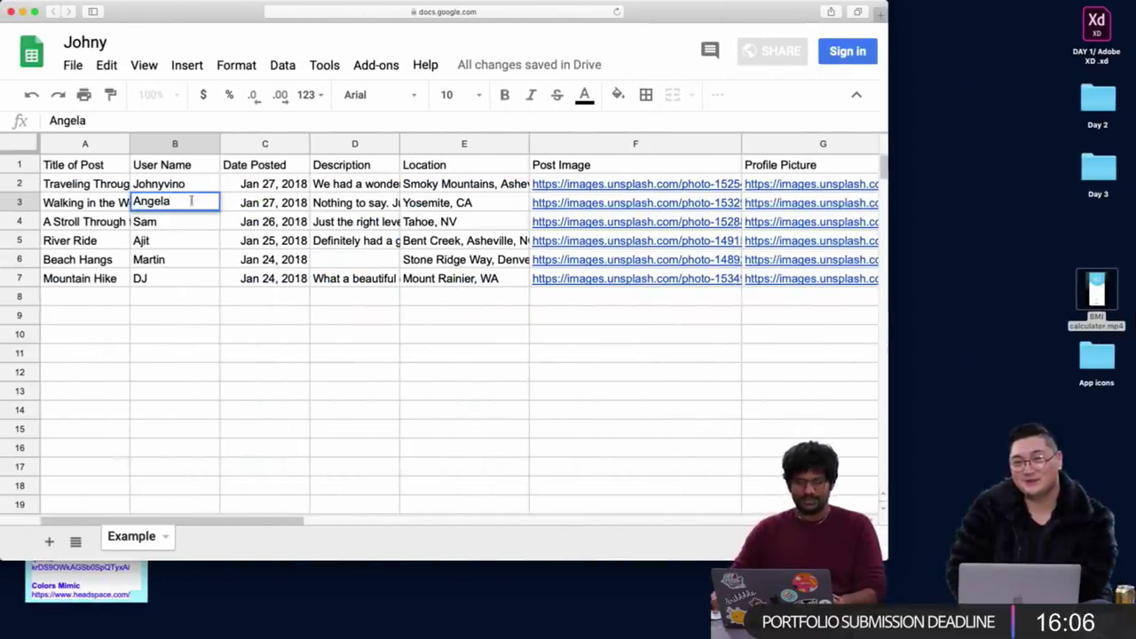
click(291, 184)
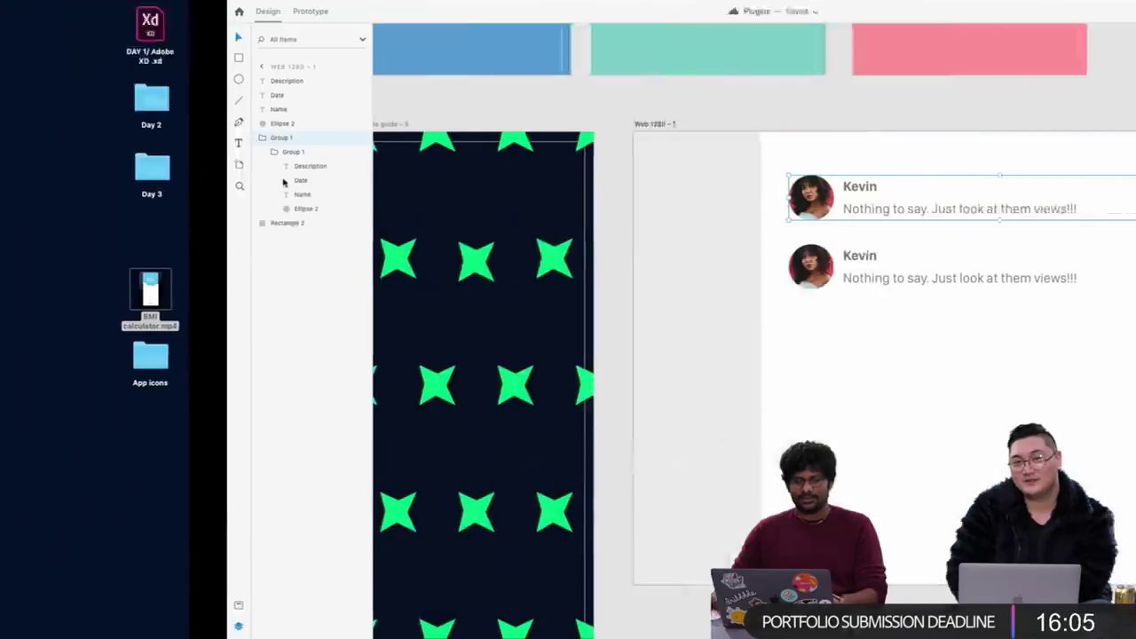
Switch back to Adobe XD and refresh the upper row group's content from the linked Google Sheet
key(super+Tab)
click(189, 6)
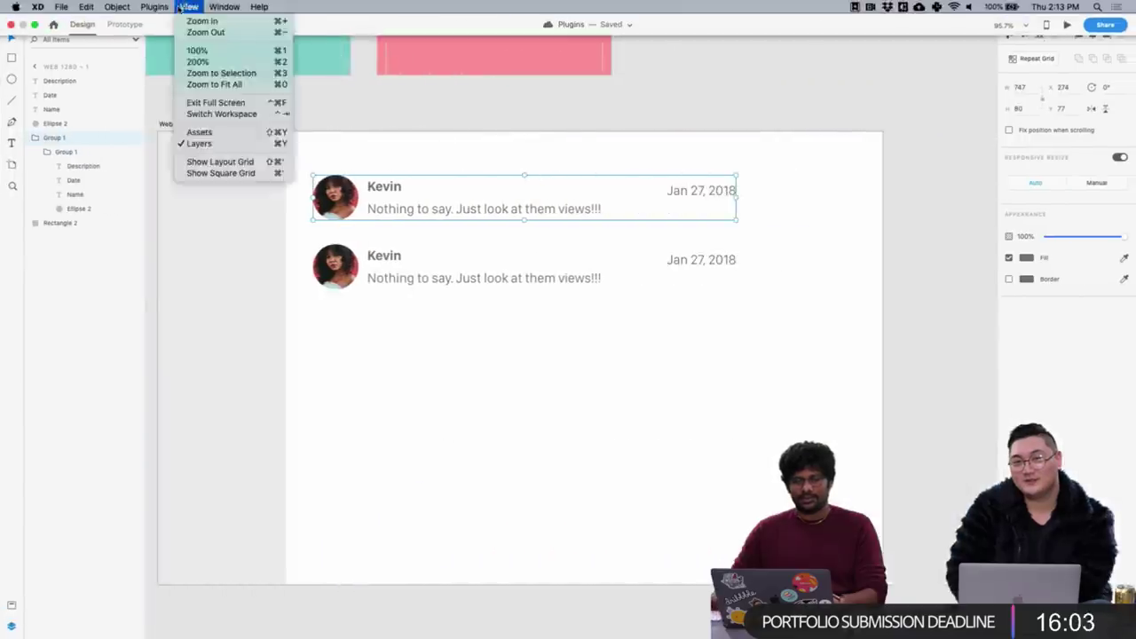
mouse_move(199, 102)
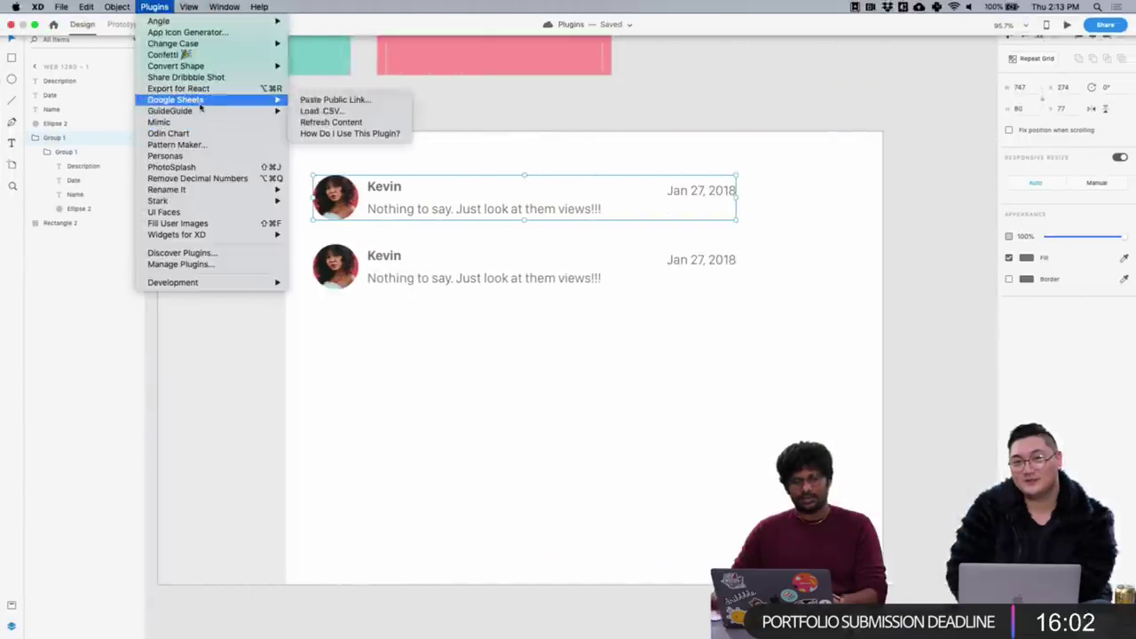
click(330, 122)
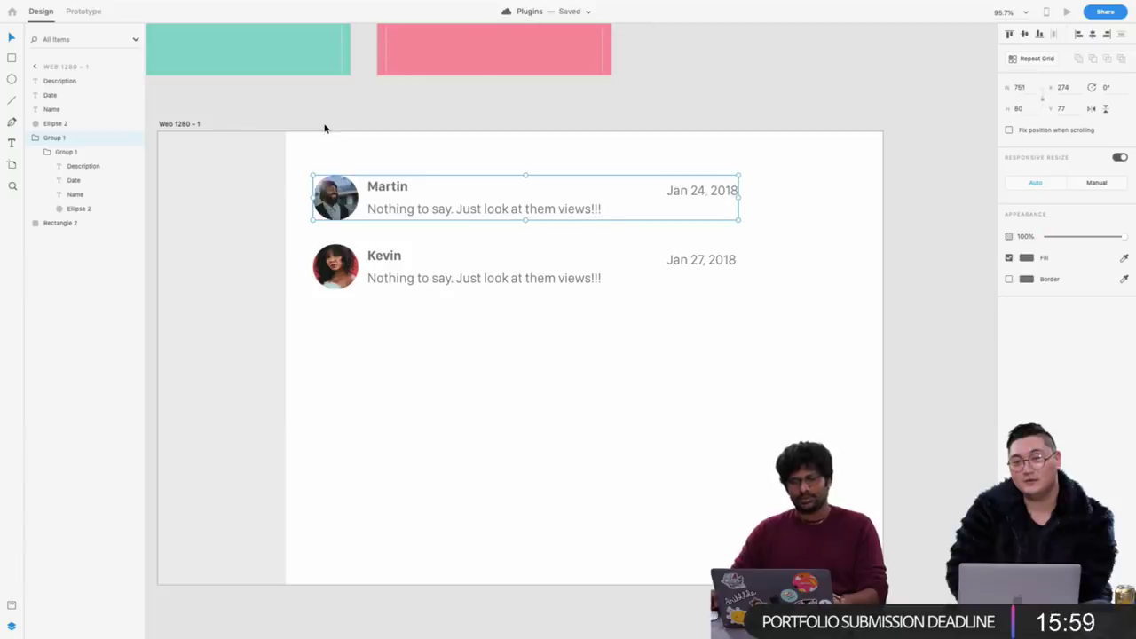
scroll(394, 170, up, 3)
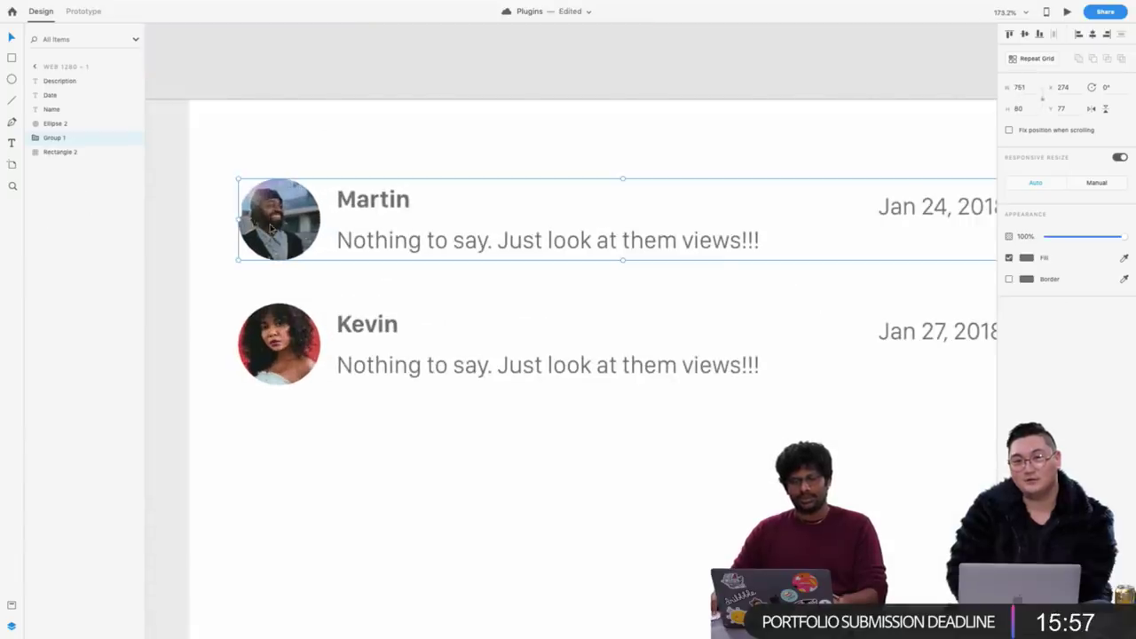
scroll(301, 183, down, 3)
scroll(296, 170, left, 5)
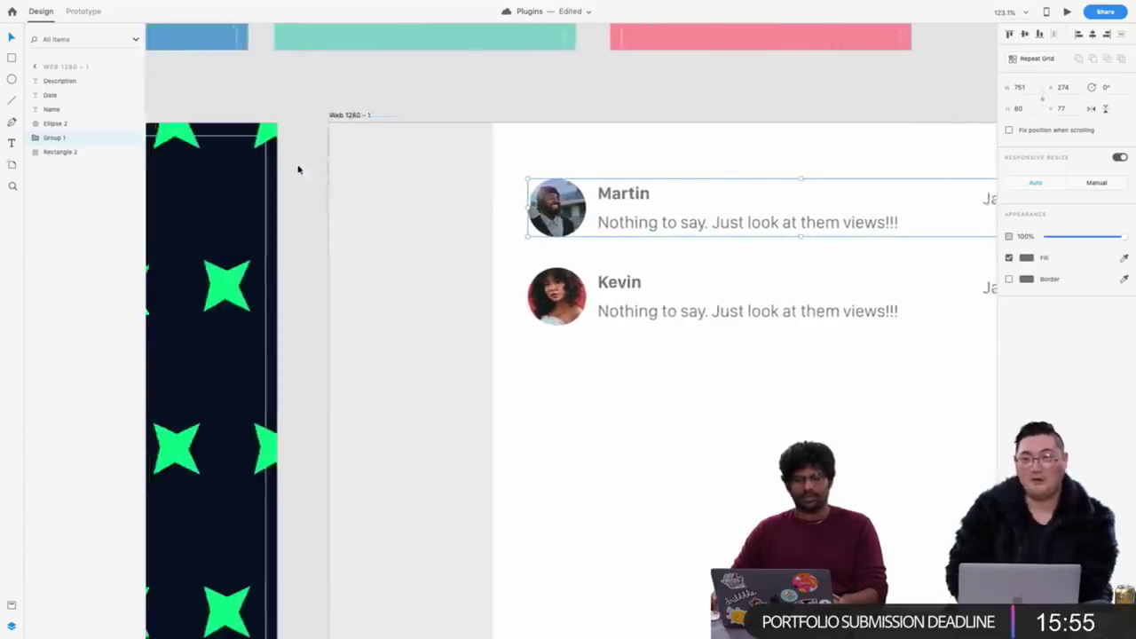
scroll(499, 147, right, 5)
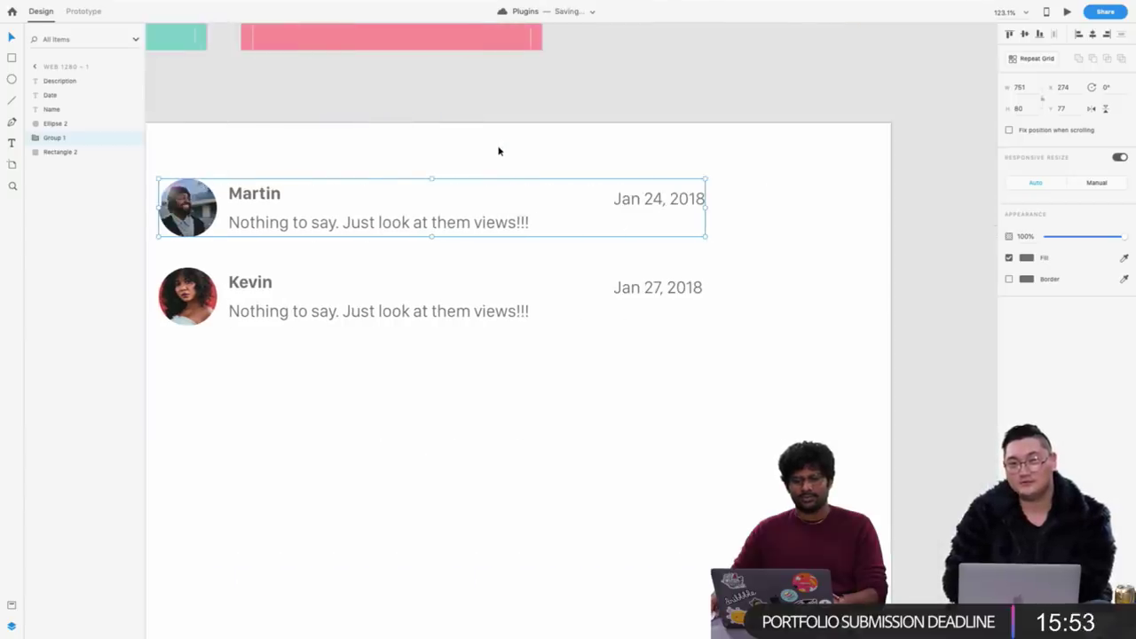
key(ctrl+Left)
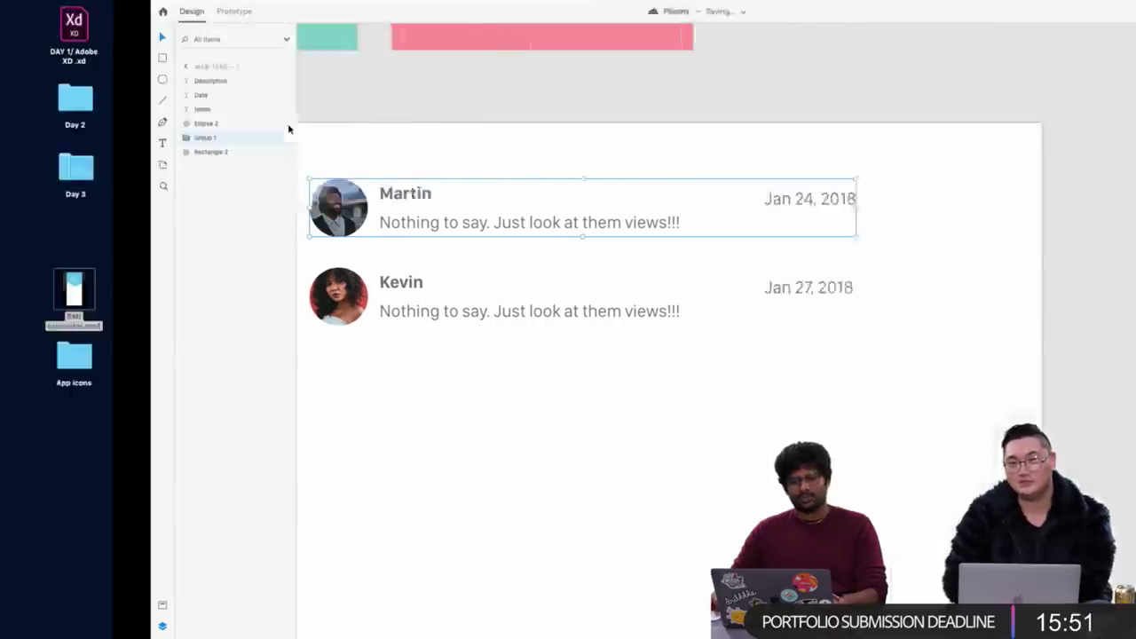
key(ctrl+Right)
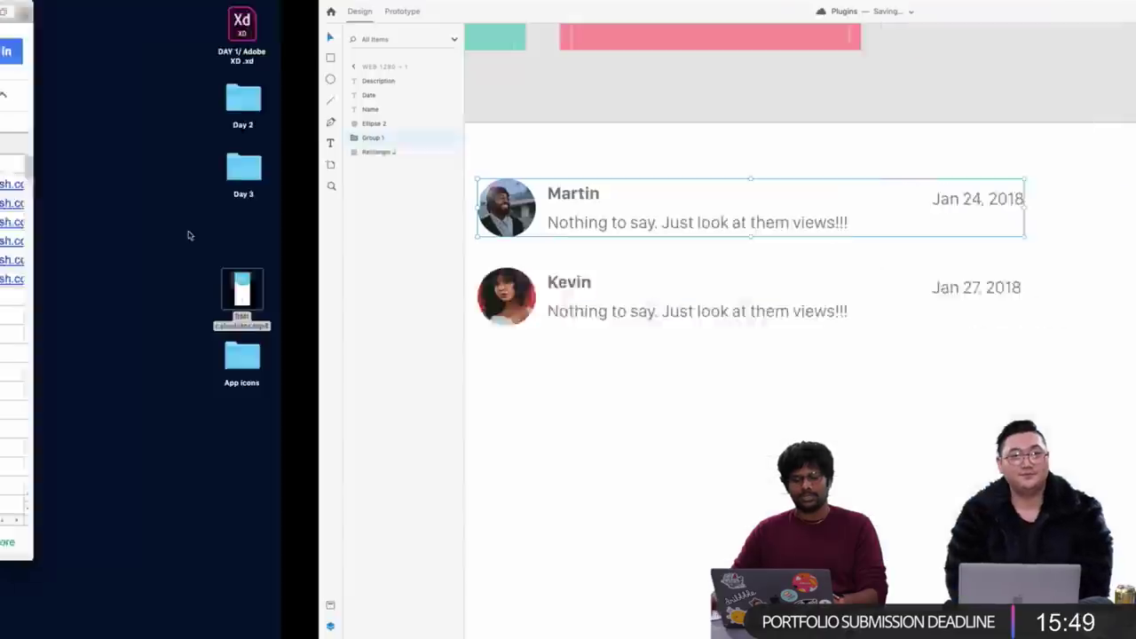
Stretch the upper row group horizontally to a width of about 864 on the Web 1280 artboard
scroll(633, 94, down, 3)
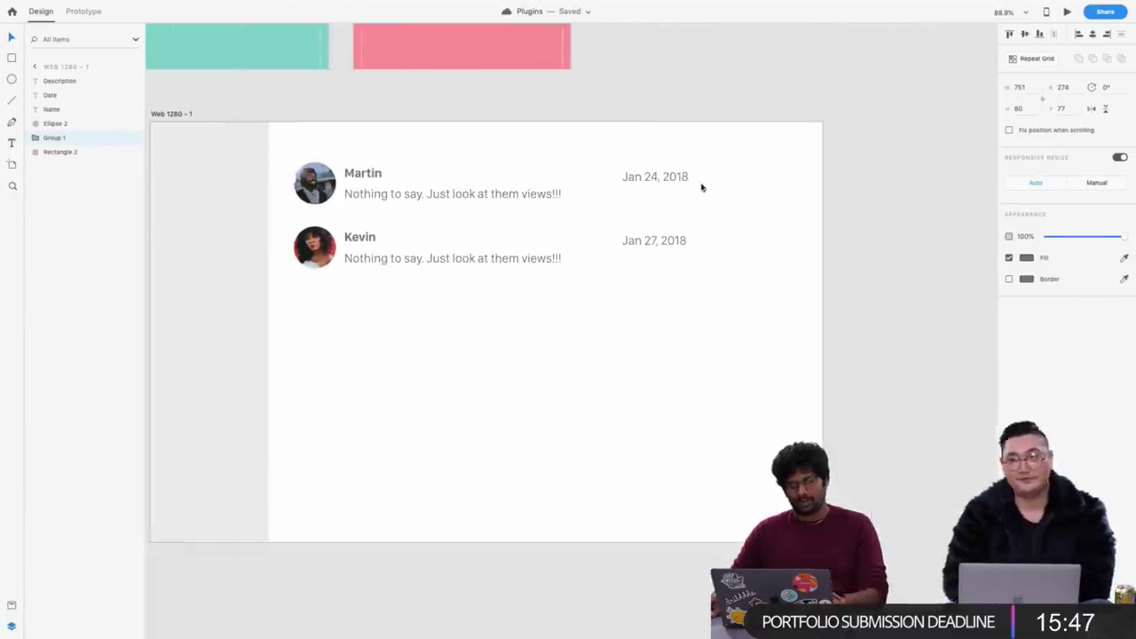
drag(689, 183, 798, 182)
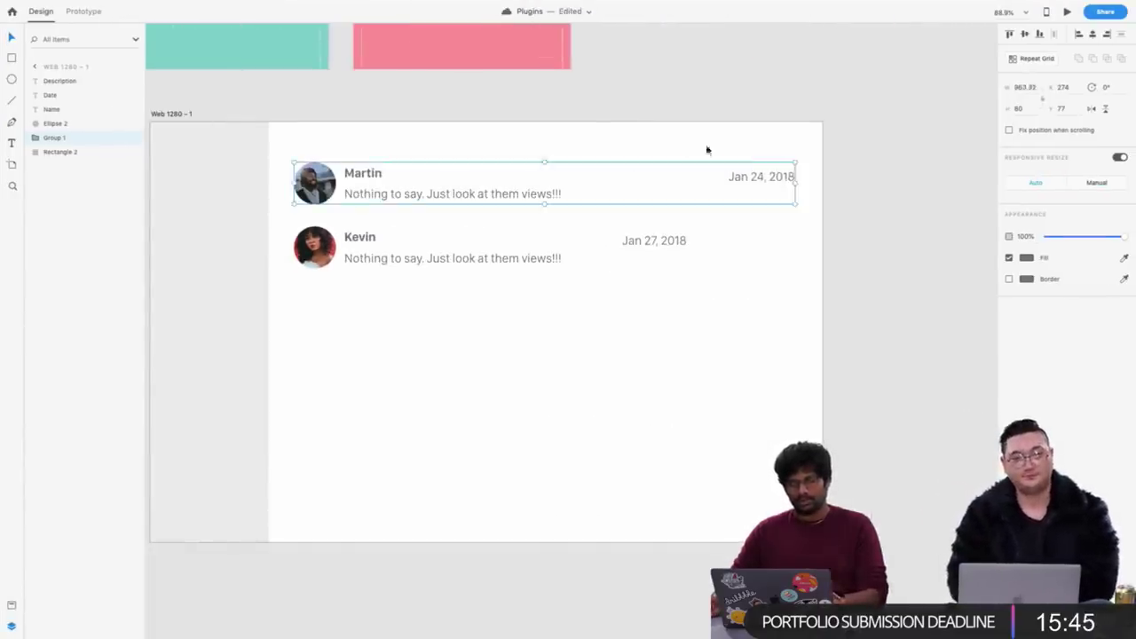
click(667, 136)
Delete the ungrouped duplicate row beneath the widened row group
scroll(666, 137, down, 2)
drag(380, 206, 723, 257)
key(Delete)
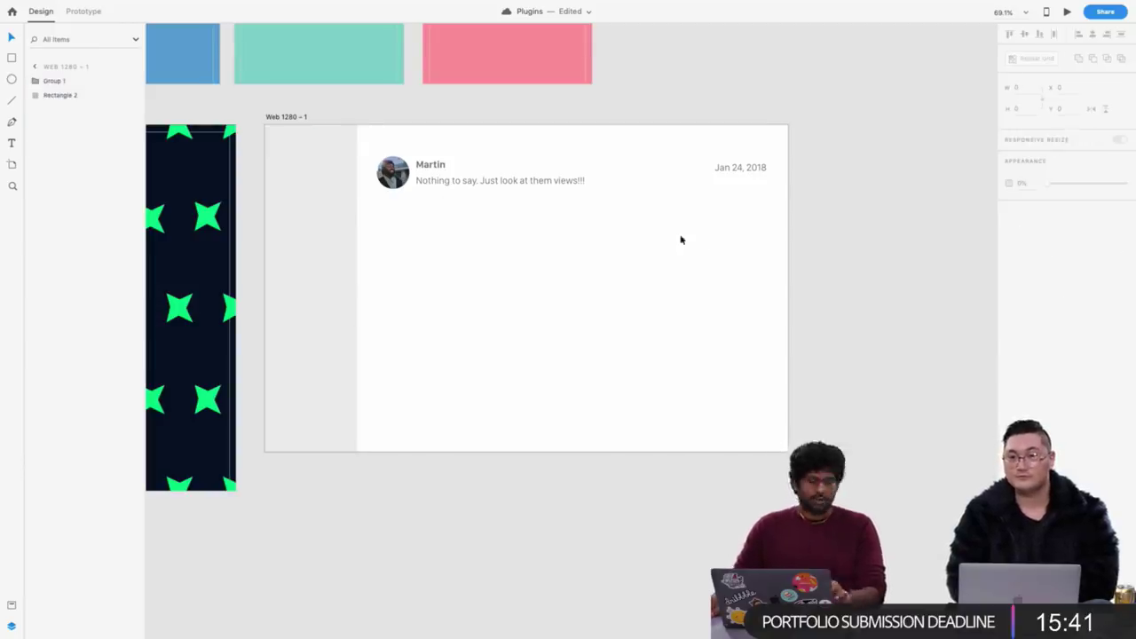
Close the Google Sheet window on the desktop and enlarge the "Odin Chart" line in the Favorite plugins sticky note
key(ctrl+Left)
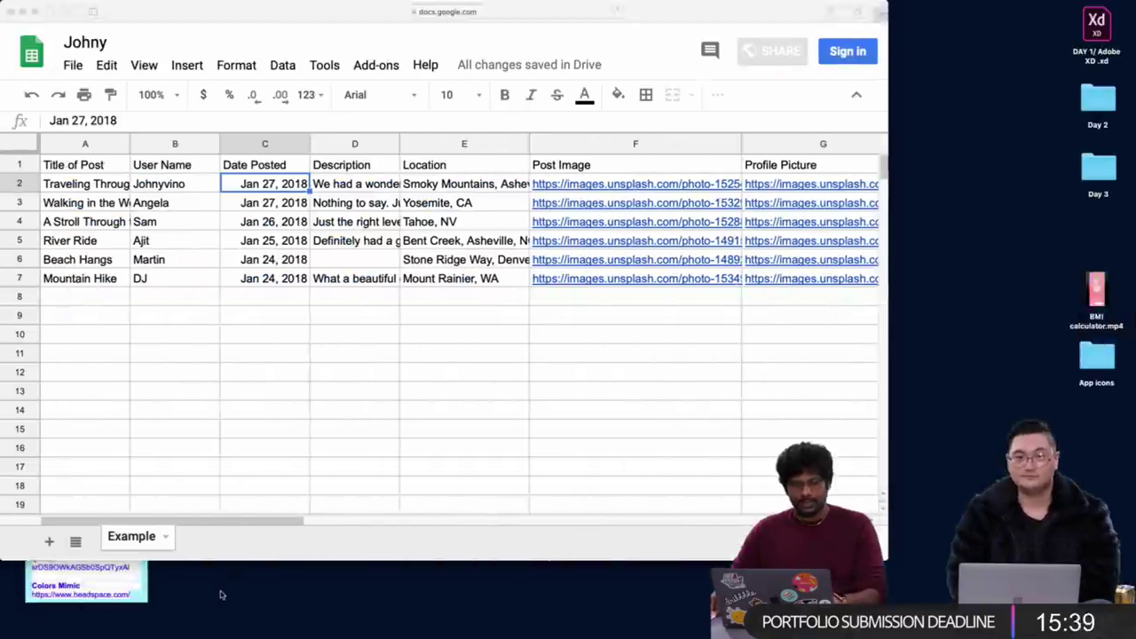
click(10, 10)
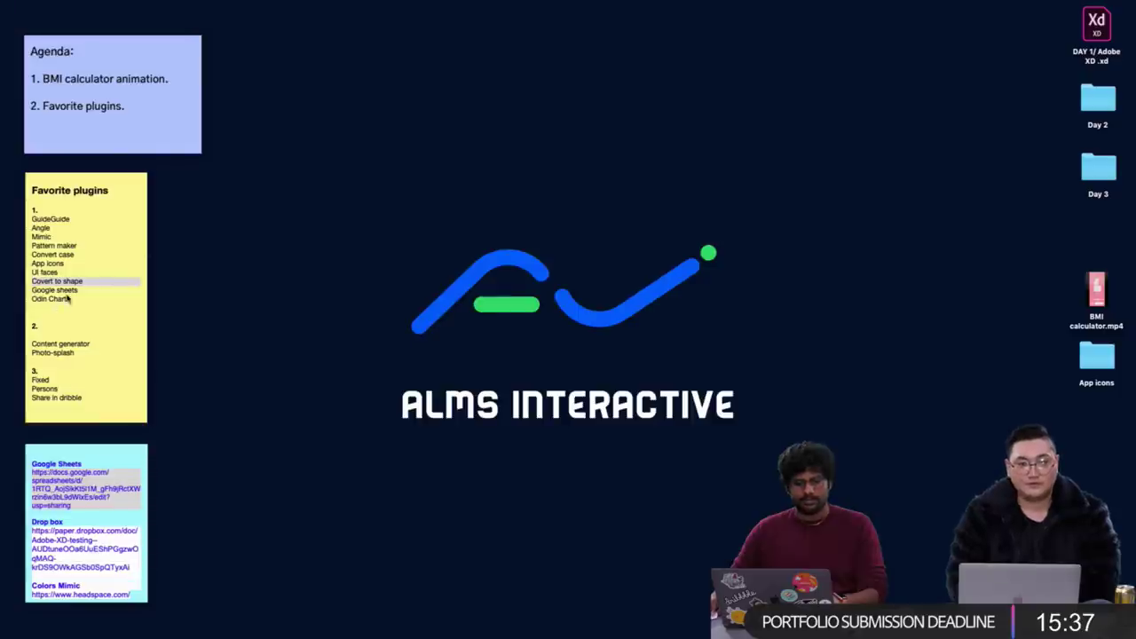
triple_click(66, 299)
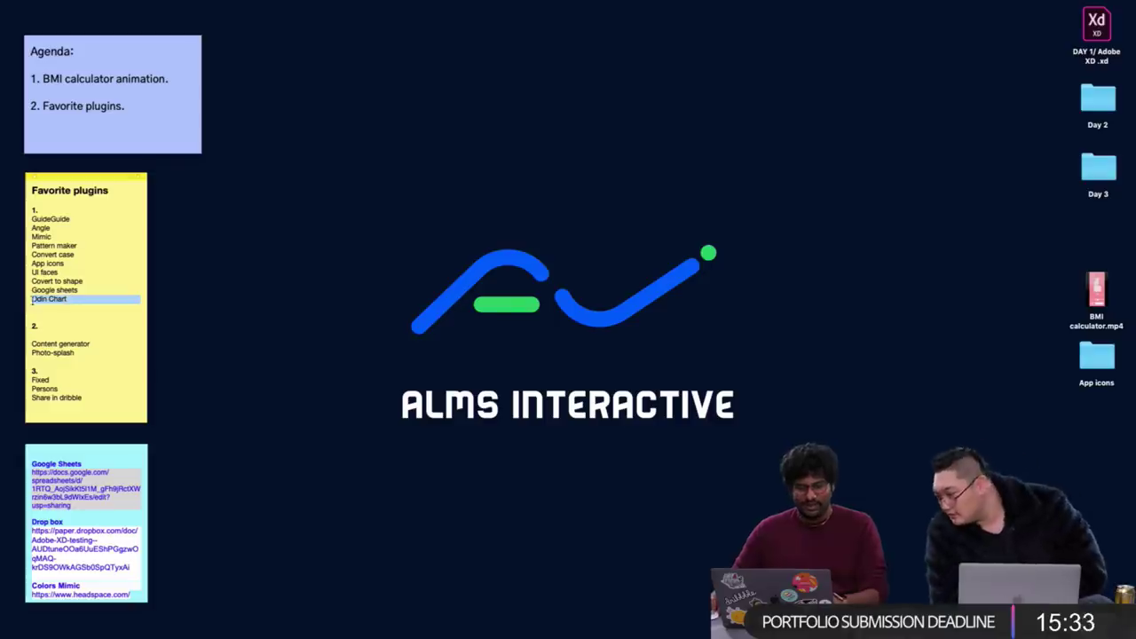
key(super+plus)
key(super+plus)
key(super+plus)
key(super+plus)
key(super+plus)
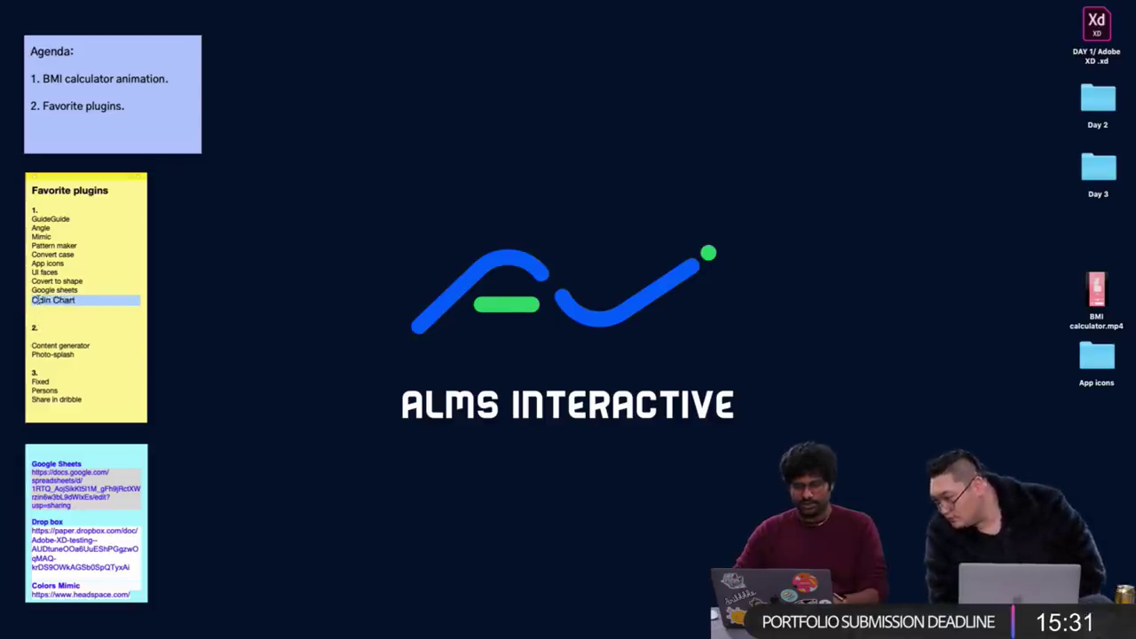
key(super+plus)
key(super+plus)
key(super+plus)
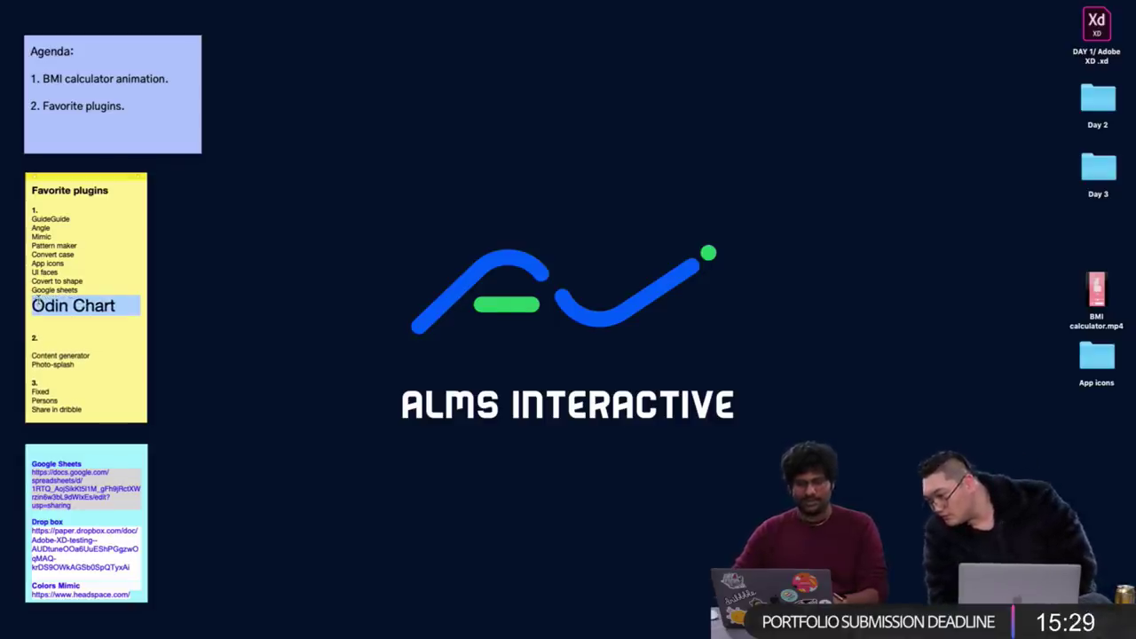
Switch to Adobe XD and add an iPhone XR/XS Max artboard in the empty space below the star-patterned artboards
key(ctrl+Right)
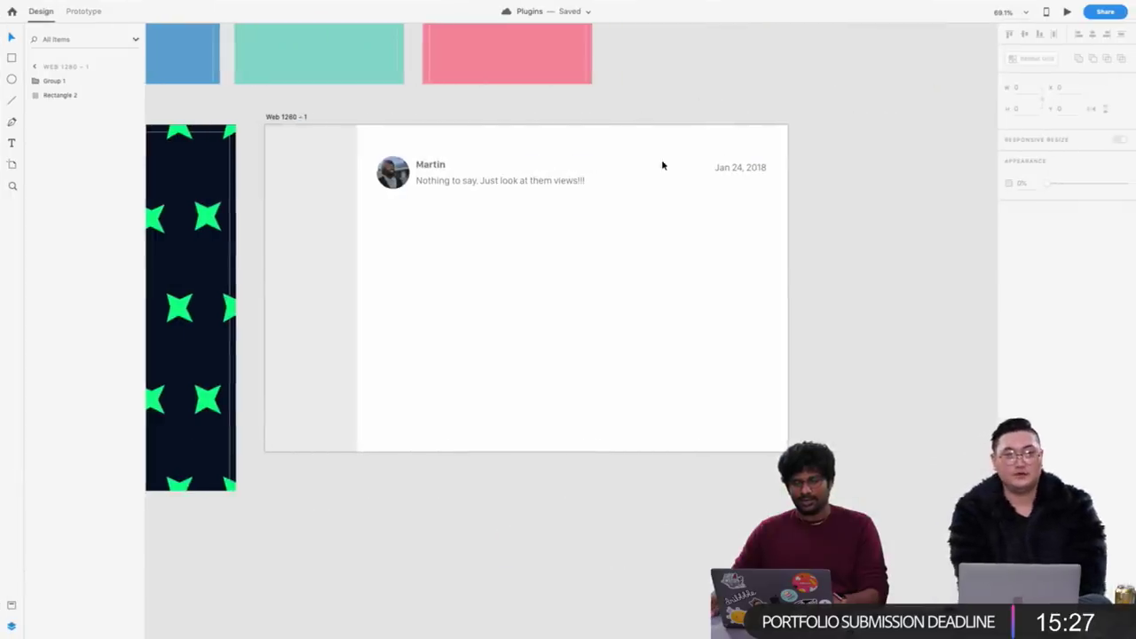
scroll(661, 159, down, 3)
scroll(401, 183, down, 3)
scroll(401, 183, left, 3)
scroll(401, 182, up, 3)
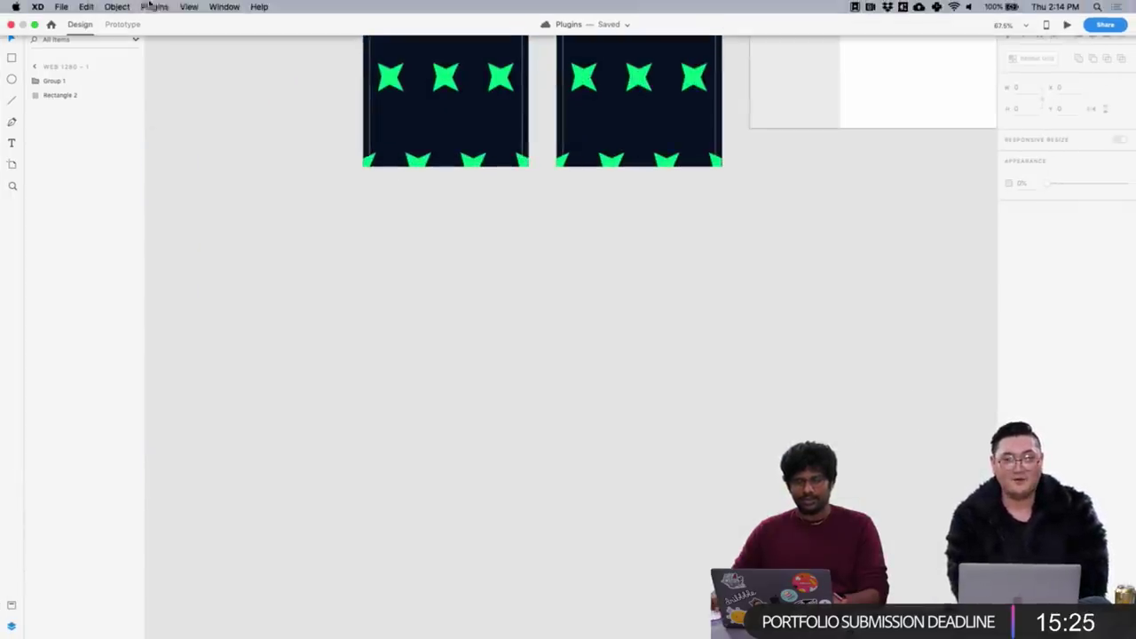
click(188, 6)
mouse_move(154, 7)
click(553, 203)
key(a)
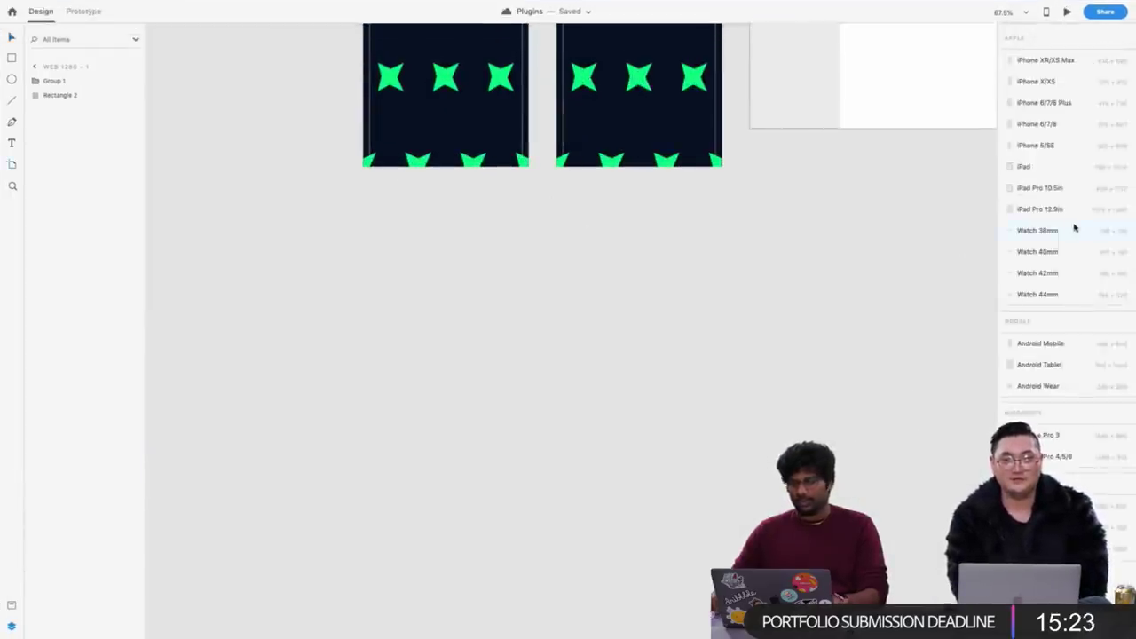
click(1048, 60)
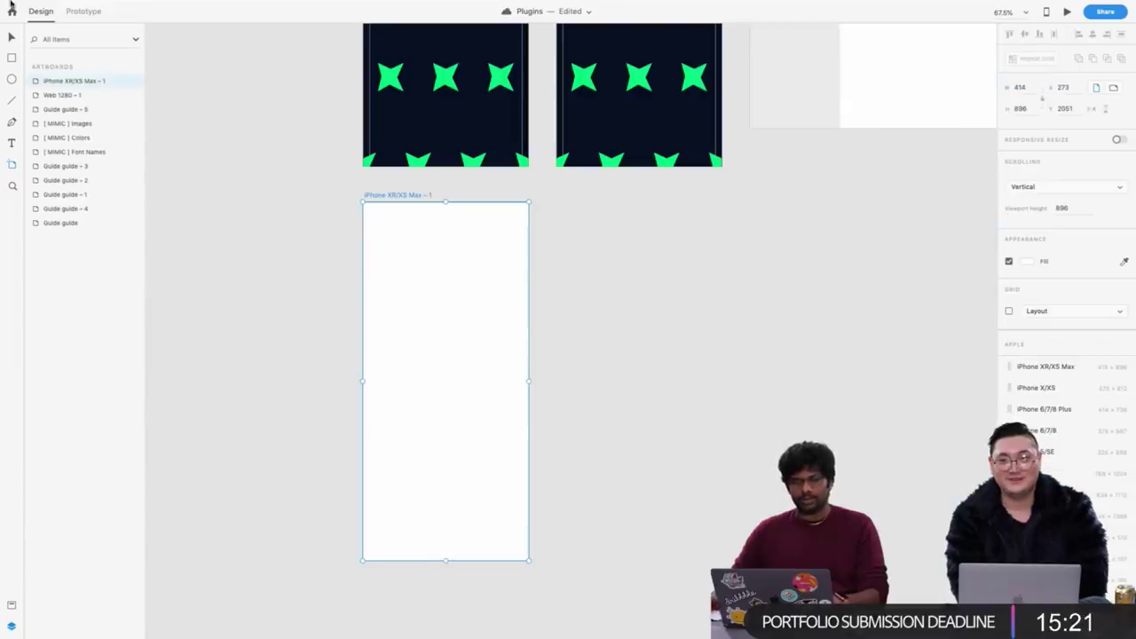
Try an Odin scatter chart in the yellow-to-red color scheme on the iPhone XR/XS Max artboard, and undo it
click(154, 6)
mouse_move(180, 189)
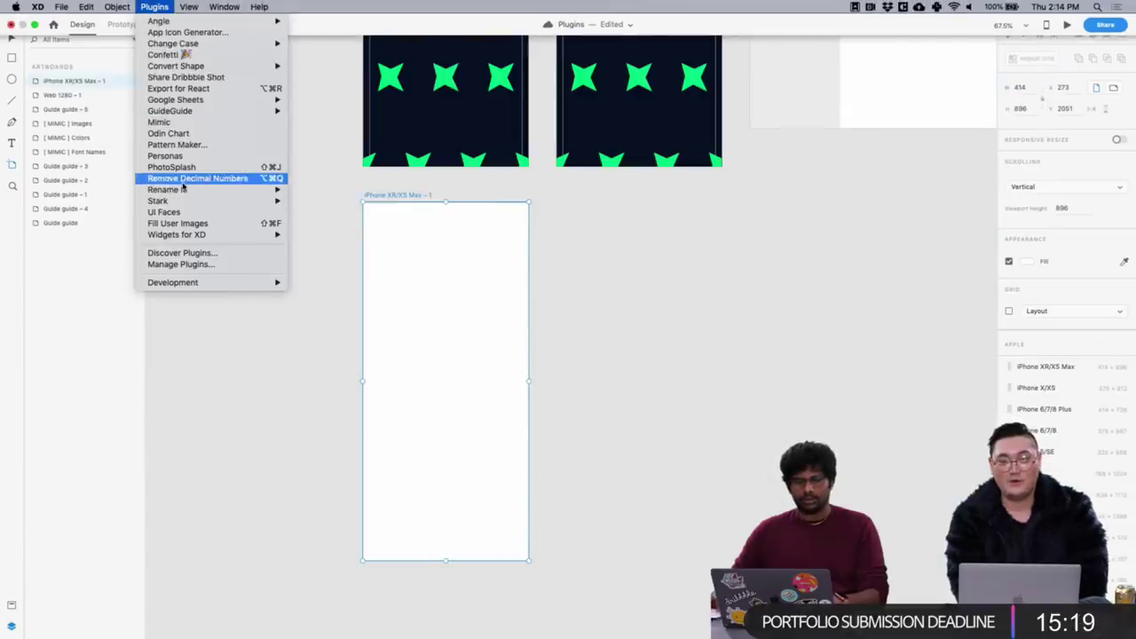
click(173, 133)
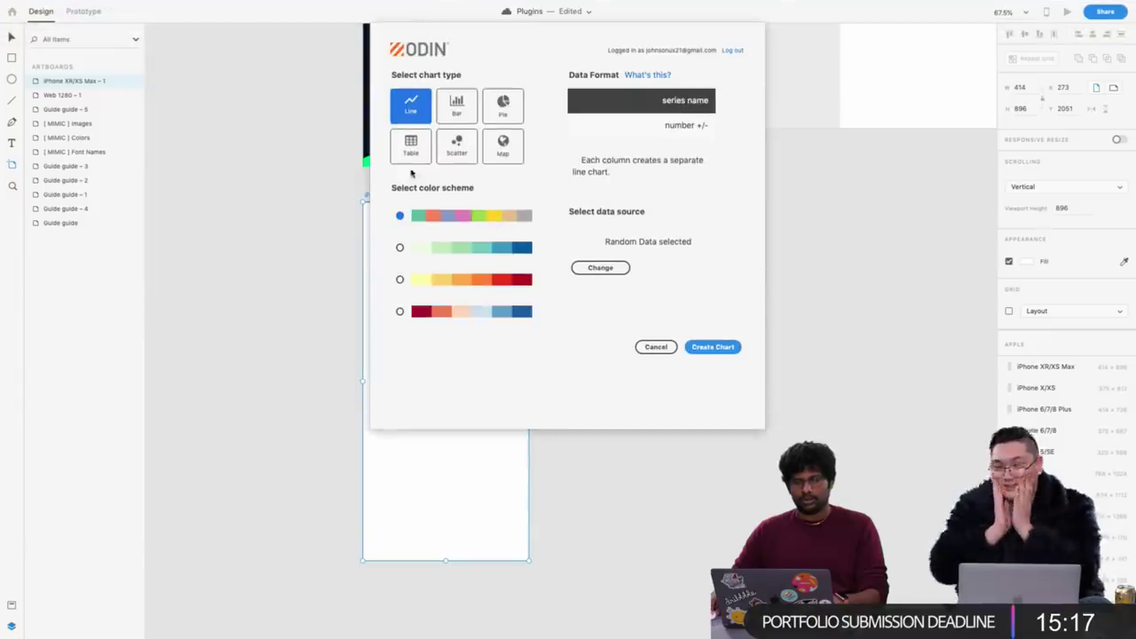
click(456, 144)
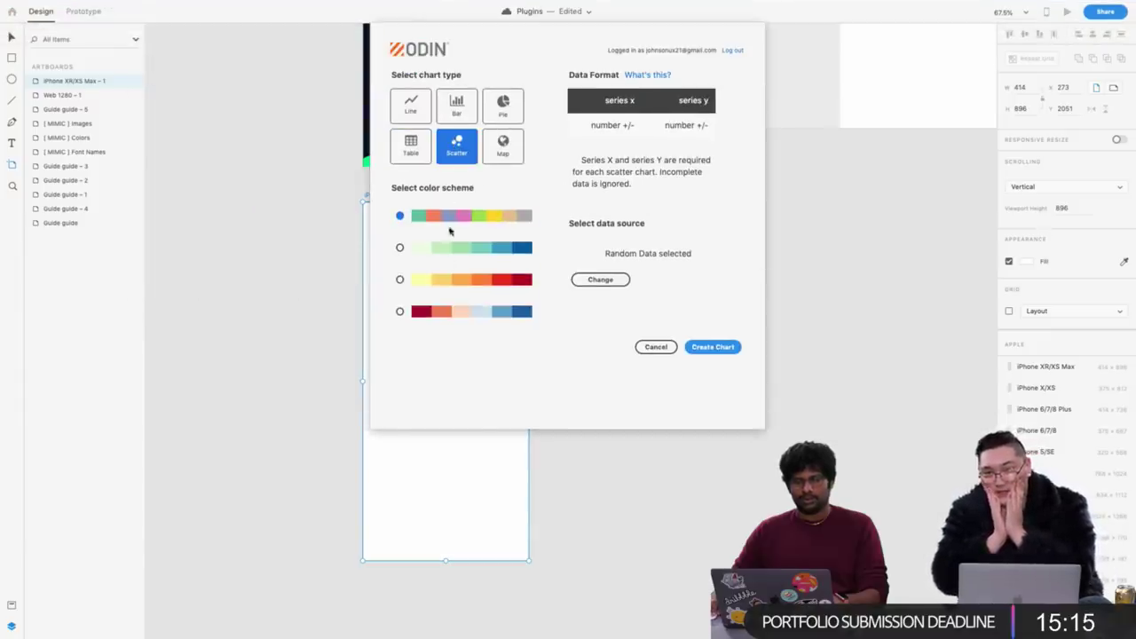
click(399, 280)
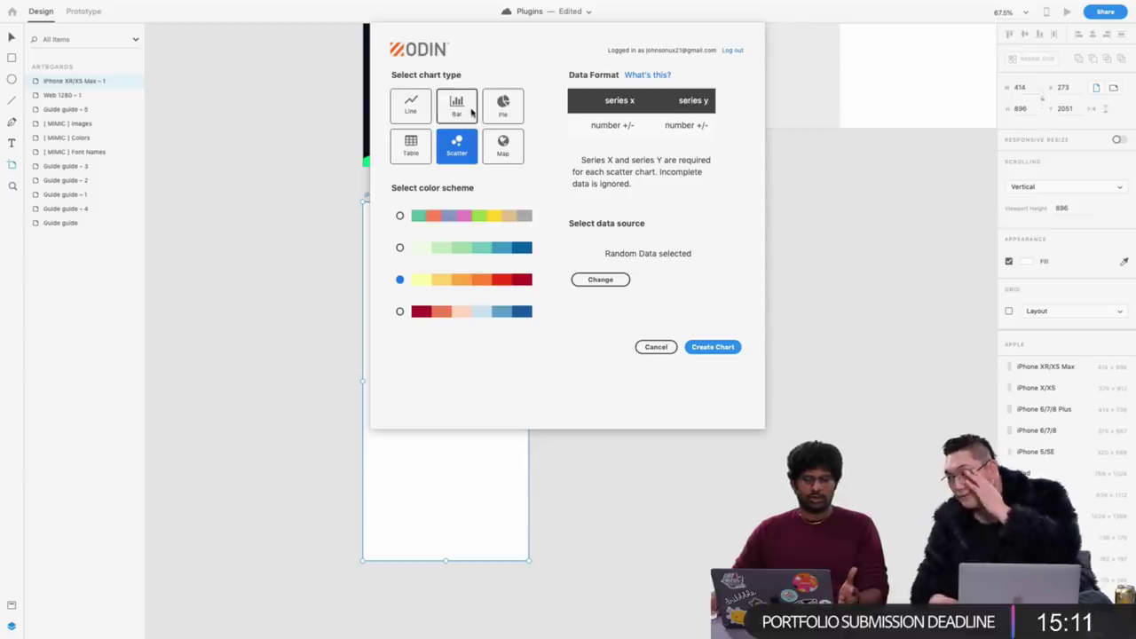
click(462, 110)
click(456, 155)
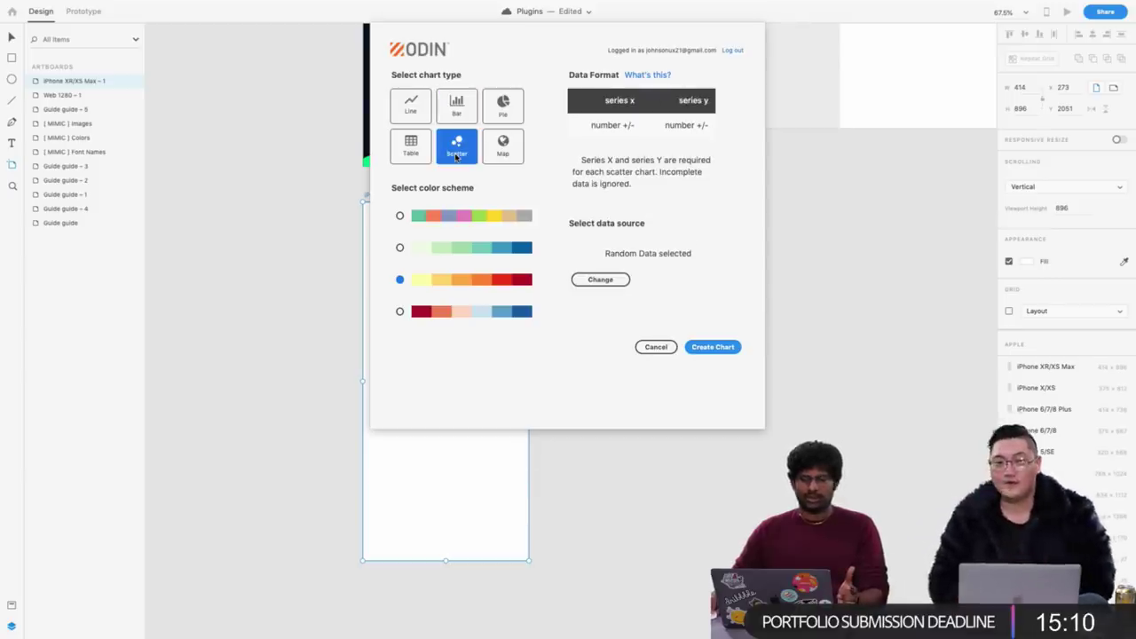
click(710, 347)
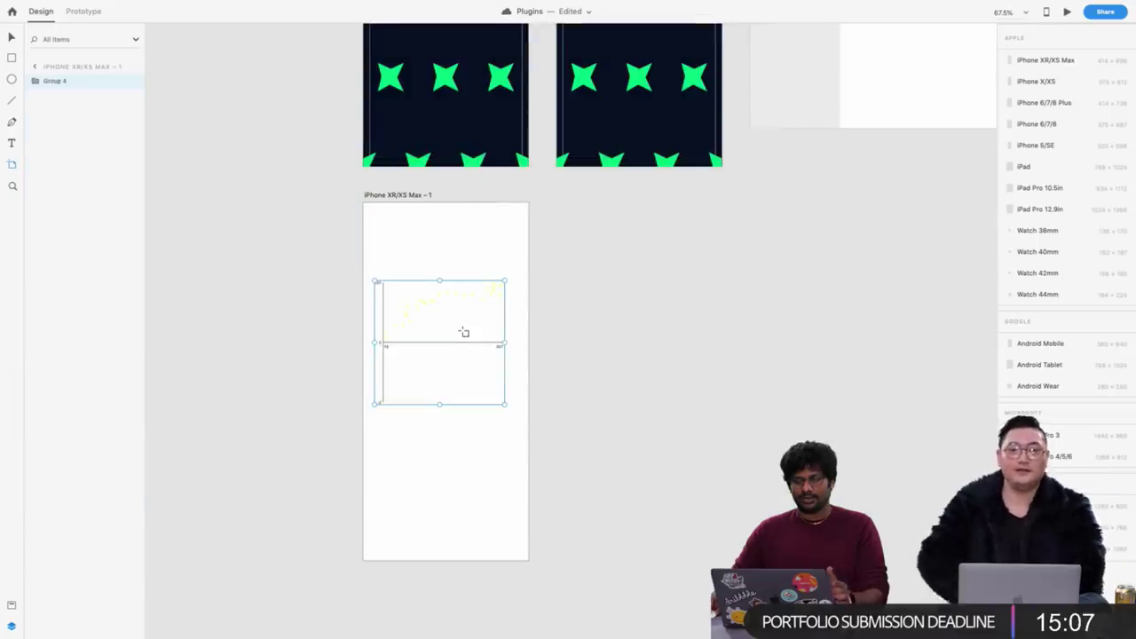
key(ctrl+z)
Create an Odin scatter chart from random data in the multicolor scheme on the iPhone XR/XS Max artboard
click(86, 6)
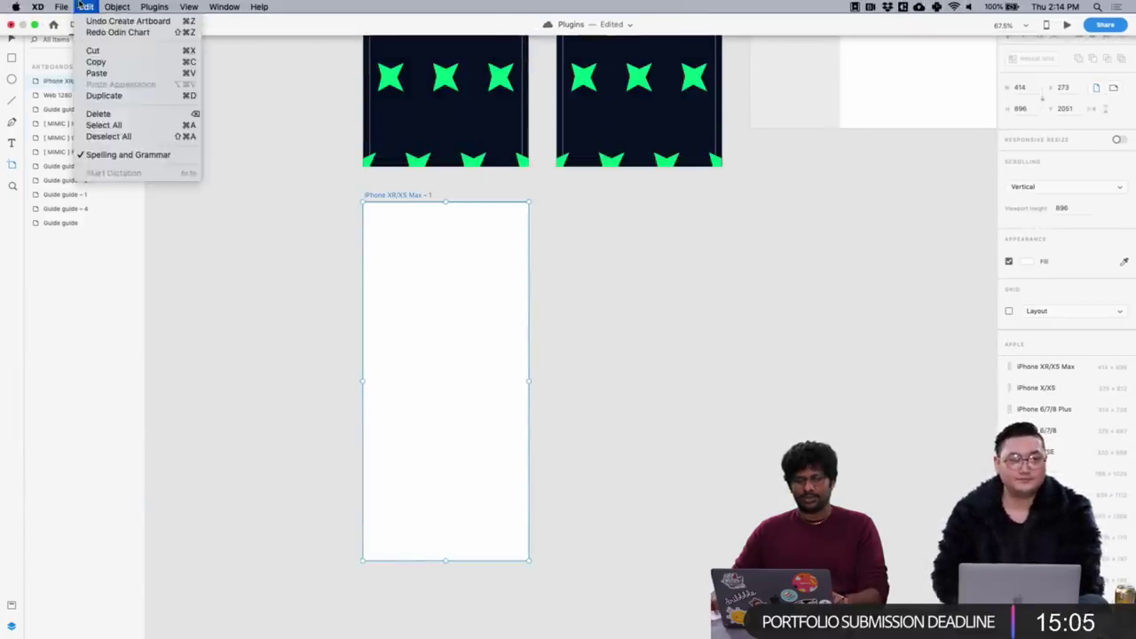
mouse_move(156, 6)
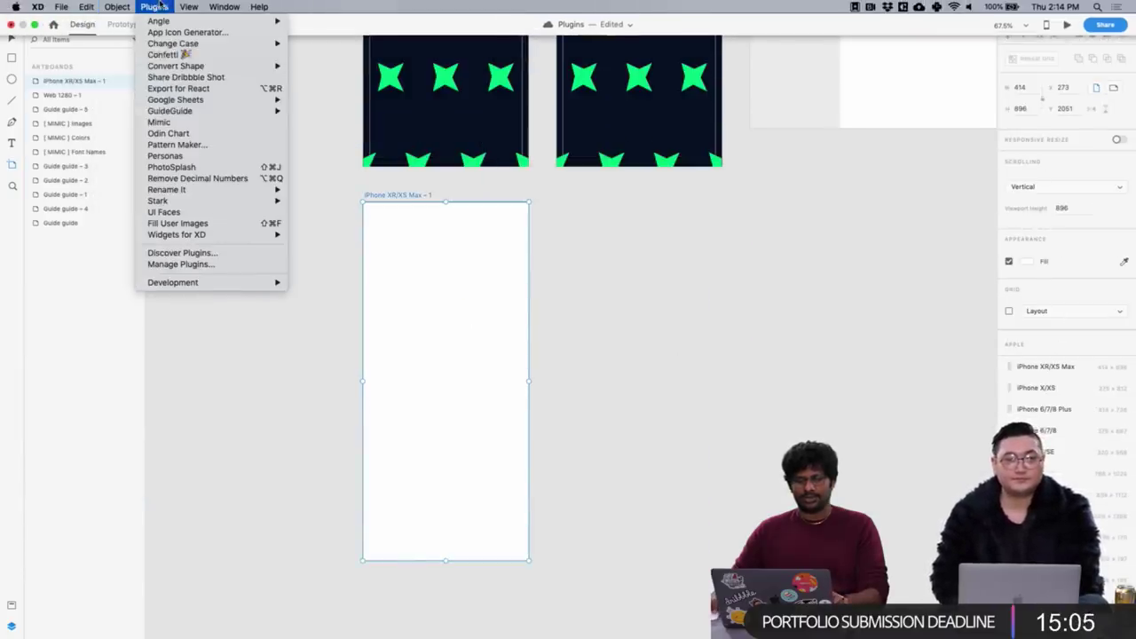
click(169, 133)
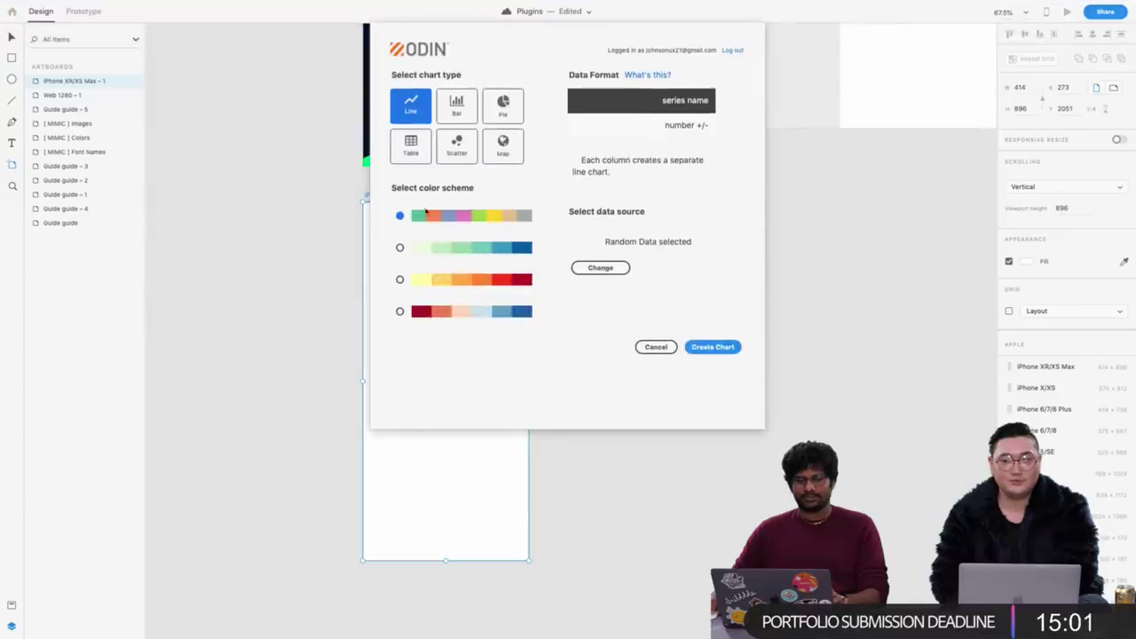
click(457, 152)
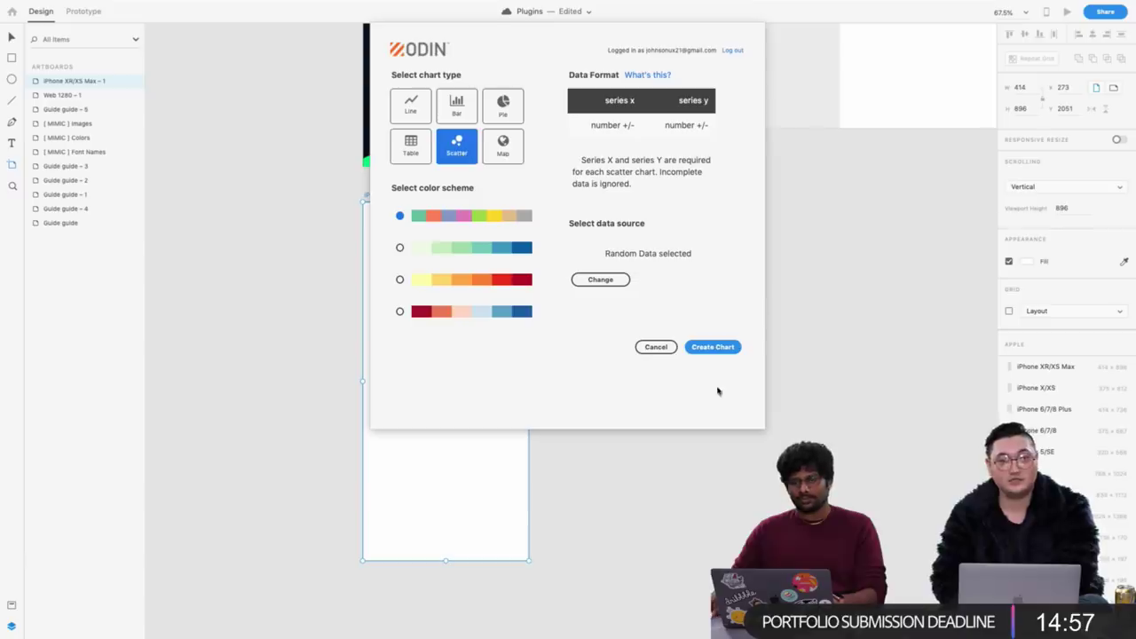
click(710, 348)
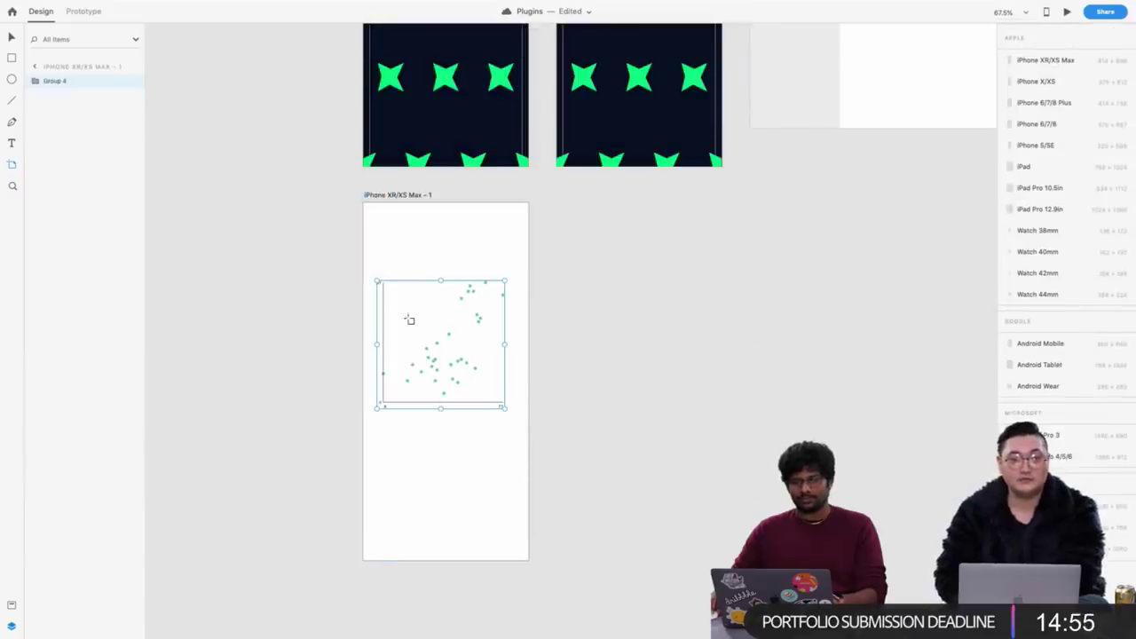
Duplicate the iPhone XR/XS Max – 1 artboard together with its scatter chart
key(v)
click(406, 393)
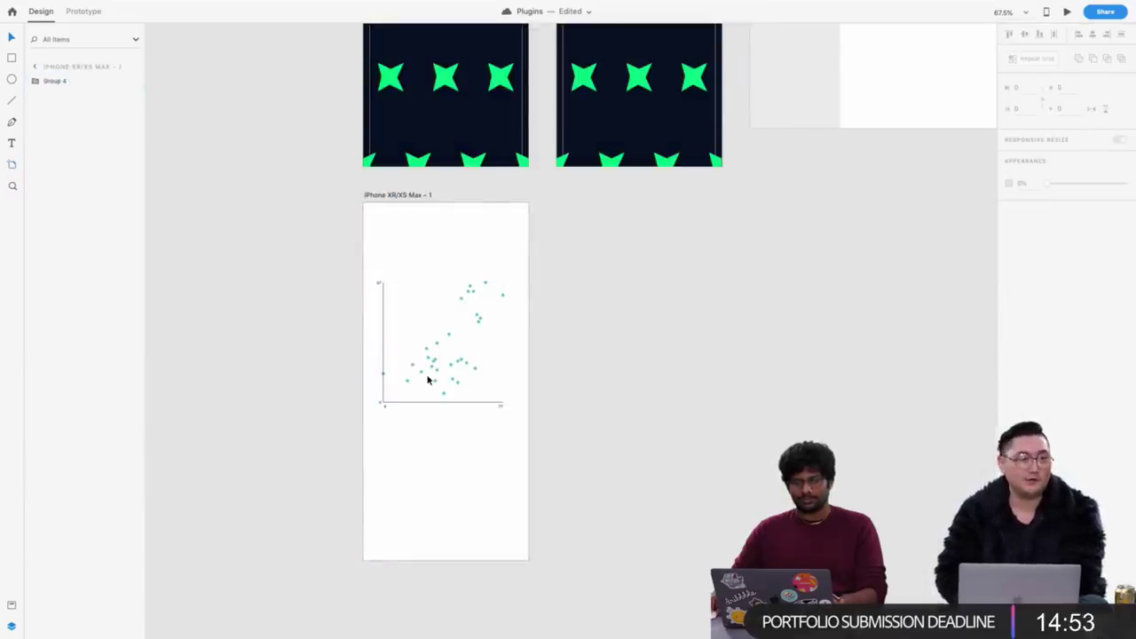
click(375, 195)
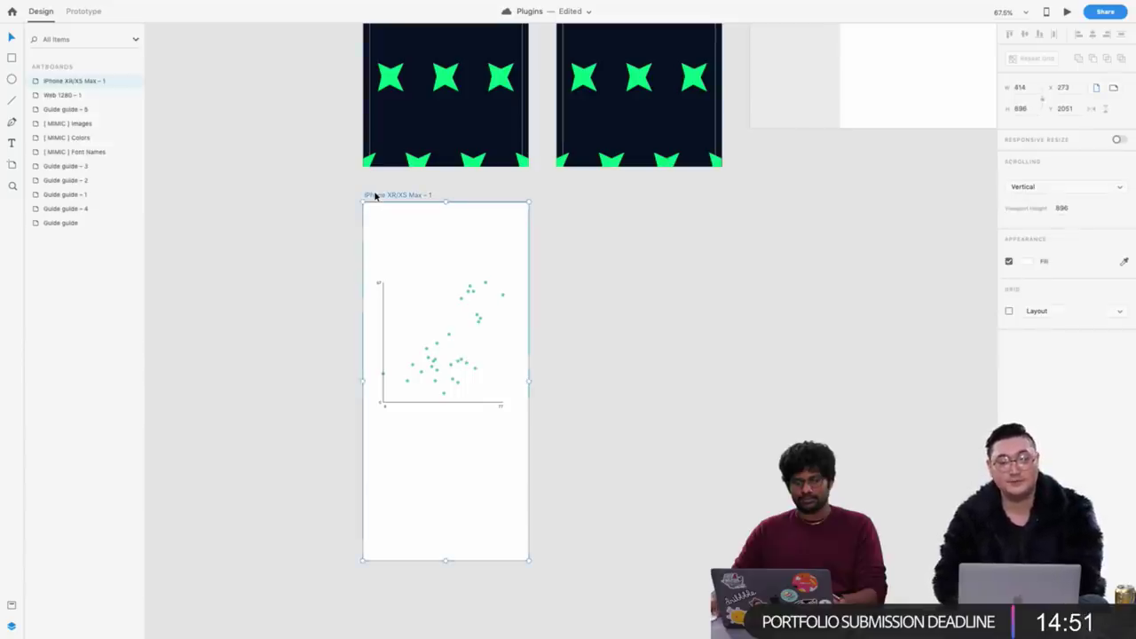
key(super+d)
Move several dots of the duplicated chart individually into the empty lower-left and upper-left areas of the plot
scroll(717, 213, up, 5)
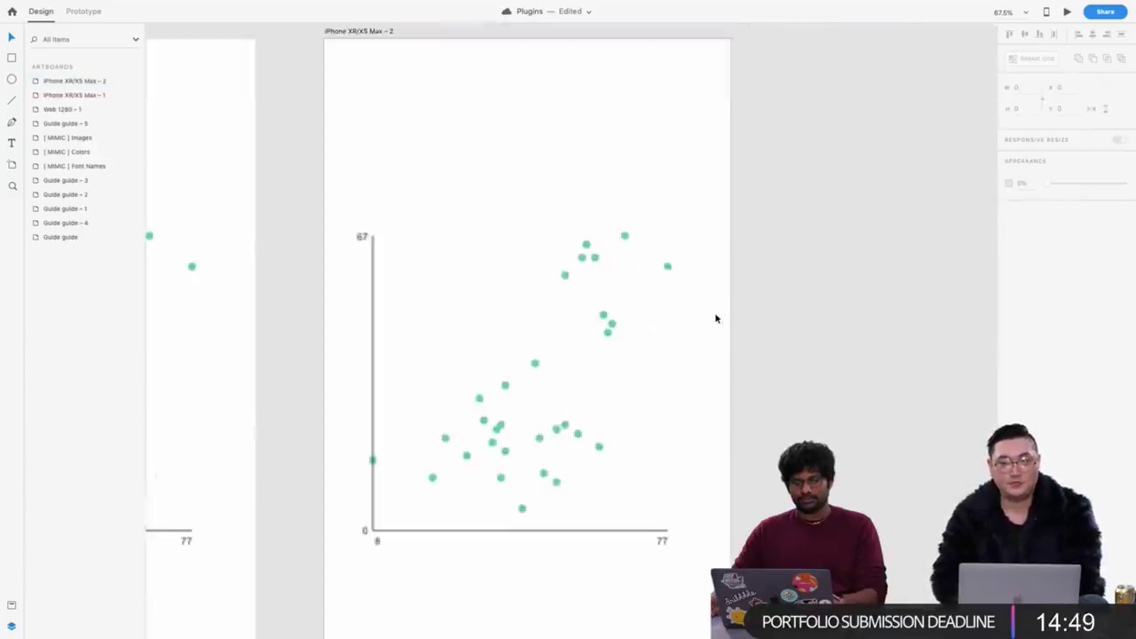
drag(562, 277, 427, 512)
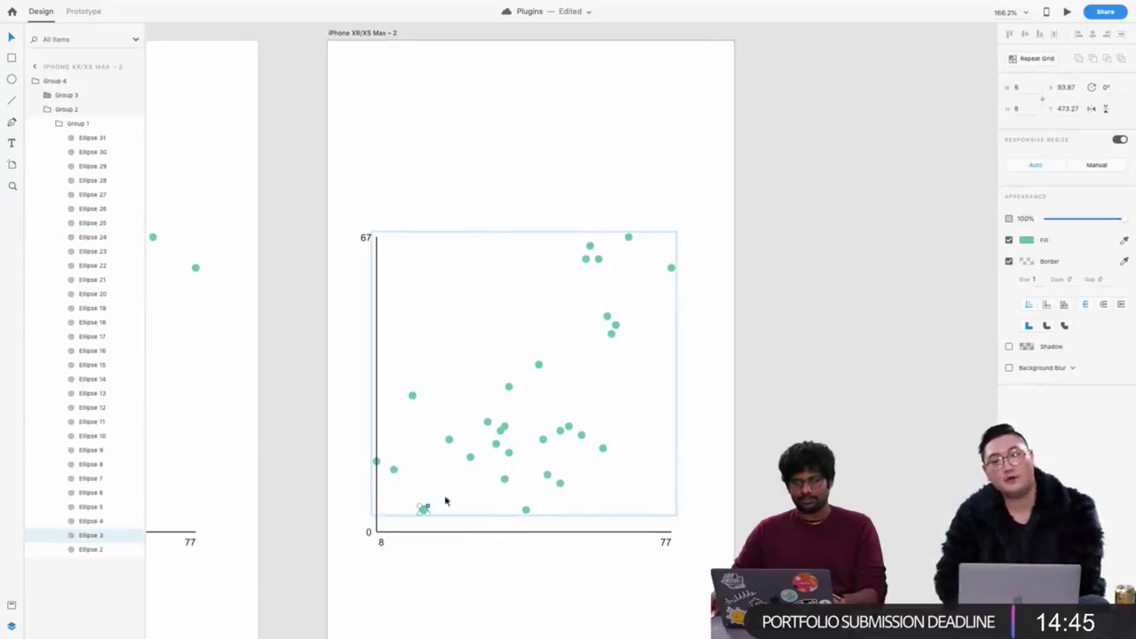
drag(503, 432, 448, 333)
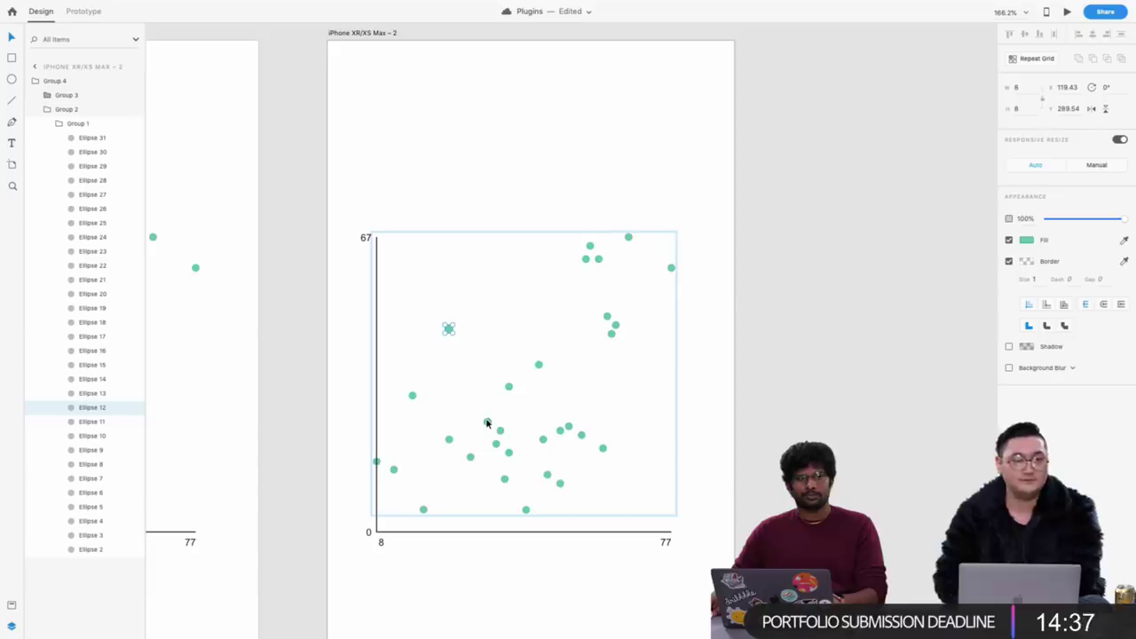
drag(486, 423, 485, 276)
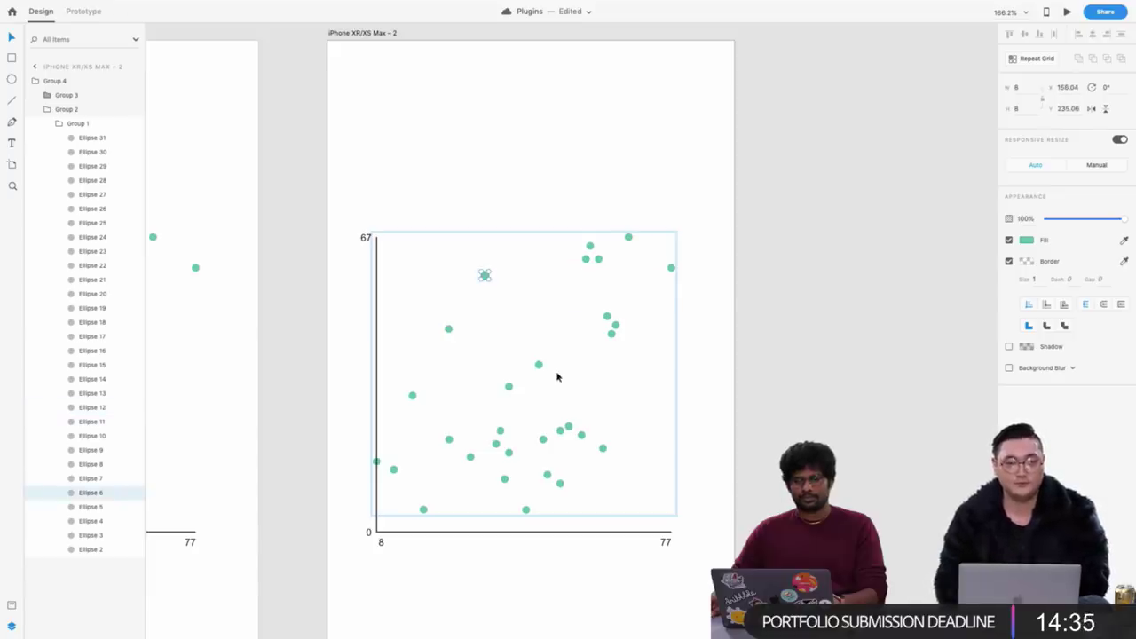
Spread the dots from the middle of the duplicated chart outward, mostly into the gaps on its right half
drag(539, 366, 620, 380)
drag(603, 450, 637, 458)
drag(543, 438, 584, 338)
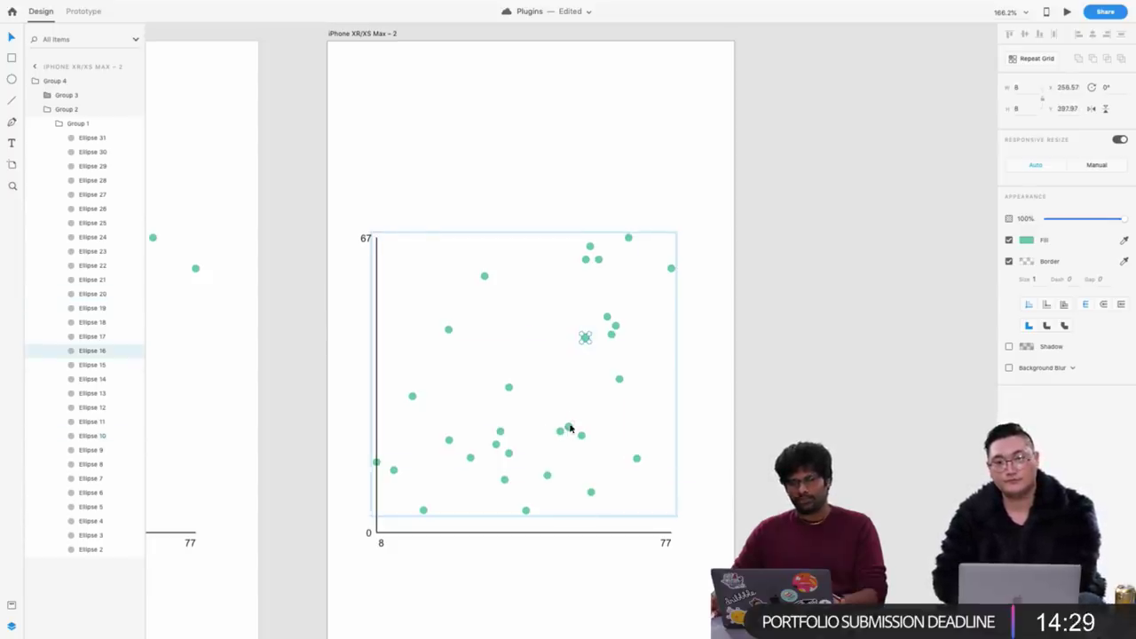
drag(570, 429, 536, 403)
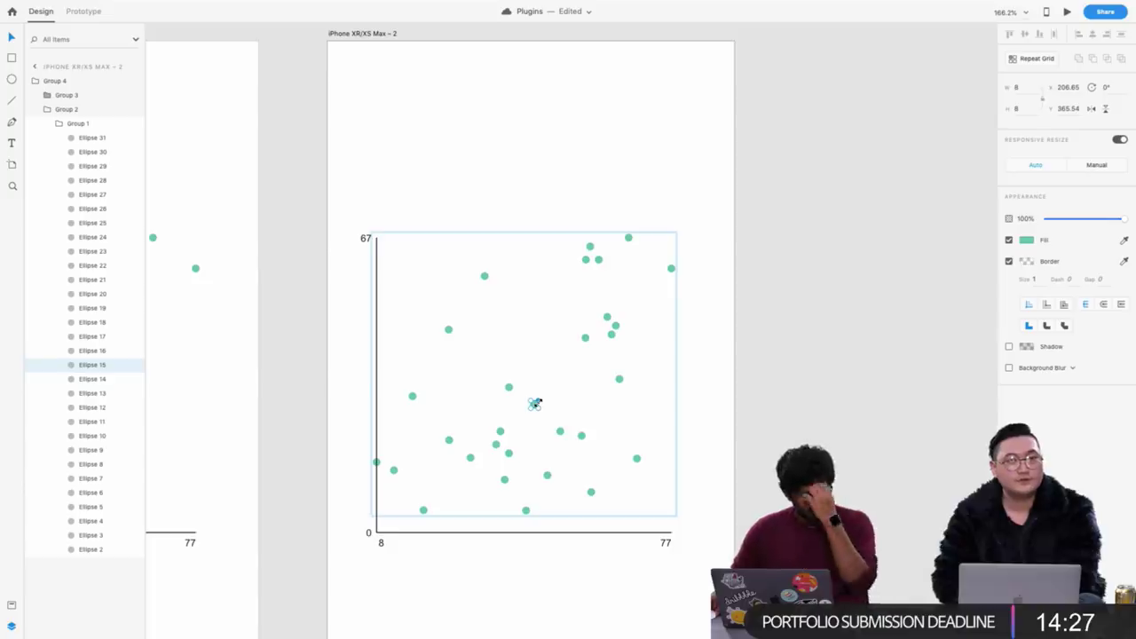
Pull dots from the upper-right clusters of the duplicated chart into its center-left area to break up the diagonal trend
drag(616, 326, 452, 420)
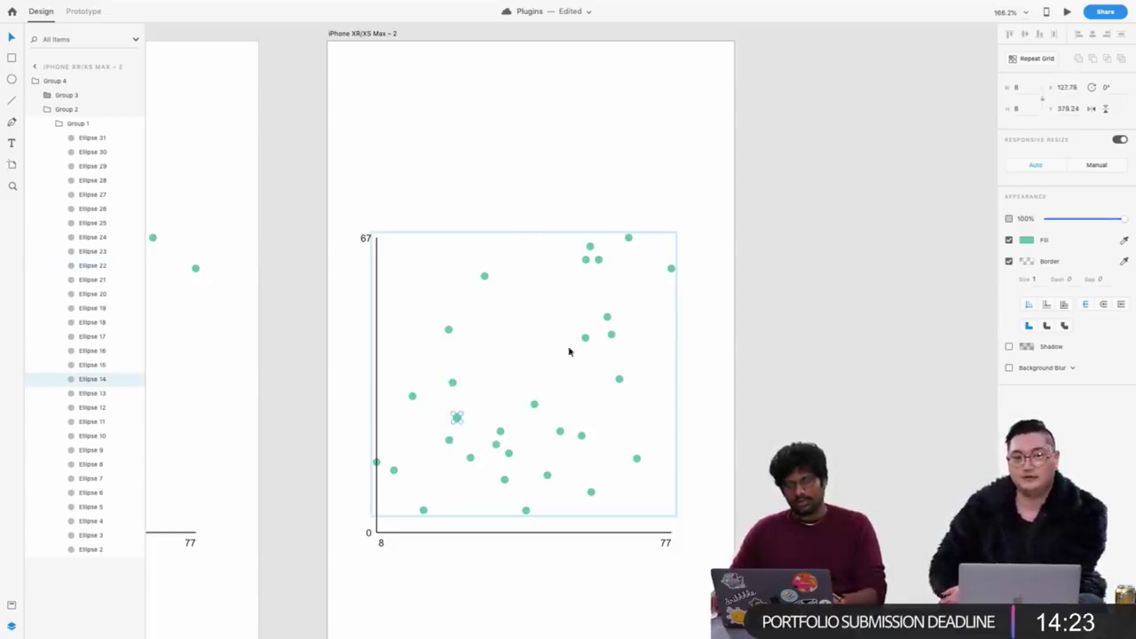
drag(600, 261, 478, 362)
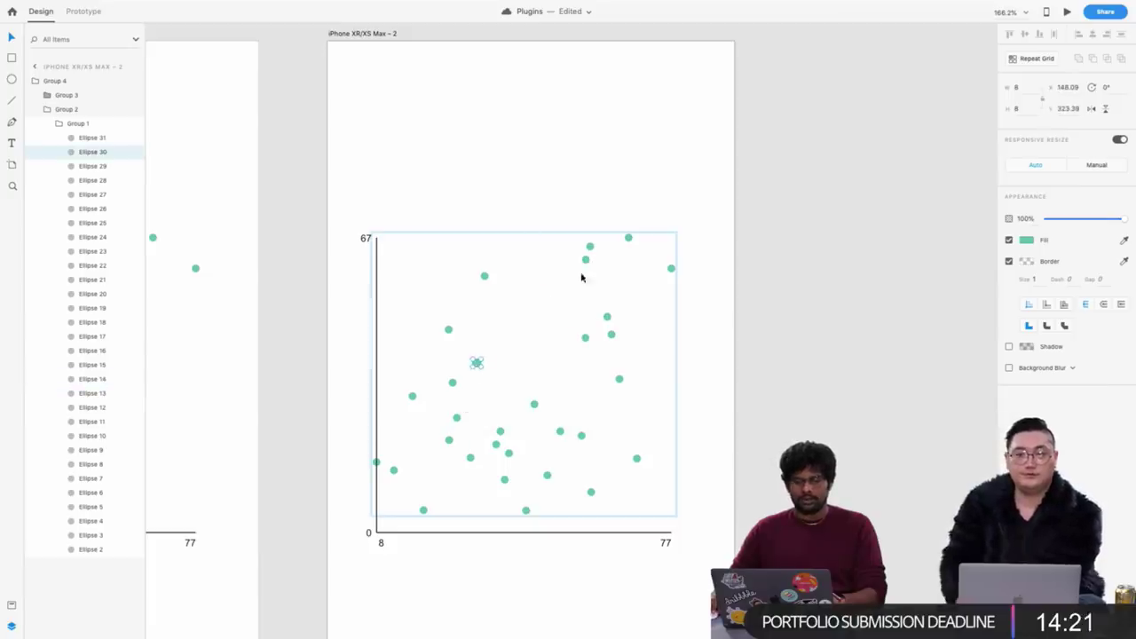
drag(585, 260, 517, 352)
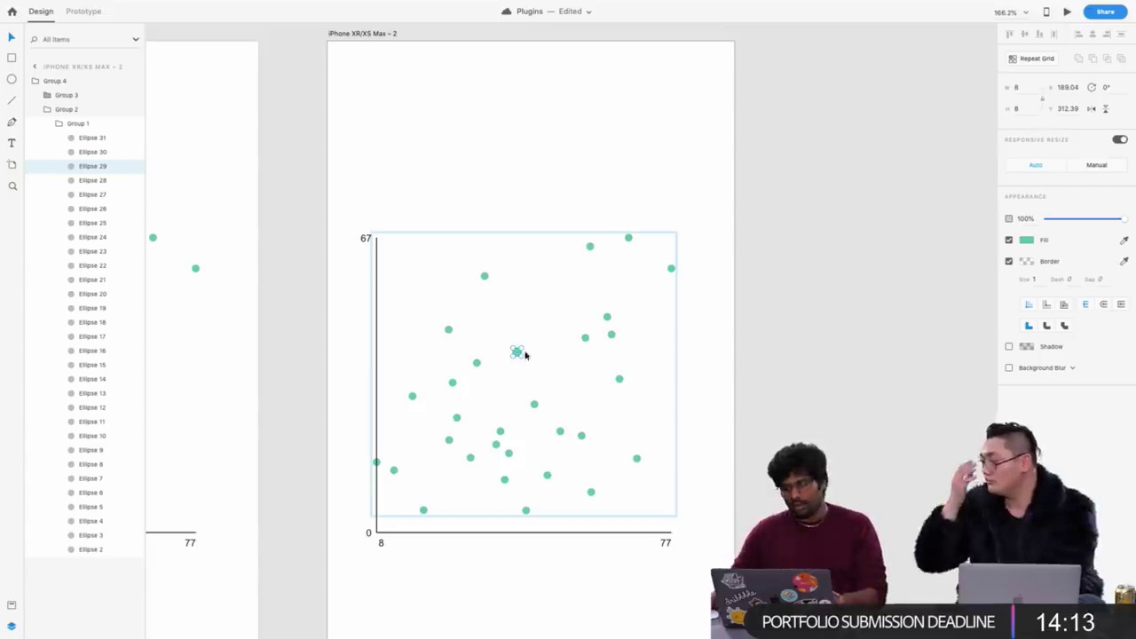
drag(591, 247, 495, 400)
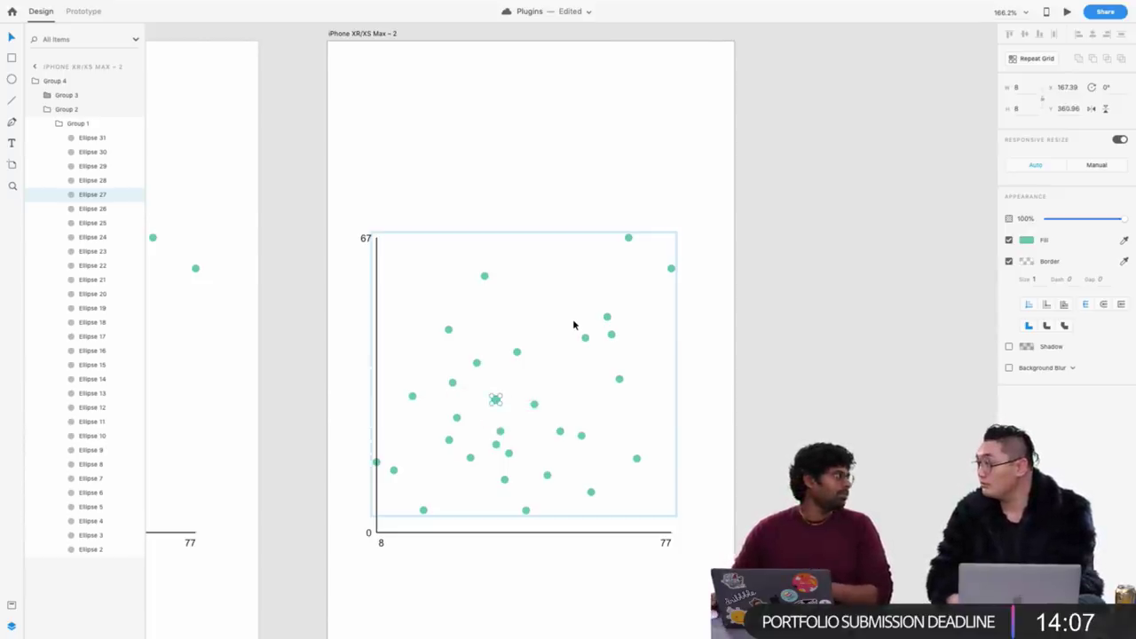
key(F4)
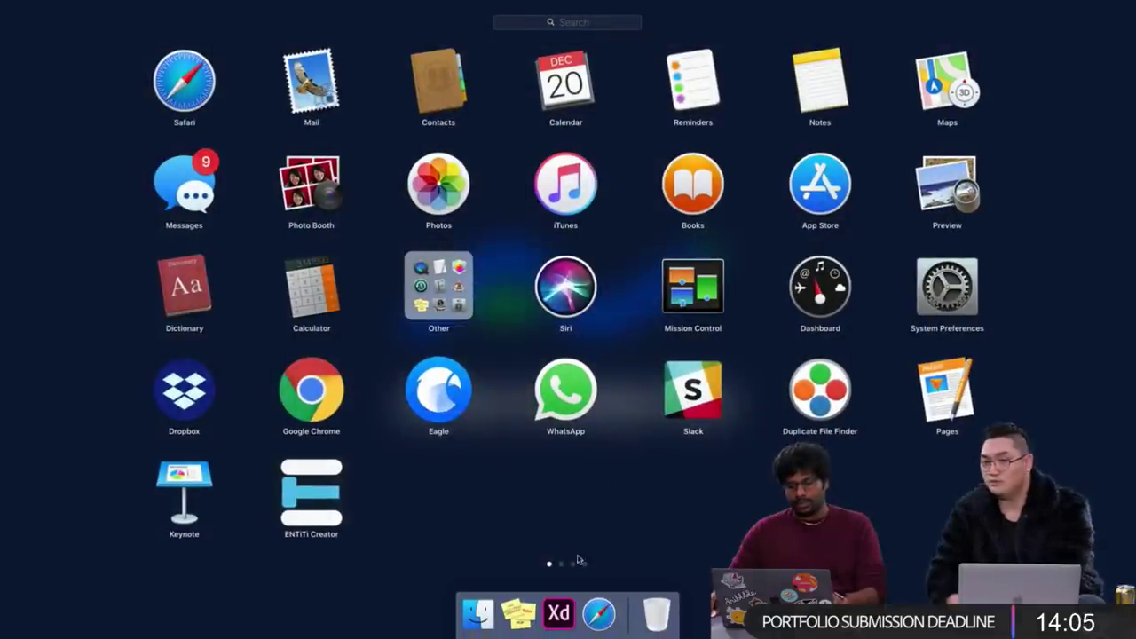
click(598, 515)
click(757, 230)
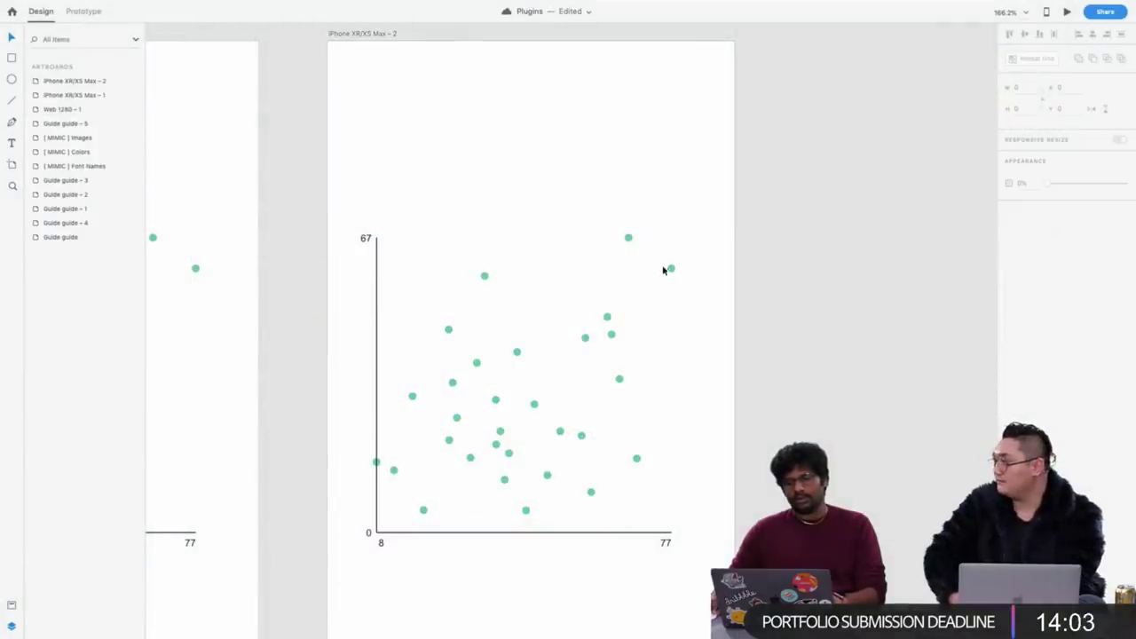
Move Ellipse 31 to the chart's center, Ellipse 28 to the top-right corner and Ellipse 26 to the upper middle
super+click(672, 269)
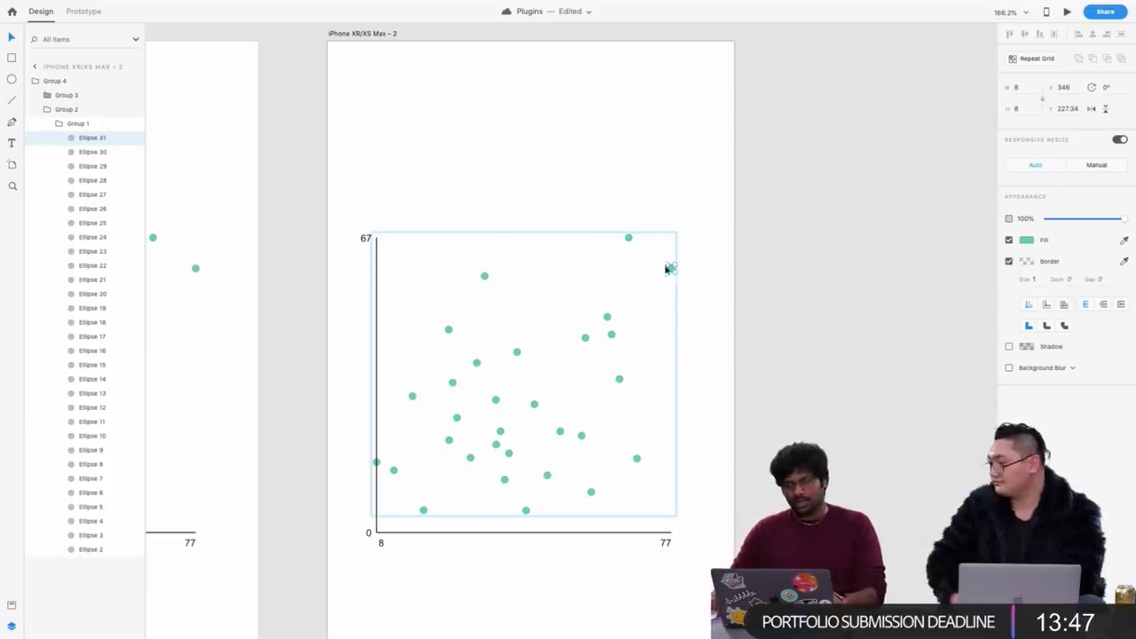
drag(672, 269, 560, 389)
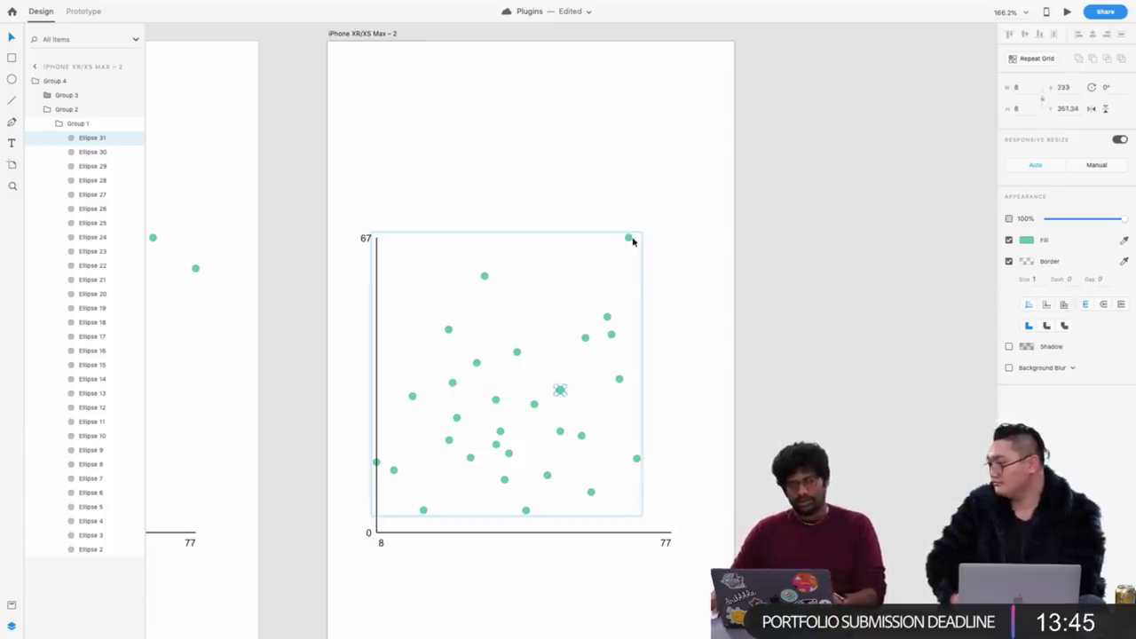
click(629, 240)
drag(630, 239, 680, 238)
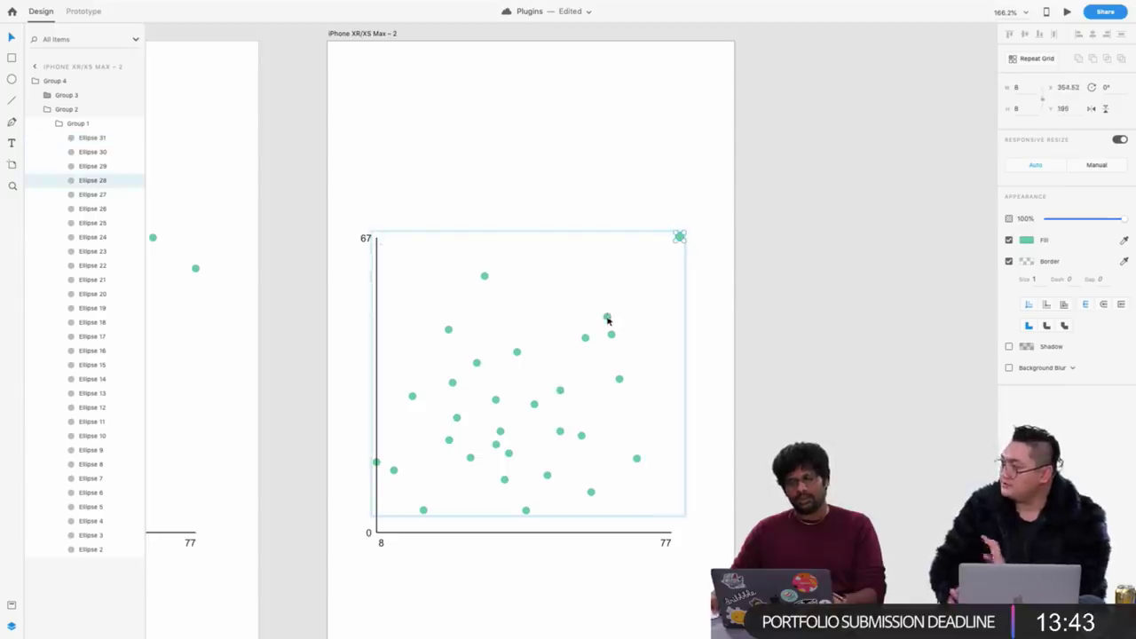
drag(607, 318, 522, 310)
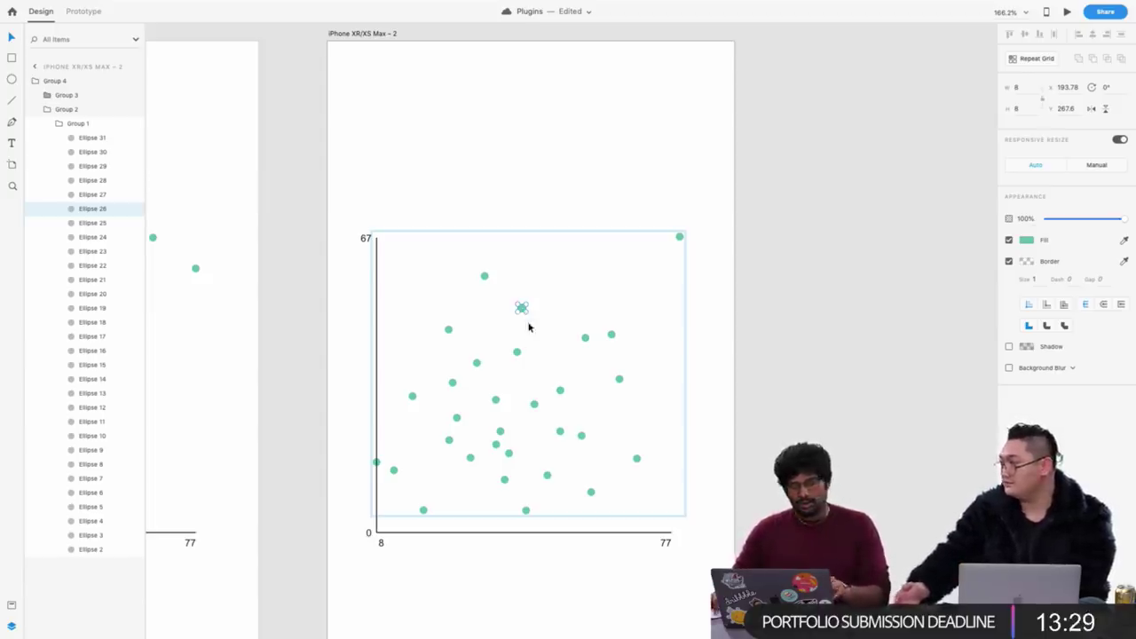
Move Ellipse 27 to the chart's upper right, Ellipse 31 to its right side and Ellipse 6 slightly lower at the upper left
drag(496, 399, 664, 276)
drag(562, 389, 649, 345)
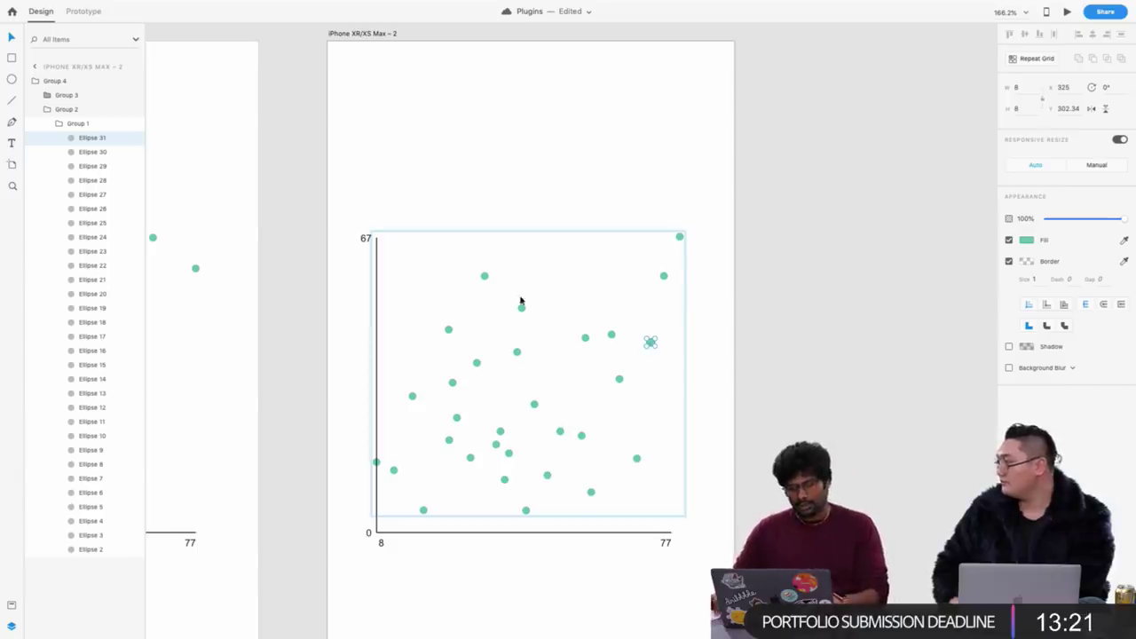
drag(486, 280, 478, 317)
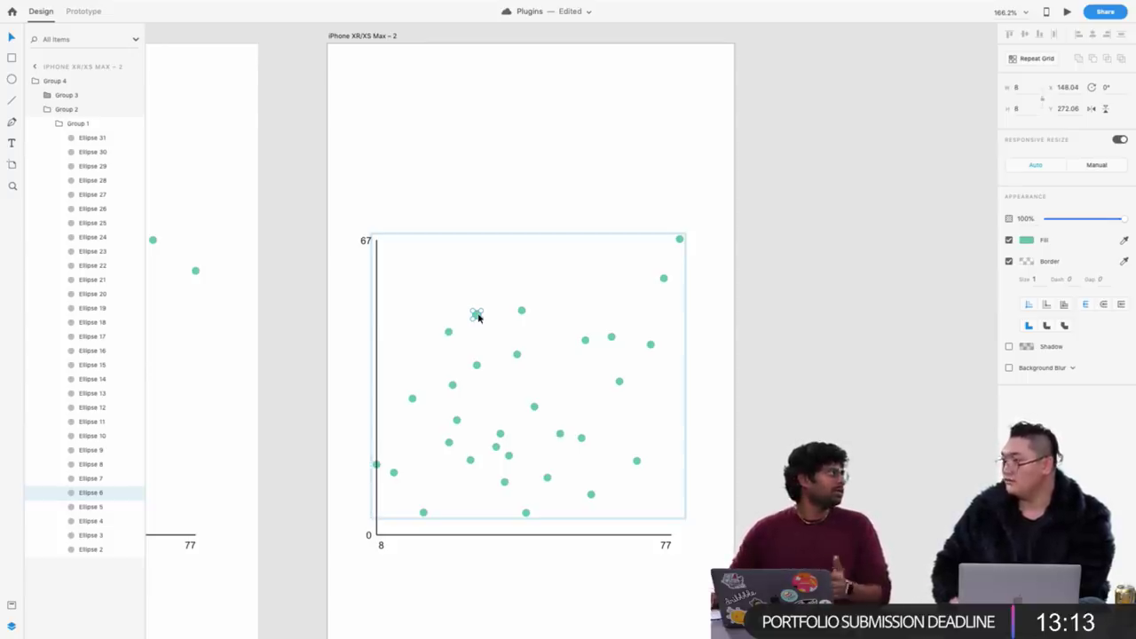
Move Ellipse 11 to the chart's lower left, Ellipse 10 near the x-axis and Ellipse 22 into the empty lower-right area
scroll(537, 165, down, 3)
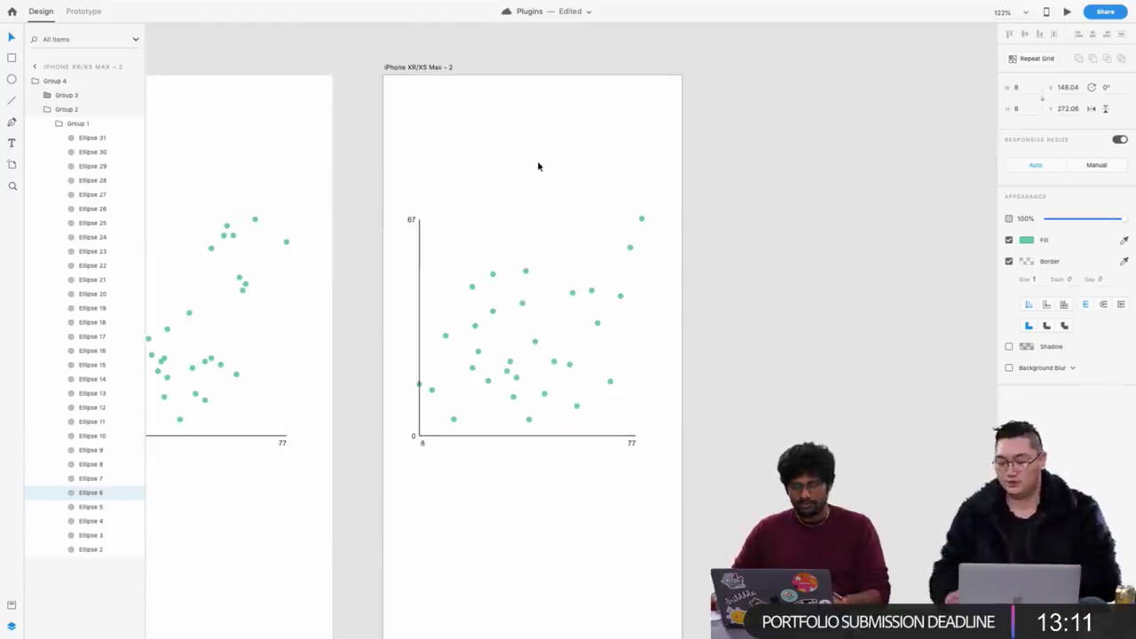
drag(606, 410, 520, 424)
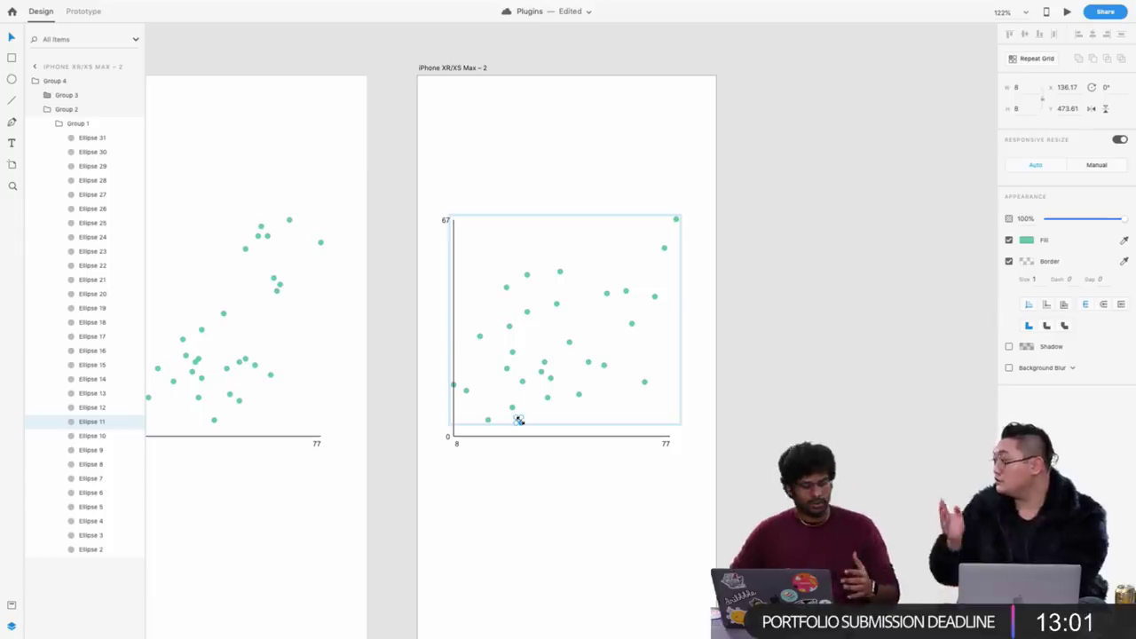
click(644, 382)
scroll(644, 385, up, 5)
drag(644, 382, 583, 443)
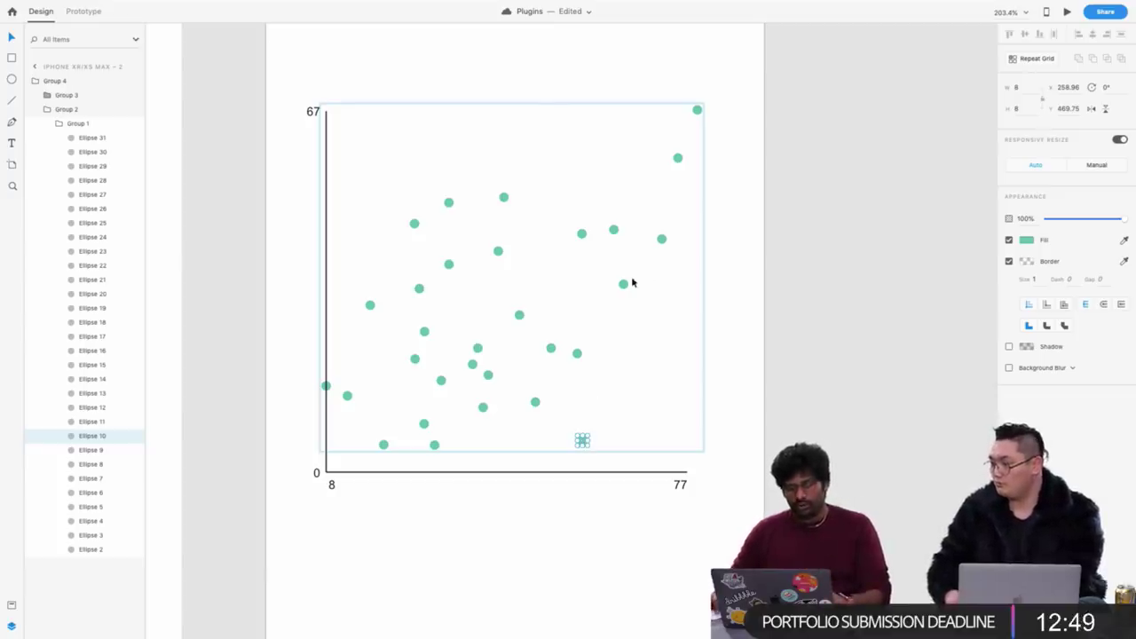
drag(625, 284, 633, 388)
scroll(633, 387, down, 1)
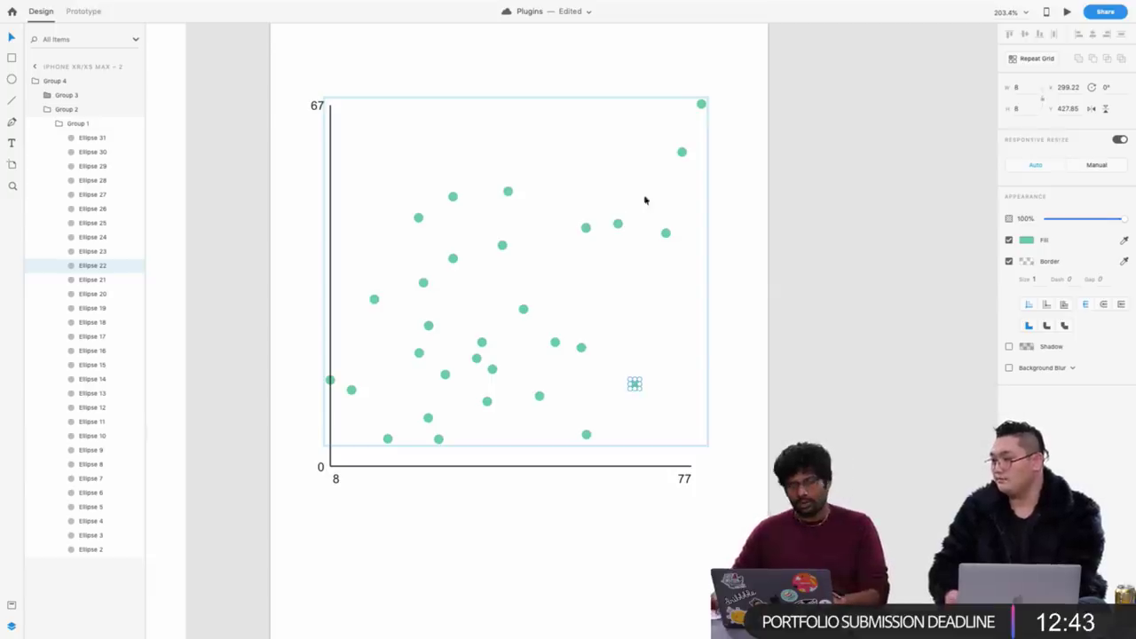
Move Ellipse 31 down and left on the duplicated chart to about X 285, Y 353
drag(671, 240, 616, 294)
scroll(616, 294, down, 5)
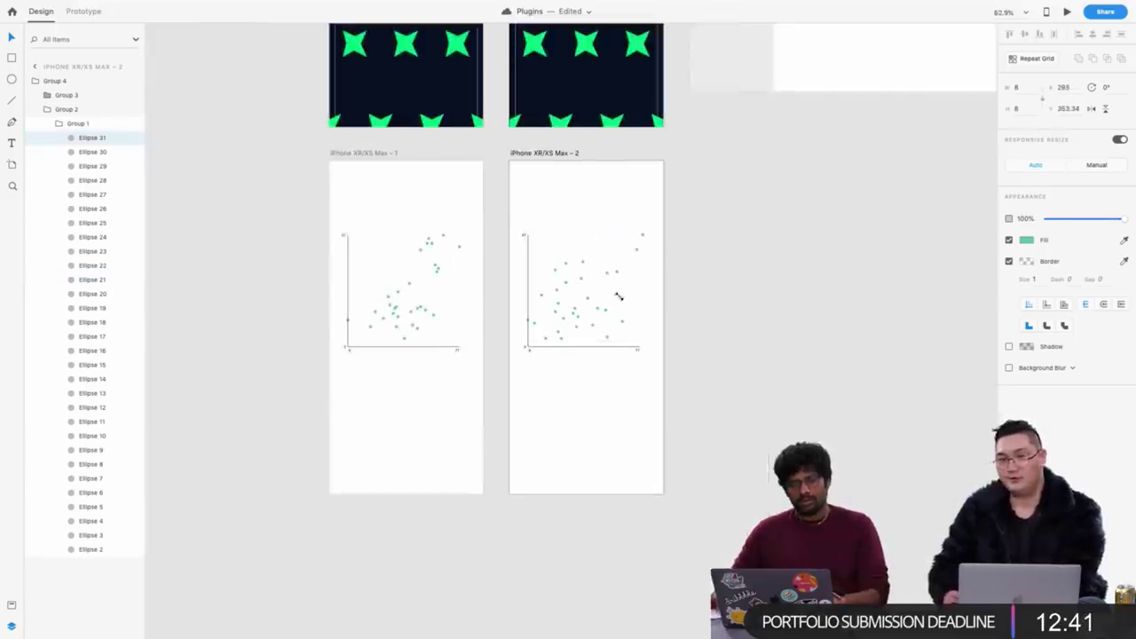
Link the iPhone XR/XS Max – 1 artboard to iPhone XR/XS Max – 2 with a tap-triggered Dissolve transition lasting 0.9 s
click(340, 155)
click(84, 11)
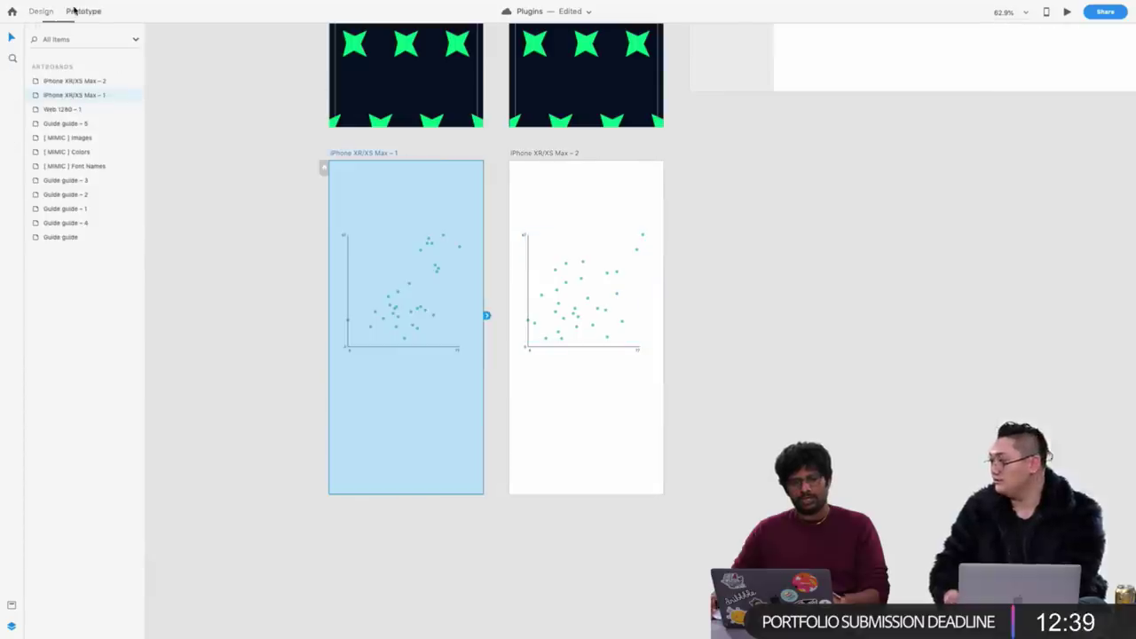
drag(487, 317, 574, 335)
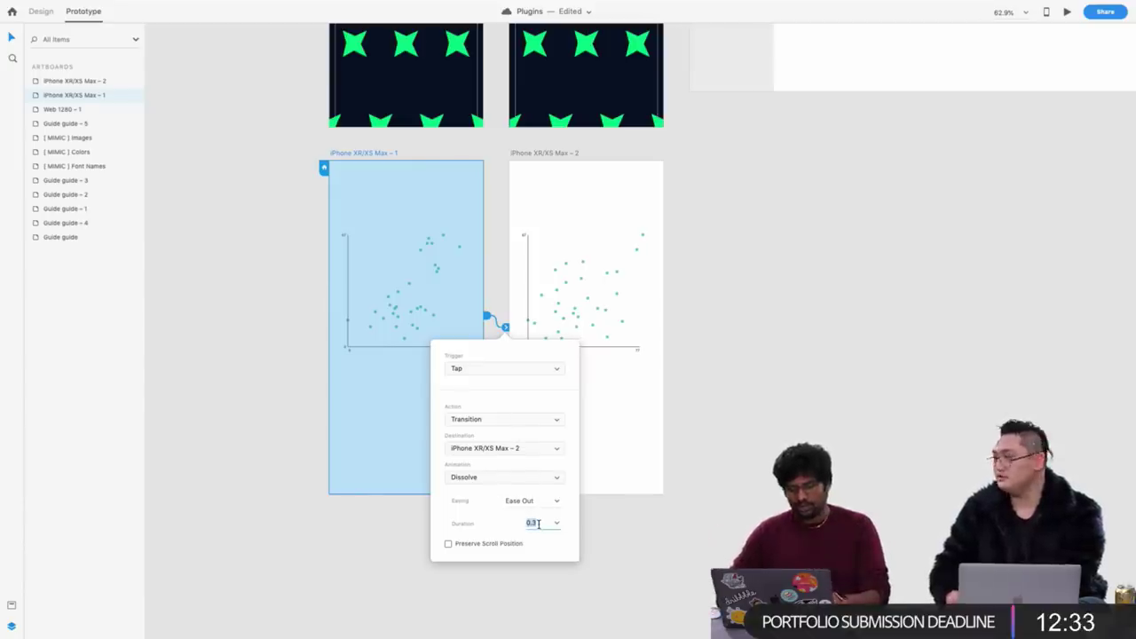
key(BackSpace)
text(9)
key(Return)
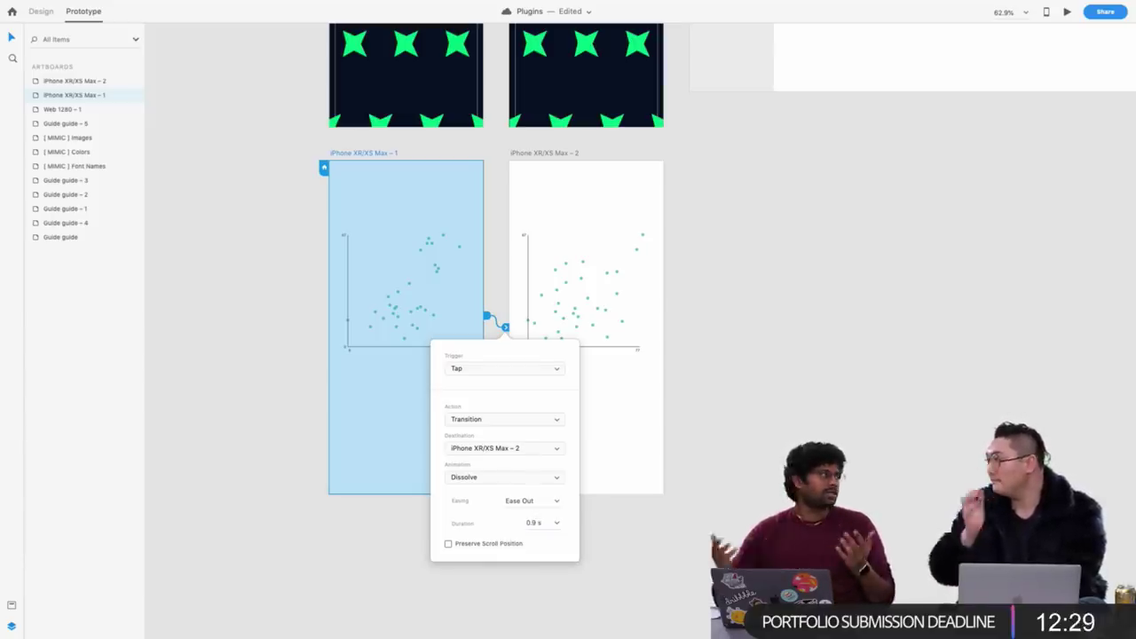
click(482, 370)
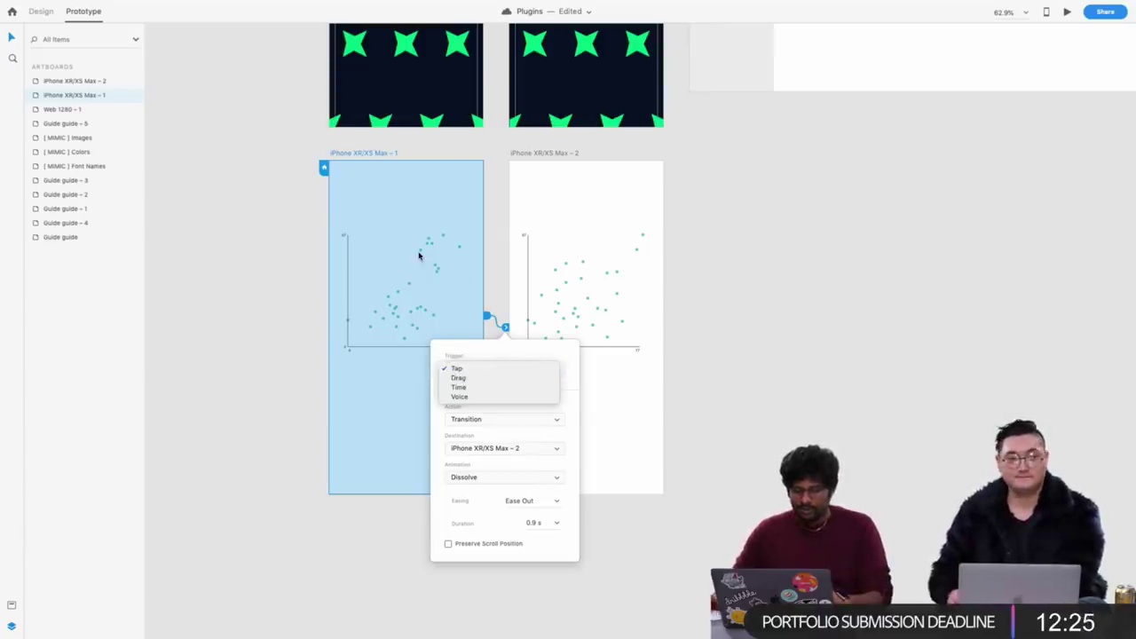
click(365, 188)
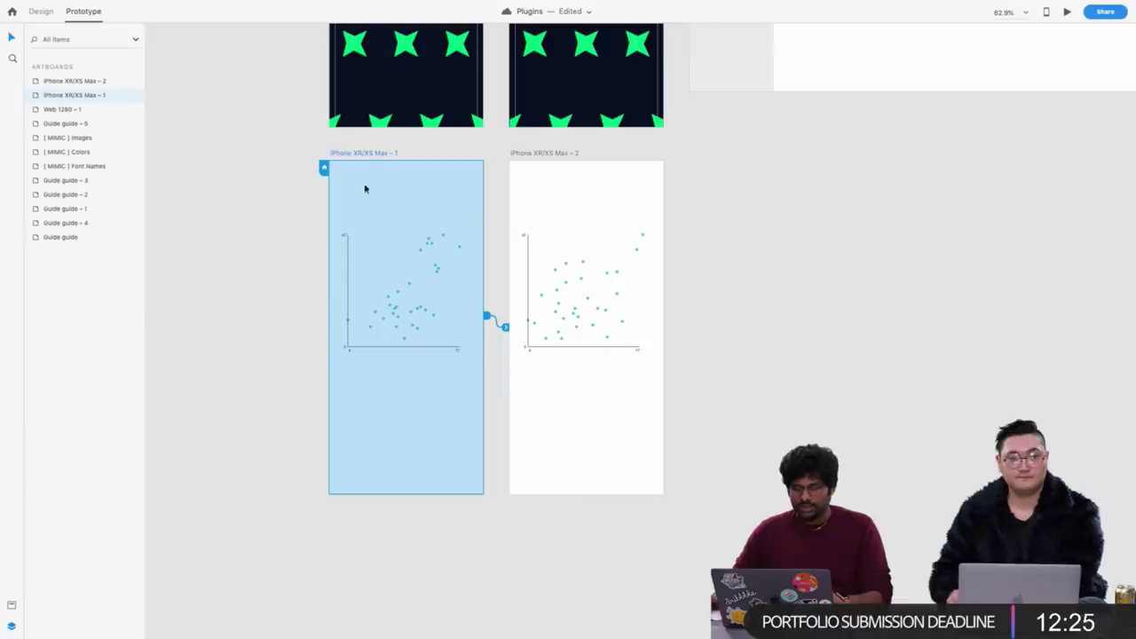
Preview the prototype and play the dissolve between the two scatter charts
click(1065, 11)
click(578, 257)
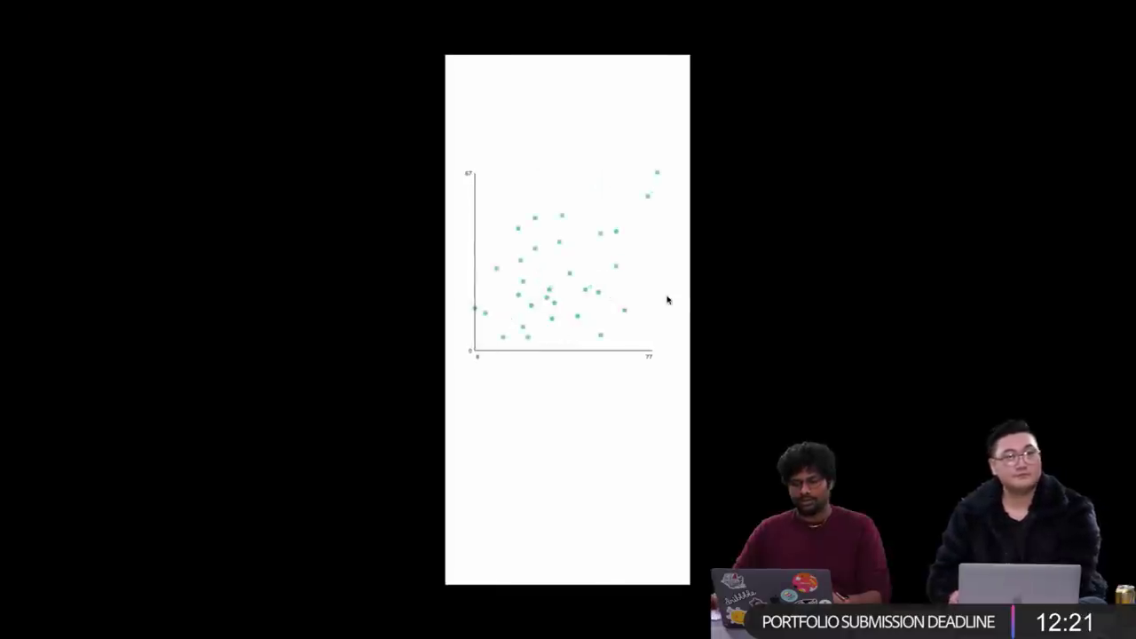
key(Escape)
Change the action of the link between the two chart artboards to Auto-Animate
click(509, 332)
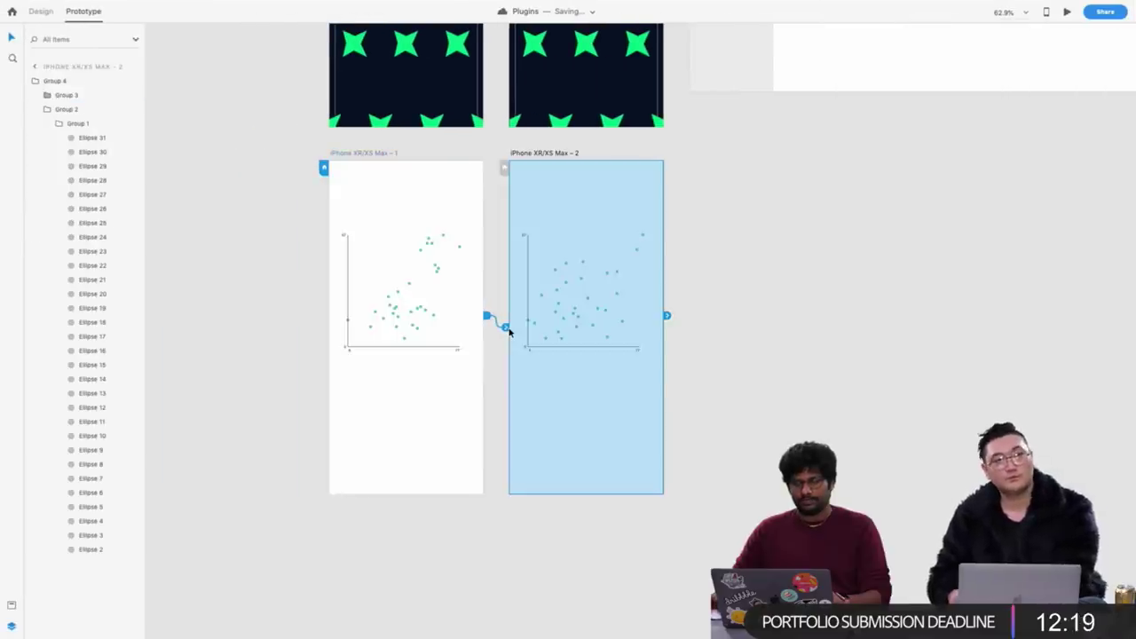
click(505, 328)
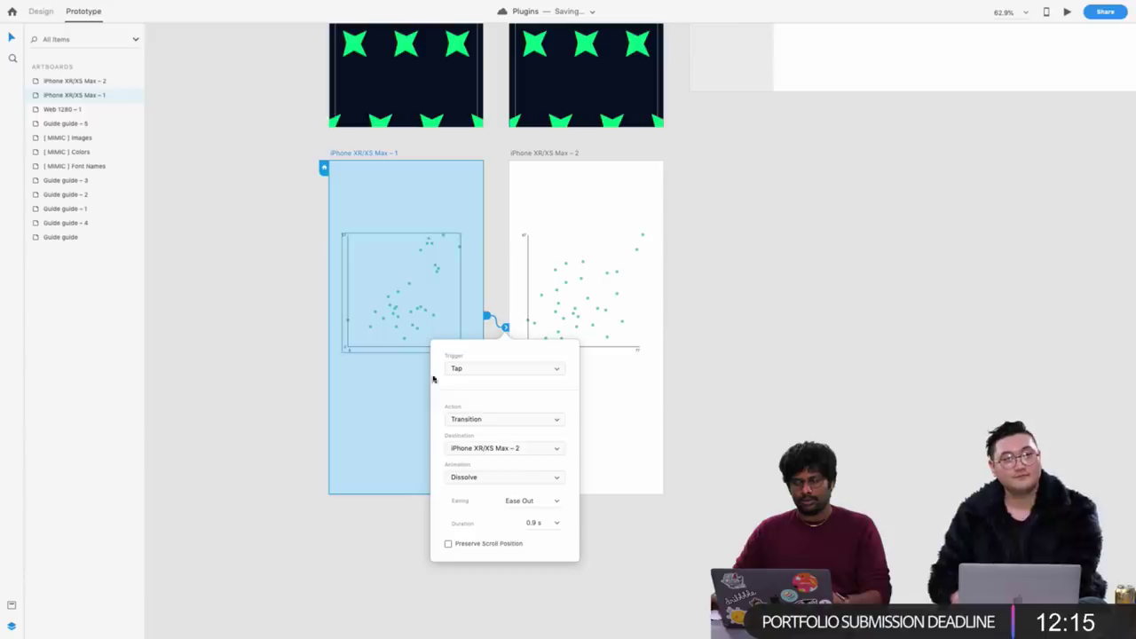
click(519, 423)
click(497, 430)
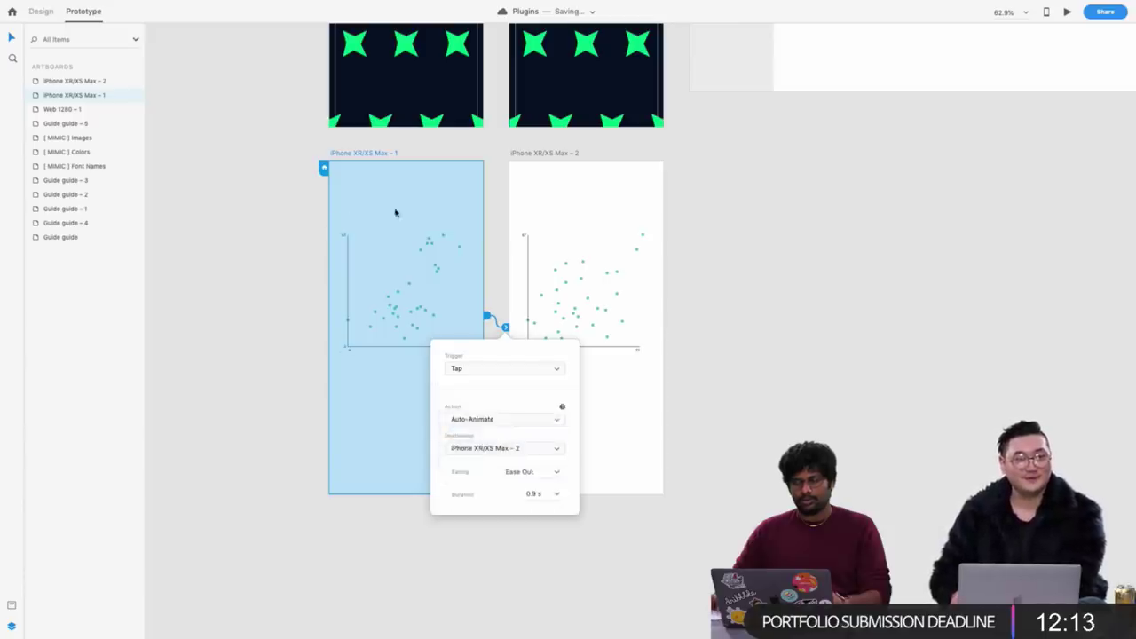
Preview the auto-animated transition from the first scatter chart to the rearranged one
key(super+Return)
click(616, 339)
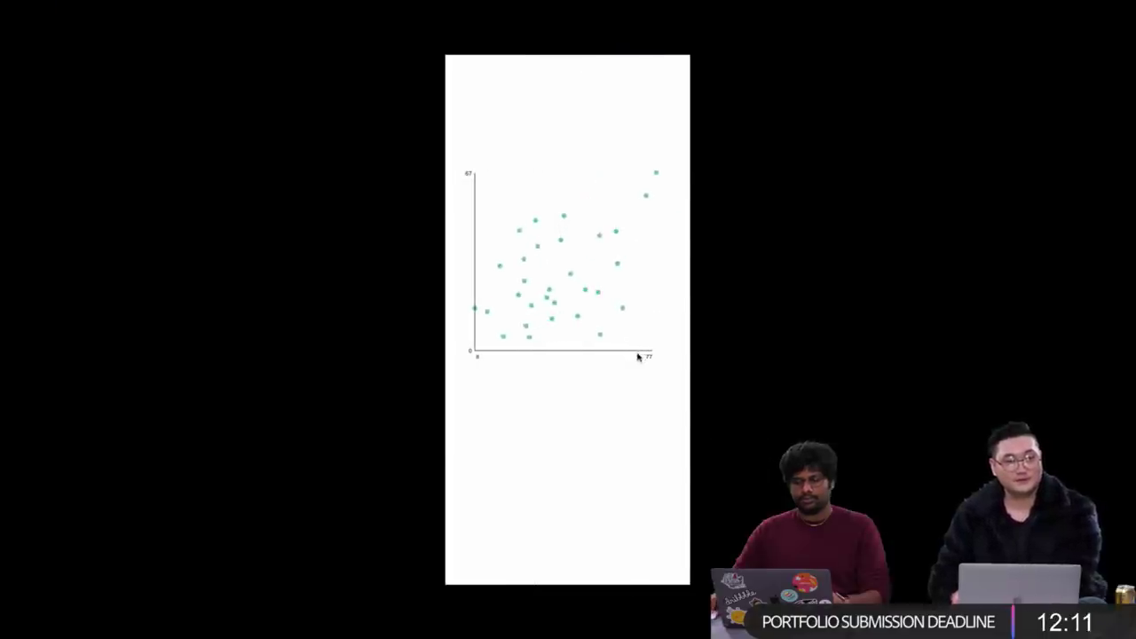
key(Escape)
Duplicate the iPhone XR/XS Max – 1 artboard in design mode and place the copy directly below the original
click(42, 12)
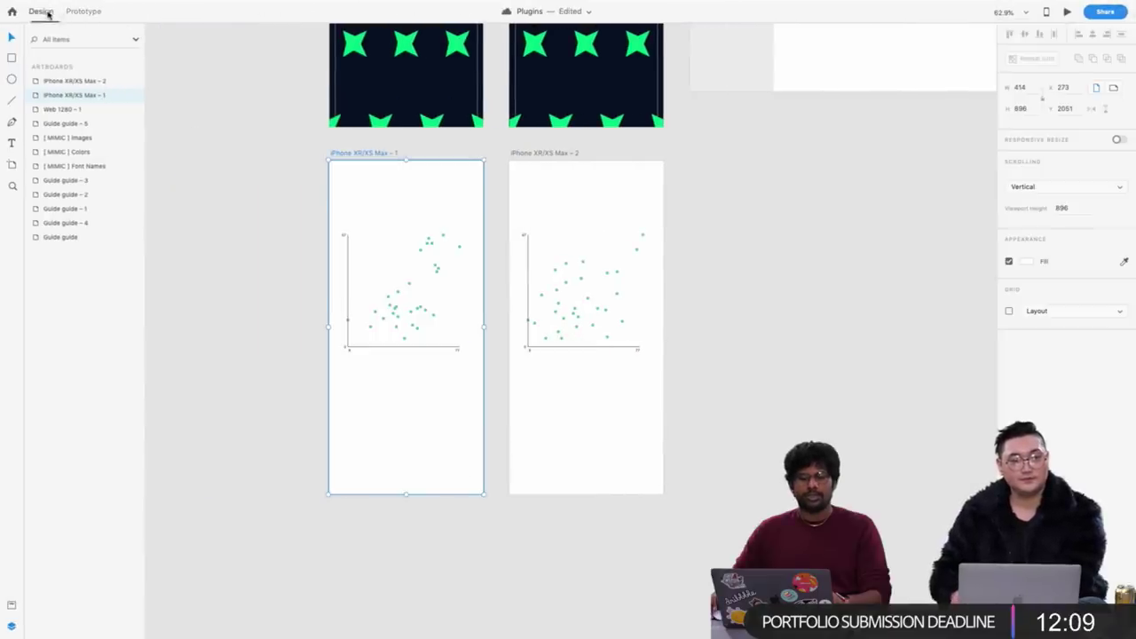
scroll(495, 190, down, 2)
key(Escape)
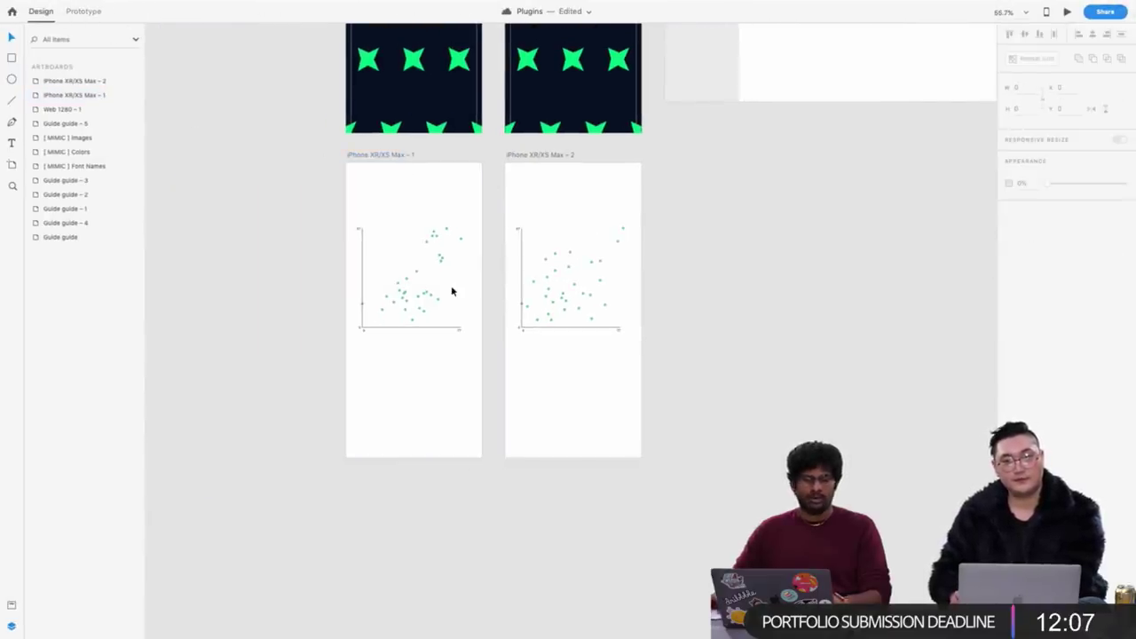
scroll(453, 291, left, 5)
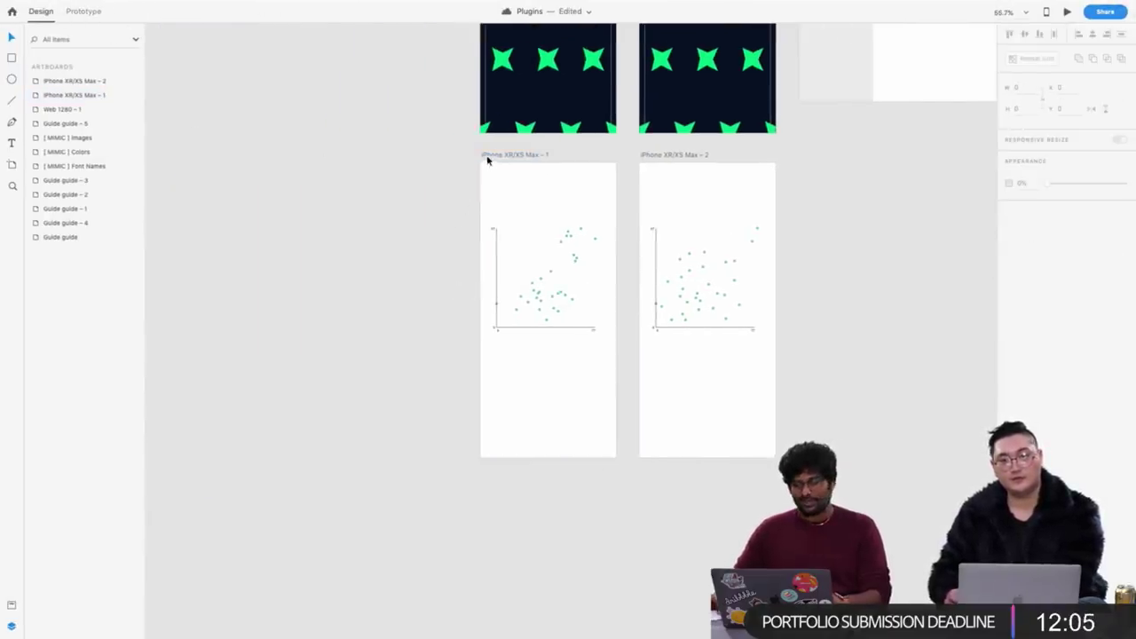
click(487, 158)
drag(486, 158, 487, 514)
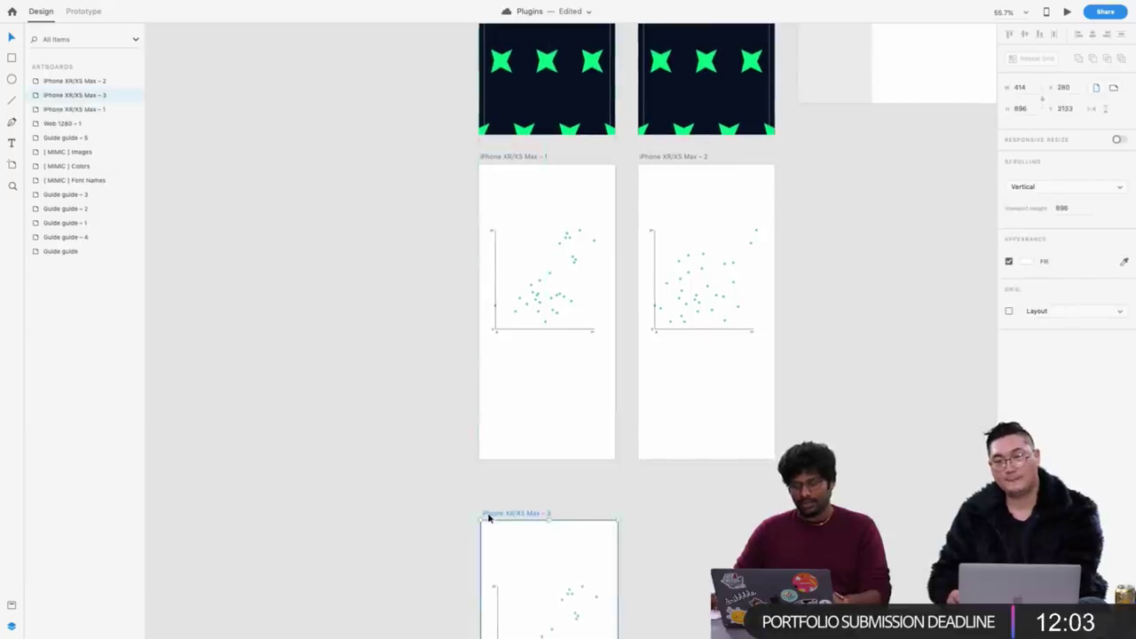
Delete the copied scatter chart from the iPhone XR/XS Max – 3 artboard, leaving the artboard itself in place
scroll(442, 397, down, 3)
drag(442, 398, 616, 518)
key(Delete)
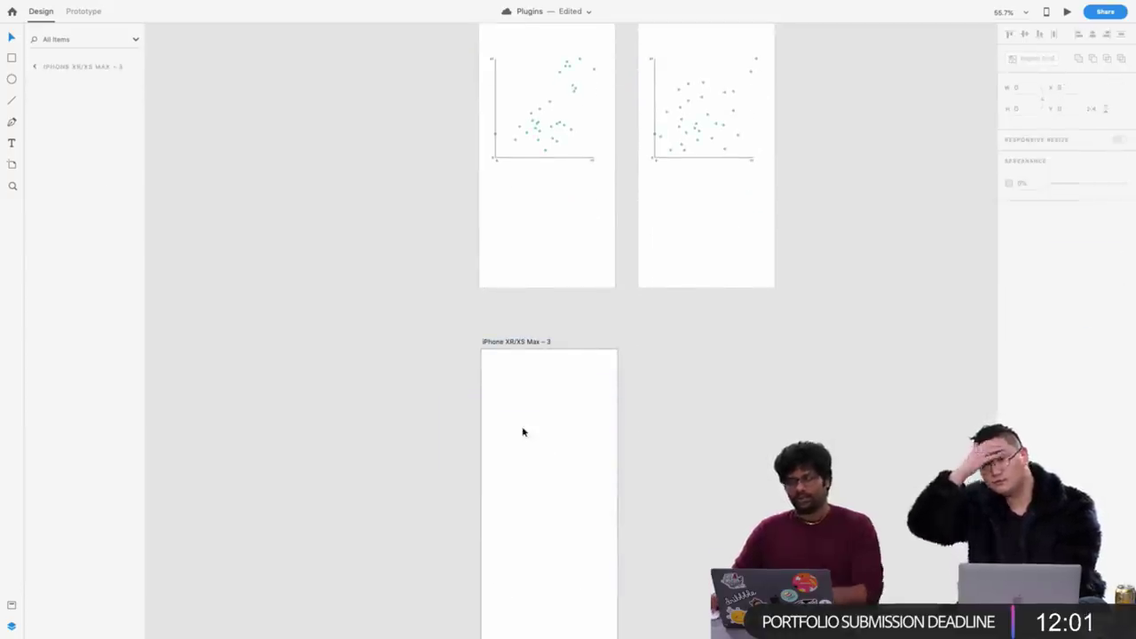
Generate an Odin scatter chart from random data on the iPhone XR/XS Max – 3 artboard
click(522, 432)
click(149, 6)
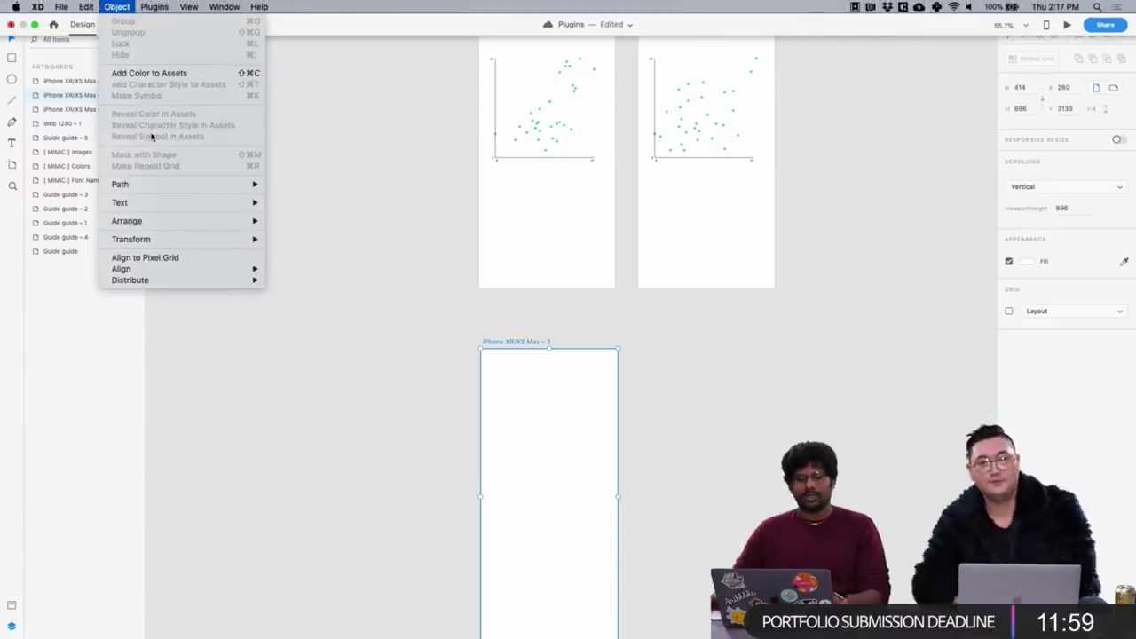
click(168, 133)
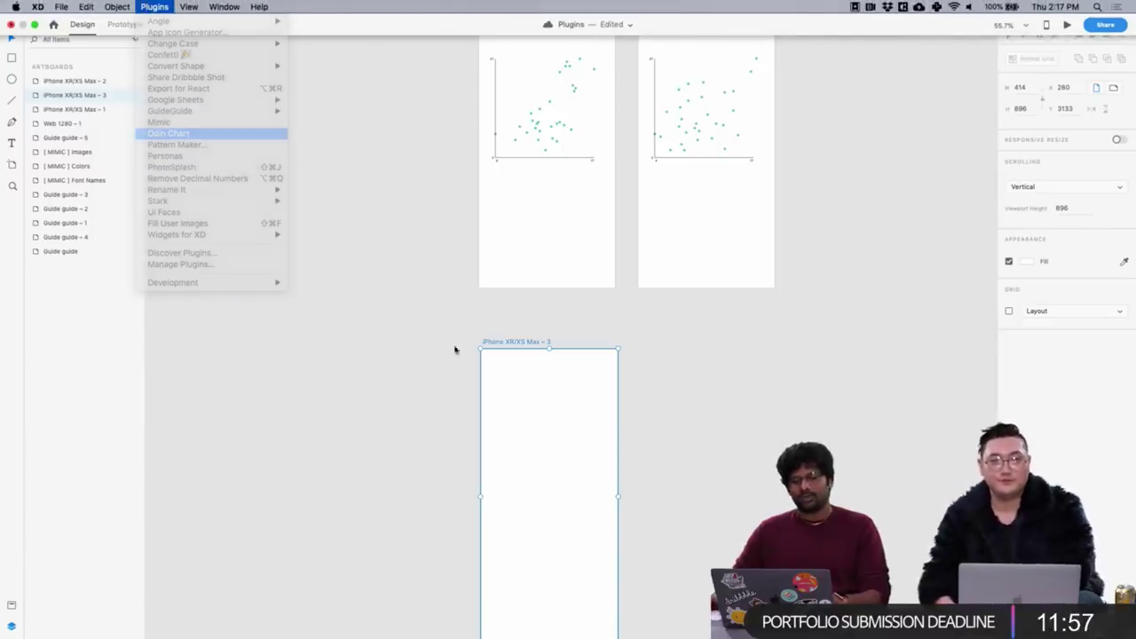
click(456, 144)
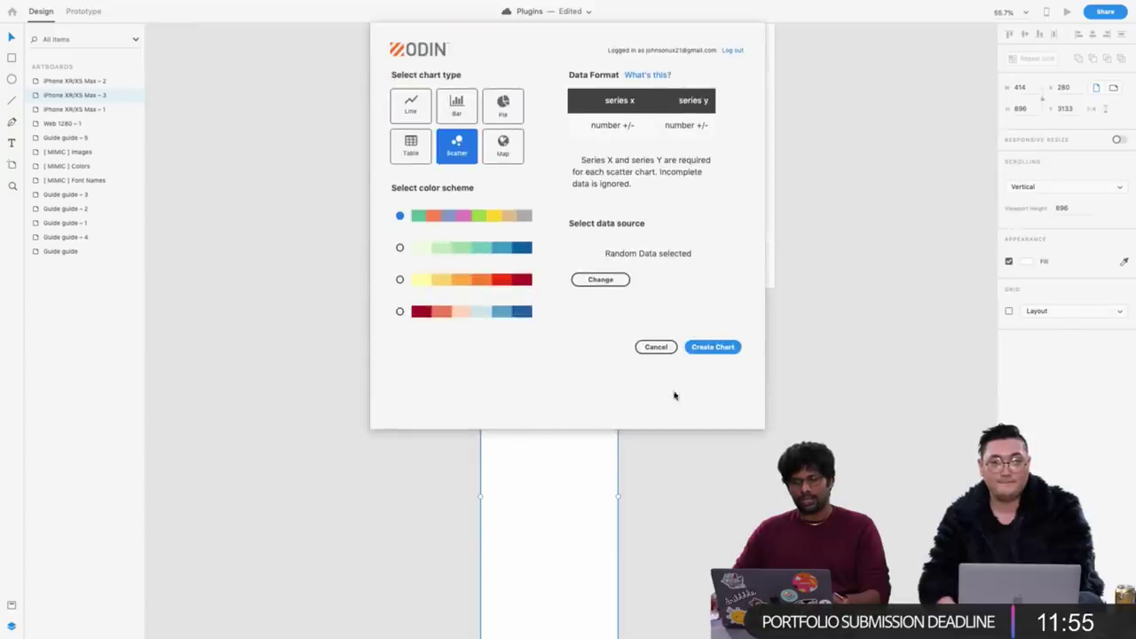
click(720, 347)
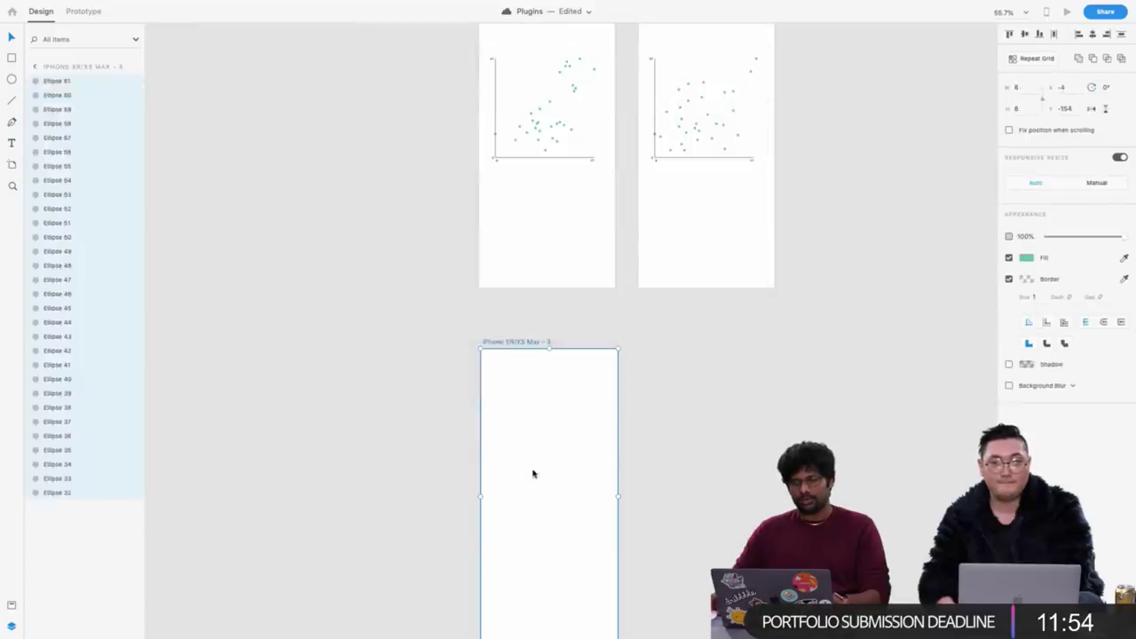
click(681, 438)
scroll(571, 476, up, 2)
drag(385, 350, 687, 570)
scroll(302, 320, up, 3)
scroll(302, 319, down, 2)
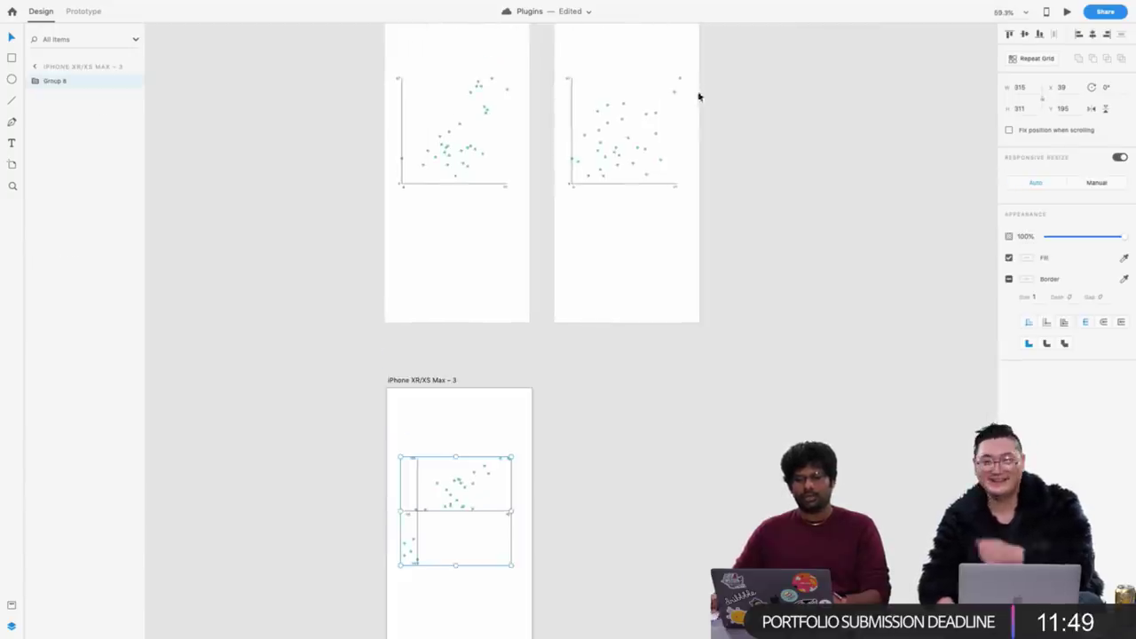
Preview the prototype from iPhone XR/XS Max – 1 and play the dot animation once more
scroll(411, 84, up, 2)
click(397, 91)
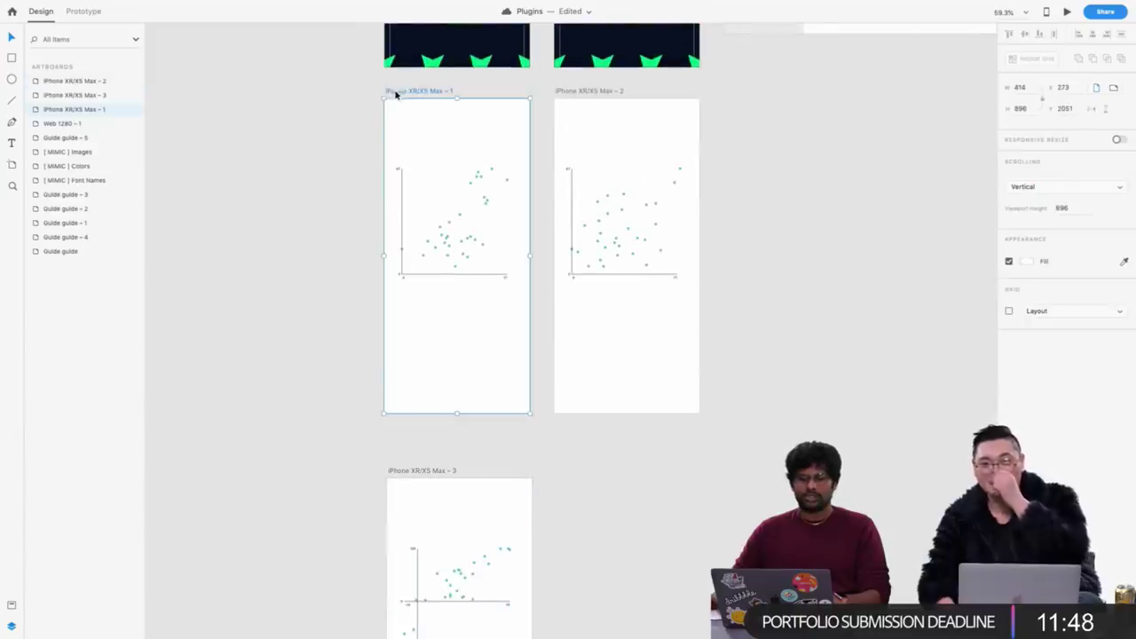
click(84, 10)
click(1067, 12)
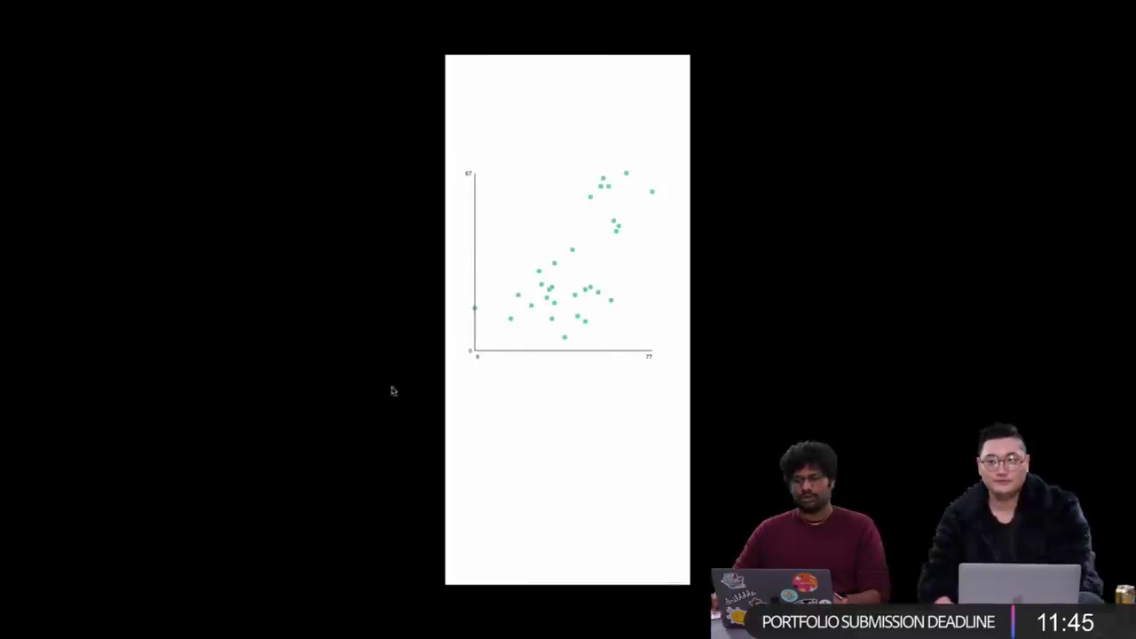
click(598, 337)
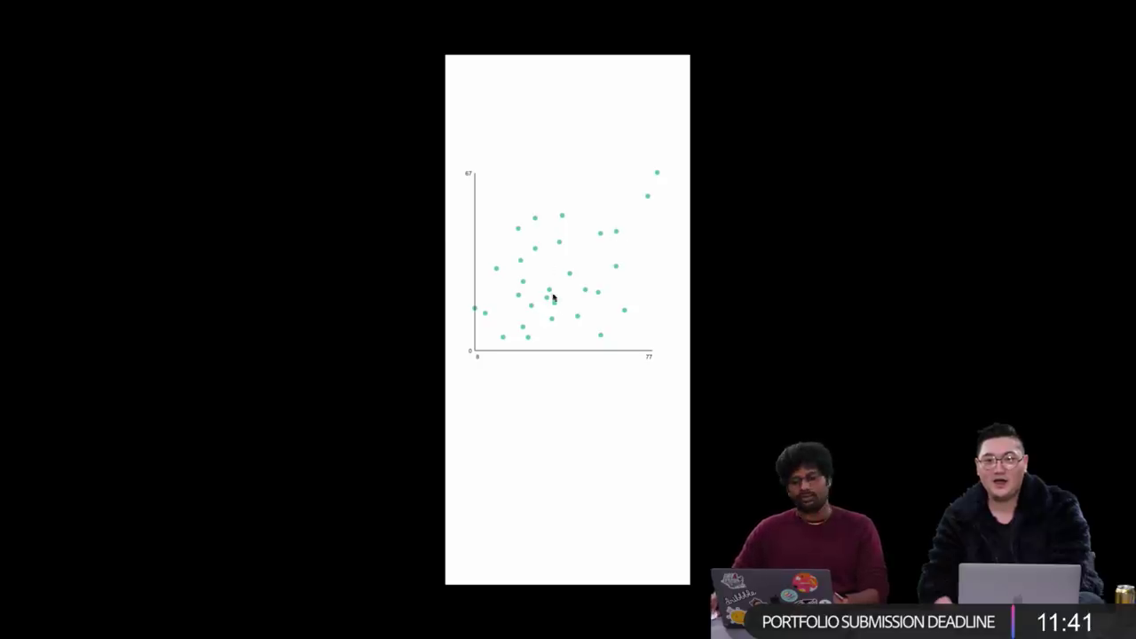
key(Escape)
scroll(603, 229, up, 3)
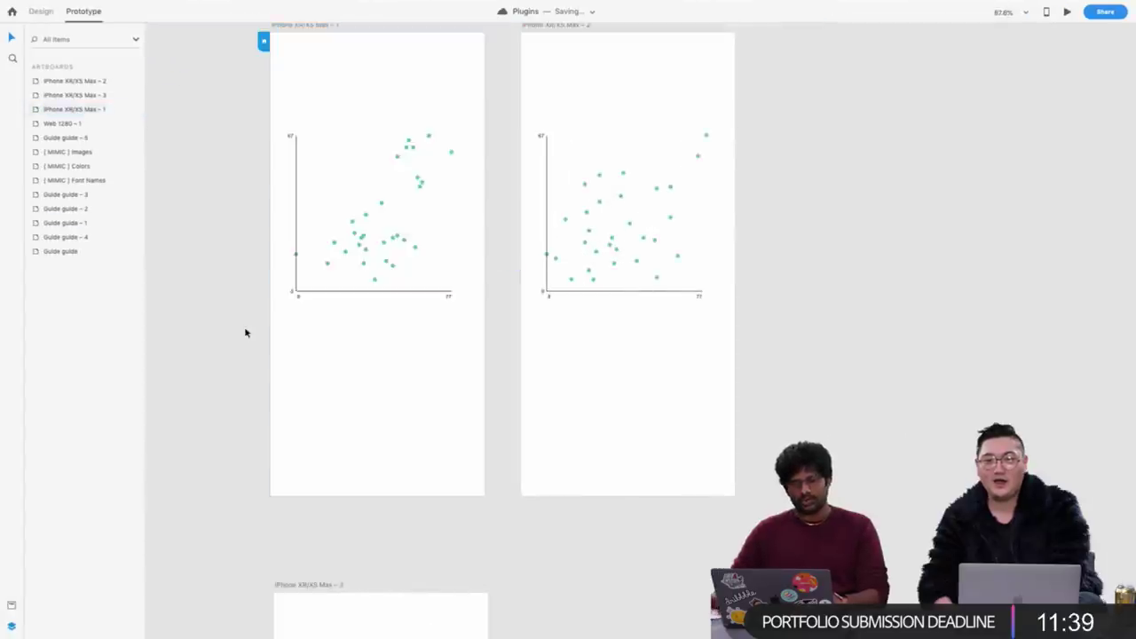
scroll(247, 328, up, 3)
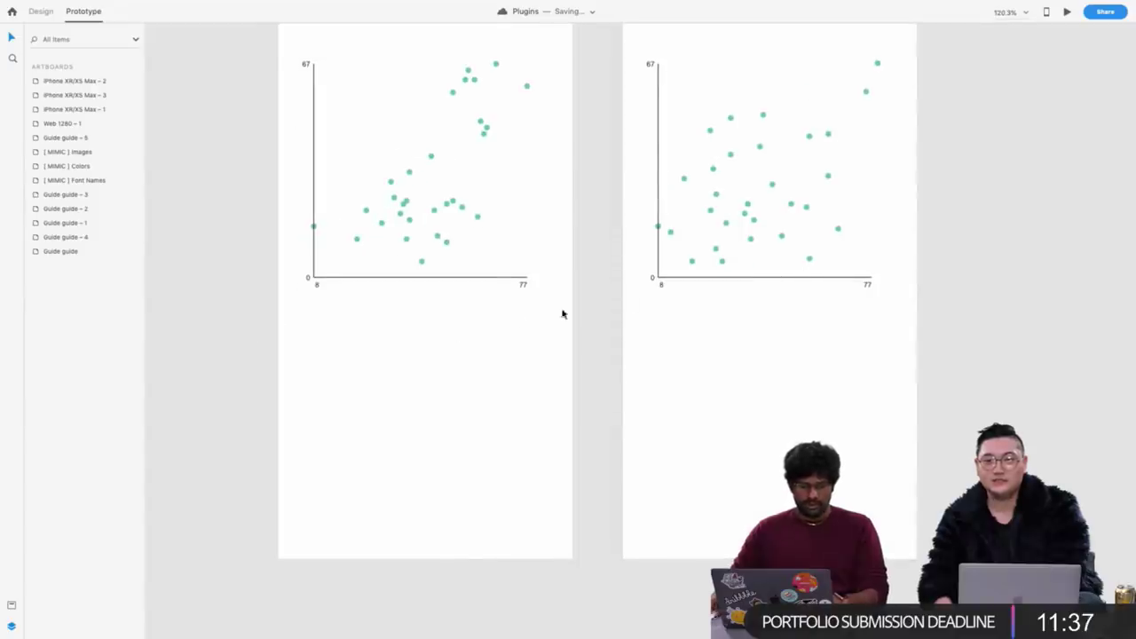
scroll(563, 312, down, 3)
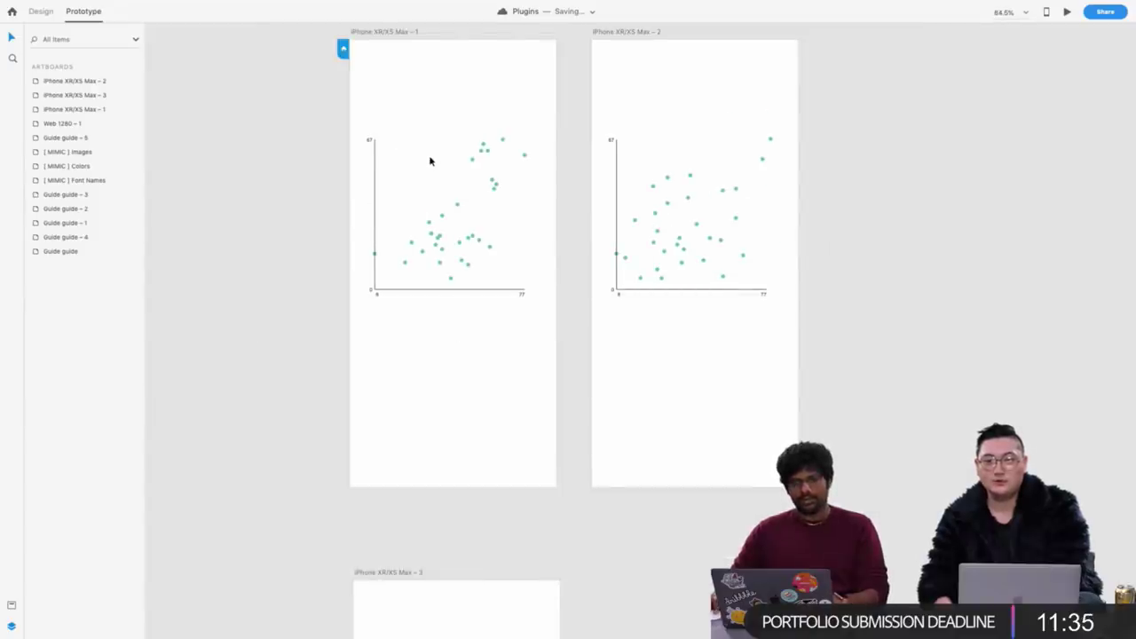
mouse_move(117, 6)
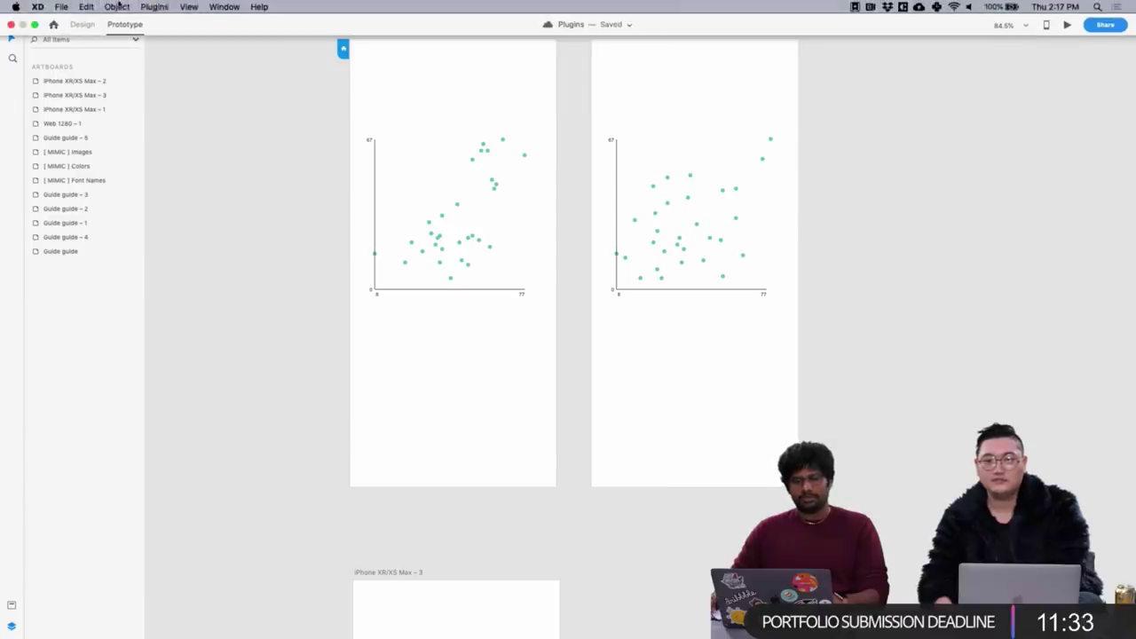
Delete the generated scatter chart from the iPhone XR/XS Max – 3 artboard
scroll(487, 207, down, 3)
scroll(411, 500, down, 2)
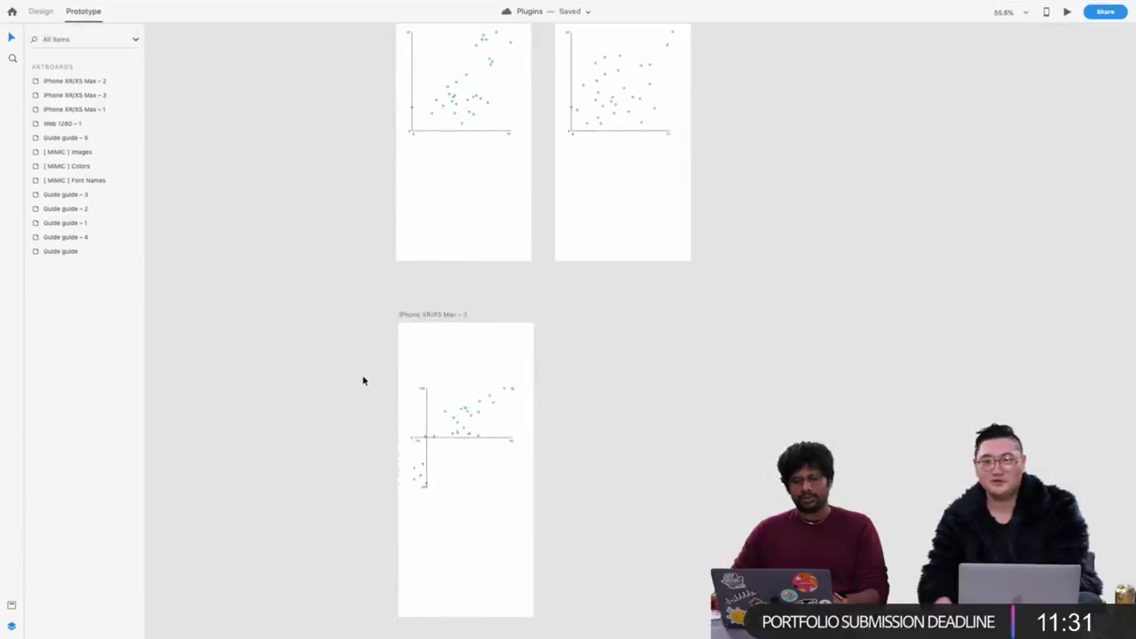
drag(363, 378, 539, 507)
key(Delete)
Generate an Odin line chart from random data on the iPhone XR/XS Max – 3 artboard, using the first color scheme
click(505, 426)
click(189, 6)
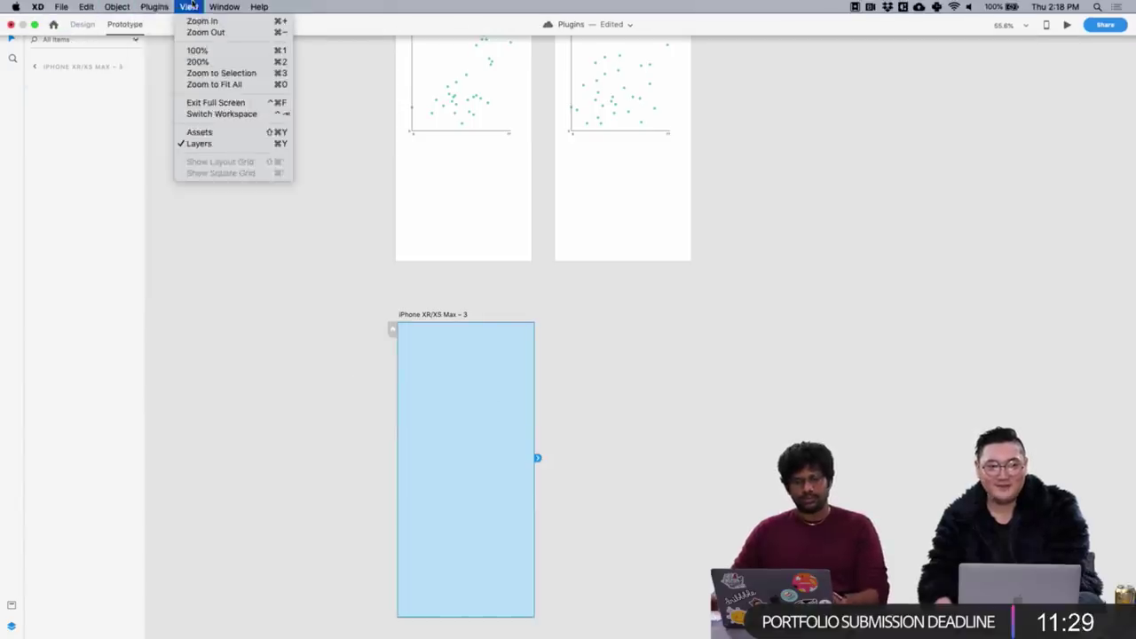
mouse_move(154, 7)
click(168, 132)
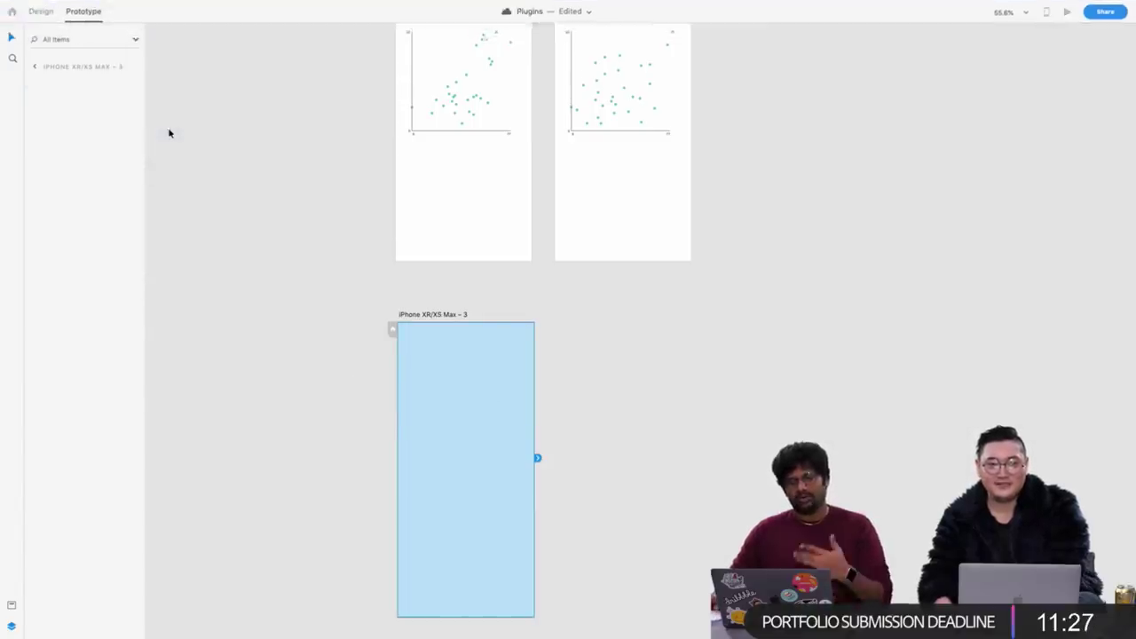
click(456, 116)
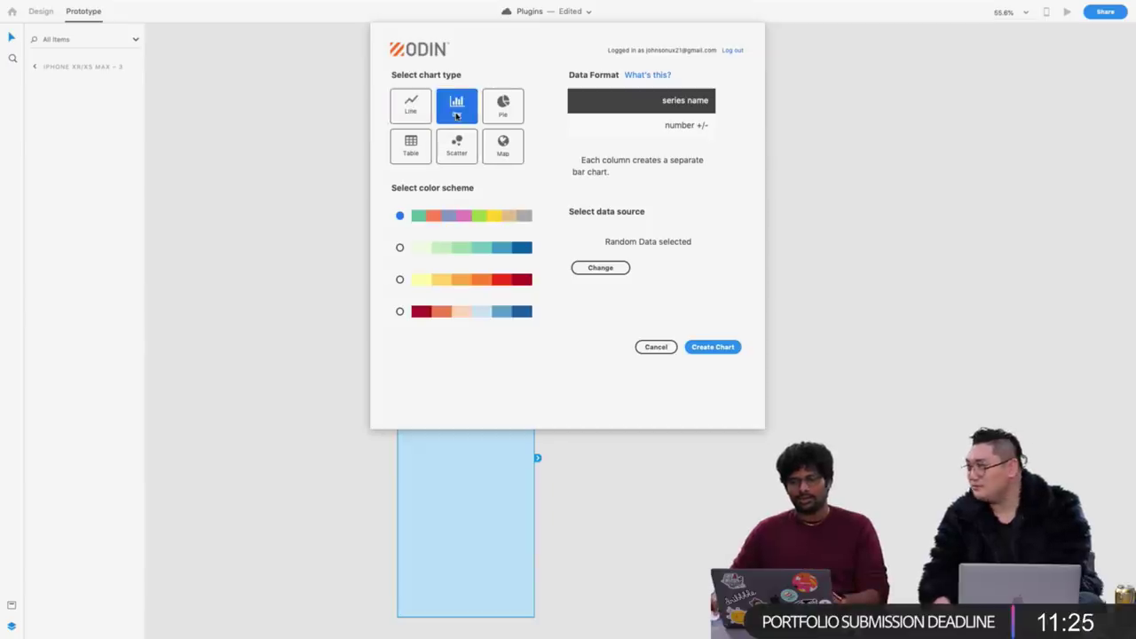
click(410, 107)
click(711, 343)
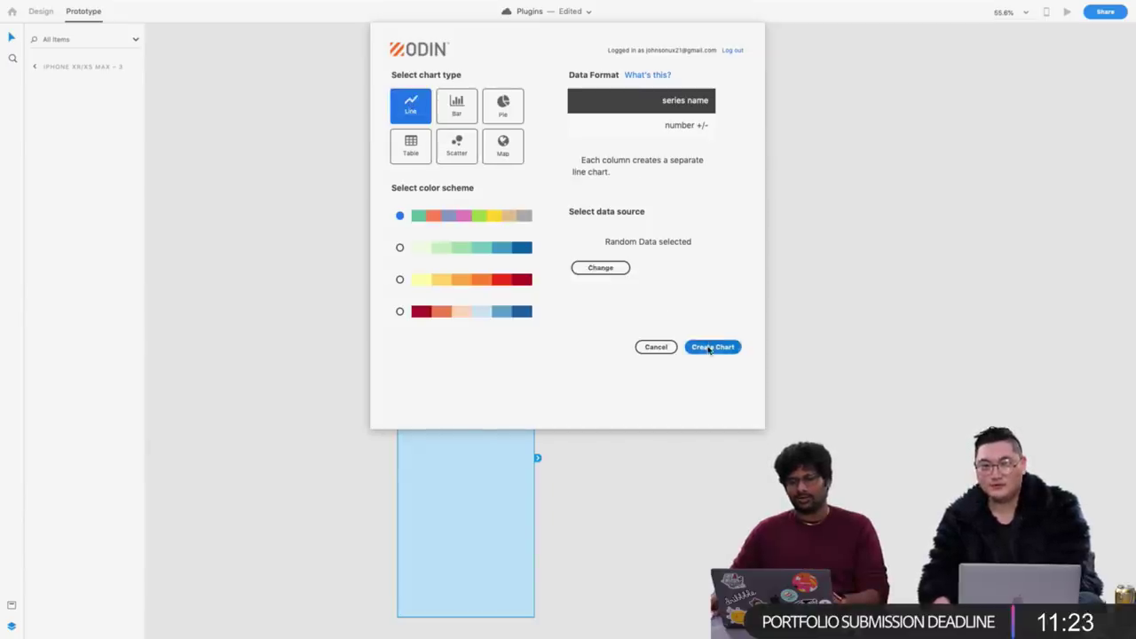
scroll(432, 403, up, 5)
click(468, 360)
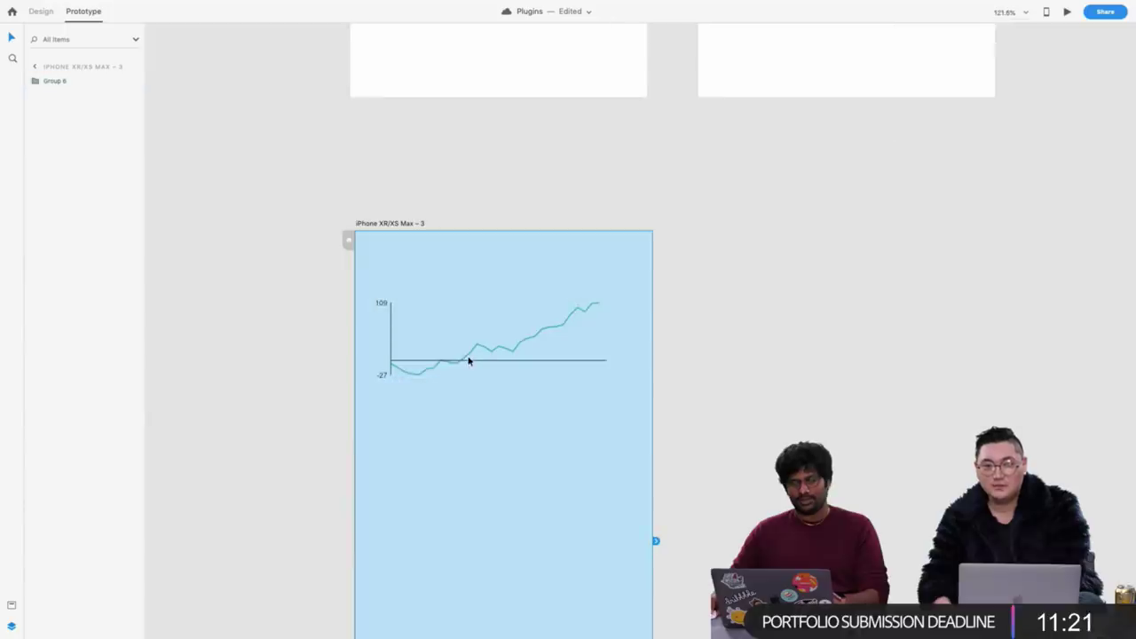
click(239, 310)
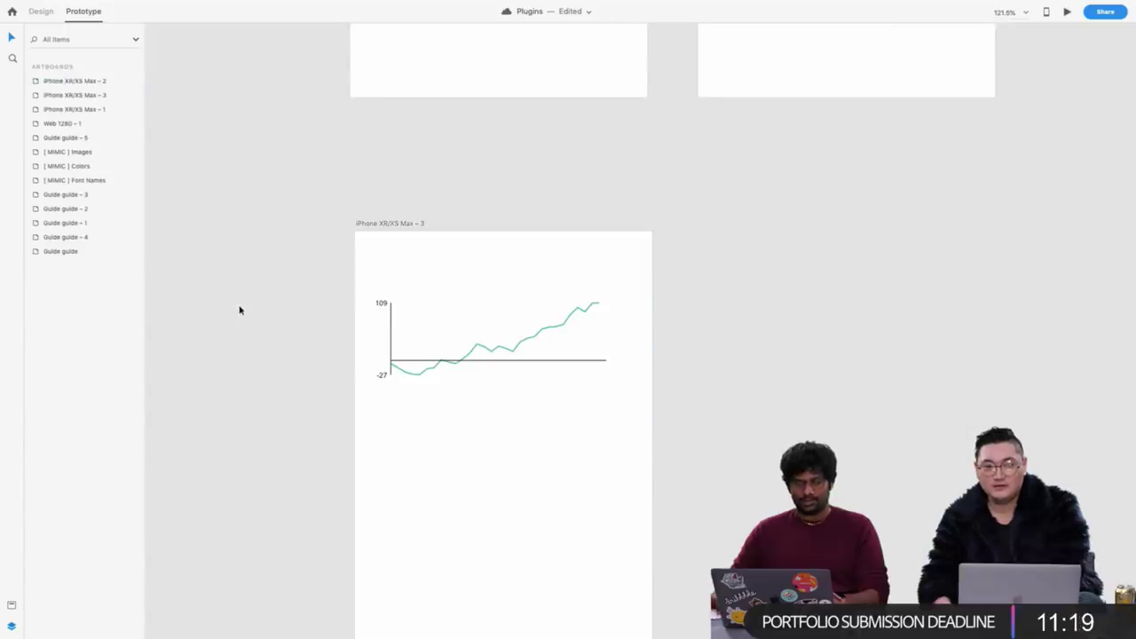
Delete both axis lines and both value labels from the line chart on the iPhone XR/XS Max – 3 artboard
double_click(390, 322)
shift+click(380, 303)
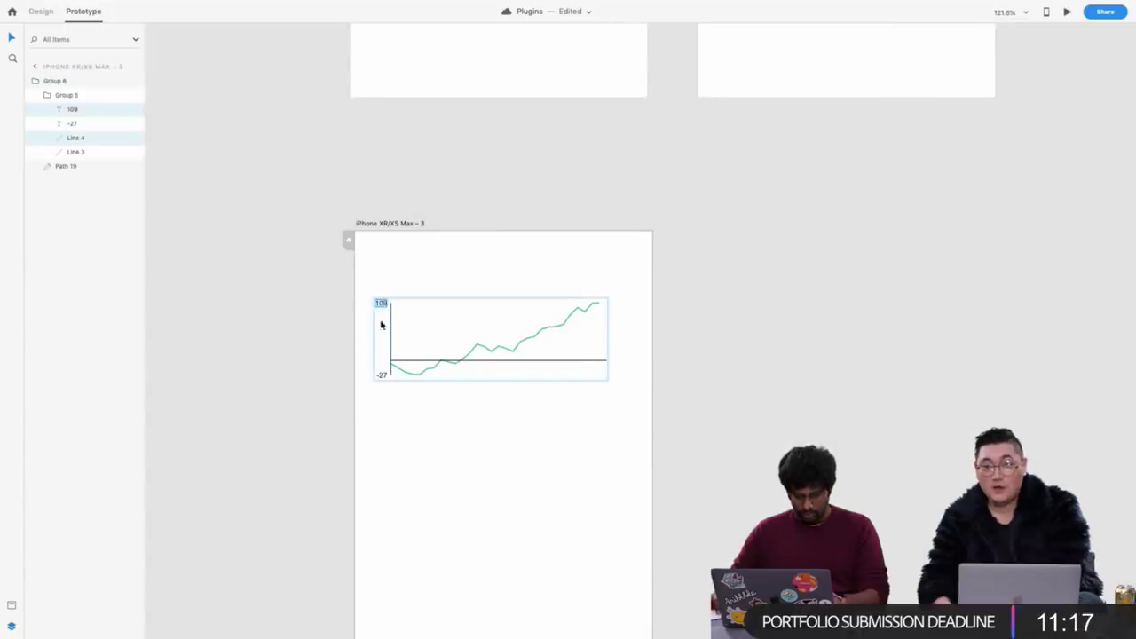
shift+click(383, 378)
shift+click(420, 361)
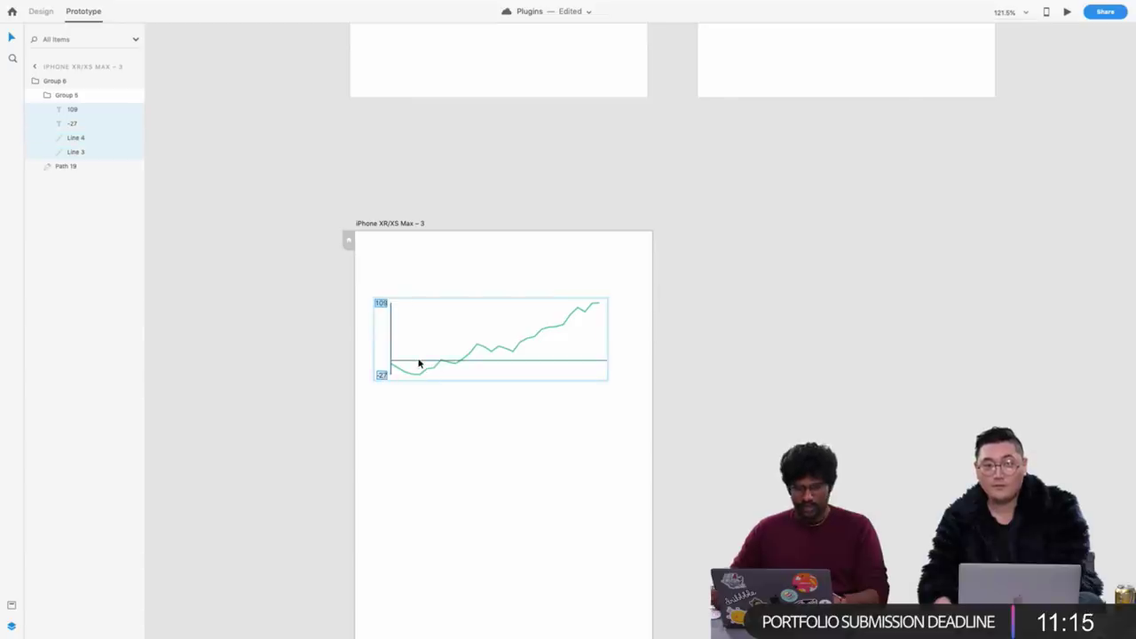
key(Delete)
click(741, 296)
In Design mode, stretch the green chart line on iPhone XR/XS Max – 3 downward to a height of about 315
click(551, 328)
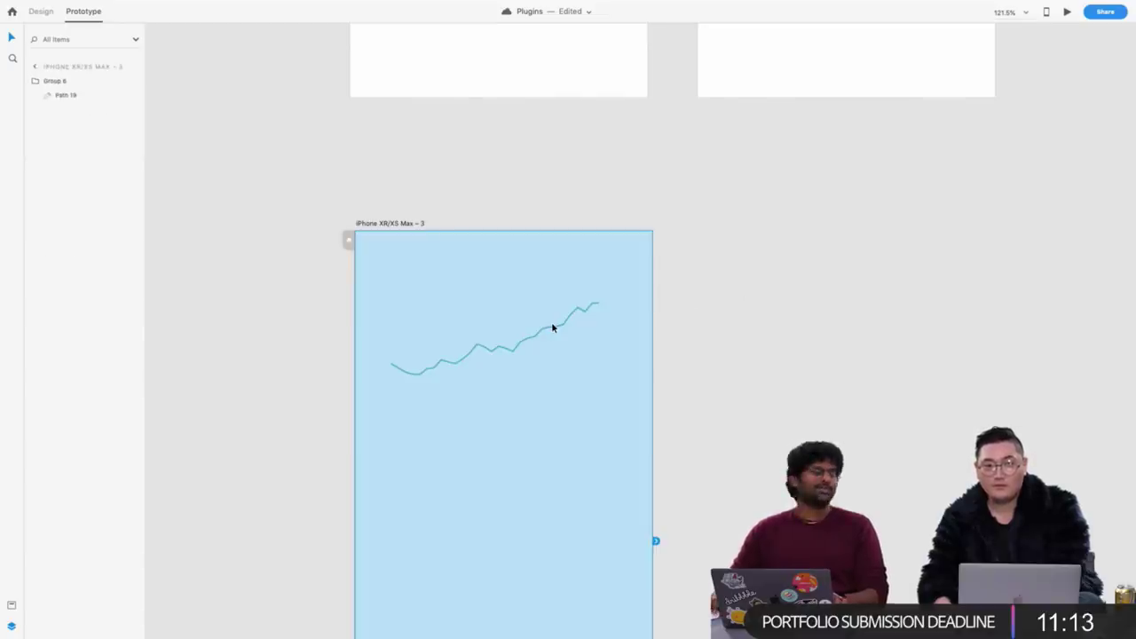
key(Escape)
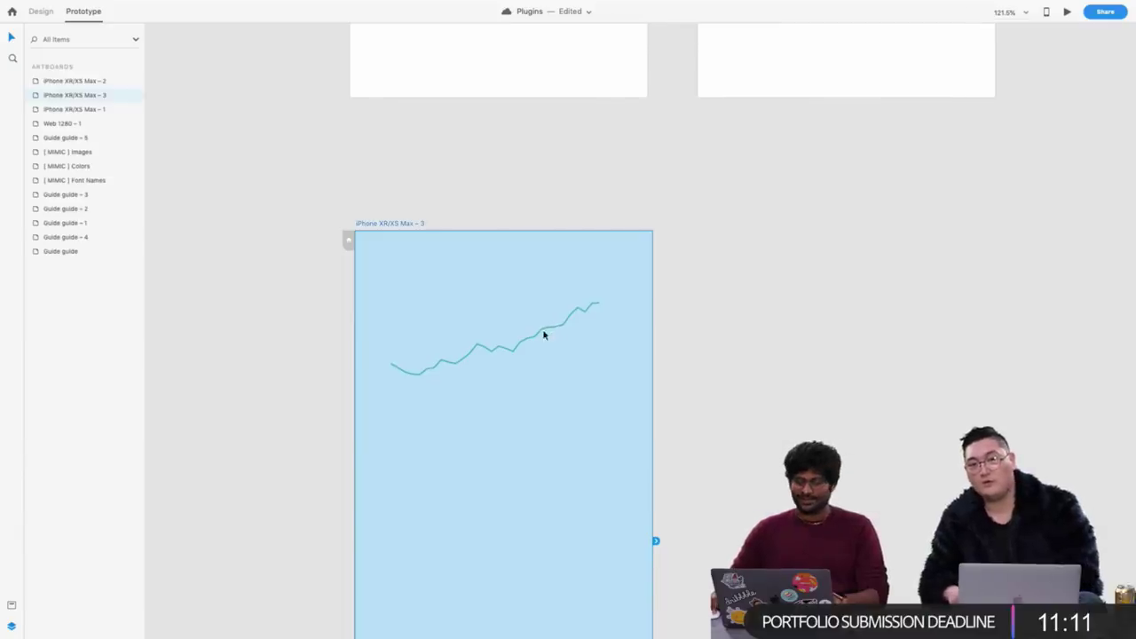
click(41, 11)
click(509, 352)
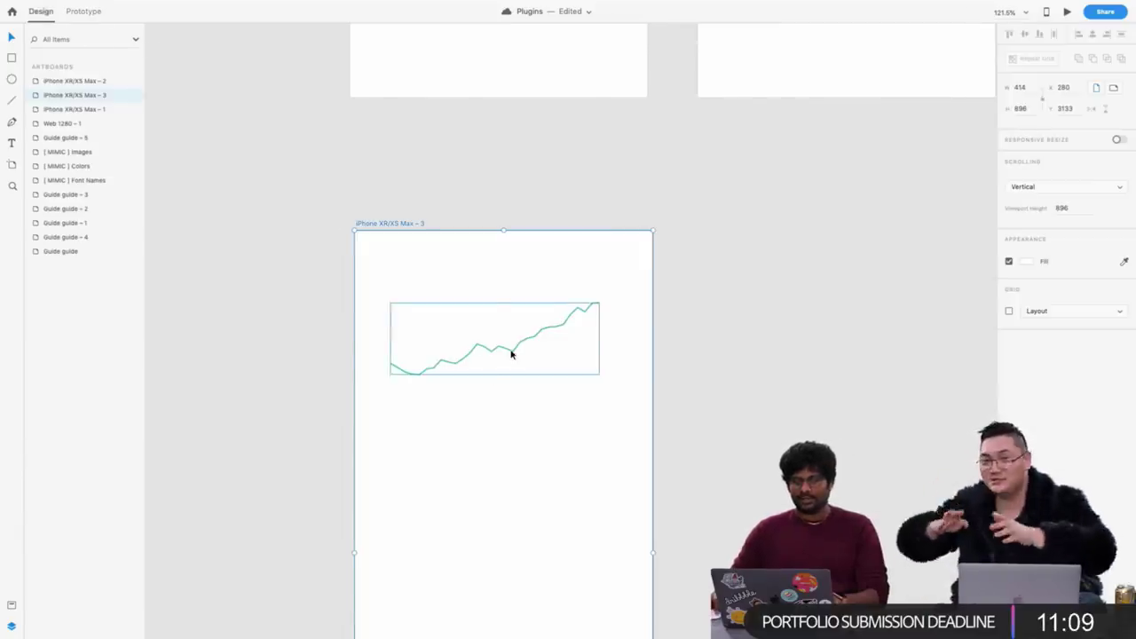
drag(494, 374, 494, 525)
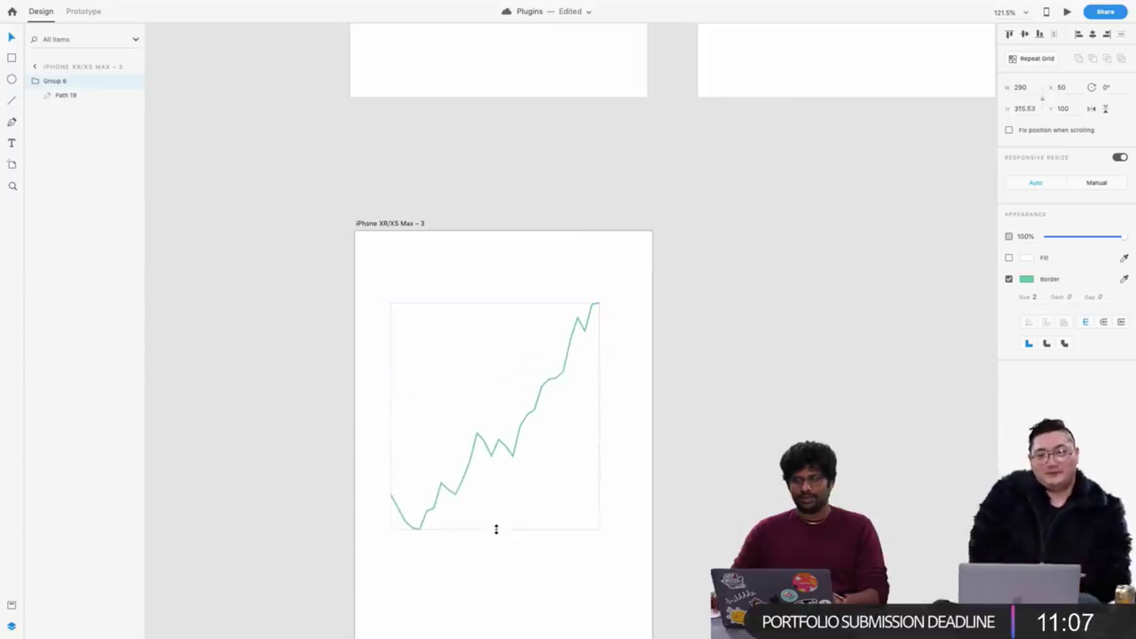
Duplicate the iPhone XR/XS Max – 3 artboard with its line chart
scroll(399, 276, down, 5)
scroll(399, 213, down, 2)
click(394, 197)
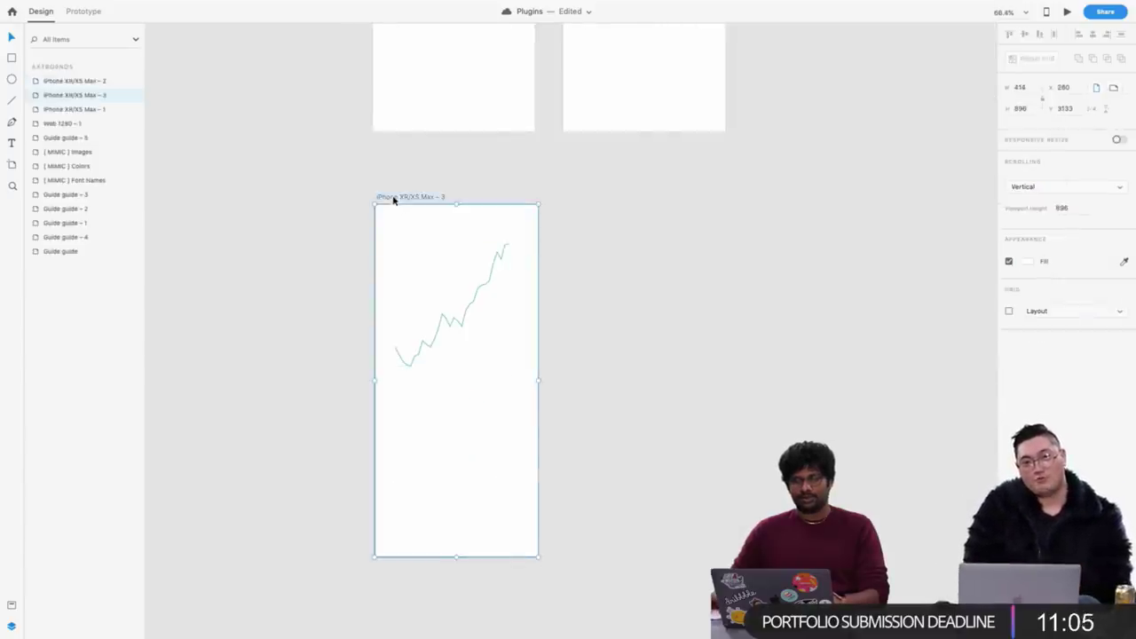
key(super+d)
click(568, 132)
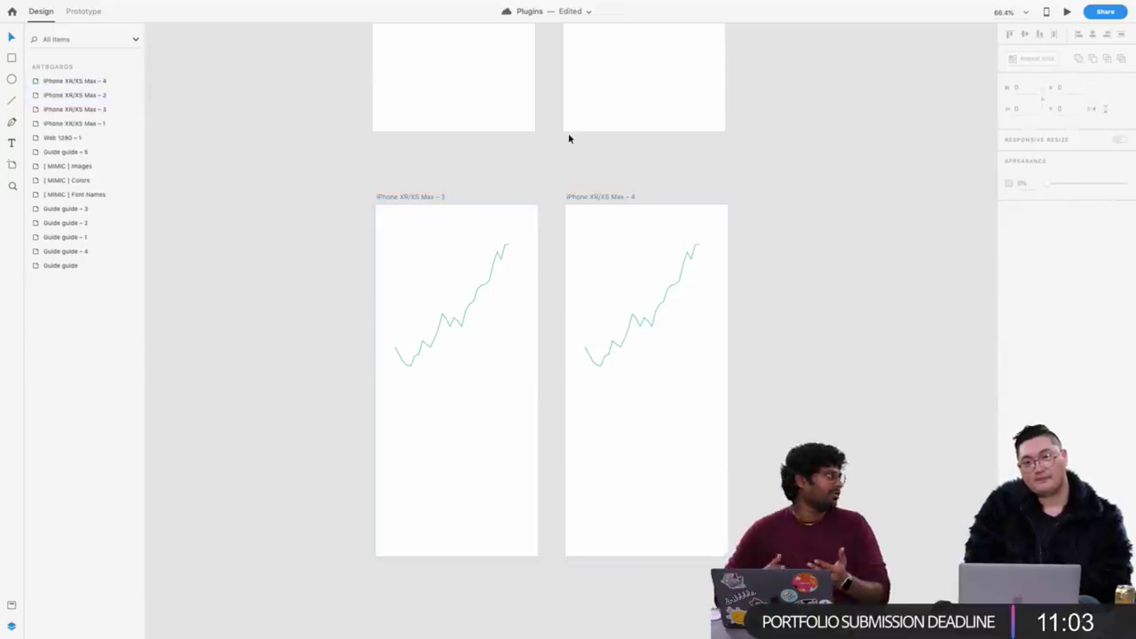
Reshape the chart line on iPhone XR/XS Max – 4 by moving several anchor points down and one near the start up
scroll(641, 186, up, 2)
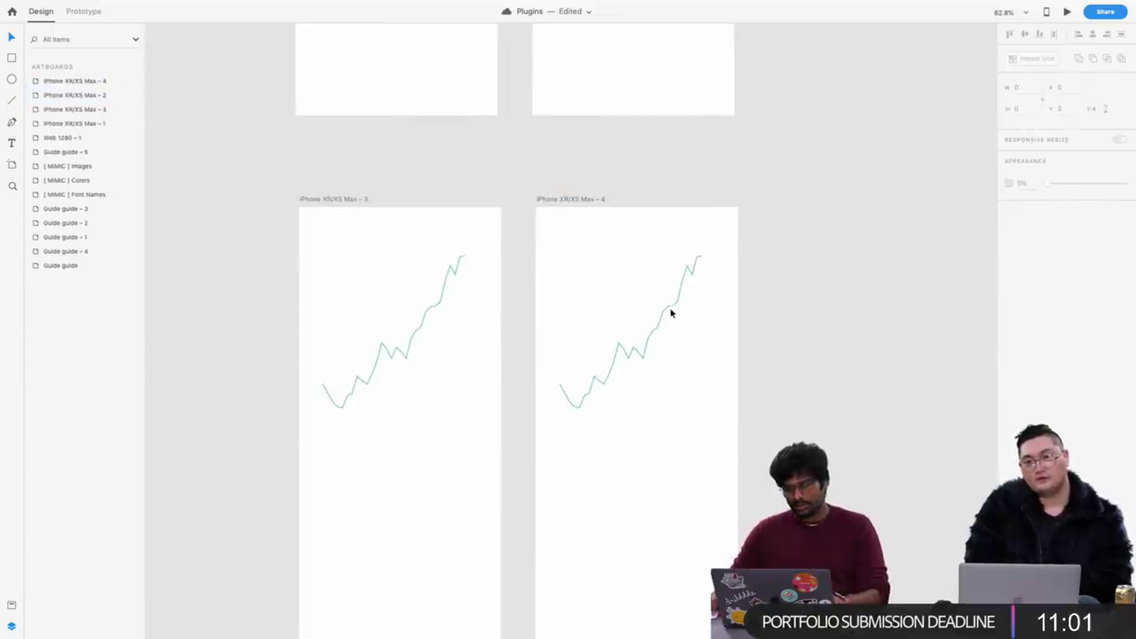
click(670, 306)
double_click(672, 309)
drag(671, 309, 670, 387)
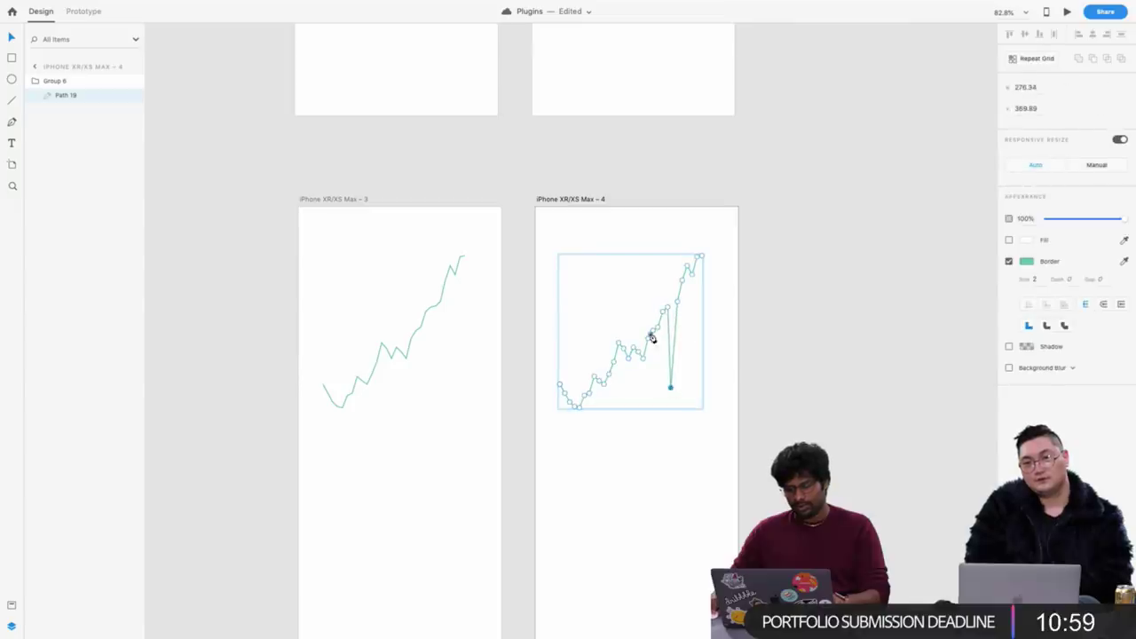
drag(649, 346, 649, 381)
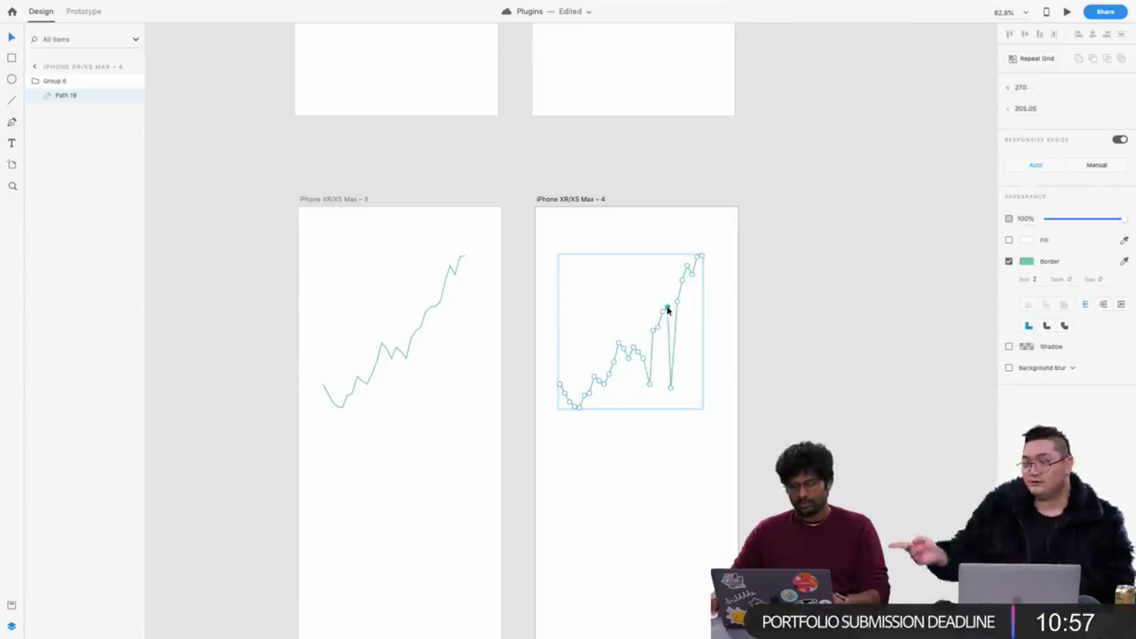
drag(667, 310, 656, 342)
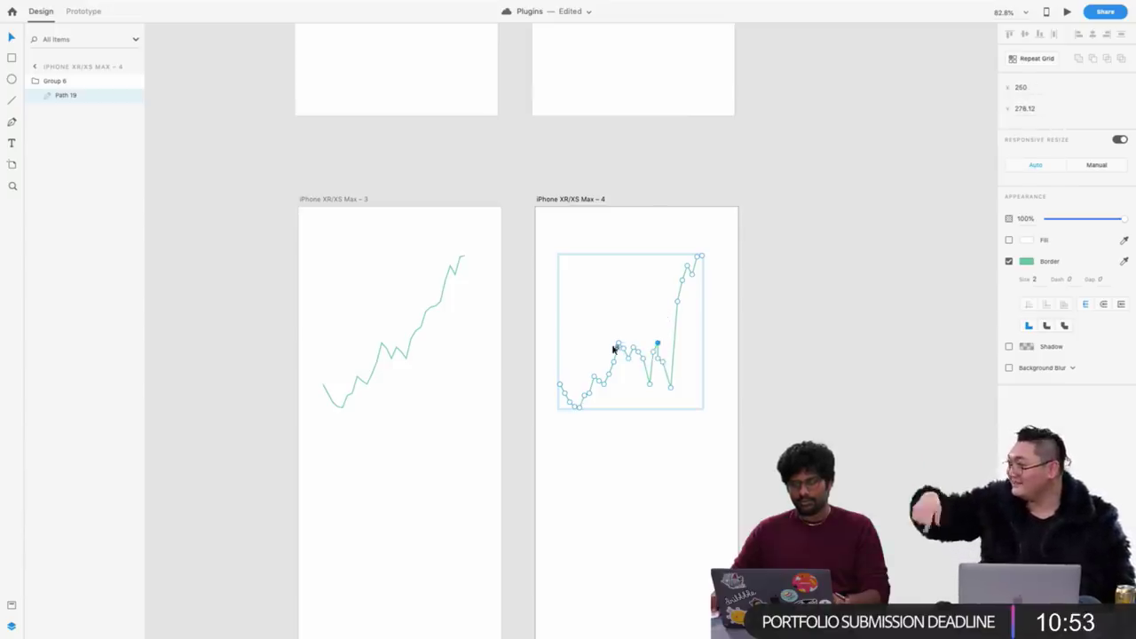
drag(605, 384, 599, 329)
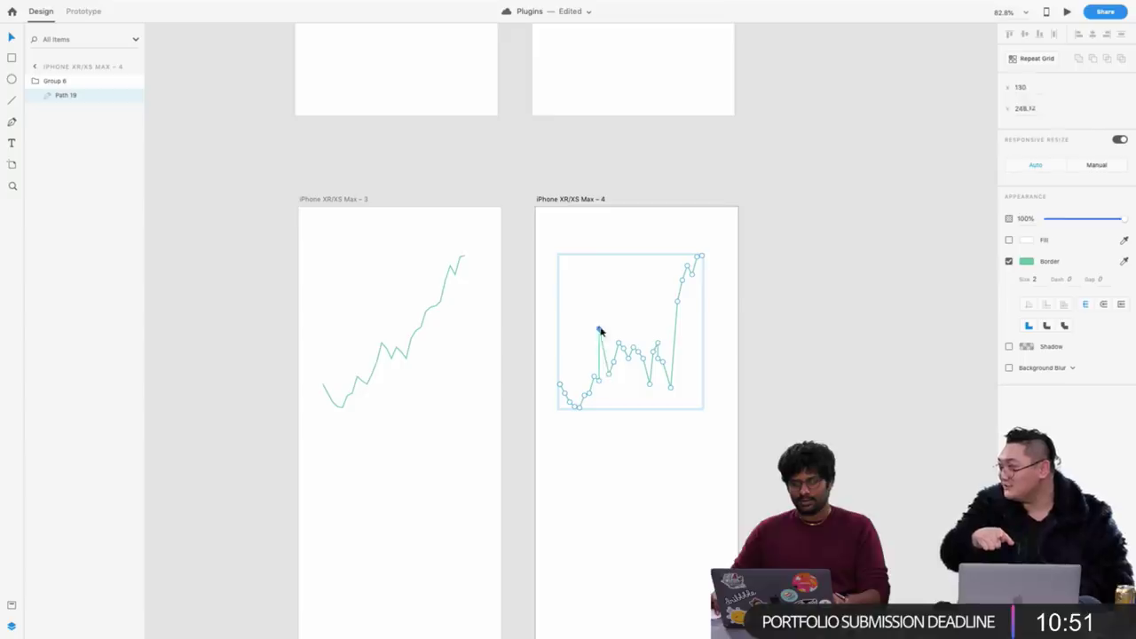
click(616, 216)
Link iPhone XR/XS Max – 3 to iPhone XR/XS Max – 4 with a Tap trigger, Auto-Animate, Ease Out and 0.9 s duration
scroll(366, 160, down, 3)
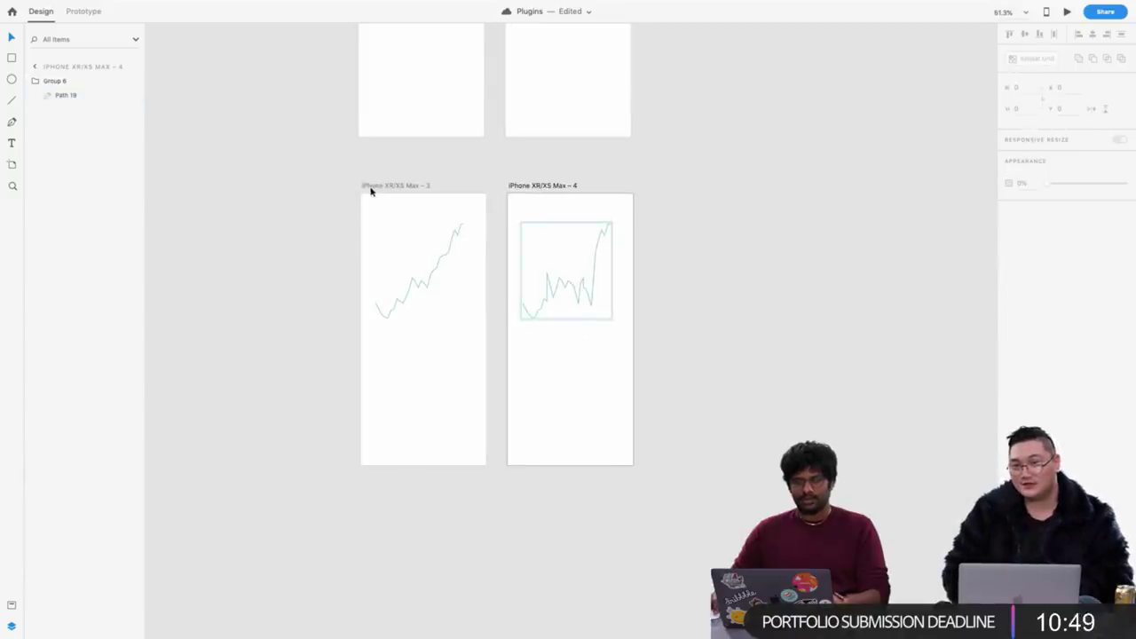
click(367, 187)
click(82, 11)
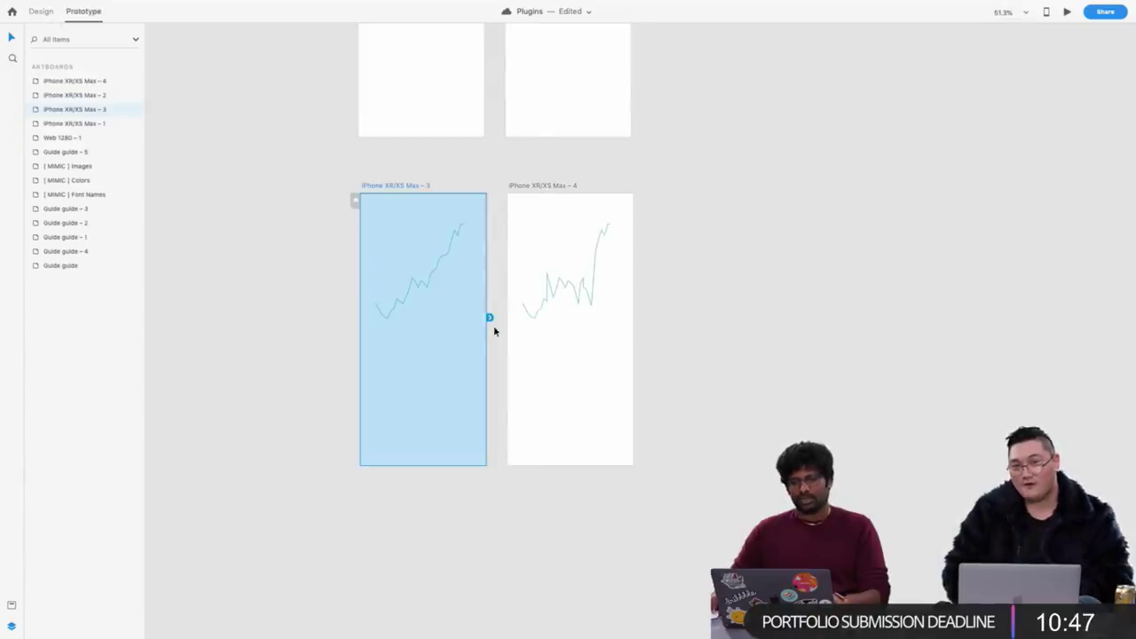
drag(491, 320, 563, 331)
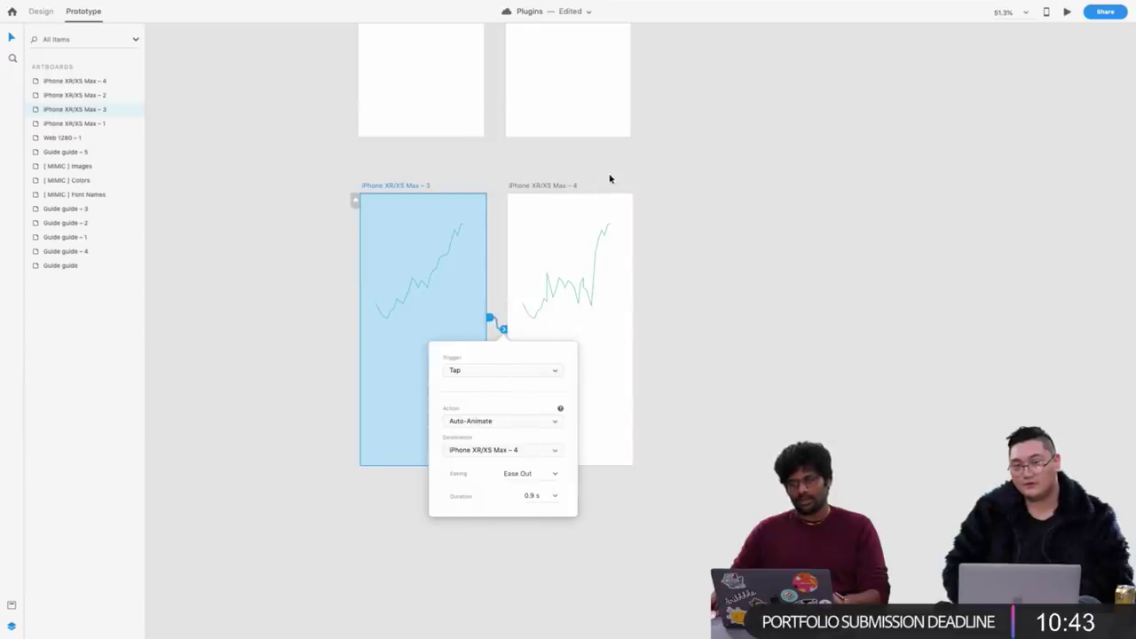
Preview the prototype from iPhone XR/XS Max – 3 and play the line chart transition
click(1067, 10)
click(544, 385)
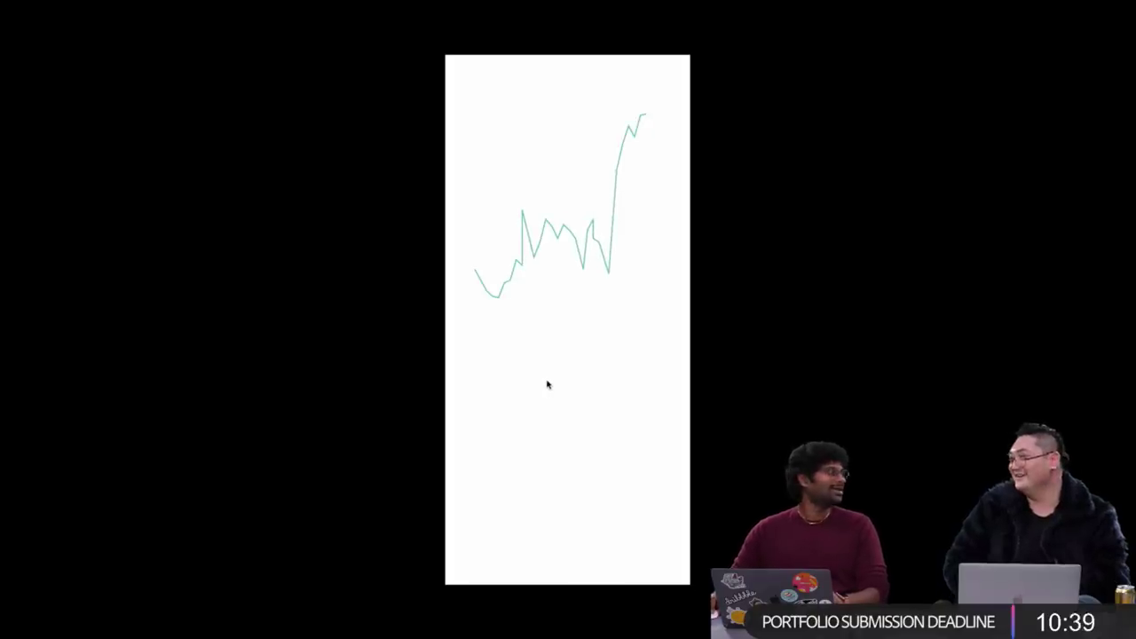
key(Escape)
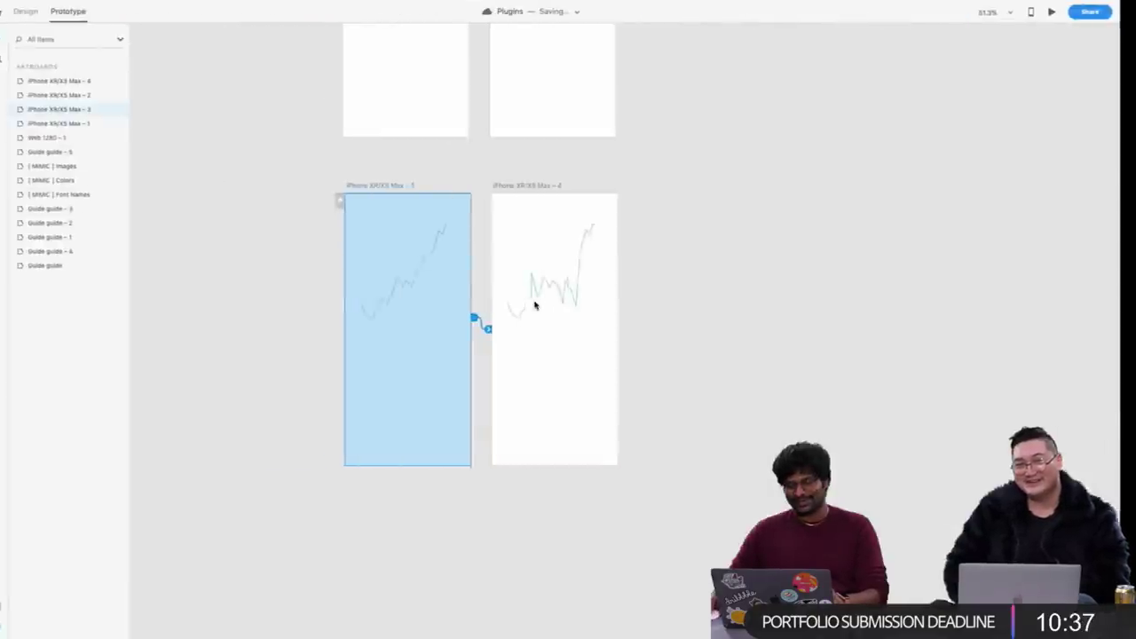
Return to Design mode and display the list of installed plugins
scroll(530, 304, up, 2)
scroll(597, 307, up, 2)
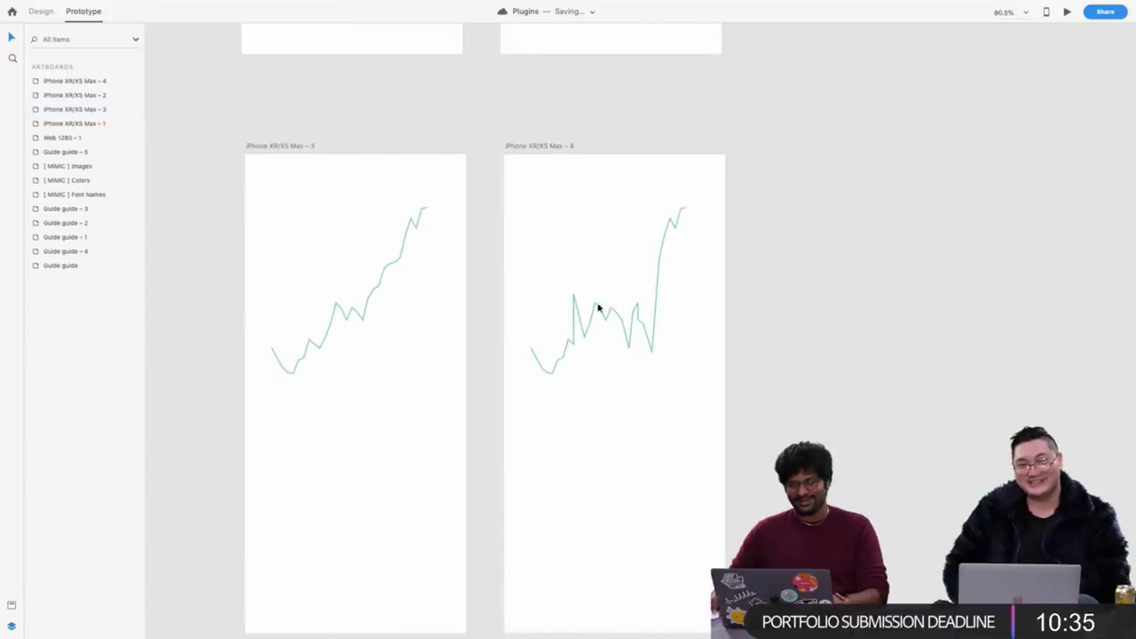
click(40, 11)
mouse_move(223, 3)
click(153, 6)
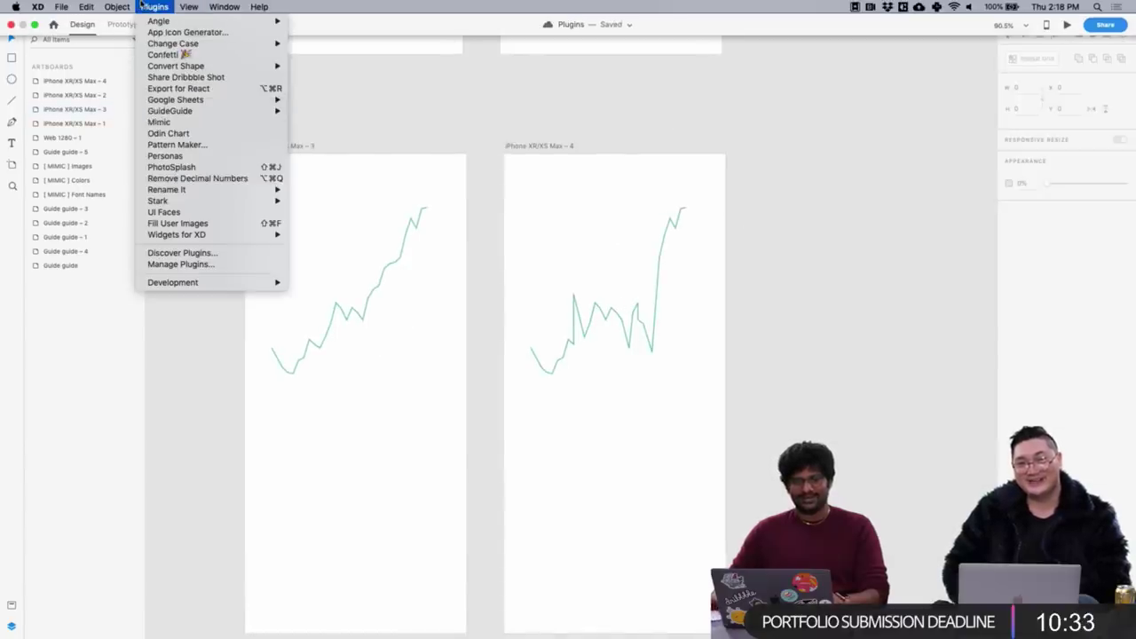
Switch to the desktop and review the remaining entries in the Favorite plugins sticky note
key(ctrl+Left)
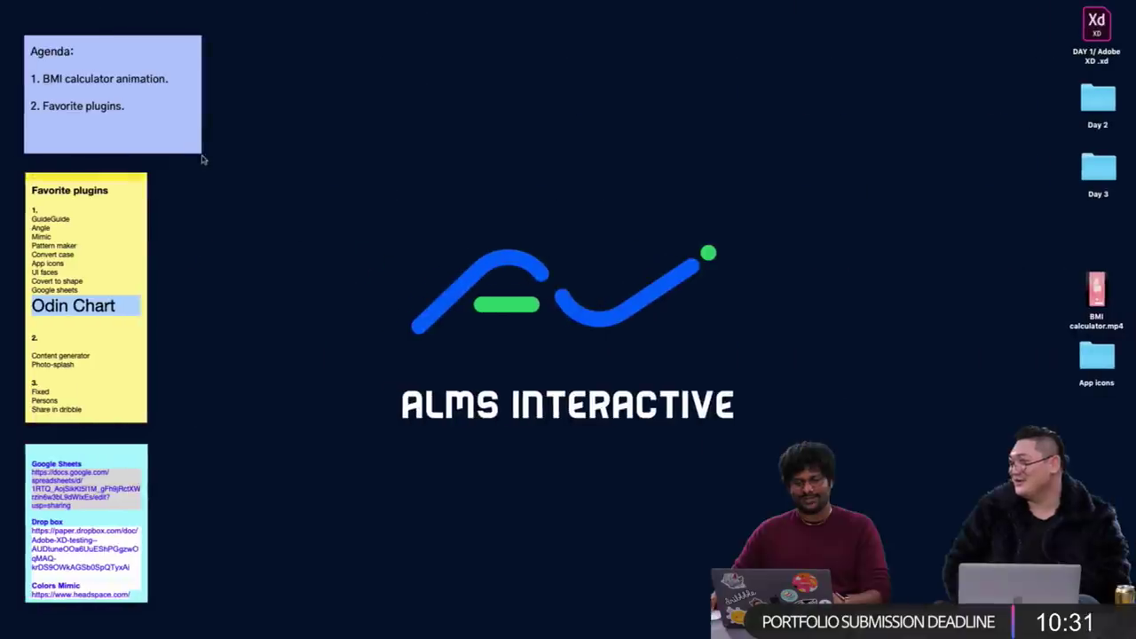
click(84, 325)
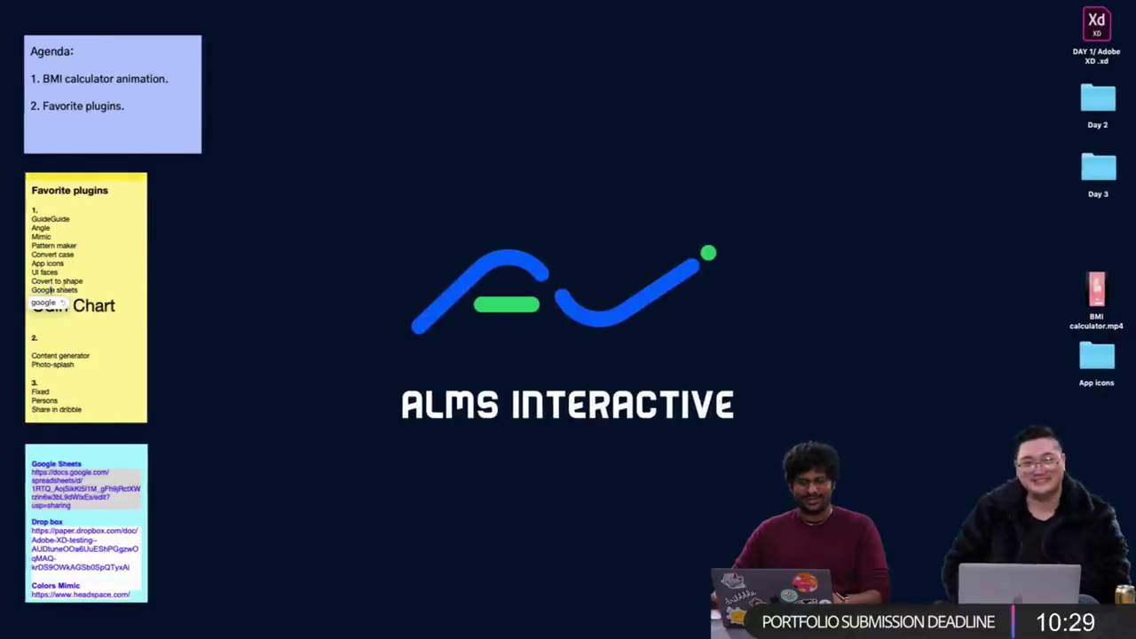
triple_click(60, 393)
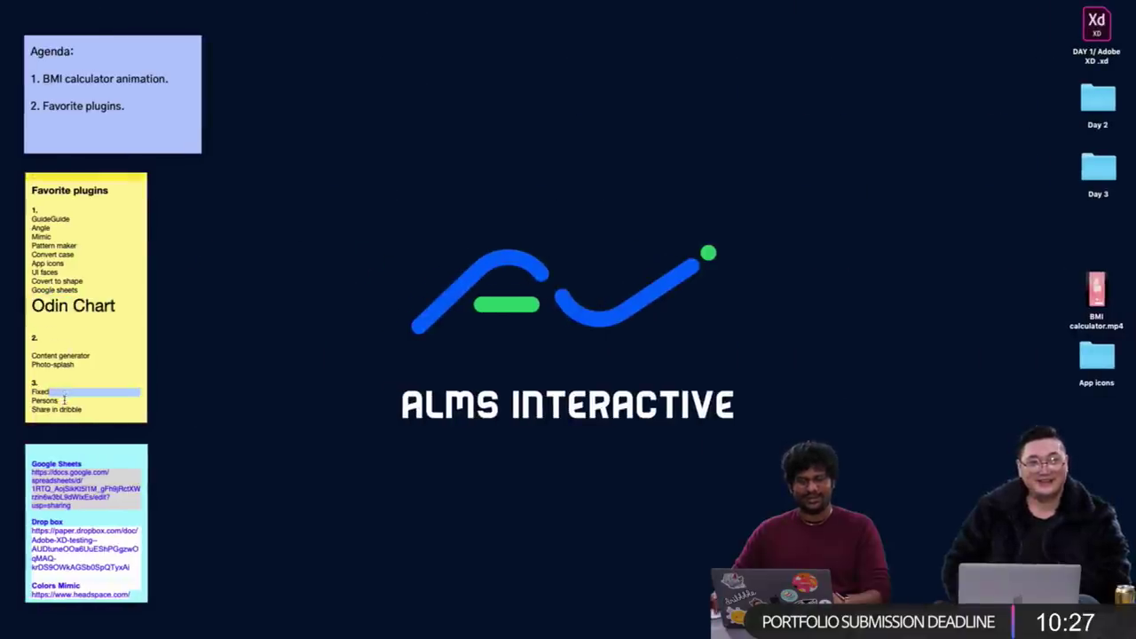
triple_click(64, 401)
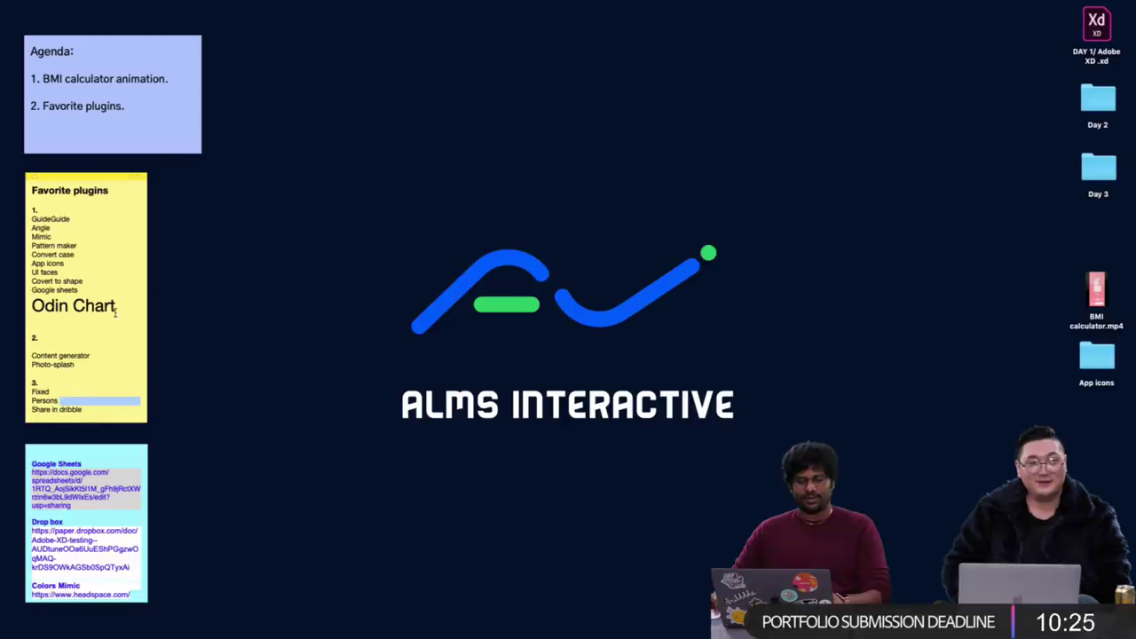
Enlarge the sticky note's text from the Favorite plugins heading through Odin Chart, and move the note beside the Agenda note
drag(115, 313, 19, 191)
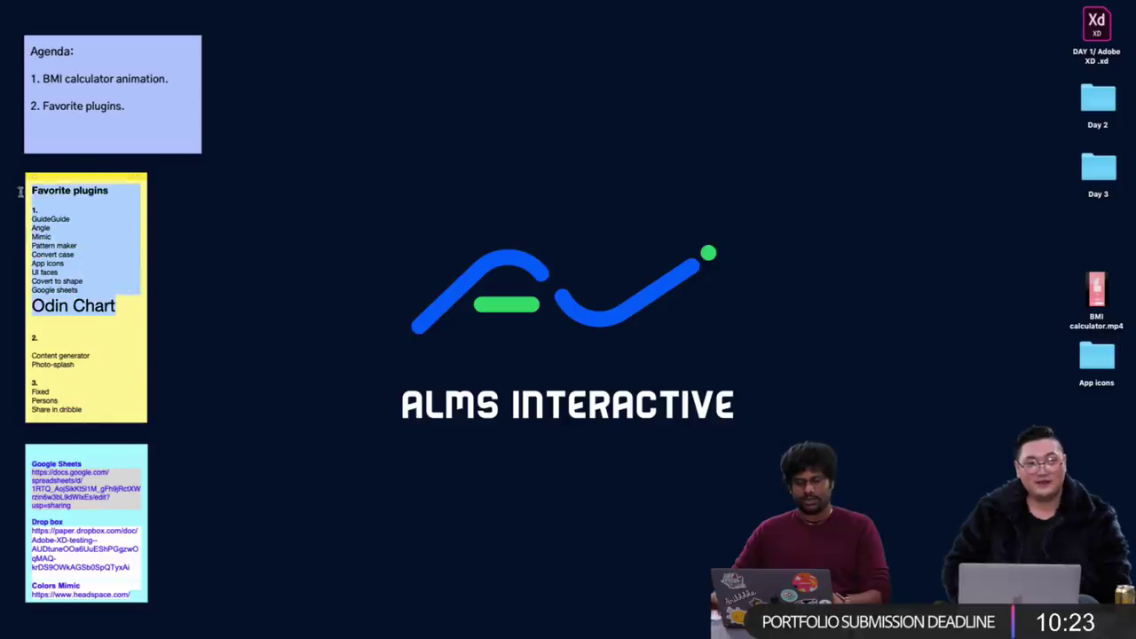
key(super+plus)
key(super+plus)
key(super+plus)
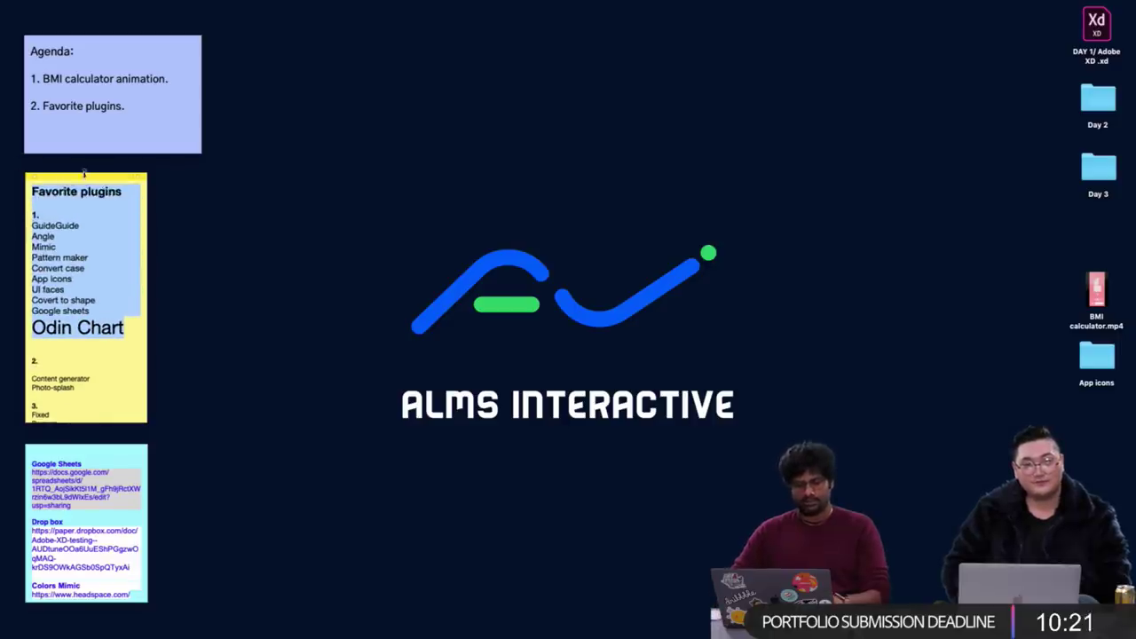
drag(87, 178, 282, 122)
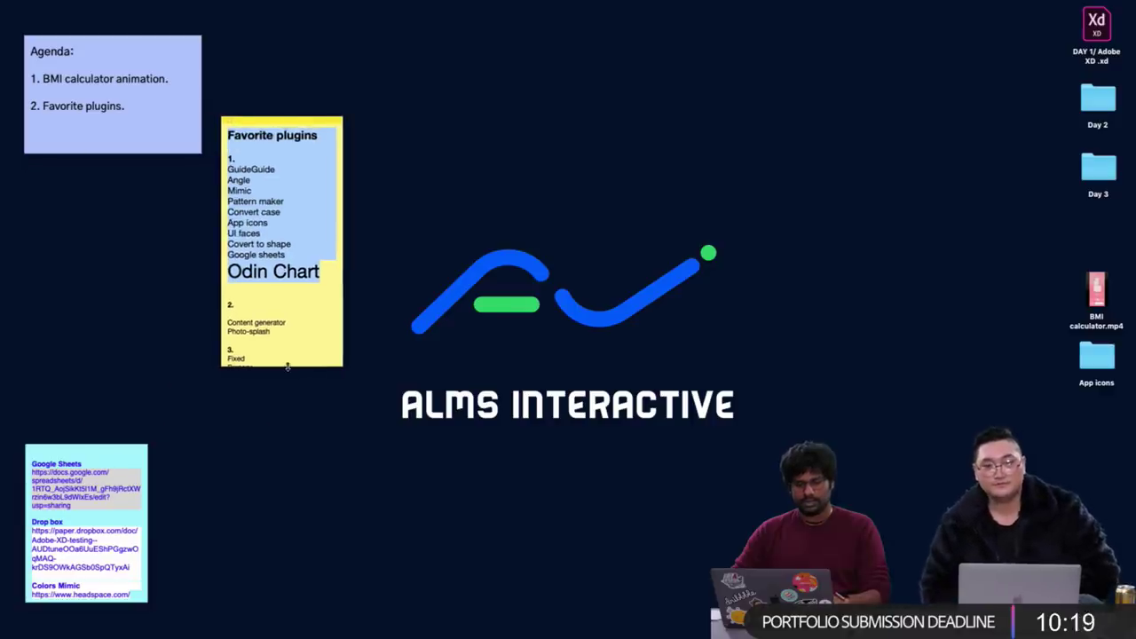